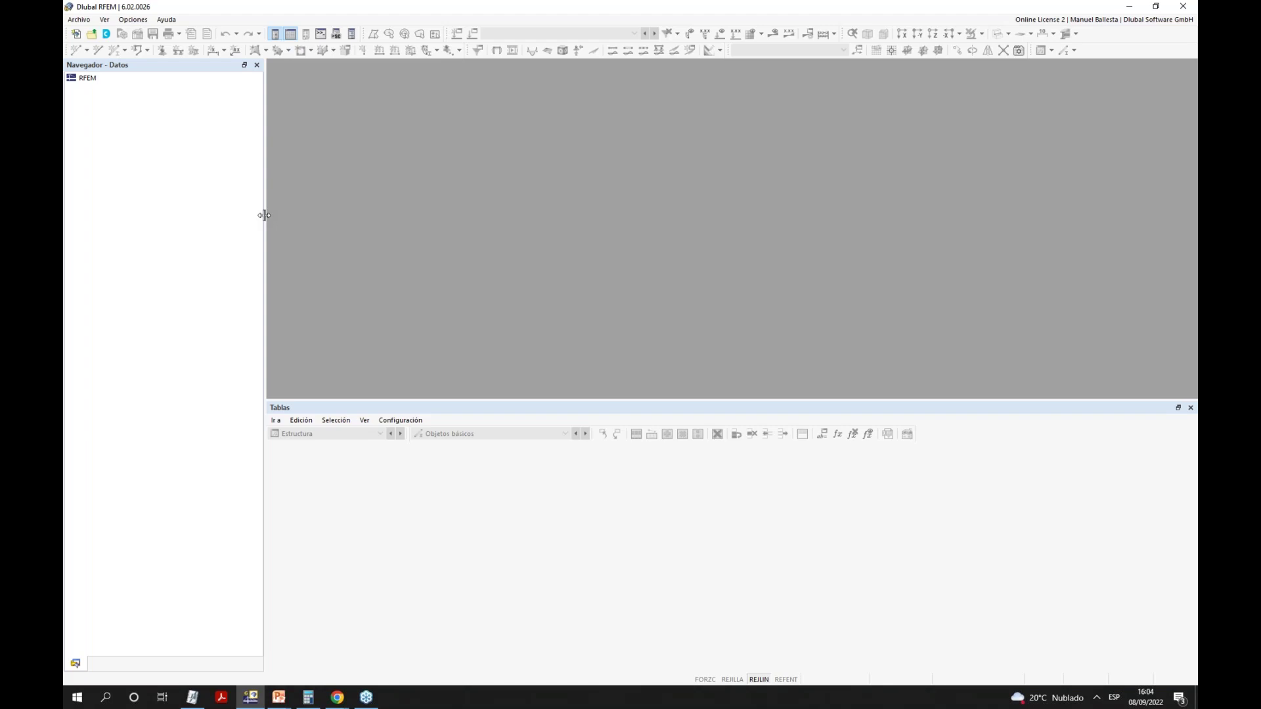
Create a new model and name it Acero.
{"action": "left_click", "coordinate": [81, 20]}
{"action": "left_click", "coordinate": [106, 34]}
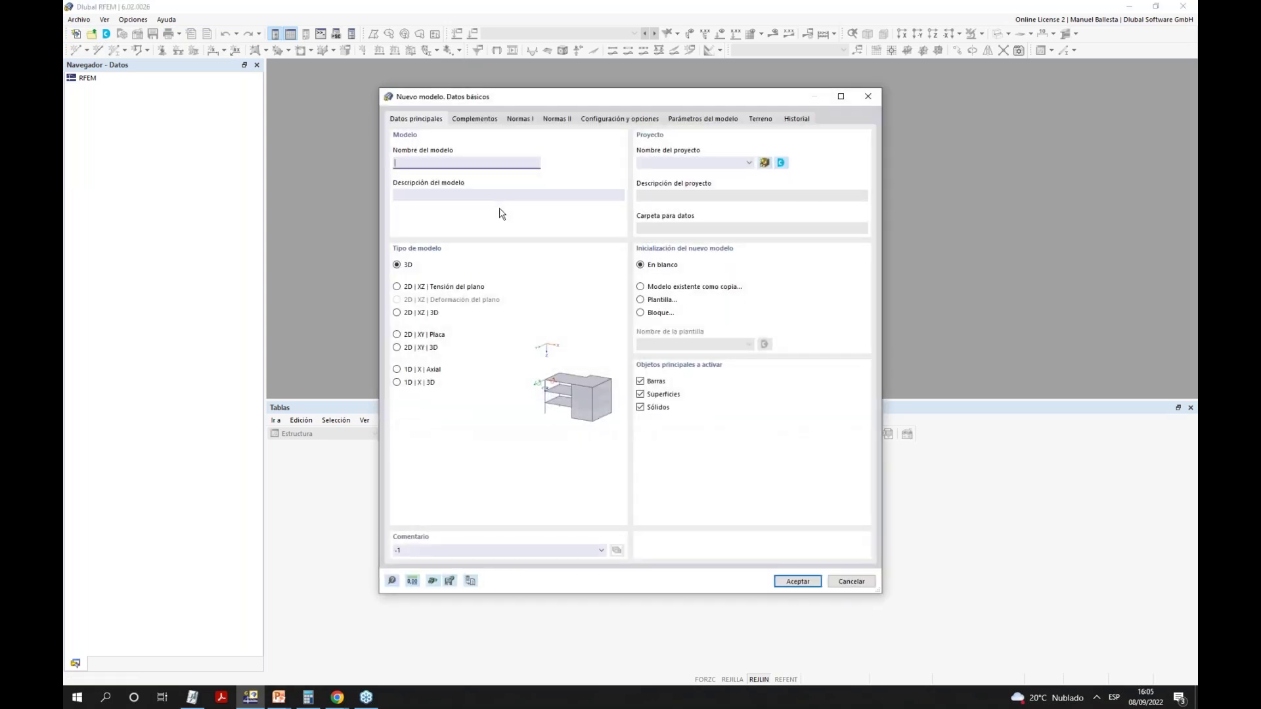
{"action": "type", "text": "Acero"}
Activate the structure stability (Estabilidad de la estructura) and steel design (Cálculo de acero) add-ons for the model.
{"action": "left_click", "coordinate": [479, 120]}
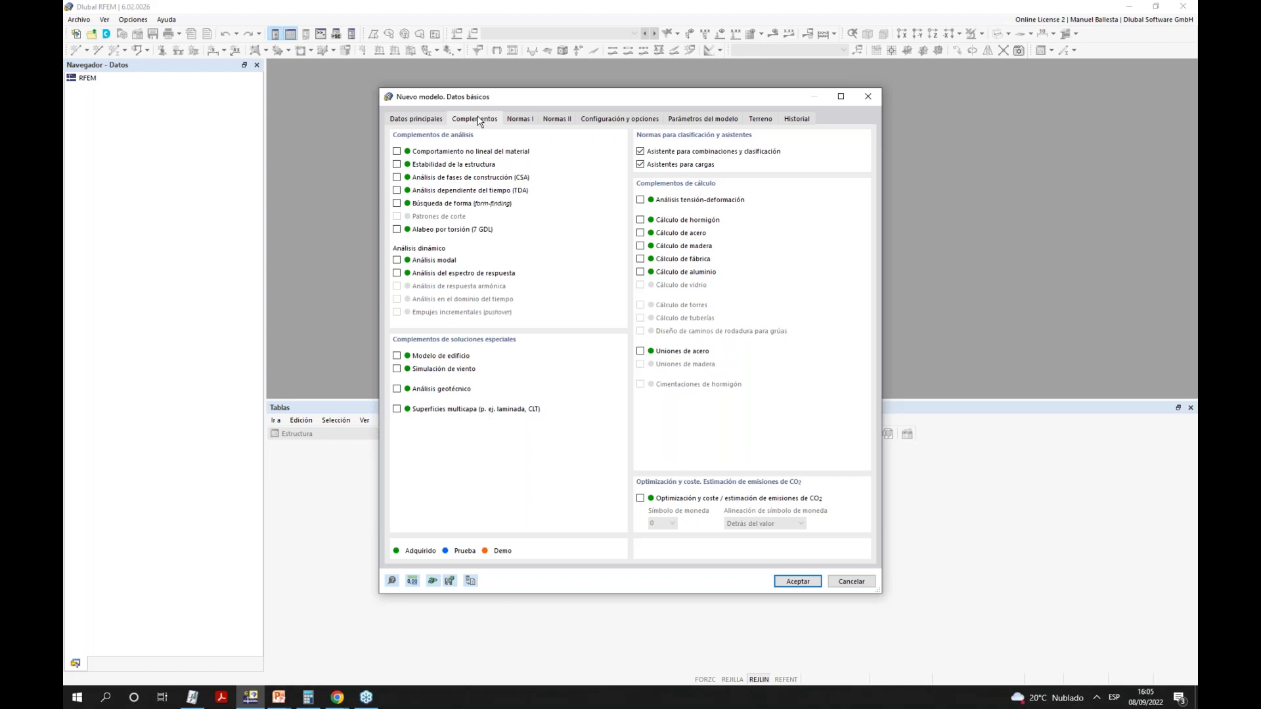
{"action": "left_click", "coordinate": [396, 164]}
{"action": "left_click", "coordinate": [640, 233]}
Set the national annexes to UNE | 2016-02 for EN 1993 and UNE | 2019-04 for EN 1990, with CEN | 2015-09 for EN 1991.
{"action": "left_click", "coordinate": [519, 120]}
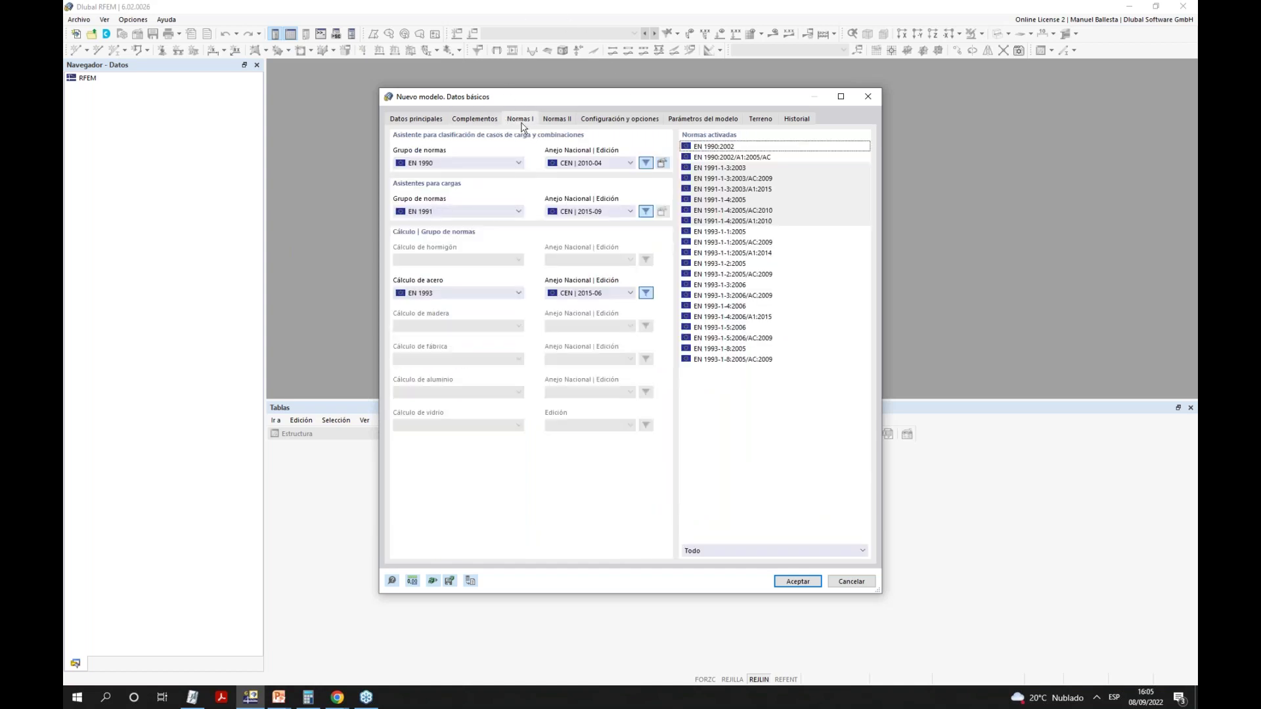
{"action": "left_click", "coordinate": [458, 164]}
{"action": "left_click", "coordinate": [457, 163]}
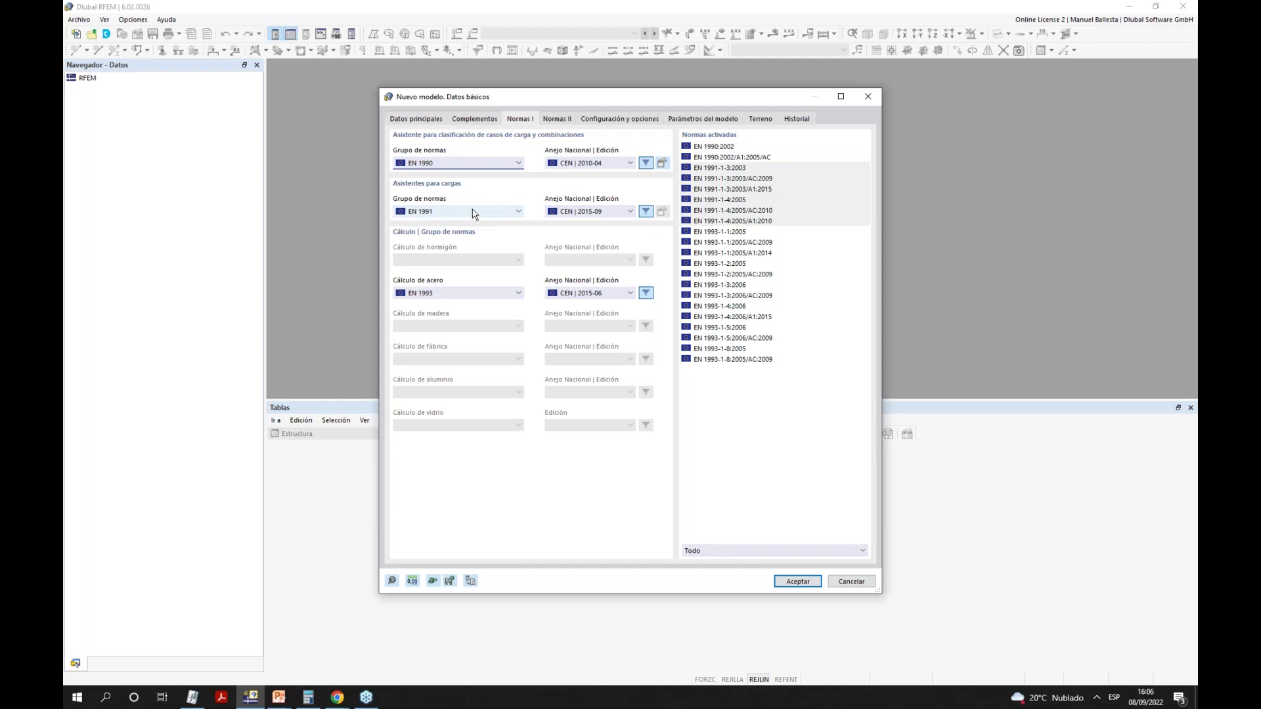
{"action": "left_click", "coordinate": [570, 211]}
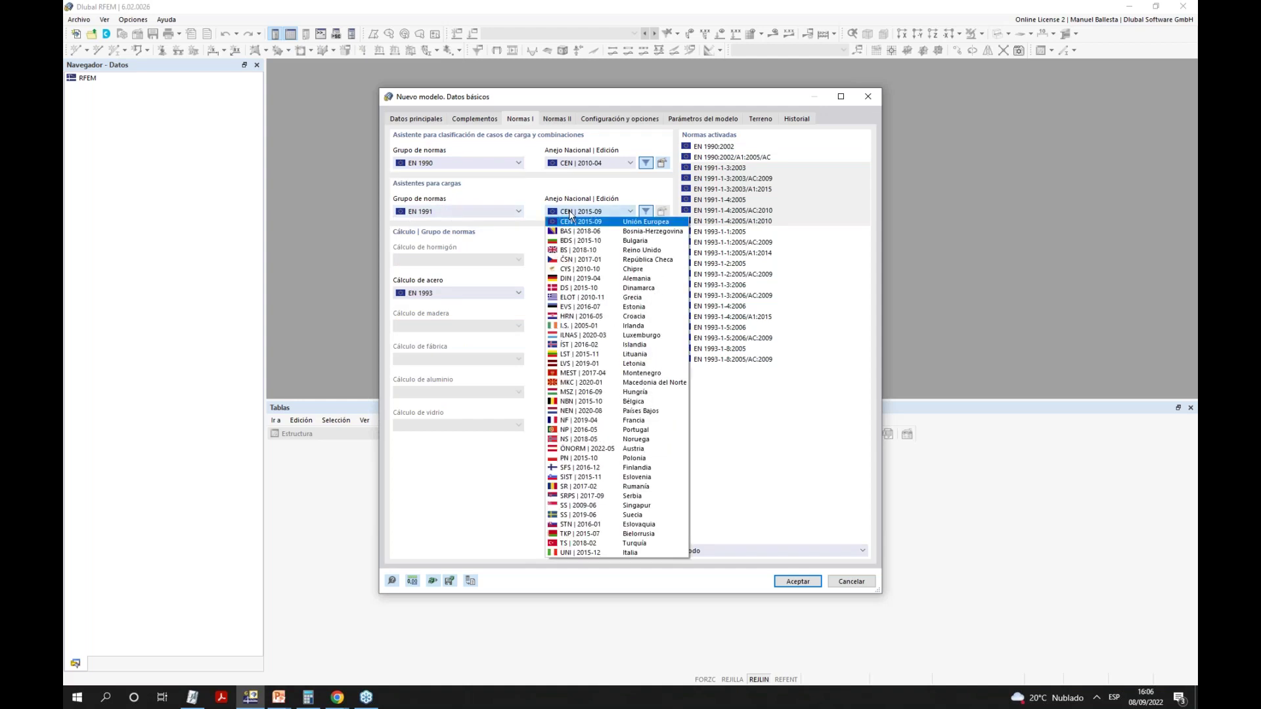
{"action": "left_click", "coordinate": [570, 221]}
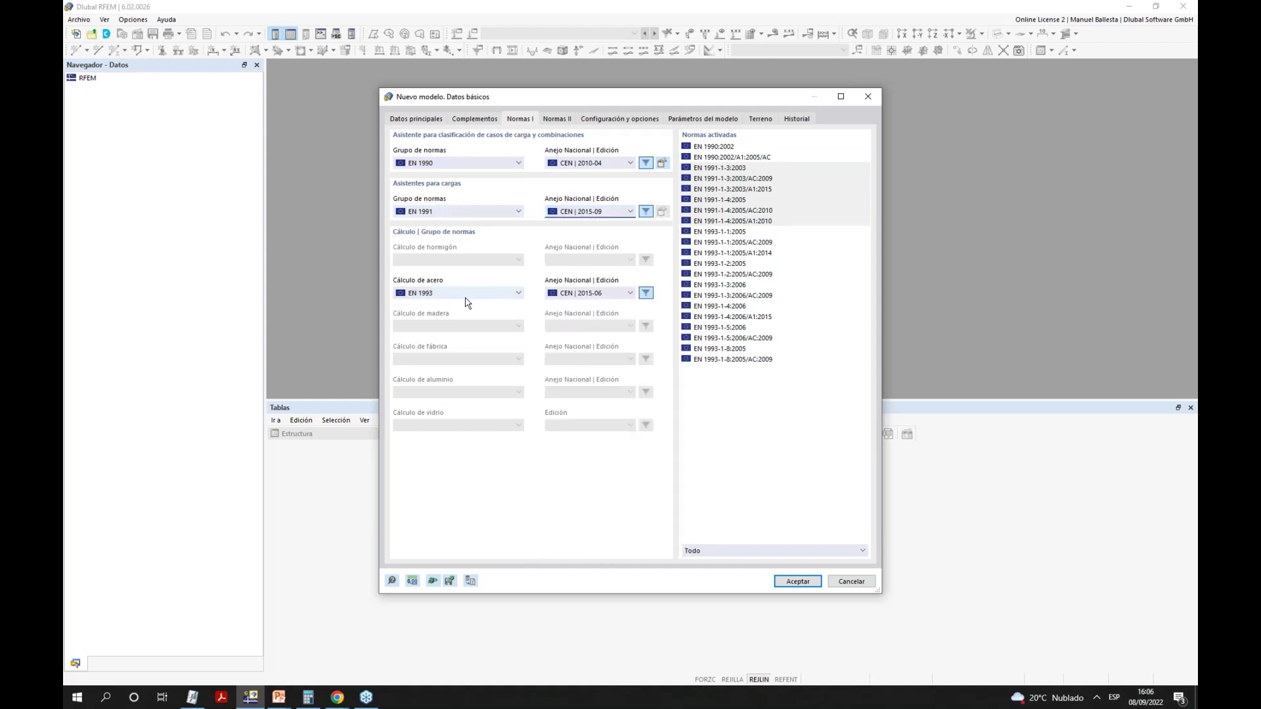
{"action": "left_click", "coordinate": [584, 294]}
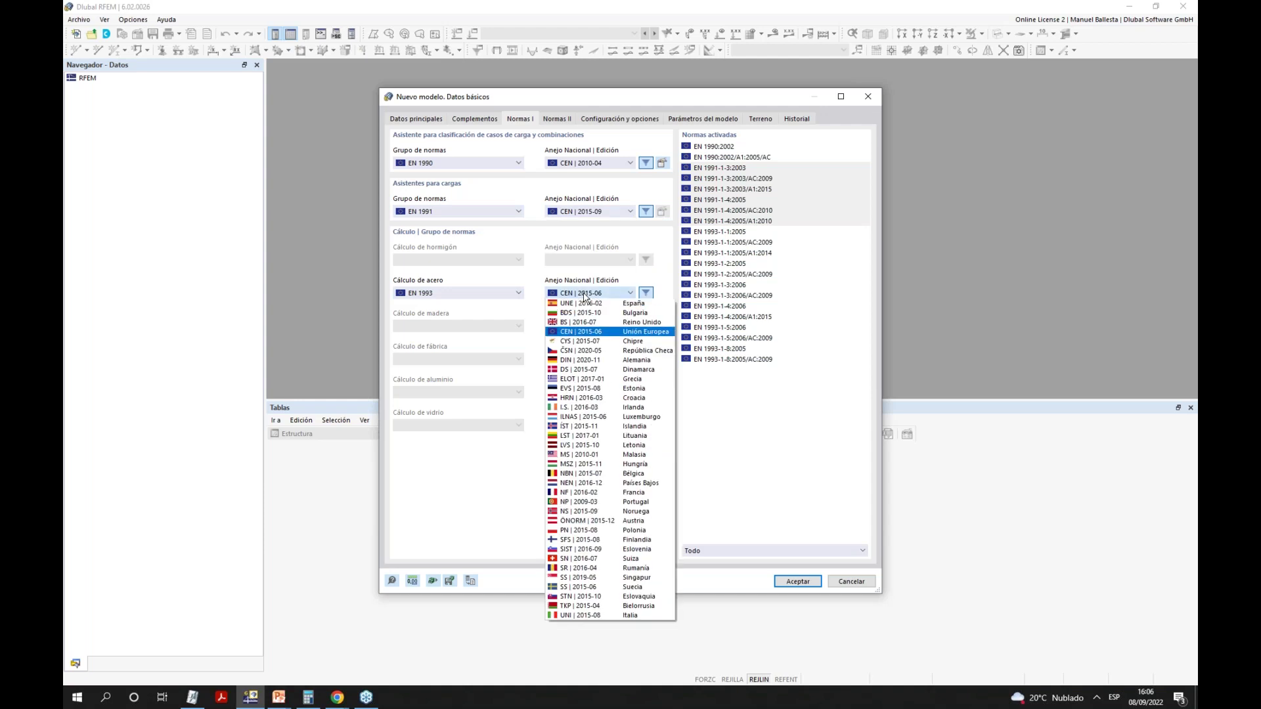
{"action": "left_click", "coordinate": [584, 303]}
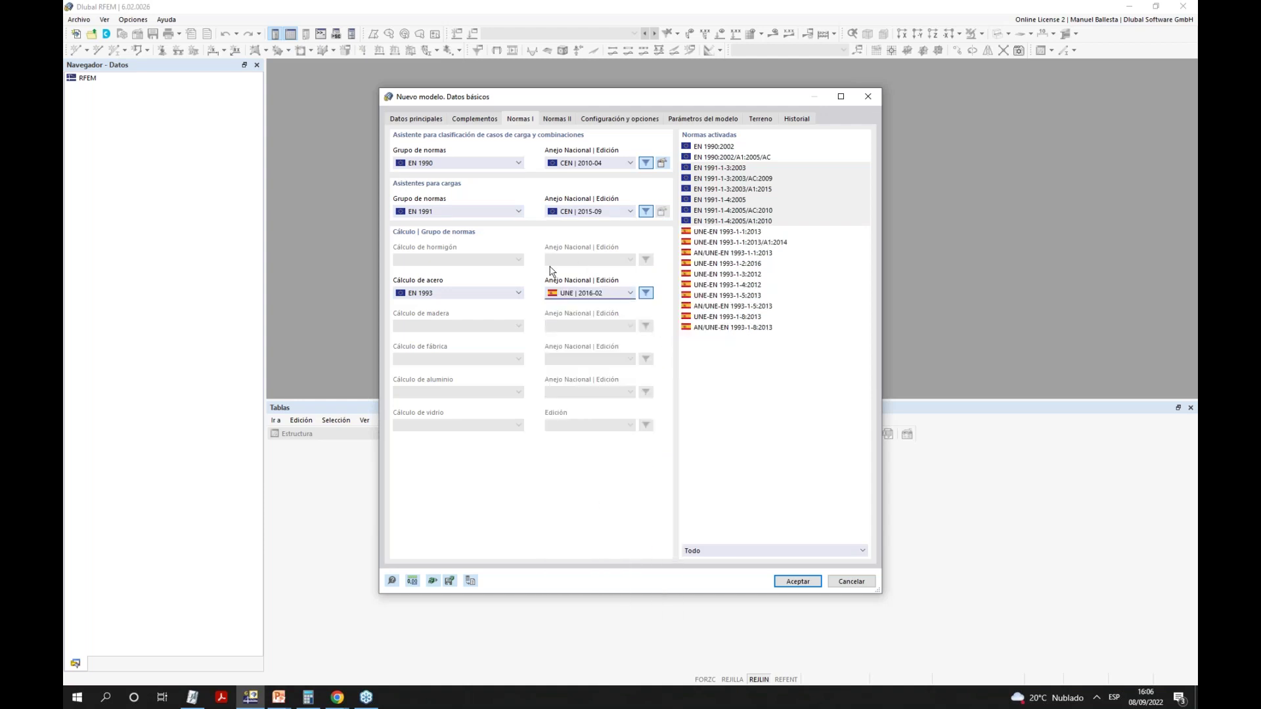
{"action": "left_click", "coordinate": [579, 163]}
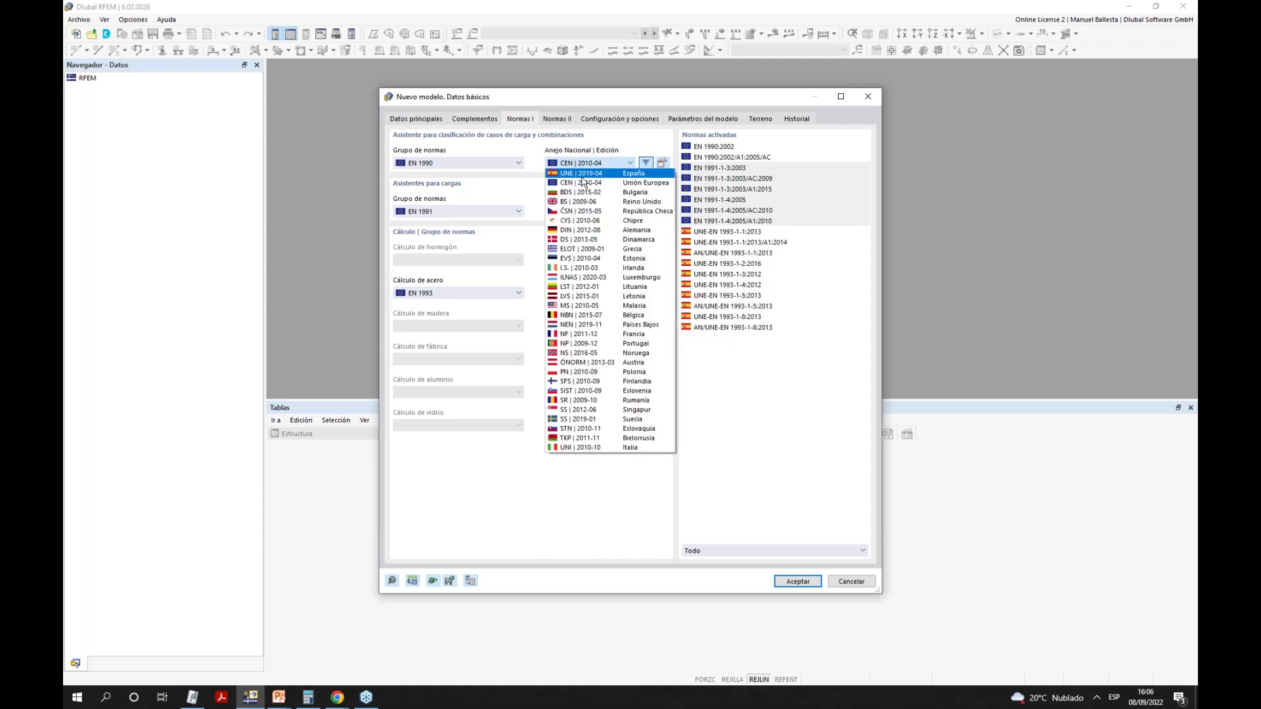
{"action": "left_click", "coordinate": [584, 181]}
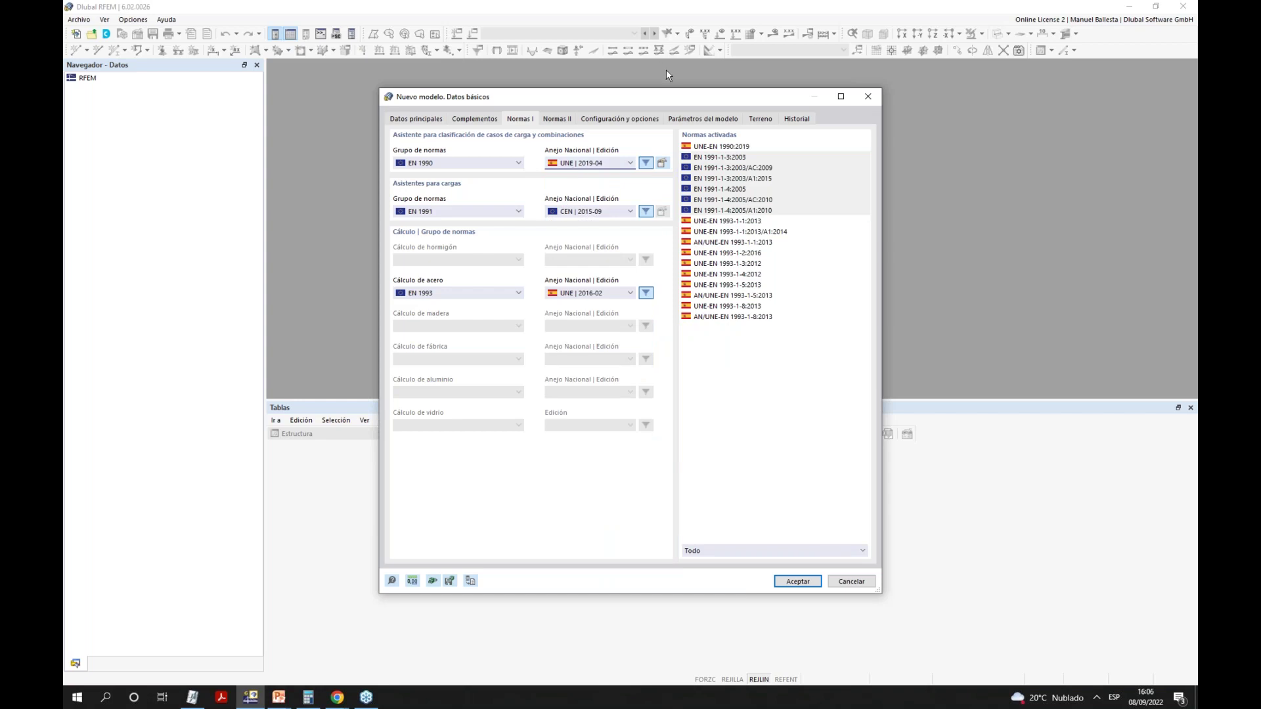
Enable representative members (Barras representativas) in the model's configuration options.
{"action": "left_click", "coordinate": [627, 119]}
{"action": "left_click", "coordinate": [397, 505]}
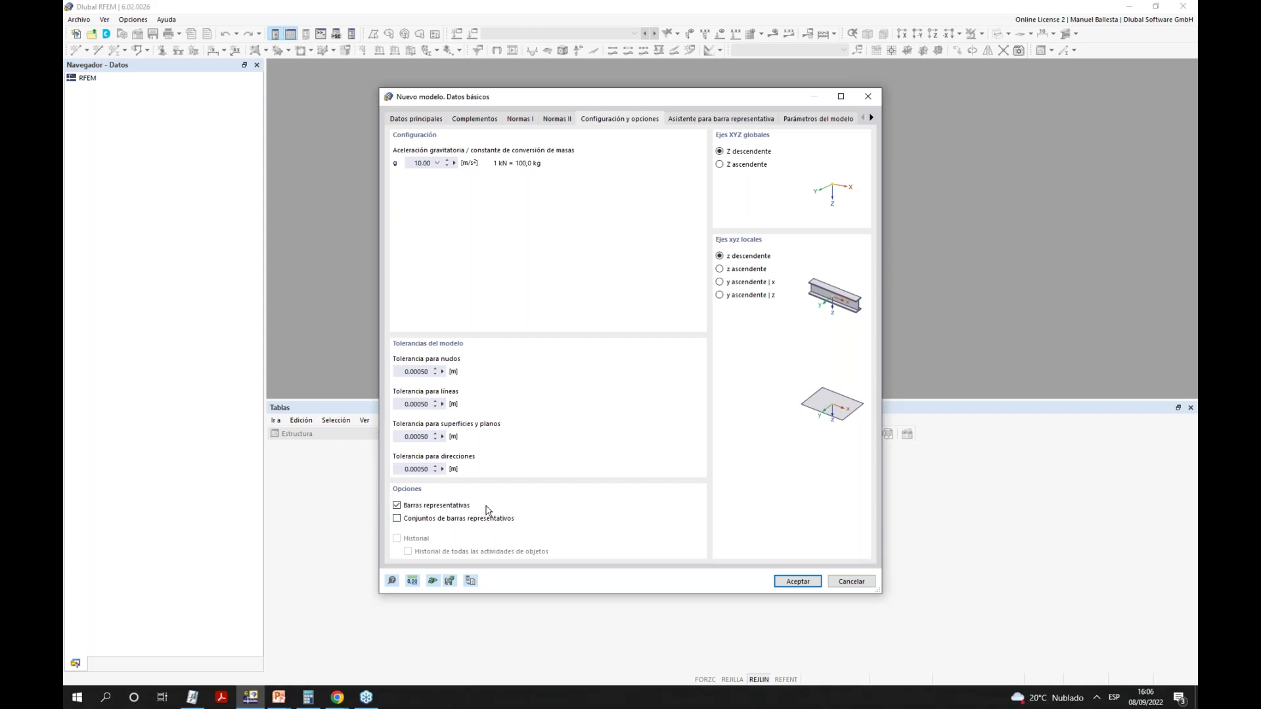
Set the model location's country to Alemania and its postal code to 95028.
{"action": "left_click", "coordinate": [795, 122]}
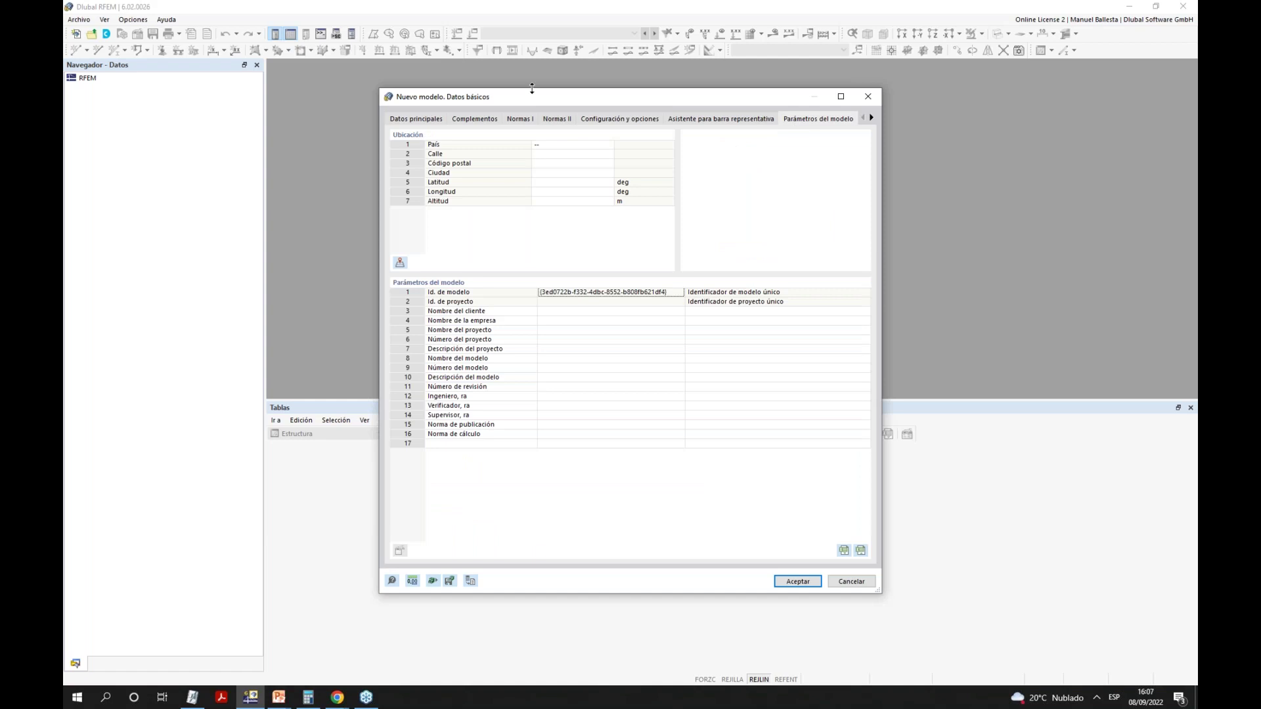
{"action": "left_click", "coordinate": [624, 302]}
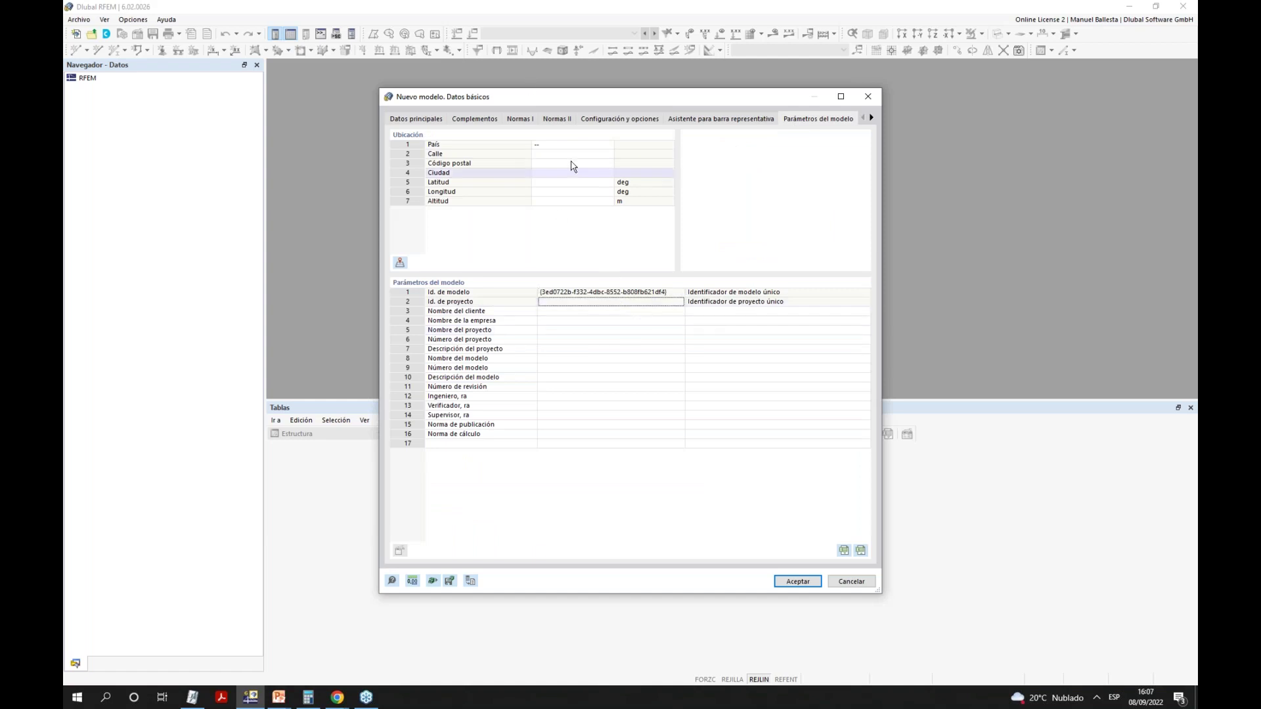
{"action": "left_click", "coordinate": [574, 151]}
{"action": "left_click", "coordinate": [599, 146]}
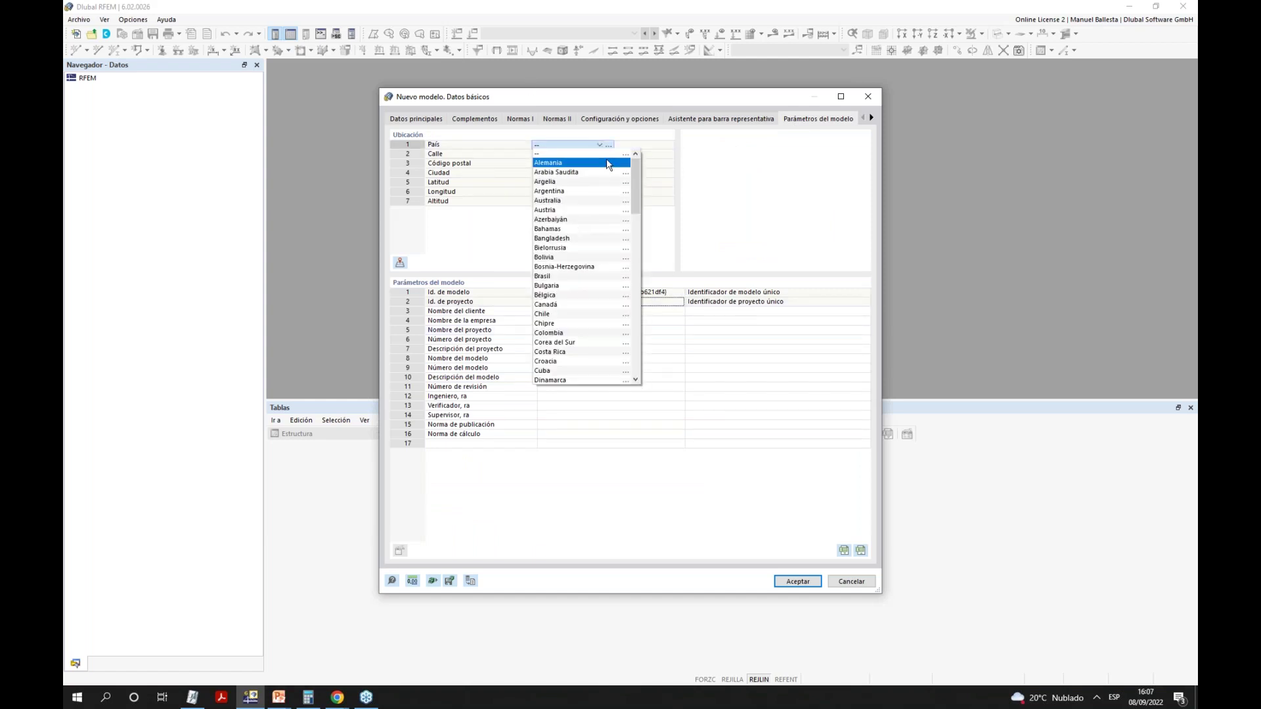
{"action": "left_click", "coordinate": [563, 162]}
{"action": "key", "text": "Down"}
{"action": "left_click", "coordinate": [563, 156]}
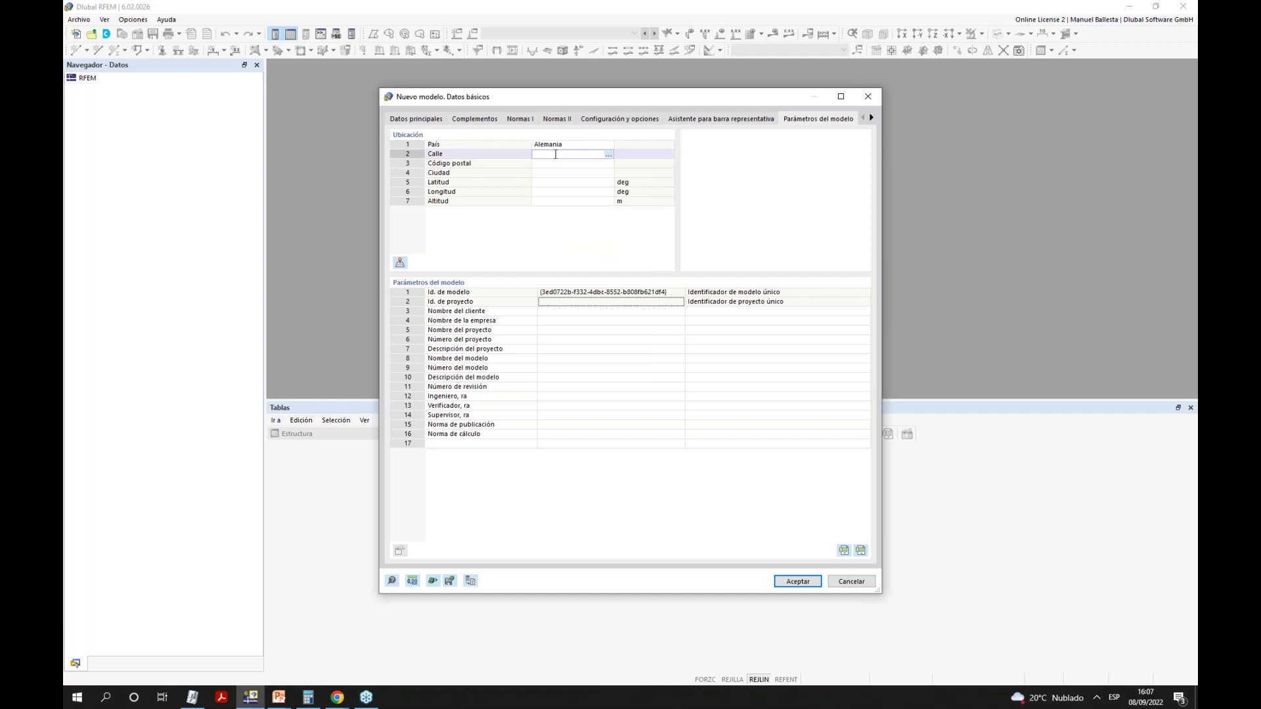
{"action": "left_click", "coordinate": [570, 167]}
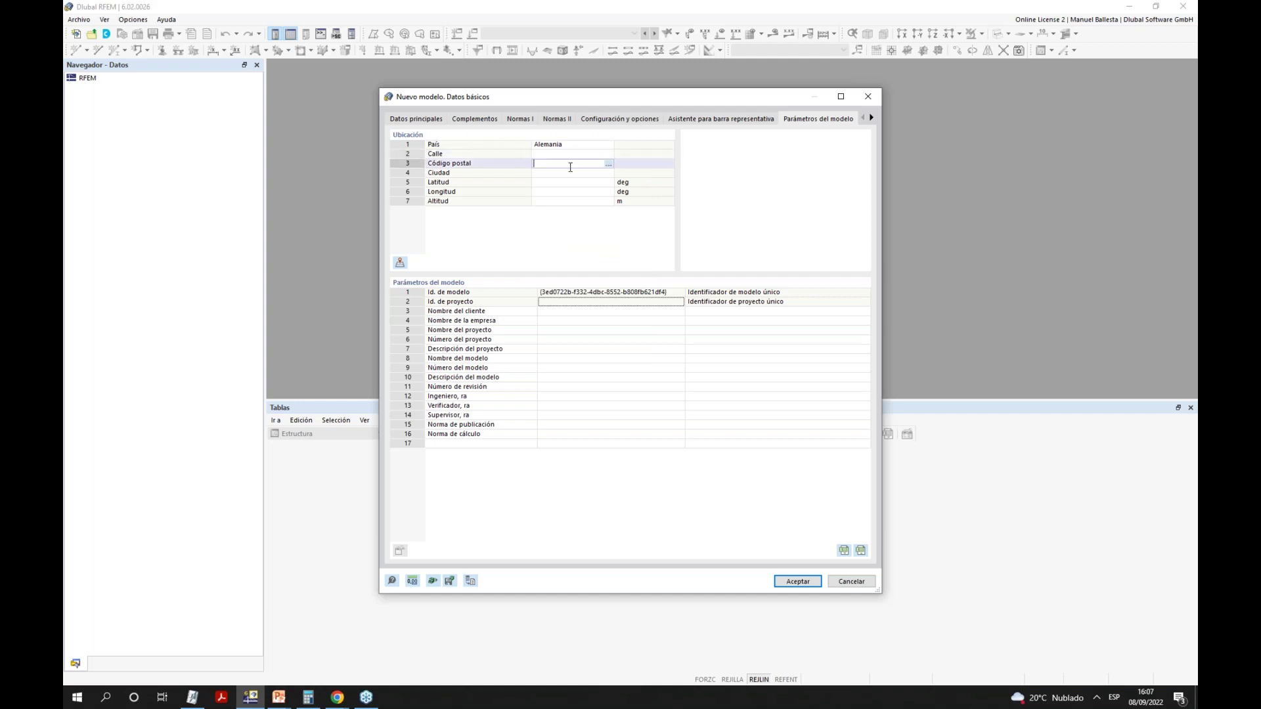
{"action": "type", "text": "95028"}
Open the location selection map from the model's latitude and place the marker at Thiersheim, Germany.
{"action": "left_click", "coordinate": [571, 201]}
{"action": "left_click", "coordinate": [598, 182]}
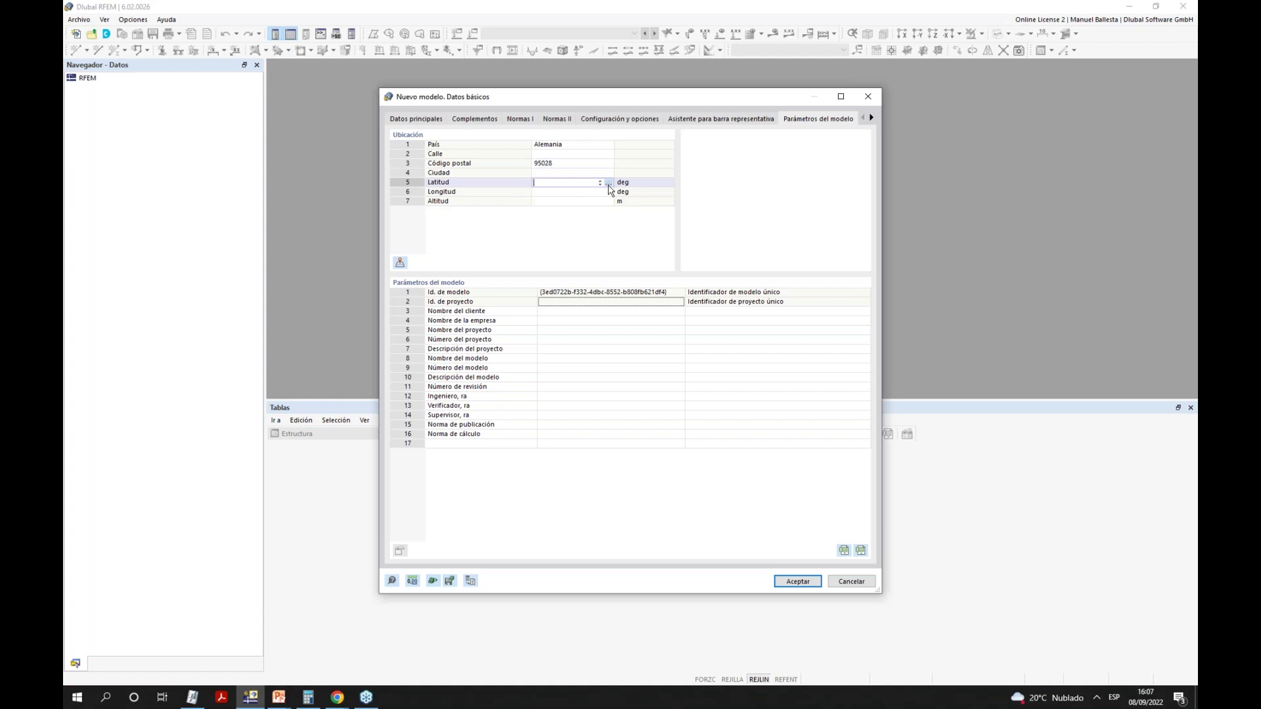
{"action": "left_click", "coordinate": [608, 182]}
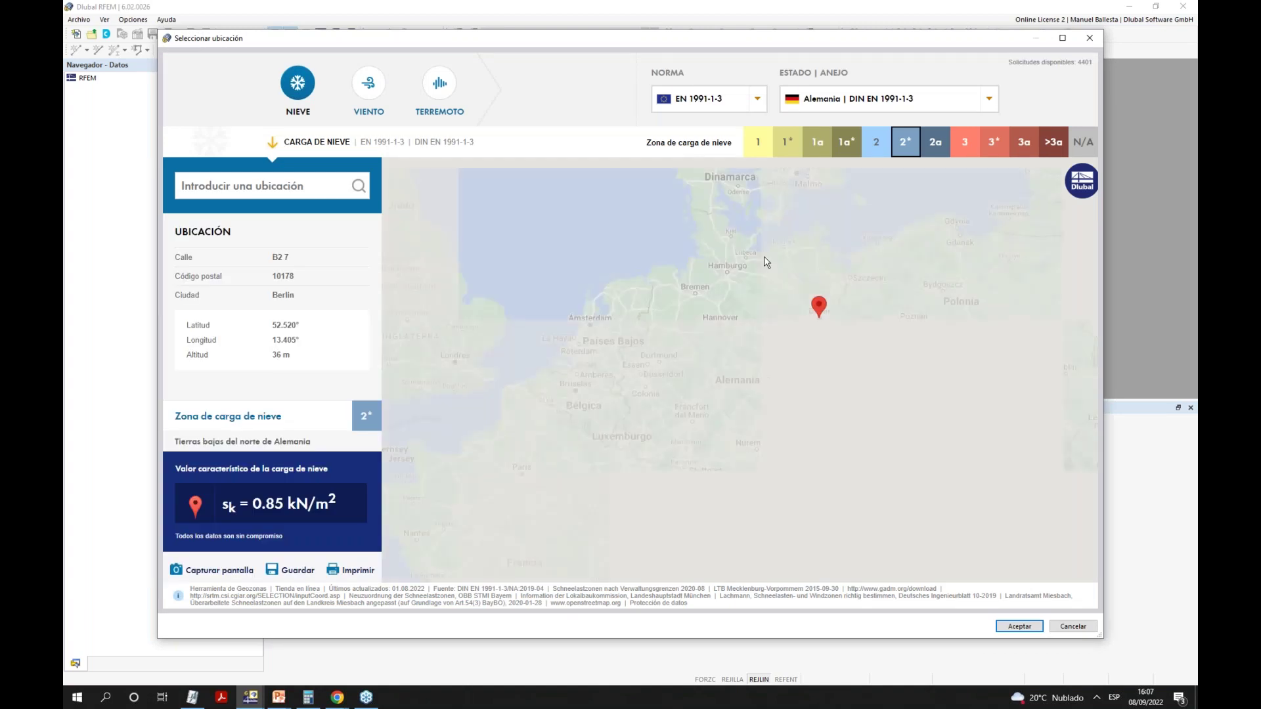
{"action": "left_click", "coordinate": [786, 424]}
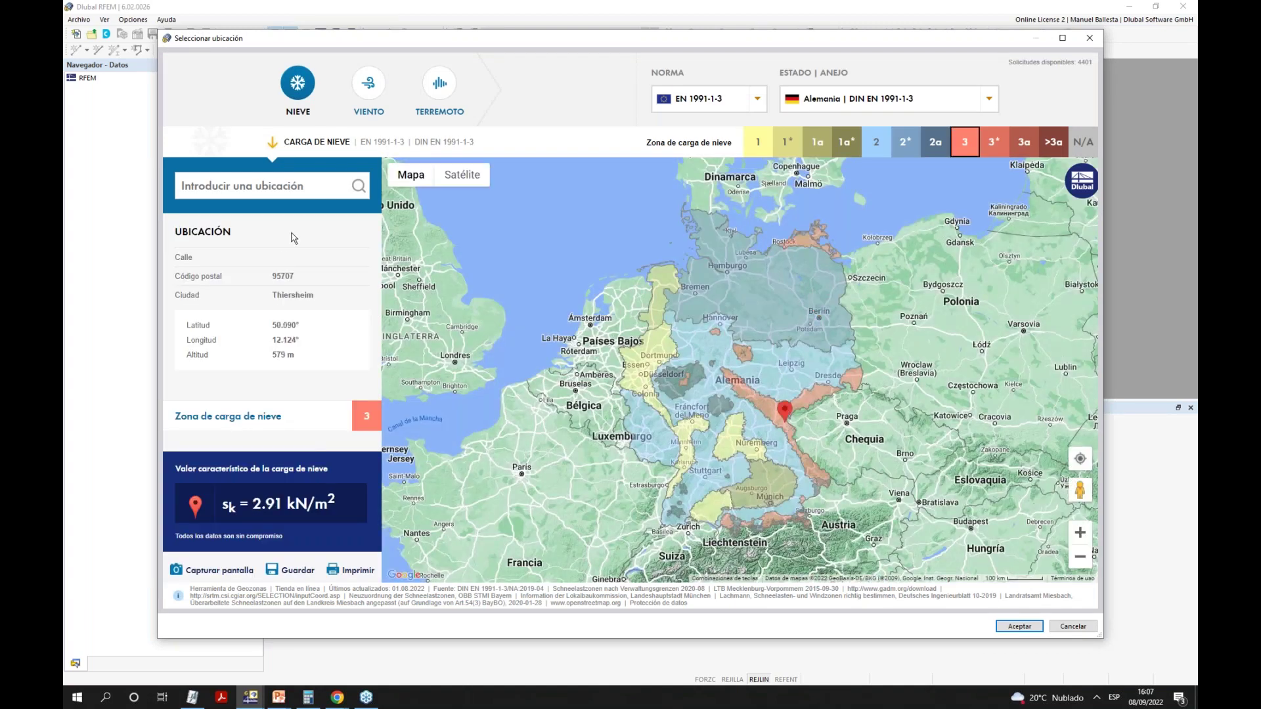
For the wind load map, choose the CTE DB SE-AE standard and set the location to 28021 Madrid, España.
{"action": "left_click", "coordinate": [368, 92]}
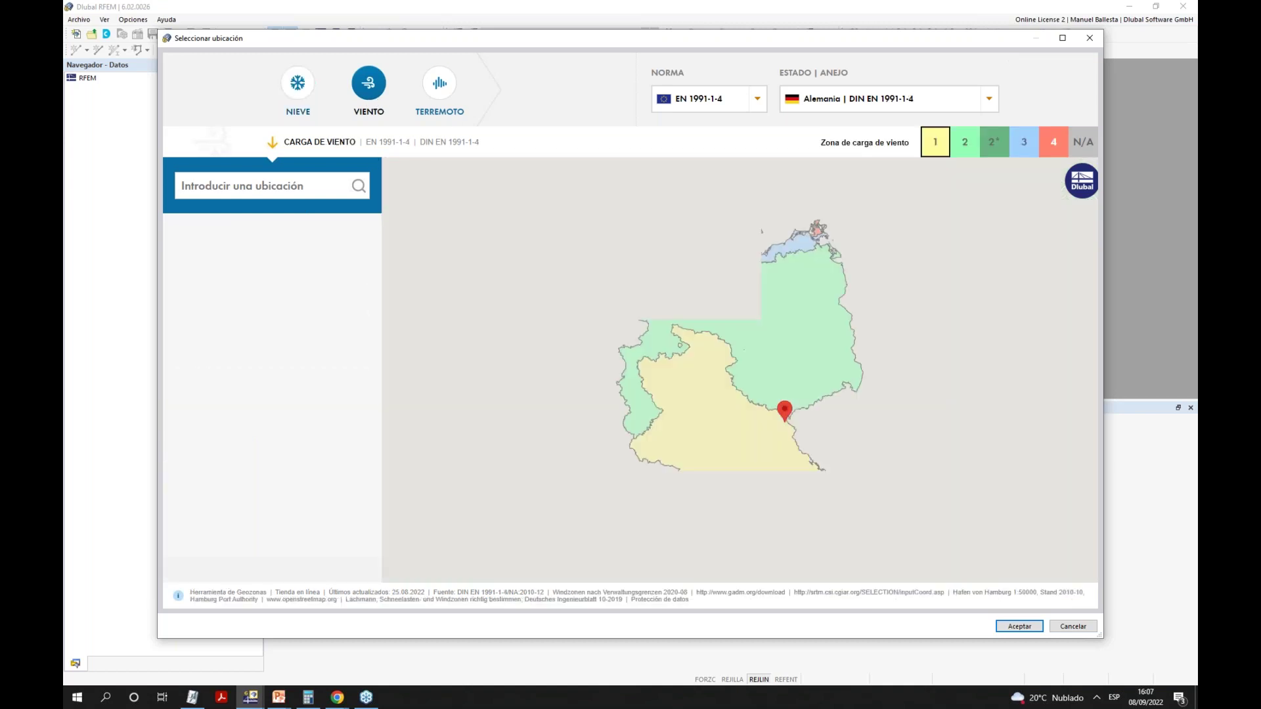
{"action": "left_click", "coordinate": [711, 101]}
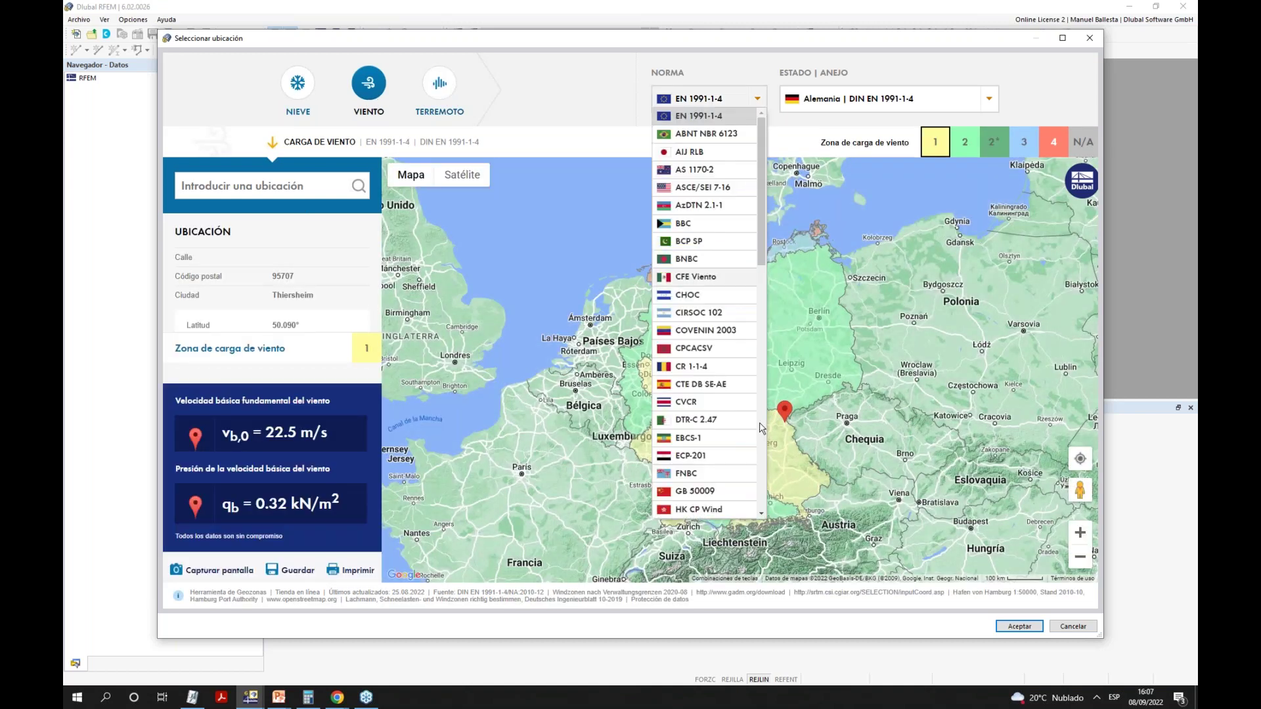
{"action": "left_click", "coordinate": [716, 385]}
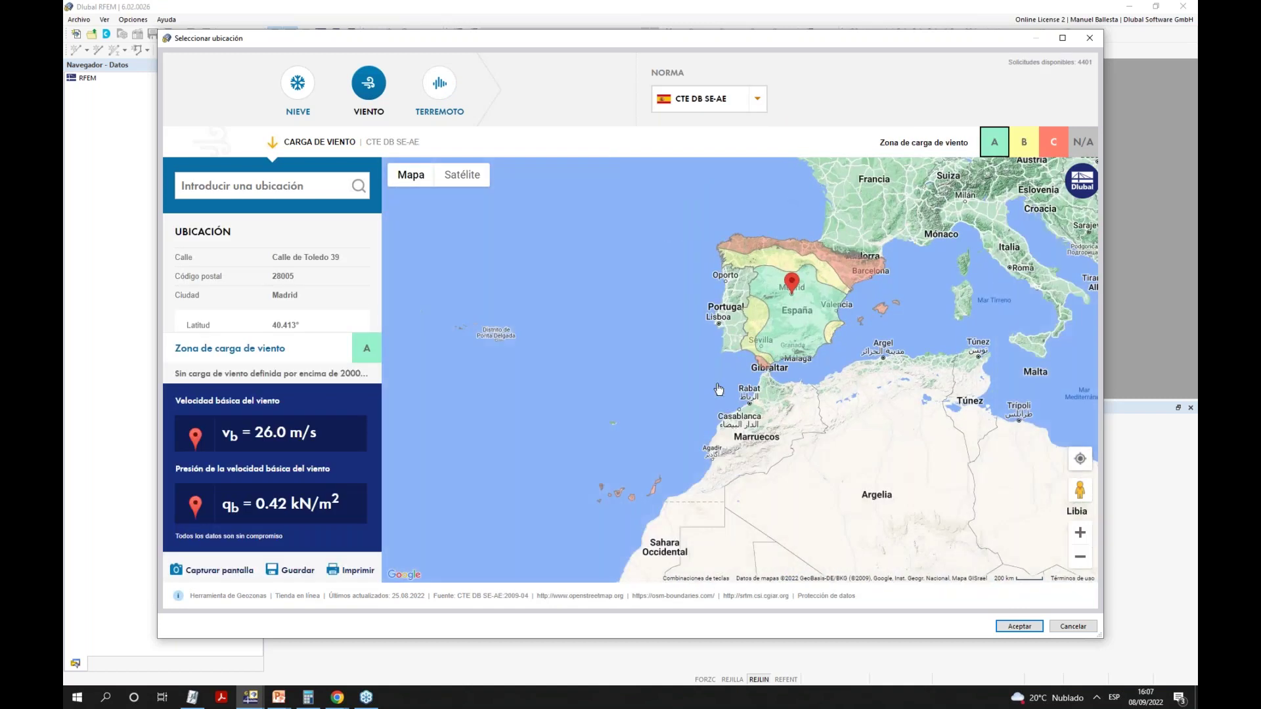
{"action": "left_click", "coordinate": [251, 192]}
{"action": "type", "text": "280"}
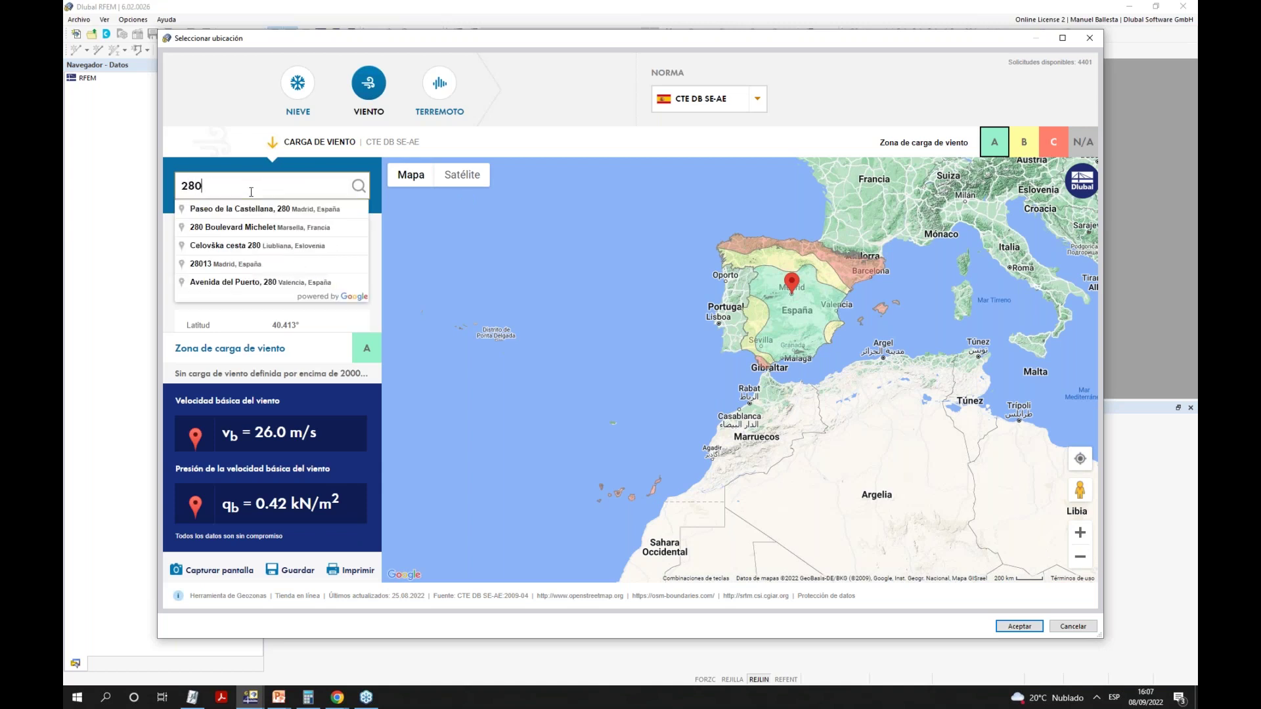
{"action": "type", "text": "21"}
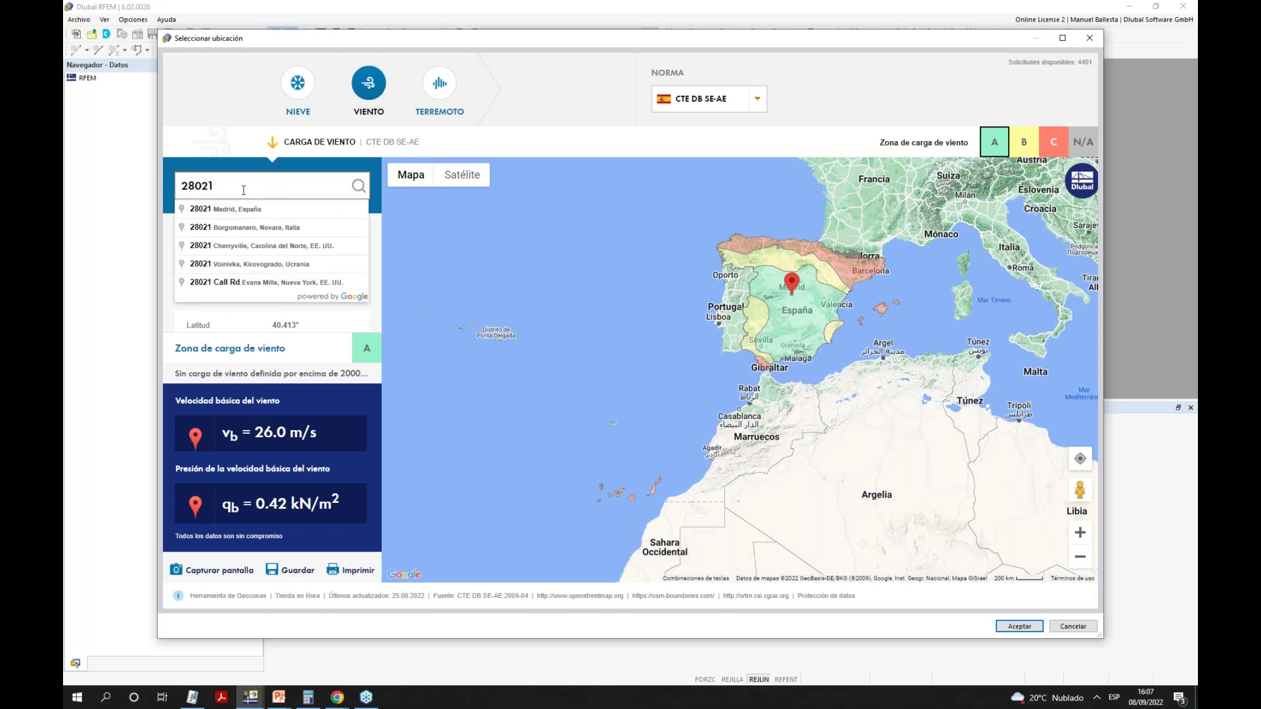
{"action": "left_click", "coordinate": [206, 212]}
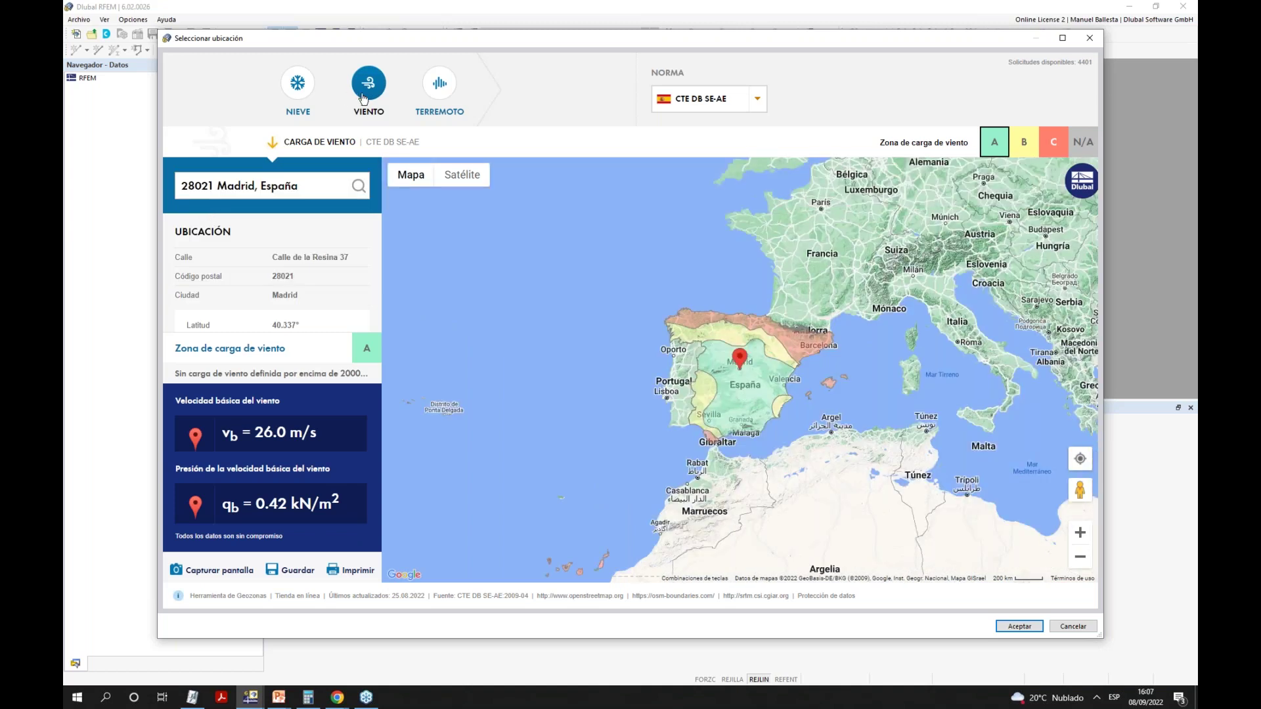
For the snow load map, search for Buenos Aires and choose the Argentine standard CIRSOC 104.
{"action": "left_click", "coordinate": [304, 88]}
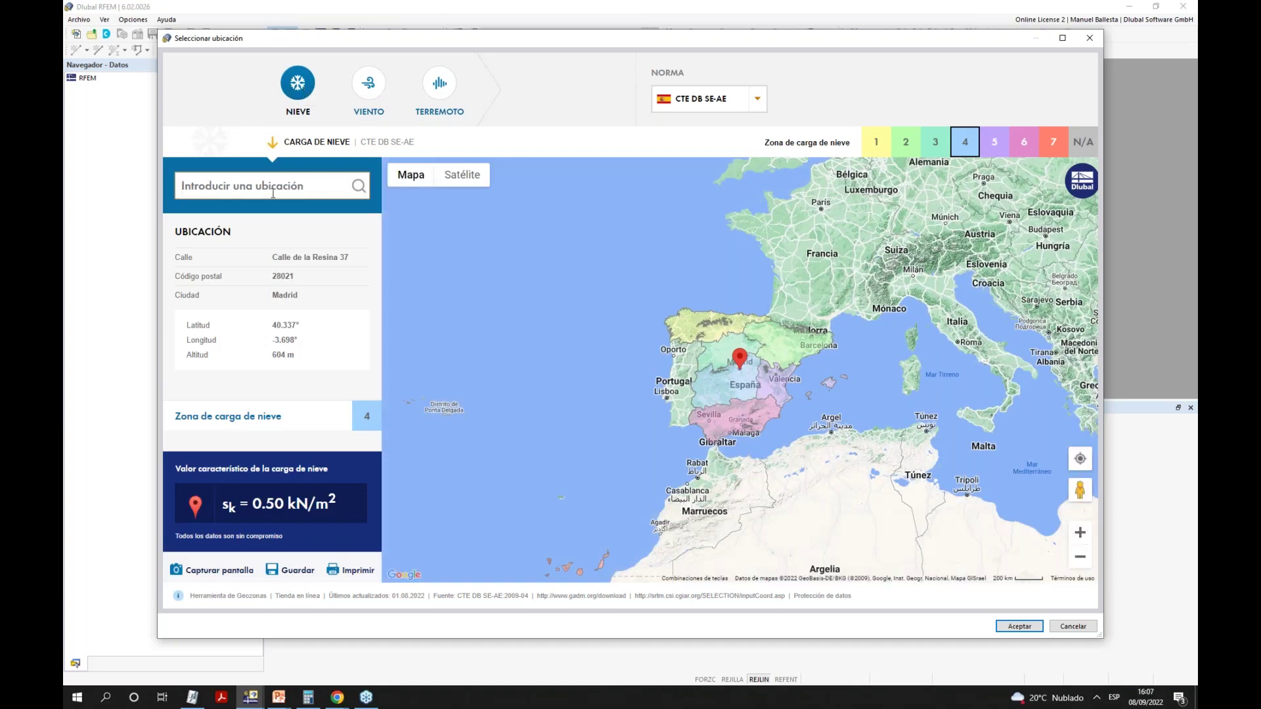
{"action": "left_click", "coordinate": [272, 187]}
{"action": "type", "text": "Buen"}
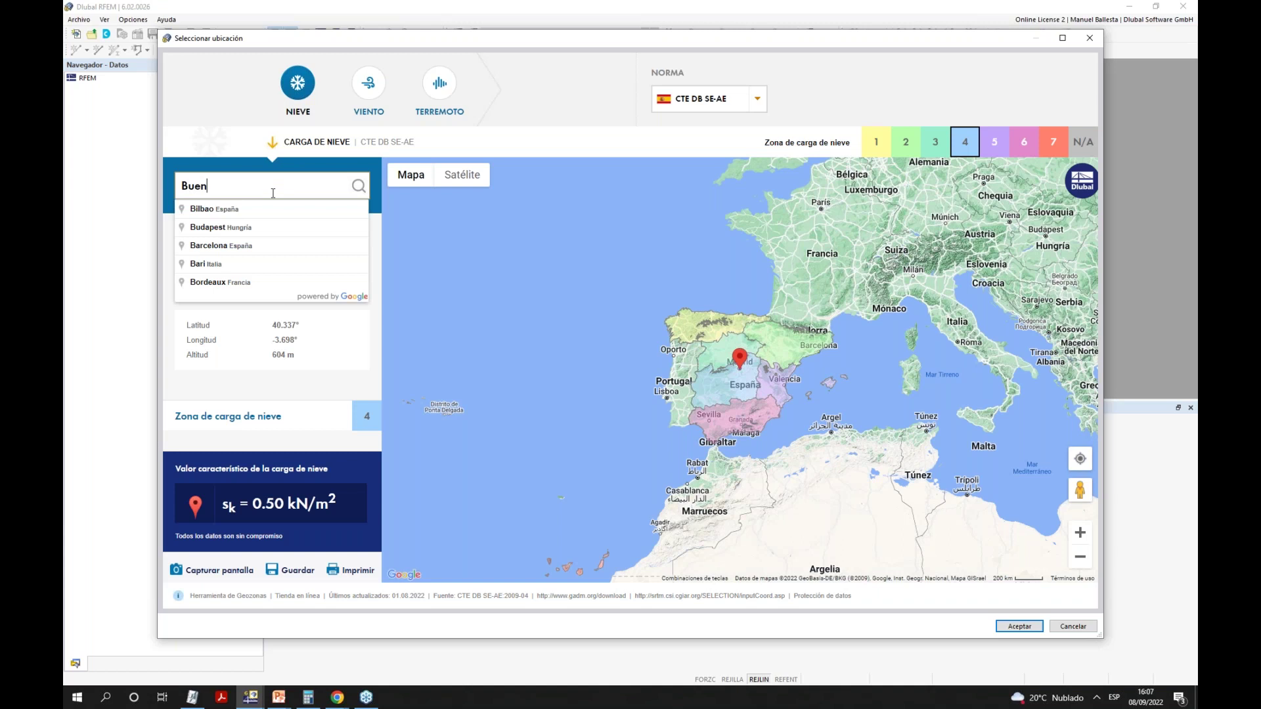
{"action": "type", "text": "os Aires"}
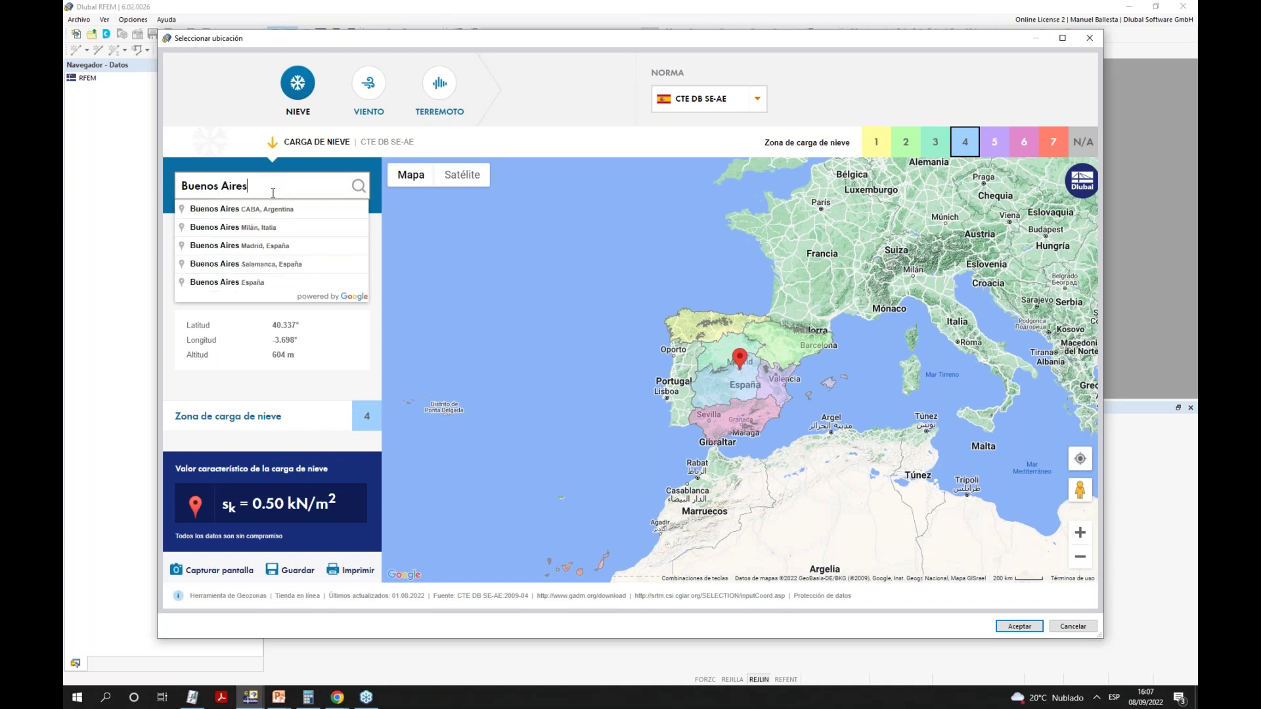
{"action": "left_click", "coordinate": [683, 100]}
{"action": "left_click", "coordinate": [698, 205]}
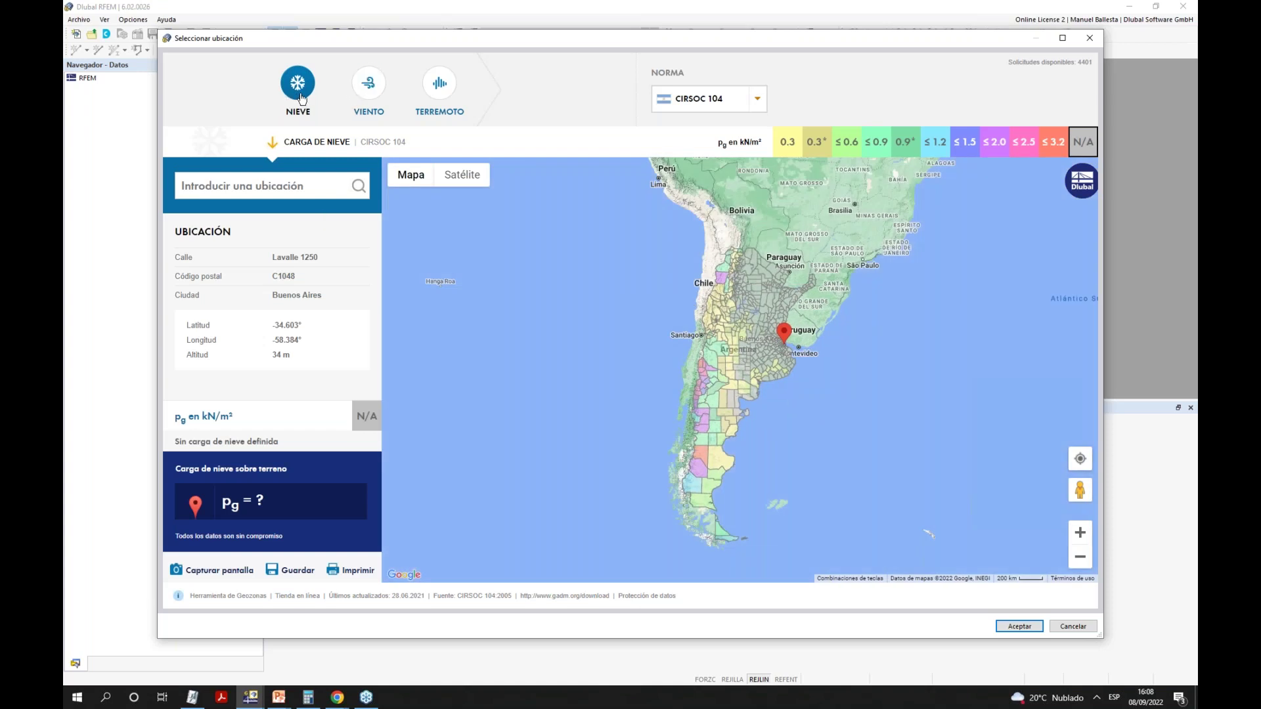
Examine the wind and earthquake load data for Buenos Aires and browse the available seismic standards.
{"action": "left_click", "coordinate": [357, 92]}
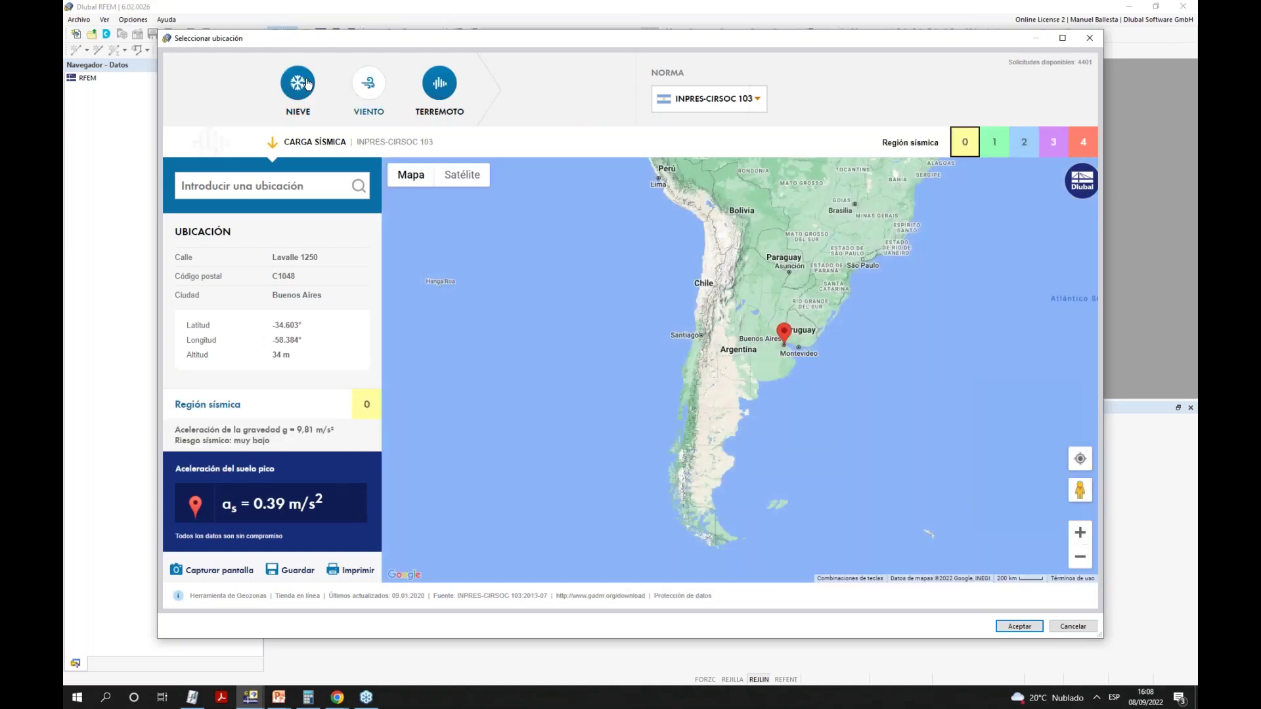
{"action": "left_click", "coordinate": [698, 102]}
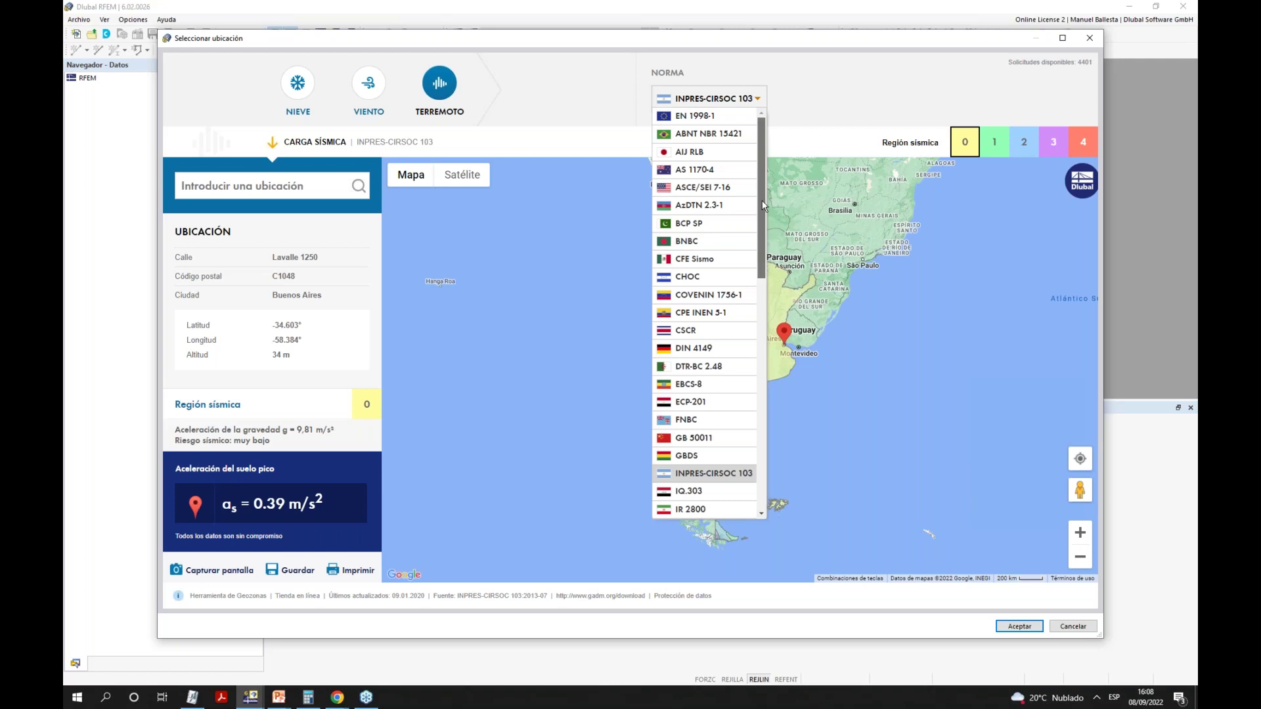
{"action": "scroll", "coordinate": [706, 394], "scroll_direction": "down", "scroll_amount": 6}
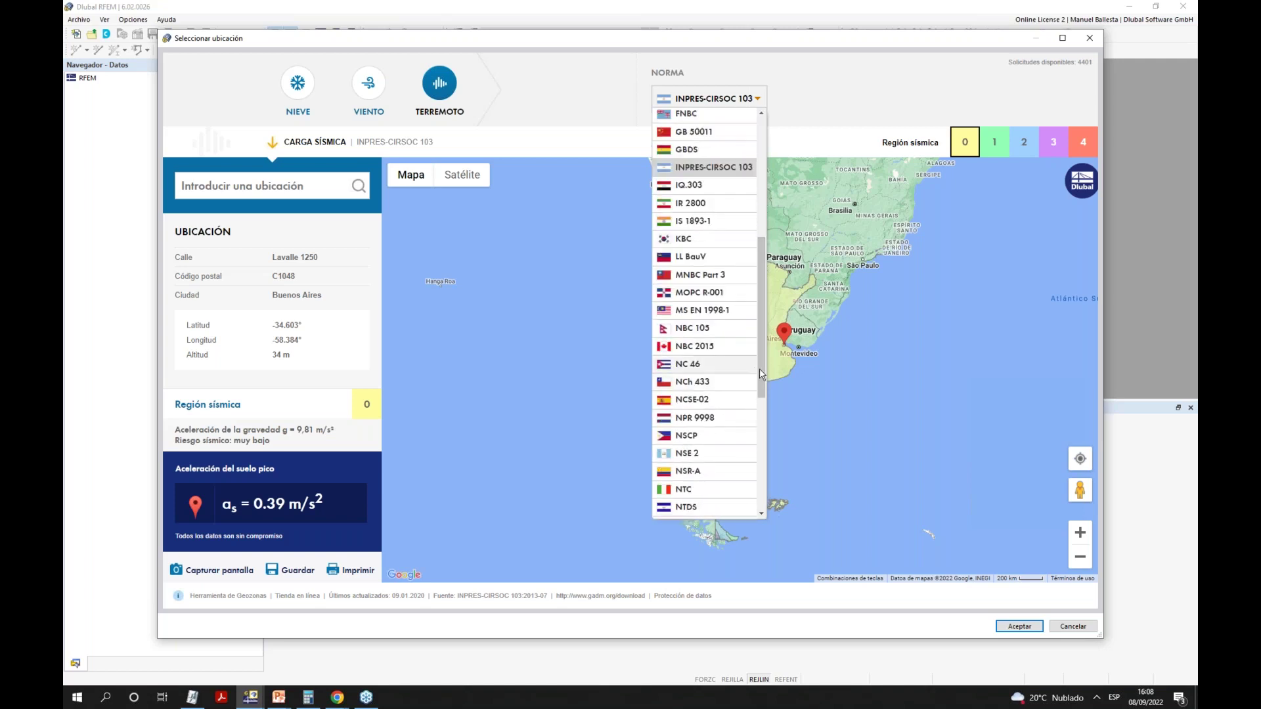
{"action": "scroll", "coordinate": [706, 387], "scroll_direction": "up", "scroll_amount": 6}
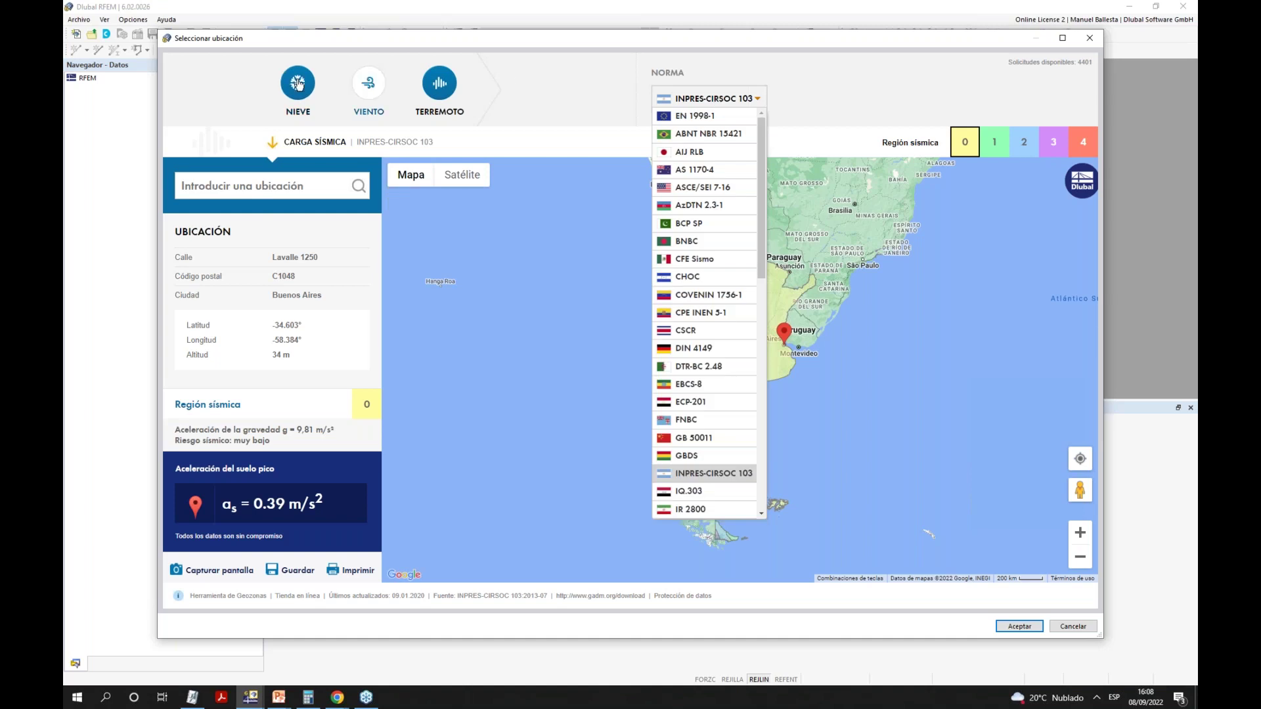
Return to the snow load map and set its standard to the Spanish CTE DB SE-AE.
{"action": "left_click", "coordinate": [297, 82]}
{"action": "left_click", "coordinate": [731, 103]}
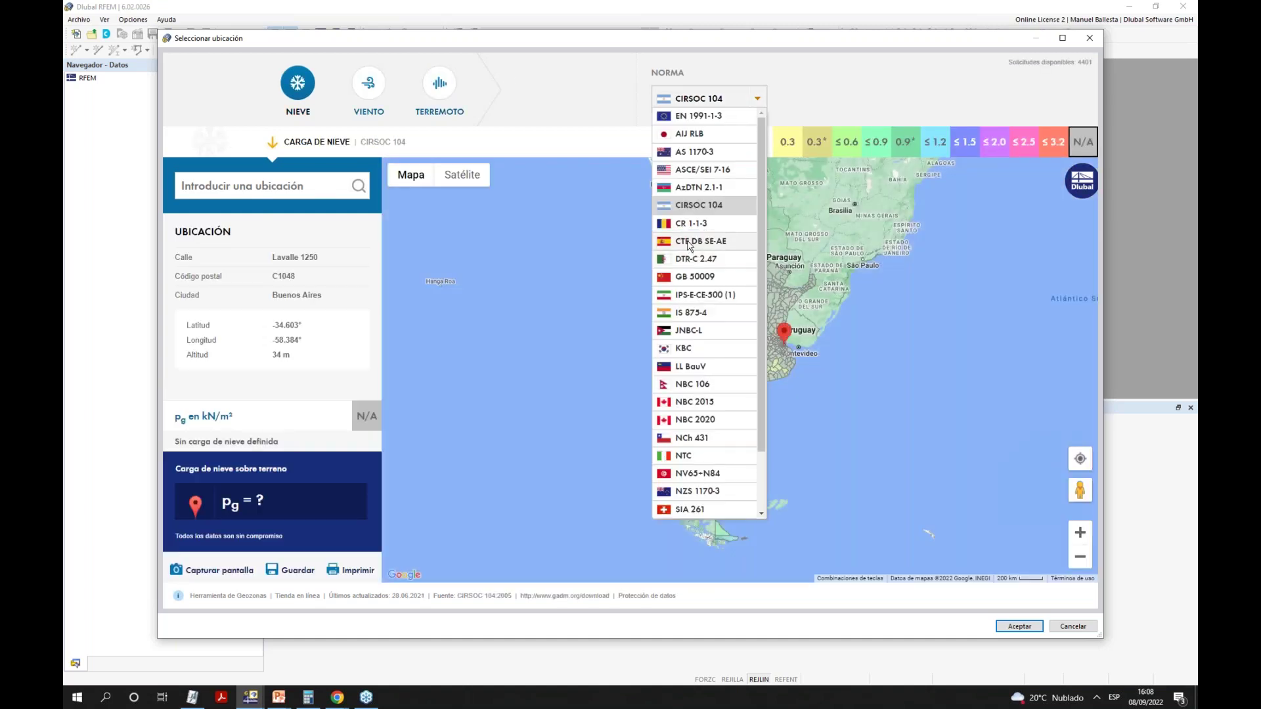
{"action": "left_click", "coordinate": [689, 248]}
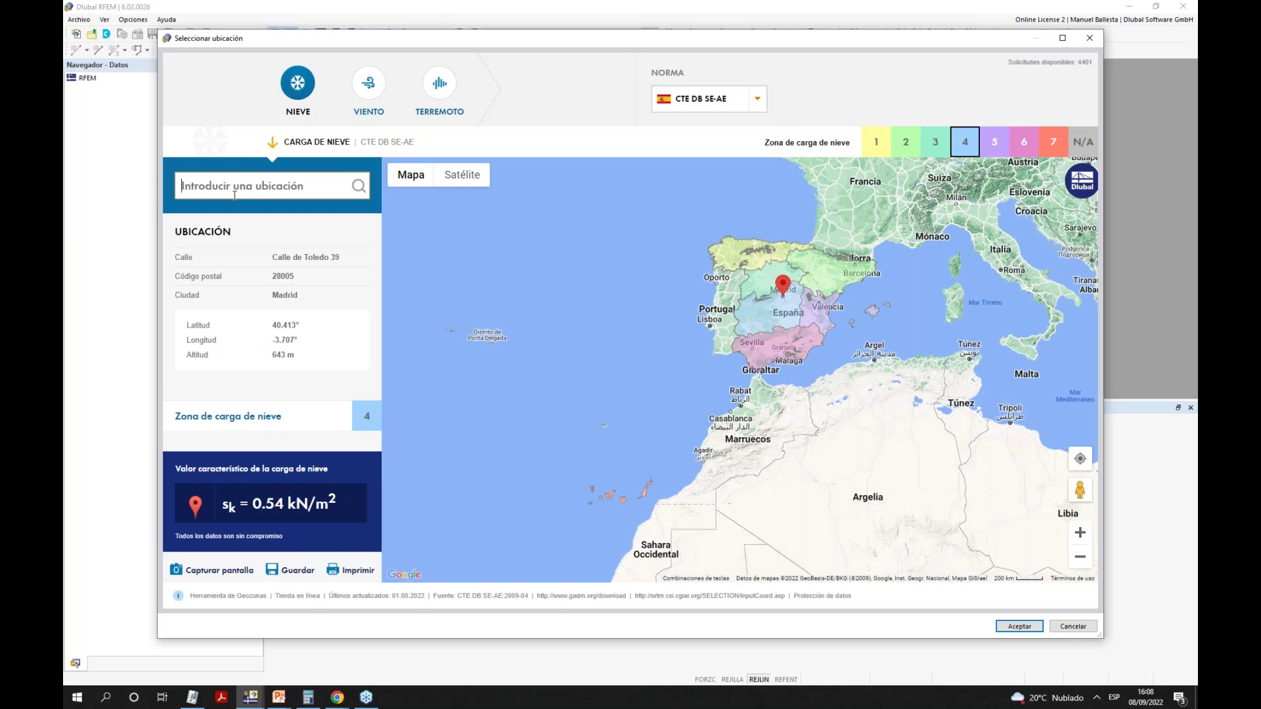
Set the snow load map location to 28021 Madrid, España and confirm it as the project location.
{"action": "type", "text": "28021"}
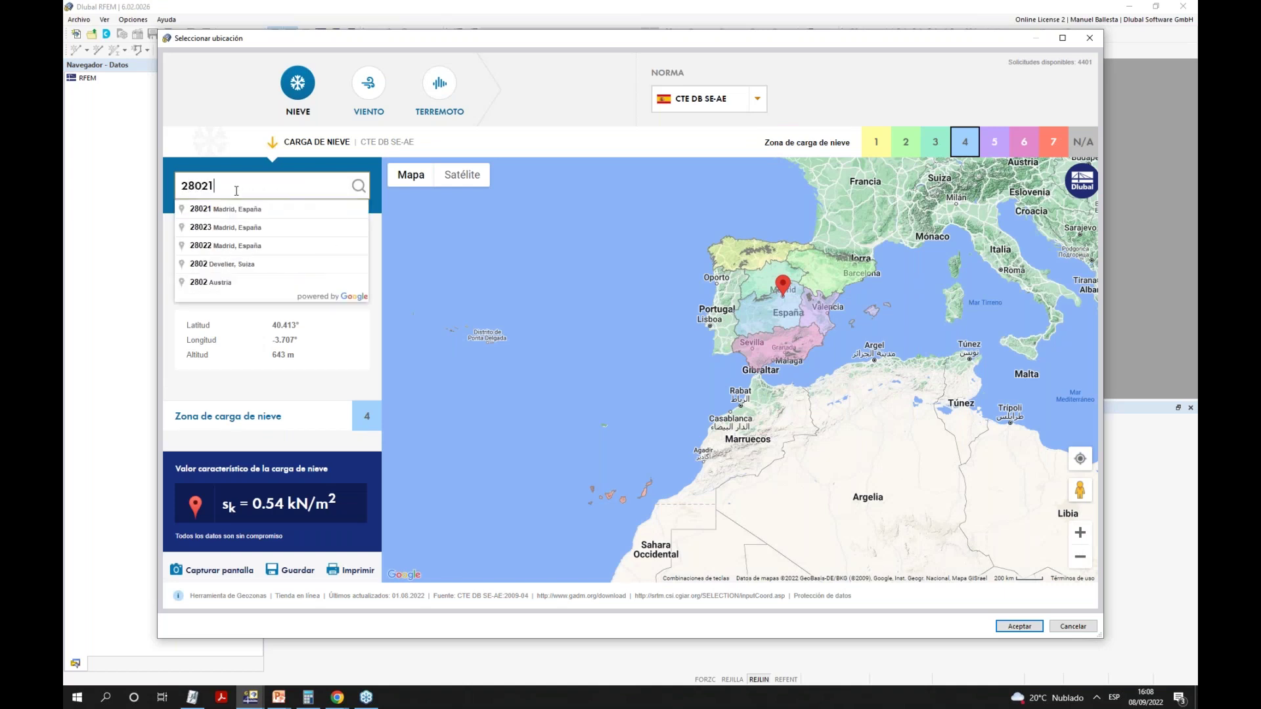
{"action": "left_click", "coordinate": [236, 212]}
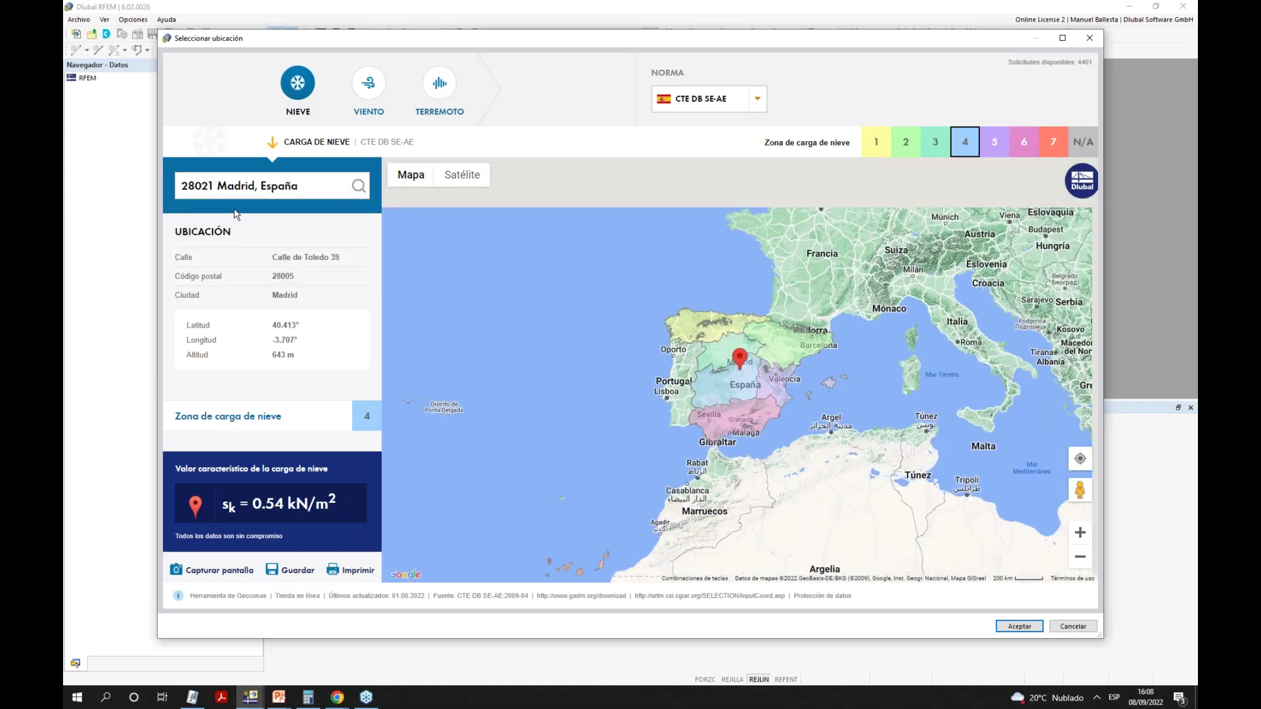
{"action": "left_click", "coordinate": [1026, 627]}
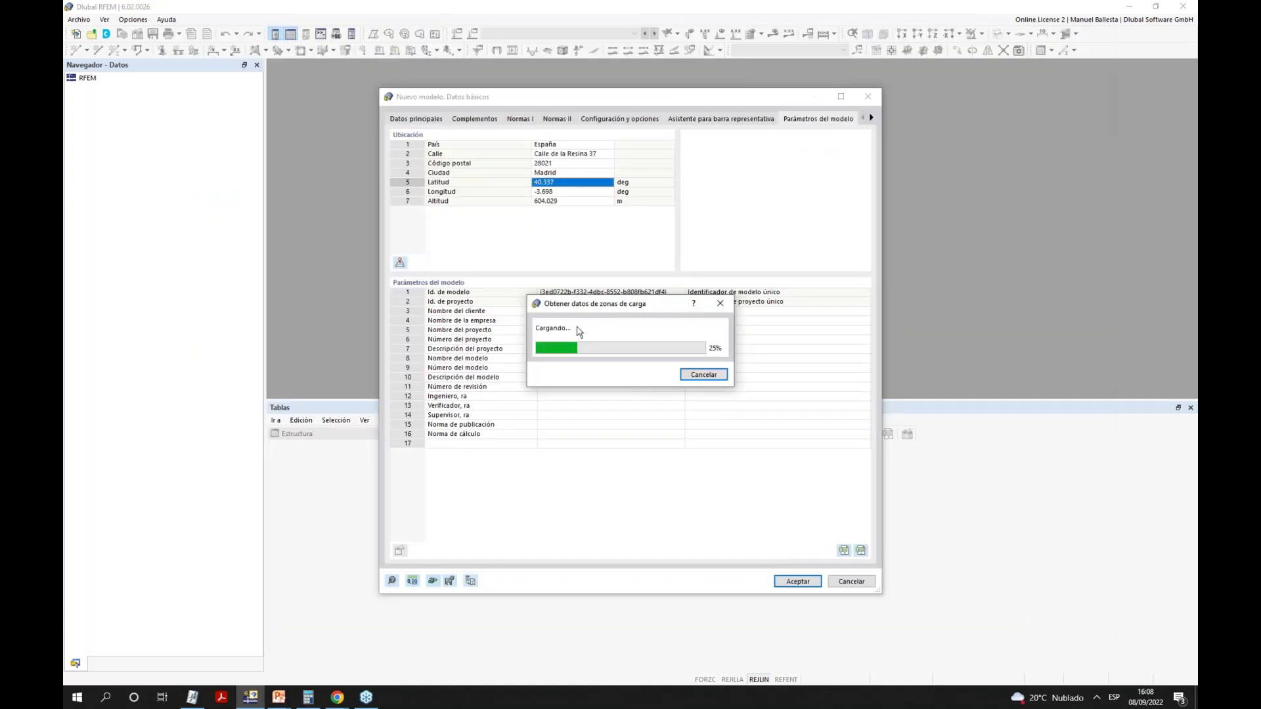
Cancel the load zone data retrieval for the chosen location.
{"action": "left_click_drag", "start_coordinate": [601, 304], "coordinate": [644, 416]}
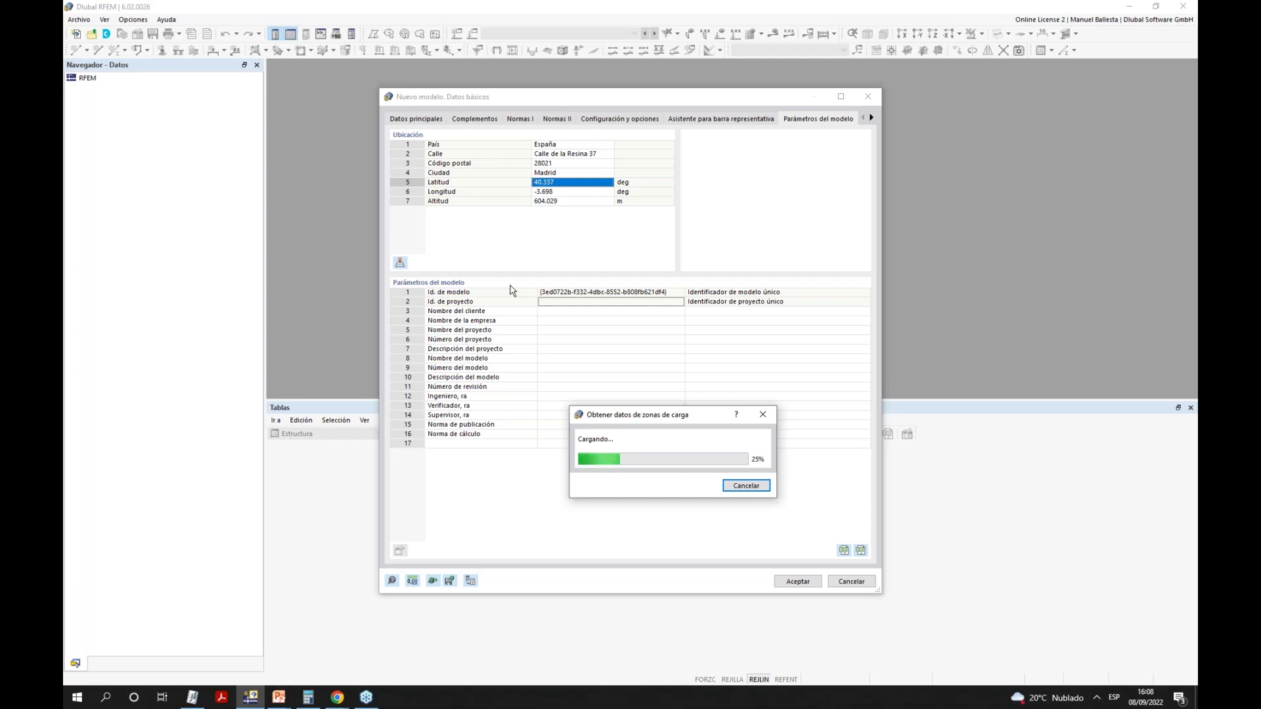
{"action": "left_click_drag", "start_coordinate": [617, 414], "coordinate": [742, 327]}
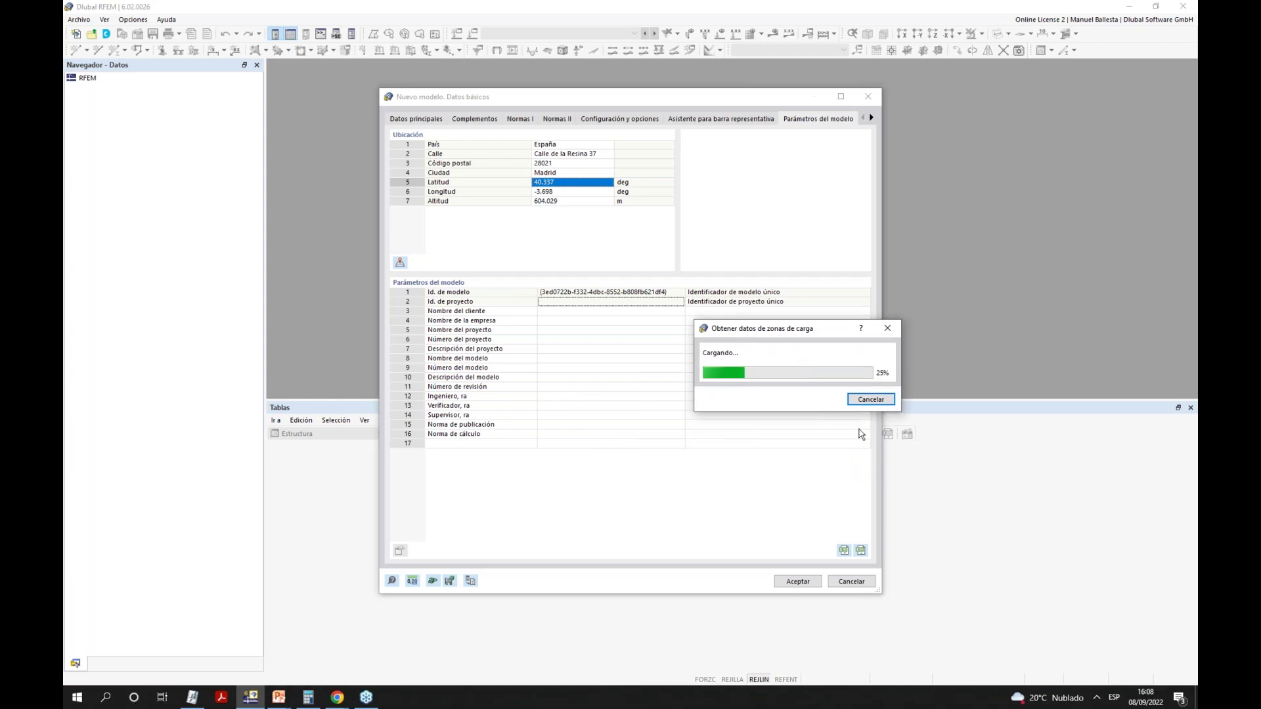
{"action": "left_click_drag", "start_coordinate": [796, 328], "coordinate": [805, 164]}
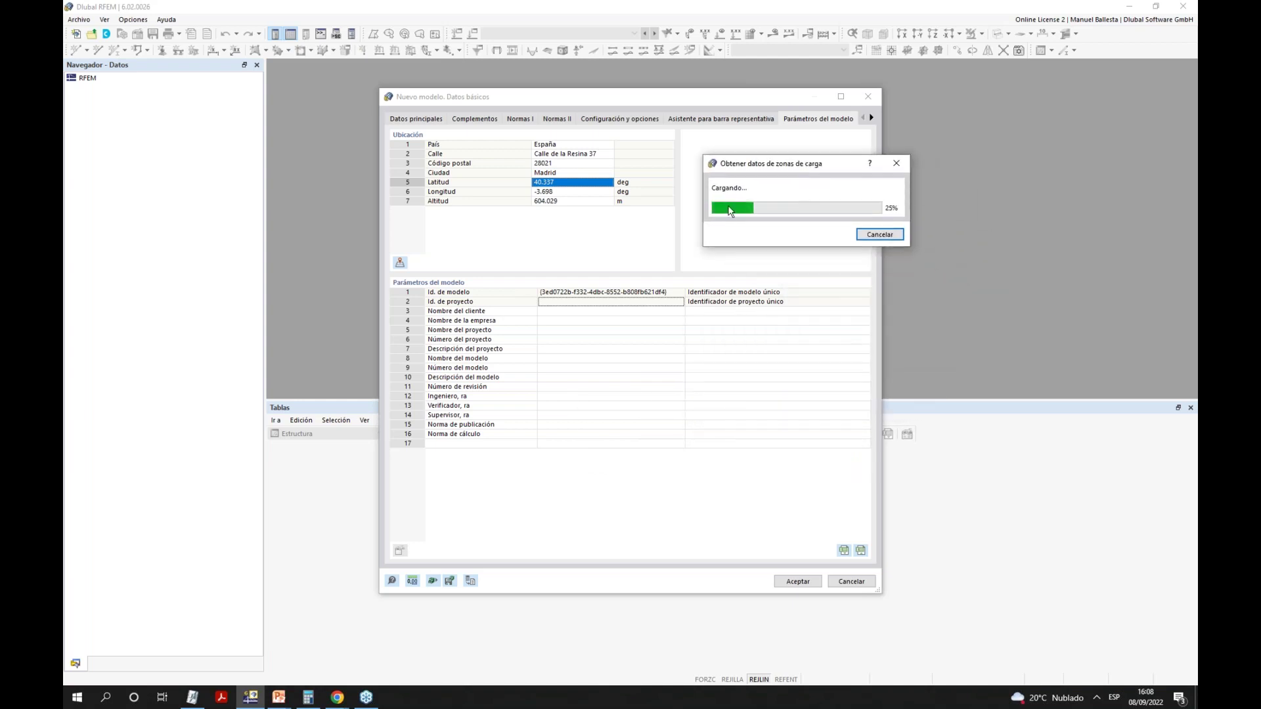
{"action": "left_click", "coordinate": [884, 237]}
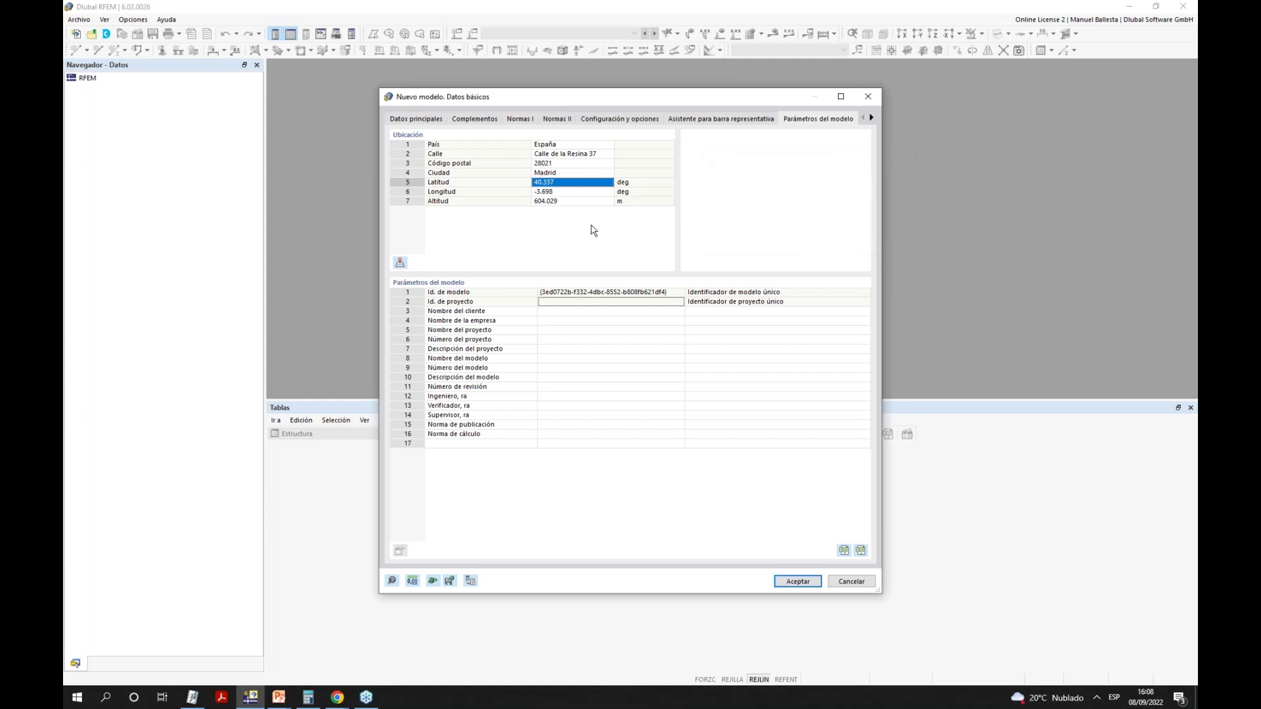
{"action": "left_click", "coordinate": [586, 192]}
{"action": "left_click", "coordinate": [581, 165]}
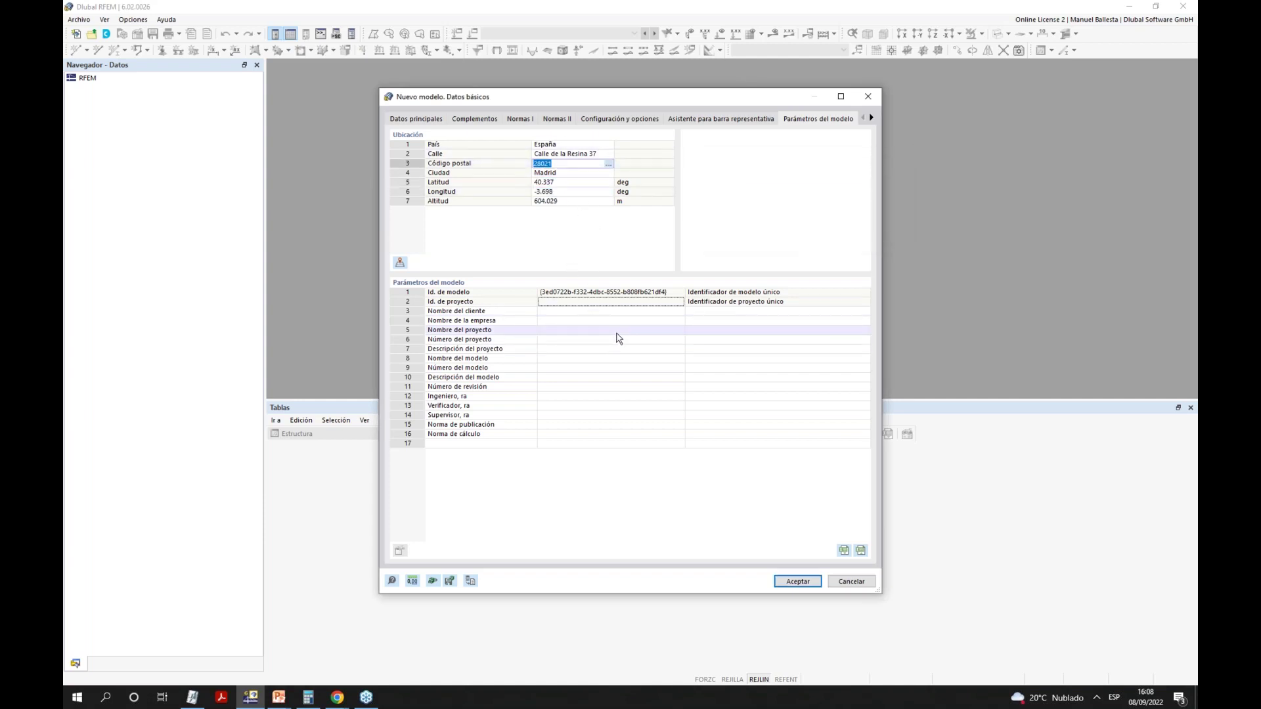
{"action": "left_click", "coordinate": [871, 118]}
{"action": "left_click", "coordinate": [871, 118]}
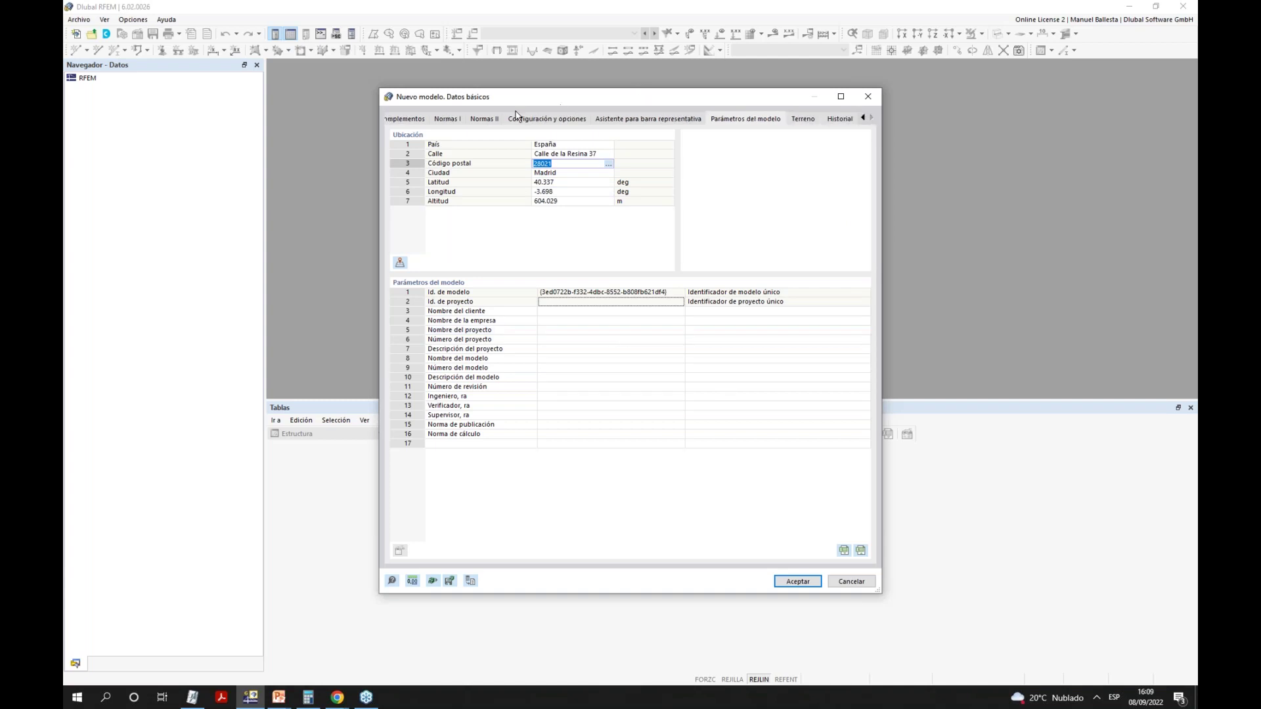
{"action": "left_click", "coordinate": [864, 117]}
{"action": "left_click", "coordinate": [864, 118]}
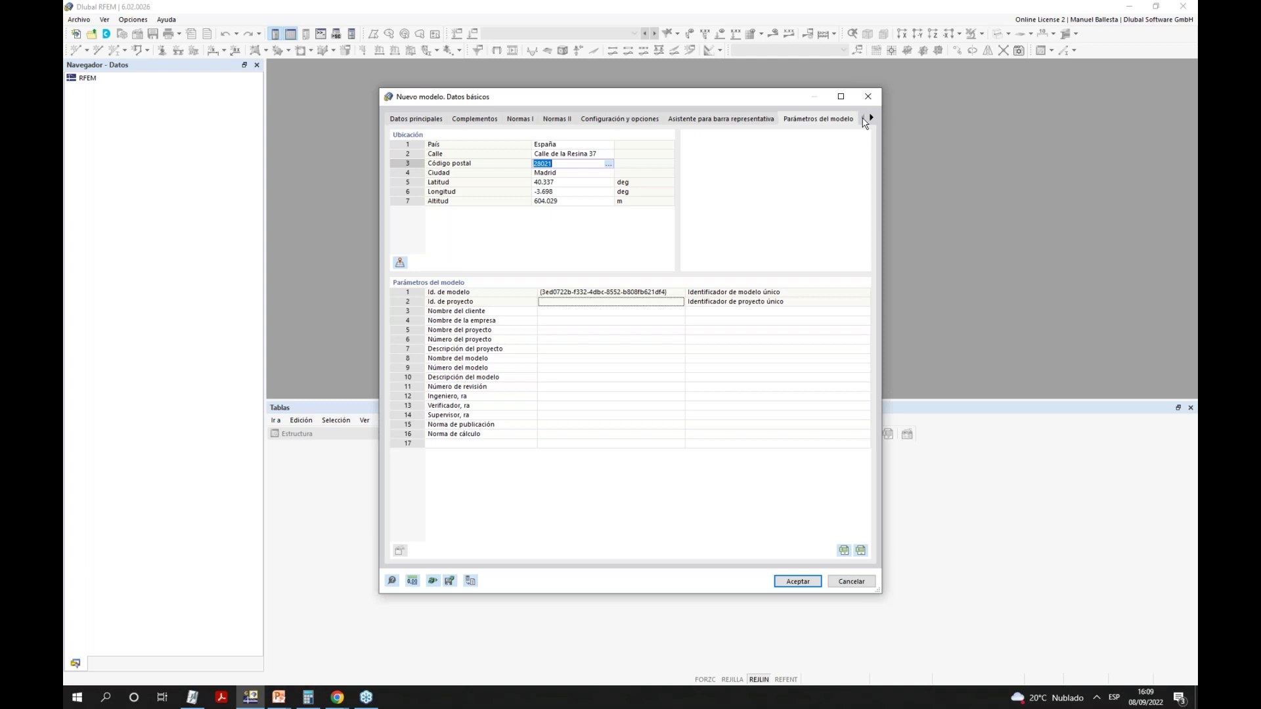
Return to the main data and accept the basic data to create the new model.
{"action": "left_click", "coordinate": [432, 121]}
{"action": "left_click", "coordinate": [797, 580]}
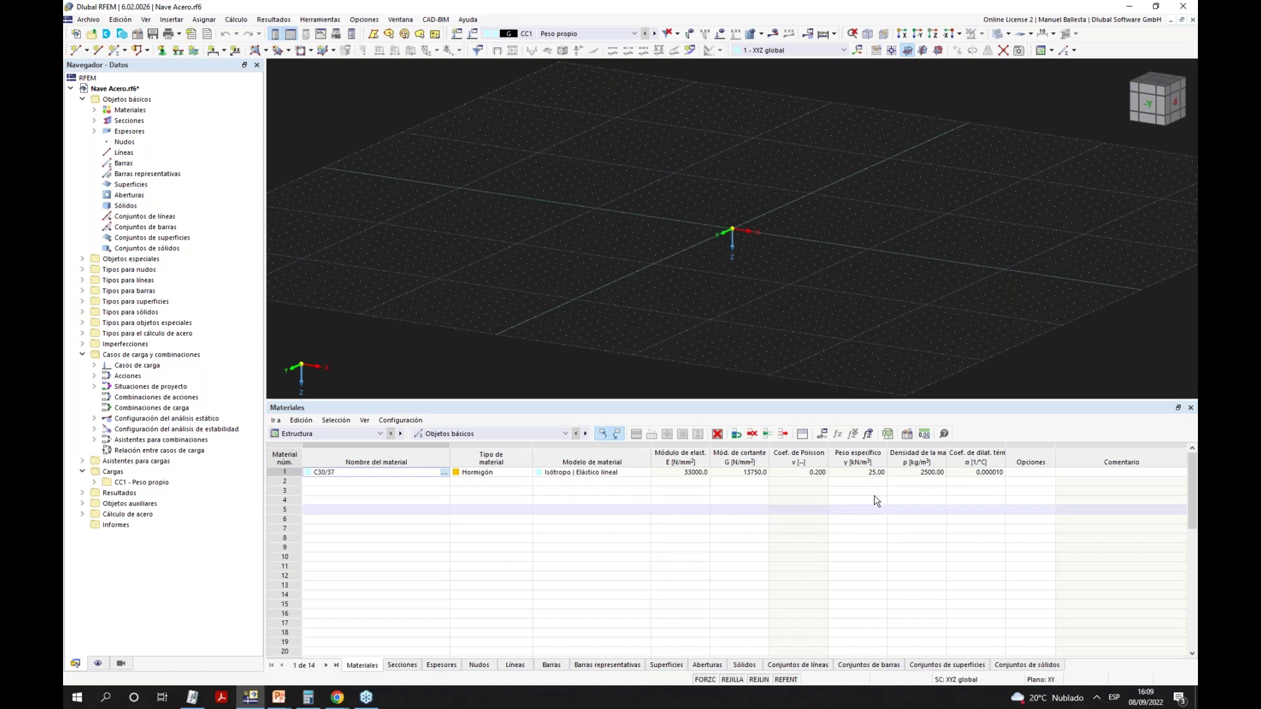
Expand the materials and sections in the navigator and delete the default C30/37 concrete material.
{"action": "left_click", "coordinate": [94, 110]}
{"action": "left_click", "coordinate": [95, 130]}
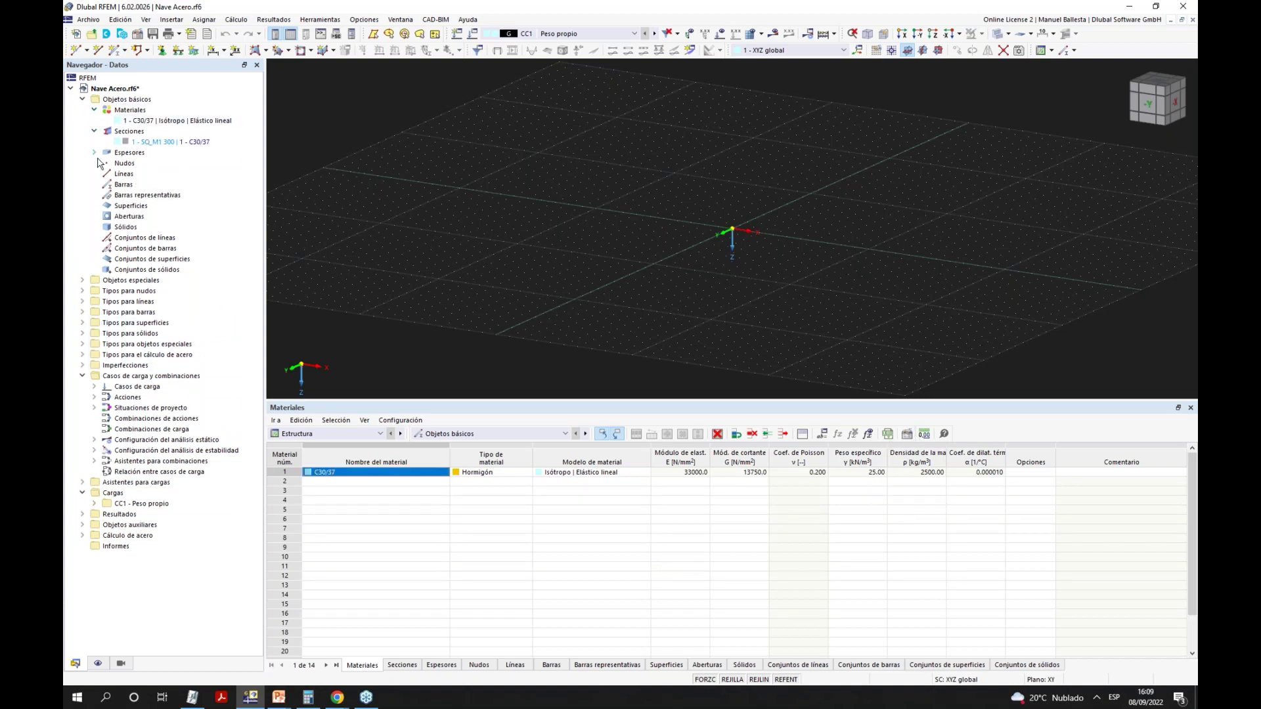
{"action": "right_click", "coordinate": [143, 125]}
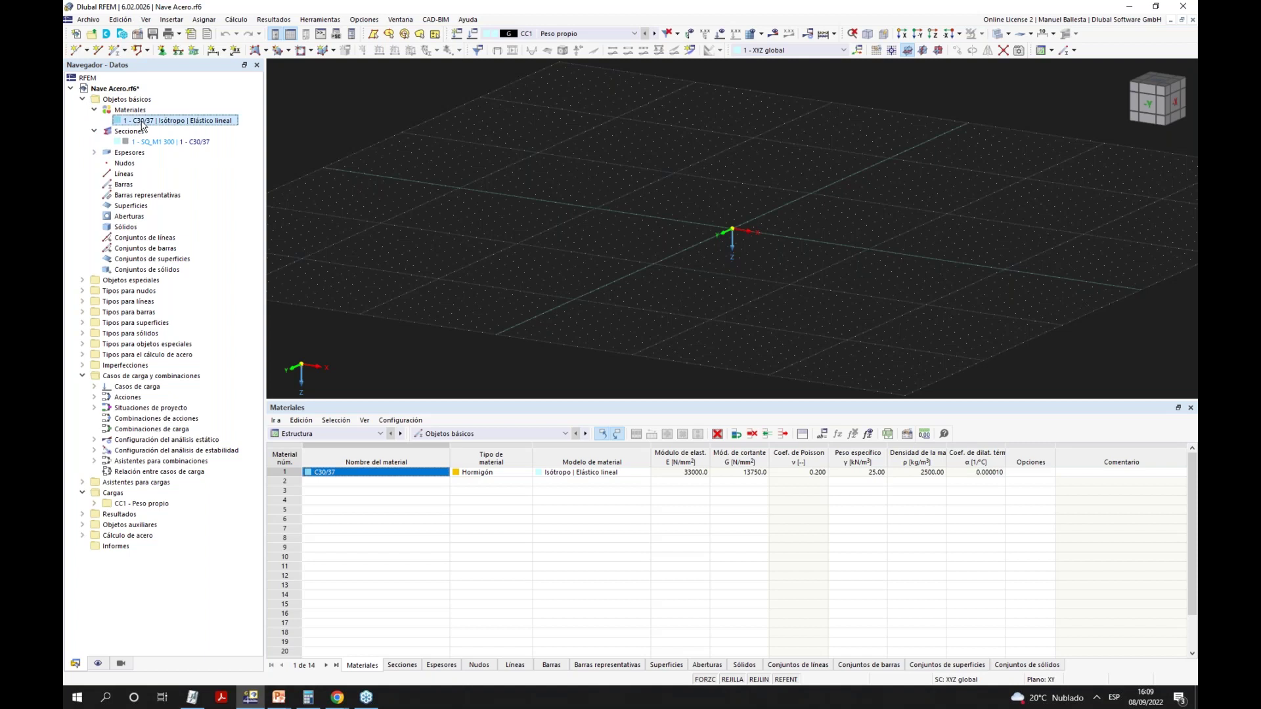
{"action": "left_click", "coordinate": [186, 182]}
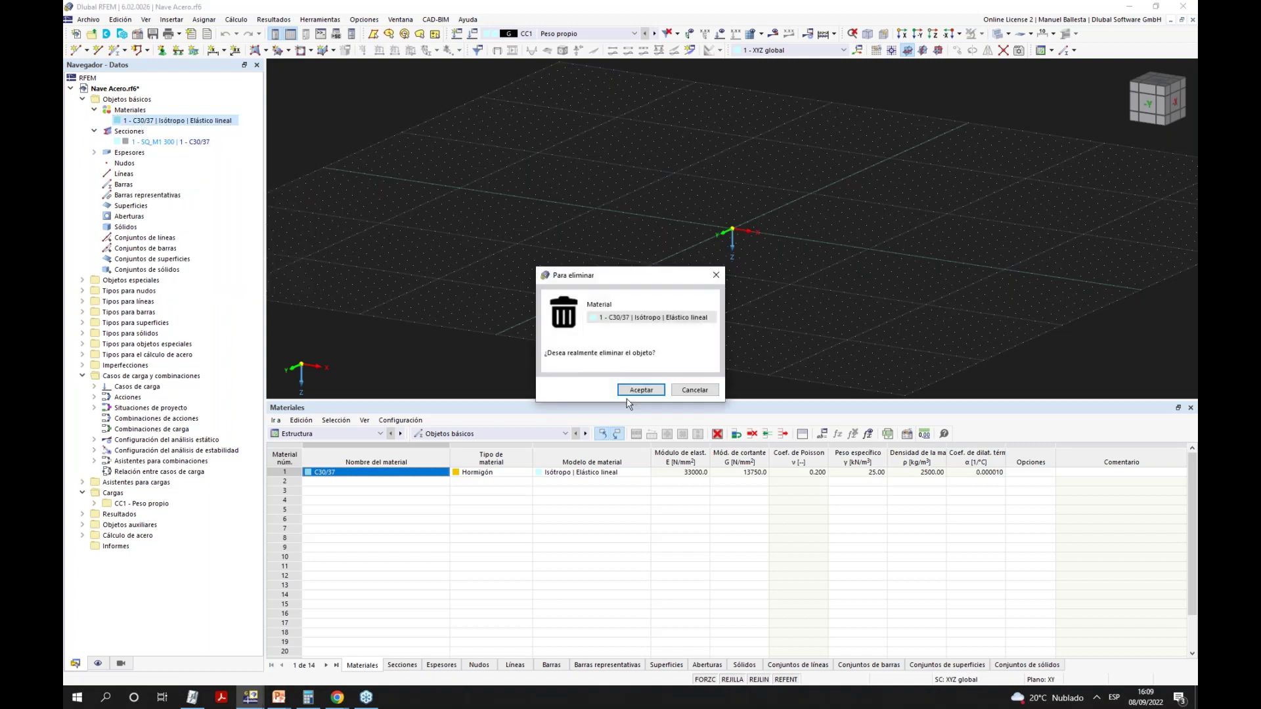
{"action": "left_click", "coordinate": [642, 390]}
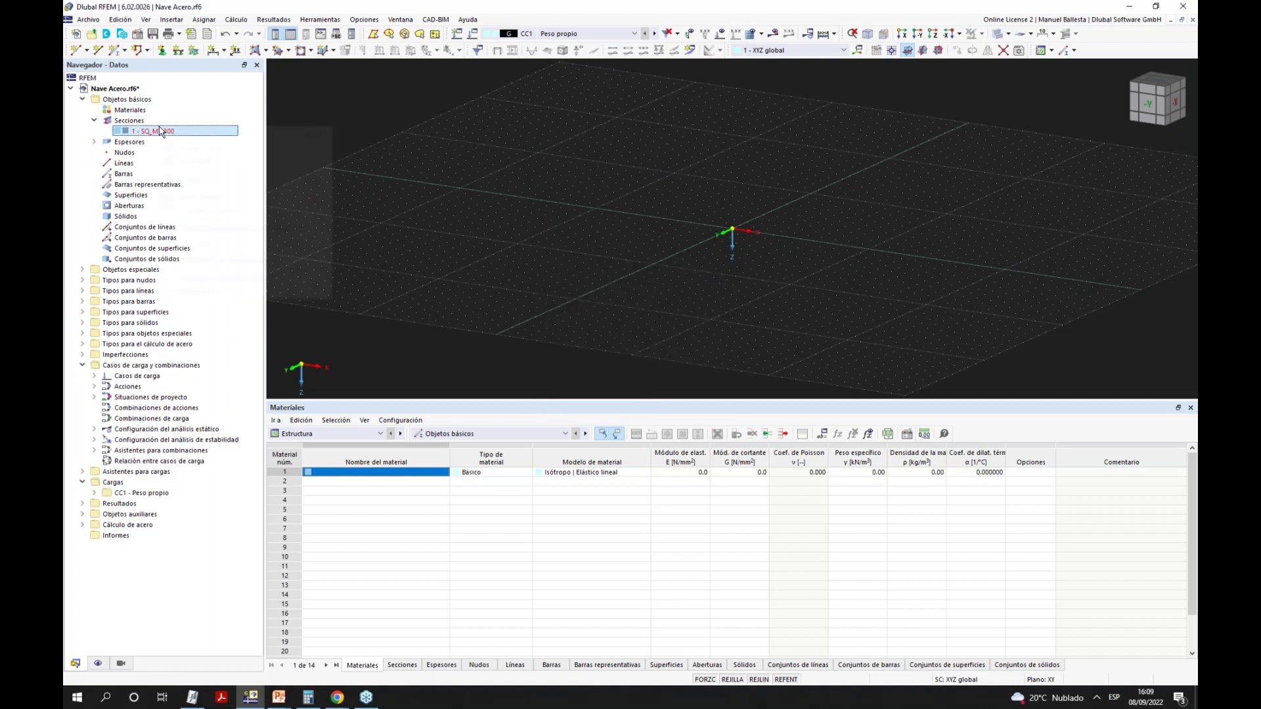
Delete the default SQ_M1 300 section from the model.
{"action": "right_click", "coordinate": [166, 132]}
{"action": "left_click", "coordinate": [197, 183]}
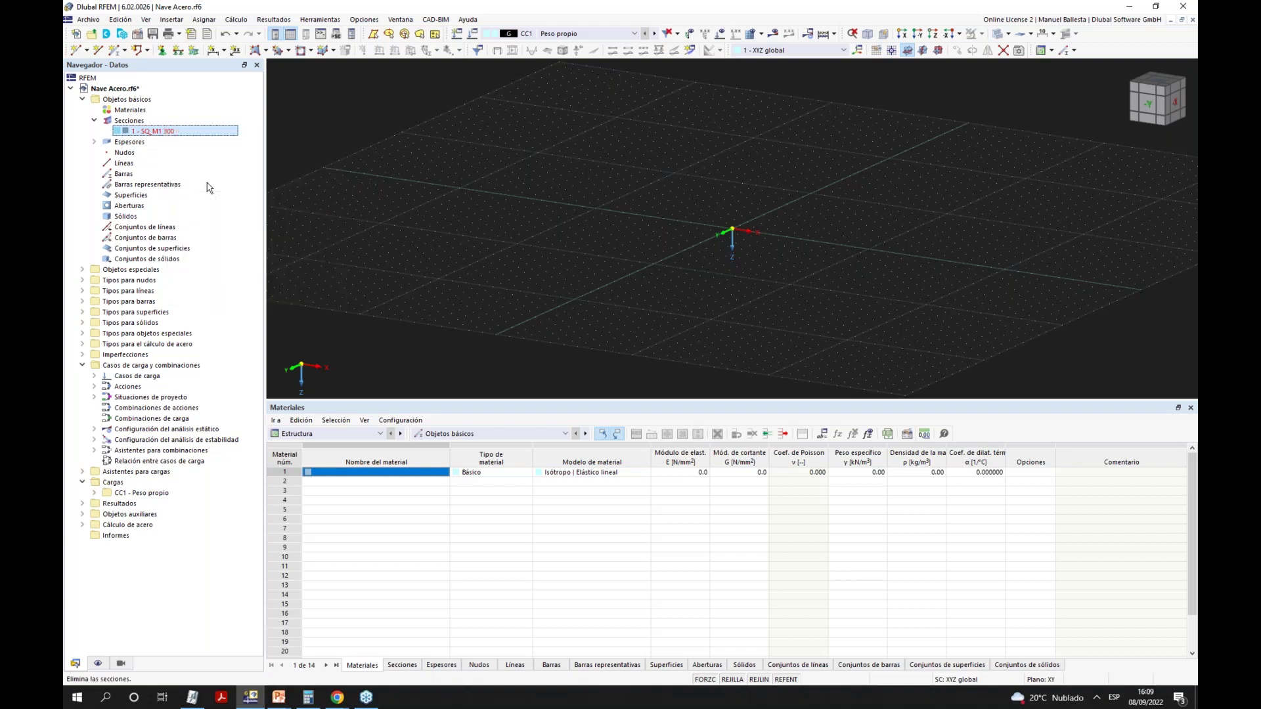
{"action": "left_click", "coordinate": [641, 390]}
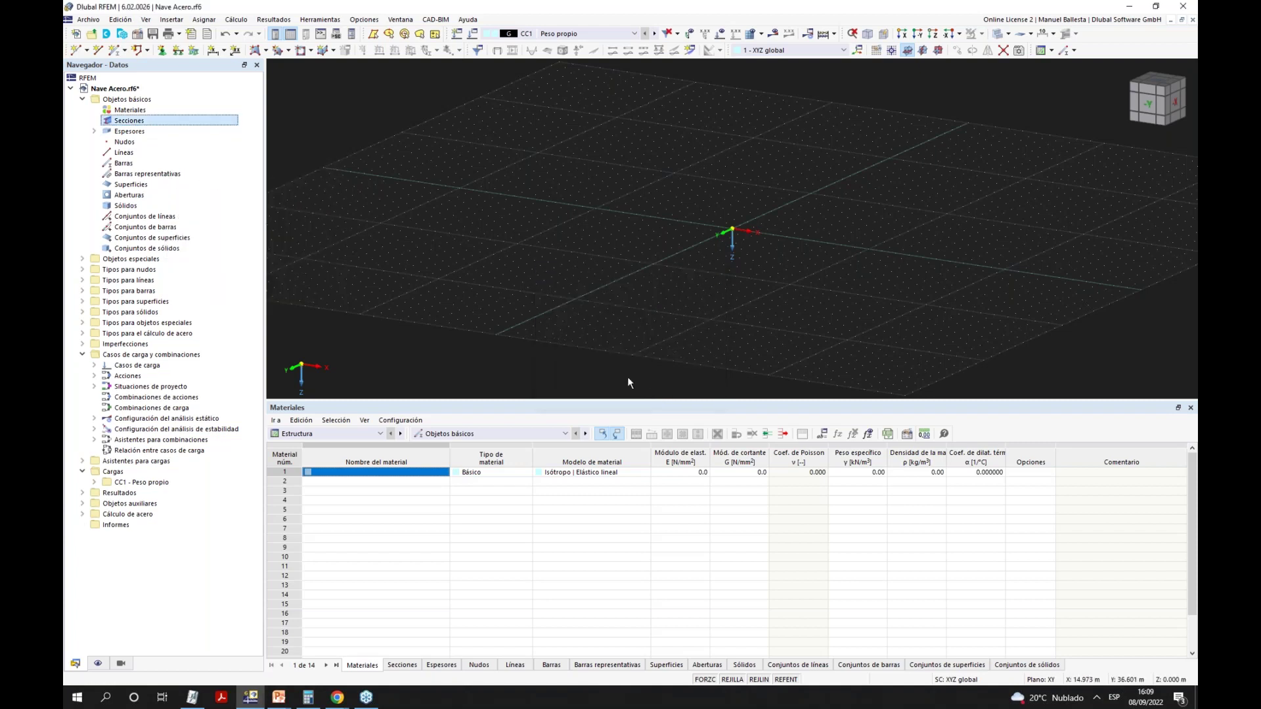
Create a new material from the library using carbon steel S275JR to EN 10025-2:2019-10.
{"action": "left_click", "coordinate": [120, 110]}
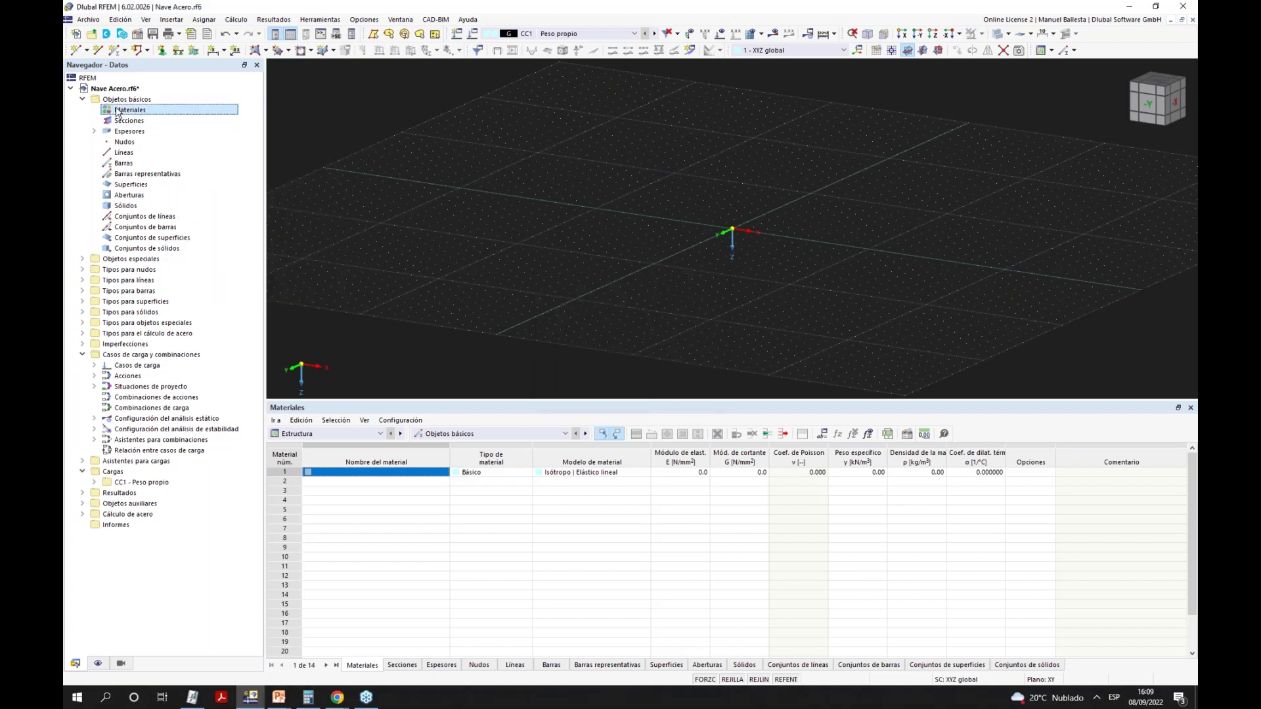
{"action": "right_click", "coordinate": [118, 111]}
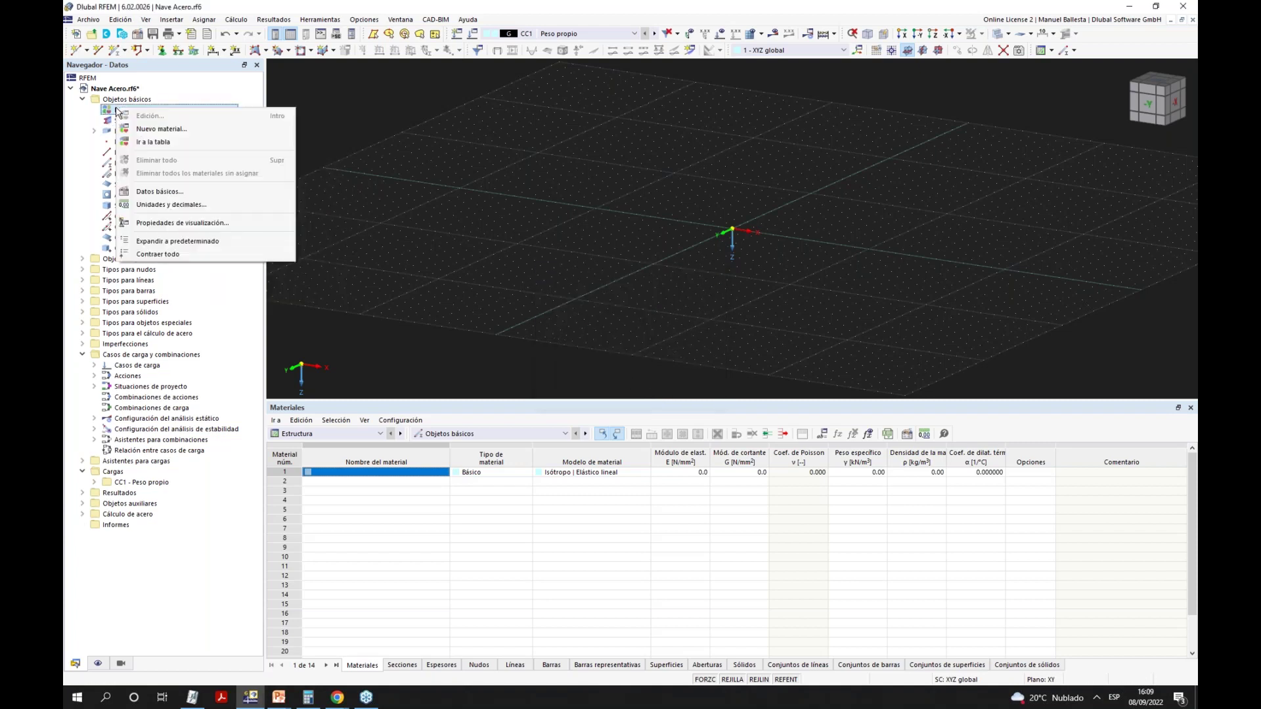
{"action": "left_click", "coordinate": [158, 137]}
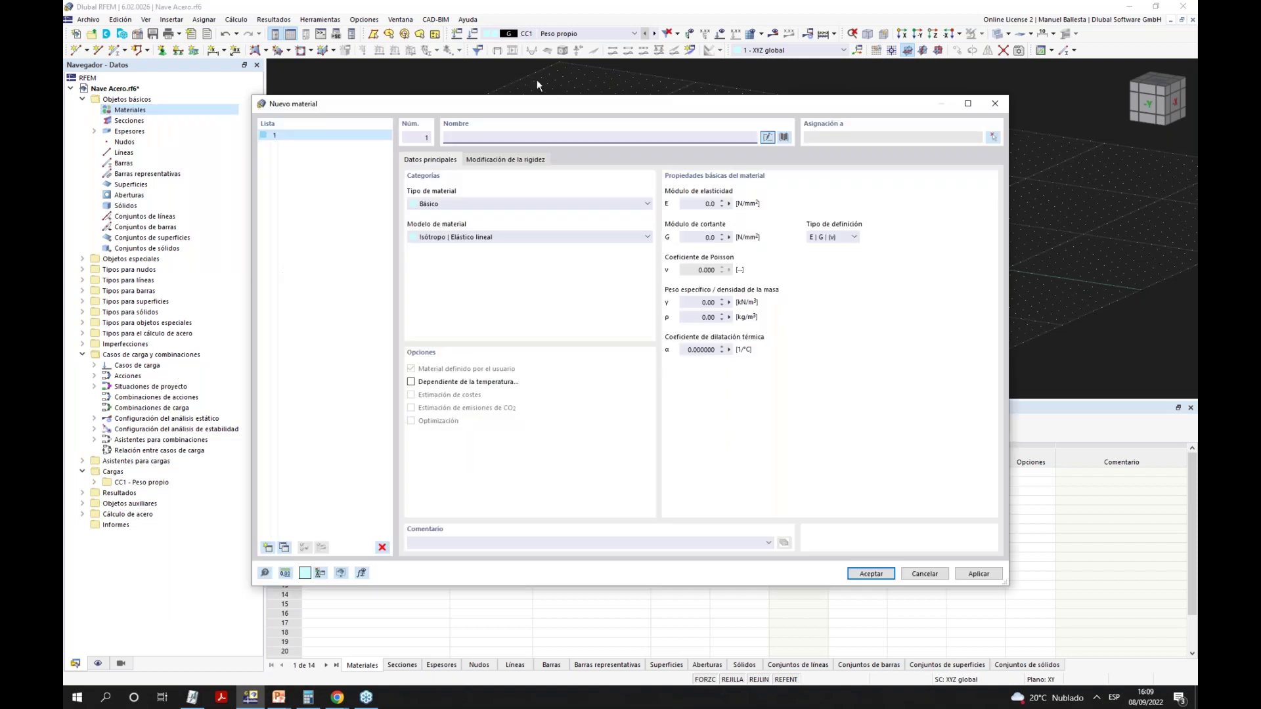
{"action": "left_click_drag", "start_coordinate": [535, 99], "coordinate": [625, 133]}
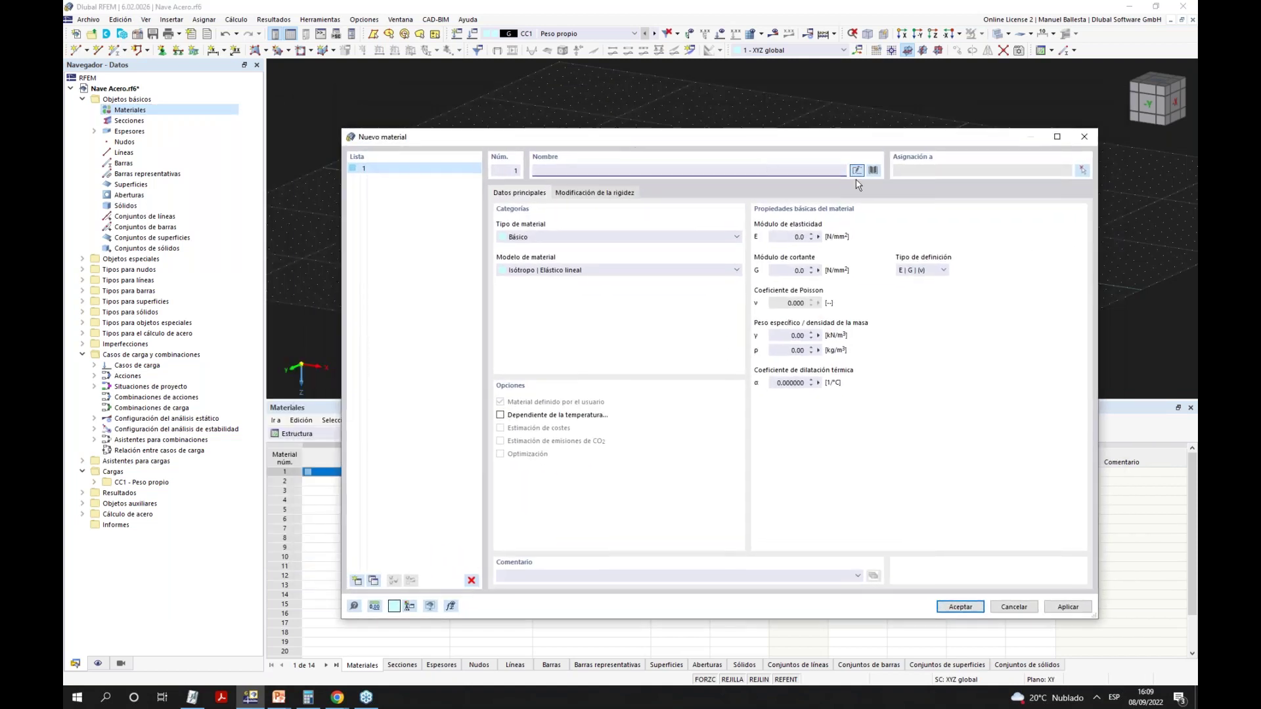
{"action": "left_click", "coordinate": [872, 171]}
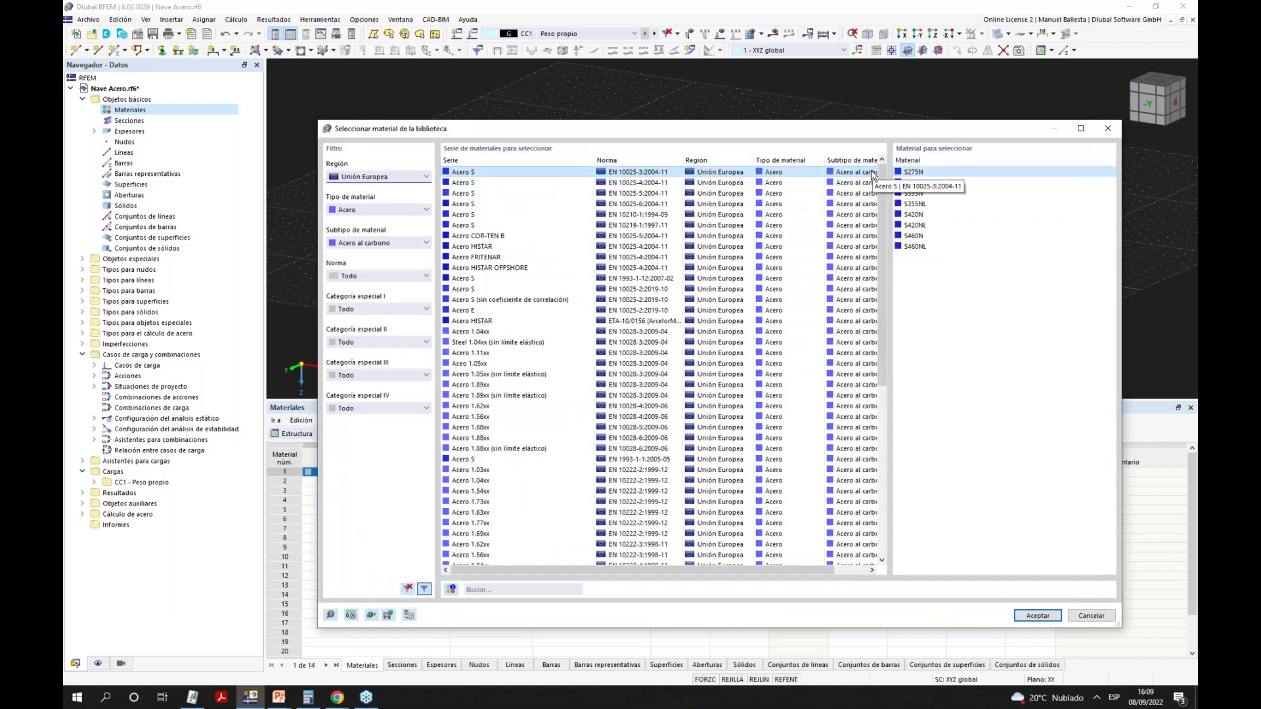
{"action": "left_click", "coordinate": [526, 591]}
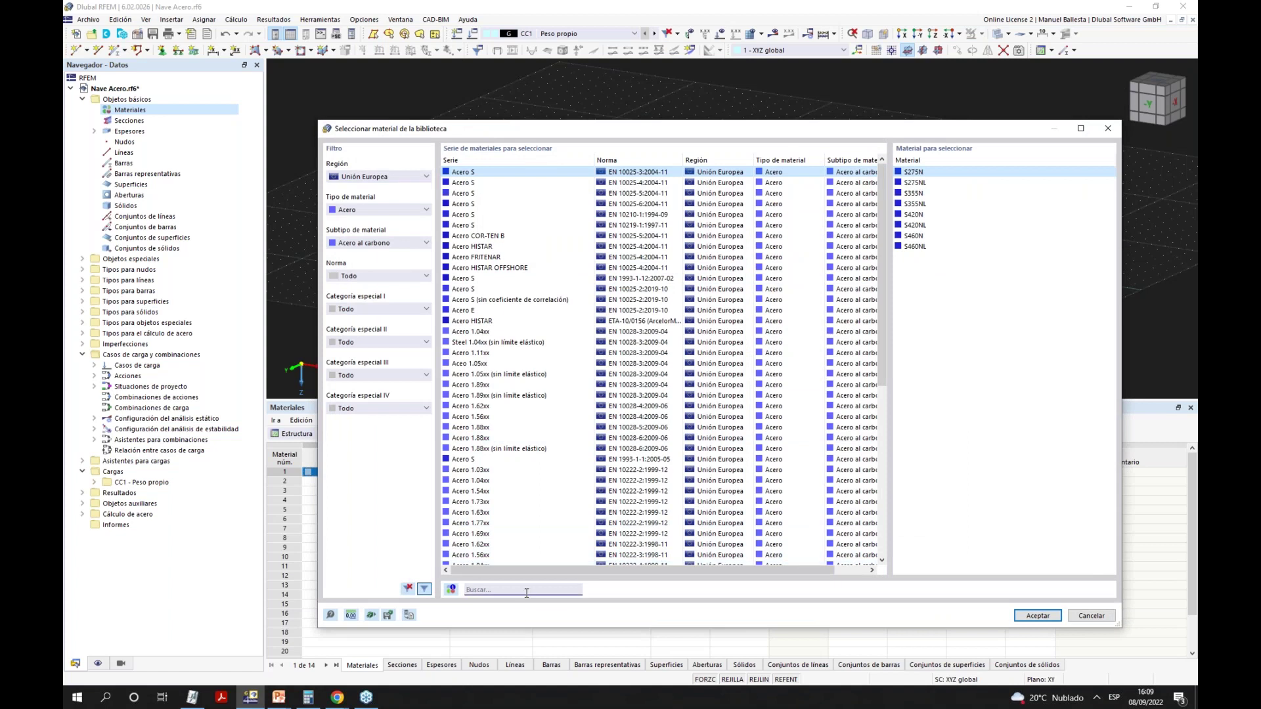
{"action": "type", "text": "S"}
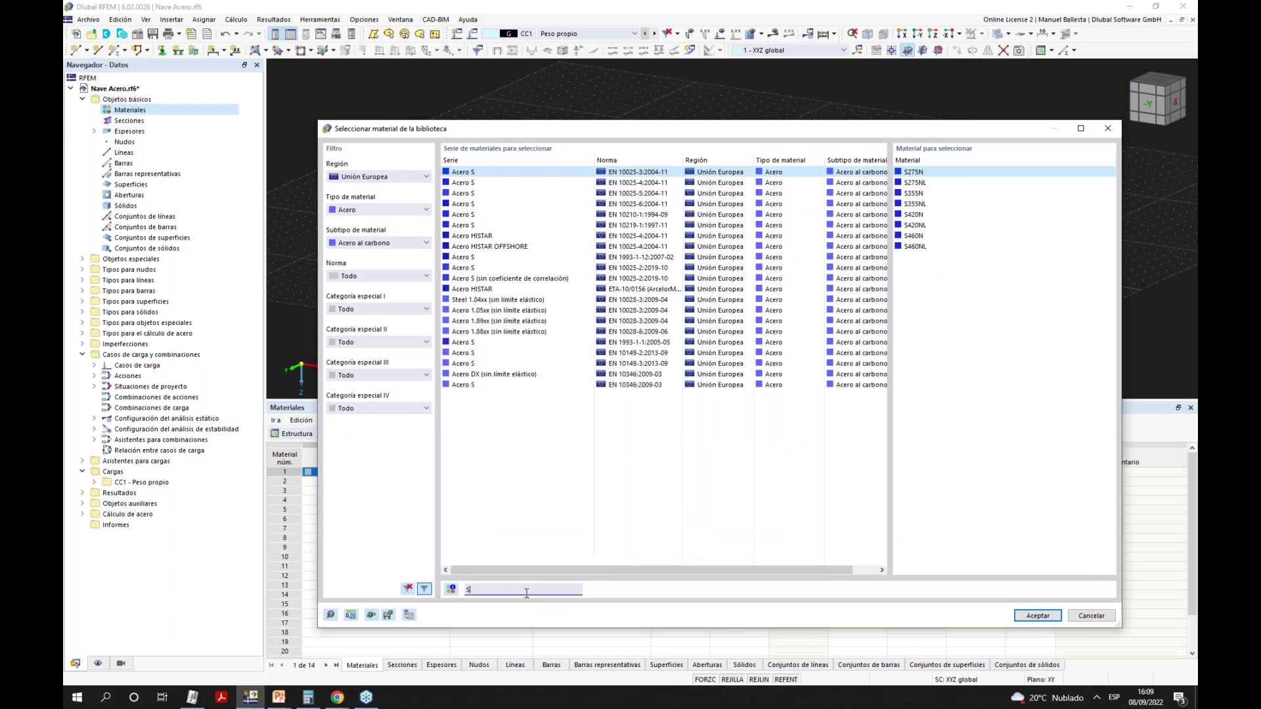
{"action": "type", "text": "275"}
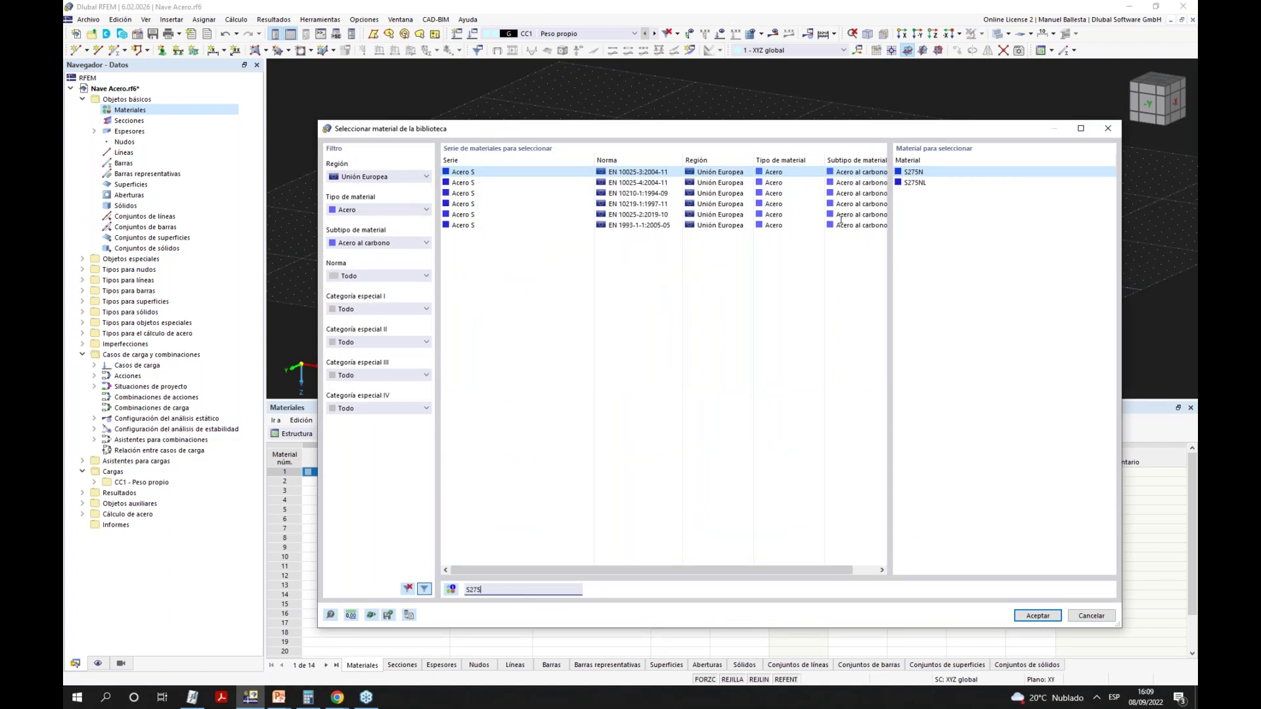
{"action": "type", "text": "JR"}
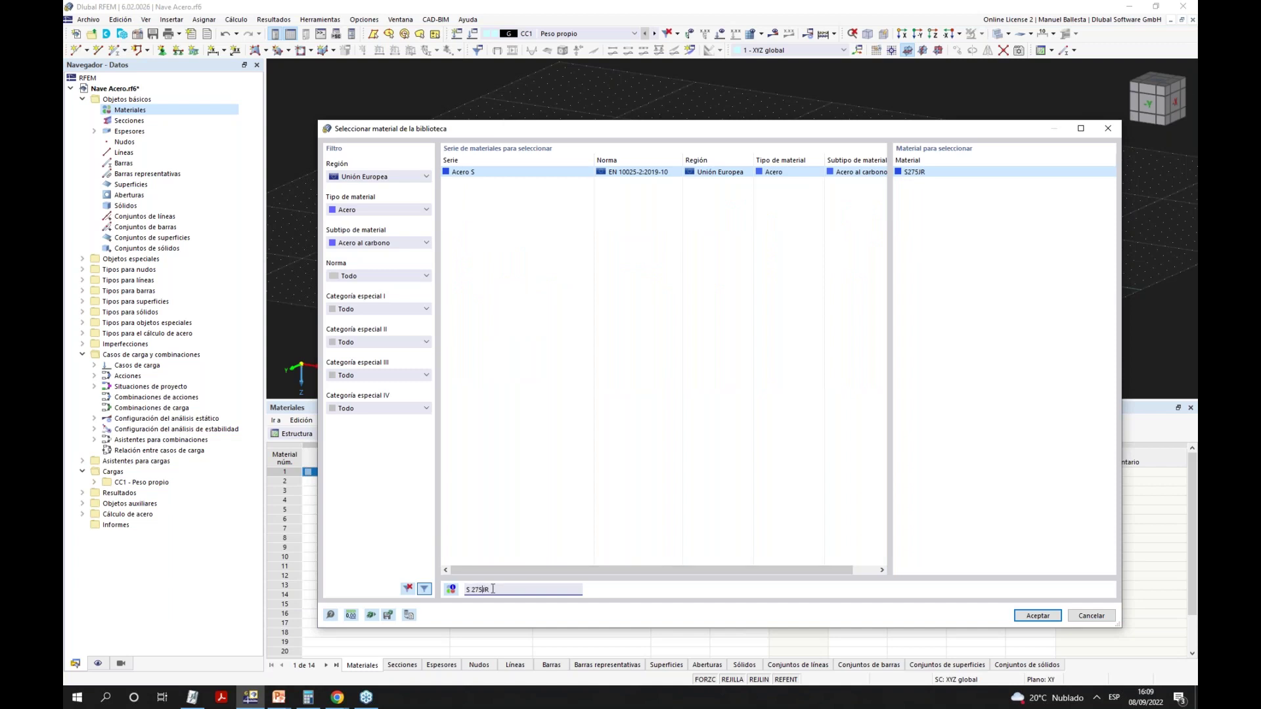
{"action": "double_click", "coordinate": [932, 173]}
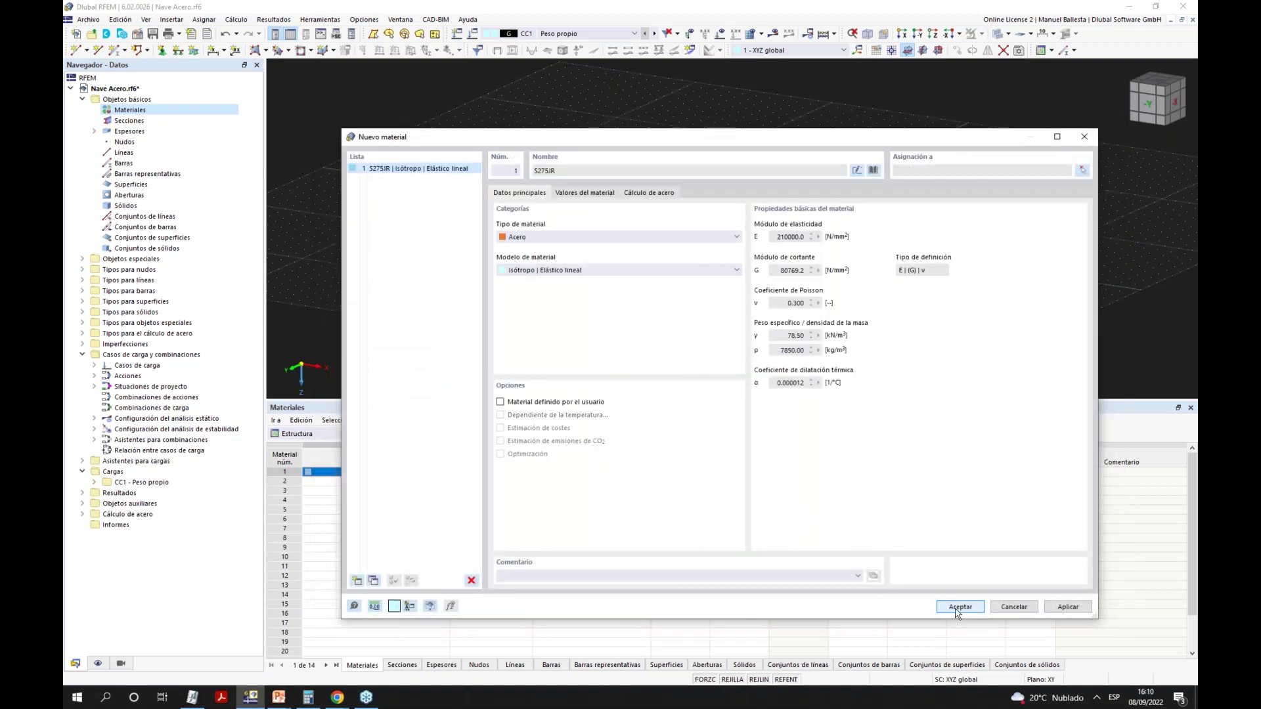
{"action": "left_click", "coordinate": [959, 607]}
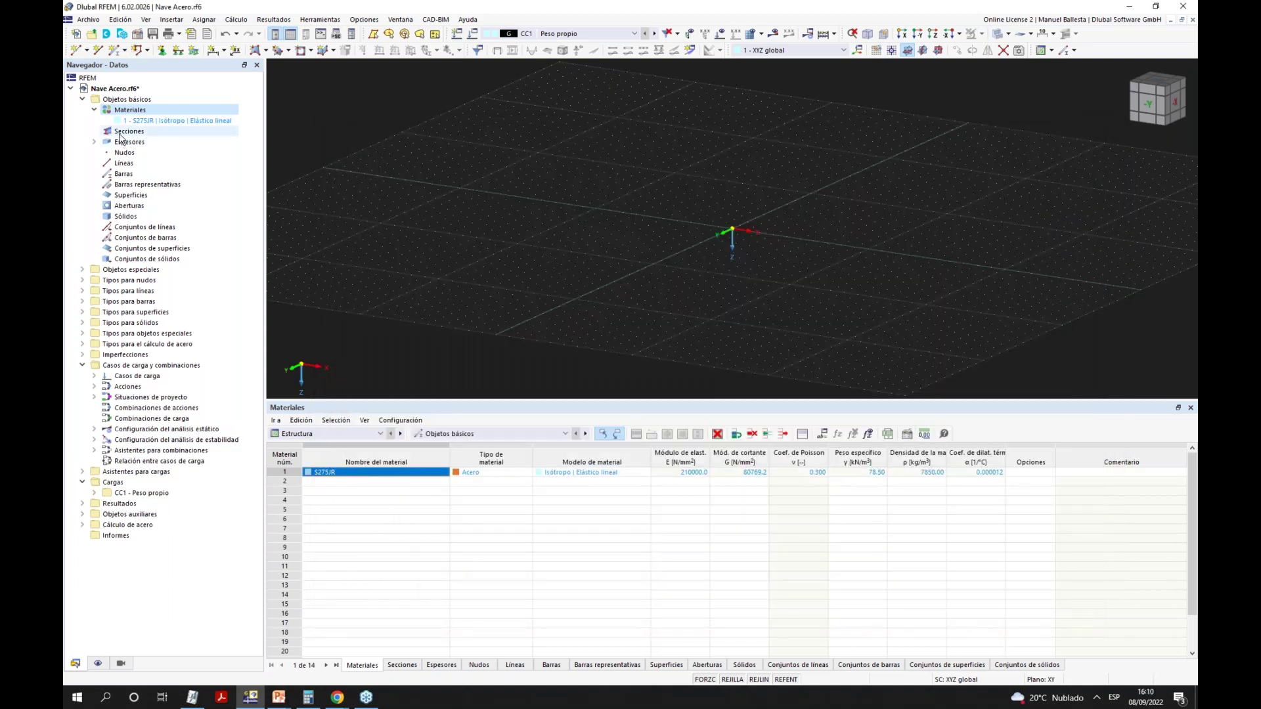
Create a new section and define it as IPE 240 with material S275JR.
{"action": "right_click", "coordinate": [121, 133]}
{"action": "left_click", "coordinate": [145, 156]}
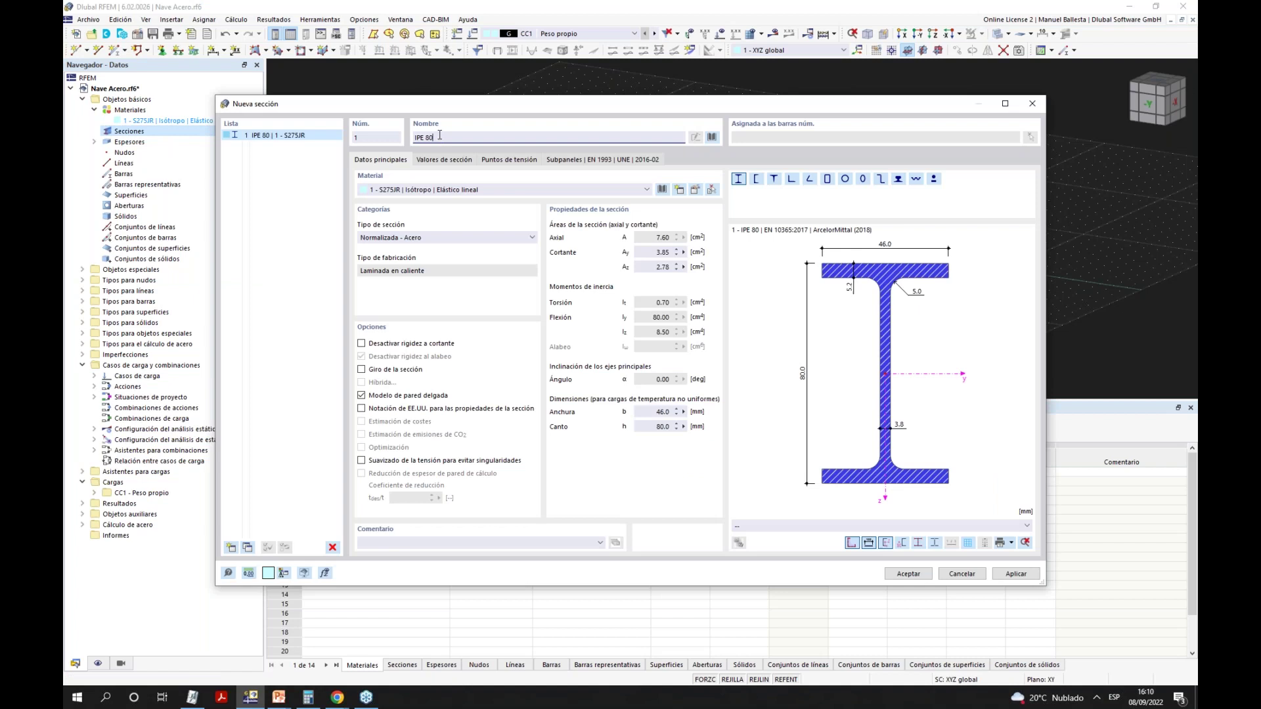
{"action": "key", "text": "BackSpace"}
{"action": "key", "text": "BackSpace"}
{"action": "type", "text": "240"}
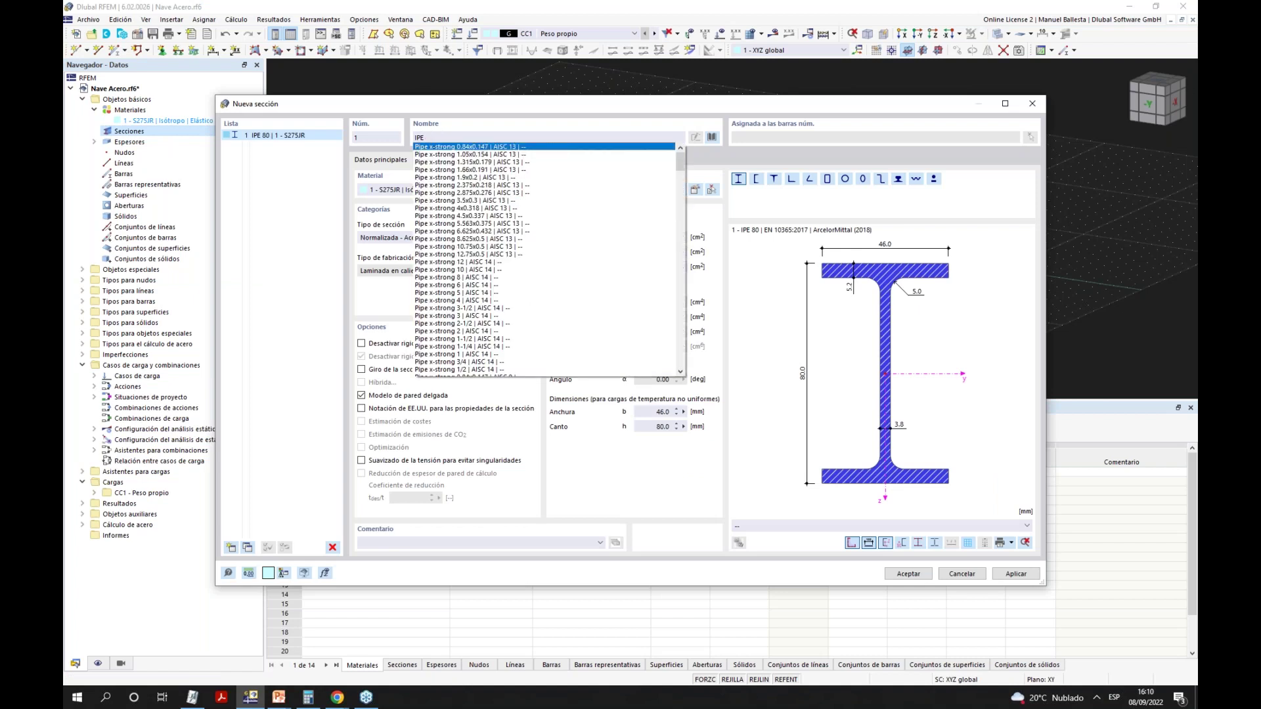
{"action": "left_click", "coordinate": [487, 118]}
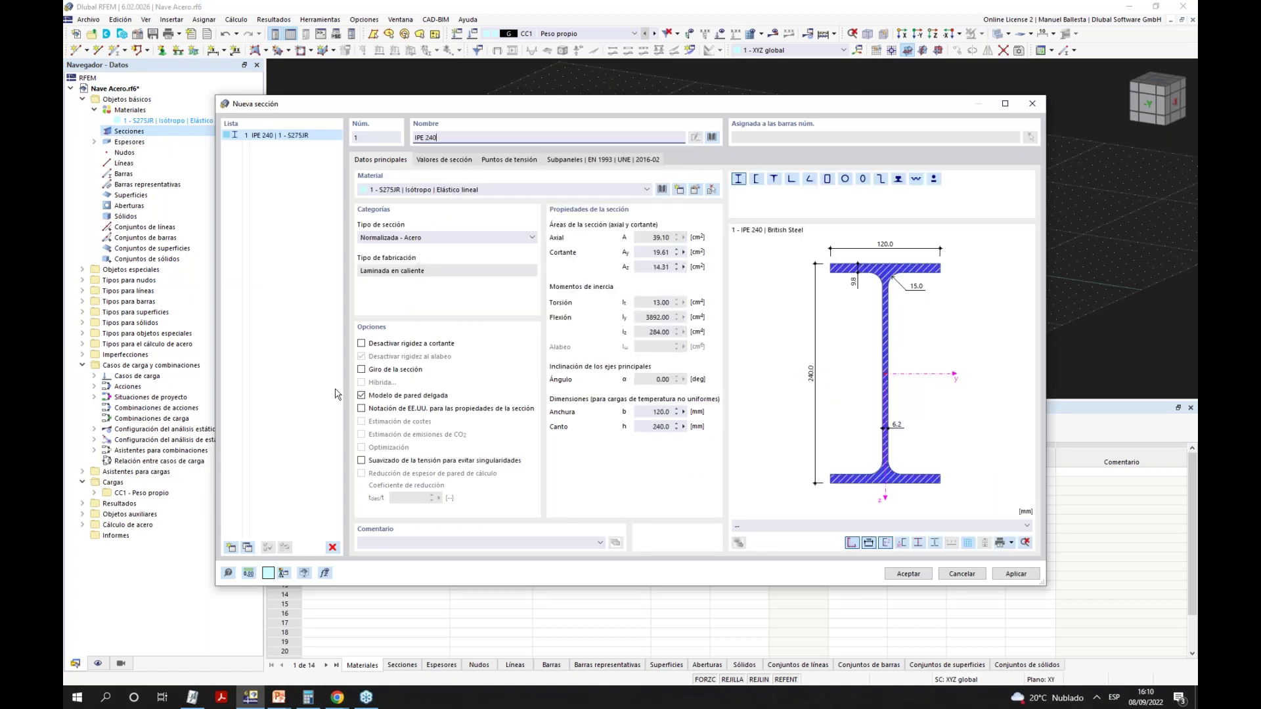
{"action": "key", "text": "Return"}
Add a second section and find the standardized IPE 240 profile for it in the section library.
{"action": "left_click", "coordinate": [660, 138]}
{"action": "left_click", "coordinate": [713, 138]}
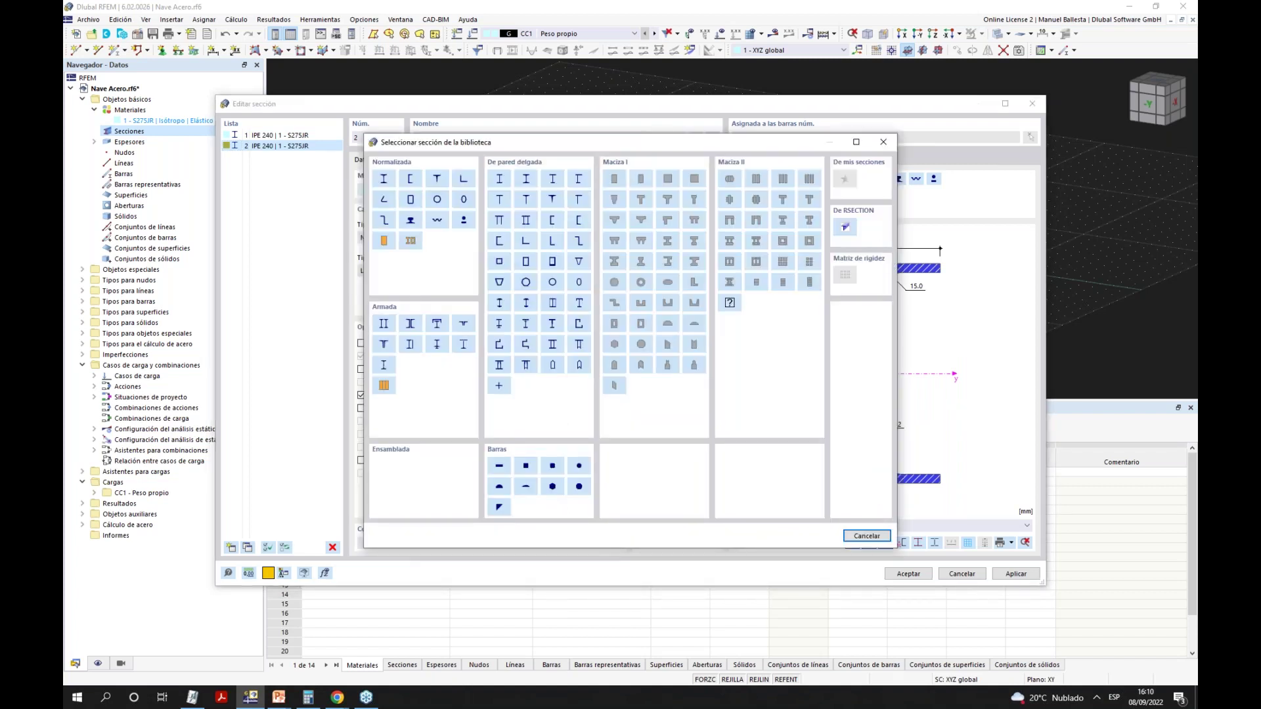
{"action": "left_click_drag", "start_coordinate": [698, 149], "coordinate": [770, 150]}
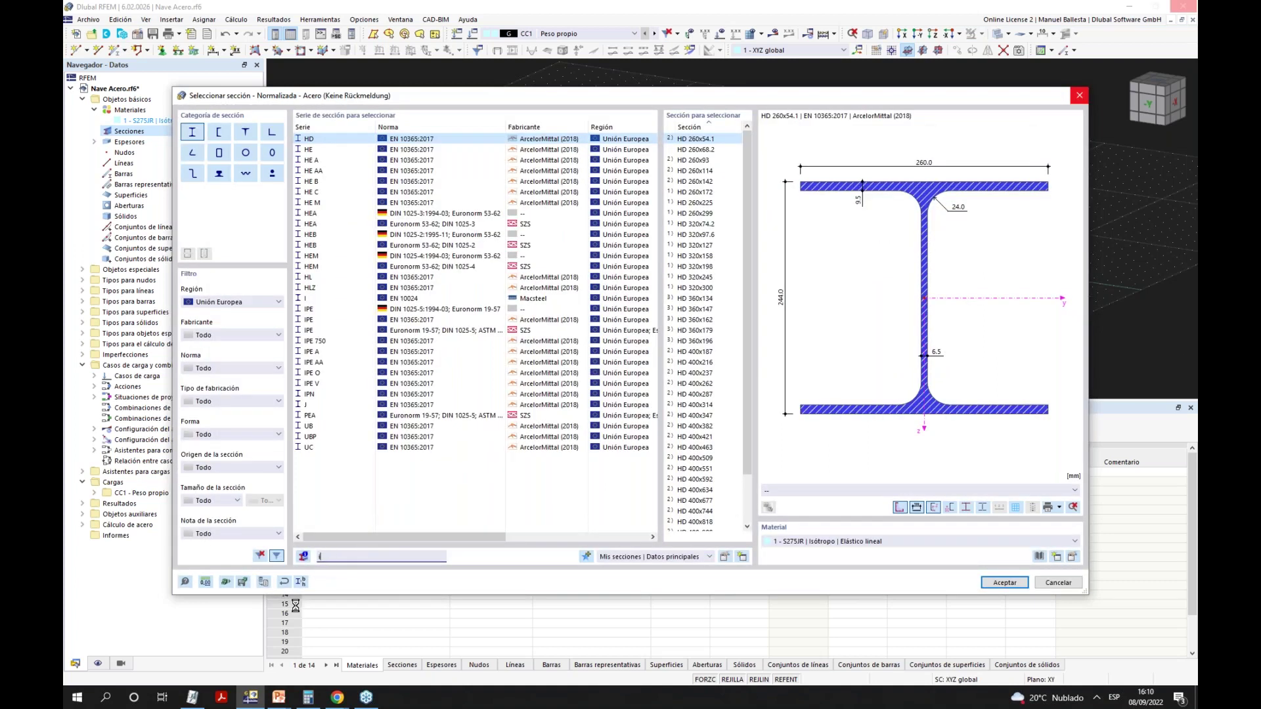
{"action": "type", "text": "ipe 2"}
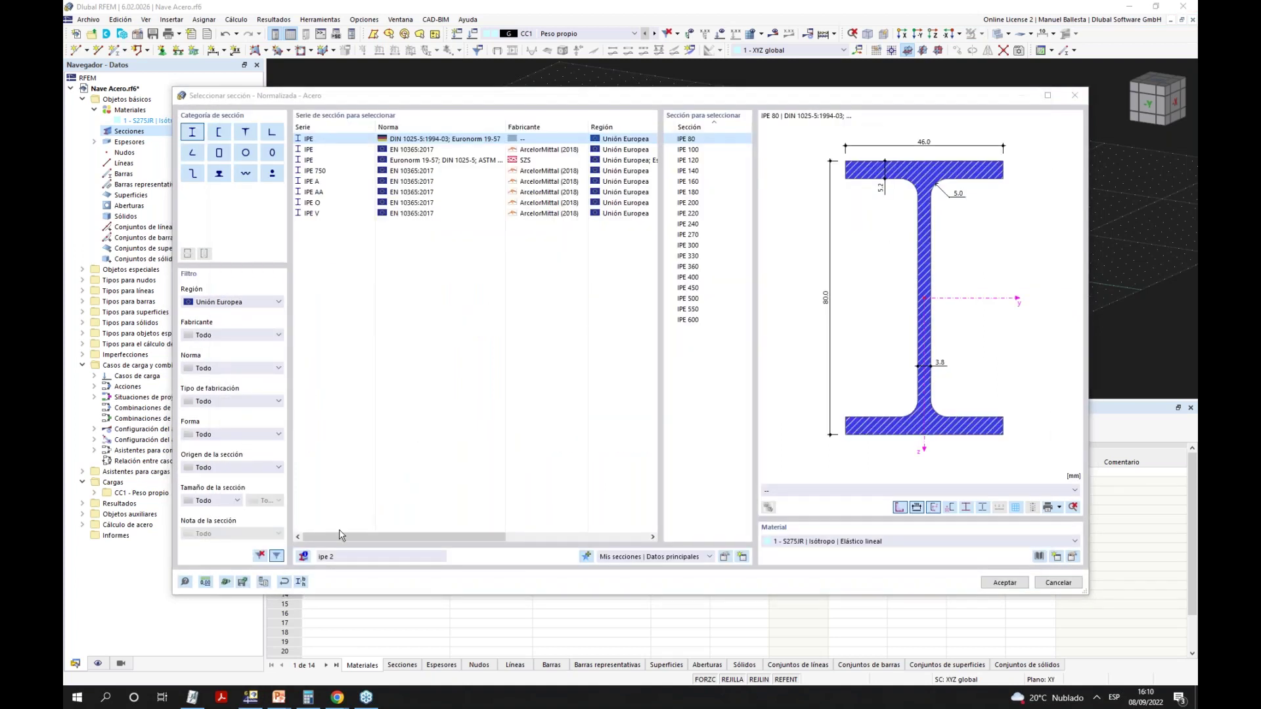
{"action": "left_click", "coordinate": [686, 224]}
Convert the second section's IPE 240 profile into a parametric I-section, set its height h to 420 mm and accept it.
{"action": "left_click", "coordinate": [301, 581]}
{"action": "double_click", "coordinate": [381, 169]}
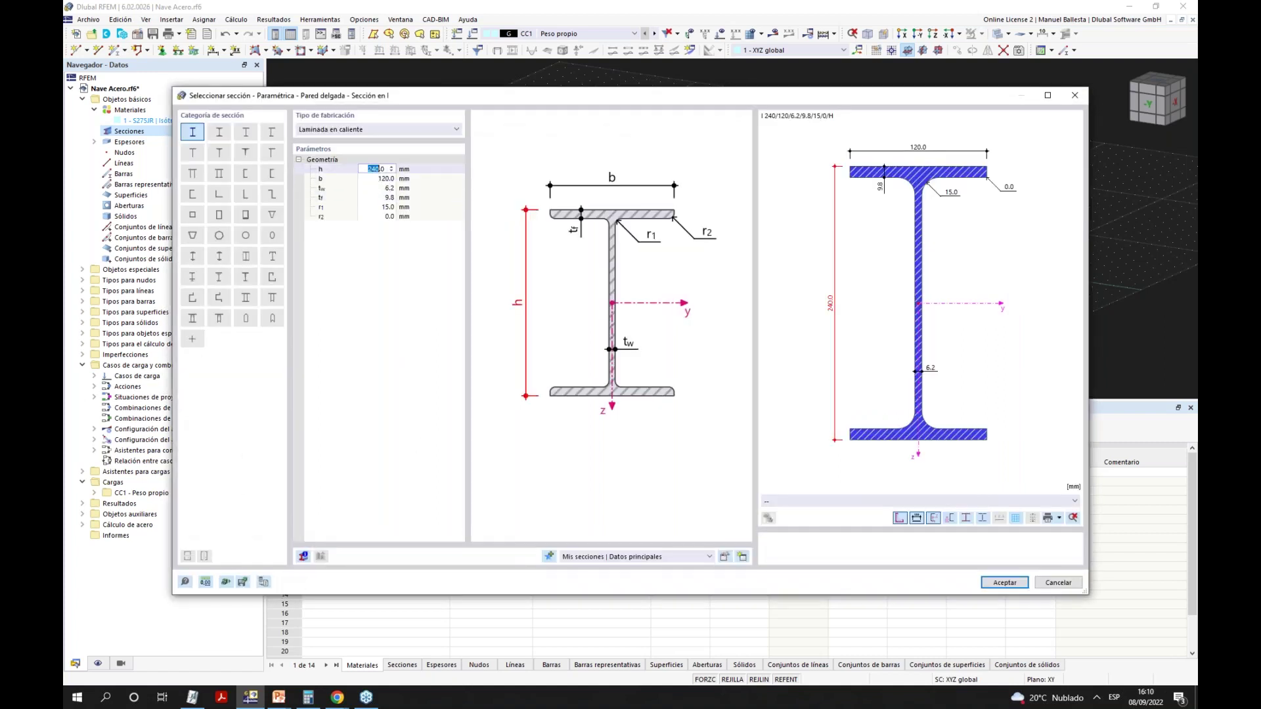
{"action": "type", "text": "4"}
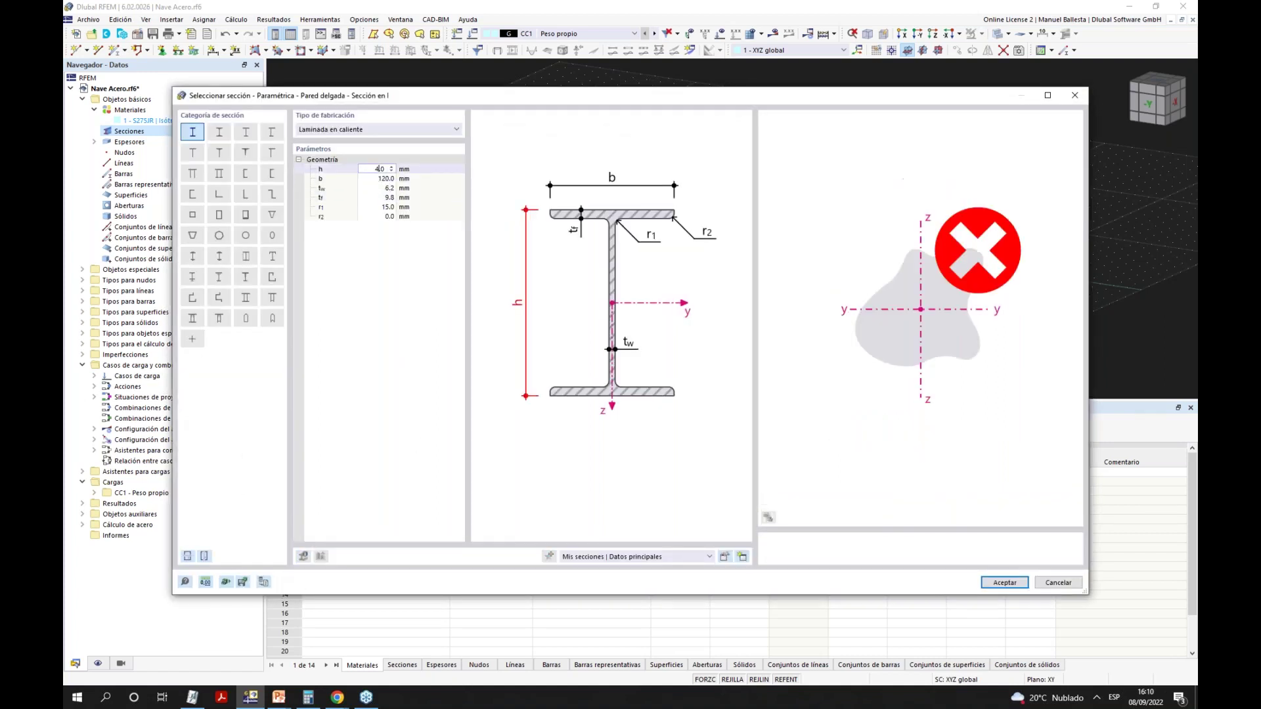
{"action": "type", "text": "20"}
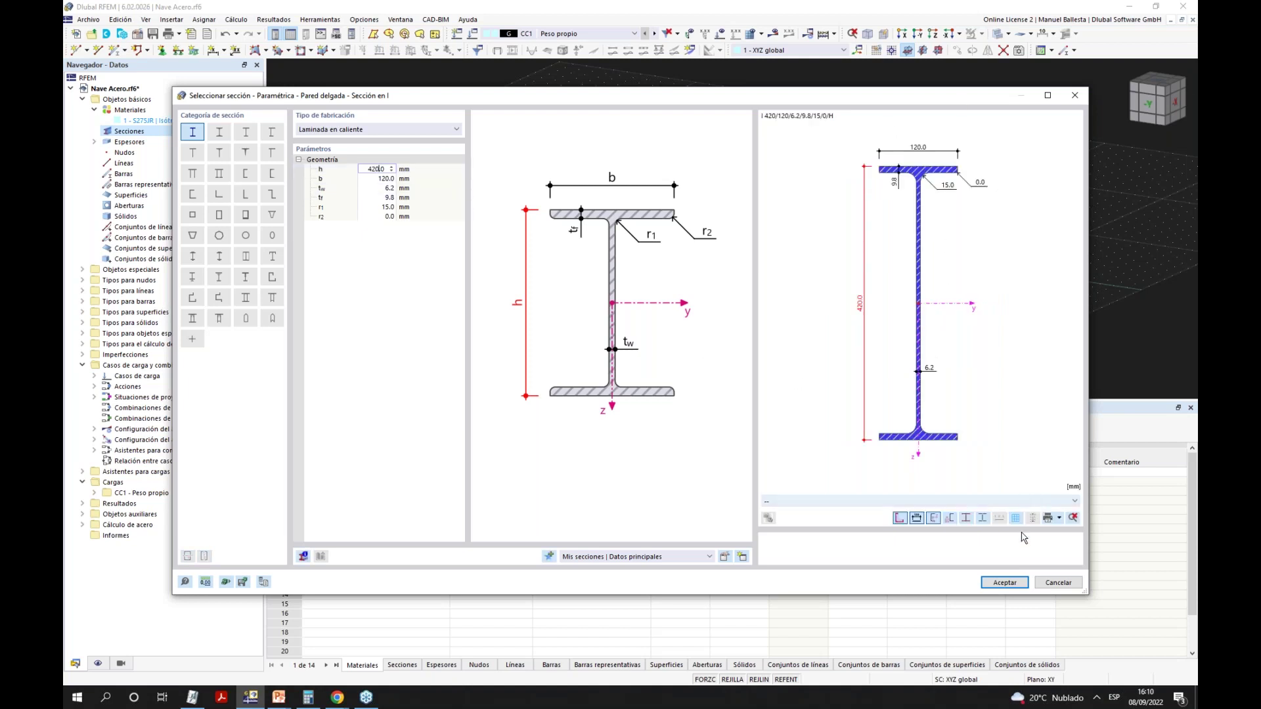
{"action": "left_click", "coordinate": [1003, 583]}
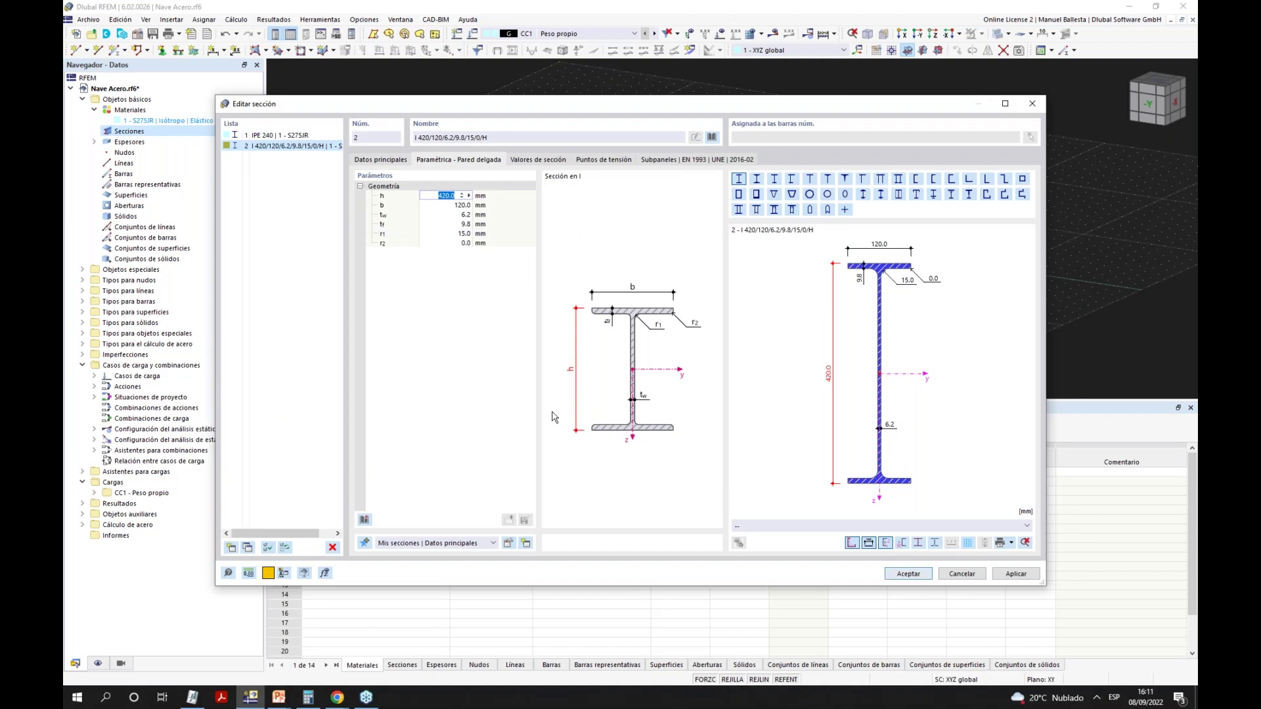
{"action": "left_click", "coordinate": [920, 573]}
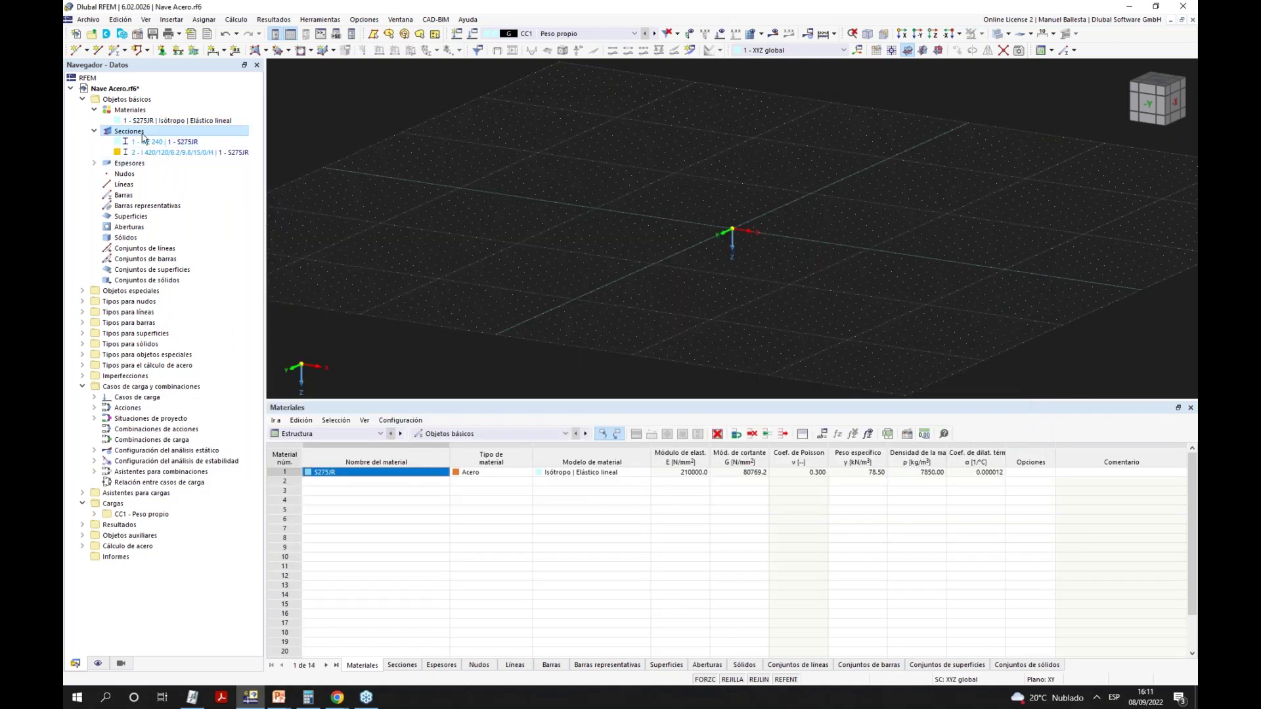
Add a third section in the sections table with the HEBT 200 profile, DIN 1025-5:1994-03, SZS.
{"action": "left_click", "coordinate": [140, 133]}
{"action": "right_click", "coordinate": [140, 134]}
{"action": "left_click", "coordinate": [402, 664]}
{"action": "left_click", "coordinate": [321, 490]}
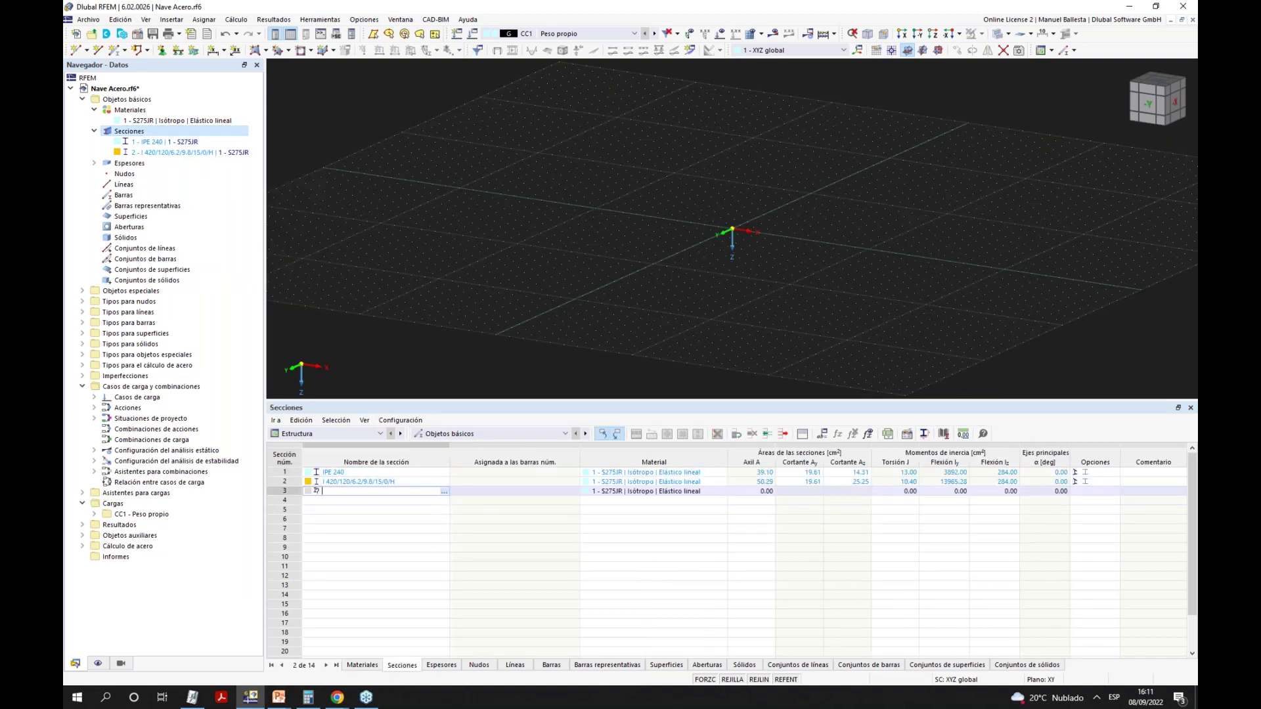
{"action": "type", "text": "H"}
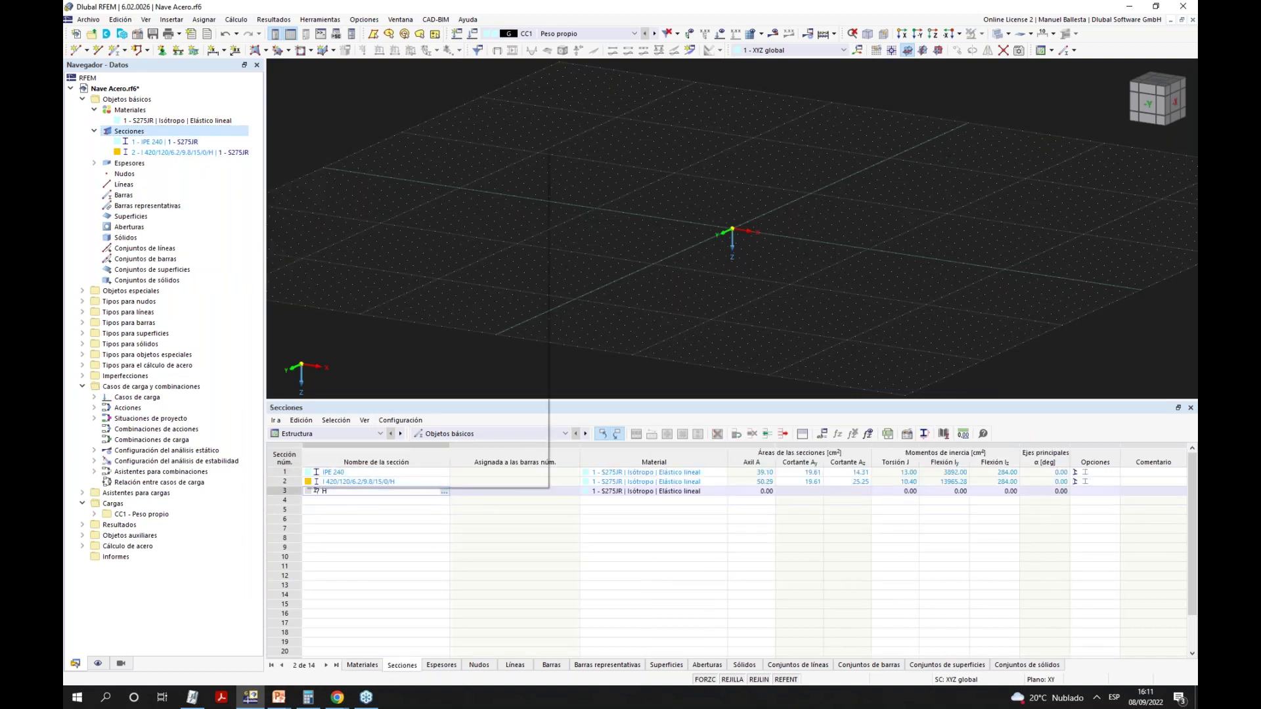
{"action": "type", "text": "EB"}
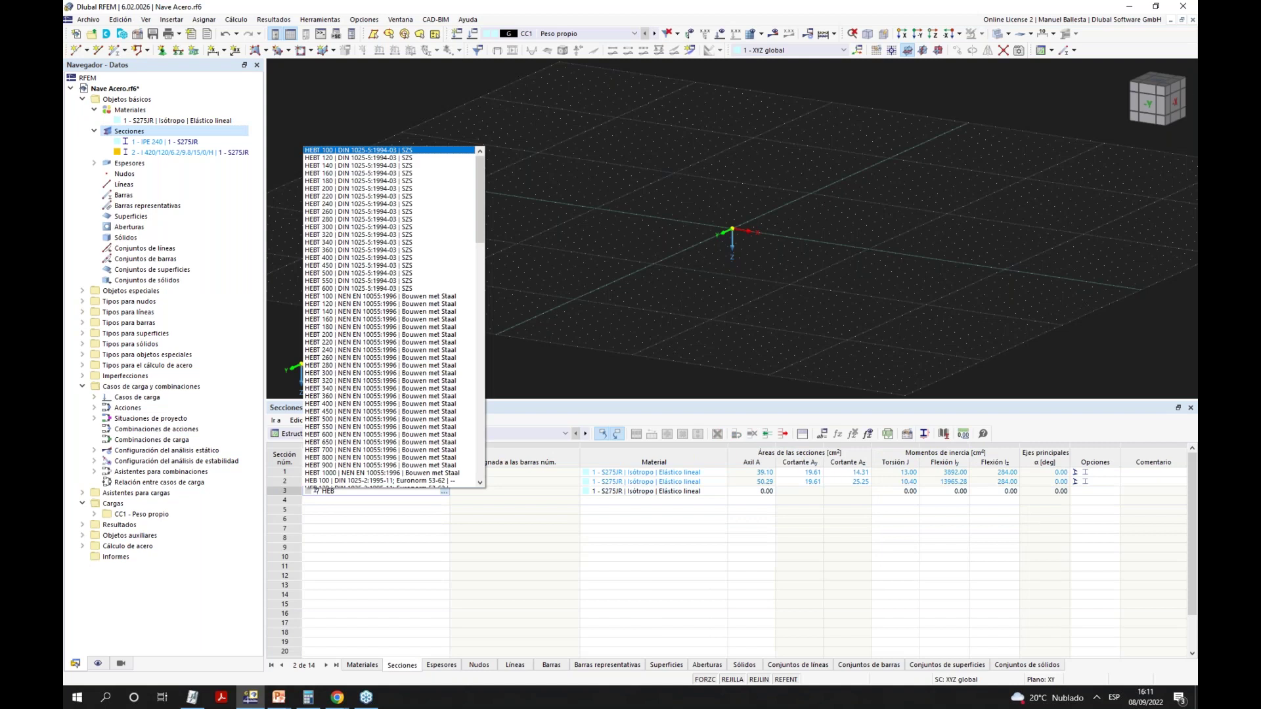
{"action": "type", "text": " 200"}
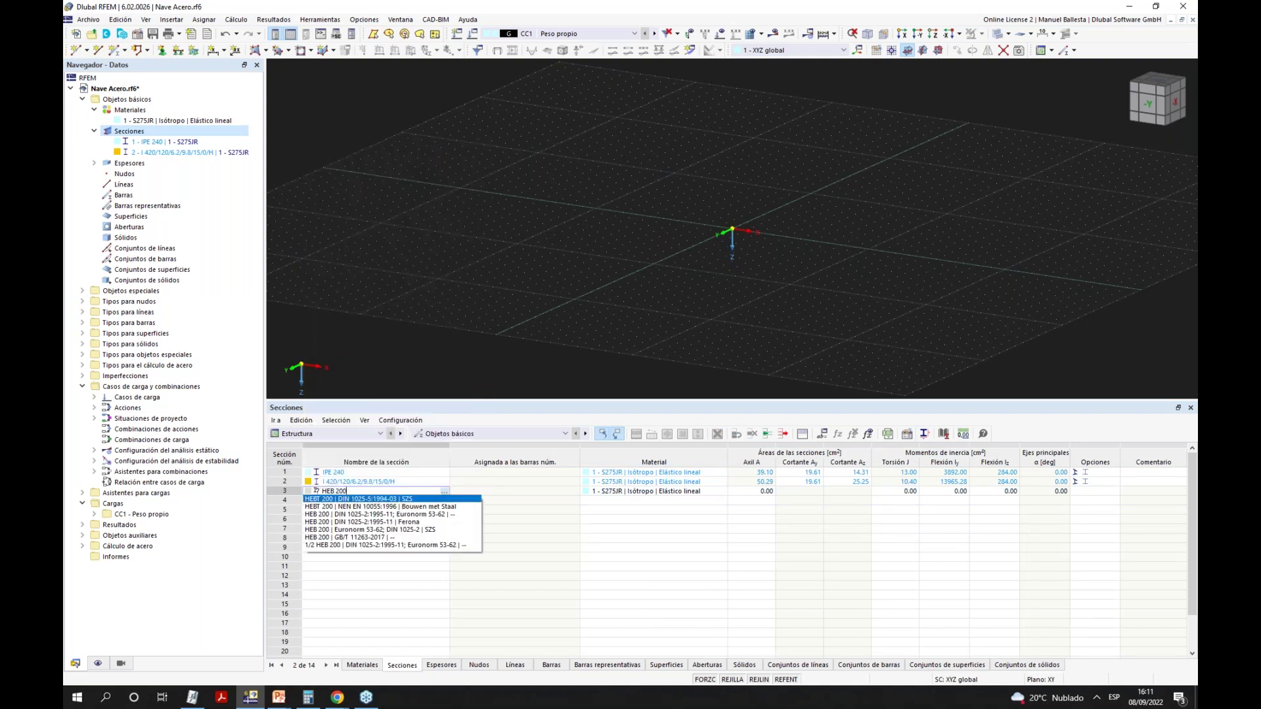
{"action": "left_click", "coordinate": [342, 501]}
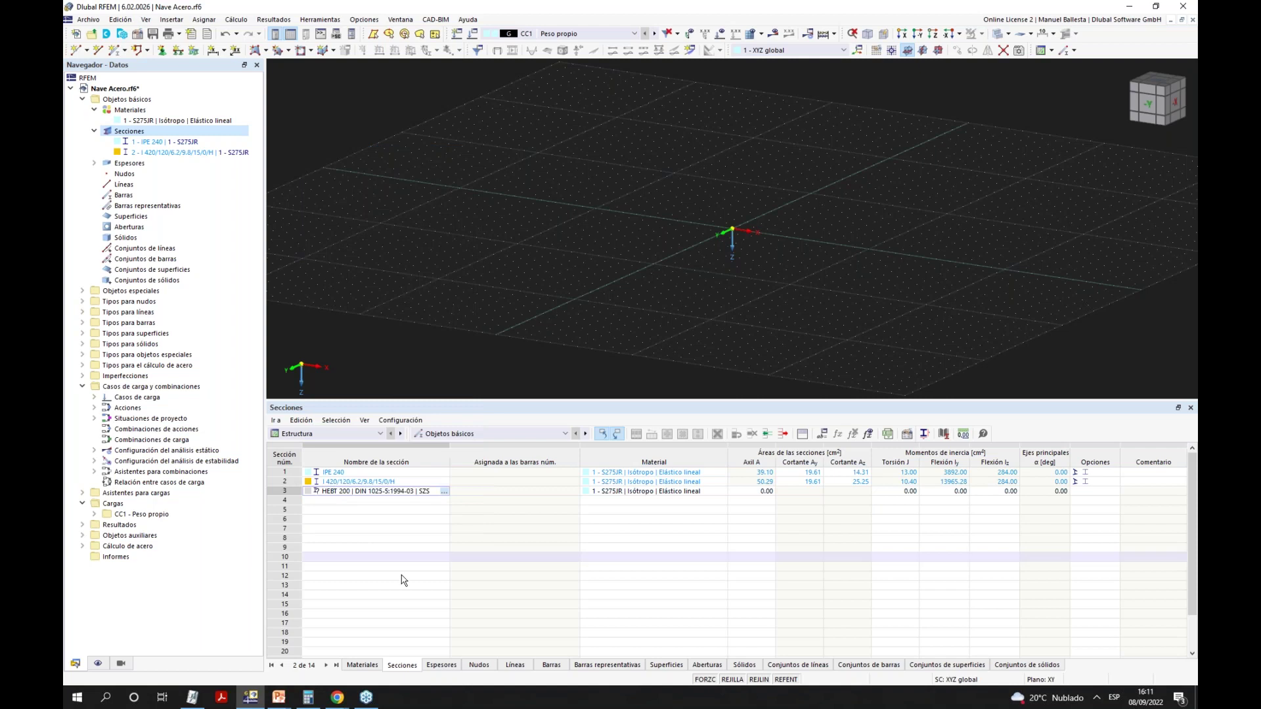
Replace the third section's profile with the library I-section HEB 200, Euronorm 53-62; DIN 1025-2, SZS.
{"action": "left_click", "coordinate": [431, 493]}
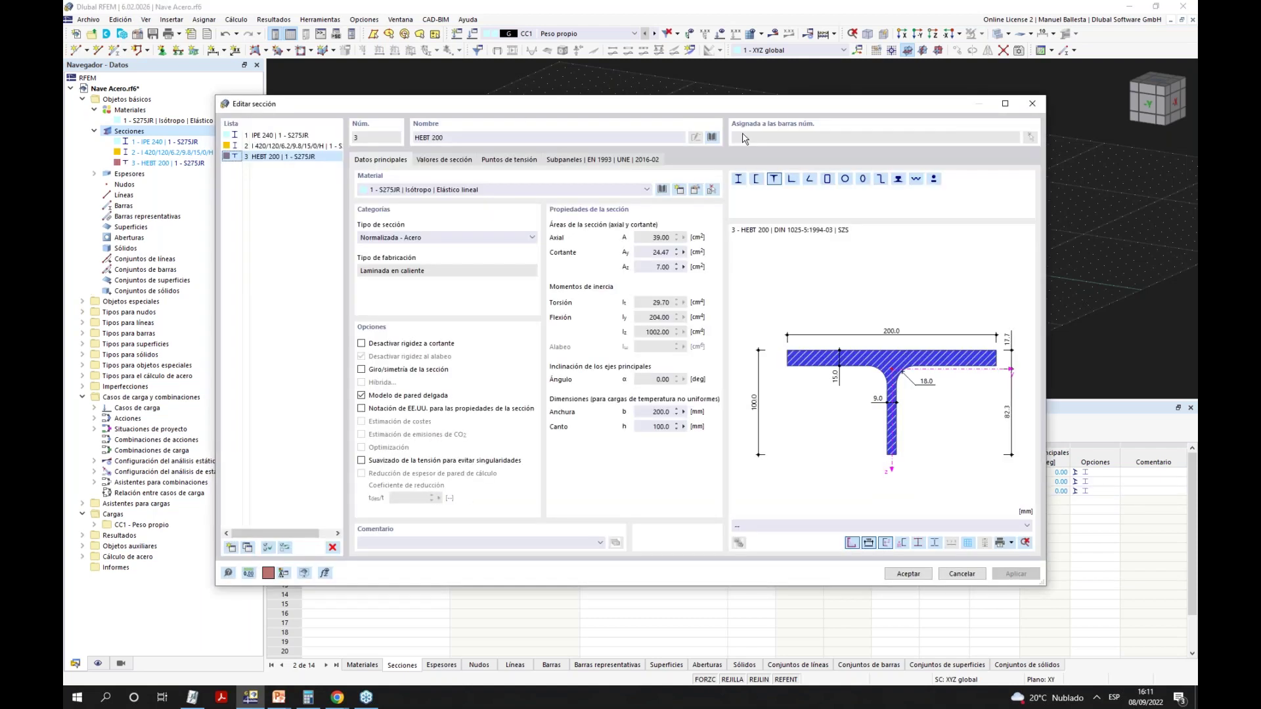
{"action": "left_click", "coordinate": [712, 137]}
{"action": "left_click", "coordinate": [383, 179]}
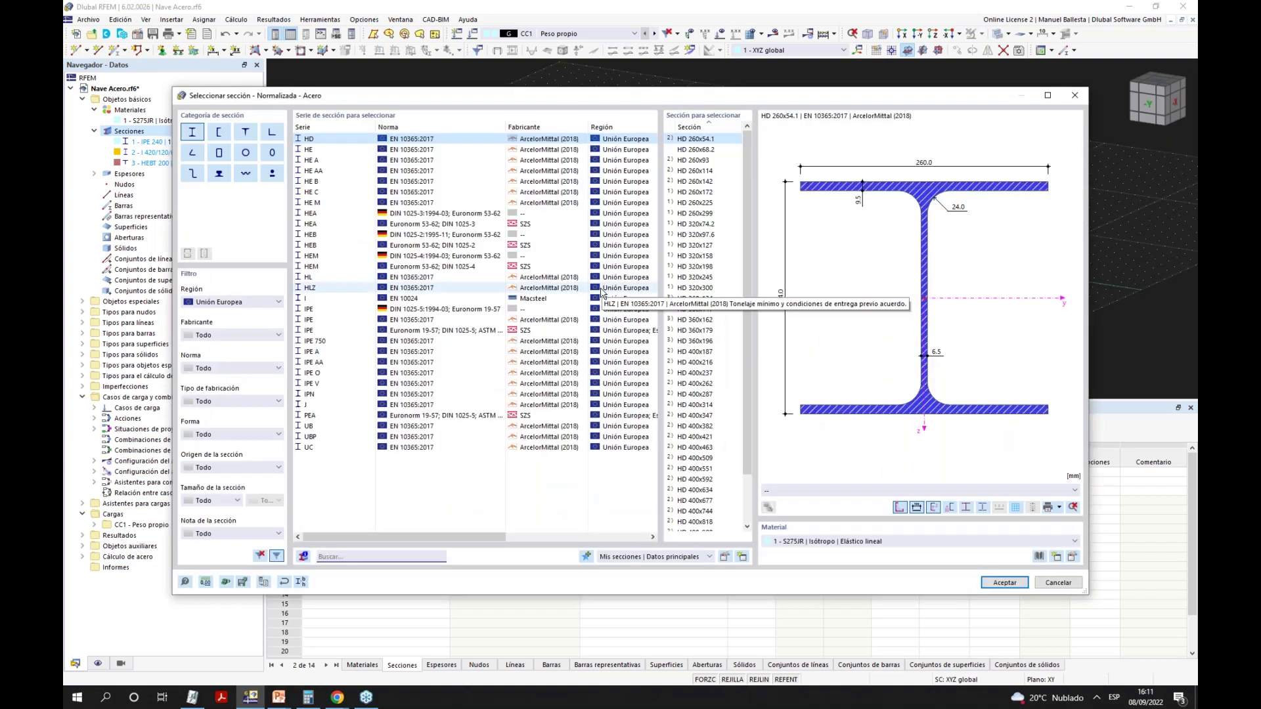
{"action": "left_click", "coordinate": [321, 235]}
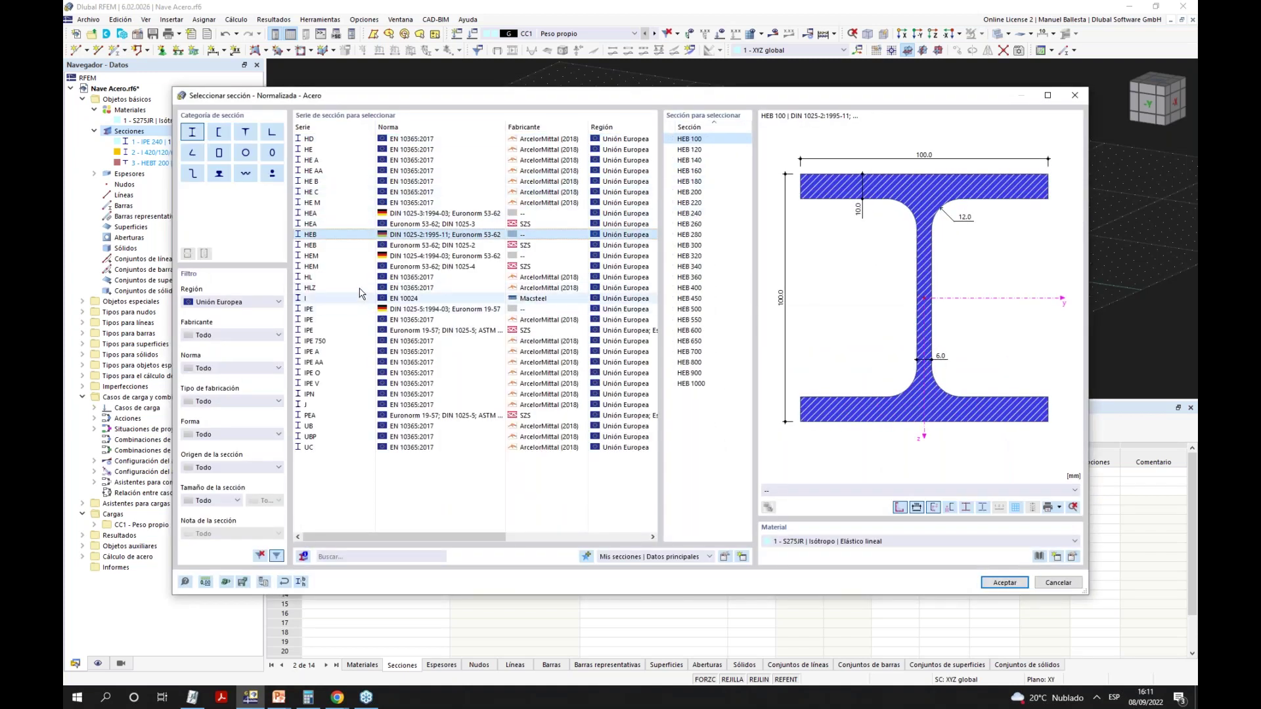
{"action": "left_click", "coordinate": [317, 245]}
{"action": "left_click", "coordinate": [694, 194]}
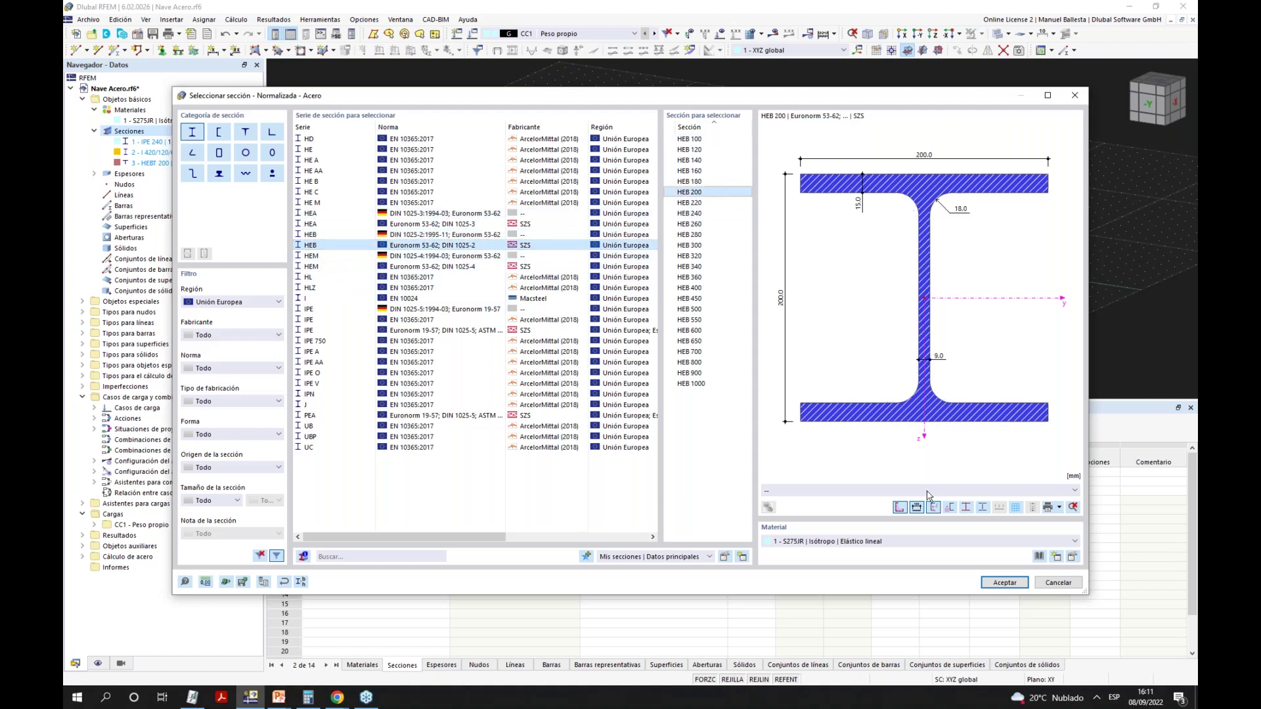
{"action": "left_click", "coordinate": [1004, 582]}
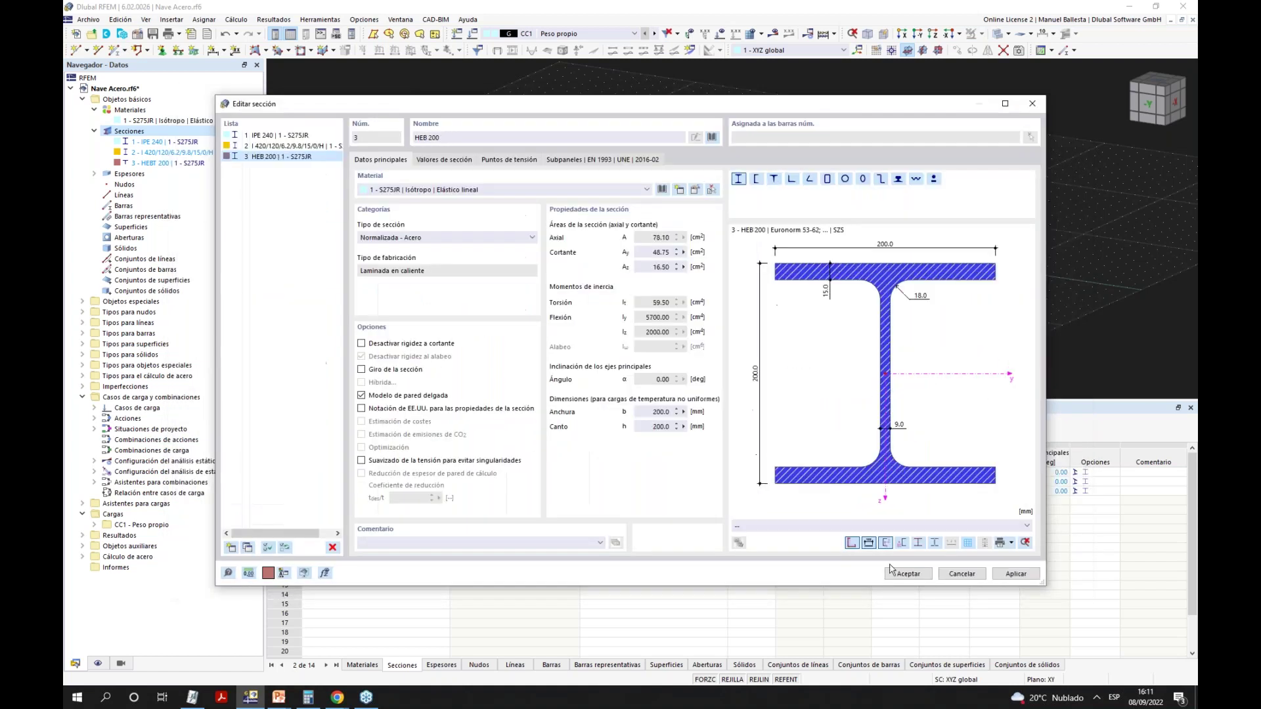
{"action": "left_click", "coordinate": [906, 573]}
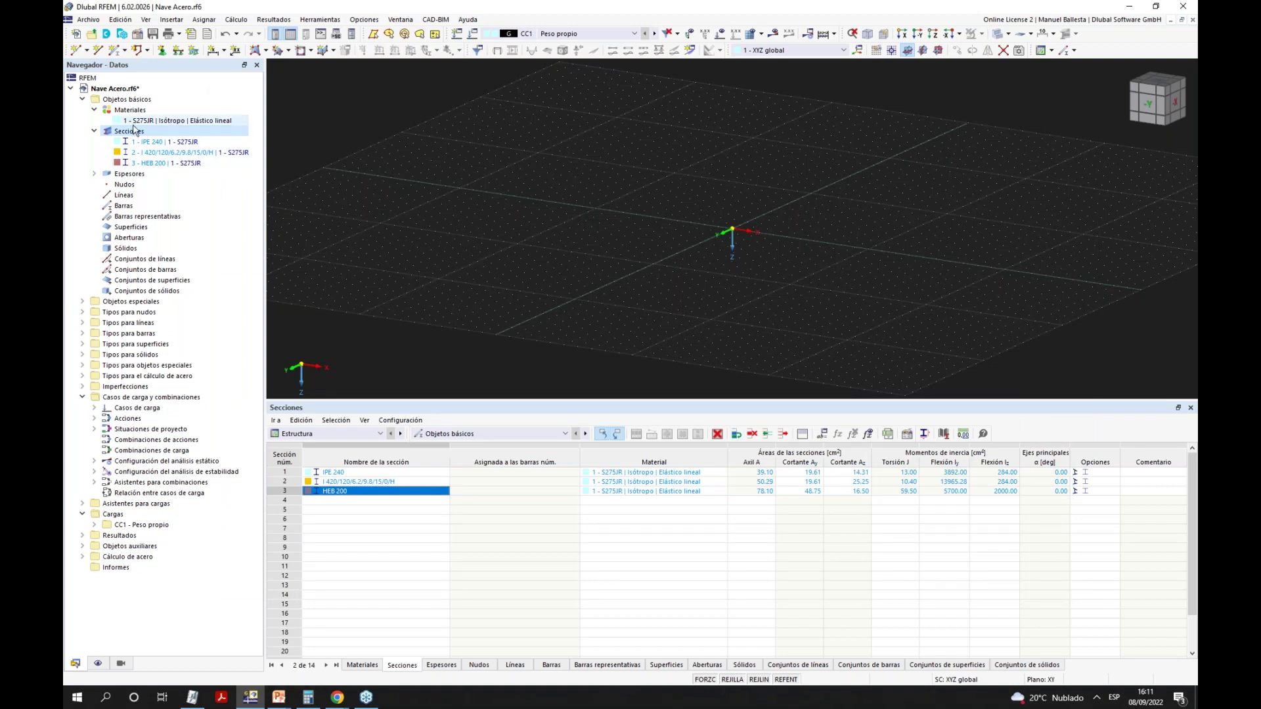
Copy the IPE 240 section name from the table and inspect the first section's definition without changing it.
{"action": "double_click", "coordinate": [335, 472]}
{"action": "key", "text": "ctrl+c"}
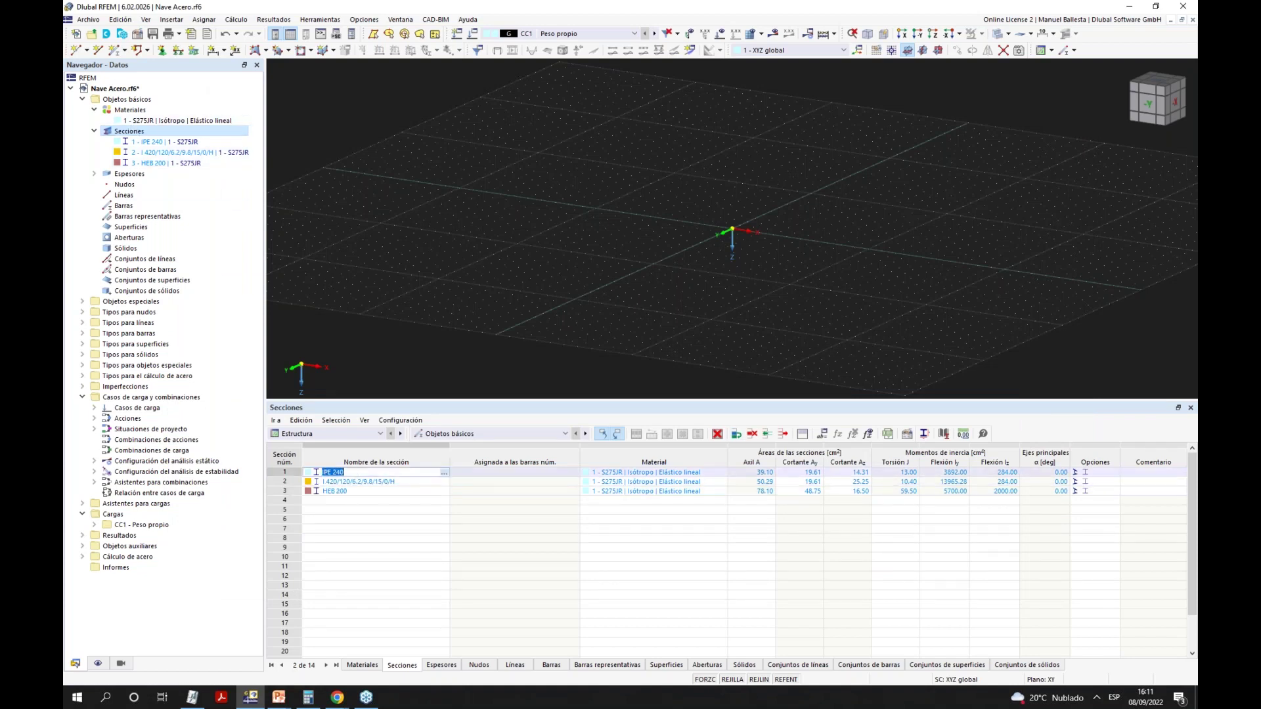
{"action": "left_click", "coordinate": [353, 472]}
{"action": "left_click", "coordinate": [444, 472]}
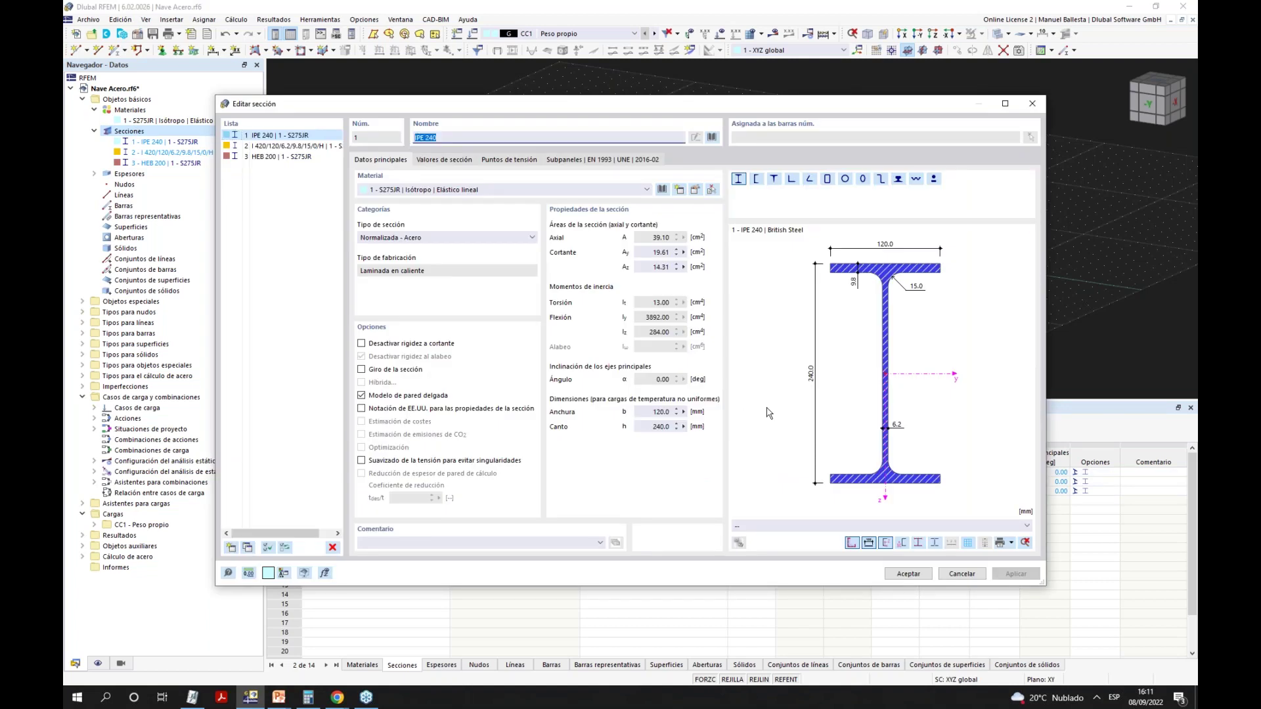
{"action": "left_click", "coordinate": [961, 573]}
Add a fourth section by pasting the copied name, changing it to IPE 200 and choosing the British Steel profile.
{"action": "left_click", "coordinate": [329, 500]}
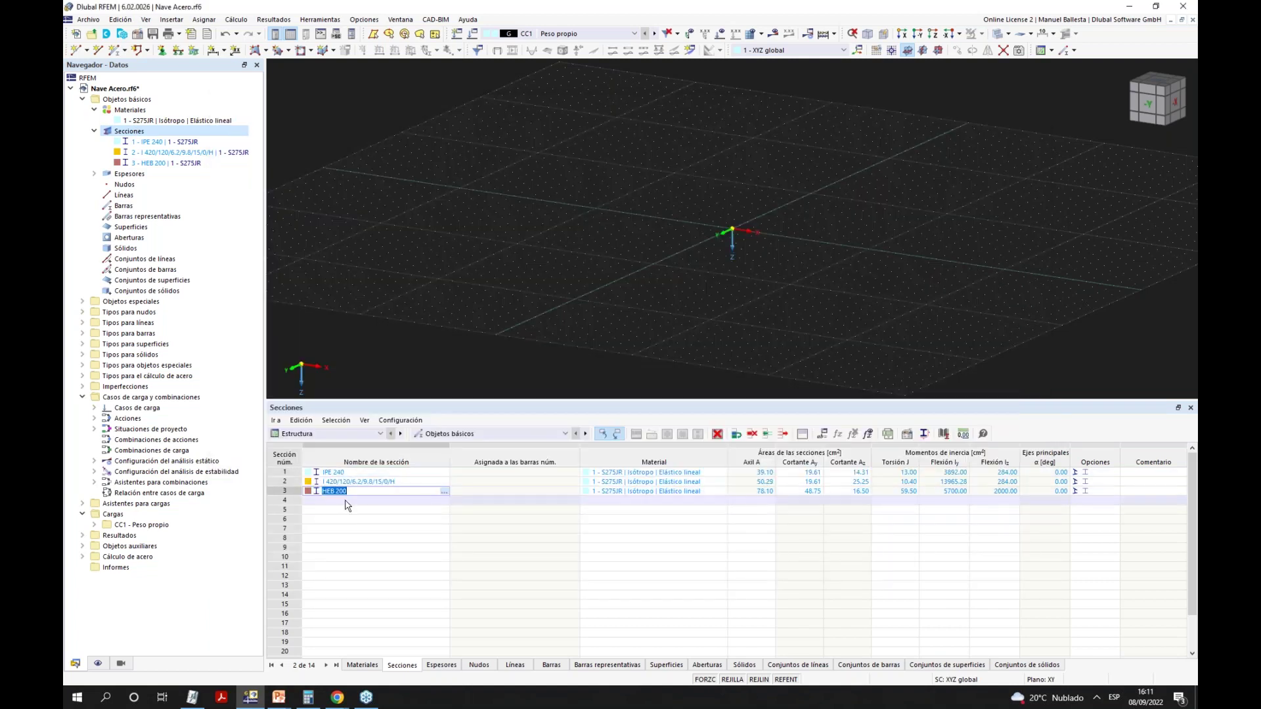
{"action": "key", "text": "ctrl+v"}
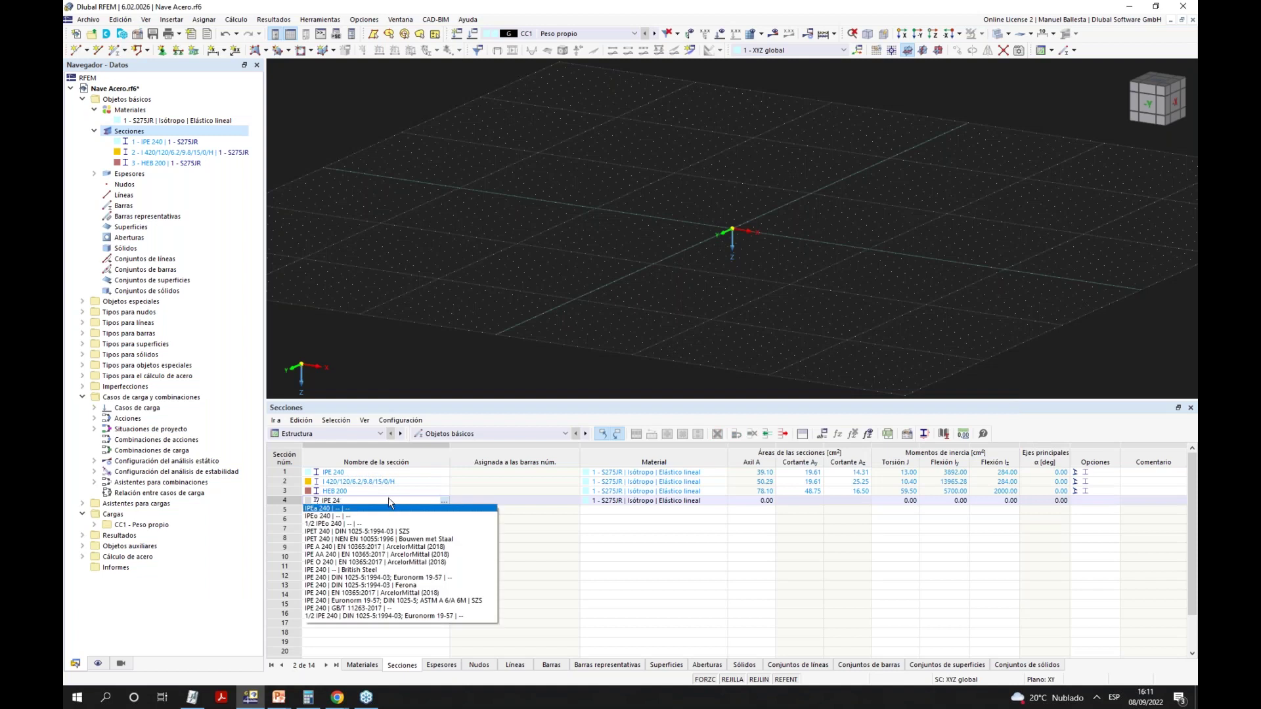
{"action": "key", "text": "BackSpace"}
{"action": "type", "text": "00"}
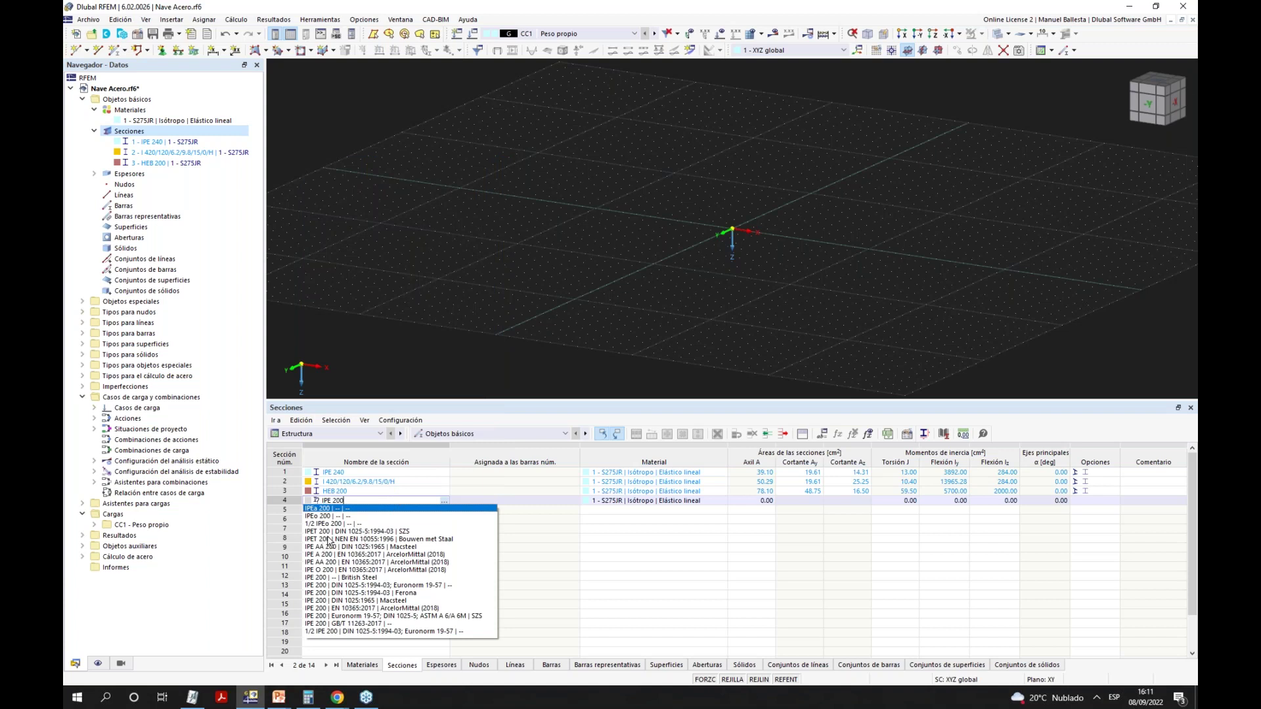
{"action": "left_click", "coordinate": [315, 579]}
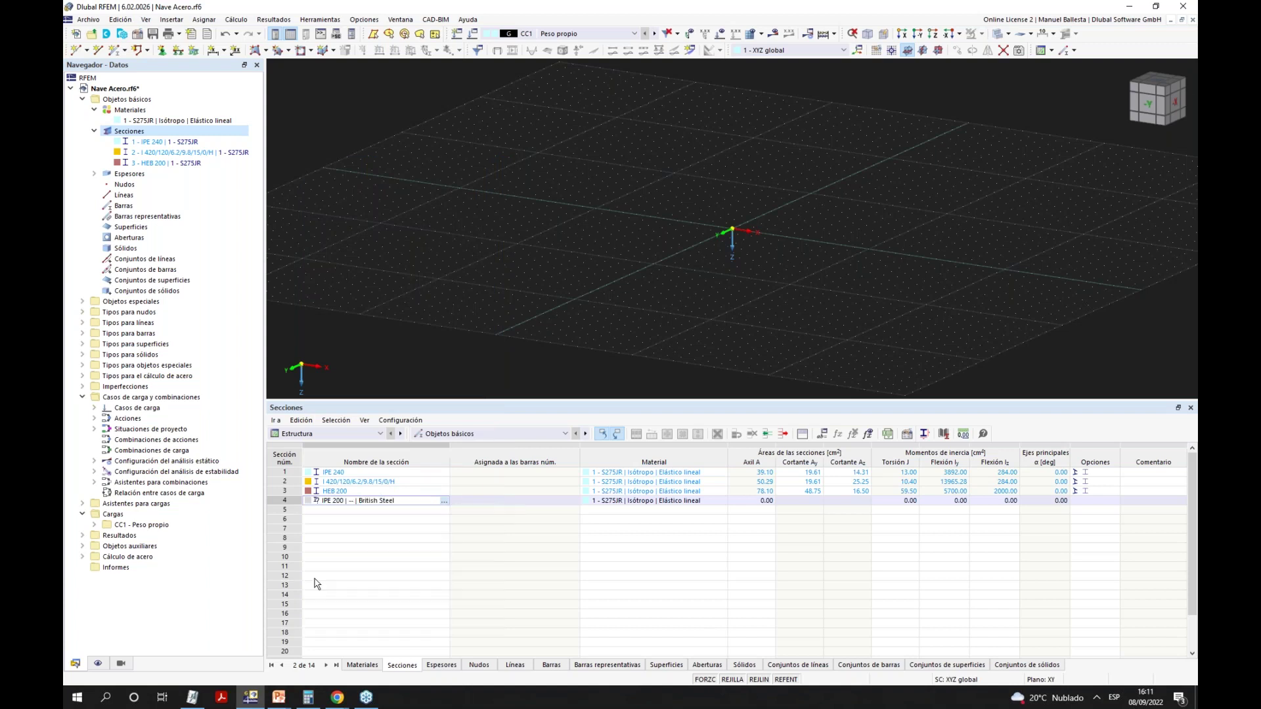
{"action": "left_click", "coordinate": [337, 526]}
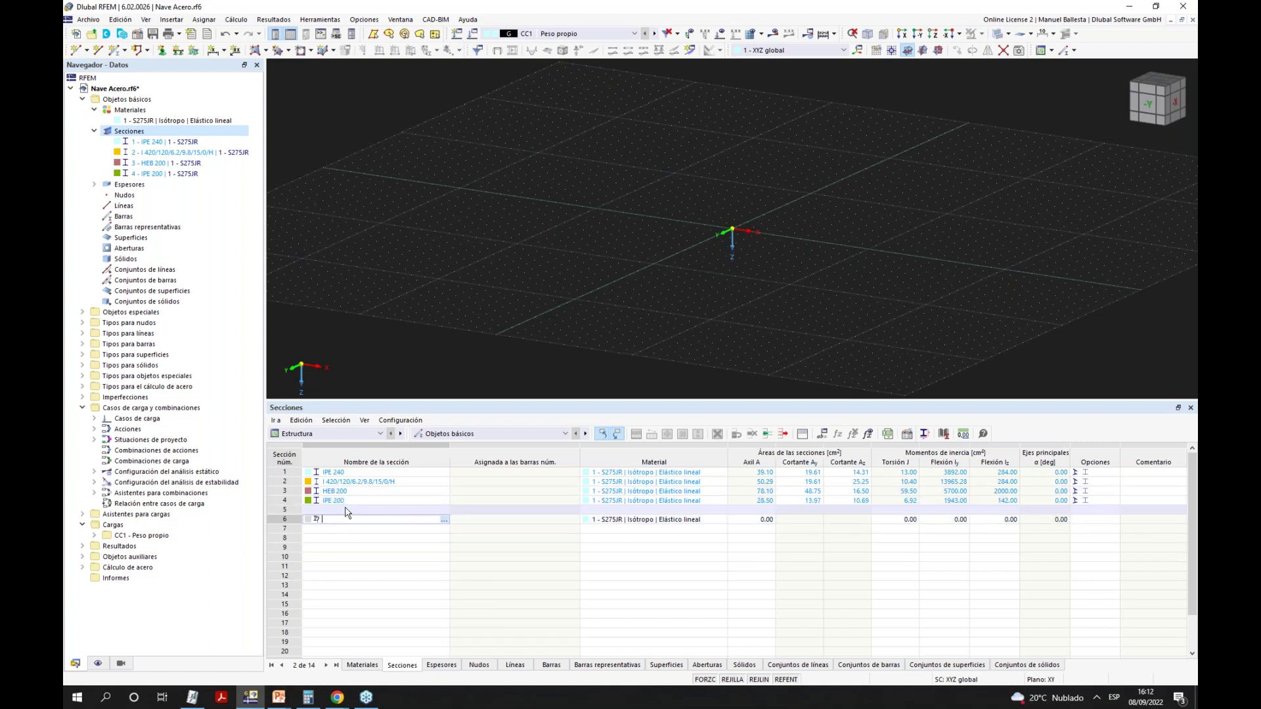
Start a fifth section from the standardized rectangular hollow profiles and preview Celsius 355 RHS 100x50x3 and Celsius 355 SHS 100x100x3.6.
{"action": "left_click", "coordinate": [347, 511]}
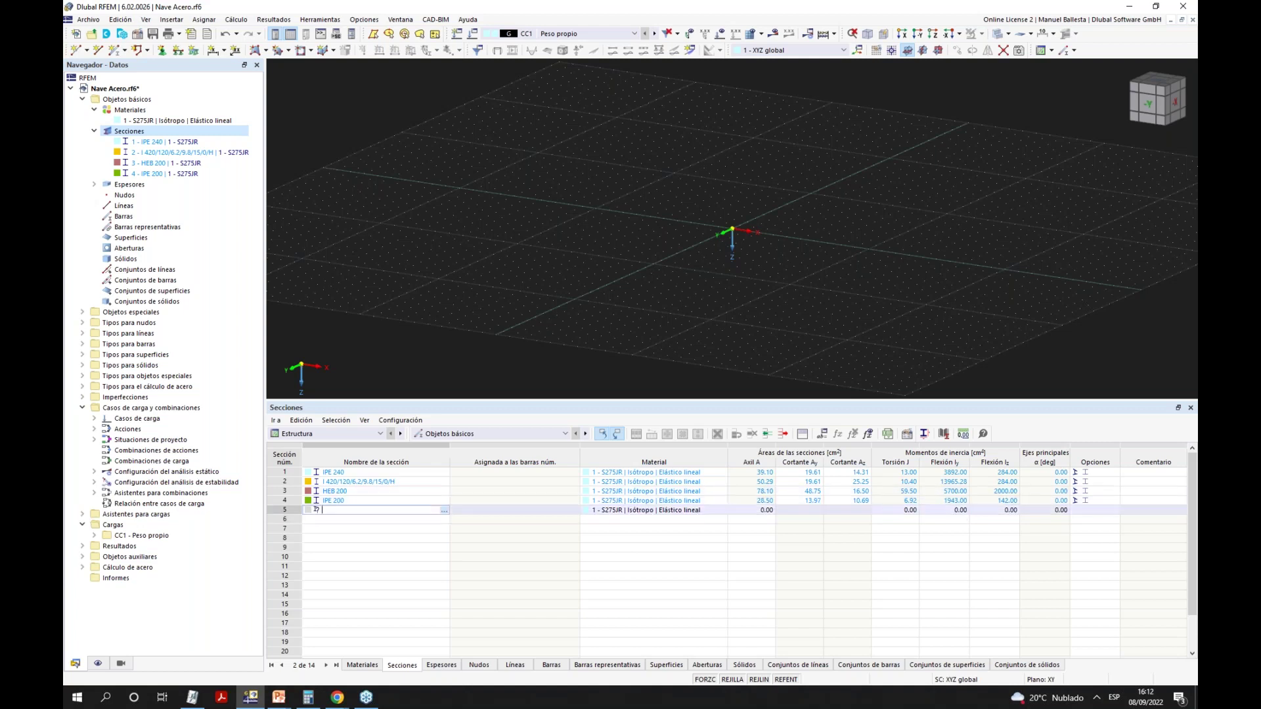
{"action": "left_click", "coordinate": [443, 511]}
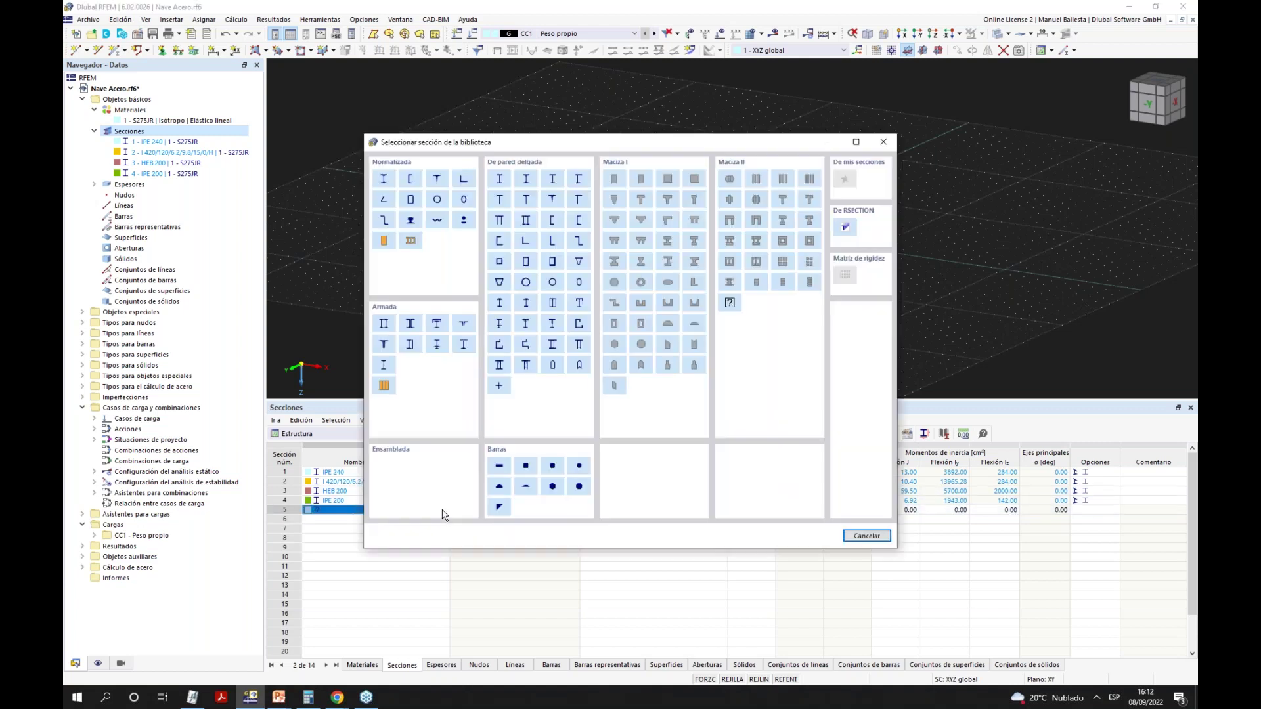
{"action": "left_click", "coordinate": [412, 201]}
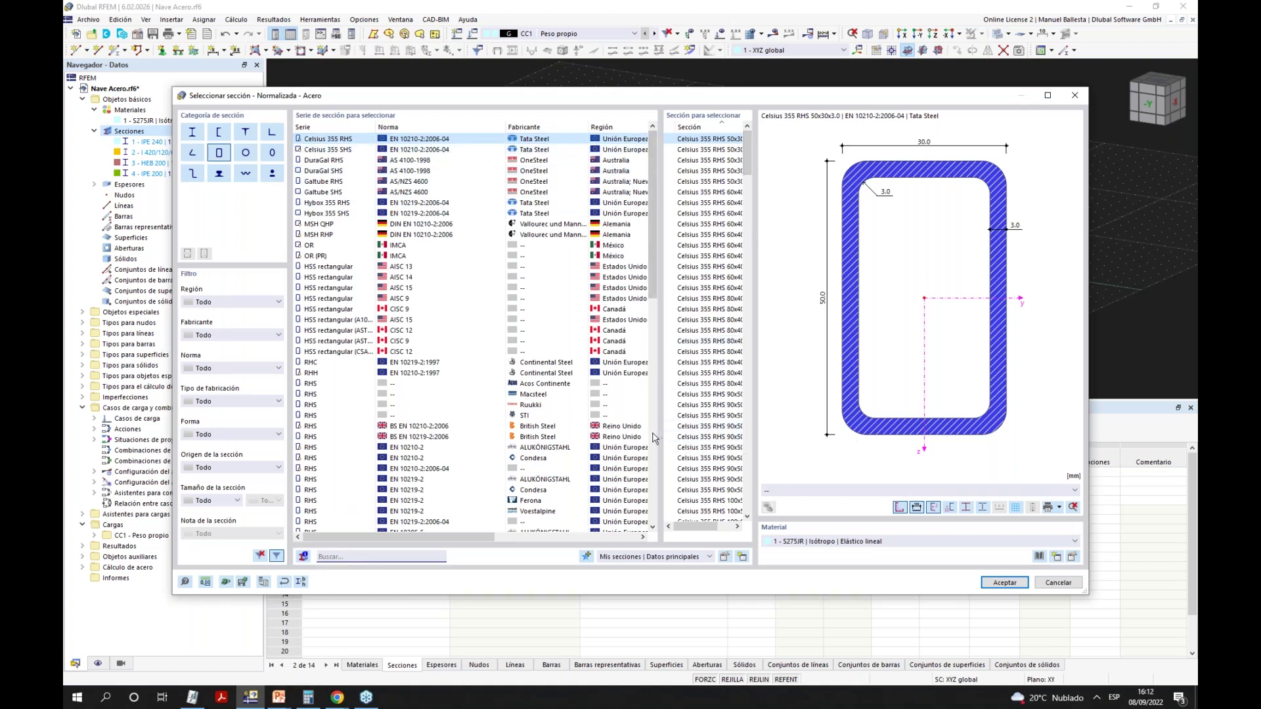
{"action": "scroll", "coordinate": [721, 399], "scroll_direction": "down", "scroll_amount": 3}
{"action": "left_click", "coordinate": [722, 405]}
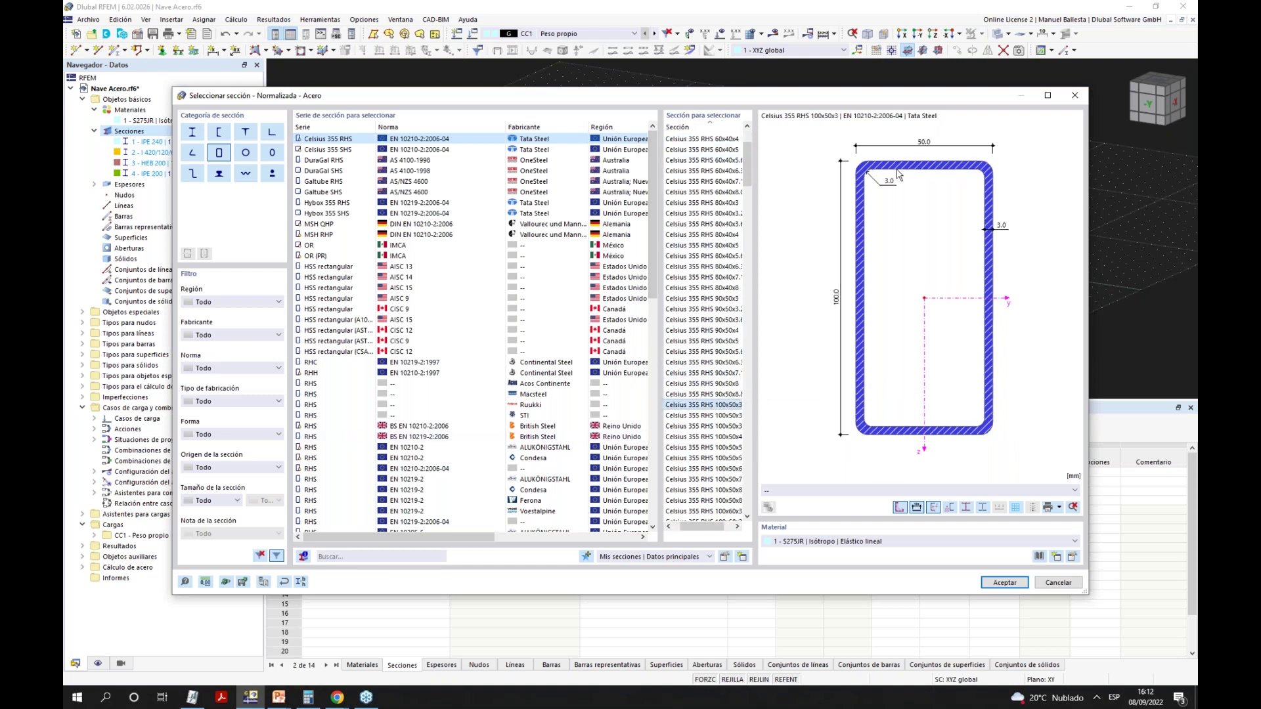
{"action": "left_click", "coordinate": [335, 149]}
{"action": "scroll", "coordinate": [722, 479], "scroll_direction": "down", "scroll_amount": 9}
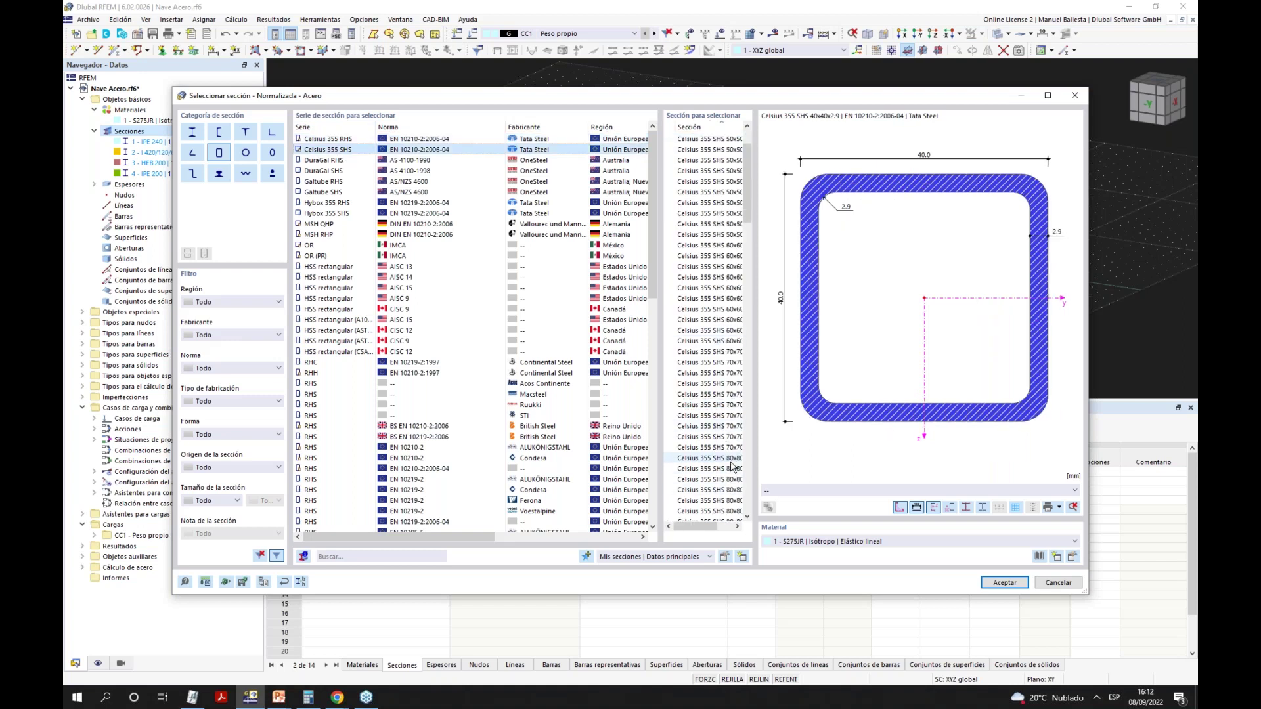
{"action": "left_click", "coordinate": [723, 426]}
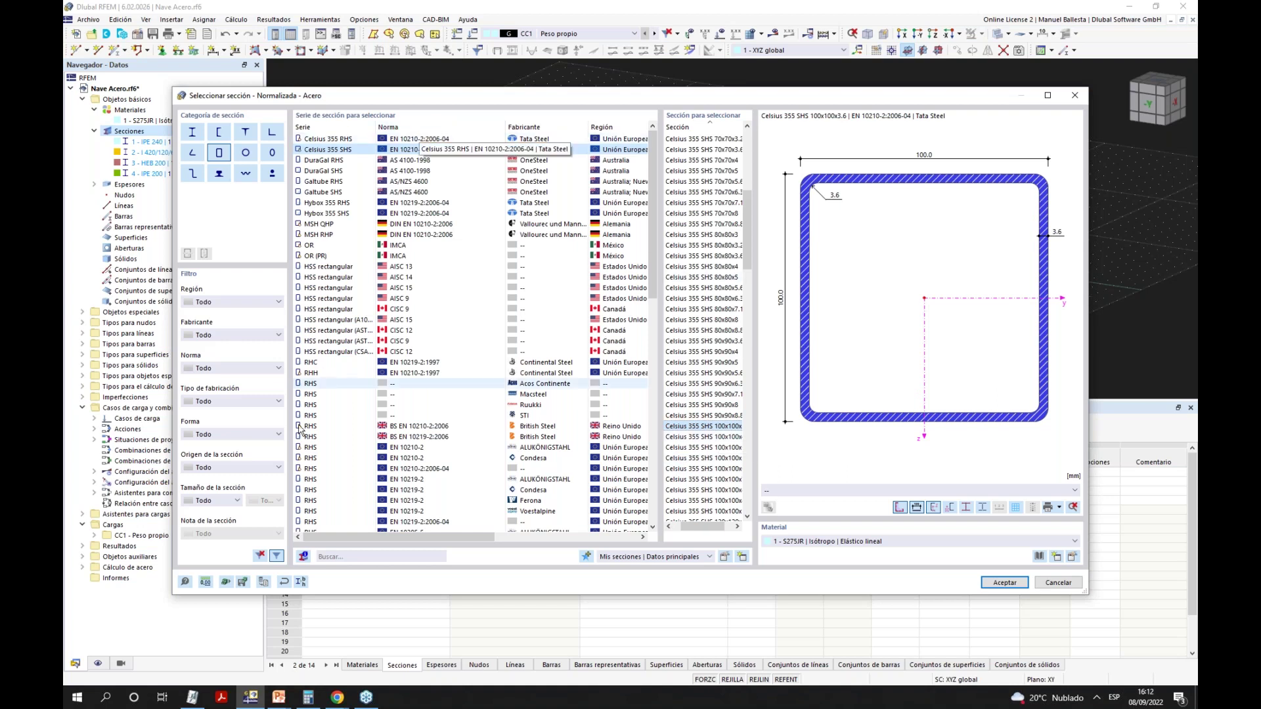
Define the fifth section as the square hollow profile SHS 100x5 to EN 10210-2:2006-04 and accept it.
{"action": "left_click", "coordinate": [325, 469]}
{"action": "scroll", "coordinate": [362, 484], "scroll_direction": "down", "scroll_amount": 4}
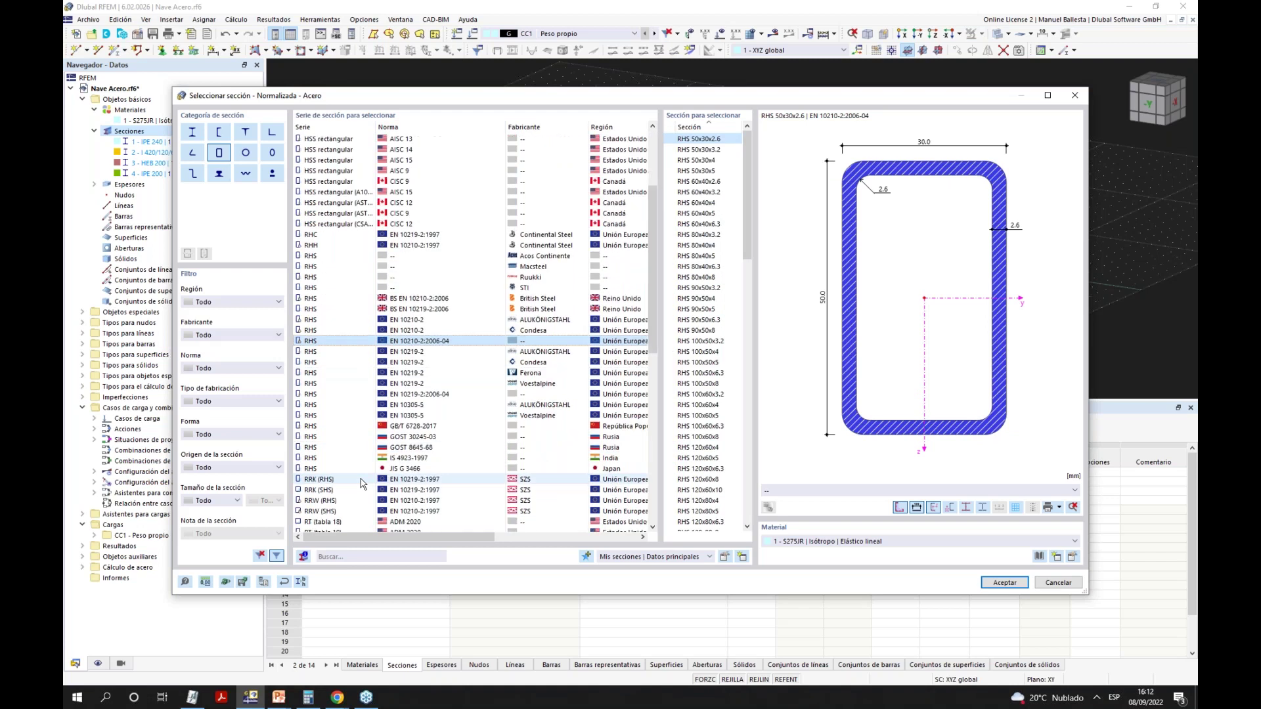
{"action": "scroll", "coordinate": [362, 484], "scroll_direction": "down", "scroll_amount": 5}
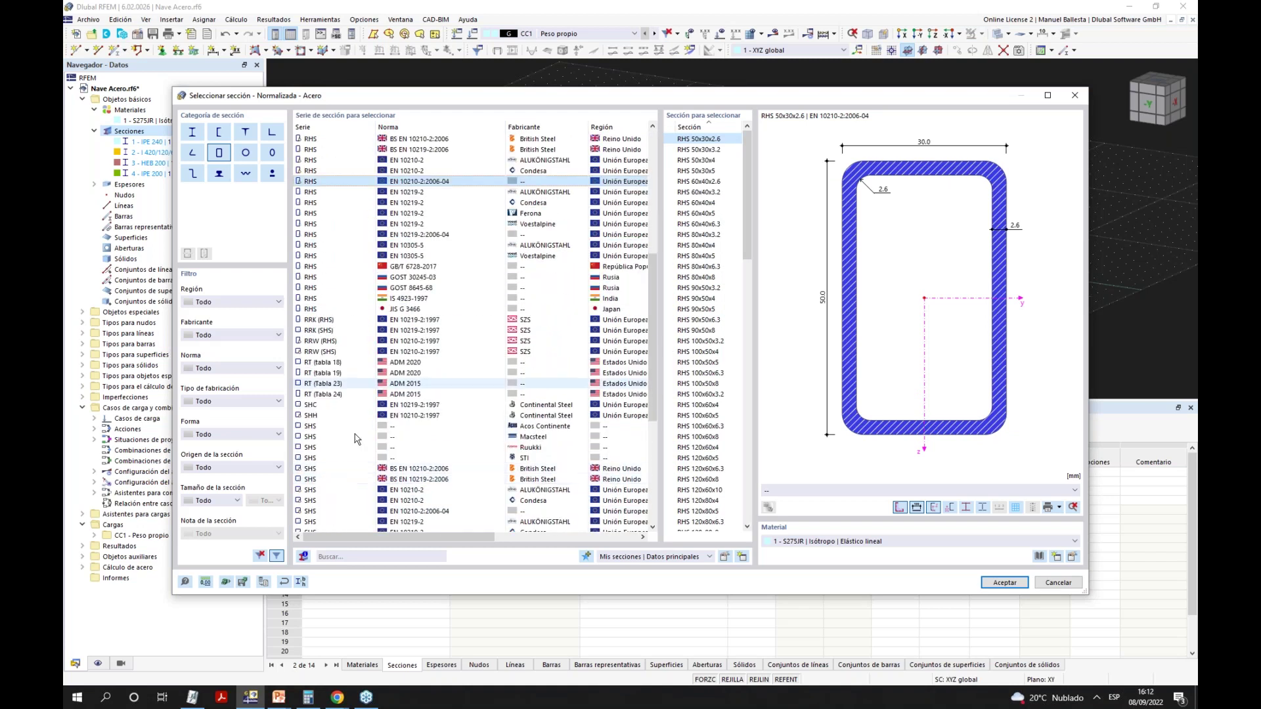
{"action": "left_click", "coordinate": [325, 511]}
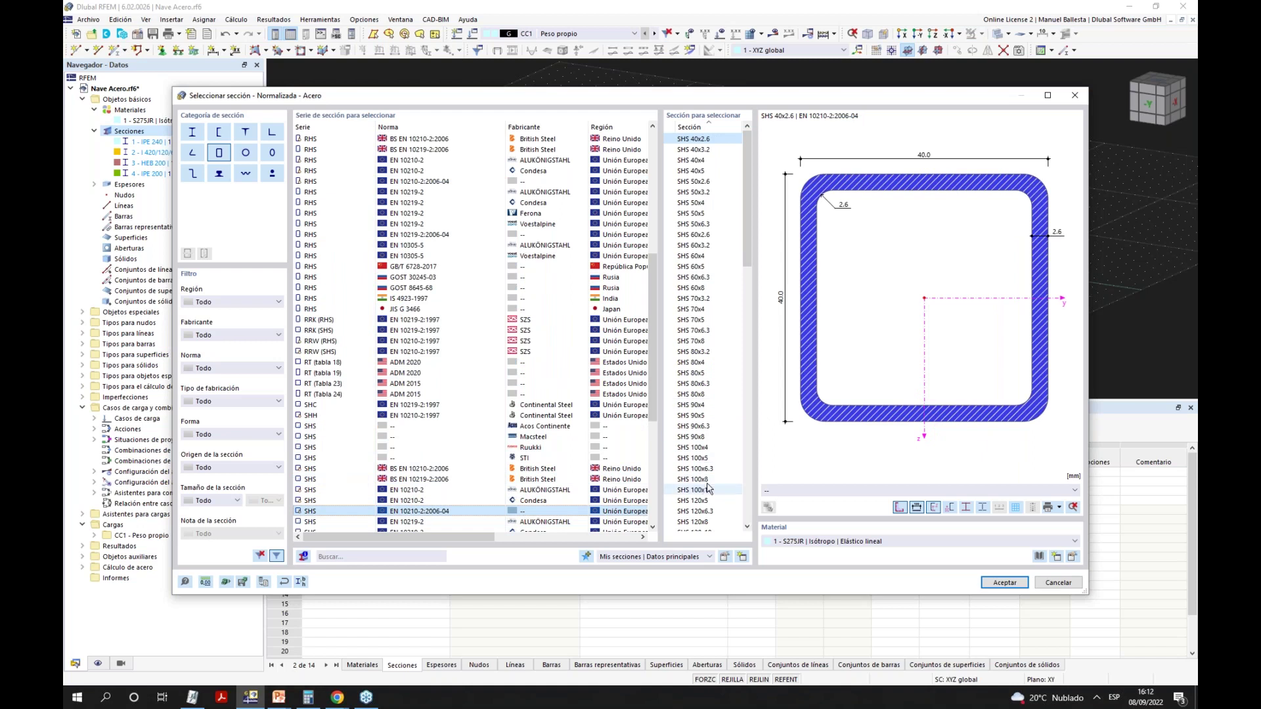
{"action": "left_click", "coordinate": [700, 458]}
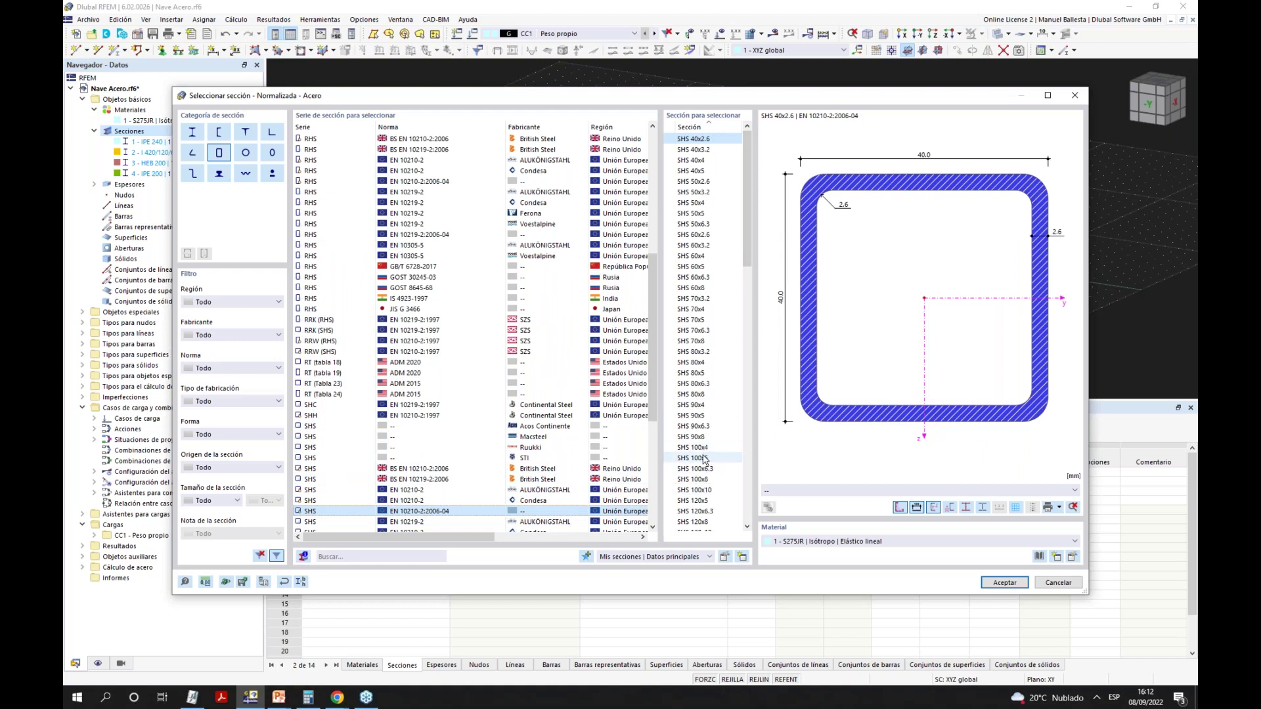
{"action": "left_click", "coordinate": [1000, 585]}
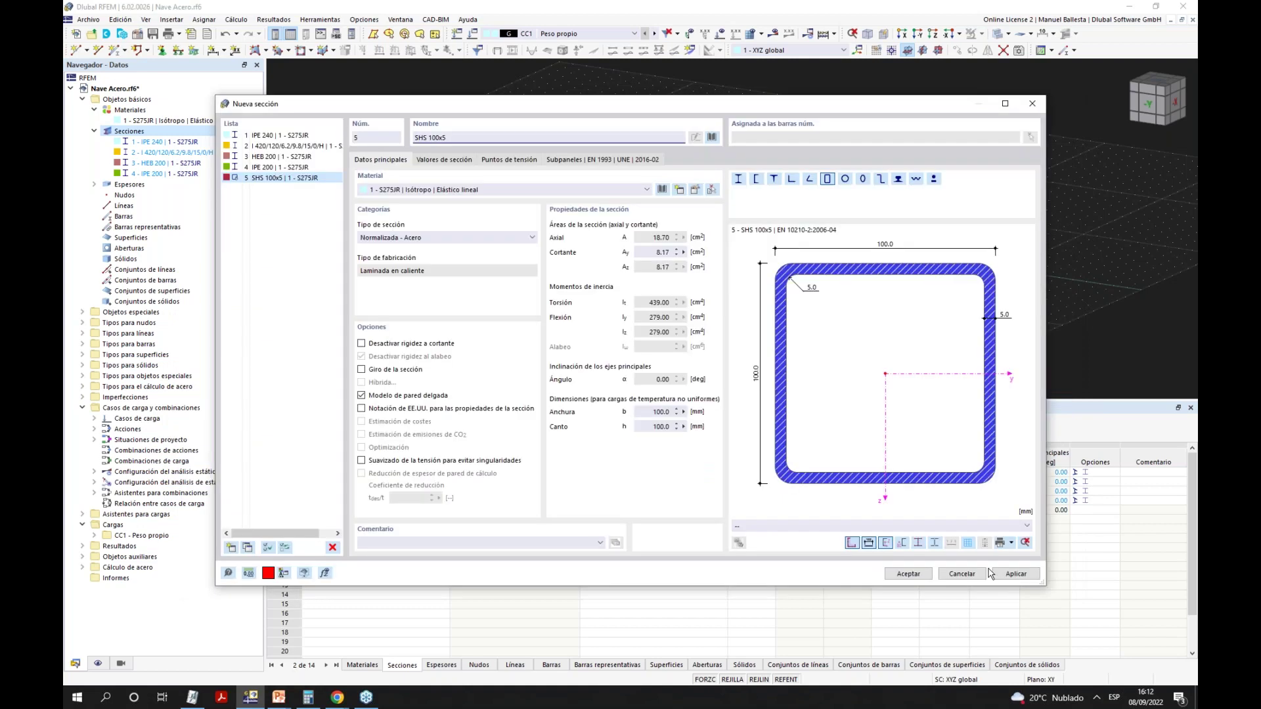
{"action": "left_click", "coordinate": [906, 574]}
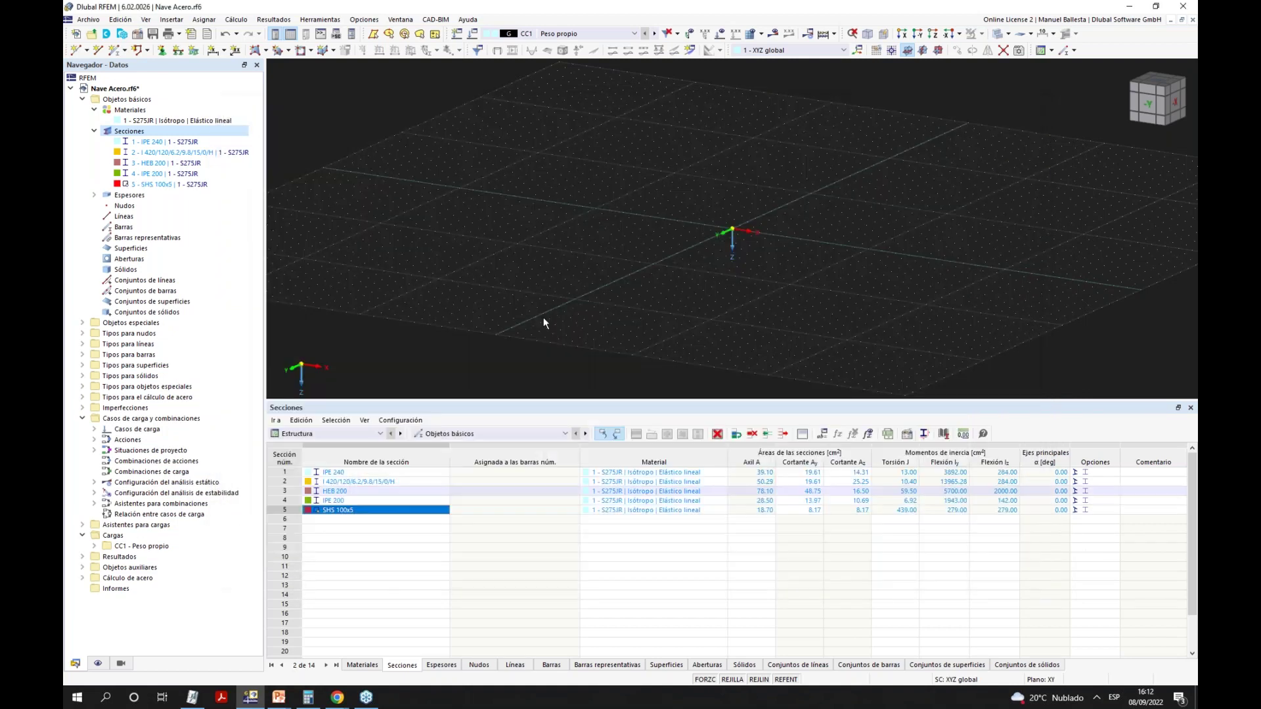
Create a sixth section from the standardized steel solid bars, choosing Continental Steel RB 20, and accept it.
{"action": "right_click", "coordinate": [129, 131]}
{"action": "left_click", "coordinate": [327, 222]}
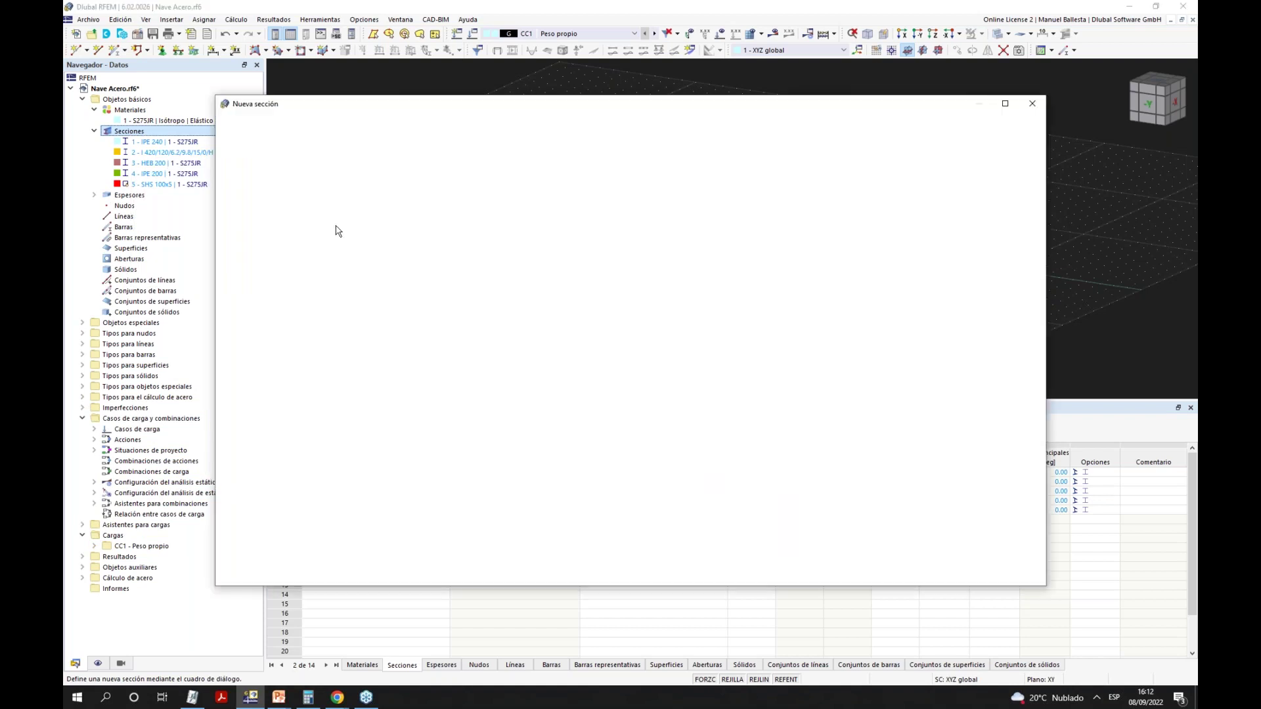
{"action": "left_click", "coordinate": [712, 138]}
{"action": "left_click", "coordinate": [463, 221]}
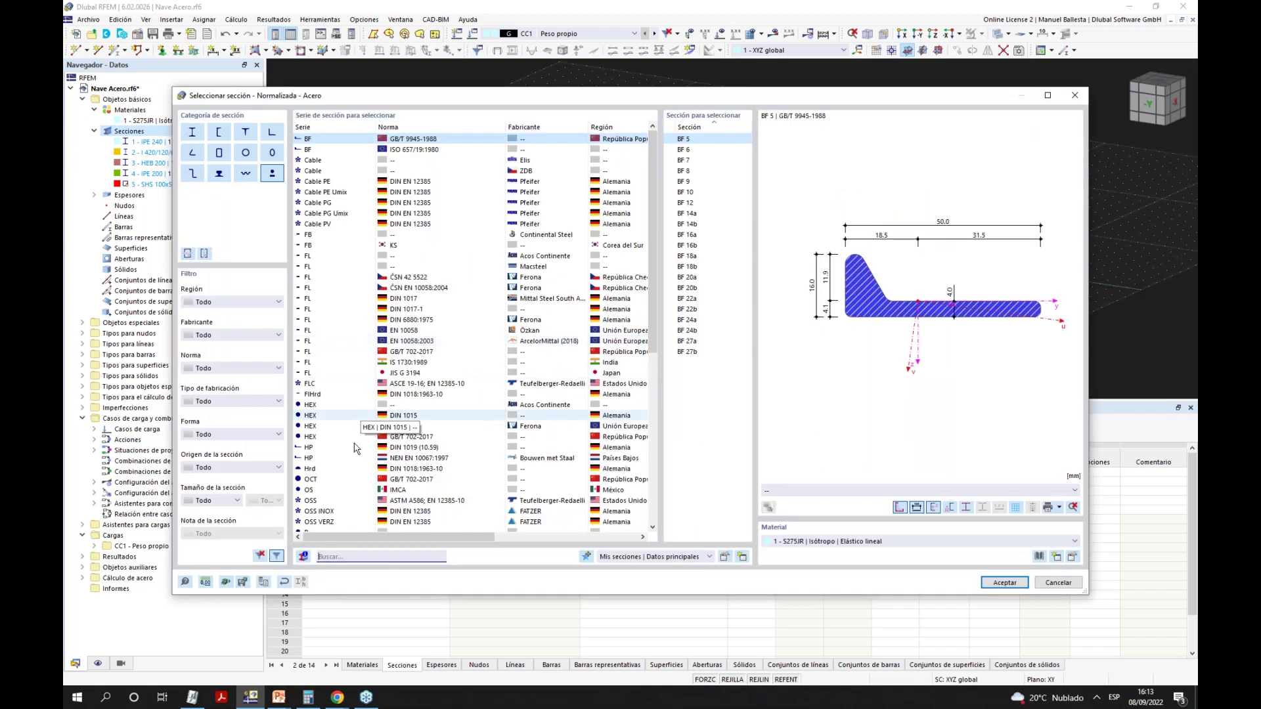
{"action": "scroll", "coordinate": [334, 460], "scroll_direction": "down", "scroll_amount": 2}
{"action": "scroll", "coordinate": [335, 460], "scroll_direction": "down", "scroll_amount": 3}
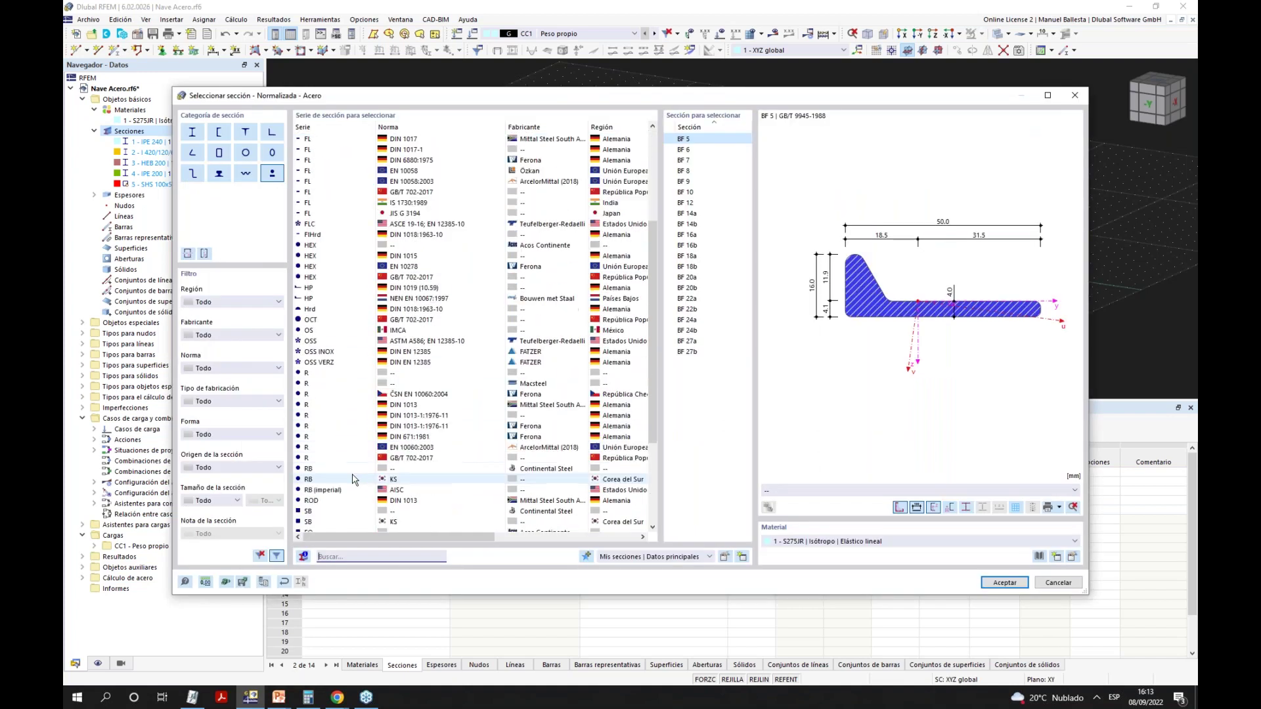
{"action": "left_click", "coordinate": [331, 468]}
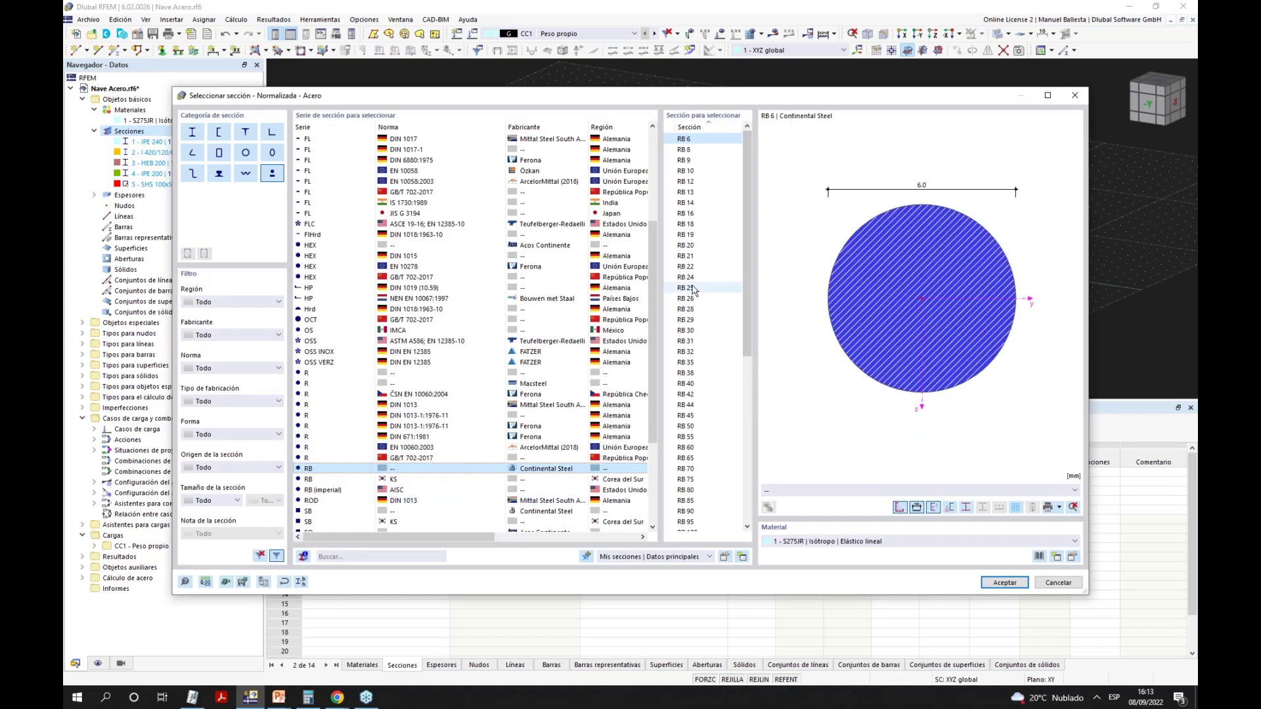
{"action": "left_click", "coordinate": [686, 245]}
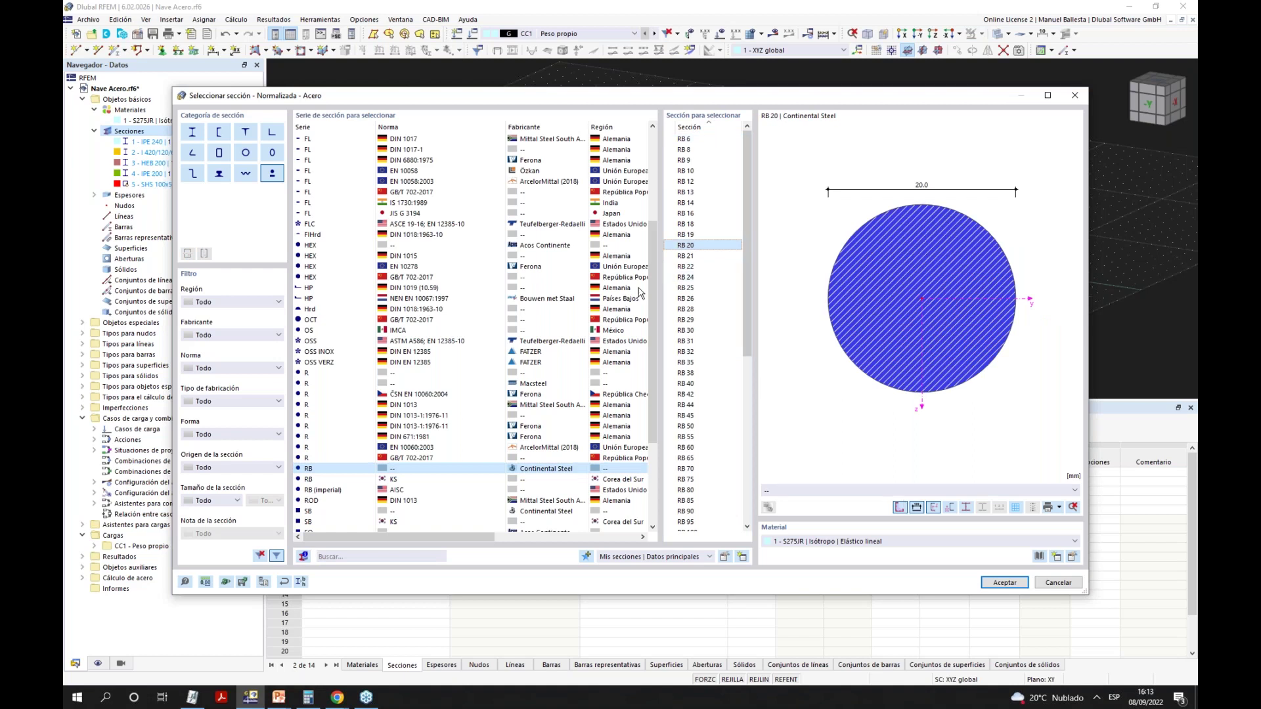
{"action": "left_click", "coordinate": [1017, 585]}
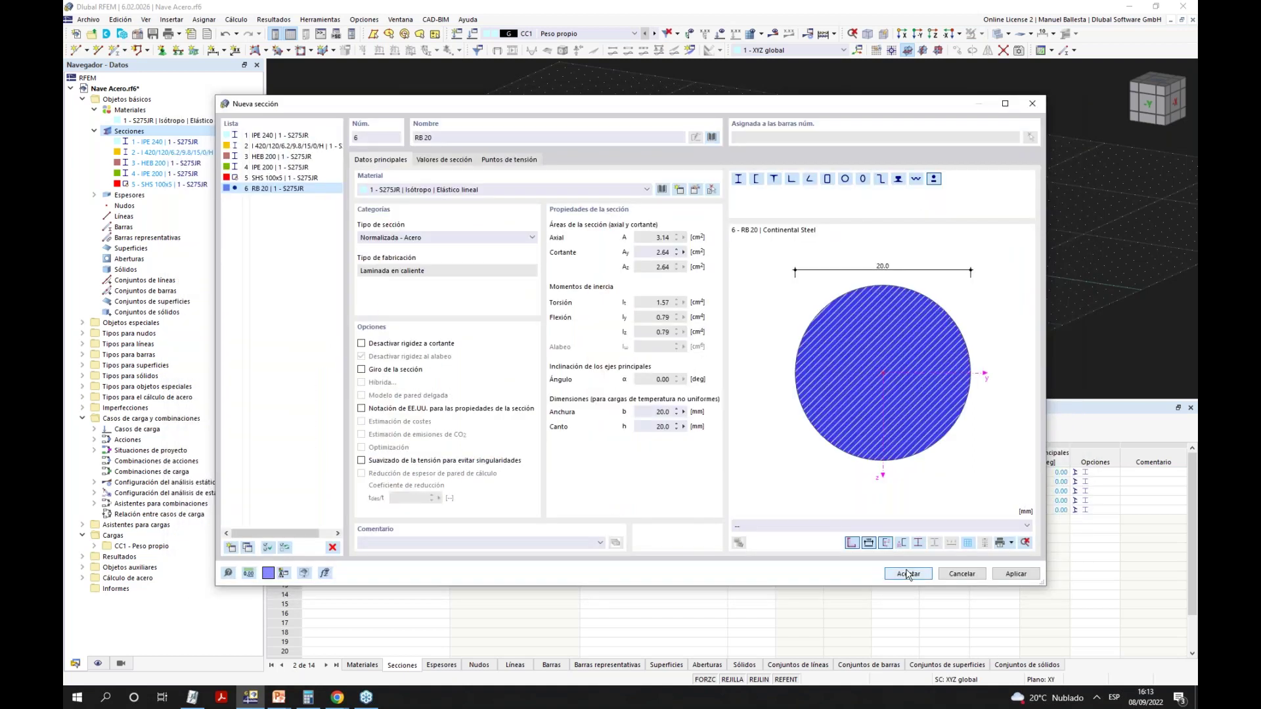
{"action": "left_click", "coordinate": [909, 574]}
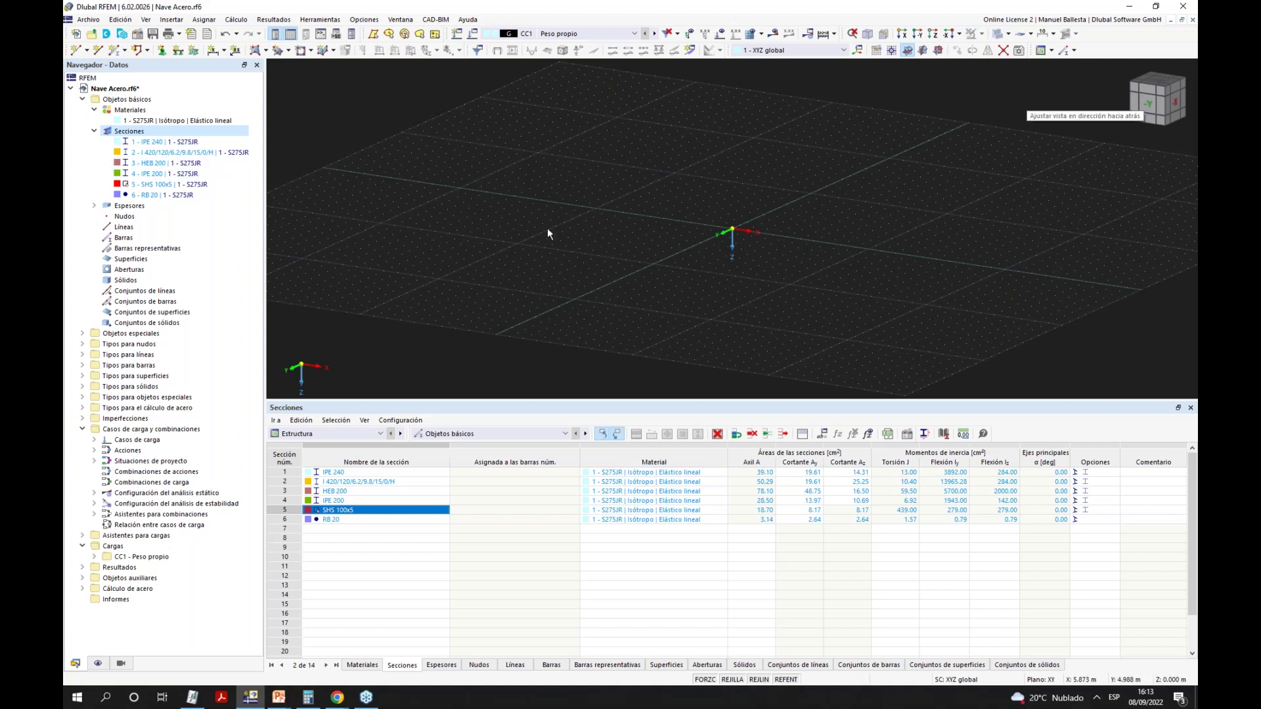
Set the work plane to XZ and define a new uniform beam member with section 3 - HEB 200 at its start.
{"action": "left_click", "coordinate": [924, 51]}
{"action": "left_click", "coordinate": [937, 51]}
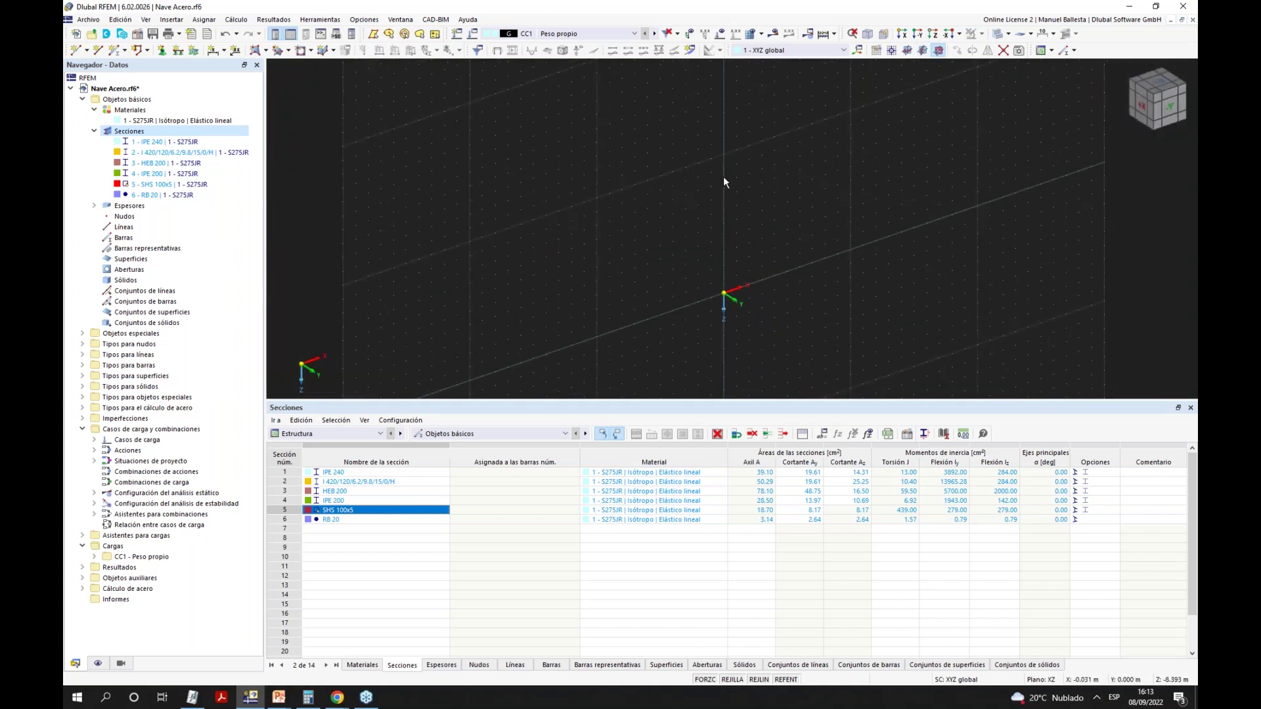
{"action": "left_click", "coordinate": [115, 50]}
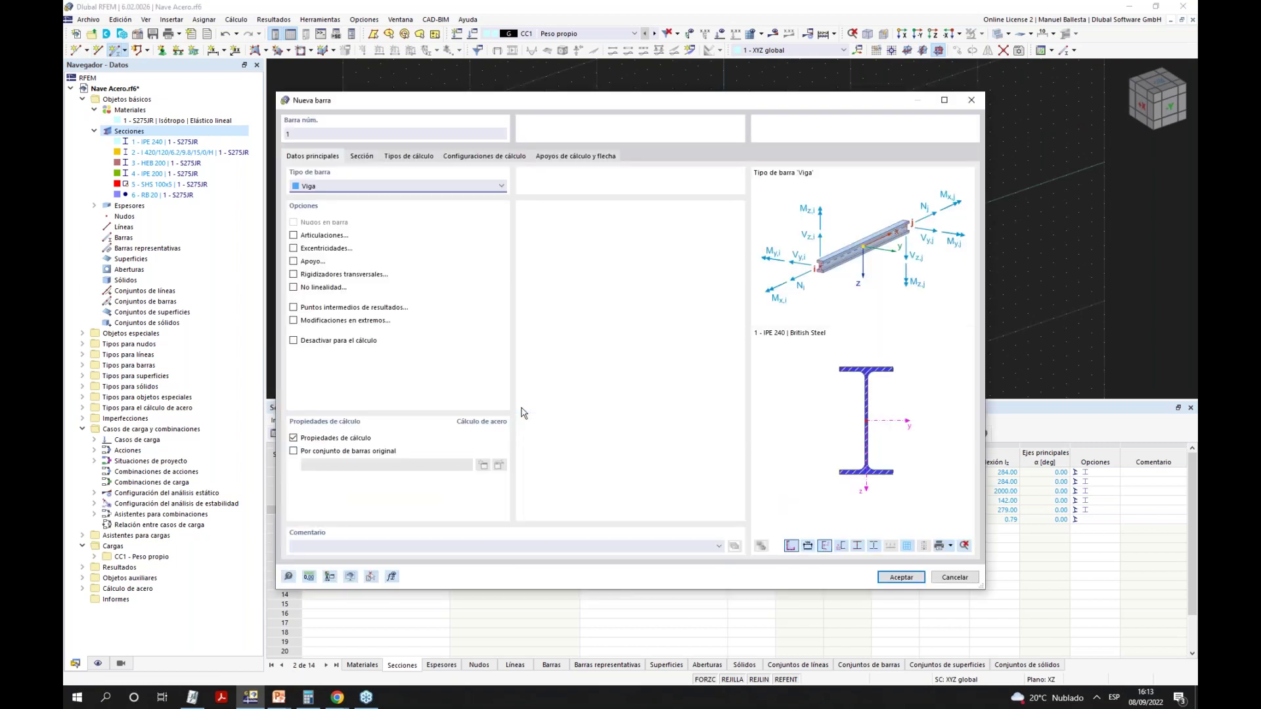
{"action": "left_click", "coordinate": [360, 157]}
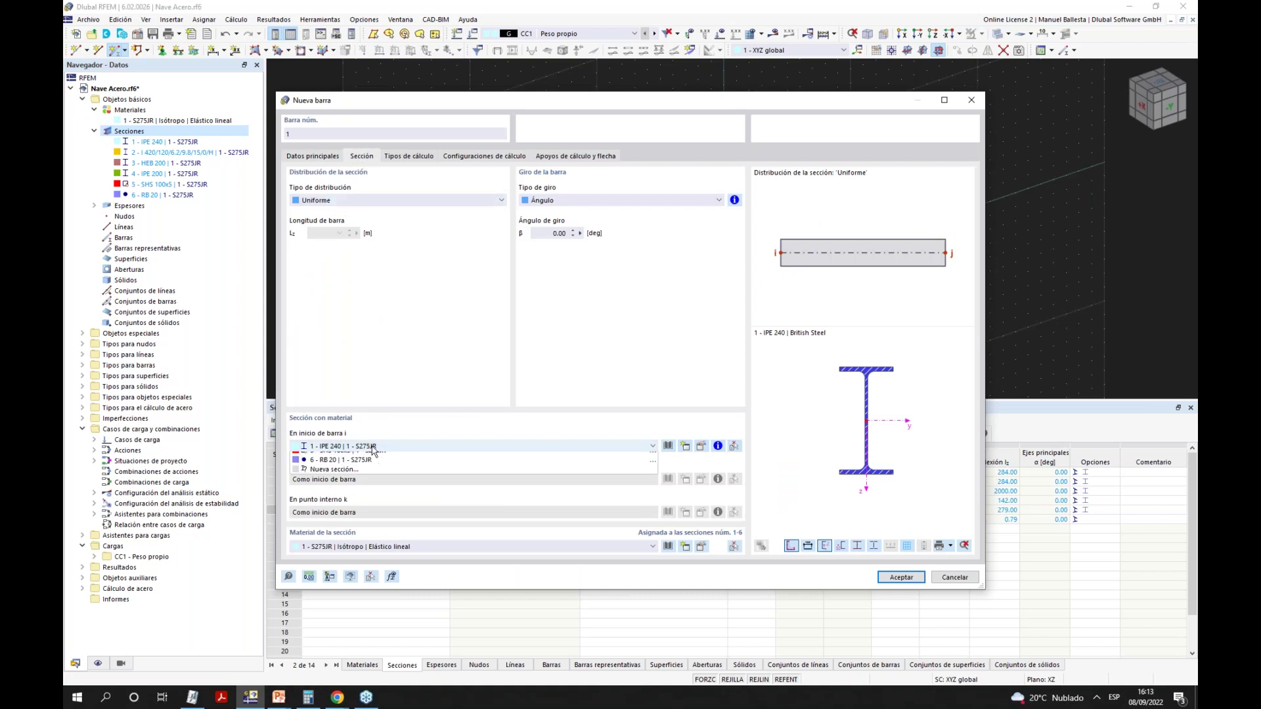
{"action": "left_click", "coordinate": [373, 447]}
{"action": "left_click", "coordinate": [373, 475]}
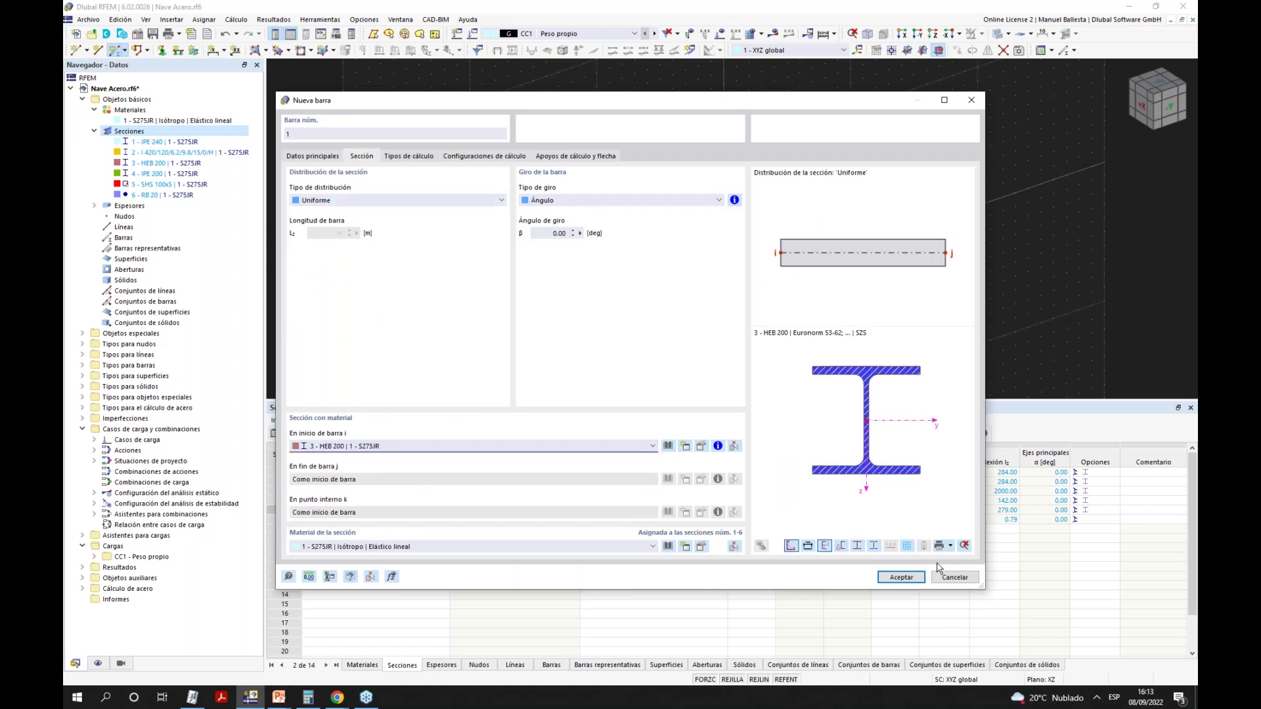
Place the HEB 200 member as a vertical column from the origin to Z -5.000 m and end member creation.
{"action": "left_click", "coordinate": [900, 577]}
{"action": "left_click", "coordinate": [723, 294]}
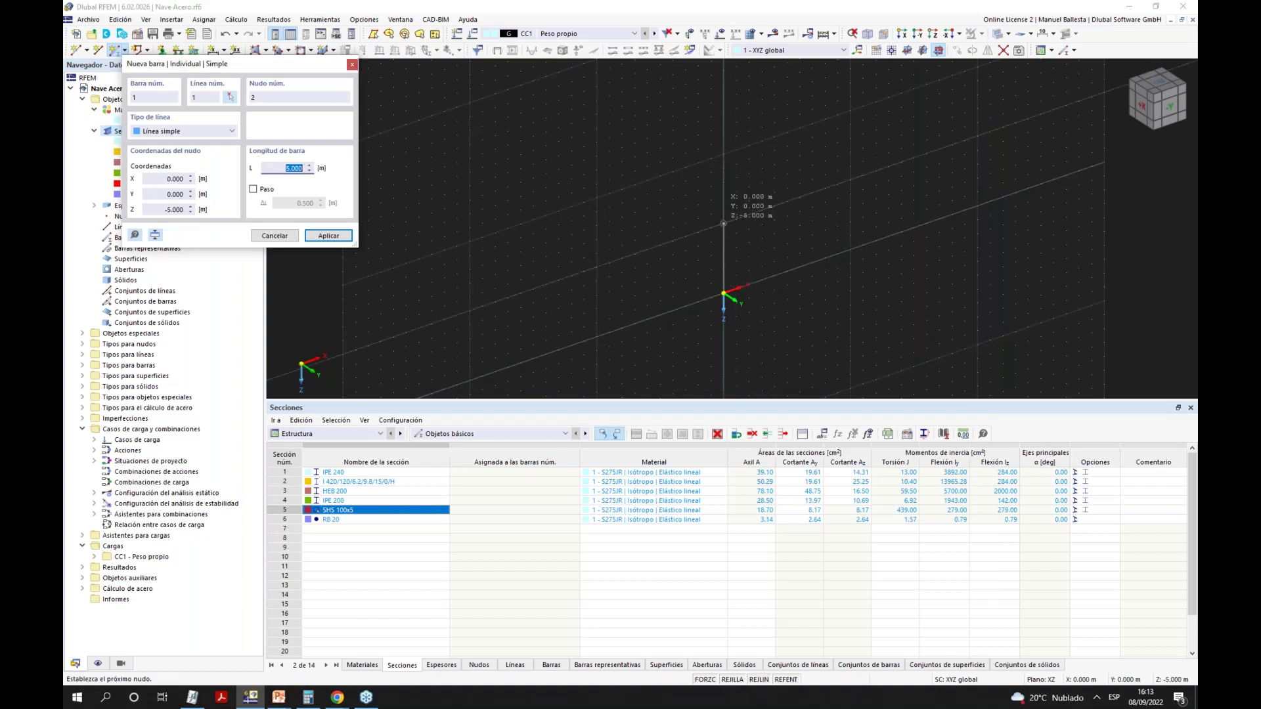
{"action": "left_click", "coordinate": [722, 224]}
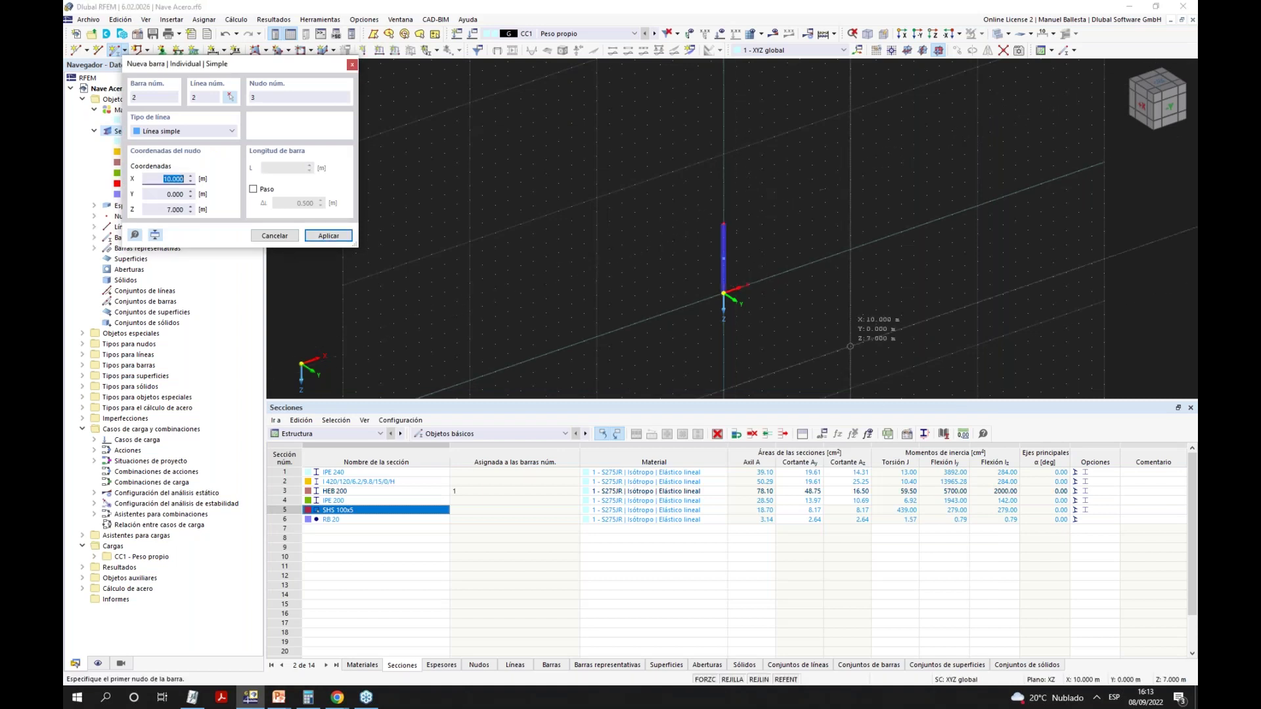
{"action": "key", "text": "Escape"}
Switch the model display to wireframe and open the display navigator, toggling representative members off and on.
{"action": "scroll", "coordinate": [743, 271], "scroll_direction": "up", "scroll_amount": 2}
{"action": "scroll", "coordinate": [741, 234], "scroll_direction": "up", "scroll_amount": 2}
{"action": "left_click", "coordinate": [1008, 34]}
{"action": "left_click", "coordinate": [1028, 48]}
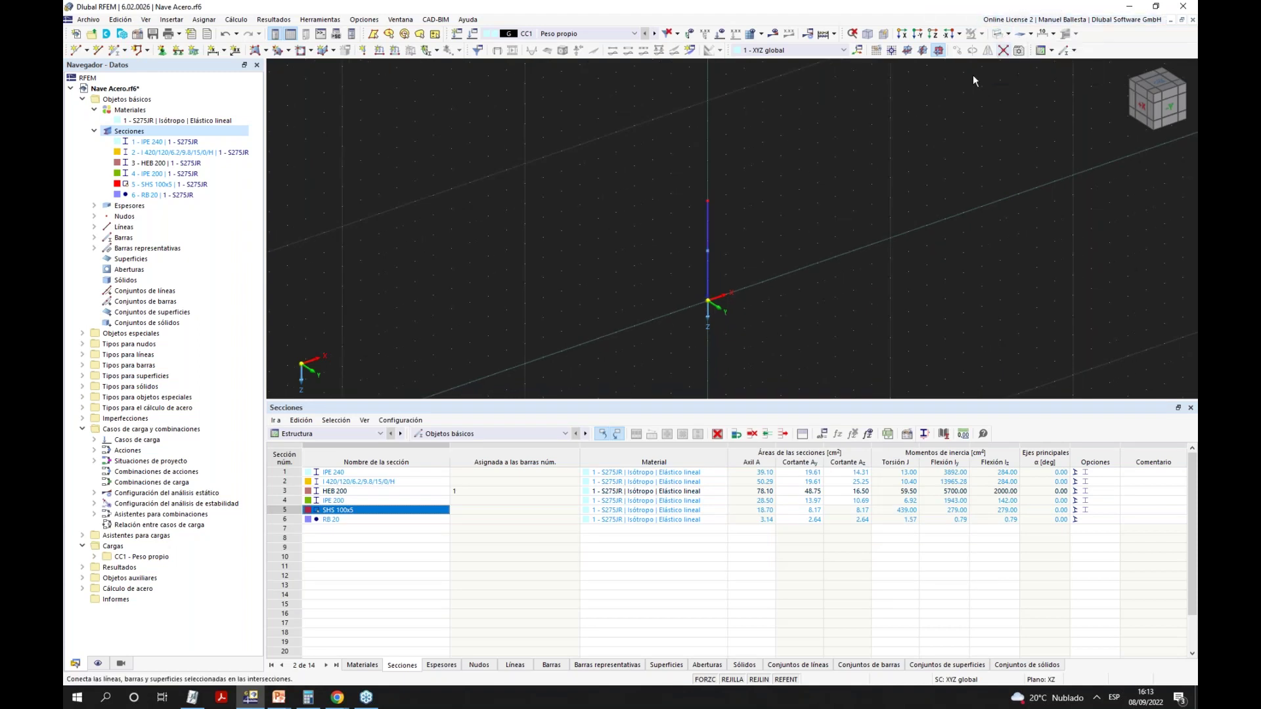
{"action": "scroll", "coordinate": [686, 244], "scroll_direction": "up", "scroll_amount": 3}
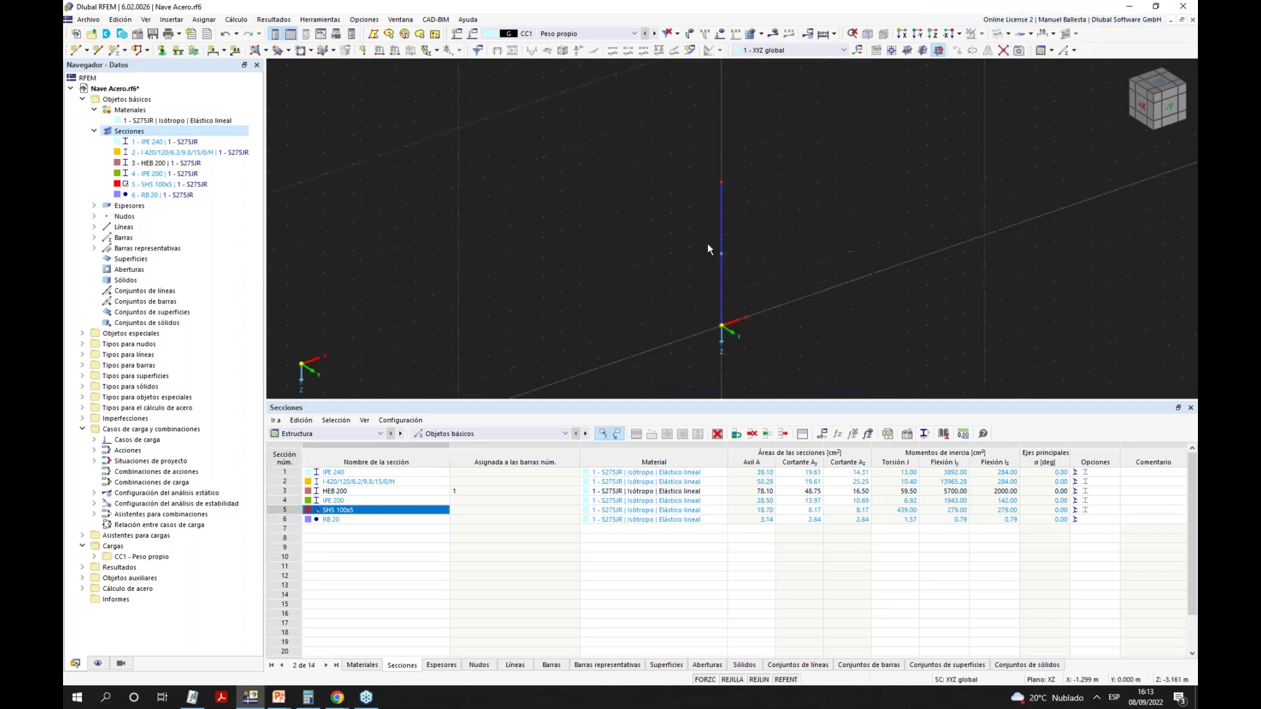
{"action": "left_click", "coordinate": [98, 663]}
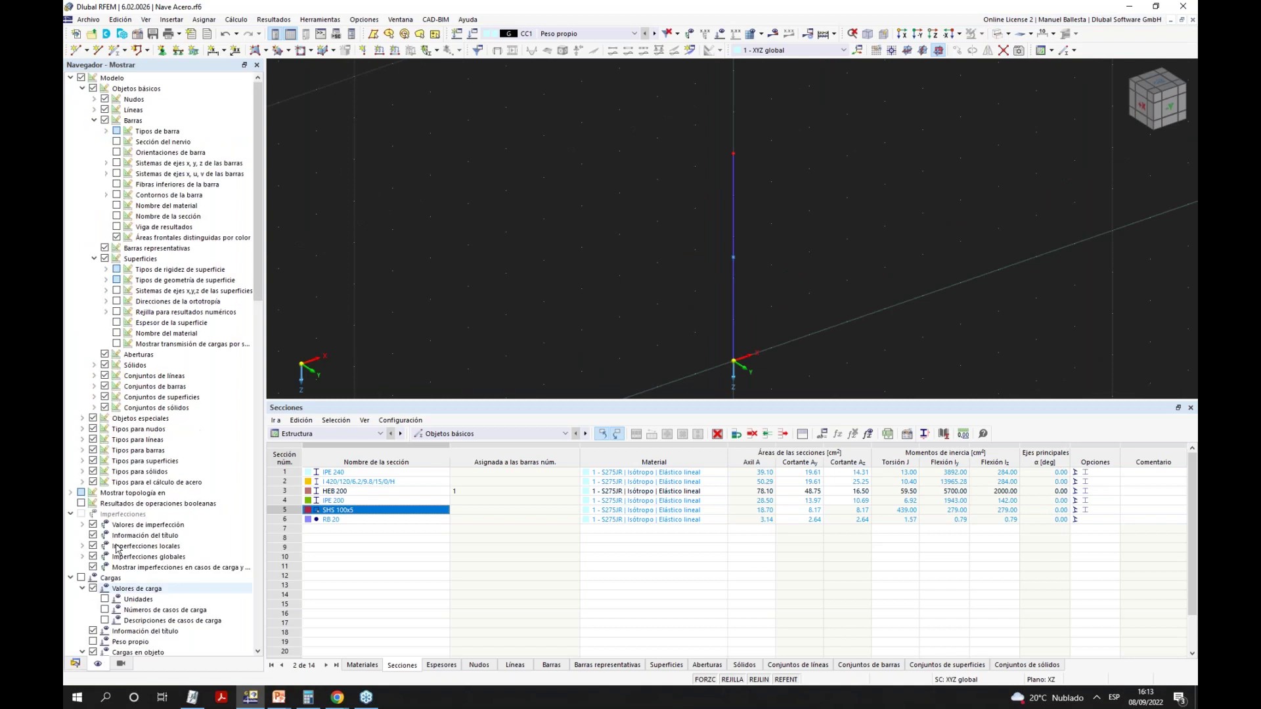
{"action": "left_click", "coordinate": [105, 249]}
{"action": "left_click", "coordinate": [104, 248]}
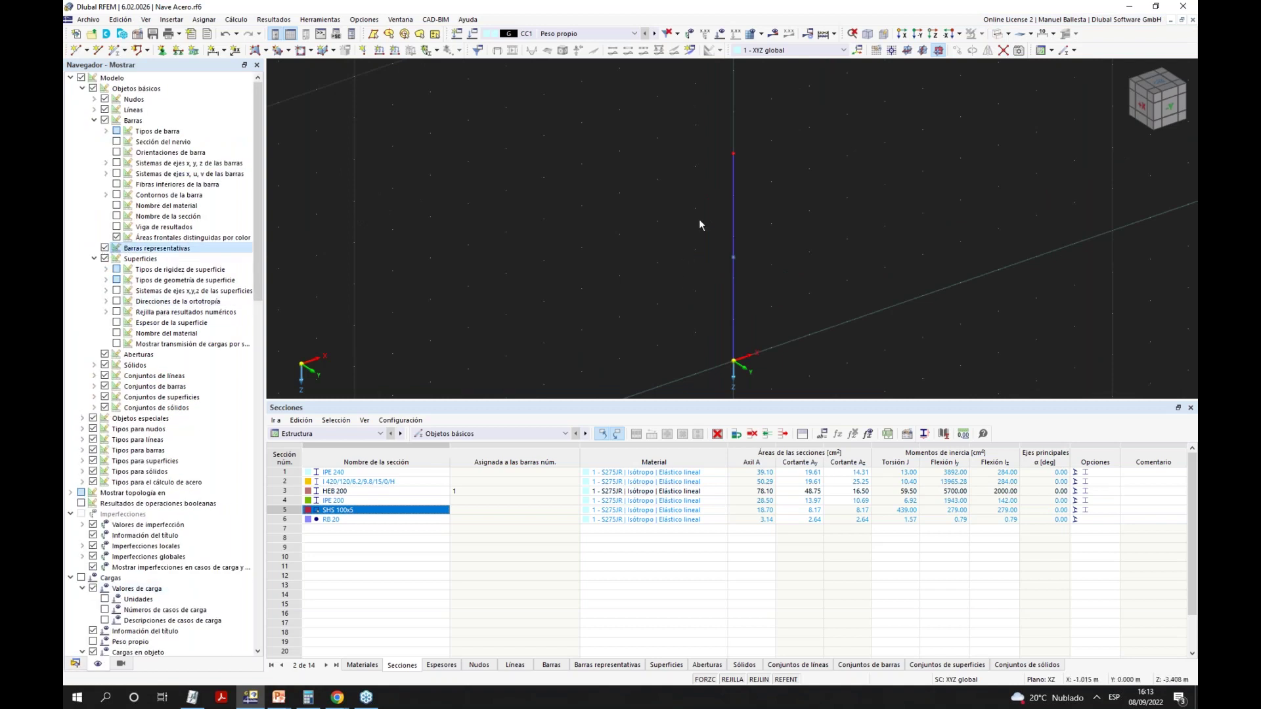
Try to mirror a copy of the column about the XZ plane through a point at X 15 m, and undo it.
{"action": "scroll", "coordinate": [750, 186], "scroll_direction": "down", "scroll_amount": 3}
{"action": "left_click_drag", "start_coordinate": [716, 133], "coordinate": [749, 253]}
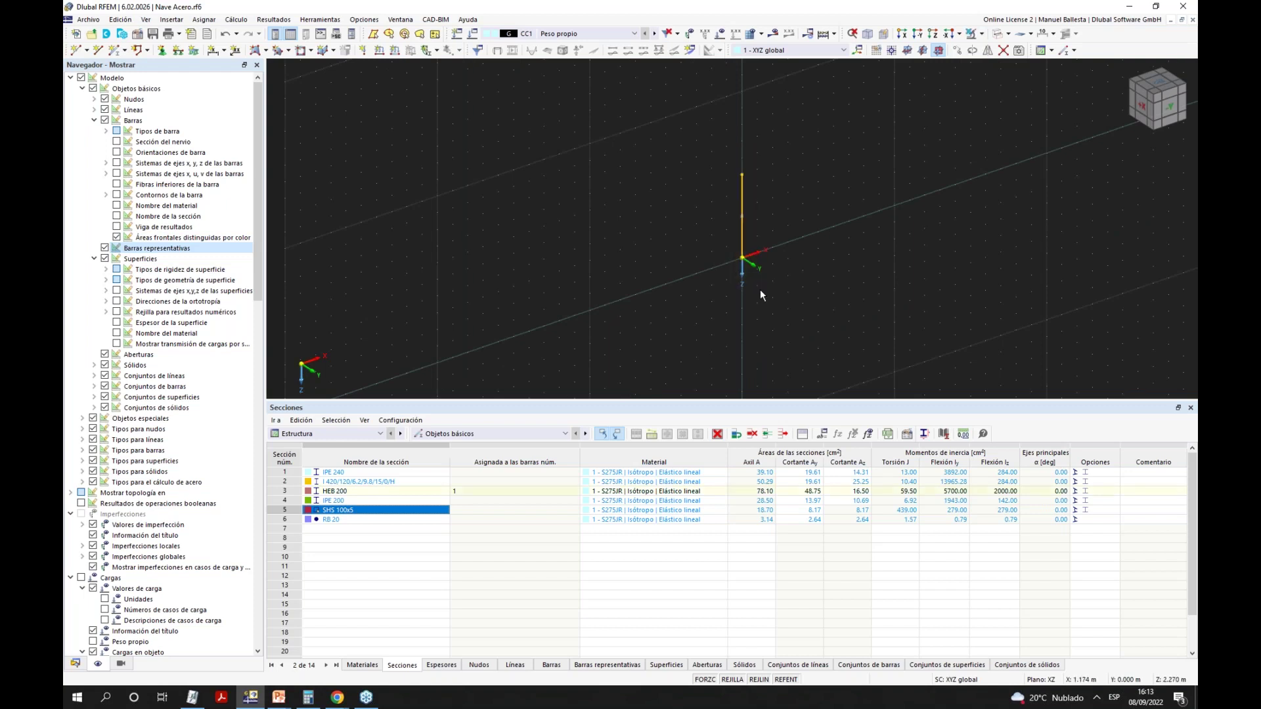
{"action": "left_click", "coordinate": [987, 51]}
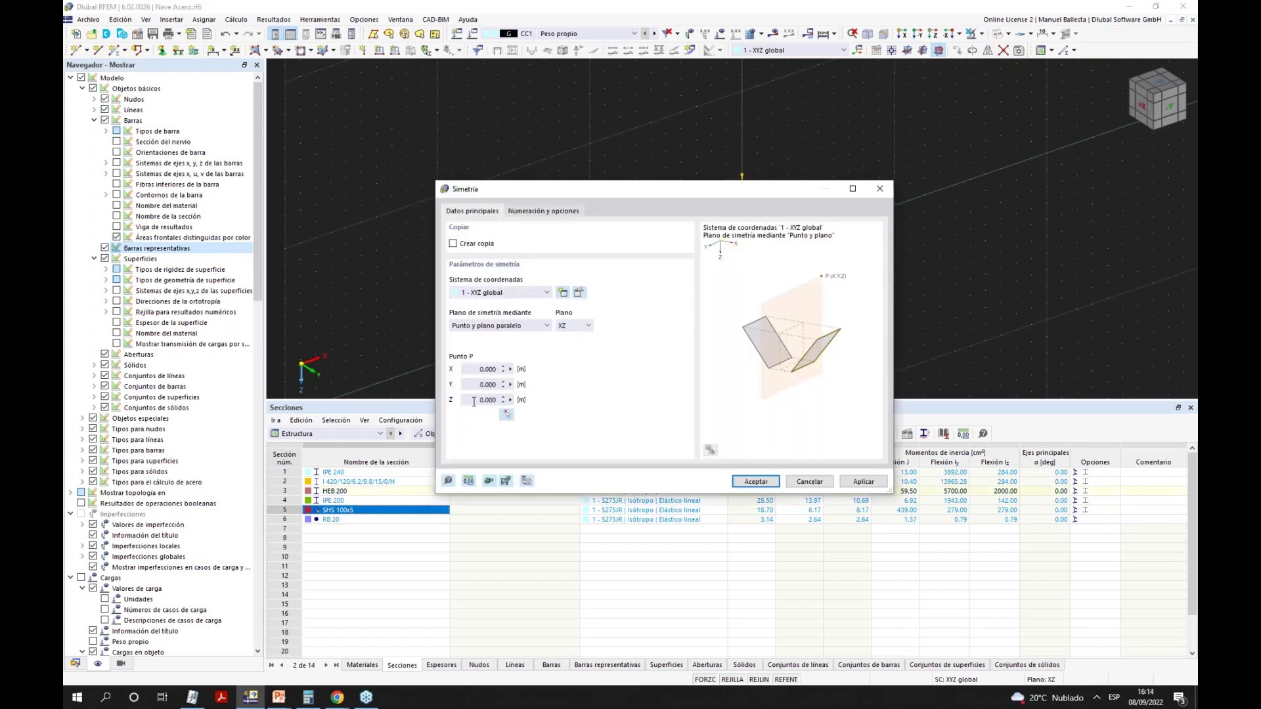
{"action": "left_click", "coordinate": [477, 368]}
{"action": "type", "text": "15"}
{"action": "left_click", "coordinate": [452, 243]}
{"action": "left_click", "coordinate": [769, 486]}
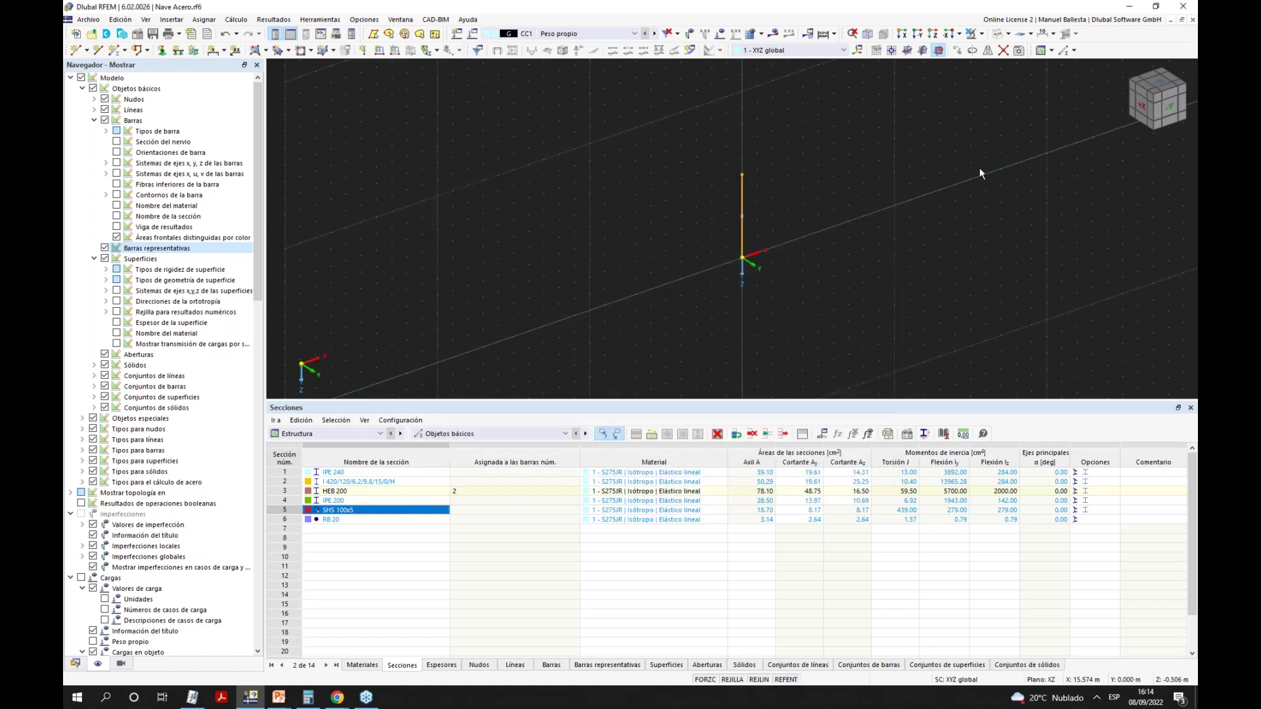
{"action": "scroll", "coordinate": [847, 248], "scroll_direction": "down", "scroll_amount": 2}
{"action": "scroll", "coordinate": [686, 297], "scroll_direction": "down", "scroll_amount": 3}
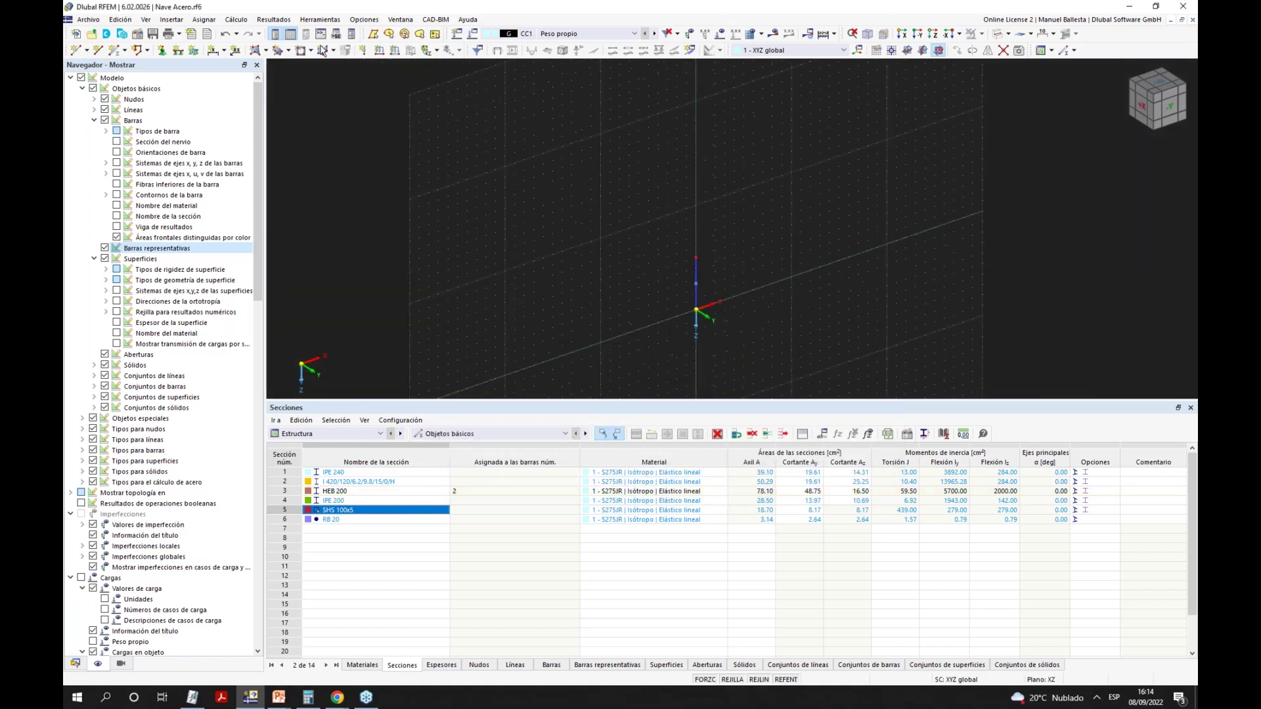
{"action": "left_click", "coordinate": [226, 34]}
{"action": "scroll", "coordinate": [641, 340], "scroll_direction": "up", "scroll_amount": 2}
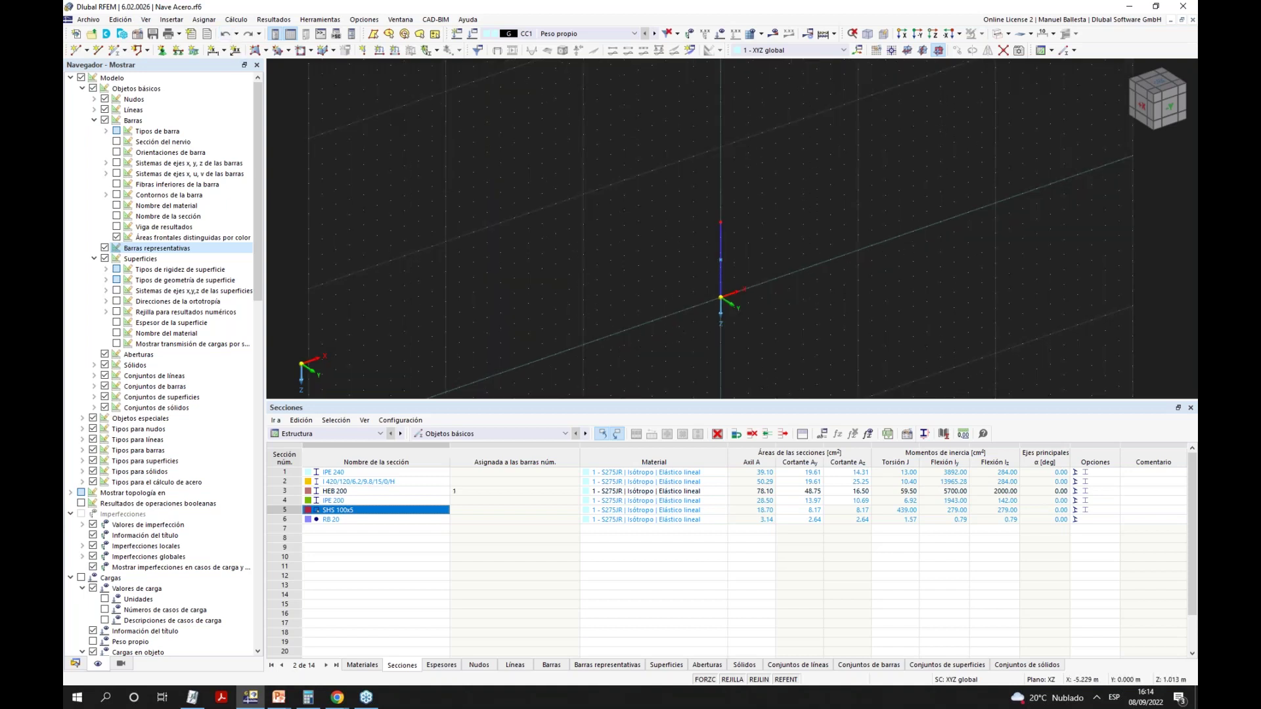
Copy the column with a displacement of 15 m in X, and repeat the copy for a third column.
{"action": "left_click_drag", "start_coordinate": [614, 146], "coordinate": [694, 298]}
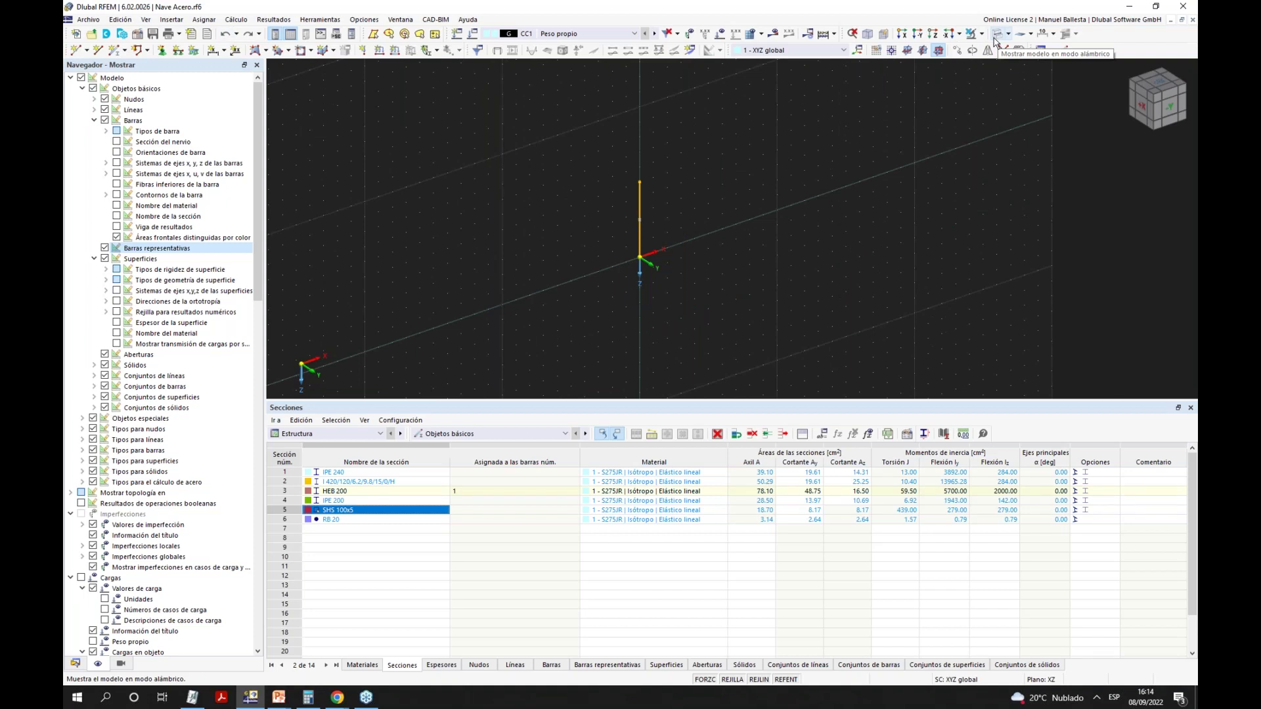
{"action": "key", "text": "ctrl+m"}
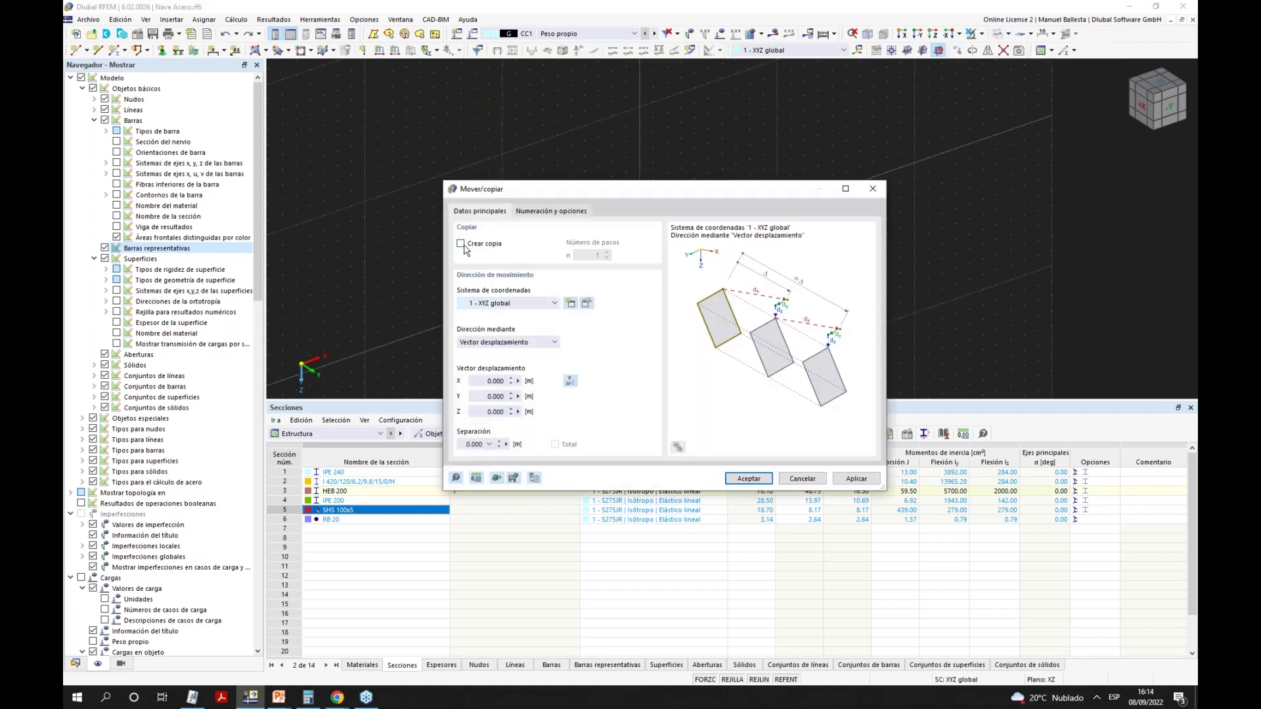
{"action": "left_click", "coordinate": [461, 243]}
{"action": "left_click", "coordinate": [487, 385]}
{"action": "type", "text": "15"}
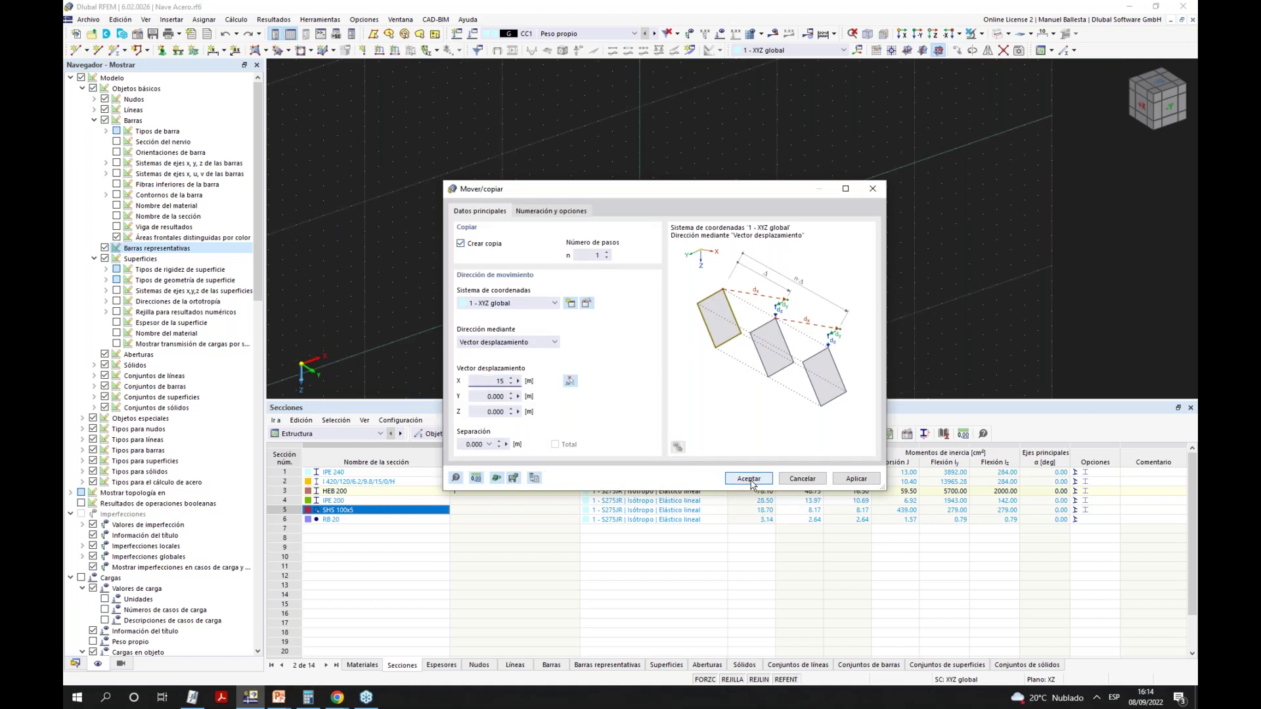
{"action": "left_click", "coordinate": [856, 479]}
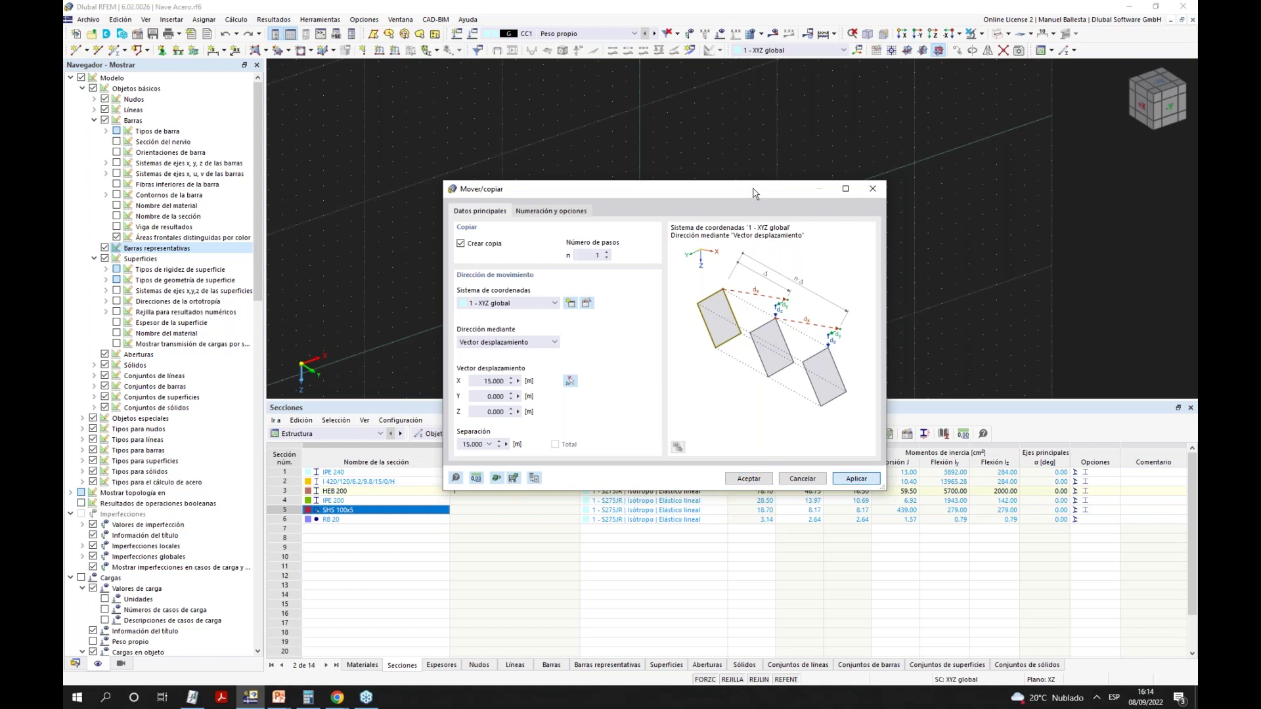
{"action": "left_click_drag", "start_coordinate": [753, 192], "coordinate": [662, 327]}
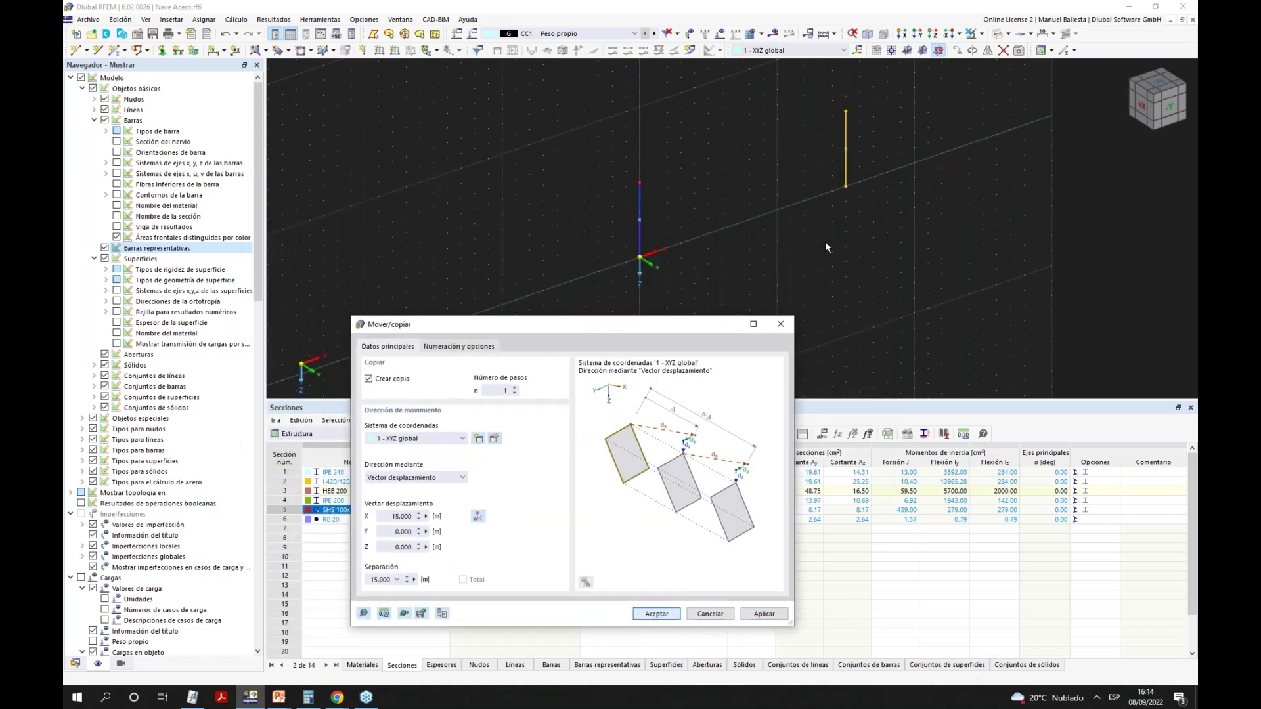
{"action": "key", "text": "Return"}
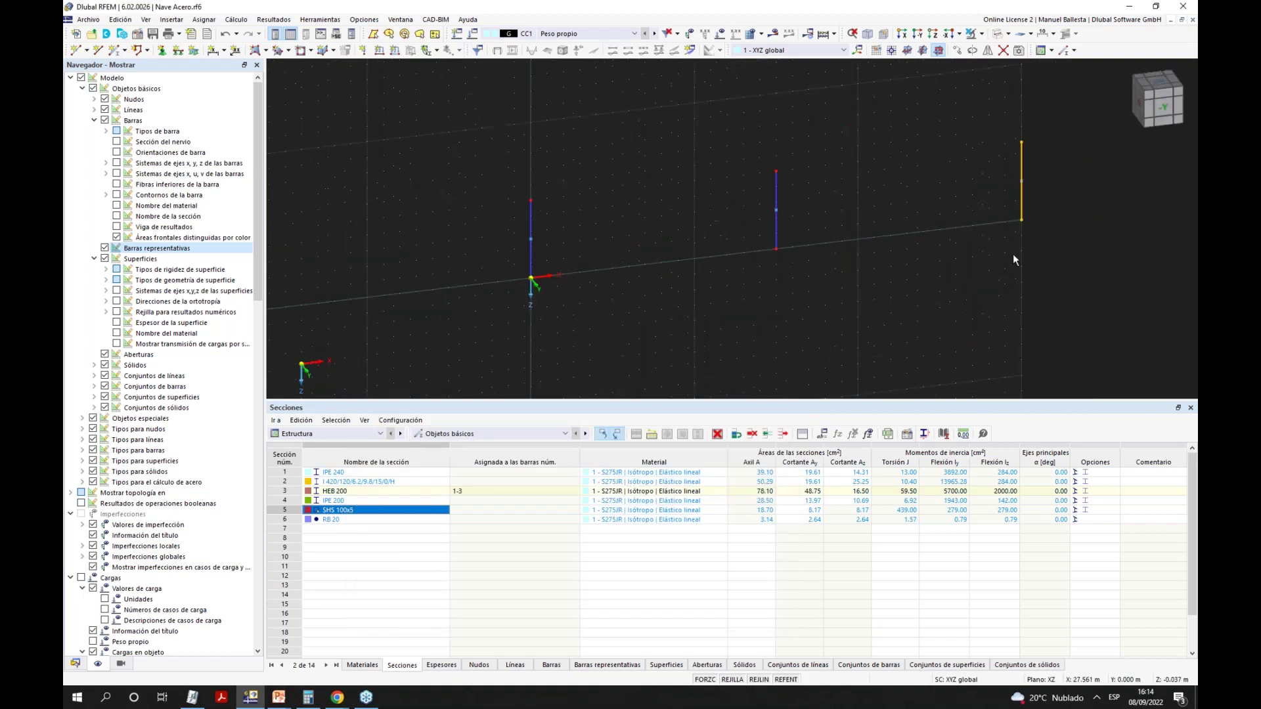
Undo a trial deletion of the farthest column copy and hide the representative members.
{"action": "left_click_drag", "start_coordinate": [1090, 290], "coordinate": [996, 121]}
{"action": "key", "text": "Delete"}
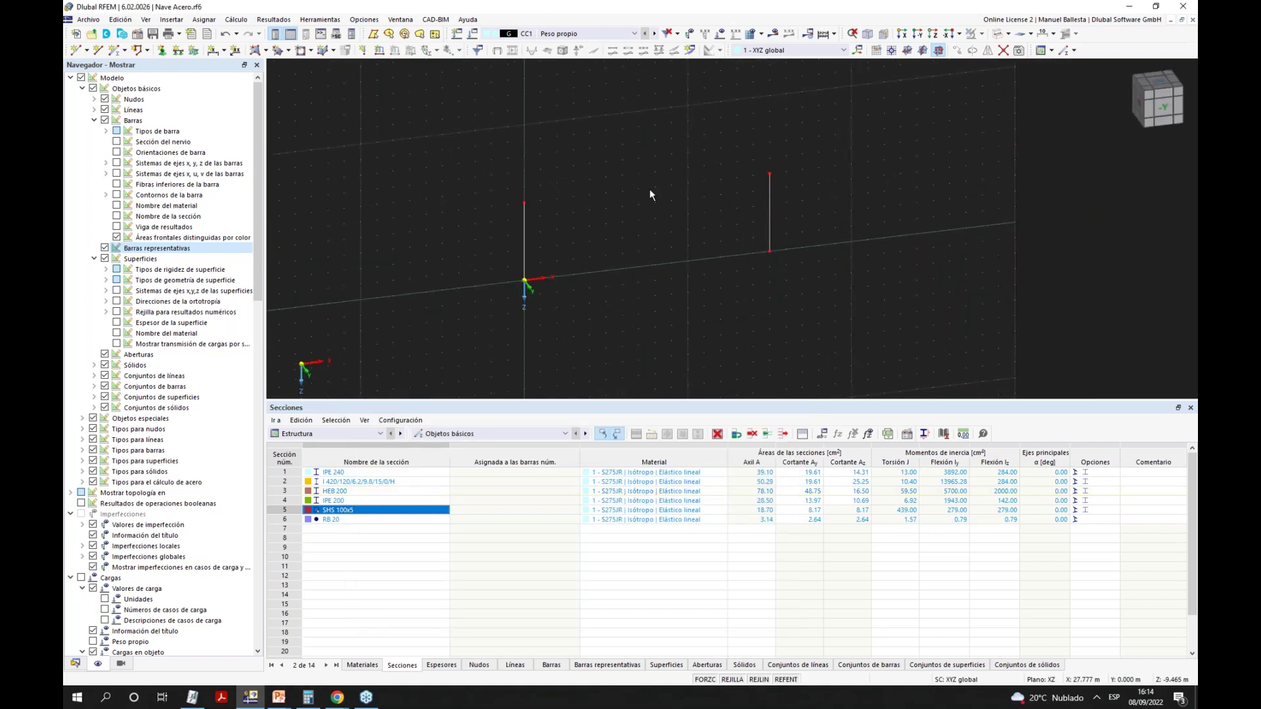
{"action": "key", "text": "ctrl+z"}
{"action": "left_click", "coordinate": [105, 248]}
Delete both column copies along X, keeping only the original column at the origin.
{"action": "left_click_drag", "start_coordinate": [1059, 266], "coordinate": [984, 120]}
{"action": "key", "text": "Delete"}
{"action": "scroll", "coordinate": [789, 295], "scroll_direction": "up", "scroll_amount": 2}
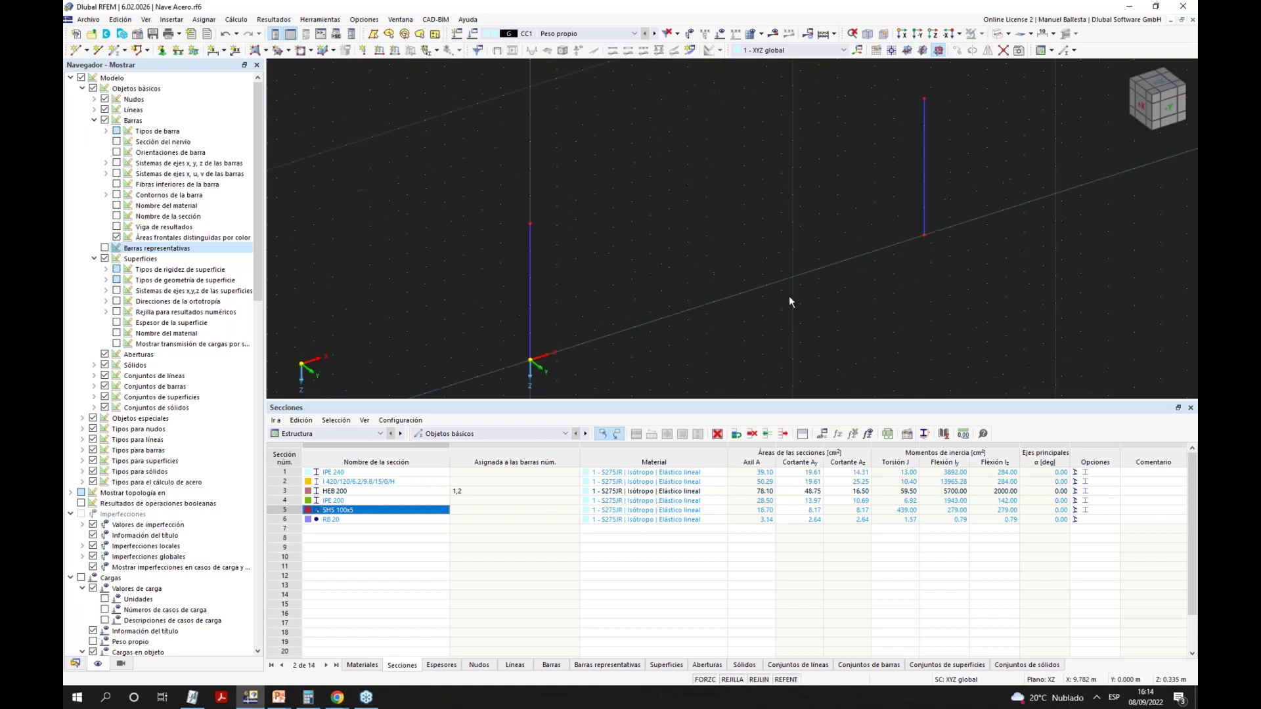
{"action": "left_click_drag", "start_coordinate": [965, 313], "coordinate": [867, 113]}
{"action": "key", "text": "Delete"}
Create one copy of the column at the origin with a displacement vector of 15 m in X.
{"action": "left_click_drag", "start_coordinate": [557, 204], "coordinate": [681, 360]}
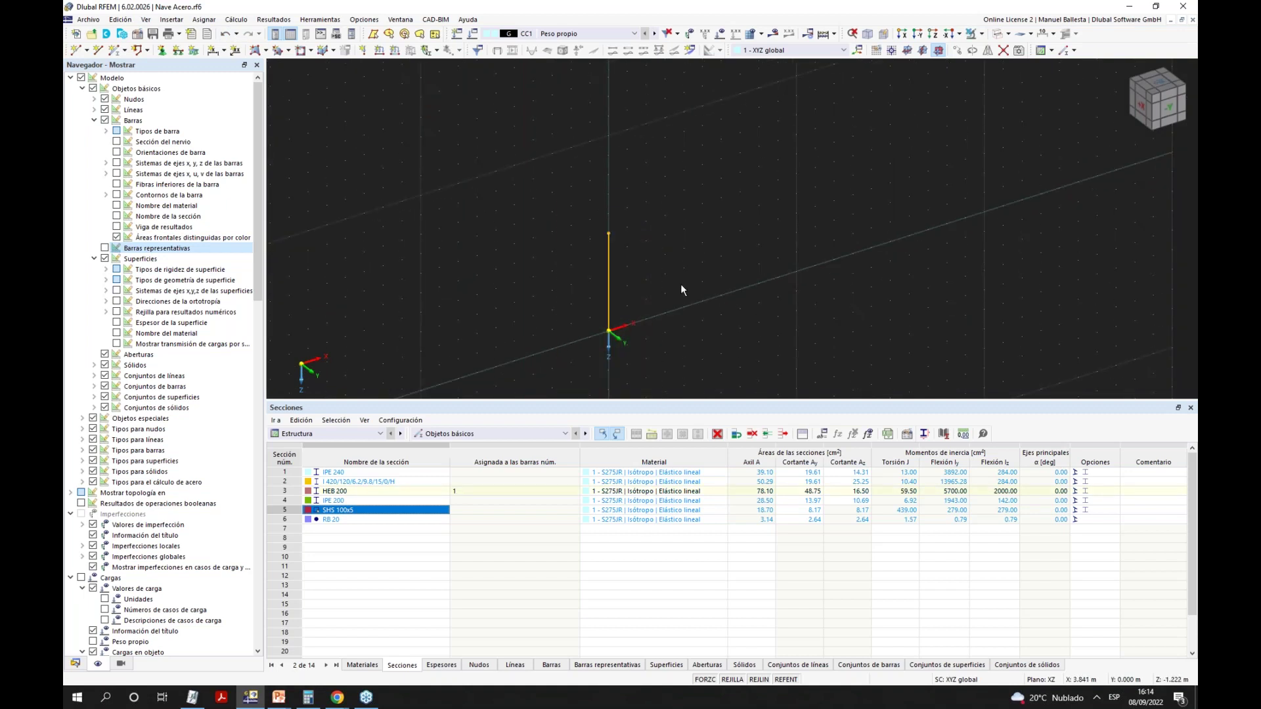
{"action": "left_click", "coordinate": [956, 50]}
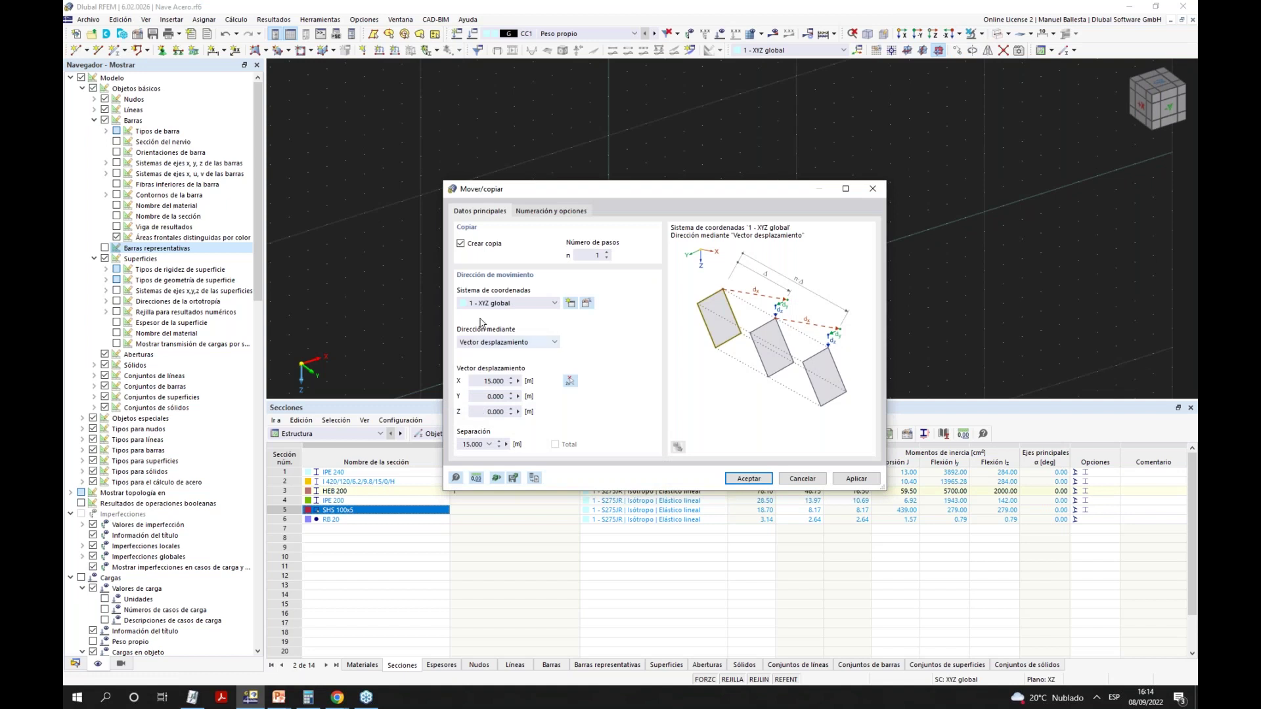
{"action": "left_click_drag", "start_coordinate": [643, 196], "coordinate": [793, 318]}
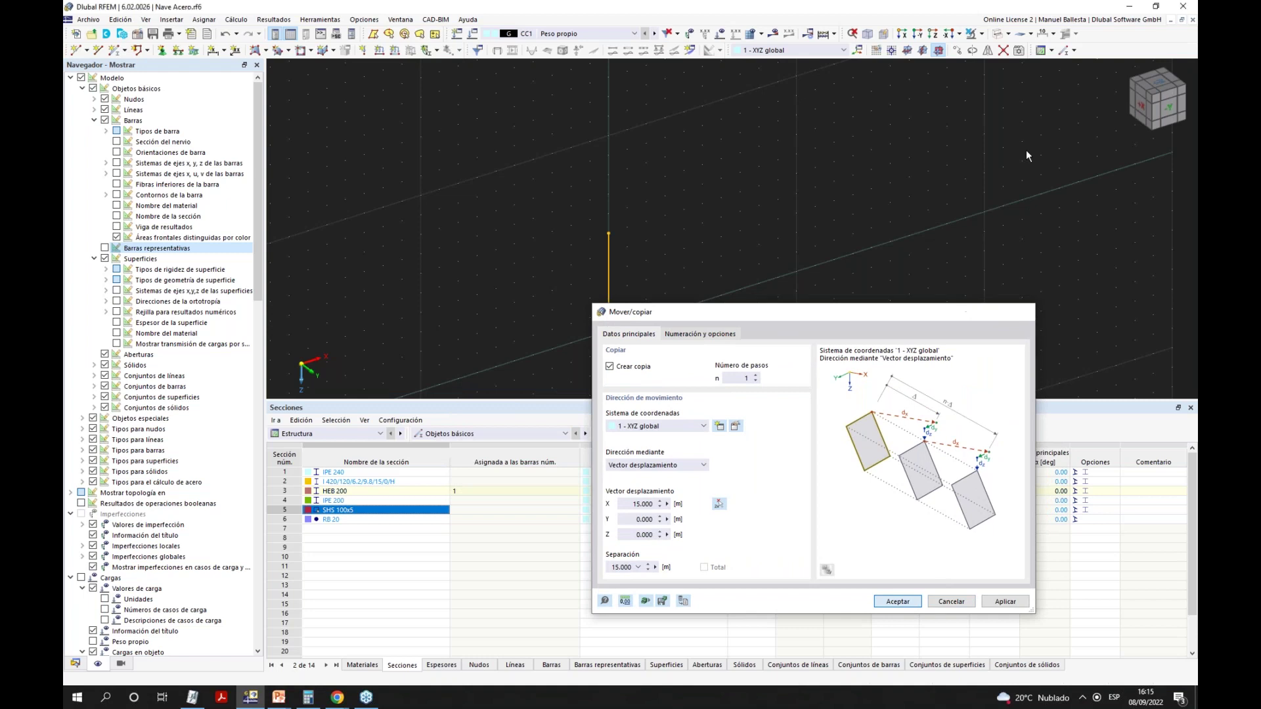
{"action": "key", "text": "Return"}
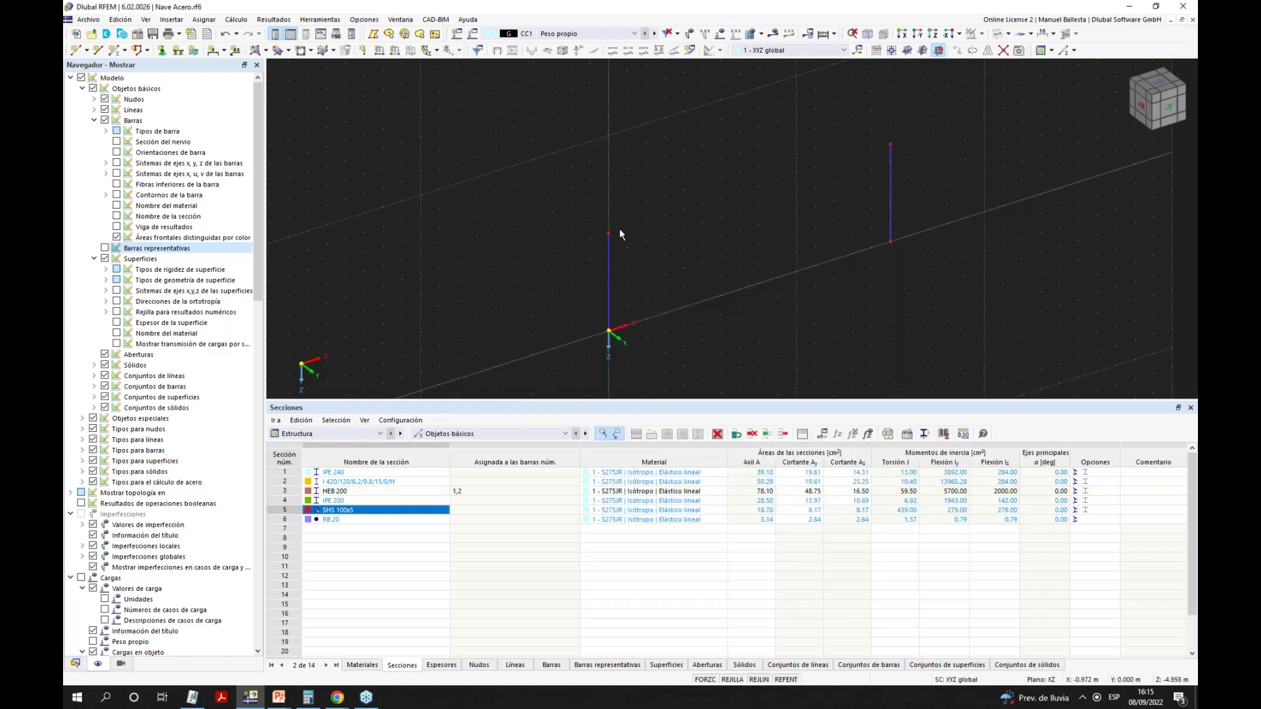
Create a node between the two column-top nodes, at 50% of the distance between them.
{"action": "left_click", "coordinate": [87, 51]}
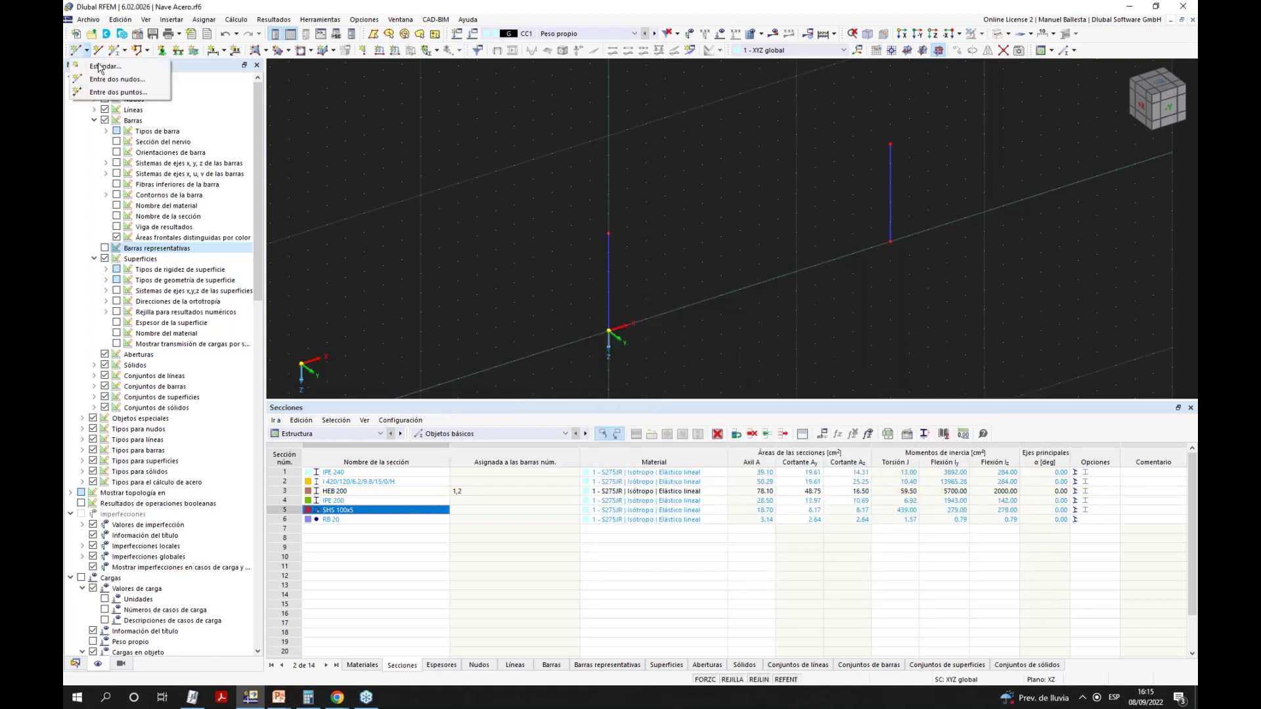
{"action": "left_click", "coordinate": [112, 79]}
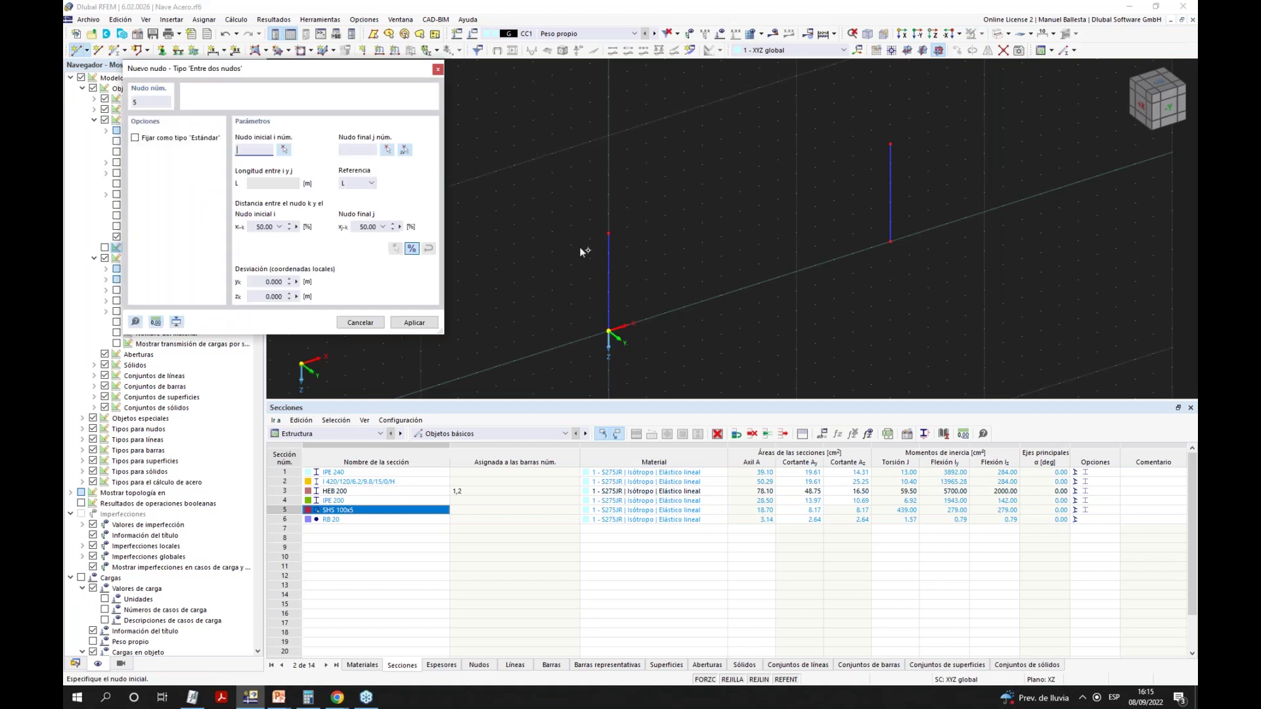
{"action": "left_click", "coordinate": [607, 231]}
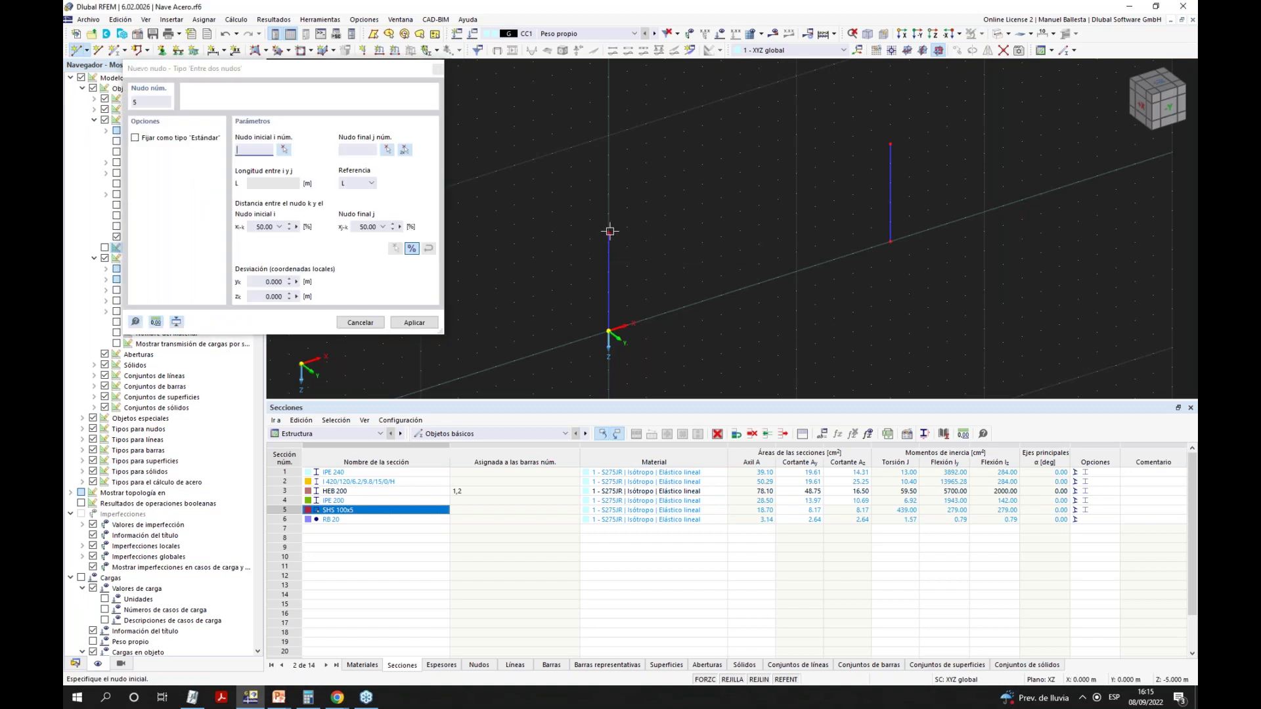
{"action": "left_click", "coordinate": [891, 145]}
{"action": "left_click", "coordinate": [413, 322]}
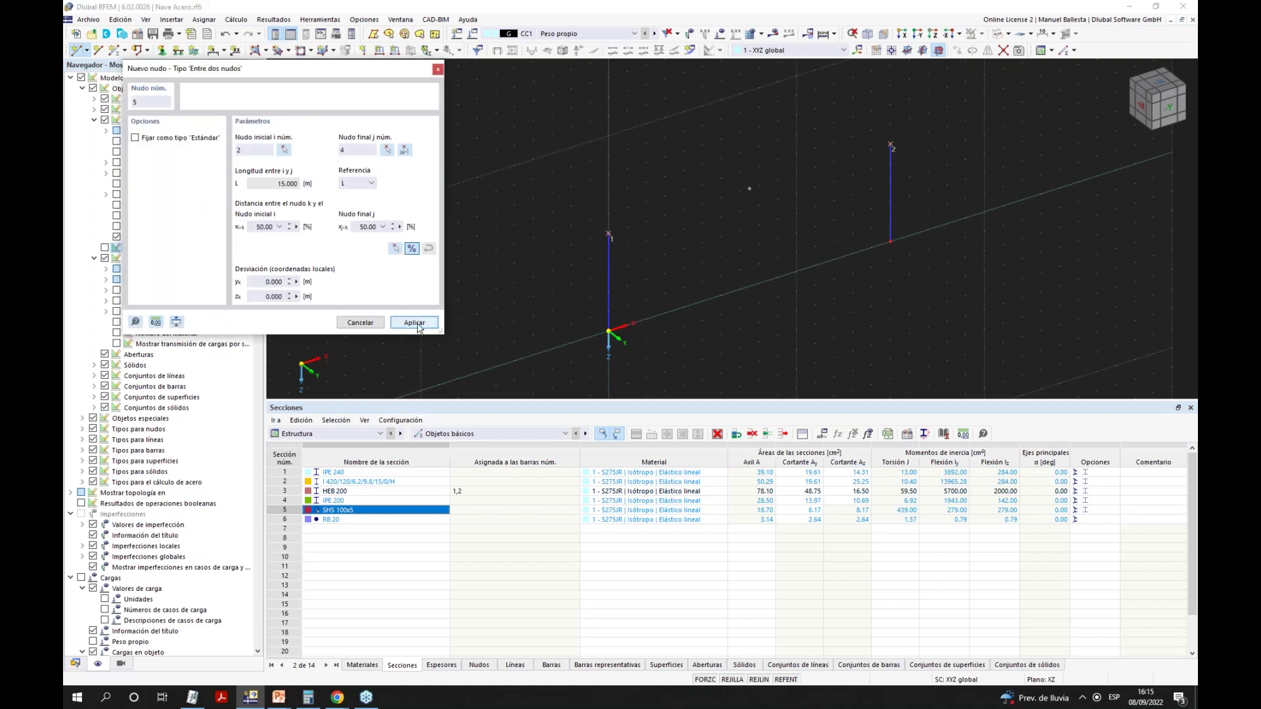
{"action": "left_click", "coordinate": [437, 69]}
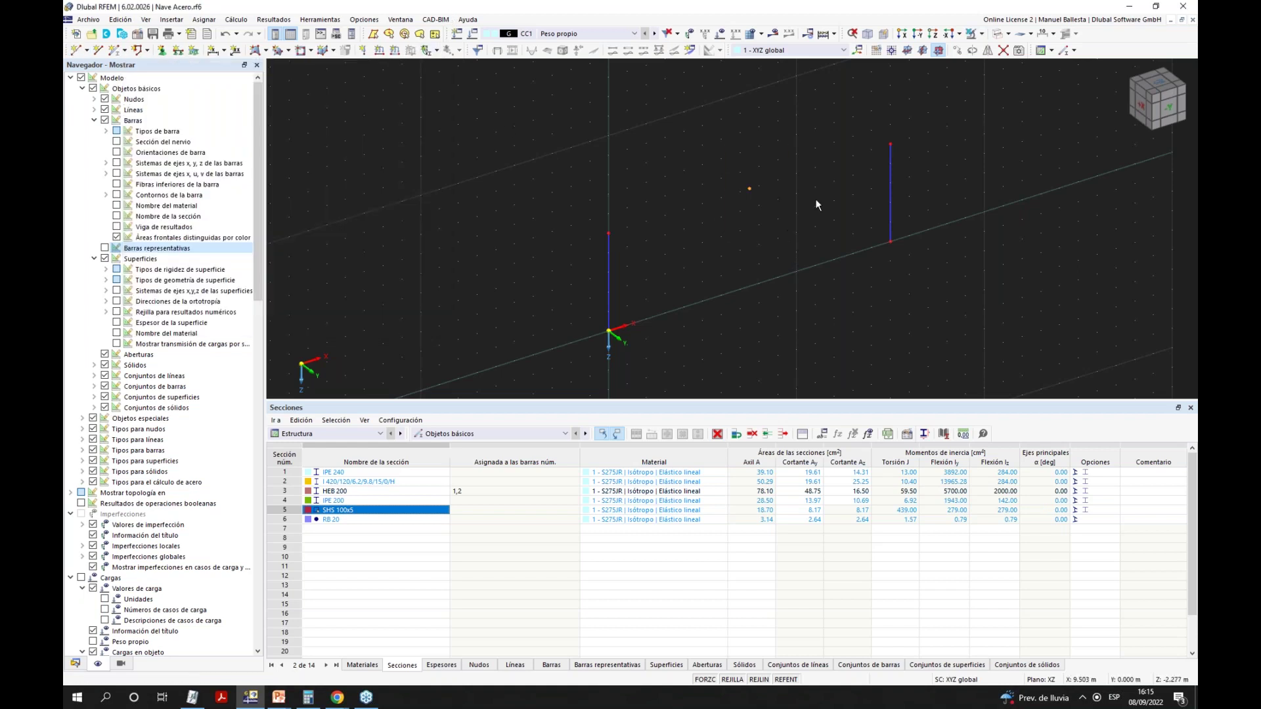
Try to rotate the midpoint node by 14° about an axis parallel to Y through the top of the origin column.
{"action": "key", "text": "ctrl+r"}
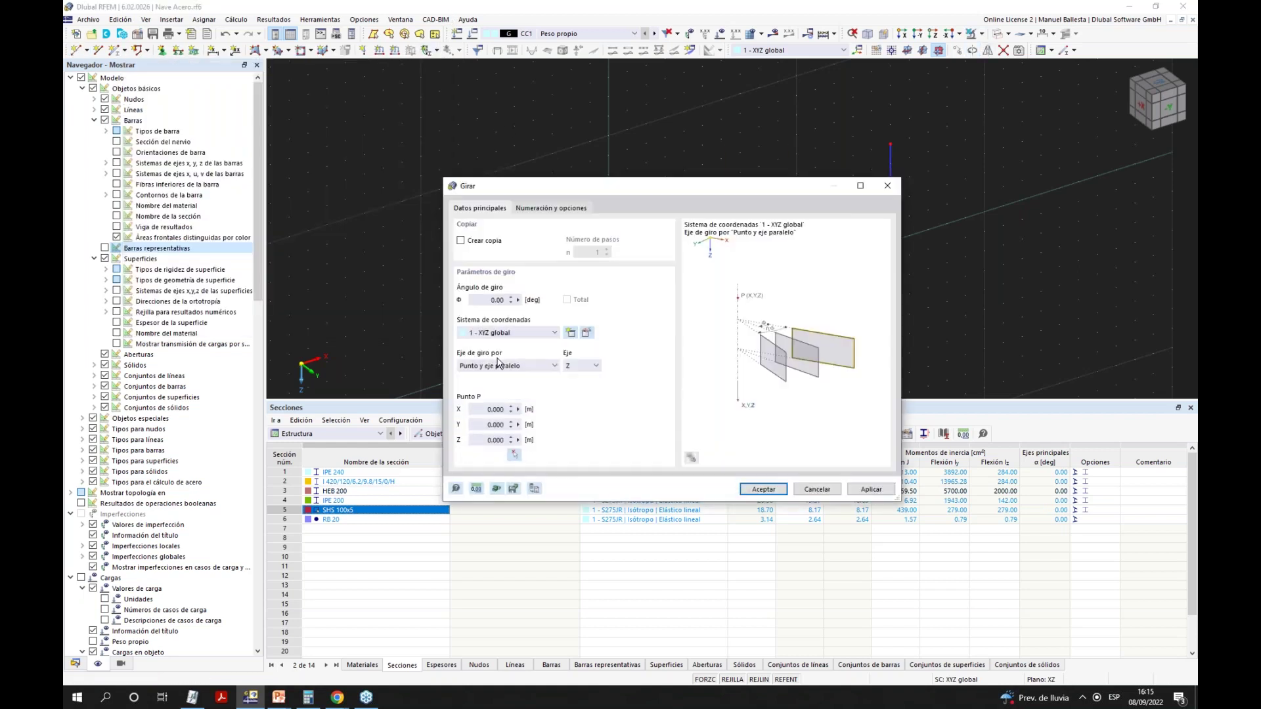
{"action": "left_click", "coordinate": [575, 366]}
{"action": "left_click", "coordinate": [570, 386]}
{"action": "left_click", "coordinate": [489, 300]}
{"action": "double_click", "coordinate": [489, 300]}
{"action": "type", "text": "14"}
{"action": "left_click", "coordinate": [515, 454]}
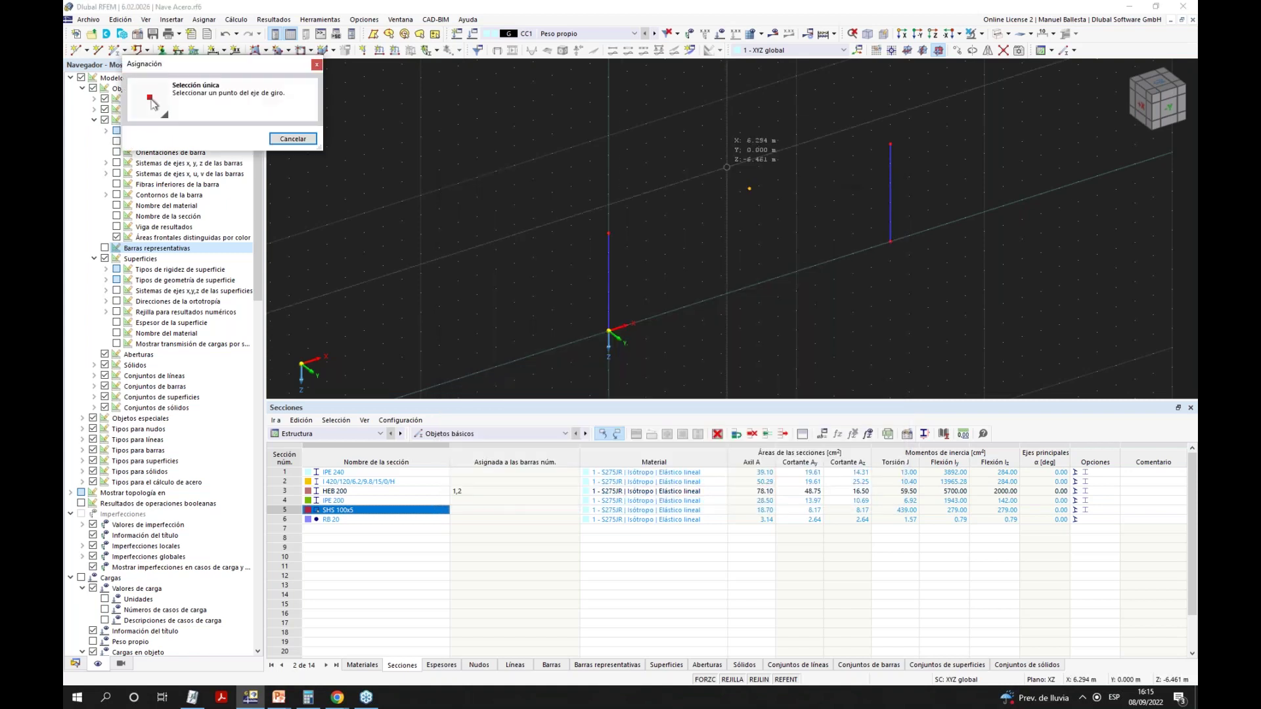
{"action": "left_click", "coordinate": [608, 231]}
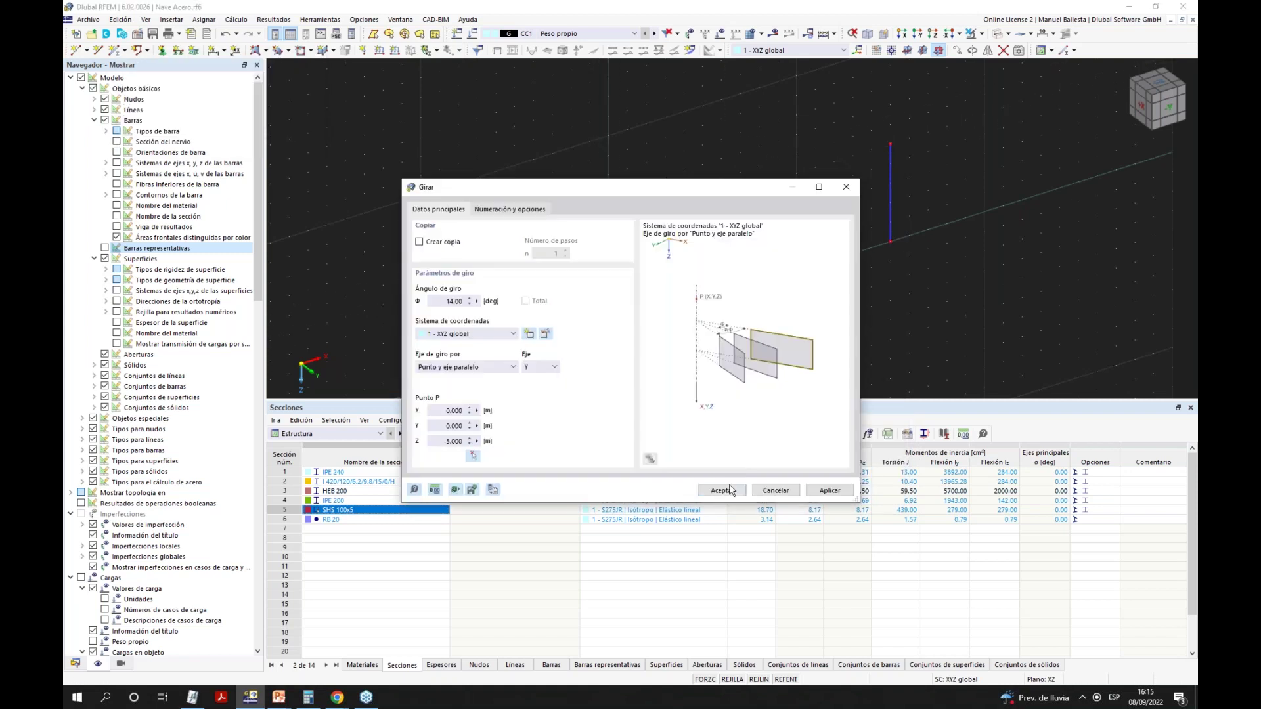
{"action": "left_click_drag", "start_coordinate": [706, 187], "coordinate": [455, 96]}
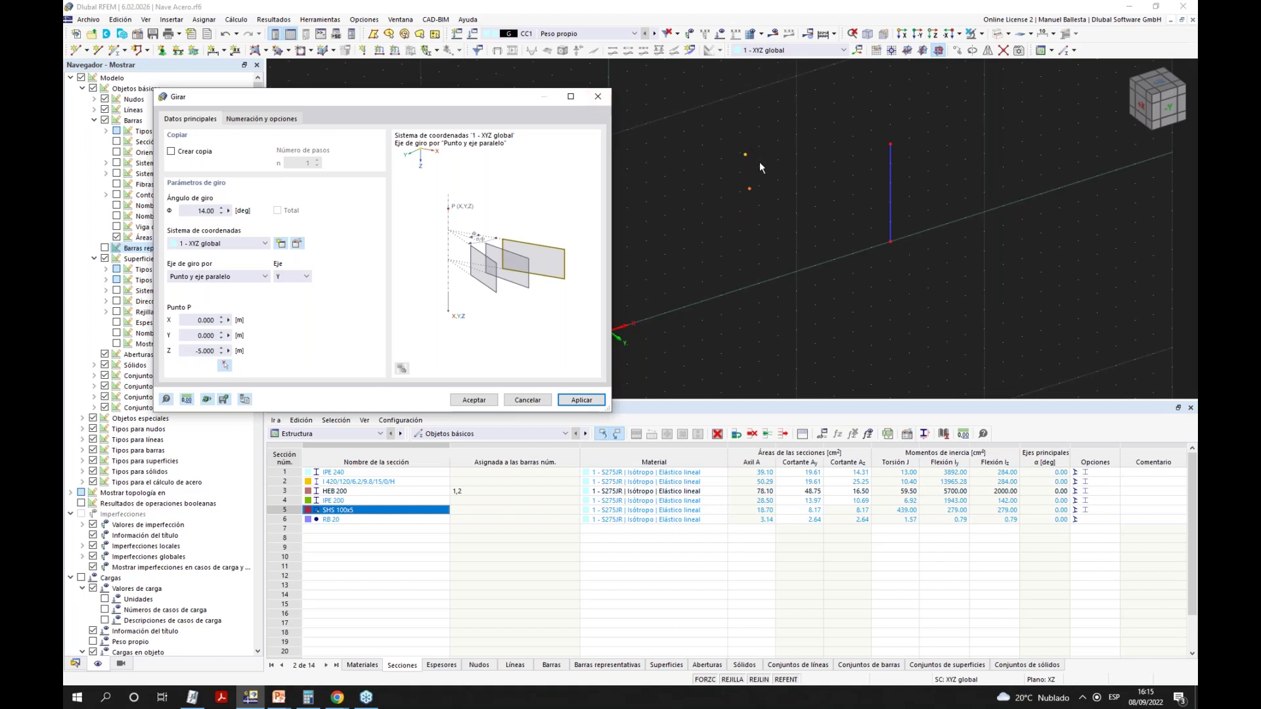
{"action": "left_click_drag", "start_coordinate": [465, 105], "coordinate": [346, 119]}
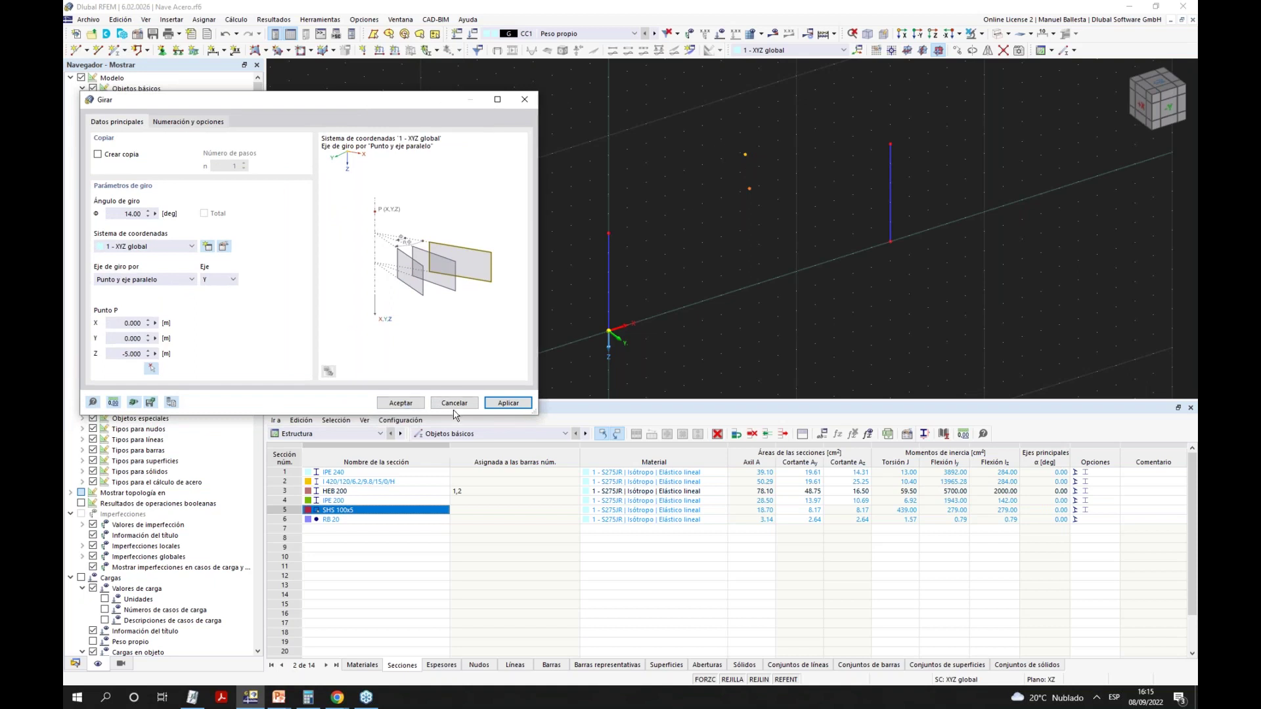
{"action": "key", "text": "Escape"}
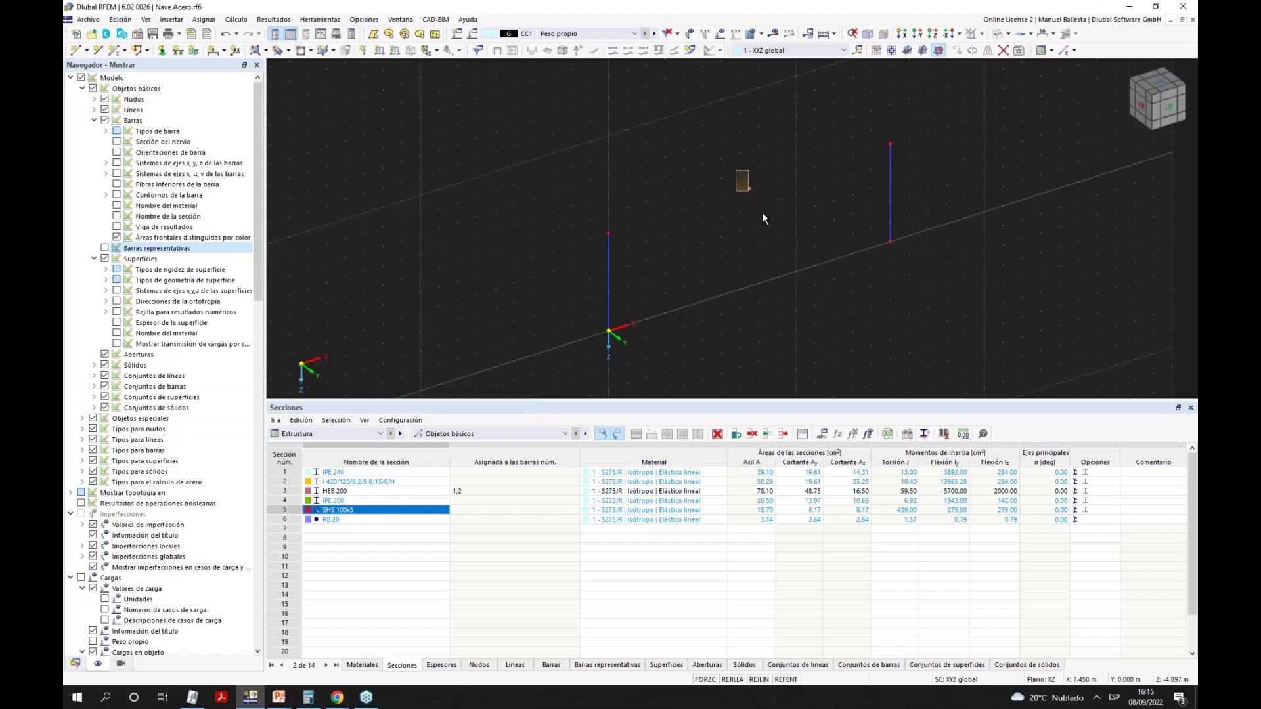
Examine the midpoint node's between-nodes parameters and its coordinates without changing the definition.
{"action": "right_click", "coordinate": [749, 190]}
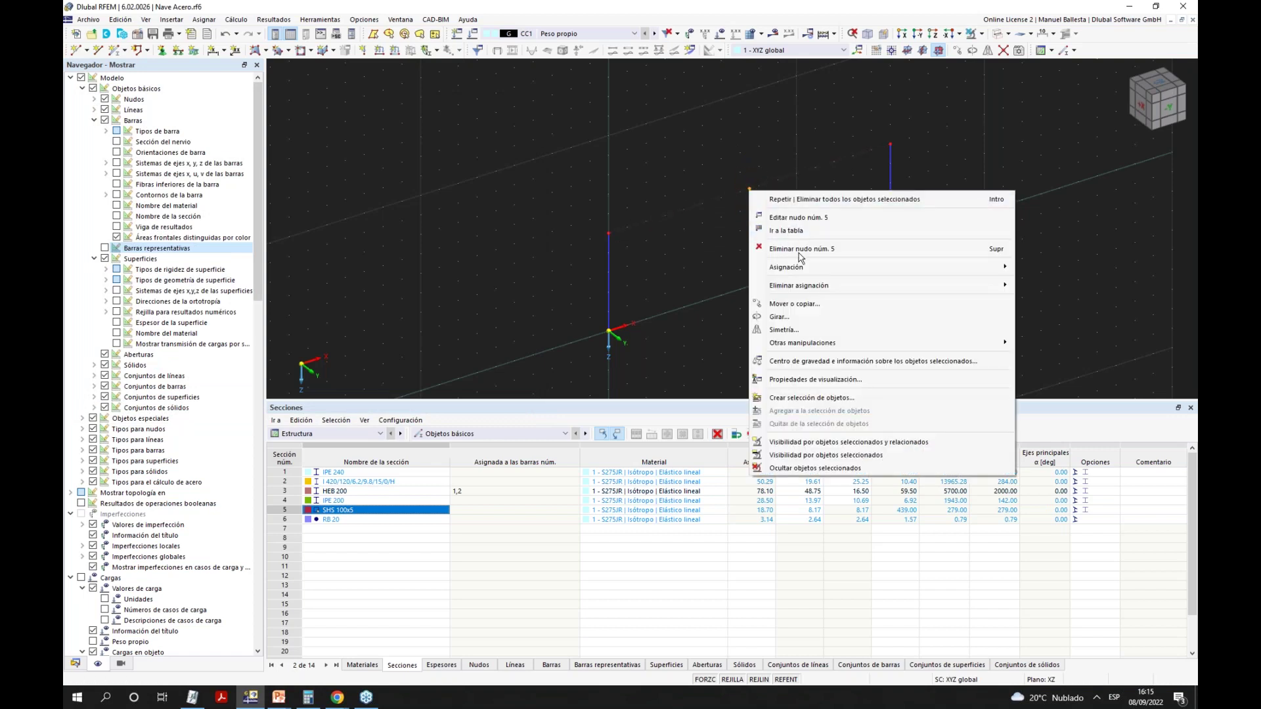
{"action": "left_click", "coordinate": [804, 221]}
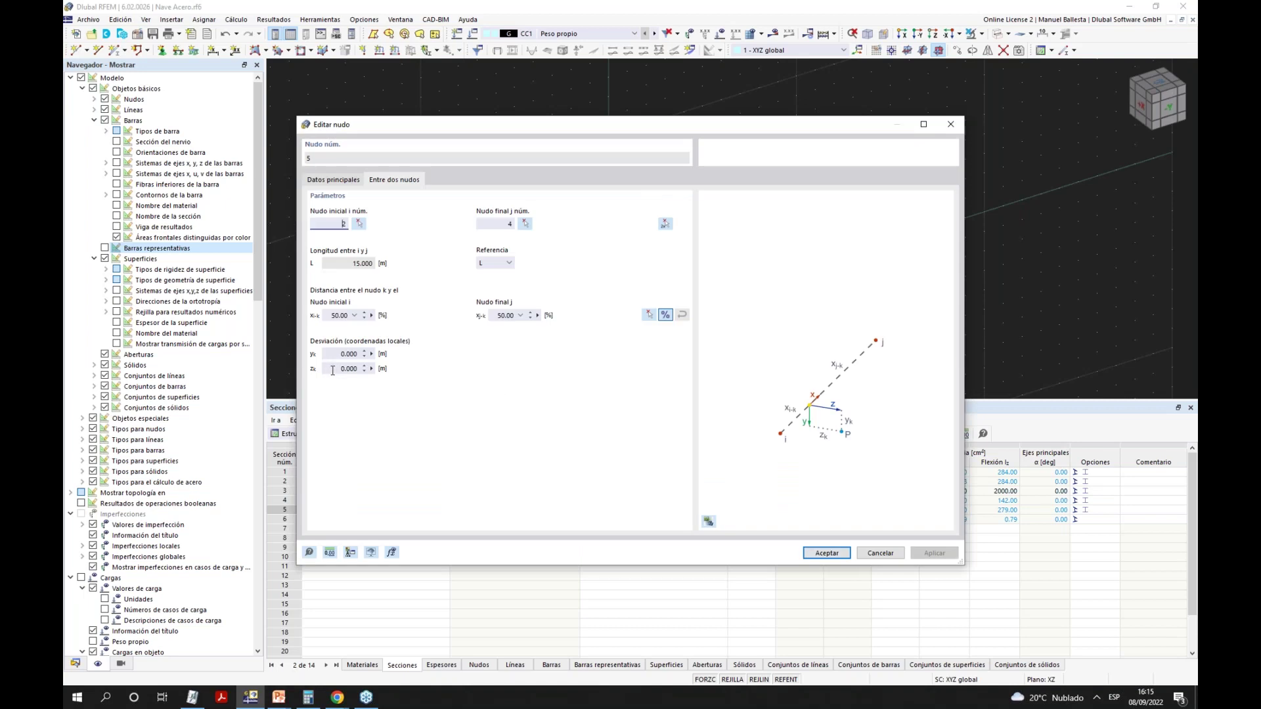
{"action": "left_click", "coordinate": [332, 179]}
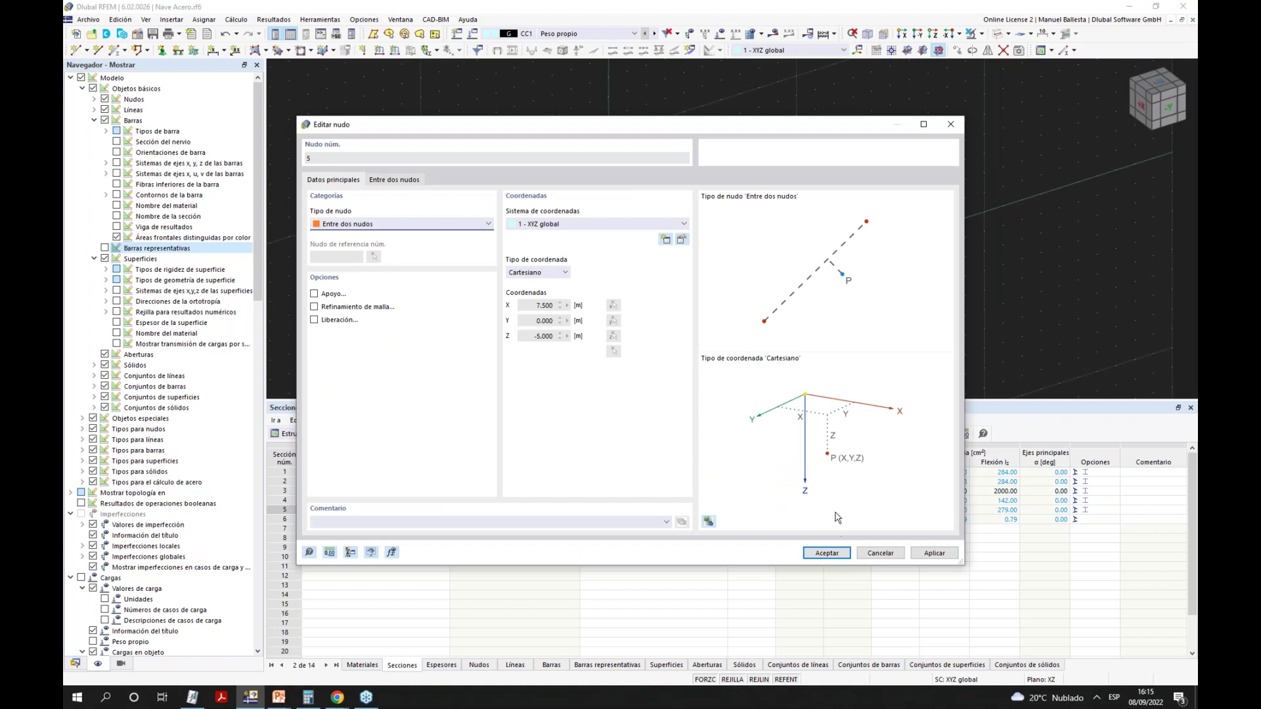
{"action": "left_click", "coordinate": [532, 340]}
{"action": "left_click", "coordinate": [881, 555]}
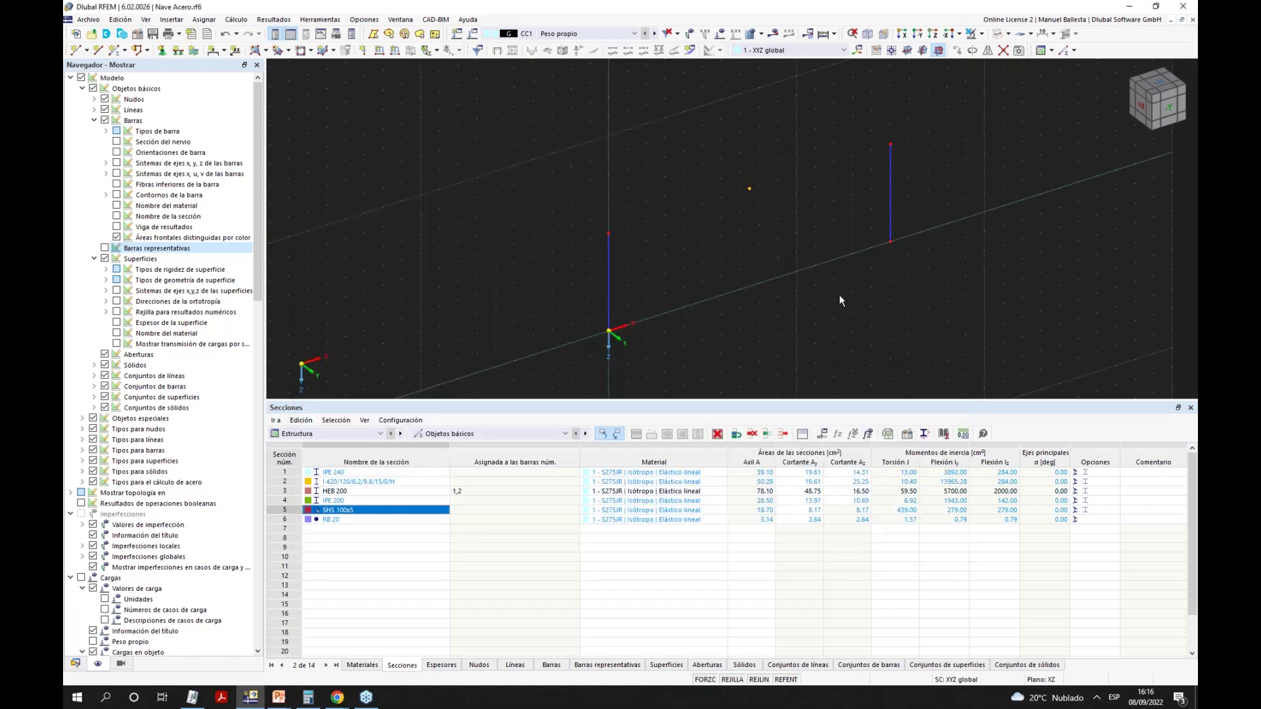
Delete the node midway between the two column tops.
{"action": "right_click", "coordinate": [751, 191]}
{"action": "left_click", "coordinate": [749, 190]}
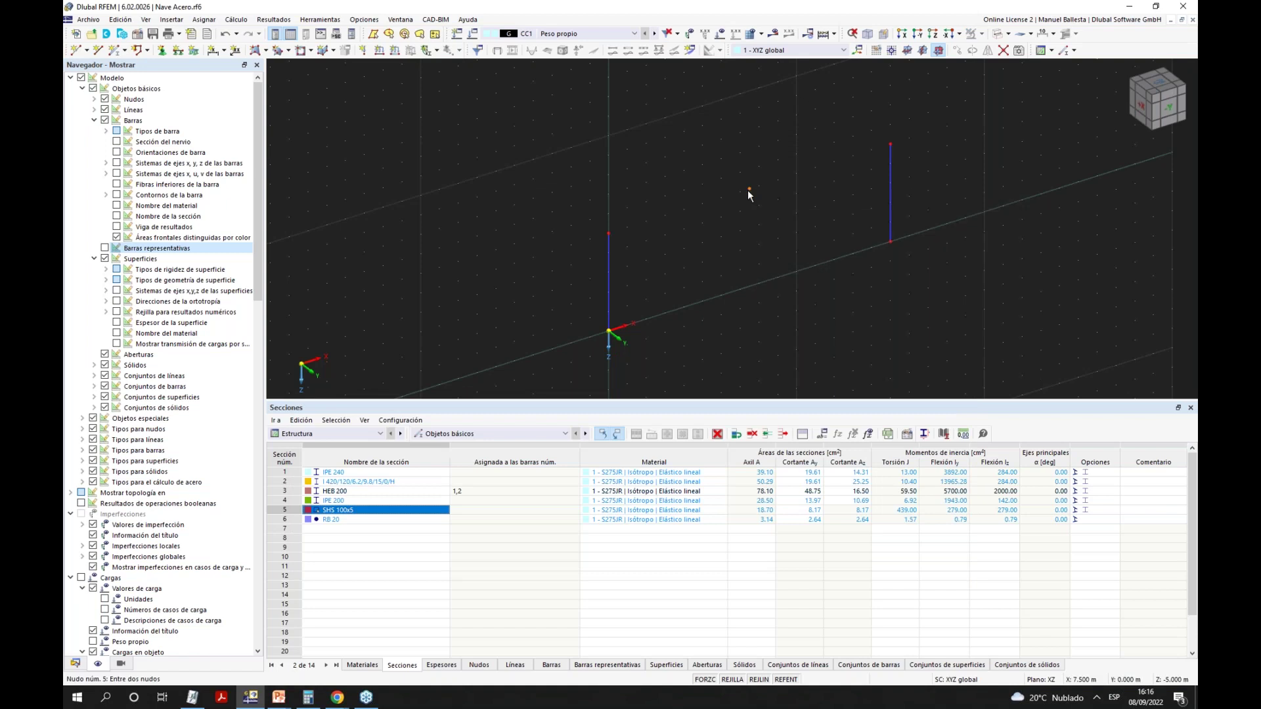
{"action": "right_click", "coordinate": [749, 189]}
{"action": "key", "text": "Escape"}
{"action": "key", "text": "Delete"}
{"action": "left_click", "coordinate": [88, 51]}
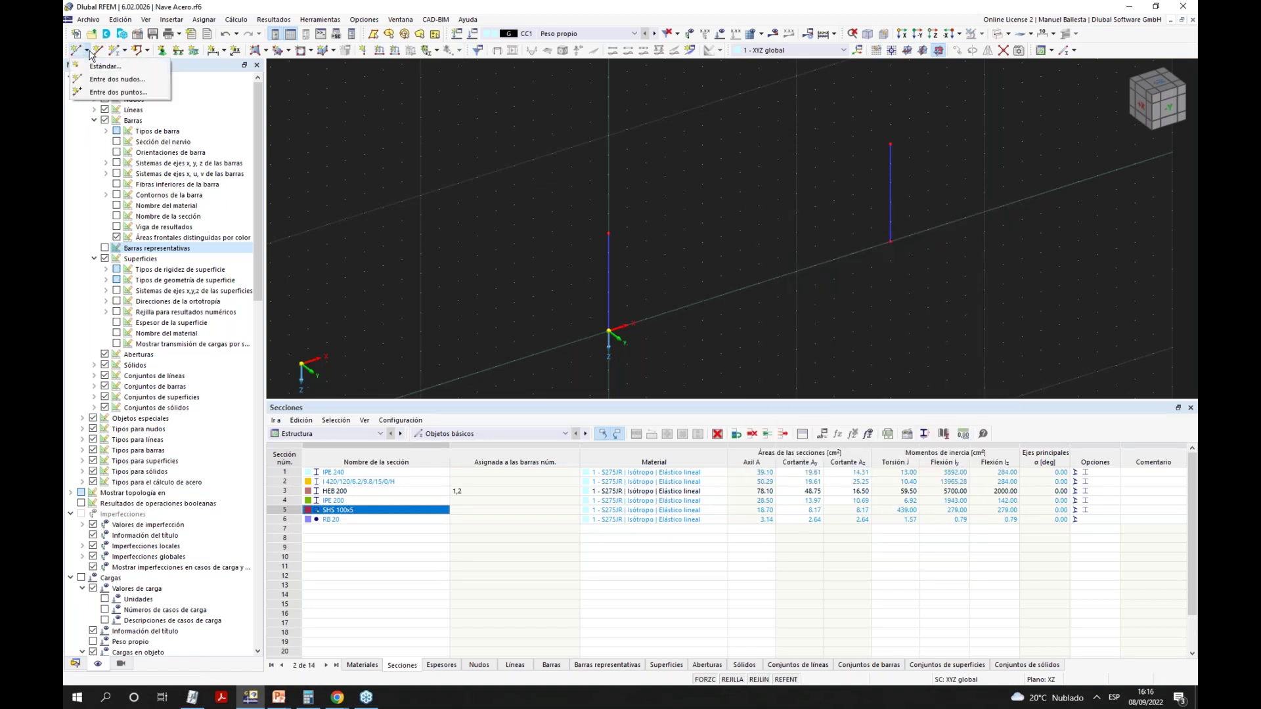
{"action": "left_click", "coordinate": [106, 93]}
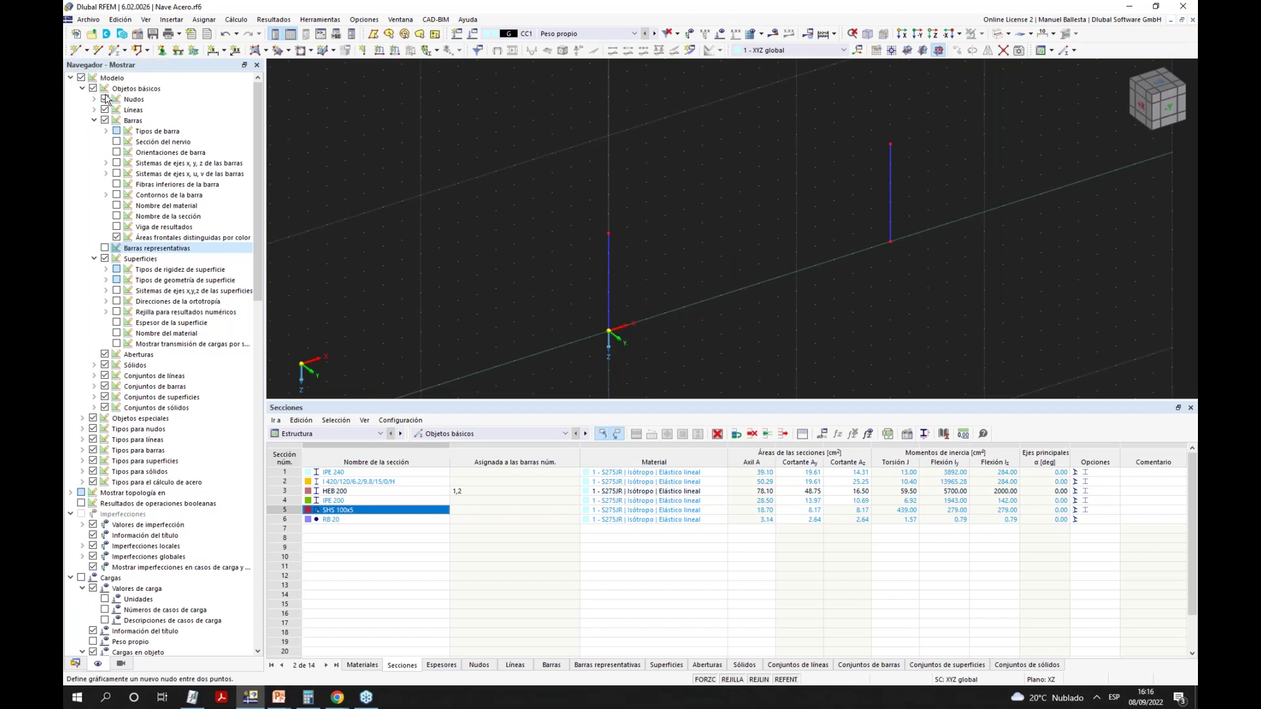
{"action": "left_click", "coordinate": [608, 233]}
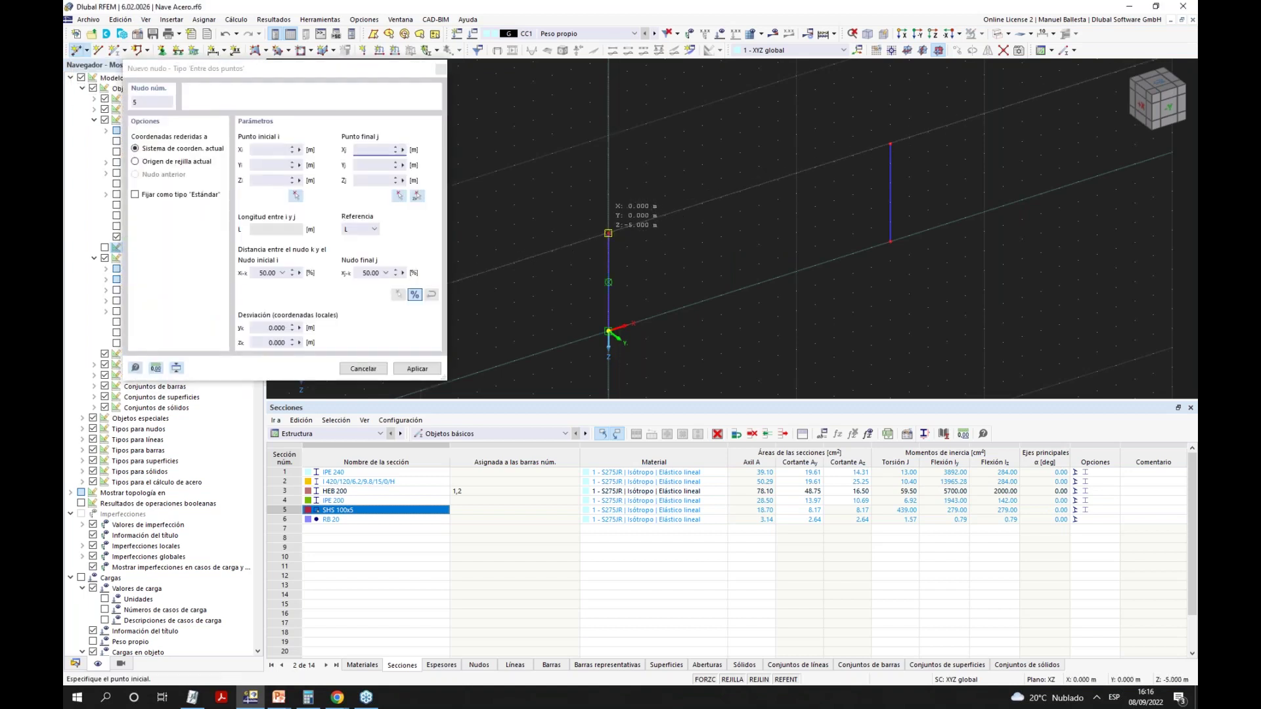
{"action": "left_click", "coordinate": [890, 143]}
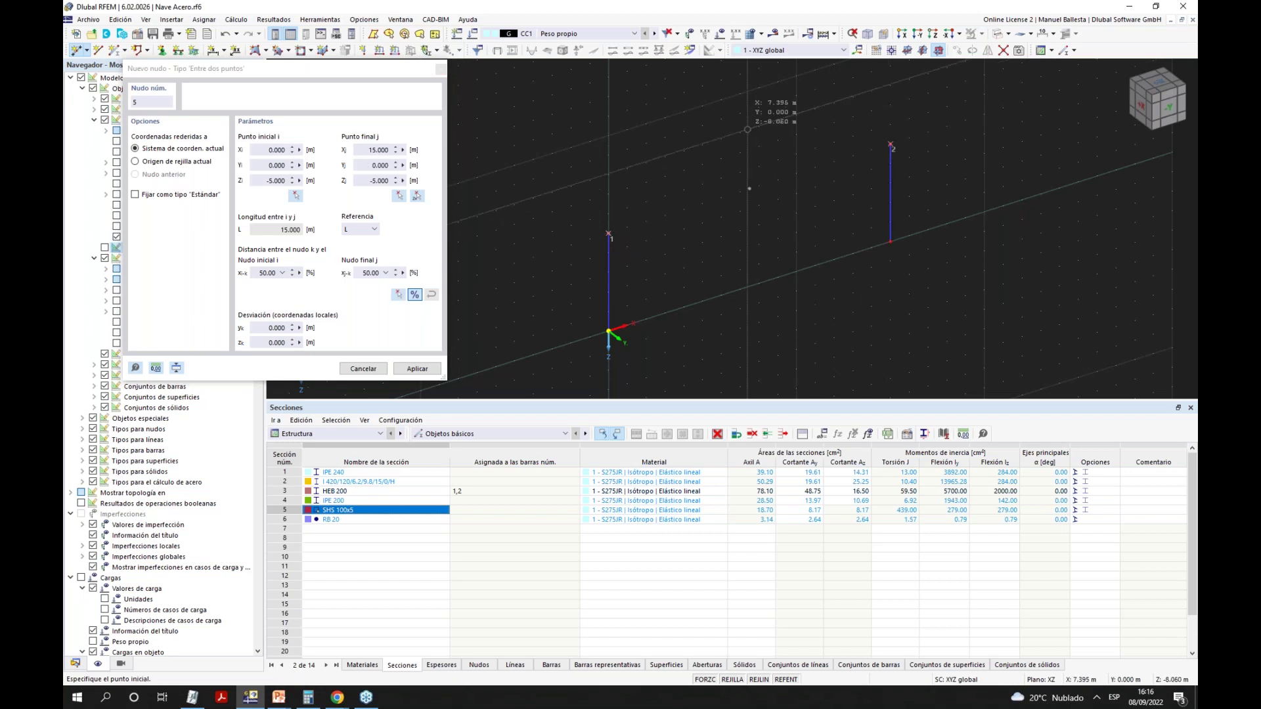
{"action": "key", "text": "Escape"}
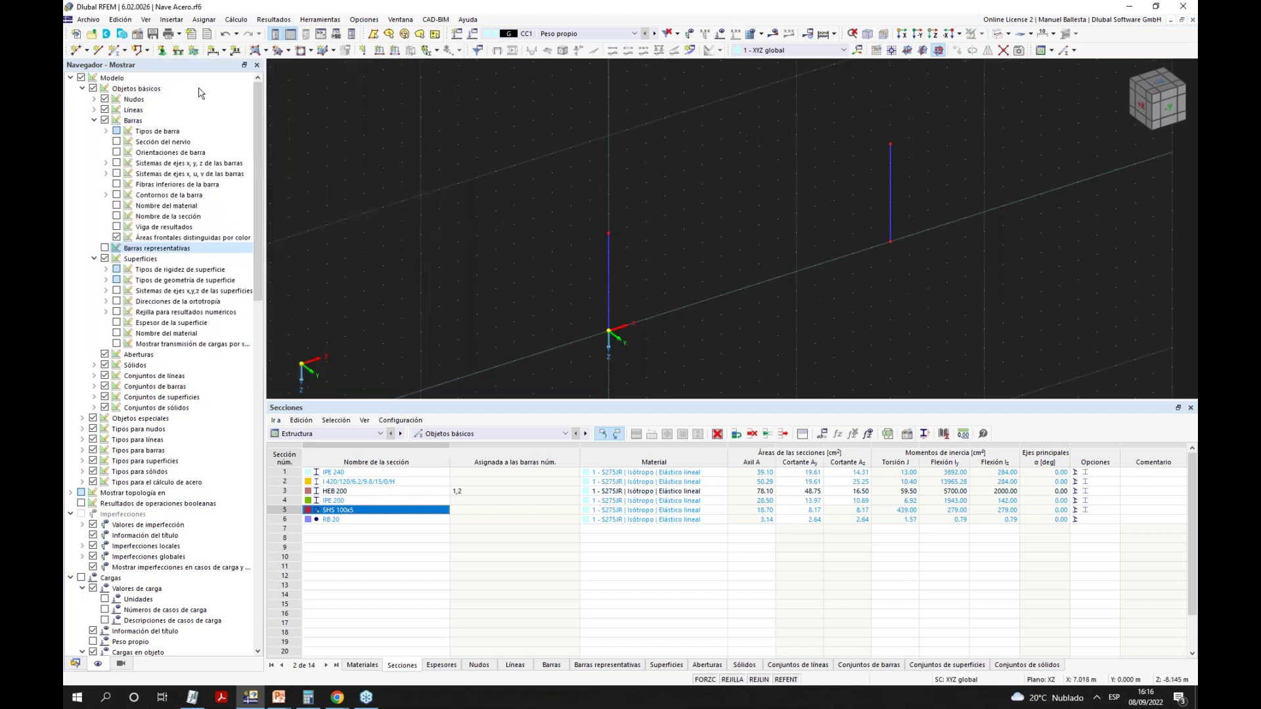
Create a node of type 'Entre dos puntos' at 50% of the distance between the tops of the two columns.
{"action": "left_click", "coordinate": [76, 50]}
{"action": "left_click", "coordinate": [608, 233]}
{"action": "left_click", "coordinate": [891, 144]}
{"action": "left_click", "coordinate": [415, 368]}
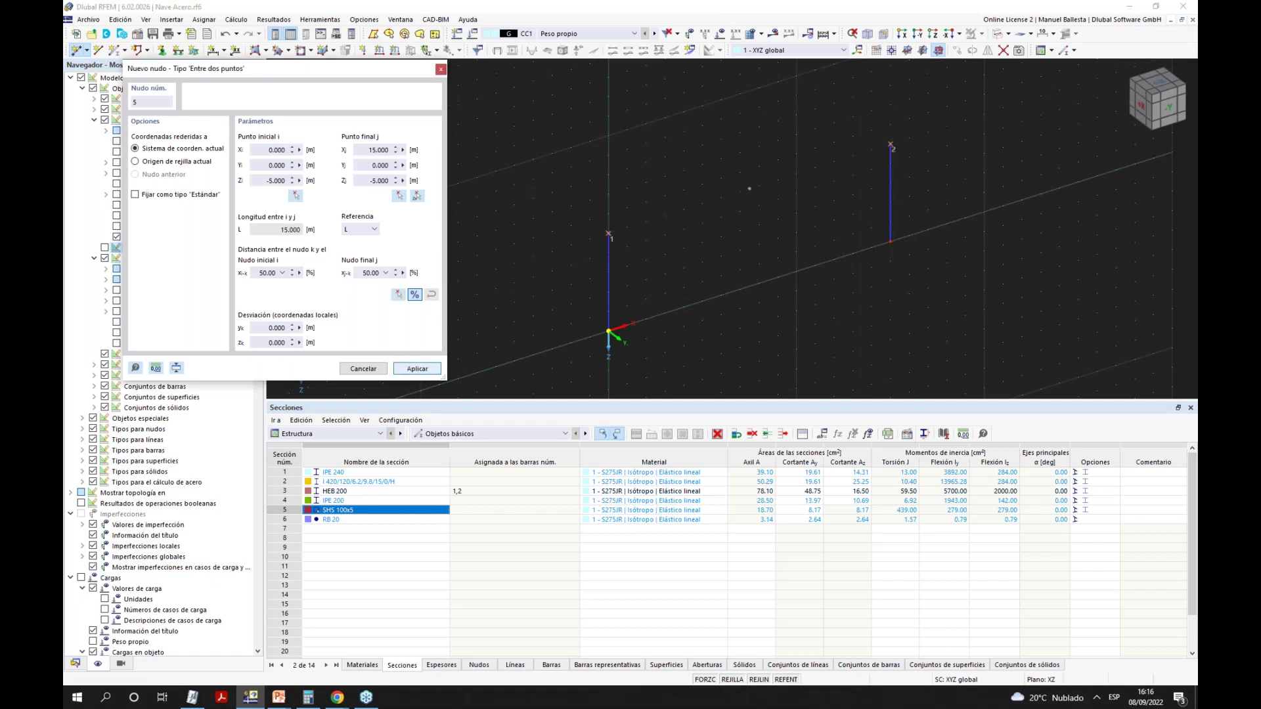
Move the midpoint node without copying it, using a displacement vector of 0 m in X and -2 m in Z.
{"action": "left_click", "coordinate": [749, 188]}
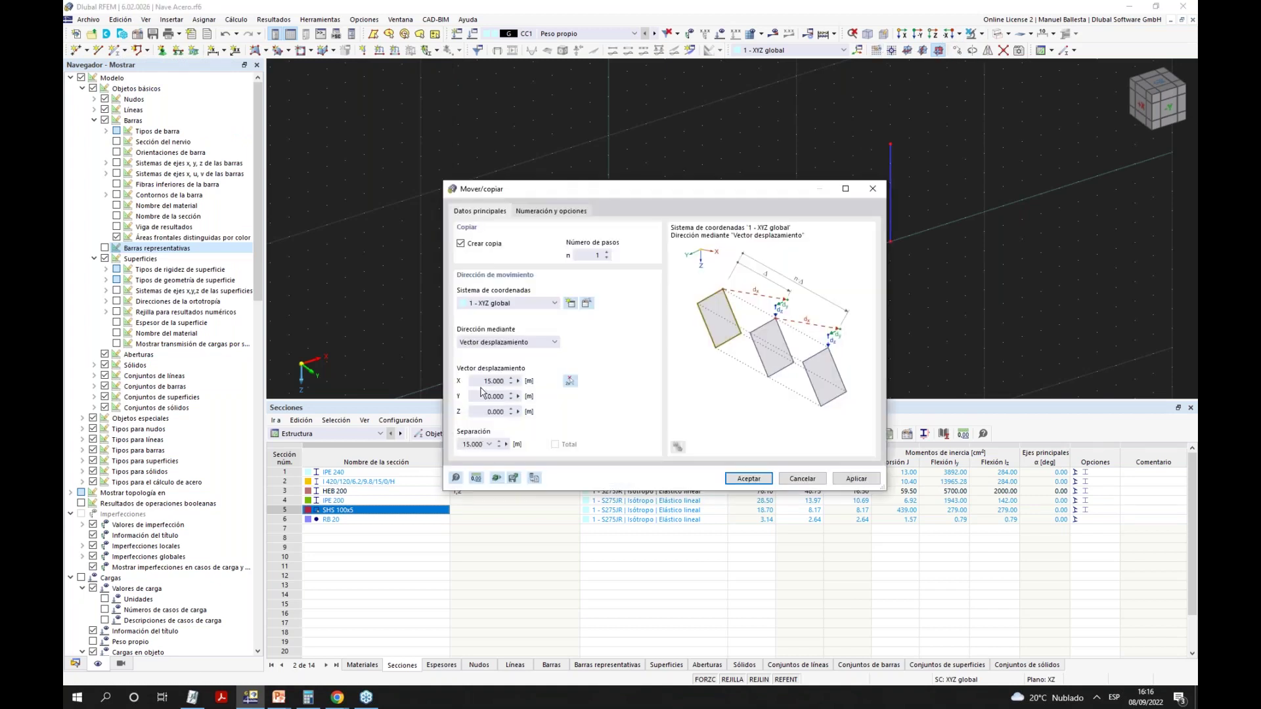
{"action": "left_click_drag", "start_coordinate": [489, 414], "coordinate": [525, 416]}
{"action": "left_click", "coordinate": [484, 381]}
{"action": "double_click", "coordinate": [478, 380]}
{"action": "type", "text": "0"}
{"action": "left_click", "coordinate": [609, 256]}
{"action": "left_click", "coordinate": [460, 243]}
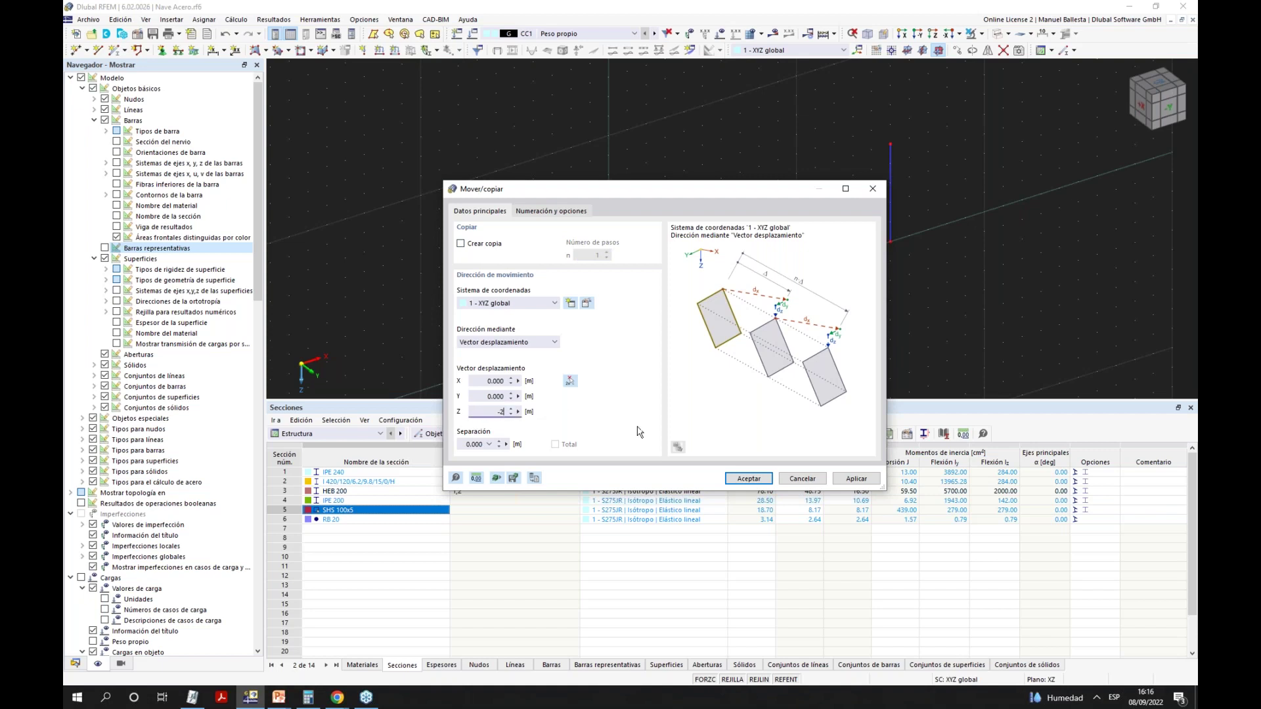
{"action": "type", "text": "-2"}
{"action": "key", "text": "Tab"}
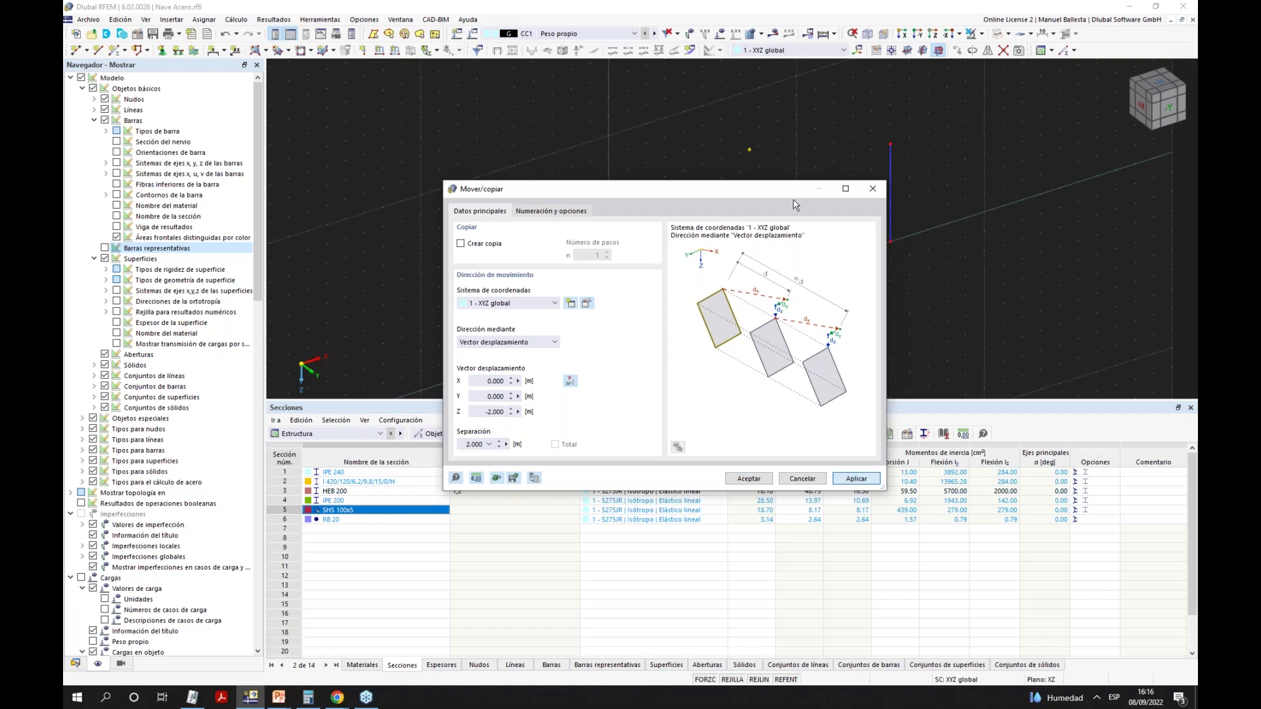
{"action": "left_click", "coordinate": [748, 478]}
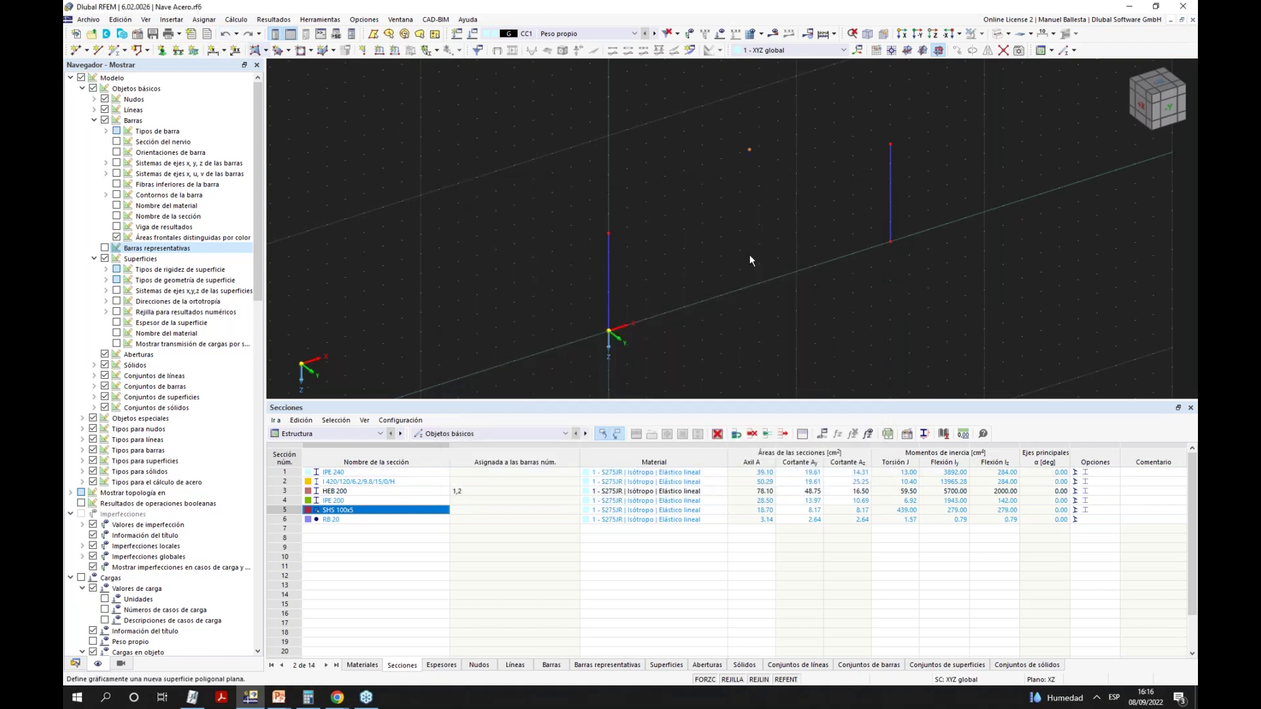
Start a new member of type Viga with the section distribution 'De canto variable en el inicio de la barra'.
{"action": "middle_click_drag", "start_coordinate": [748, 258], "coordinate": [593, 204], "text": "ctrl"}
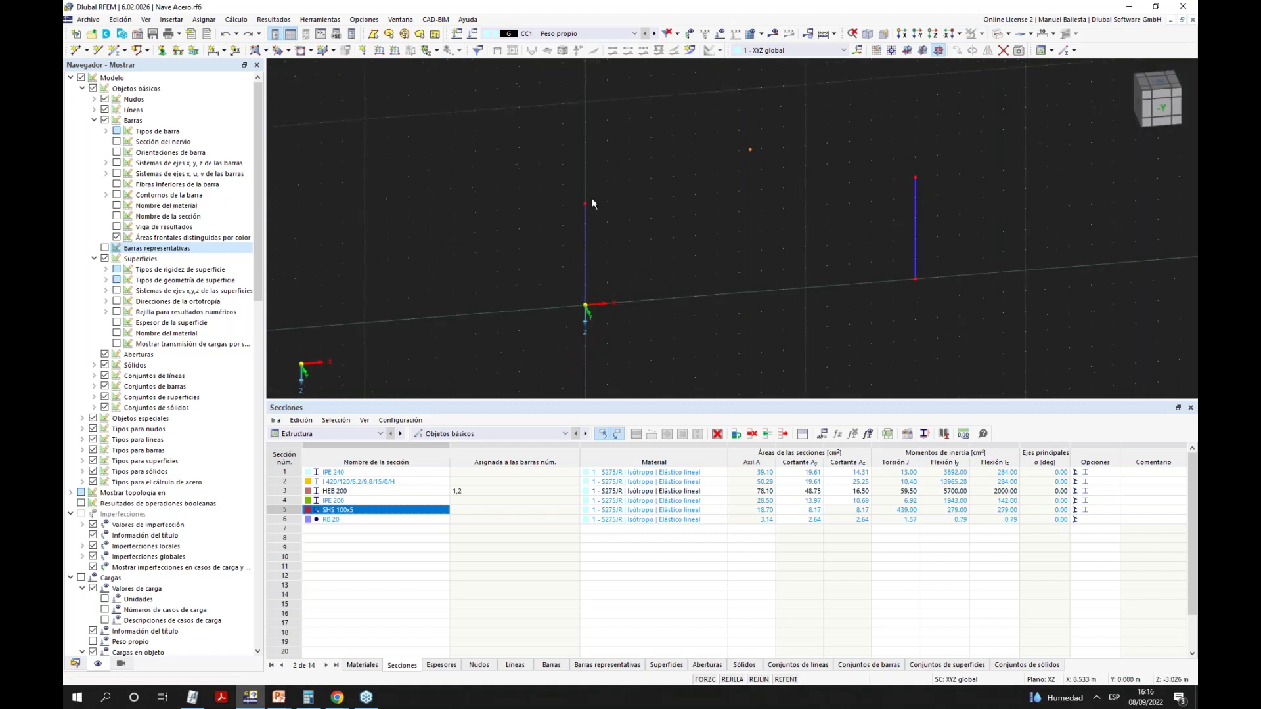
{"action": "left_click", "coordinate": [115, 50]}
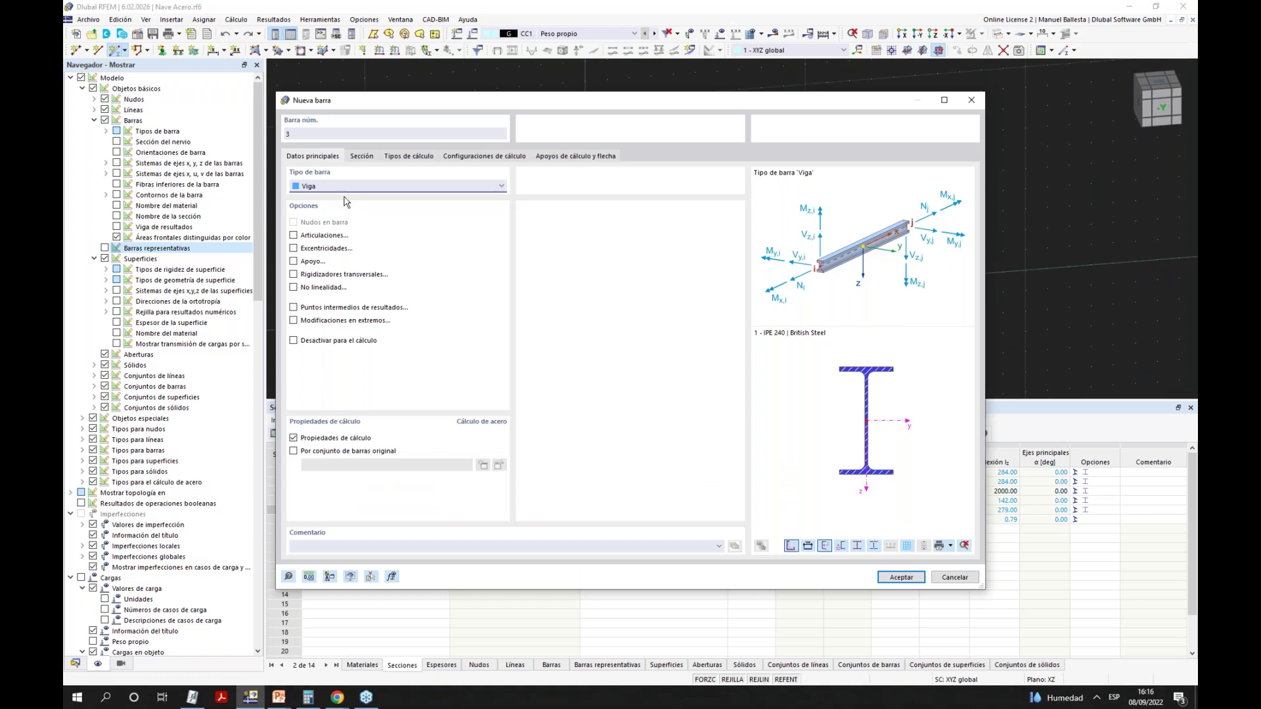
{"action": "left_click", "coordinate": [324, 188]}
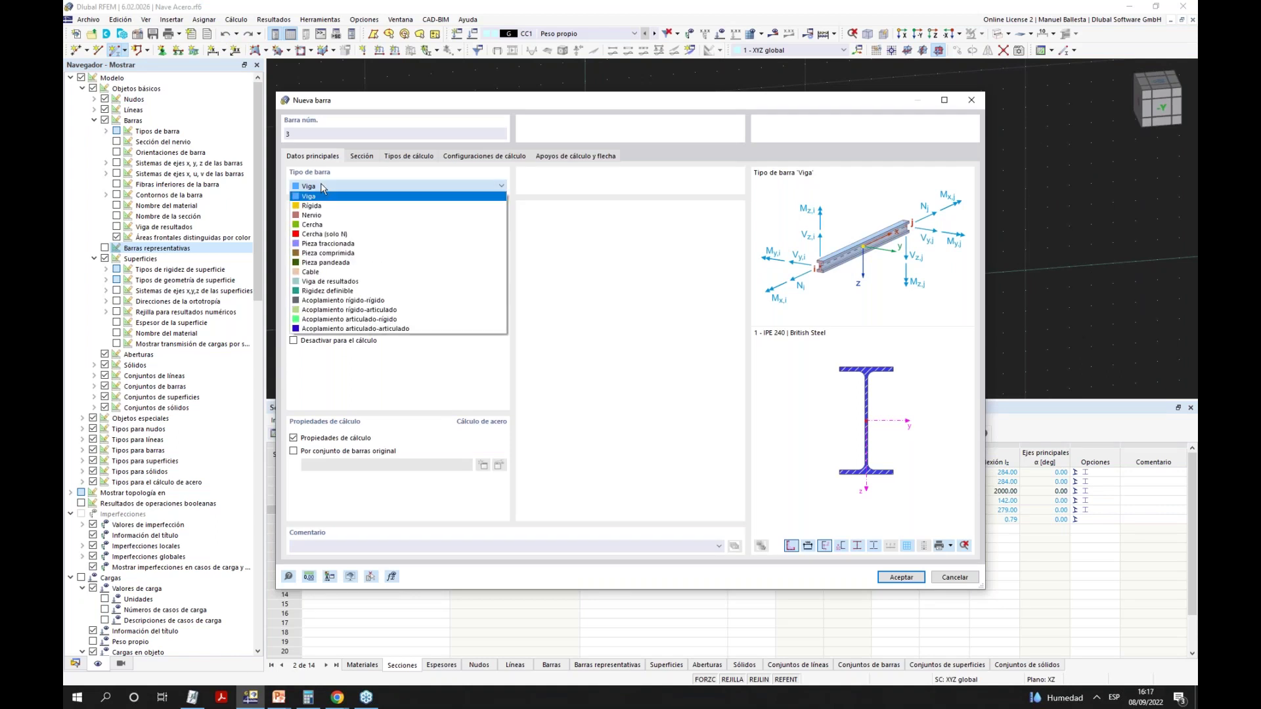
{"action": "left_click", "coordinate": [322, 188]}
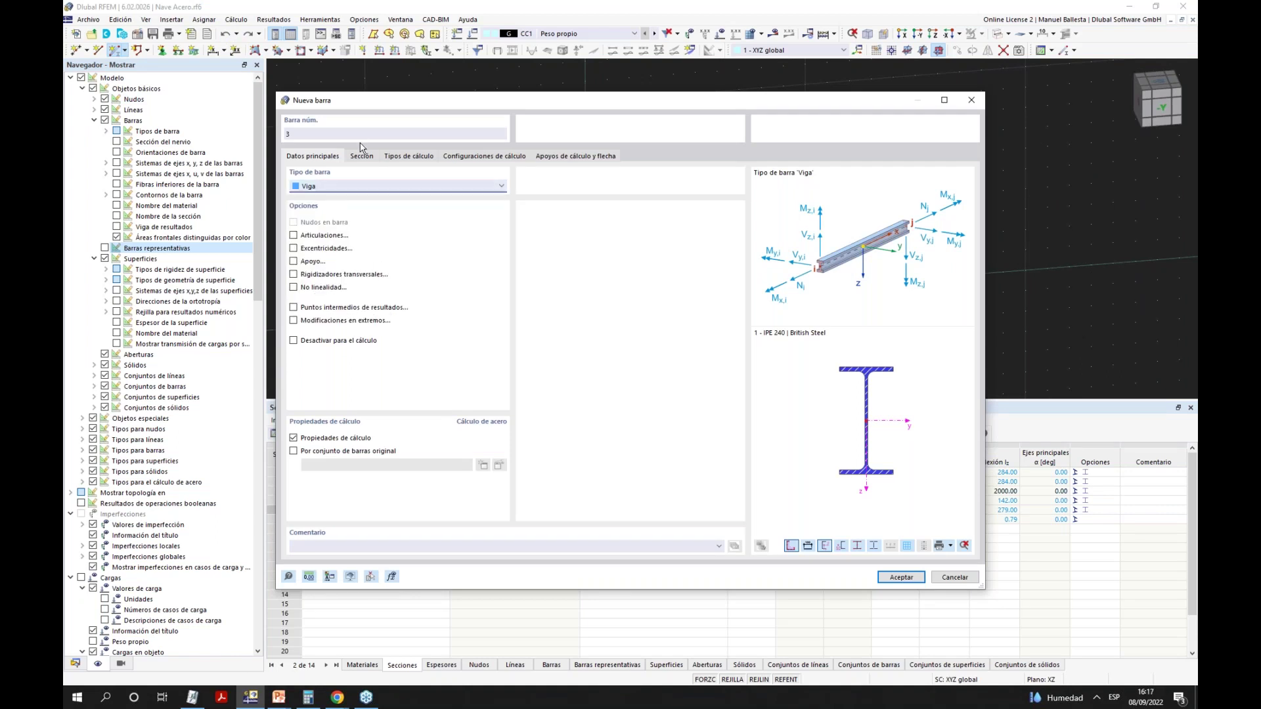
{"action": "left_click", "coordinate": [361, 158]}
{"action": "left_click", "coordinate": [323, 205]}
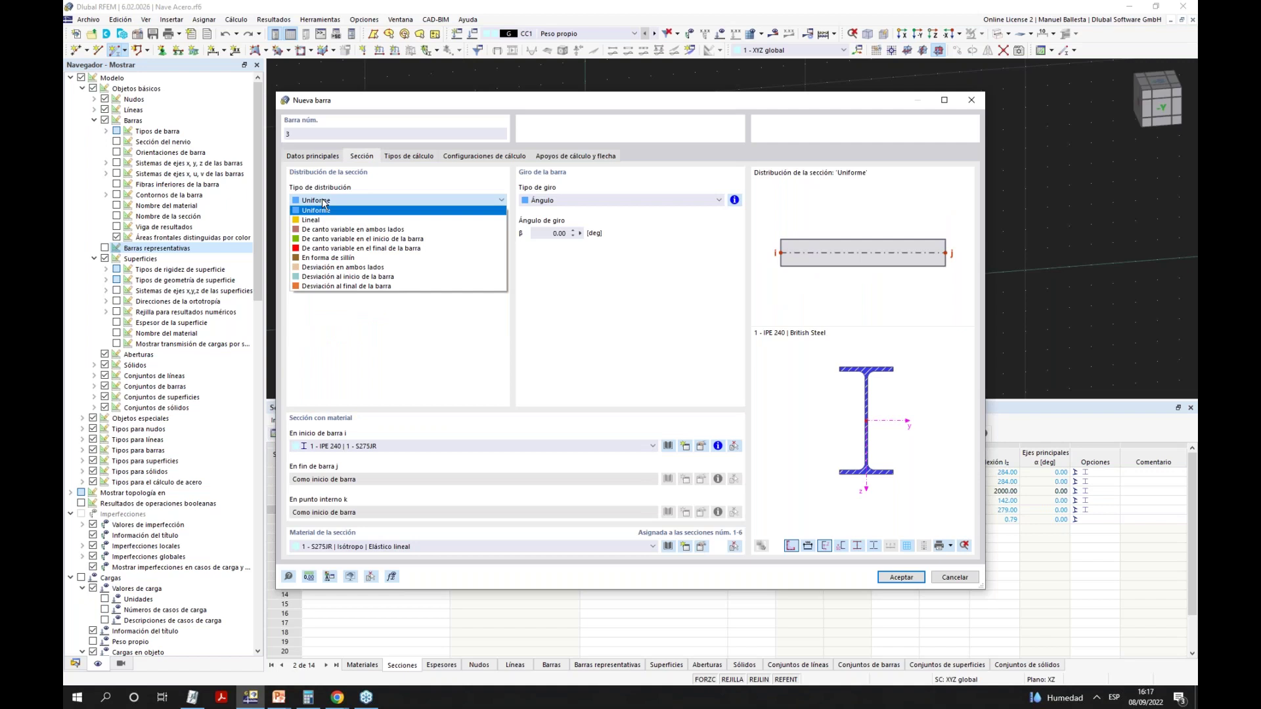
{"action": "left_click", "coordinate": [326, 239]}
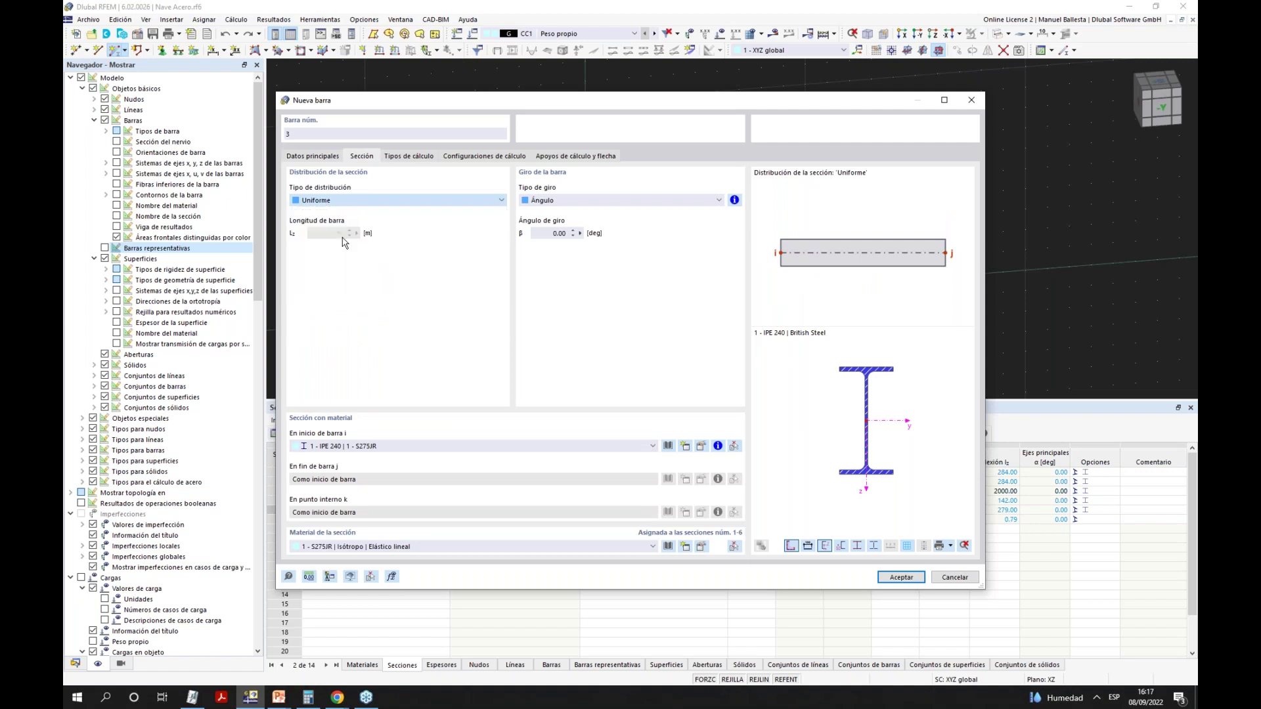
Assign section I 420/120/6.2/9.8/15/0/H at the member start and IPE 240 at its end, with 'Superior' alignment, and accept the definition.
{"action": "left_click", "coordinate": [348, 449]}
{"action": "left_click", "coordinate": [332, 459]}
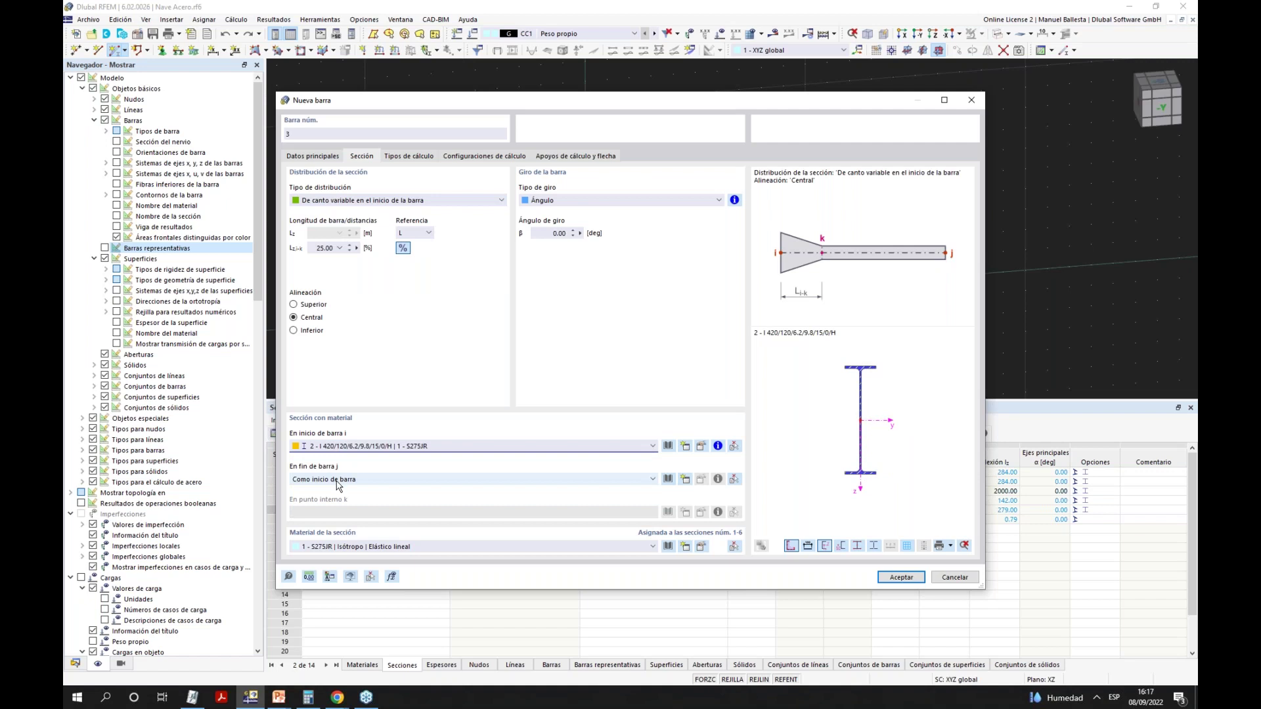
{"action": "left_click", "coordinate": [339, 486]}
{"action": "left_click", "coordinate": [342, 501]}
{"action": "left_click", "coordinate": [294, 305]}
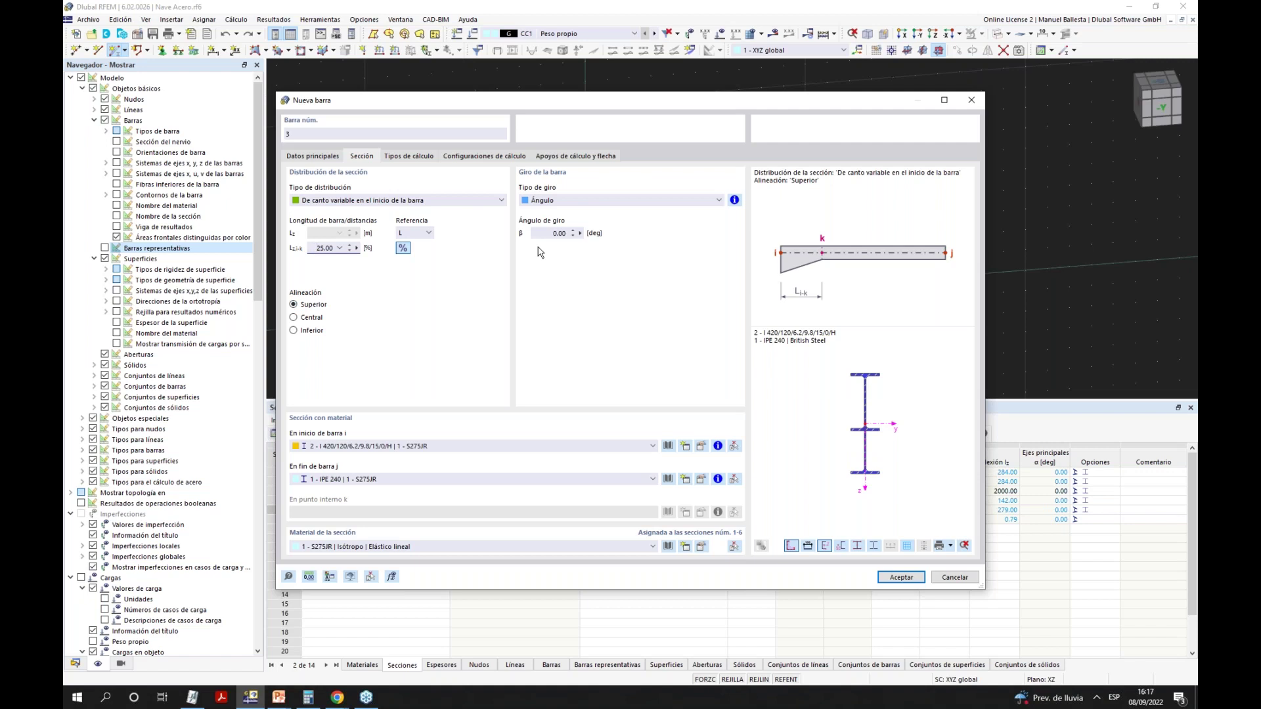
{"action": "left_click", "coordinate": [901, 577]}
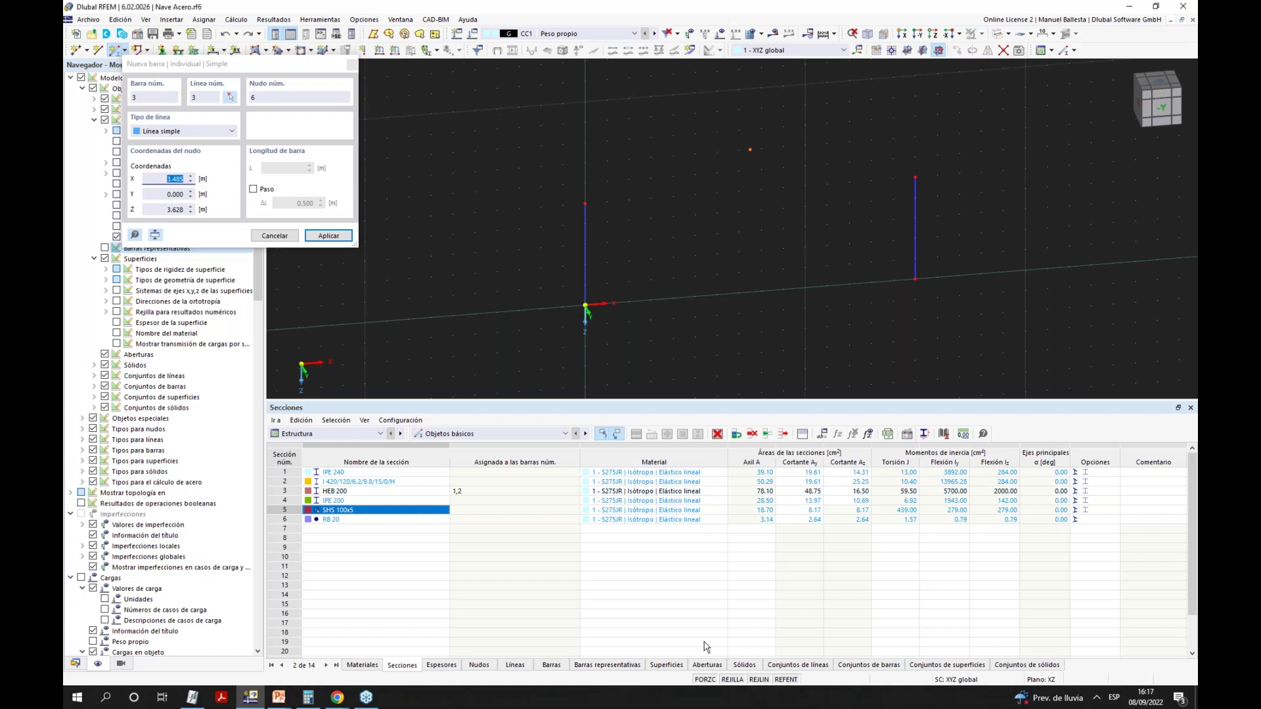
Place the tapered rafter from the top of the column at the origin to the ridge node and end member placement.
{"action": "left_click", "coordinate": [585, 204]}
{"action": "left_click", "coordinate": [750, 150]}
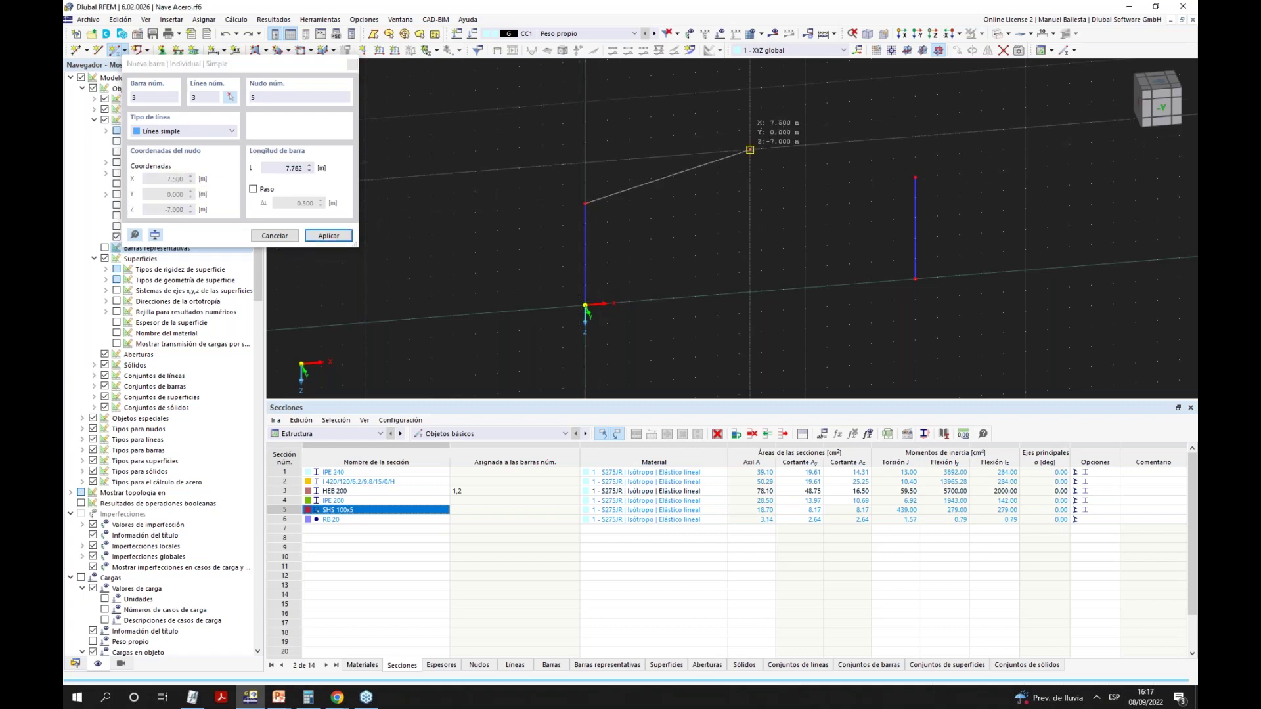
{"action": "middle_click_drag", "start_coordinate": [675, 155], "coordinate": [735, 151], "text": "ctrl"}
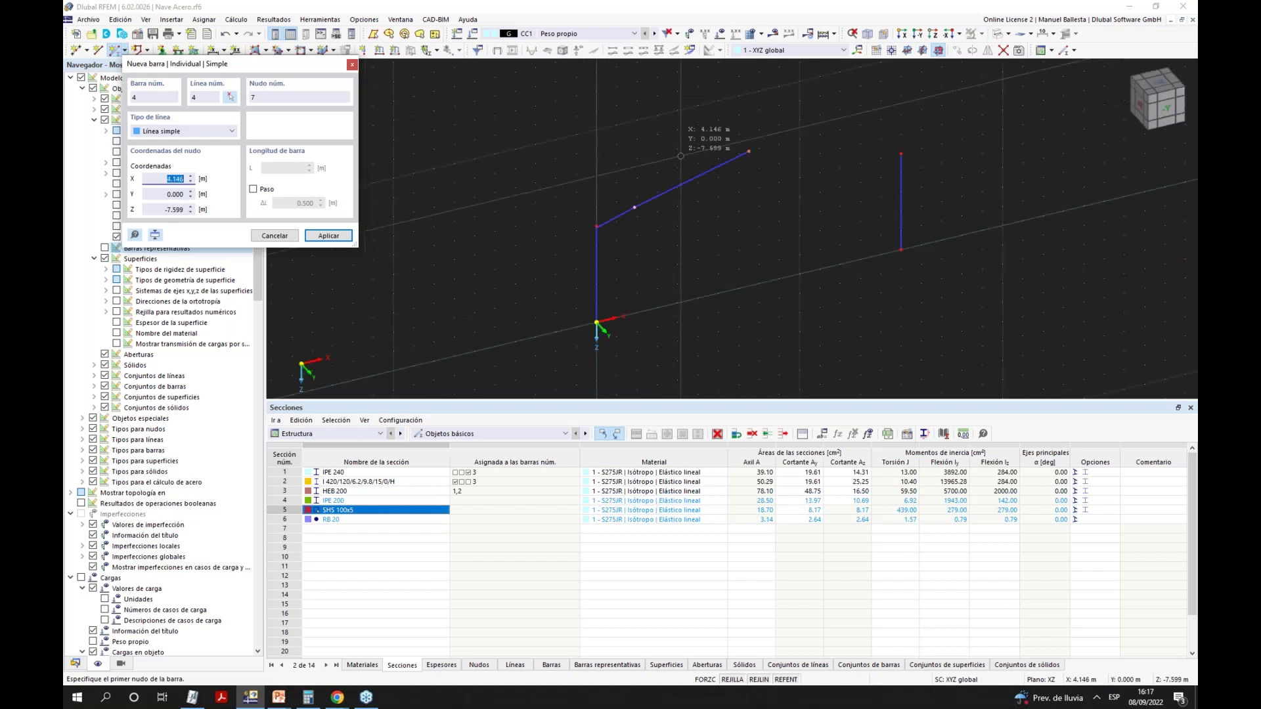
{"action": "key", "text": "Escape"}
Display the model as solids and inspect the new rafter's taper at the column and its end at the ridge.
{"action": "left_click", "coordinate": [1007, 34]}
{"action": "left_click", "coordinate": [1012, 65]}
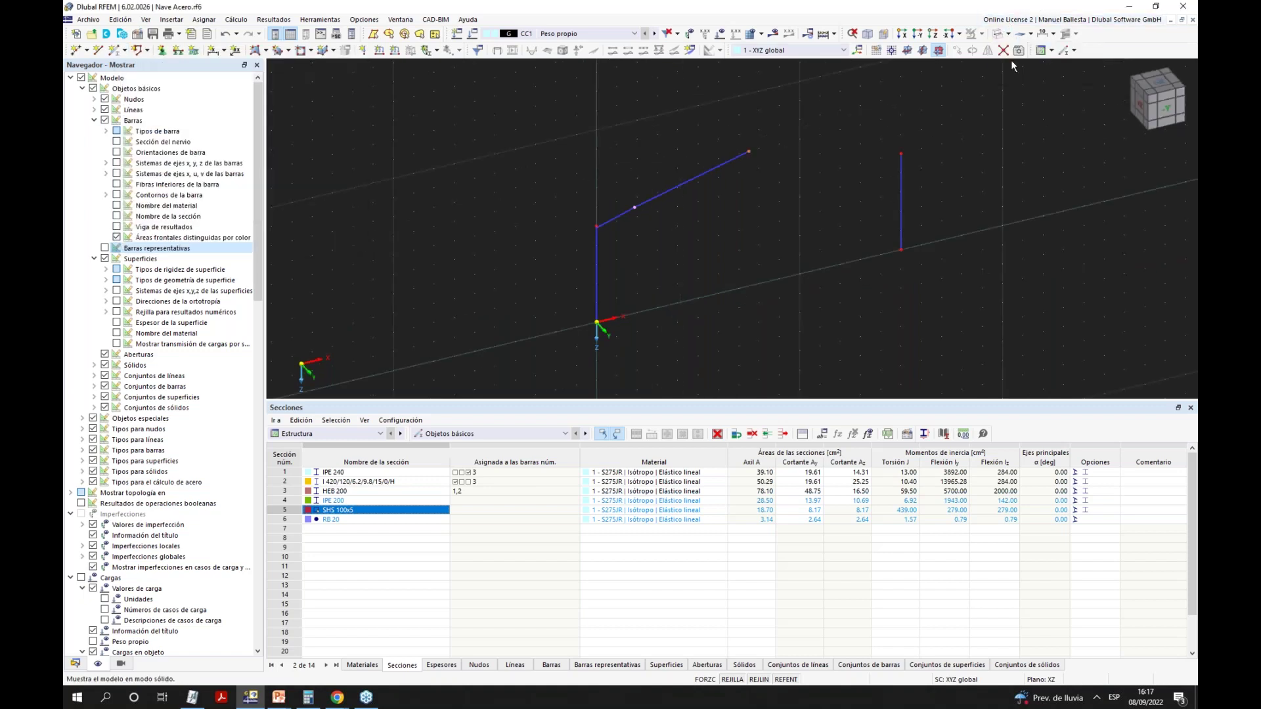
{"action": "scroll", "coordinate": [696, 156], "scroll_direction": "up", "scroll_amount": 5}
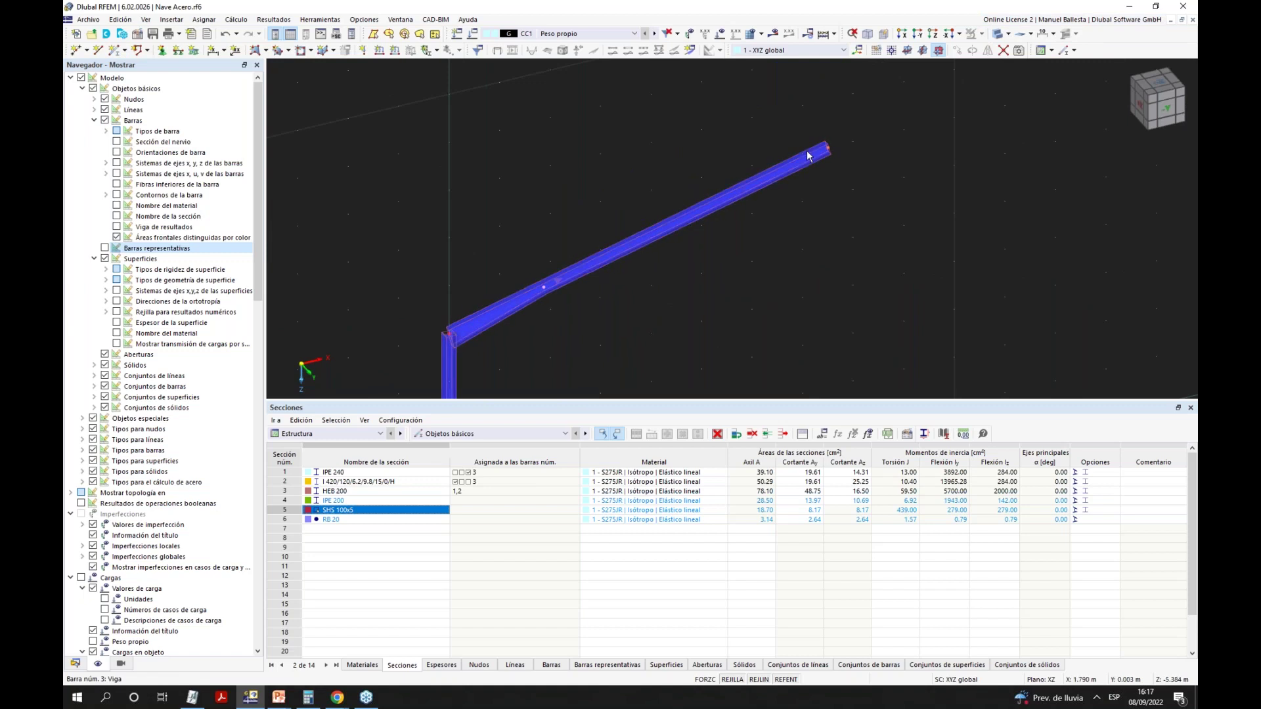
{"action": "scroll", "coordinate": [812, 205], "scroll_direction": "down", "scroll_amount": 3}
{"action": "scroll", "coordinate": [718, 267], "scroll_direction": "down", "scroll_amount": 2}
{"action": "scroll", "coordinate": [683, 164], "scroll_direction": "down", "scroll_amount": 2}
Mirror a copy of the rafter about a plane parallel to YZ through the ridge node at X 7.5, Y 0, Z -7 m.
{"action": "left_click_drag", "start_coordinate": [717, 262], "coordinate": [683, 163]}
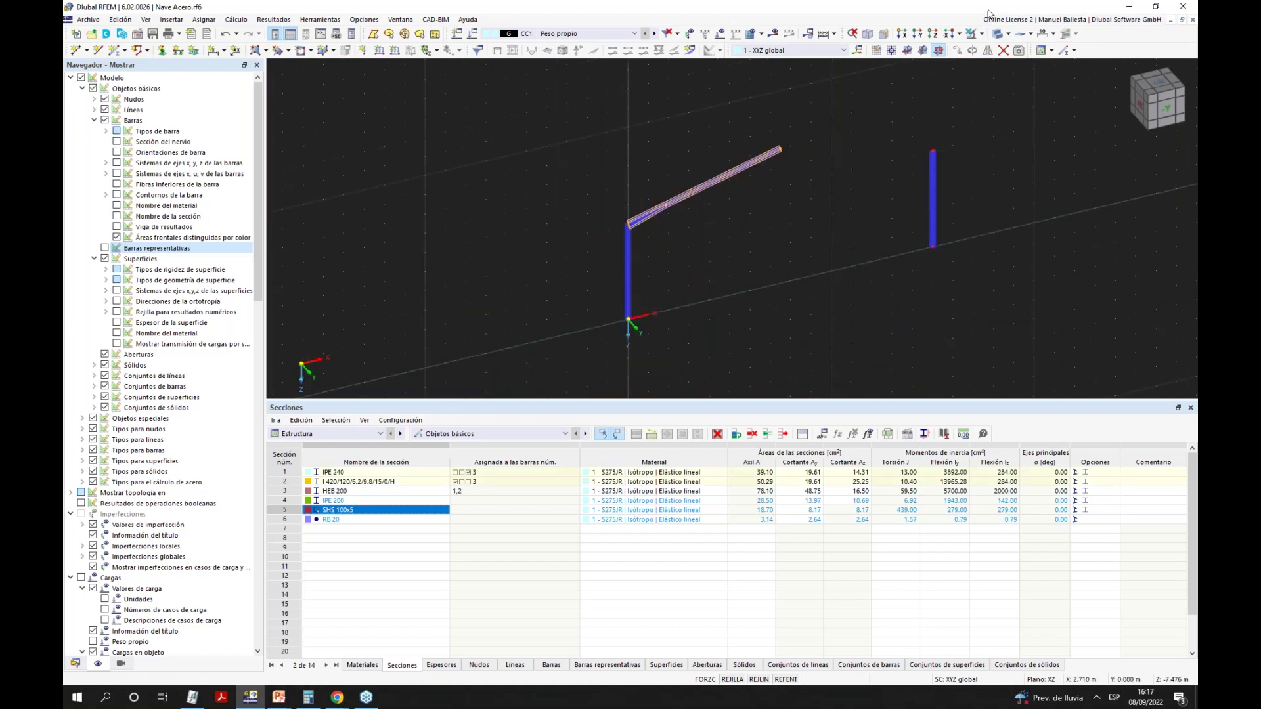
{"action": "left_click", "coordinate": [987, 50]}
{"action": "left_click", "coordinate": [617, 302]}
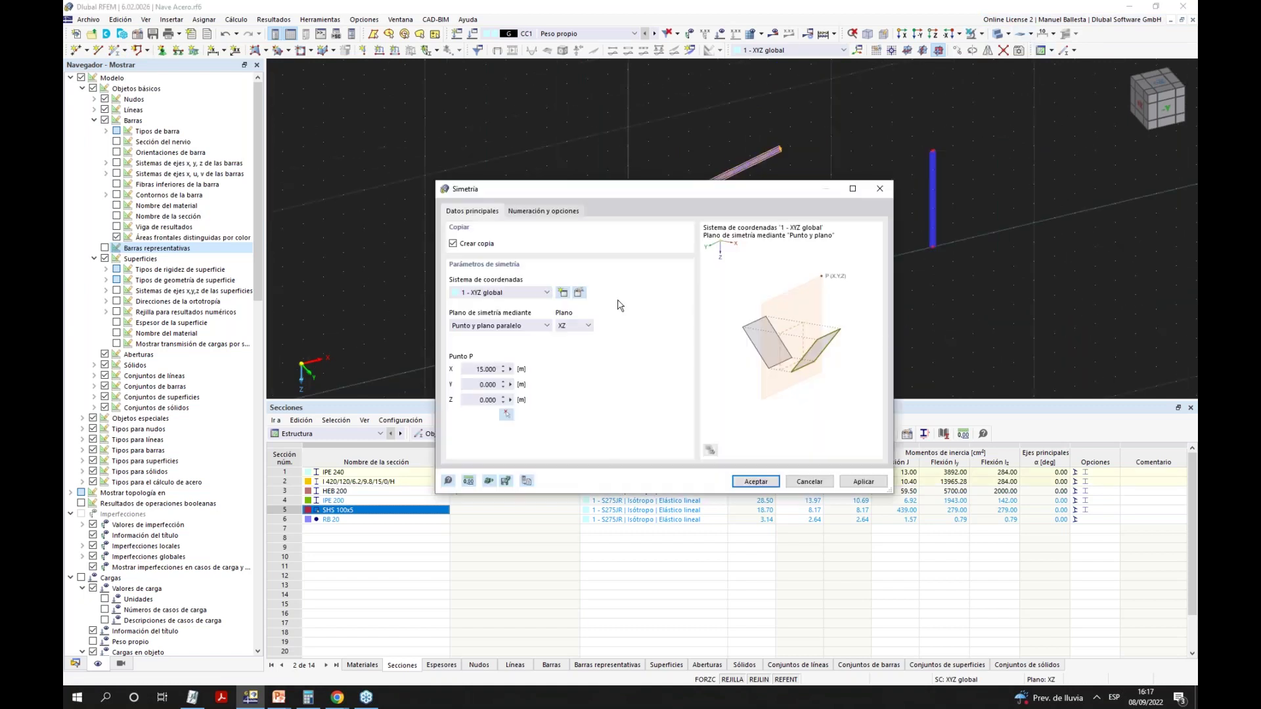
{"action": "left_click", "coordinate": [573, 326]}
{"action": "left_click", "coordinate": [569, 353]}
{"action": "left_click", "coordinate": [506, 415]}
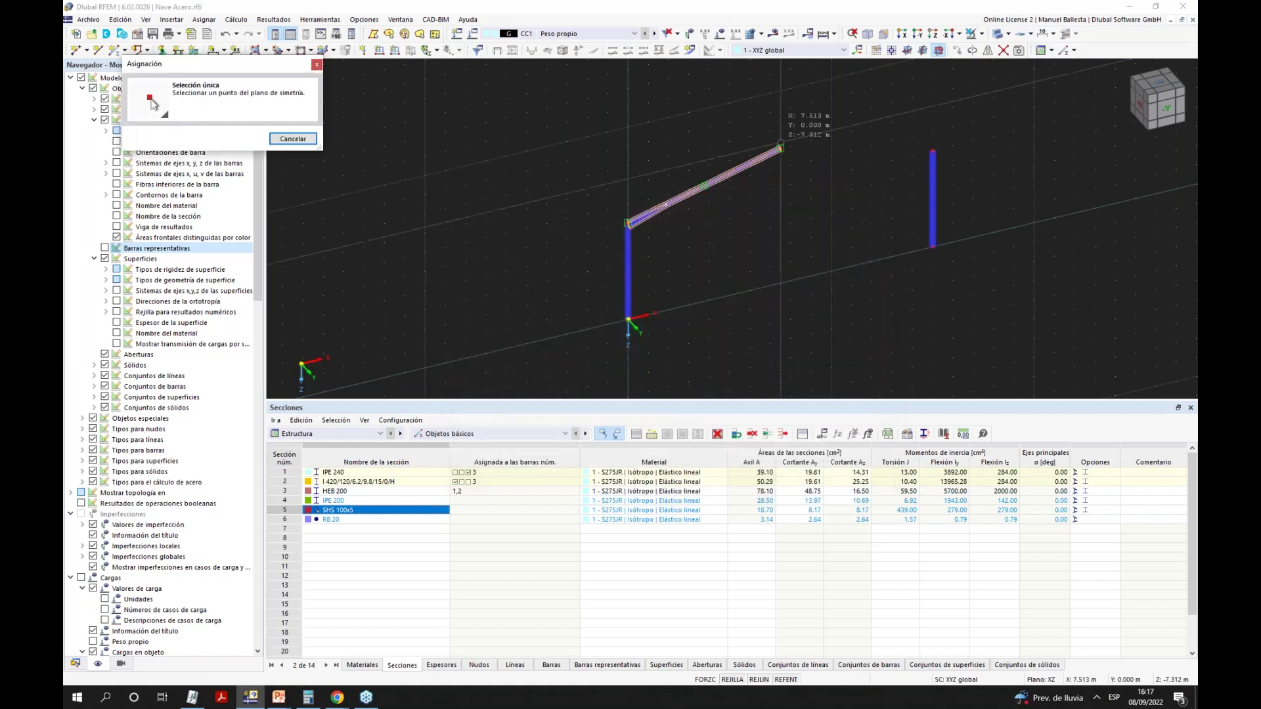
{"action": "left_click", "coordinate": [932, 113]}
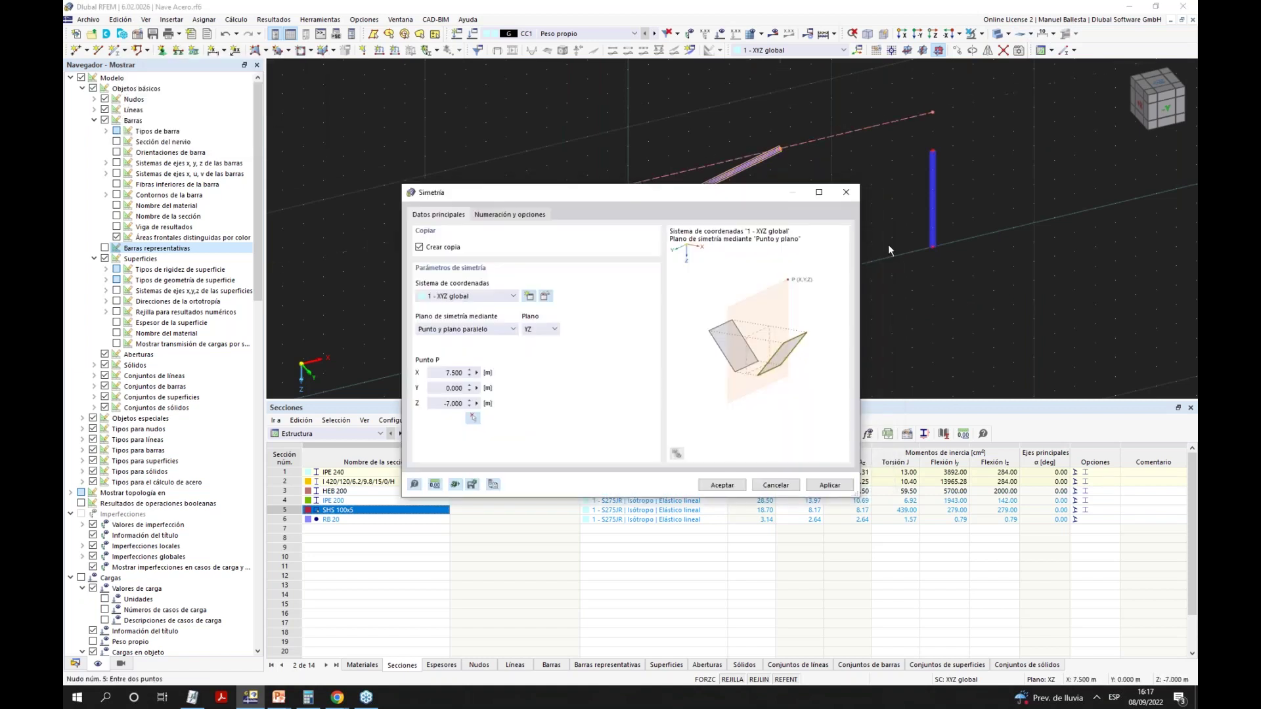
{"action": "left_click", "coordinate": [722, 485]}
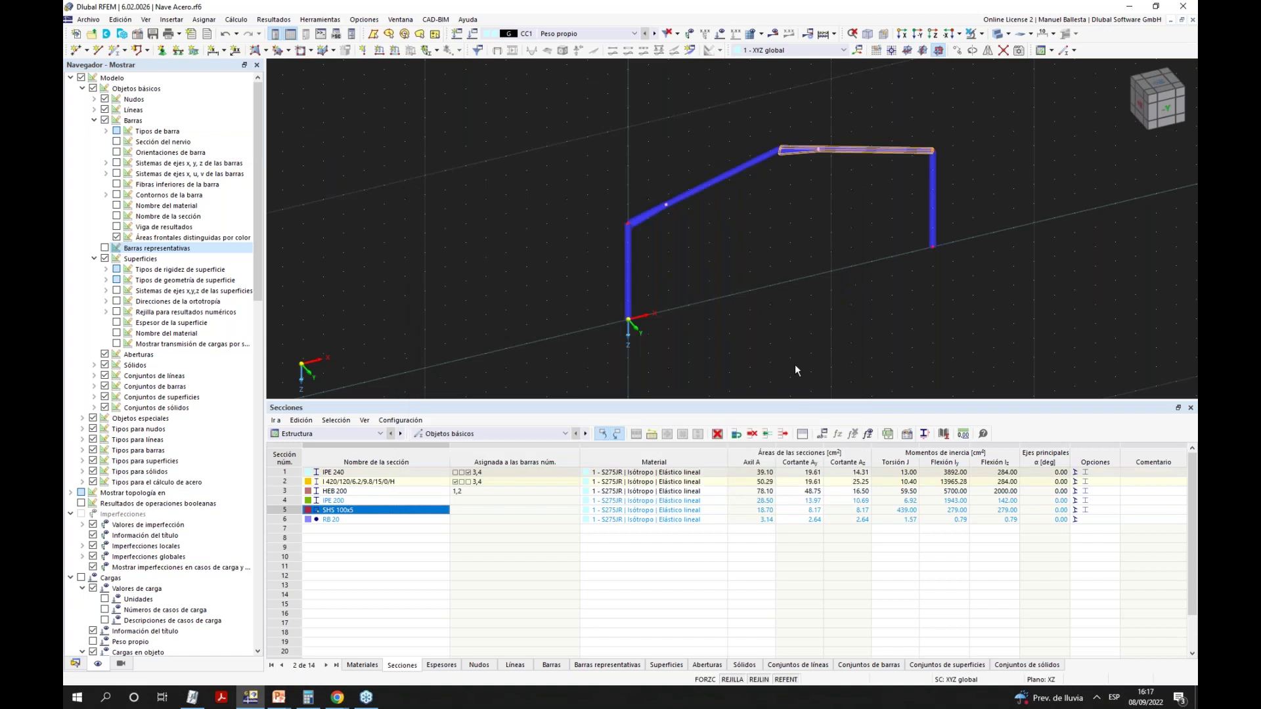
Reverse the line and member orientation of the mirrored rafter so its deeper end meets the column.
{"action": "right_click", "coordinate": [846, 149]}
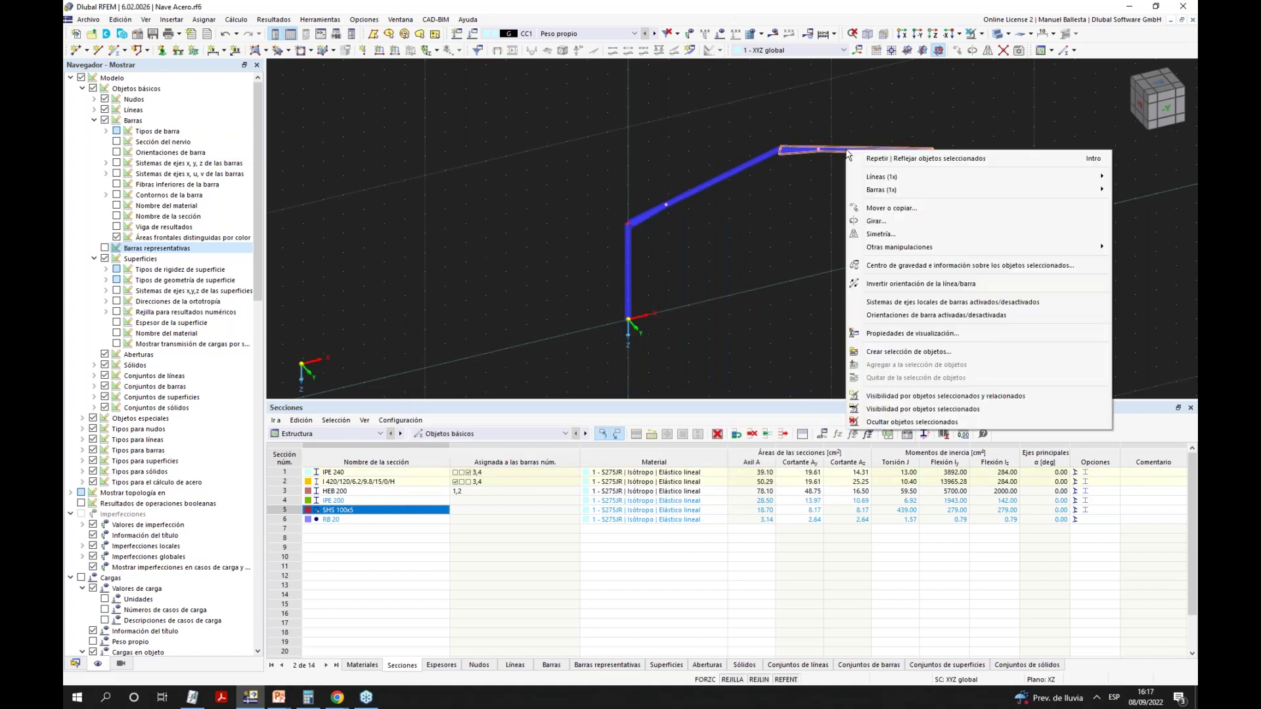
{"action": "left_click", "coordinate": [970, 281]}
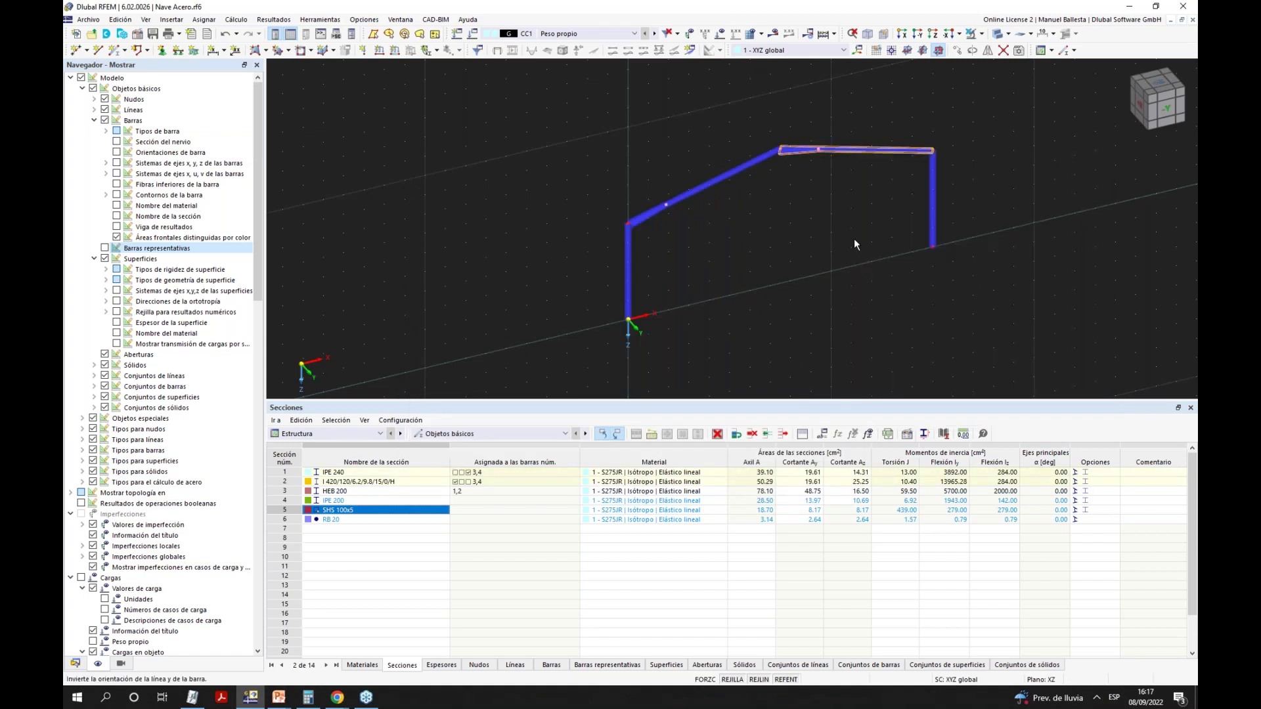
{"action": "middle_click_drag", "start_coordinate": [866, 236], "coordinate": [709, 124], "text": "ctrl"}
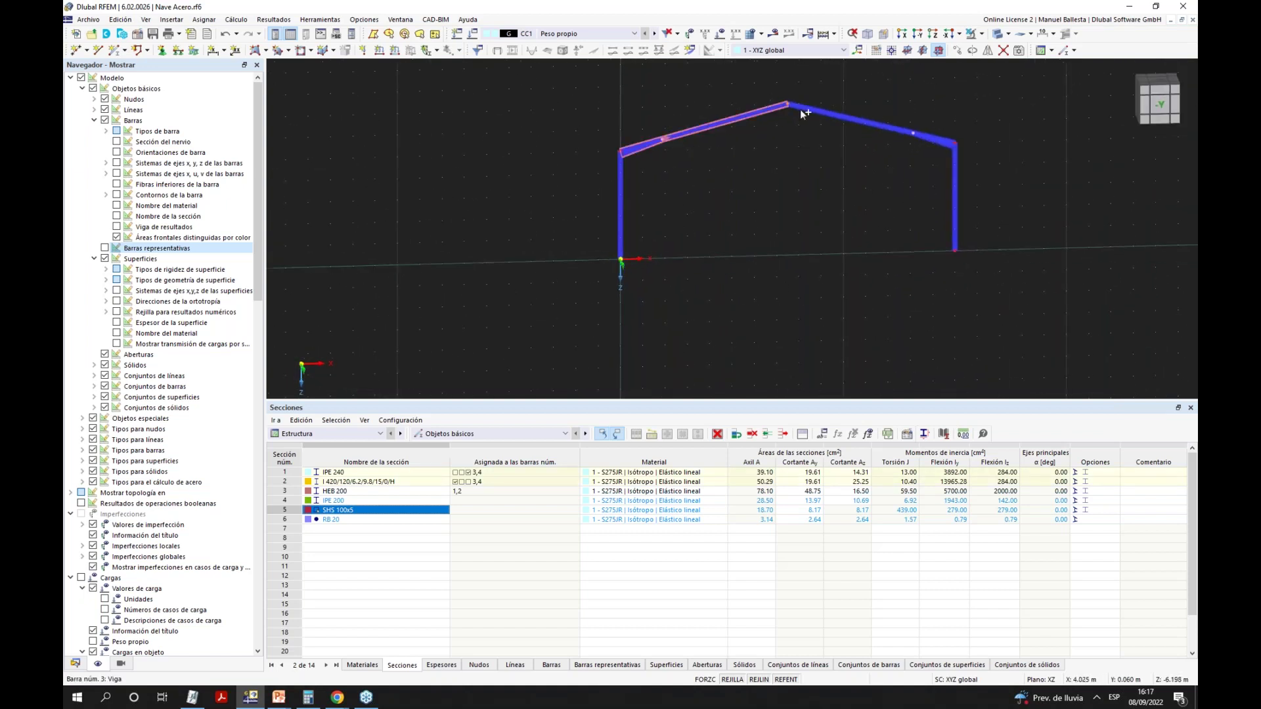
Add one intermediate node to each of the two rafters as an 'En barra' node without dividing the members.
{"action": "right_click", "coordinate": [833, 116]}
{"action": "mouse_move", "coordinate": [853, 155]}
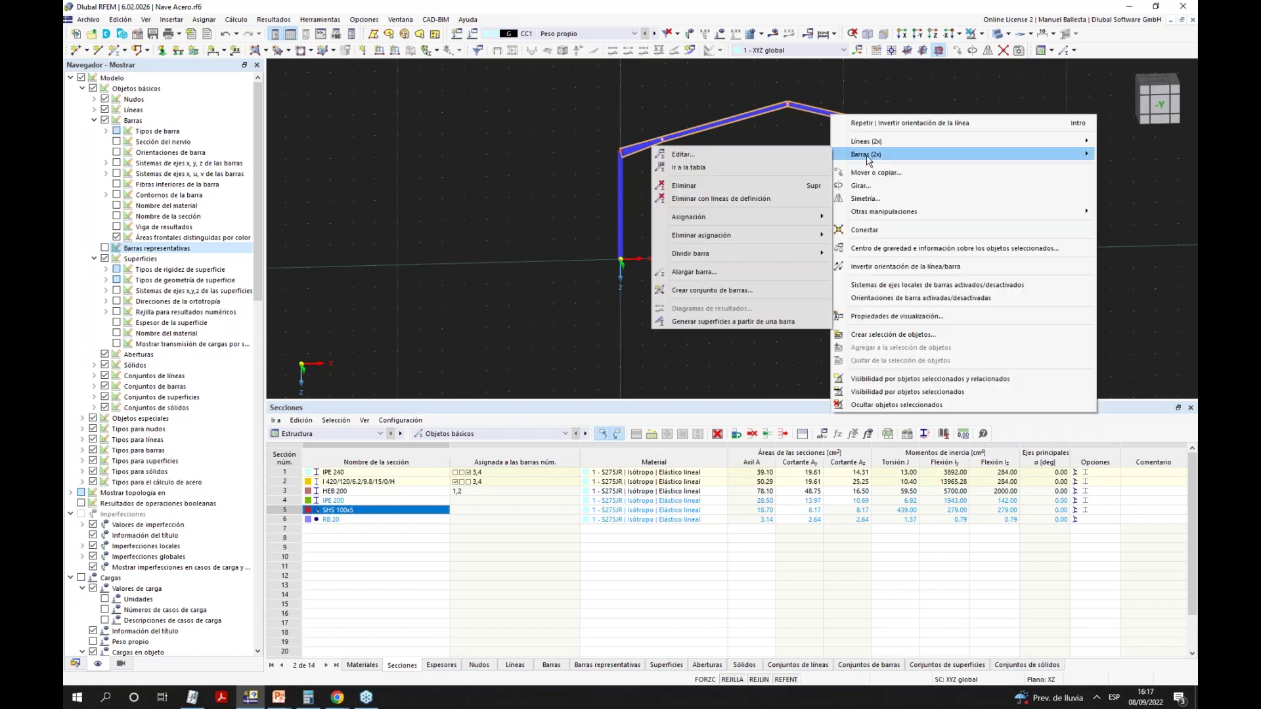
{"action": "mouse_move", "coordinate": [800, 259]}
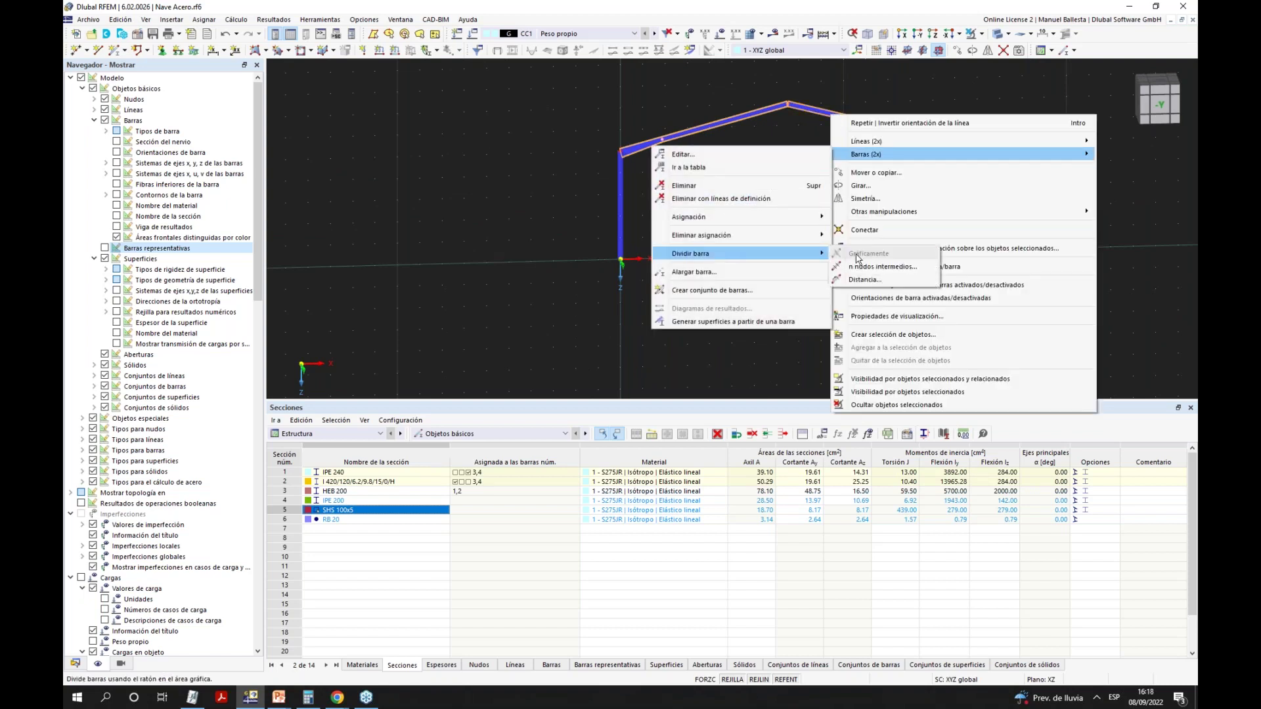
{"action": "left_click", "coordinate": [866, 264]}
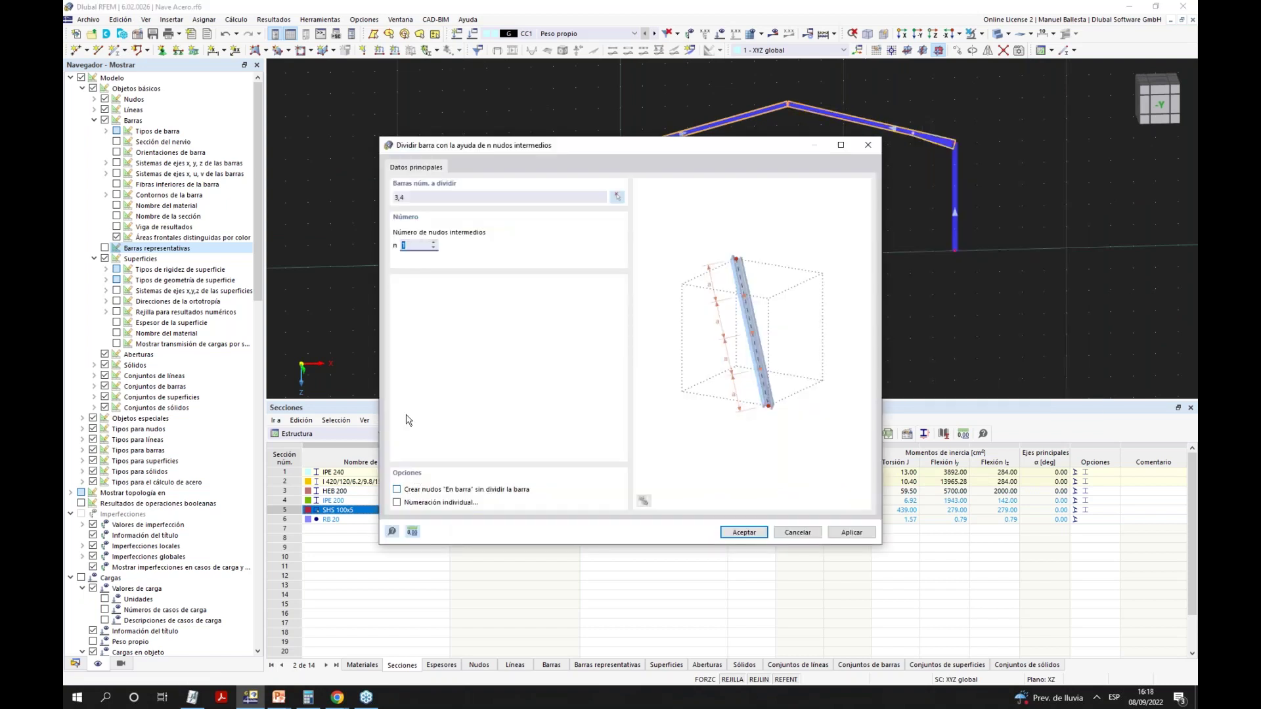
{"action": "left_click", "coordinate": [421, 489]}
{"action": "left_click", "coordinate": [744, 533]}
Add one intermediate 'En barra' node to each of the two columns without dividing the members.
{"action": "middle_click_drag", "start_coordinate": [707, 199], "coordinate": [759, 116], "text": "ctrl"}
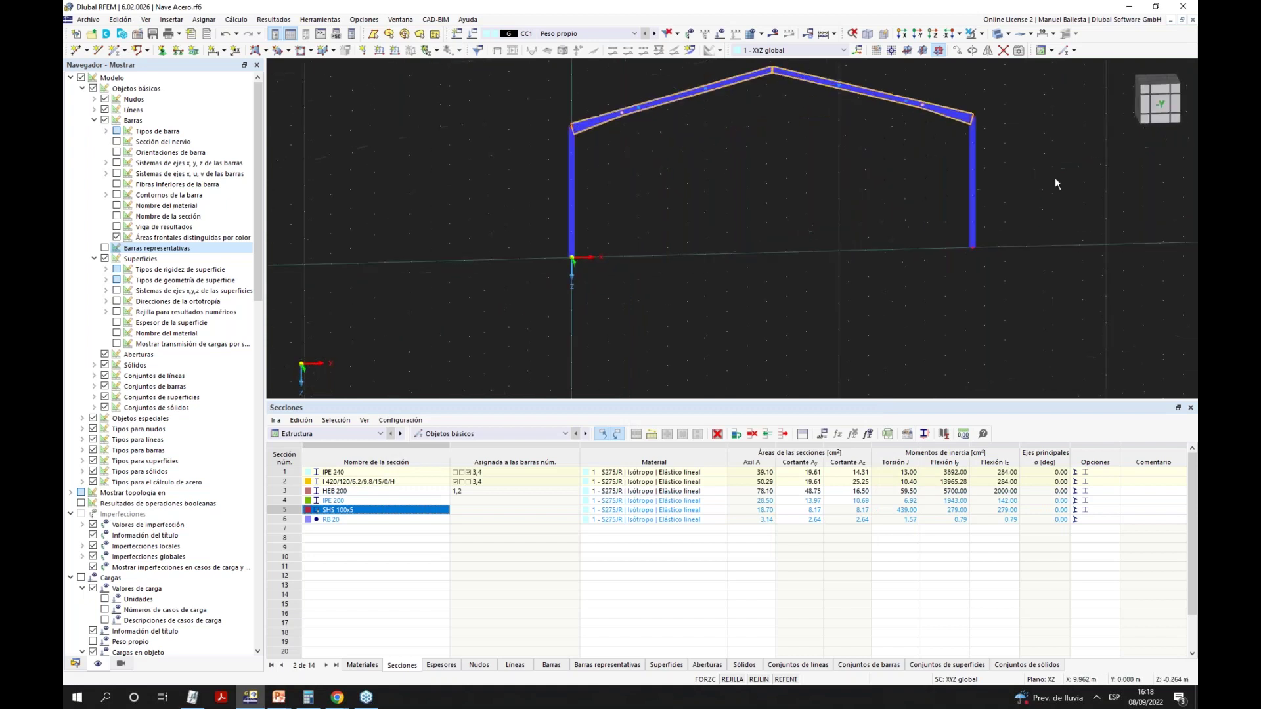
{"action": "right_click", "coordinate": [572, 206]}
{"action": "mouse_move", "coordinate": [656, 245]}
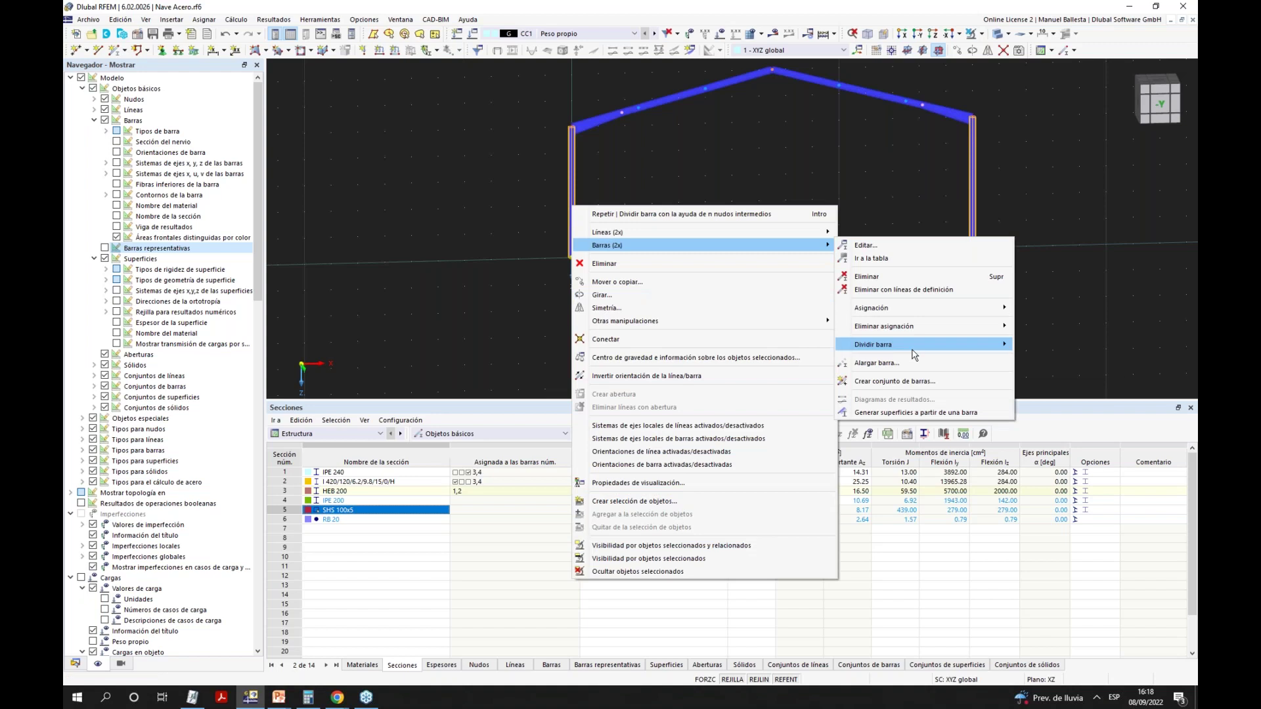
{"action": "mouse_move", "coordinate": [915, 346]}
{"action": "left_click", "coordinate": [1044, 358]}
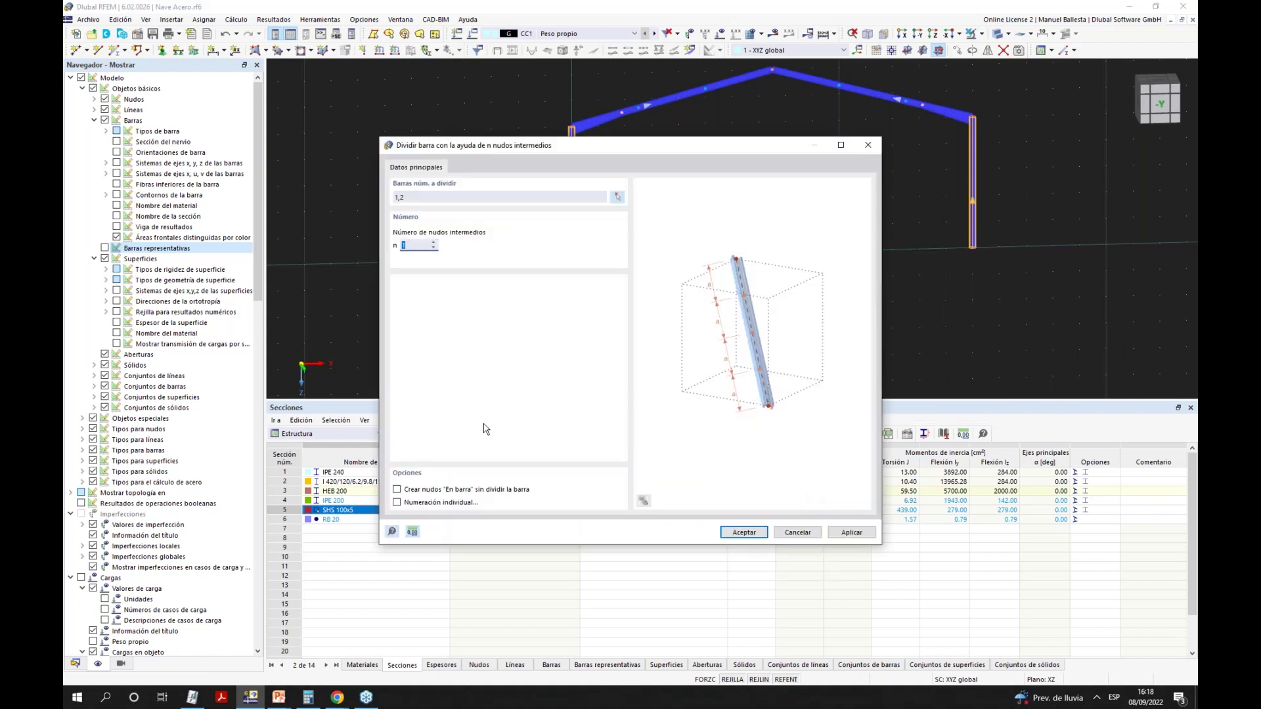
{"action": "left_click", "coordinate": [426, 490]}
{"action": "left_click", "coordinate": [737, 536]}
Set up a copy of the whole portal frame in 4 steps with a displacement vector of 0, -5, 0 m.
{"action": "middle_click_drag", "start_coordinate": [727, 220], "coordinate": [683, 236], "text": "ctrl"}
{"action": "scroll", "coordinate": [773, 215], "scroll_direction": "down", "scroll_amount": 5}
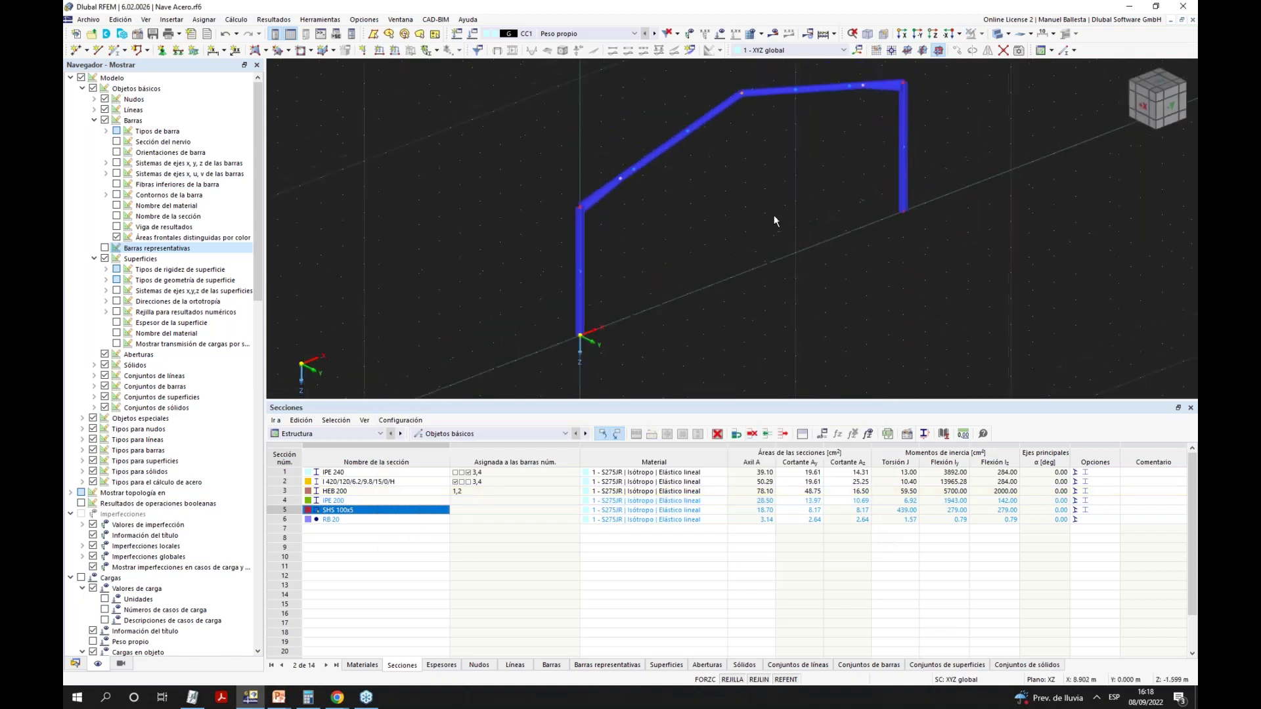
{"action": "left_click_drag", "start_coordinate": [598, 132], "coordinate": [888, 298]}
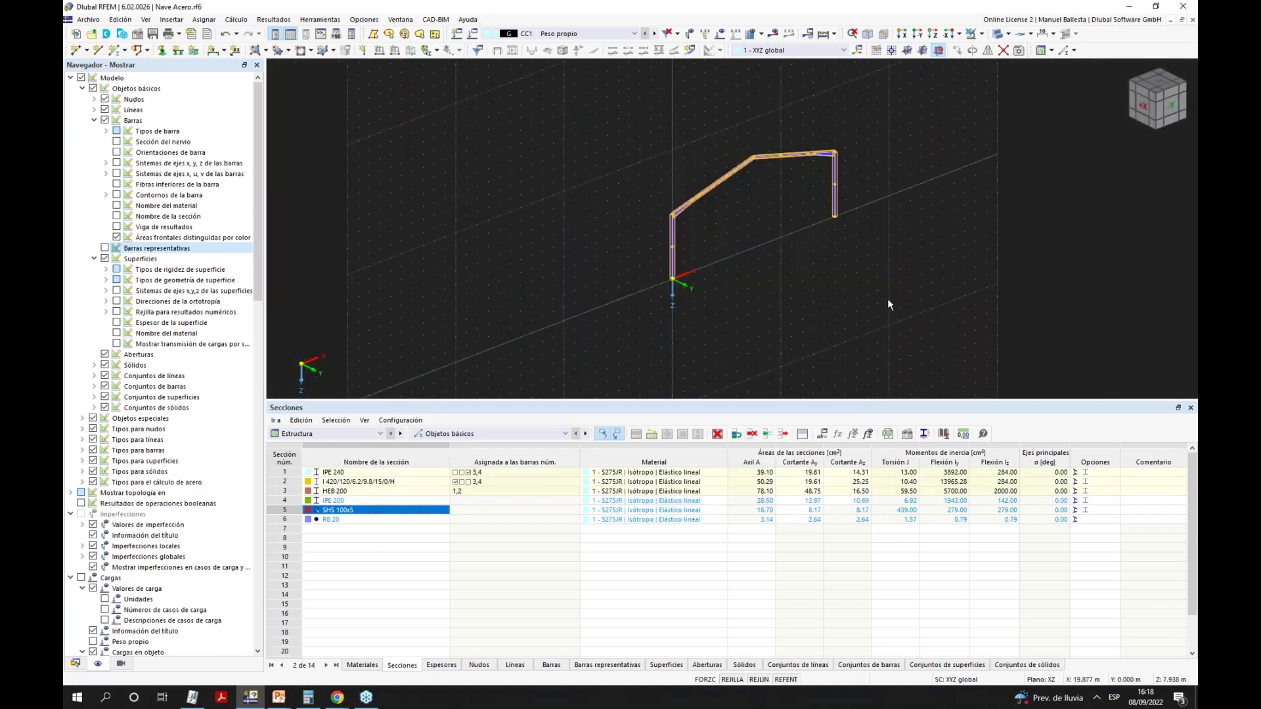
{"action": "left_click", "coordinate": [958, 51]}
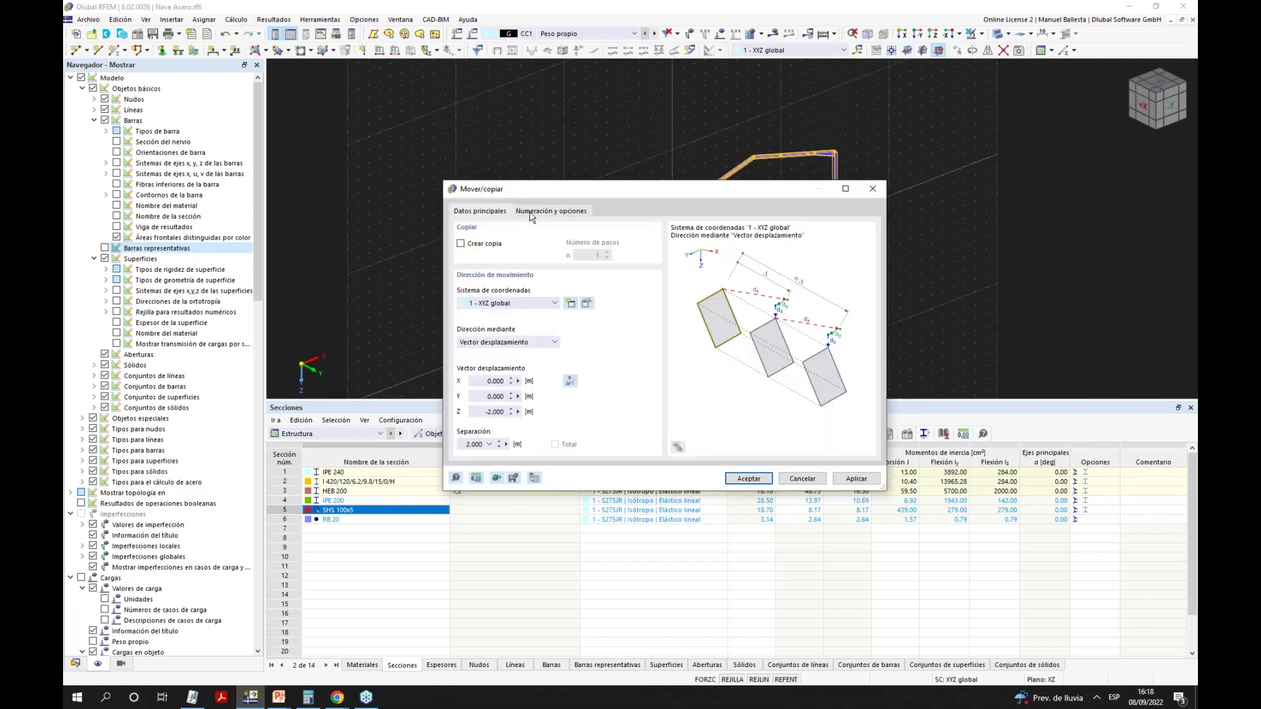
{"action": "left_click", "coordinate": [478, 247]}
{"action": "type", "text": "4"}
{"action": "double_click", "coordinate": [486, 411]}
{"action": "double_click", "coordinate": [480, 396]}
{"action": "key", "text": "BackSpace"}
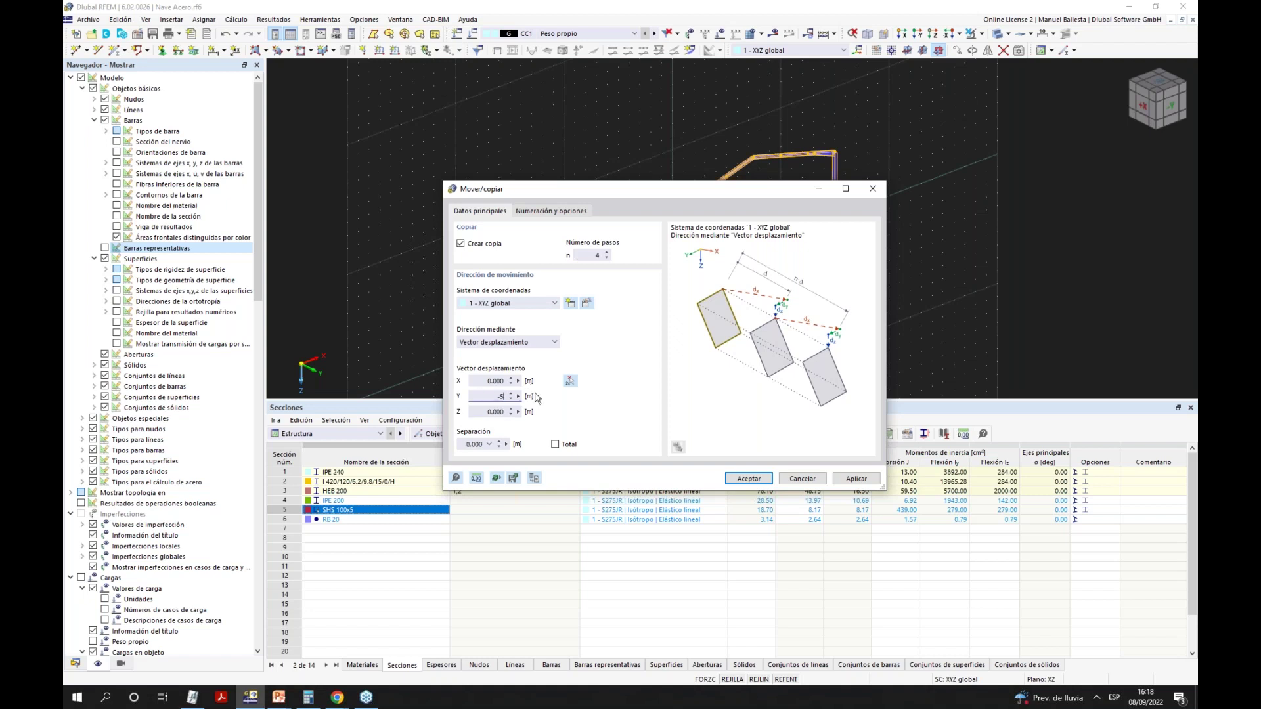
Enable step links for the copy, with the nodes of successive frames linked by members.
{"action": "left_click", "coordinate": [551, 211]}
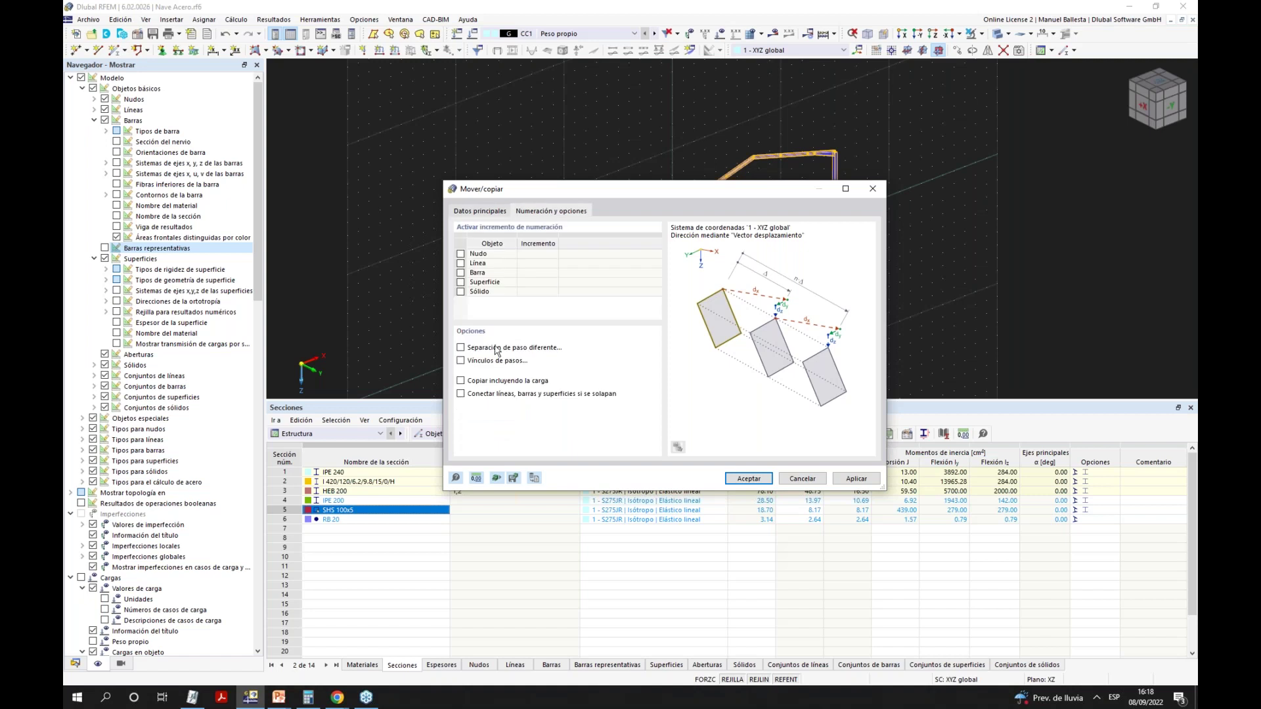
{"action": "left_click", "coordinate": [461, 361]}
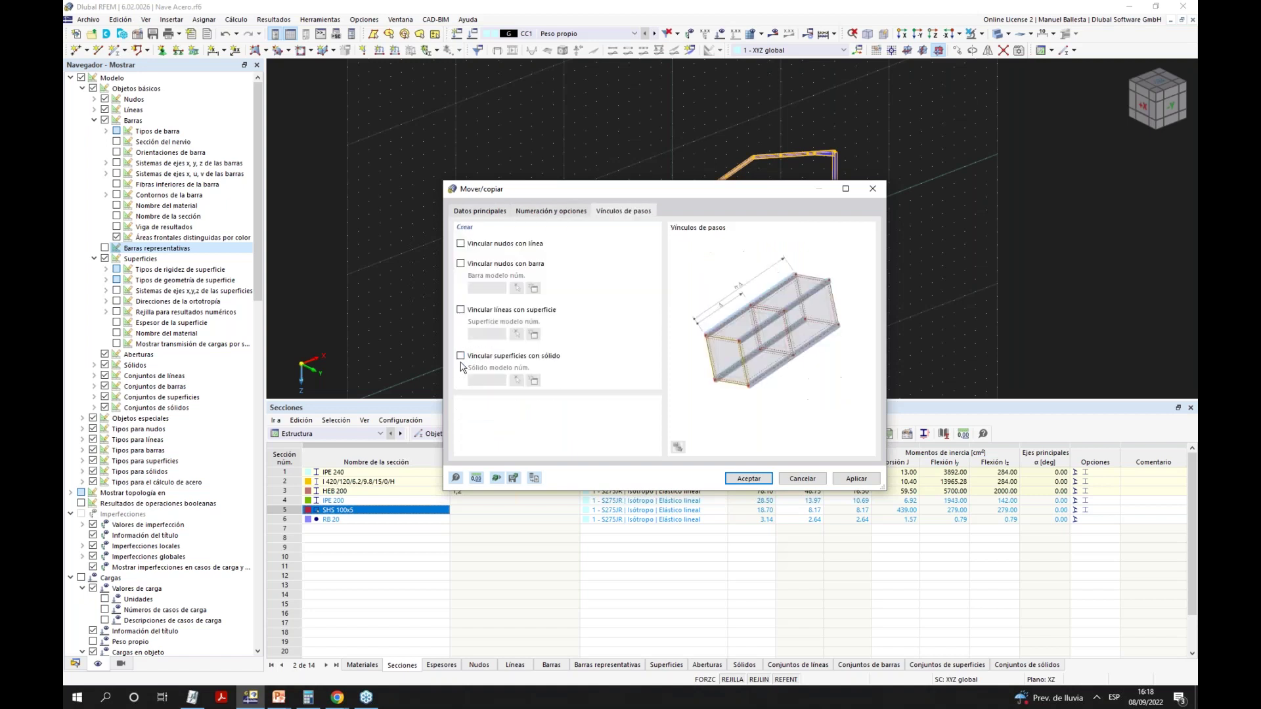
{"action": "left_click", "coordinate": [461, 264]}
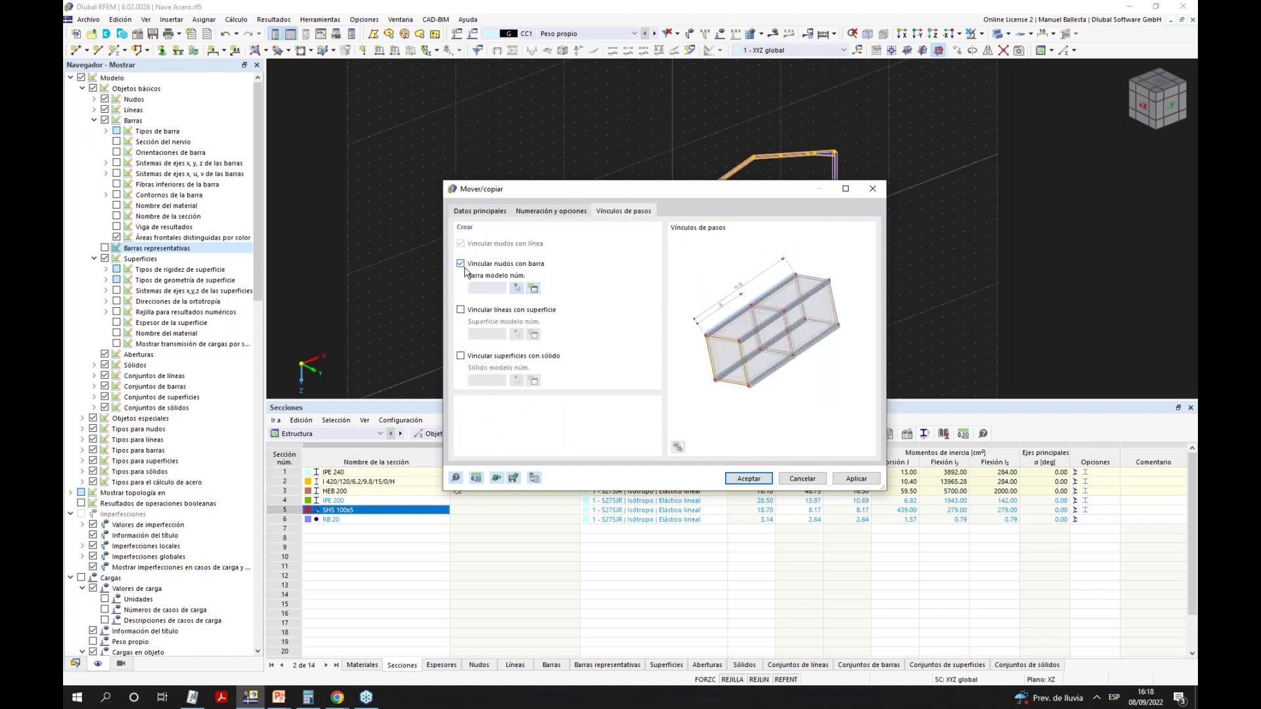
Define the linking template member as type Cercha with section SHS 100x5 in S275JR.
{"action": "left_click", "coordinate": [533, 289]}
{"action": "left_click", "coordinate": [432, 191]}
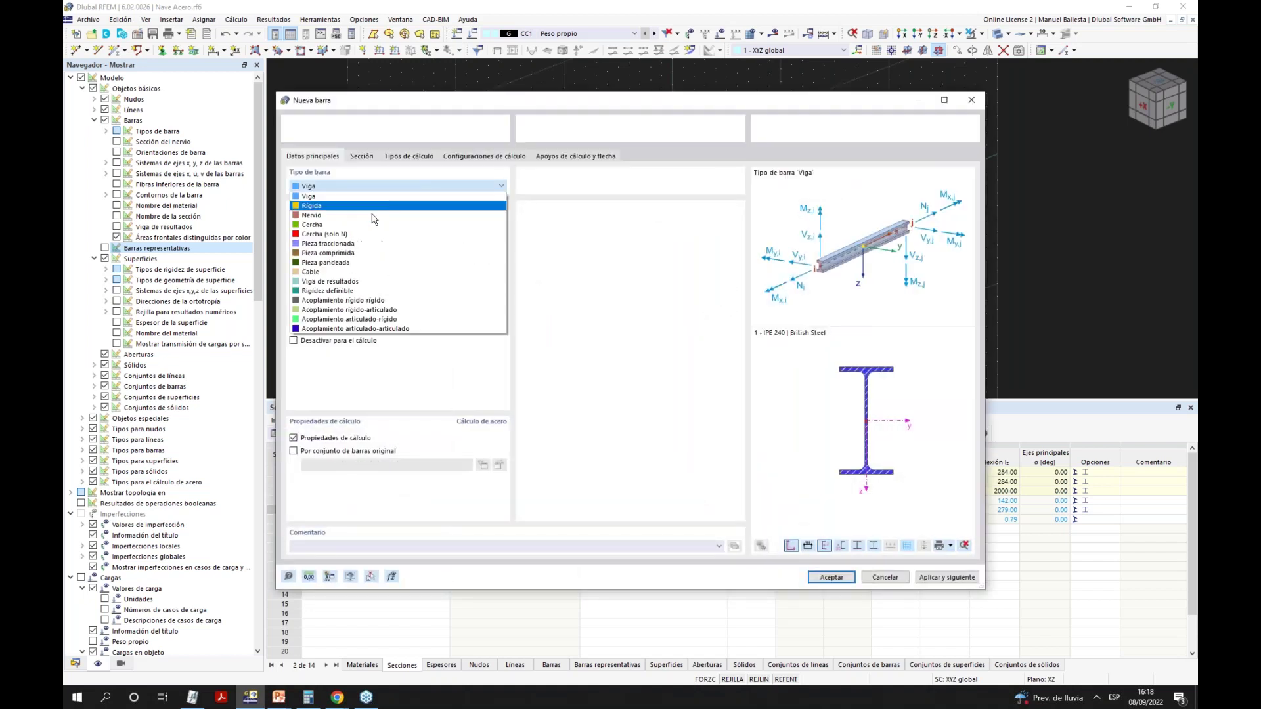
{"action": "left_click", "coordinate": [341, 197]}
{"action": "left_click", "coordinate": [362, 156]}
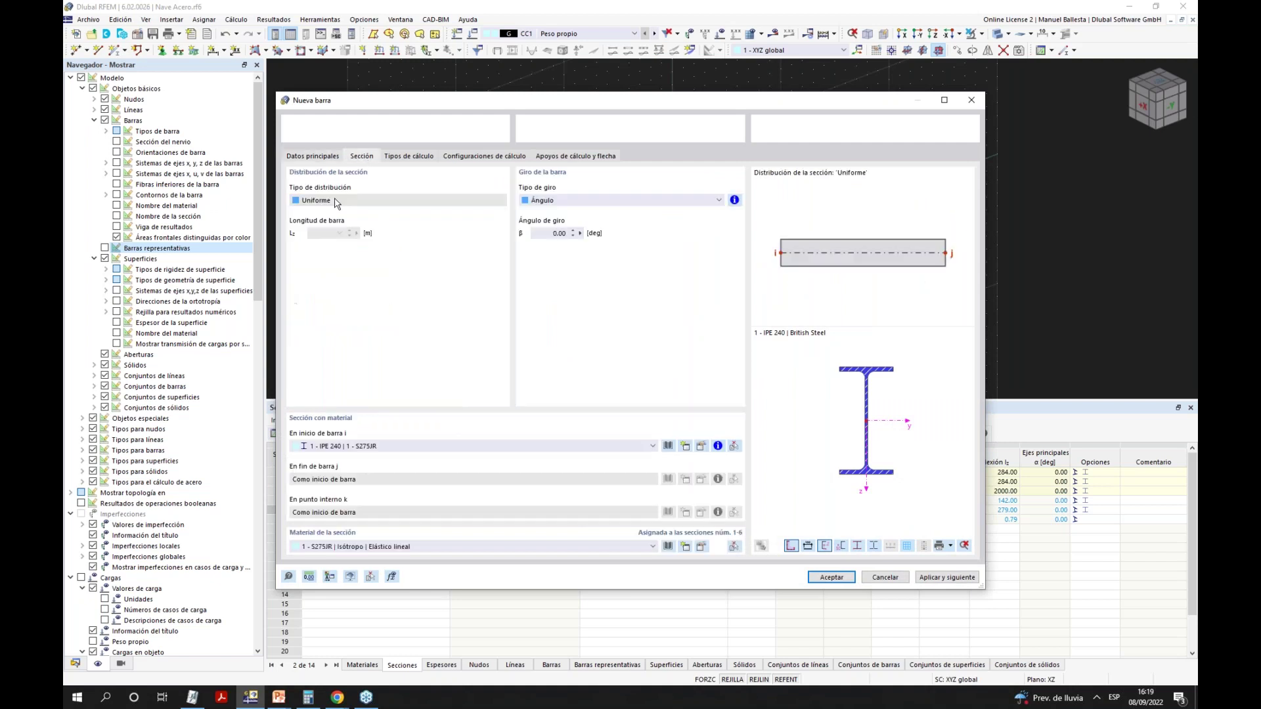
{"action": "left_click", "coordinate": [356, 447]}
{"action": "left_click", "coordinate": [369, 495]}
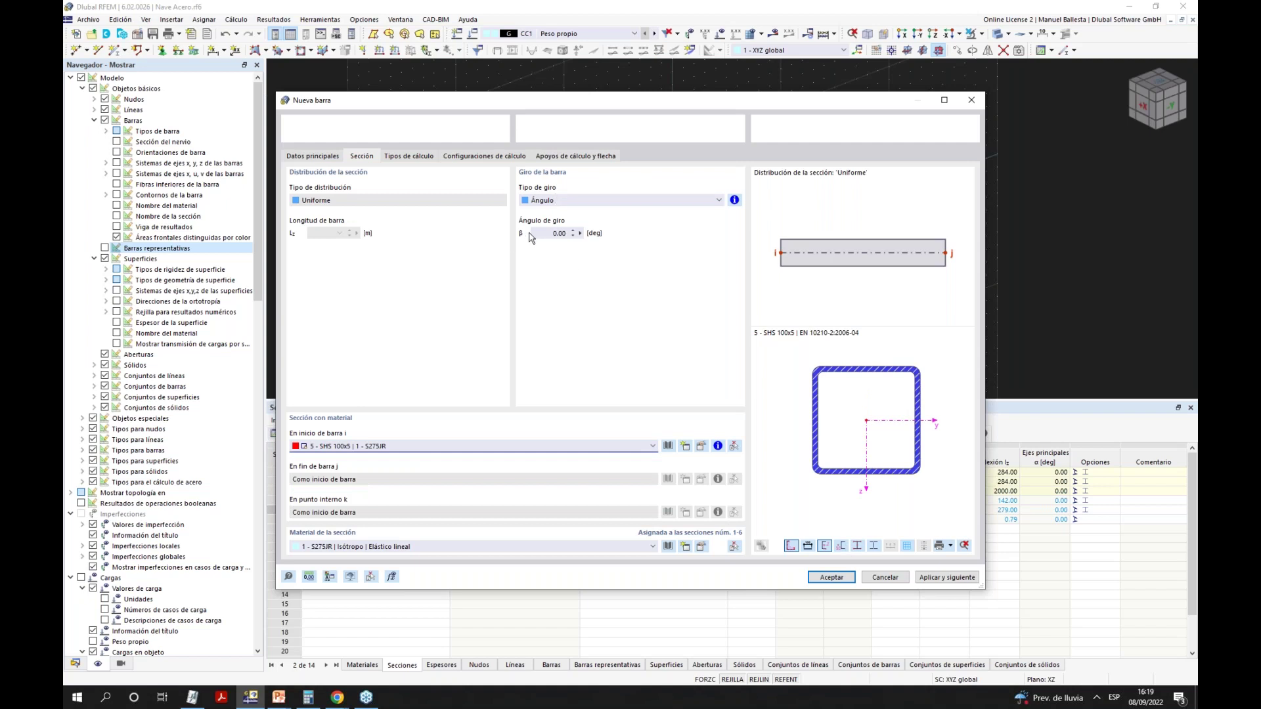
{"action": "left_click", "coordinate": [830, 581]}
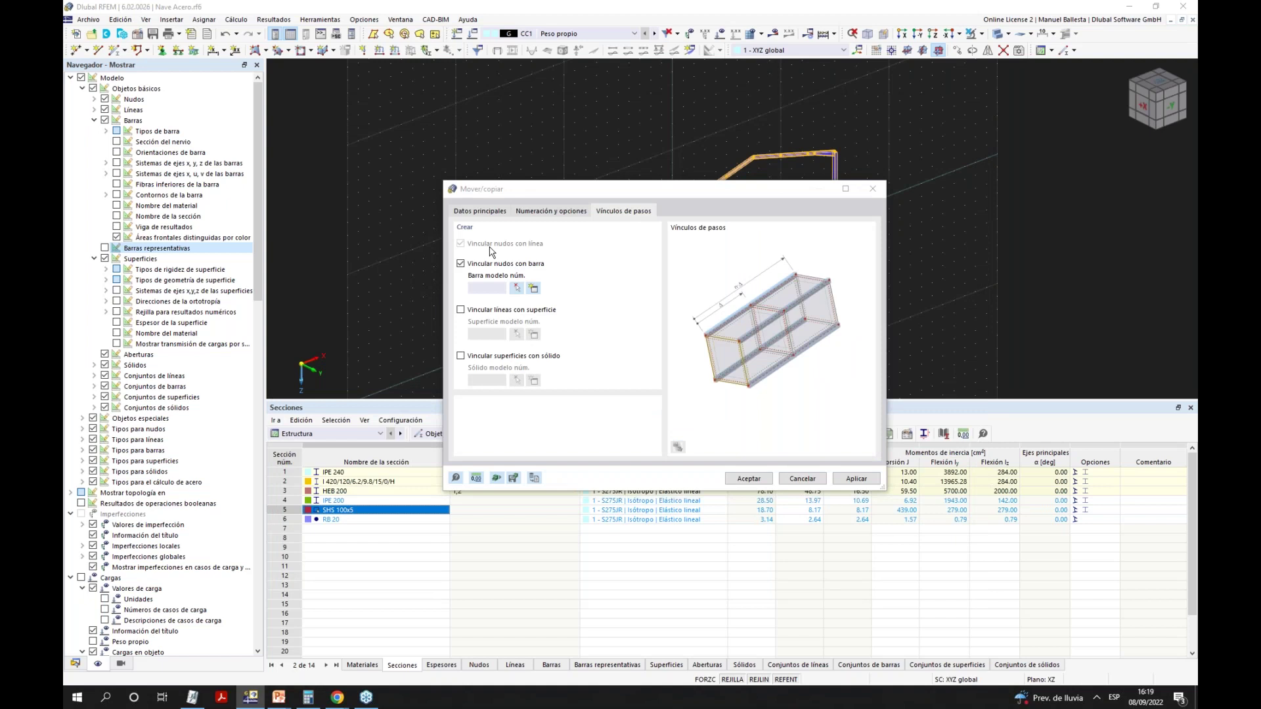
Apply the copy to generate the linked frames and close the copy settings.
{"action": "left_click_drag", "start_coordinate": [778, 191], "coordinate": [515, 144]}
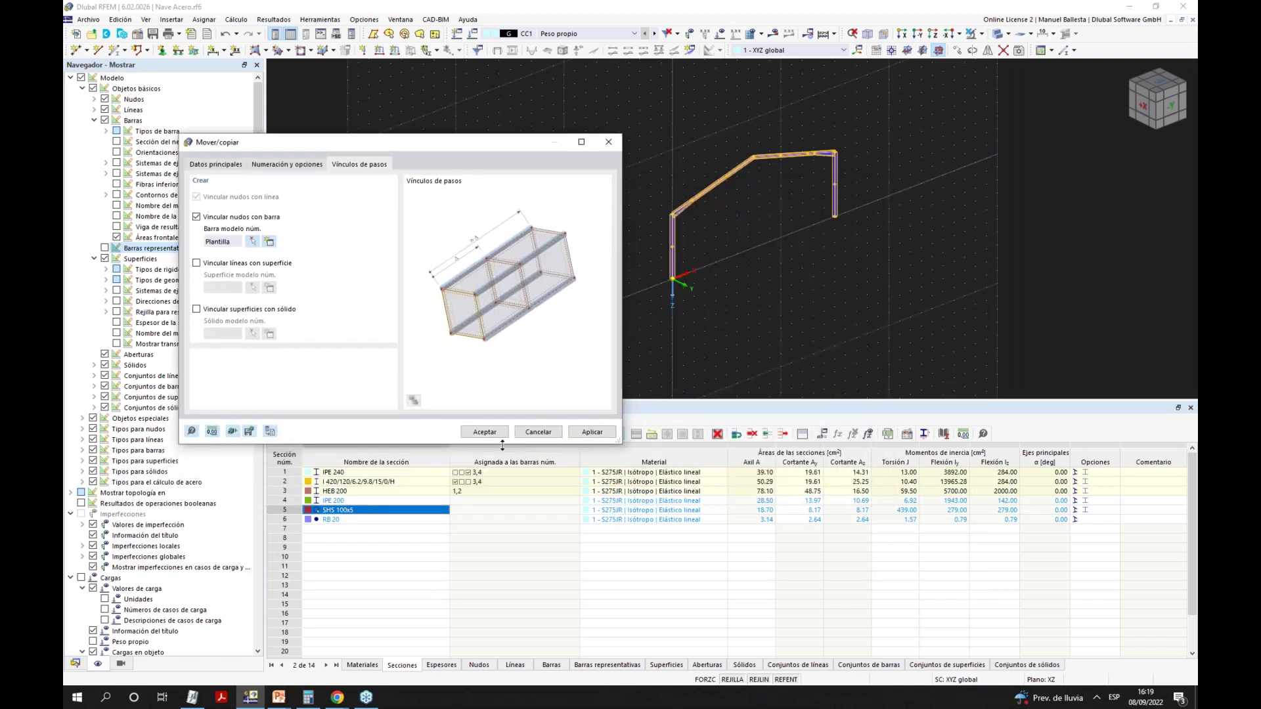
{"action": "left_click", "coordinate": [591, 432]}
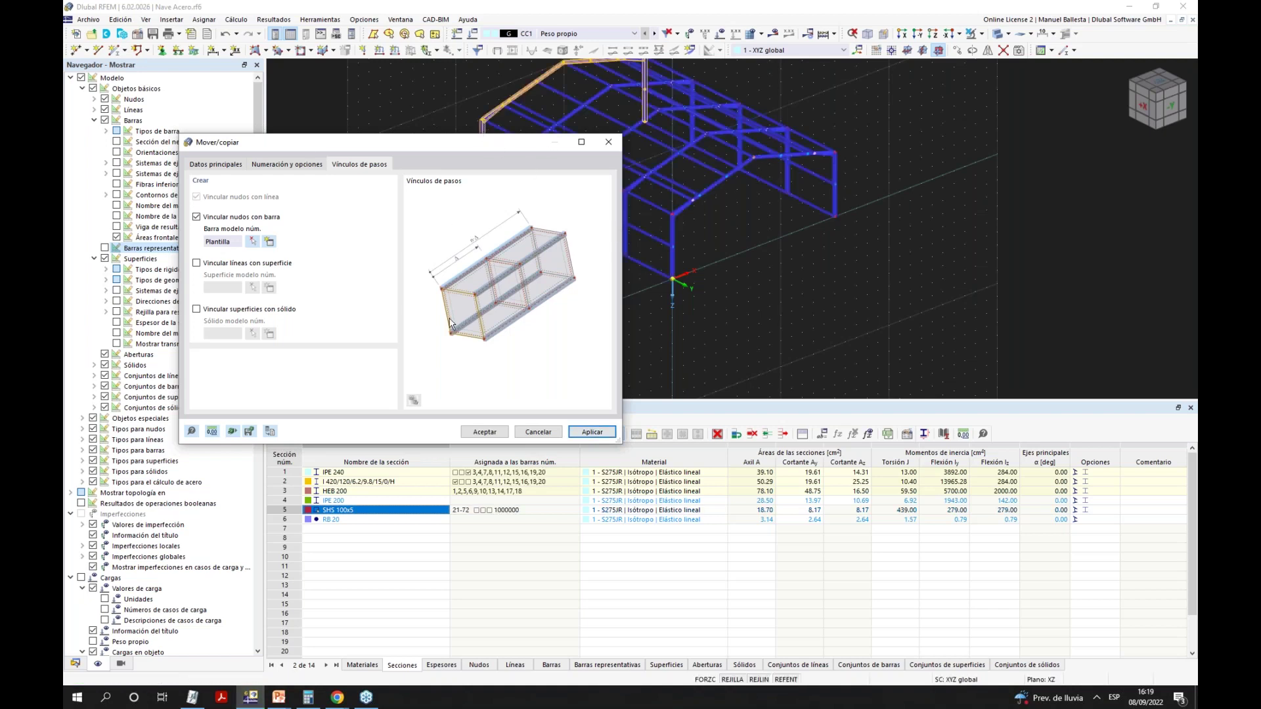
{"action": "left_click", "coordinate": [538, 433]}
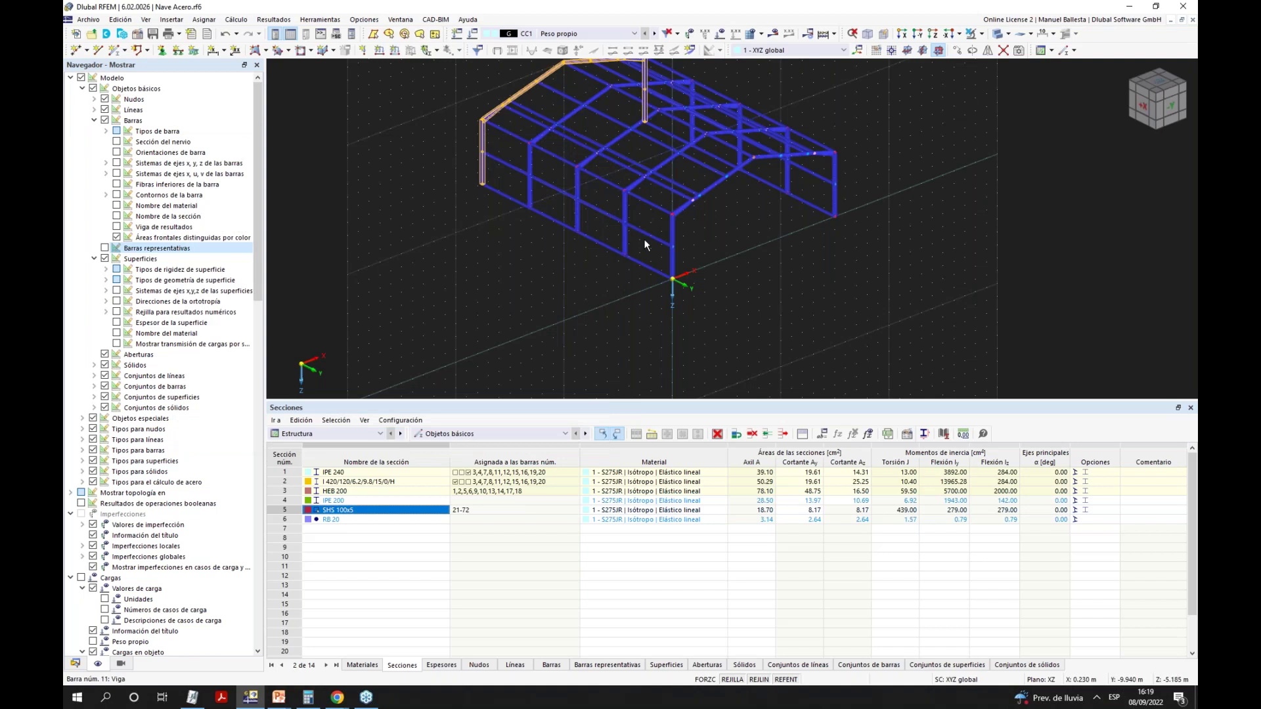
Clear the frame selection and turn off the work plane grid display.
{"action": "left_click", "coordinate": [786, 241]}
{"action": "middle_click_drag", "start_coordinate": [781, 318], "coordinate": [751, 314], "text": "ctrl"}
{"action": "left_click", "coordinate": [732, 679]}
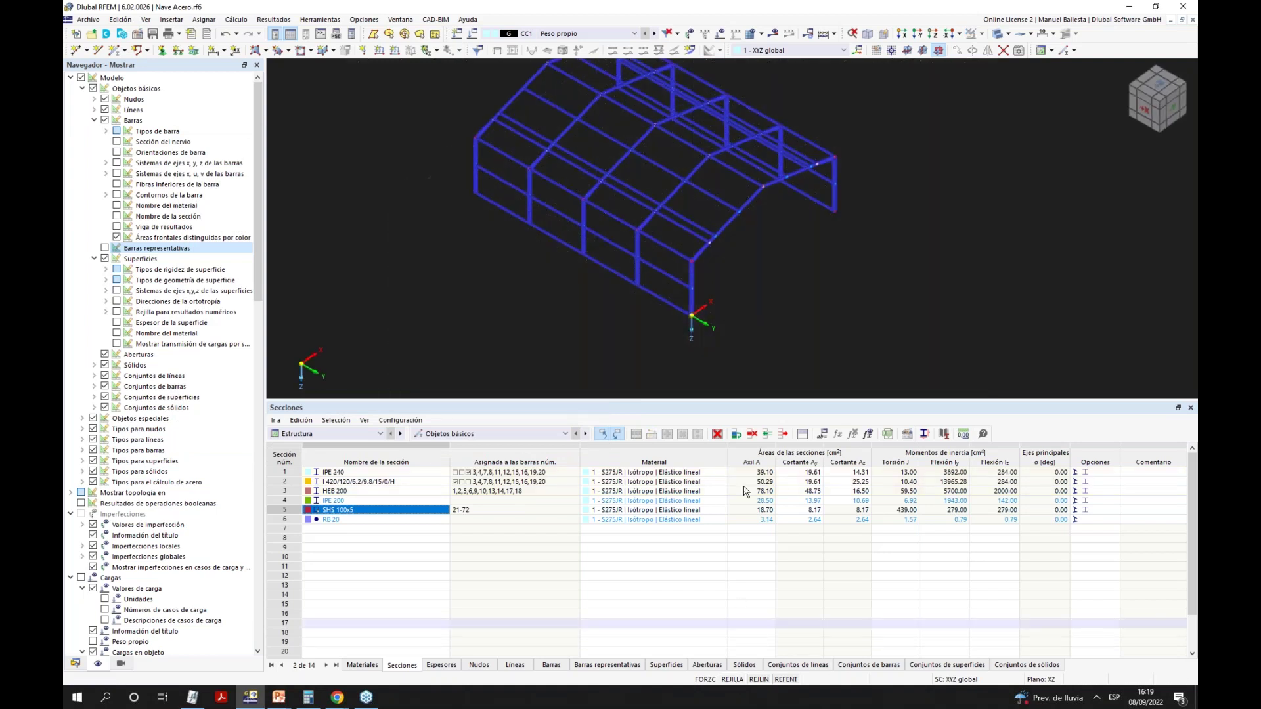
{"action": "left_click_drag", "start_coordinate": [682, 227], "coordinate": [691, 244]}
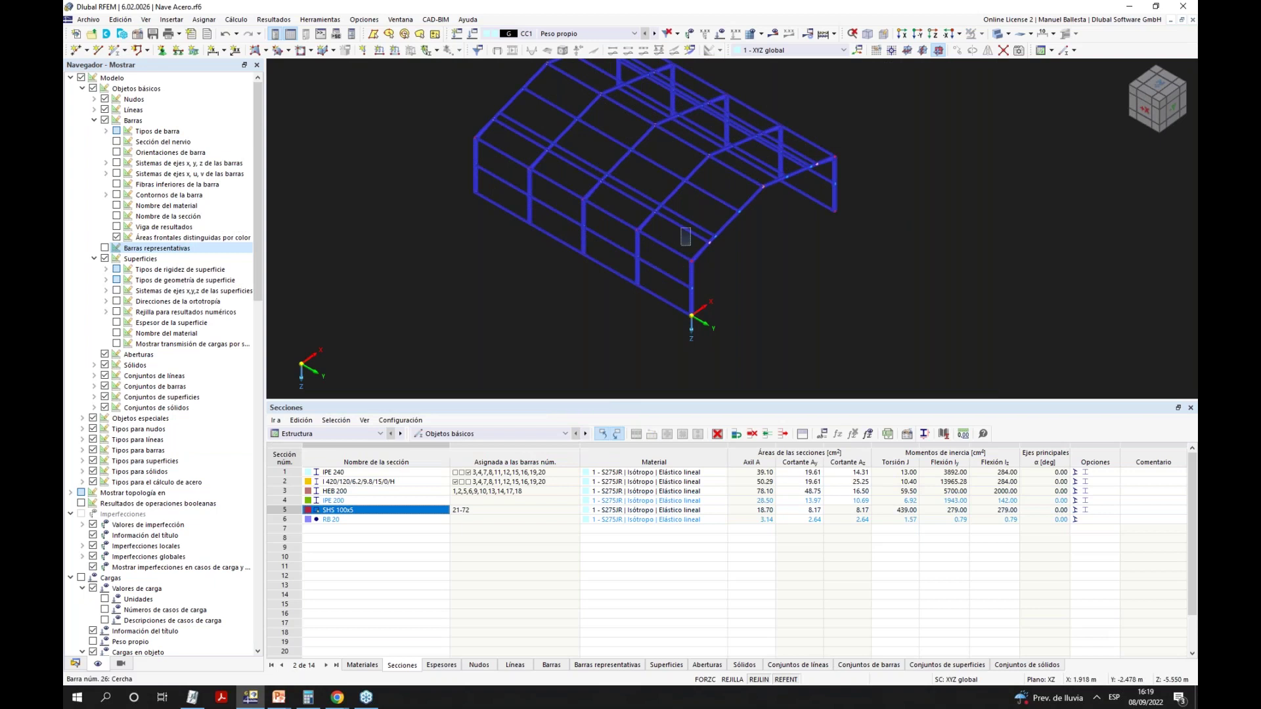
{"action": "left_click_drag", "start_coordinate": [618, 195], "coordinate": [621, 204]}
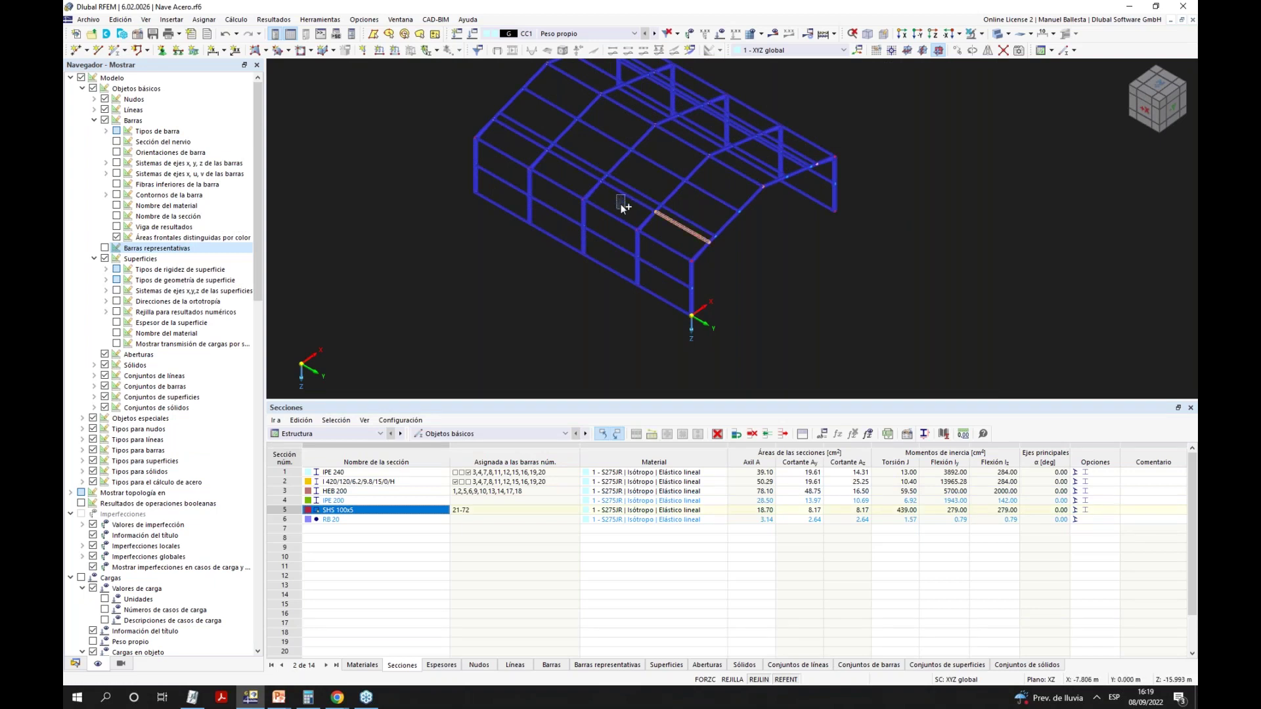
{"action": "left_click", "coordinate": [632, 195]}
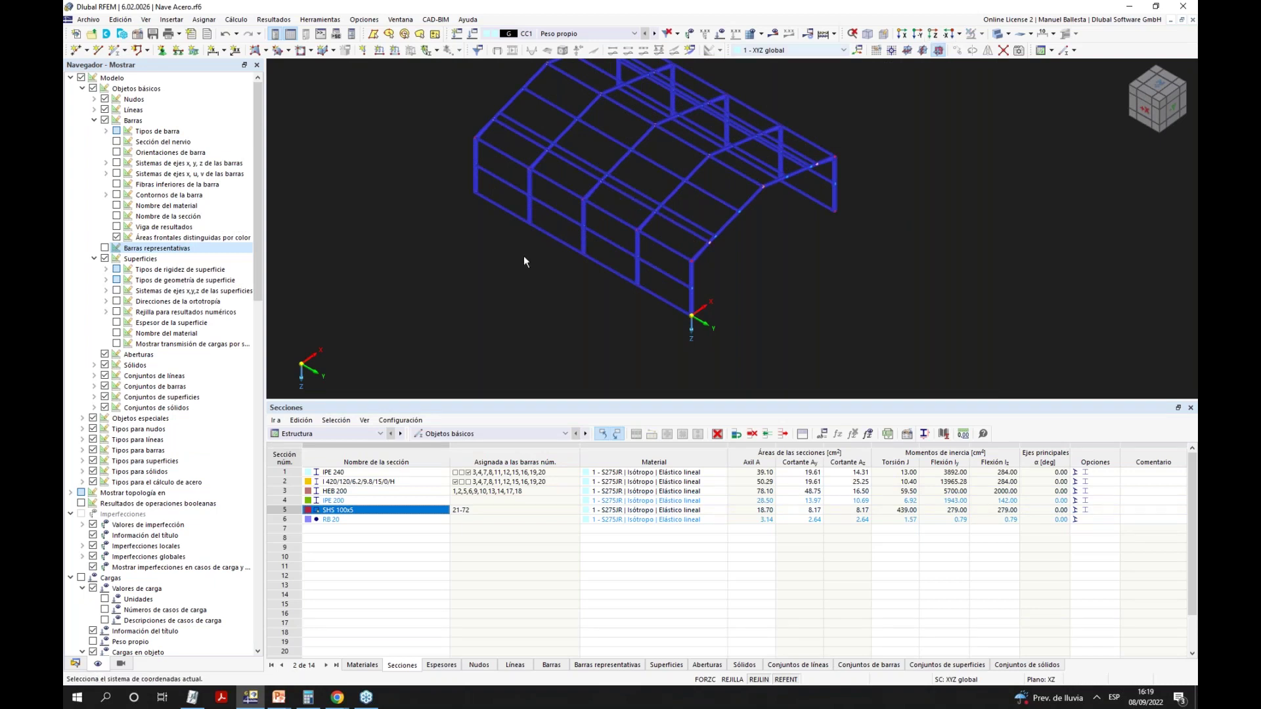
{"action": "left_click_drag", "start_coordinate": [538, 143], "coordinate": [586, 175]}
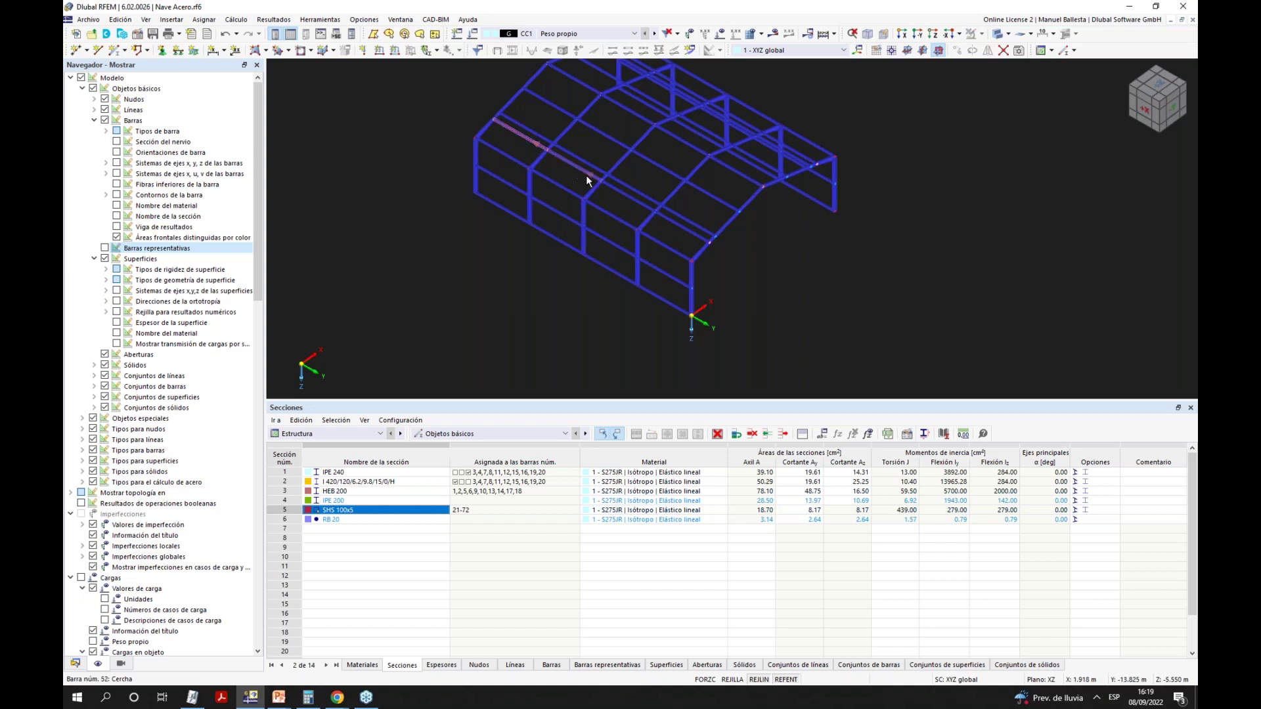
Delete the two longitudinal rows of SHS 100x5 bars at the haunch ends of the frames, selecting both rows in plan view.
{"action": "left_click", "coordinate": [1161, 89]}
{"action": "left_click_drag", "start_coordinate": [649, 80], "coordinate": [660, 375]}
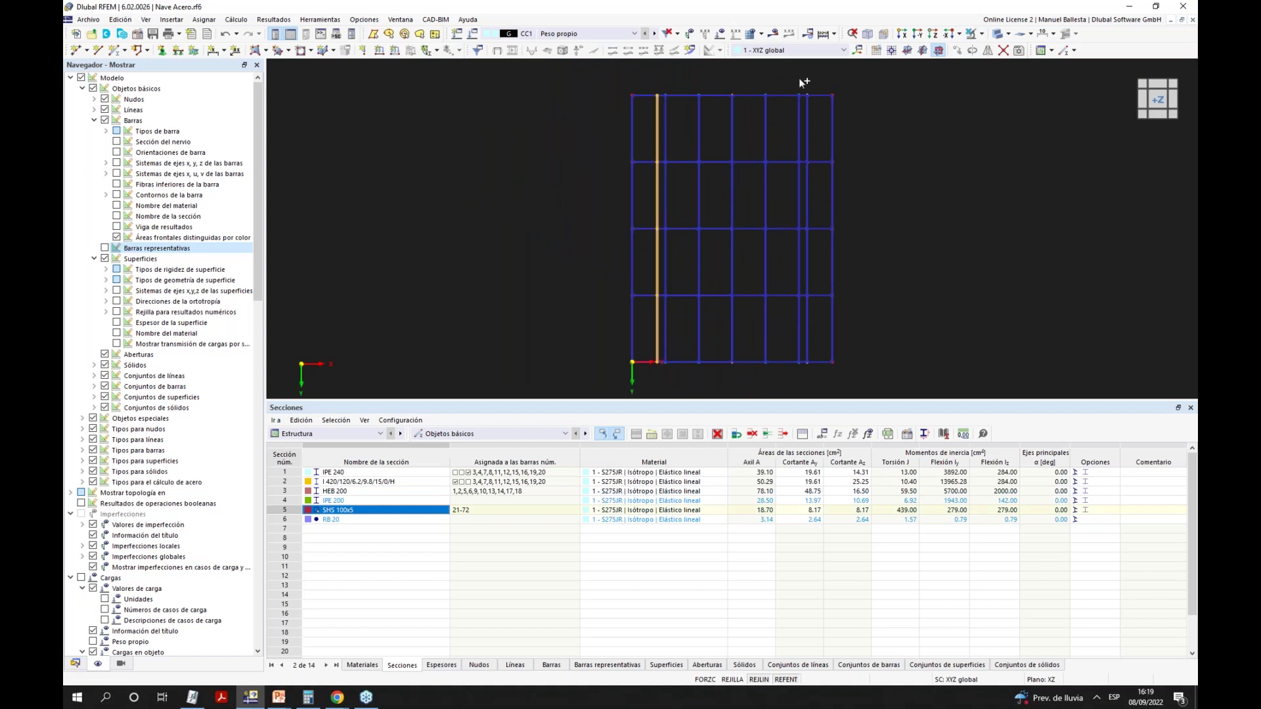
{"action": "left_click_drag", "start_coordinate": [804, 80], "coordinate": [821, 333]}
{"action": "key", "text": "F7"}
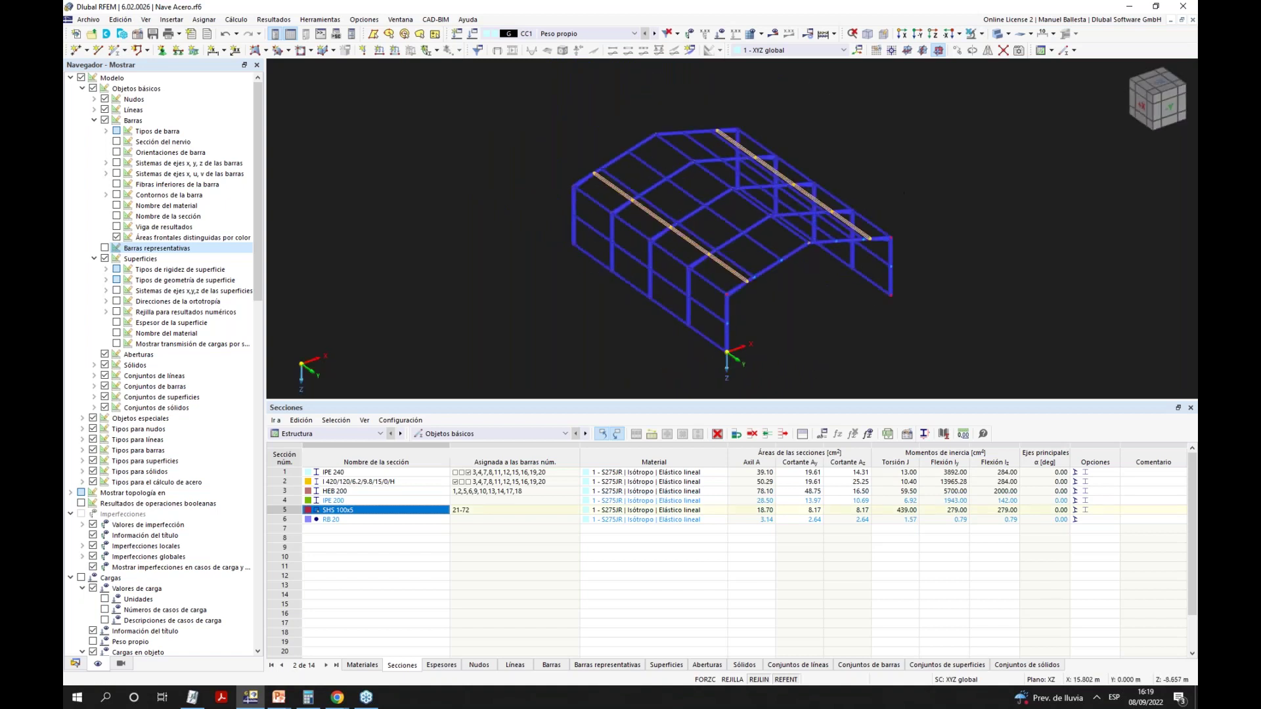
{"action": "right_click", "coordinate": [730, 270]}
{"action": "mouse_move", "coordinate": [804, 310]}
{"action": "left_click", "coordinate": [1038, 340]}
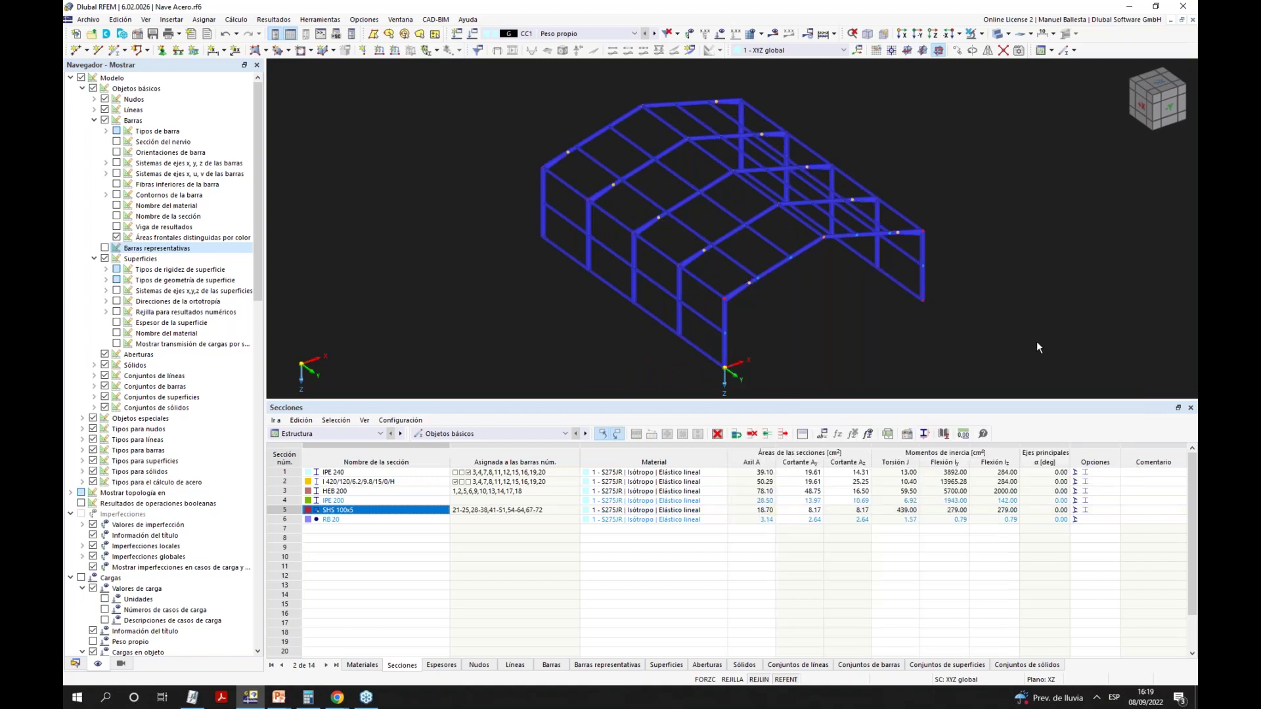
Display the work plane grid and place its origin on the front frame's rafter node at X 5 m.
{"action": "middle_click_drag", "start_coordinate": [752, 222], "coordinate": [759, 217]}
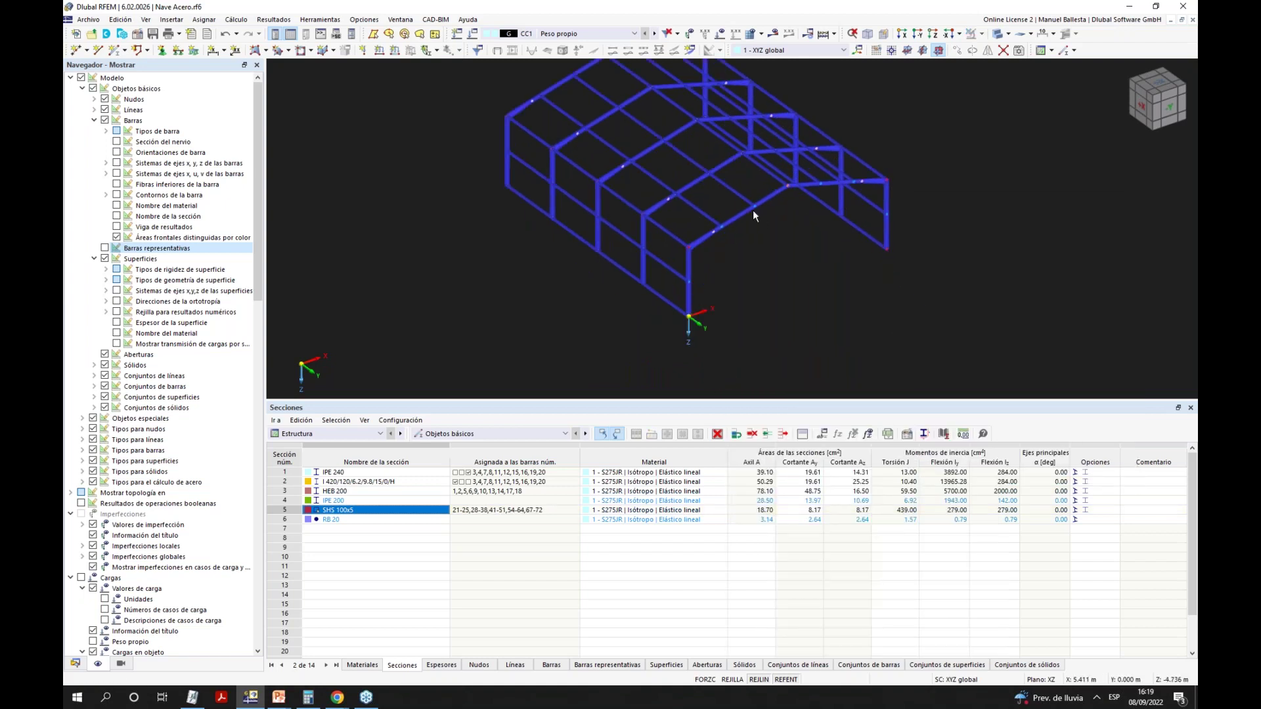
{"action": "middle_click_drag", "start_coordinate": [759, 247], "coordinate": [763, 256], "text": "ctrl"}
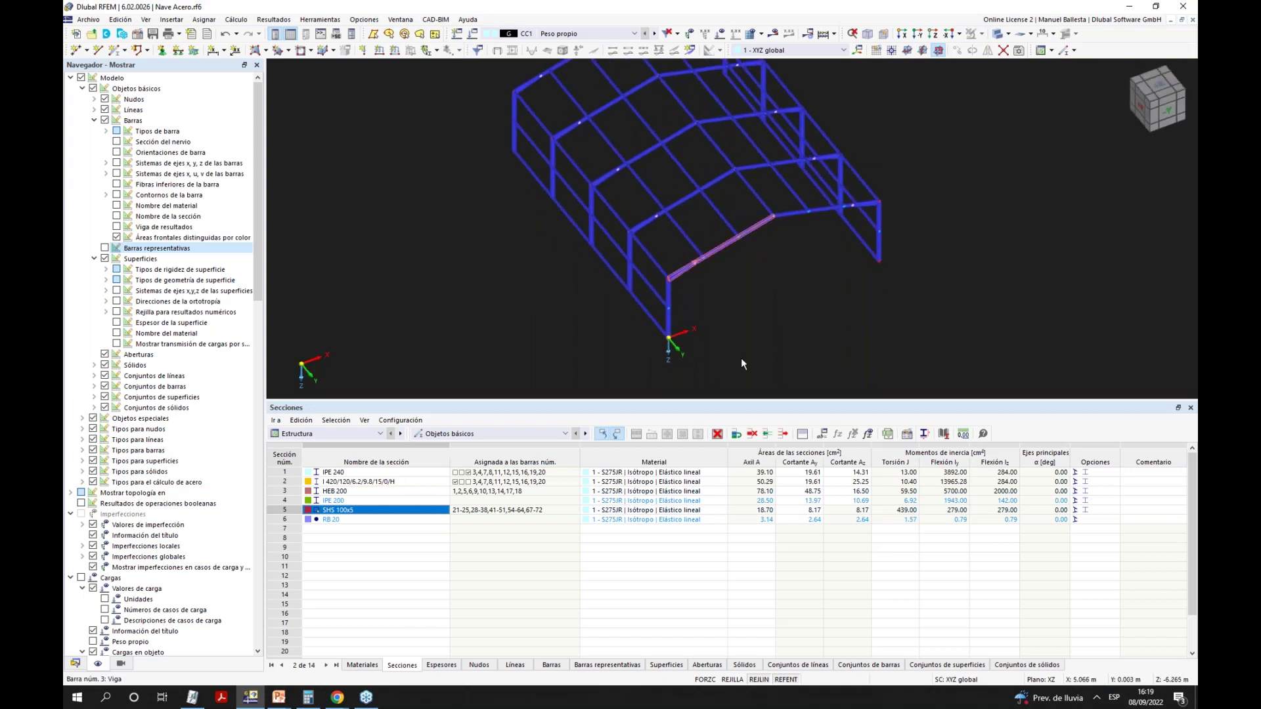
{"action": "middle_click_drag", "start_coordinate": [866, 295], "coordinate": [749, 242], "text": "ctrl"}
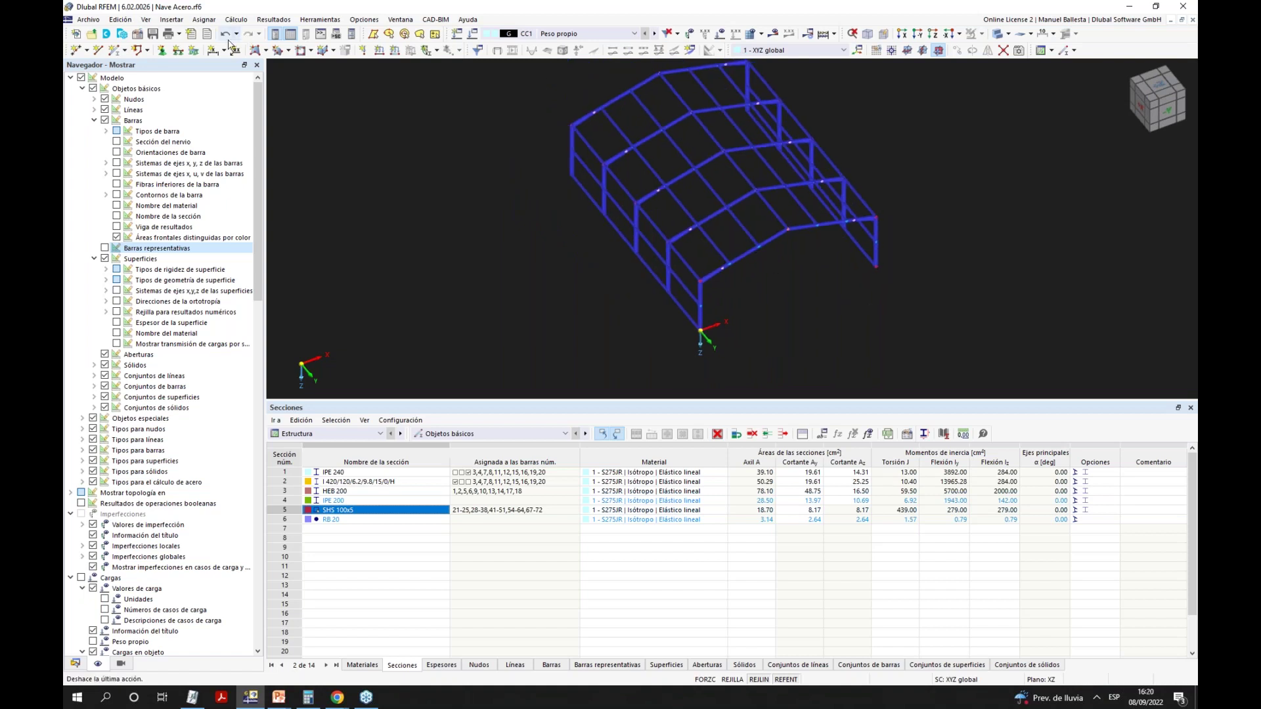
{"action": "left_click", "coordinate": [734, 680]}
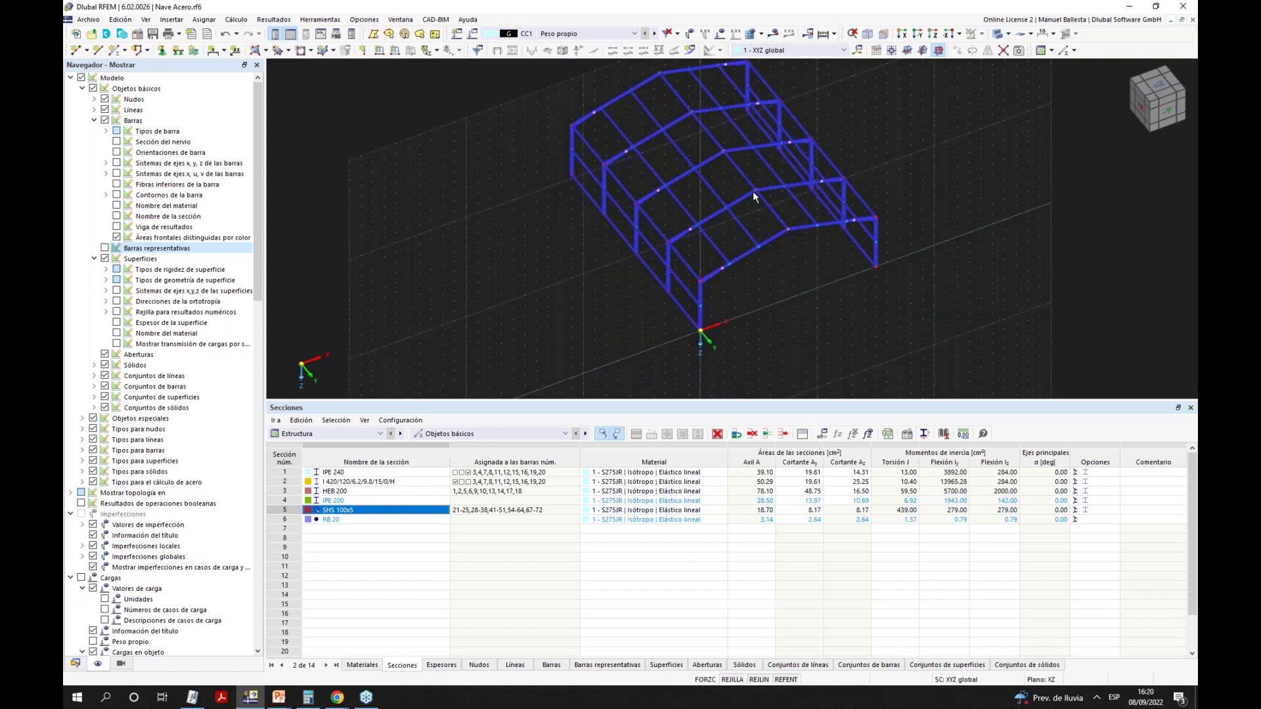
{"action": "left_click", "coordinate": [823, 34]}
{"action": "left_click", "coordinate": [759, 246]}
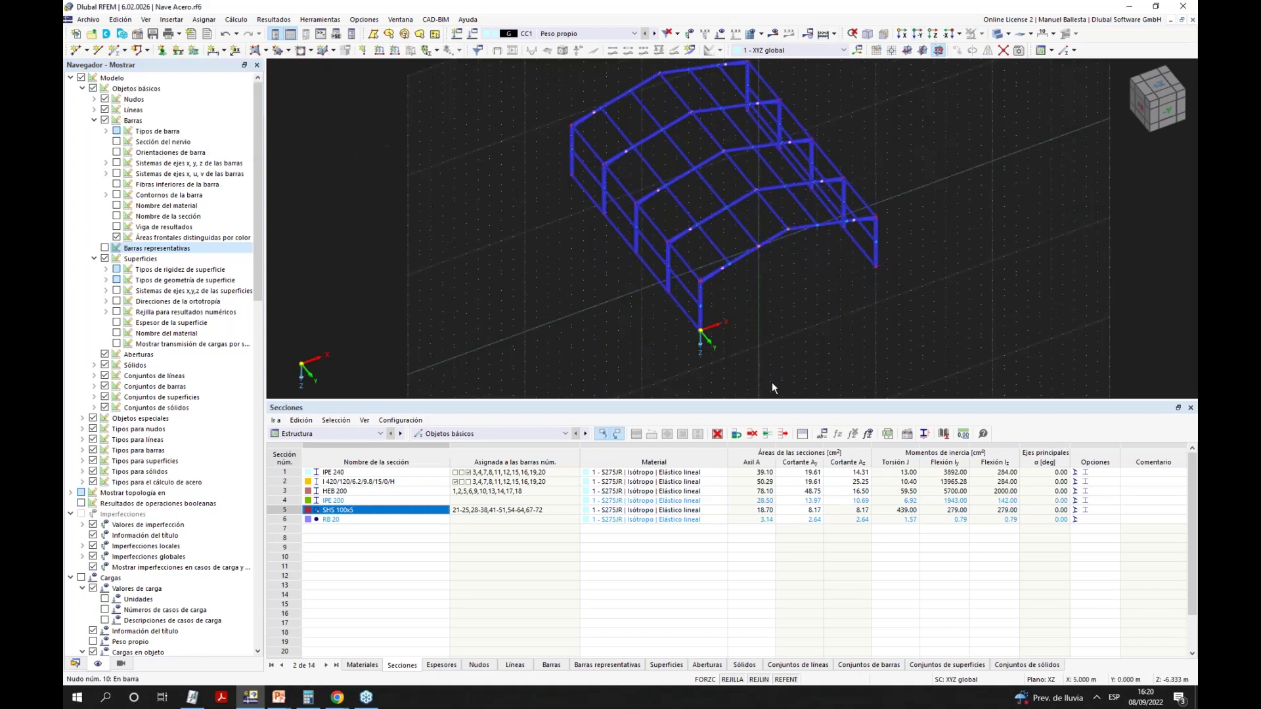
Define a new Viga member with uniform section IPE 200 in S275JR and a rotation angle of 90 degrees.
{"action": "left_click", "coordinate": [113, 51]}
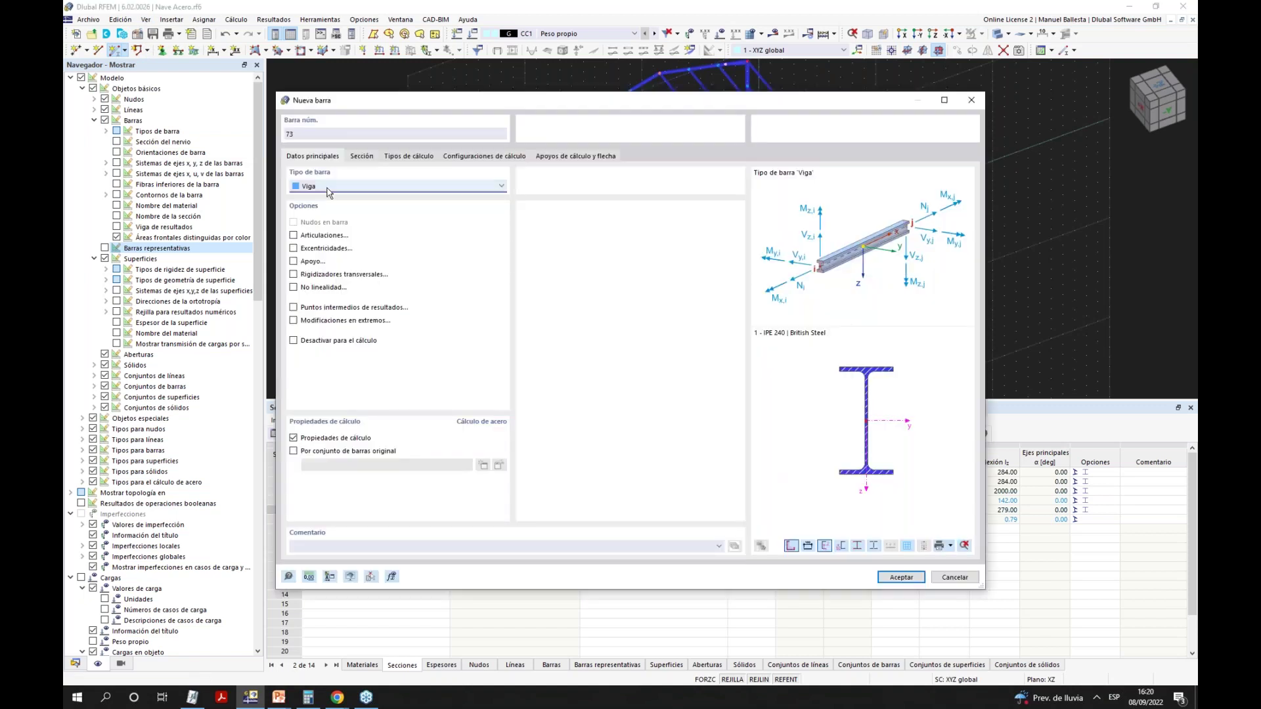
{"action": "left_click", "coordinate": [361, 156]}
{"action": "left_click", "coordinate": [398, 451]}
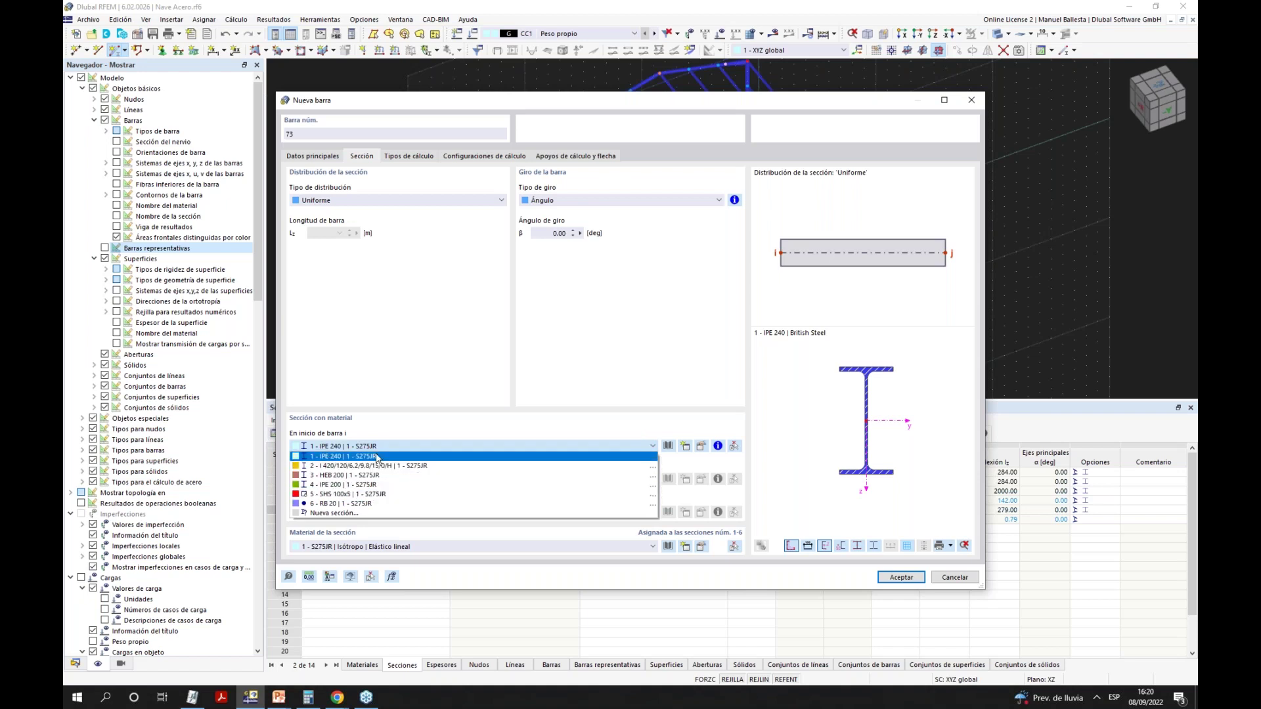
{"action": "left_click", "coordinate": [381, 485]}
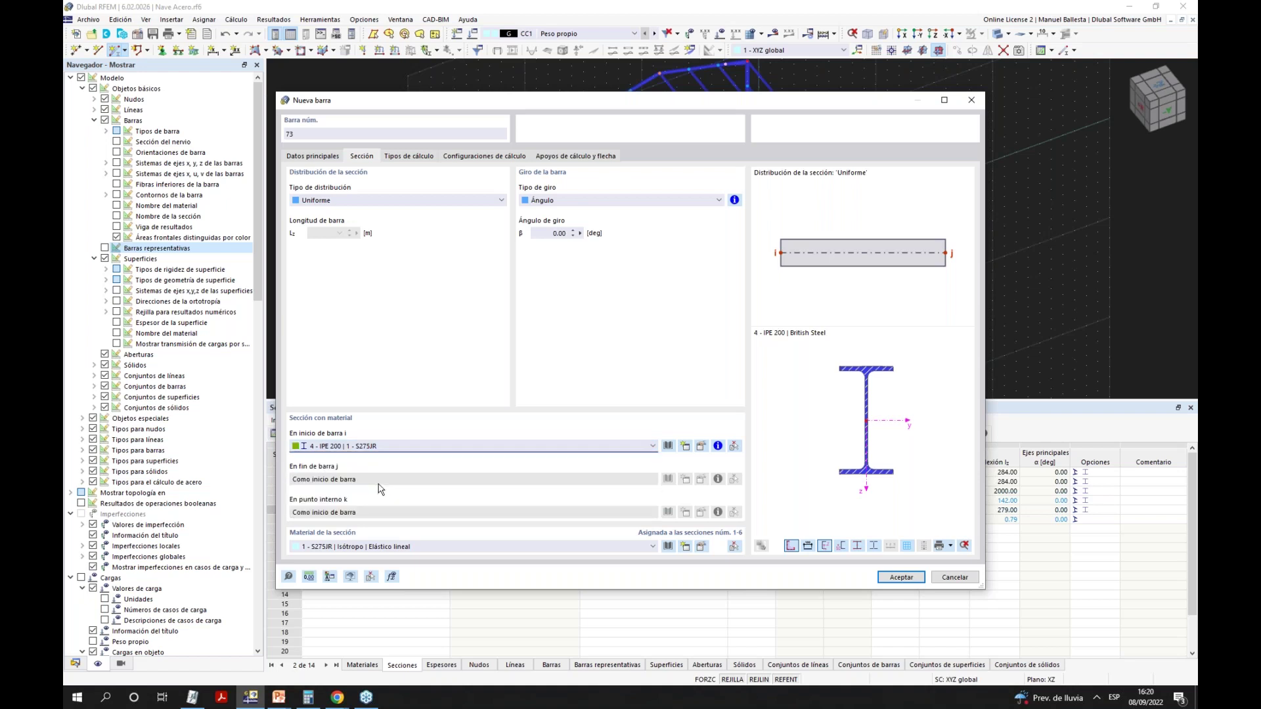
{"action": "left_click", "coordinate": [544, 235]}
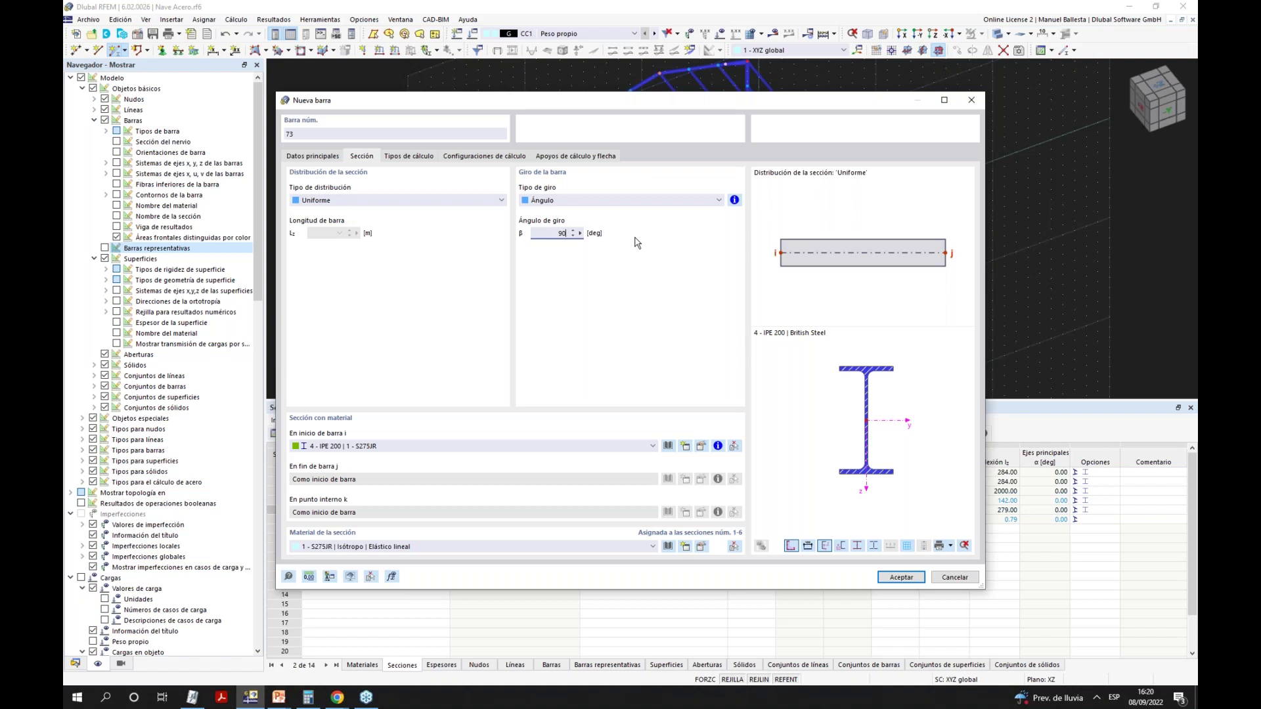
{"action": "left_click", "coordinate": [897, 578]}
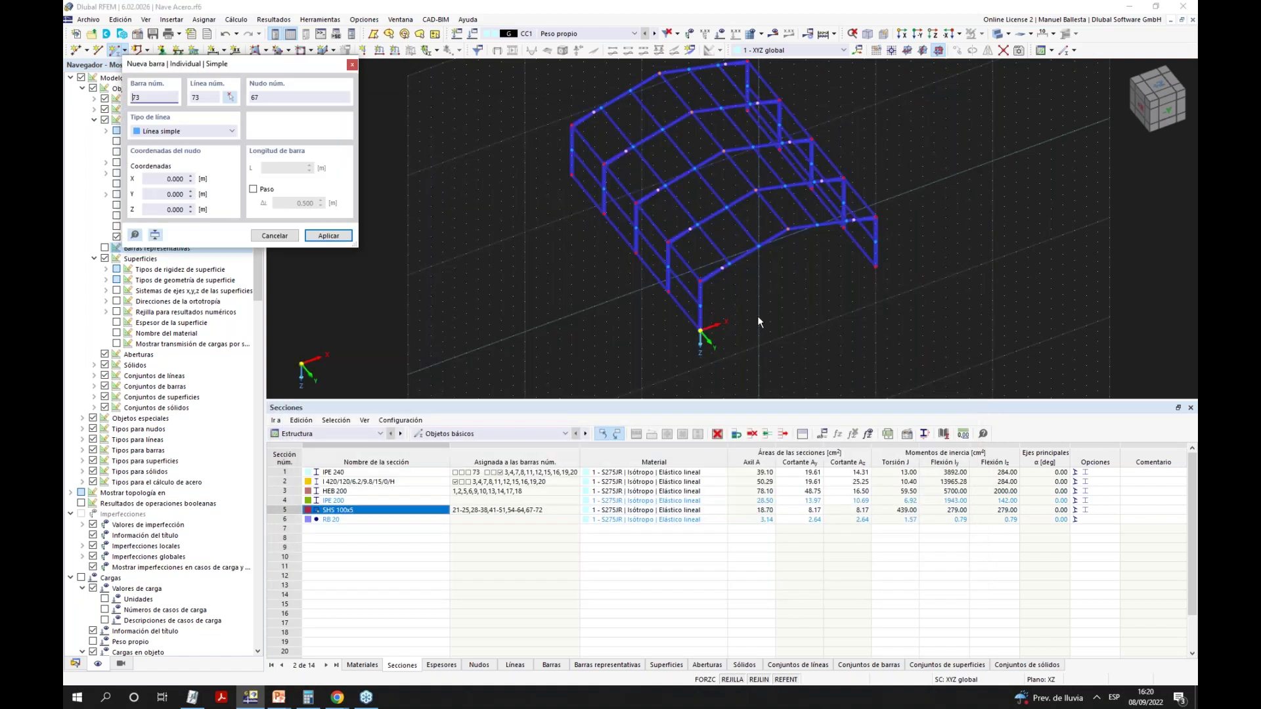
Draw a gable column about 6 m long straight down from the front rafter node at X 5 m.
{"action": "left_click", "coordinate": [758, 246]}
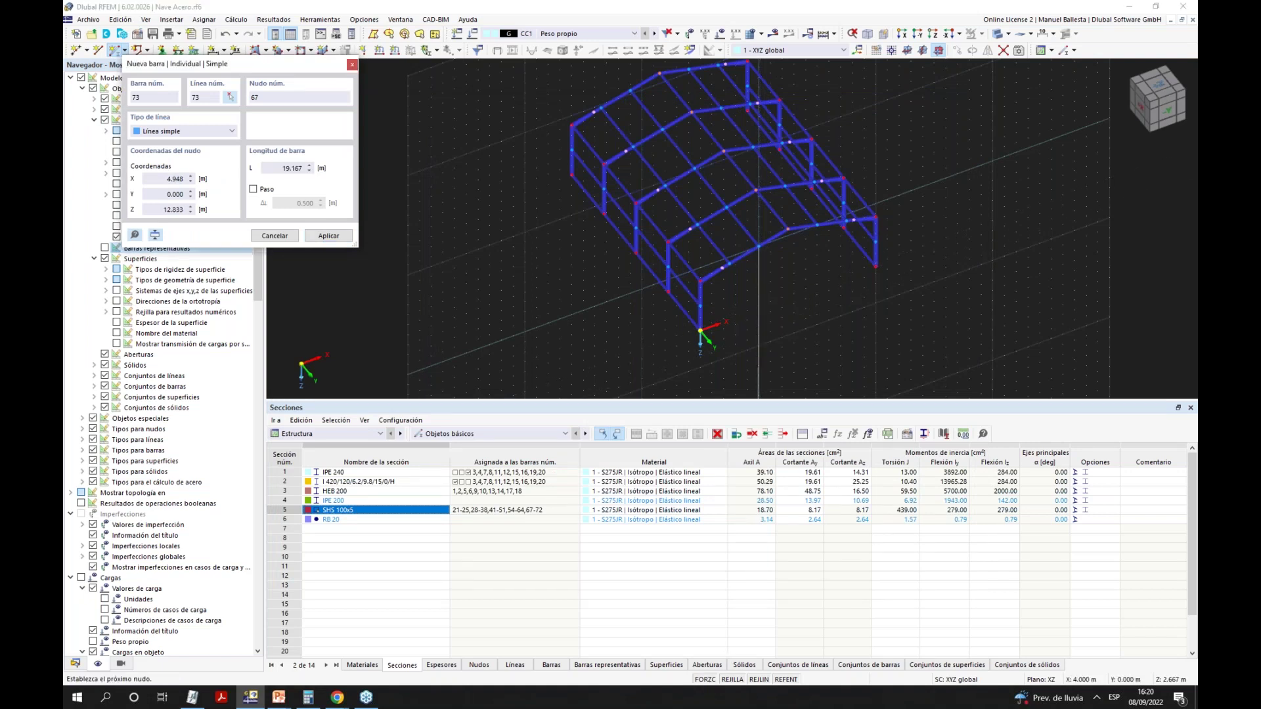
{"action": "left_click", "coordinate": [758, 305]}
{"action": "key", "text": "Escape"}
{"action": "scroll", "coordinate": [760, 305], "scroll_direction": "up", "scroll_amount": 1}
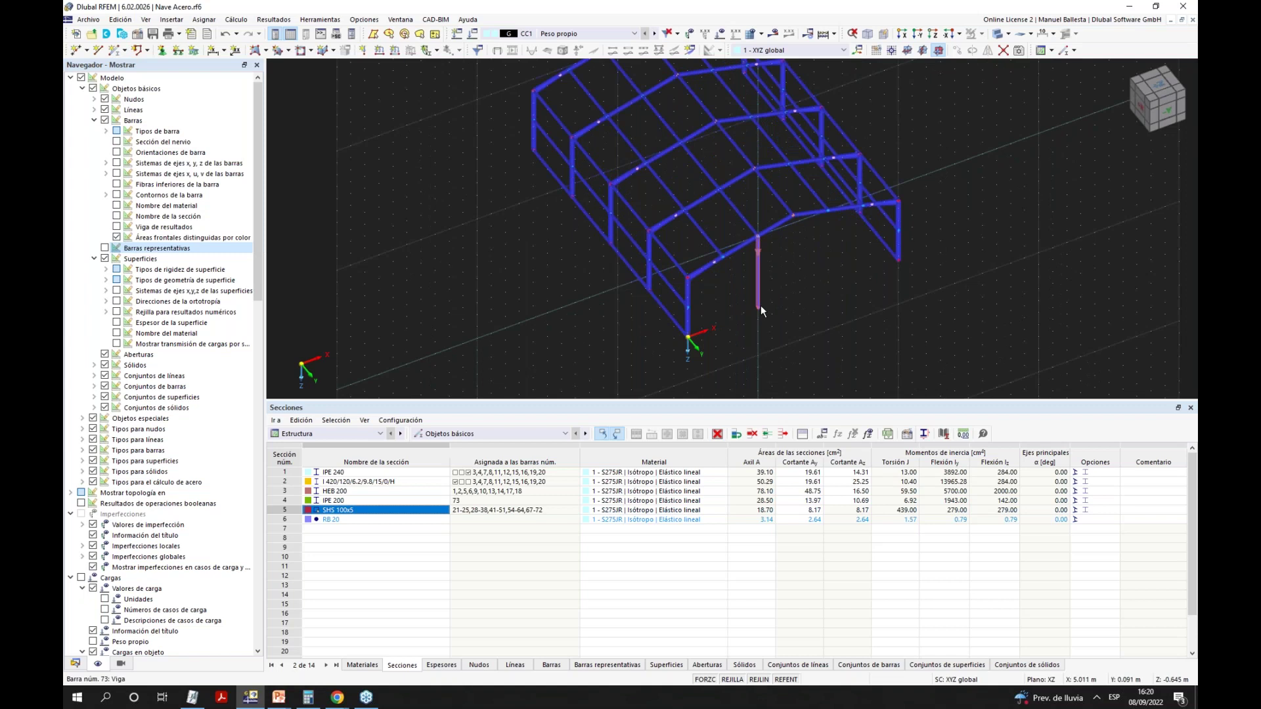
{"action": "scroll", "coordinate": [760, 306], "scroll_direction": "up", "scroll_amount": 2}
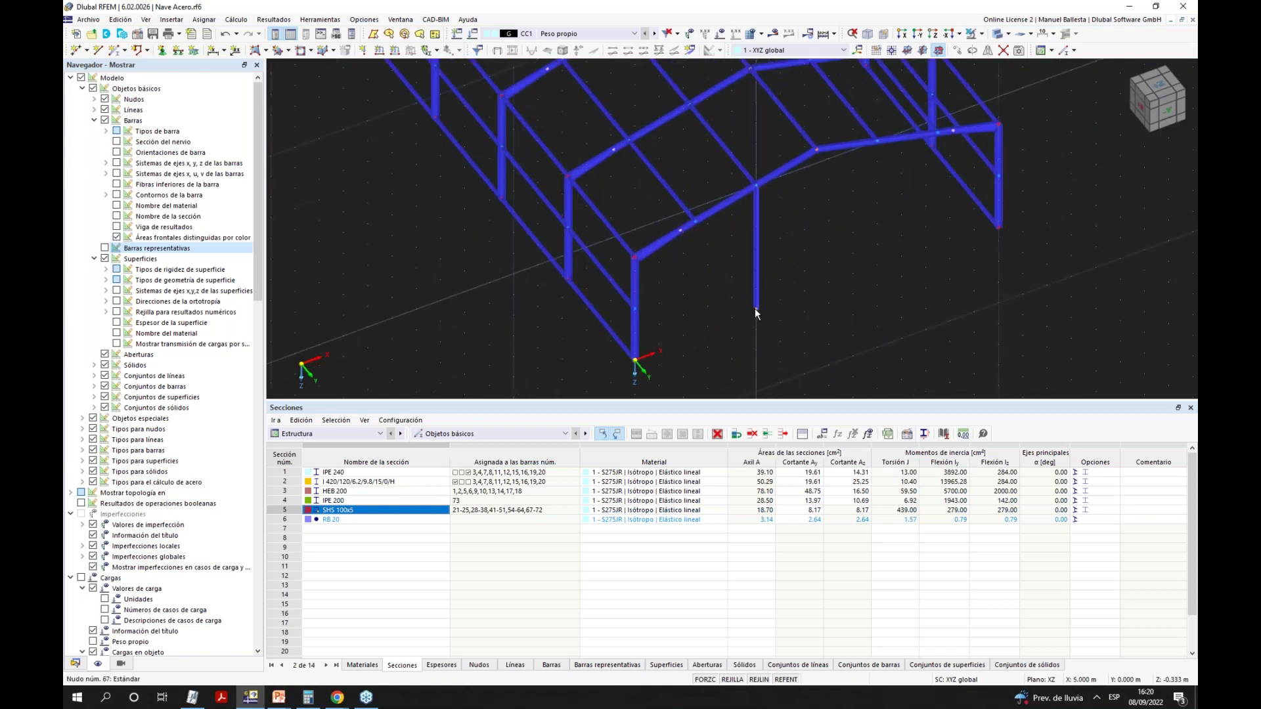
{"action": "right_click", "coordinate": [754, 309]}
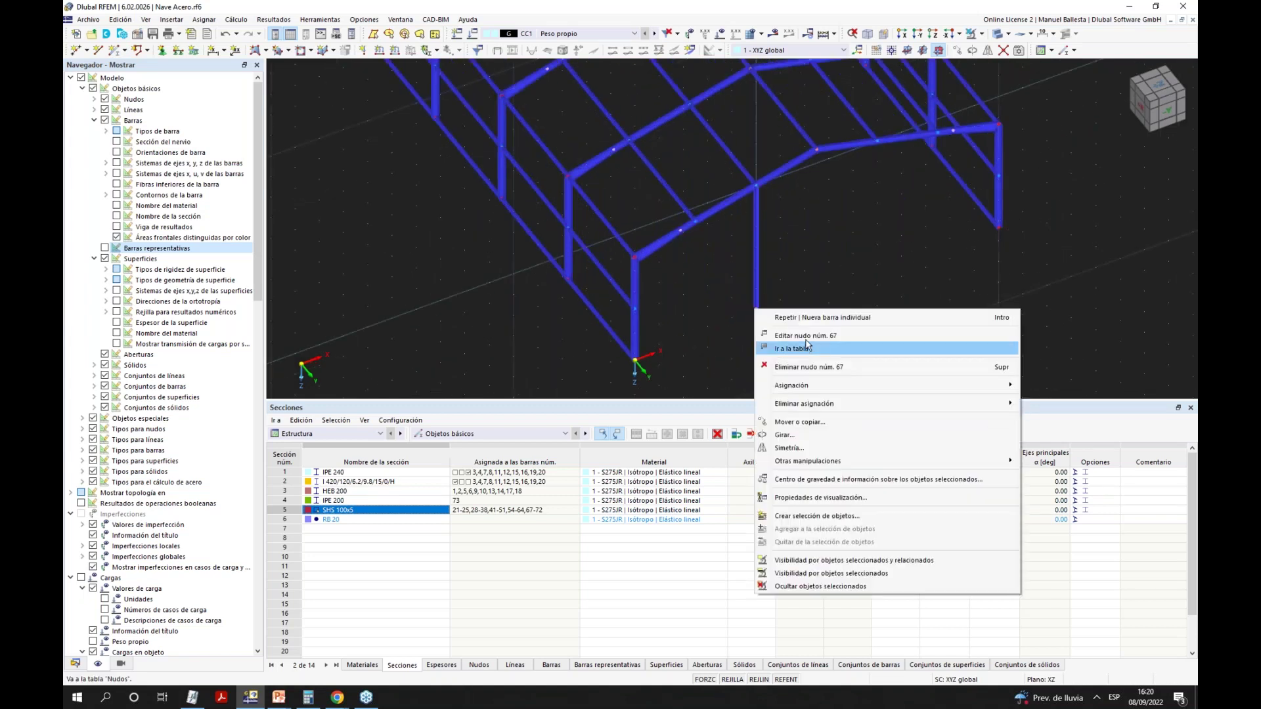
{"action": "left_click", "coordinate": [807, 348]}
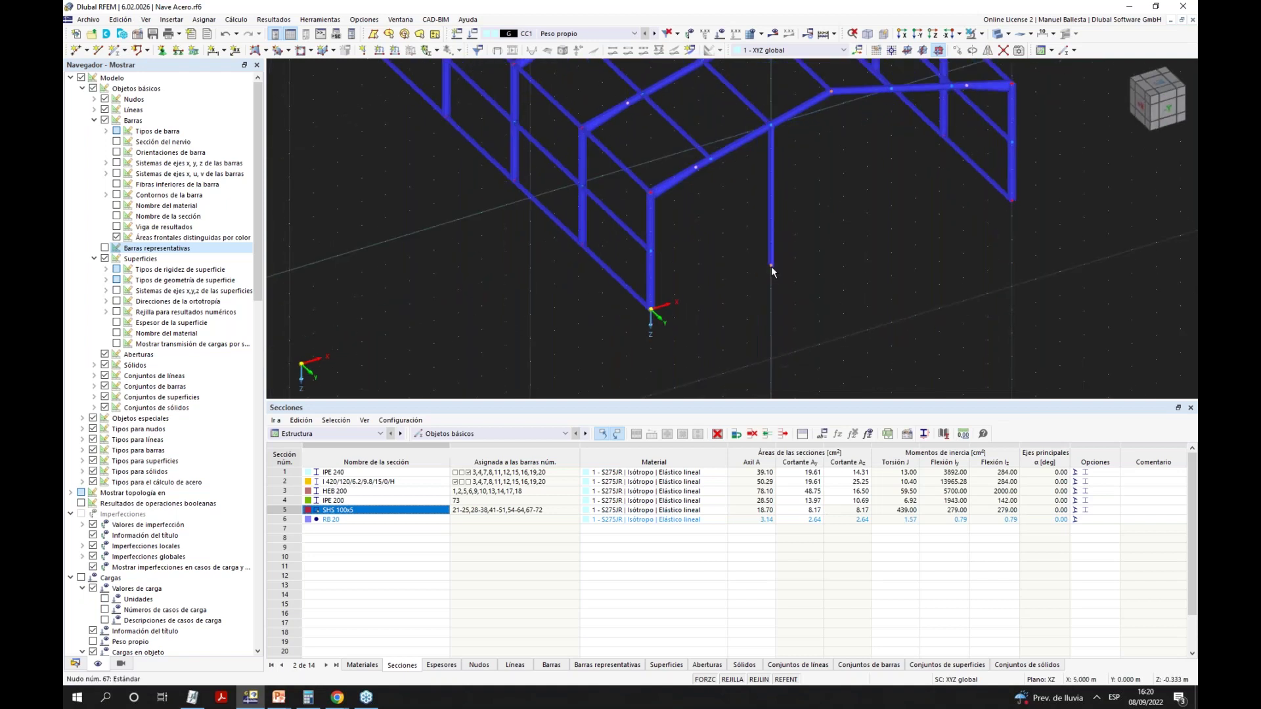
{"action": "right_click", "coordinate": [771, 266]}
{"action": "left_click", "coordinate": [735, 285]}
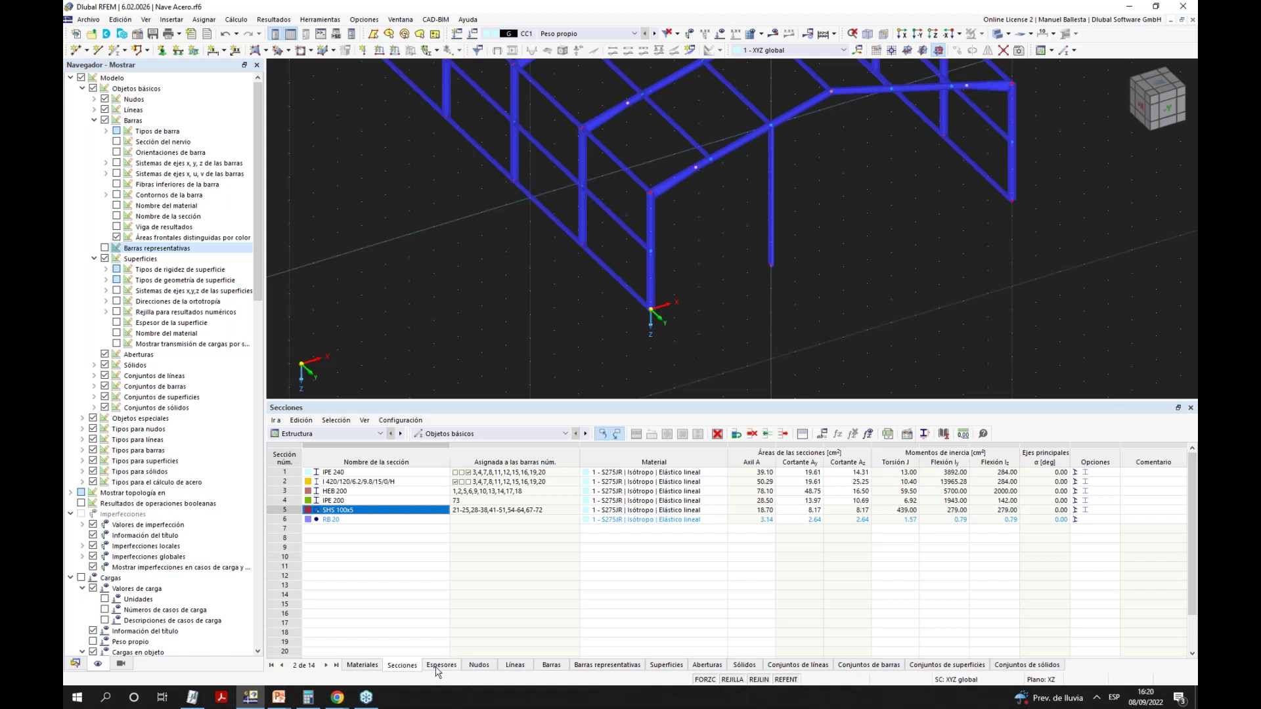
Set the Z coordinate of the gable column's lower node to 0 m.
{"action": "left_click", "coordinate": [478, 665]}
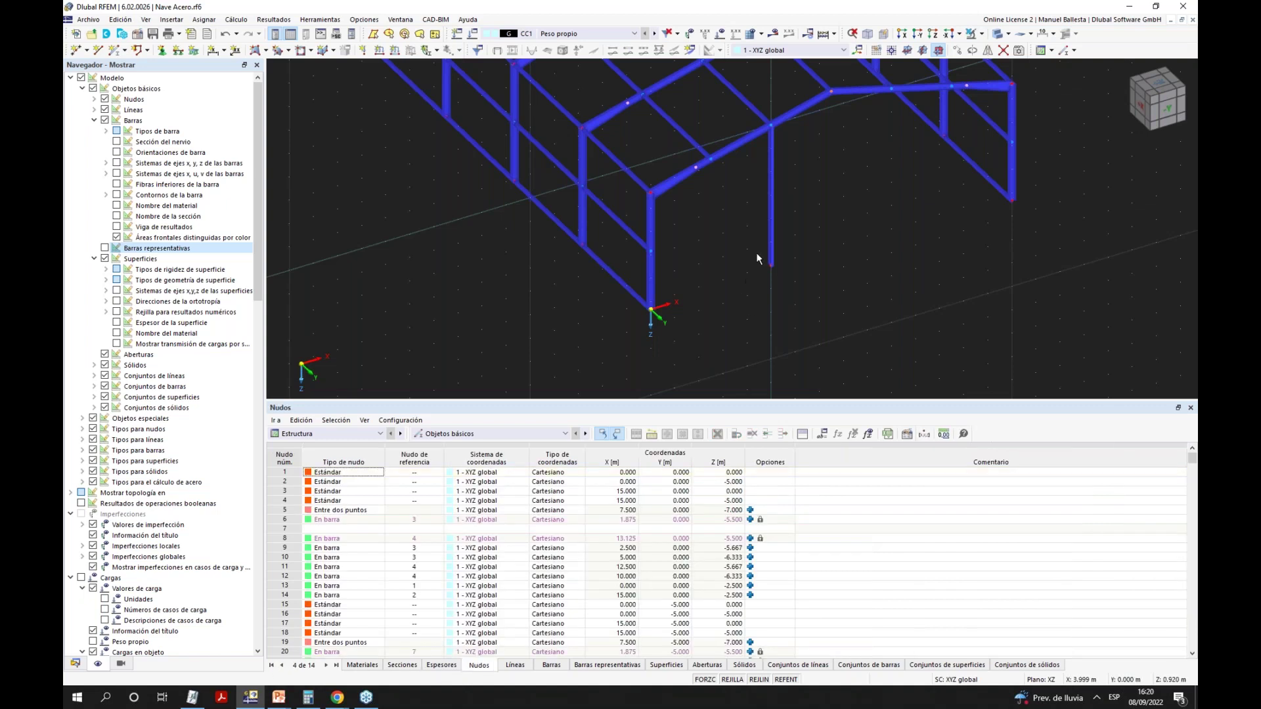
{"action": "left_click", "coordinate": [767, 266]}
{"action": "left_click", "coordinate": [718, 472]}
{"action": "left_click", "coordinate": [718, 474]}
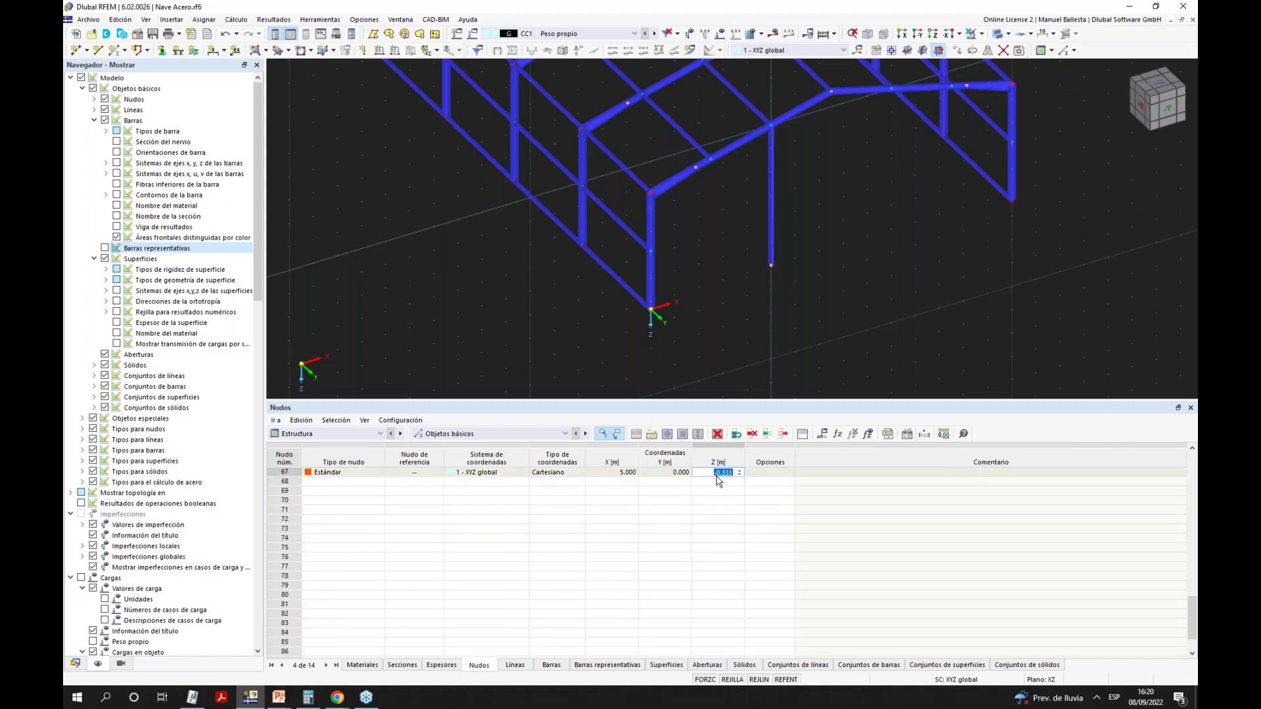
{"action": "double_click", "coordinate": [715, 473]}
{"action": "left_click", "coordinate": [539, 337]}
{"action": "double_click", "coordinate": [535, 336]}
{"action": "type", "text": "0"}
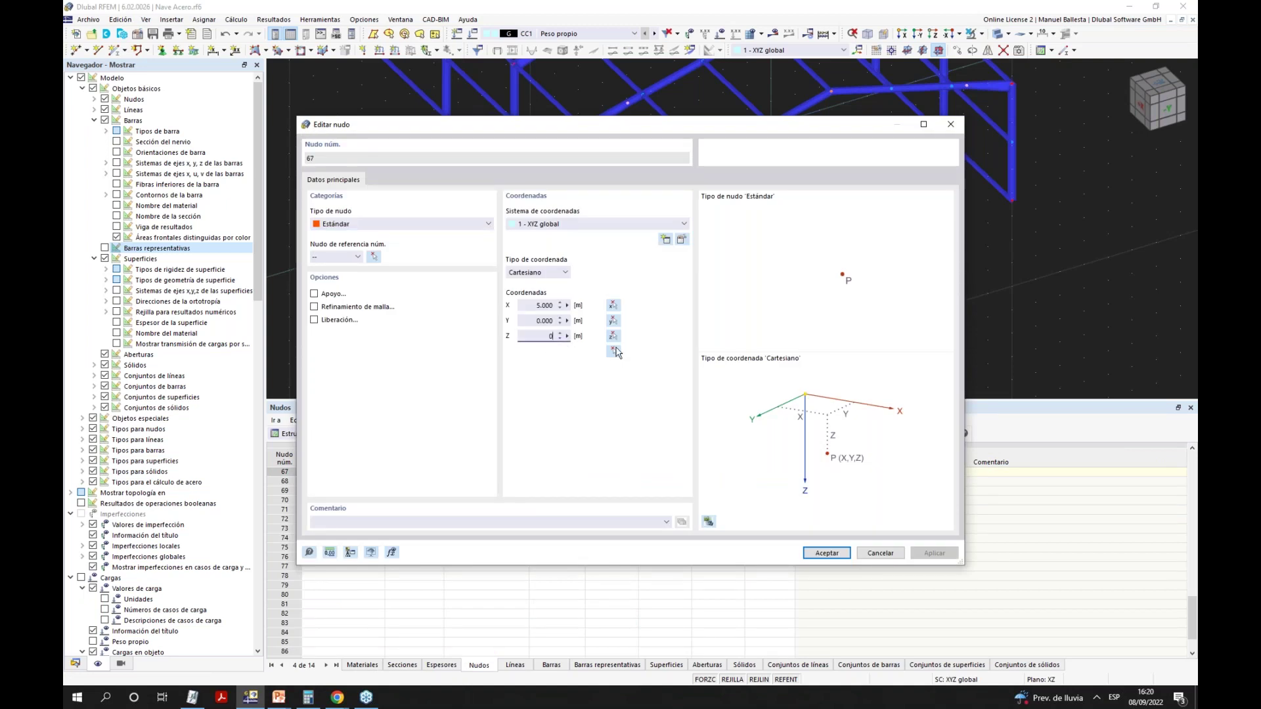
{"action": "left_click", "coordinate": [843, 559]}
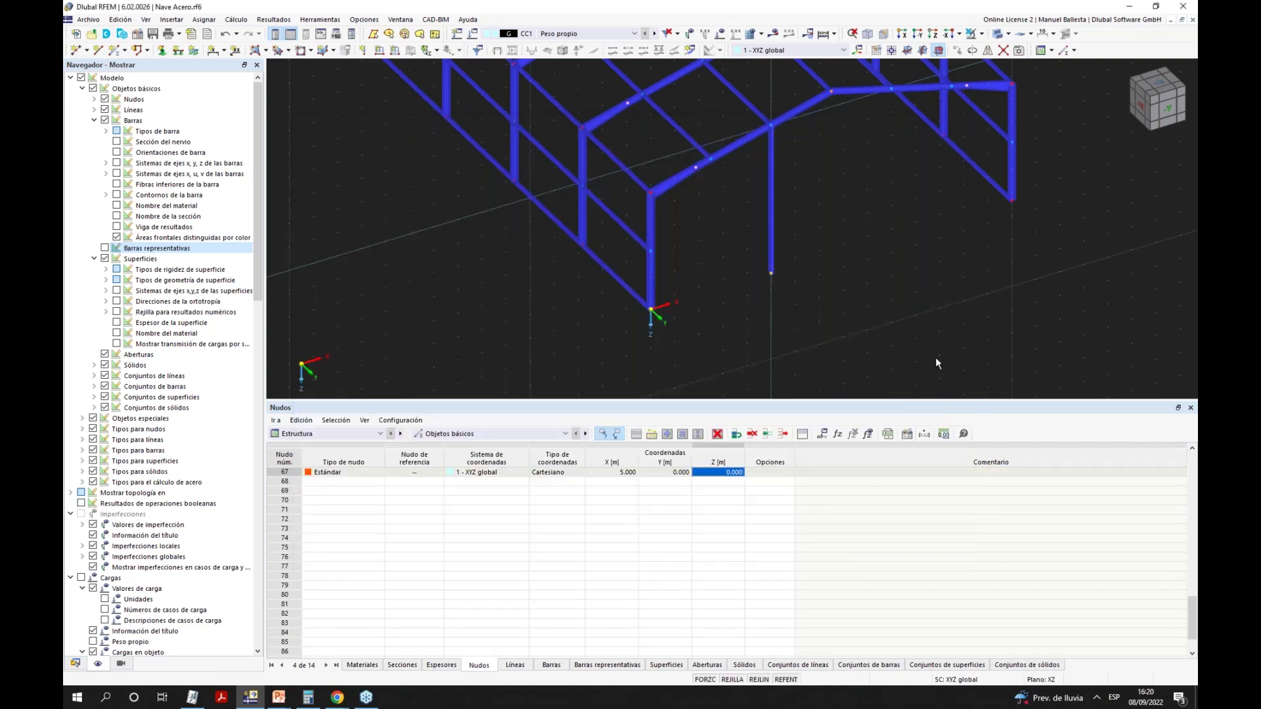
Copy the IPE 200 gable column and its base node once, displaced 5 m along X to the other rafter node.
{"action": "left_click_drag", "start_coordinate": [821, 321], "coordinate": [740, 253]}
{"action": "middle_click_drag", "start_coordinate": [741, 253], "coordinate": [579, 311]}
{"action": "middle_click_drag", "start_coordinate": [733, 159], "coordinate": [792, 155]}
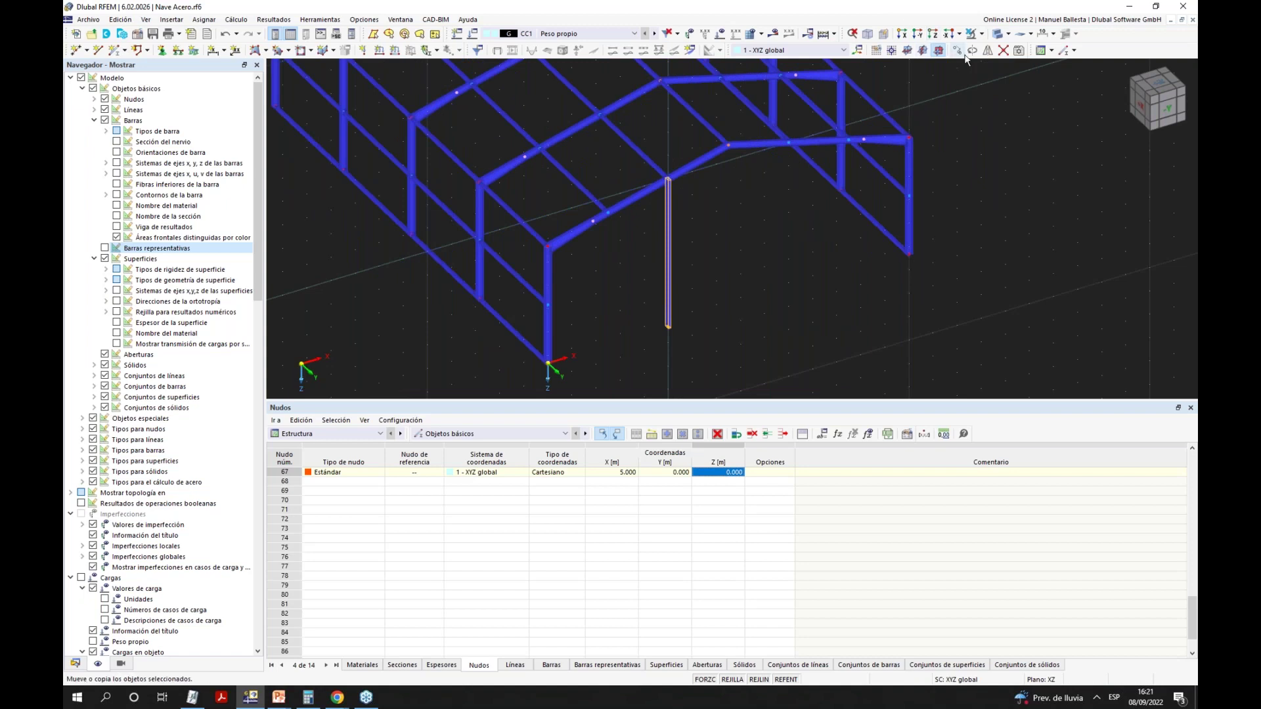
{"action": "key", "text": "Return"}
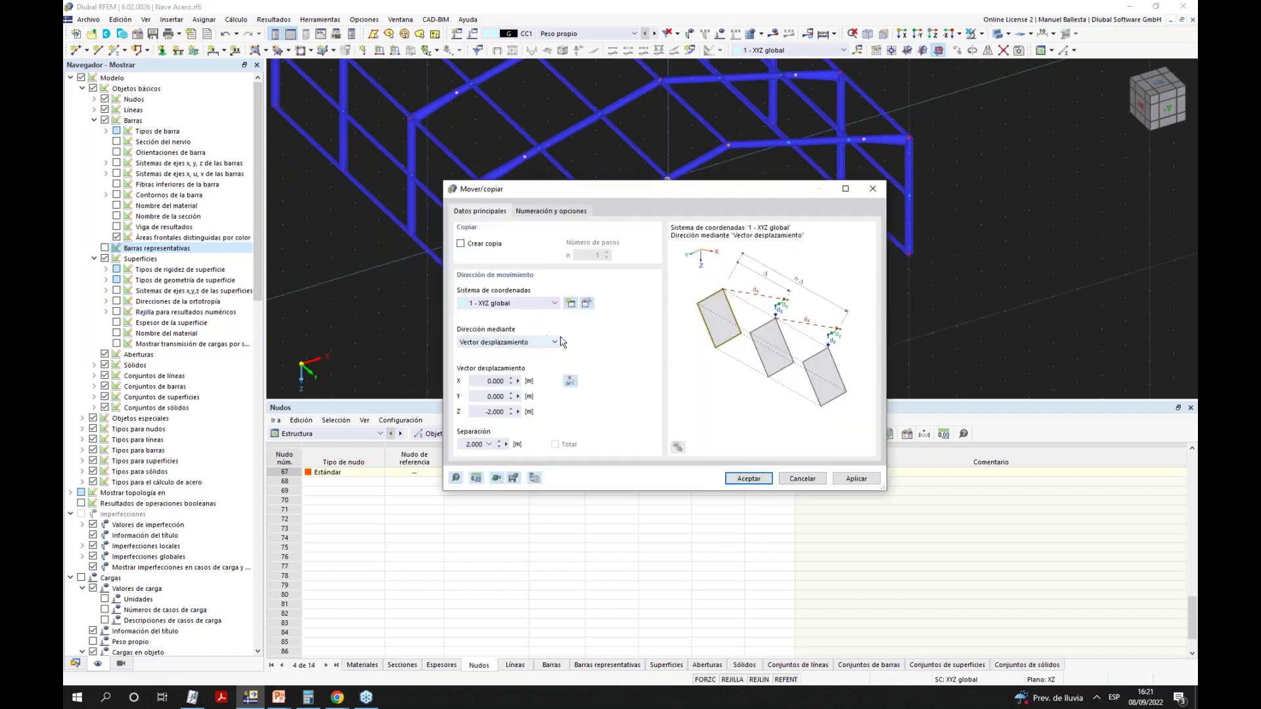
{"action": "left_click", "coordinate": [570, 380]}
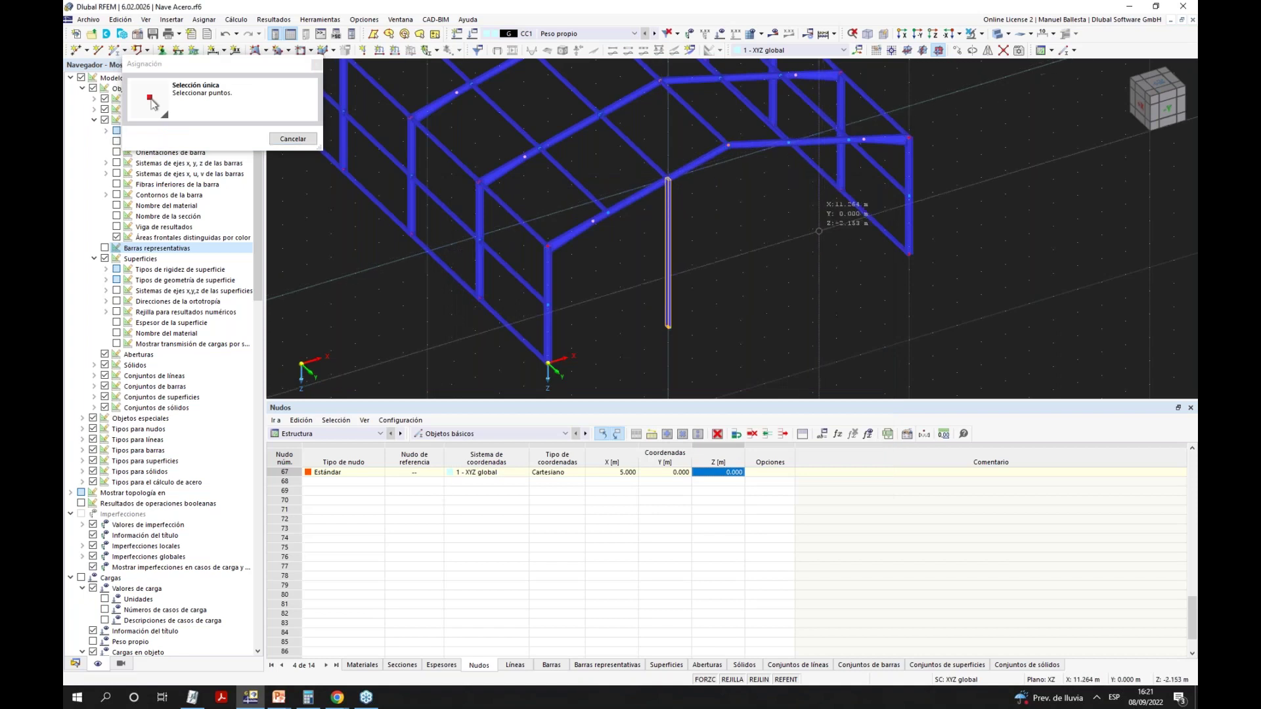
{"action": "middle_click_drag", "start_coordinate": [821, 191], "coordinate": [788, 197], "text": "ctrl"}
{"action": "left_click", "coordinate": [755, 179]}
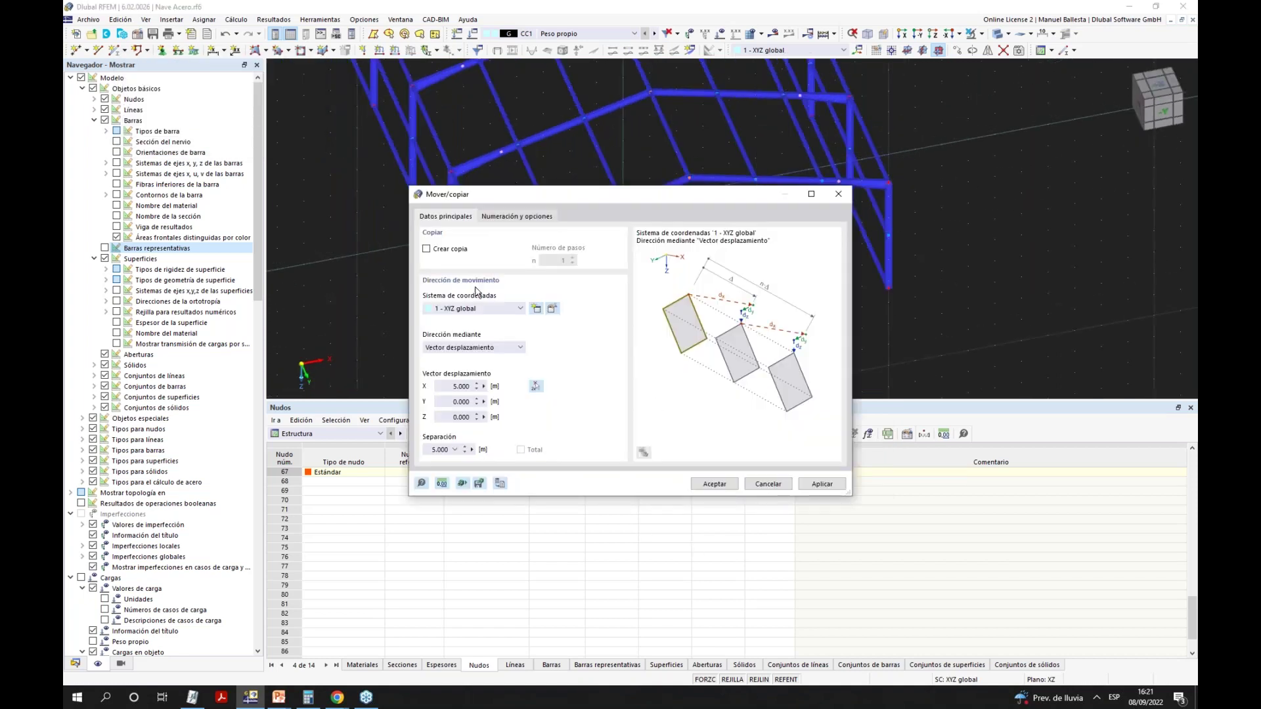
{"action": "left_click", "coordinate": [426, 249]}
{"action": "left_click", "coordinate": [814, 487]}
{"action": "left_click", "coordinate": [837, 194]}
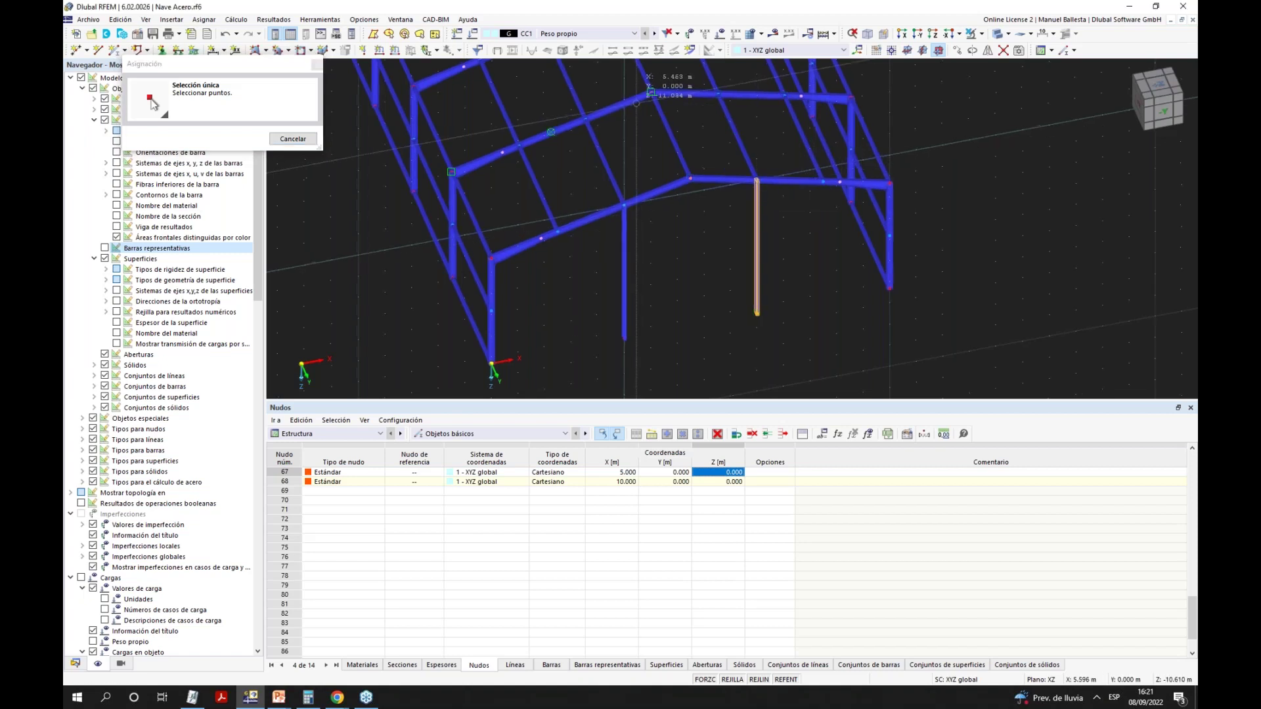
Copy the X 10 m gable column -20 m along Y to the rear gable, and copy that column -5 m along X.
{"action": "middle_click_drag", "start_coordinate": [636, 103], "coordinate": [721, 430]}
{"action": "left_click", "coordinate": [688, 164]}
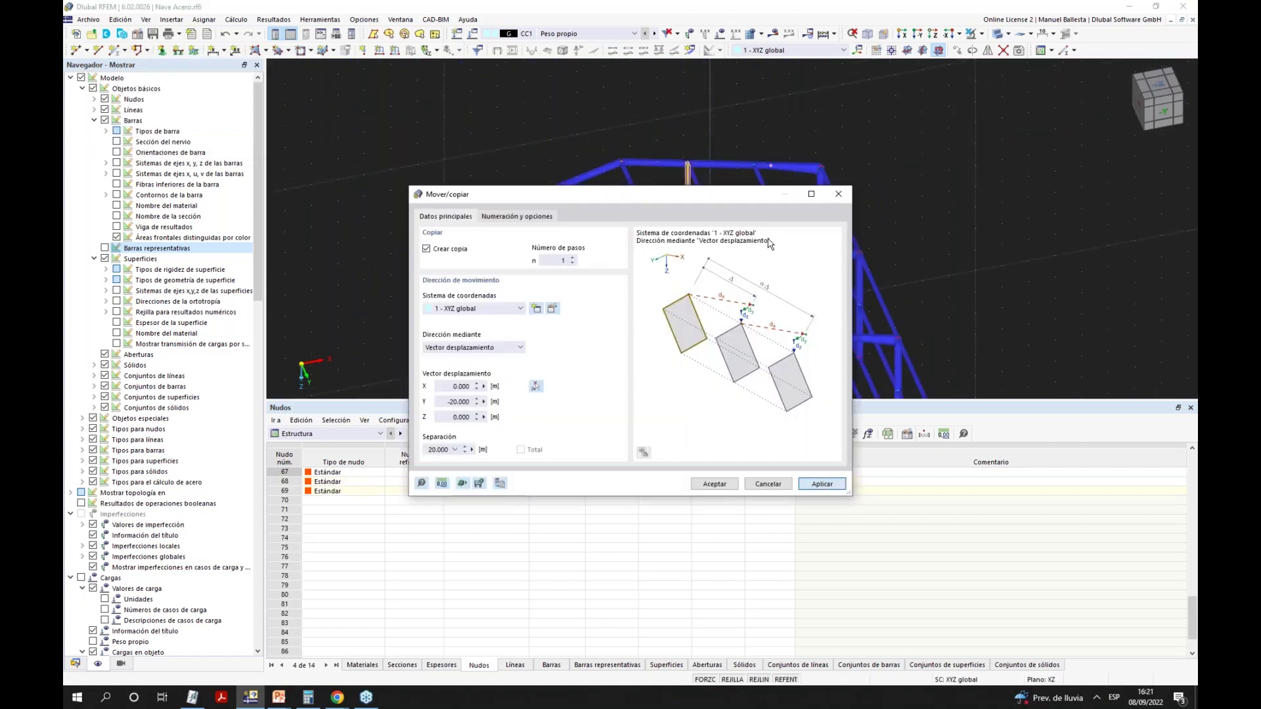
{"action": "left_click", "coordinate": [535, 386]}
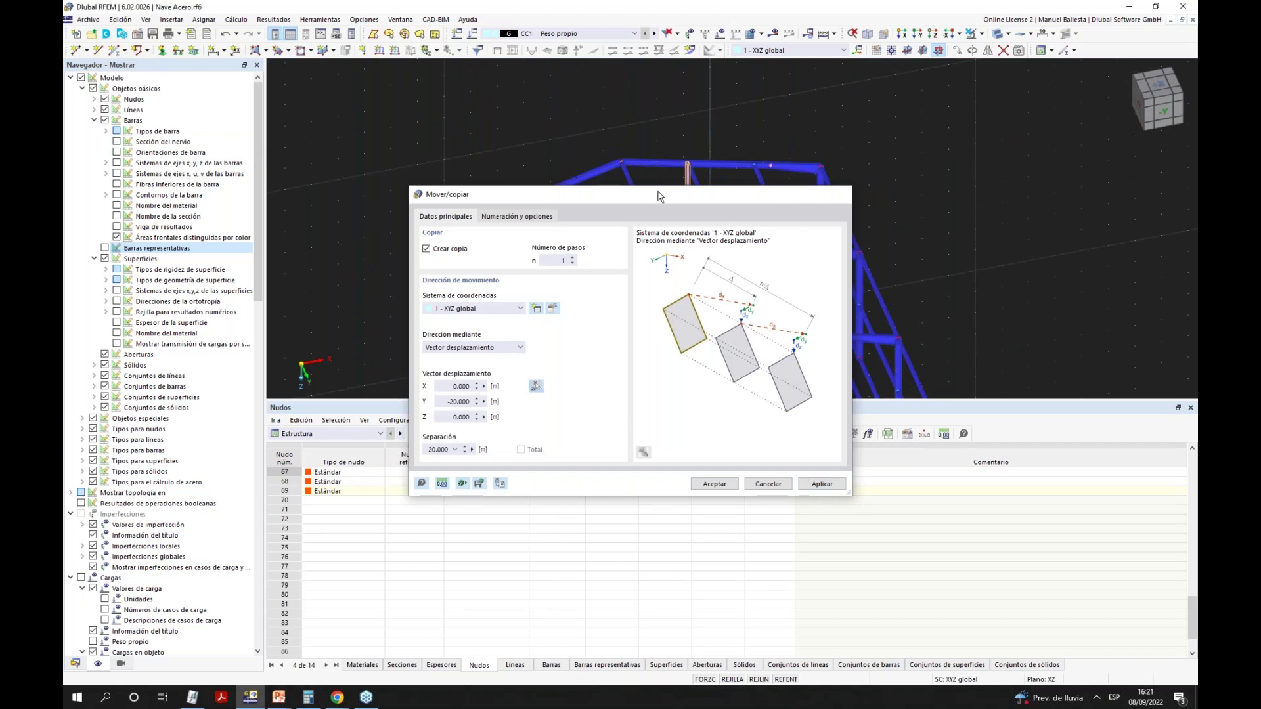
{"action": "left_click", "coordinate": [621, 162]}
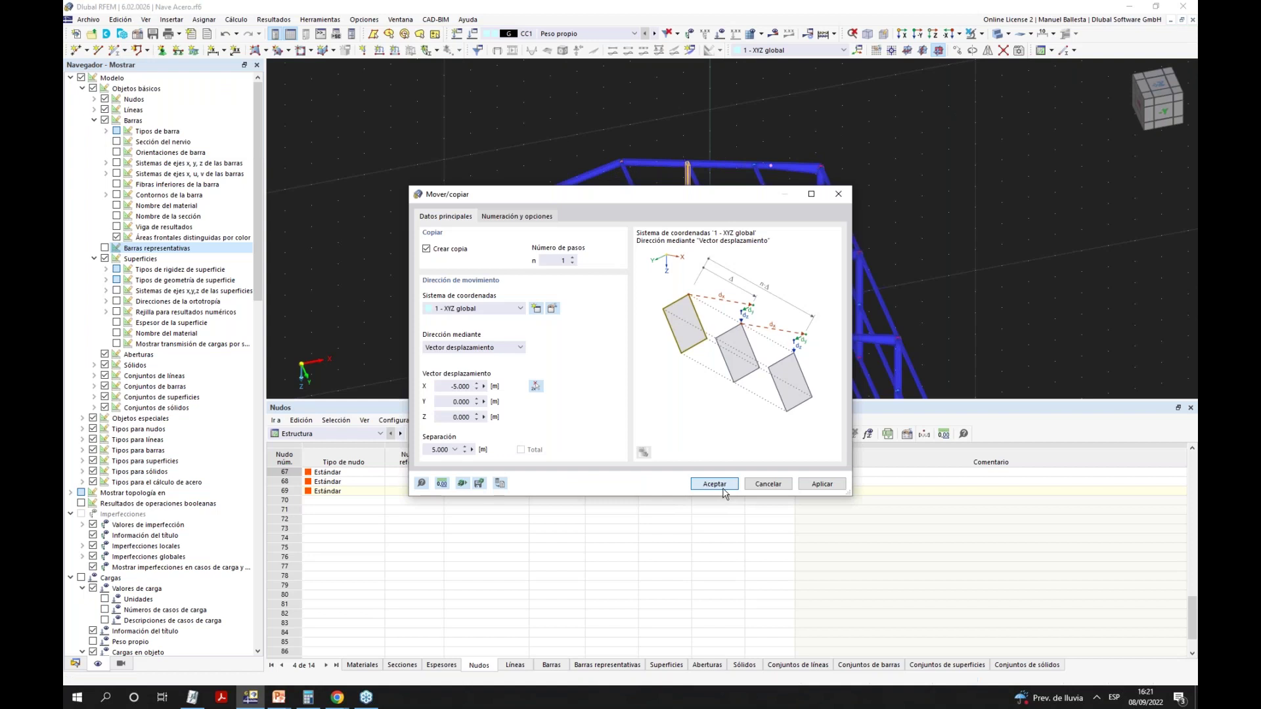
{"action": "left_click", "coordinate": [715, 484]}
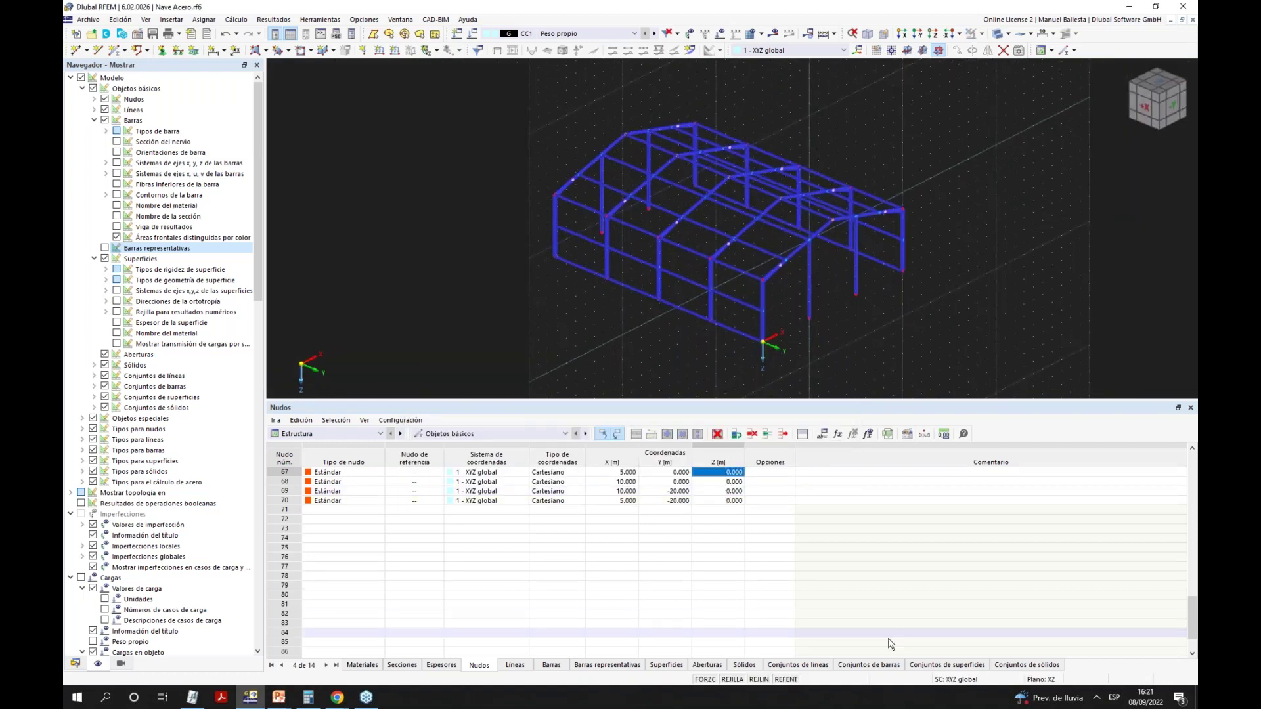
Delete the ground-level longitudinal bars along both sides of the hall.
{"action": "scroll", "coordinate": [843, 333], "scroll_direction": "up", "scroll_amount": 3}
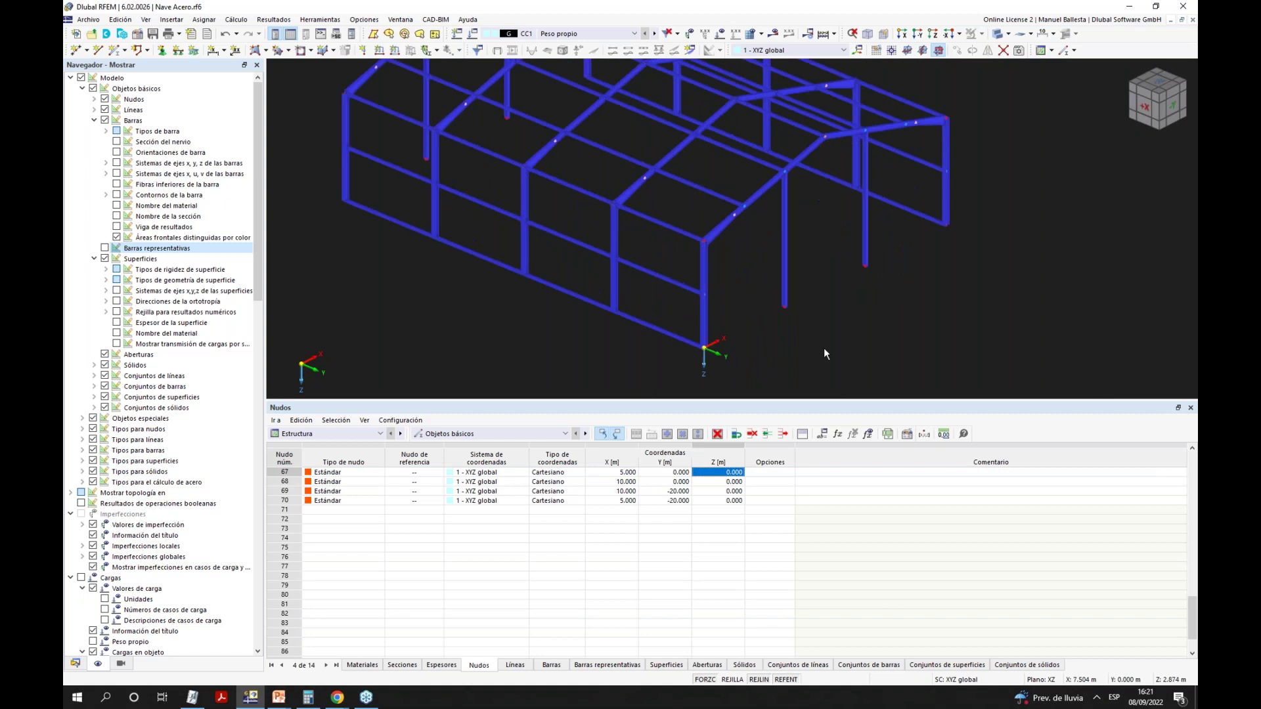
{"action": "left_click_drag", "start_coordinate": [825, 264], "coordinate": [805, 218]}
{"action": "left_click_drag", "start_coordinate": [680, 205], "coordinate": [485, 280], "text": "ctrl"}
{"action": "left_click_drag", "start_coordinate": [453, 203], "coordinate": [450, 198], "text": "ctrl"}
{"action": "middle_click_drag", "start_coordinate": [853, 302], "coordinate": [627, 363], "text": "ctrl"}
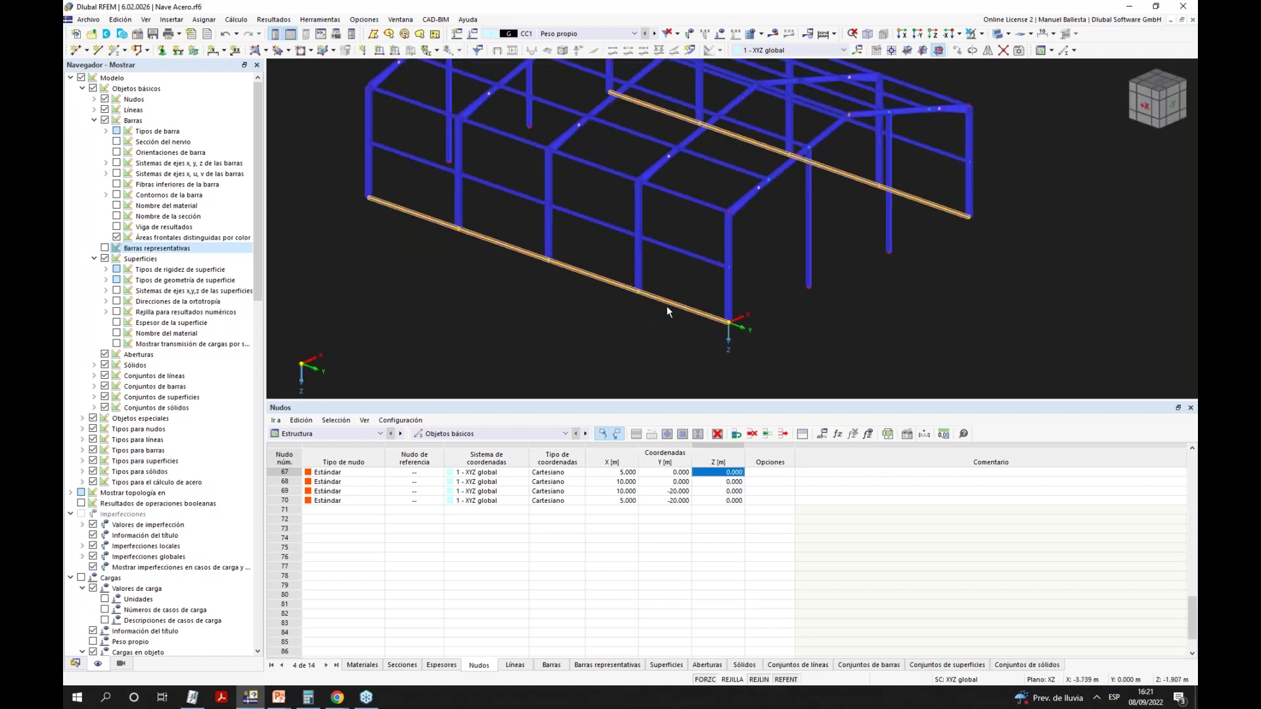
{"action": "key", "text": "Delete"}
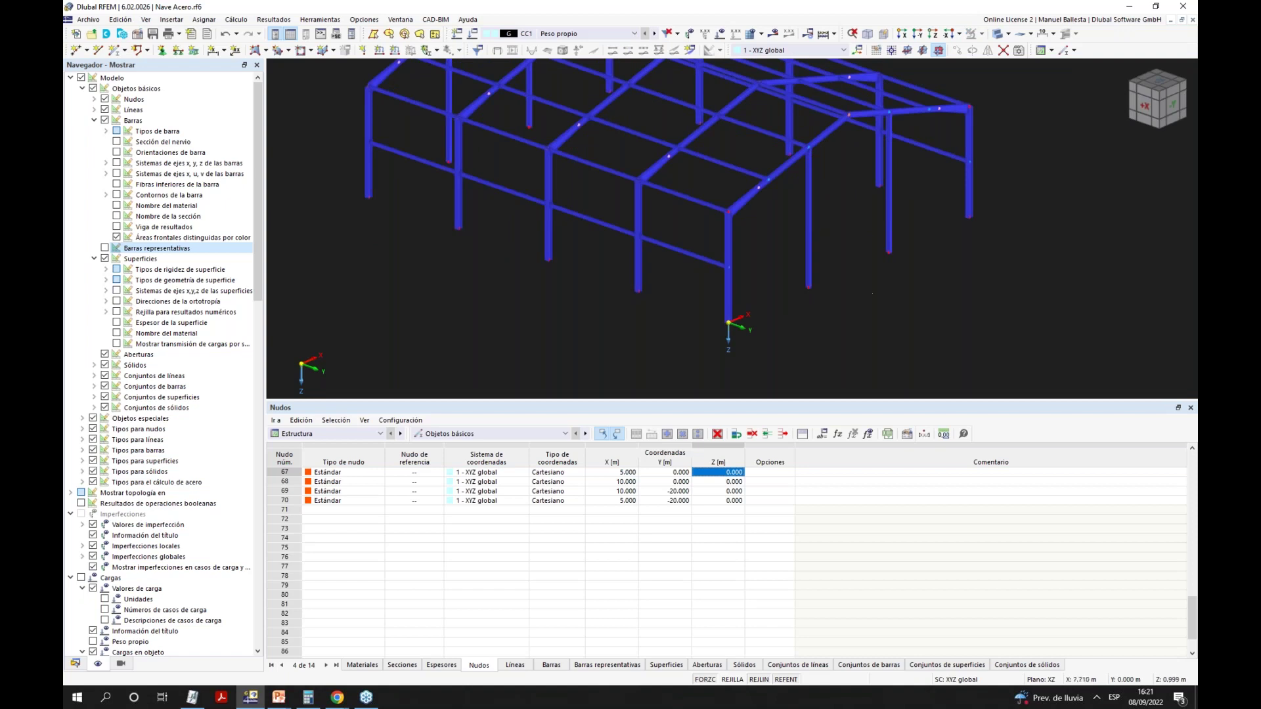
Assign the Articulado fijo nodal support to all base nodes of the portal frames and gable columns.
{"action": "middle_click_drag", "start_coordinate": [876, 297], "coordinate": [644, 321], "text": "ctrl"}
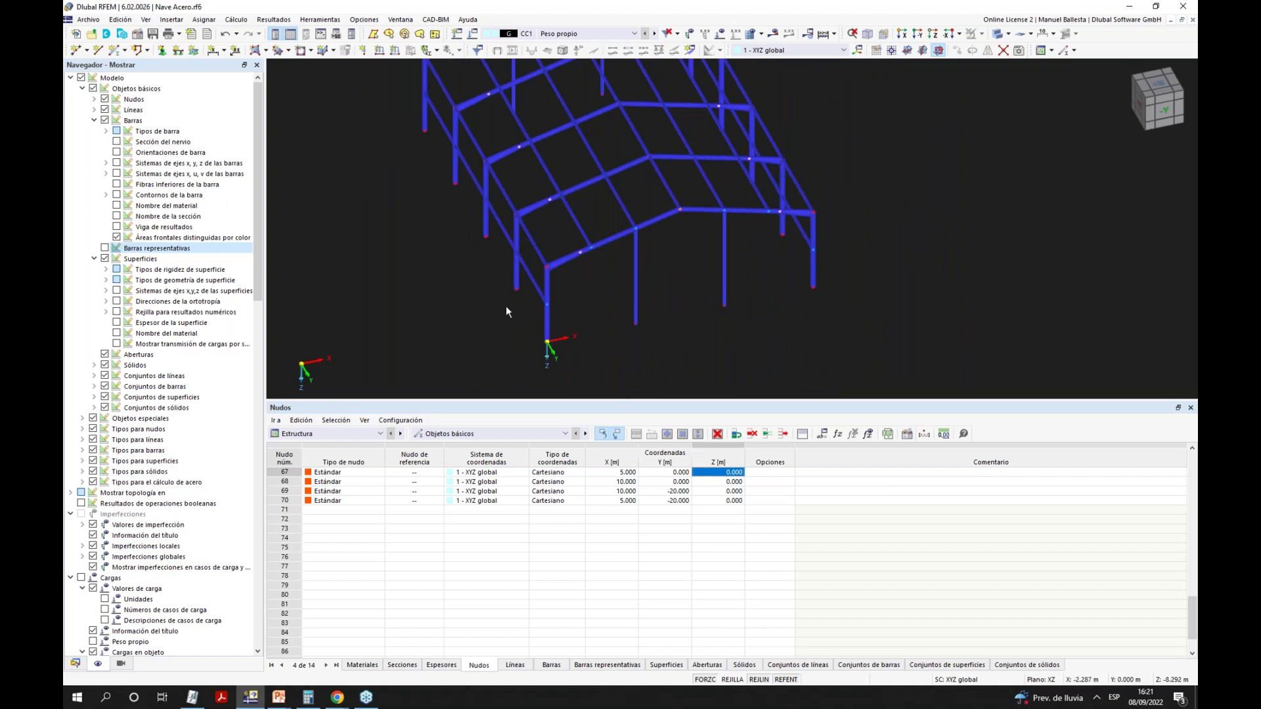
{"action": "left_click", "coordinate": [1165, 110]}
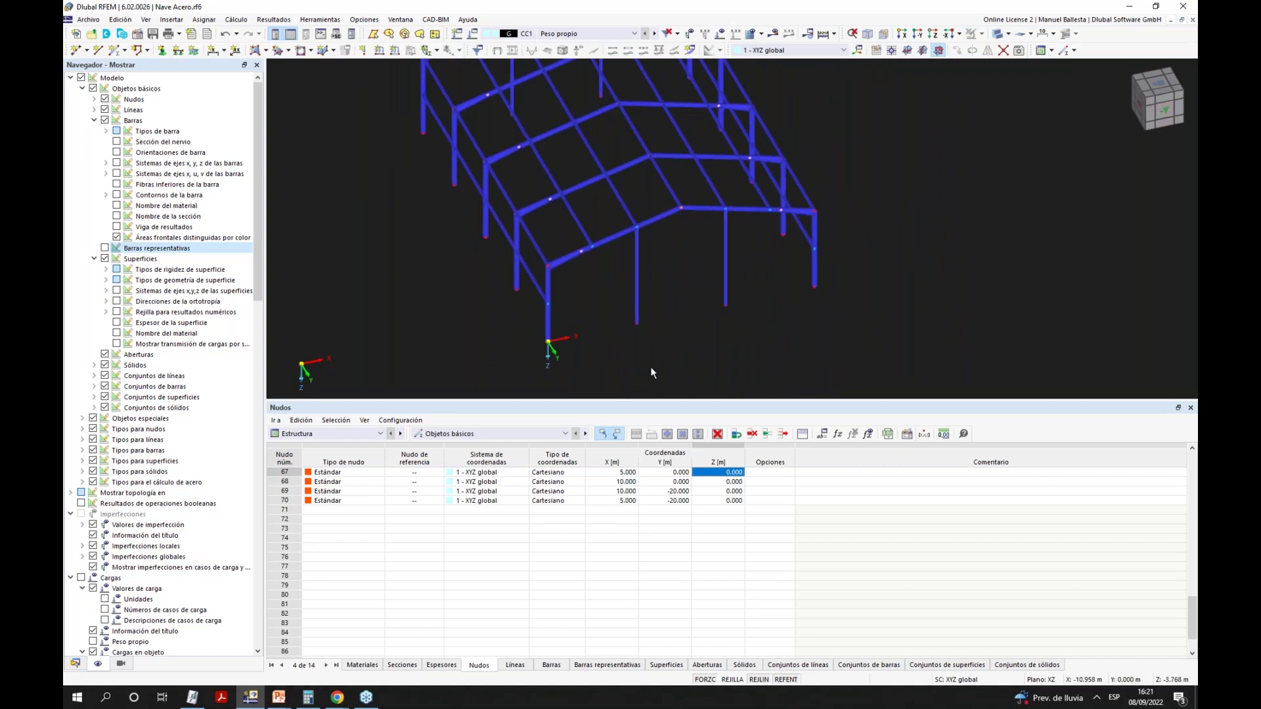
{"action": "left_click", "coordinate": [1161, 111]}
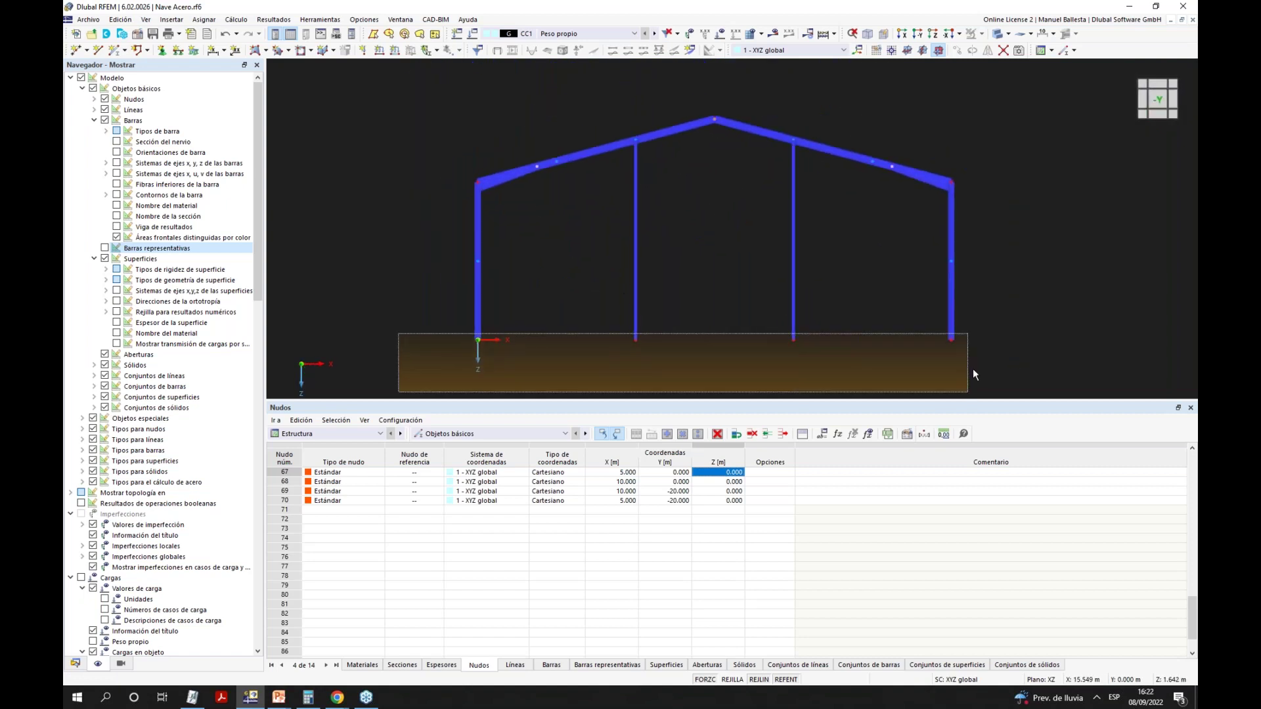
{"action": "left_click", "coordinate": [162, 50]}
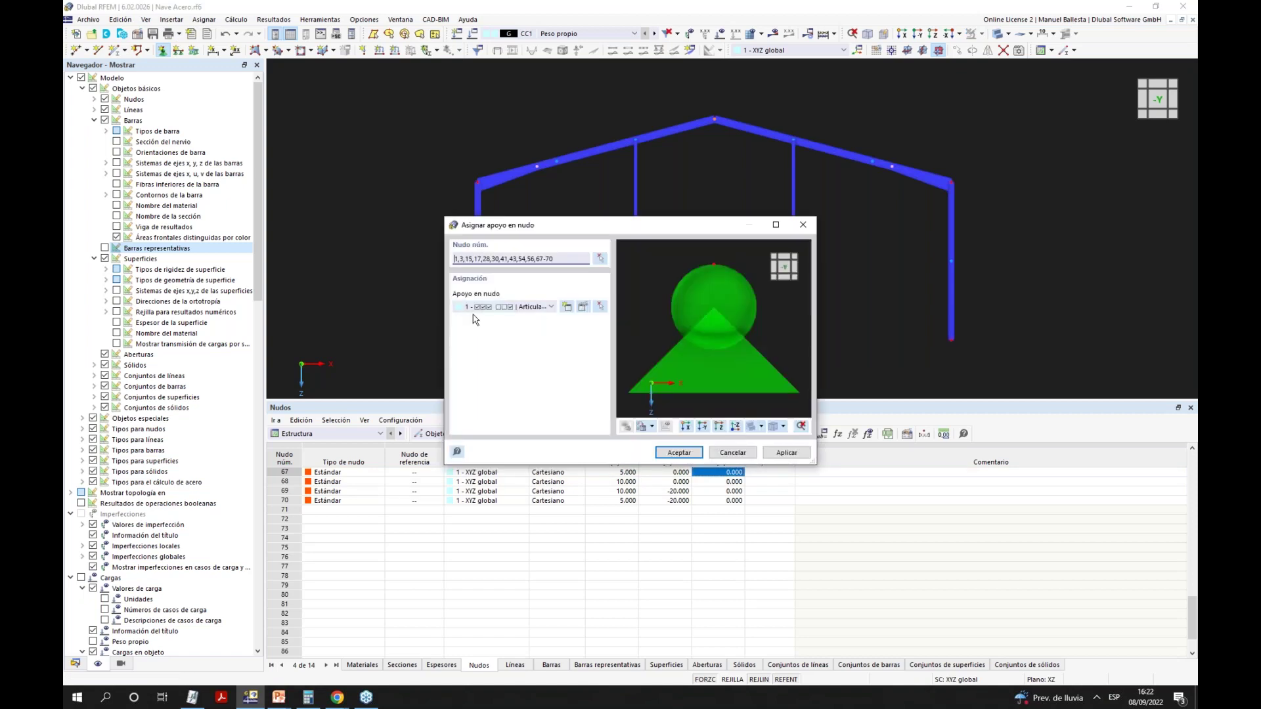
{"action": "left_click", "coordinate": [582, 307]}
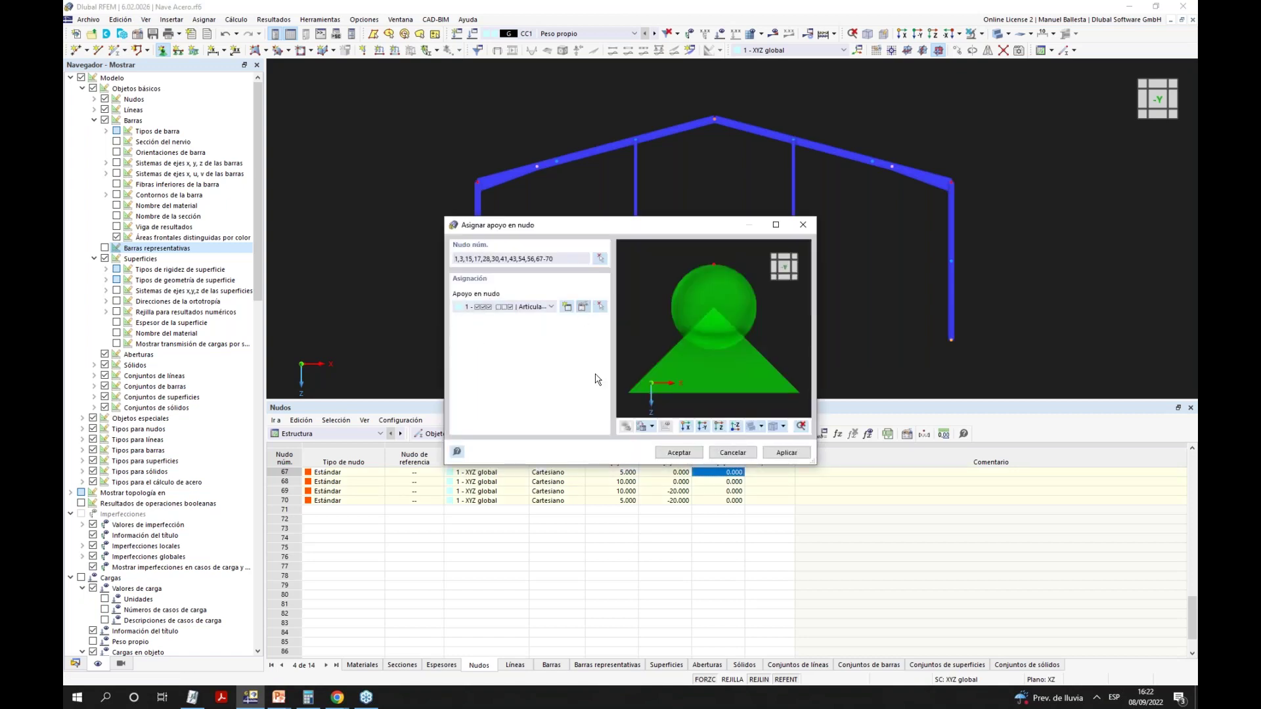
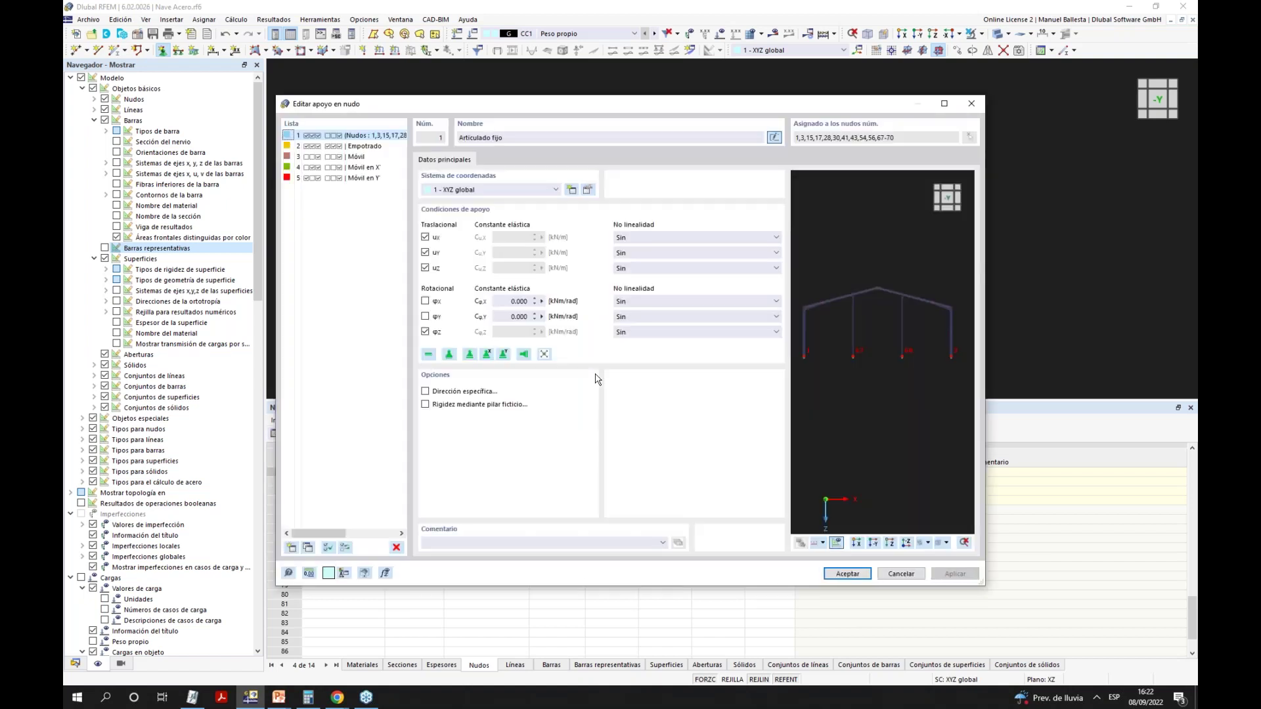
{"action": "left_click", "coordinate": [846, 573]}
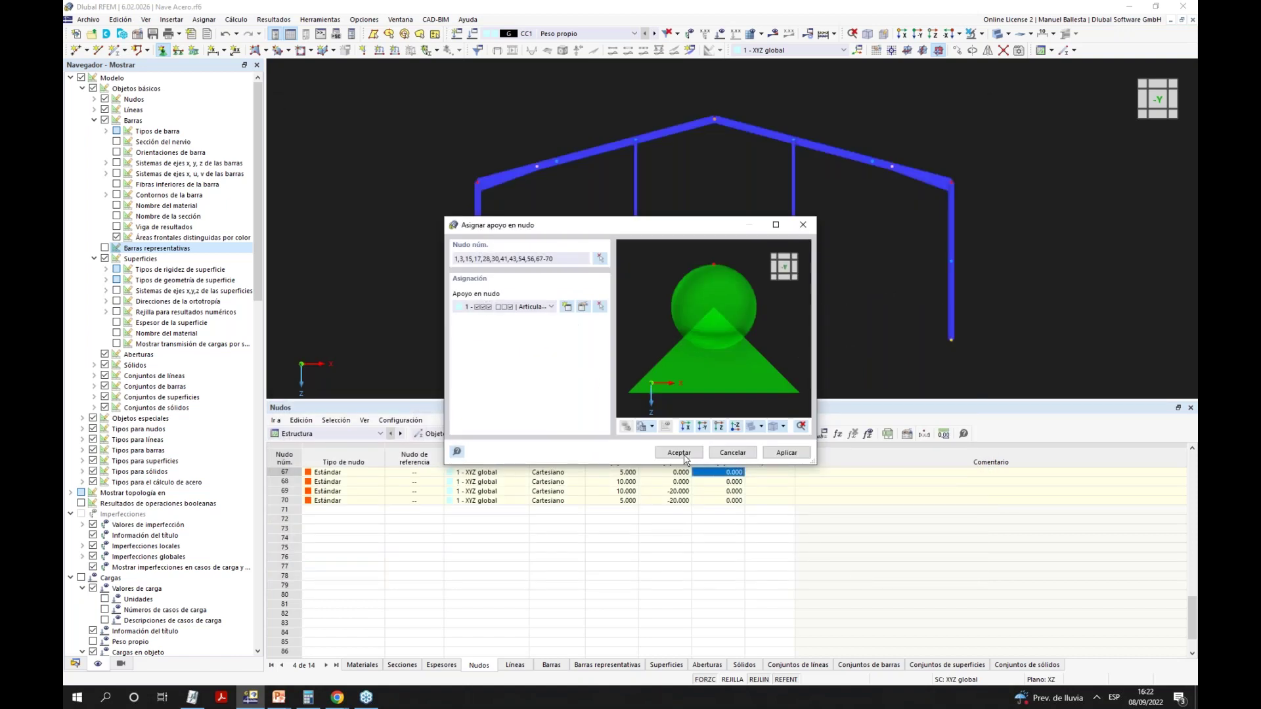
{"action": "left_click", "coordinate": [681, 452]}
Add a new local xyz member hinge releasing φy and φz at the upper ends of the four IPE 200 gable columns.
{"action": "middle_click_drag", "start_coordinate": [644, 276], "coordinate": [778, 250]}
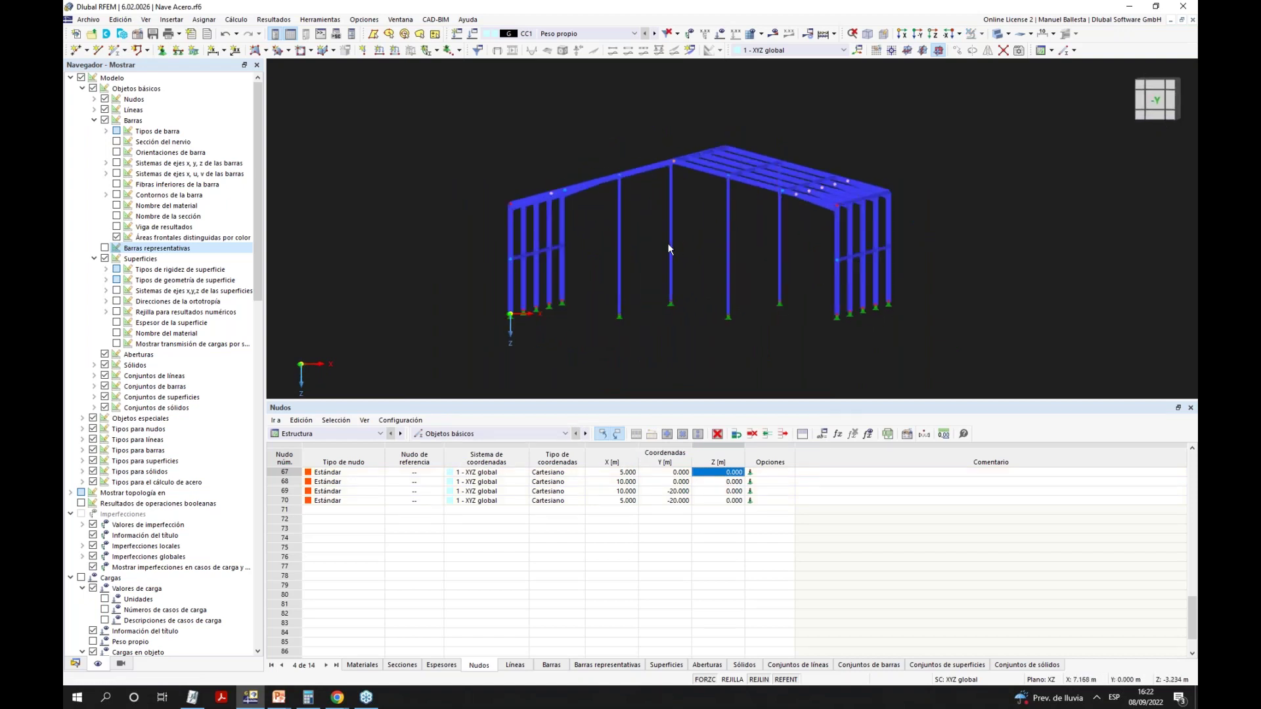
{"action": "left_click_drag", "start_coordinate": [804, 252], "coordinate": [609, 226]}
{"action": "middle_click_drag", "start_coordinate": [610, 226], "coordinate": [791, 315]}
{"action": "right_click", "coordinate": [803, 321]}
{"action": "mouse_move", "coordinate": [826, 356]}
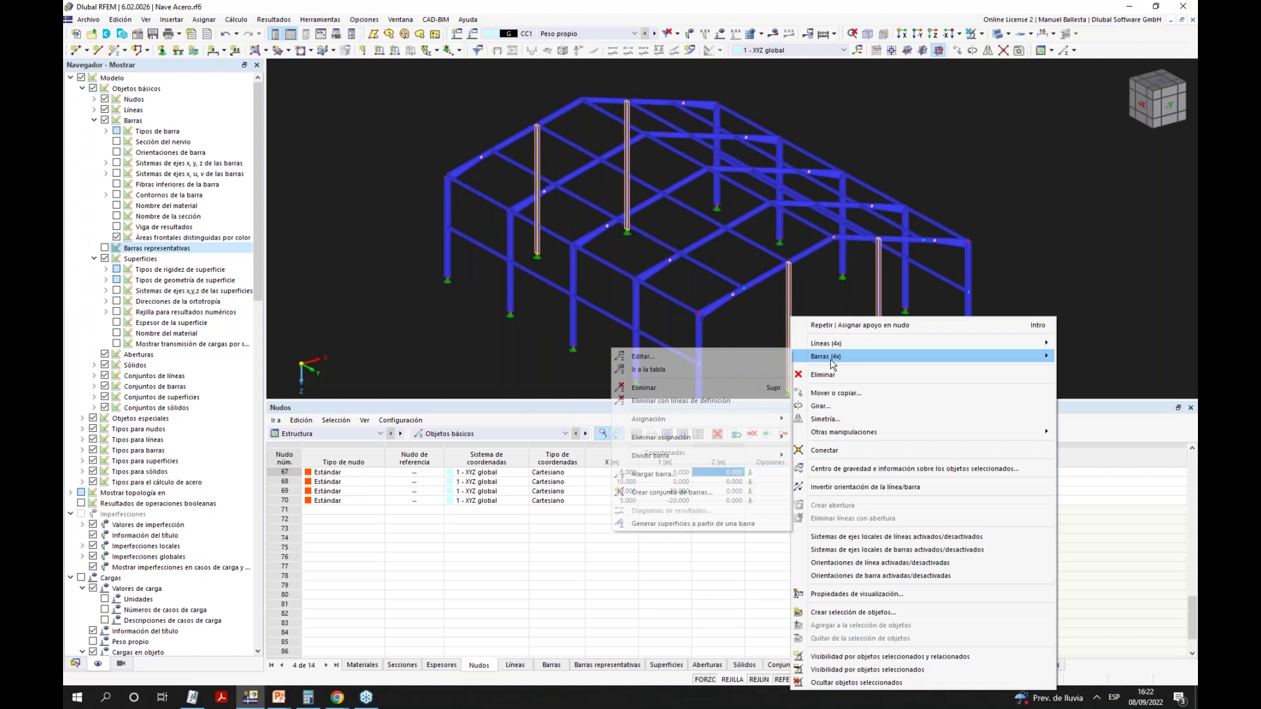
{"action": "left_click", "coordinate": [684, 359]}
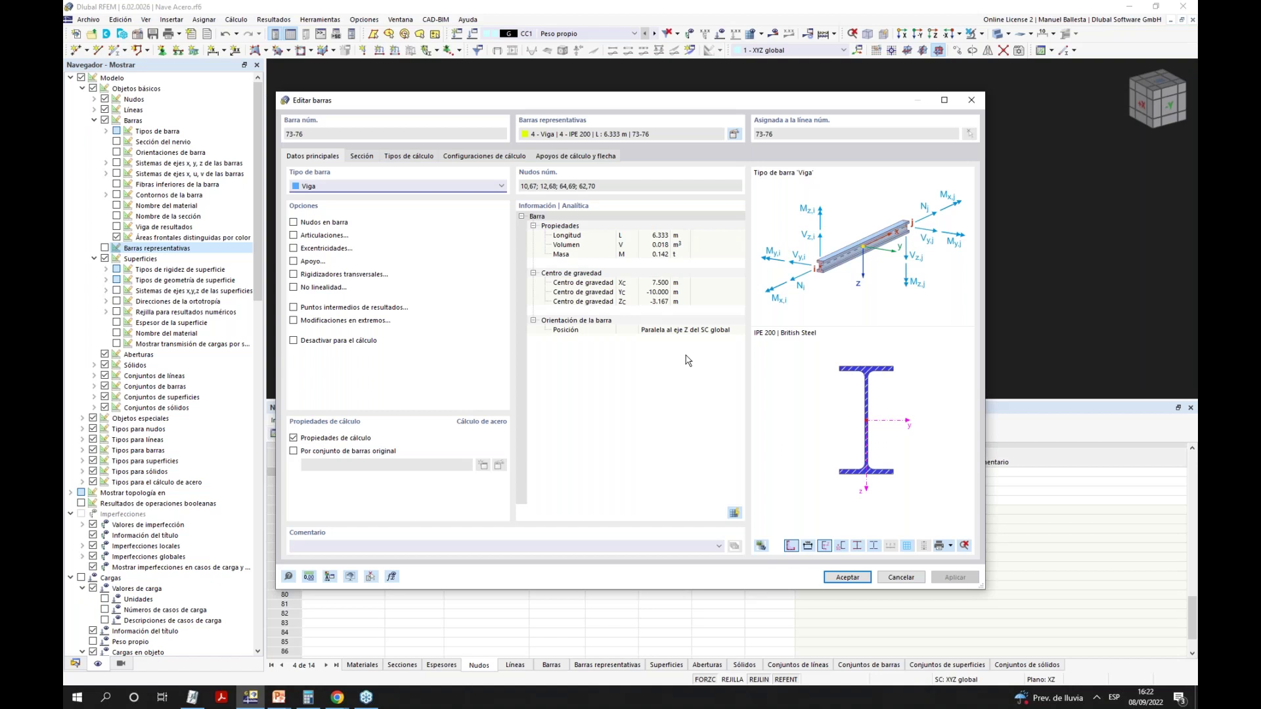
{"action": "left_click", "coordinate": [294, 235]}
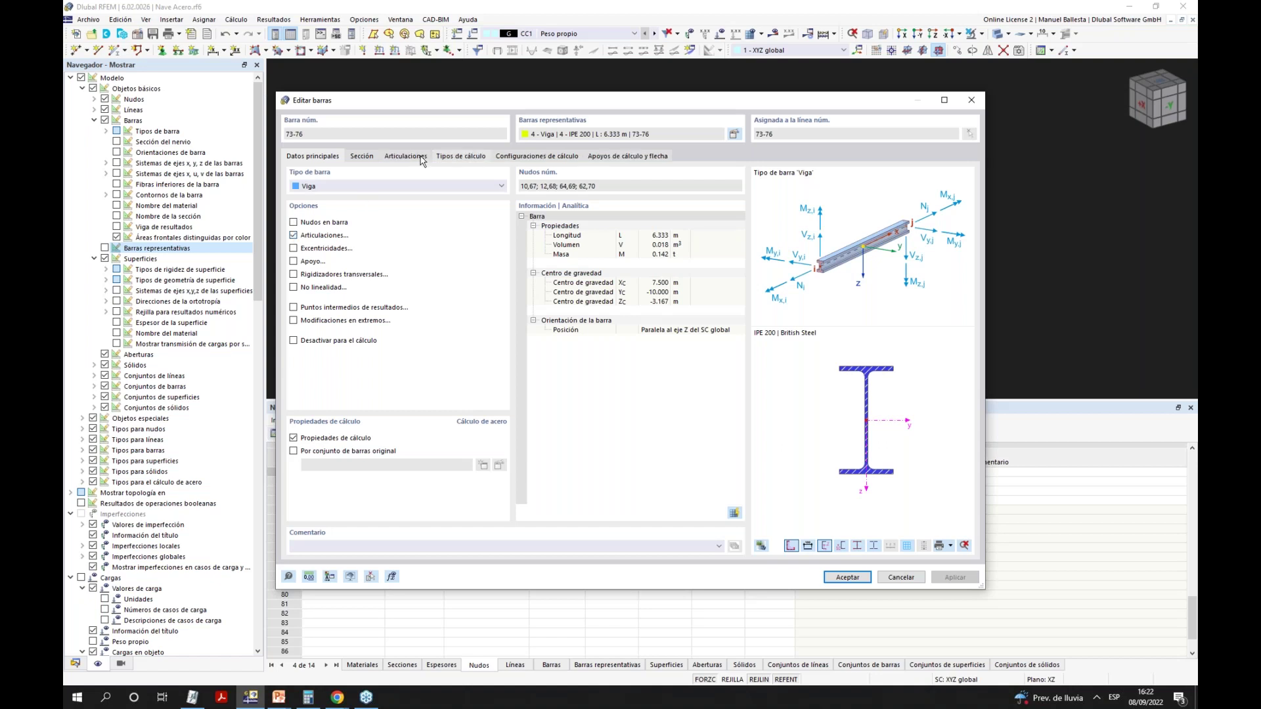
{"action": "left_click", "coordinate": [413, 157]}
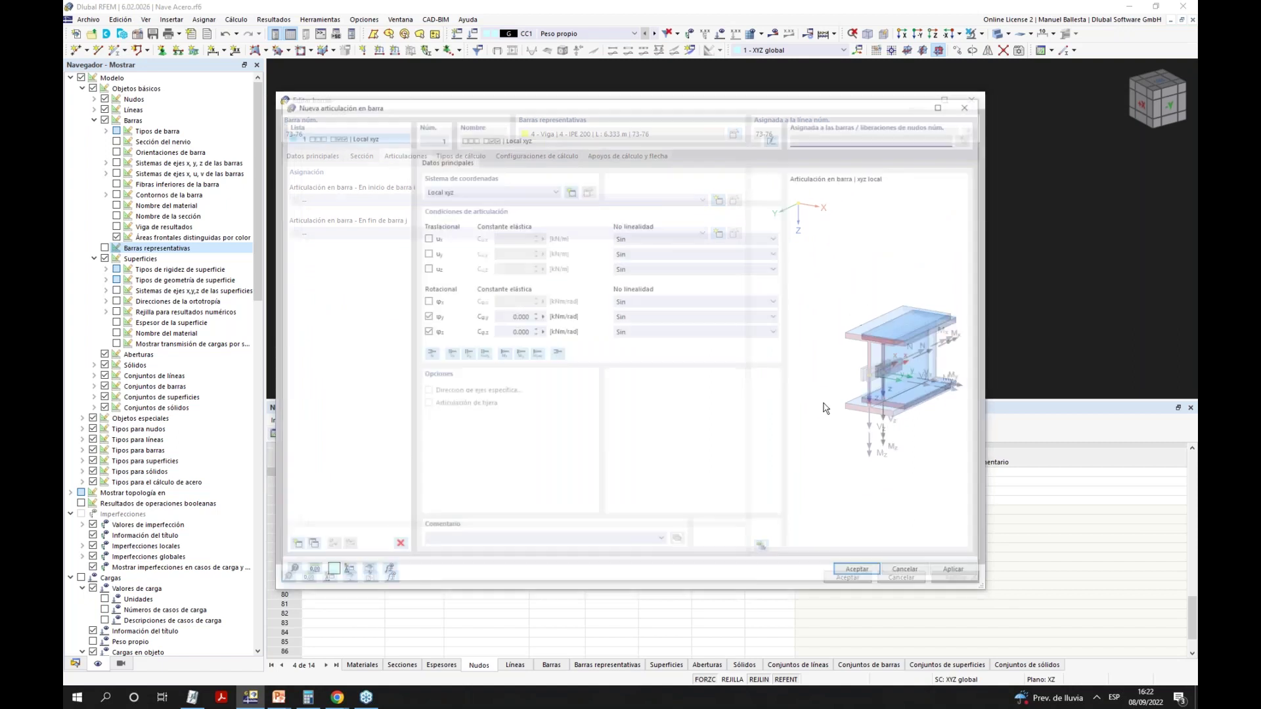
{"action": "left_click", "coordinate": [848, 575]}
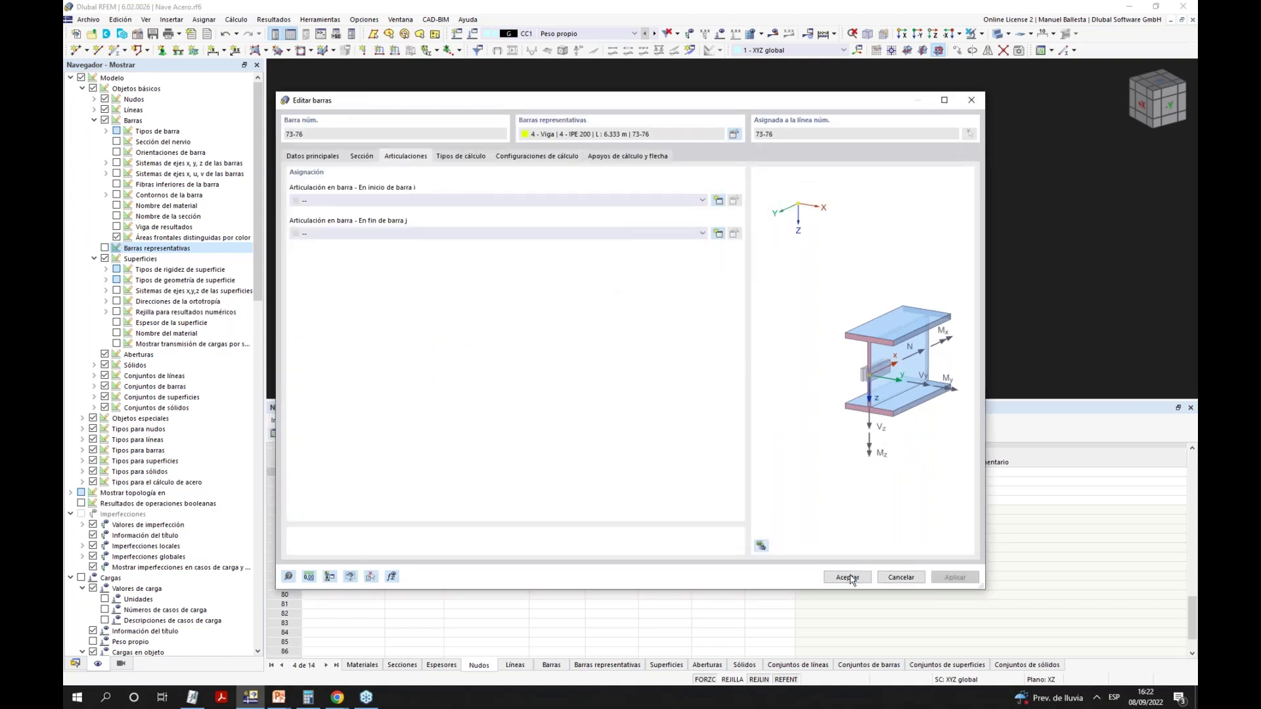
{"action": "left_click", "coordinate": [848, 577]}
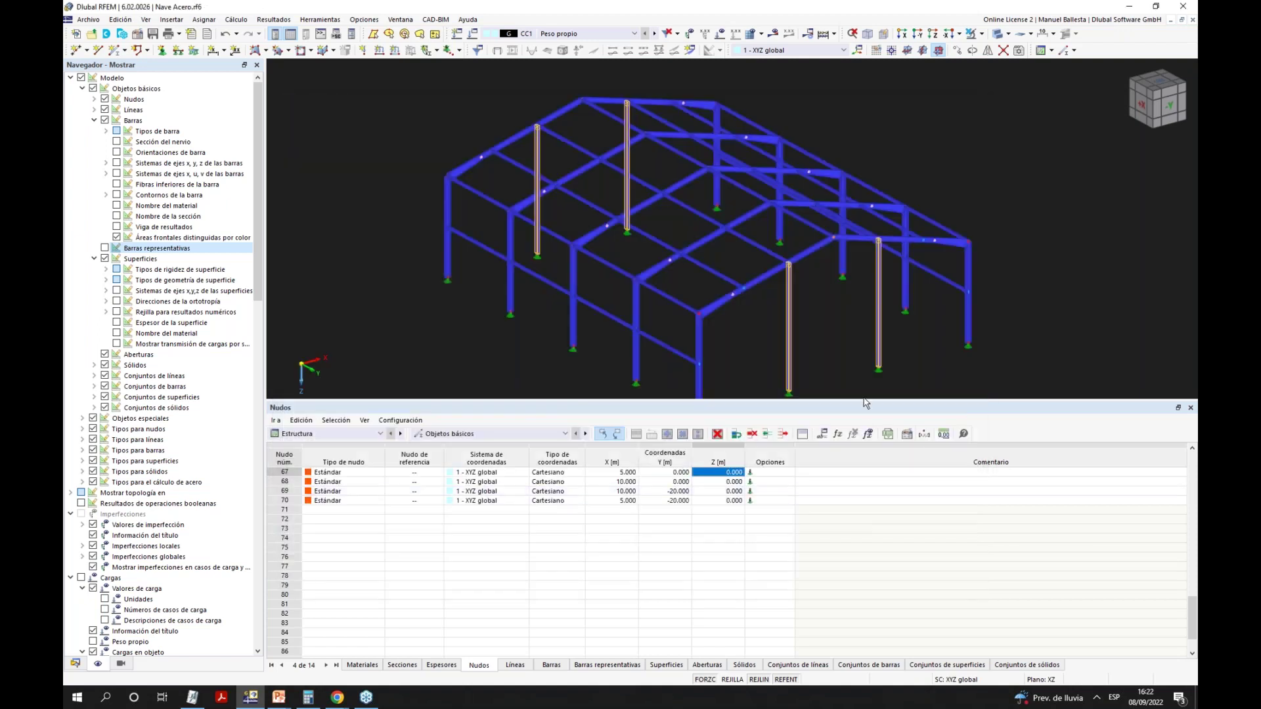
{"action": "middle_click_drag", "start_coordinate": [810, 219], "coordinate": [755, 278], "text": "ctrl"}
{"action": "scroll", "coordinate": [1003, 156], "scroll_direction": "down", "scroll_amount": 3}
{"action": "scroll", "coordinate": [798, 276], "scroll_direction": "up", "scroll_amount": 3}
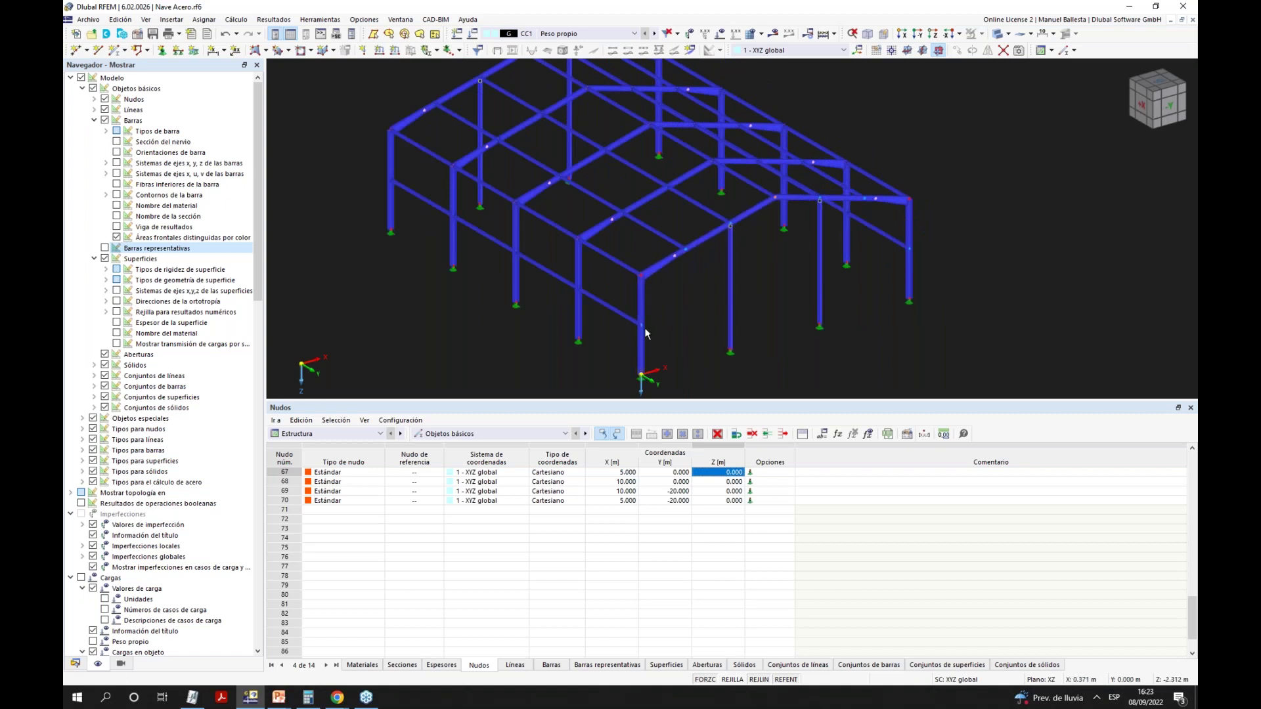
{"action": "left_click", "coordinate": [730, 303]}
{"action": "key", "text": "Escape"}
Create on-member nodes on the four gable columns 2.5 m from their lower ends without dividing the members.
{"action": "middle_click_drag", "start_coordinate": [777, 315], "coordinate": [748, 298]}
{"action": "key", "text": "ctrl+2"}
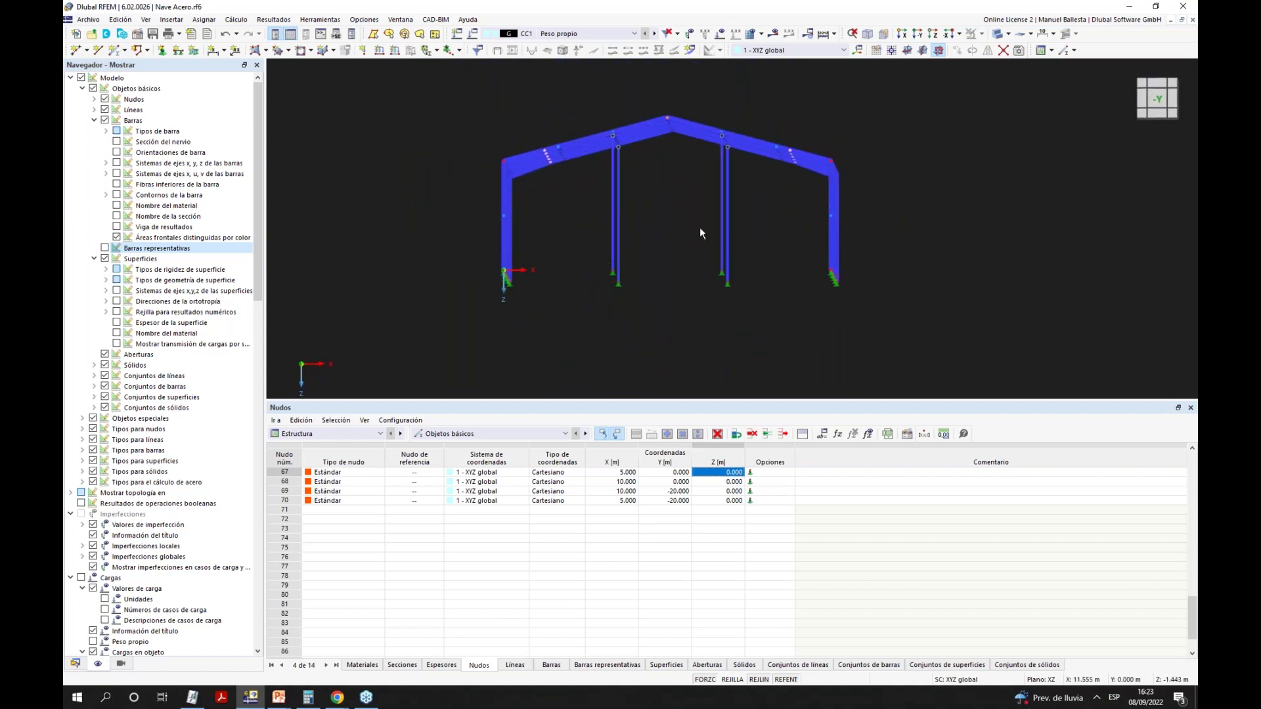
{"action": "right_click", "coordinate": [612, 223]}
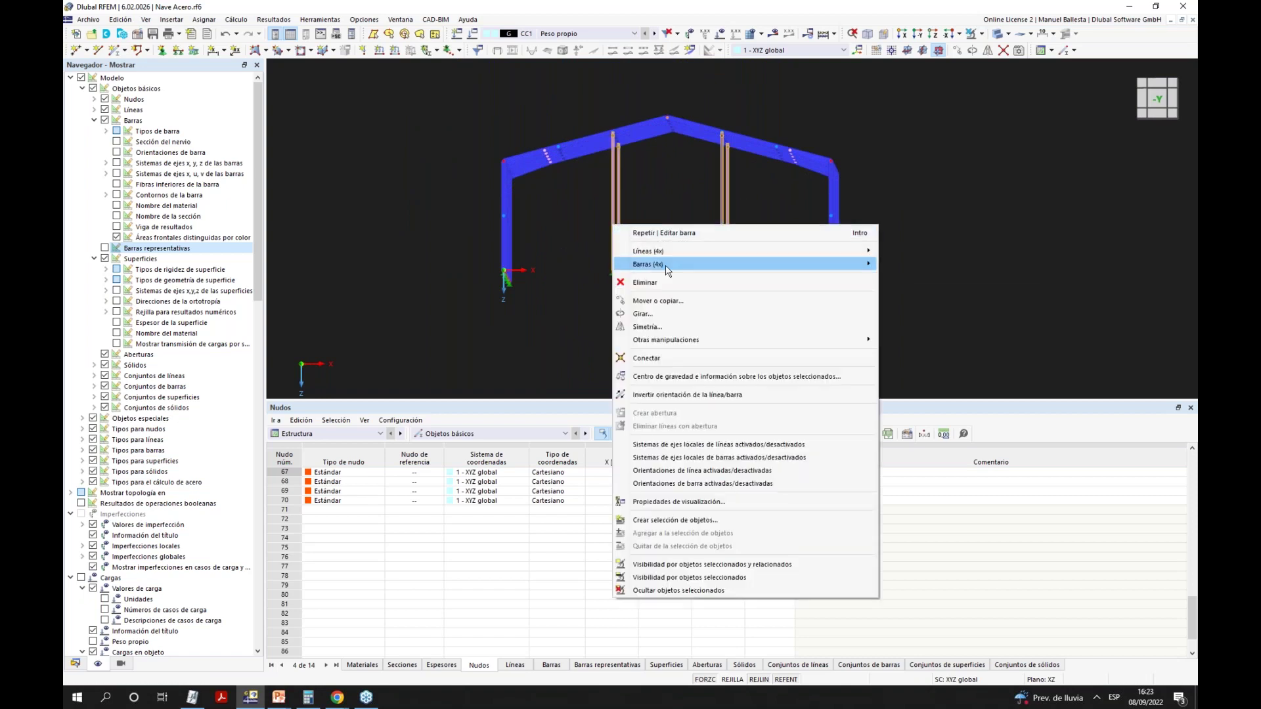
{"action": "mouse_move", "coordinate": [787, 264]}
{"action": "mouse_move", "coordinate": [954, 365]}
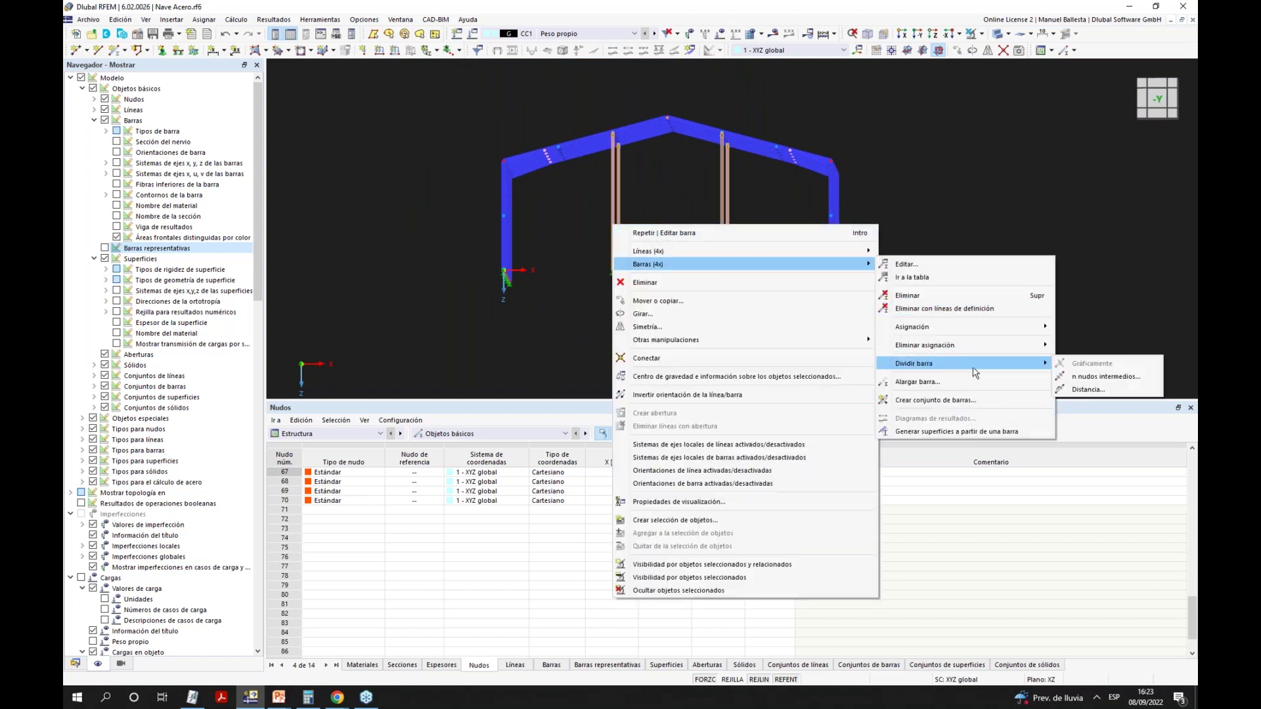
{"action": "left_click", "coordinate": [1077, 392]}
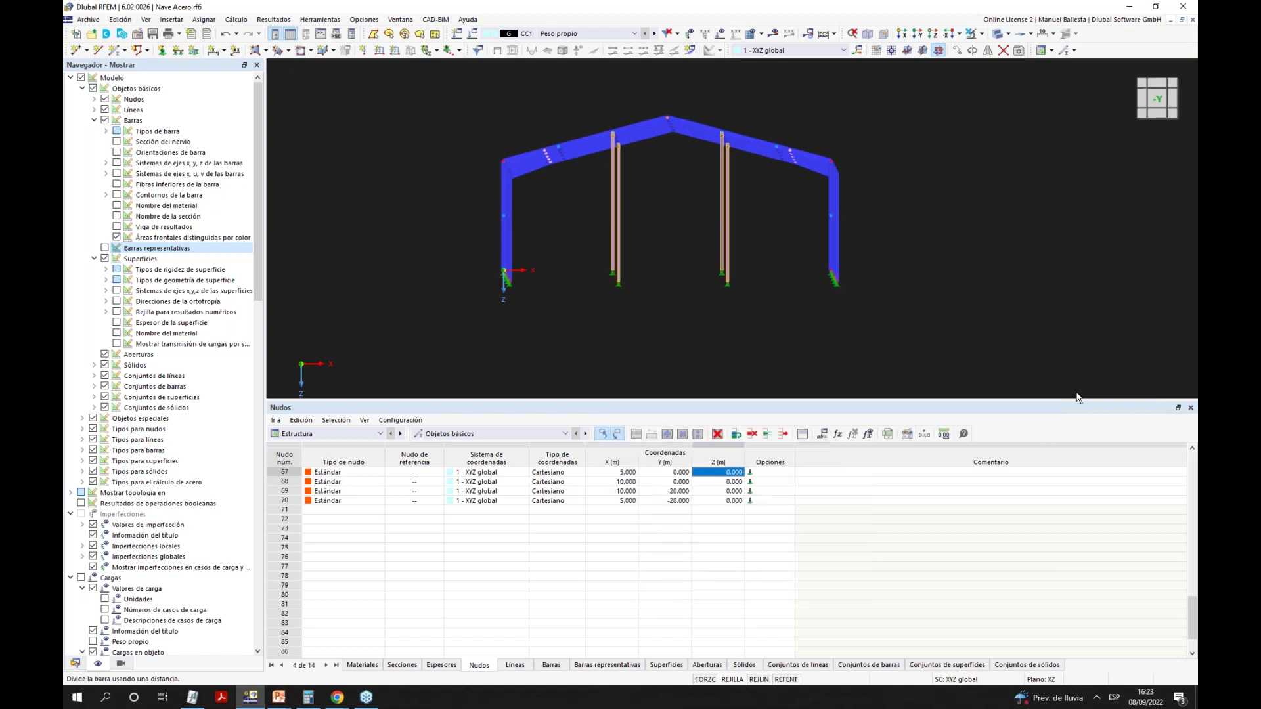
{"action": "left_click", "coordinate": [537, 248]}
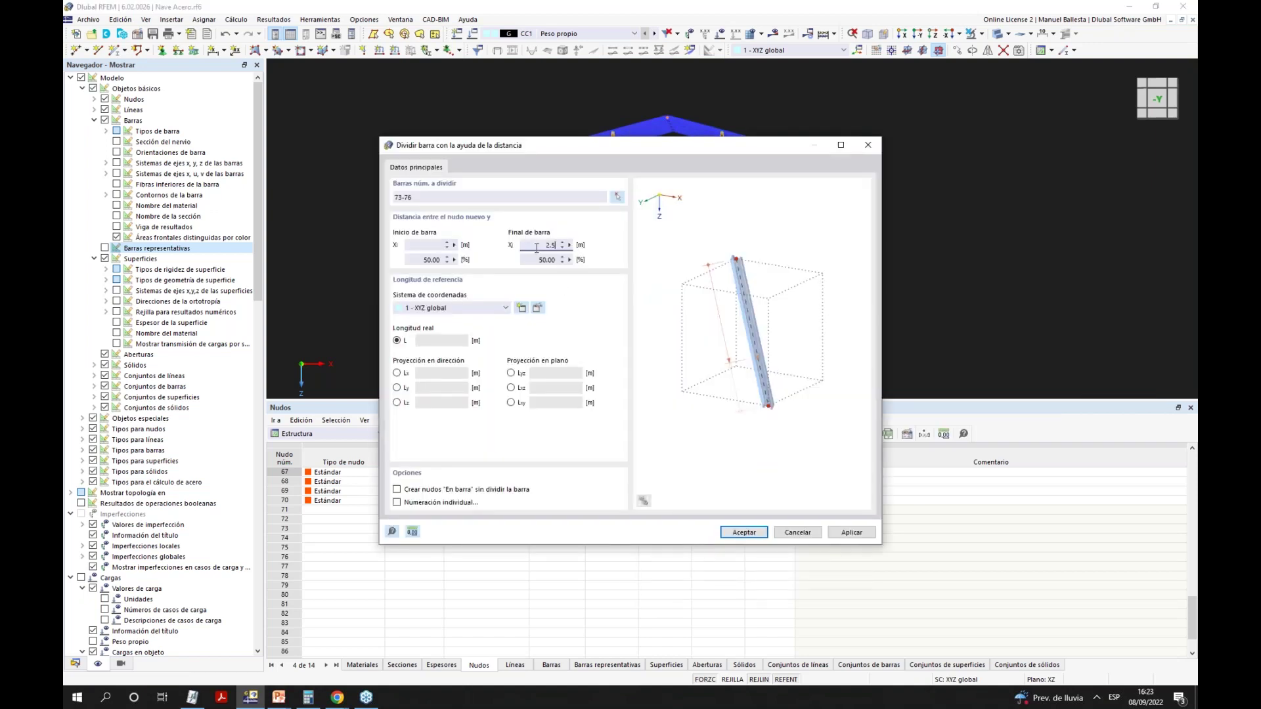
{"action": "type", "text": "2.5"}
{"action": "left_click", "coordinate": [397, 490]}
{"action": "left_click", "coordinate": [744, 533]}
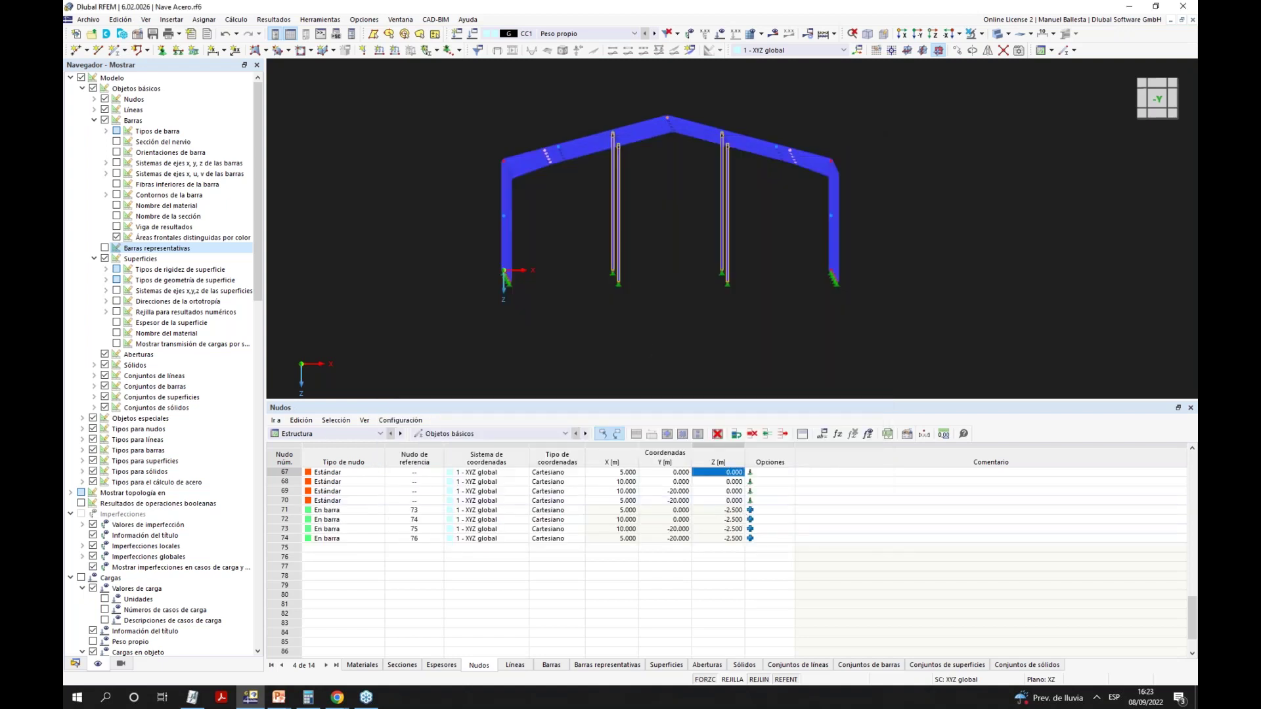
Create a second set of on-member nodes on the four gable columns 5 m from their lower ends without dividing them.
{"action": "middle_click_drag", "start_coordinate": [719, 290], "coordinate": [806, 246], "text": "ctrl"}
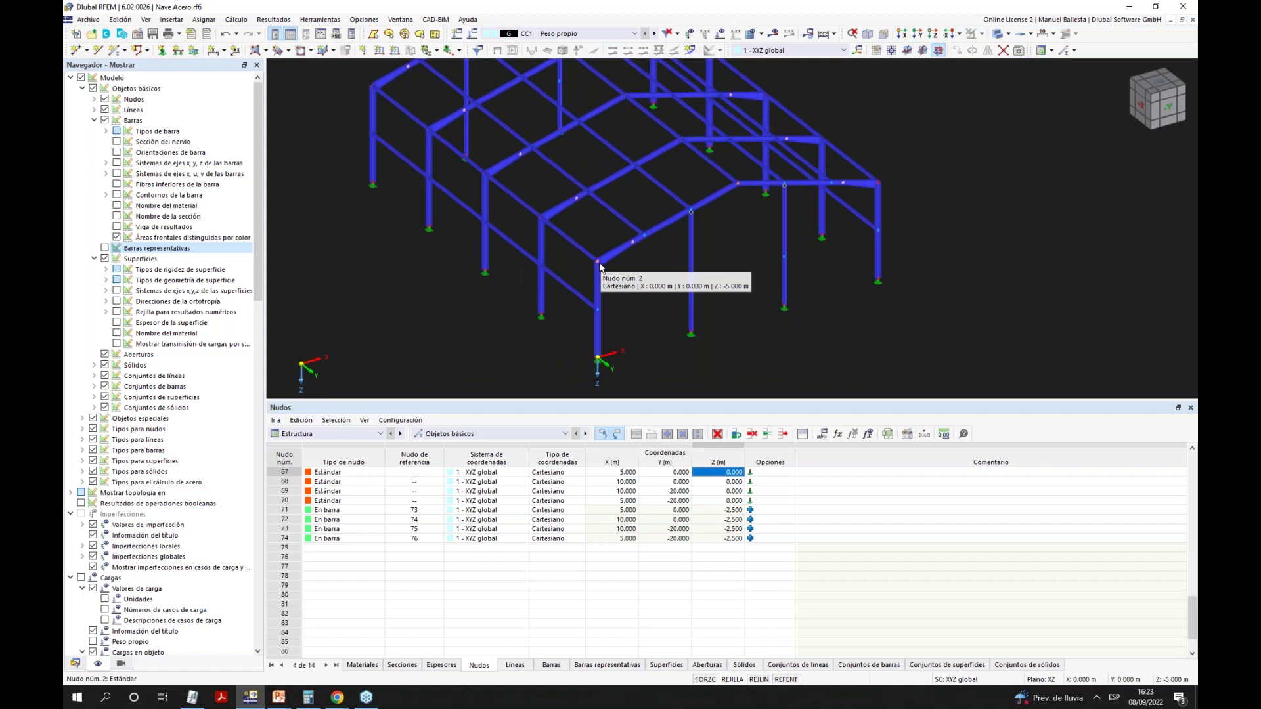
{"action": "right_click", "coordinate": [692, 251]}
{"action": "left_click", "coordinate": [1077, 326]}
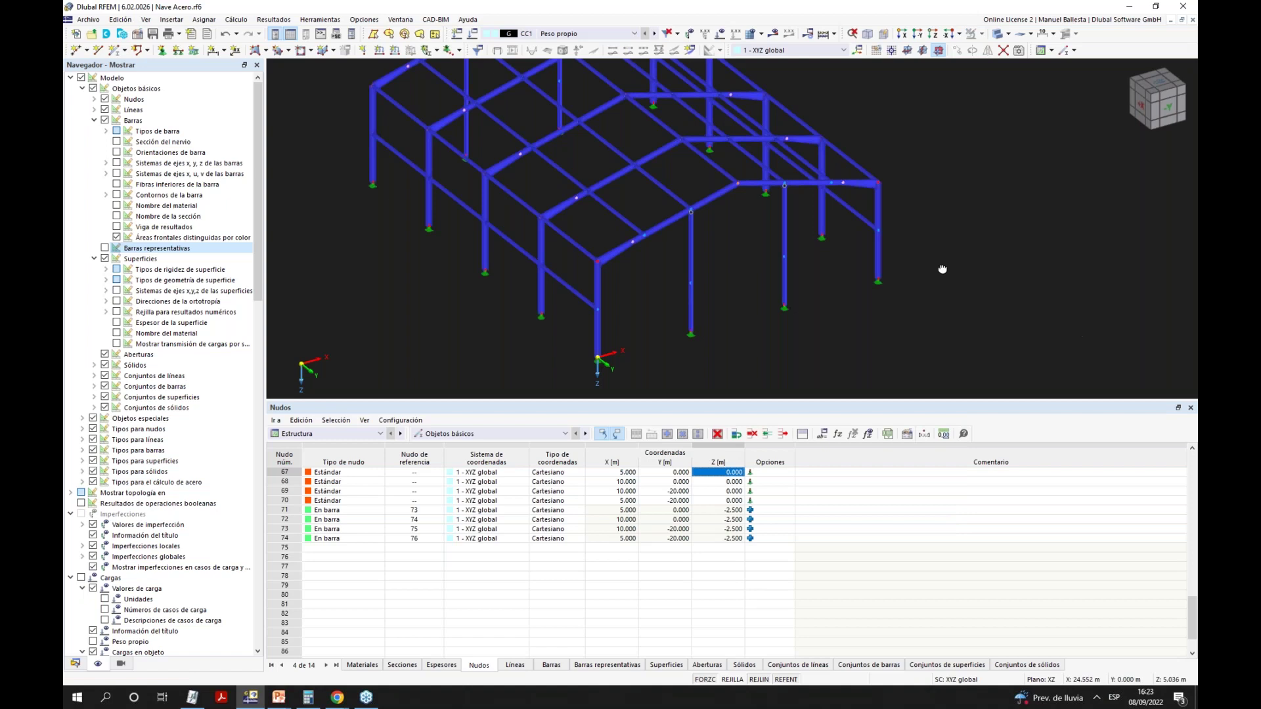
{"action": "left_click_drag", "start_coordinate": [752, 207], "coordinate": [586, 171]}
{"action": "right_click", "coordinate": [599, 154]}
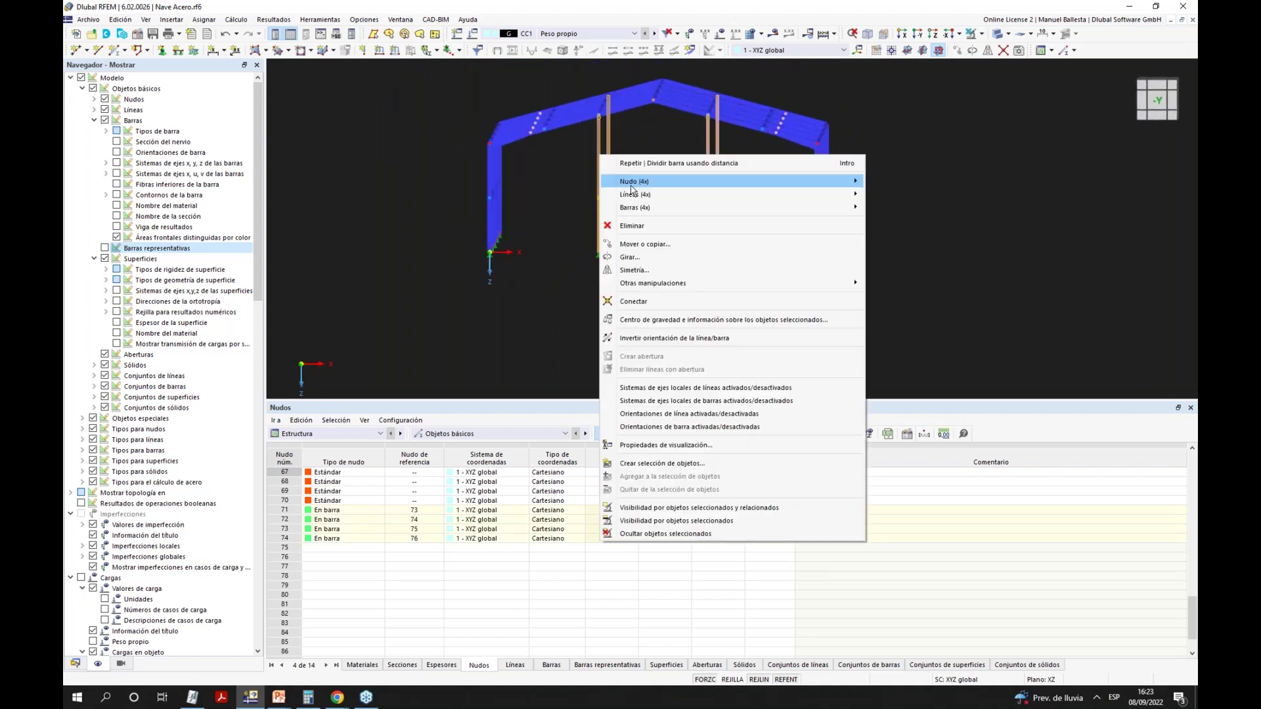
{"action": "mouse_move", "coordinate": [650, 208]}
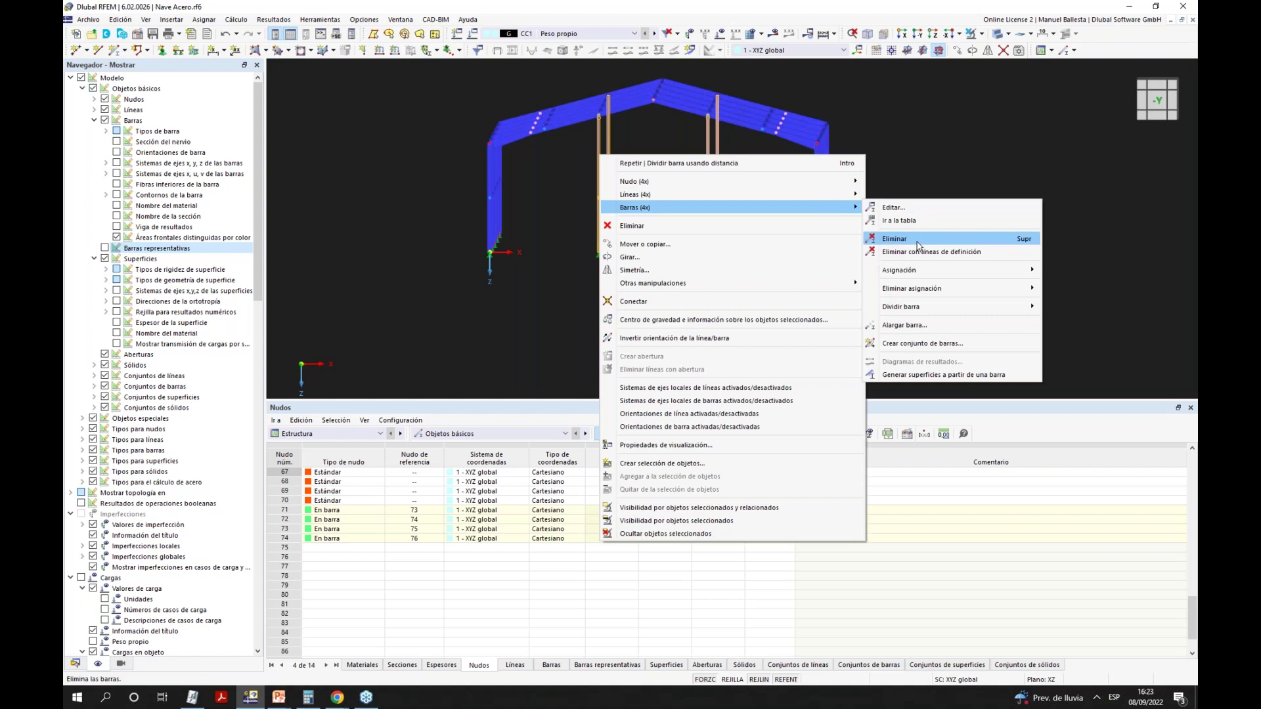
{"action": "mouse_move", "coordinate": [1011, 306]}
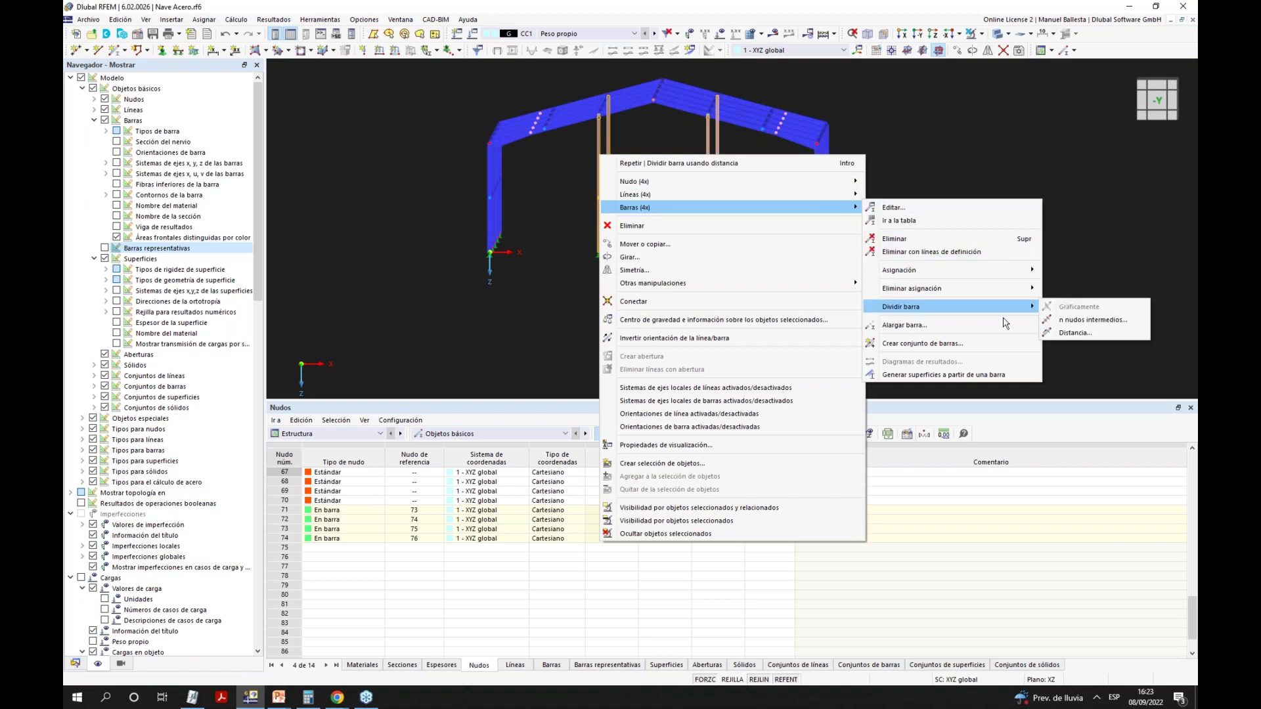
{"action": "left_click", "coordinate": [1063, 333]}
{"action": "left_click", "coordinate": [530, 243]}
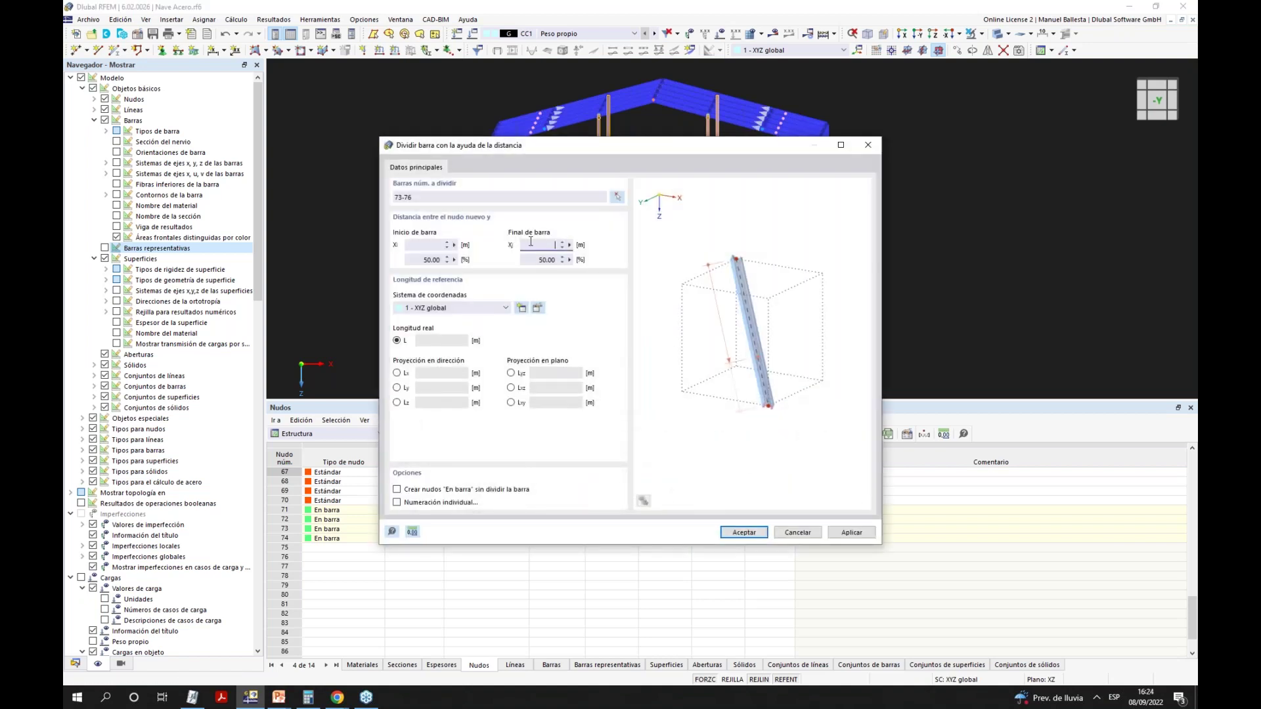
{"action": "key", "text": "Tab"}
{"action": "left_click", "coordinate": [744, 533]}
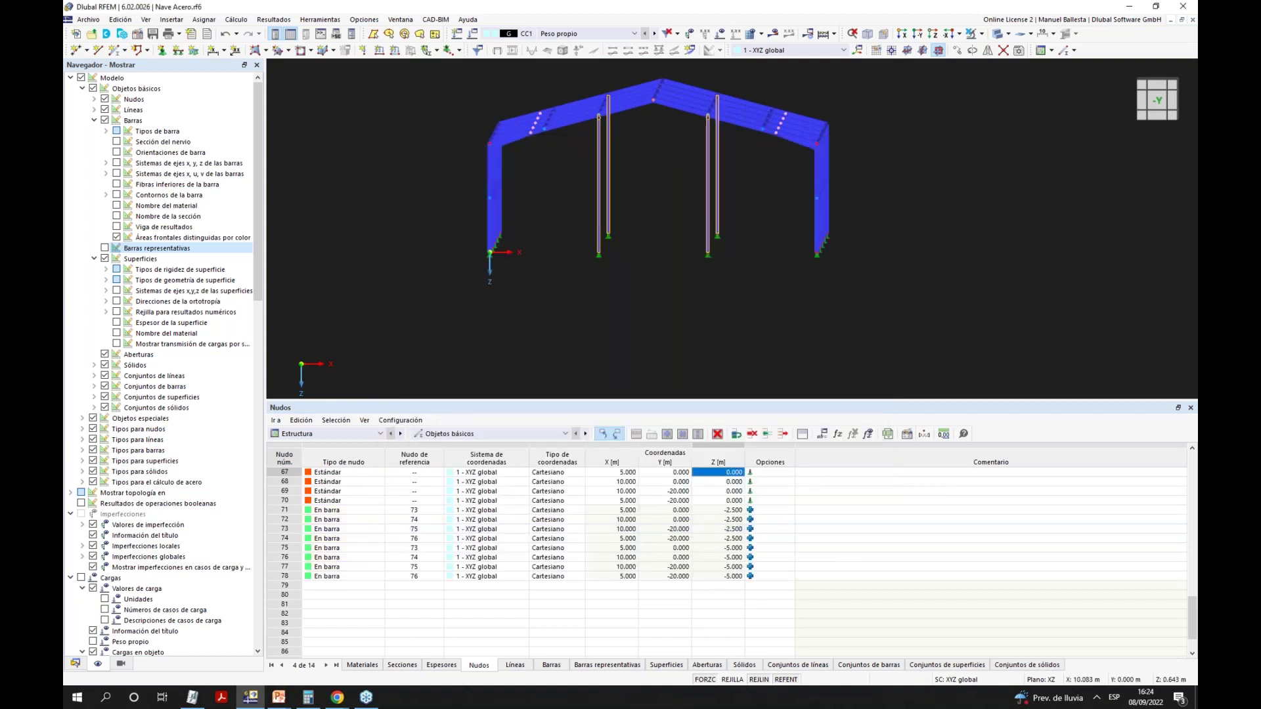
Set up a new individual member of type Viga with section SHS 100x5 in material S275JR.
{"action": "middle_click_drag", "start_coordinate": [775, 233], "coordinate": [821, 288], "text": "ctrl"}
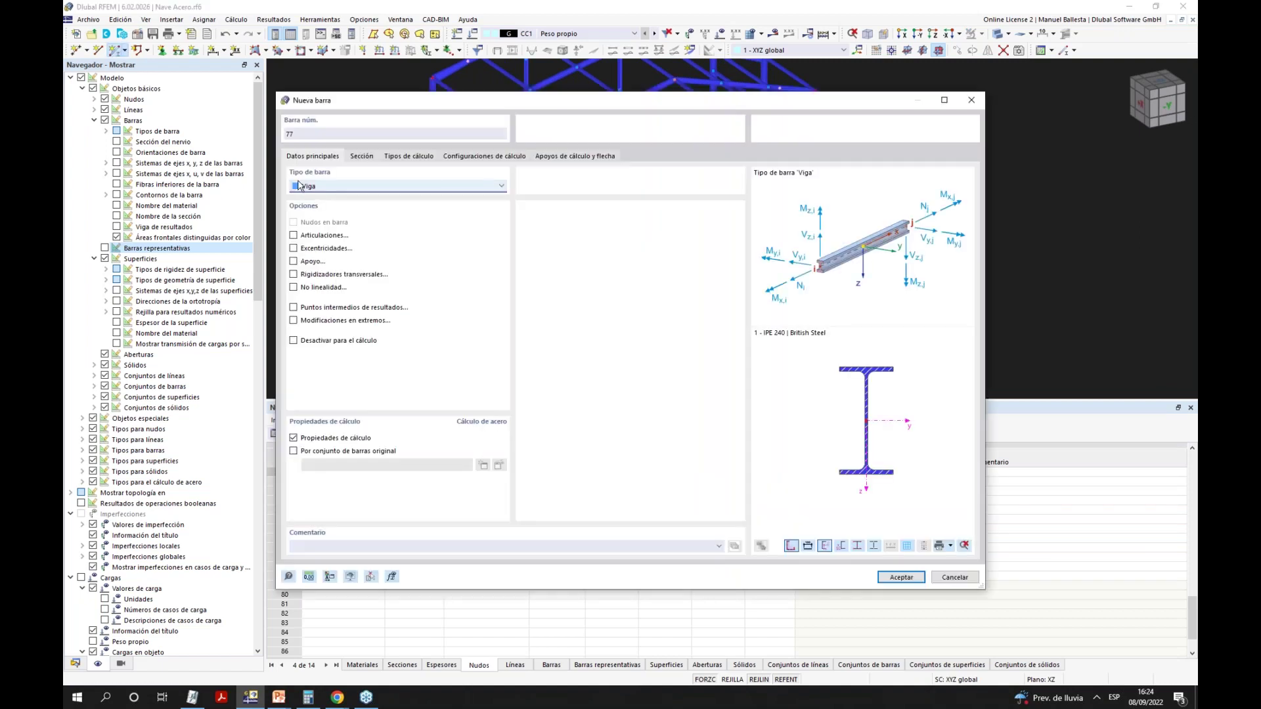
{"action": "left_click", "coordinate": [317, 186]}
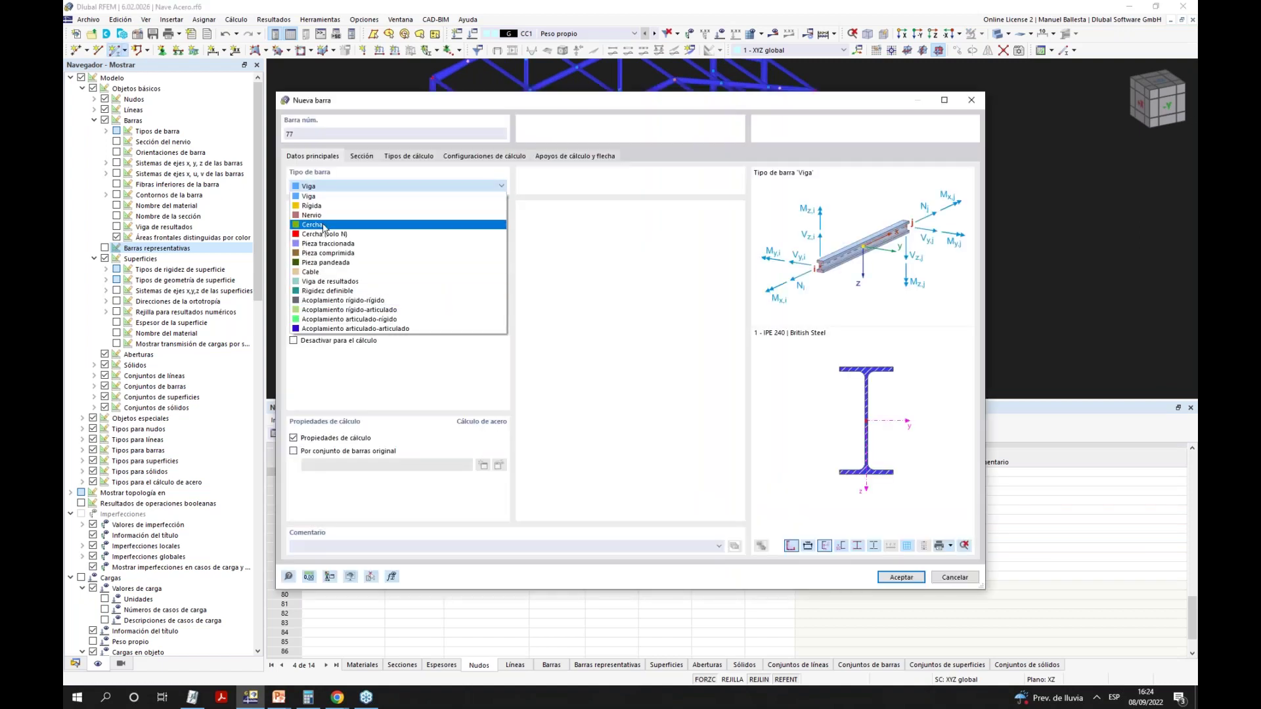
{"action": "left_click", "coordinate": [322, 195]}
{"action": "left_click", "coordinate": [355, 159]}
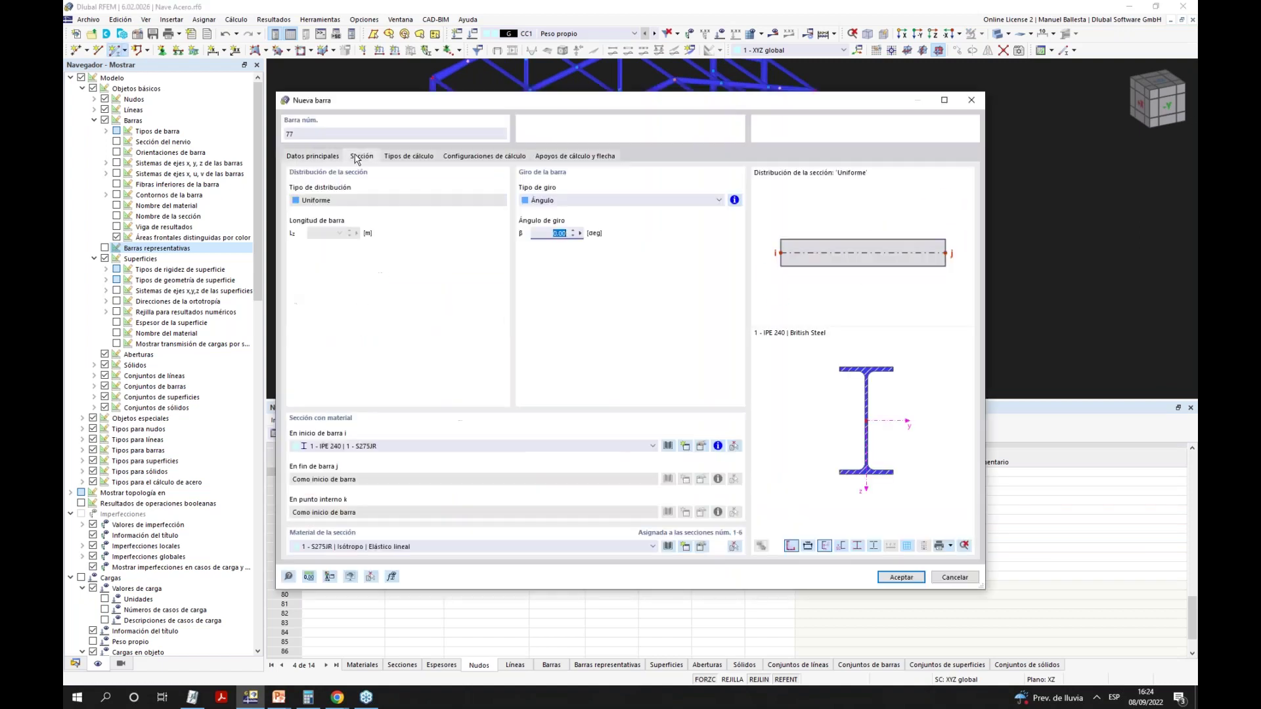
{"action": "left_click", "coordinate": [369, 447]}
{"action": "left_click", "coordinate": [348, 494]}
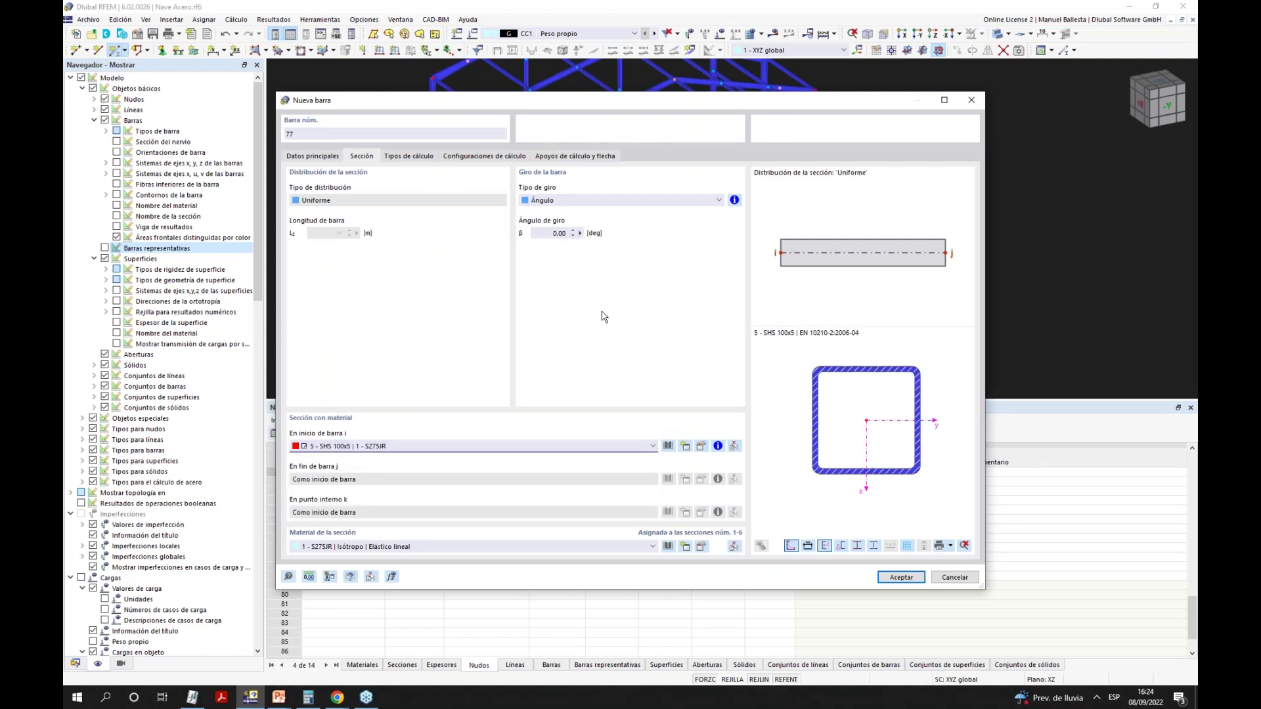
{"action": "left_click", "coordinate": [900, 577]}
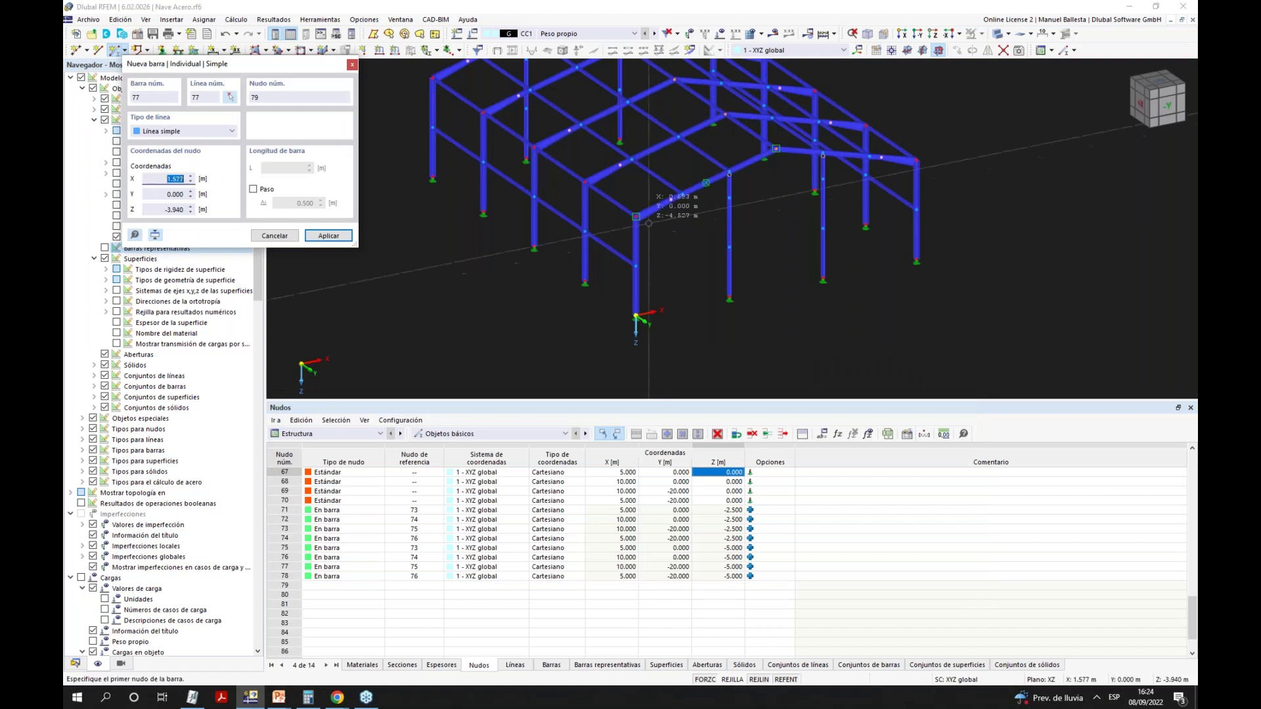
Draw three SHS 100x5 bars across the front gable at 5 m height, from eave to eave through both gable columns.
{"action": "left_click", "coordinate": [729, 173]}
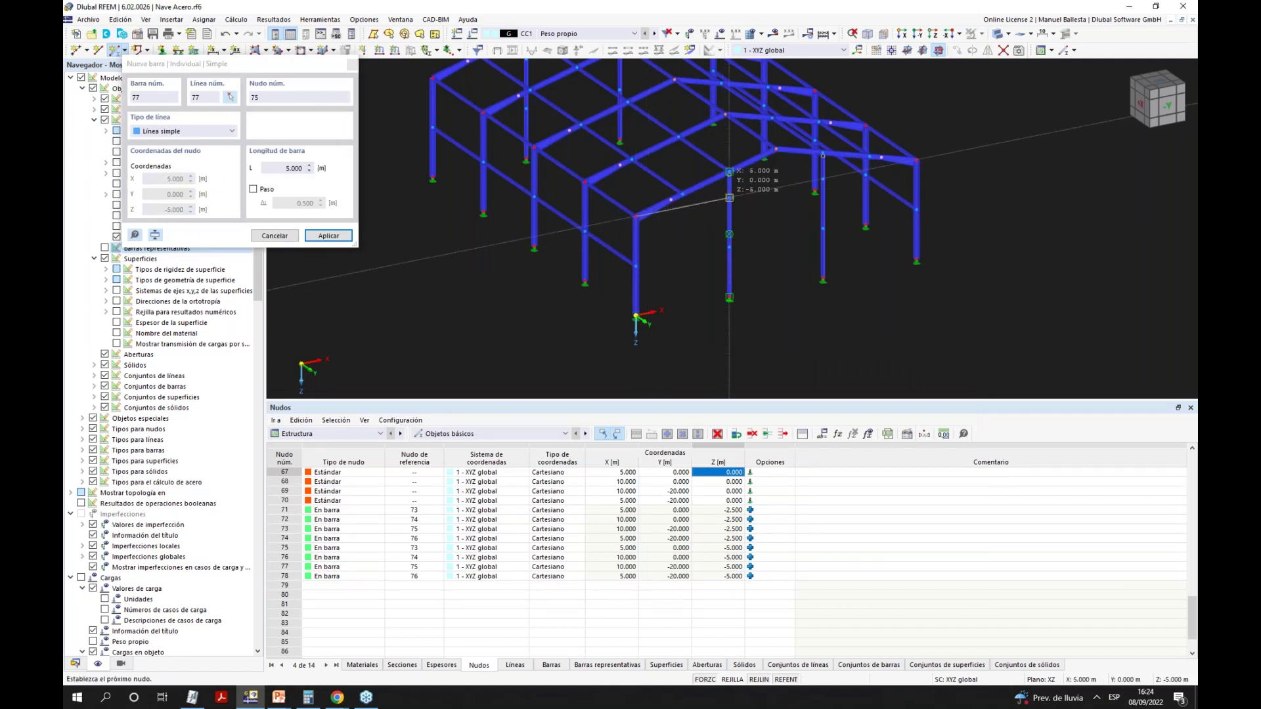
{"action": "left_click", "coordinate": [728, 197]}
{"action": "left_click", "coordinate": [822, 178]}
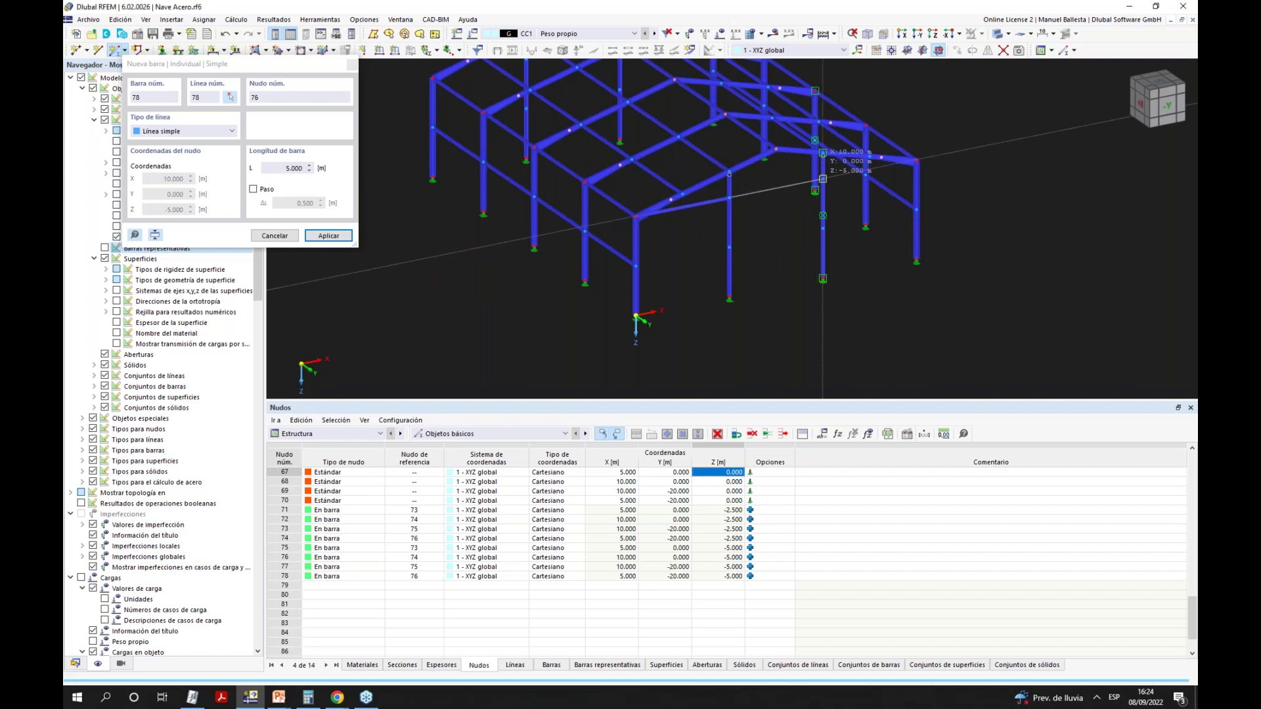
{"action": "left_click", "coordinate": [823, 155]}
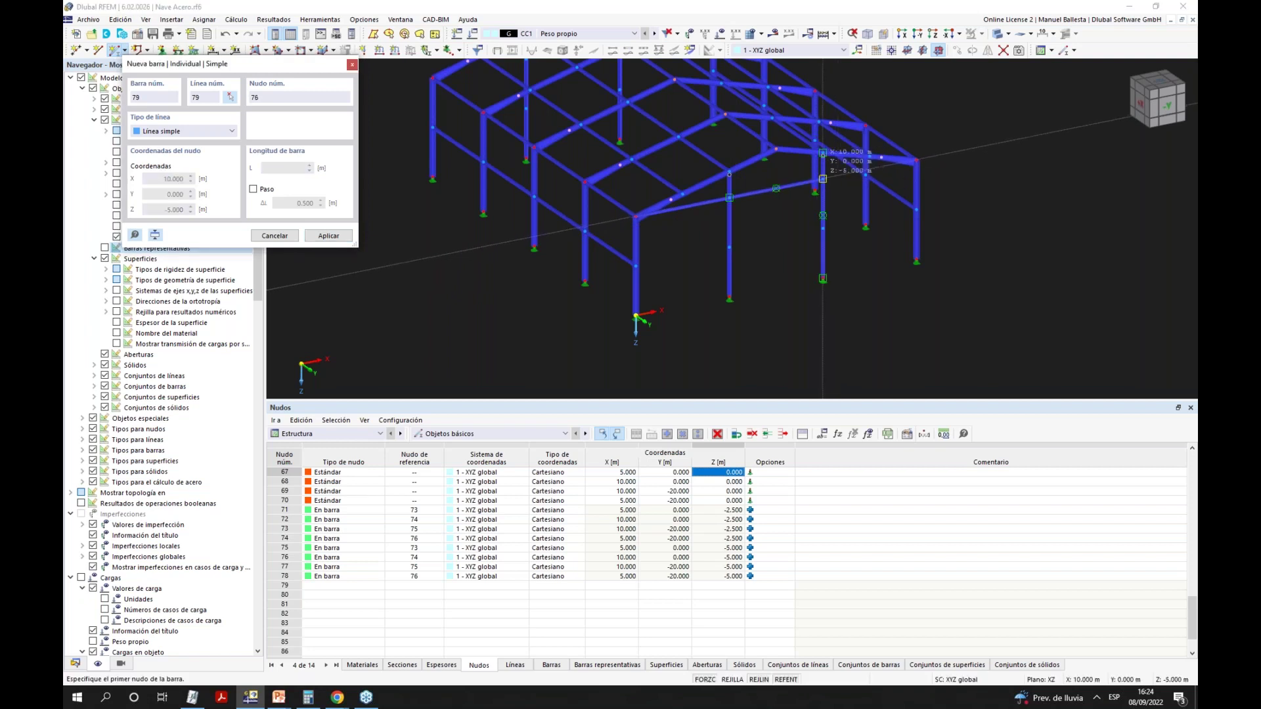
{"action": "left_click", "coordinate": [916, 159]}
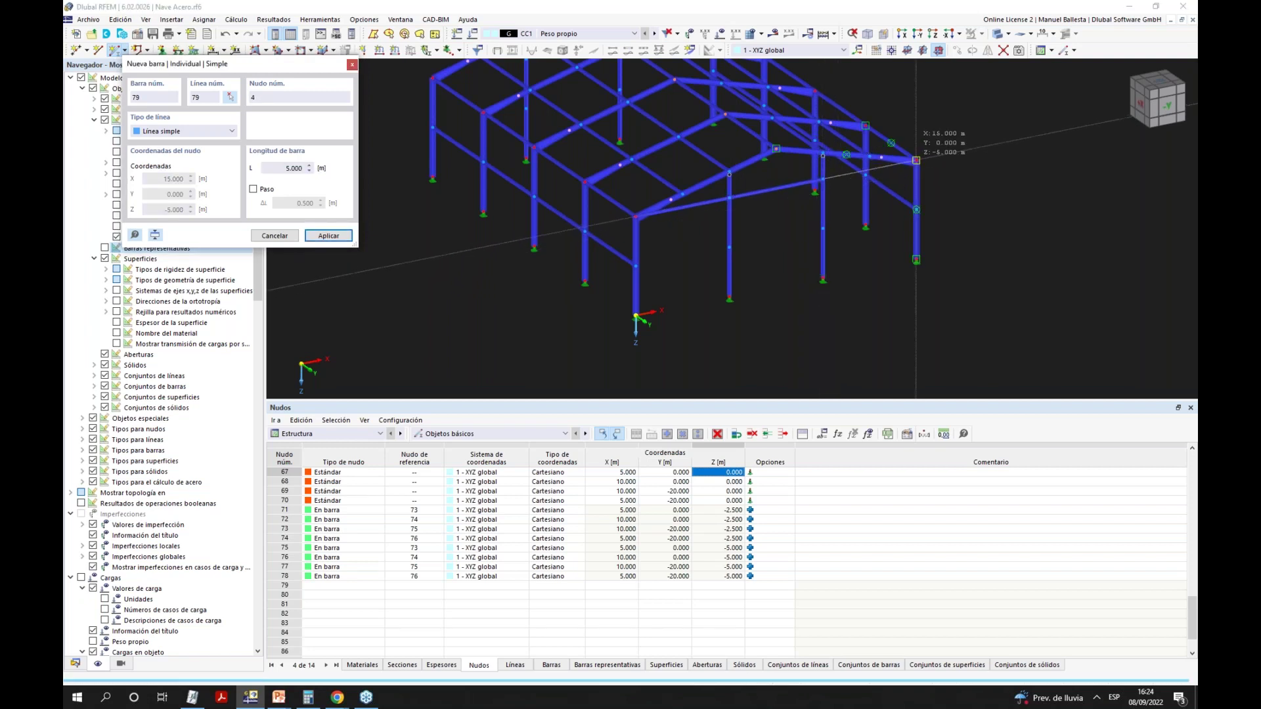
Draw an SHS 100x5 bar at 2.5 m height in each outer bay of the front gable, leaving the central bay open.
{"action": "left_click", "coordinate": [635, 266]}
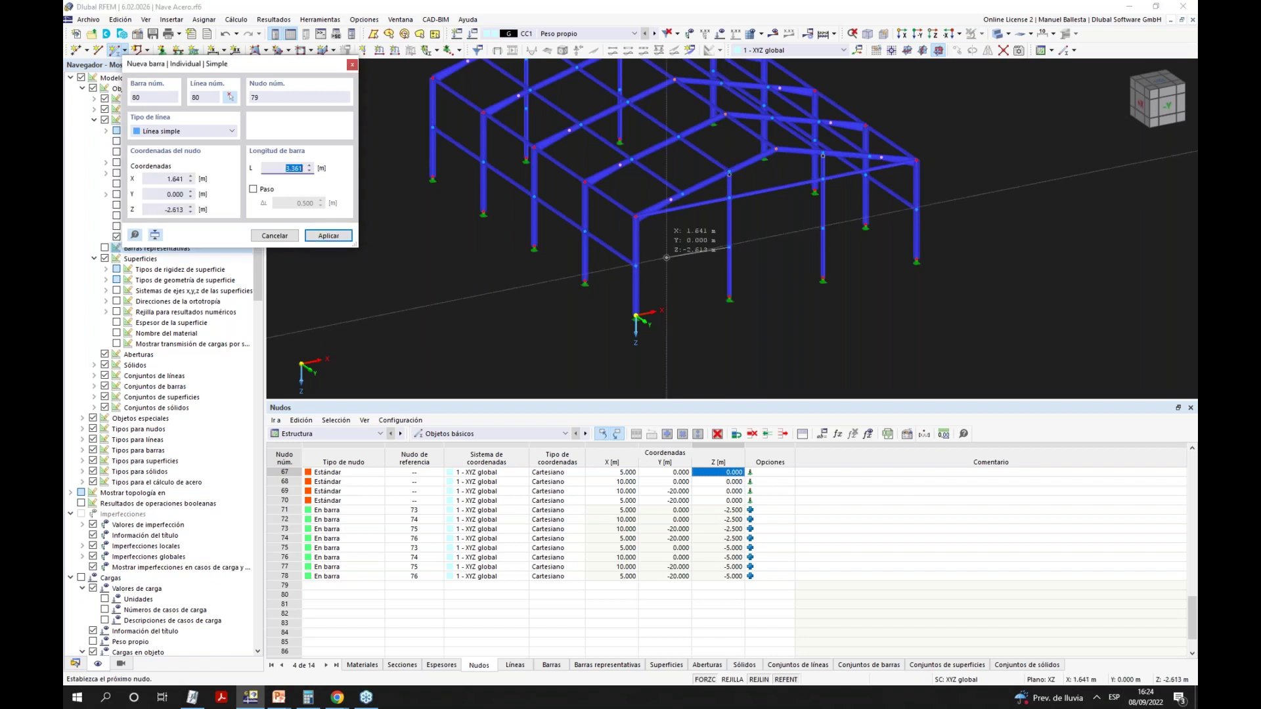
{"action": "left_click", "coordinate": [823, 227]}
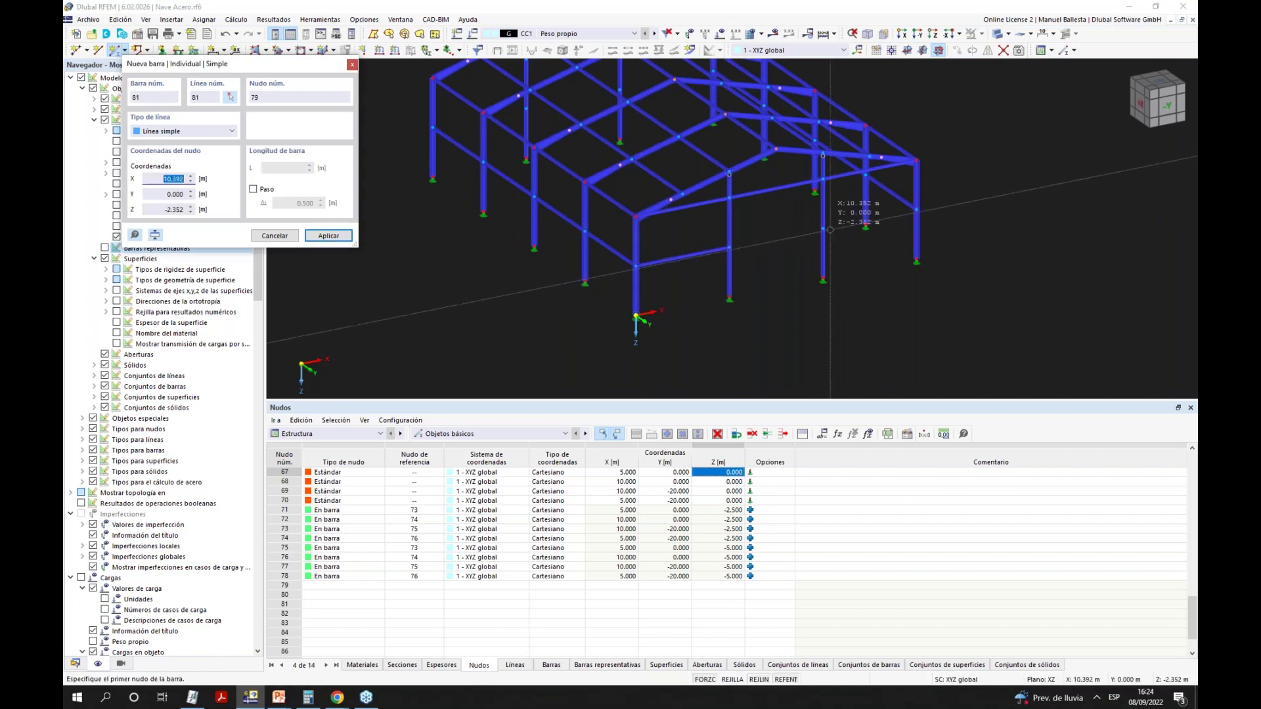
{"action": "left_click", "coordinate": [916, 210]}
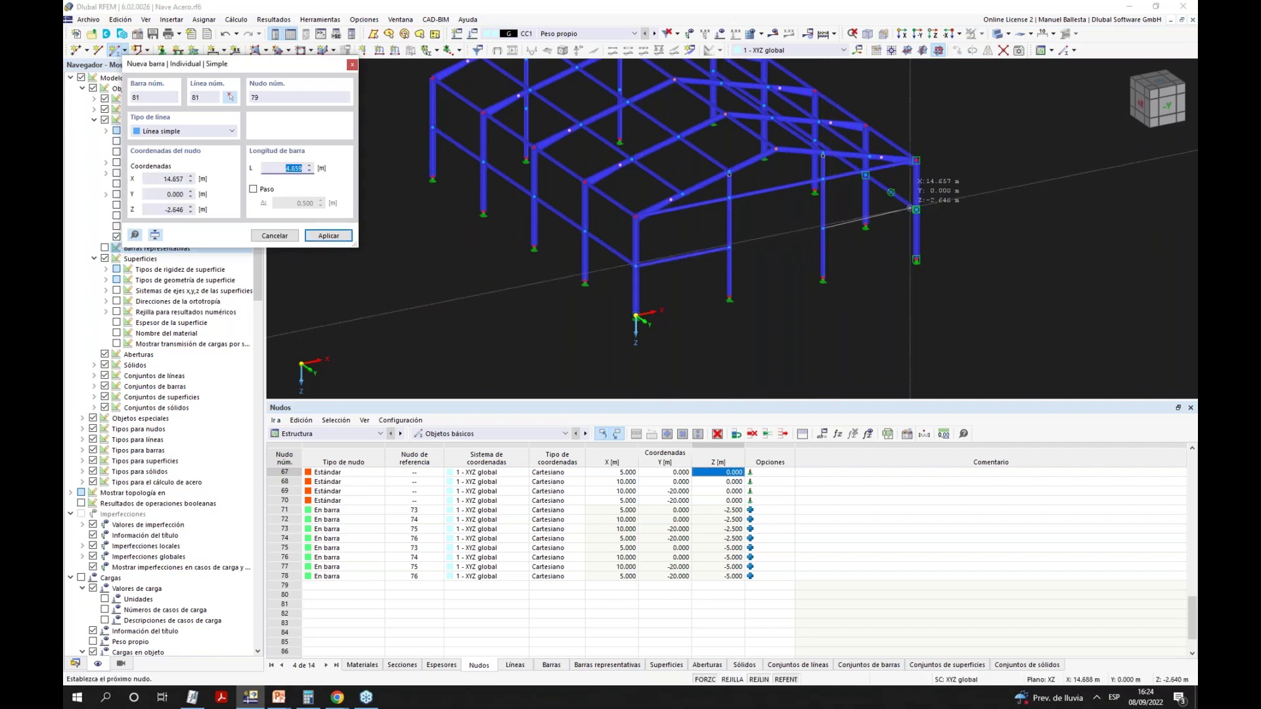
{"action": "key", "text": "Escape"}
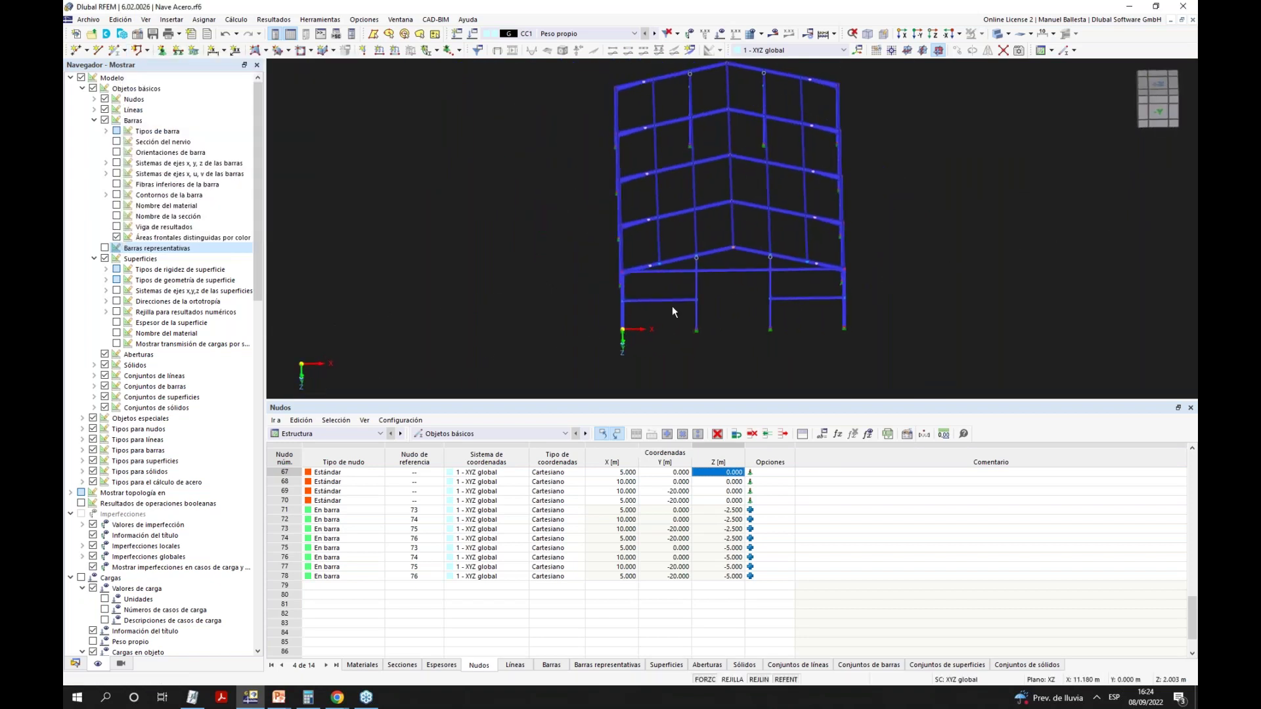
Select the front gable's columns and horizontal bars and switch the model display to wireframe.
{"action": "left_click_drag", "start_coordinate": [677, 264], "coordinate": [736, 322]}
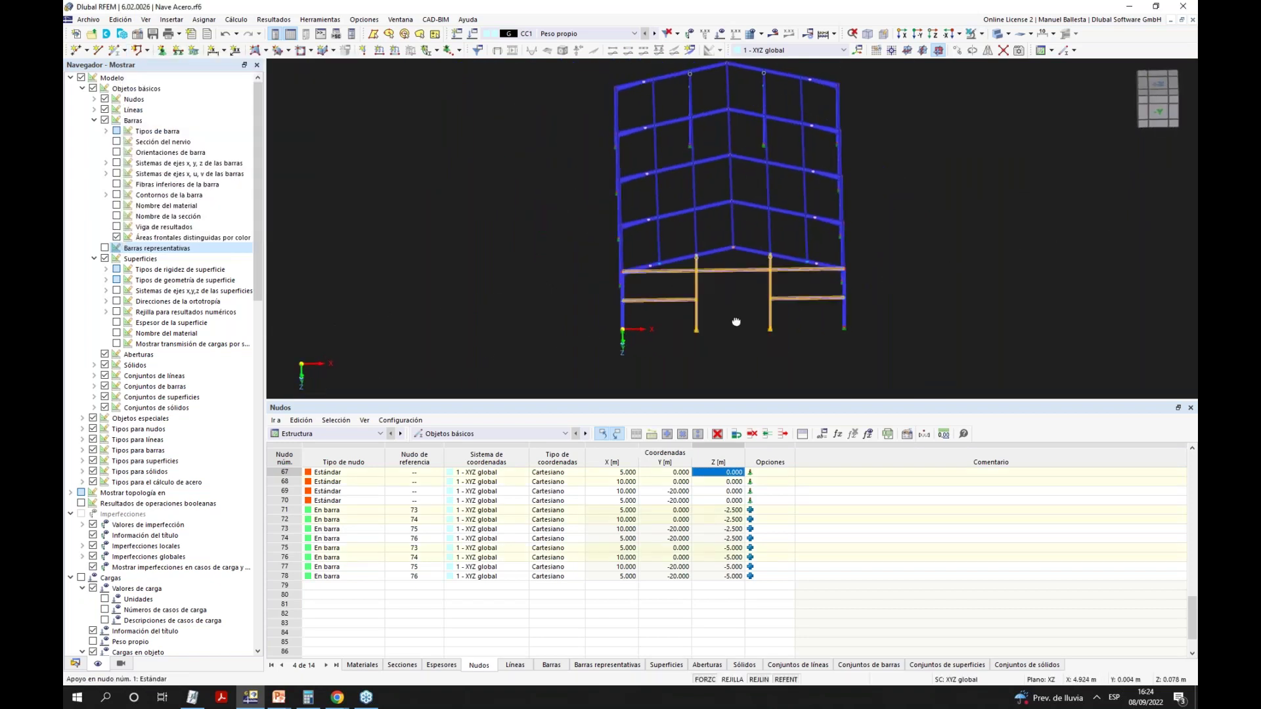
{"action": "middle_click_drag", "start_coordinate": [736, 321], "coordinate": [774, 239], "text": "ctrl"}
{"action": "scroll", "coordinate": [774, 239], "scroll_direction": "up", "scroll_amount": 1}
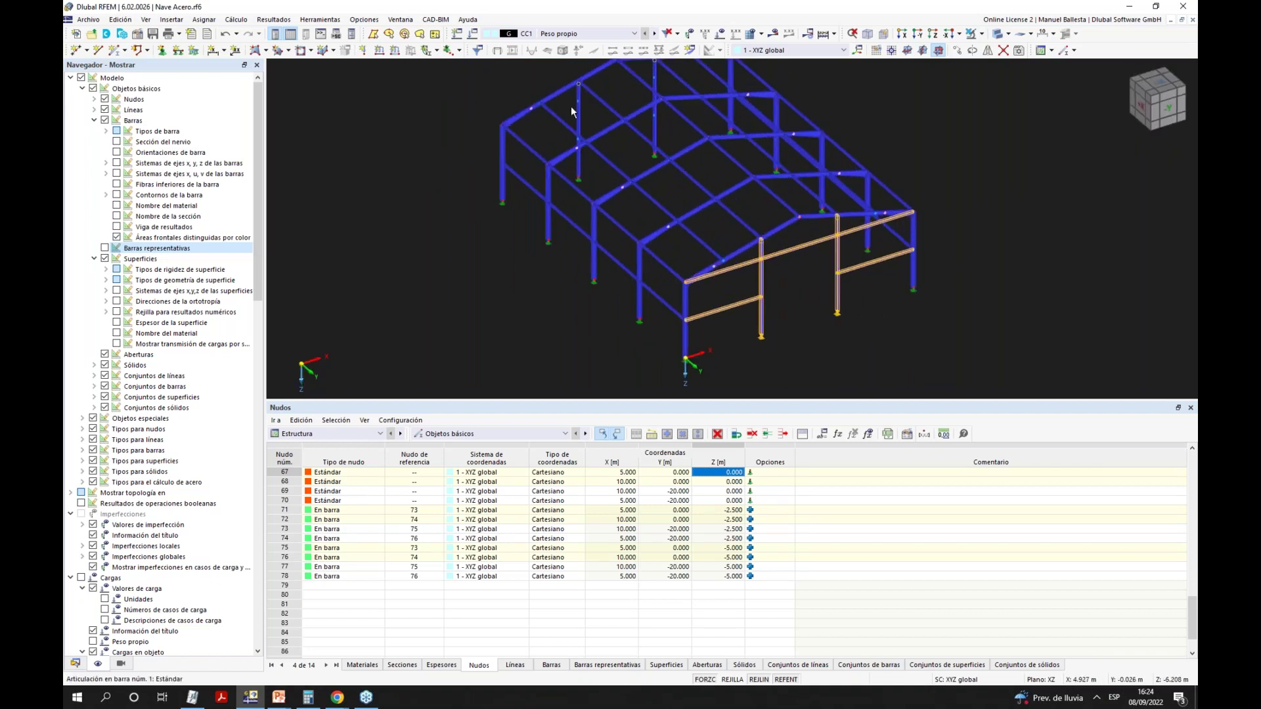
{"action": "left_click", "coordinate": [1017, 33]}
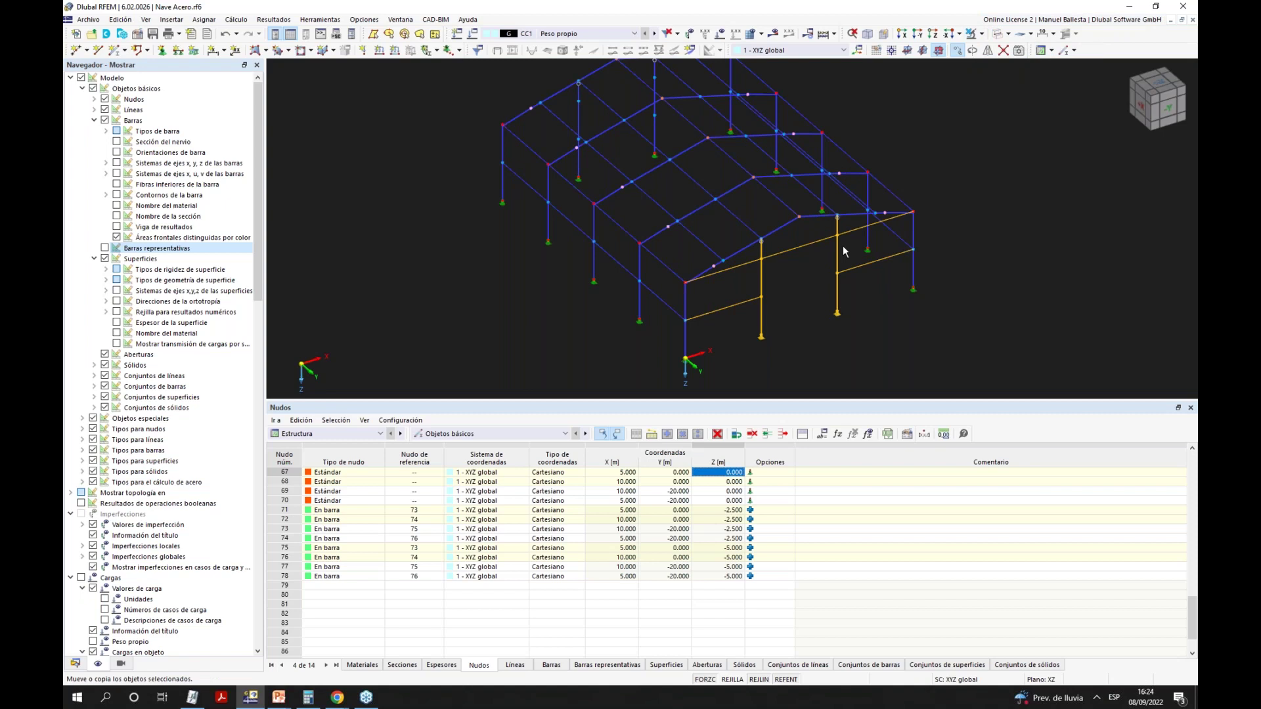
{"action": "key", "text": "ctrl+m"}
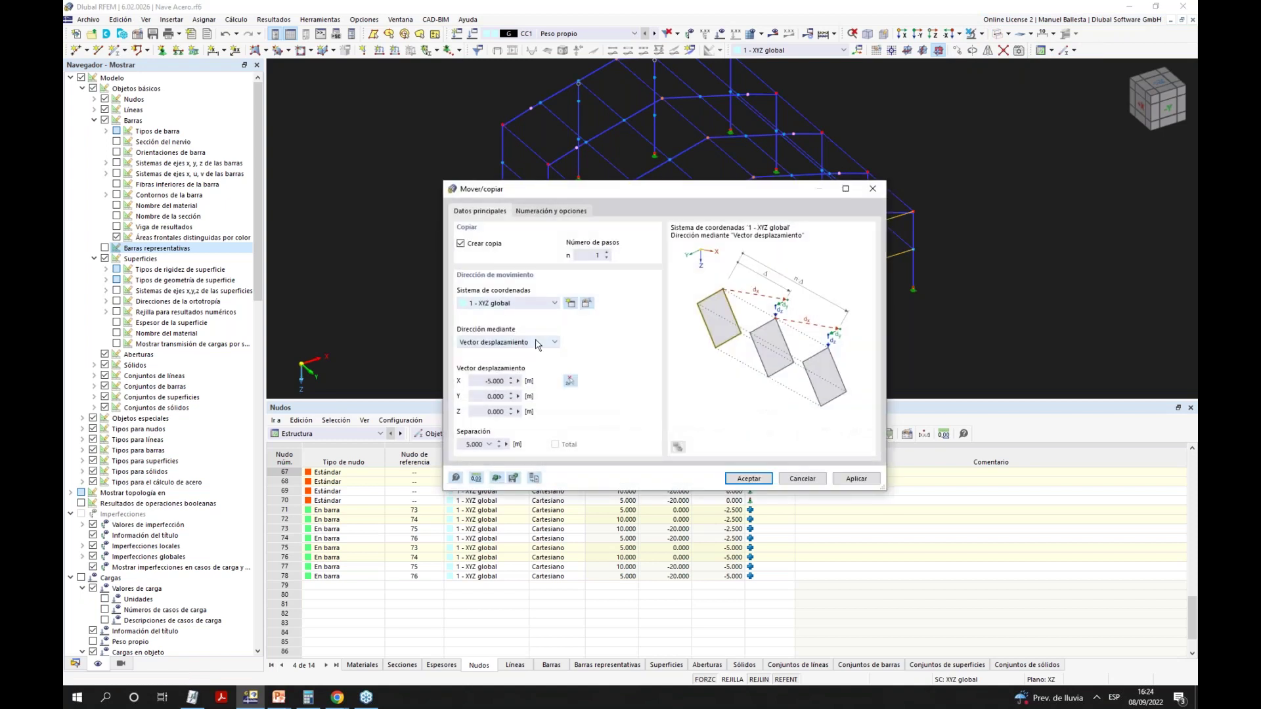
{"action": "left_click", "coordinate": [570, 380]}
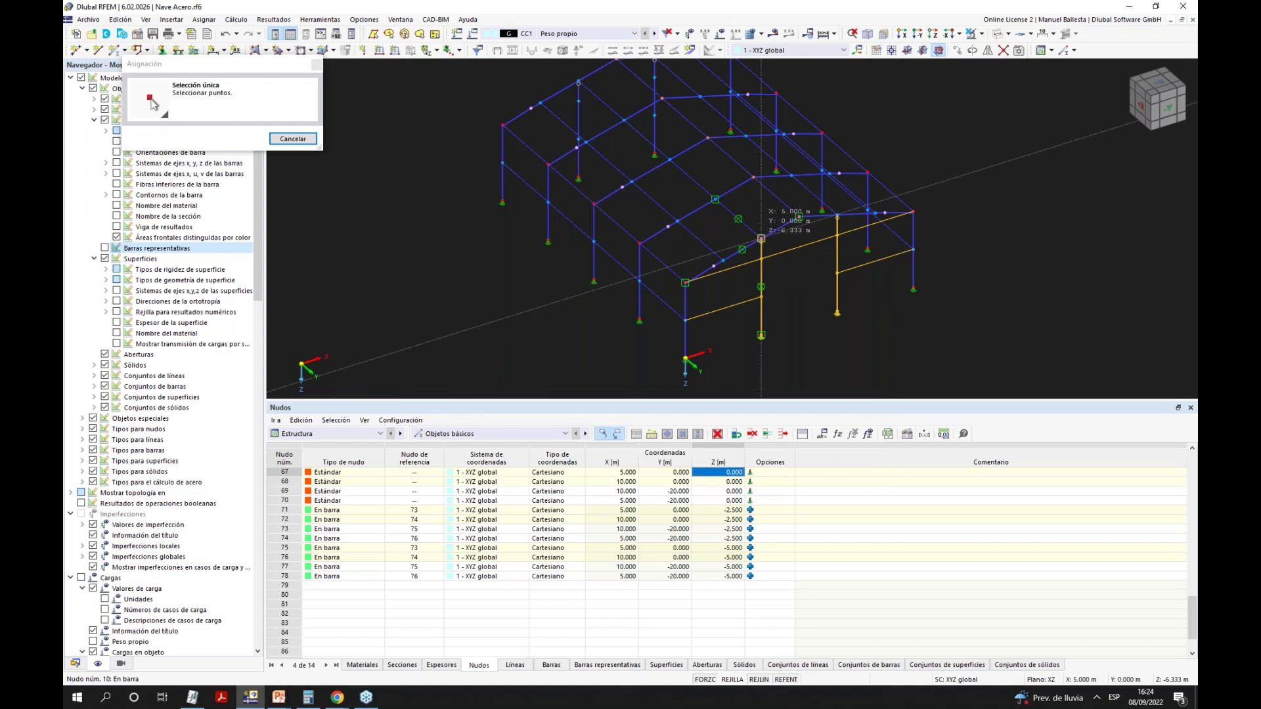
{"action": "left_click", "coordinate": [761, 296]}
{"action": "left_click", "coordinate": [768, 486]}
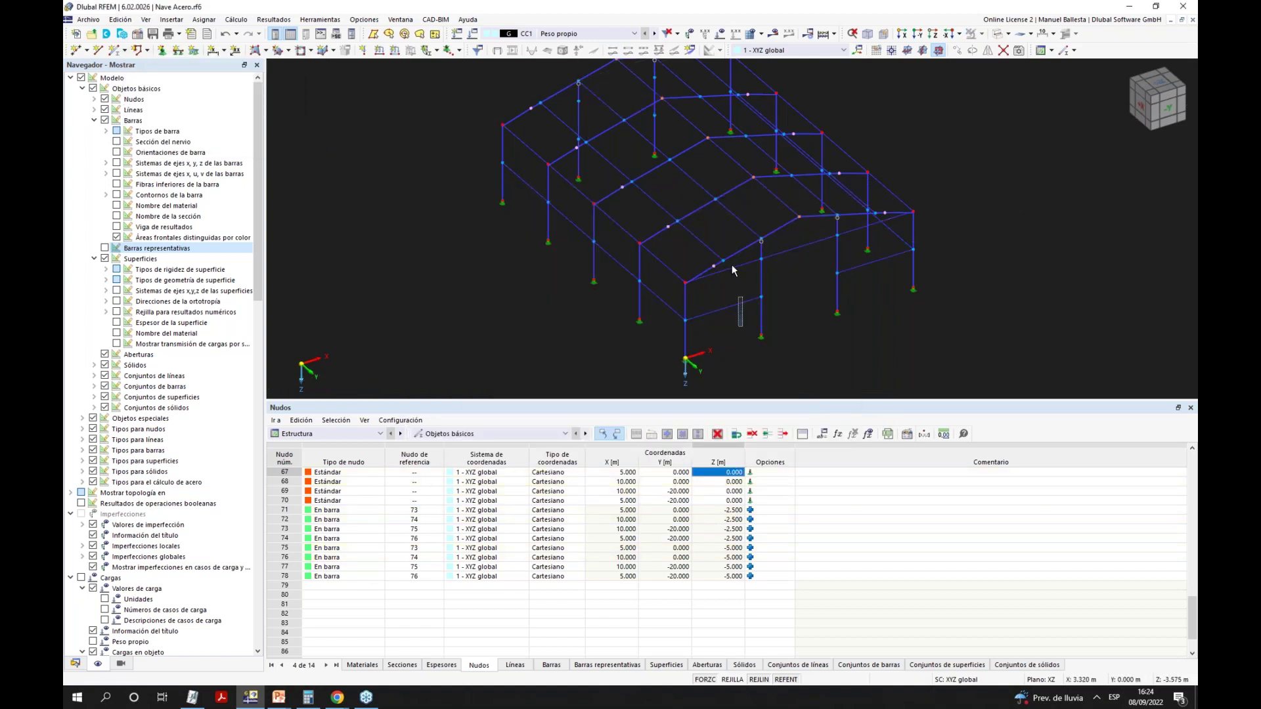
Copy only the front gable's five horizontal bars to the rear gable, picking the displacement between the eave nodes at Y 0 and Y -20 m.
{"action": "left_click", "coordinate": [796, 262], "text": "ctrl"}
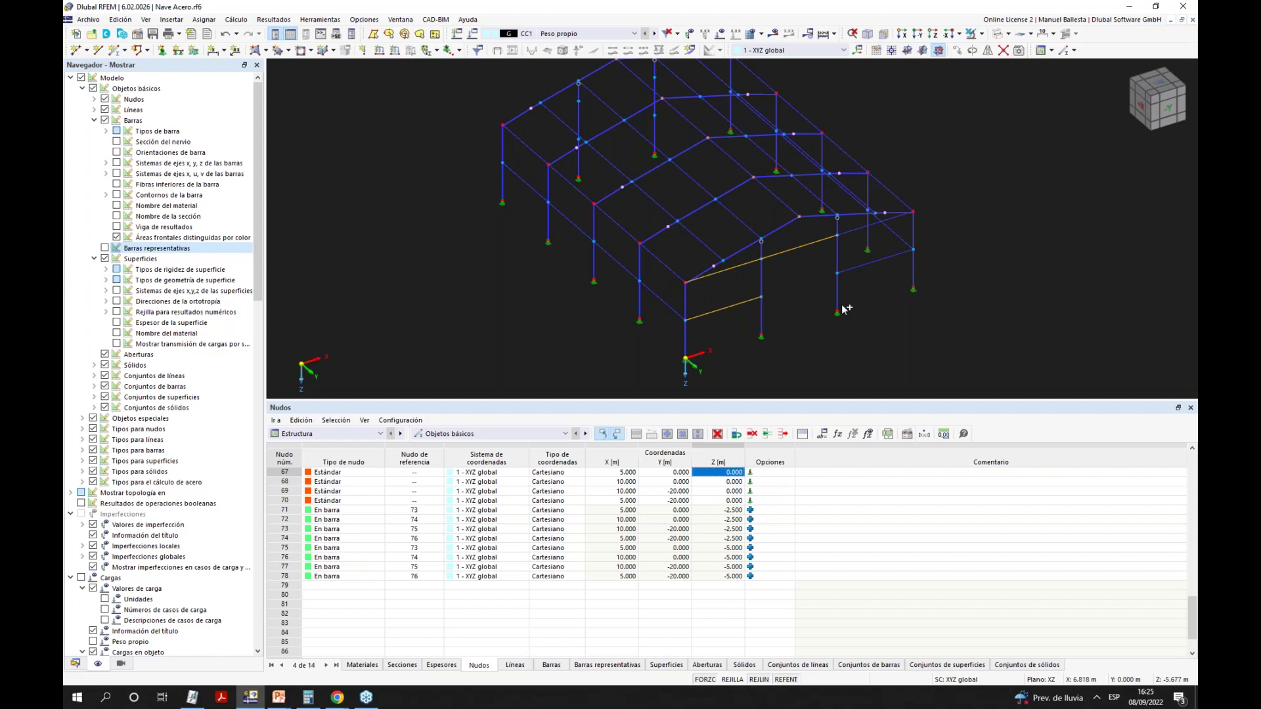
{"action": "middle_click_drag", "start_coordinate": [850, 304], "coordinate": [854, 322], "text": "ctrl"}
{"action": "left_click_drag", "start_coordinate": [857, 324], "coordinate": [826, 256]}
{"action": "middle_click_drag", "start_coordinate": [844, 350], "coordinate": [965, 192], "text": "ctrl"}
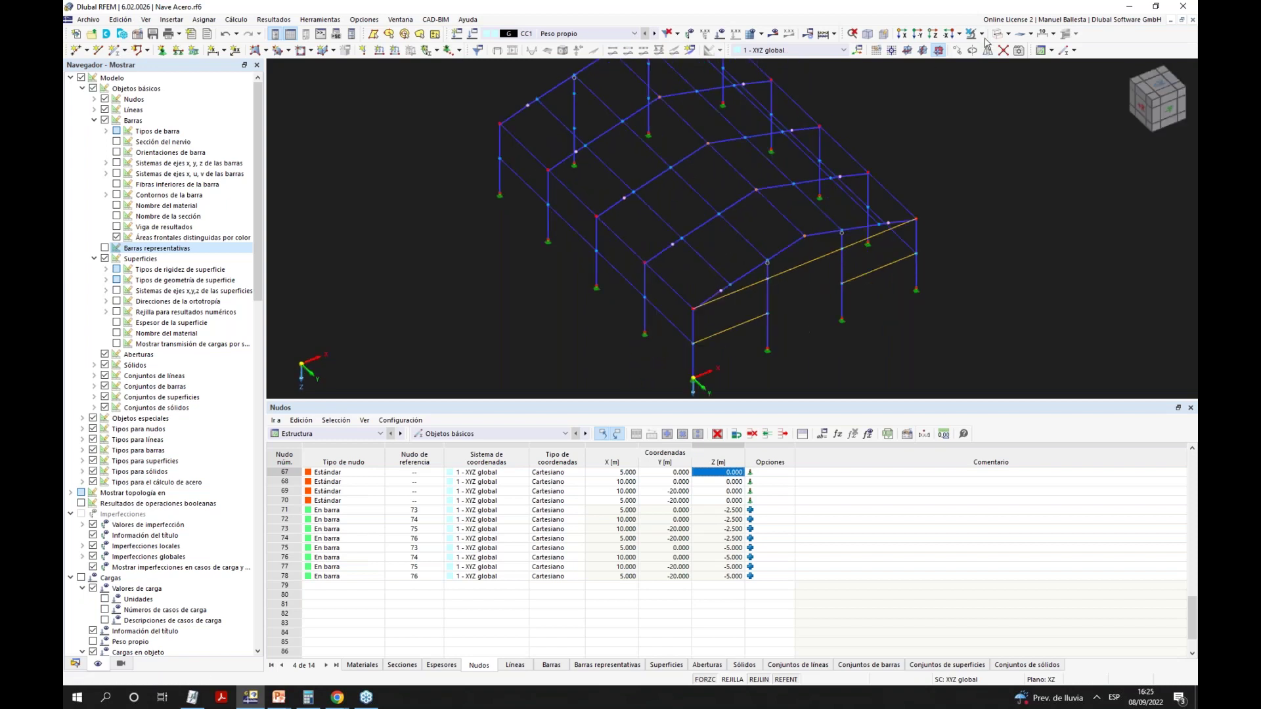
{"action": "left_click", "coordinate": [956, 49]}
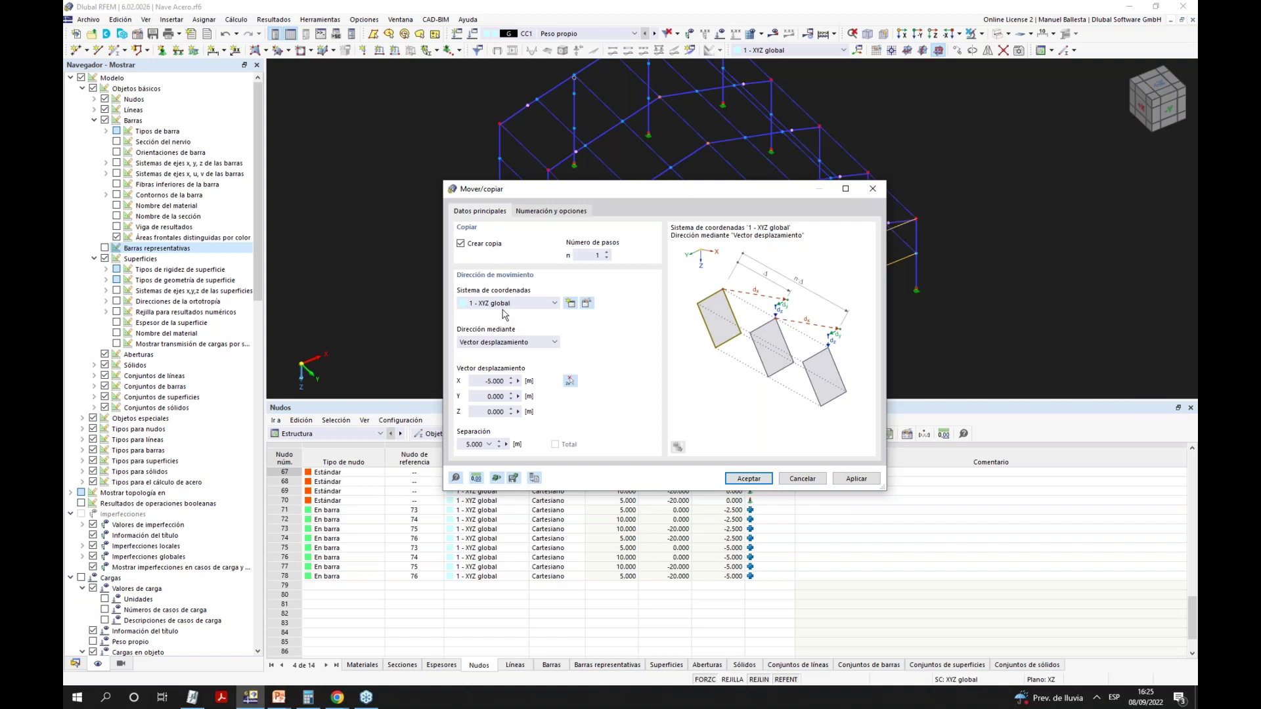
{"action": "left_click", "coordinate": [569, 381]}
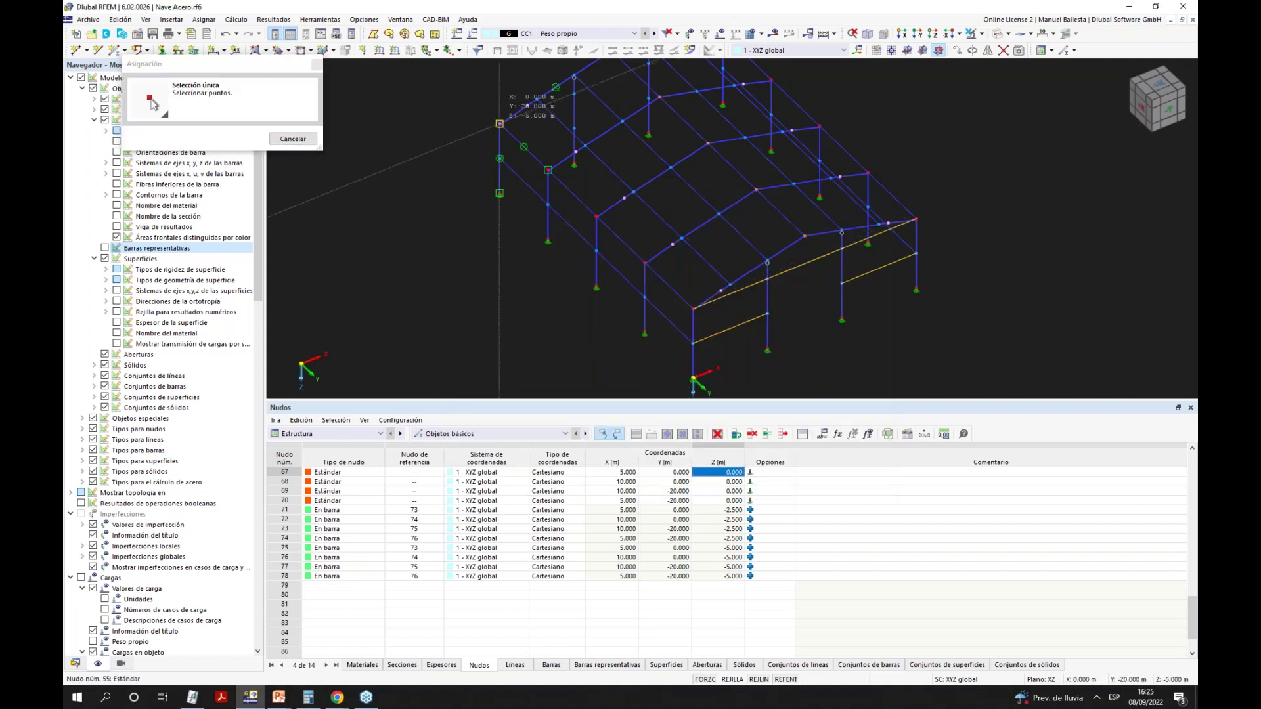
{"action": "left_click", "coordinate": [500, 124]}
{"action": "left_click", "coordinate": [714, 485]}
Set up a new individual member of type Pieza traccionada with section RB 20 in material S275JR.
{"action": "middle_click_drag", "start_coordinate": [538, 345], "coordinate": [671, 111], "text": "ctrl"}
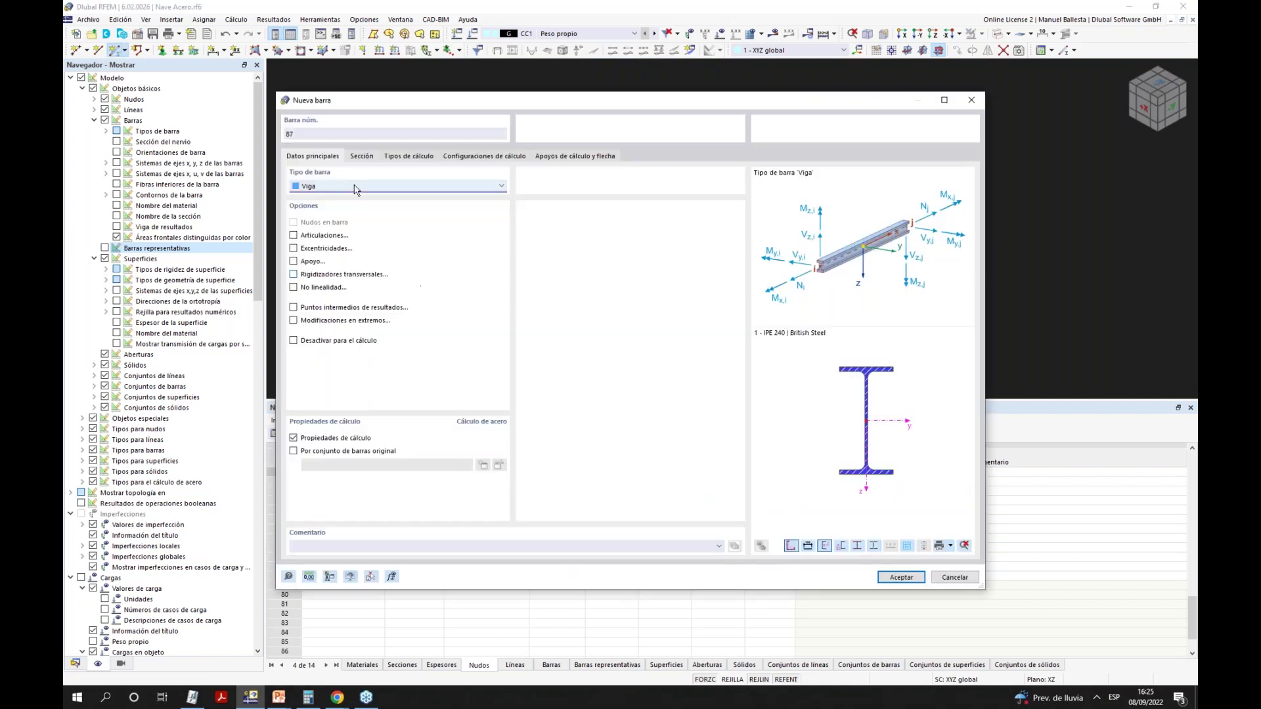
{"action": "left_click", "coordinate": [354, 186]}
{"action": "left_click", "coordinate": [353, 246]}
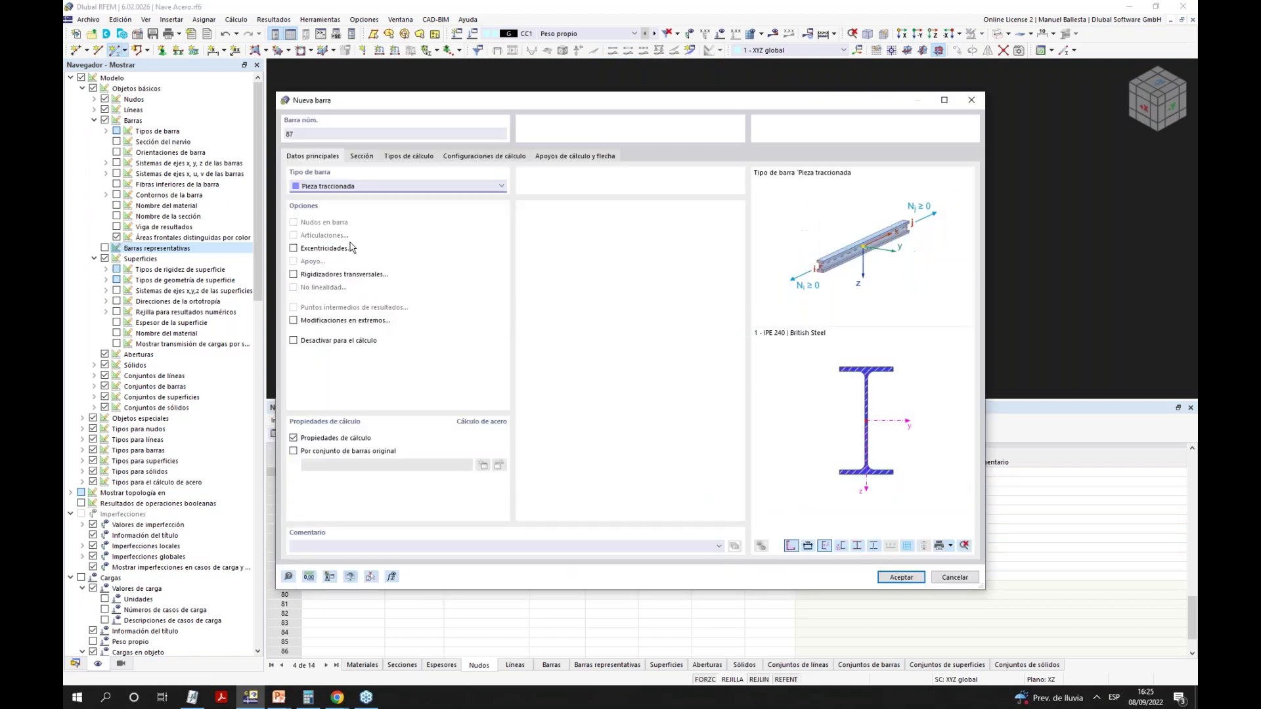
{"action": "left_click", "coordinate": [360, 157]}
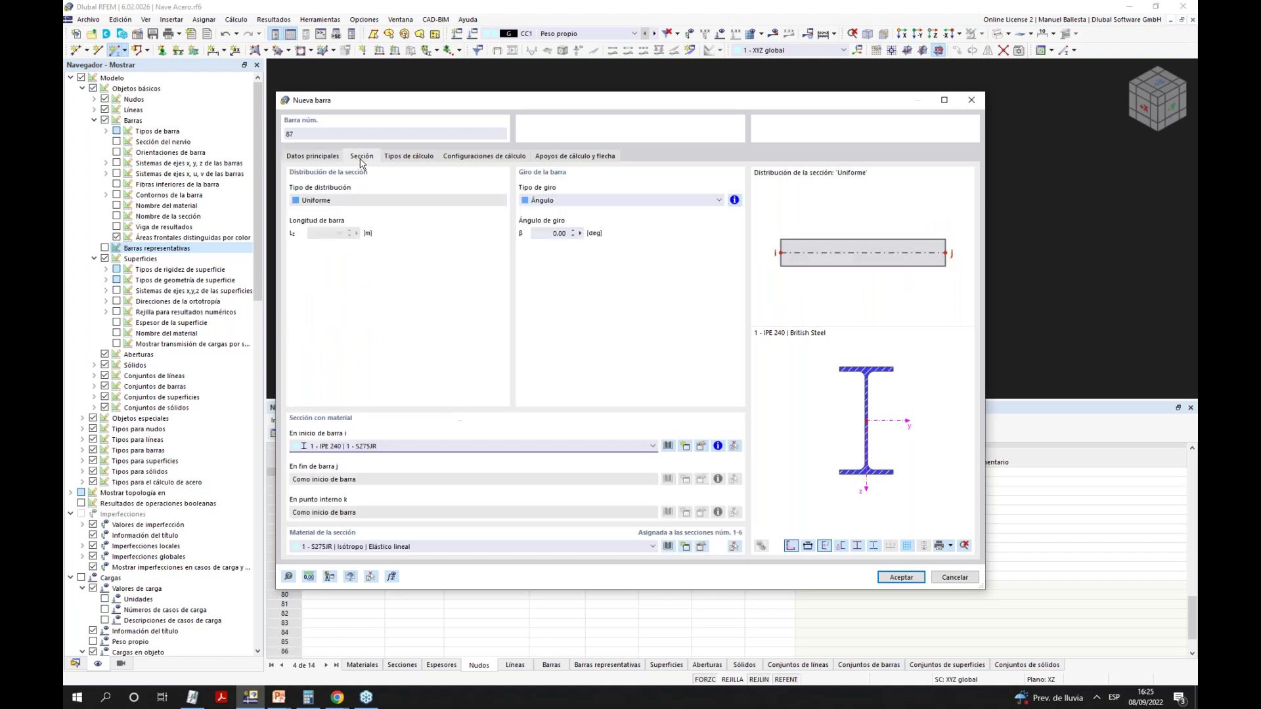
{"action": "left_click", "coordinate": [381, 448]}
{"action": "left_click", "coordinate": [397, 483]}
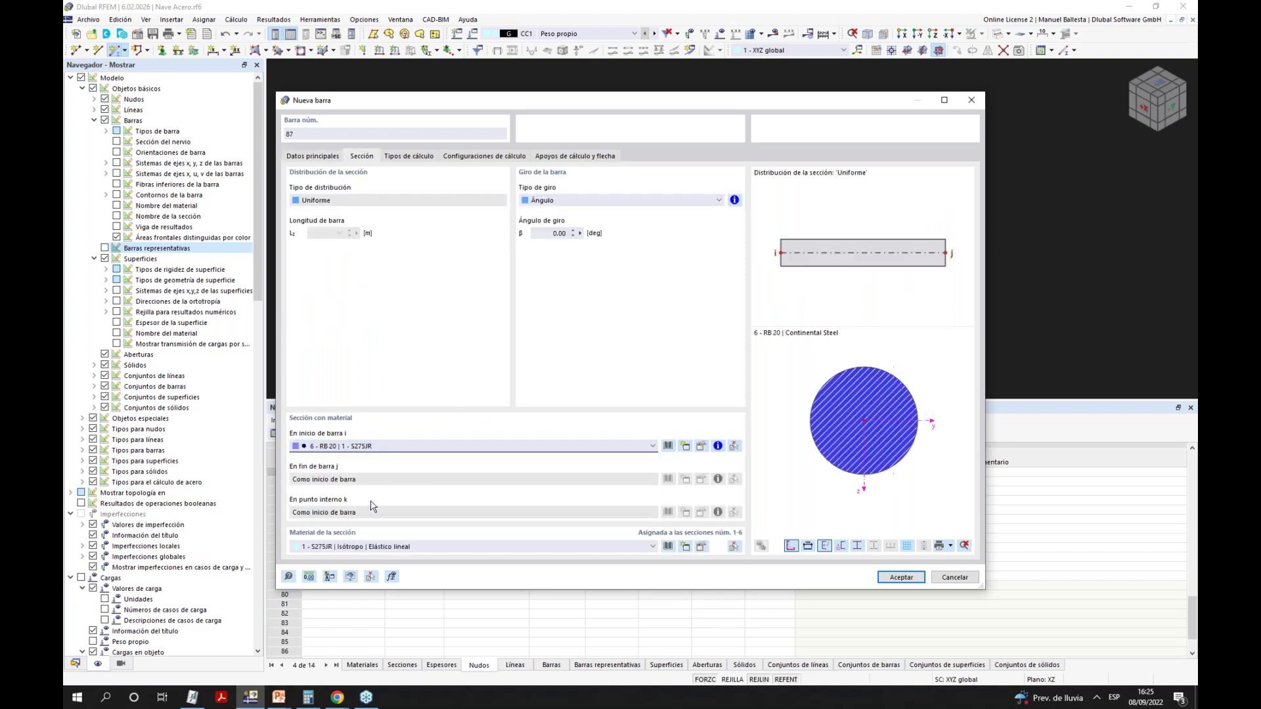
{"action": "left_click", "coordinate": [901, 577]}
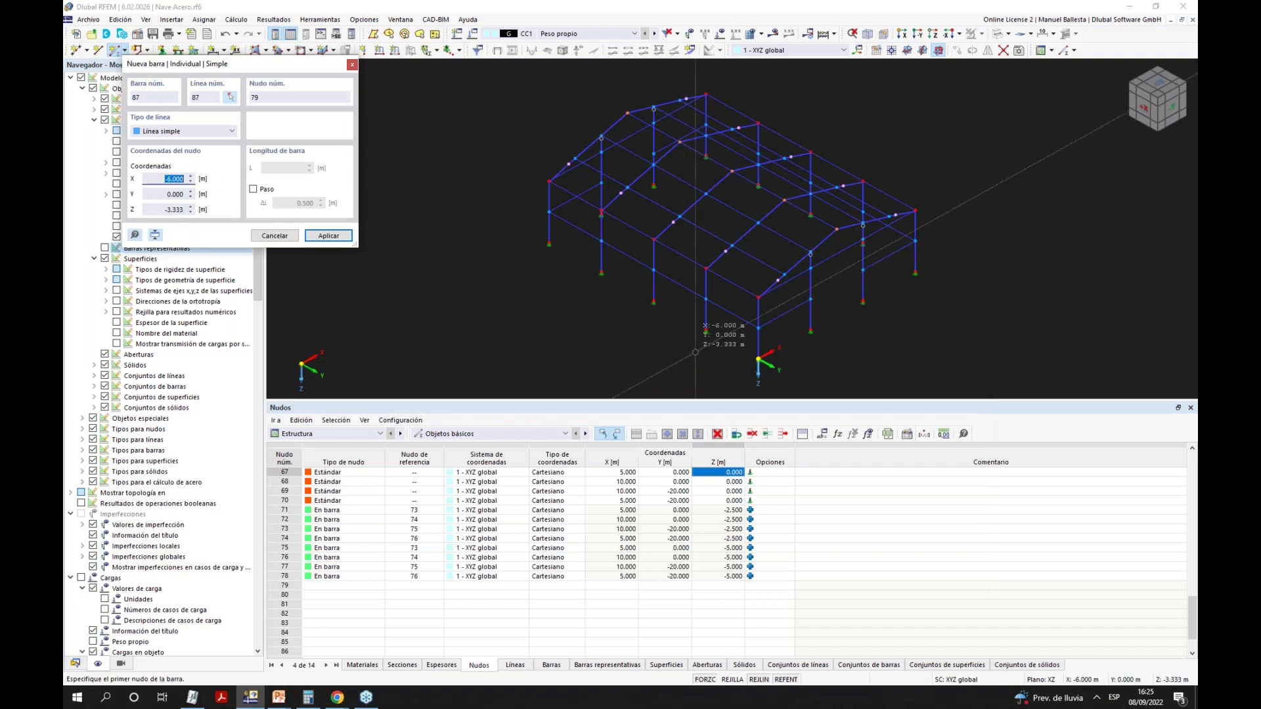
Draw two RB 20 diagonals in the X 0 side wall, joining the Y -10 m column's mid-height node to the Y -5 m column's base and top.
{"action": "left_click", "coordinate": [706, 330]}
{"action": "scroll", "coordinate": [642, 283], "scroll_direction": "up", "scroll_amount": 2}
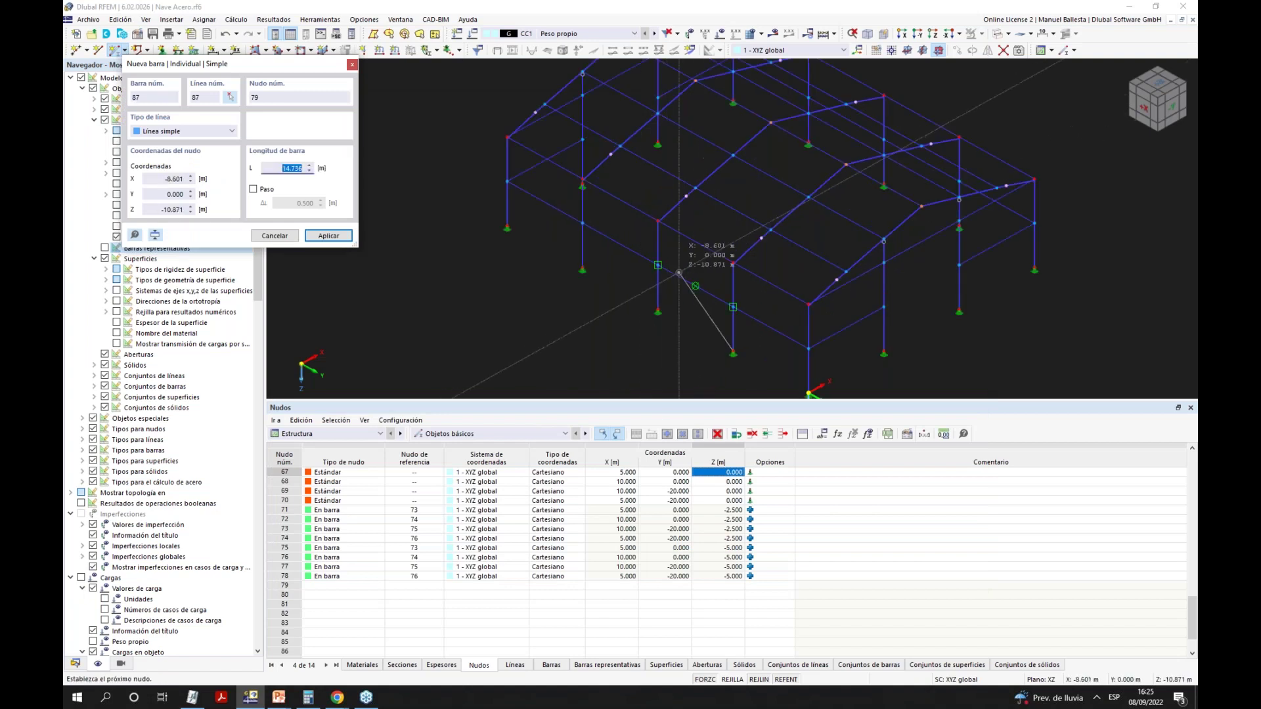
{"action": "left_click", "coordinate": [675, 262]}
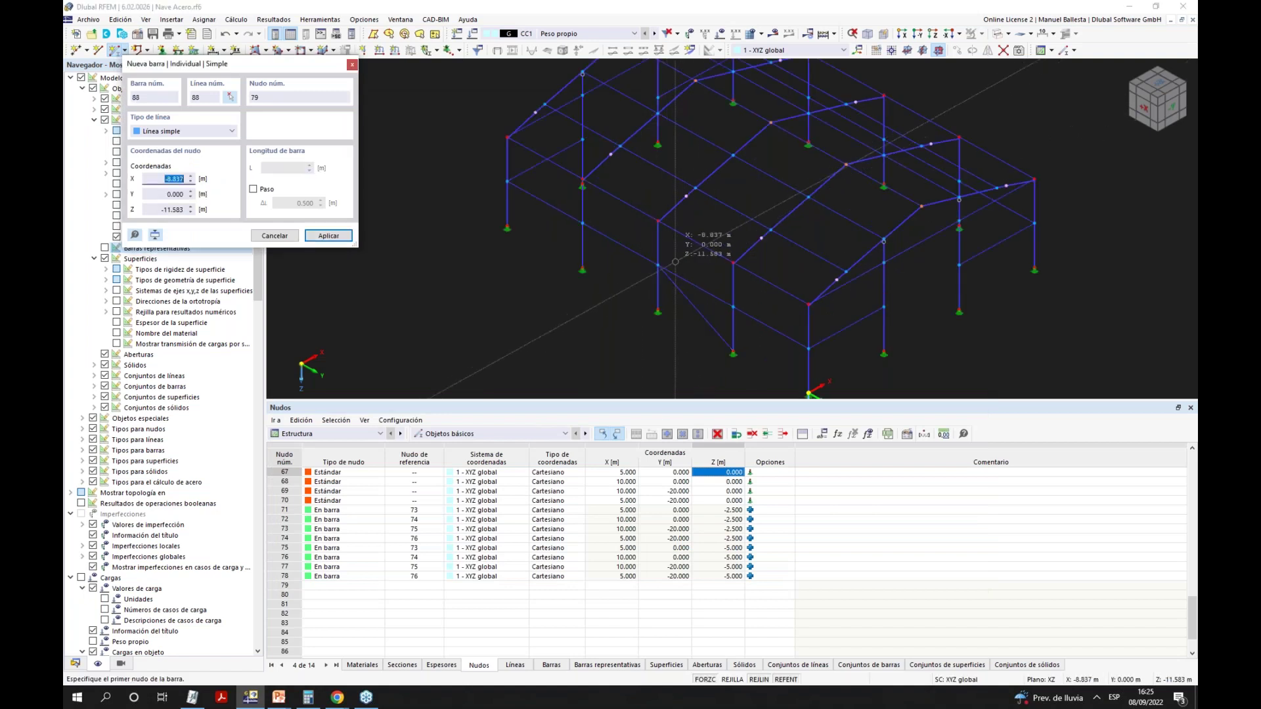
{"action": "left_click", "coordinate": [658, 265]}
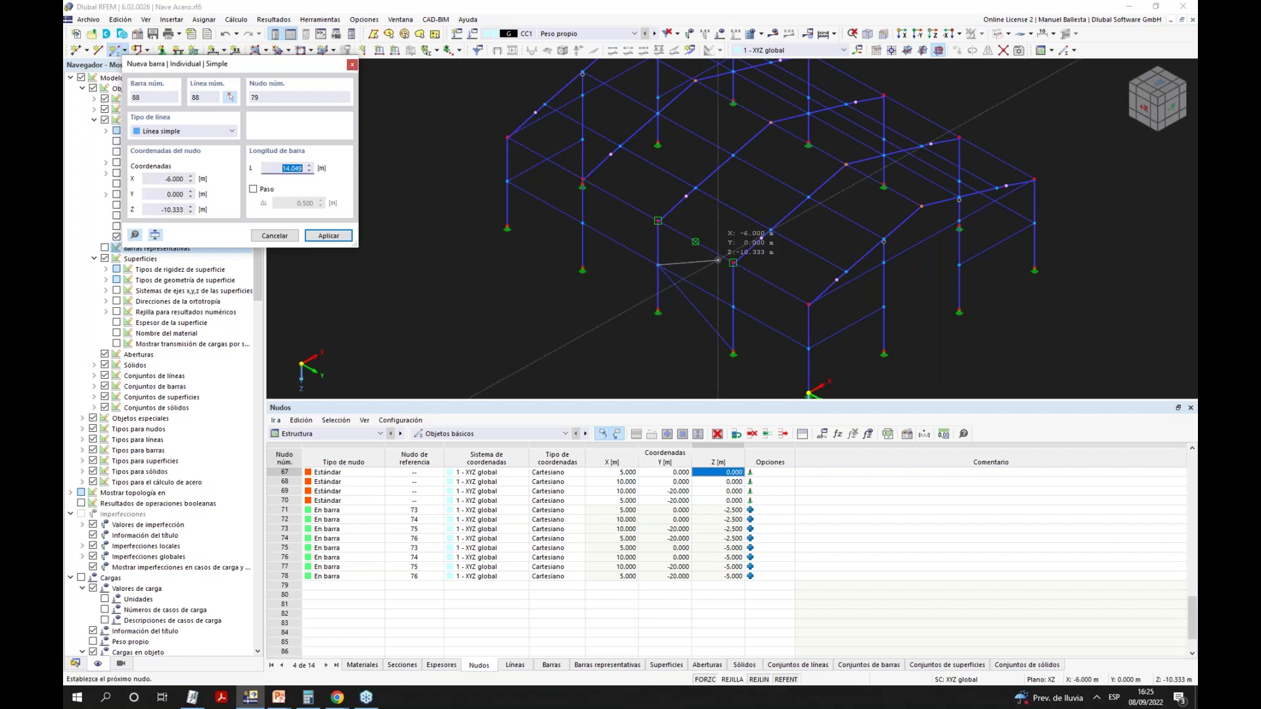
{"action": "left_click", "coordinate": [732, 263]}
Complete the bay's crossed bracing with RB 20 diagonals from the Y -5 m column's mid-height node to the Y -10 m column's top and base.
{"action": "scroll", "coordinate": [702, 217], "scroll_direction": "up", "scroll_amount": 2}
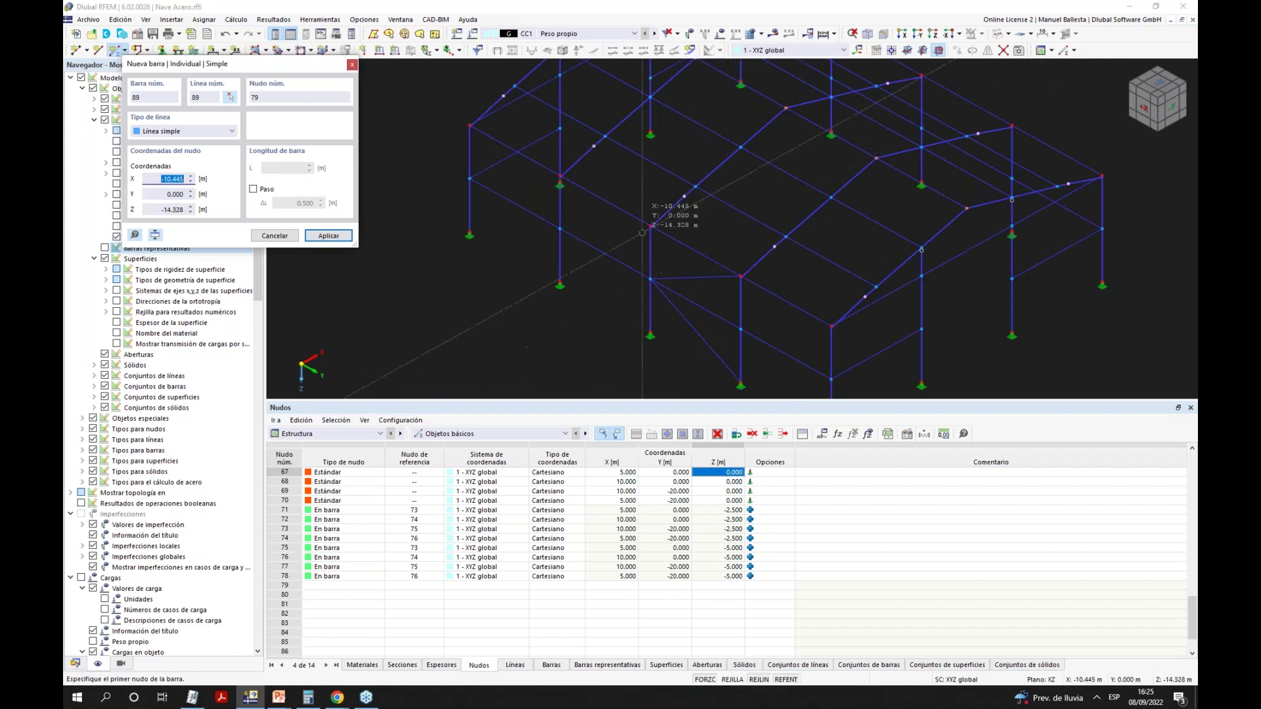
{"action": "left_click", "coordinate": [650, 226]}
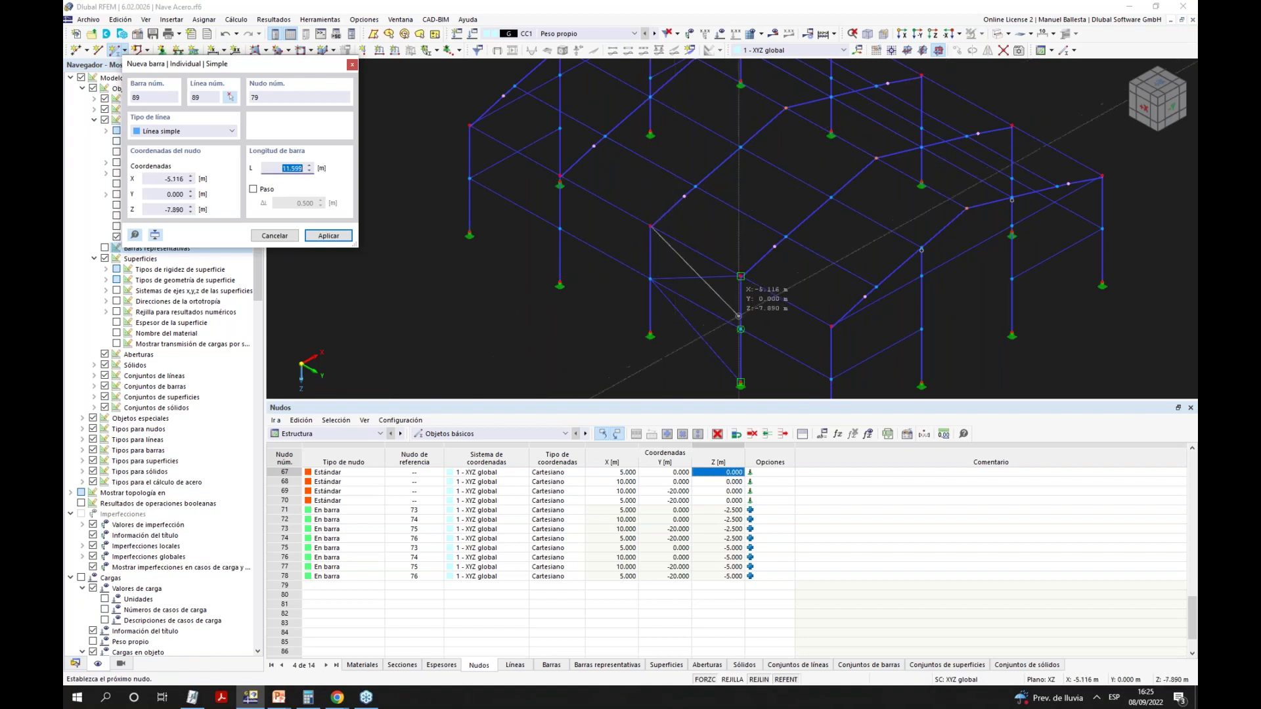
{"action": "left_click", "coordinate": [741, 328]}
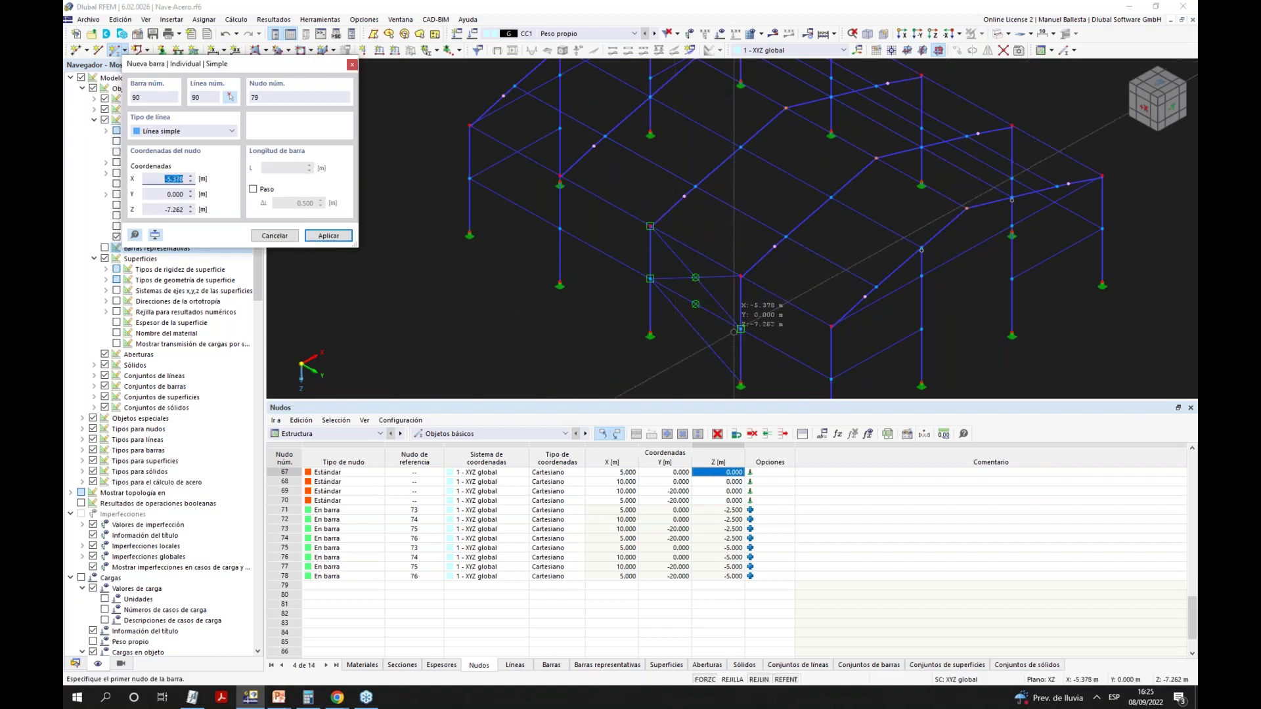
{"action": "left_click", "coordinate": [650, 331]}
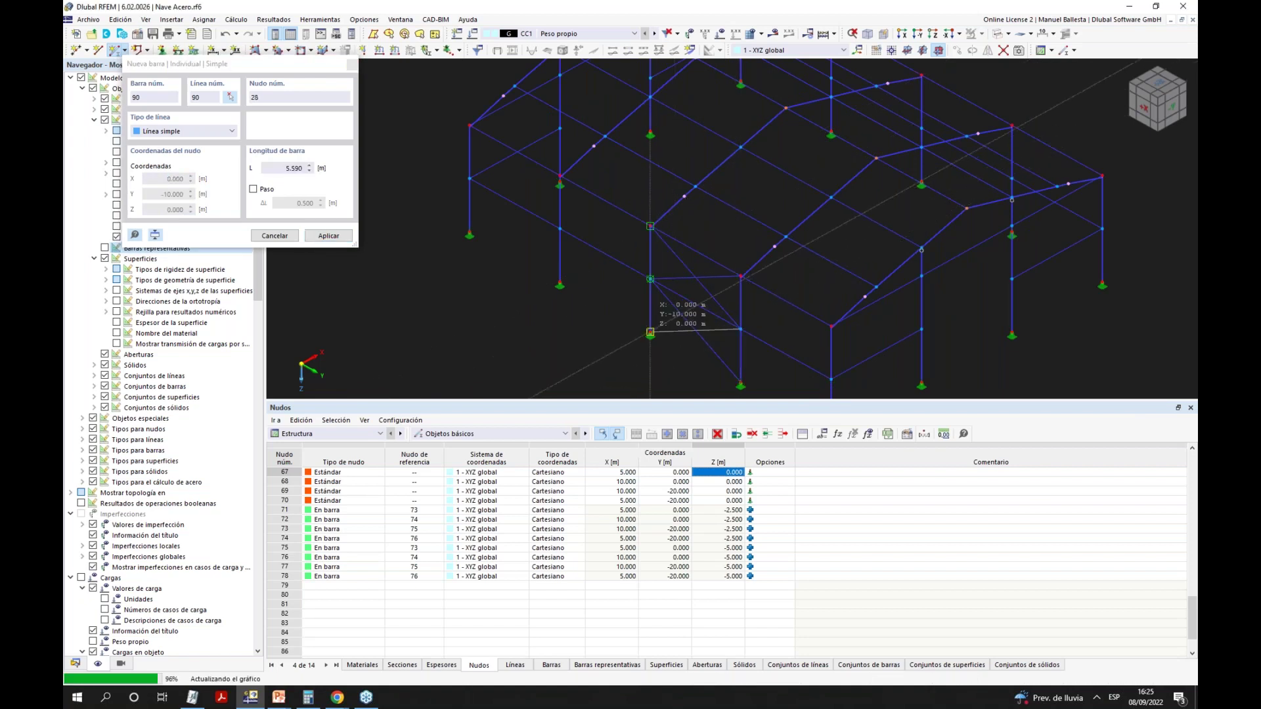
End the last wall diagonal at the Y -10 m column's base and cross-brace the roof panel from X 0 to 2.5 m in that bay with RB 20.
{"action": "left_click", "coordinate": [650, 331]}
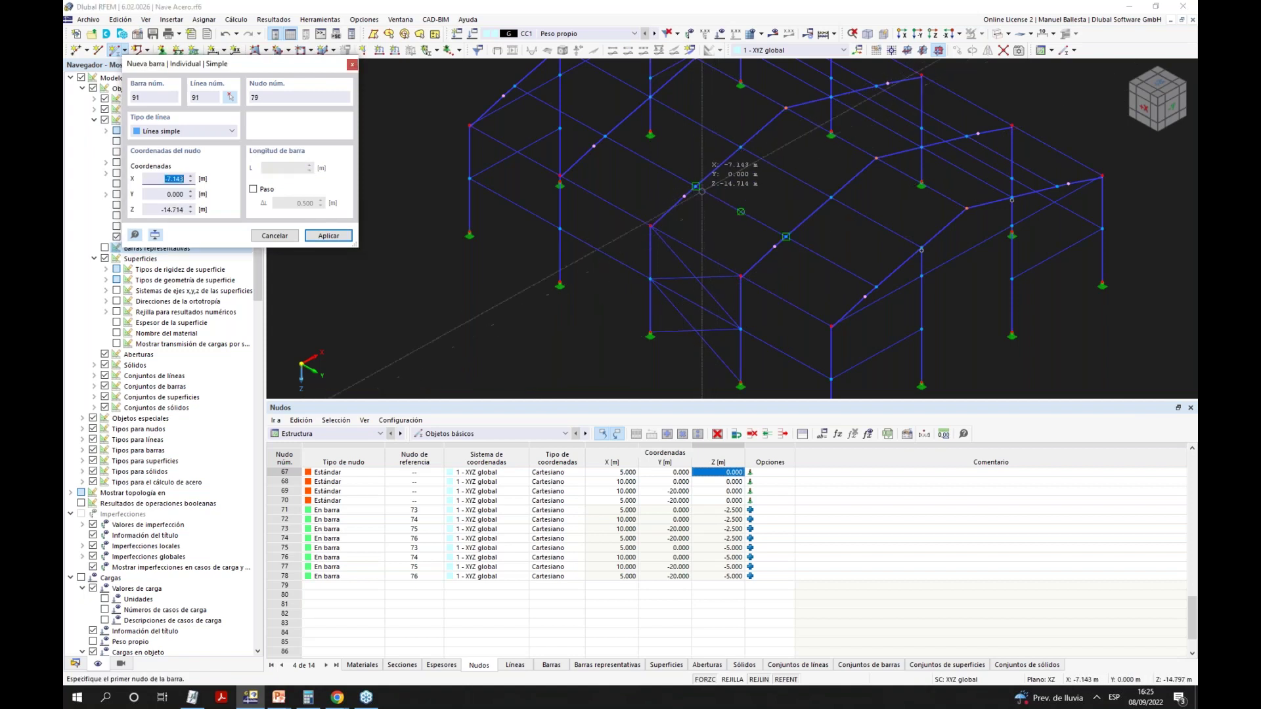
{"action": "left_click", "coordinate": [733, 246]}
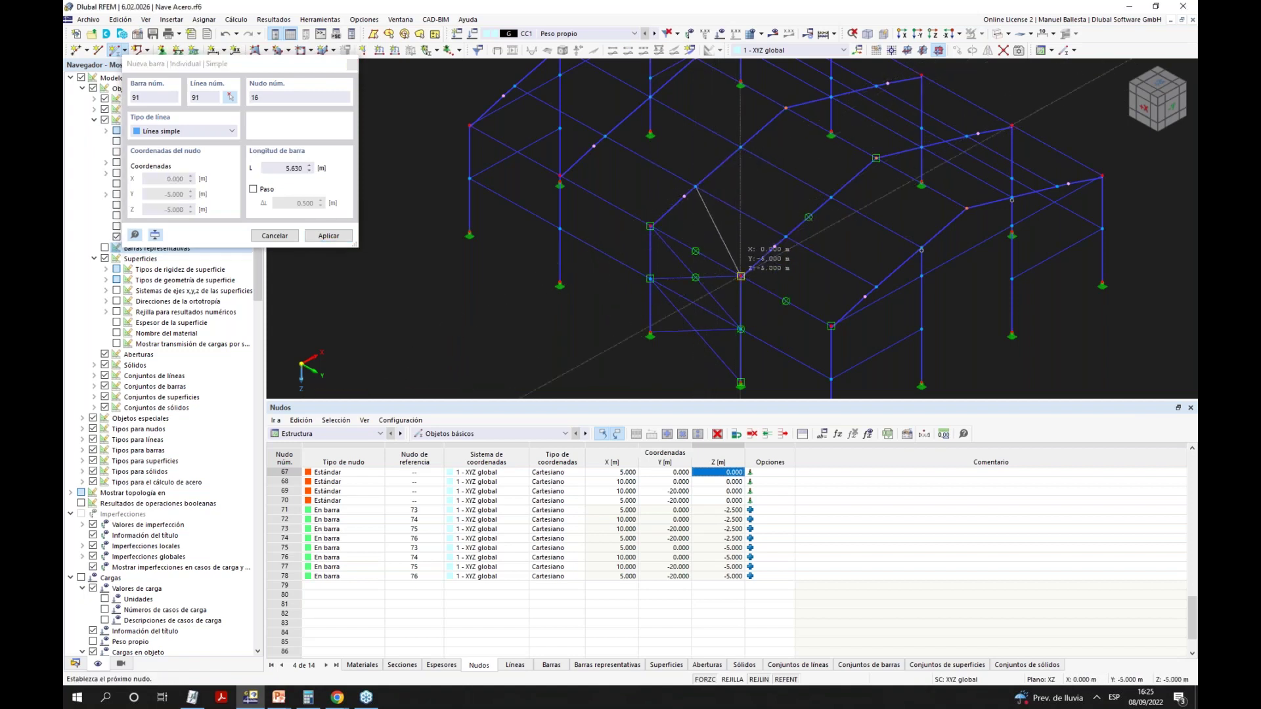
{"action": "left_click", "coordinate": [777, 227]}
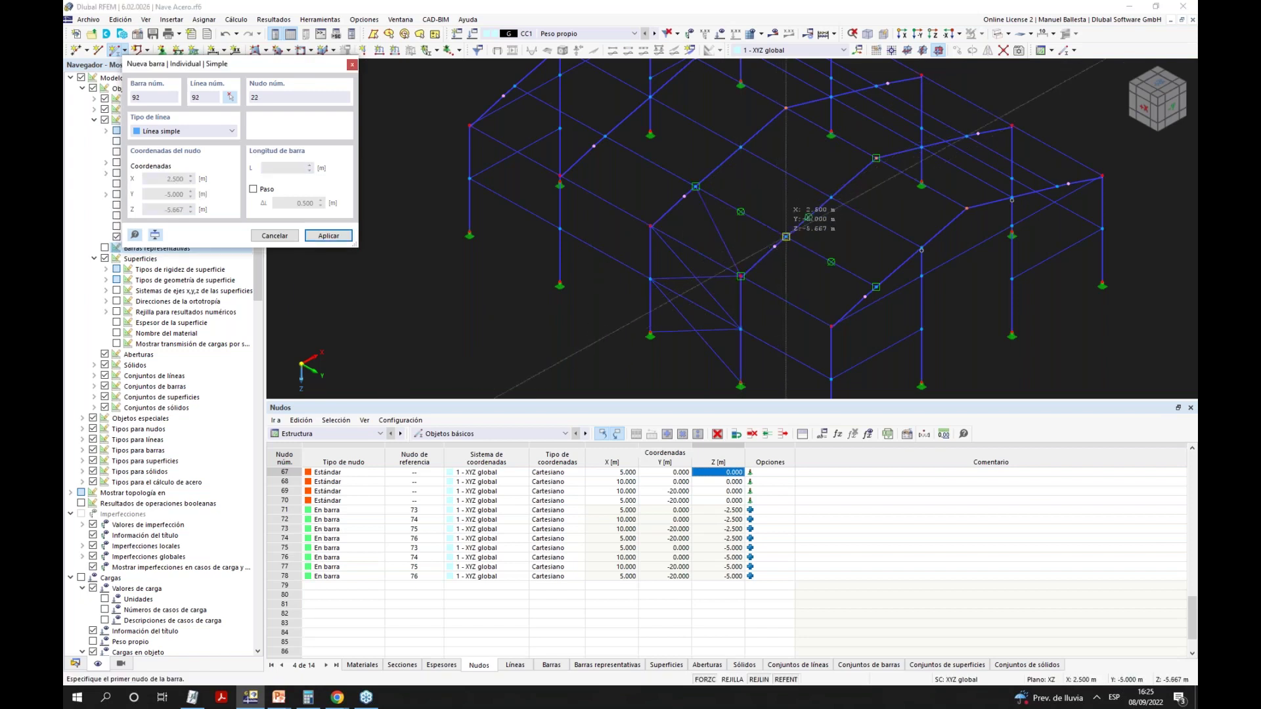
{"action": "left_click", "coordinate": [665, 228]}
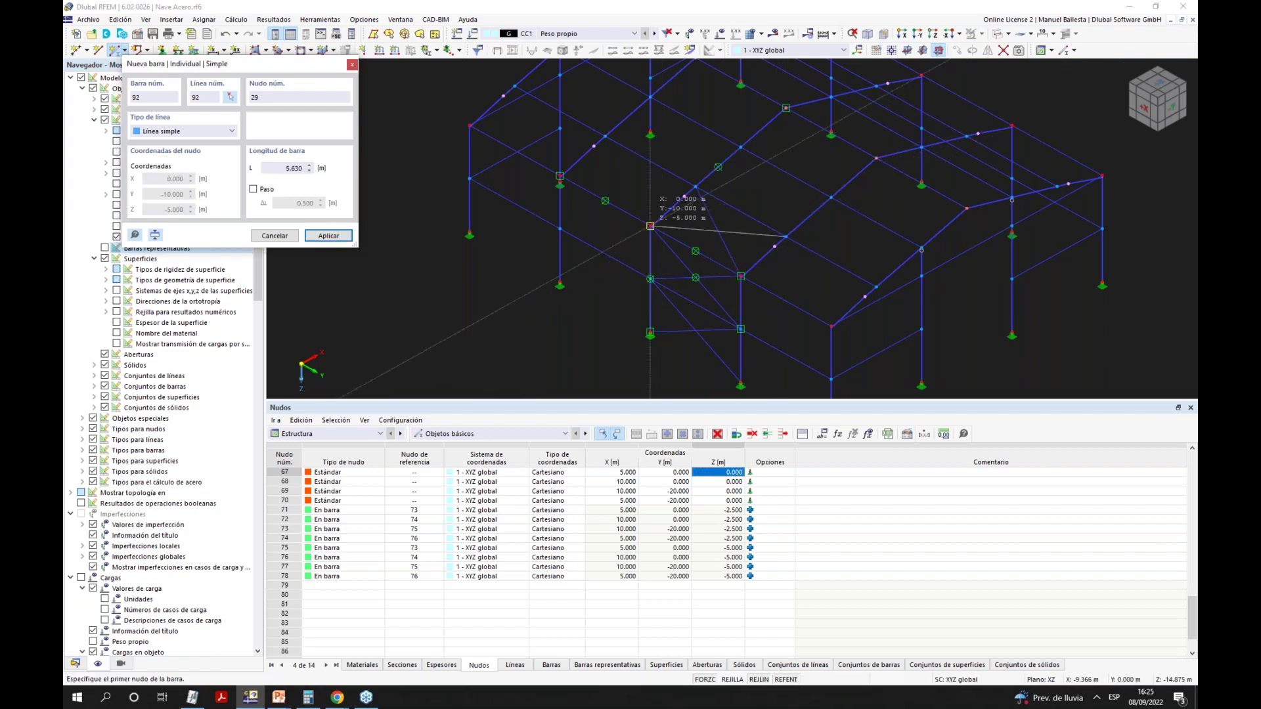
Draw crossed RB 20 diagonals between the Y -10 and Y -5 m rafters in the roof panels from X 2.5 to 5 m and up to the ridge.
{"action": "left_click", "coordinate": [740, 147]}
{"action": "left_click", "coordinate": [786, 236]}
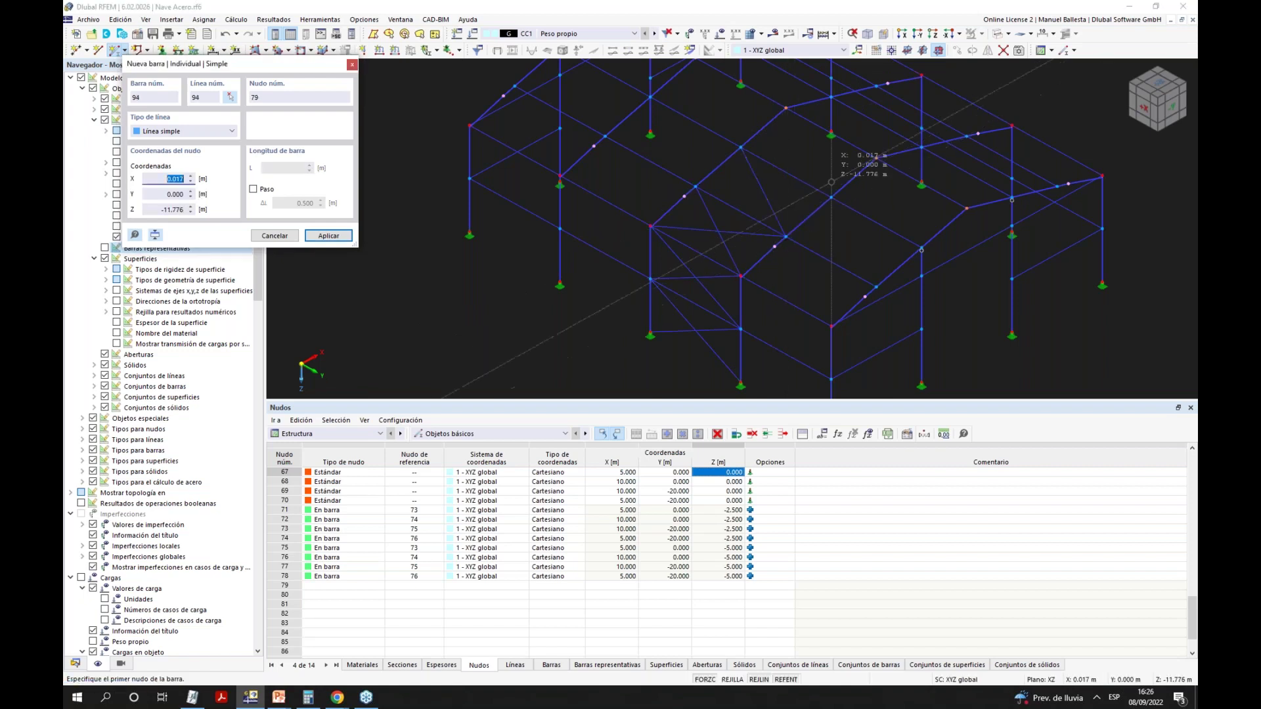
{"action": "left_click", "coordinate": [831, 197]}
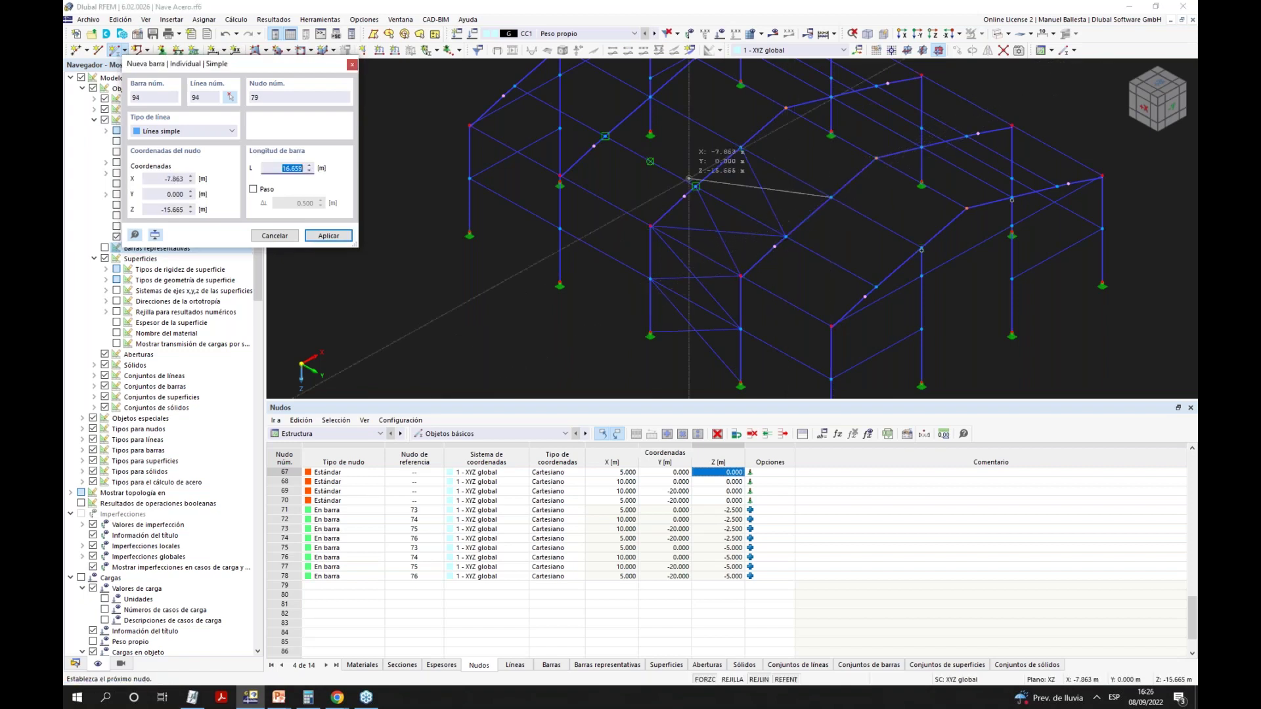
{"action": "left_click", "coordinate": [695, 186]}
{"action": "left_click", "coordinate": [786, 107]}
{"action": "left_click", "coordinate": [830, 197]}
{"action": "left_click", "coordinate": [876, 158]}
{"action": "left_click", "coordinate": [741, 147]}
{"action": "key", "text": "Escape"}
{"action": "key", "text": "Escape"}
Isolate the members with section RB 20 in the view and select all of those diagonals.
{"action": "scroll", "coordinate": [774, 157], "scroll_direction": "down", "scroll_amount": 3}
{"action": "middle_click_drag", "start_coordinate": [788, 162], "coordinate": [919, 184], "text": "ctrl"}
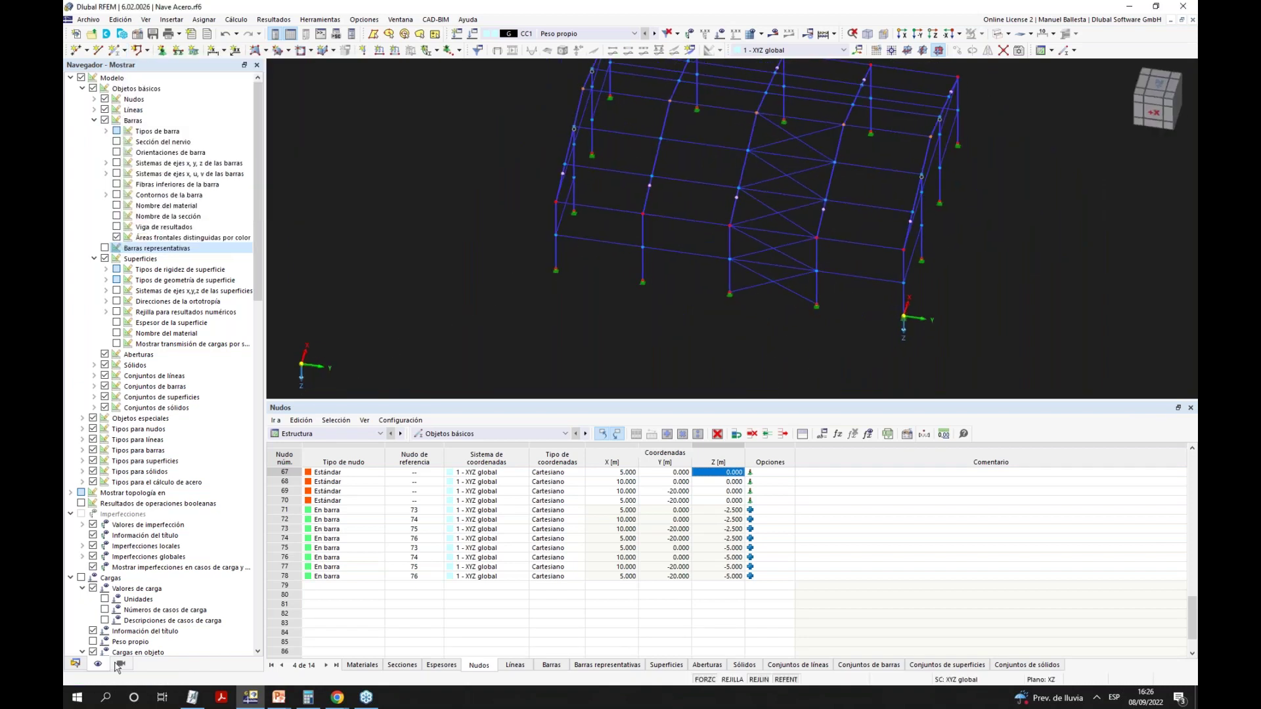
{"action": "left_click", "coordinate": [75, 663]}
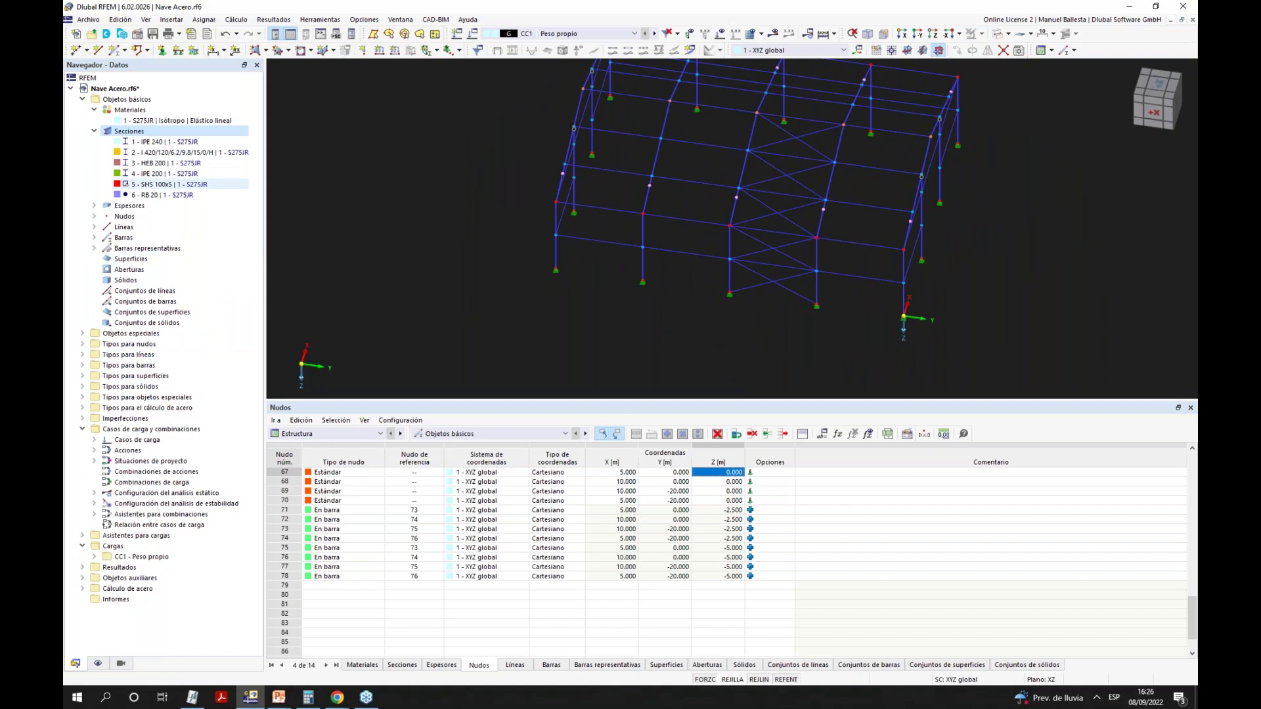
{"action": "double_click", "coordinate": [181, 195]}
{"action": "left_click", "coordinate": [1014, 607]}
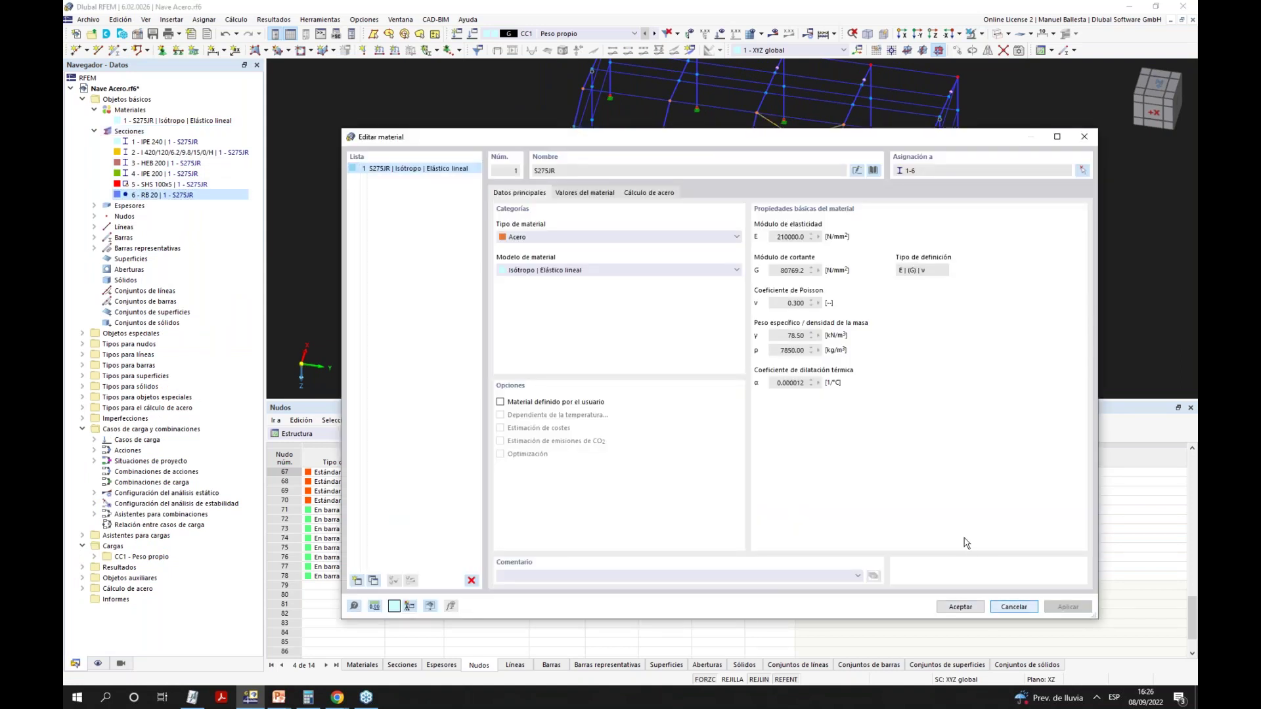
{"action": "left_click", "coordinate": [1001, 33]}
{"action": "left_click", "coordinate": [1024, 85]}
{"action": "left_click_drag", "start_coordinate": [703, 87], "coordinate": [895, 344]}
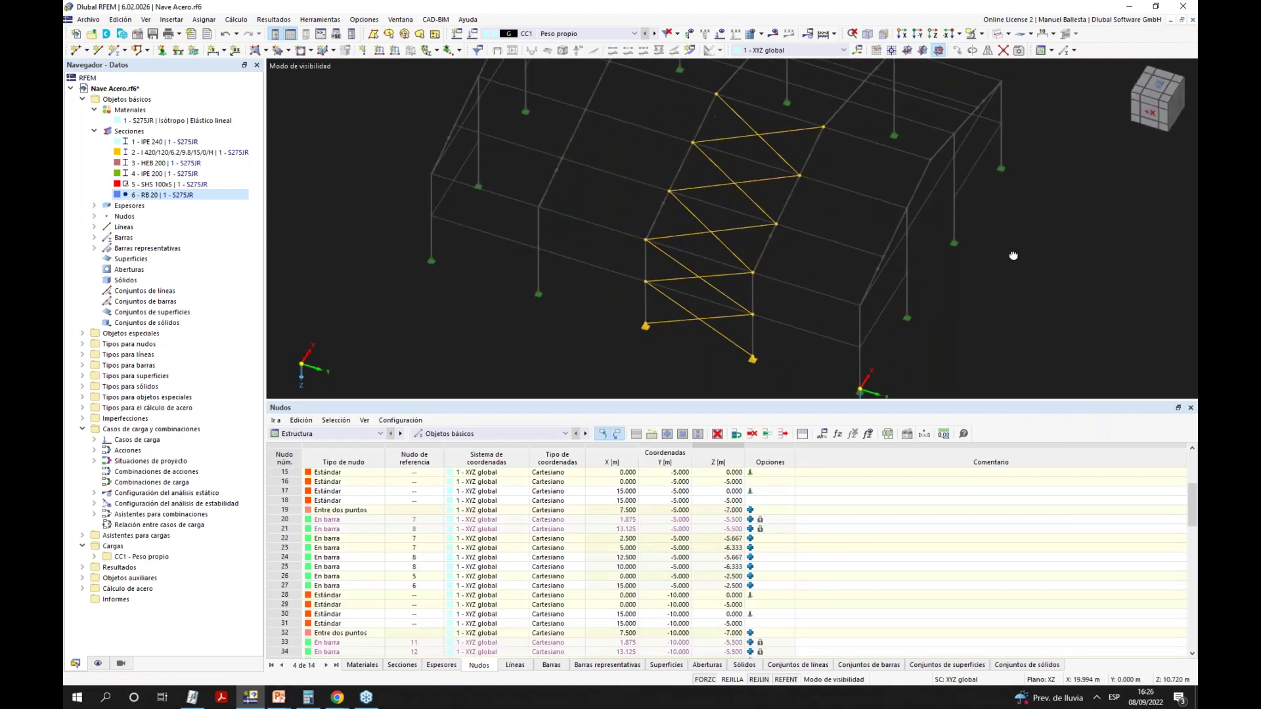
Mirror the RB 20 diagonals as a copy about the YZ plane through the ridge node at X 7.5, Y -5, Z -7 m.
{"action": "left_click", "coordinate": [987, 50]}
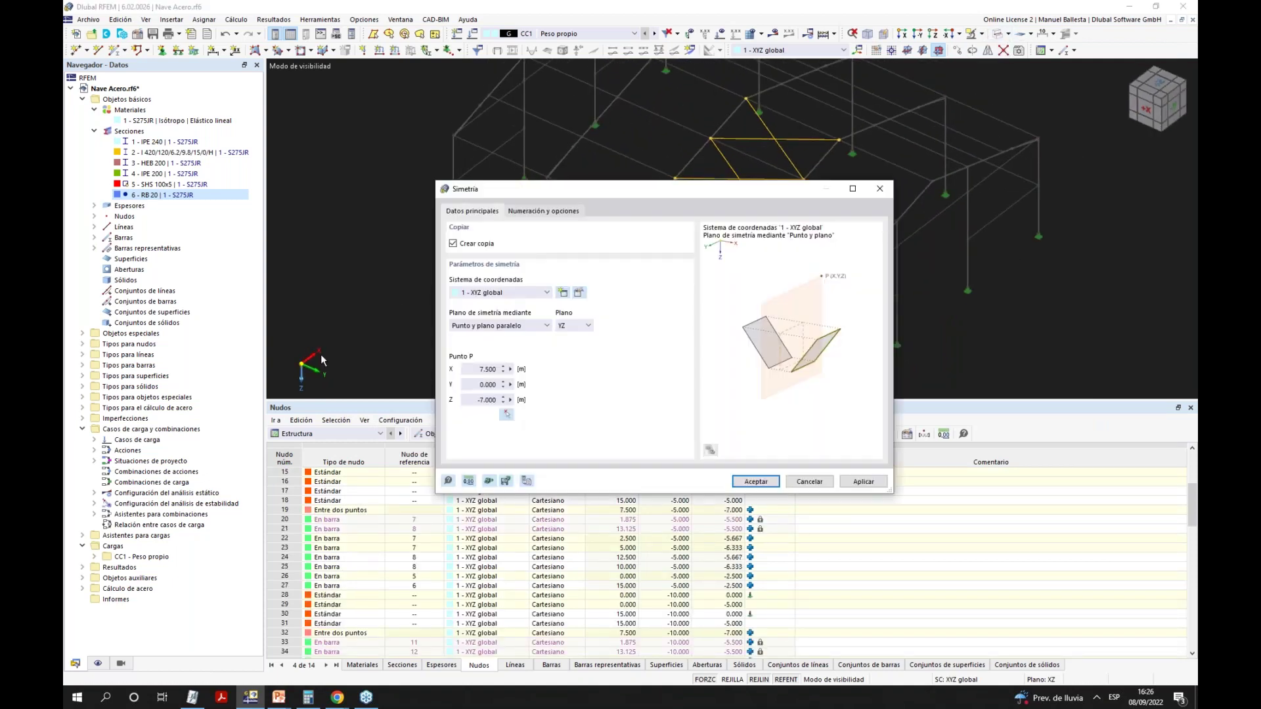
{"action": "left_click", "coordinate": [506, 414]}
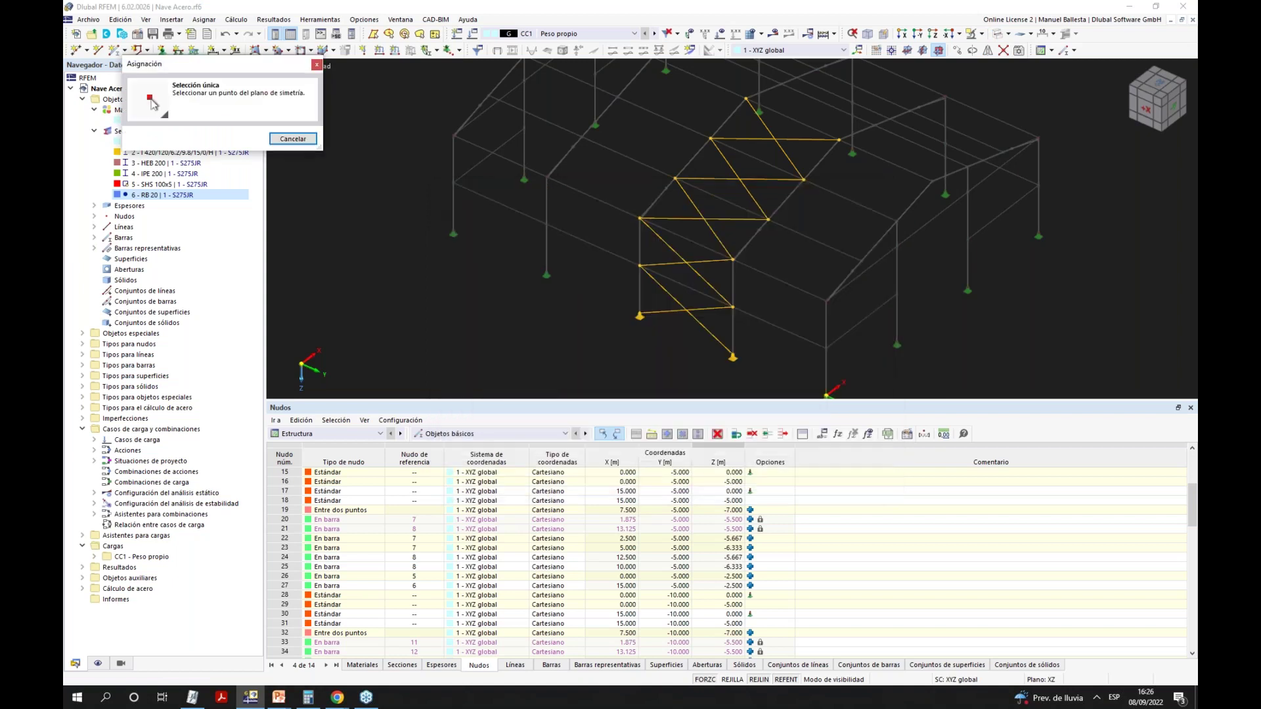
{"action": "left_click", "coordinate": [820, 141]}
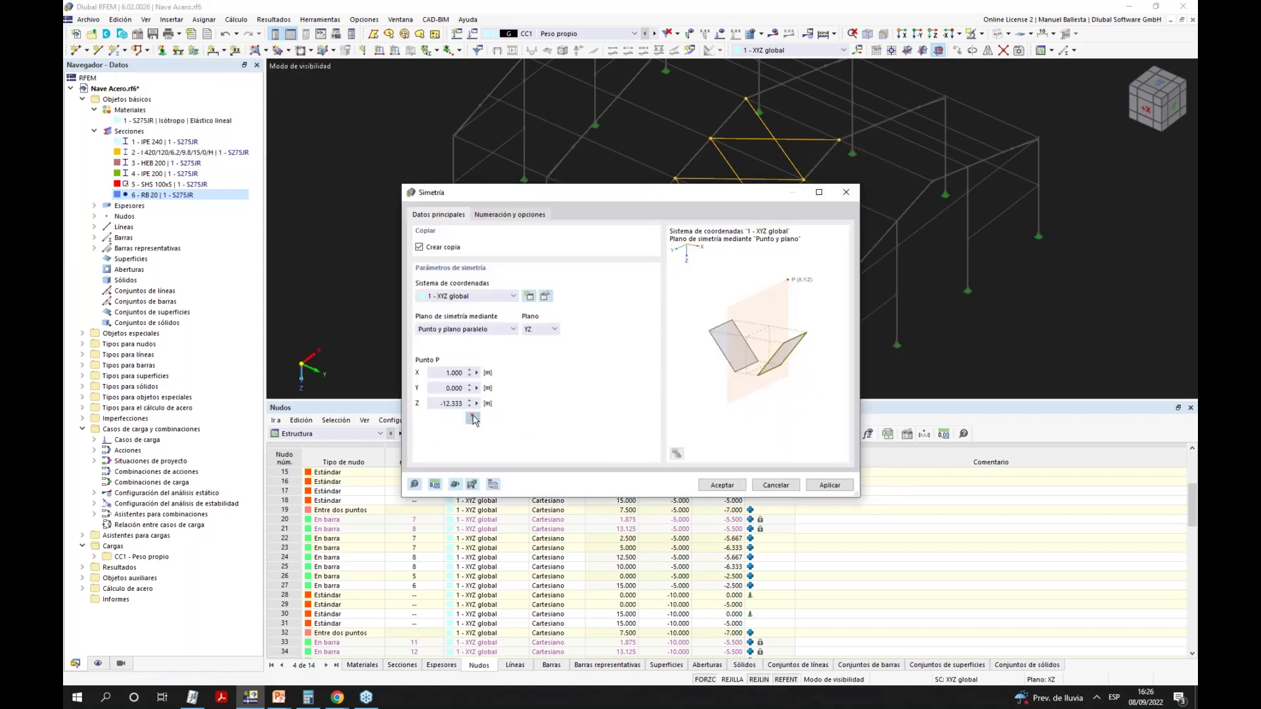
{"action": "left_click", "coordinate": [473, 419]}
{"action": "left_click", "coordinate": [839, 140]}
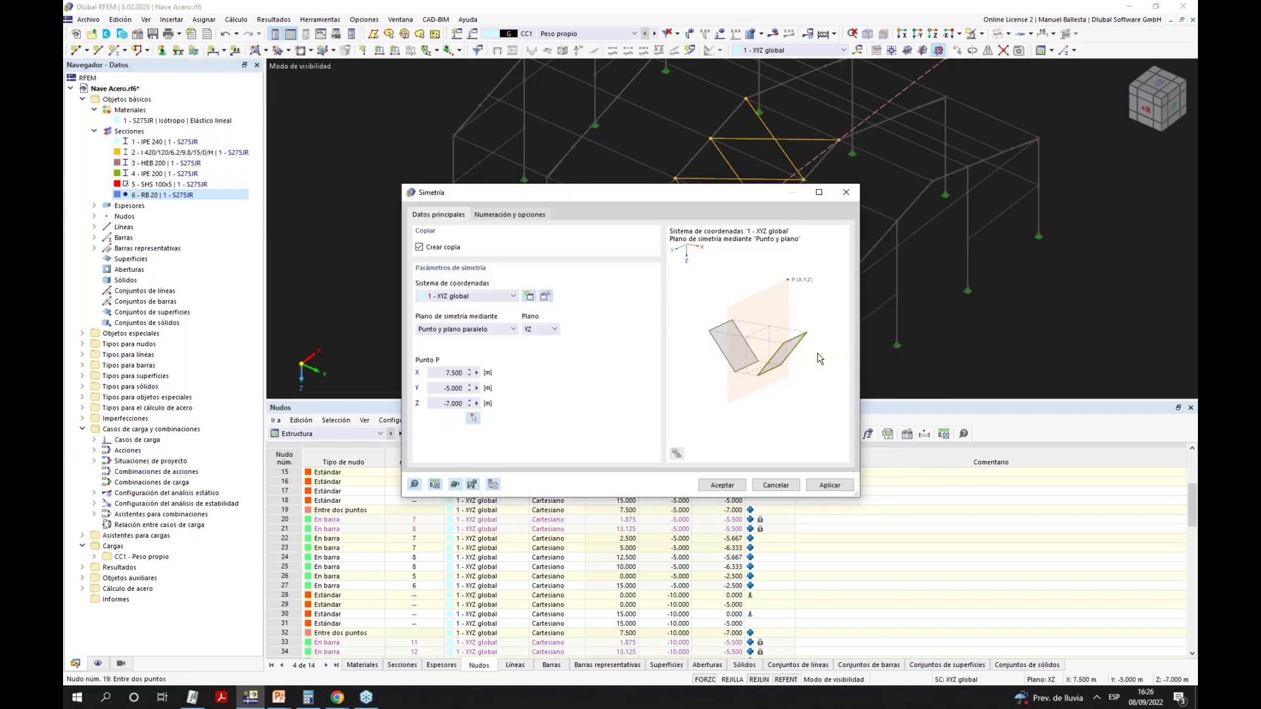
{"action": "left_click", "coordinate": [729, 489]}
{"action": "left_click", "coordinate": [937, 222]}
Invert the visibility so that the members other than the RB 20 diagonals are active, and display the hall as a solid model.
{"action": "left_click", "coordinate": [982, 33]}
{"action": "left_click", "coordinate": [1001, 97]}
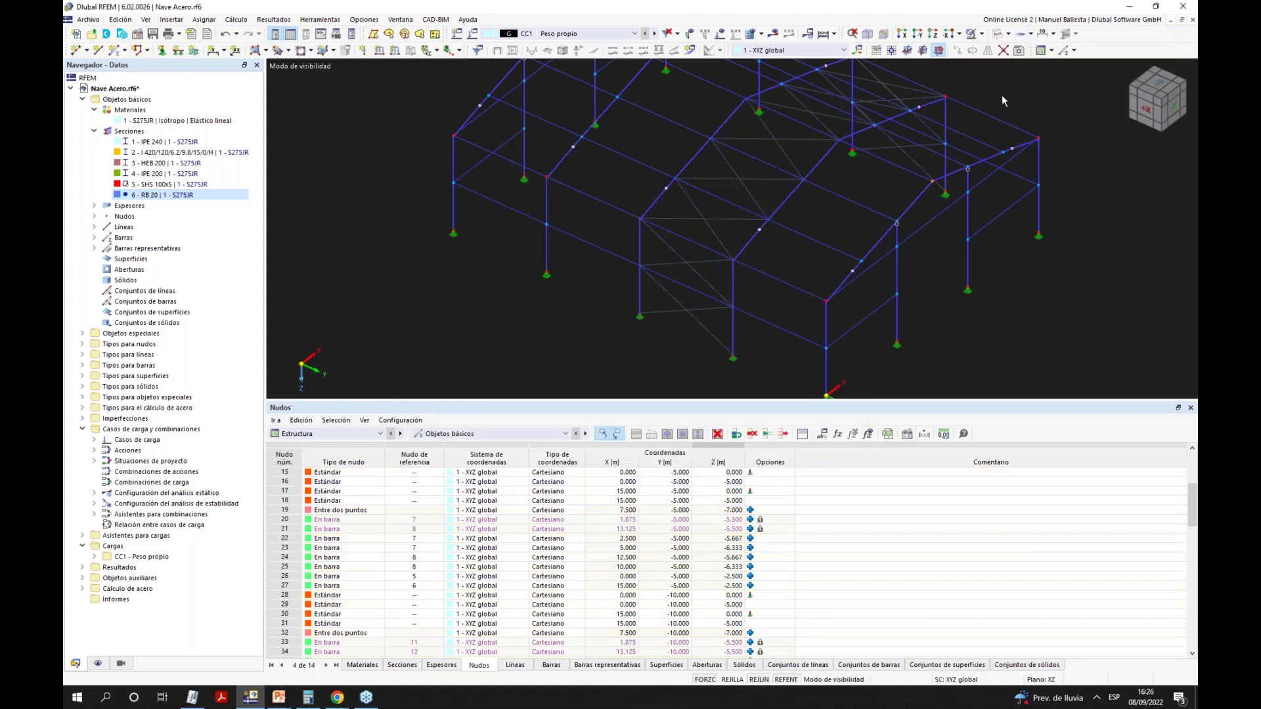
{"action": "left_click", "coordinate": [1145, 109]}
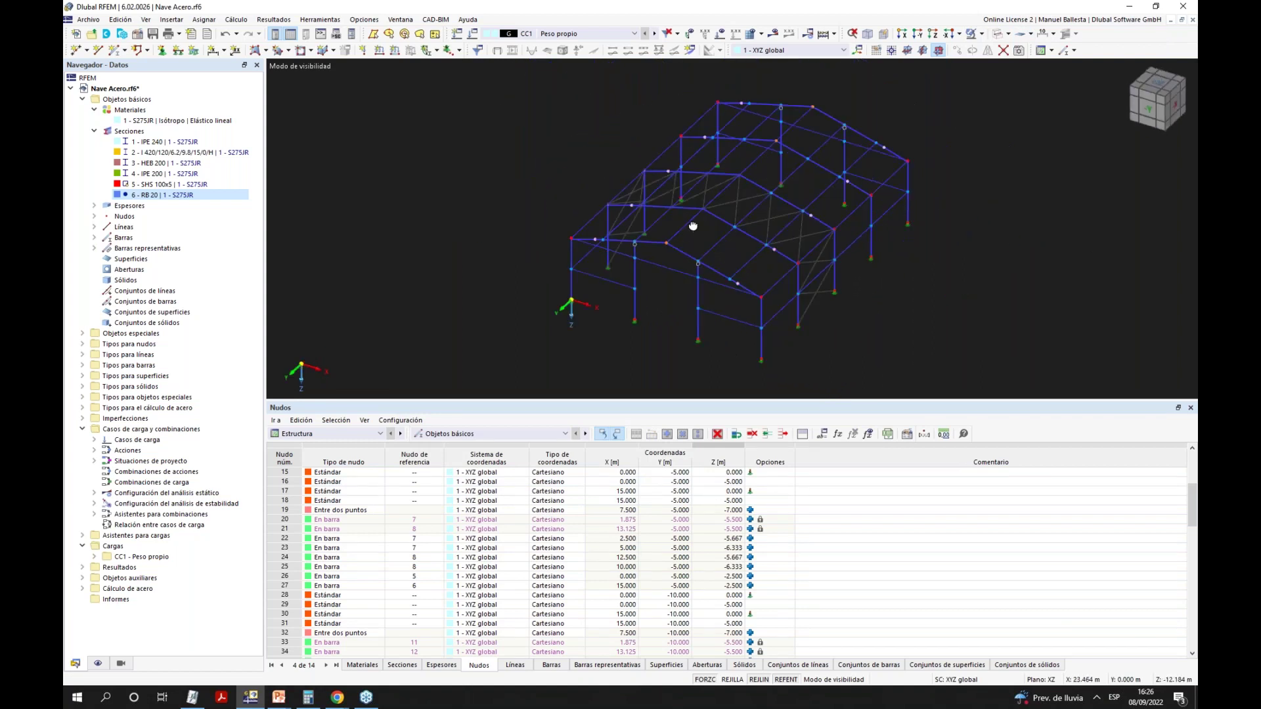
{"action": "left_click", "coordinate": [1146, 109]}
{"action": "left_click", "coordinate": [1008, 33]}
{"action": "left_click", "coordinate": [1038, 49]}
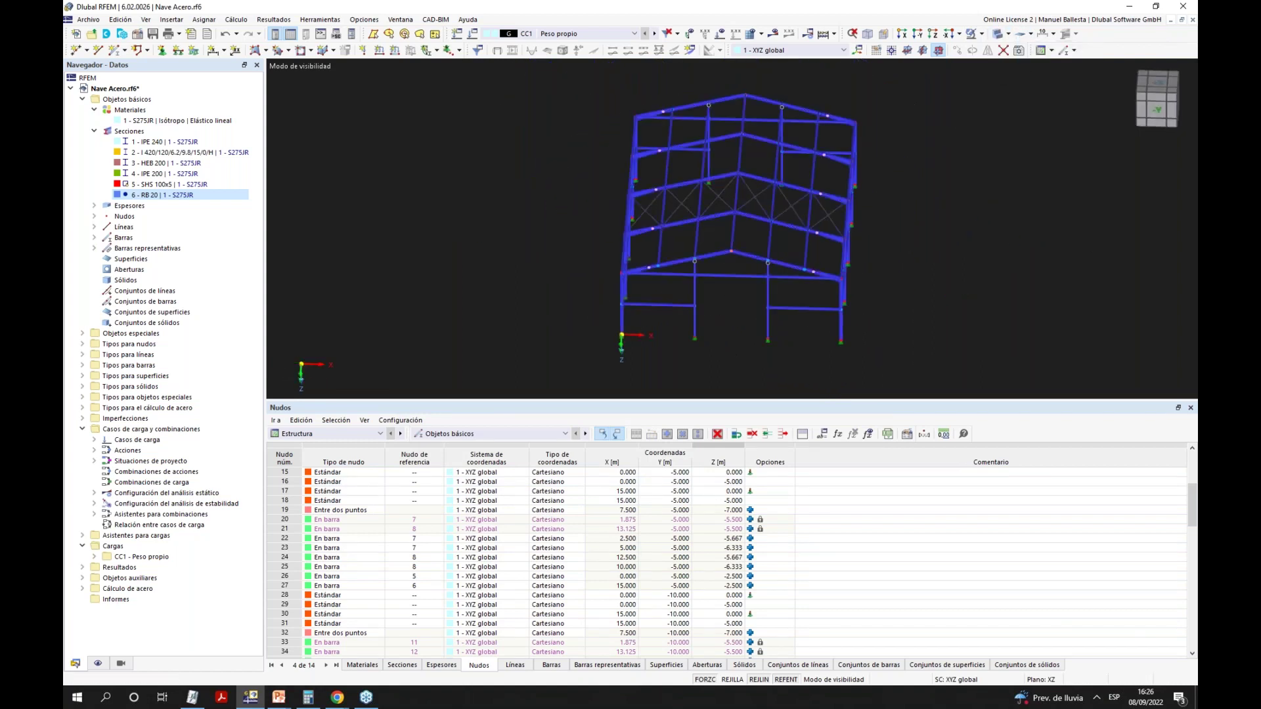
Colour the rendered members by their section (Sección) as object property.
{"action": "left_click", "coordinate": [98, 663]}
{"action": "scroll", "coordinate": [152, 516], "scroll_direction": "down", "scroll_amount": 15}
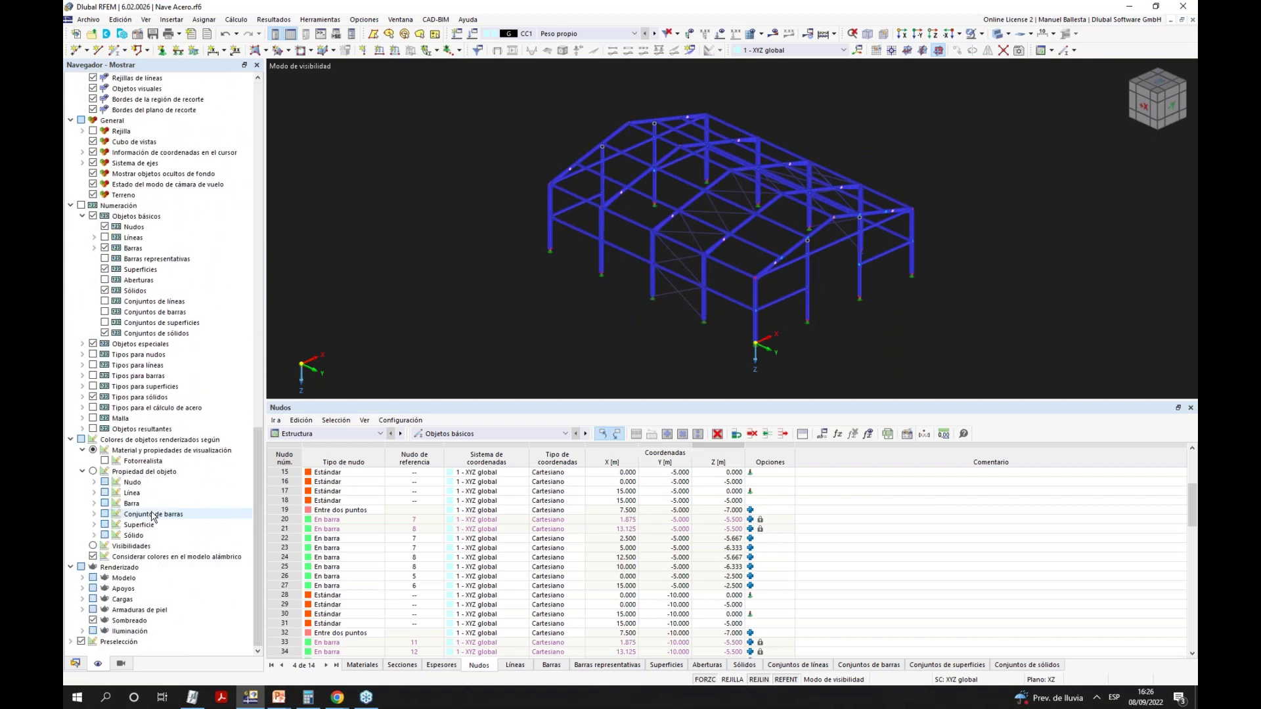
{"action": "left_click", "coordinate": [93, 503]}
{"action": "left_click", "coordinate": [116, 557]}
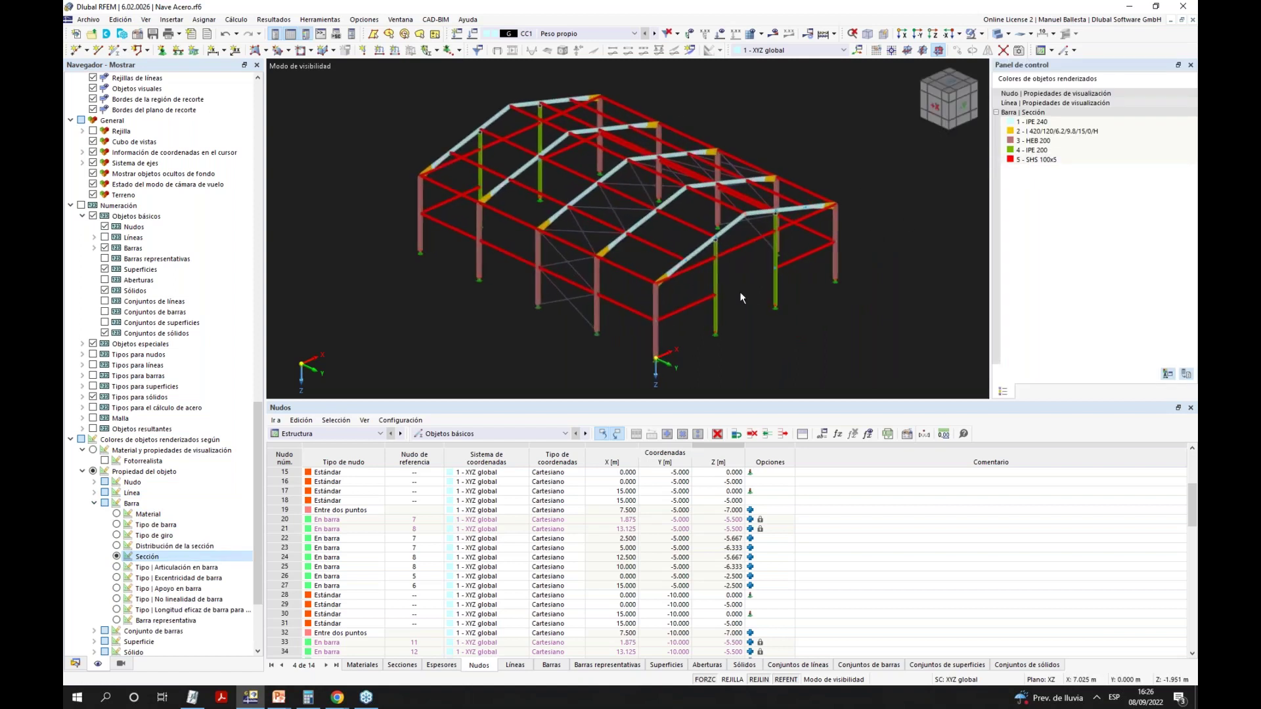
Examine up close how columns, haunched rafters, SHS 100x5 bars and diagonals meet at the eaves of the braced bay.
{"action": "middle_click_drag", "start_coordinate": [819, 274], "coordinate": [592, 268], "text": "ctrl"}
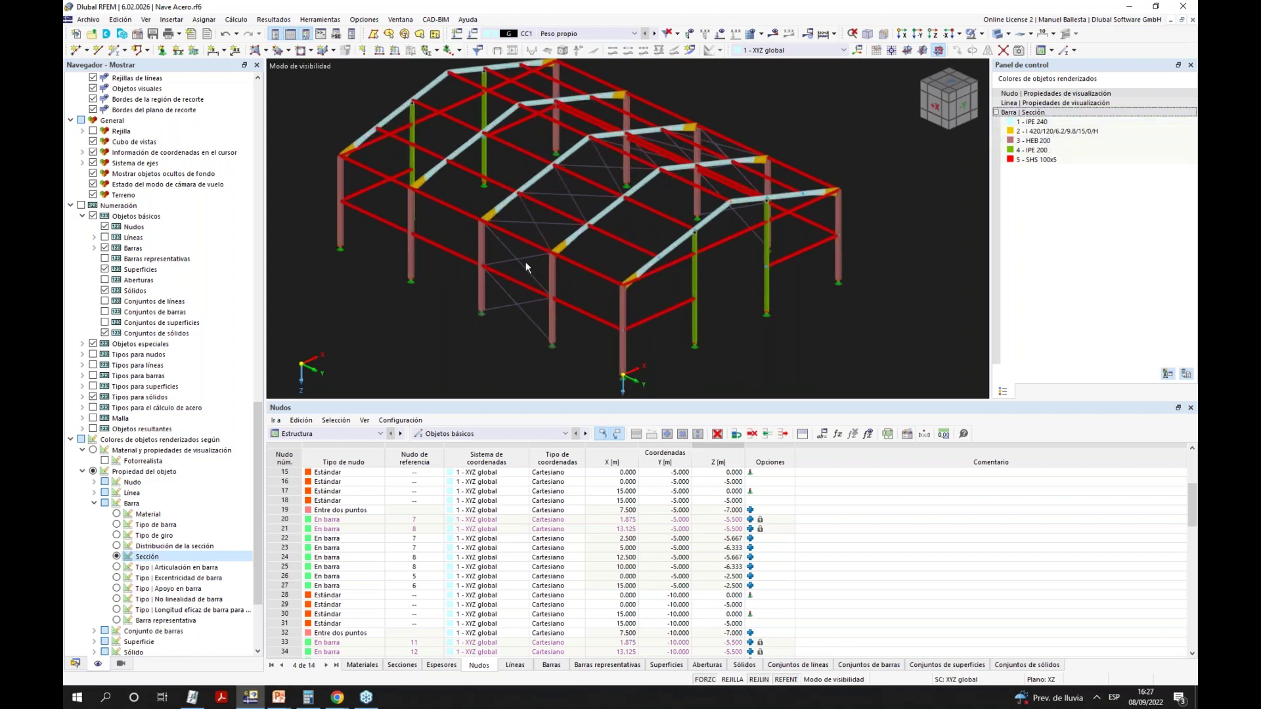
{"action": "scroll", "coordinate": [505, 253], "scroll_direction": "up", "scroll_amount": 3}
{"action": "scroll", "coordinate": [513, 247], "scroll_direction": "down", "scroll_amount": 3}
{"action": "scroll", "coordinate": [464, 288], "scroll_direction": "up", "scroll_amount": 1}
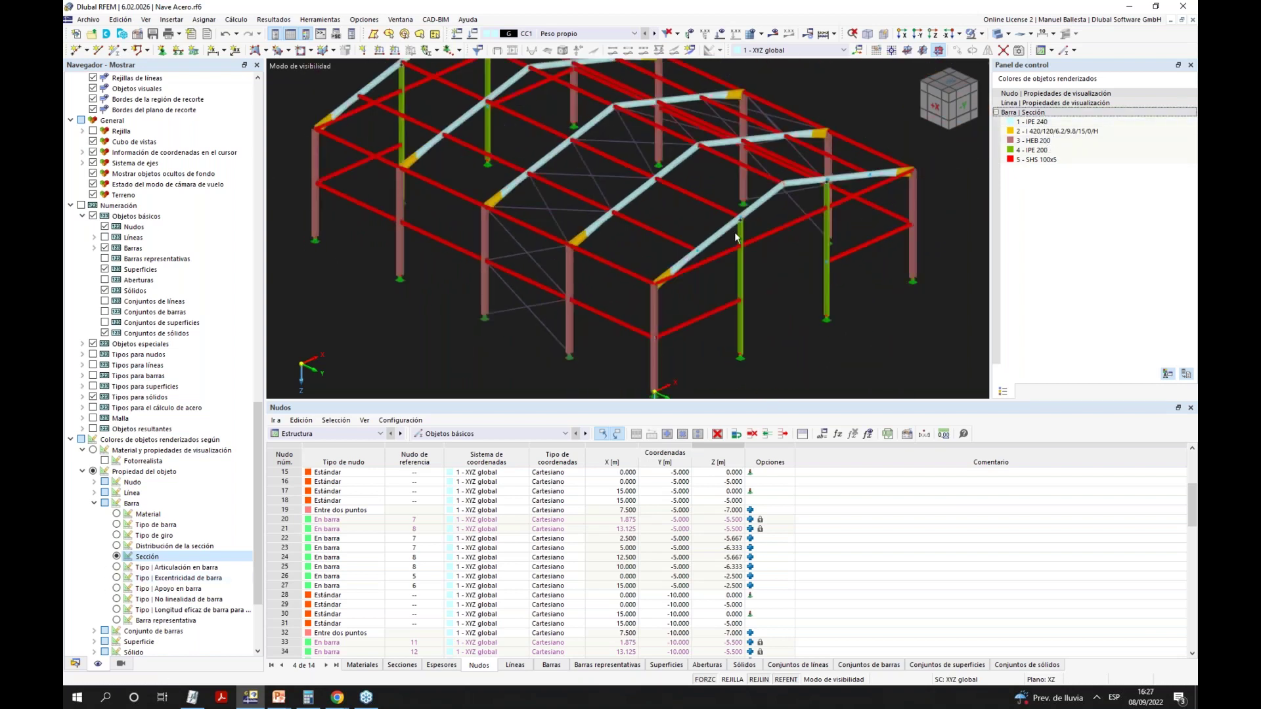
{"action": "scroll", "coordinate": [486, 246], "scroll_direction": "up", "scroll_amount": 2}
{"action": "scroll", "coordinate": [505, 244], "scroll_direction": "up", "scroll_amount": 5}
{"action": "scroll", "coordinate": [400, 174], "scroll_direction": "down", "scroll_amount": 5}
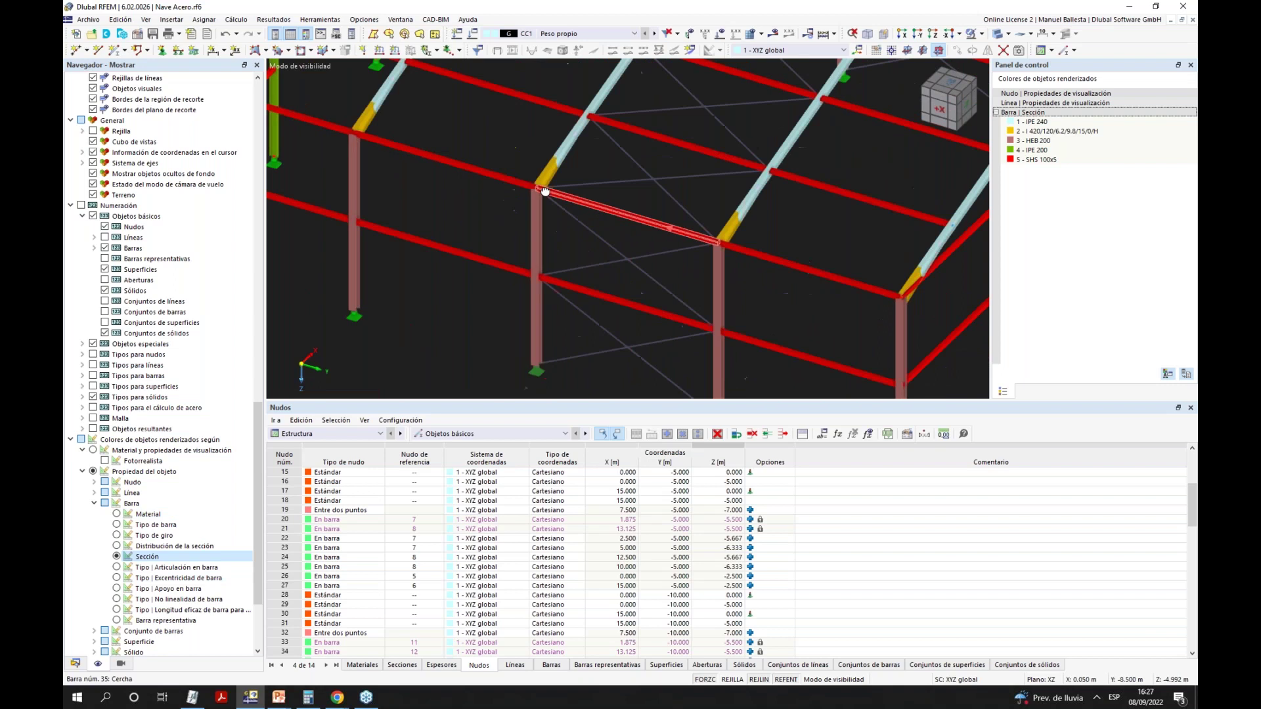
{"action": "scroll", "coordinate": [594, 210], "scroll_direction": "up", "scroll_amount": 5}
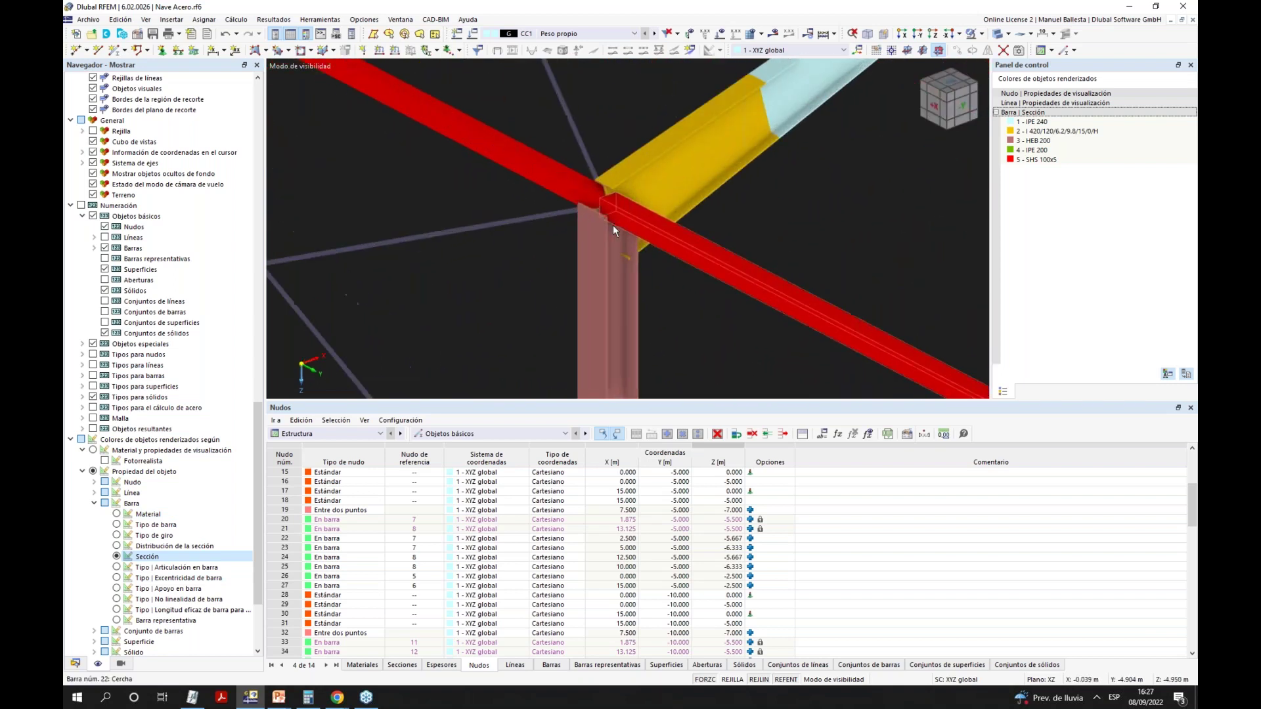
{"action": "scroll", "coordinate": [612, 224], "scroll_direction": "down", "scroll_amount": 5}
Switch the display of the hall from solid to wireframe and bring the whole model into view.
{"action": "left_click", "coordinate": [1008, 33]}
{"action": "left_click", "coordinate": [1037, 59]}
{"action": "scroll", "coordinate": [604, 235], "scroll_direction": "up", "scroll_amount": 5}
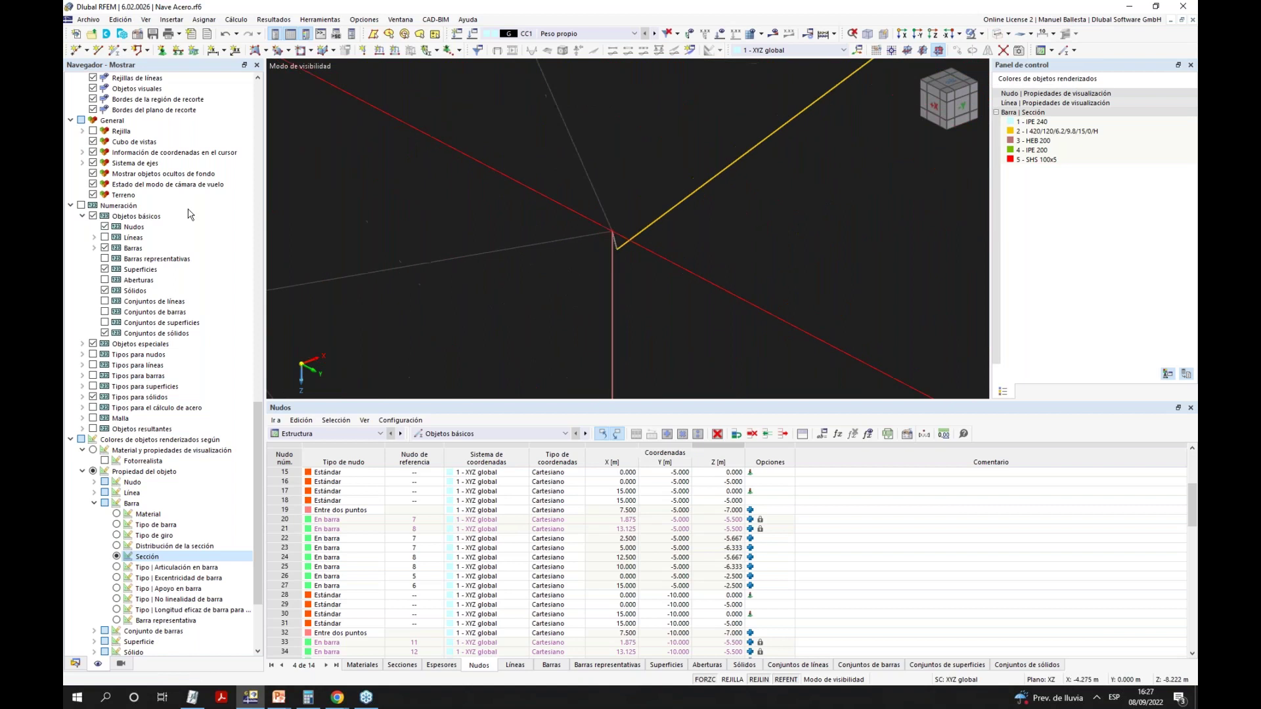
{"action": "scroll", "coordinate": [190, 215], "scroll_direction": "up", "scroll_amount": 15}
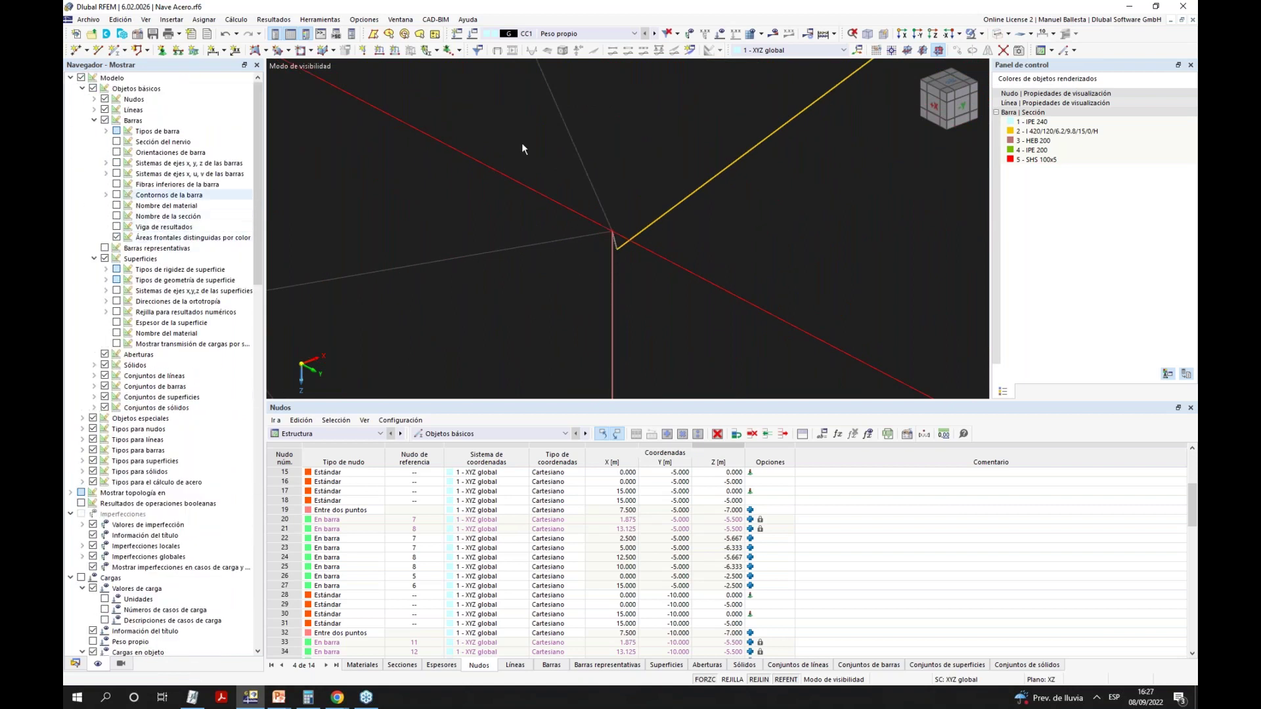
{"action": "scroll", "coordinate": [683, 324], "scroll_direction": "down", "scroll_amount": 5}
{"action": "middle_click_drag", "start_coordinate": [686, 341], "coordinate": [697, 348], "text": "ctrl"}
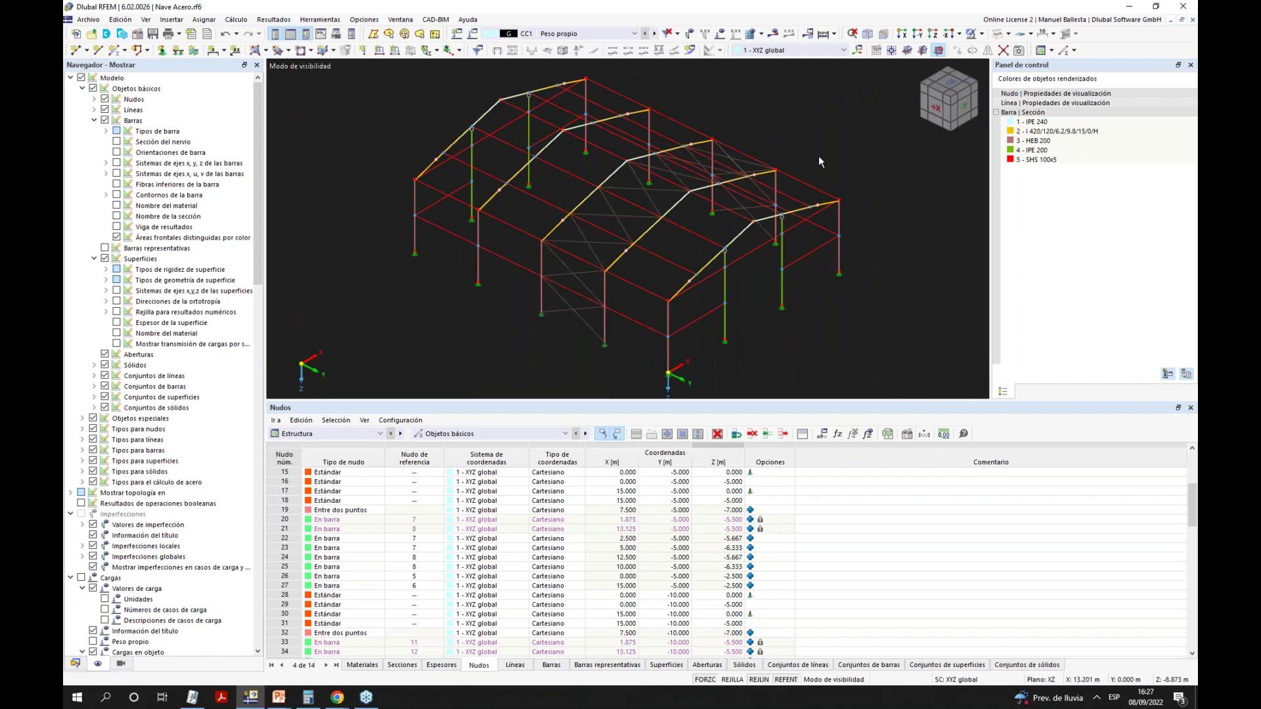
{"action": "scroll", "coordinate": [818, 155], "scroll_direction": "down", "scroll_amount": 1}
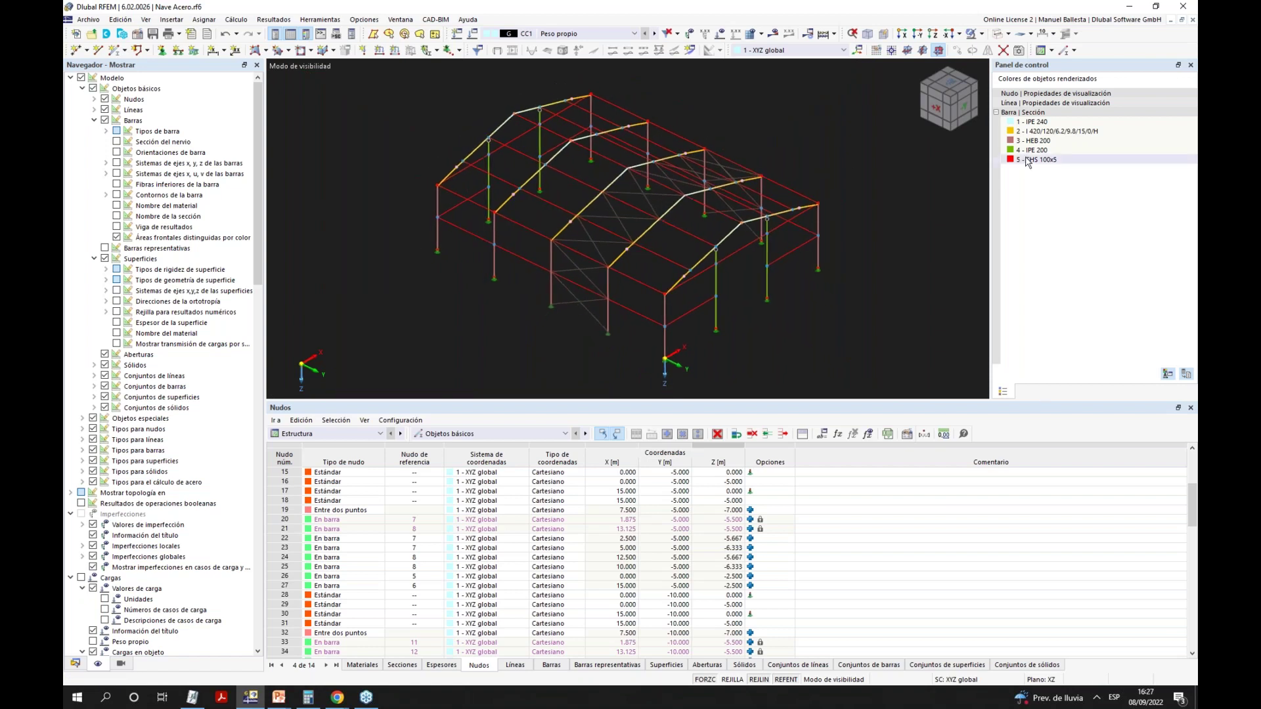
Show the Casos de carga table of the load cases and combinations.
{"action": "left_click", "coordinate": [75, 664]}
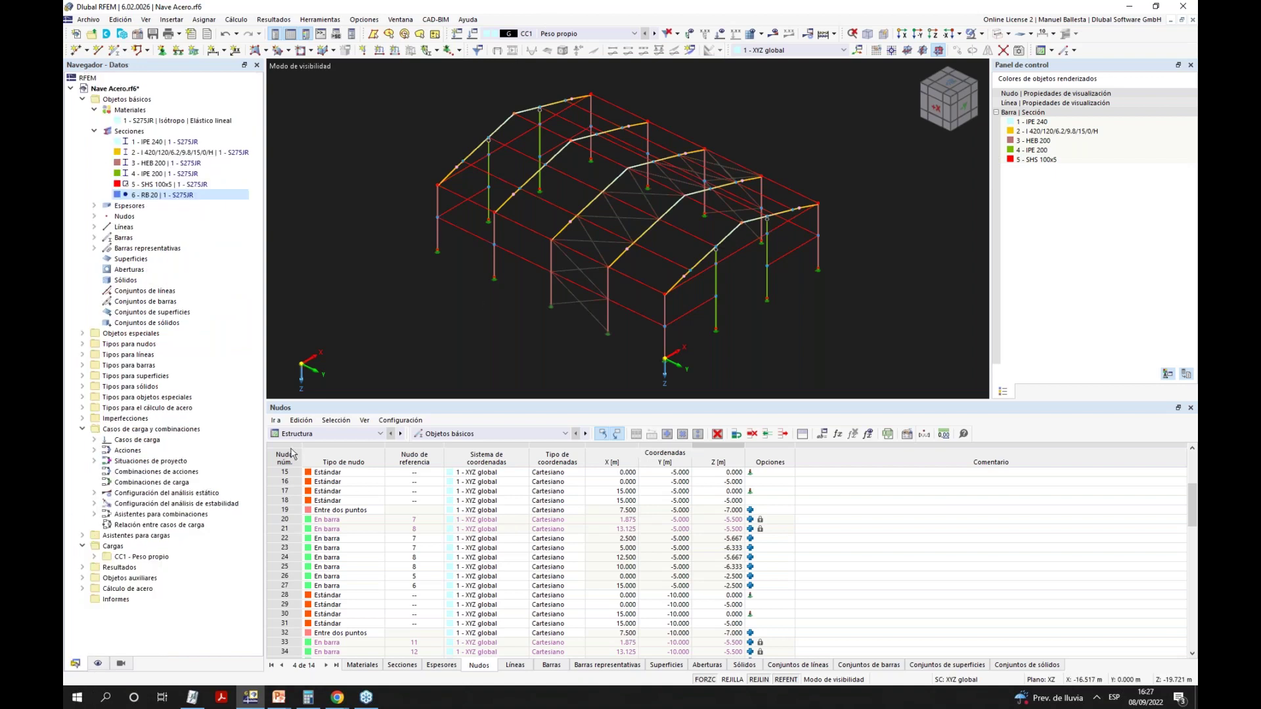
{"action": "left_click", "coordinate": [341, 433]}
{"action": "left_click", "coordinate": [311, 468]}
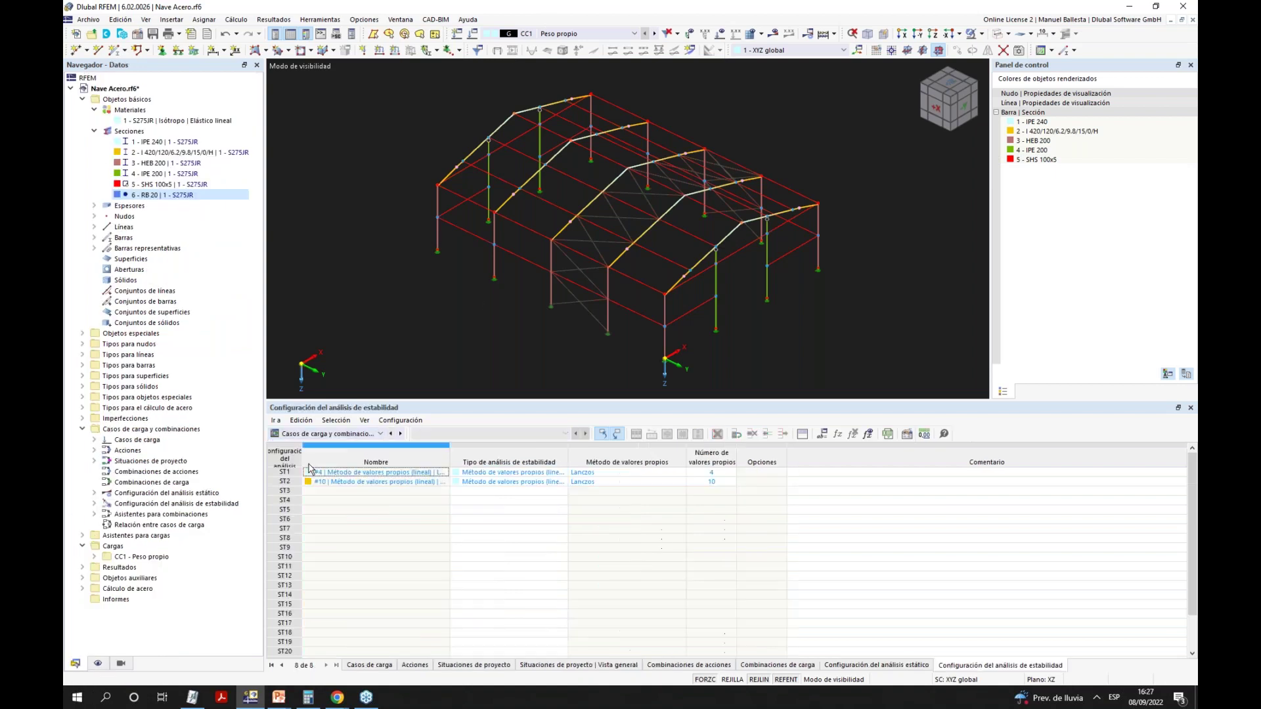
{"action": "left_click", "coordinate": [370, 665]}
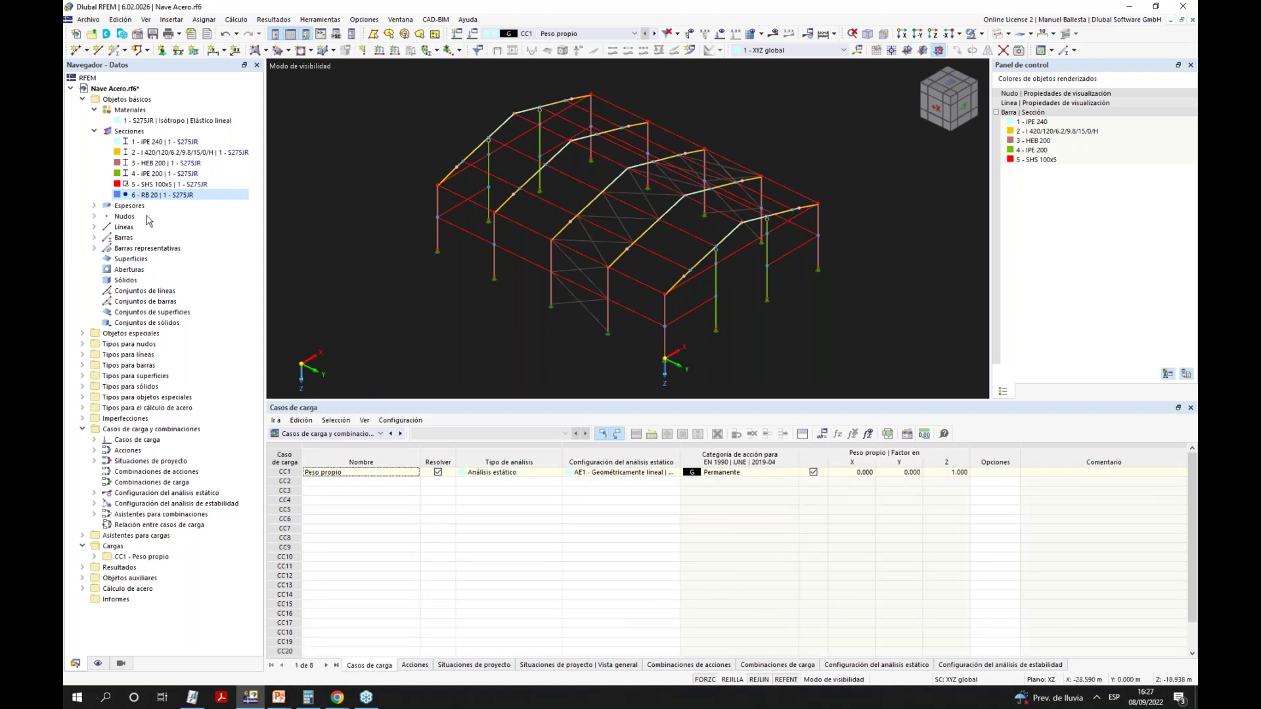
Show only the RB 20 diagonals on both sides of the hall and select them all.
{"action": "left_click", "coordinate": [161, 194]}
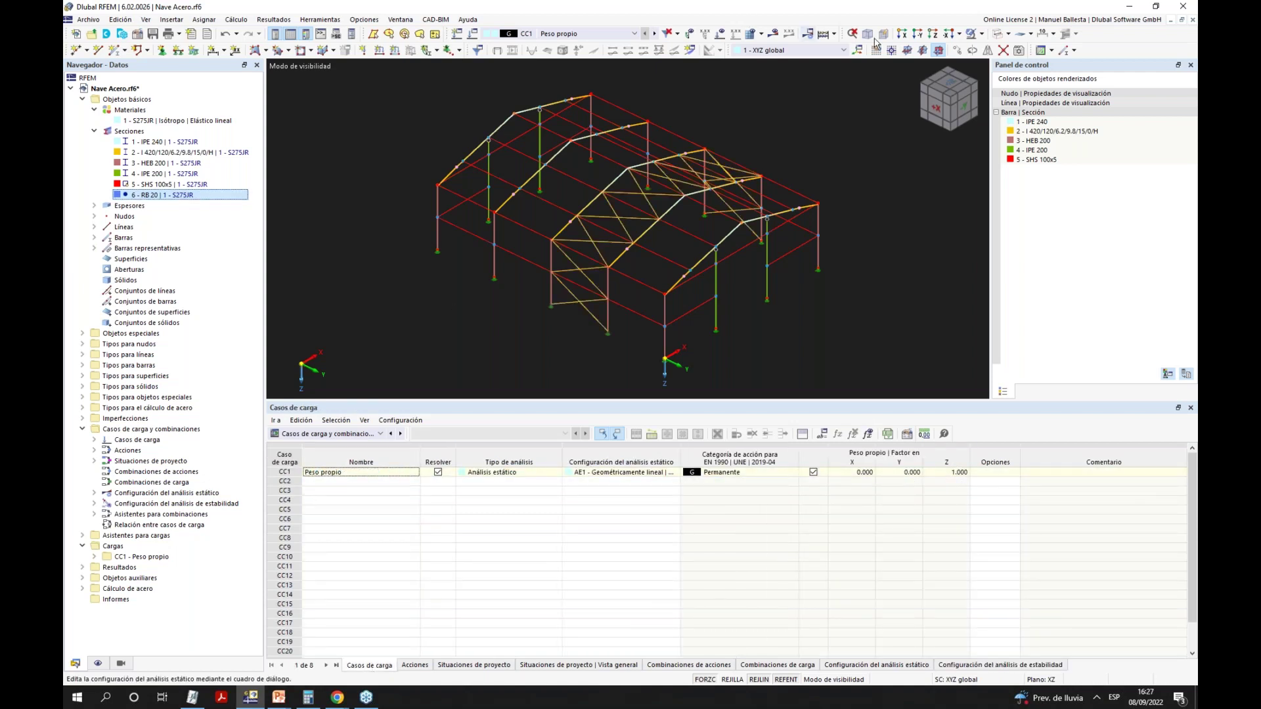
{"action": "left_click", "coordinate": [959, 33]}
{"action": "left_click", "coordinate": [1012, 48]}
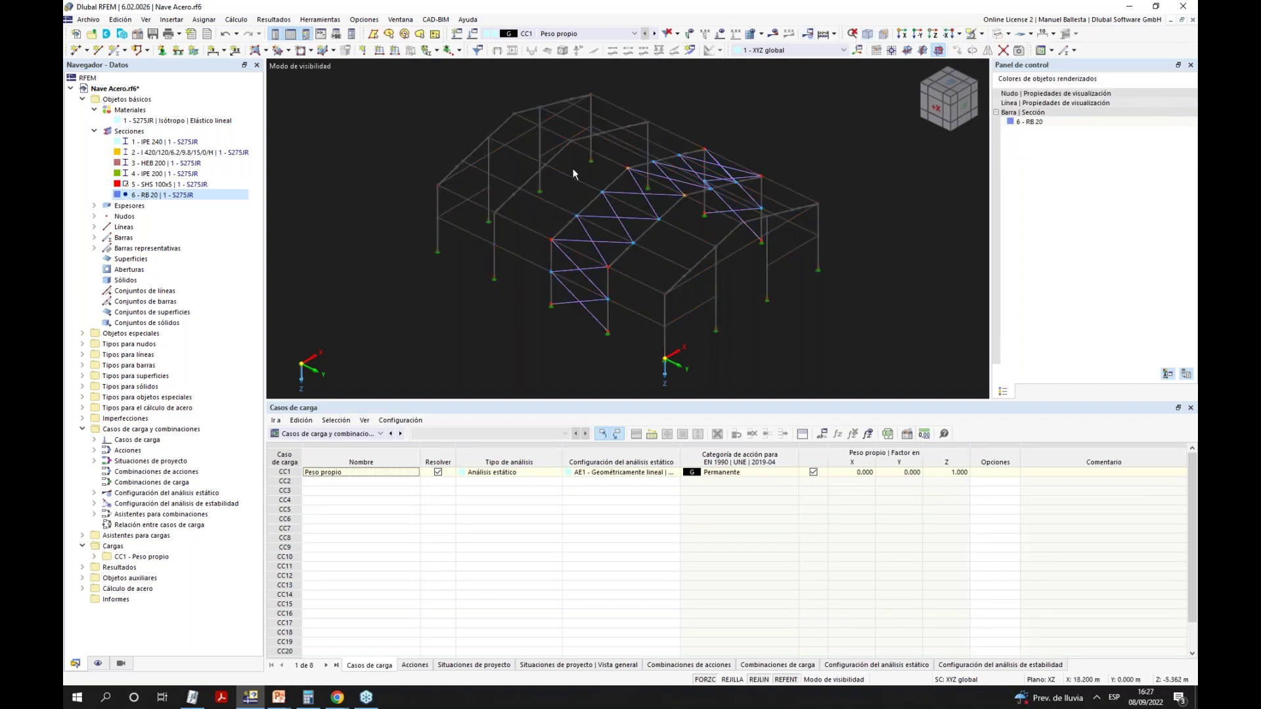
{"action": "left_click_drag", "start_coordinate": [492, 118], "coordinate": [879, 339]}
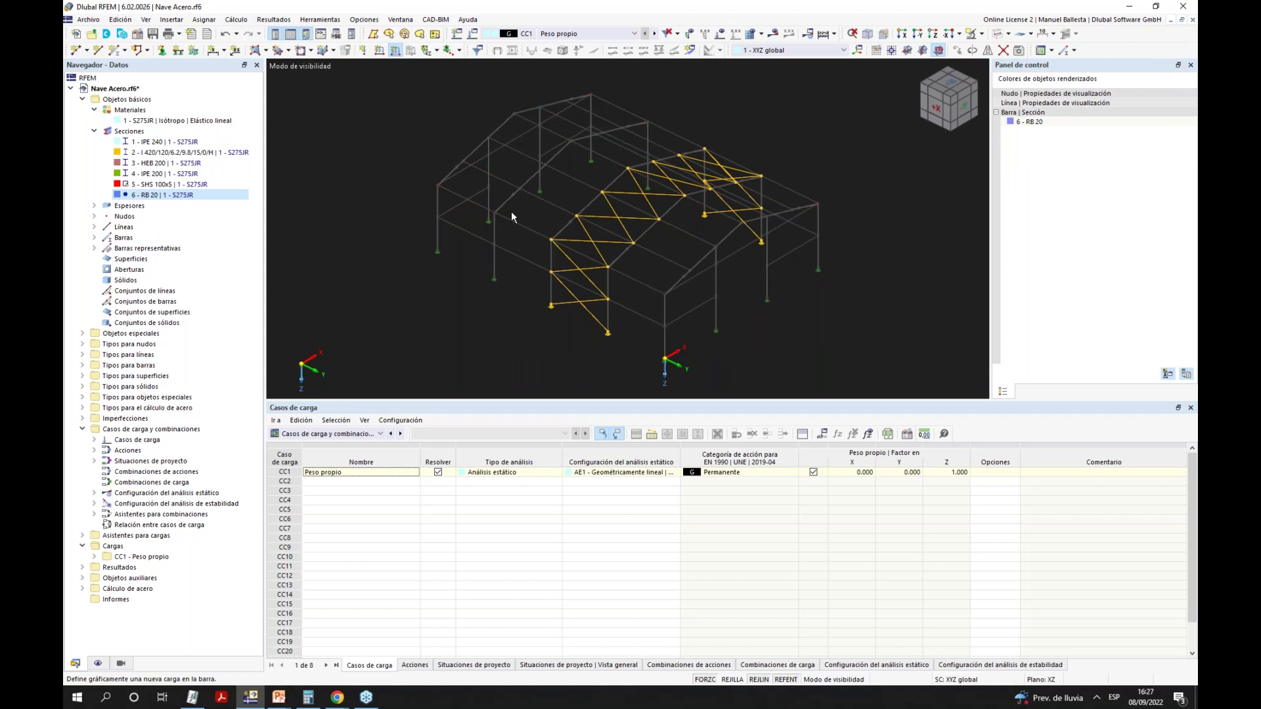
Load the selected RB 20 diagonals in CC1 with a 1.0 mm Desplazamiento axial and show the whole hall again.
{"action": "left_click", "coordinate": [401, 233]}
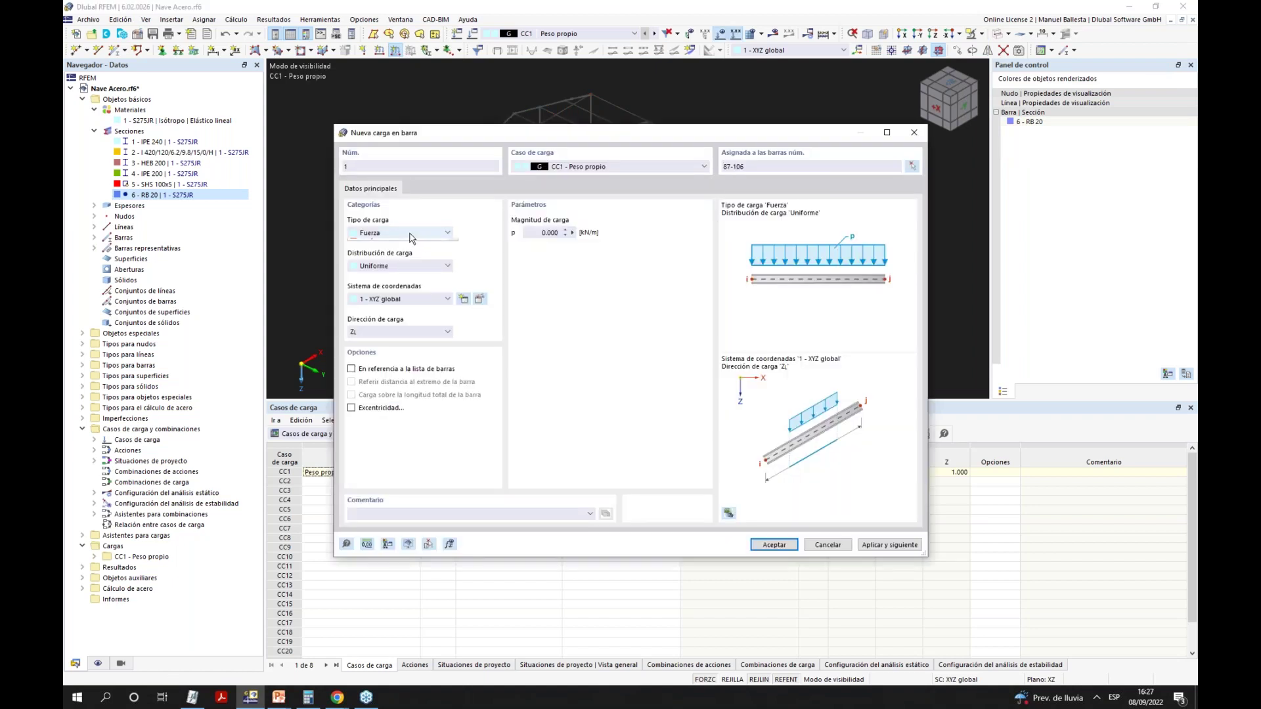
{"action": "left_click", "coordinate": [386, 300]}
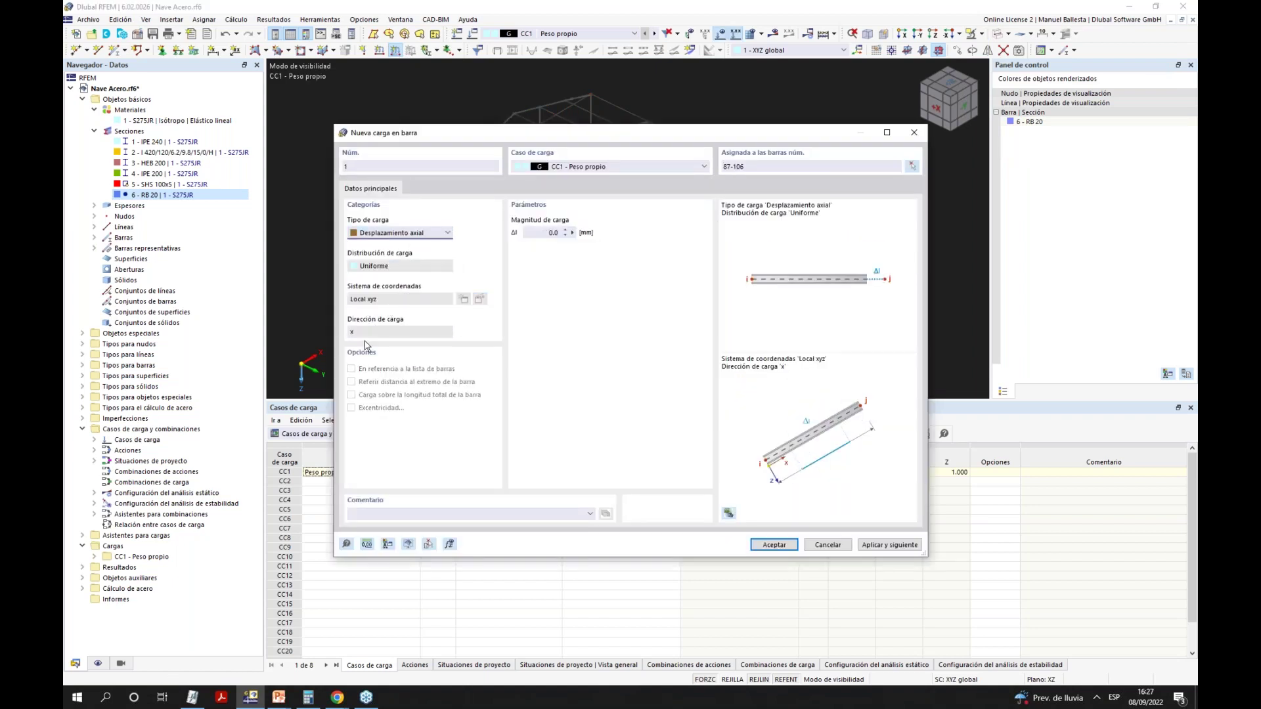
{"action": "left_click", "coordinate": [550, 233]}
{"action": "left_click", "coordinate": [779, 547]}
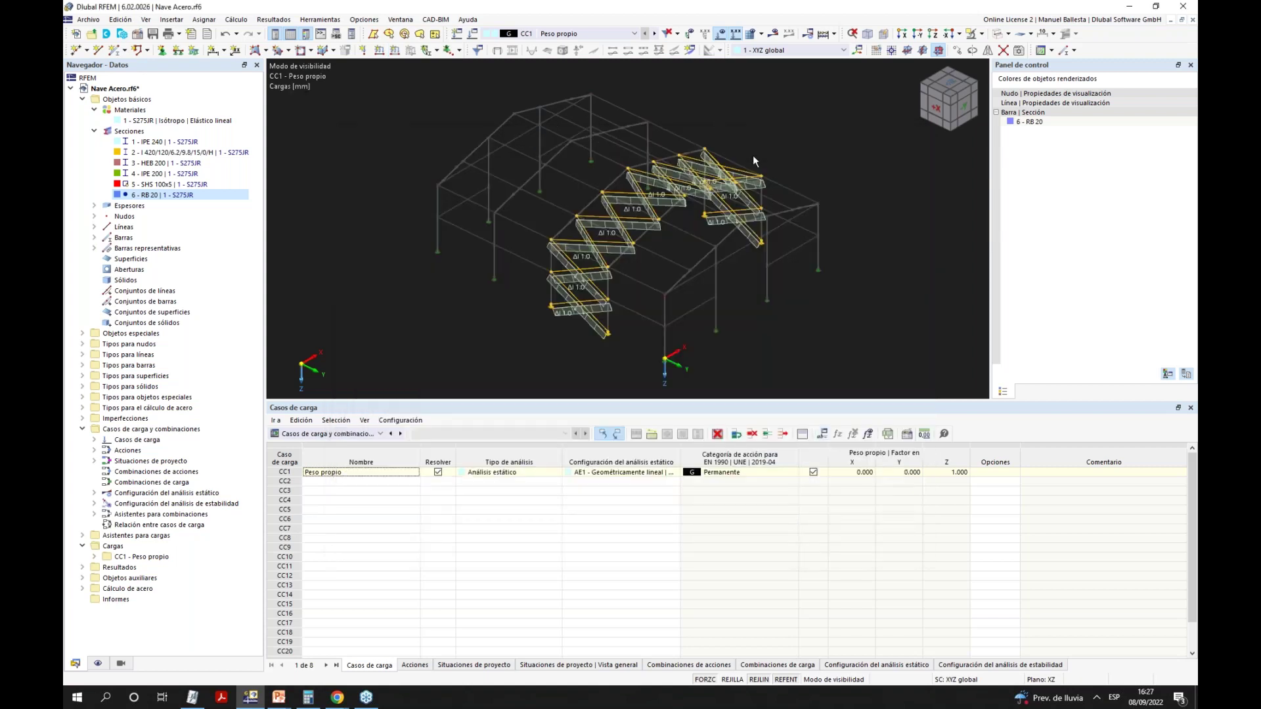
{"action": "left_click", "coordinate": [981, 34]}
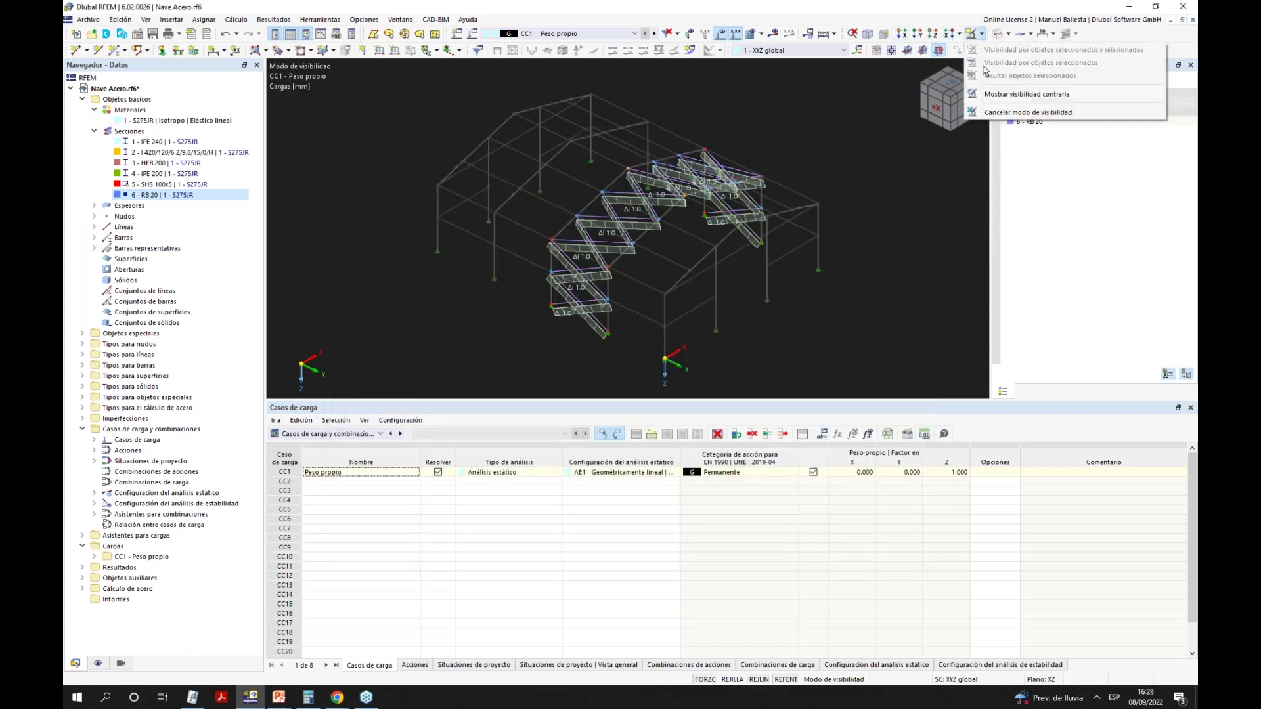
{"action": "left_click", "coordinate": [1007, 111]}
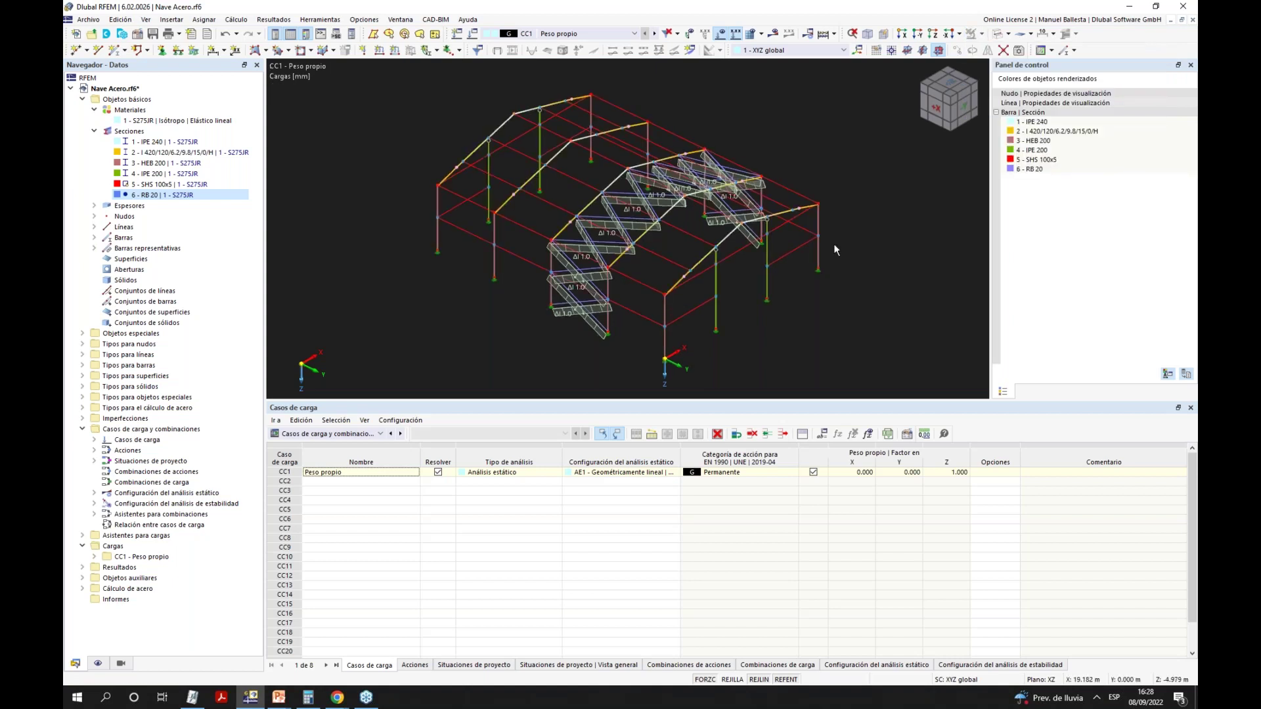
Set the rendered object colours to follow Material y propiedades de visualización instead of object properties.
{"action": "left_click", "coordinate": [98, 664]}
{"action": "scroll", "coordinate": [195, 544], "scroll_direction": "down", "scroll_amount": 10}
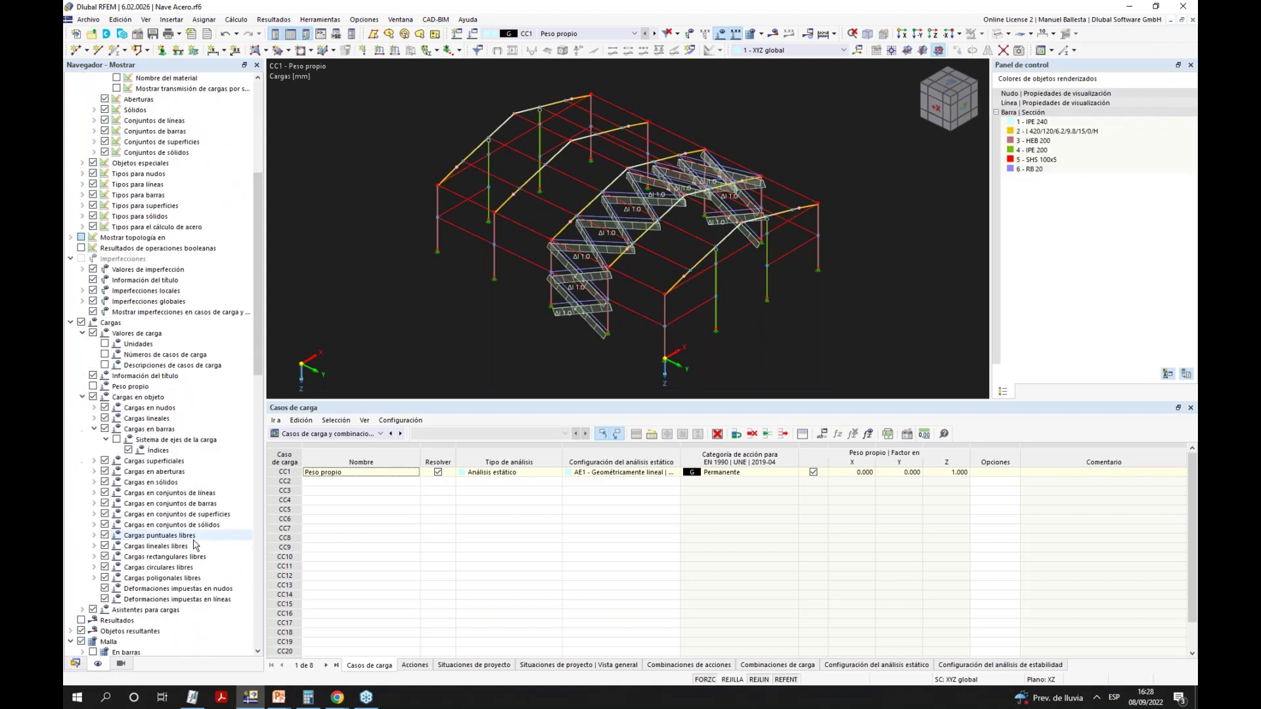
{"action": "scroll", "coordinate": [195, 545], "scroll_direction": "down", "scroll_amount": 7}
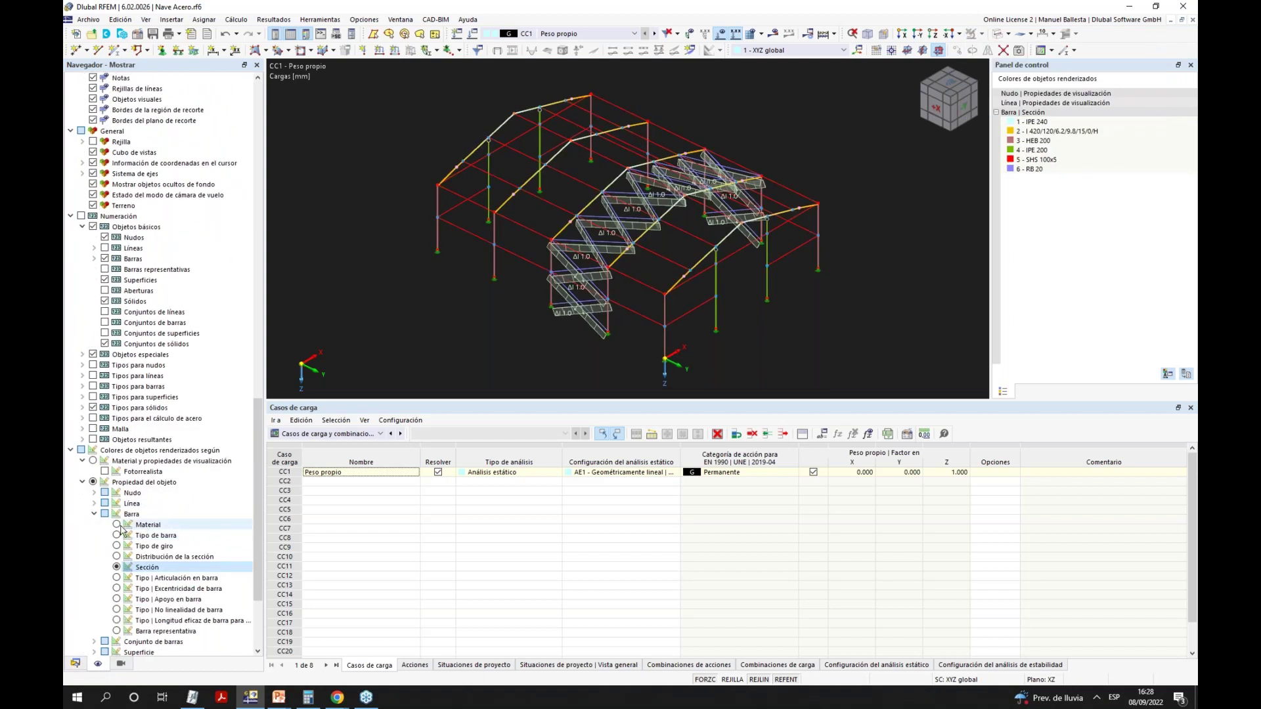
{"action": "left_click", "coordinate": [117, 528]}
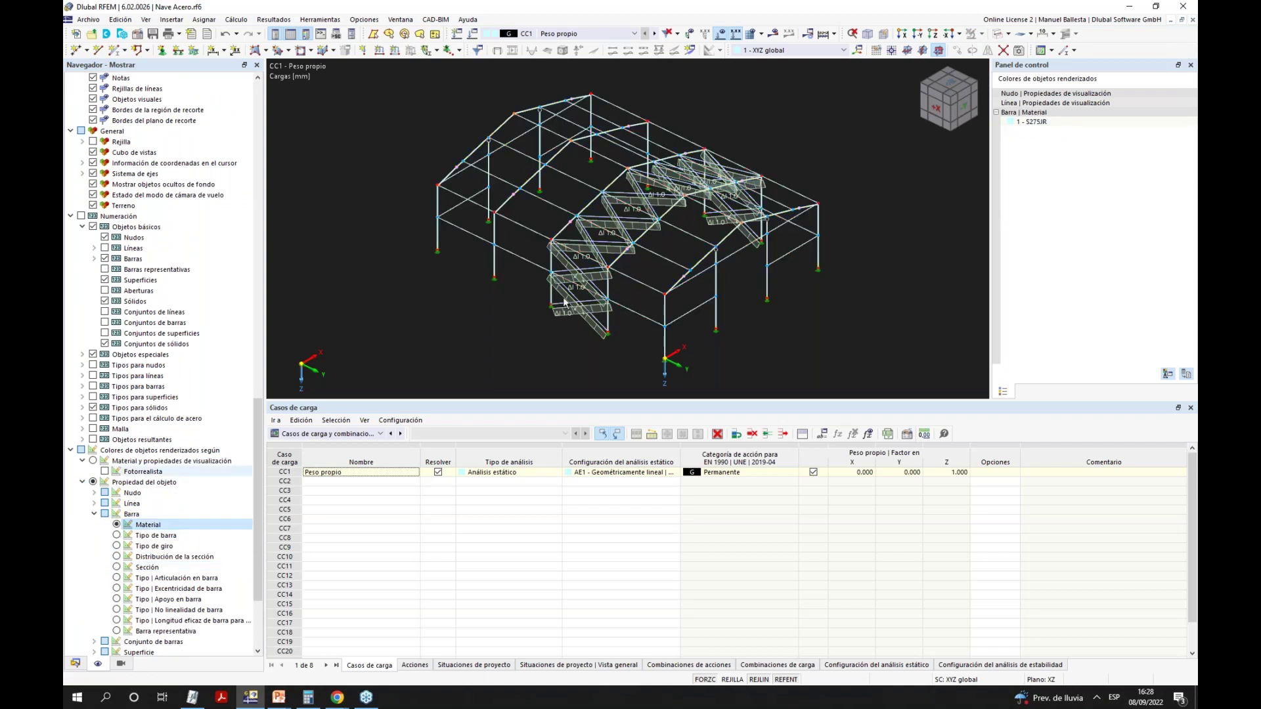
{"action": "left_click", "coordinate": [93, 460]}
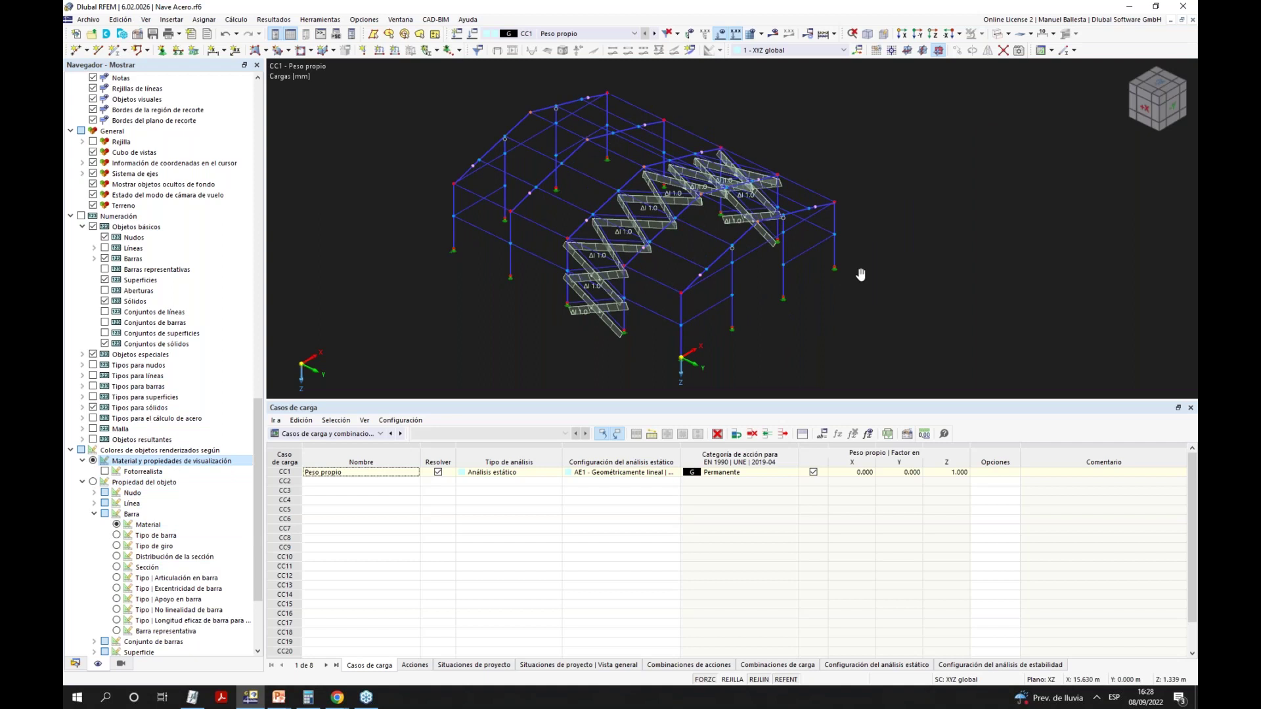
Turn on the mesh display on the members and generate the mesh.
{"action": "scroll", "coordinate": [859, 273], "scroll_direction": "up", "scroll_amount": 2}
{"action": "scroll", "coordinate": [138, 617], "scroll_direction": "up", "scroll_amount": 6}
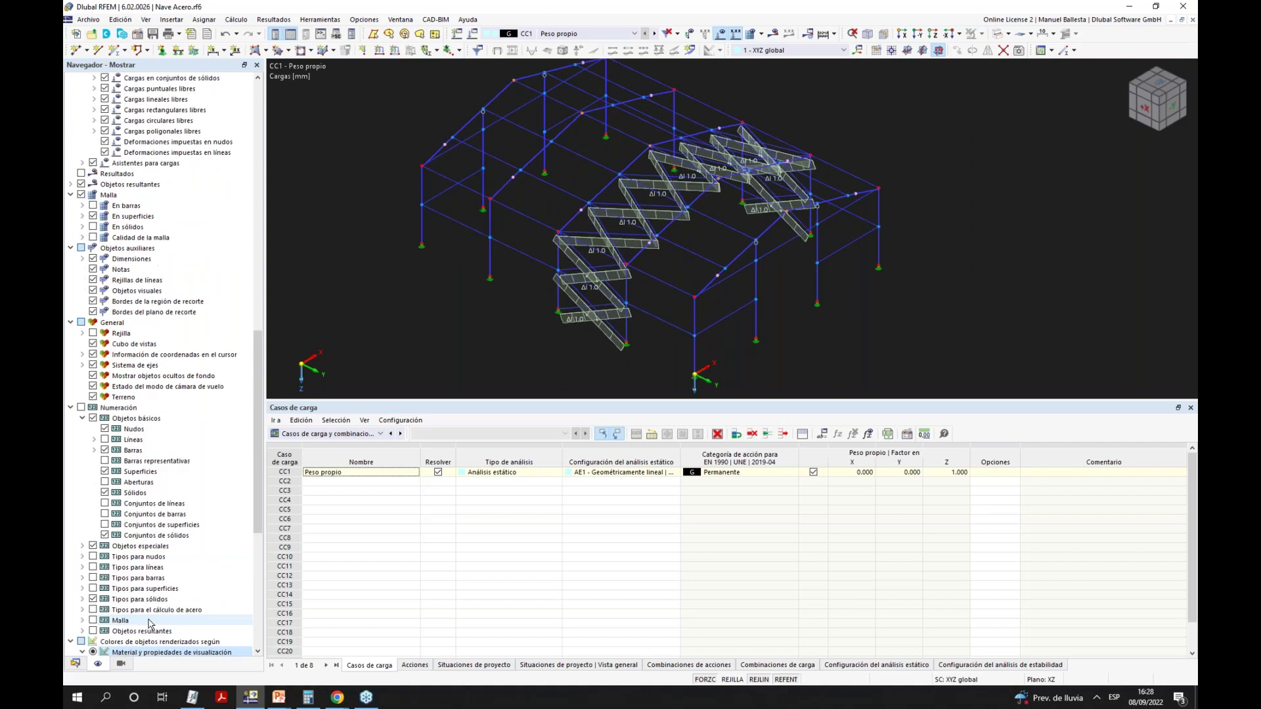
{"action": "left_click", "coordinate": [93, 206]}
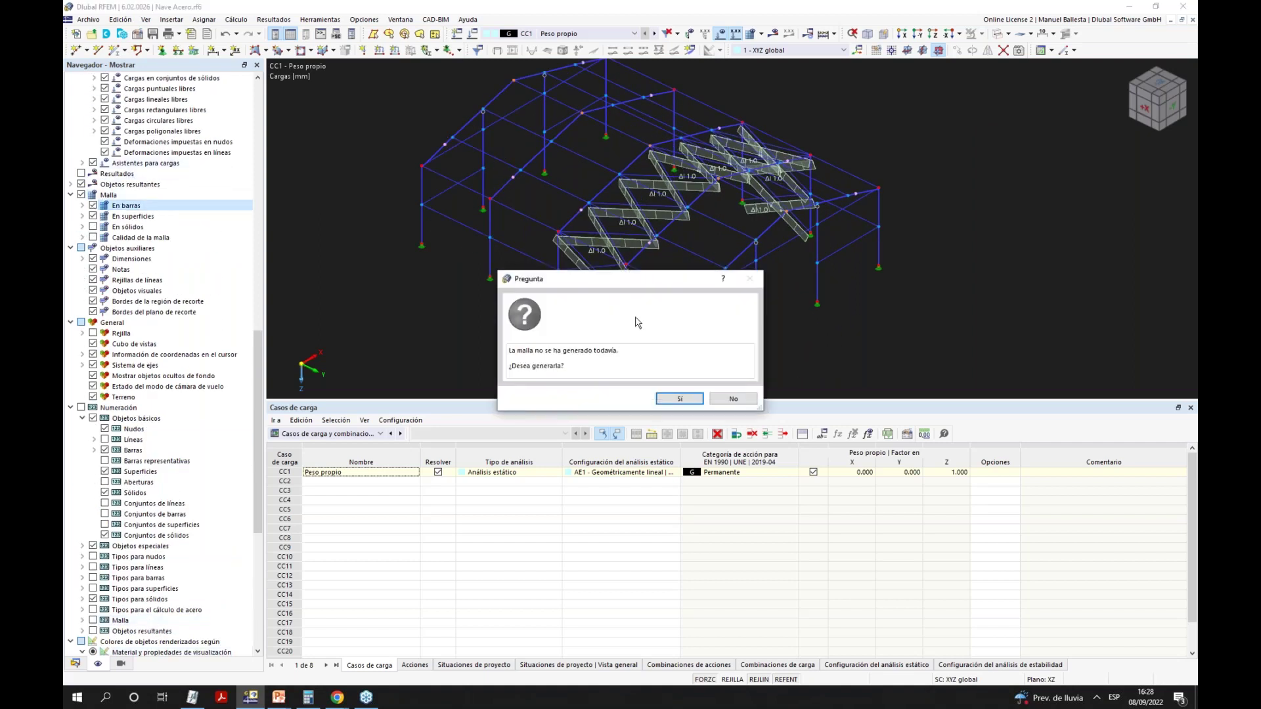
{"action": "left_click", "coordinate": [679, 400]}
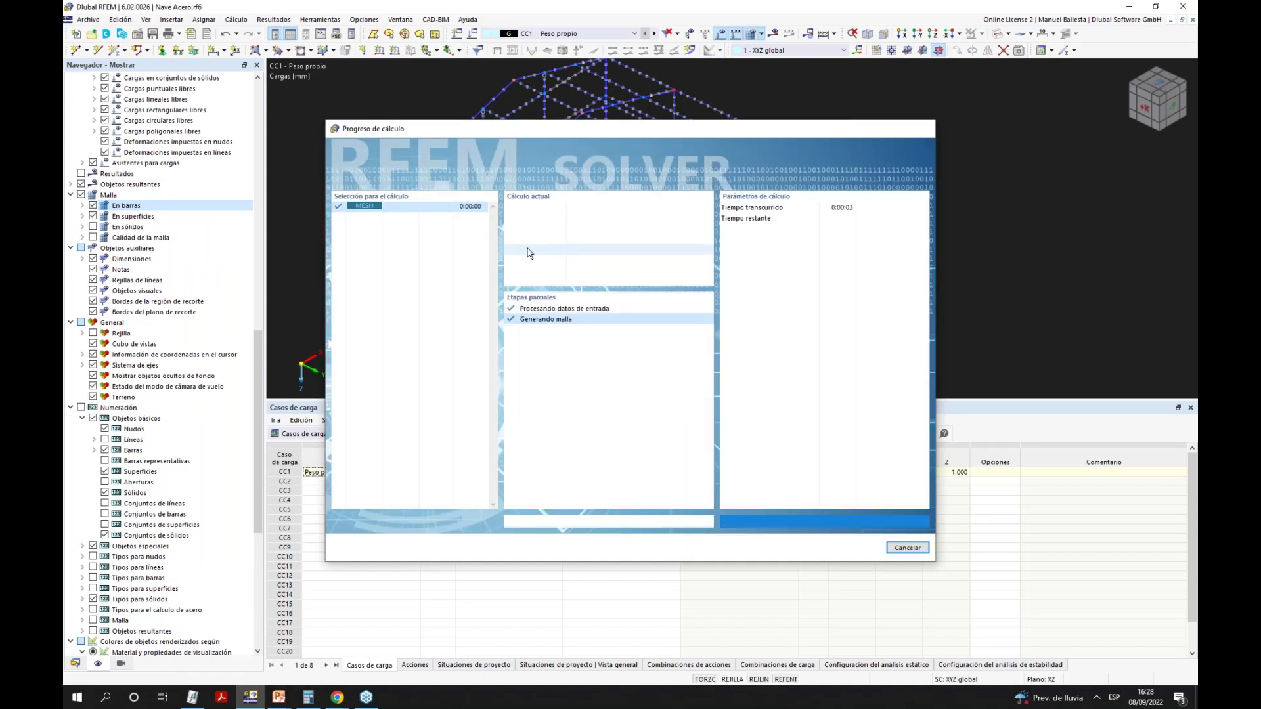
Hide the loads and examine the mesh nodes along the hall's members.
{"action": "left_click", "coordinate": [720, 35]}
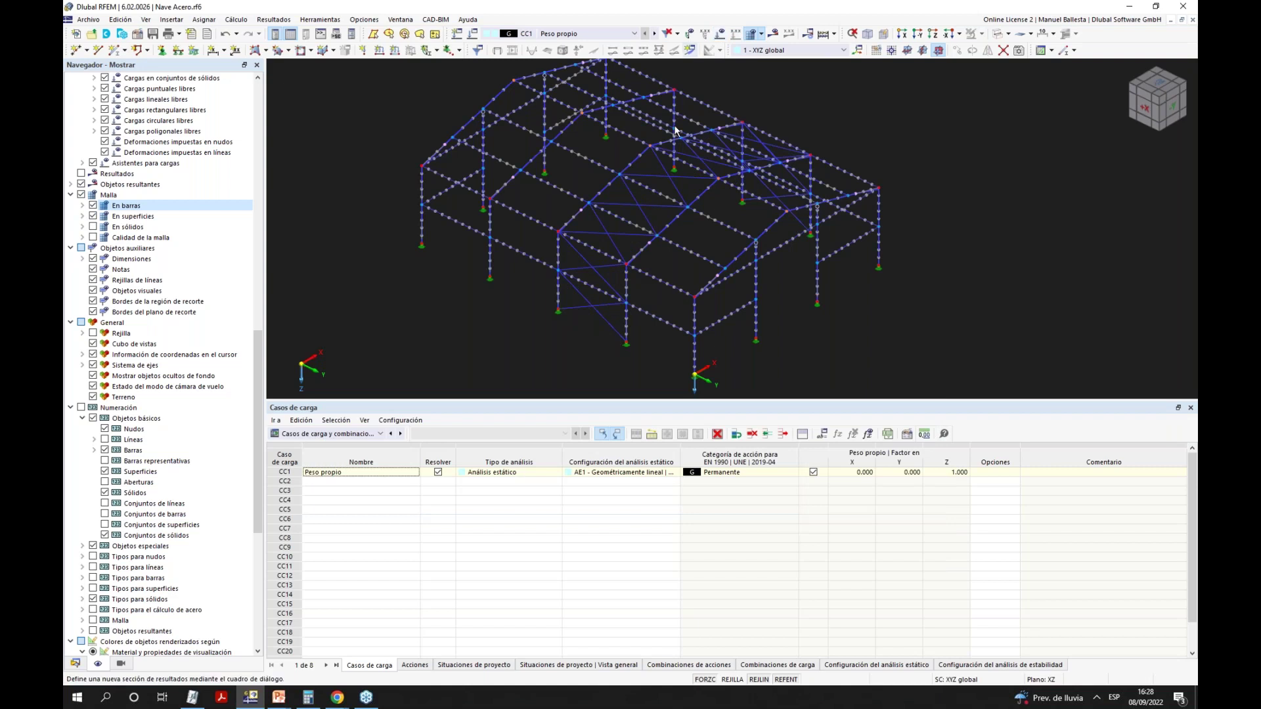
{"action": "middle_click_drag", "start_coordinate": [644, 209], "coordinate": [614, 214], "text": "ctrl"}
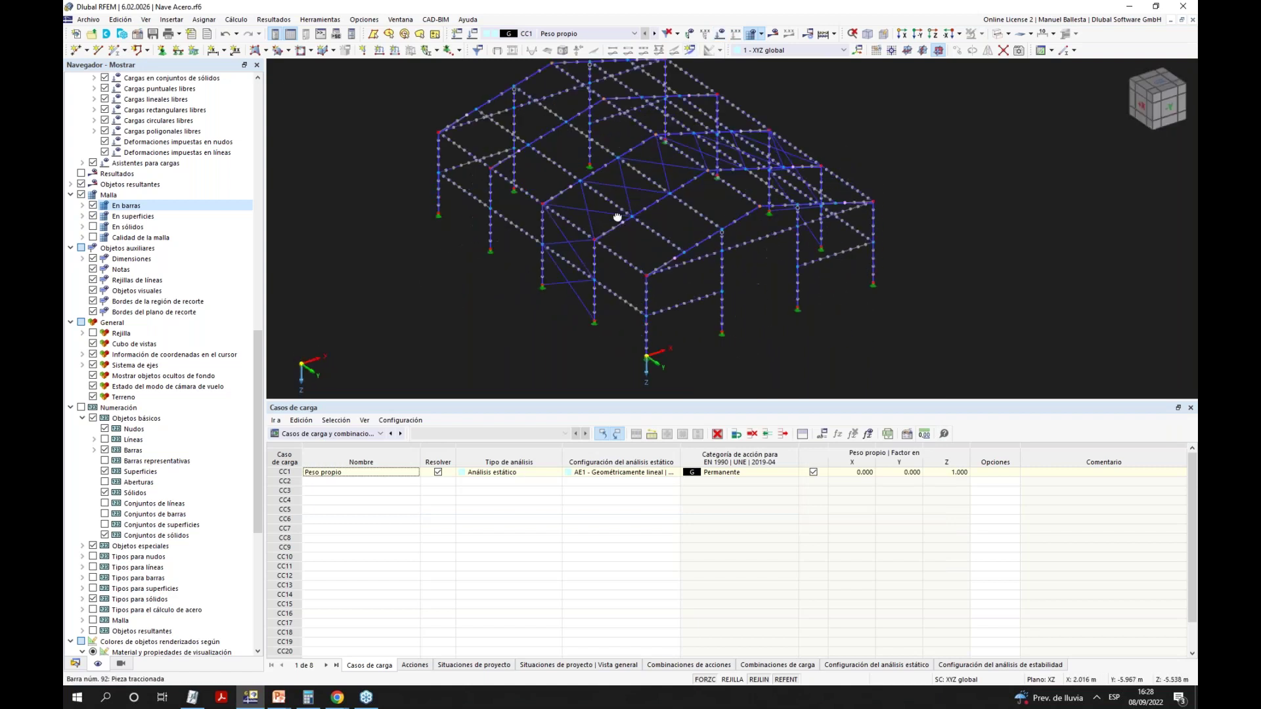
{"action": "scroll", "coordinate": [744, 243], "scroll_direction": "up", "scroll_amount": 4}
{"action": "scroll", "coordinate": [693, 164], "scroll_direction": "down", "scroll_amount": 3}
{"action": "scroll", "coordinate": [695, 271], "scroll_direction": "down", "scroll_amount": 2}
{"action": "scroll", "coordinate": [628, 265], "scroll_direction": "down", "scroll_amount": 3}
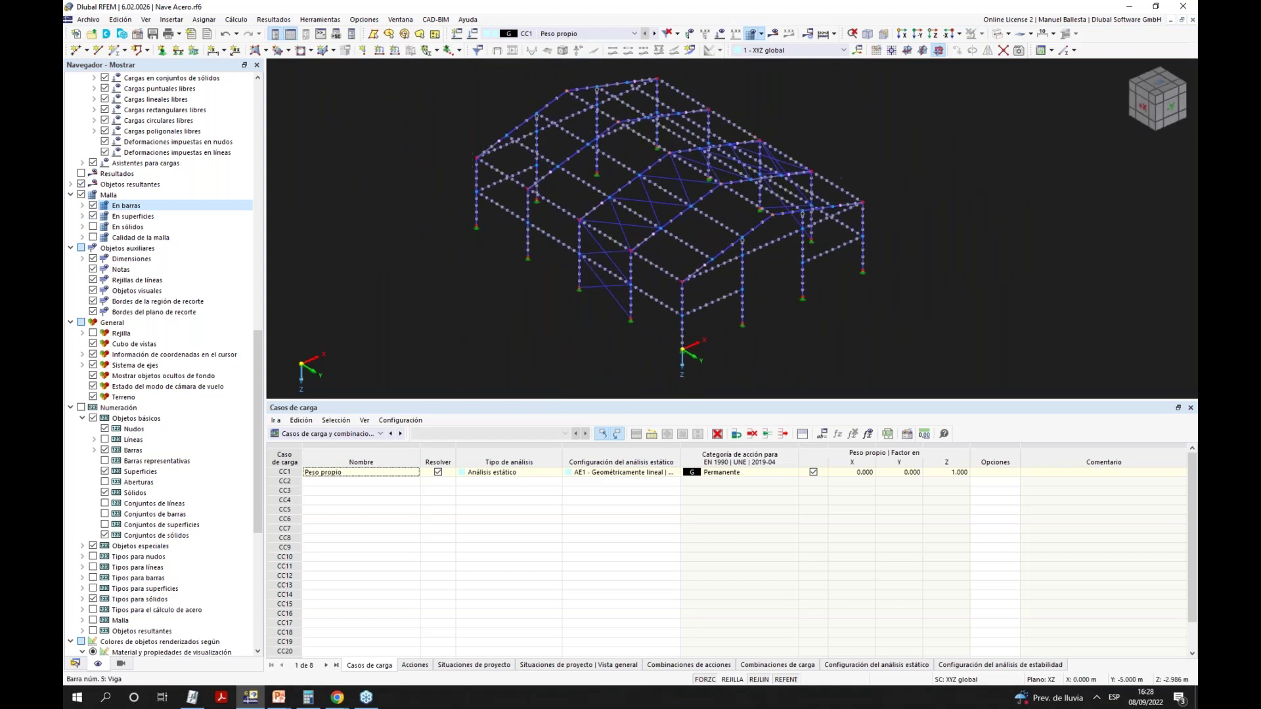
Calculate load case CC1 Peso propio and show its deformation results.
{"action": "left_click", "coordinate": [773, 34]}
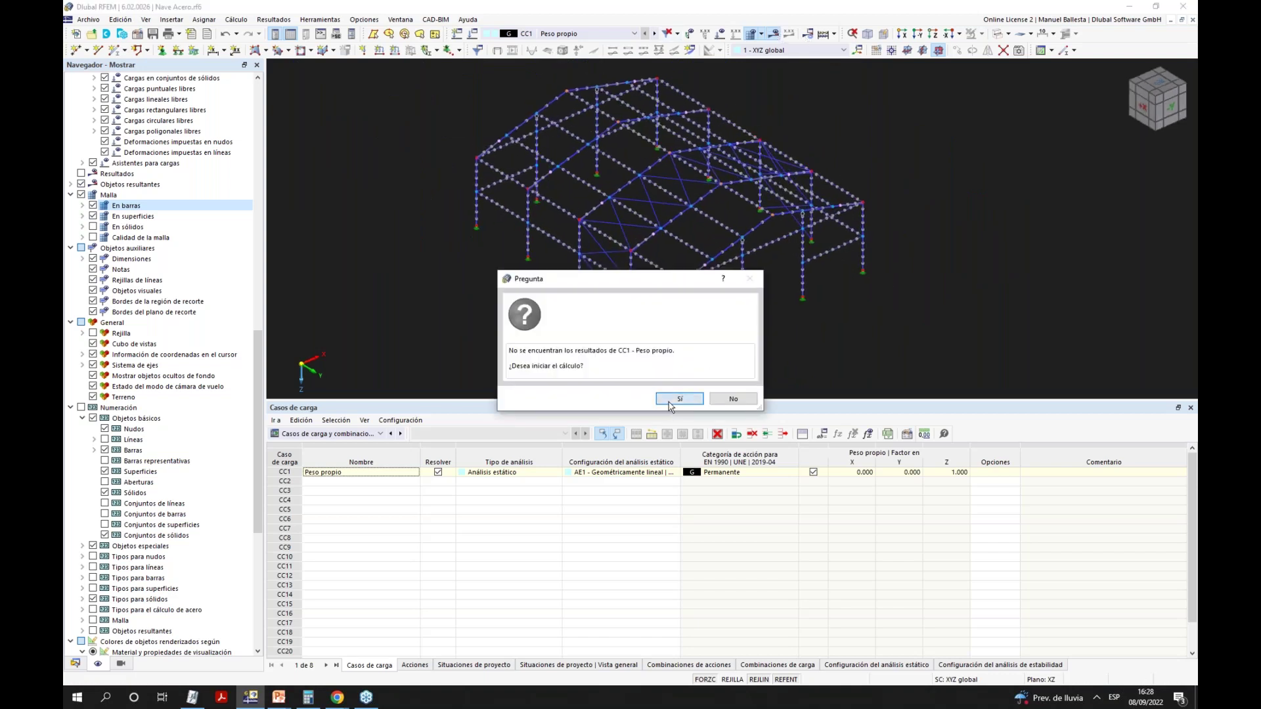
{"action": "left_click", "coordinate": [679, 399]}
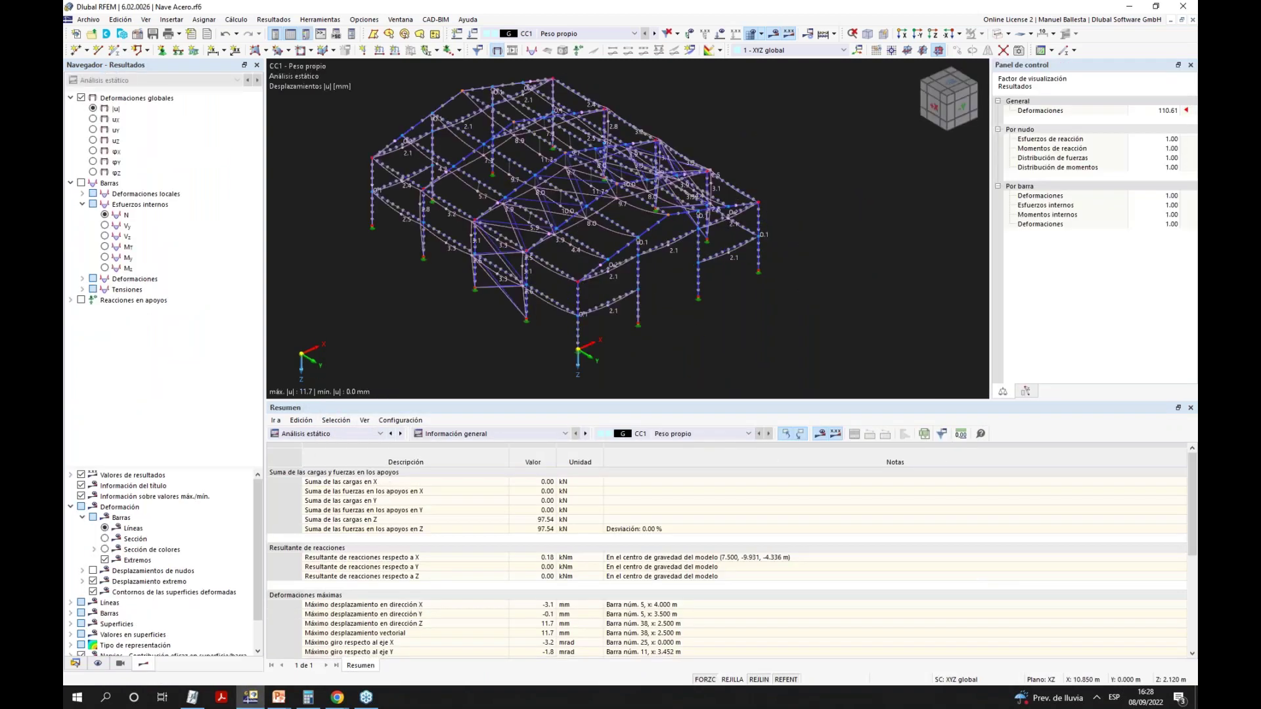
{"action": "scroll", "coordinate": [151, 612], "scroll_direction": "down", "scroll_amount": 1}
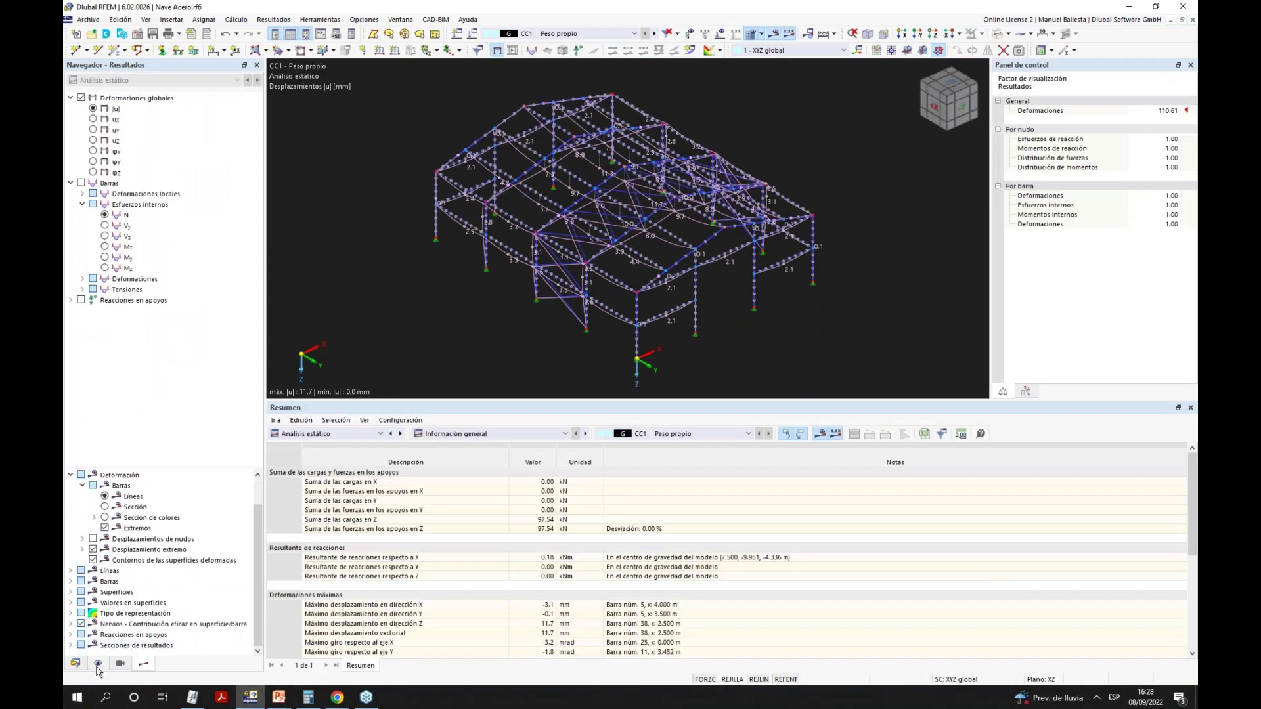
Hide the mesh and display the member deformations as Sección de colores.
{"action": "left_click", "coordinate": [98, 664]}
{"action": "left_click", "coordinate": [80, 195]}
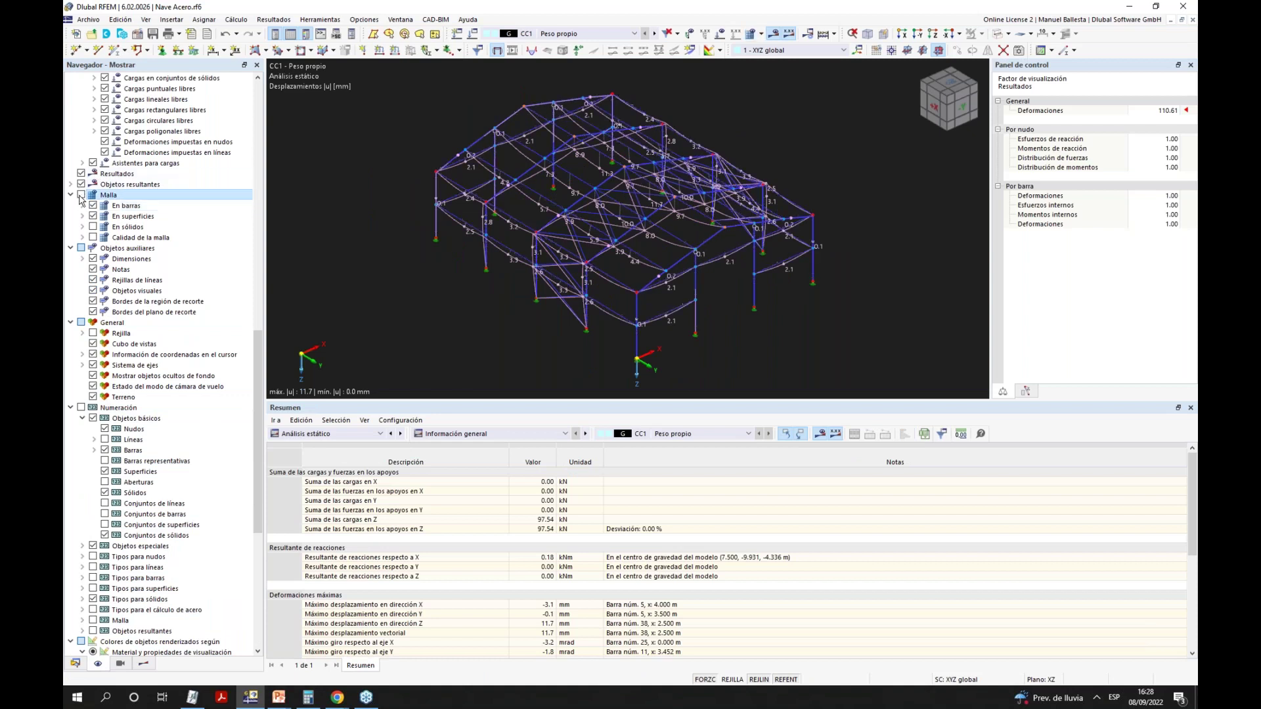
{"action": "left_click", "coordinate": [145, 663]}
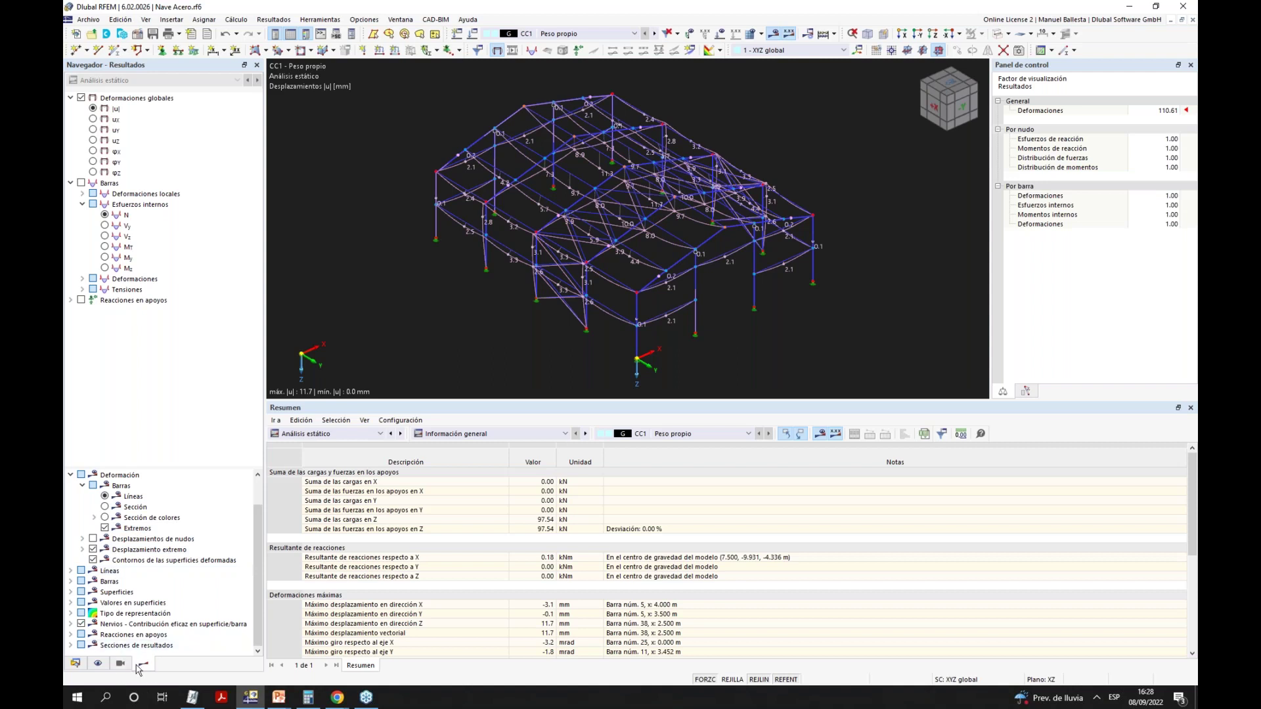
{"action": "left_click", "coordinate": [104, 517]}
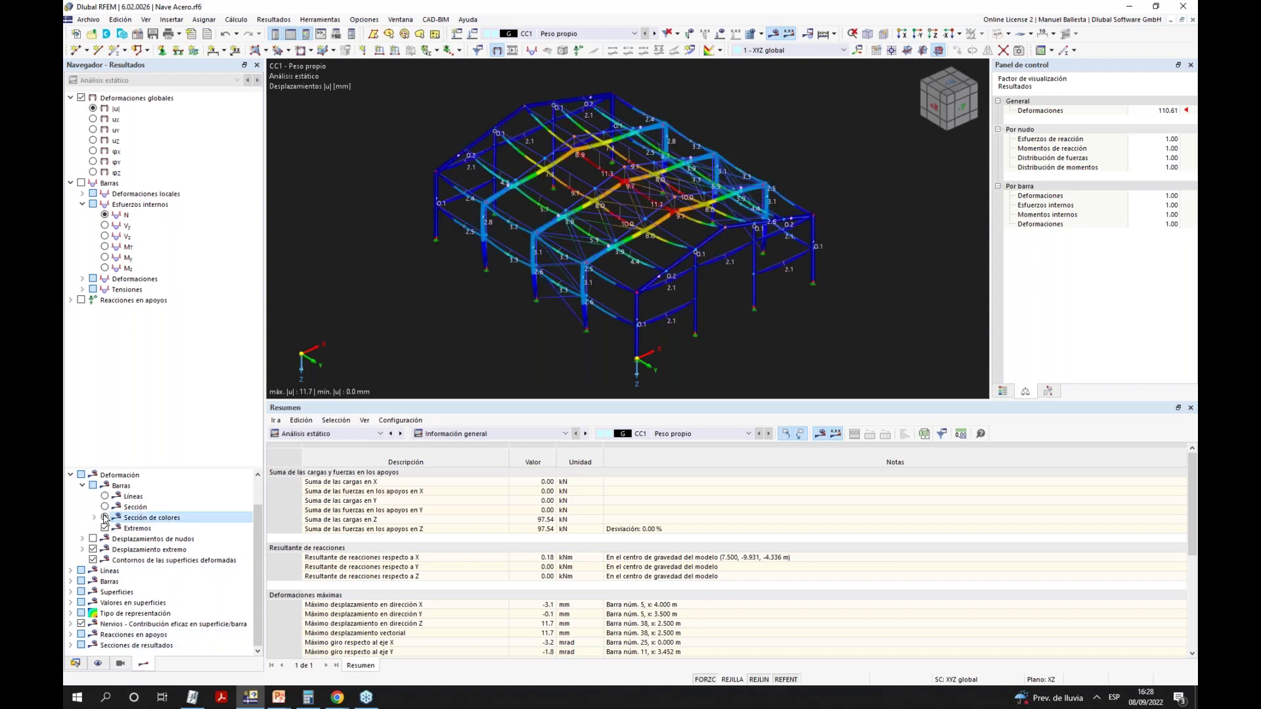
Isolate one interior portal frame of the hall to examine its coloured deformations under CC1.
{"action": "key", "text": "ctrl+shift+x"}
{"action": "left_click", "coordinate": [629, 297]}
{"action": "left_click", "coordinate": [983, 33]}
{"action": "left_click", "coordinate": [1024, 41]}
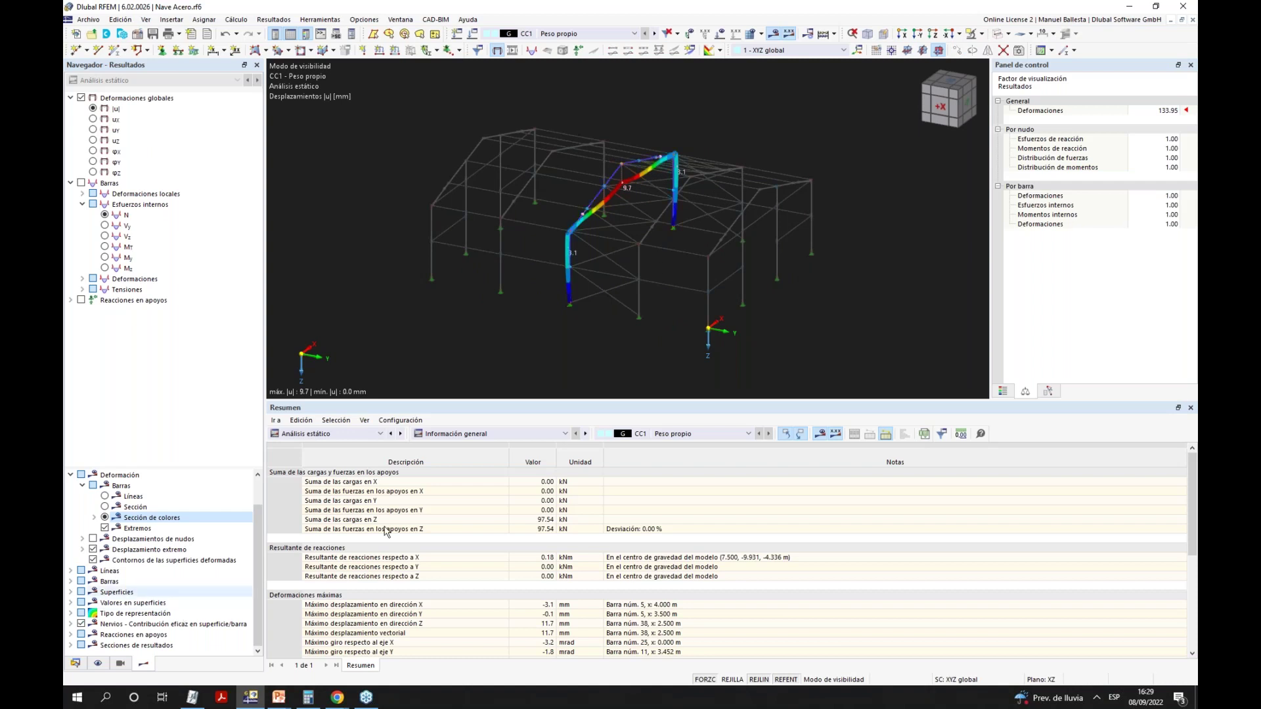
Bring back the other frames, select both gable frames and show only them with their related objects.
{"action": "key", "text": "ctrl+shift+x"}
{"action": "left_click", "coordinate": [982, 34]}
{"action": "left_click", "coordinate": [1014, 80]}
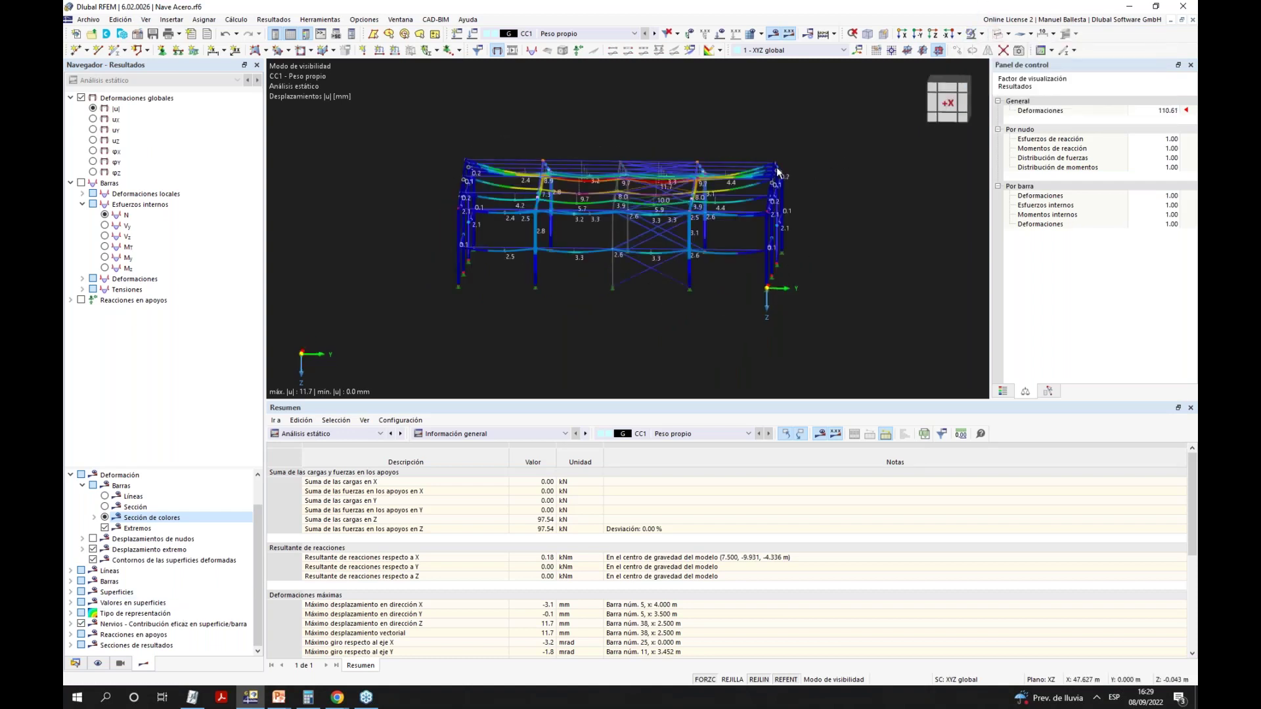
{"action": "left_click_drag", "start_coordinate": [752, 130], "coordinate": [801, 287]}
{"action": "left_click_drag", "start_coordinate": [480, 287], "coordinate": [448, 136]}
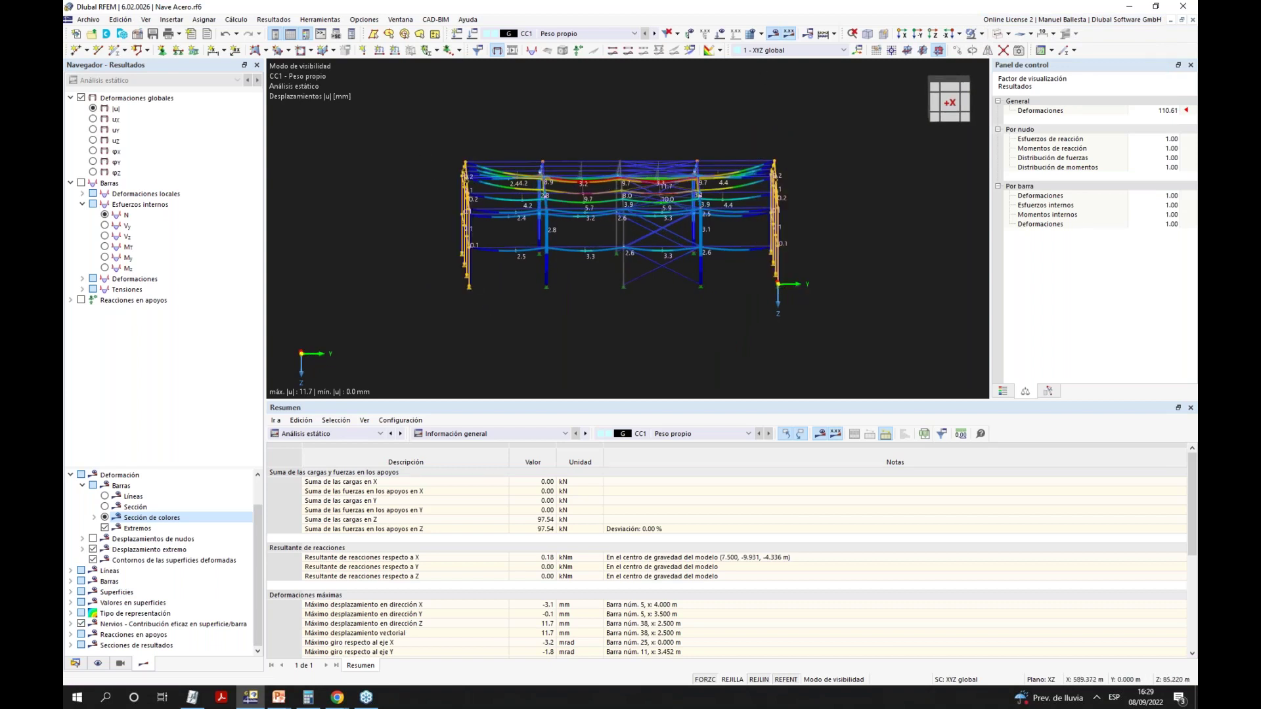
{"action": "left_click", "coordinate": [981, 33]}
{"action": "left_click", "coordinate": [1024, 50]}
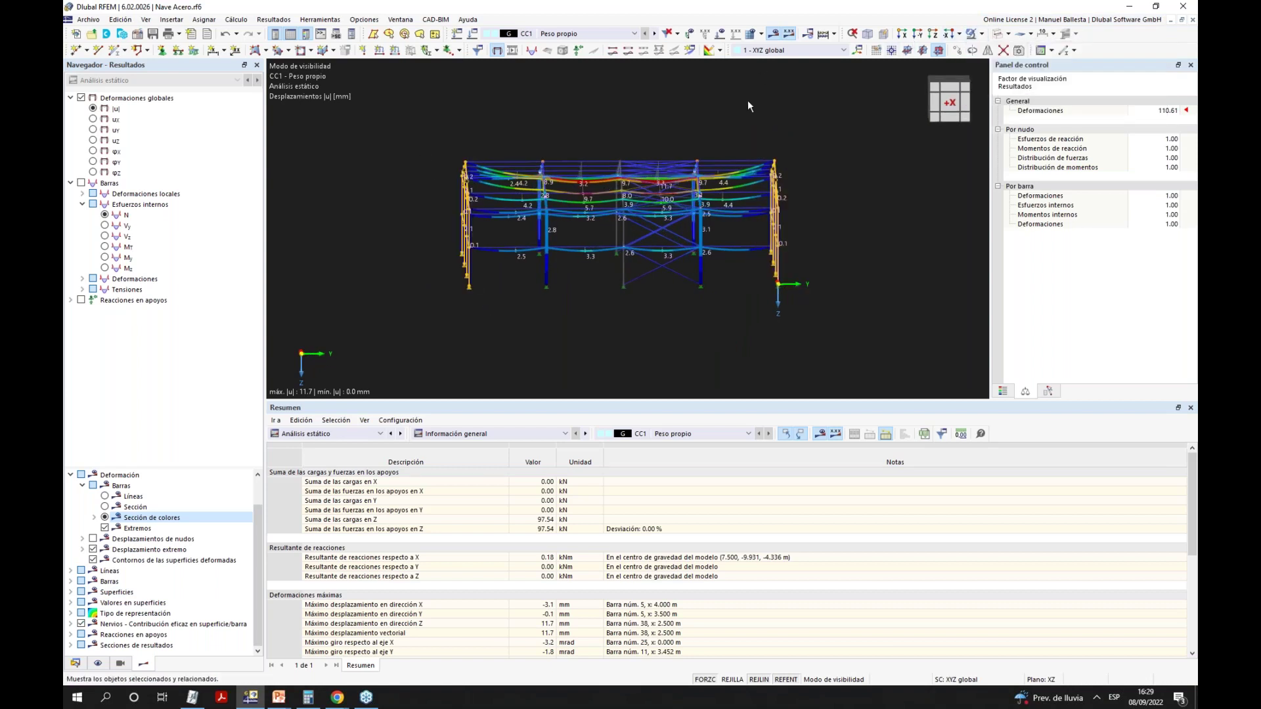
{"action": "middle_click_drag", "start_coordinate": [773, 100], "coordinate": [560, 240]}
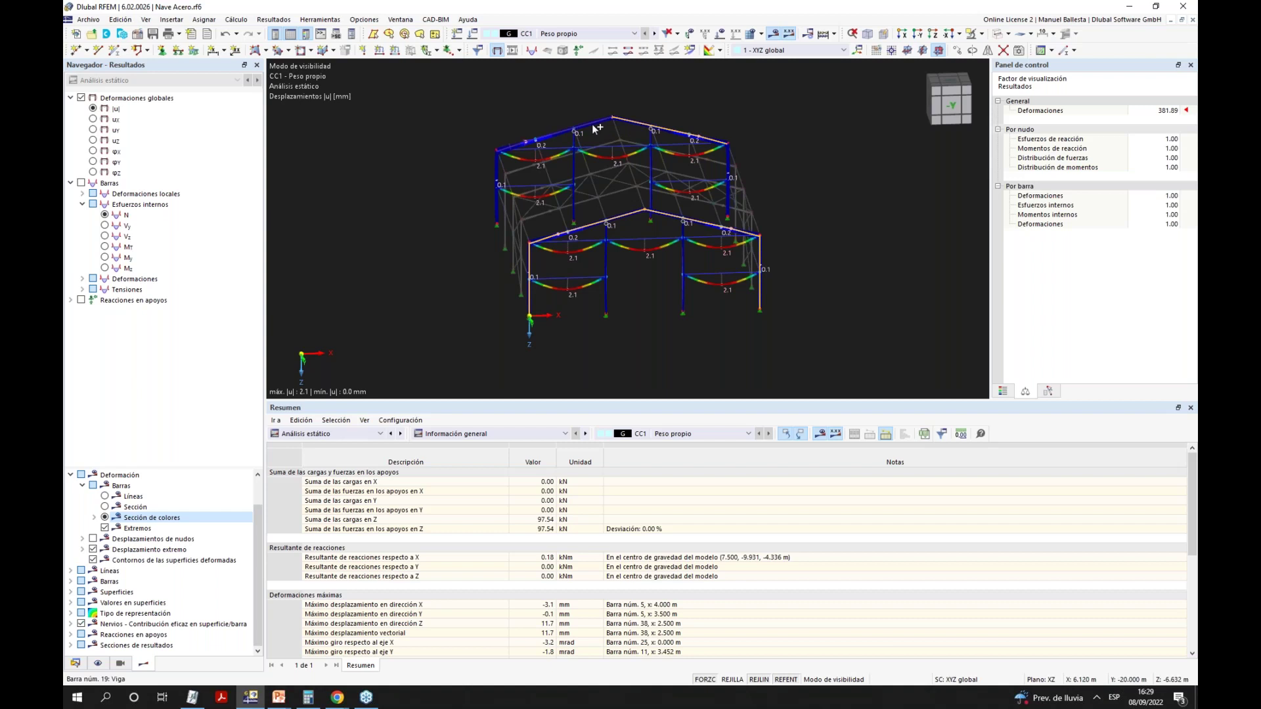
Assign section 4 - IPE 200 to the columns and rafters of both gable frames, with Como inicio de barra at their ends, accepting deletion of the results.
{"action": "right_click", "coordinate": [729, 203]}
{"action": "mouse_move", "coordinate": [799, 244]}
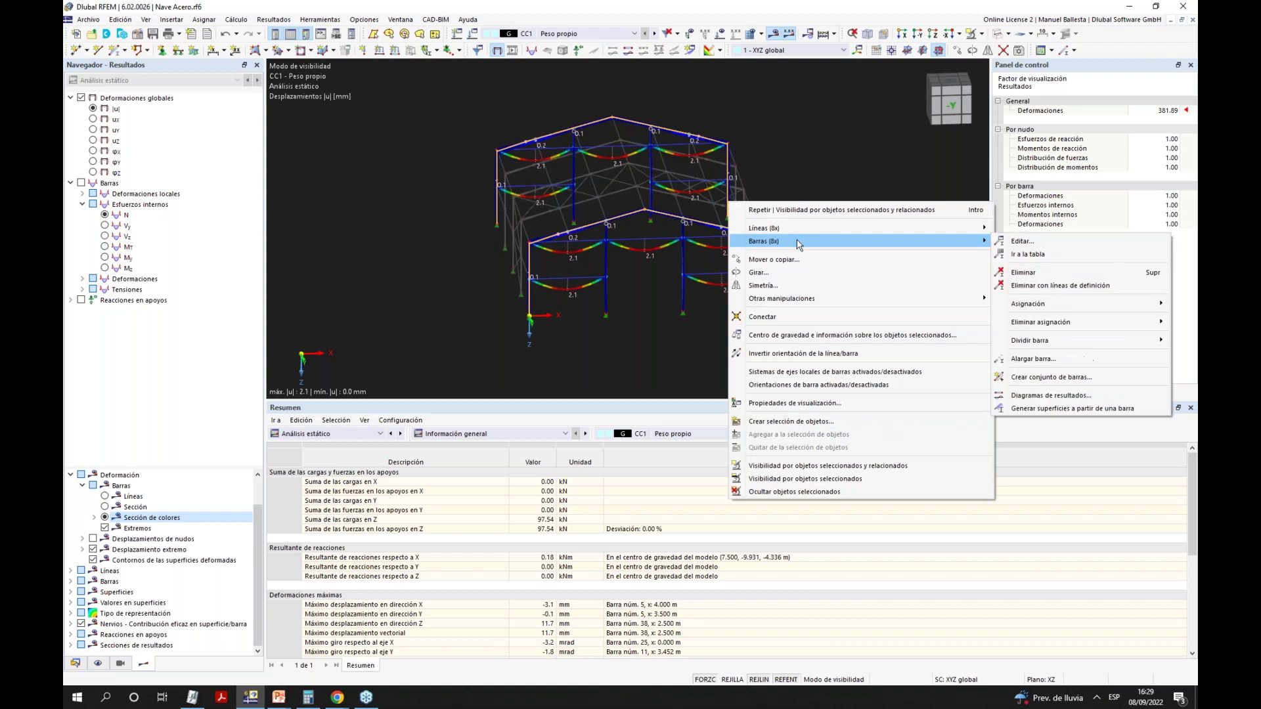
{"action": "left_click", "coordinate": [1015, 243]}
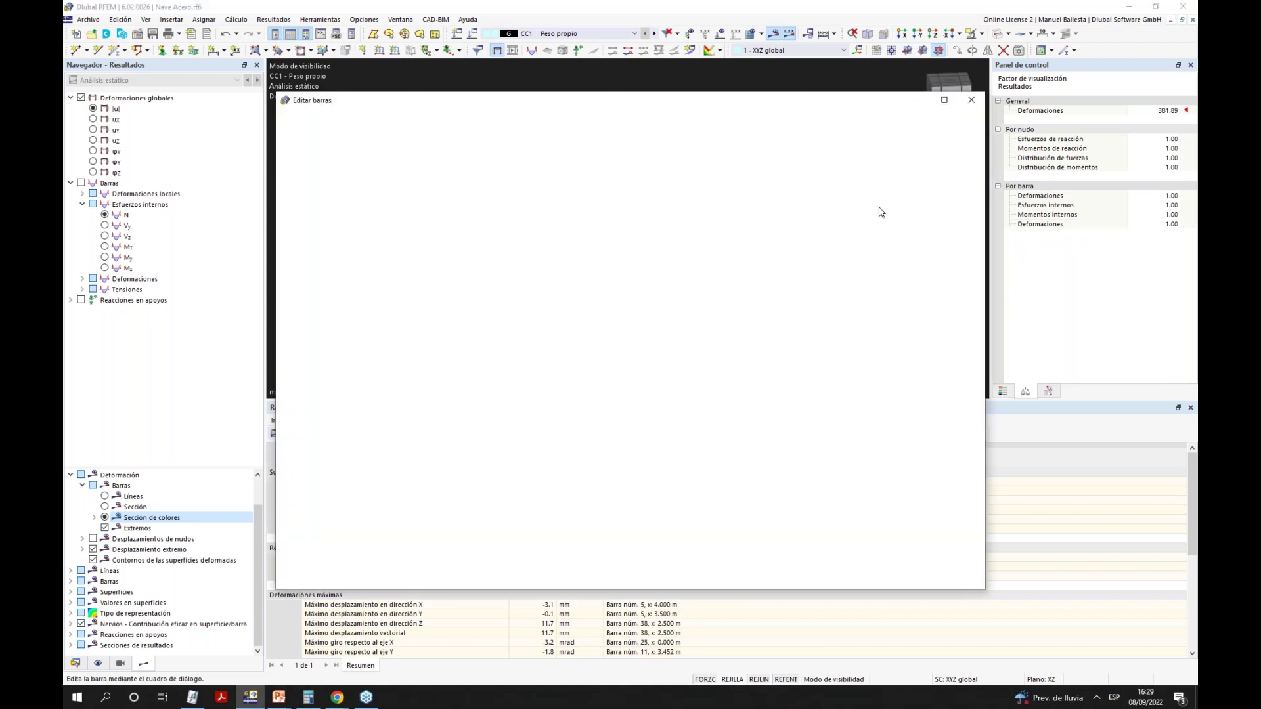
{"action": "left_click", "coordinate": [362, 157]}
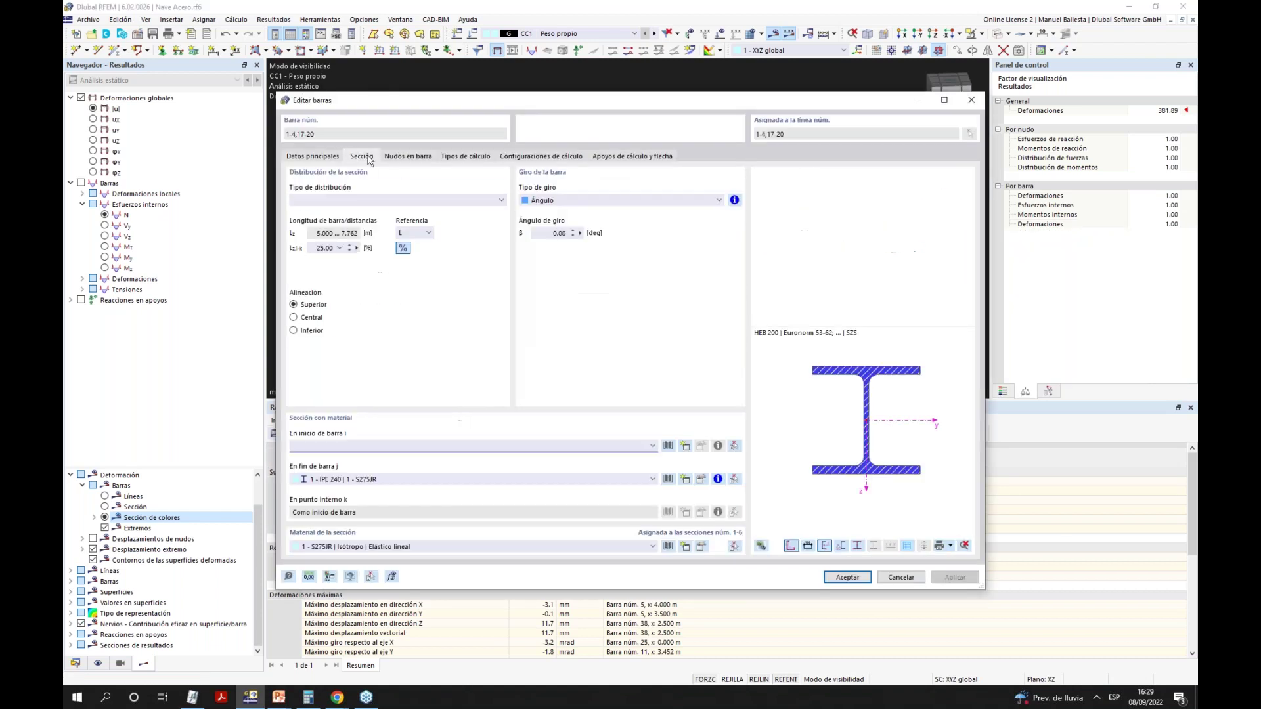
{"action": "left_click", "coordinate": [359, 449]}
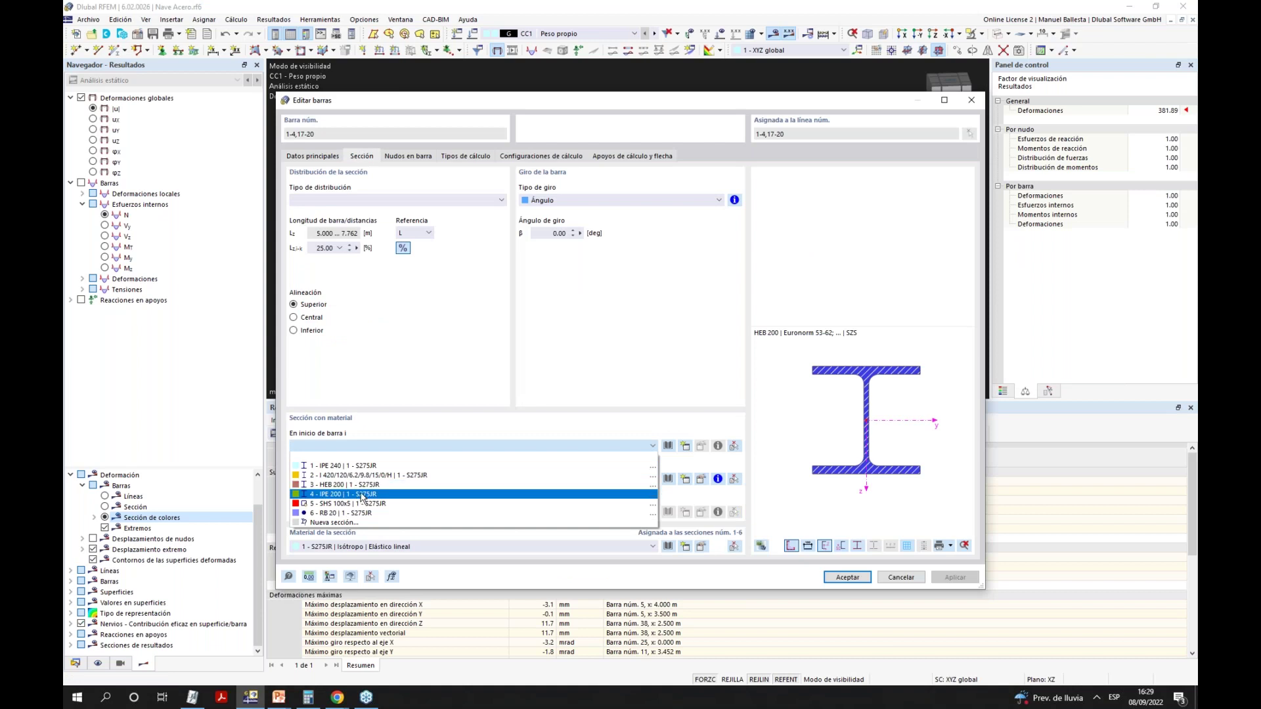
{"action": "left_click", "coordinate": [360, 494]}
{"action": "left_click", "coordinate": [345, 480]}
{"action": "left_click", "coordinate": [332, 489]}
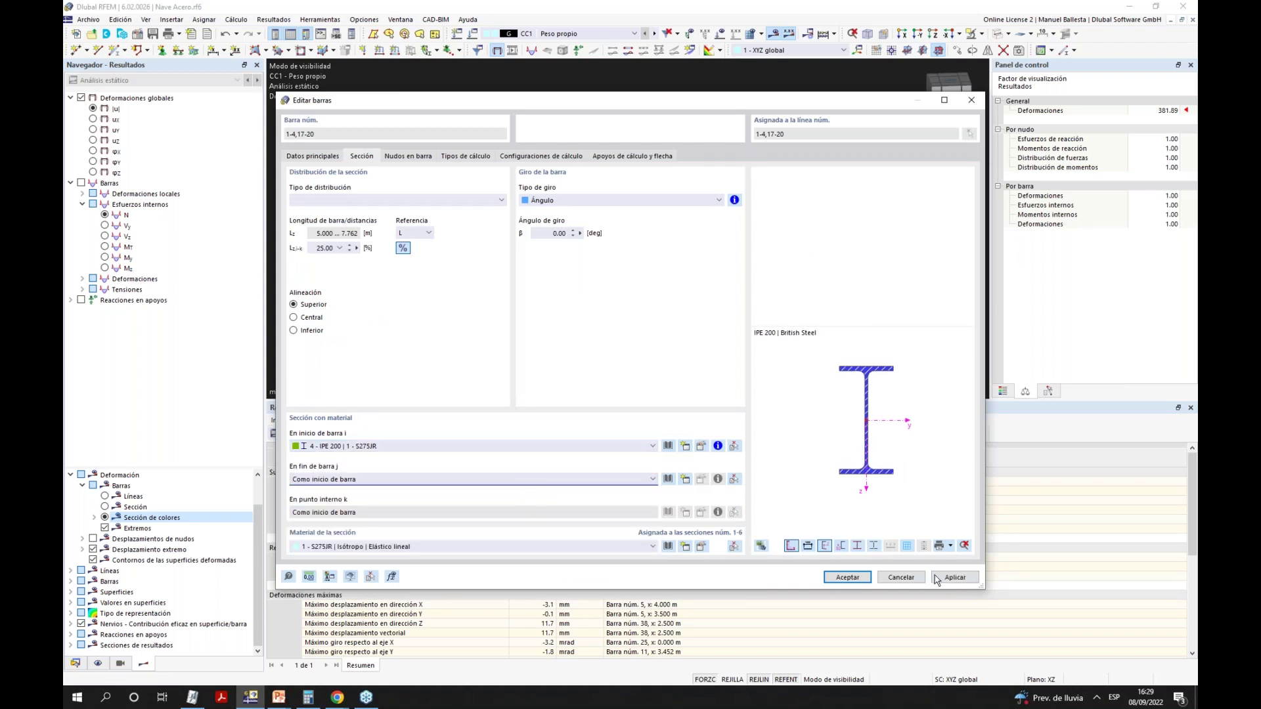
{"action": "left_click", "coordinate": [847, 577]}
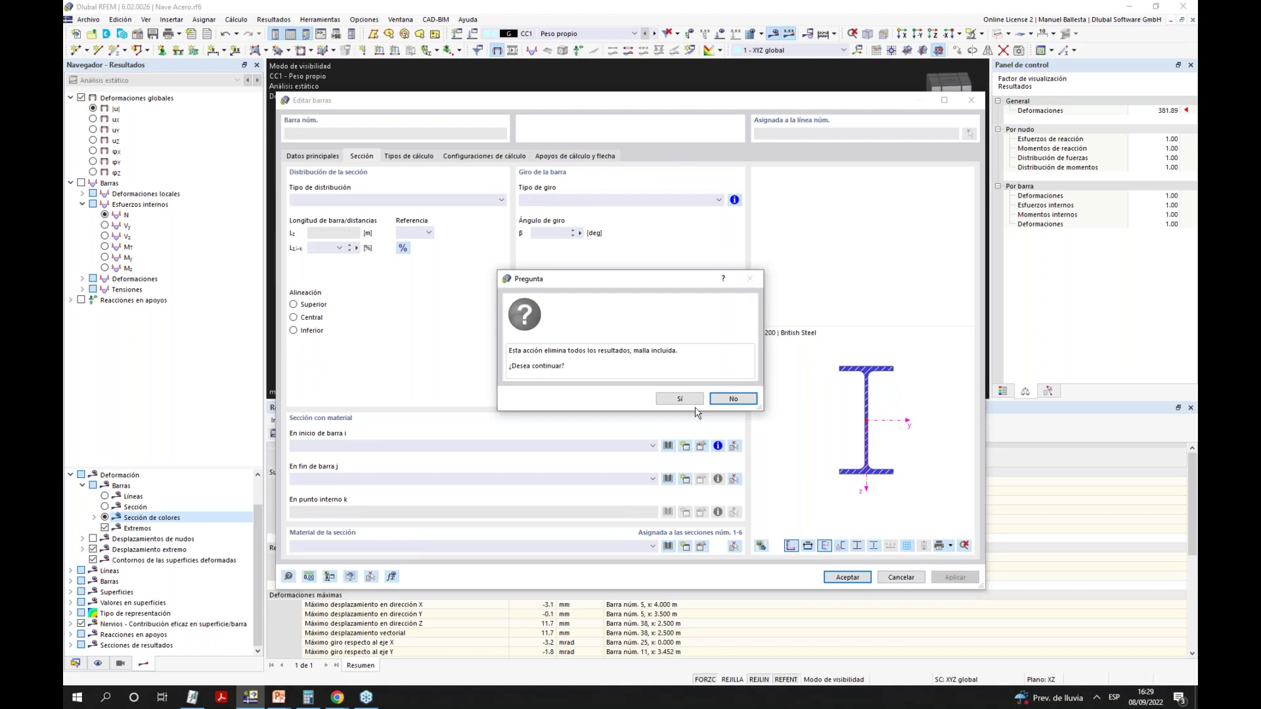
{"action": "left_click", "coordinate": [689, 401]}
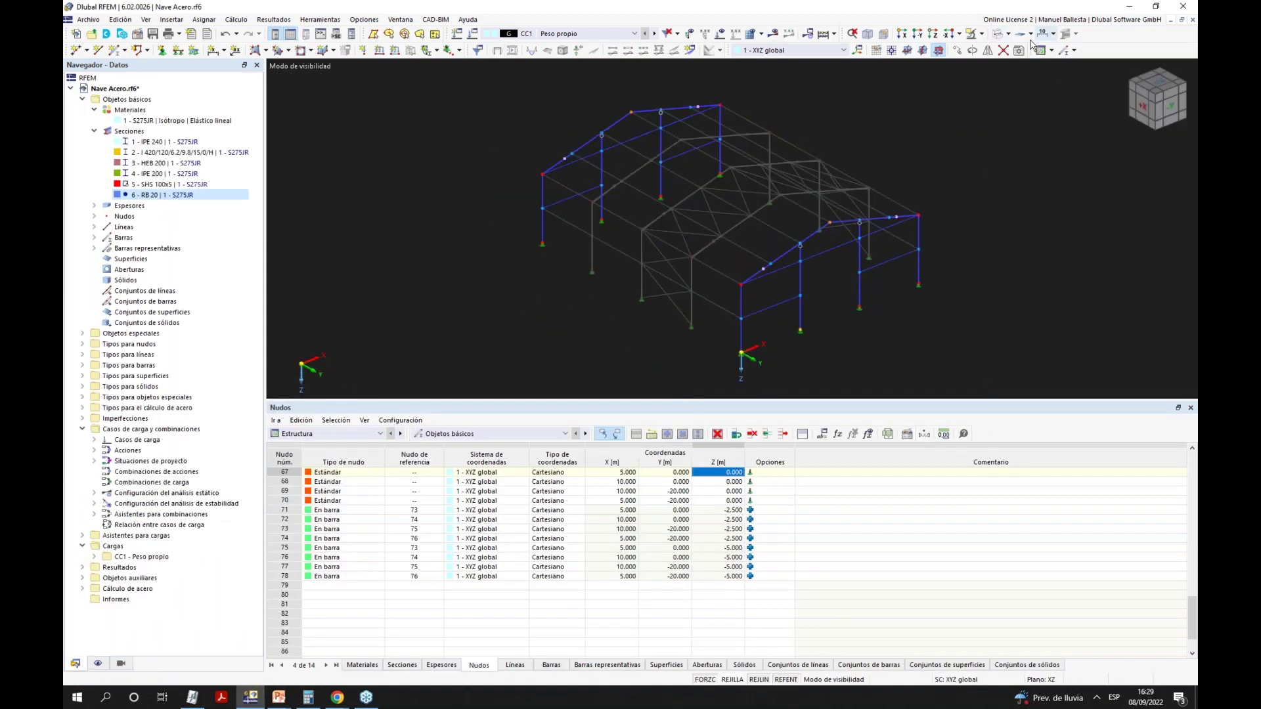
Cancel the visibility mode to bring back the complete hall and examine the gable frame's columns and rafters up close.
{"action": "left_click", "coordinate": [981, 34]}
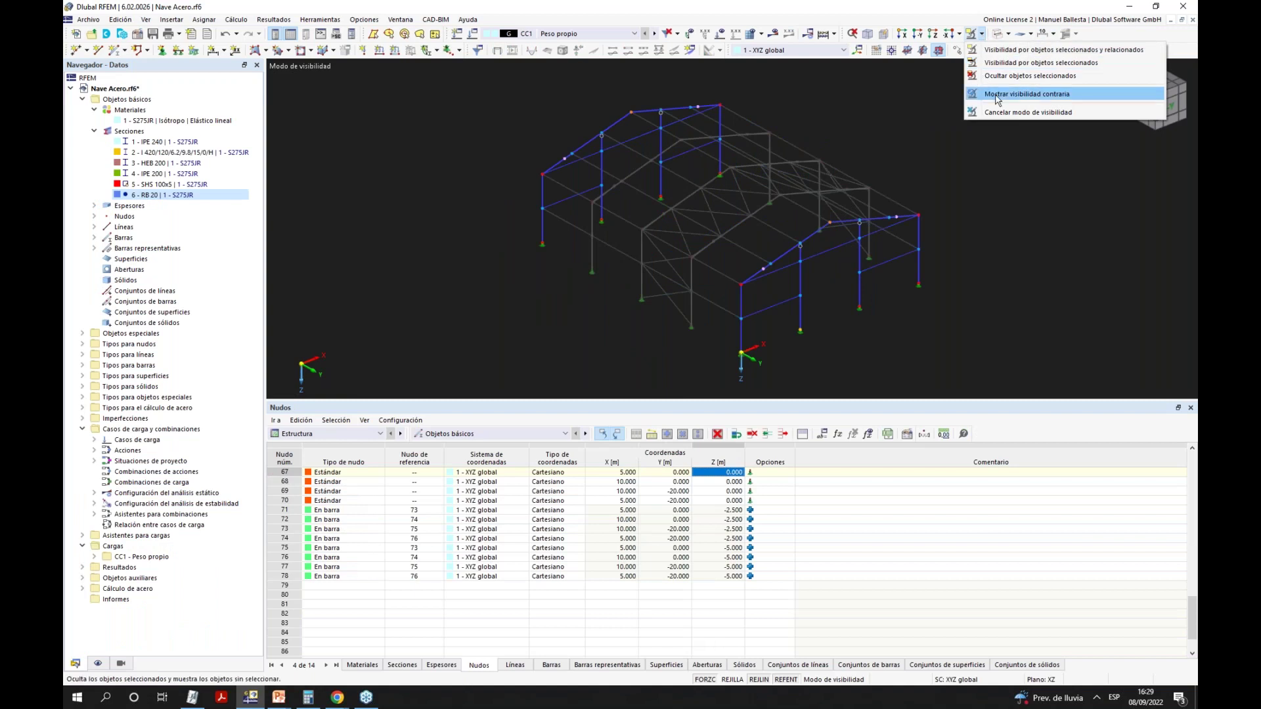
{"action": "left_click", "coordinate": [997, 104]}
{"action": "left_click", "coordinate": [983, 33]}
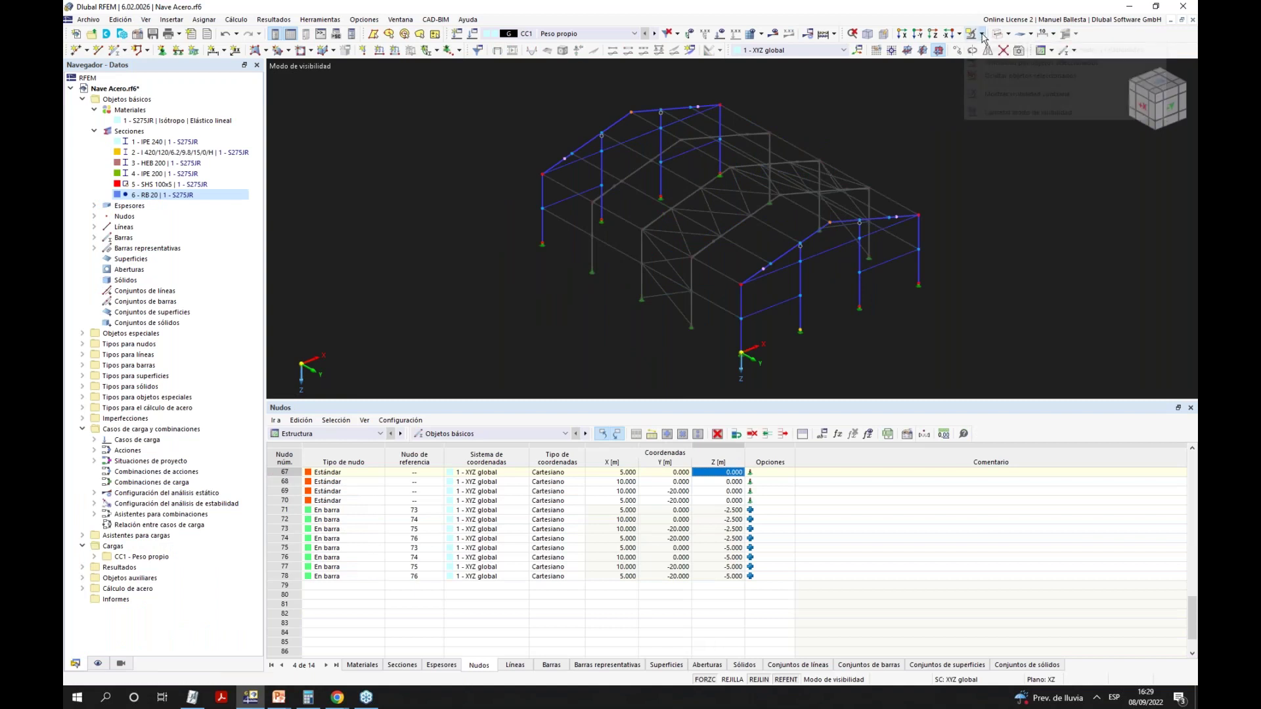
{"action": "left_click", "coordinate": [1012, 112]}
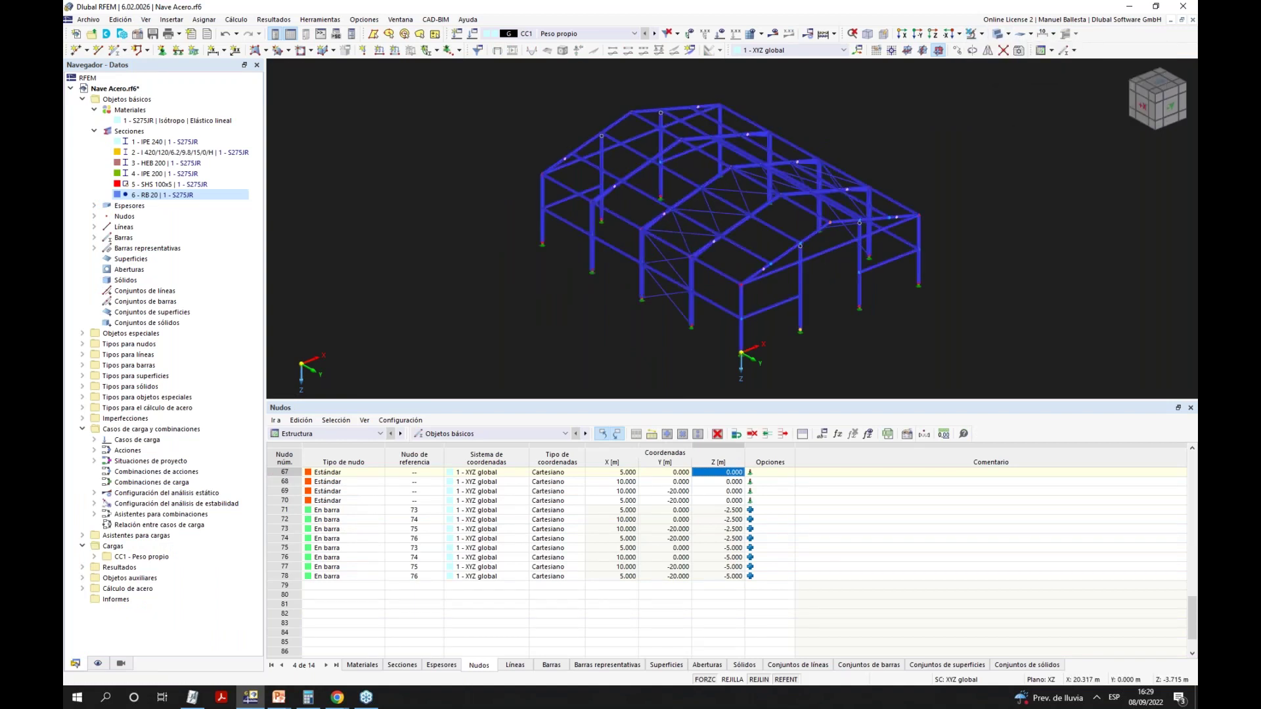
{"action": "scroll", "coordinate": [853, 248], "scroll_direction": "up", "scroll_amount": 5}
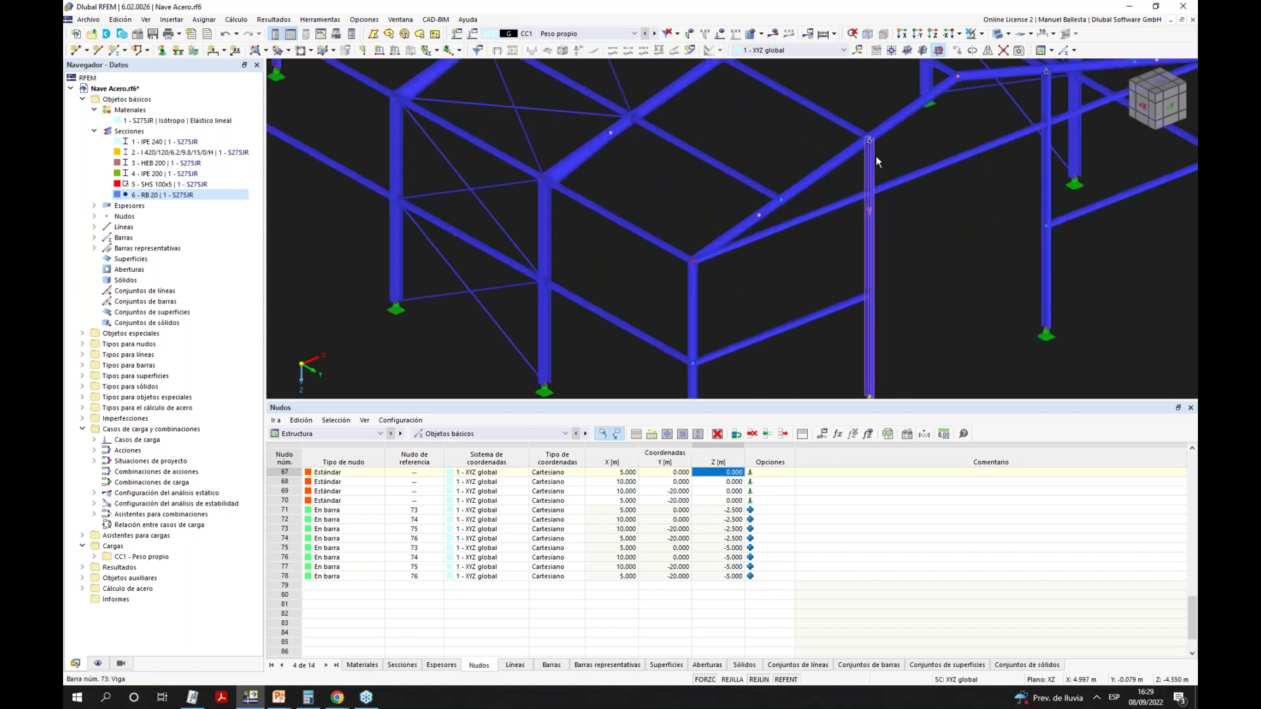
{"action": "scroll", "coordinate": [876, 155], "scroll_direction": "up", "scroll_amount": 5}
{"action": "scroll", "coordinate": [678, 233], "scroll_direction": "down", "scroll_amount": 5}
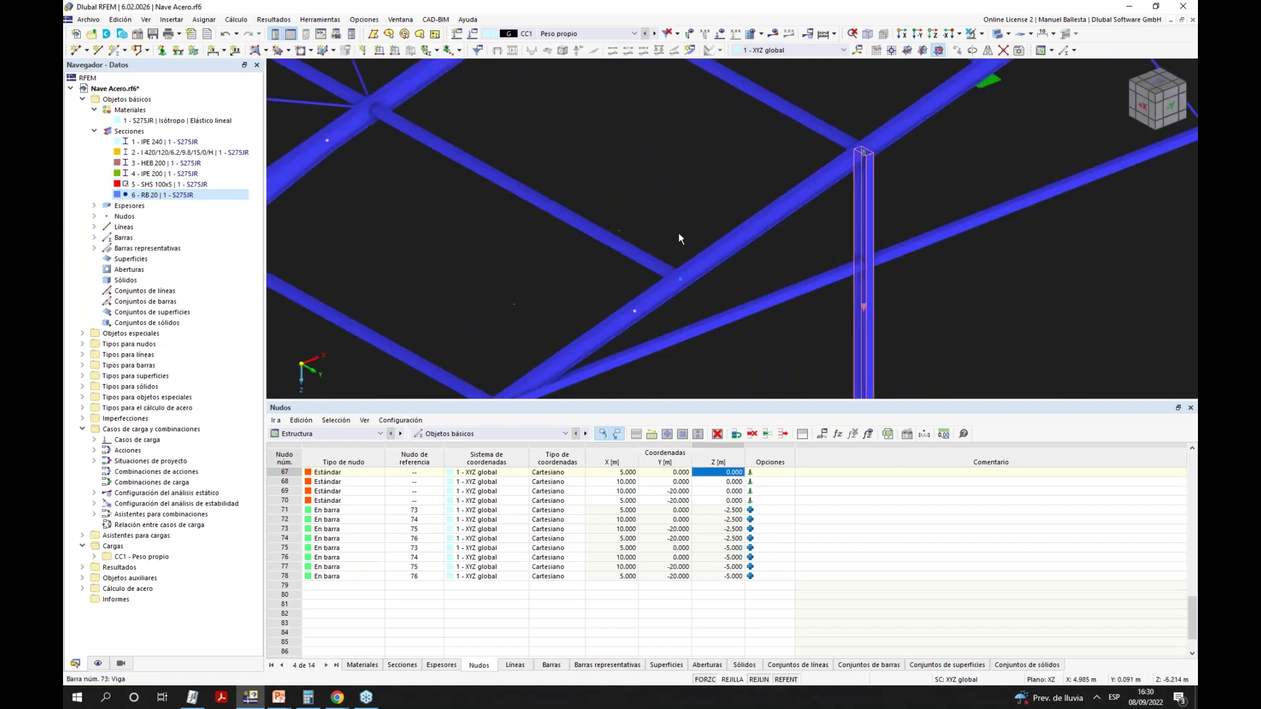
{"action": "scroll", "coordinate": [605, 323], "scroll_direction": "up", "scroll_amount": 3}
{"action": "scroll", "coordinate": [708, 224], "scroll_direction": "down", "scroll_amount": 8}
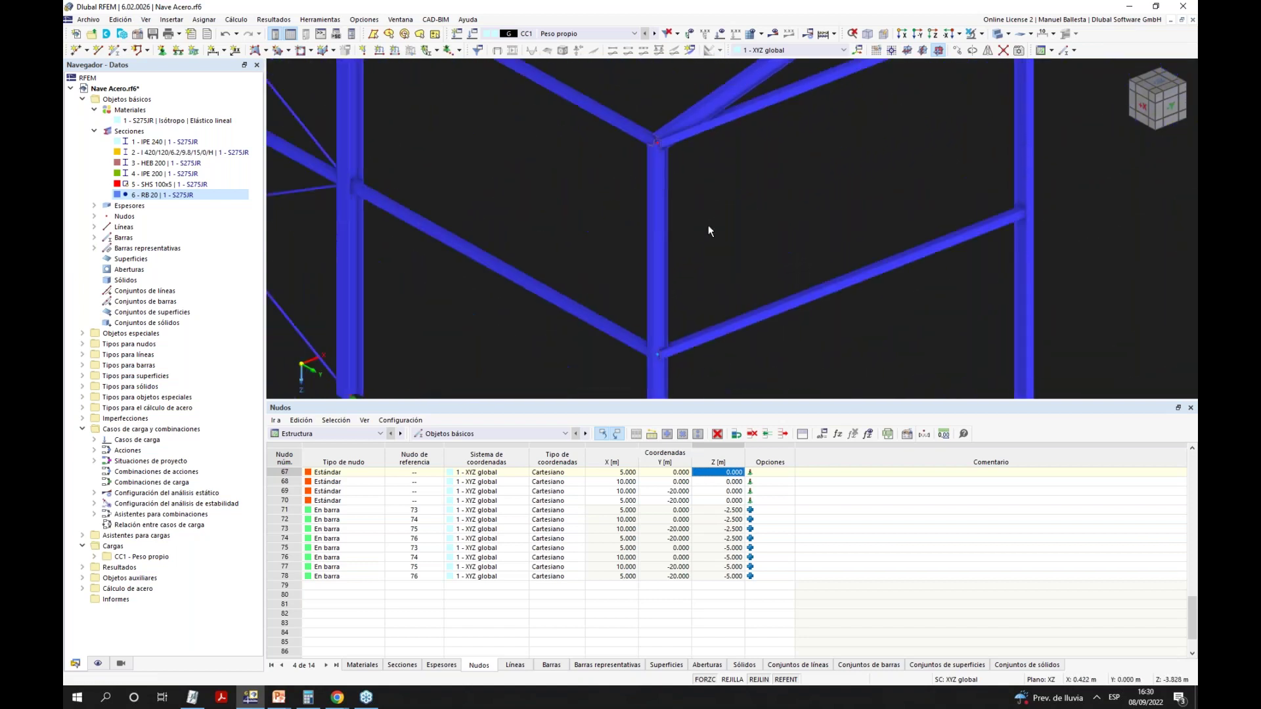
{"action": "middle_click_drag", "start_coordinate": [727, 227], "coordinate": [545, 309], "text": "ctrl"}
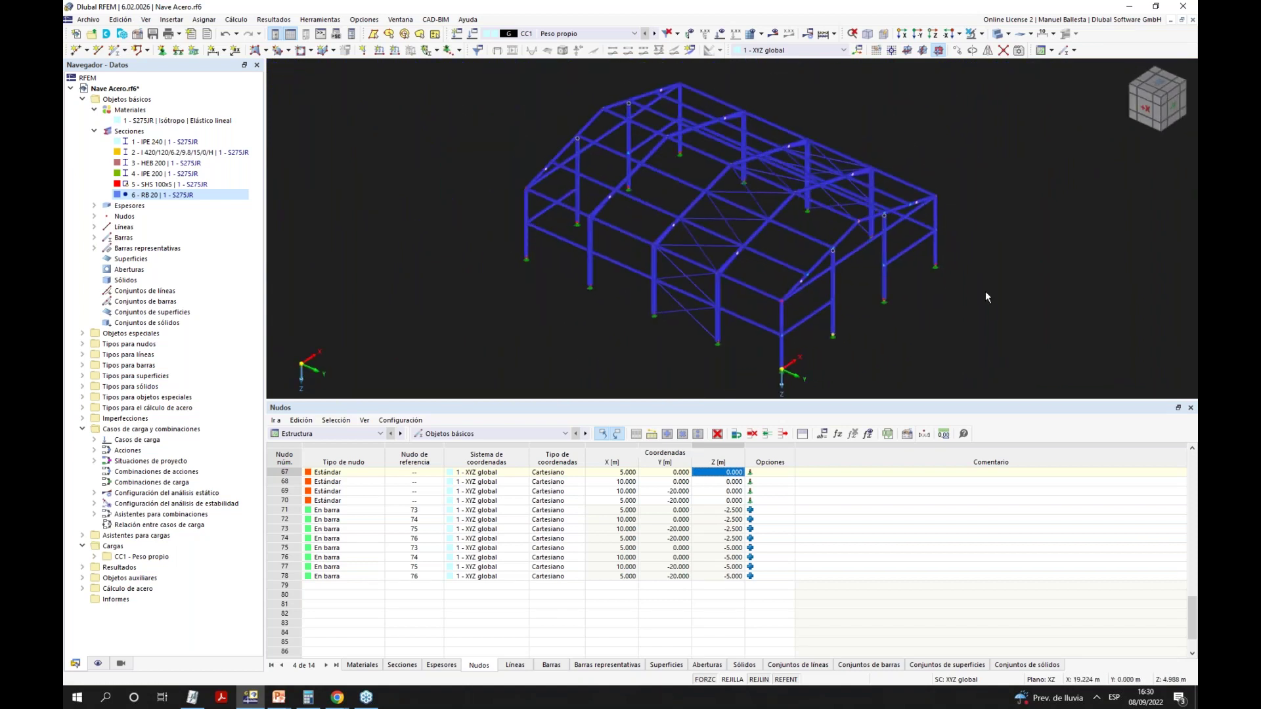
In the load cases table, add CC2 named Nieve with action category Cargas de nieve/hielo - H <= 1000 m.
{"action": "left_click", "coordinate": [320, 434]}
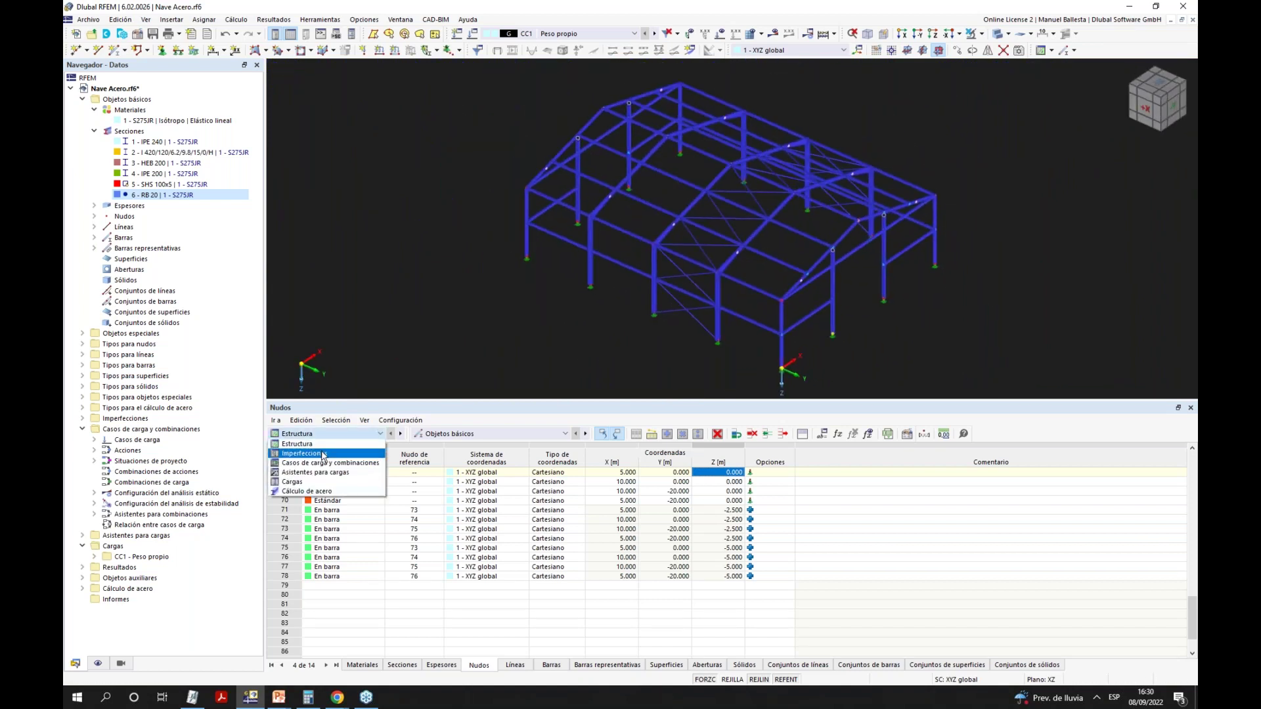
{"action": "left_click", "coordinate": [351, 467]}
{"action": "left_click", "coordinate": [354, 483]}
{"action": "left_click", "coordinate": [414, 482]}
{"action": "left_click", "coordinate": [384, 519]}
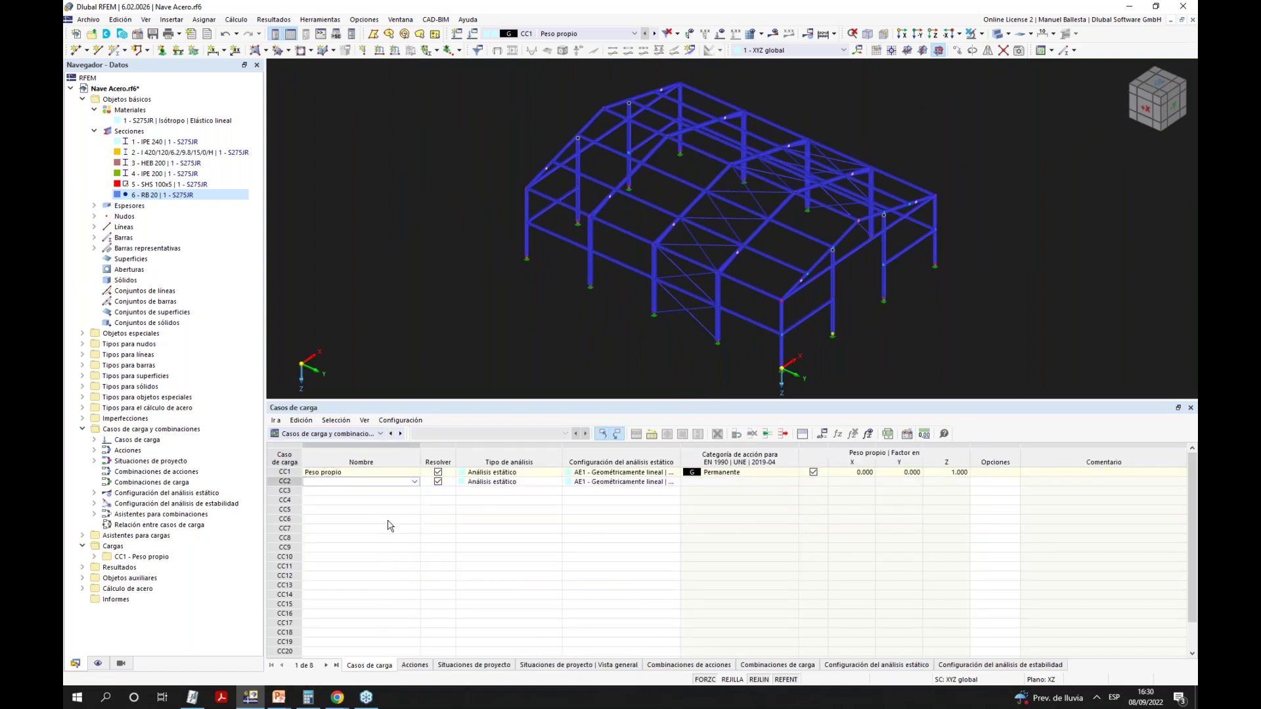
{"action": "left_click", "coordinate": [757, 485]}
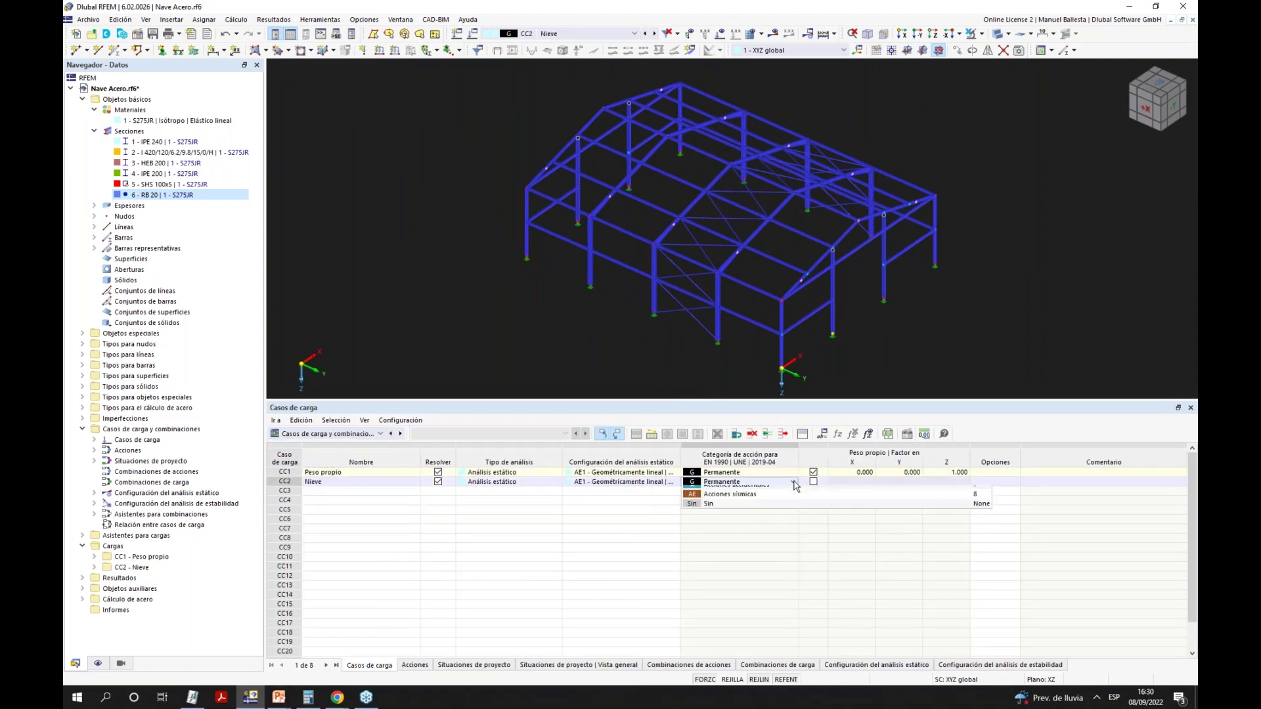
{"action": "left_click", "coordinate": [759, 604]}
Add two wind load cases, CC3 named Viento X and CC4 named Viento Y.
{"action": "left_click", "coordinate": [355, 491]}
{"action": "left_click", "coordinate": [414, 491]}
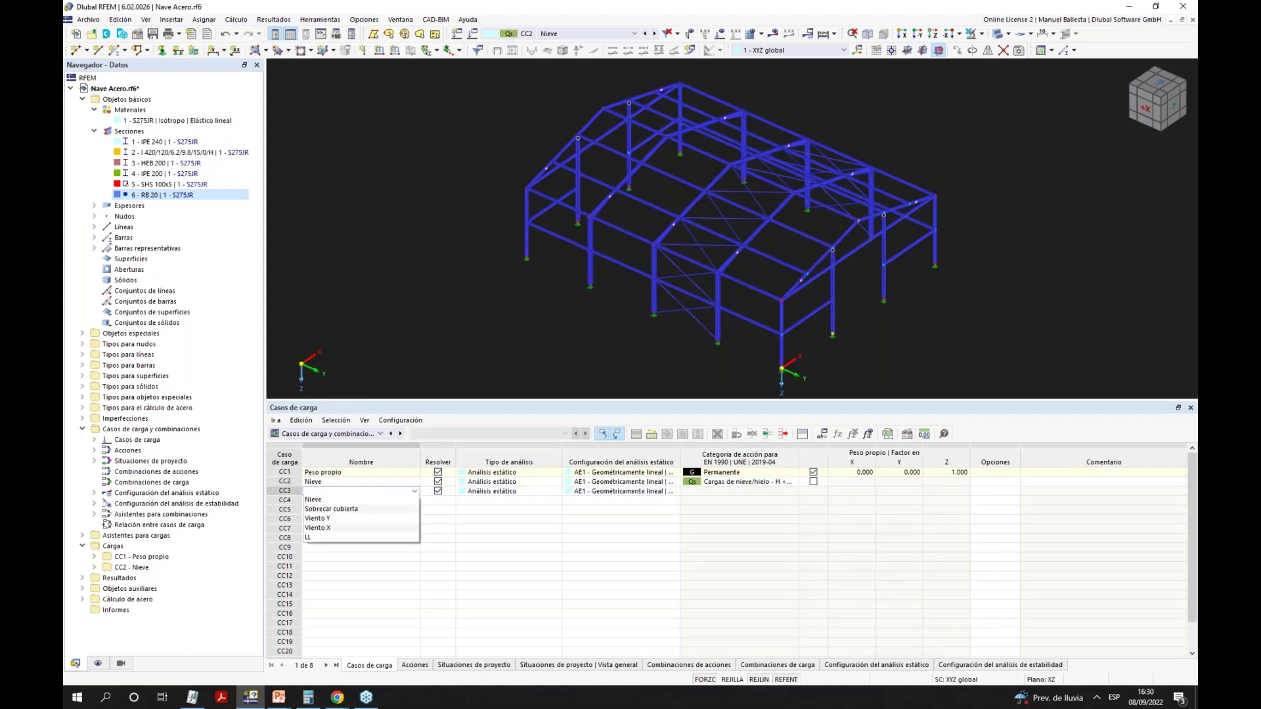
{"action": "left_click", "coordinate": [402, 520]}
{"action": "left_click", "coordinate": [394, 501]}
{"action": "left_click", "coordinate": [415, 501]}
{"action": "left_click", "coordinate": [393, 538]}
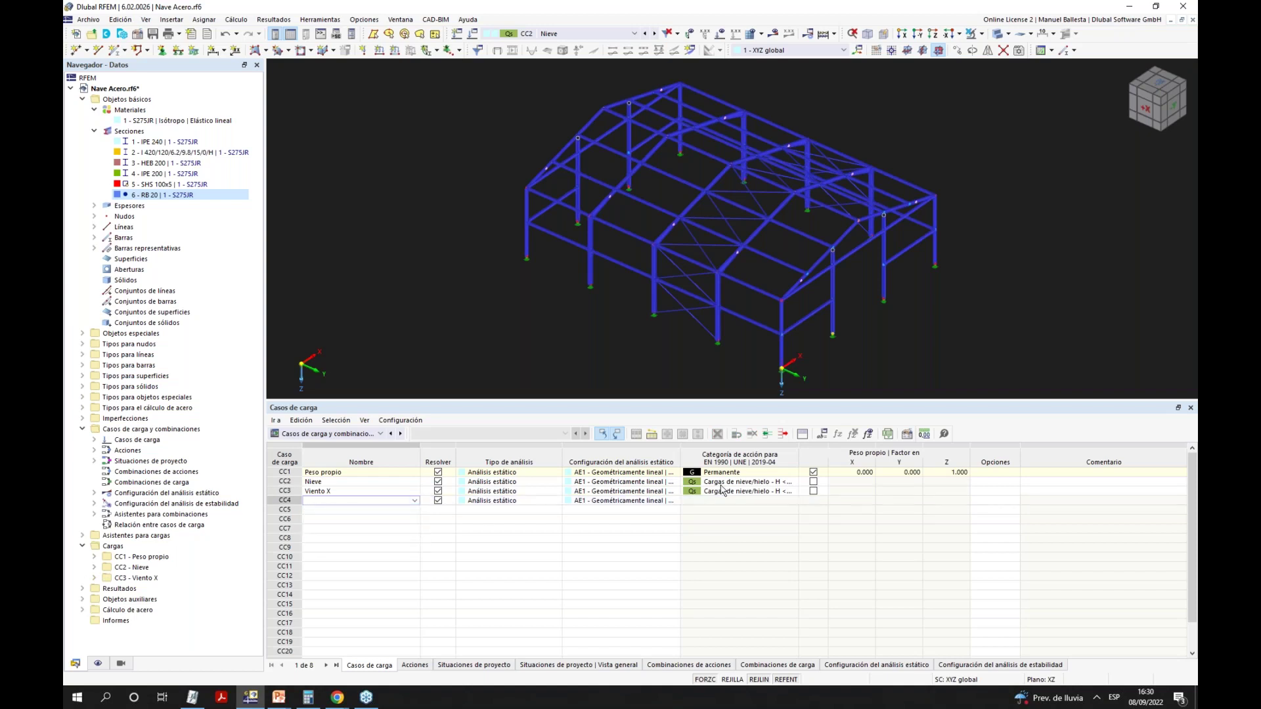
Set the action category of load cases CC3 and CC4 to Viento.
{"action": "left_click", "coordinate": [749, 492]}
{"action": "left_click", "coordinate": [794, 493]}
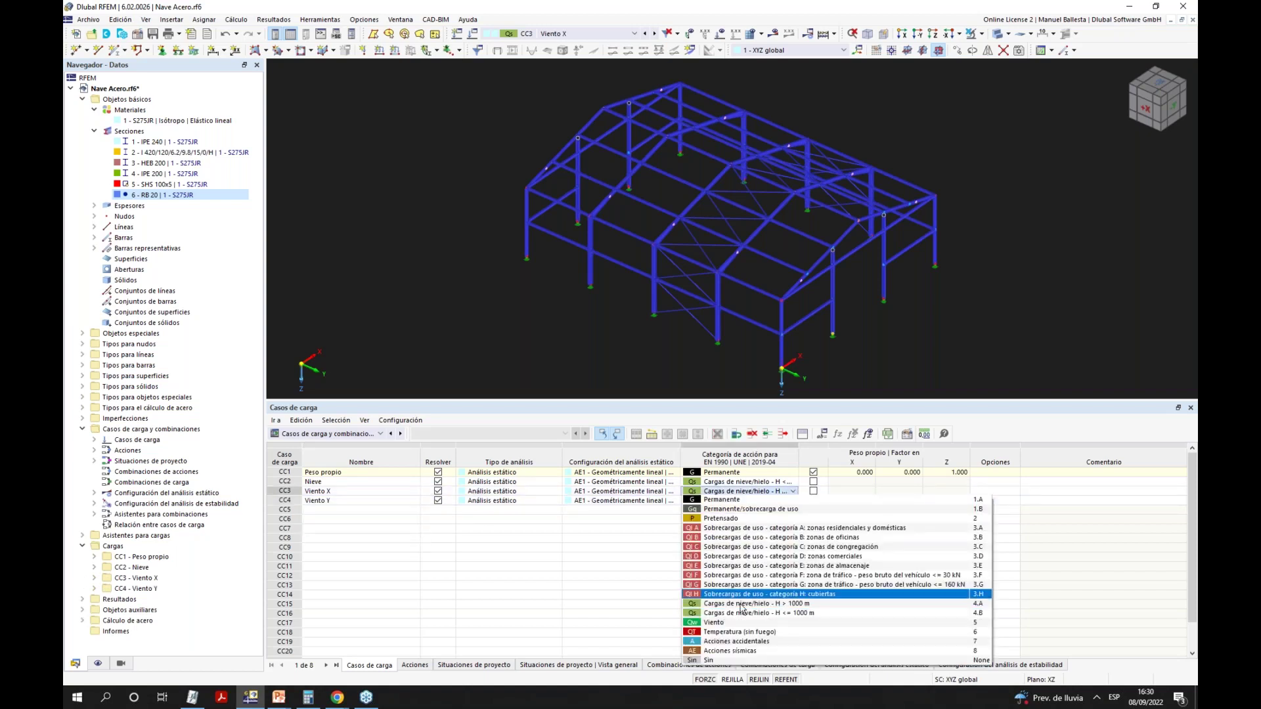
{"action": "left_click", "coordinate": [774, 625]}
{"action": "left_click", "coordinate": [775, 500]}
{"action": "left_click", "coordinate": [794, 501]}
{"action": "left_click", "coordinate": [775, 632]}
Add load case CC5 named Sobrecar cubierta and open the choices for its action category.
{"action": "left_click", "coordinate": [407, 510]}
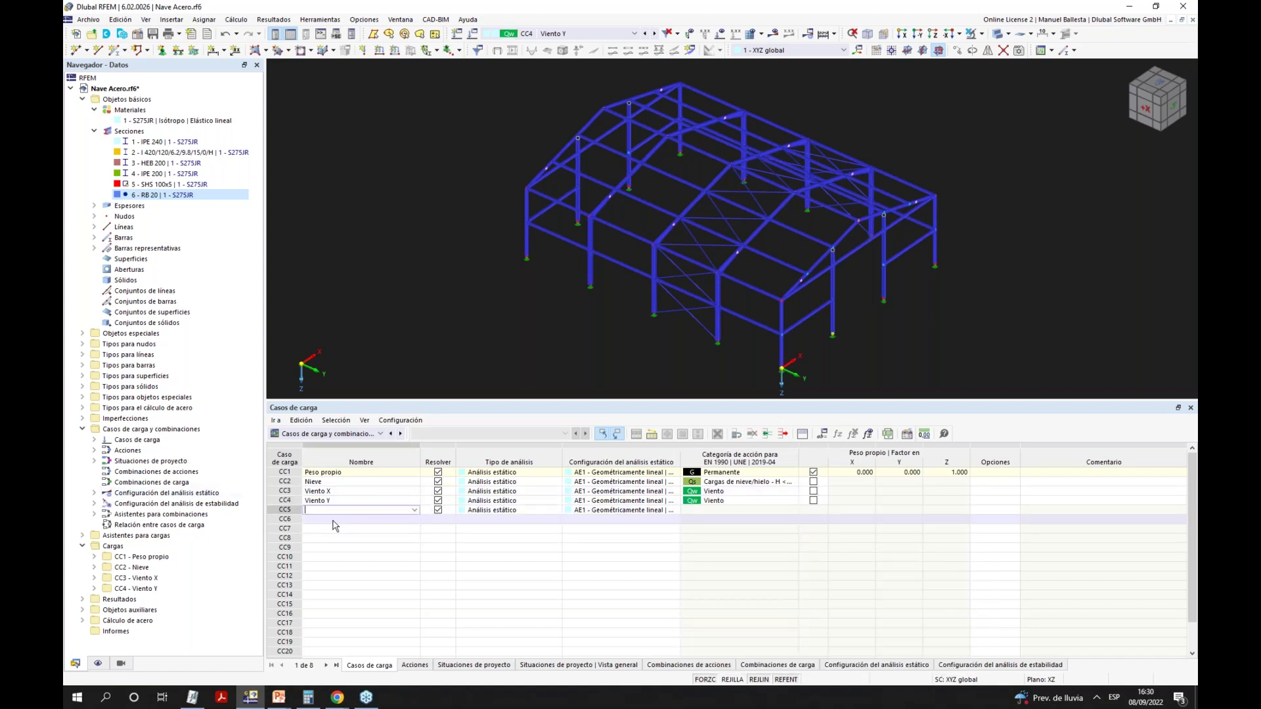
{"action": "left_click", "coordinate": [414, 511]}
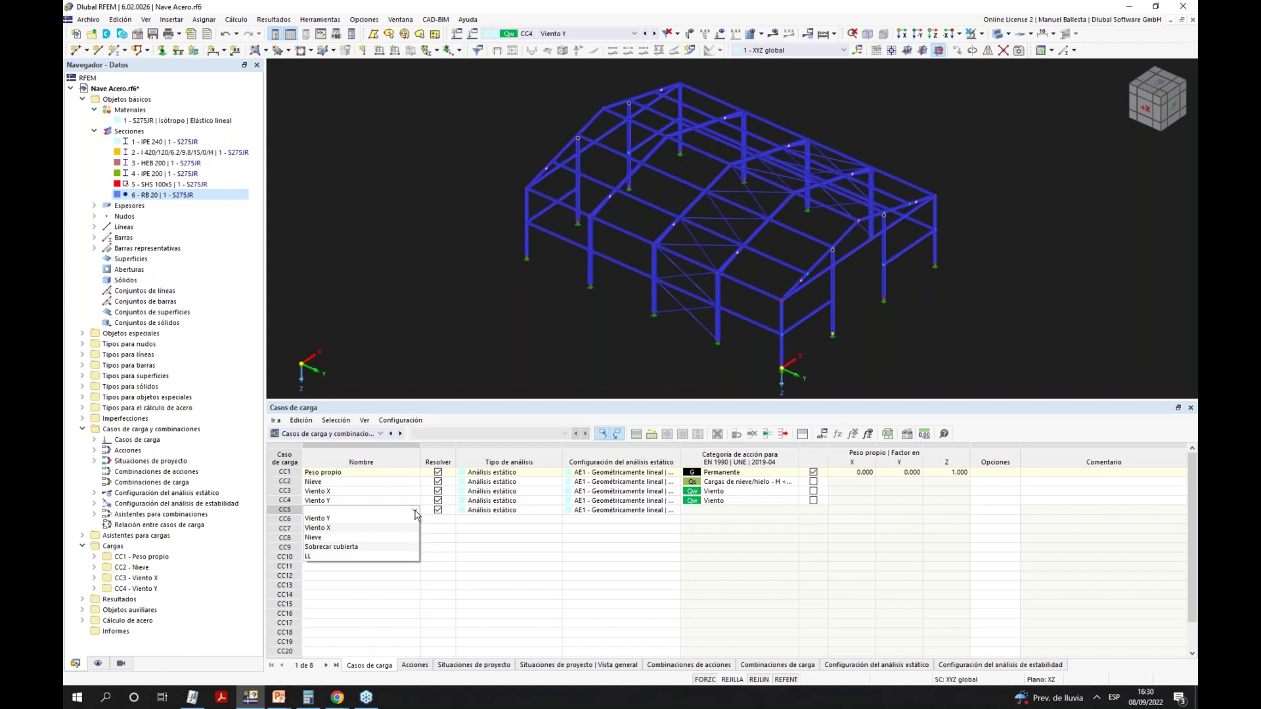
{"action": "left_click", "coordinate": [381, 547]}
{"action": "left_click", "coordinate": [791, 511]}
{"action": "left_click", "coordinate": [793, 512]}
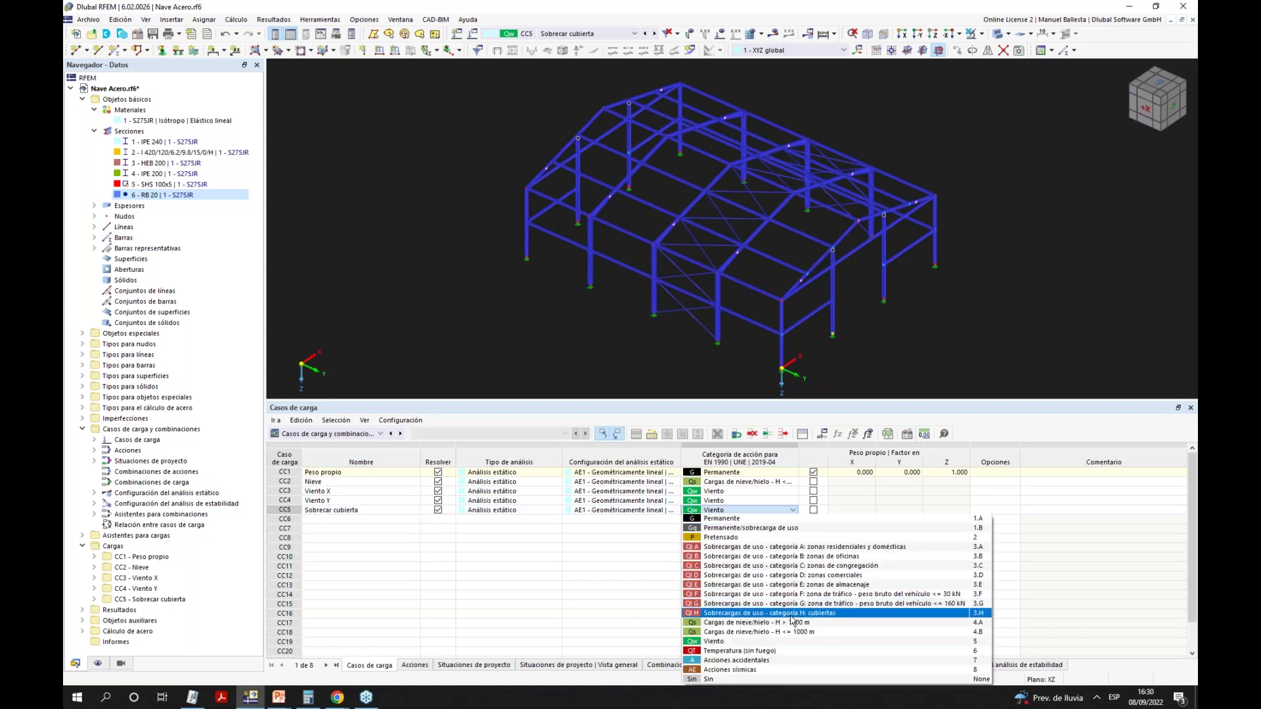
Assign the action category Sobrecargas de uso - categoría H: cubiertas to load case CC5.
{"action": "left_click", "coordinate": [790, 603]}
{"action": "left_click", "coordinate": [633, 576]}
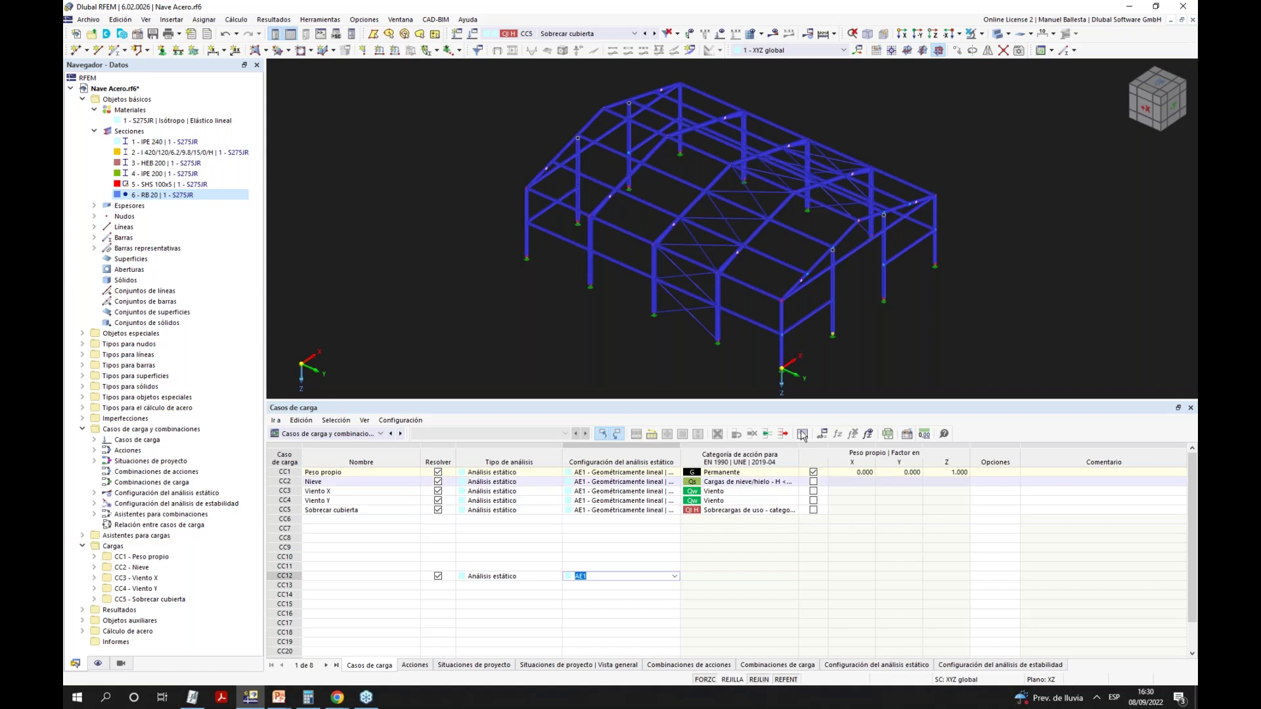
Turn on the object numbering for the whole frame model.
{"action": "scroll", "coordinate": [472, 216], "scroll_direction": "down", "scroll_amount": 2}
{"action": "scroll", "coordinate": [953, 367], "scroll_direction": "up", "scroll_amount": 3}
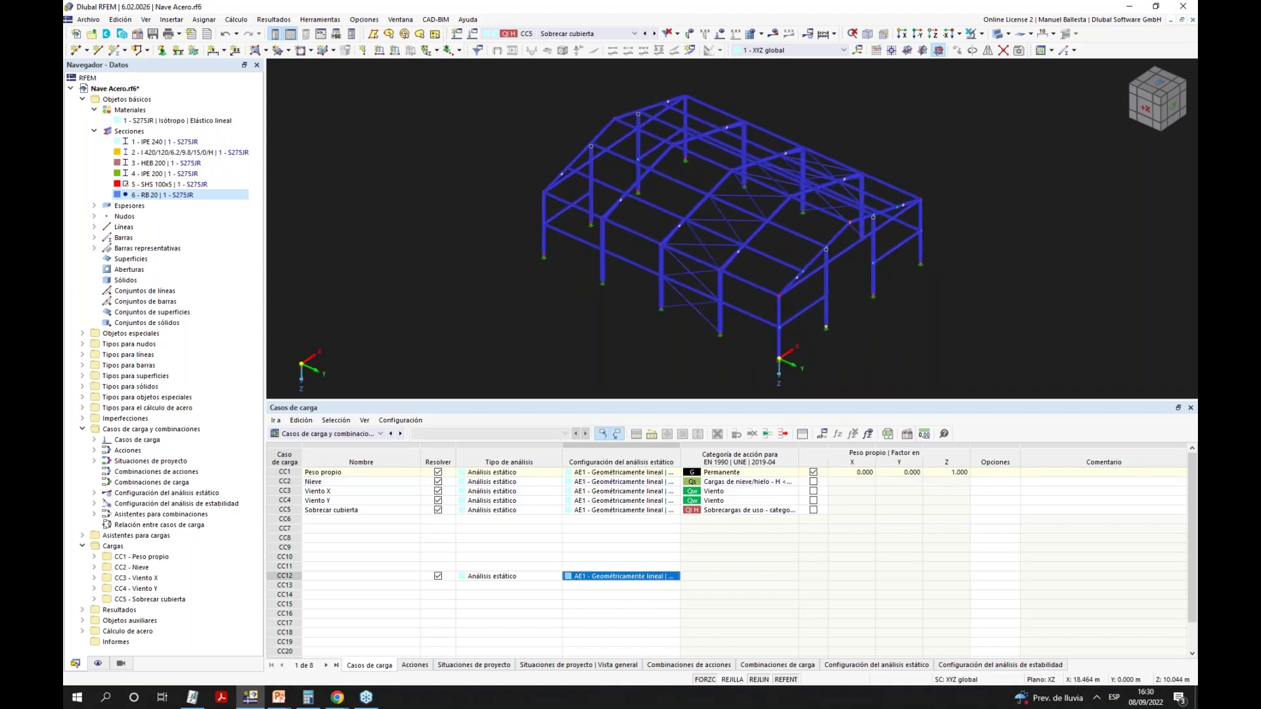
{"action": "middle_click_drag", "start_coordinate": [1044, 341], "coordinate": [1053, 284]}
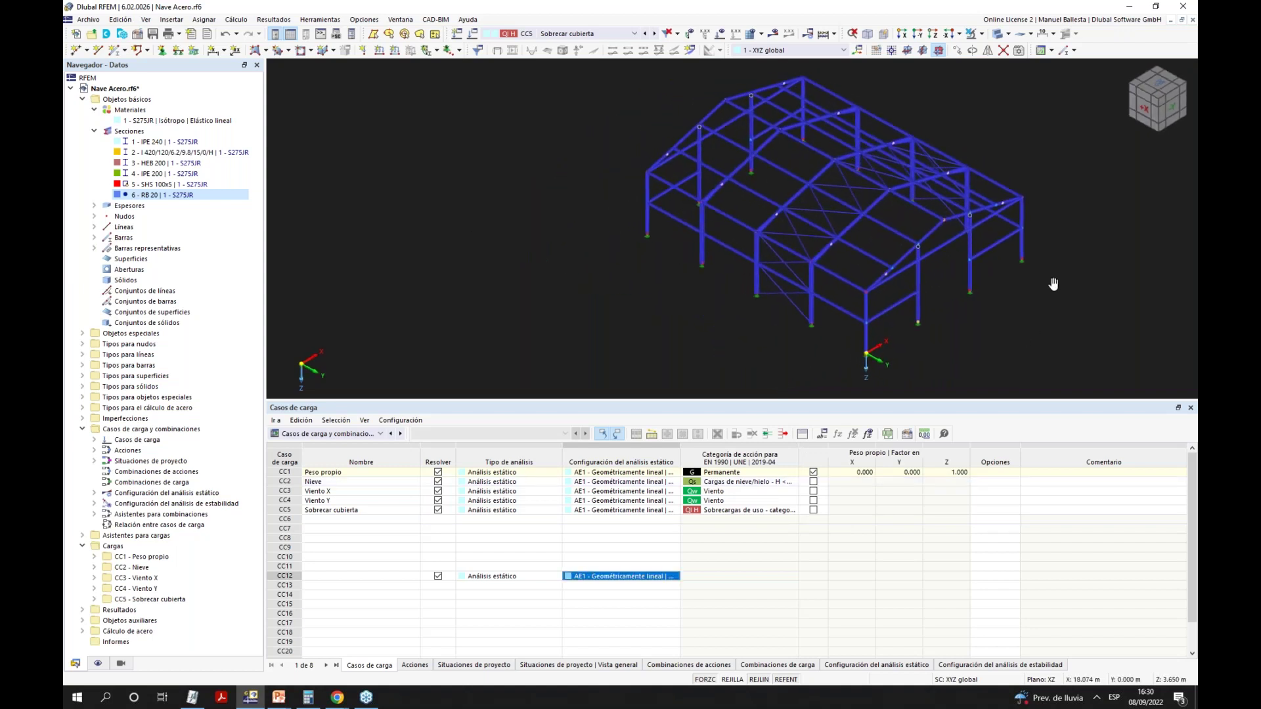
{"action": "right_click", "coordinate": [487, 193]}
{"action": "left_click", "coordinate": [547, 265]}
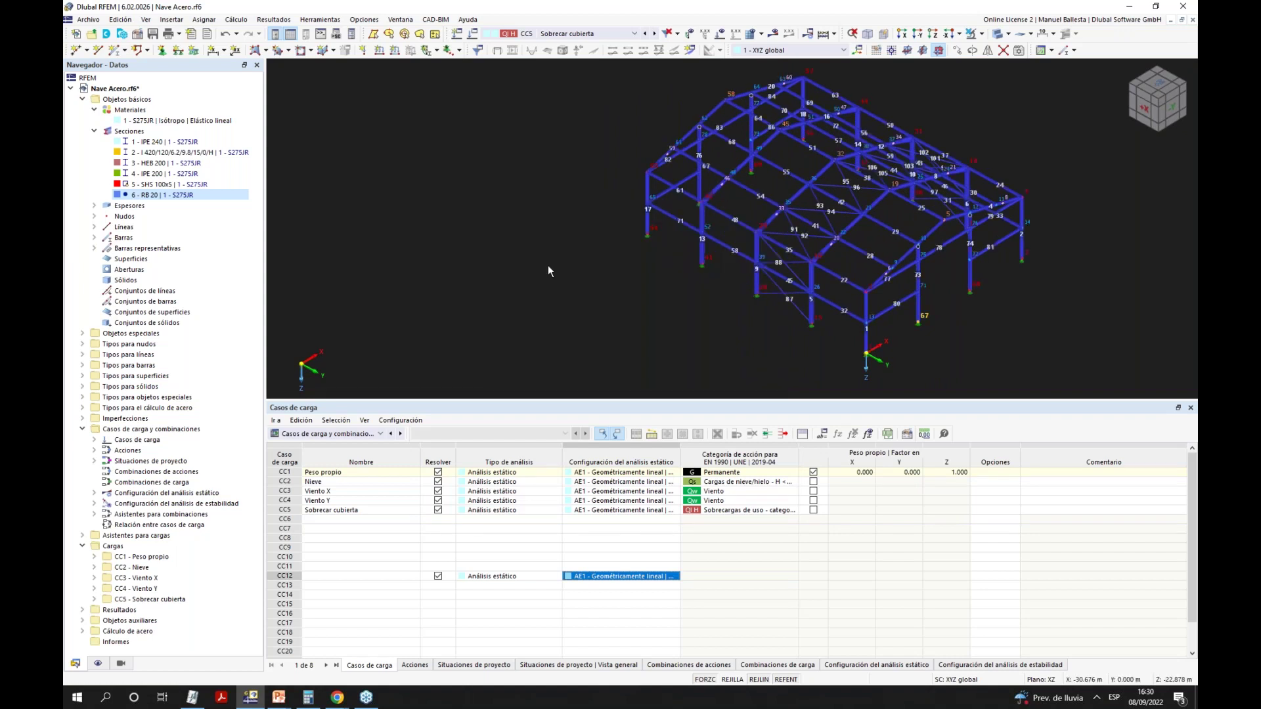
Hide the member (Barras) numbers in the basic objects numbering display, keeping node numbering on.
{"action": "left_click", "coordinate": [98, 663]}
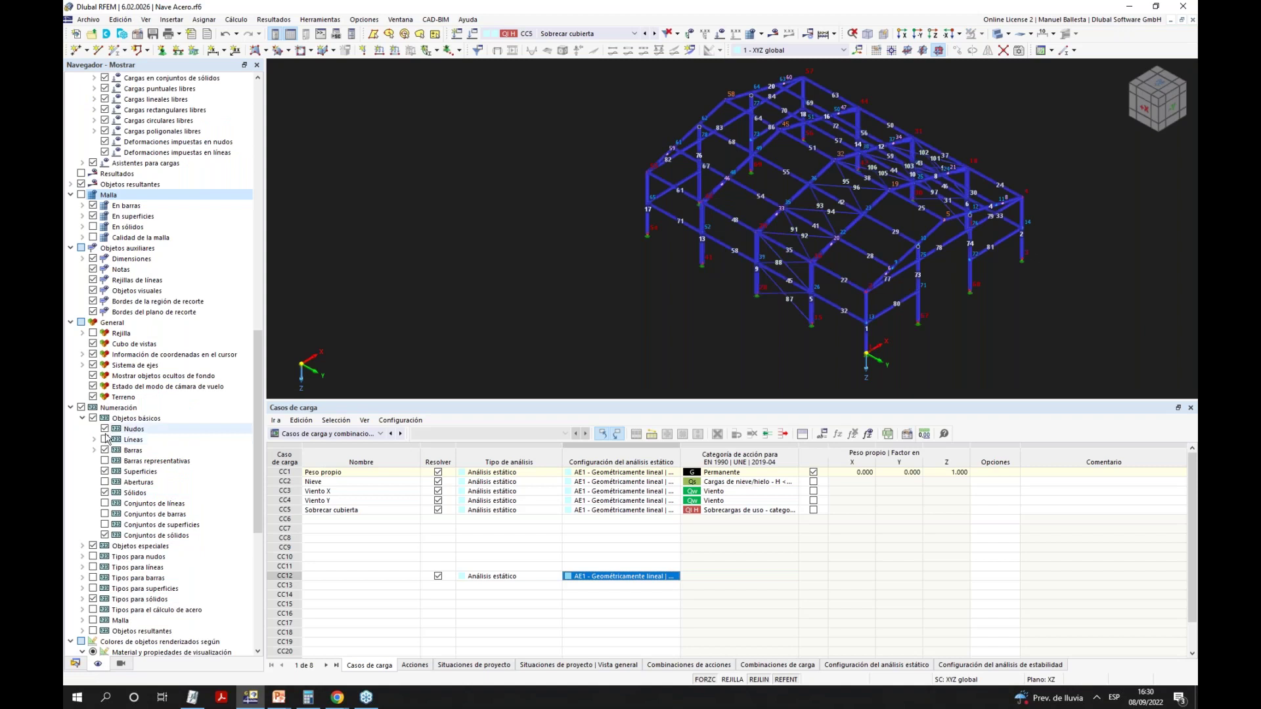
{"action": "left_click", "coordinate": [106, 455]}
{"action": "left_click", "coordinate": [104, 451]}
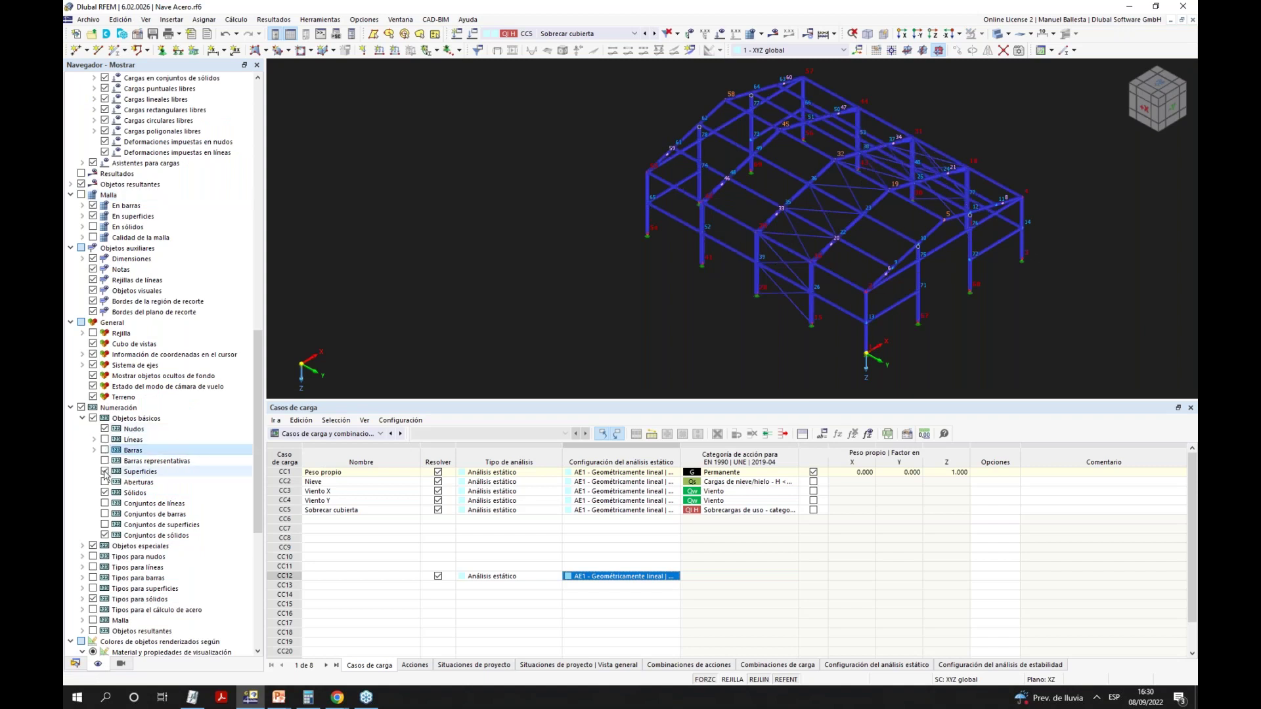
{"action": "left_click", "coordinate": [105, 472]}
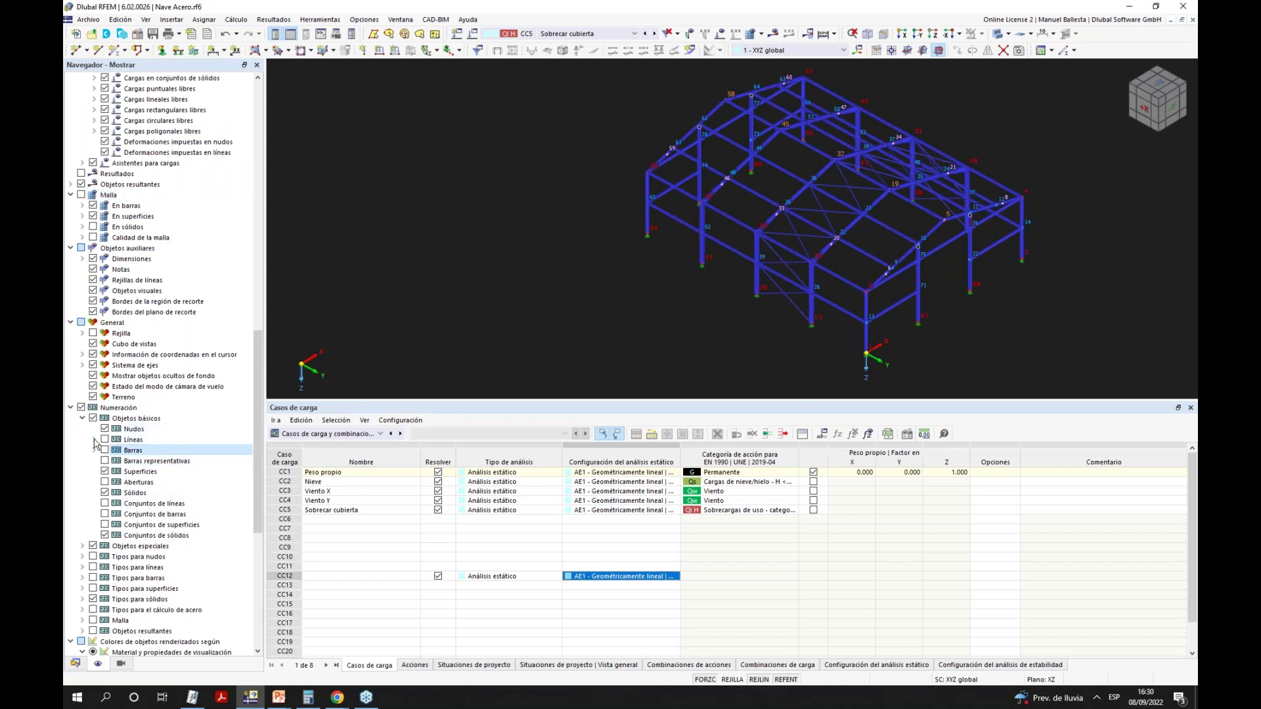
{"action": "left_click", "coordinate": [103, 492]}
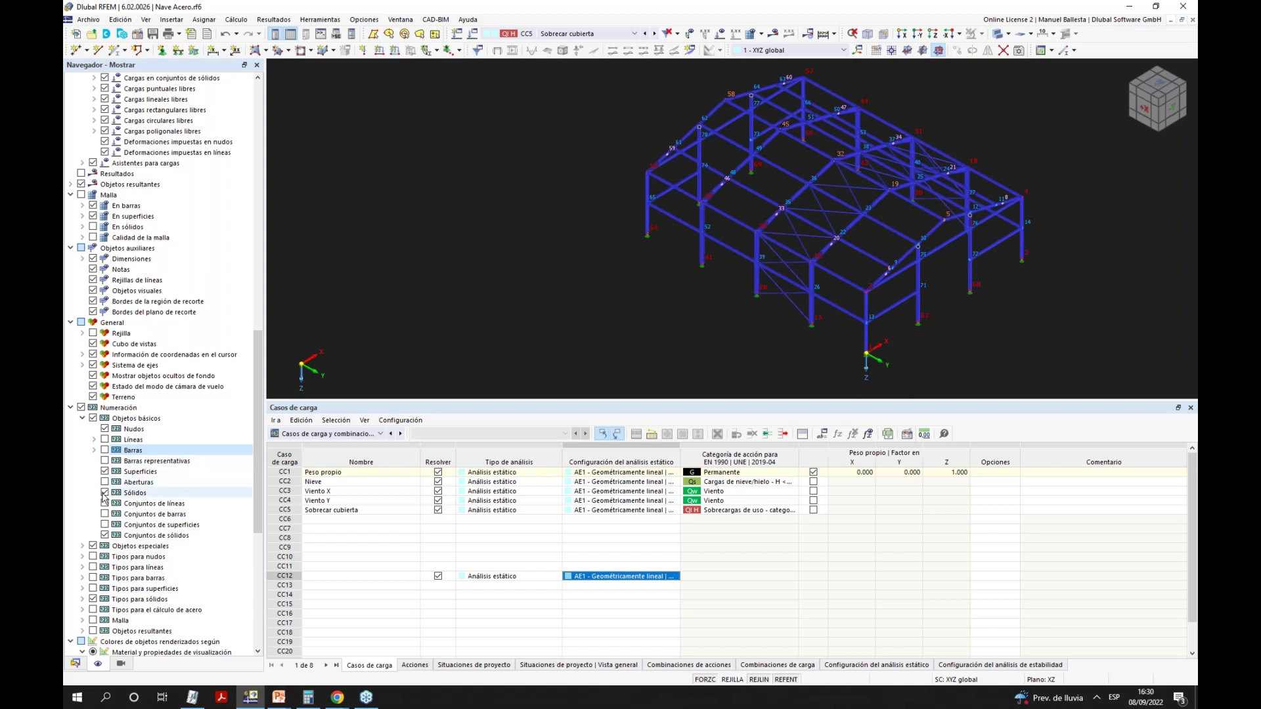
{"action": "left_click", "coordinate": [104, 535]}
{"action": "left_click", "coordinate": [104, 535]}
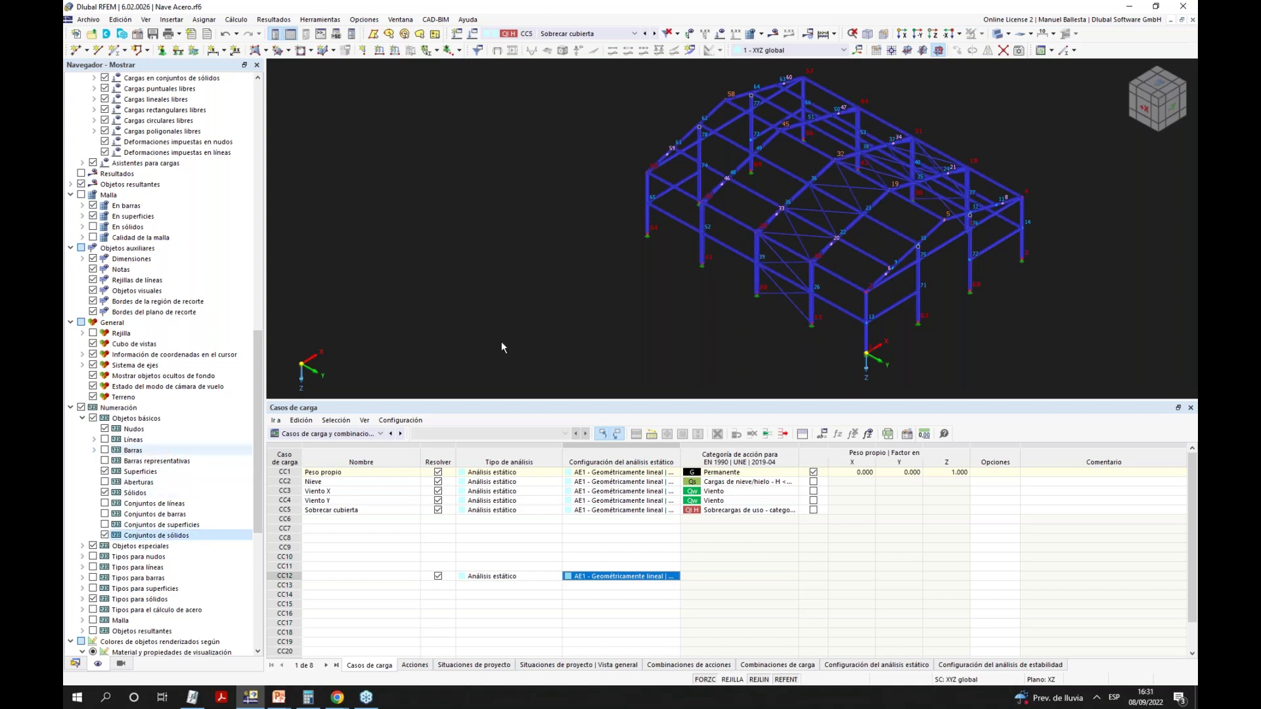
{"action": "middle_click_drag", "start_coordinate": [946, 314], "coordinate": [974, 316], "text": "ctrl"}
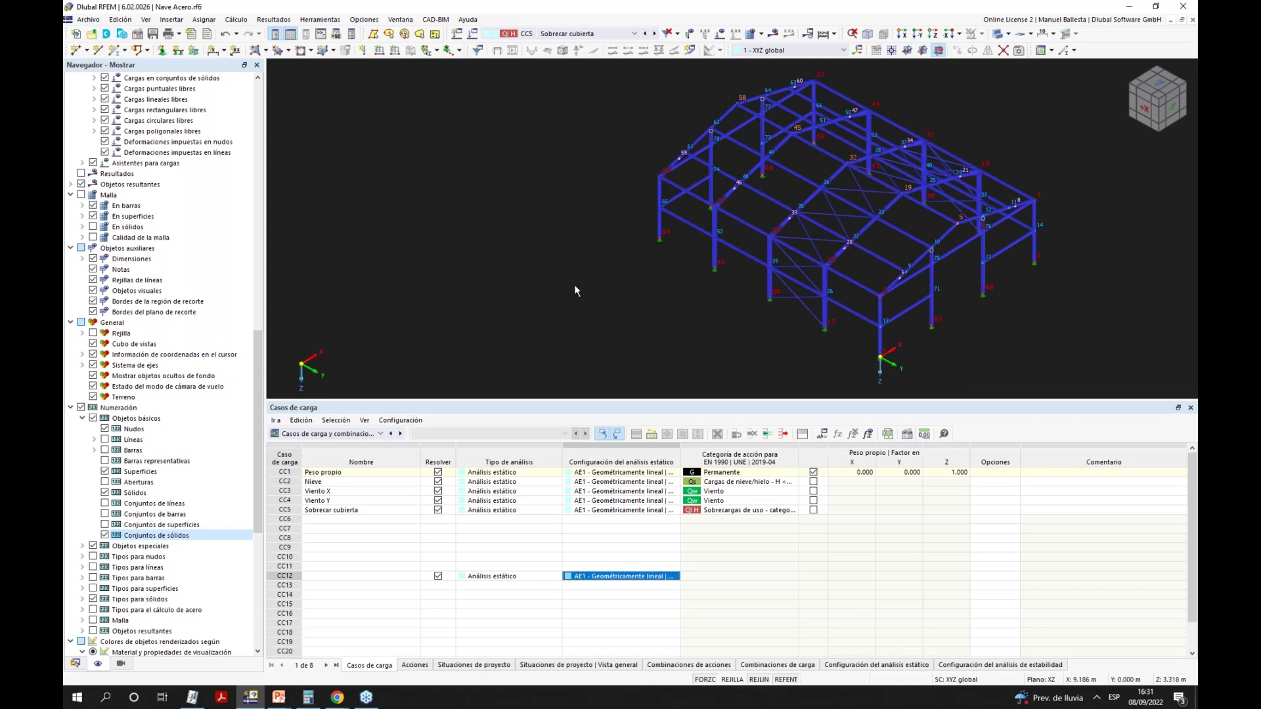
Create a load wizard for member loads from a surface load in CC1 - Peso propio with a magnitude of 0.50 kN/m².
{"action": "left_click", "coordinate": [75, 663]}
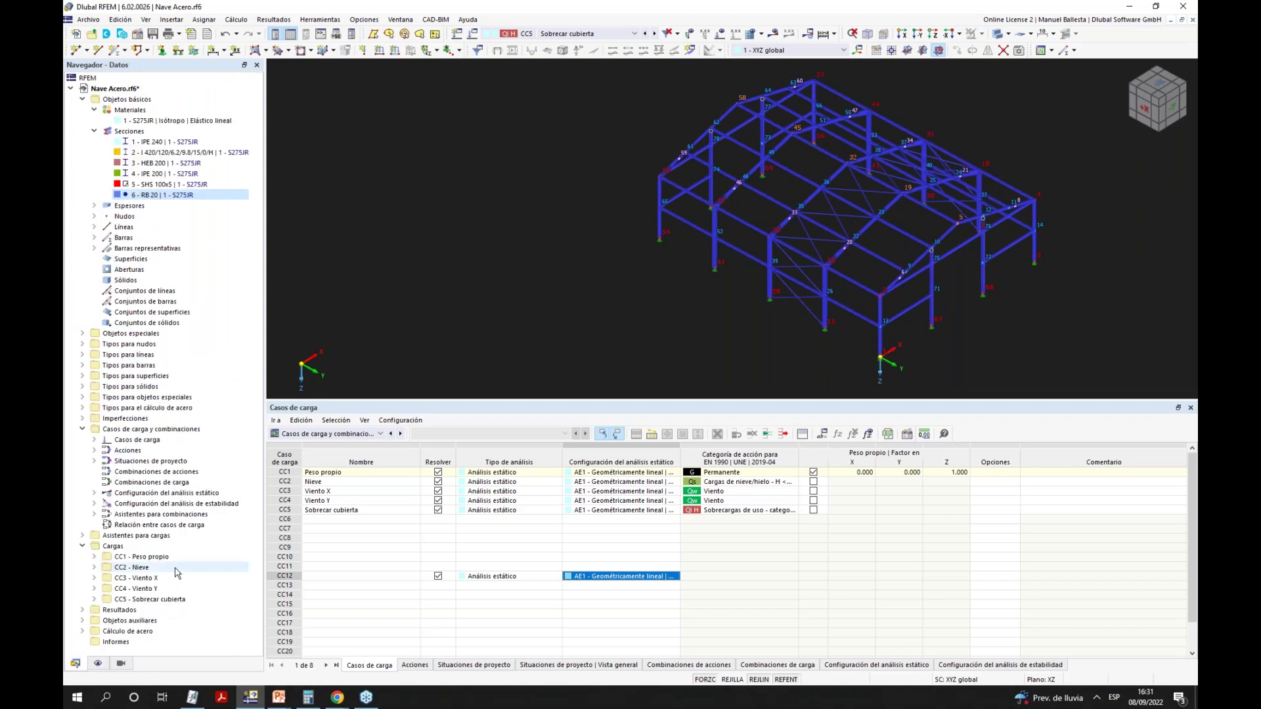
{"action": "left_click", "coordinate": [82, 536]}
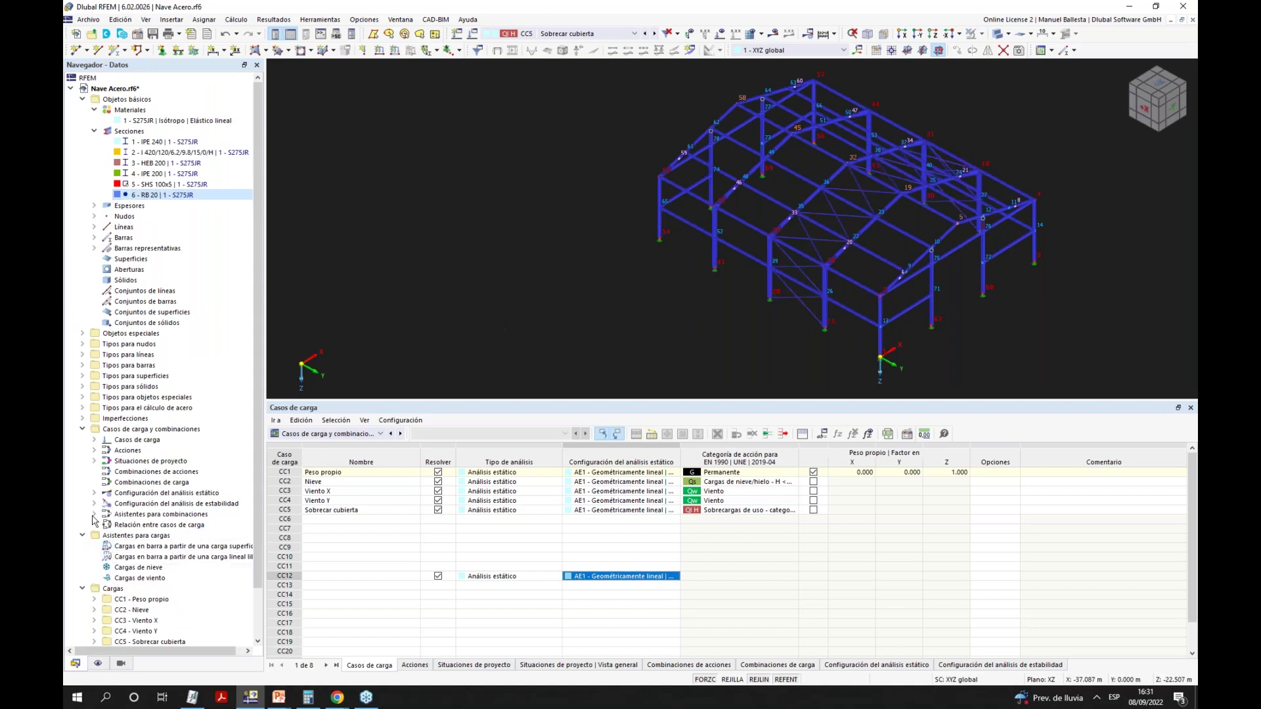
{"action": "left_click", "coordinate": [168, 547]}
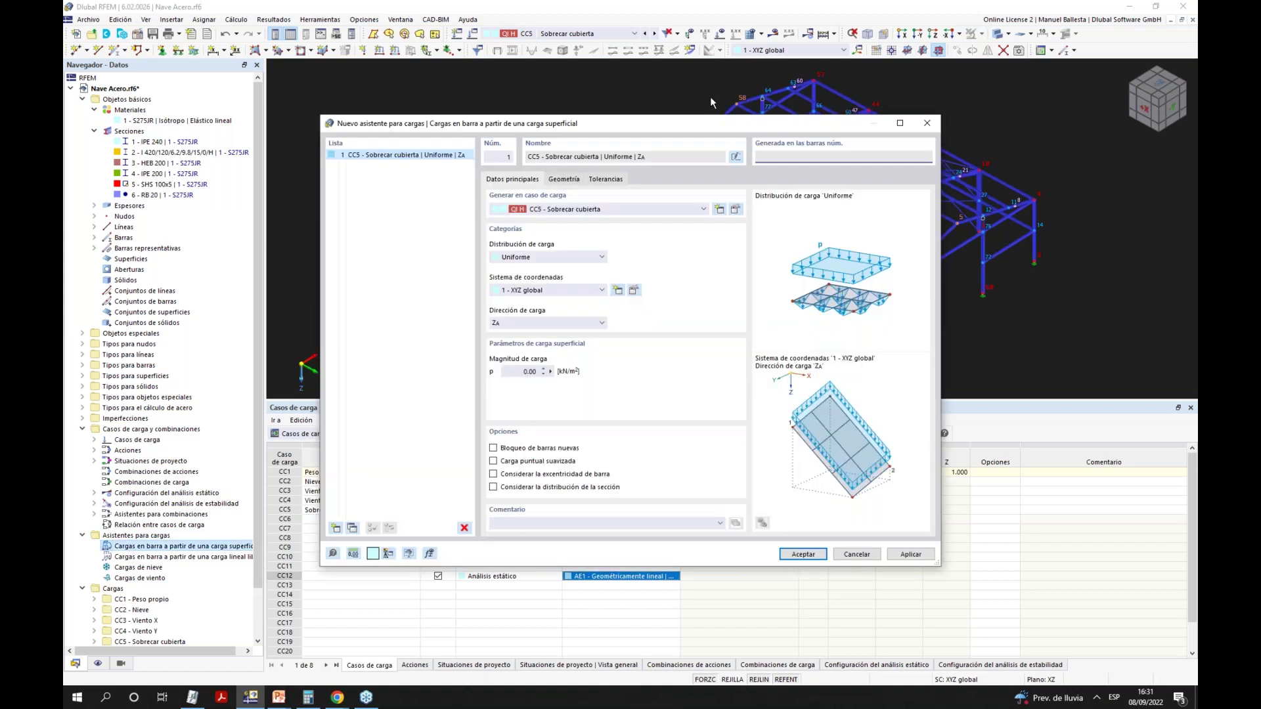
{"action": "left_click", "coordinate": [594, 209]}
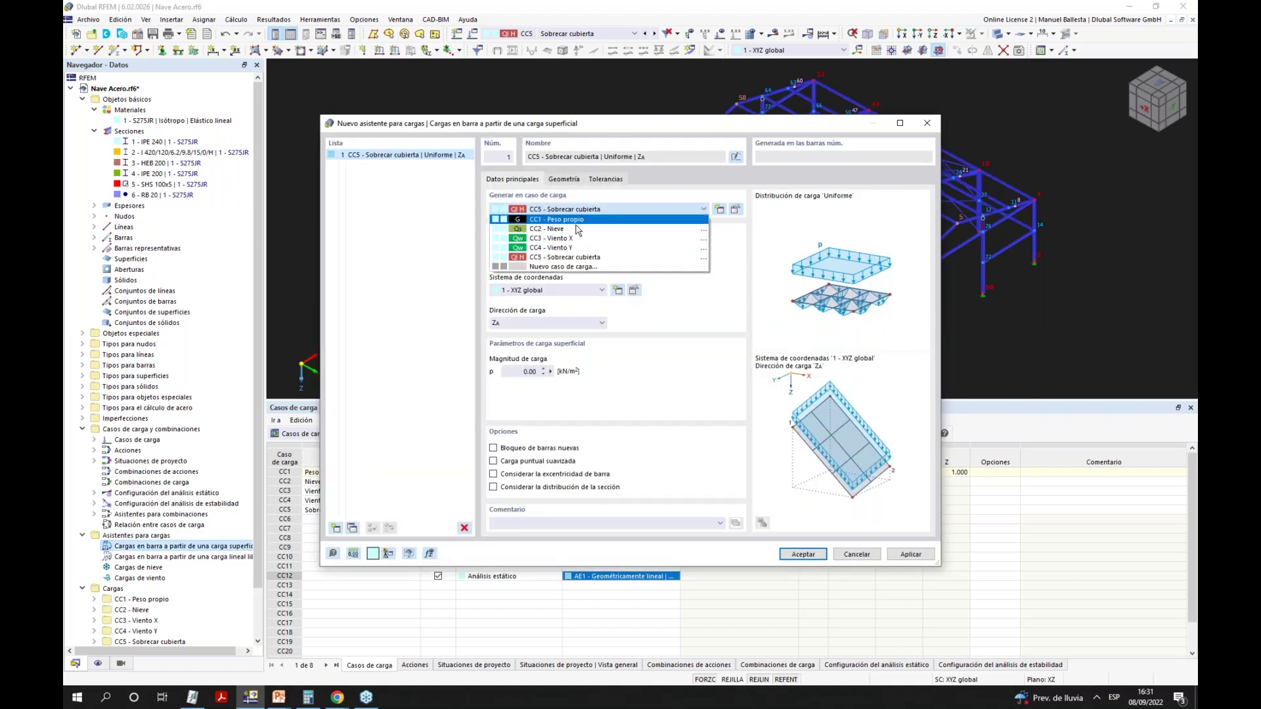
{"action": "left_click", "coordinate": [579, 220]}
{"action": "left_click", "coordinate": [518, 371]}
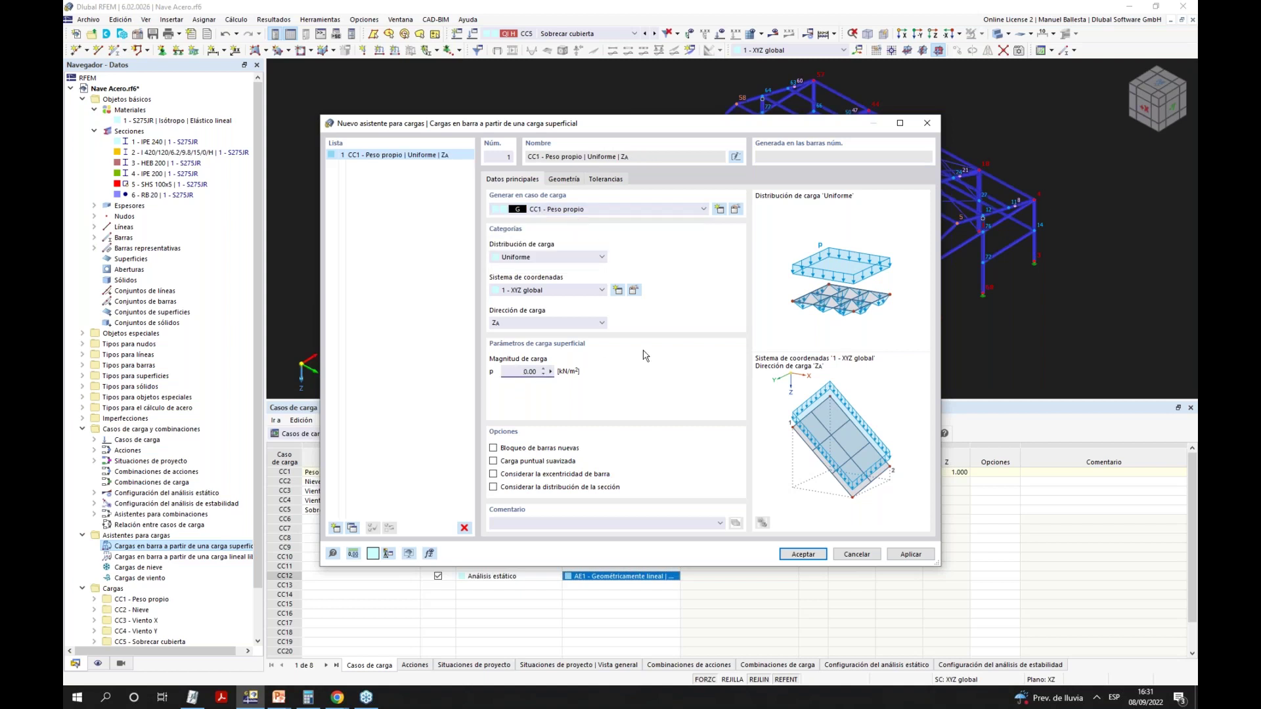
{"action": "type", "text": "0"}
Try the load direction global Z over the projected area, and return to global Z over the real area.
{"action": "left_click", "coordinate": [558, 323]}
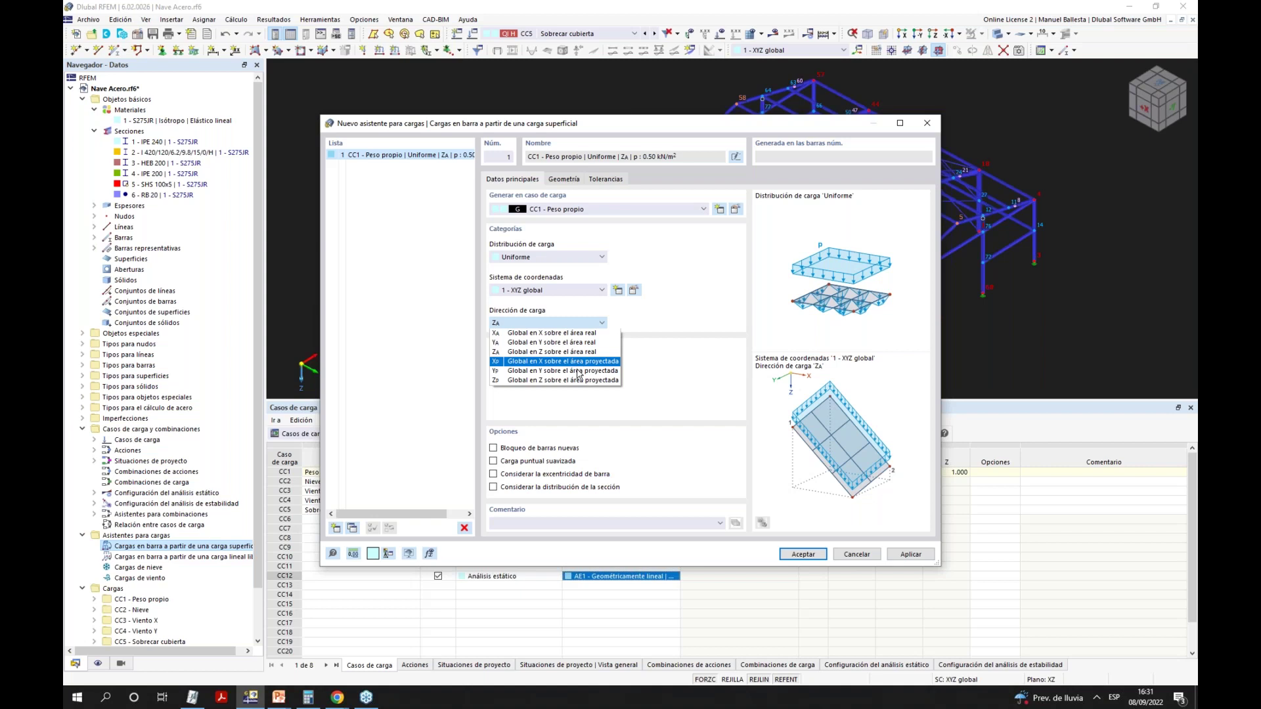
{"action": "key", "text": "Escape"}
{"action": "key", "text": "Down"}
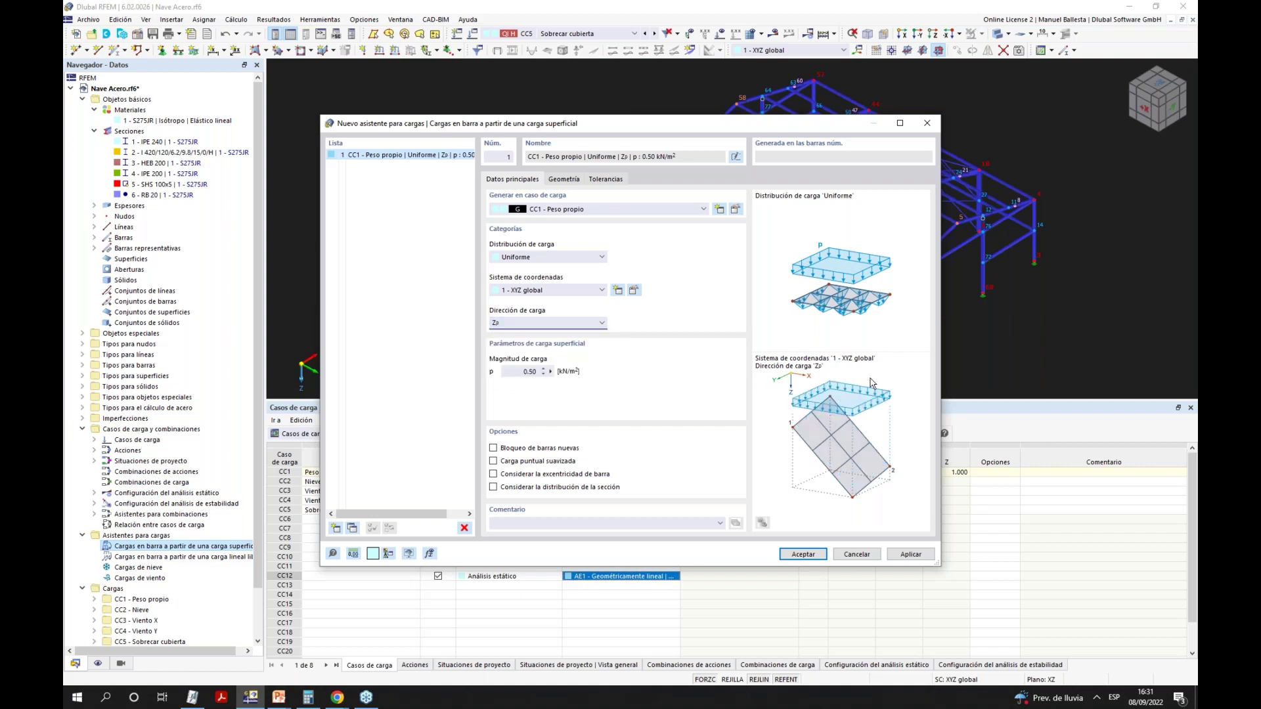
{"action": "left_click", "coordinate": [532, 323]}
{"action": "left_click", "coordinate": [518, 373]}
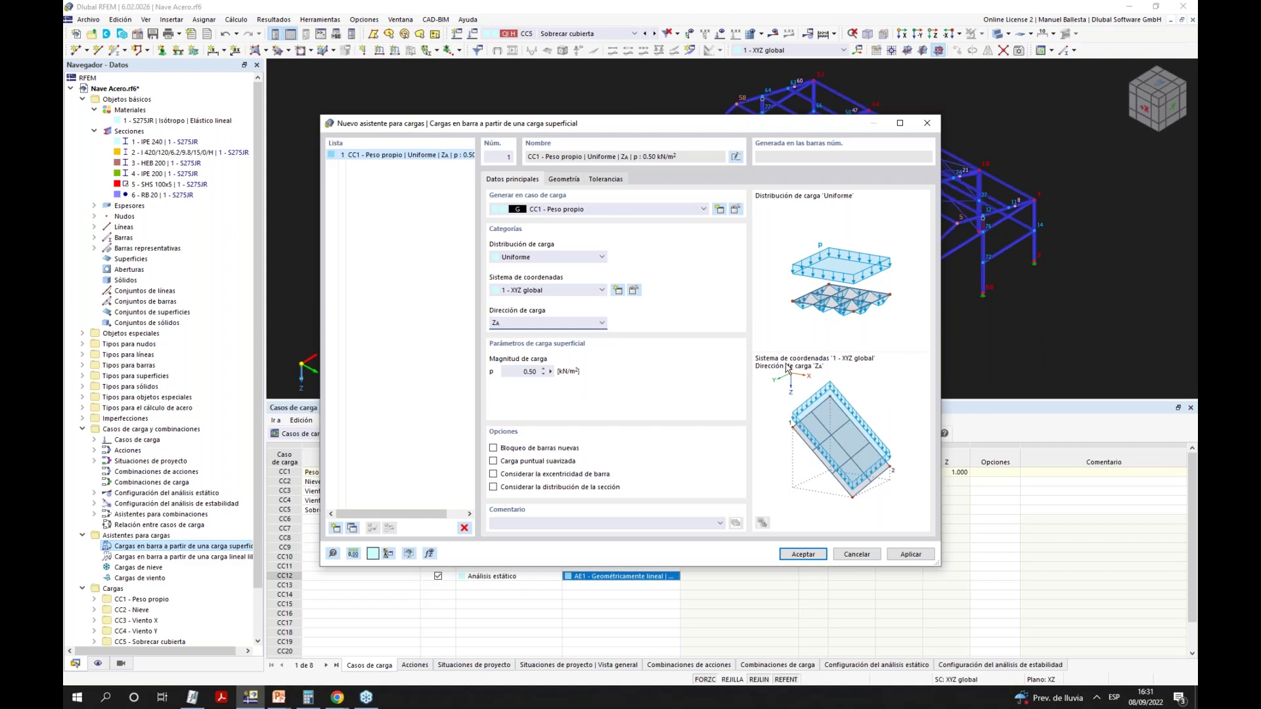
Define the first roof slope as a surface load plane with corner nodes 2,5,58,55.
{"action": "left_click", "coordinate": [563, 180]}
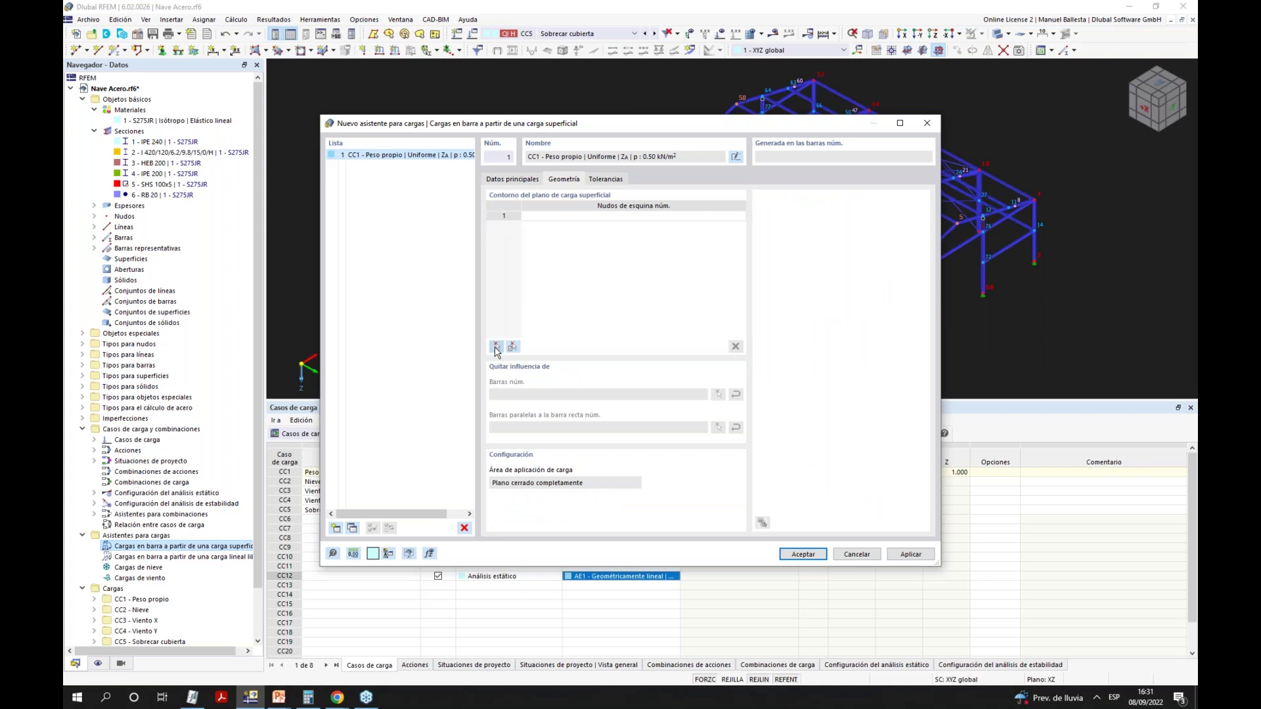
{"action": "left_click_drag", "start_coordinate": [779, 117], "coordinate": [486, 105]}
{"action": "left_click", "coordinate": [295, 203]}
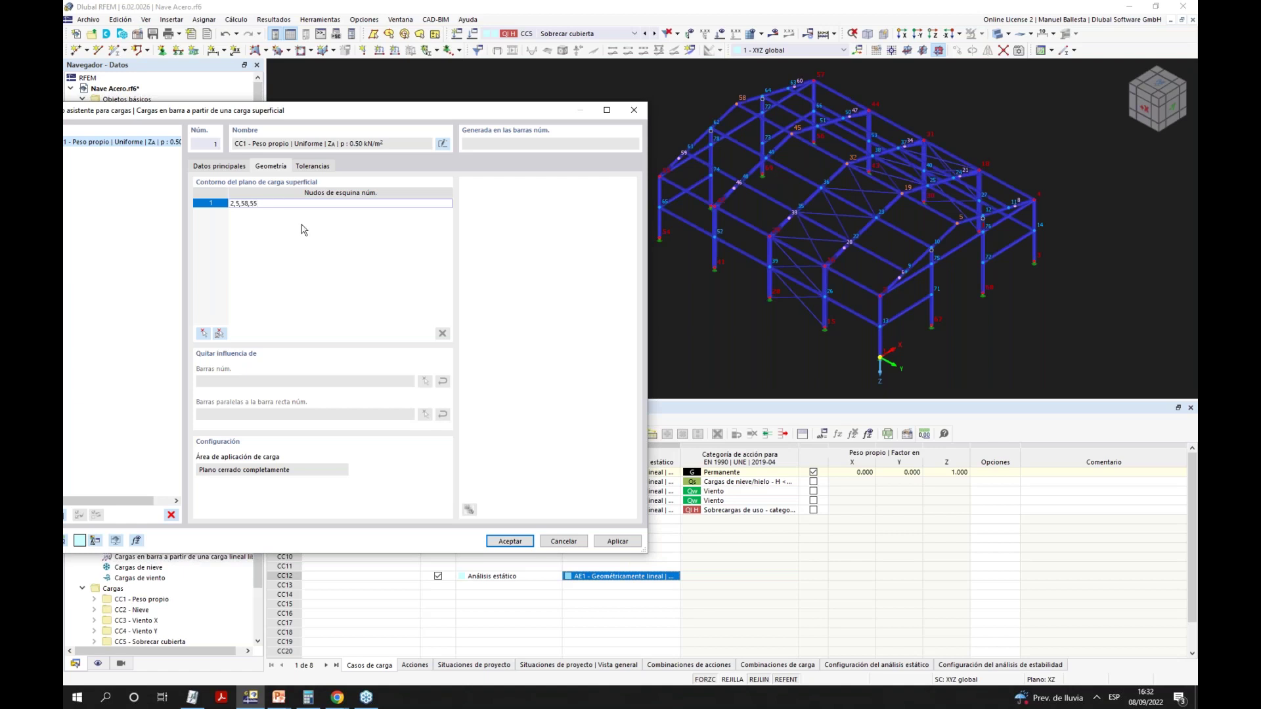
{"action": "key", "text": "Return"}
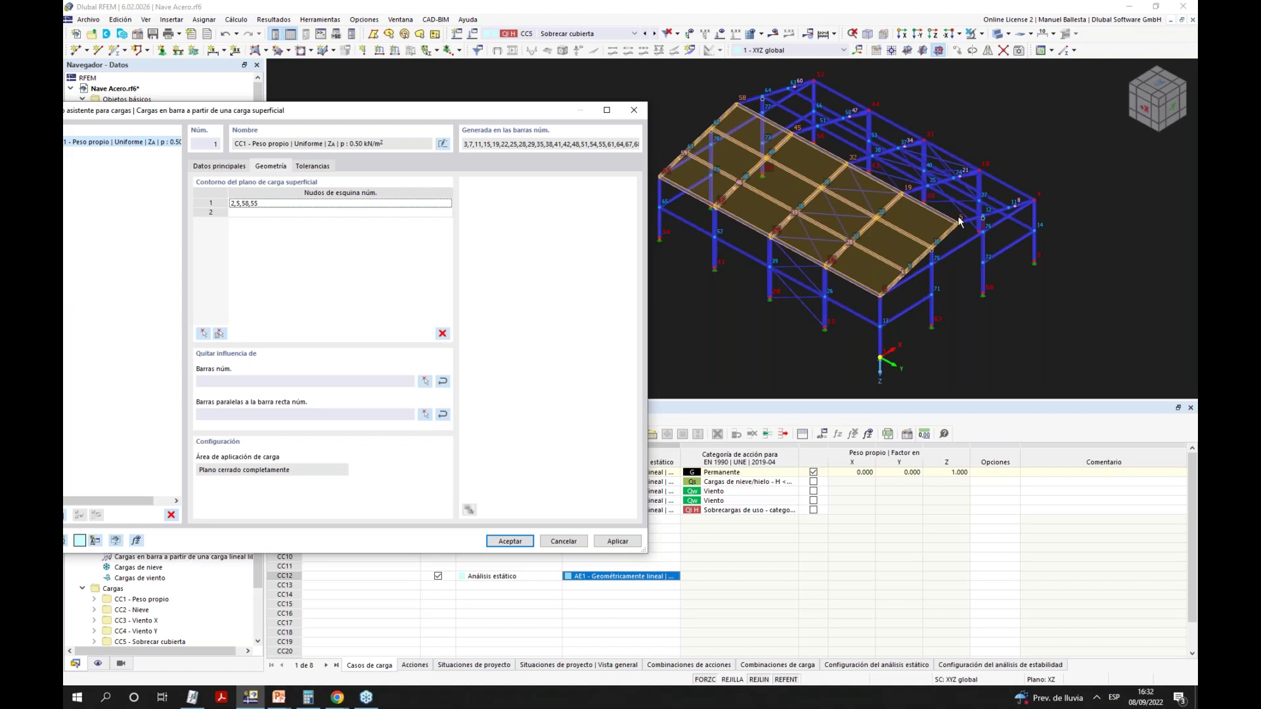
Remove the load influence from all members parallel to member 28, a roof purlin.
{"action": "left_click", "coordinate": [424, 416]}
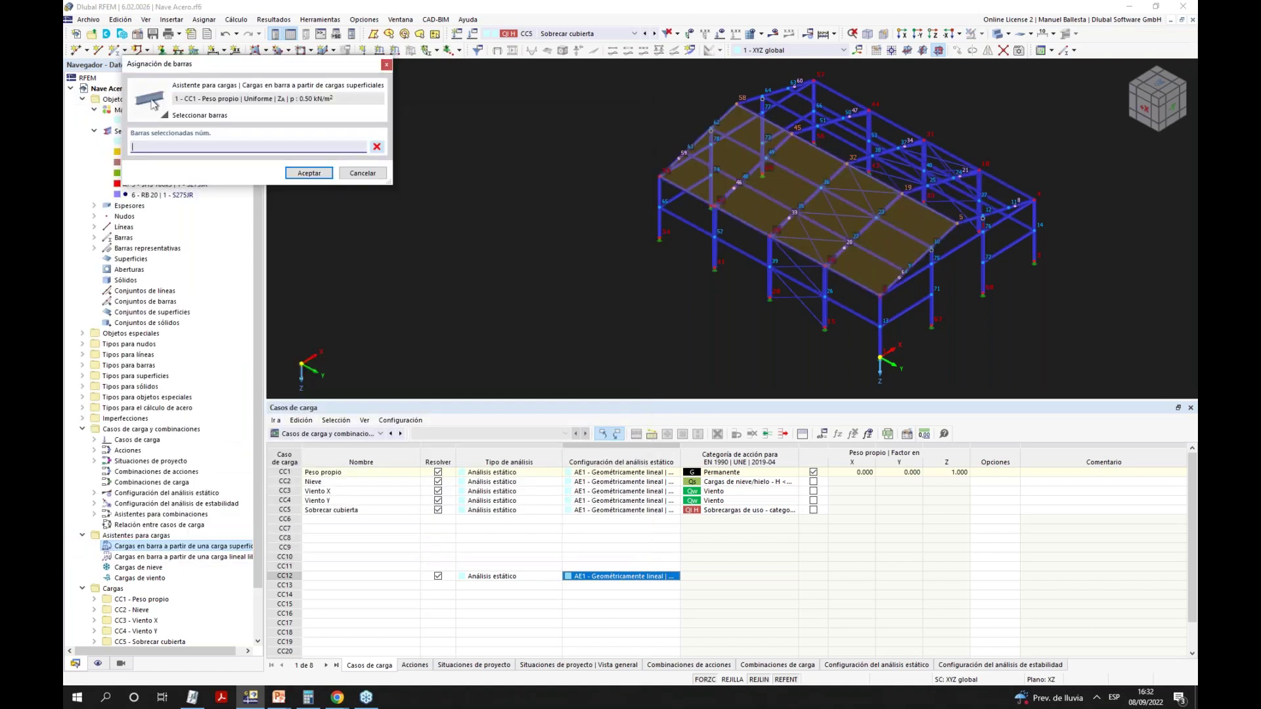
{"action": "left_click", "coordinate": [759, 204]}
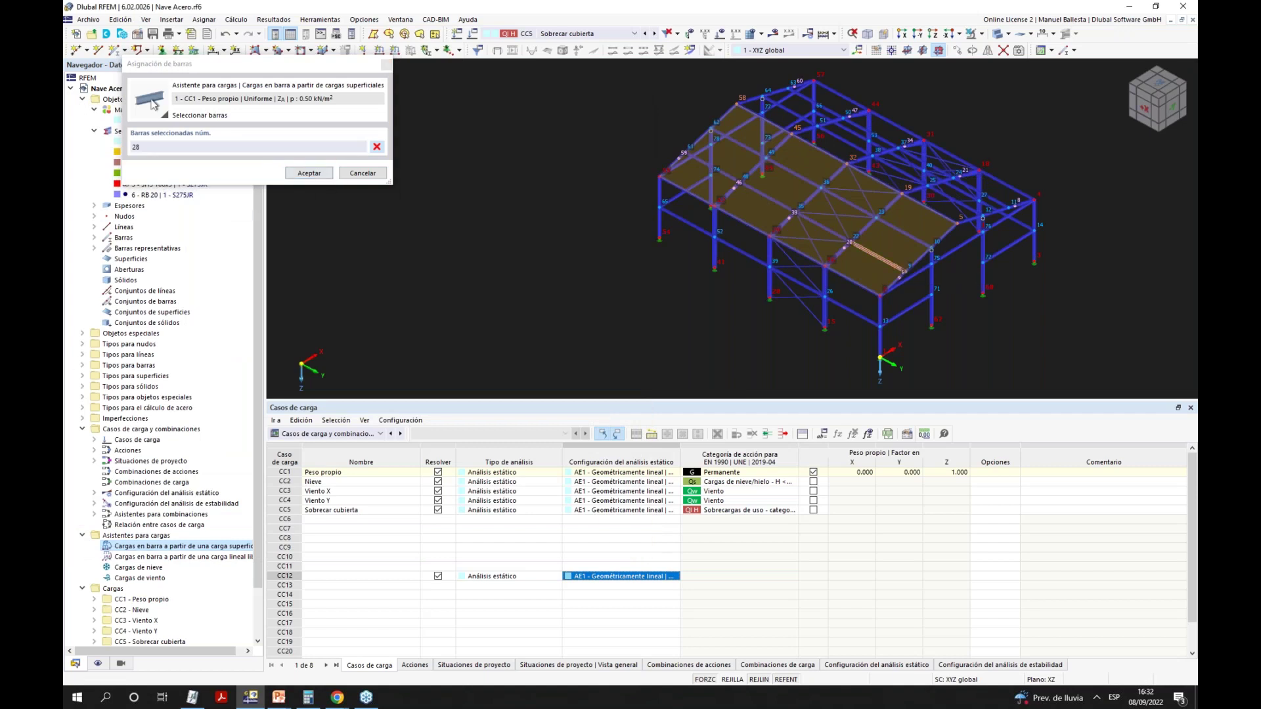
{"action": "left_click", "coordinate": [314, 176]}
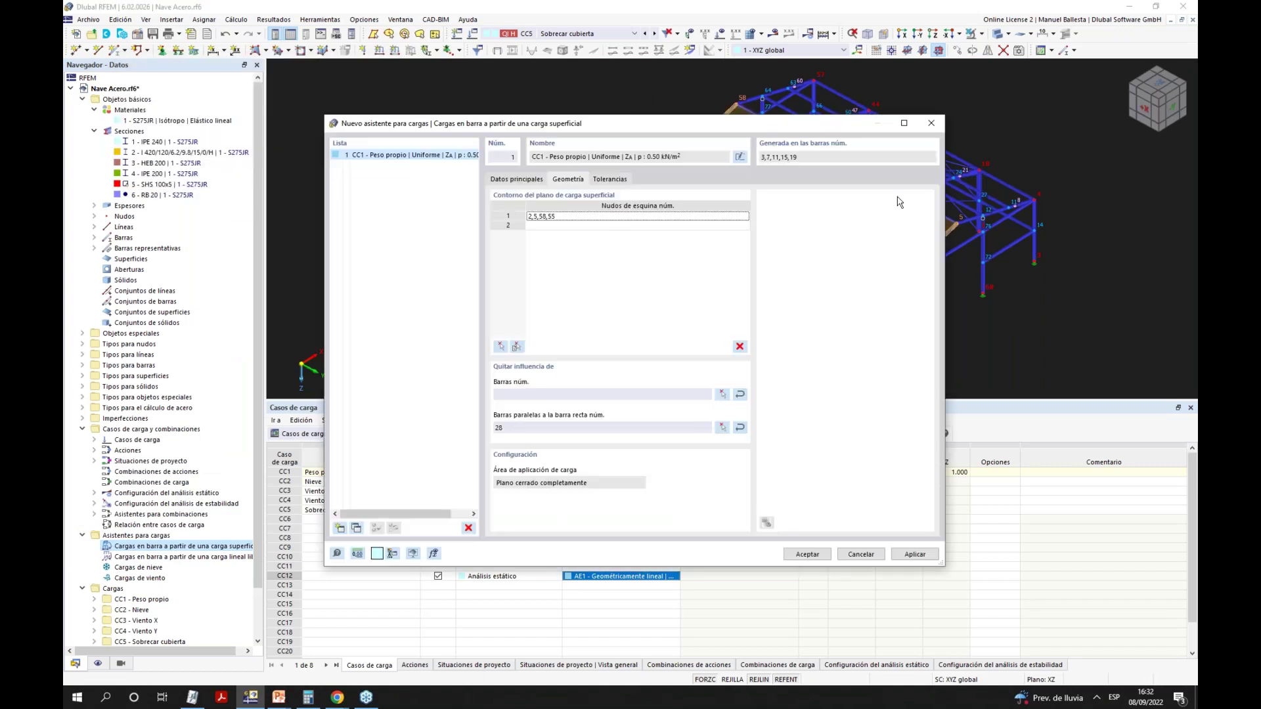
Add the second roof slope as a load plane with corner nodes 5,4,57,58, keeping member 28 as the parallel reference.
{"action": "left_click_drag", "start_coordinate": [848, 126], "coordinate": [581, 95]}
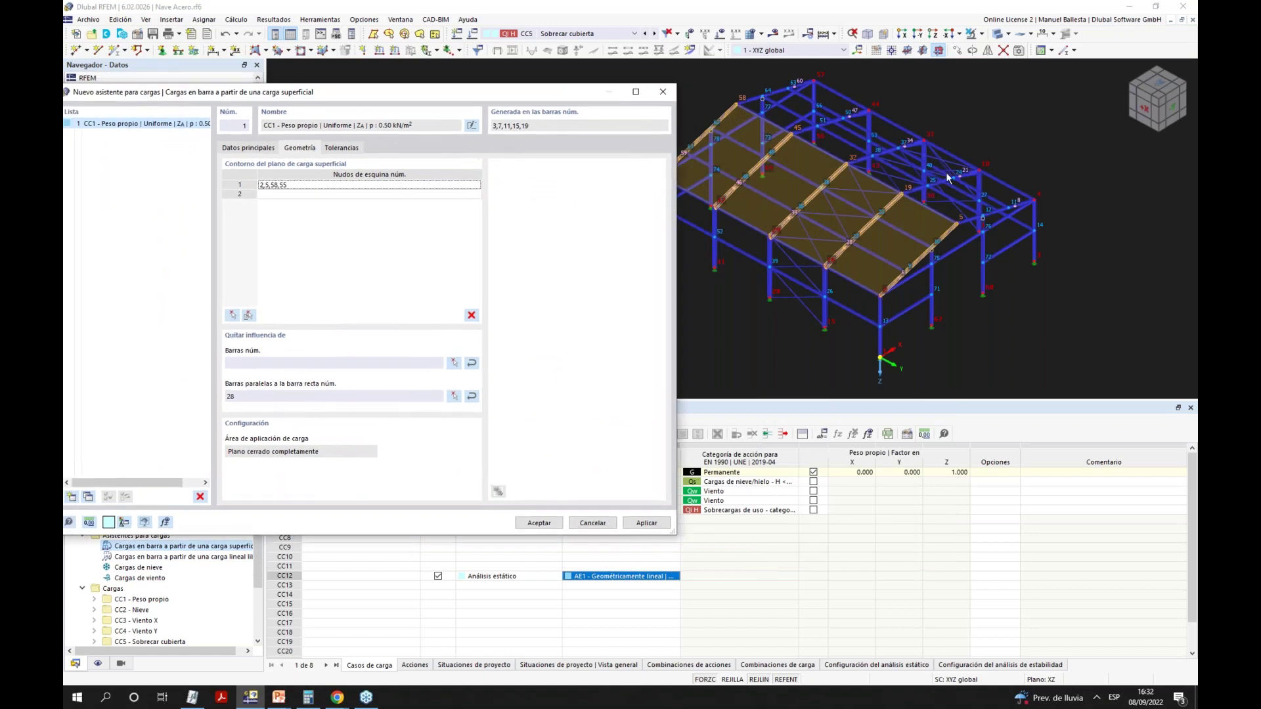
{"action": "key", "text": "Return"}
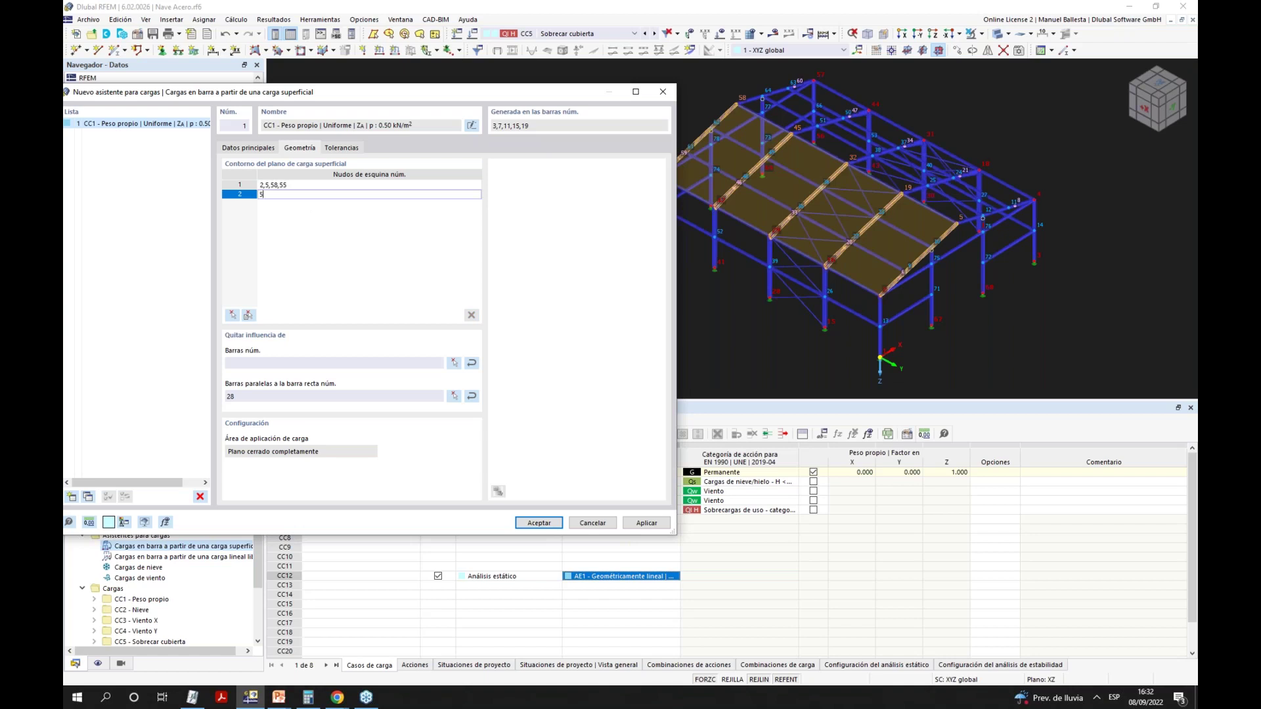
{"action": "type", "text": "5,4,57,"}
{"action": "left_click", "coordinate": [454, 396]}
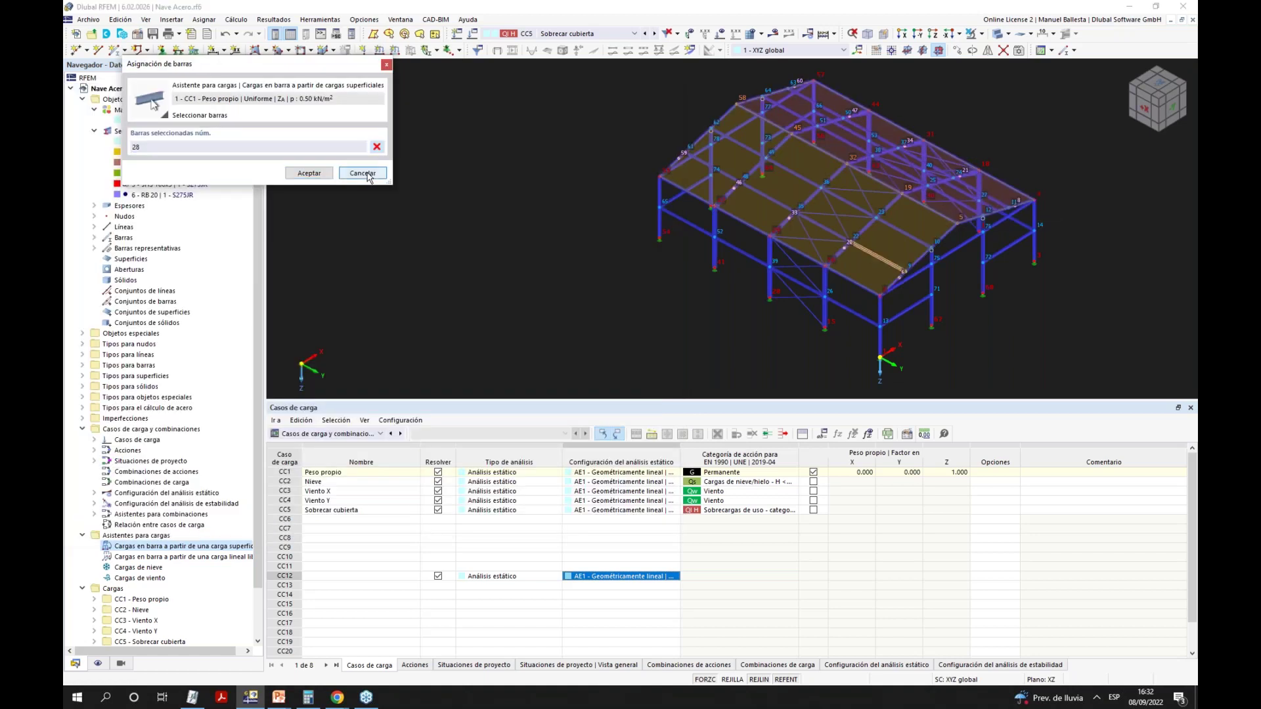
{"action": "left_click", "coordinate": [308, 173]}
{"action": "left_click_drag", "start_coordinate": [822, 124], "coordinate": [551, 122]}
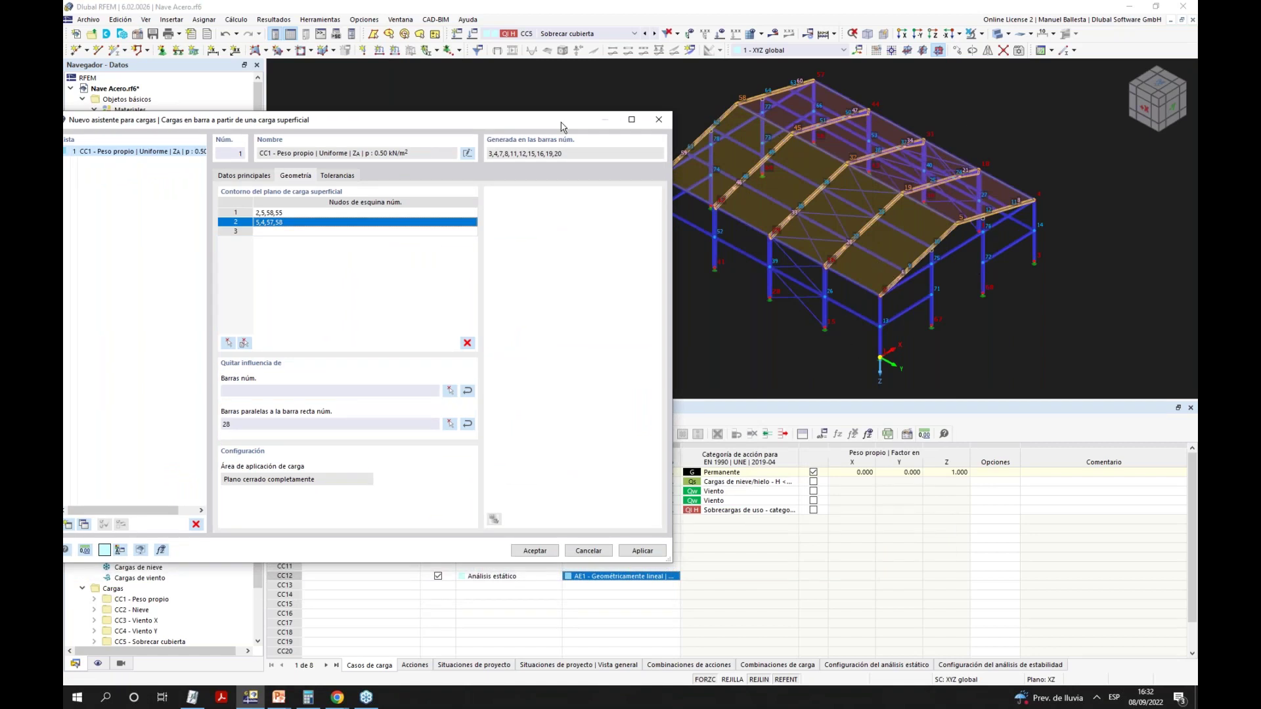
Add a side wall load plane with corner nodes 54,1,2,55 and an end wall plane with corner nodes 1,2,5,4,3.
{"action": "left_click_drag", "start_coordinate": [557, 120], "coordinate": [522, 92]}
{"action": "left_click", "coordinate": [267, 203]}
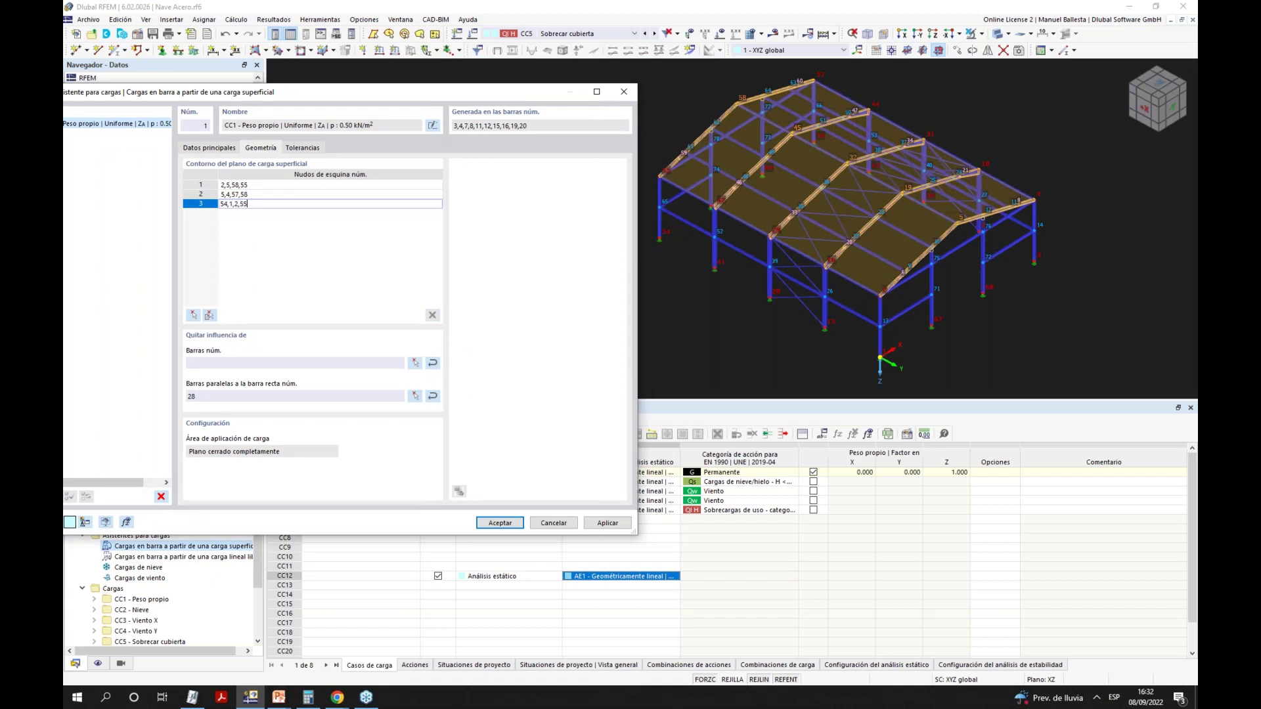
{"action": "key", "text": "Return"}
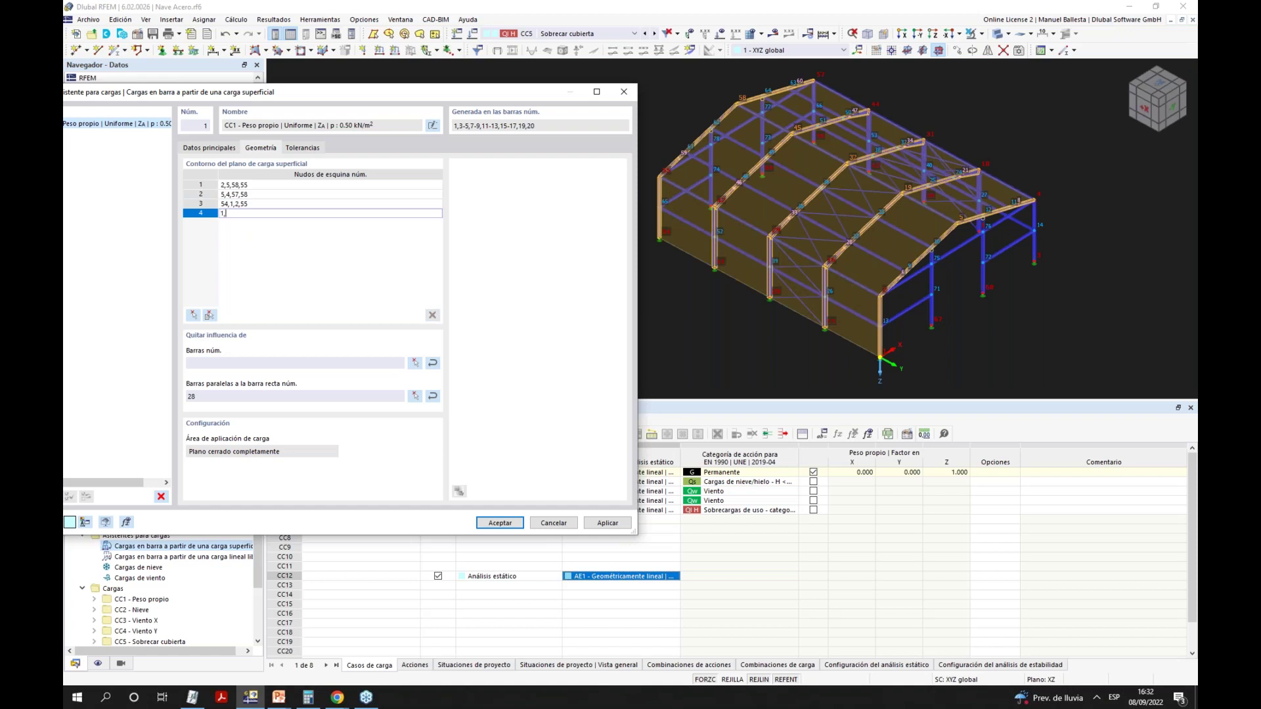
{"action": "type", "text": "1,2,5,4,3"}
{"action": "key", "text": "Return"}
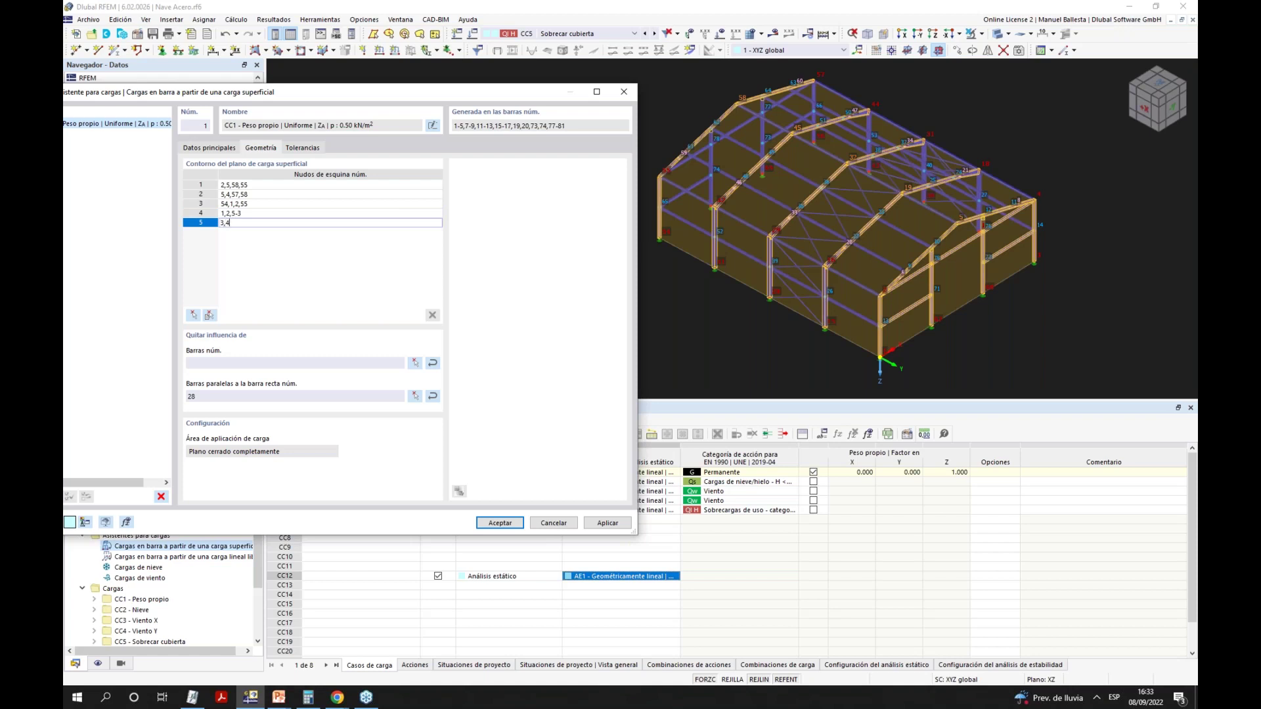
Try adding the opposite side wall plane with corner nodes 3,4,57,56 and a sixth plane starting at 54,55, and delete both rows.
{"action": "type", "text": "3,4,57,56"}
{"action": "key", "text": "Return"}
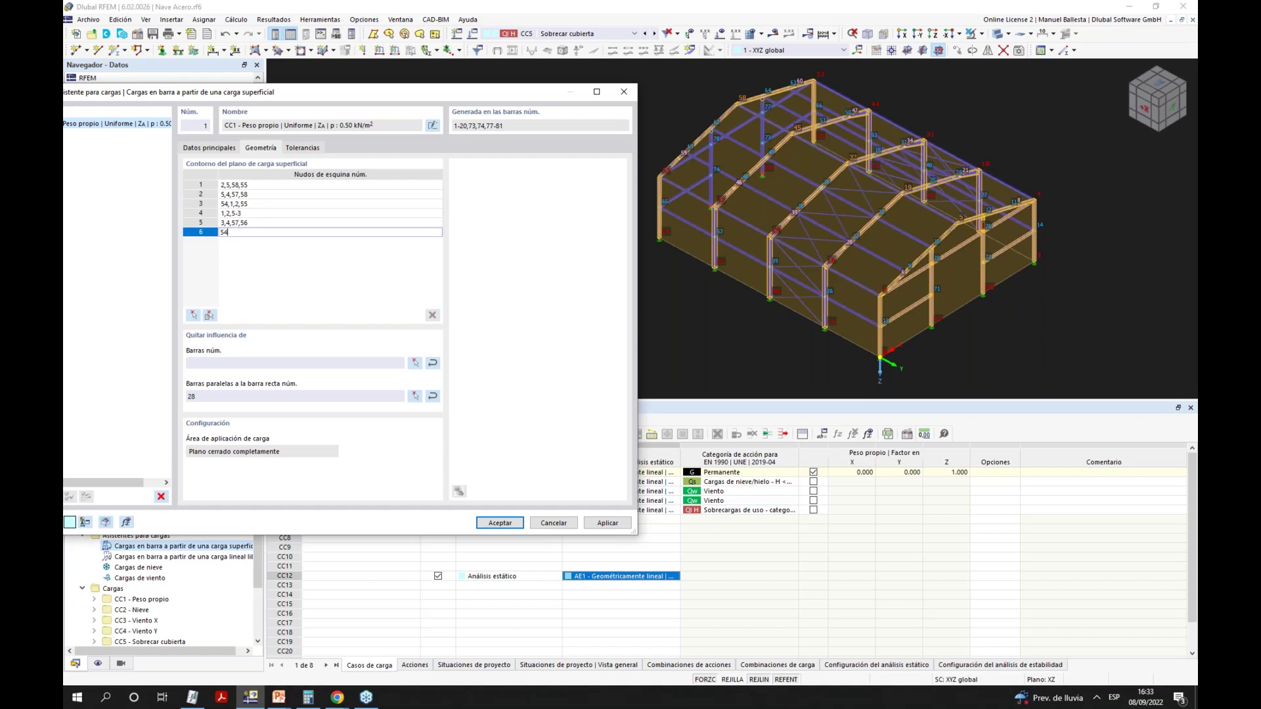
{"action": "type", "text": "54,55,"}
{"action": "left_click", "coordinate": [222, 231]}
{"action": "key", "text": "BackSpace"}
{"action": "left_click", "coordinate": [196, 233]}
{"action": "key", "text": "Delete"}
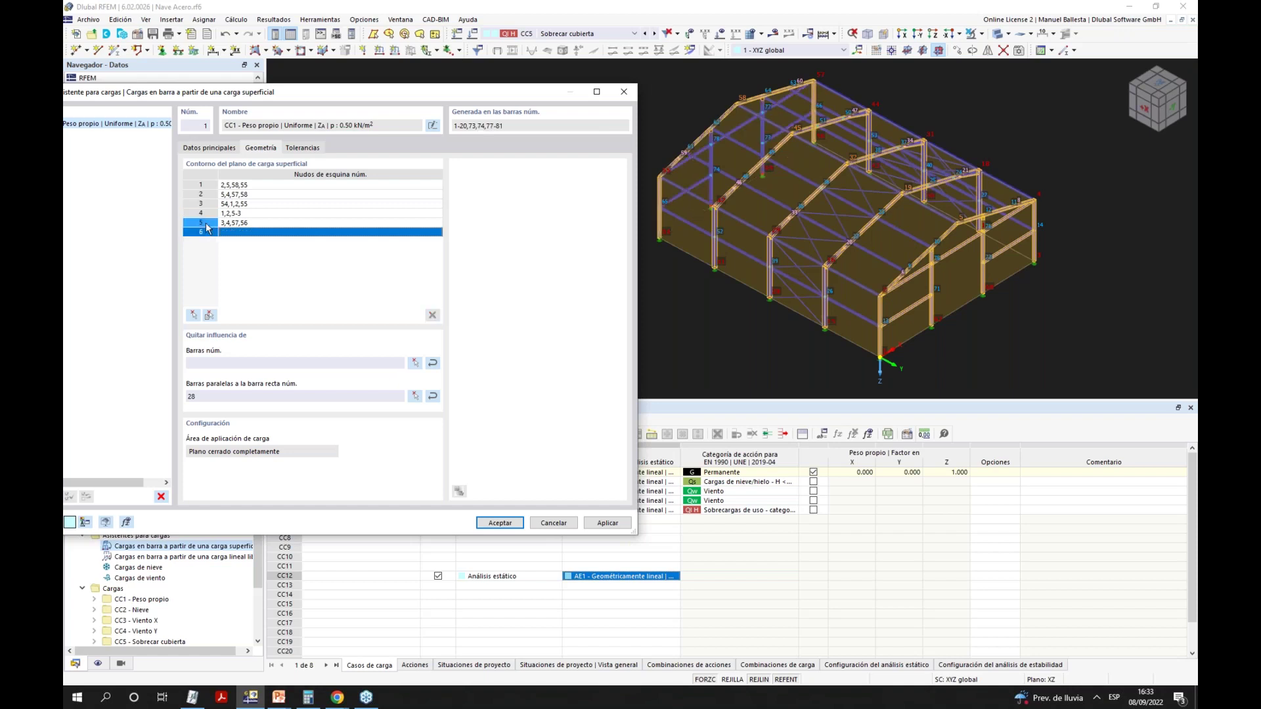
{"action": "left_click", "coordinate": [210, 224]}
{"action": "key", "text": "Delete"}
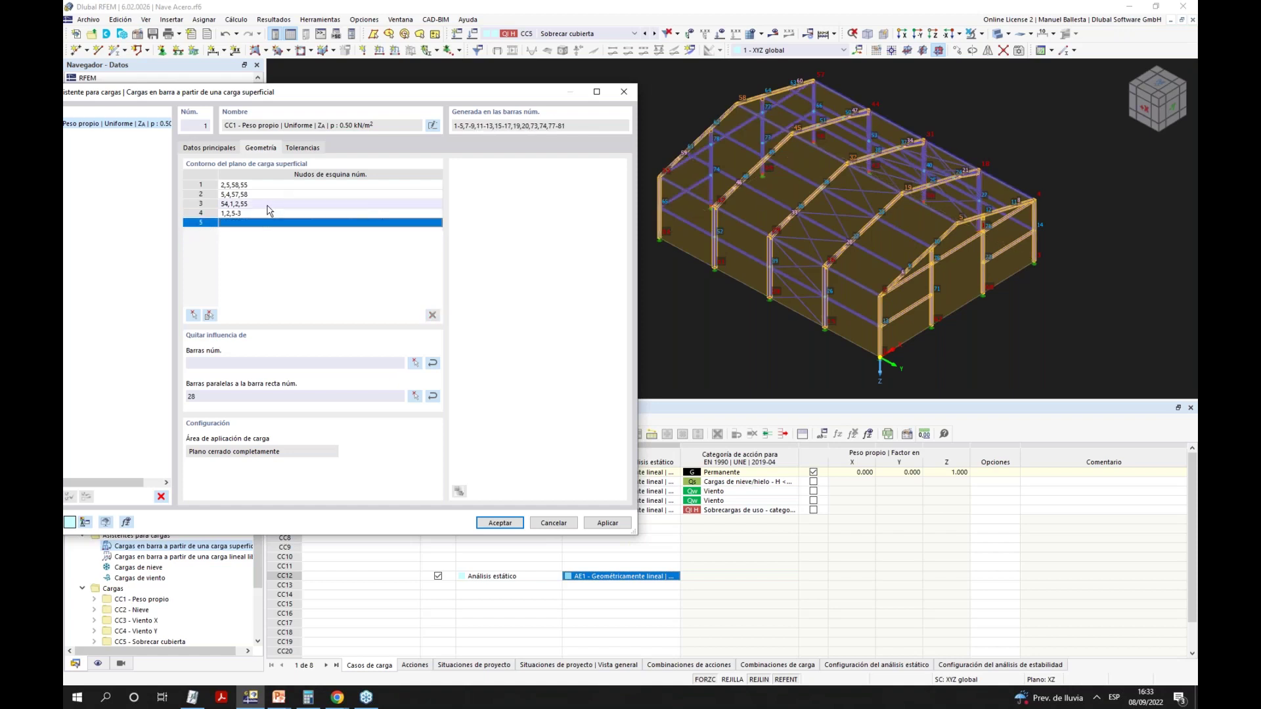
Go through the remaining load plane rows from the fourth up to the first to highlight each plane in the model.
{"action": "left_click", "coordinate": [289, 212]}
{"action": "key", "text": "Up"}
{"action": "key", "text": "Up"}
{"action": "key", "text": "Up"}
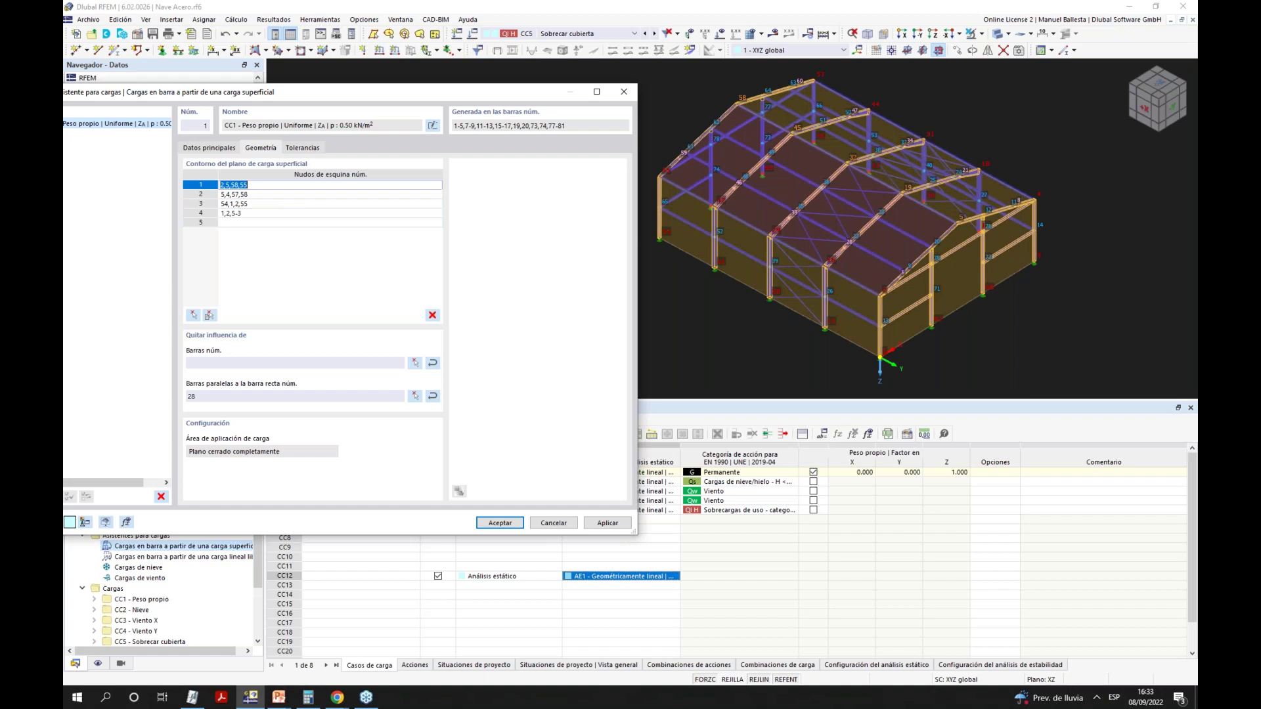
Go through the remaining load plane rows and accept the surface load wizard with its four planes.
{"action": "key", "text": "Down"}
{"action": "key", "text": "Down"}
{"action": "key", "text": "Down"}
{"action": "key", "text": "Down"}
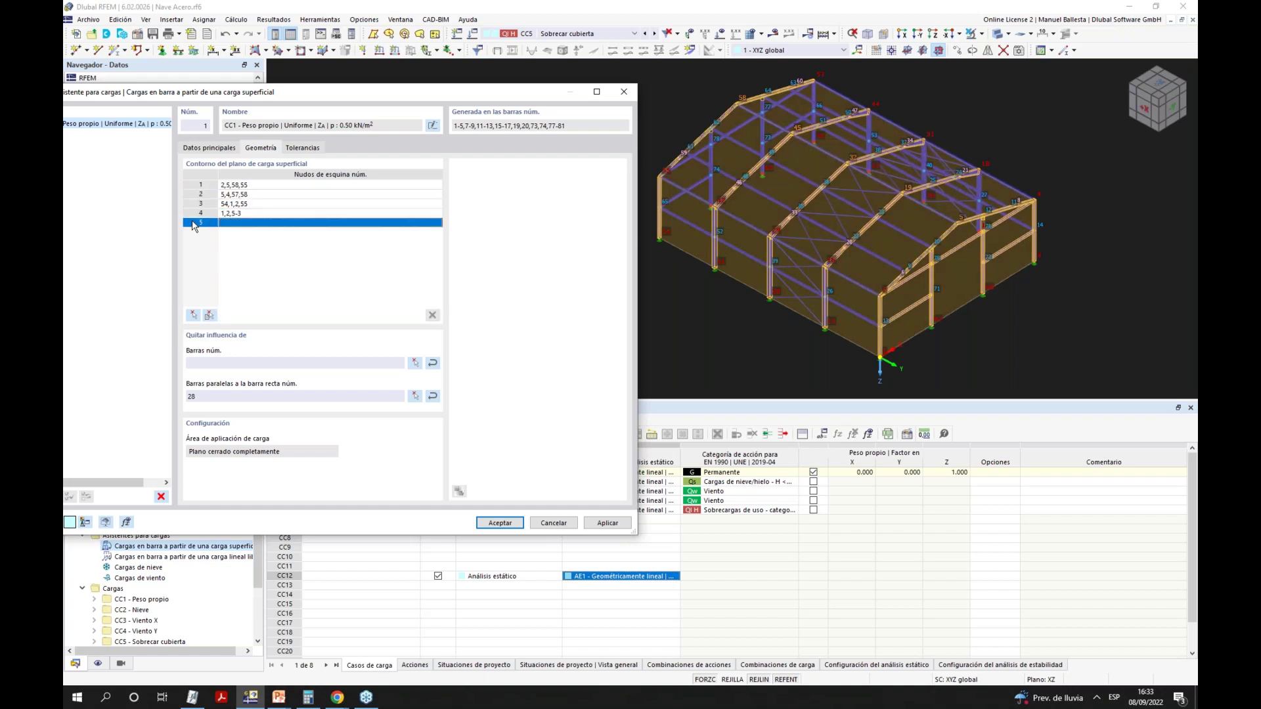
{"action": "left_click", "coordinate": [258, 214]}
{"action": "left_click", "coordinate": [500, 523]}
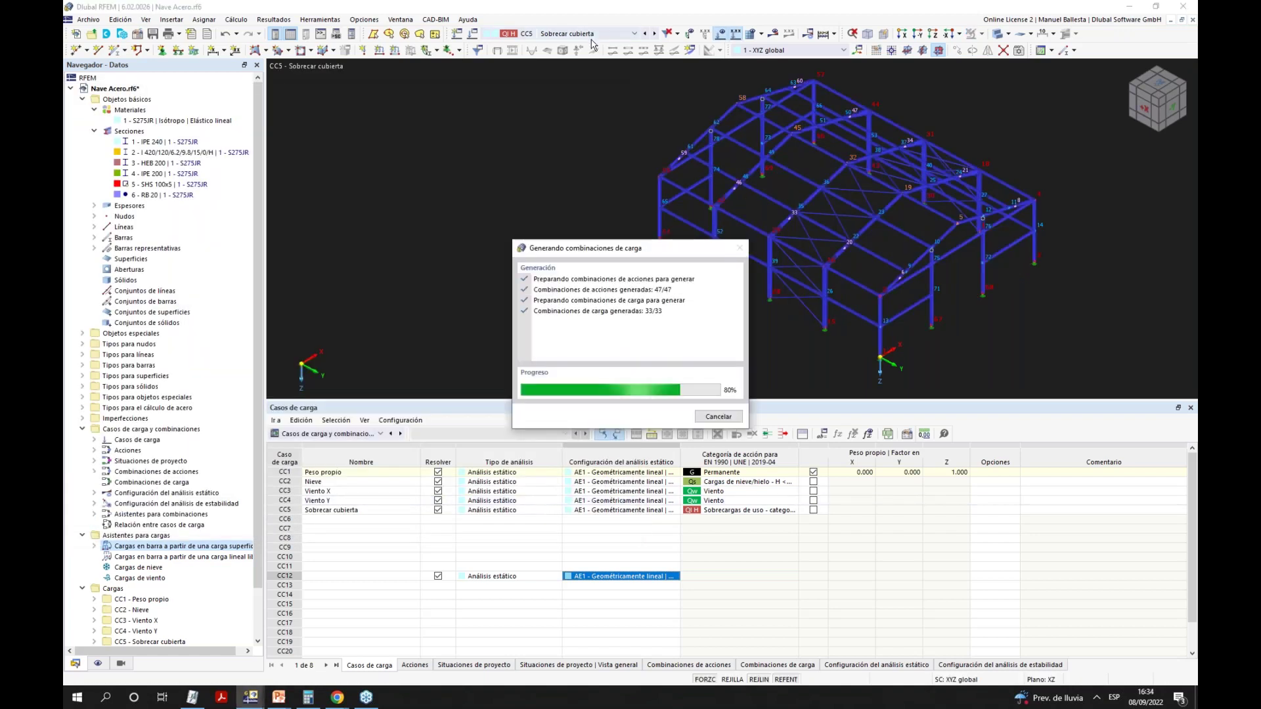
Display load case CC1 - Peso propio on the hall model.
{"action": "left_click", "coordinate": [591, 34]}
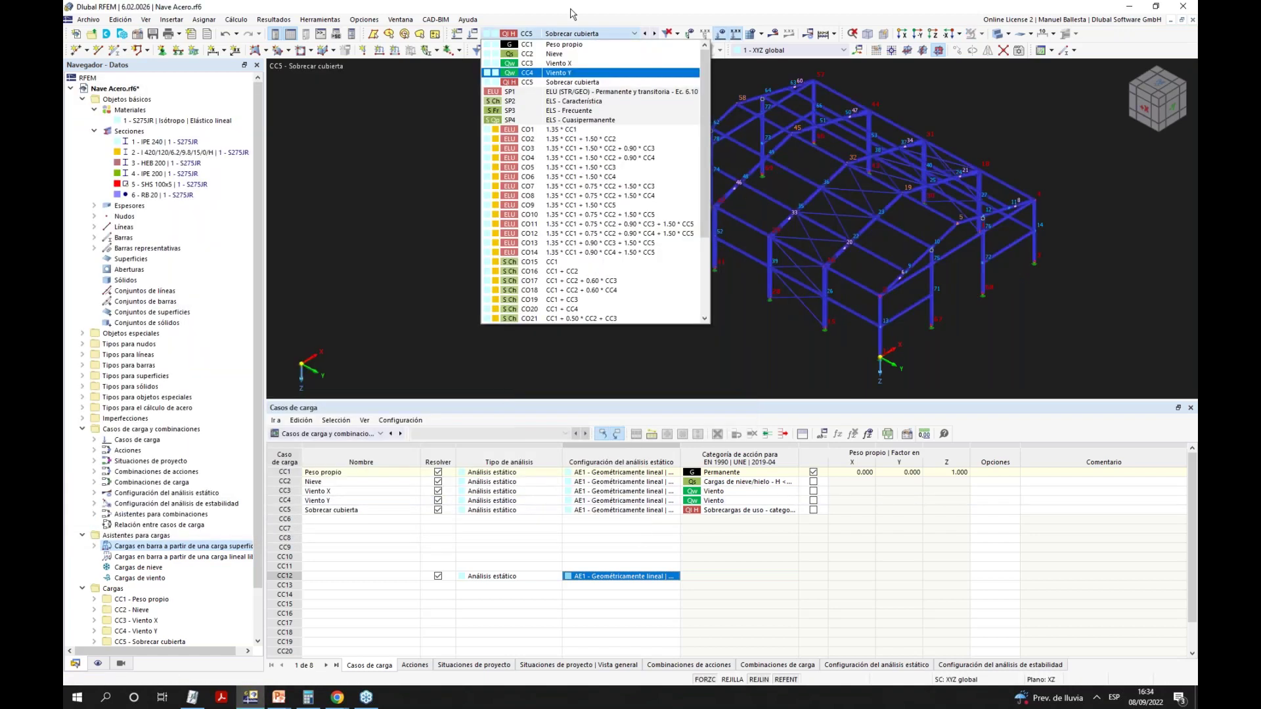
{"action": "left_click", "coordinate": [571, 47]}
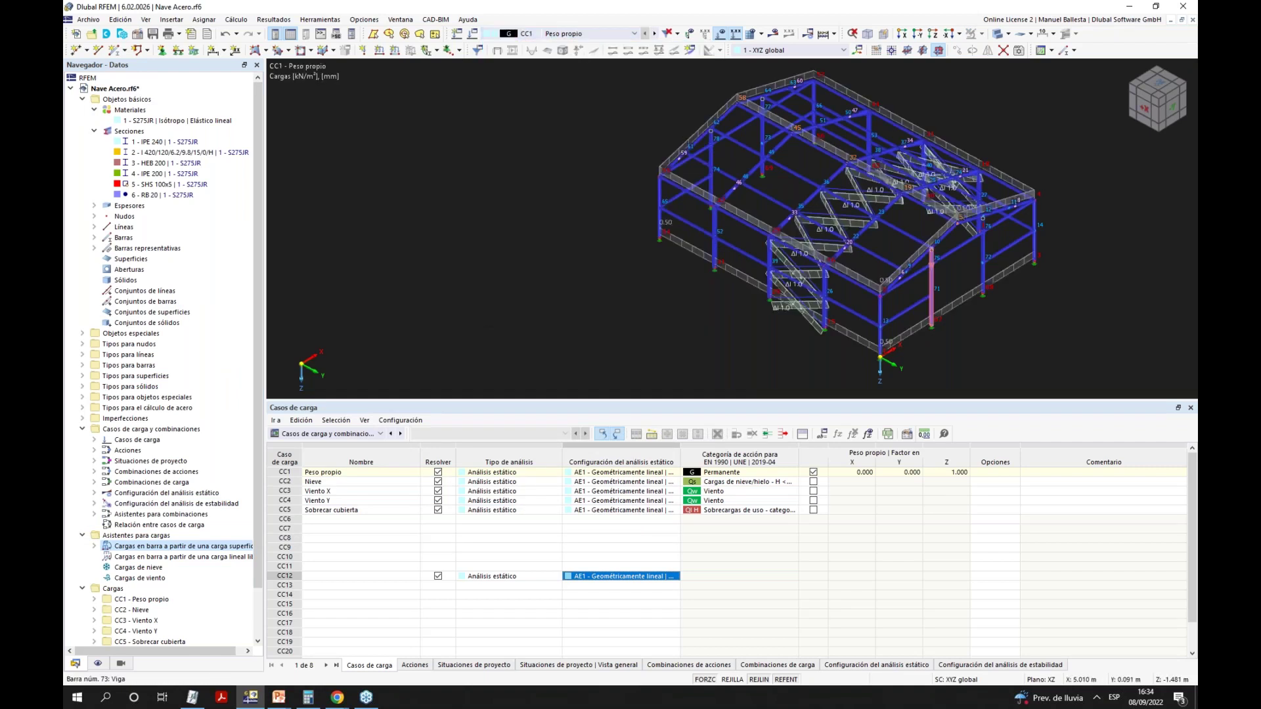
{"action": "middle_click_drag", "start_coordinate": [952, 331], "coordinate": [831, 274], "text": "ctrl"}
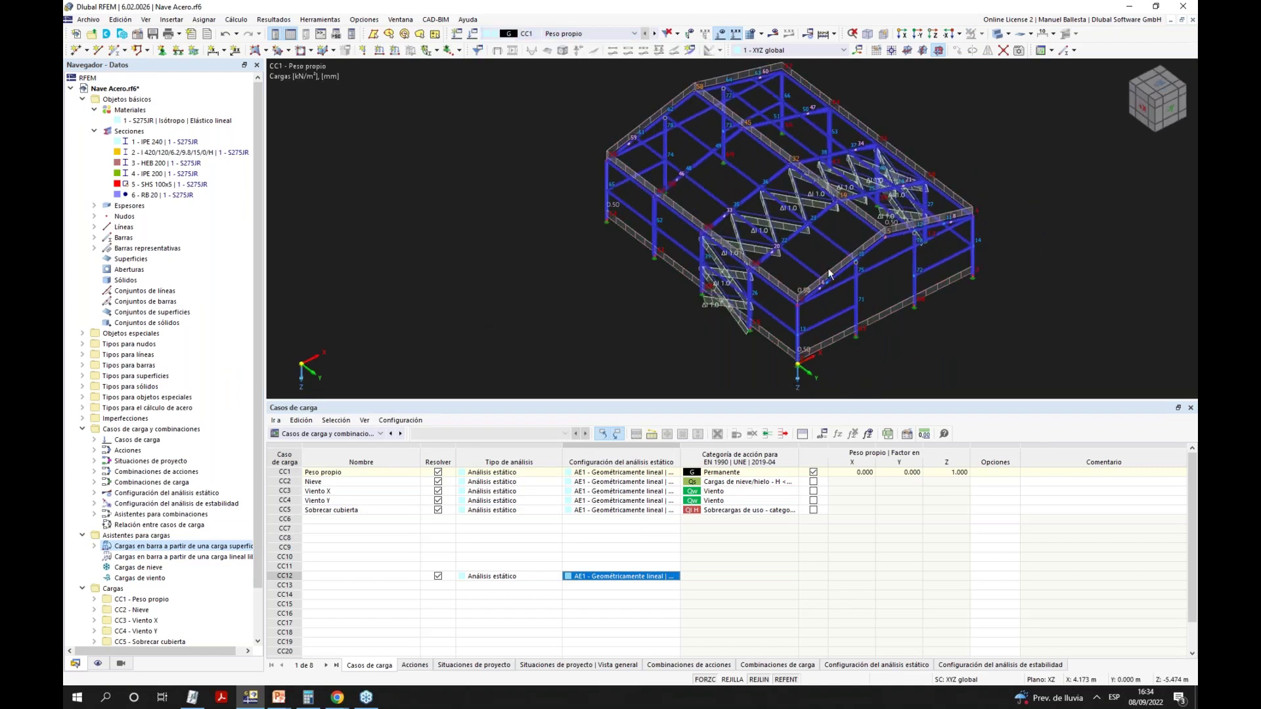
{"action": "right_click", "coordinate": [831, 275]}
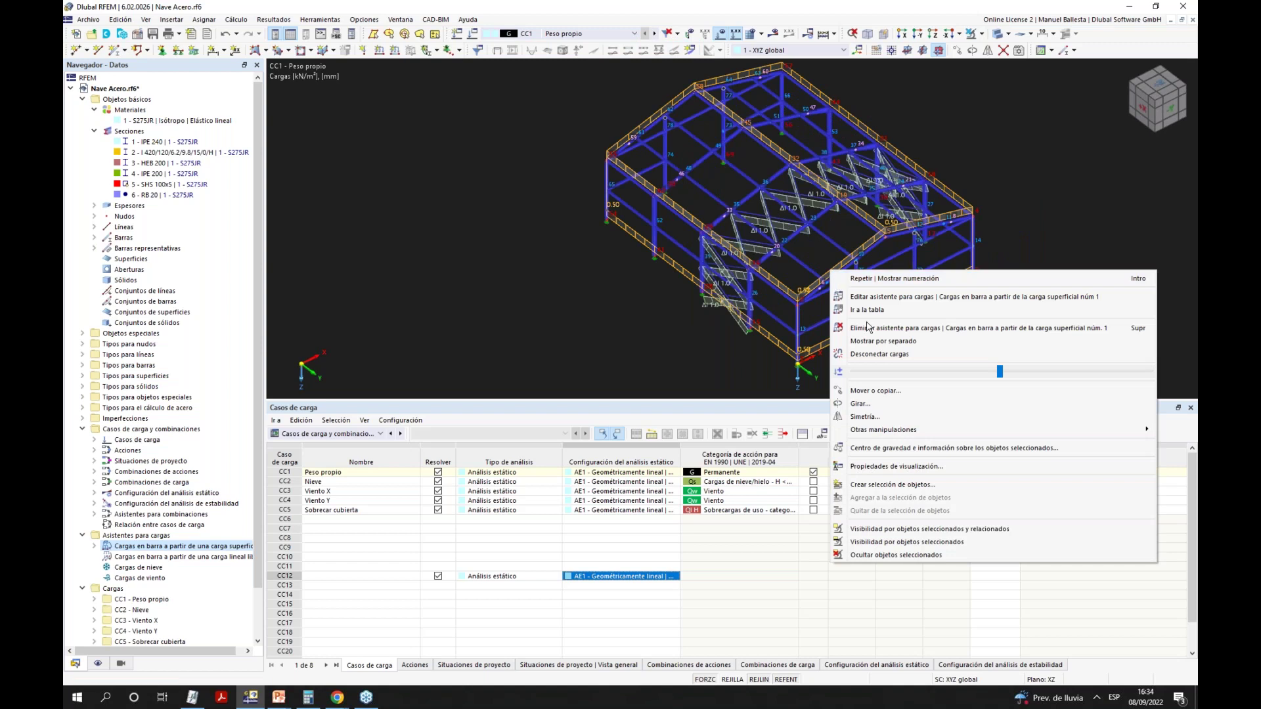
{"action": "left_click", "coordinate": [883, 348]}
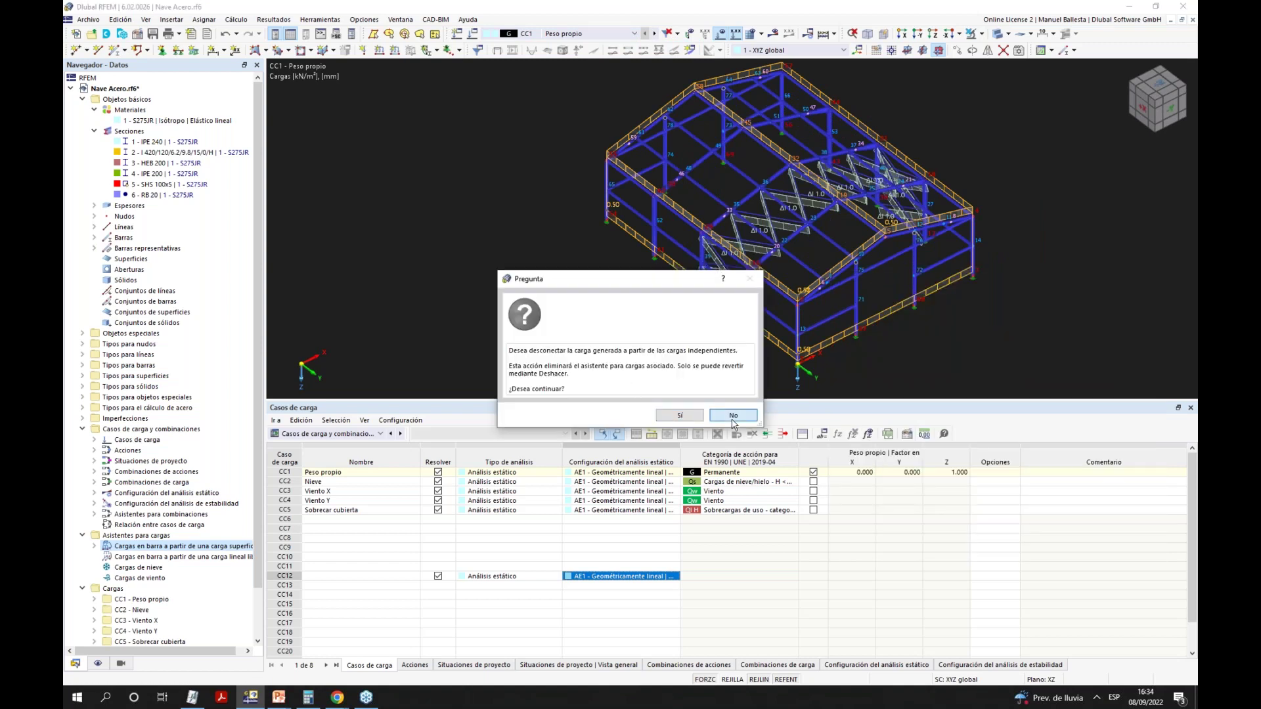
{"action": "left_click", "coordinate": [680, 414]}
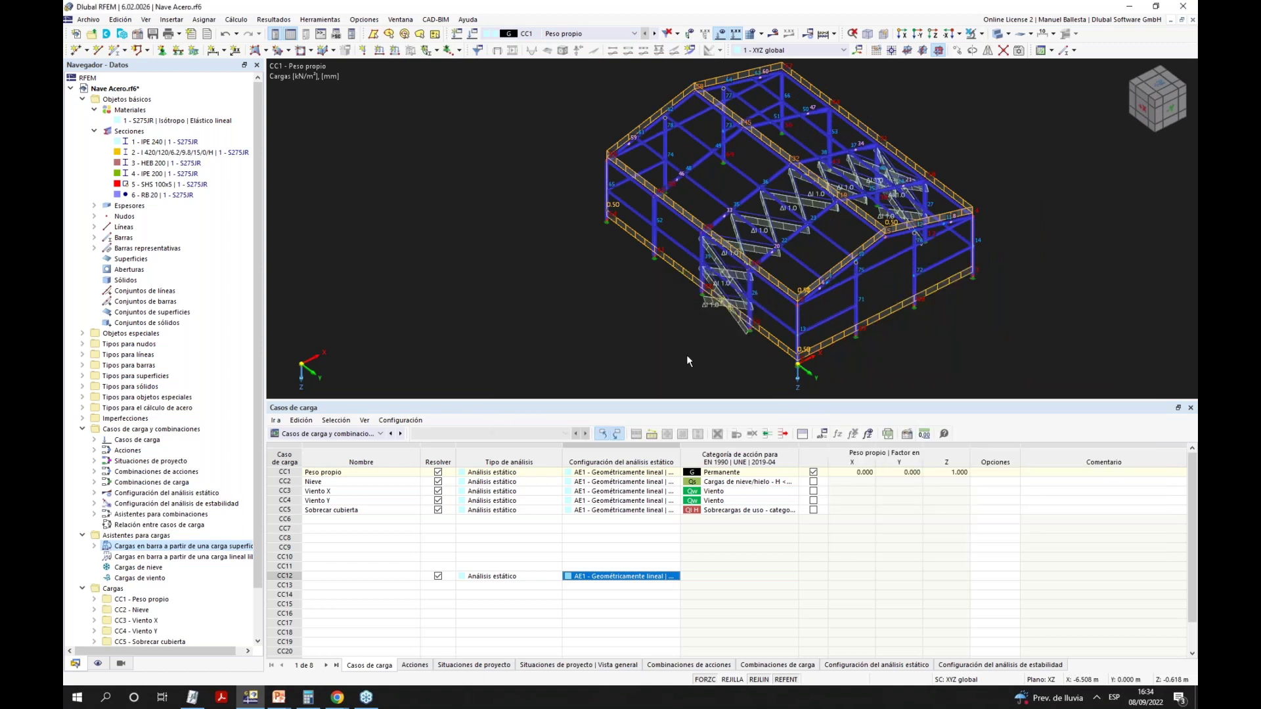
{"action": "left_click", "coordinate": [98, 663]}
{"action": "scroll", "coordinate": [186, 190], "scroll_direction": "up", "scroll_amount": 20}
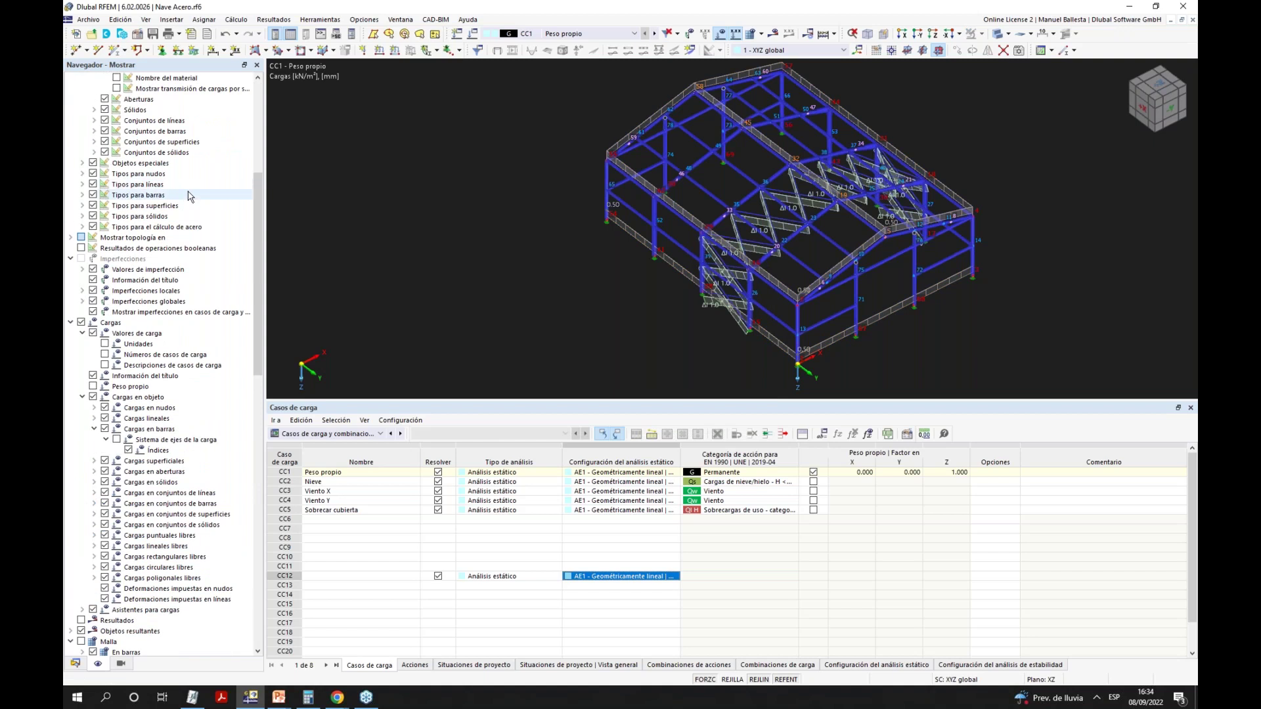
{"action": "scroll", "coordinate": [194, 221], "scroll_direction": "down", "scroll_amount": 7}
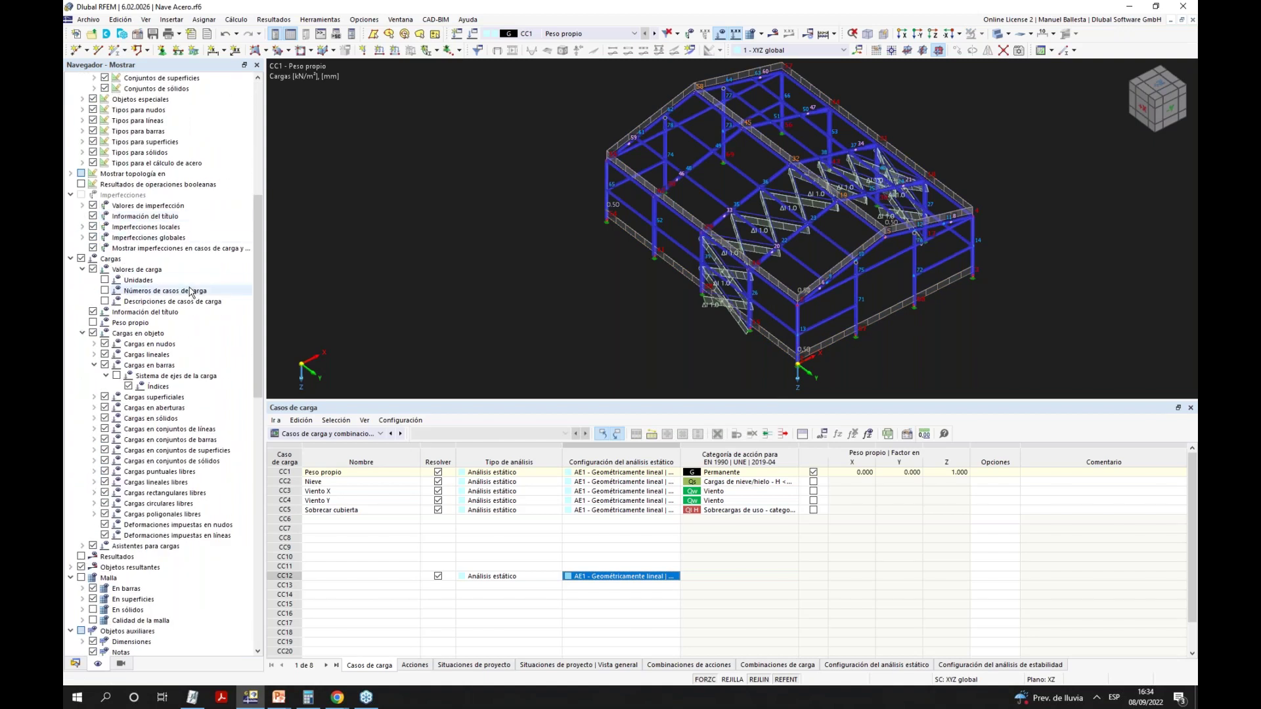
{"action": "scroll", "coordinate": [196, 291], "scroll_direction": "up", "scroll_amount": 3}
{"action": "scroll", "coordinate": [195, 292], "scroll_direction": "up", "scroll_amount": 3}
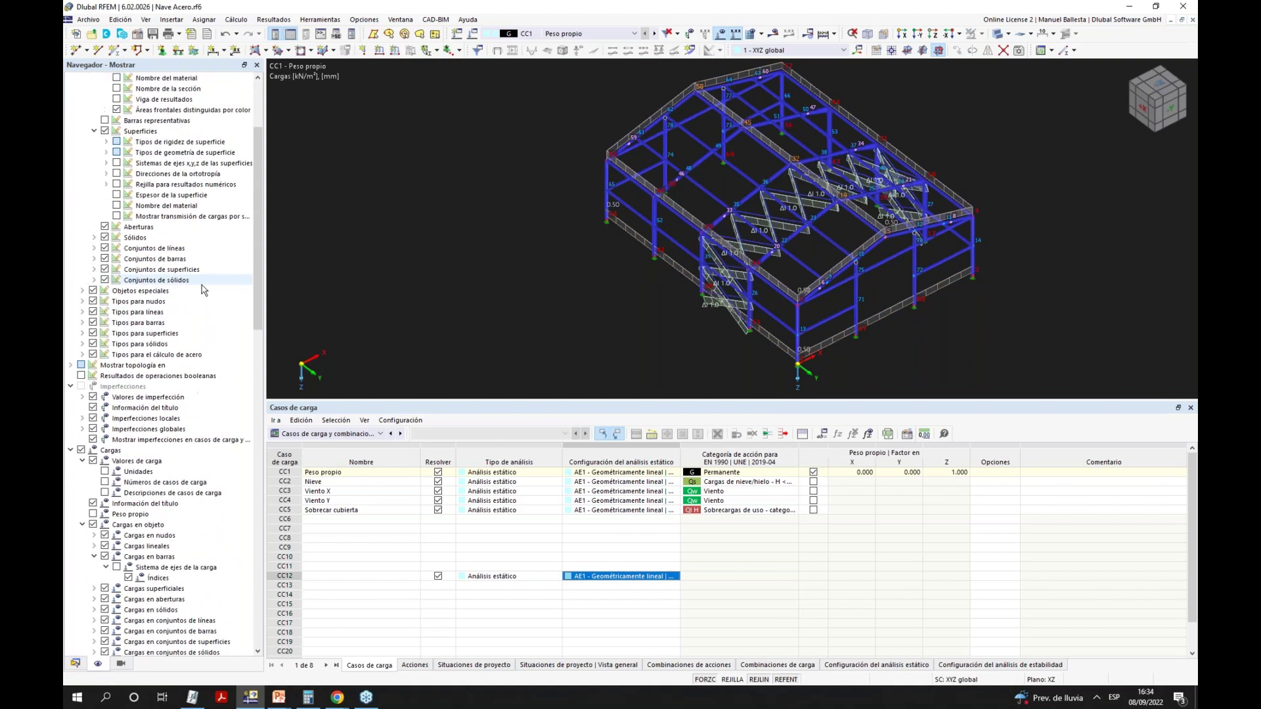
Show the CC1 surface load wizard's generated loads separately on the individual members and examine the end wall loads.
{"action": "right_click", "coordinate": [788, 292]}
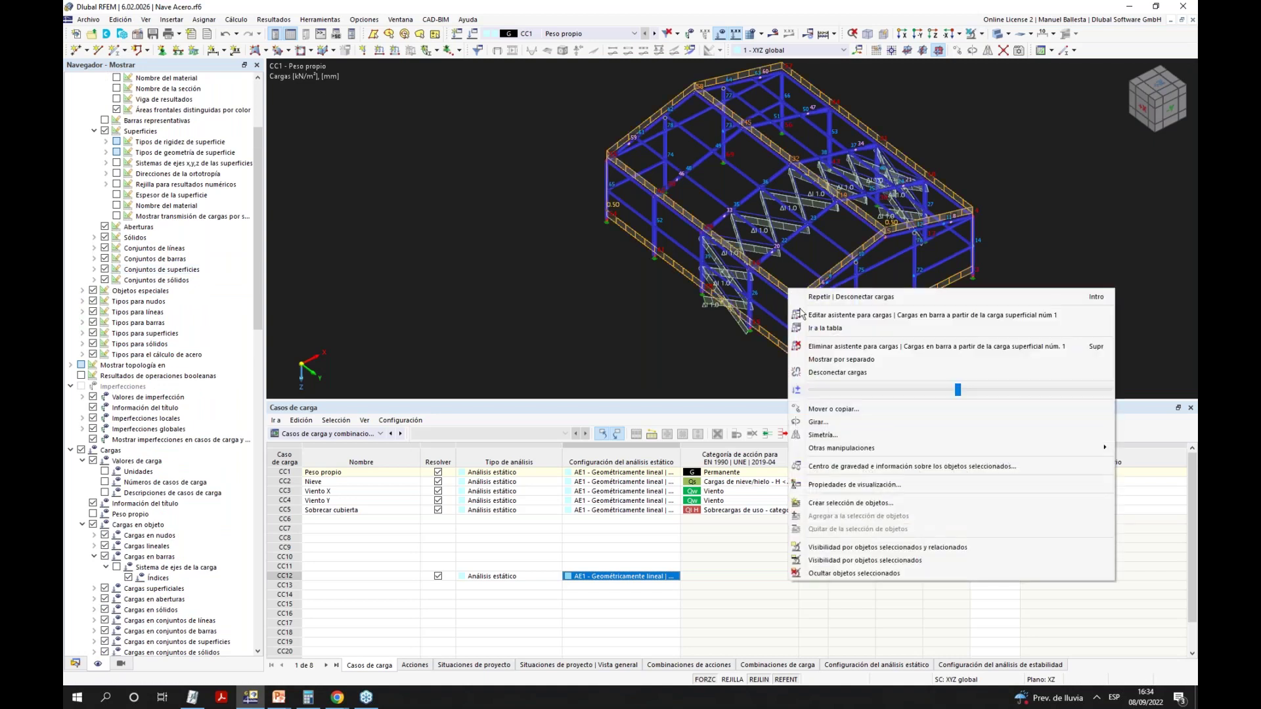
{"action": "left_click", "coordinate": [840, 371]}
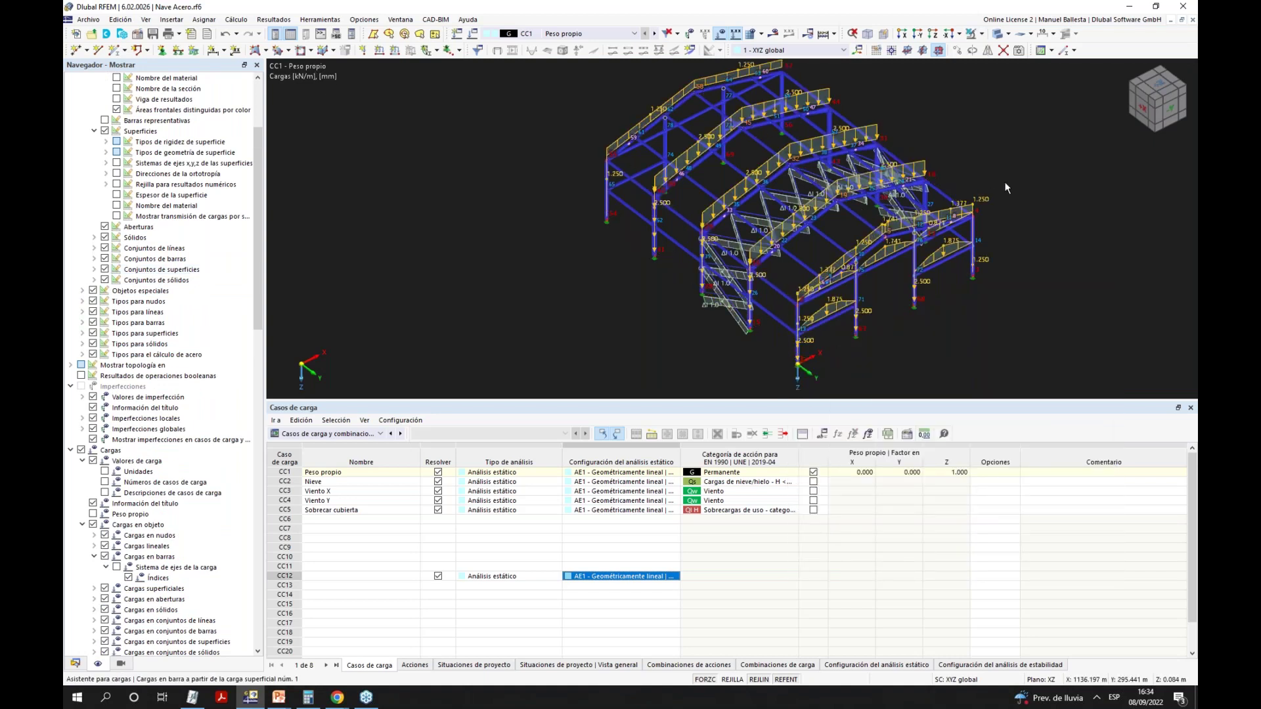
{"action": "middle_click_drag", "start_coordinate": [1006, 177], "coordinate": [988, 187], "text": "ctrl"}
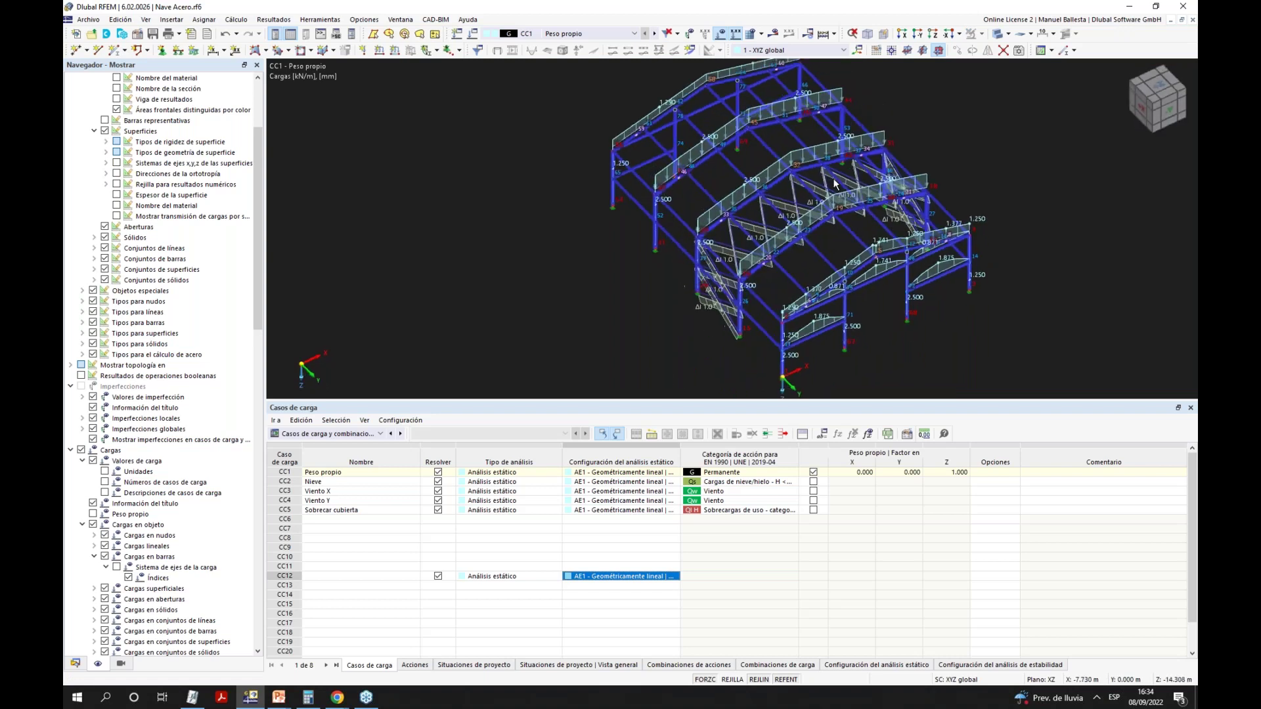
{"action": "key", "text": "ctrl+z"}
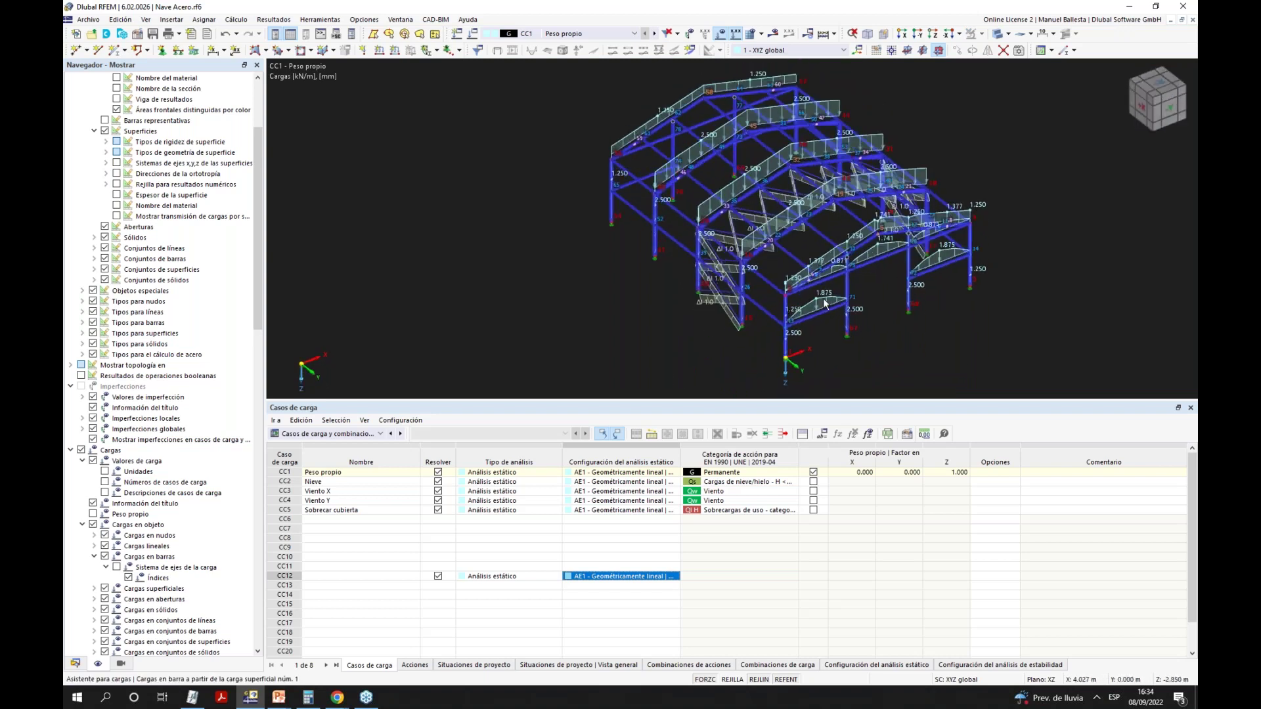
{"action": "scroll", "coordinate": [825, 303], "scroll_direction": "up", "scroll_amount": 2}
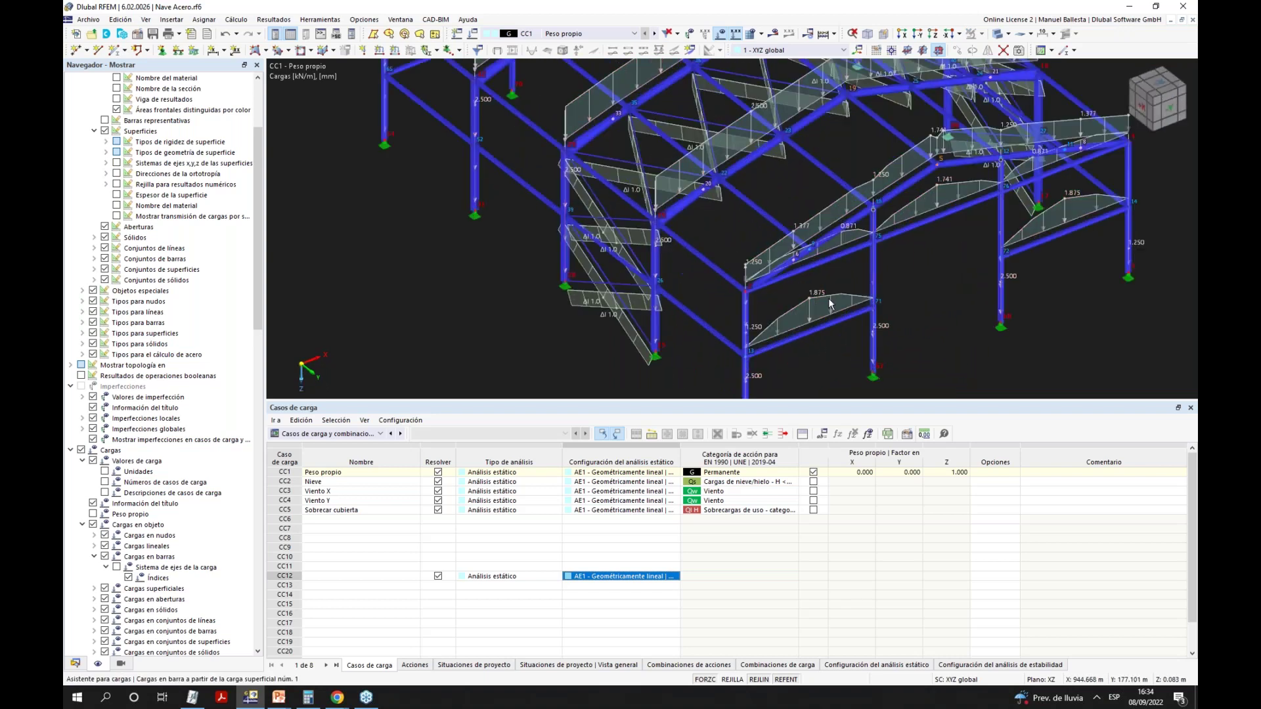
{"action": "scroll", "coordinate": [828, 298], "scroll_direction": "down", "scroll_amount": 2}
Delete the end wall load plane with corner nodes 1,2,5-3 from the CC1 surface load wizard and accept the change.
{"action": "double_click", "coordinate": [820, 307]}
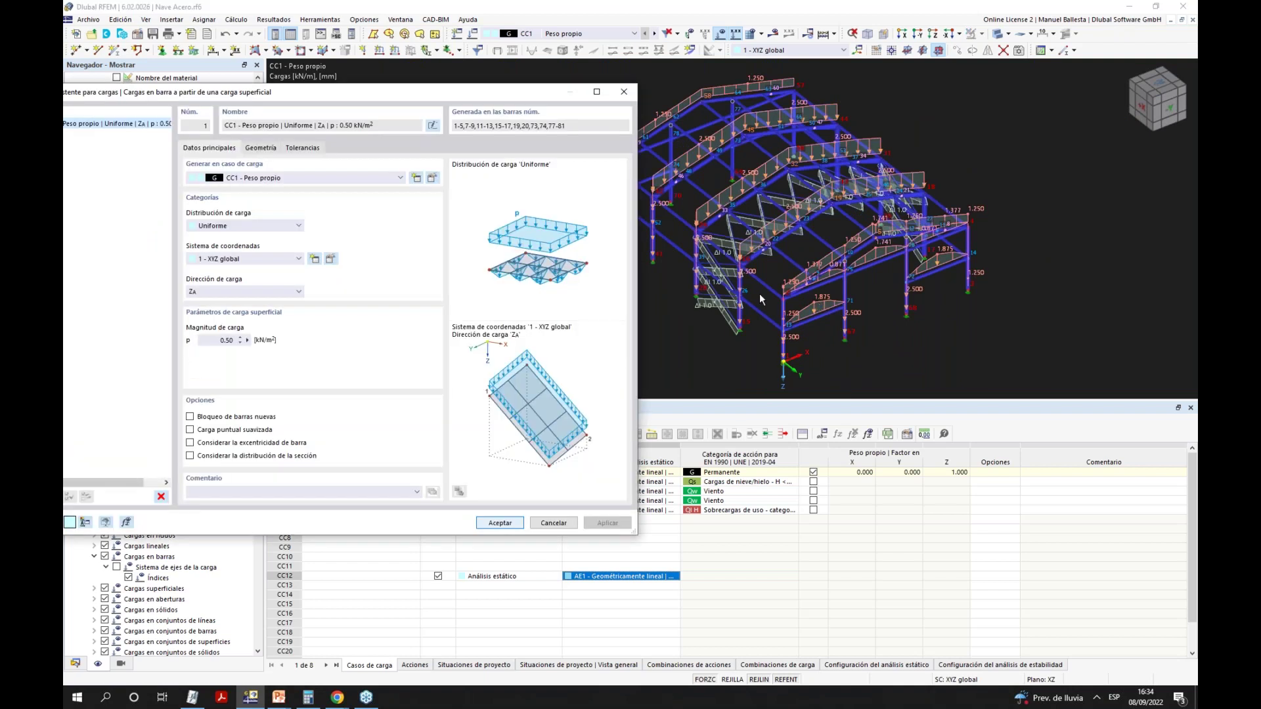
{"action": "left_click", "coordinate": [262, 148]}
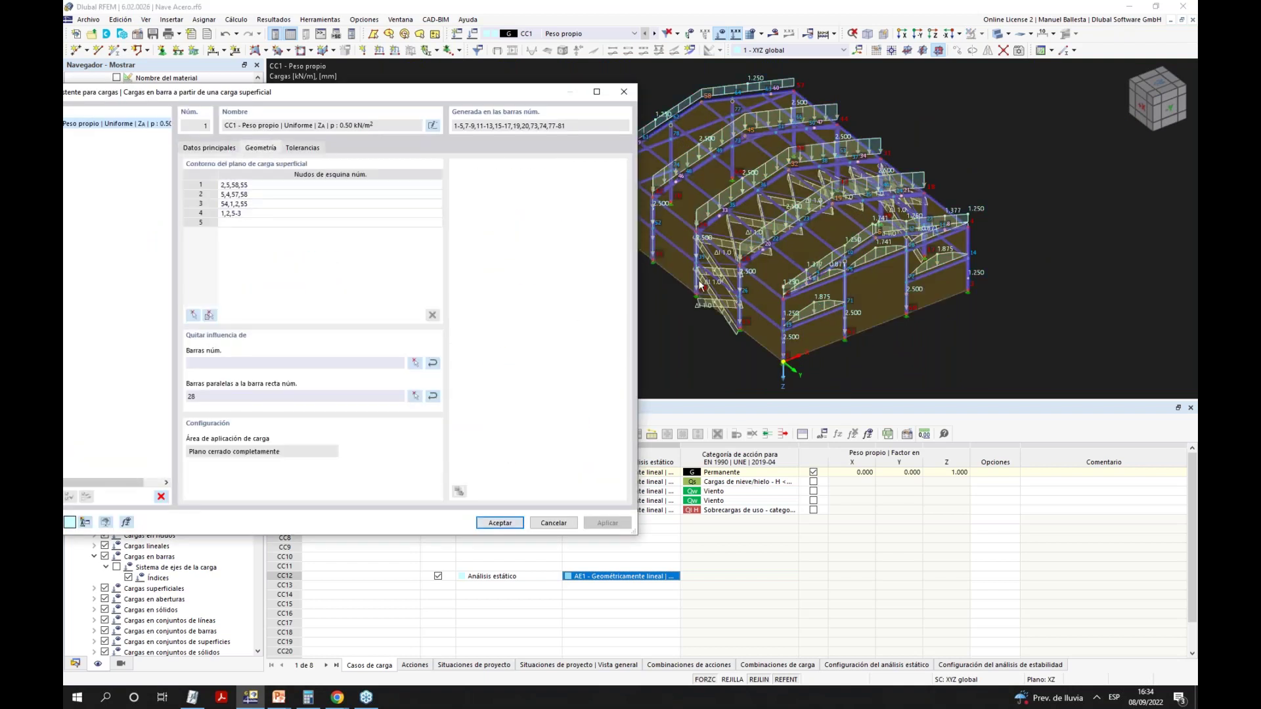
{"action": "left_click", "coordinate": [256, 213]}
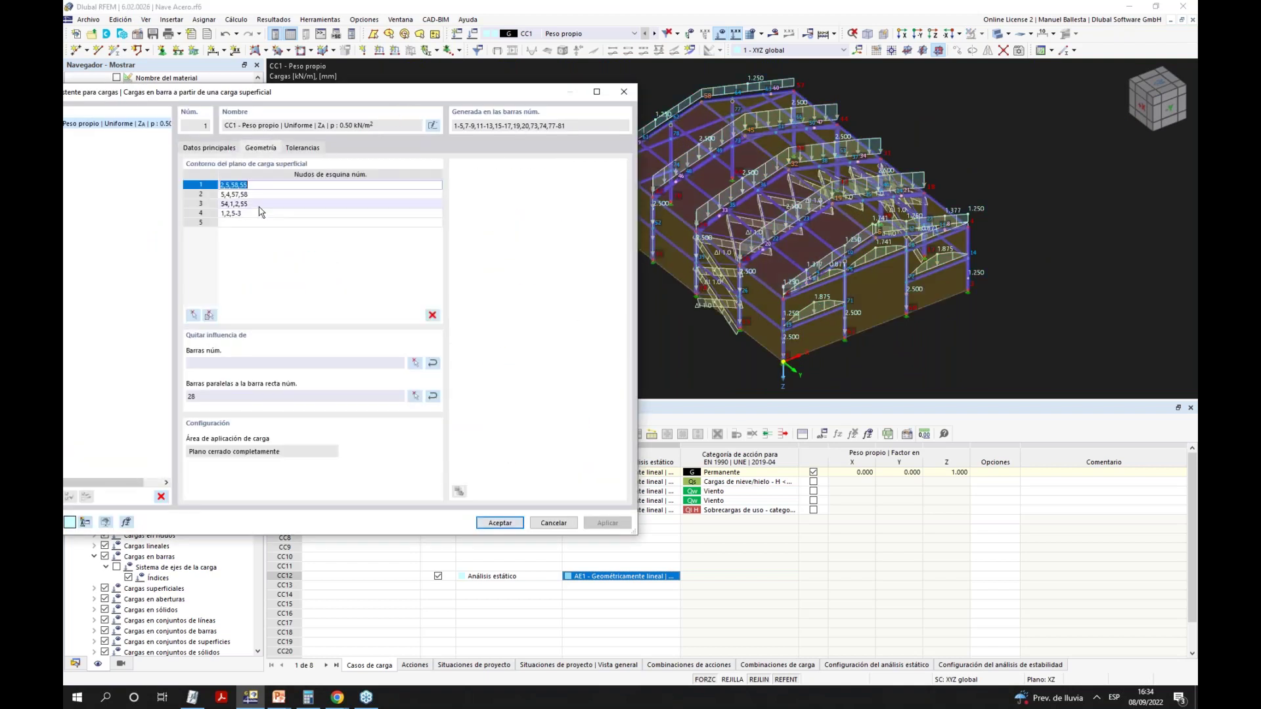
{"action": "left_click", "coordinate": [258, 223]}
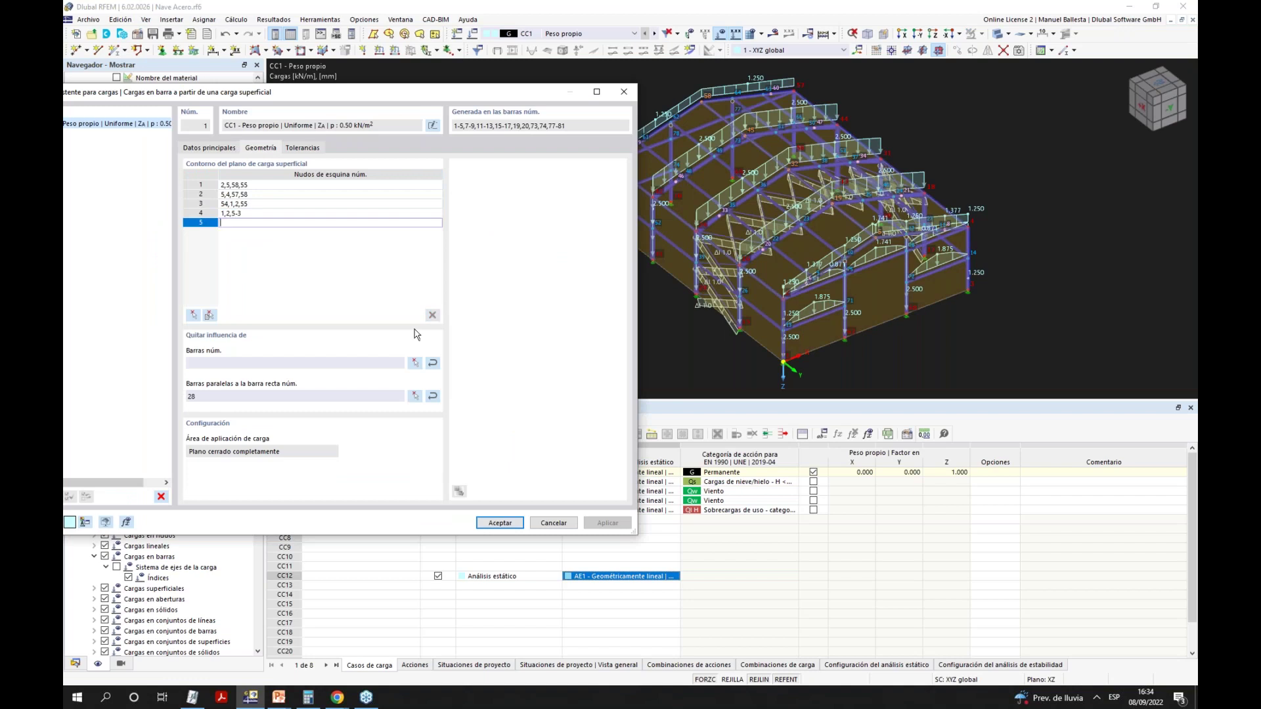
{"action": "left_click", "coordinate": [195, 224]}
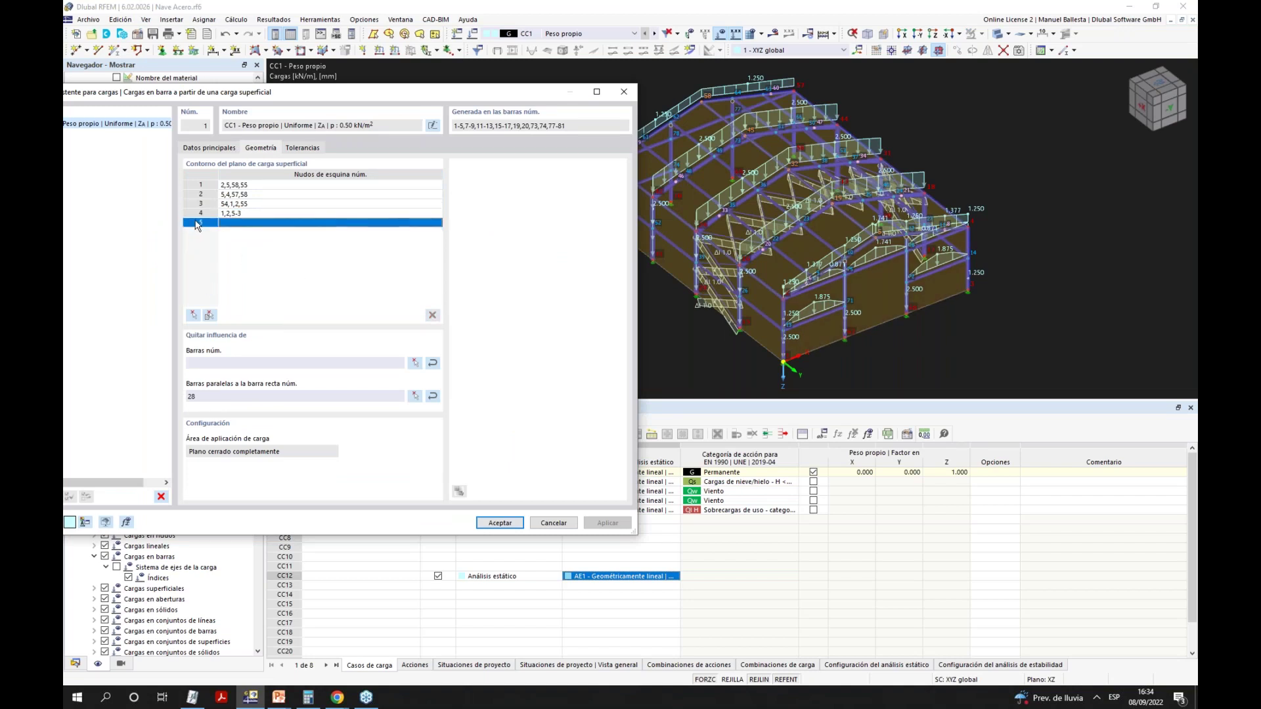
{"action": "left_click", "coordinate": [200, 214]}
{"action": "key", "text": "Delete"}
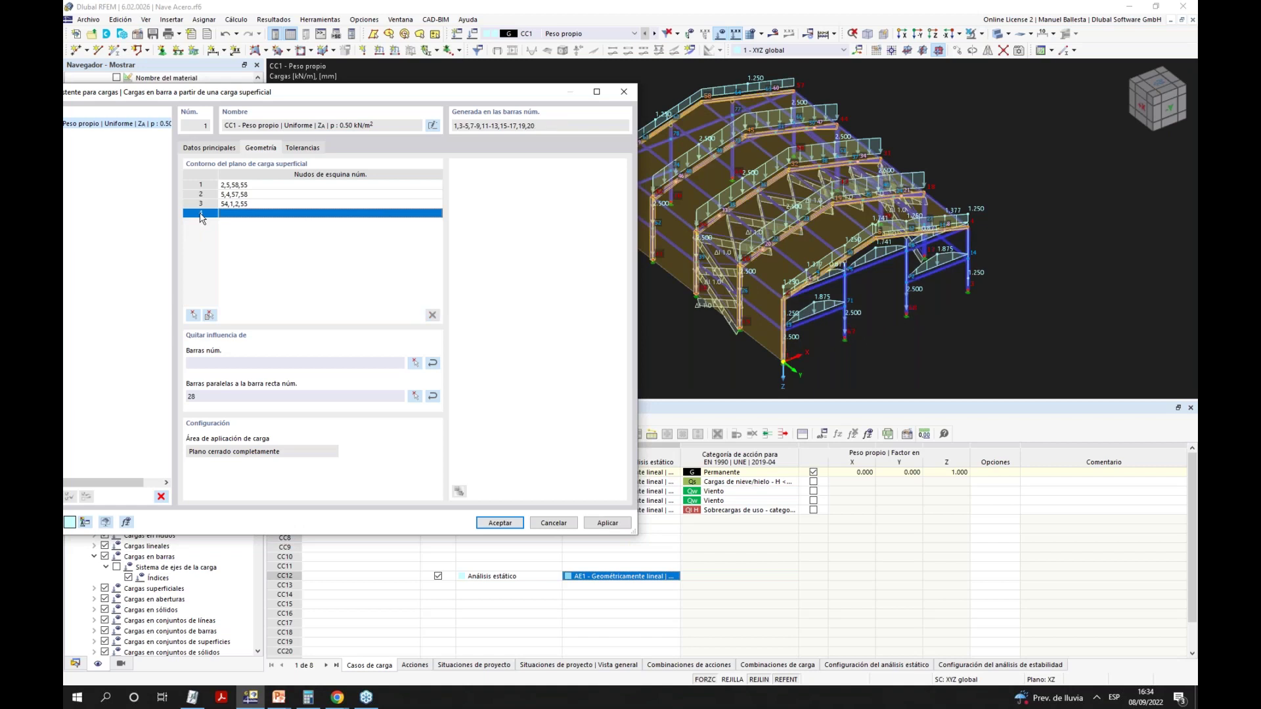
{"action": "left_click", "coordinate": [499, 522]}
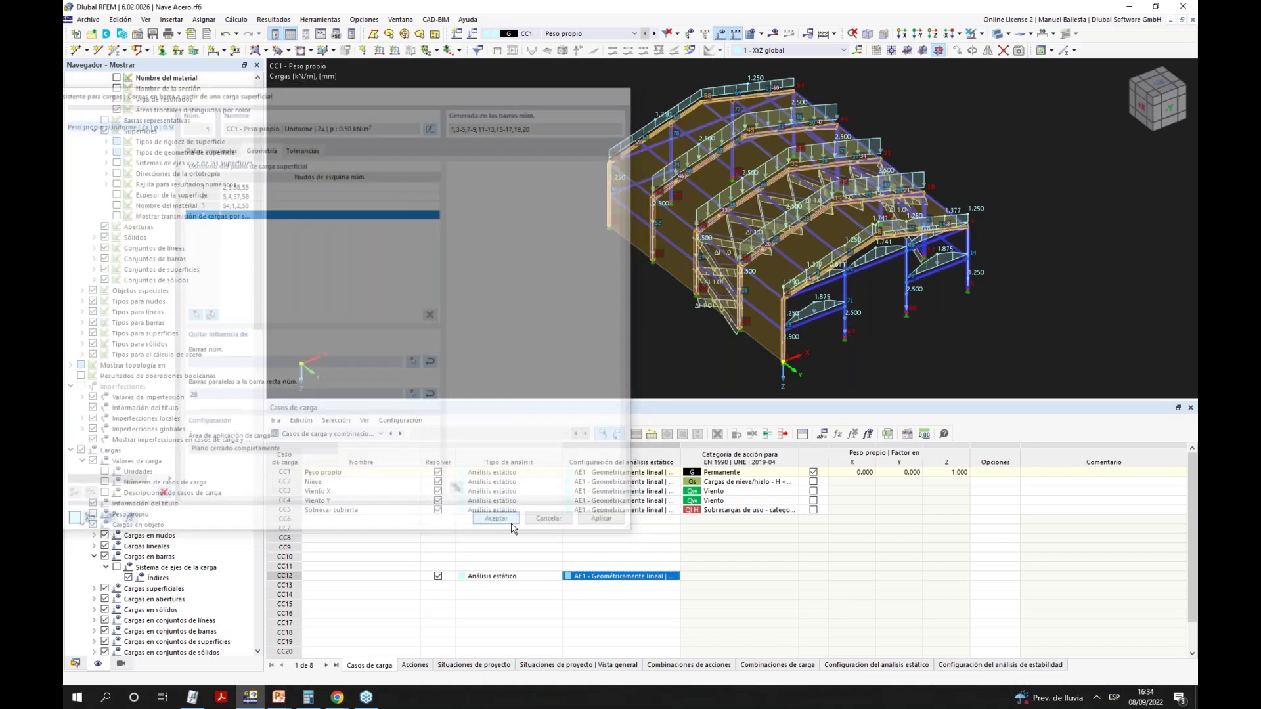
Add the opposite side wall as a fourth load plane with corner nodes 4,57,56,3 in the existing CC1 surface load wizard and accept it.
{"action": "middle_click_drag", "start_coordinate": [859, 219], "coordinate": [1011, 206], "text": "ctrl"}
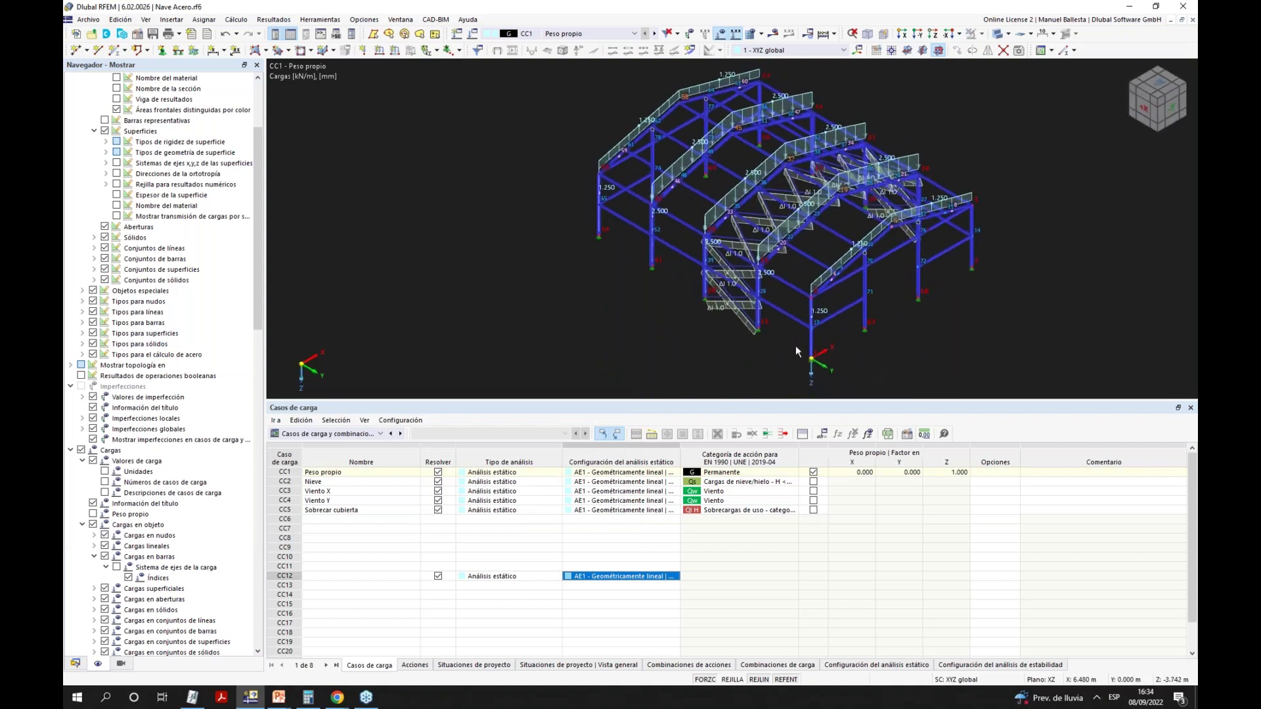
{"action": "scroll", "coordinate": [861, 254], "scroll_direction": "up", "scroll_amount": 5}
{"action": "middle_click_drag", "start_coordinate": [861, 255], "coordinate": [623, 295], "text": "ctrl"}
{"action": "left_click", "coordinate": [437, 576]}
{"action": "scroll", "coordinate": [927, 290], "scroll_direction": "down", "scroll_amount": 2}
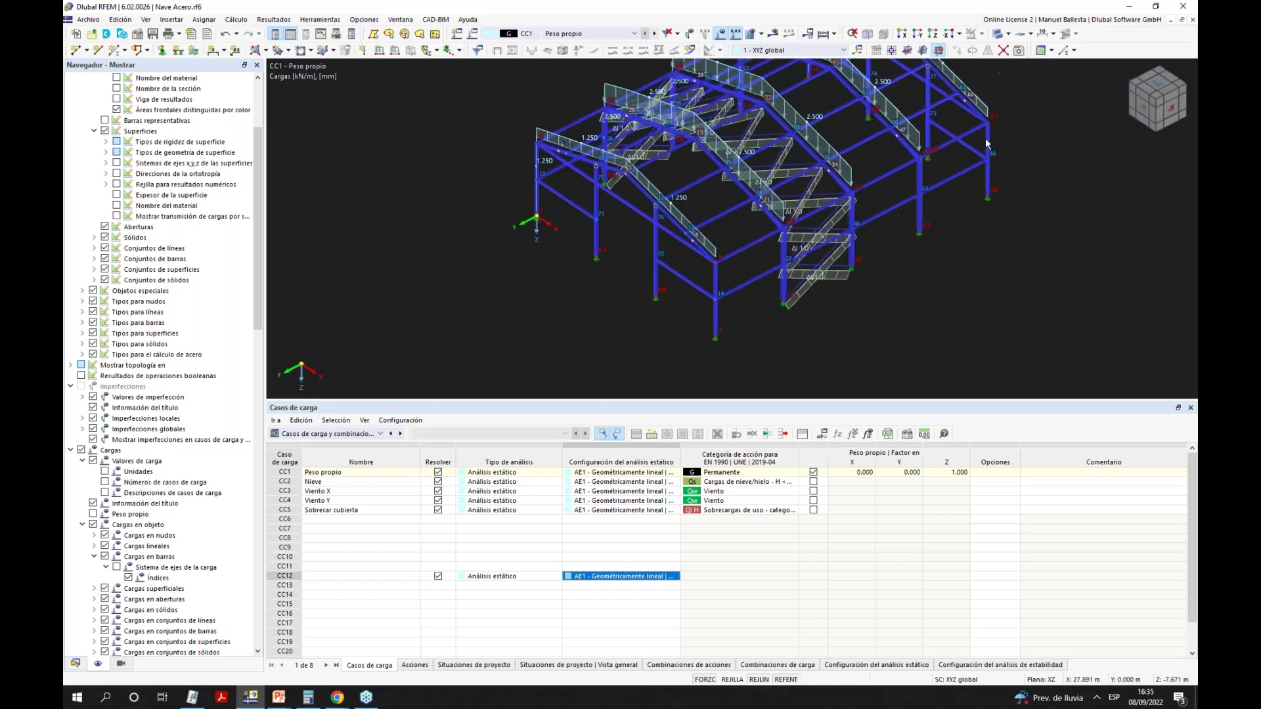
{"action": "left_click", "coordinate": [77, 666]}
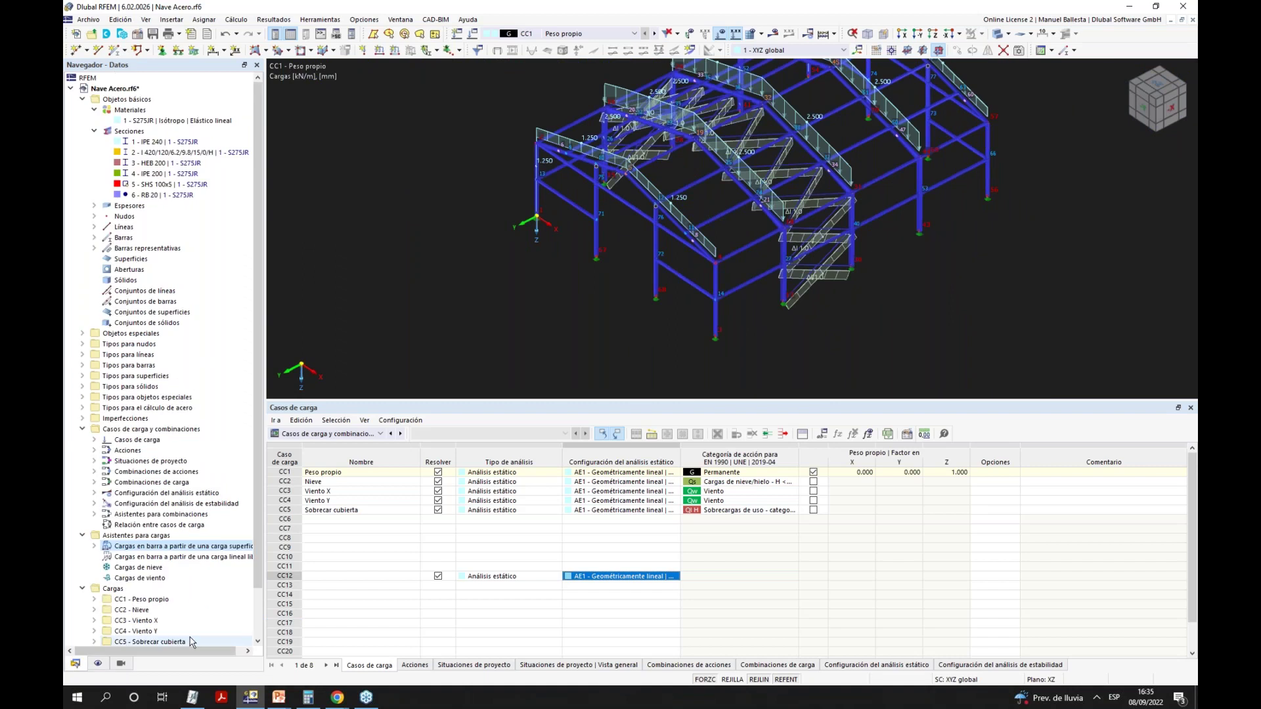
{"action": "double_click", "coordinate": [125, 546]}
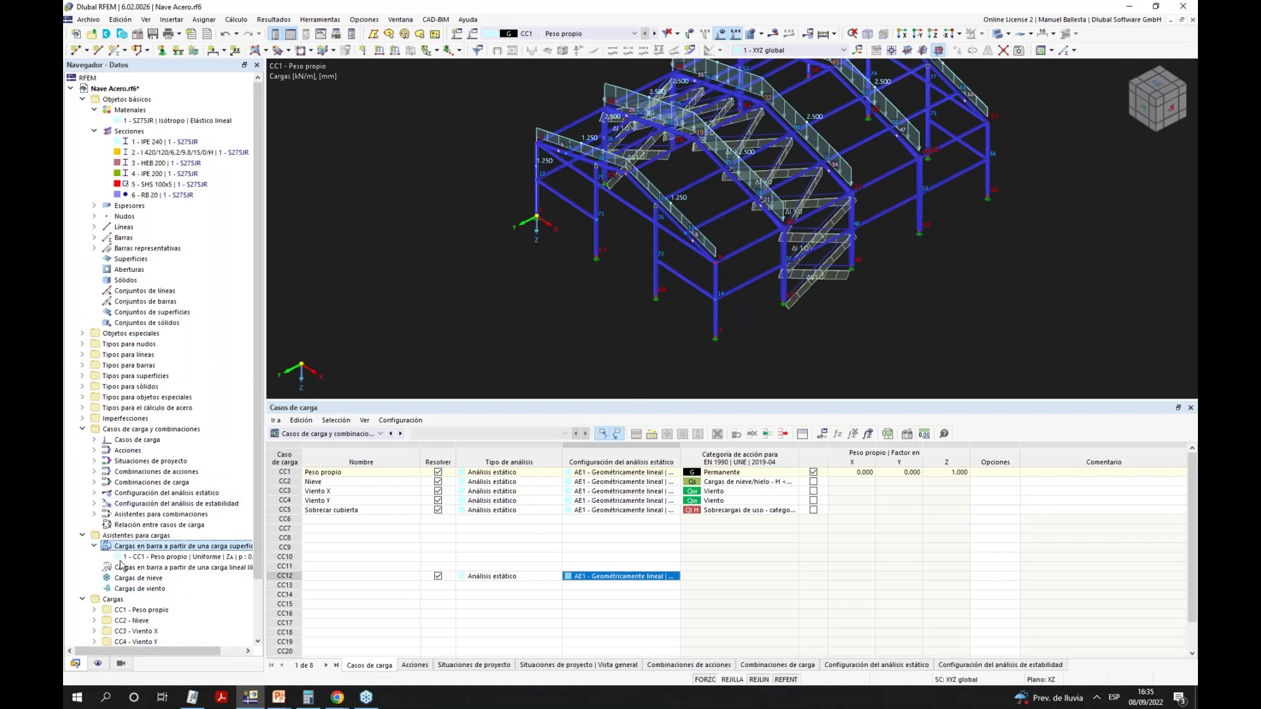
{"action": "double_click", "coordinate": [141, 556]}
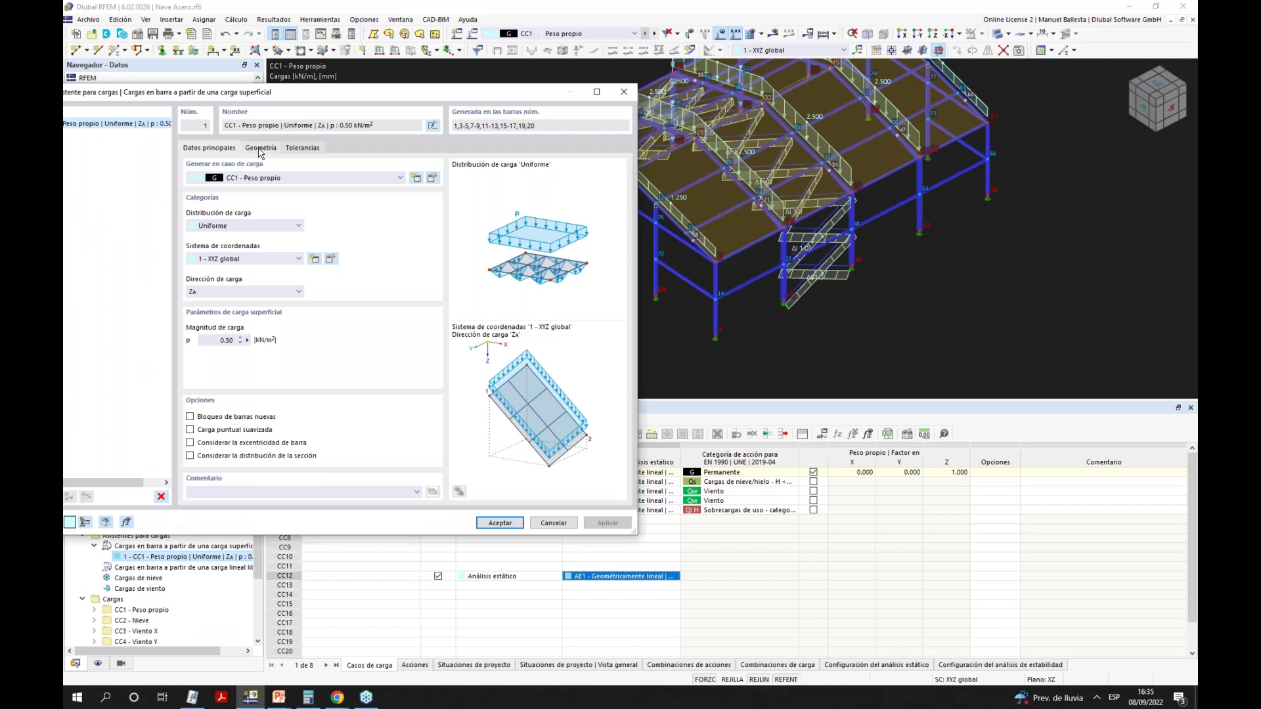
{"action": "left_click", "coordinate": [260, 149]}
{"action": "left_click", "coordinate": [239, 213]}
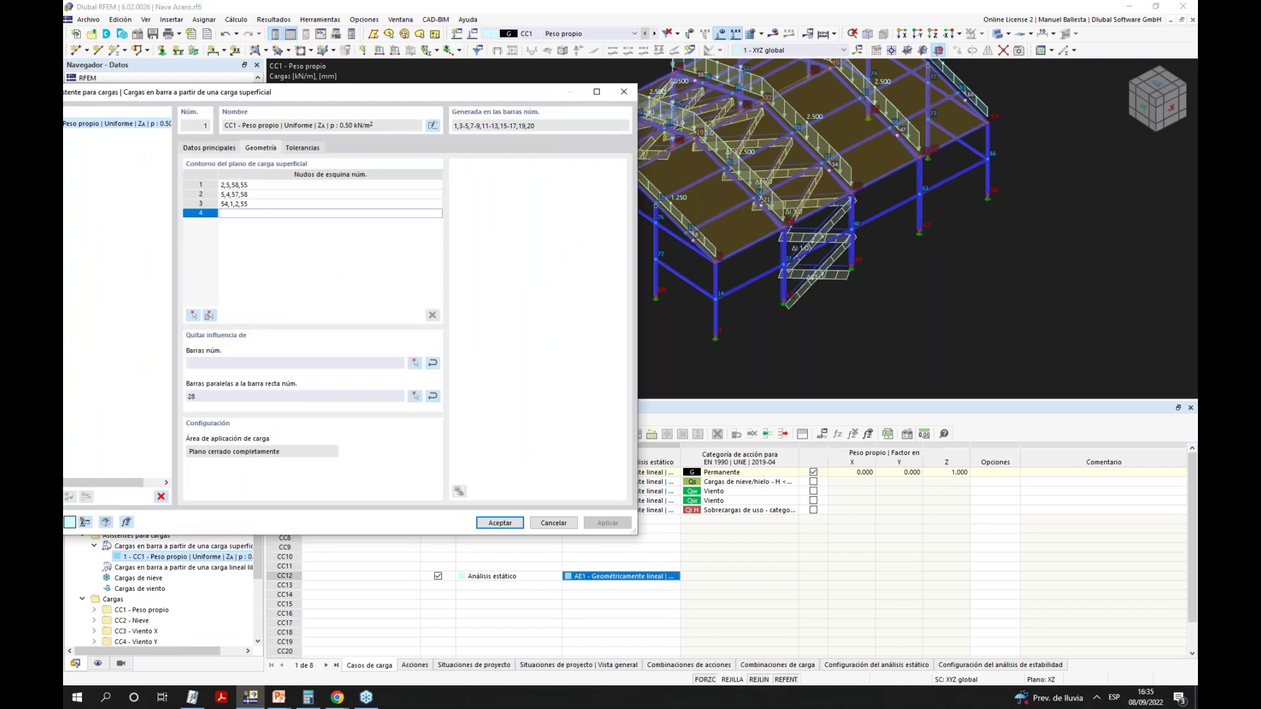
{"action": "key", "text": "Return"}
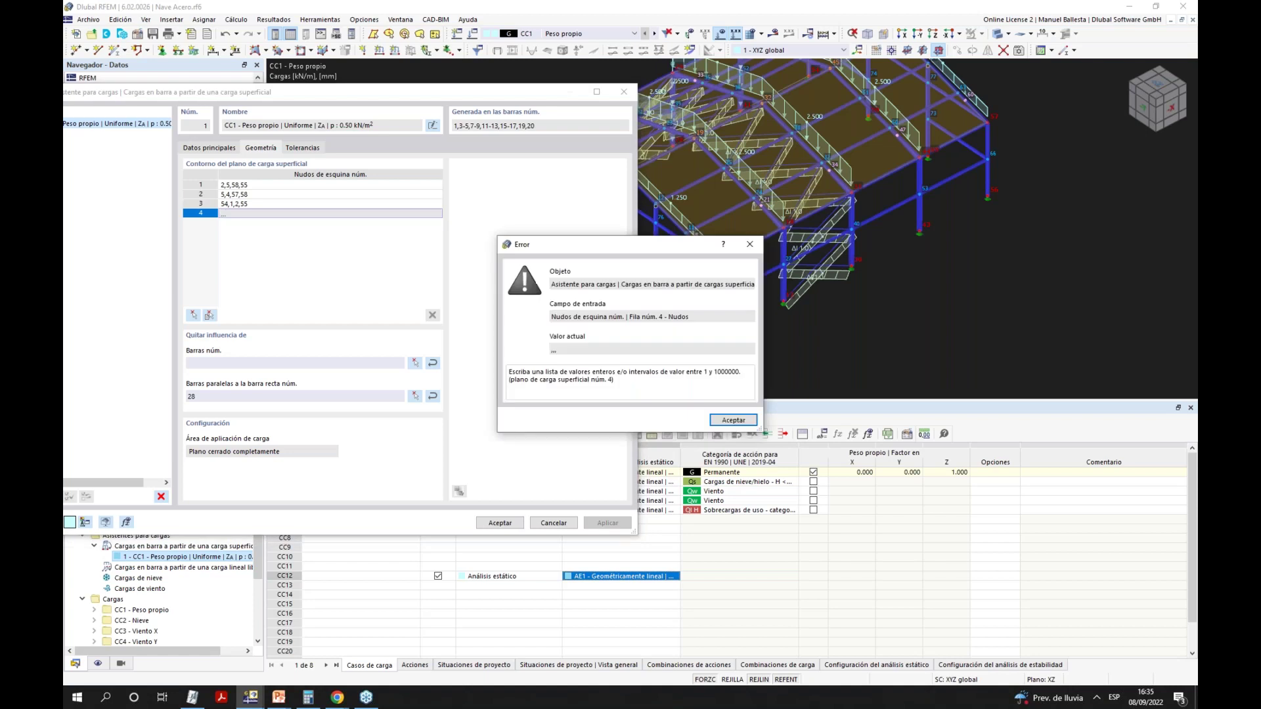
{"action": "key", "text": "Return"}
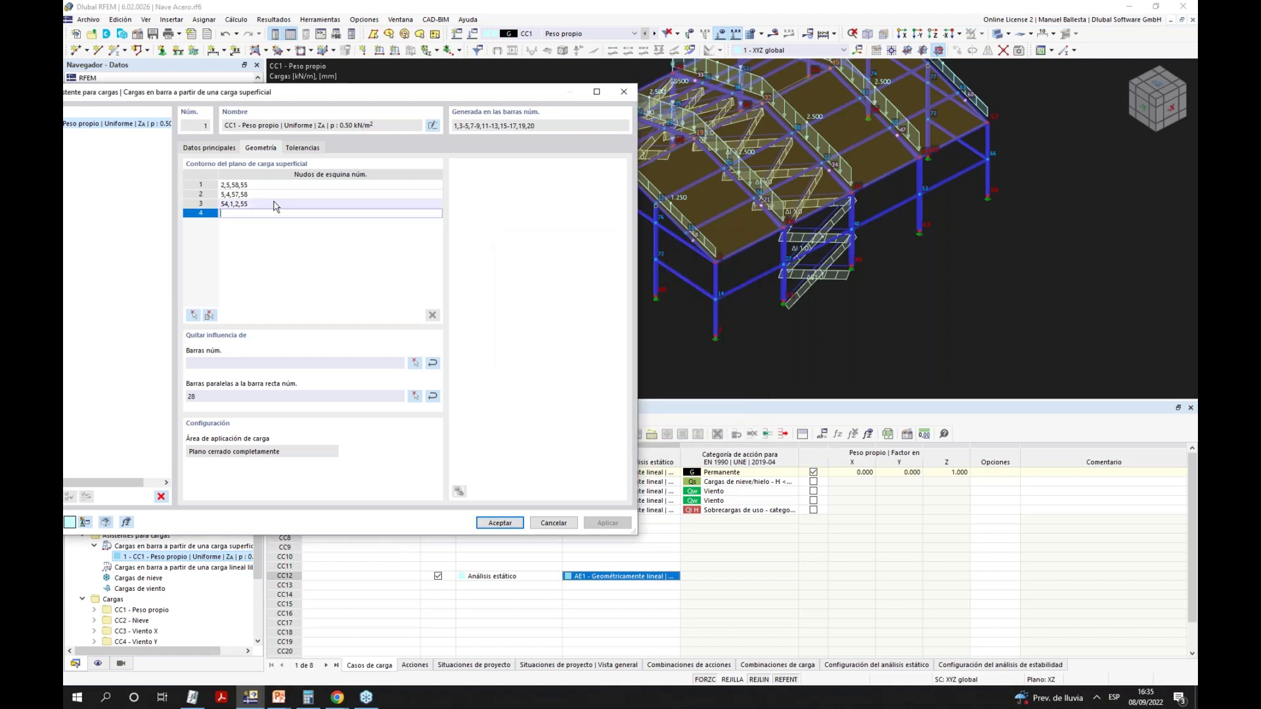
{"action": "key", "text": "Return"}
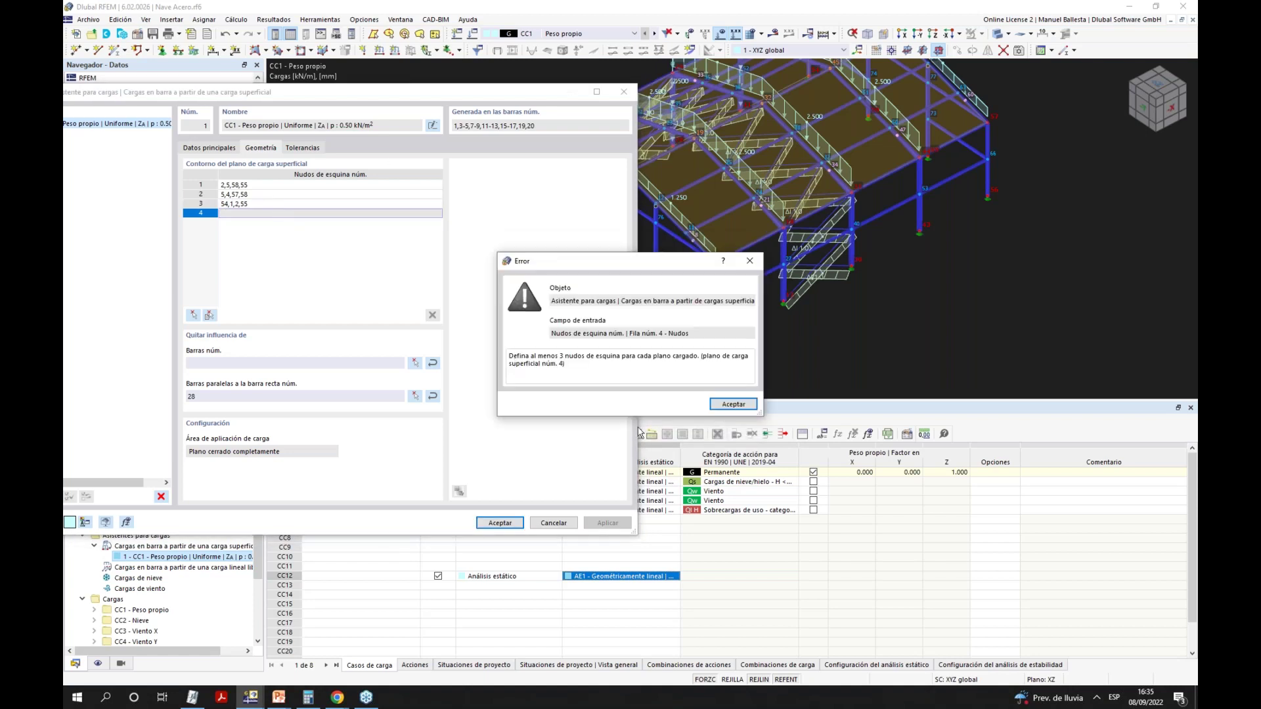
{"action": "left_click", "coordinate": [757, 260]}
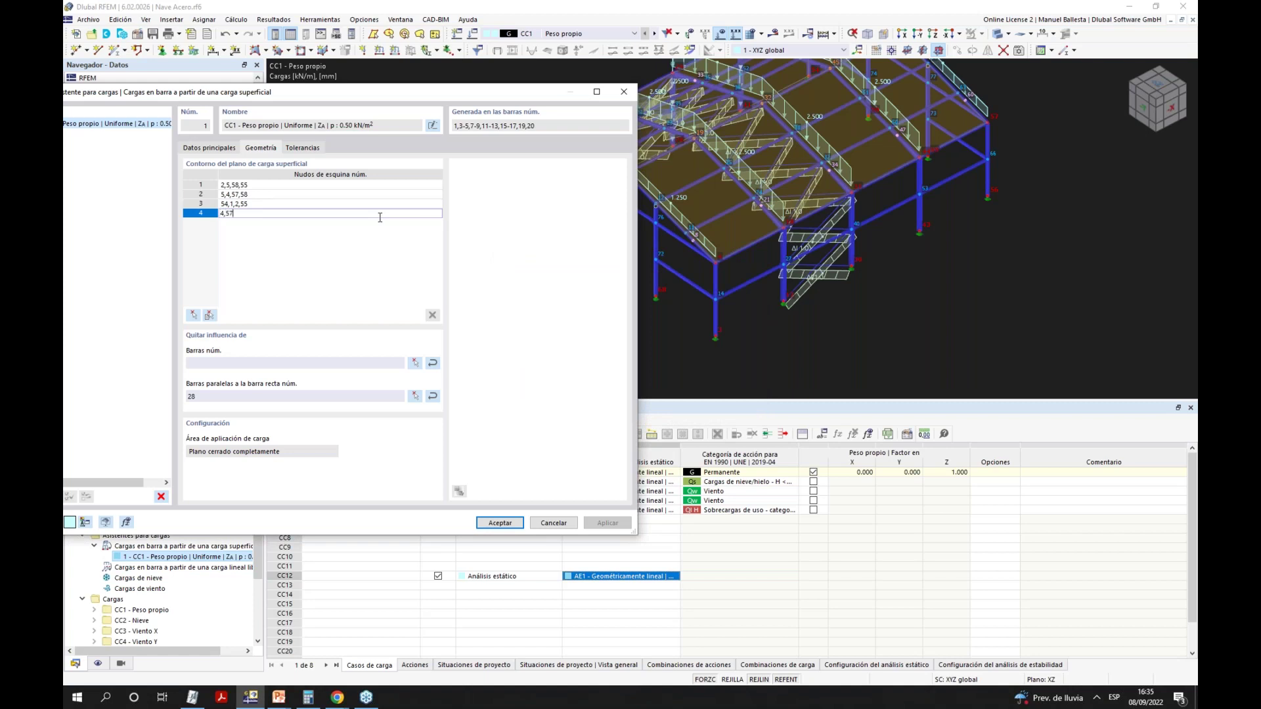
{"action": "key", "text": "Return"}
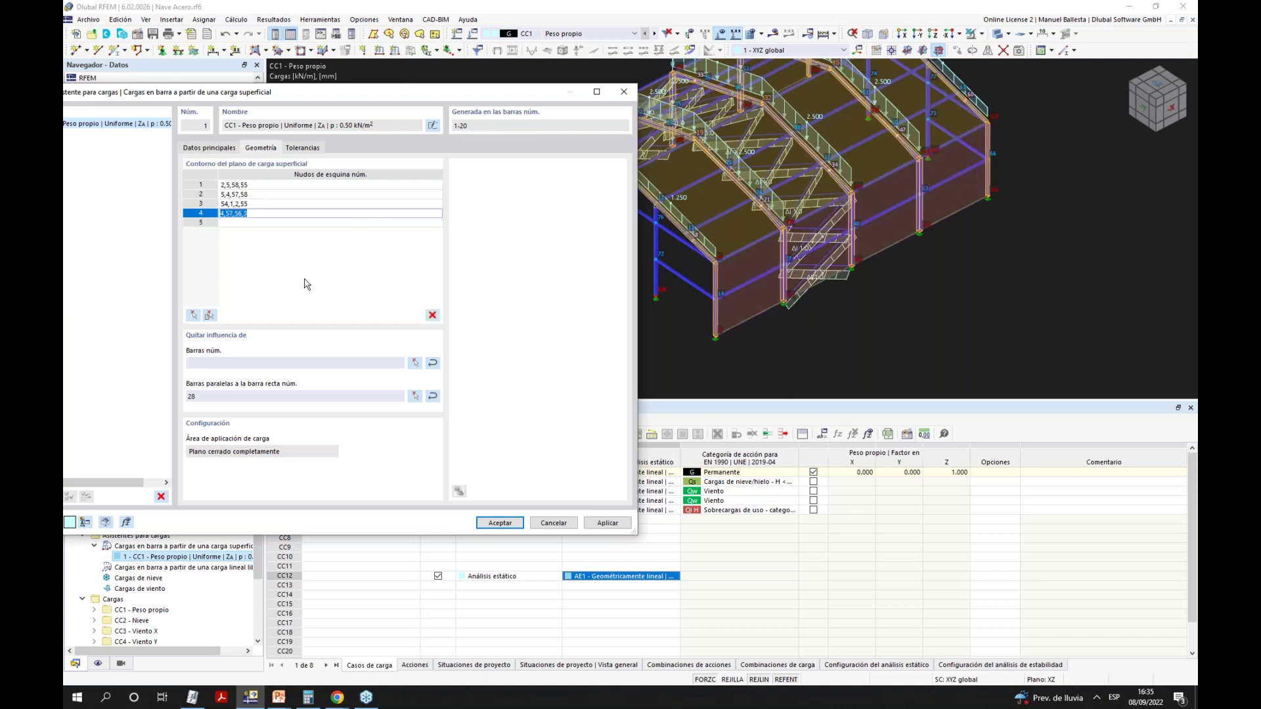
{"action": "left_click", "coordinate": [510, 524]}
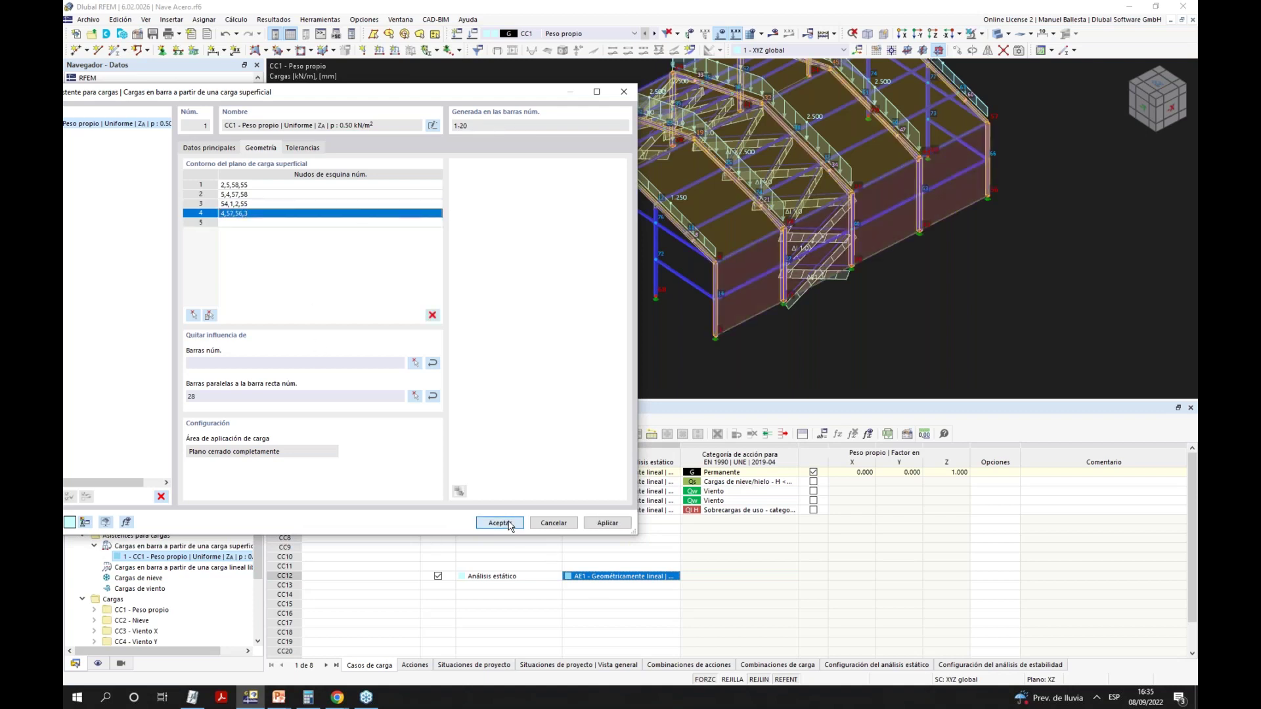
Create a second CC1 member-loads-from-area-load wizard with a uniform surface load of 0.5 kN/m².
{"action": "middle_click_drag", "start_coordinate": [798, 297], "coordinate": [905, 221], "text": "ctrl"}
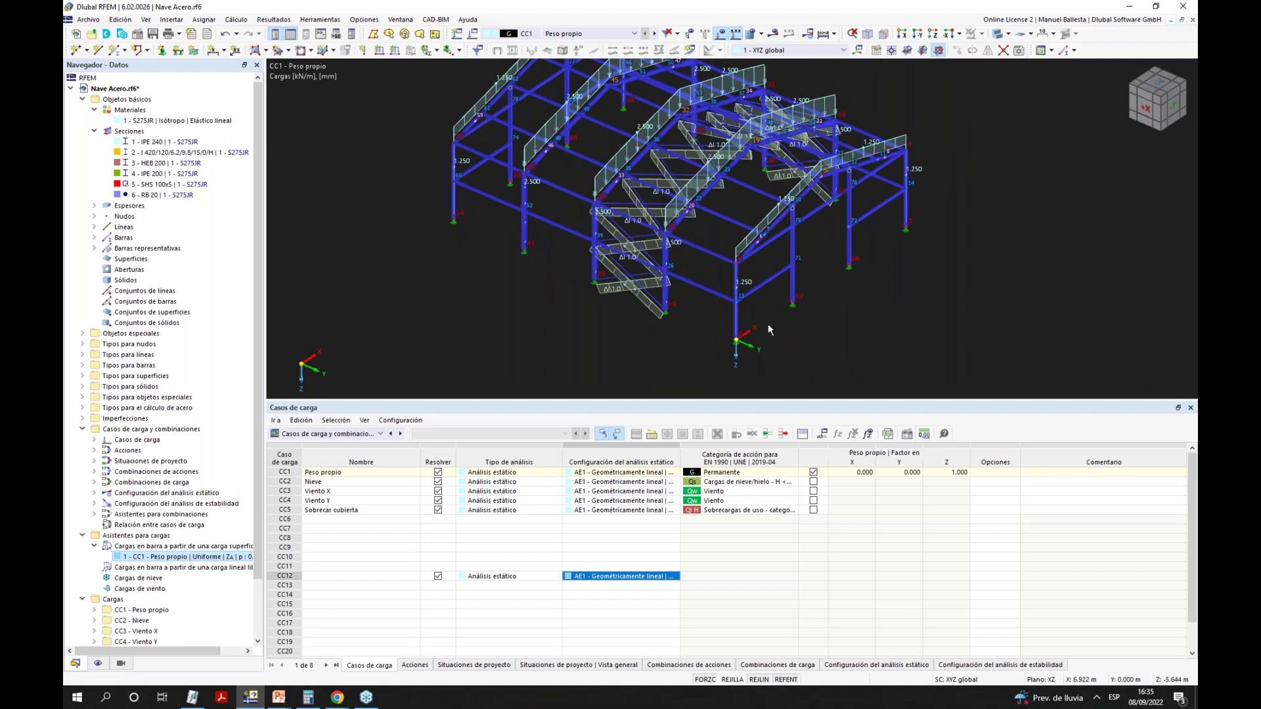
{"action": "right_click", "coordinate": [139, 550]}
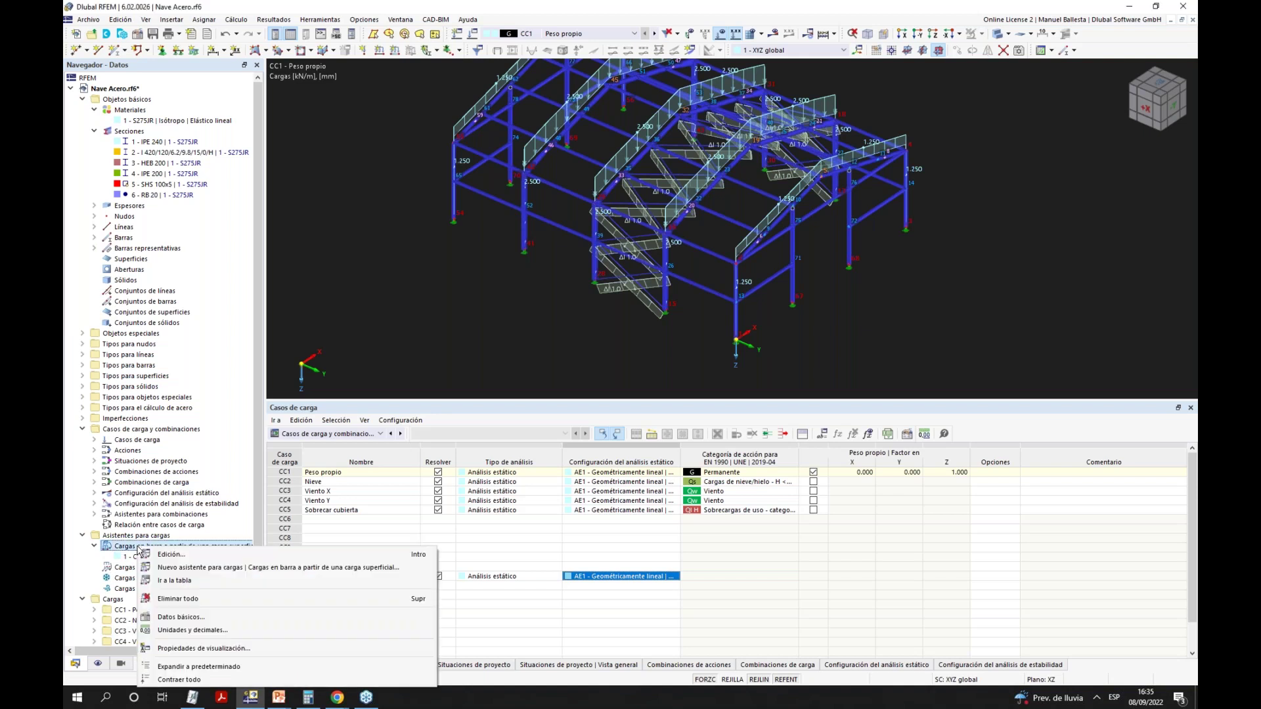
{"action": "left_click", "coordinate": [158, 572]}
{"action": "left_click_drag", "start_coordinate": [380, 95], "coordinate": [529, 110]}
{"action": "double_click", "coordinate": [383, 355]}
{"action": "type", "text": "0.5"}
{"action": "left_click", "coordinate": [421, 164]}
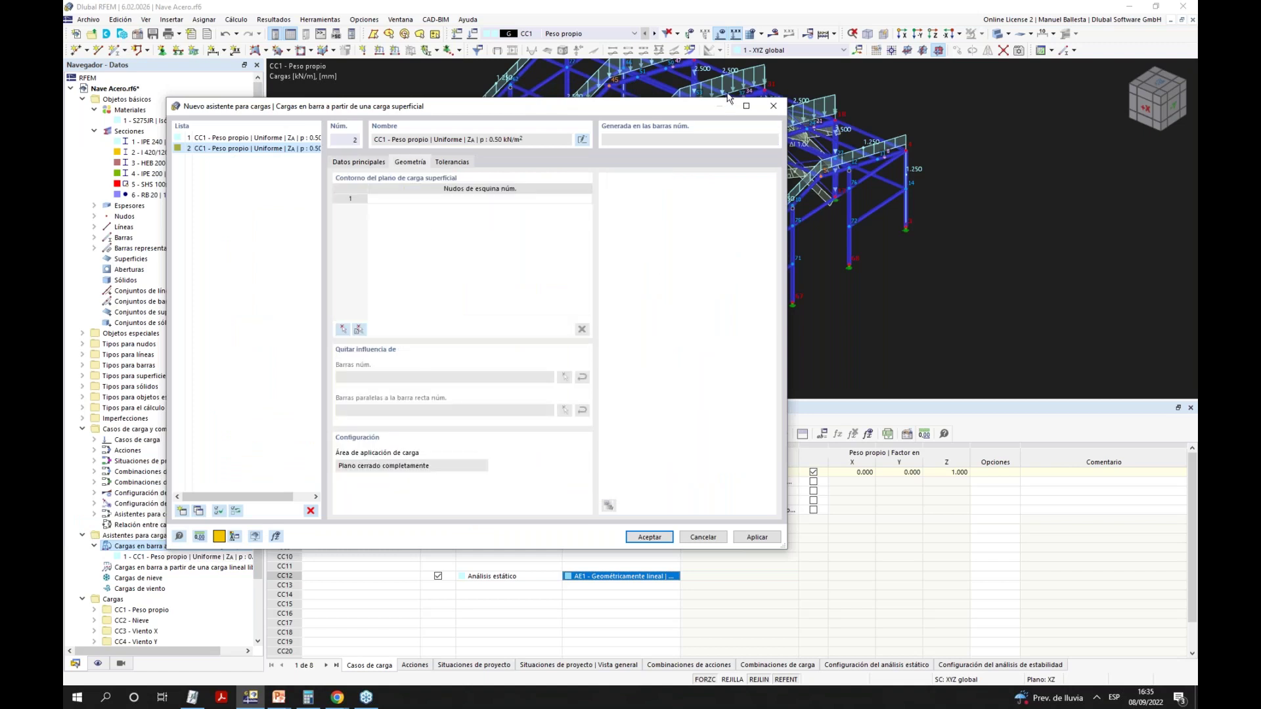
Define the front end wall as the first load plane of the new wizard with corner nodes 1,3,4,5,2.
{"action": "left_click_drag", "start_coordinate": [678, 109], "coordinate": [568, 112]}
{"action": "left_click", "coordinate": [269, 200]}
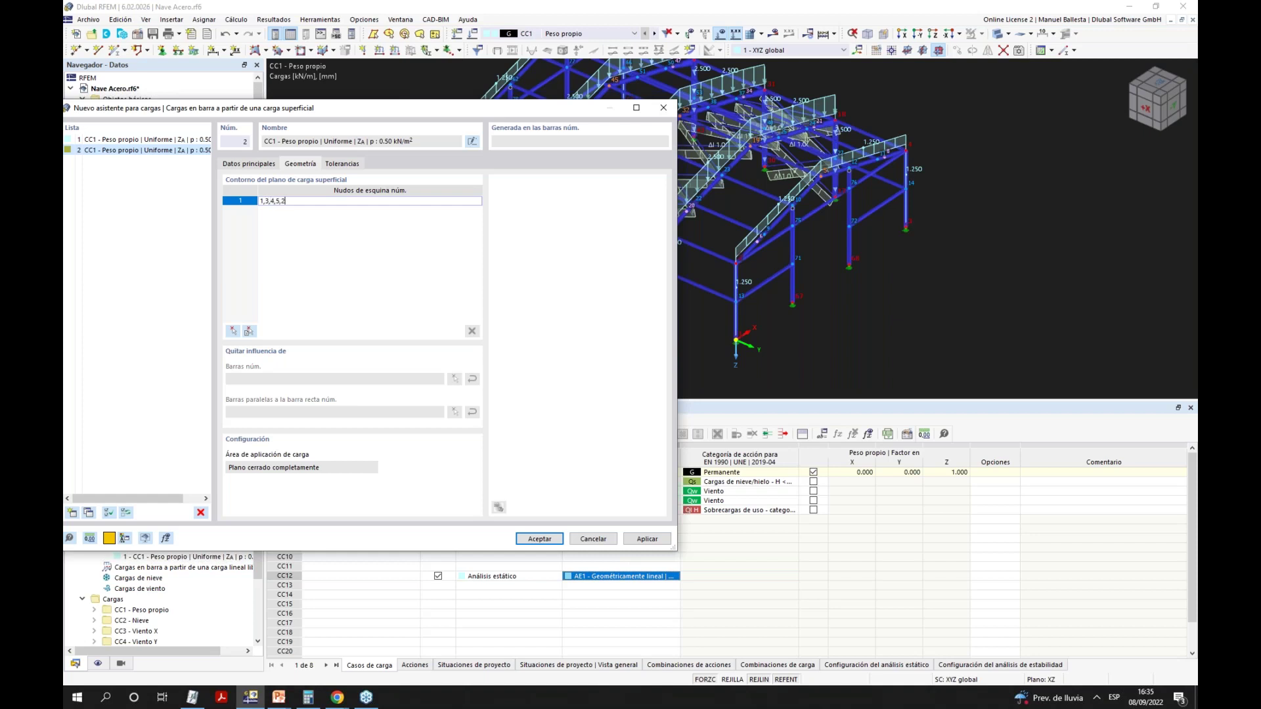
{"action": "key", "text": "Return"}
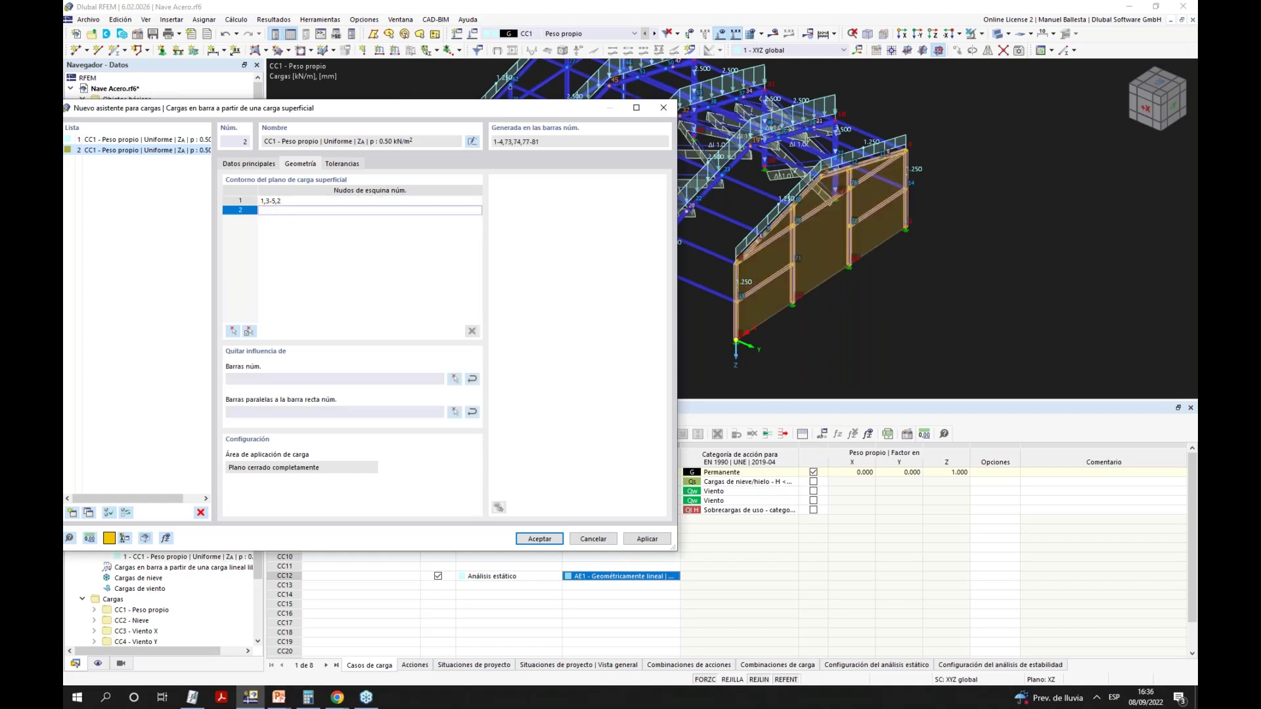
Exclude members parallel to members 3, 4 and 80 from receiving the end wall load.
{"action": "left_click", "coordinate": [454, 412]}
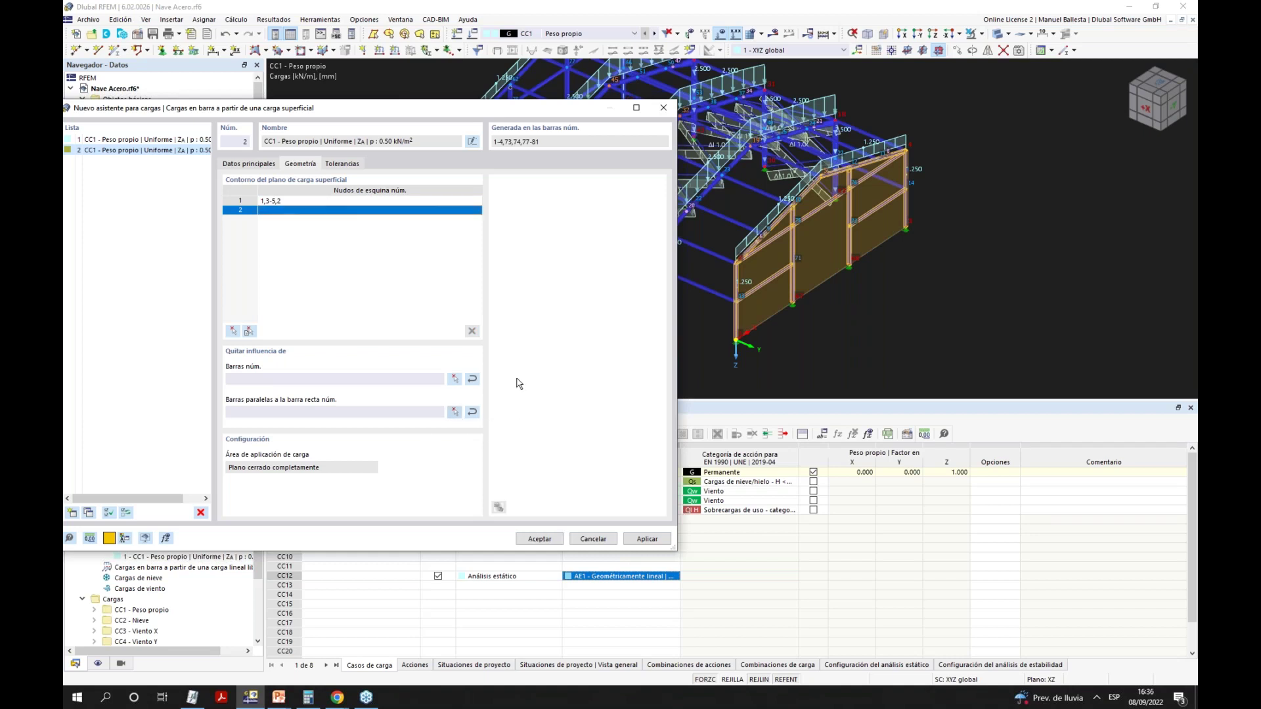
{"action": "left_click", "coordinate": [761, 283]}
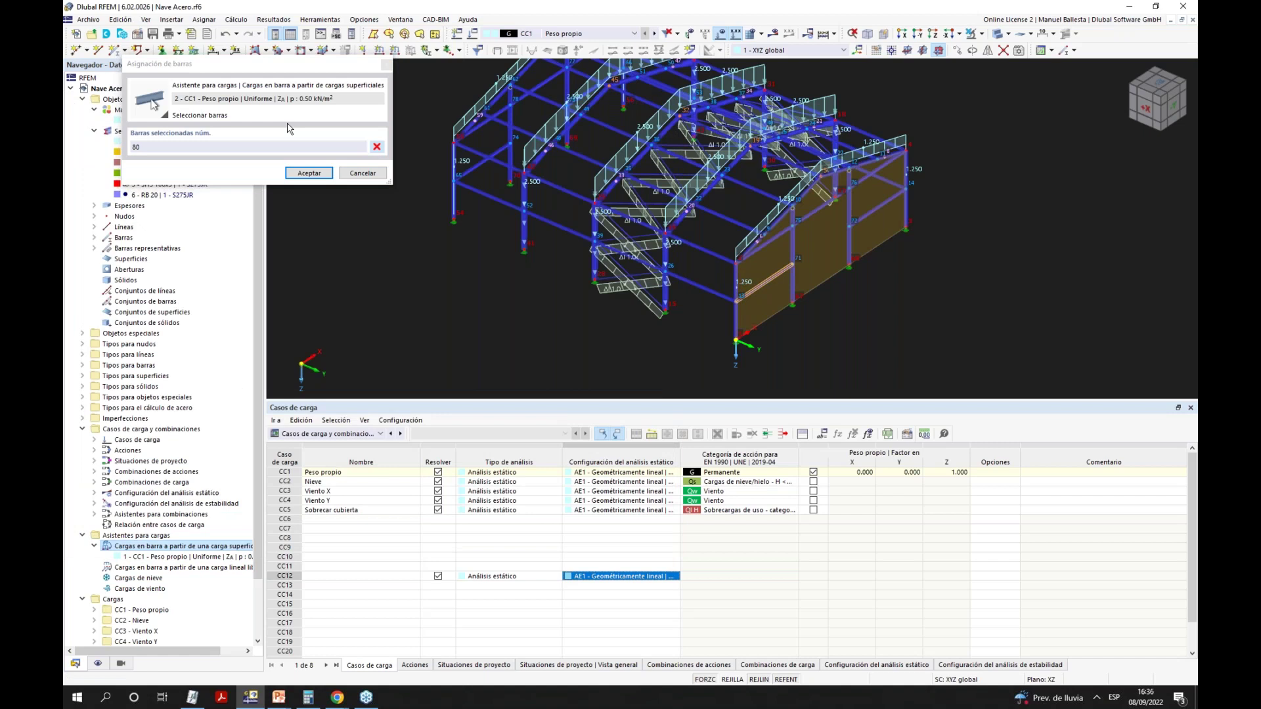
{"action": "left_click", "coordinate": [868, 161]}
{"action": "left_click", "coordinate": [869, 162]}
{"action": "left_click", "coordinate": [309, 173]}
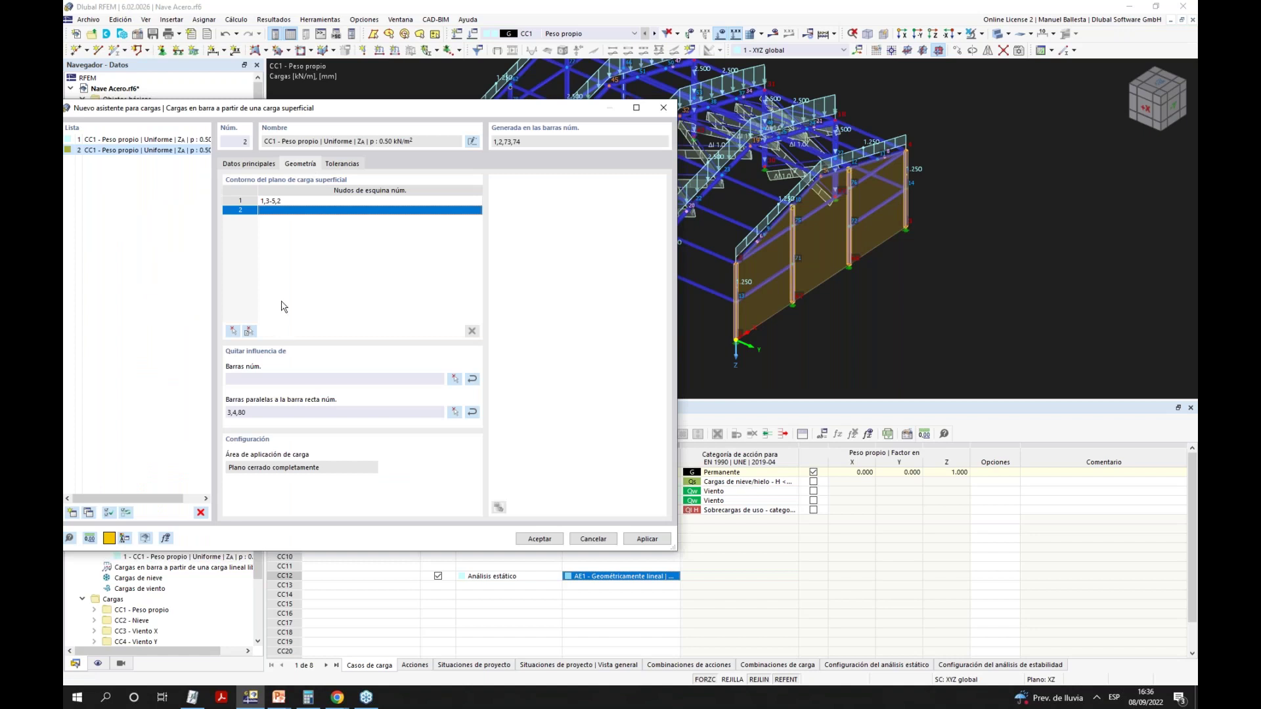
Add the opposite end wall as a second load plane with corner nodes 54,55,58,57,56 and accept the wizard.
{"action": "left_click_drag", "start_coordinate": [532, 112], "coordinate": [658, 220]}
{"action": "left_click", "coordinate": [413, 317]}
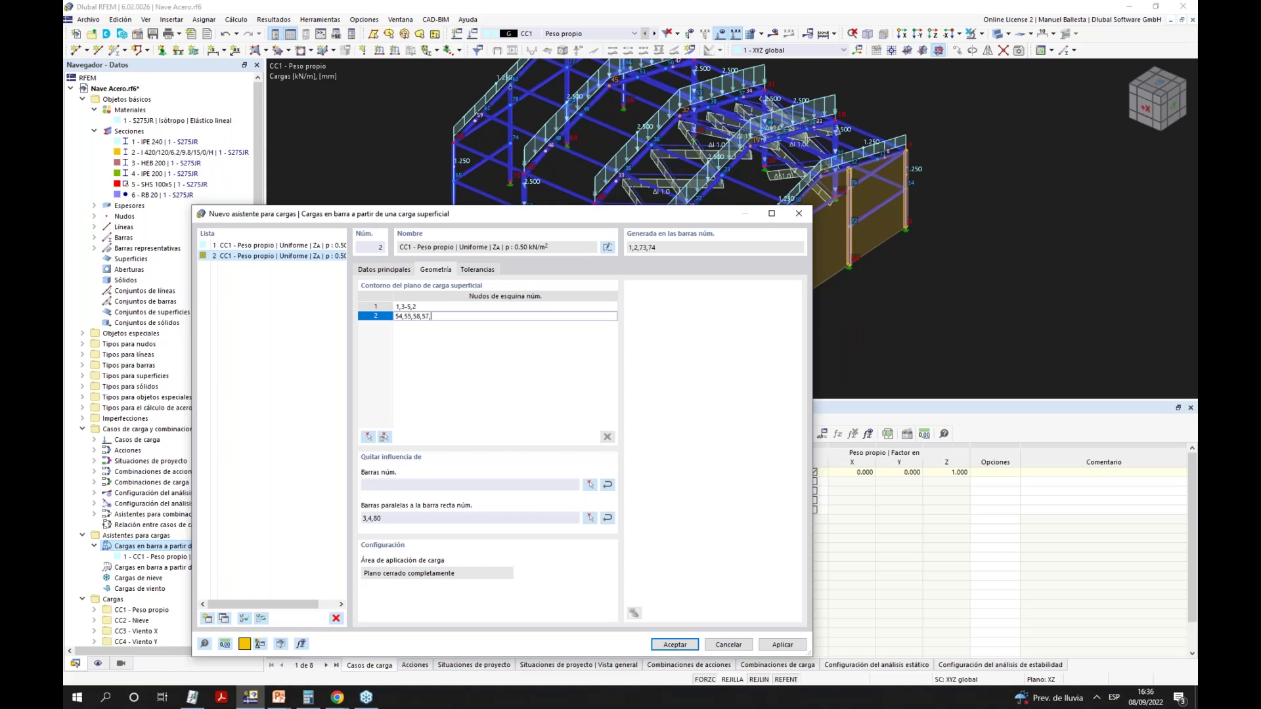
{"action": "key", "text": "Return"}
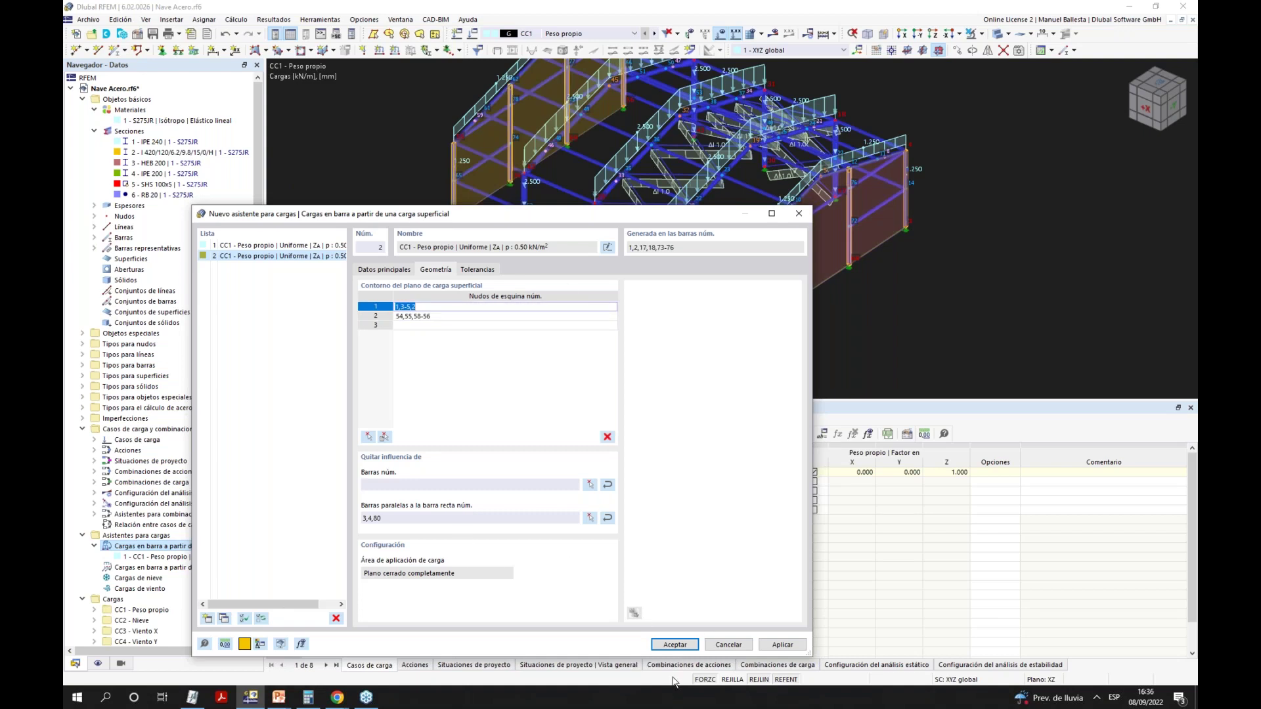
{"action": "left_click", "coordinate": [675, 644]}
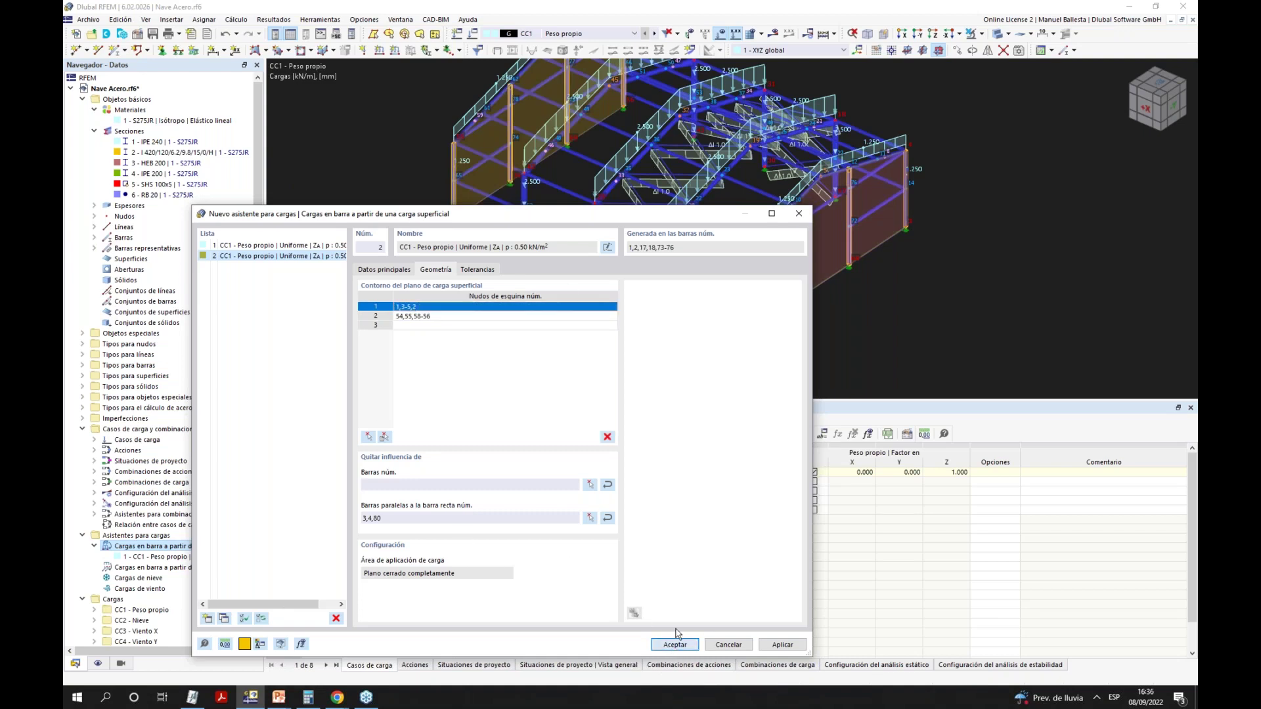
Hide the displayed loads and begin a new polygonal surface with the load transfer stiffness type (Transmisión de cargas).
{"action": "mouse_move", "coordinate": [854, 243]}
{"action": "middle_mouse_down", "text": "ctrl"}
{"action": "mouse_move", "coordinate": [723, 320]}
{"action": "mouse_move", "coordinate": [834, 237]}
{"action": "middle_mouse_up", "text": "ctrl"}
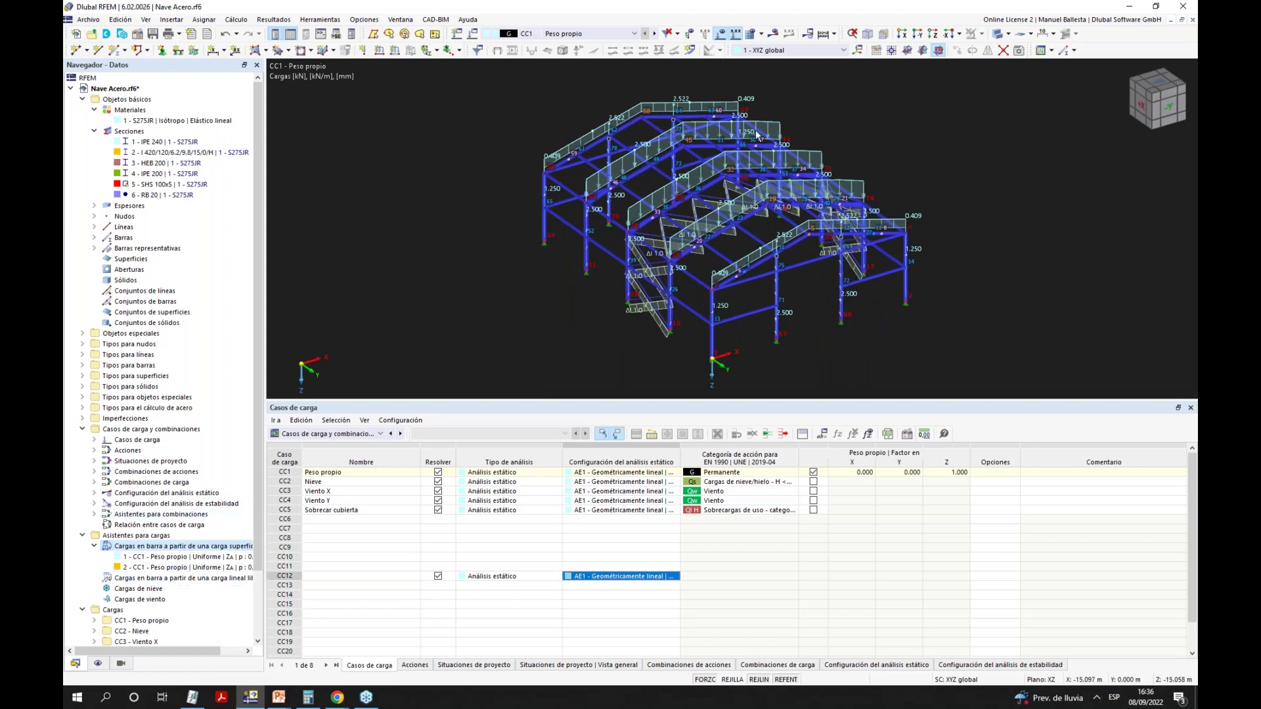
{"action": "left_click", "coordinate": [235, 50]}
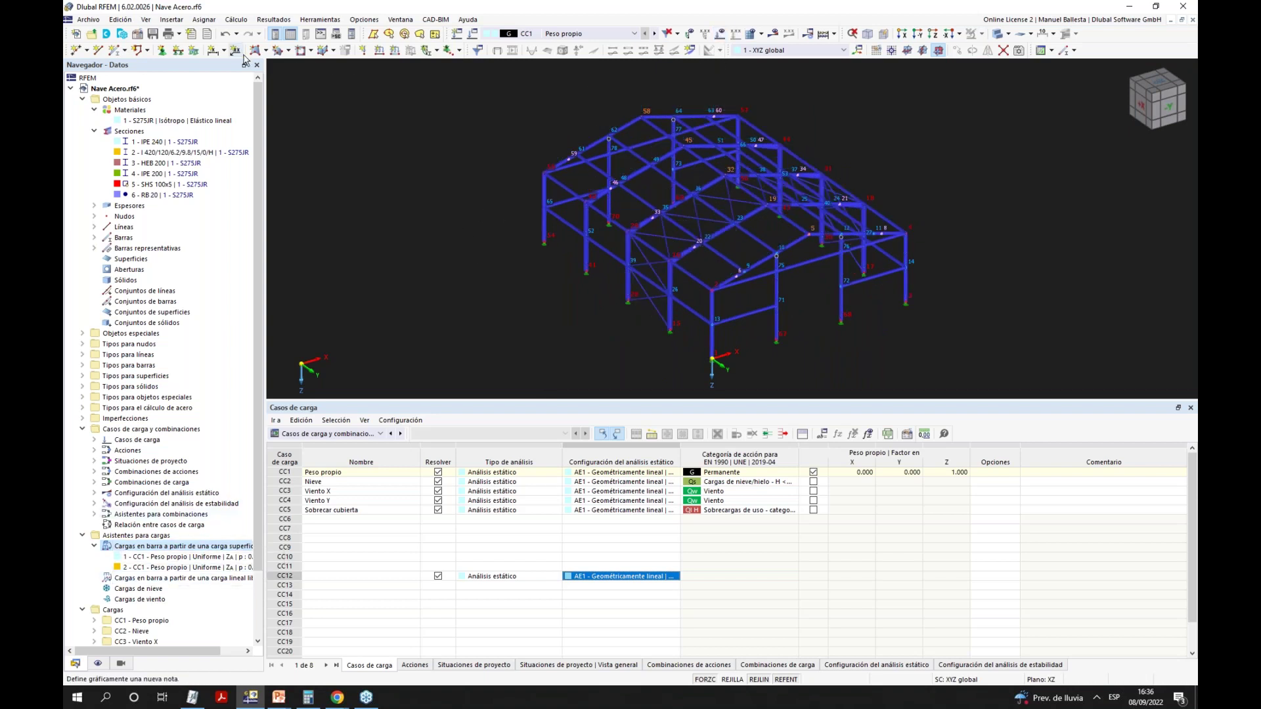
{"action": "left_click", "coordinate": [266, 50]}
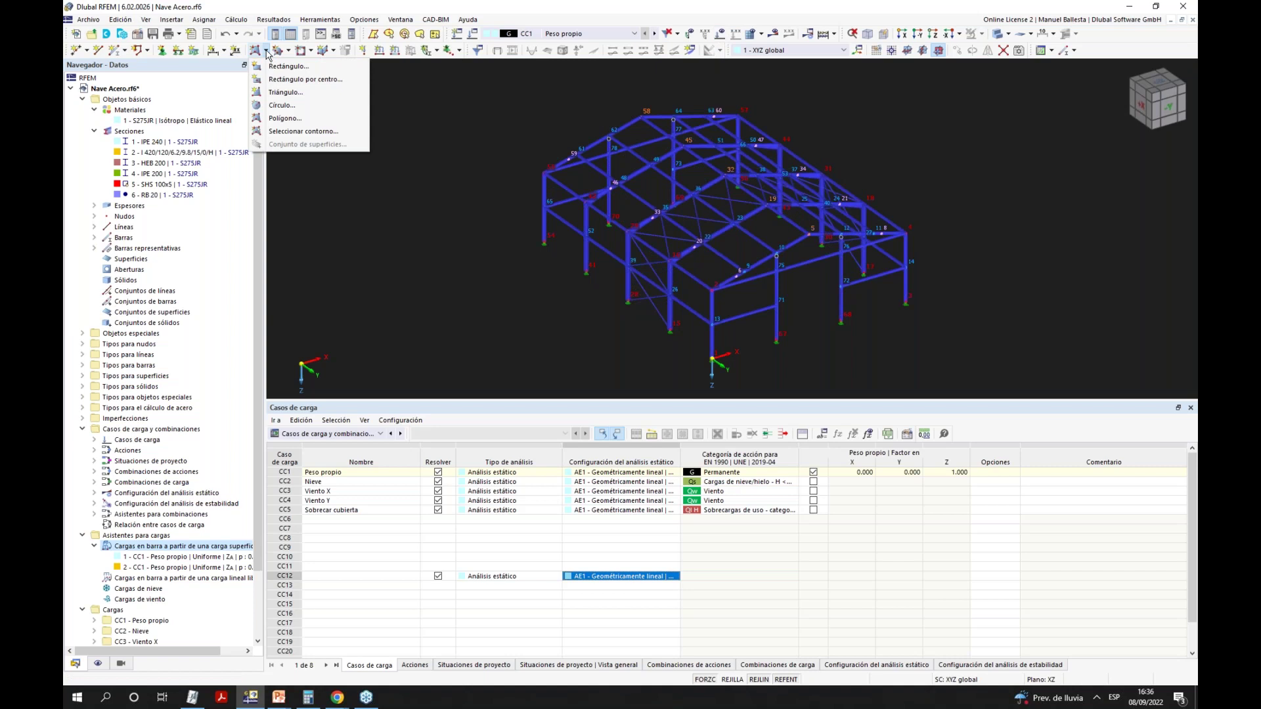
{"action": "left_click", "coordinate": [284, 118]}
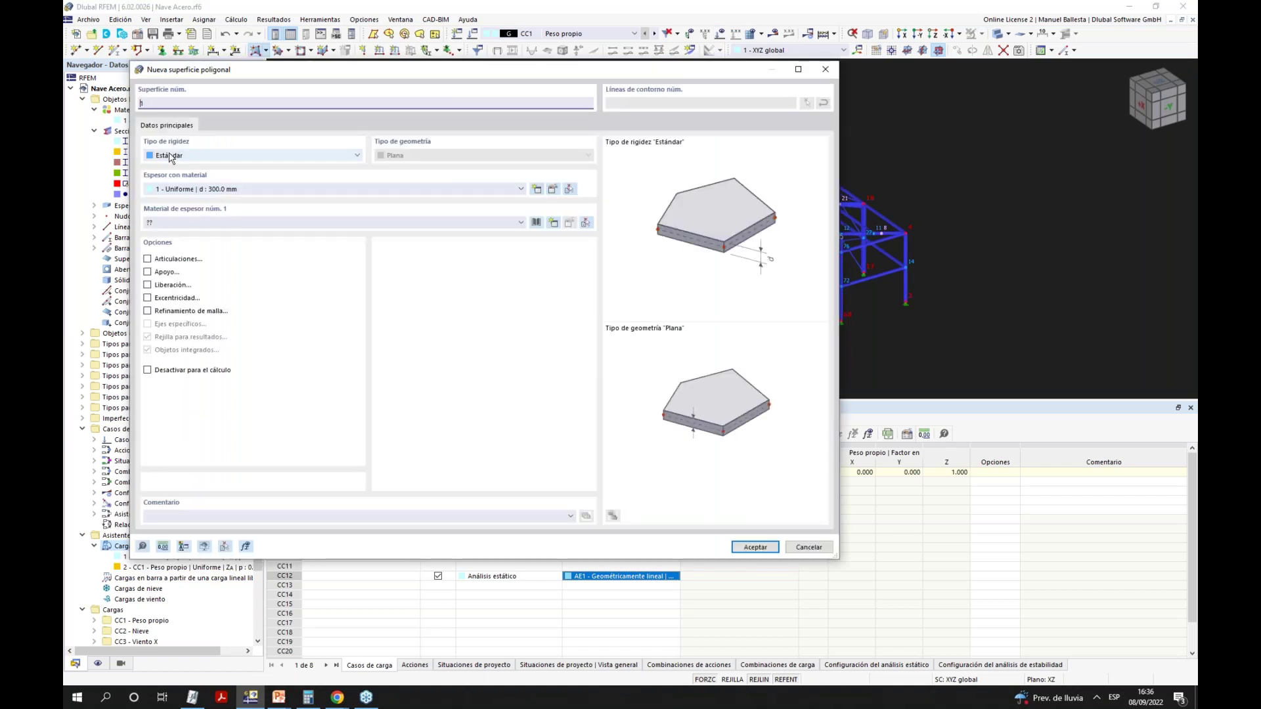
{"action": "left_click", "coordinate": [171, 156]}
{"action": "left_click", "coordinate": [191, 211]}
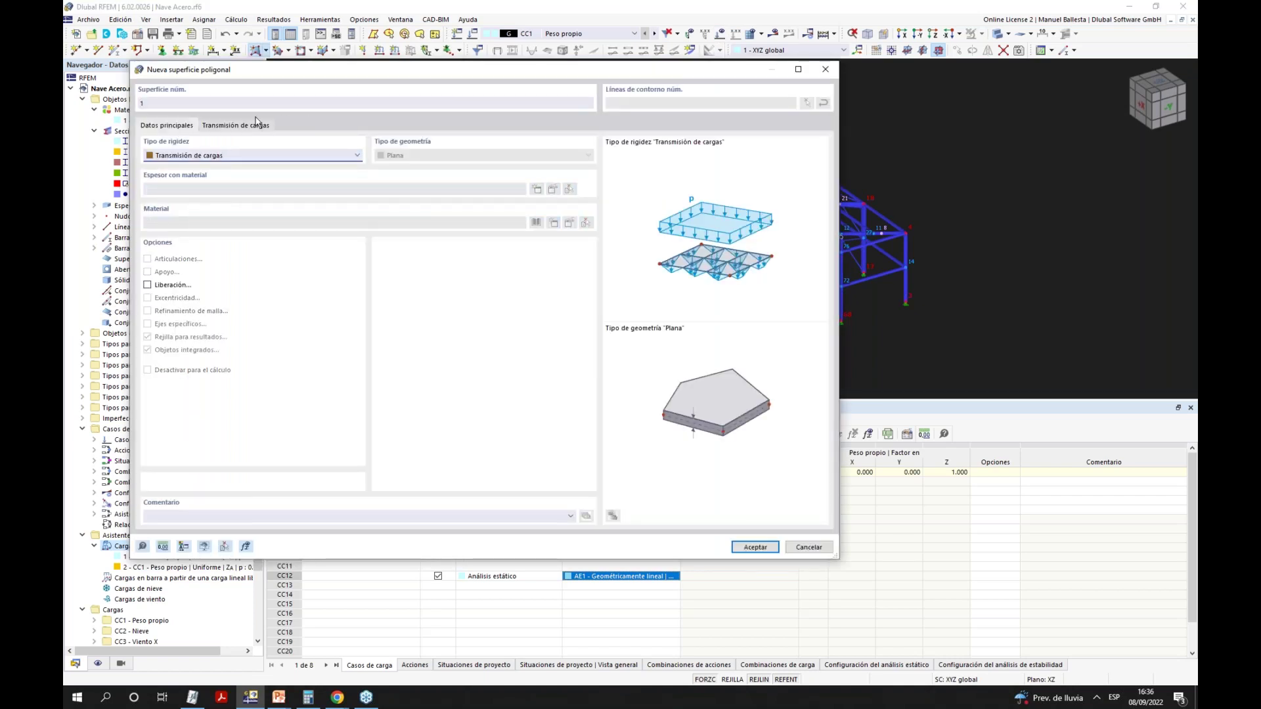
Set the surface's load transfer to both directions with uniform distribution and accept the surface parameters.
{"action": "left_click", "coordinate": [236, 125]}
{"action": "left_click", "coordinate": [192, 171]}
{"action": "left_click", "coordinate": [191, 181]}
{"action": "left_click", "coordinate": [180, 202]}
{"action": "left_click", "coordinate": [173, 213]}
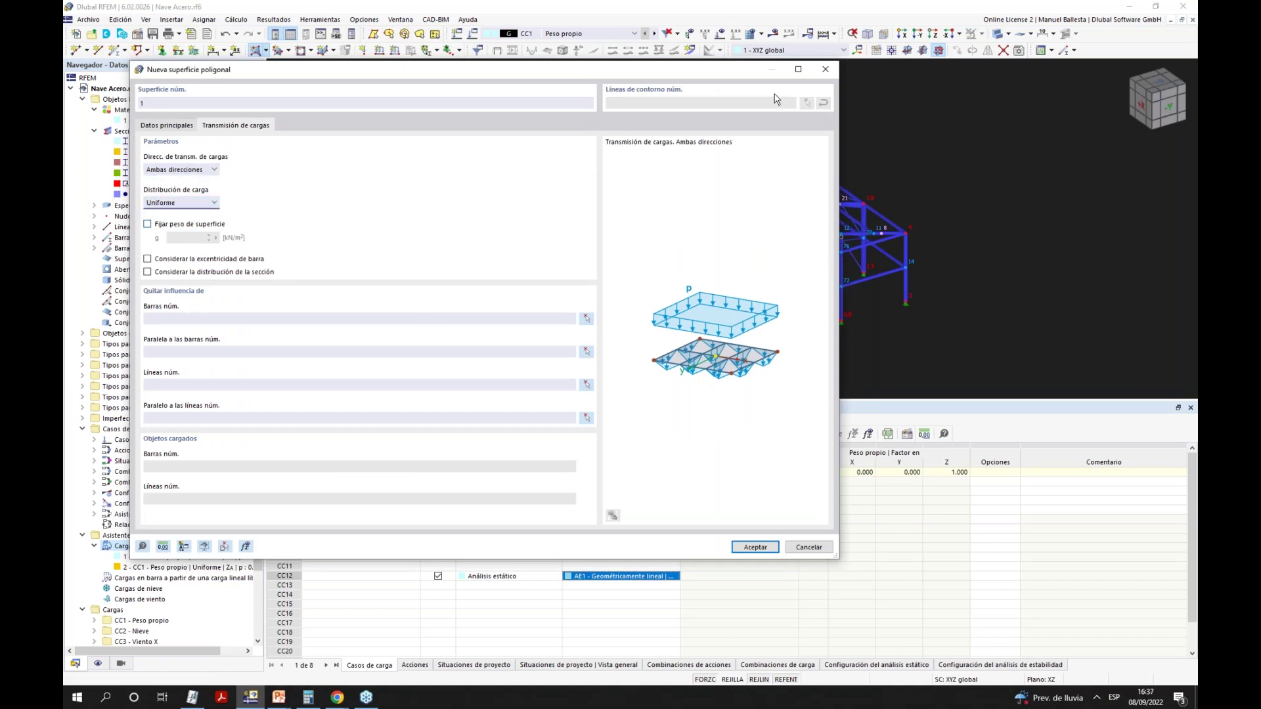
{"action": "left_click", "coordinate": [164, 126]}
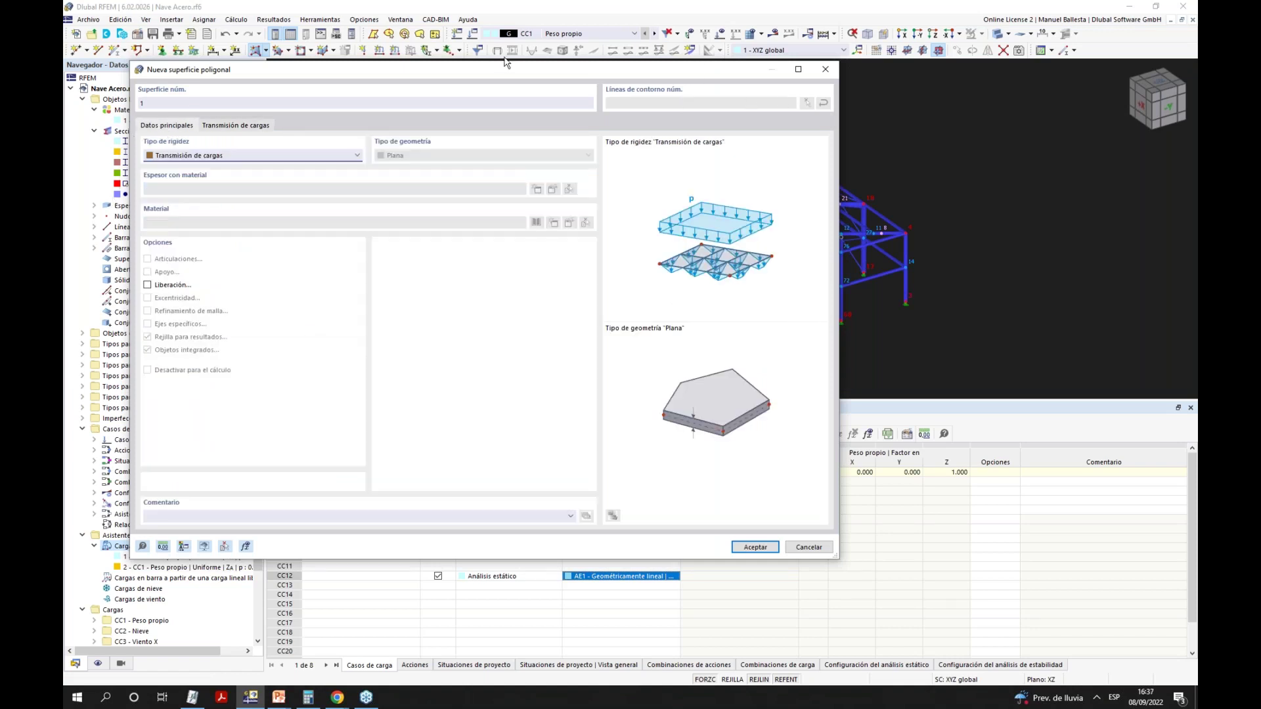
{"action": "left_click", "coordinate": [759, 551]}
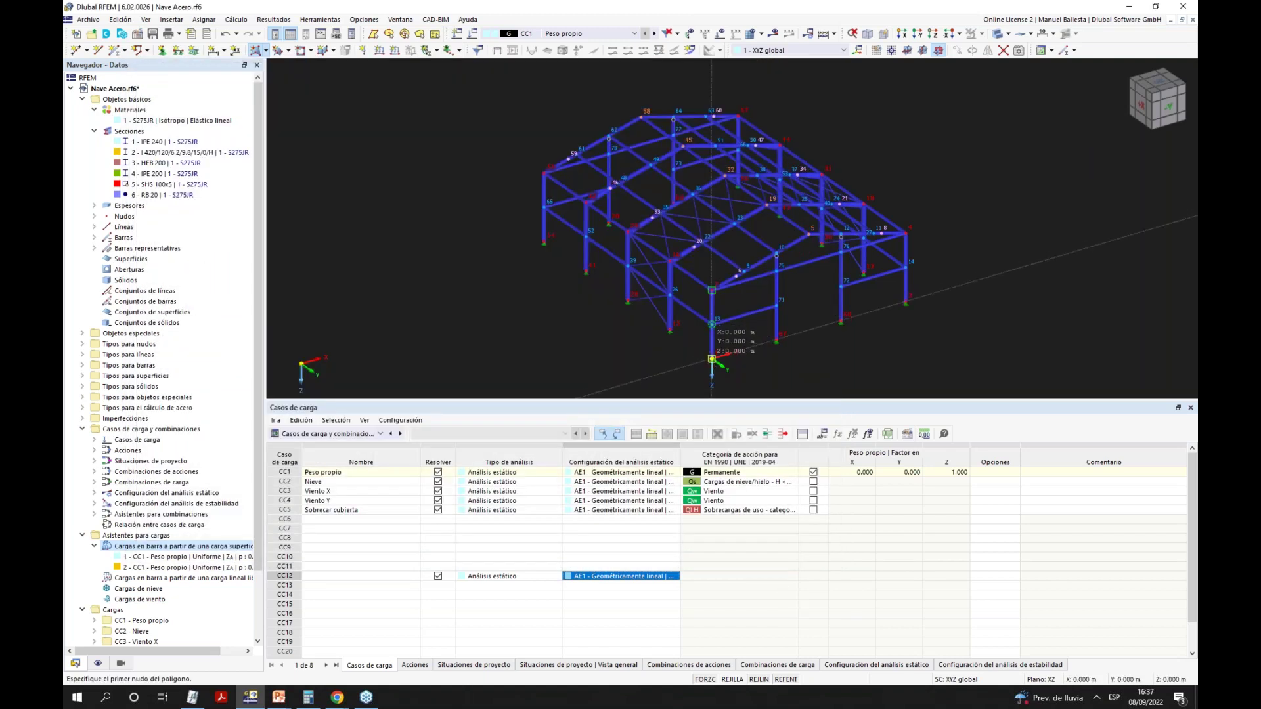
Draw load transfer surfaces over the side wall at the origin and the roof slope adjoining it.
{"action": "left_click", "coordinate": [711, 359]}
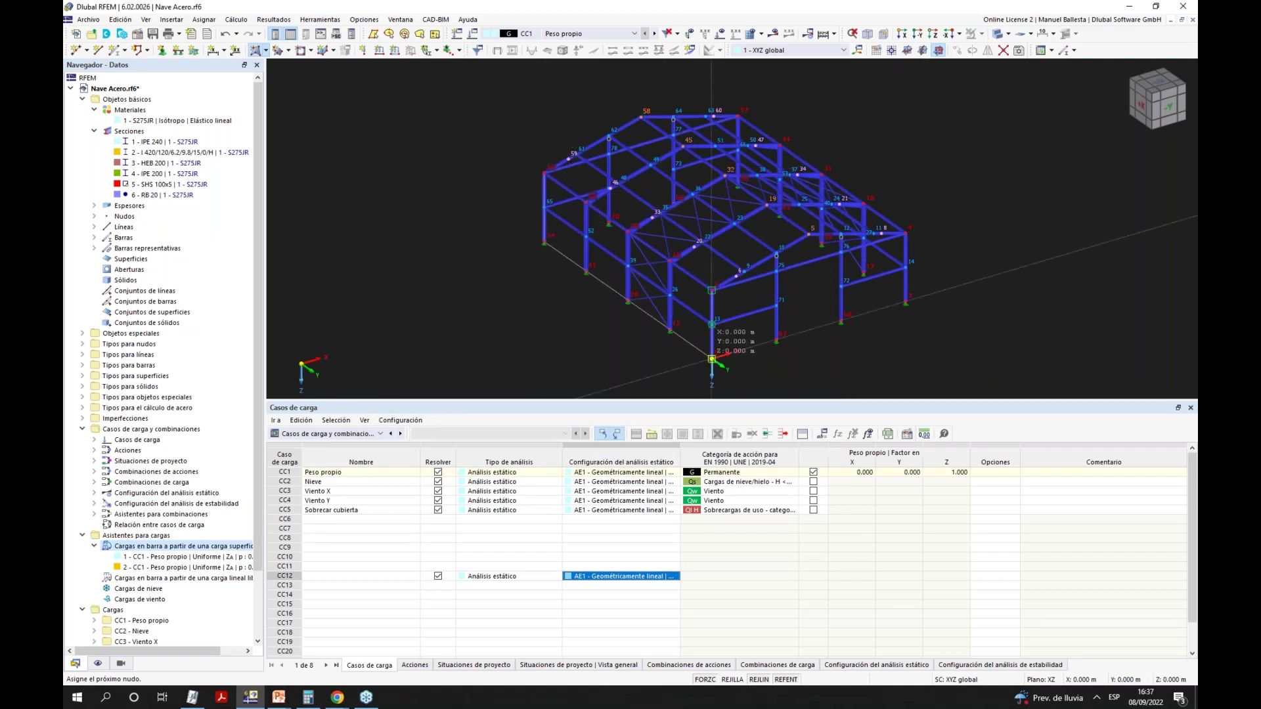
{"action": "left_click", "coordinate": [711, 359]}
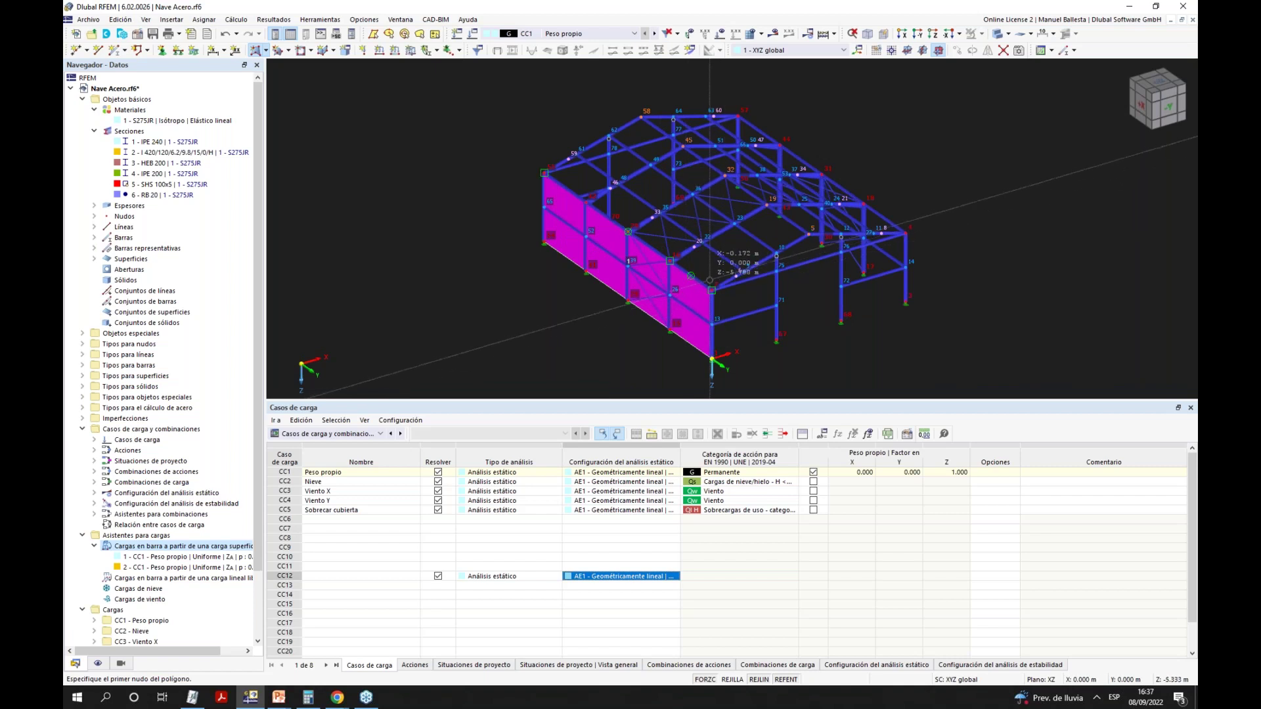
{"action": "middle_click_drag", "start_coordinate": [738, 276], "coordinate": [737, 292]}
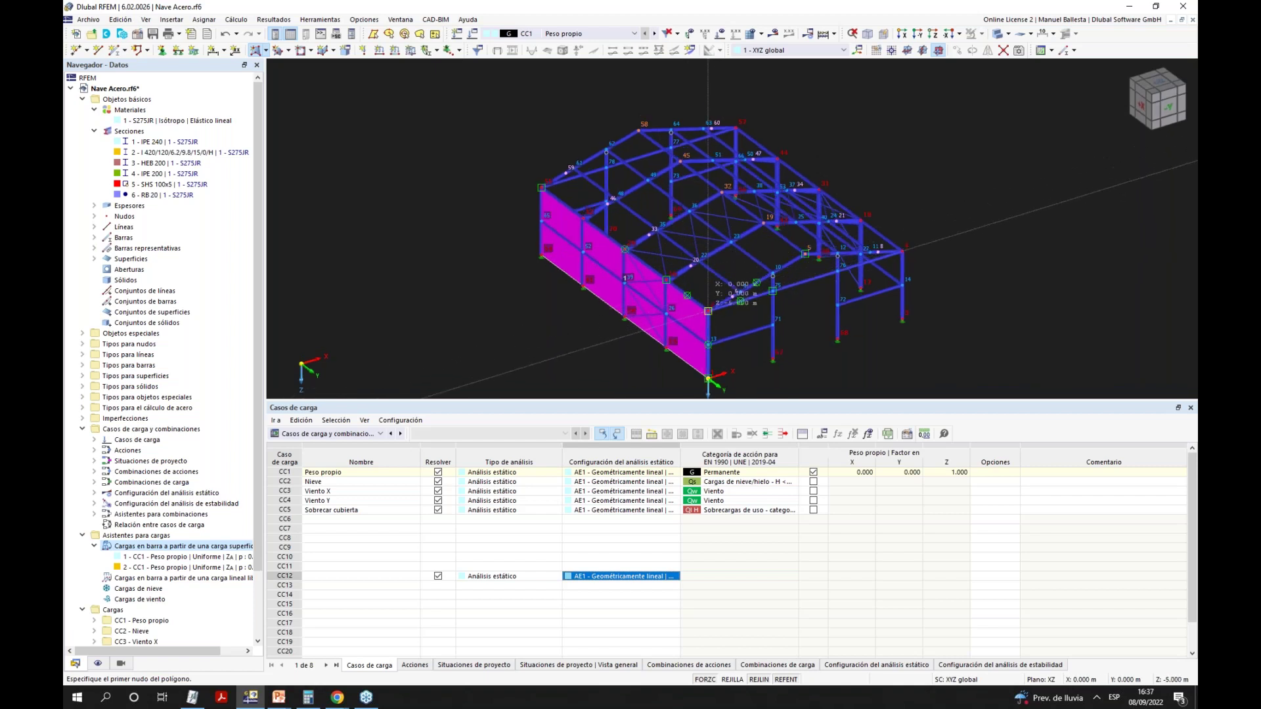
{"action": "left_click", "coordinate": [708, 310]}
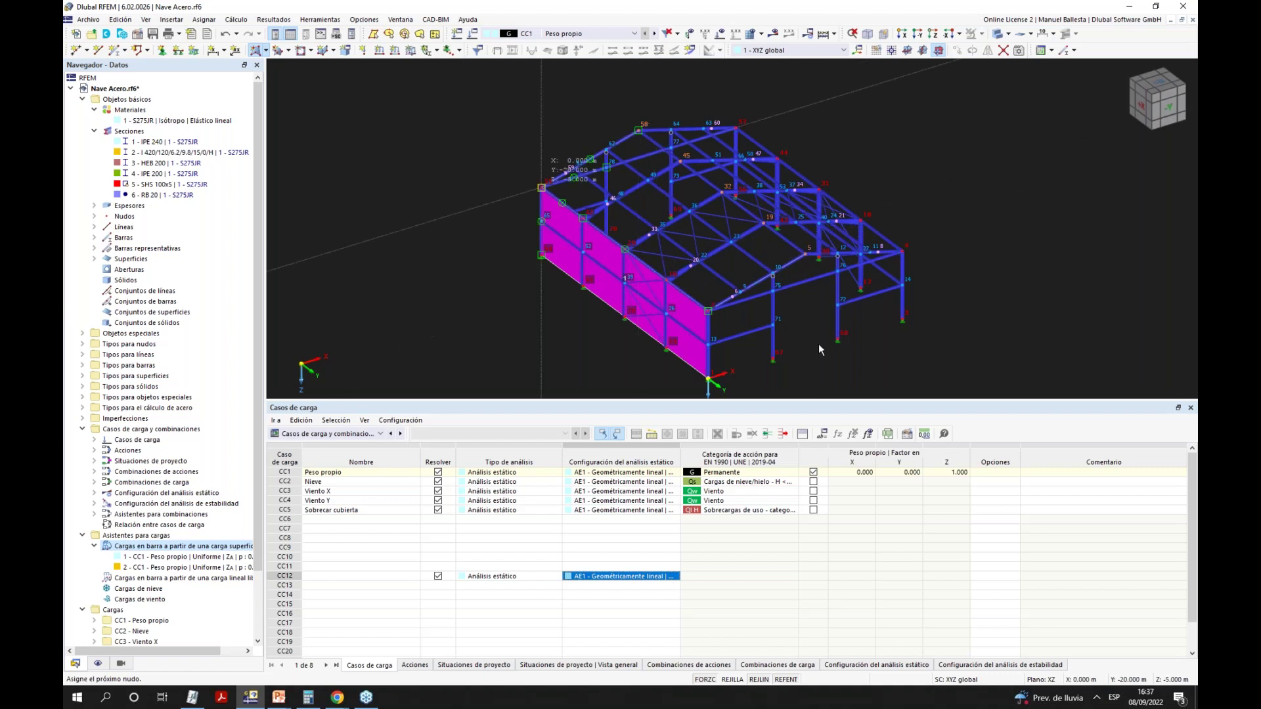
{"action": "left_click", "coordinate": [708, 311]}
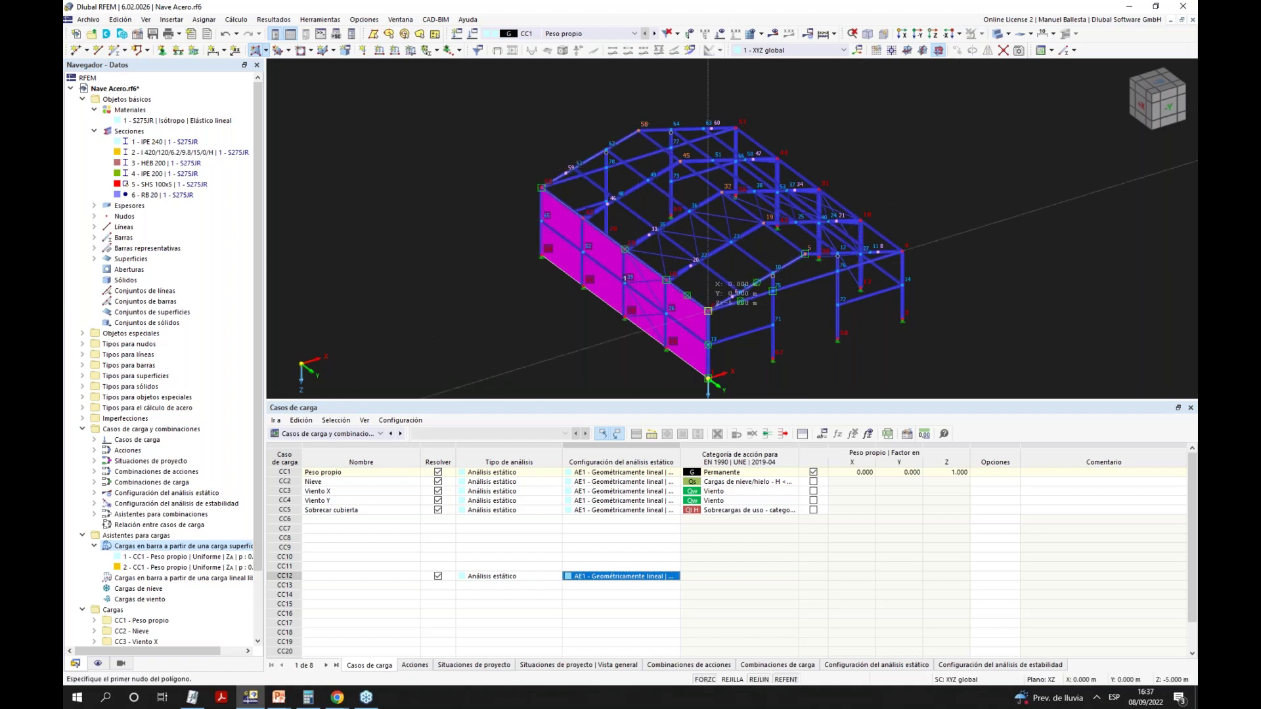
Draw load transfer surfaces over the front end wall at Y = 0 and the second roof slope.
{"action": "left_click", "coordinate": [708, 379]}
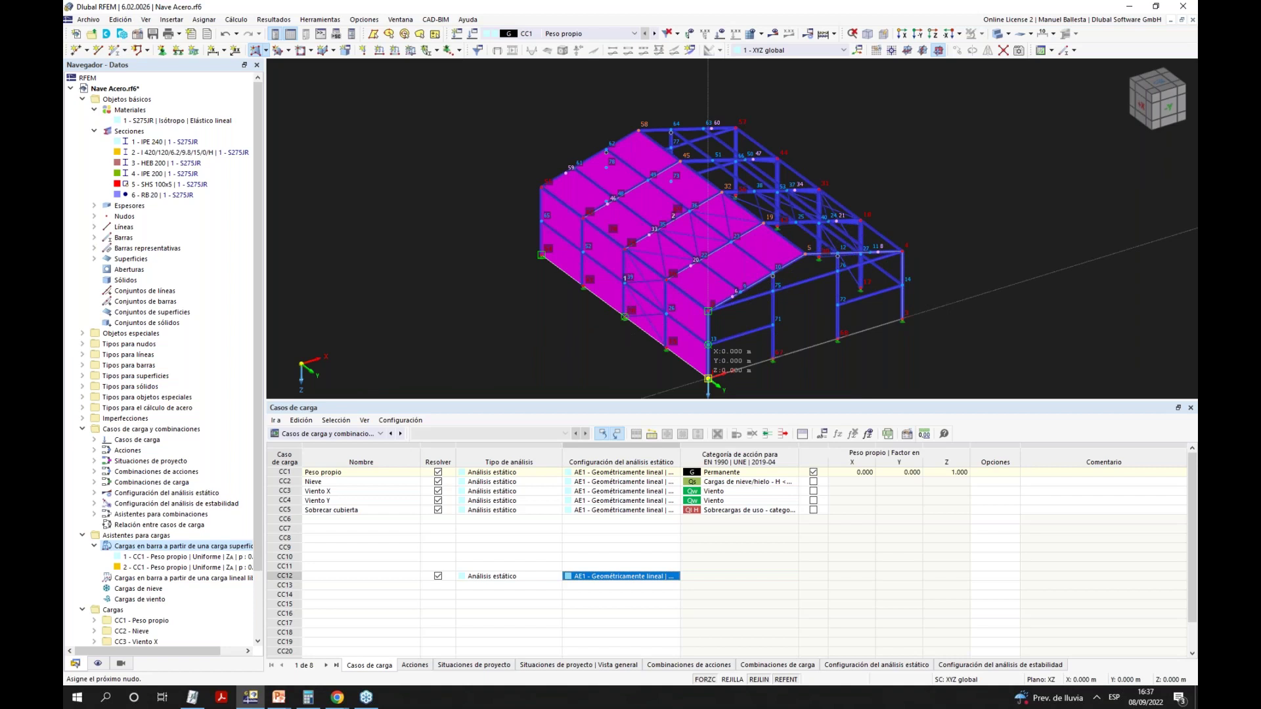
{"action": "left_click", "coordinate": [708, 378]}
{"action": "middle_click_drag", "start_coordinate": [798, 190], "coordinate": [849, 308]}
{"action": "scroll", "coordinate": [849, 308], "scroll_direction": "up", "scroll_amount": 2}
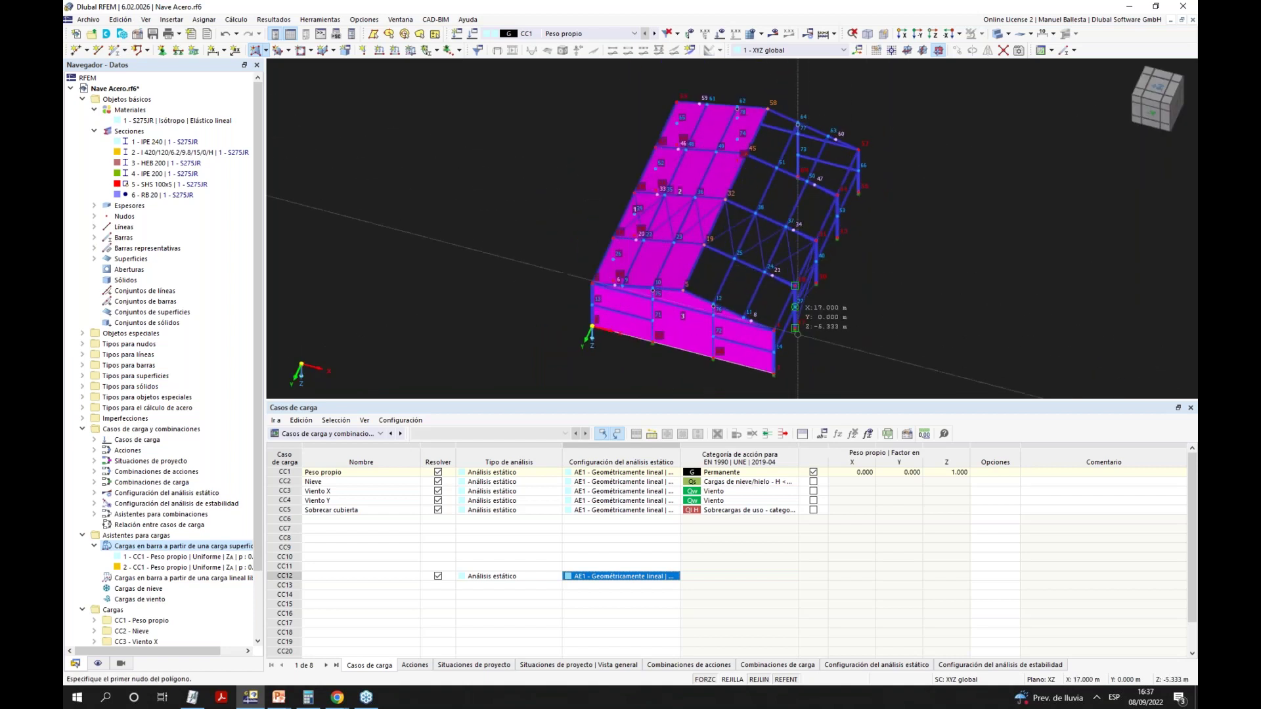
{"action": "left_click", "coordinate": [774, 331]}
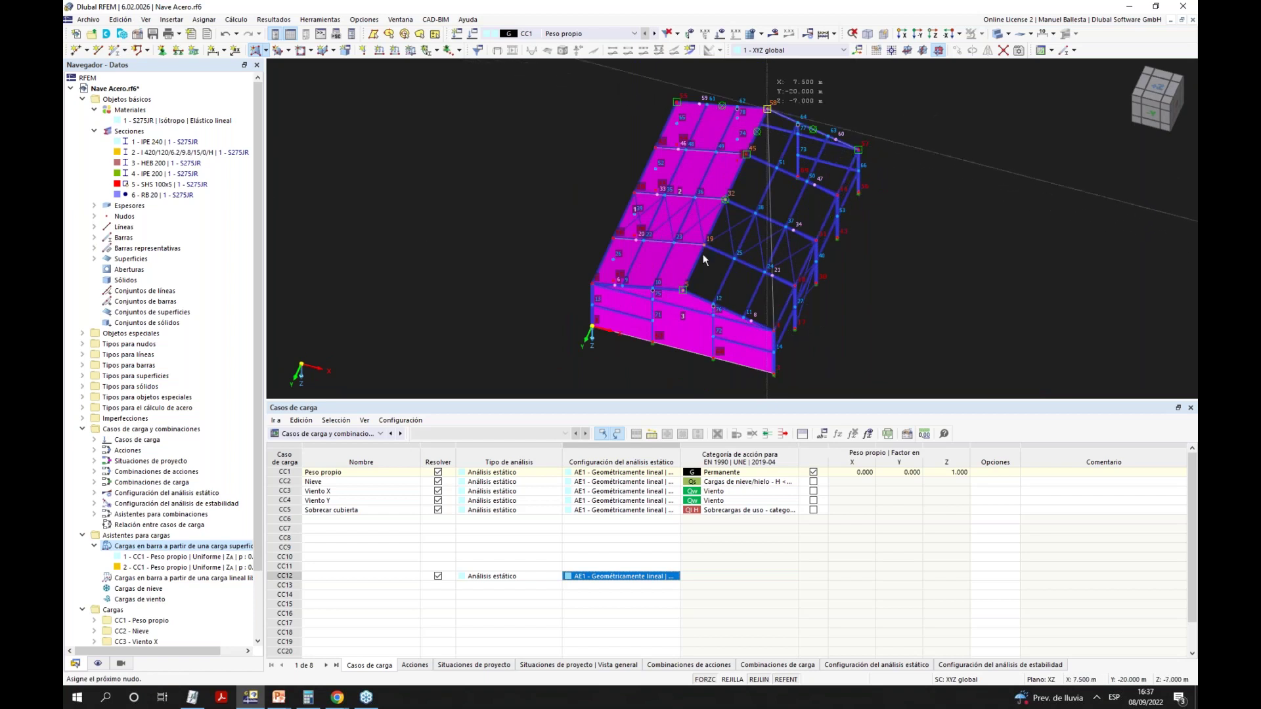
{"action": "left_click", "coordinate": [683, 290]}
{"action": "left_click", "coordinate": [773, 332]}
Draw a load transfer surface over the opposite side wall at X = 15 m.
{"action": "middle_click_drag", "start_coordinate": [930, 259], "coordinate": [788, 309], "text": "ctrl"}
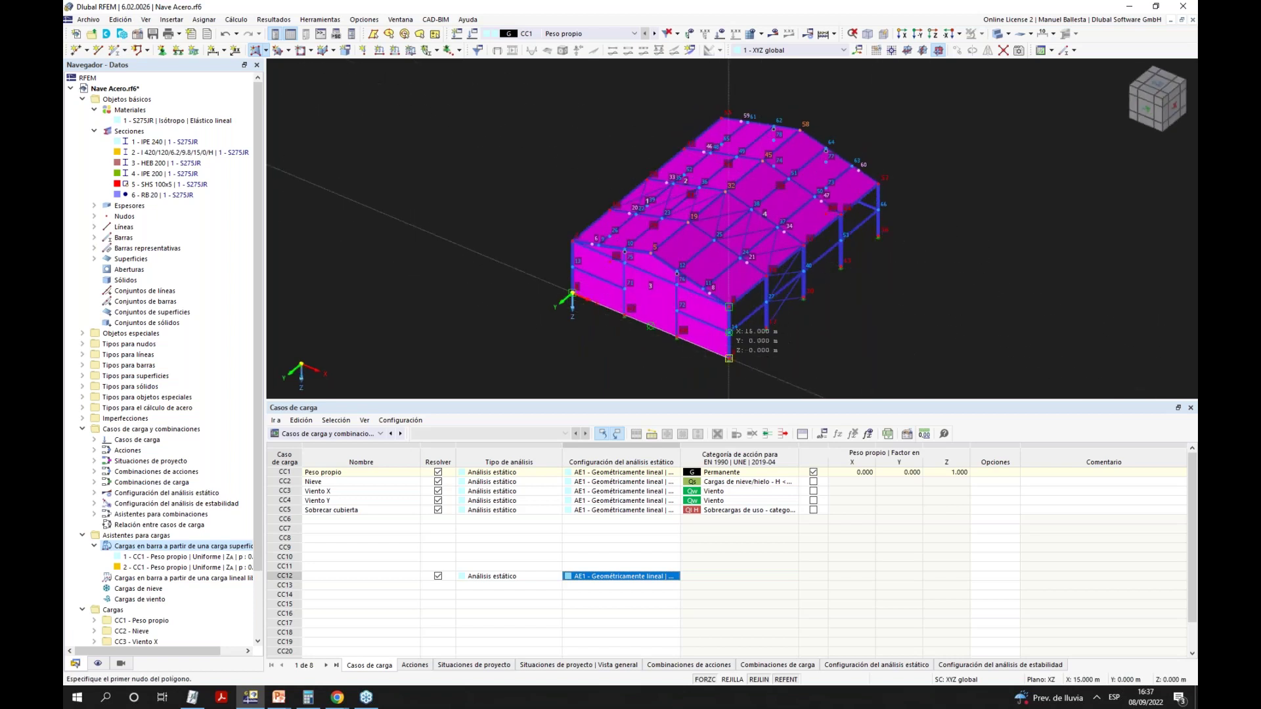
{"action": "left_click", "coordinate": [729, 332]}
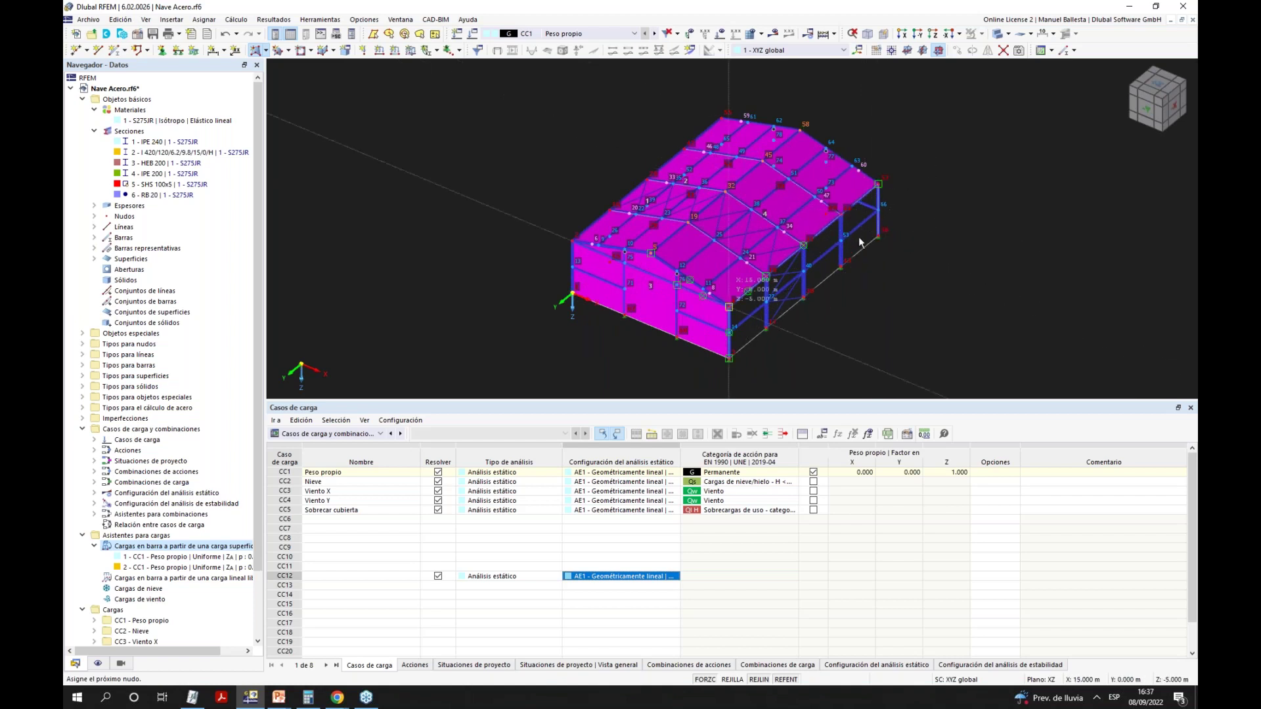
{"action": "left_click", "coordinate": [743, 361]}
Try to draw a load transfer surface over the remaining open rear end wall, and undo it.
{"action": "middle_click_drag", "start_coordinate": [623, 265], "coordinate": [705, 293], "text": "ctrl"}
{"action": "scroll", "coordinate": [754, 353], "scroll_direction": "up", "scroll_amount": 3}
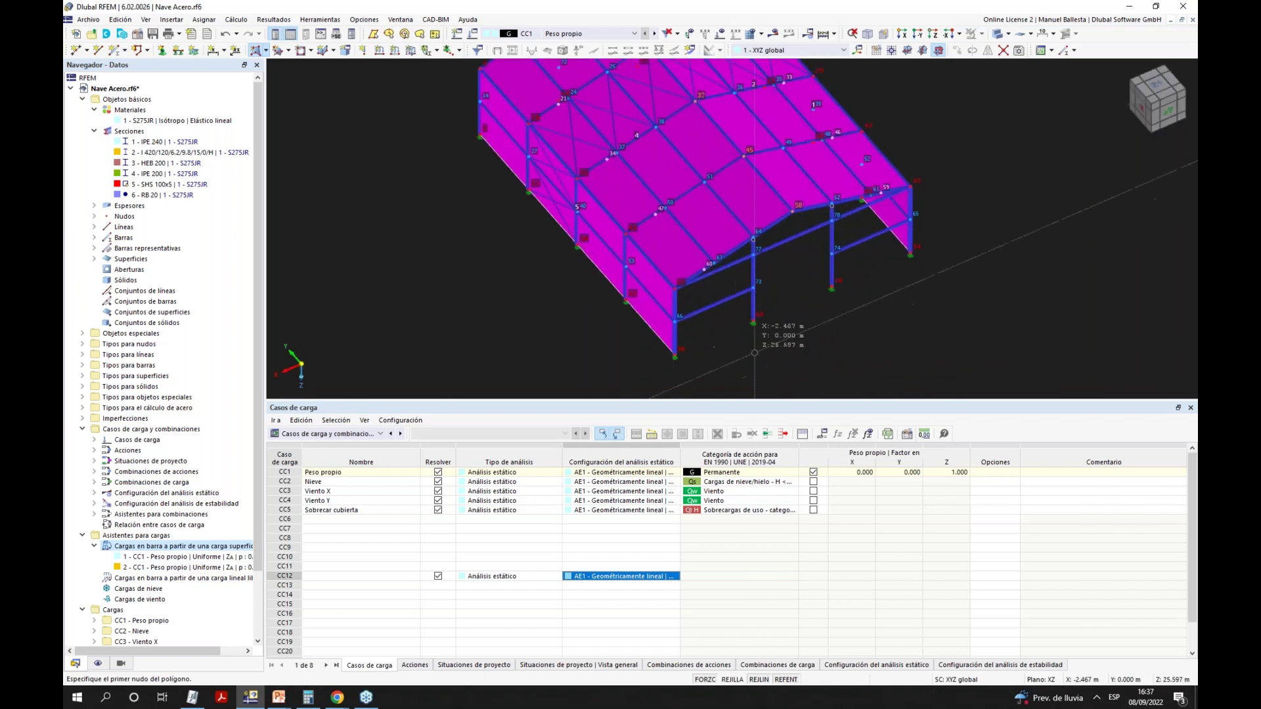
{"action": "left_click", "coordinate": [674, 355]}
{"action": "left_click", "coordinate": [675, 288]}
{"action": "left_click", "coordinate": [910, 186]}
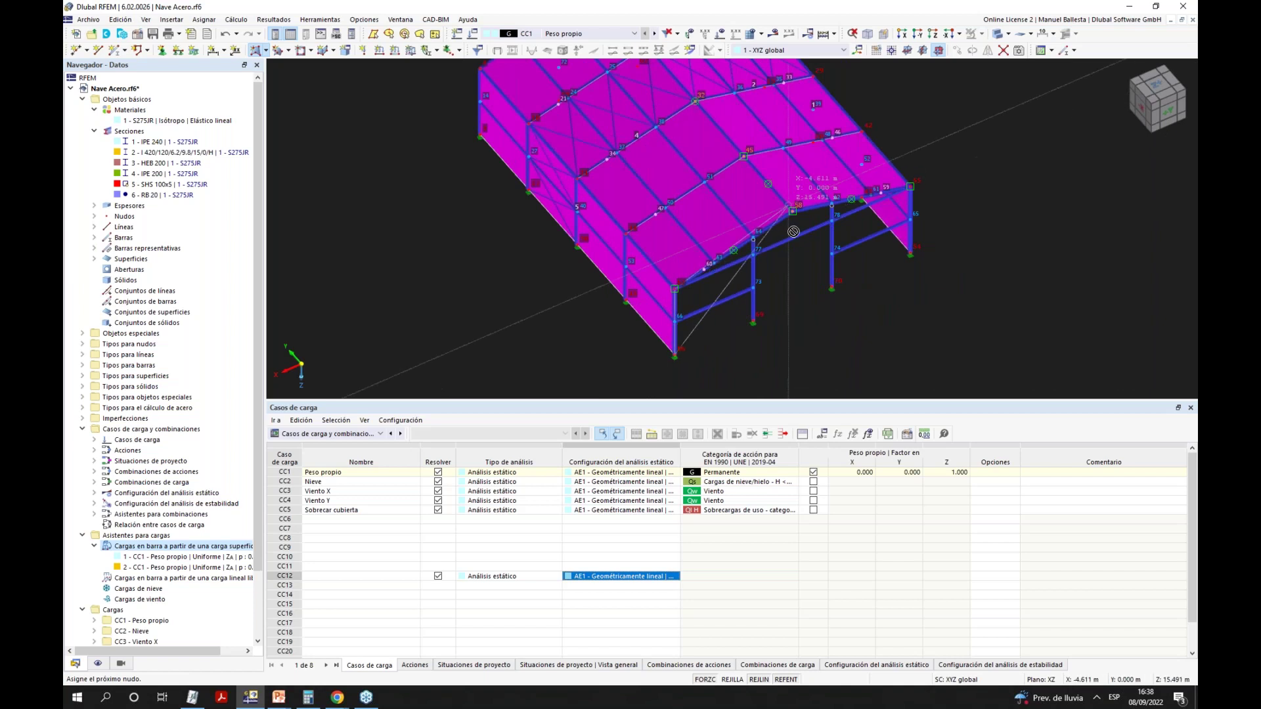
{"action": "left_click", "coordinate": [795, 212]}
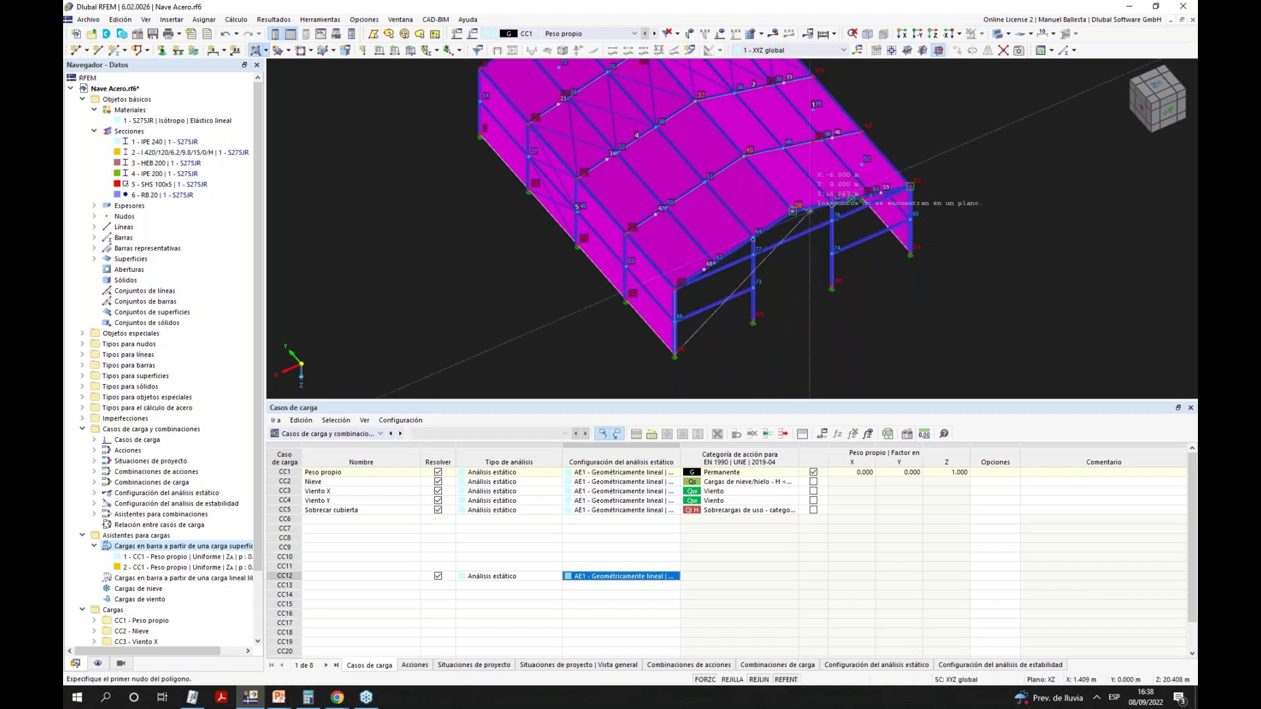
{"action": "key", "text": "Return"}
{"action": "key", "text": "Escape"}
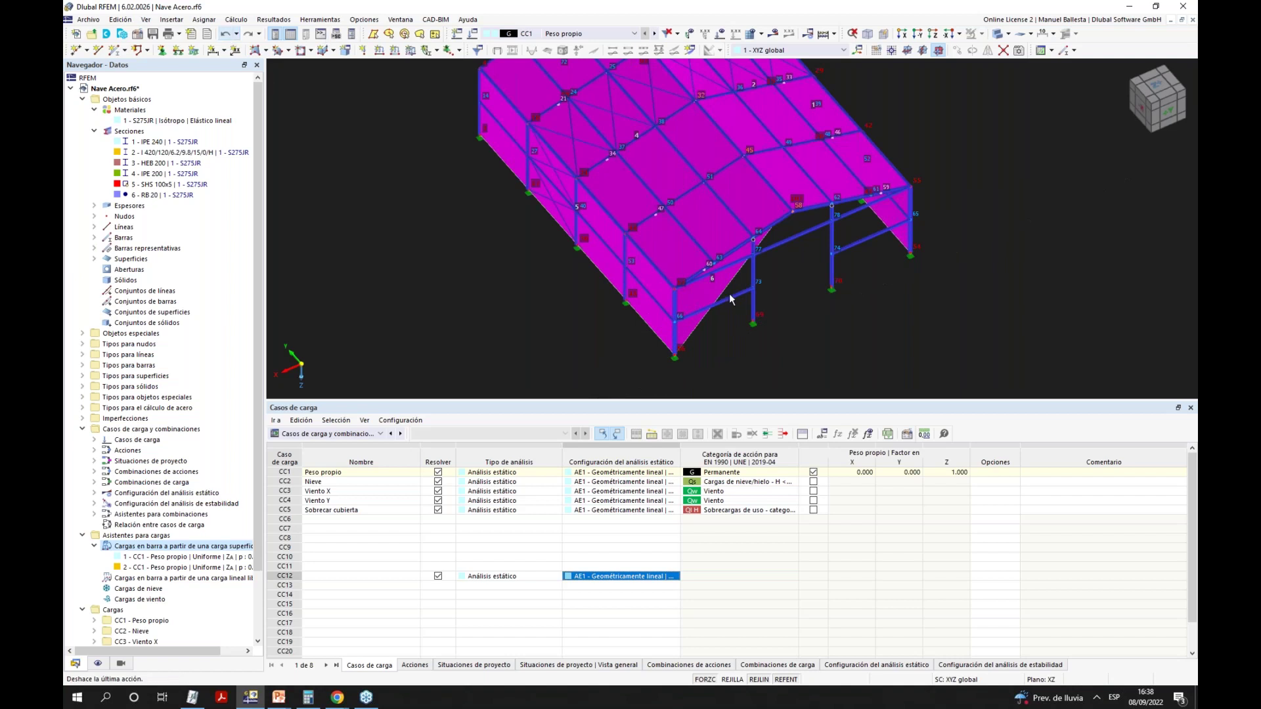
{"action": "key", "text": "ctrl+z"}
Set up a new polygonal load transfer surface carrying load in both directions with a uniform load distribution.
{"action": "left_click", "coordinate": [256, 50]}
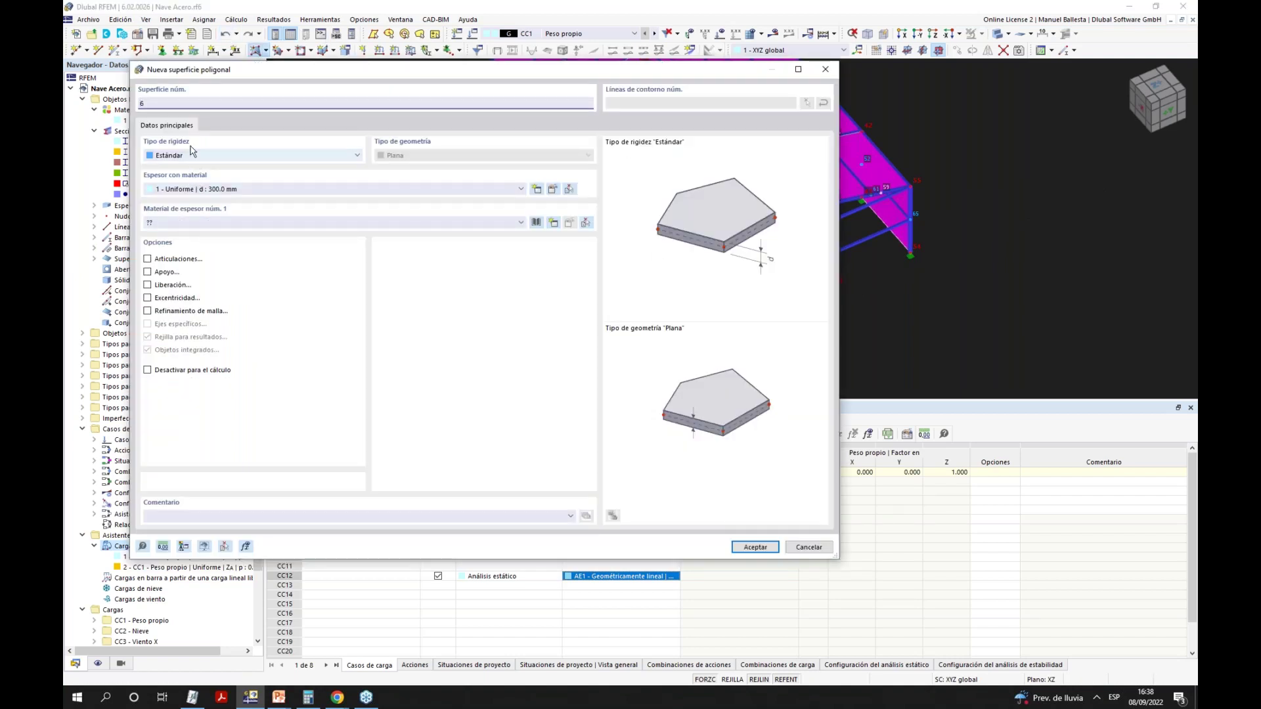
{"action": "left_click", "coordinate": [755, 546]}
{"action": "left_click", "coordinate": [604, 220]}
{"action": "left_click", "coordinate": [263, 155]}
{"action": "left_click", "coordinate": [197, 194]}
{"action": "left_click", "coordinate": [229, 125]}
{"action": "left_click", "coordinate": [181, 170]}
{"action": "left_click", "coordinate": [184, 207]}
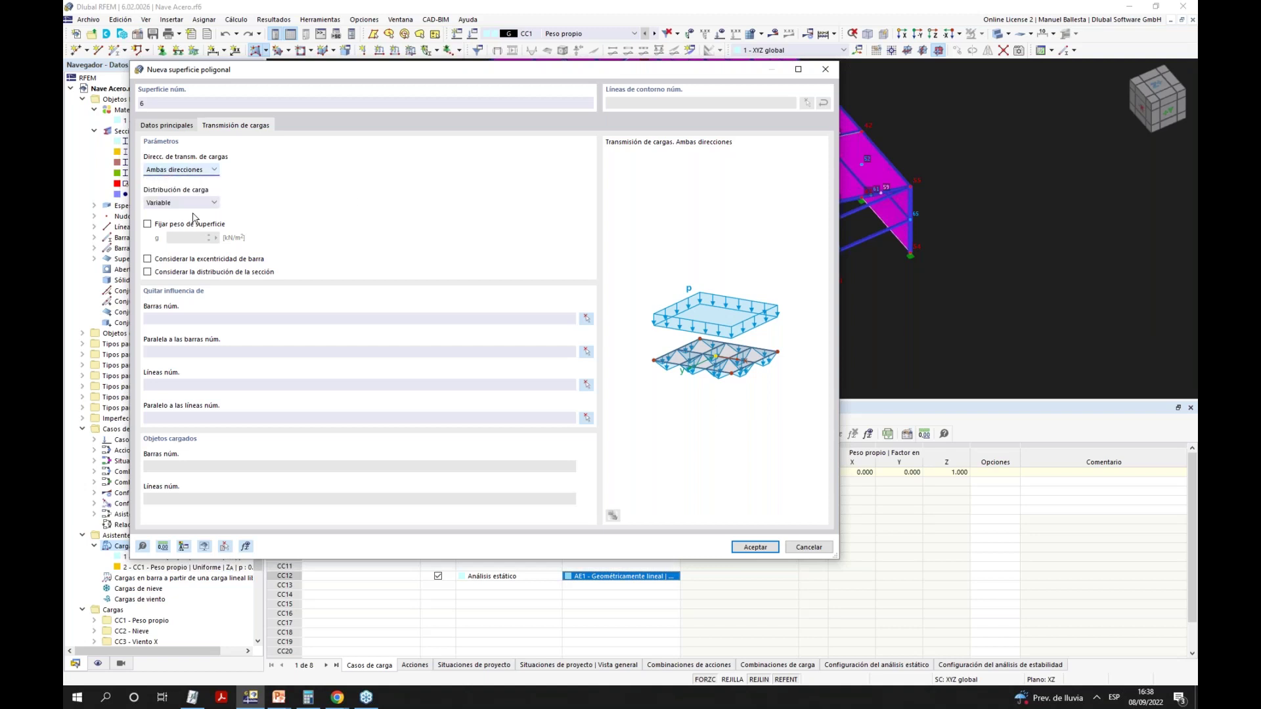
{"action": "left_click", "coordinate": [161, 203]}
{"action": "left_click", "coordinate": [161, 212]}
{"action": "left_click", "coordinate": [755, 547]}
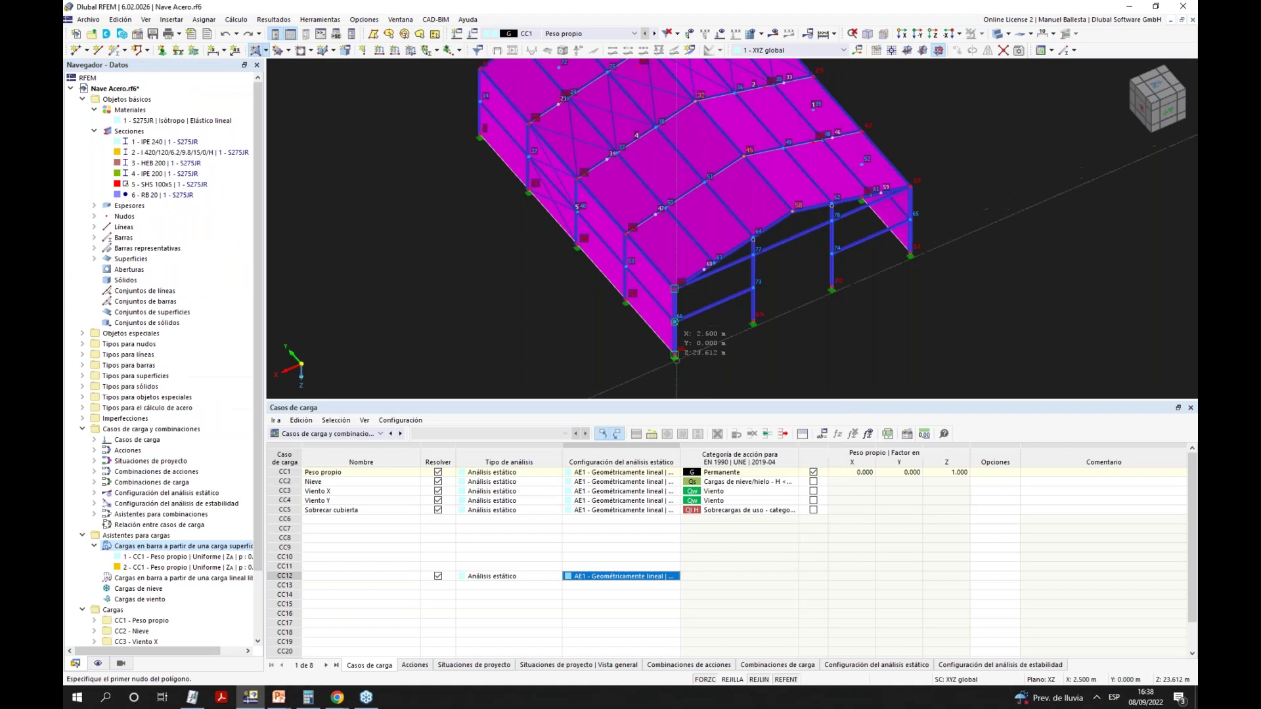
Draw the load transfer surface over the open rear end wall at Y = -20 m, following its gable outline.
{"action": "left_click", "coordinate": [674, 354]}
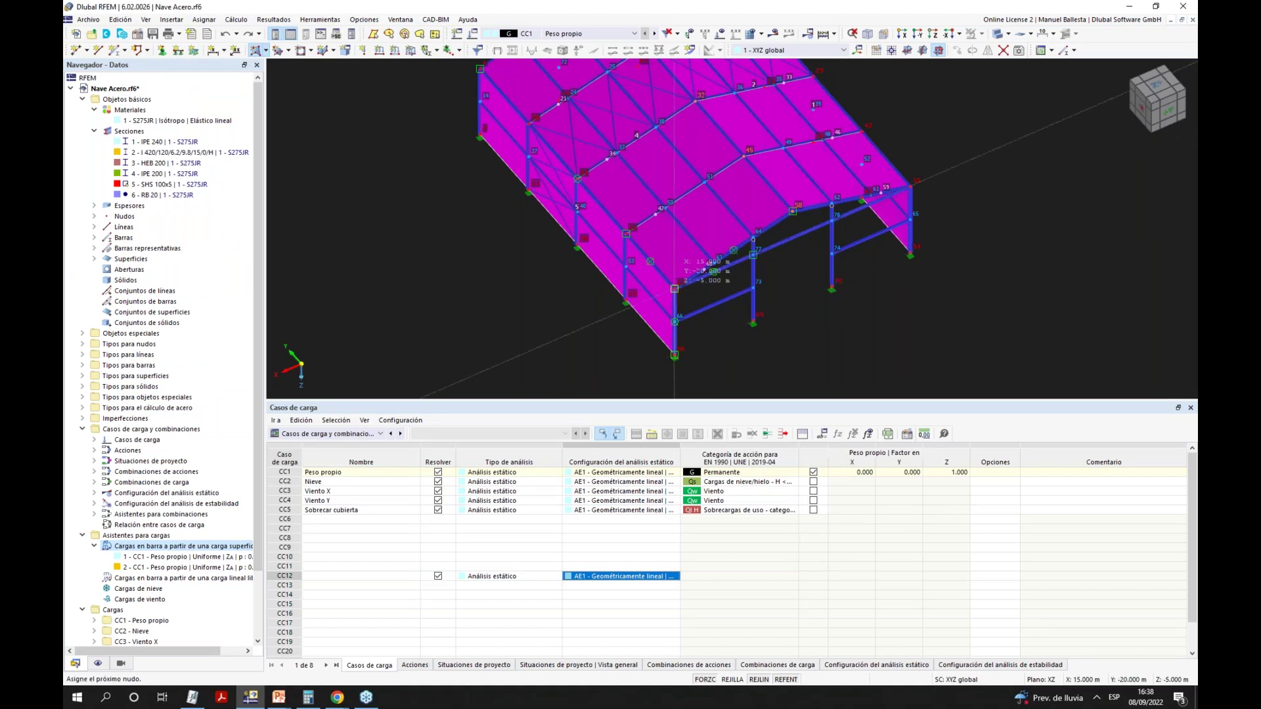
{"action": "left_click", "coordinate": [912, 186]}
{"action": "left_click", "coordinate": [910, 253]}
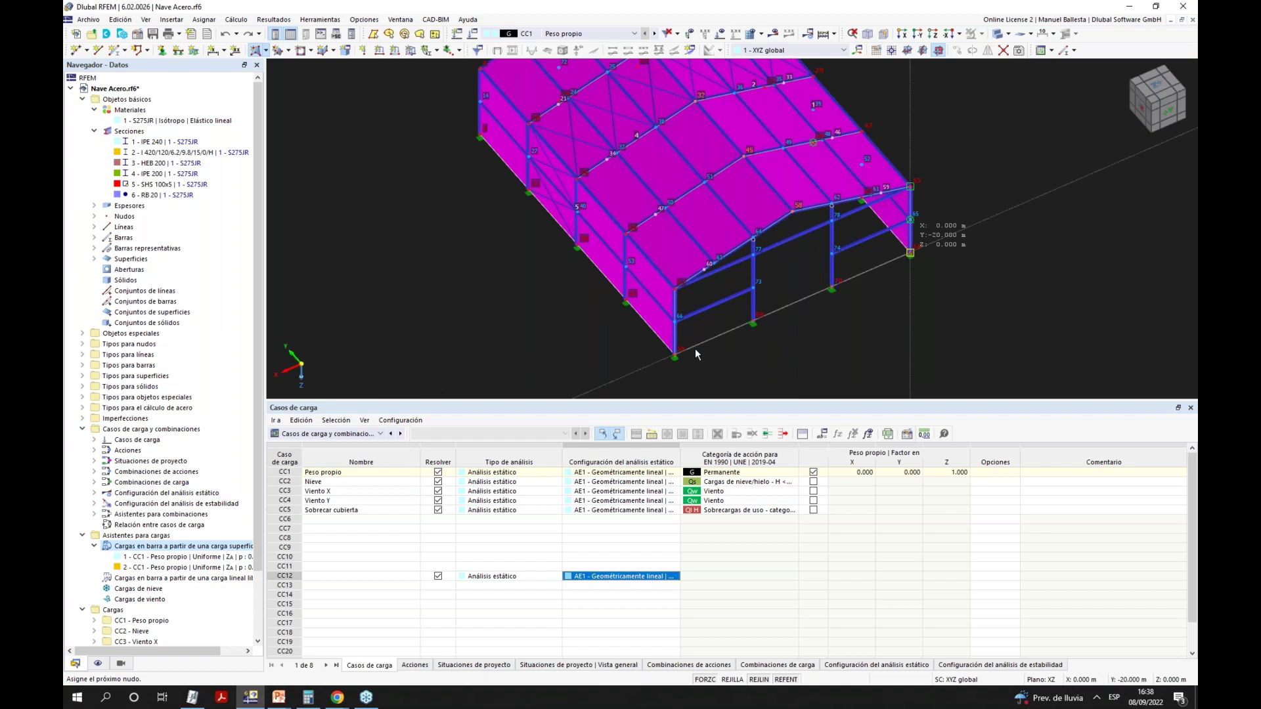
{"action": "left_click", "coordinate": [674, 355]}
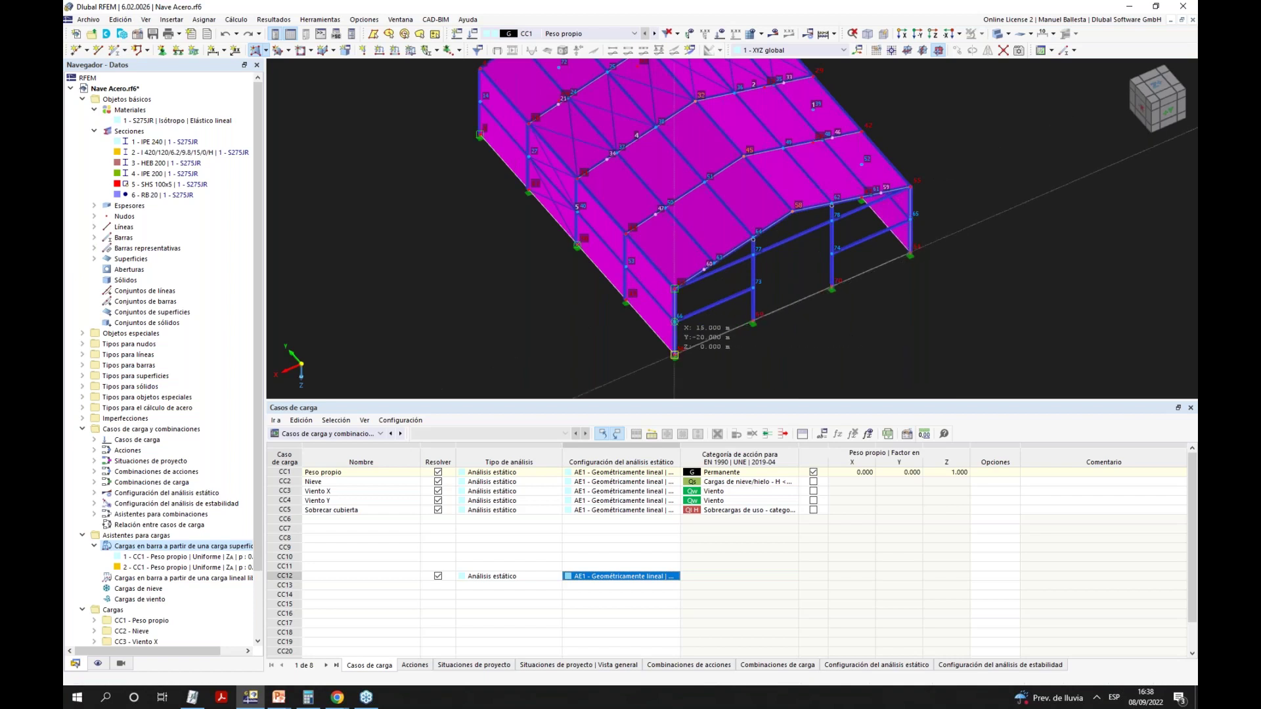
{"action": "key", "text": "Escape"}
{"action": "scroll", "coordinate": [796, 361], "scroll_direction": "down", "scroll_amount": 4}
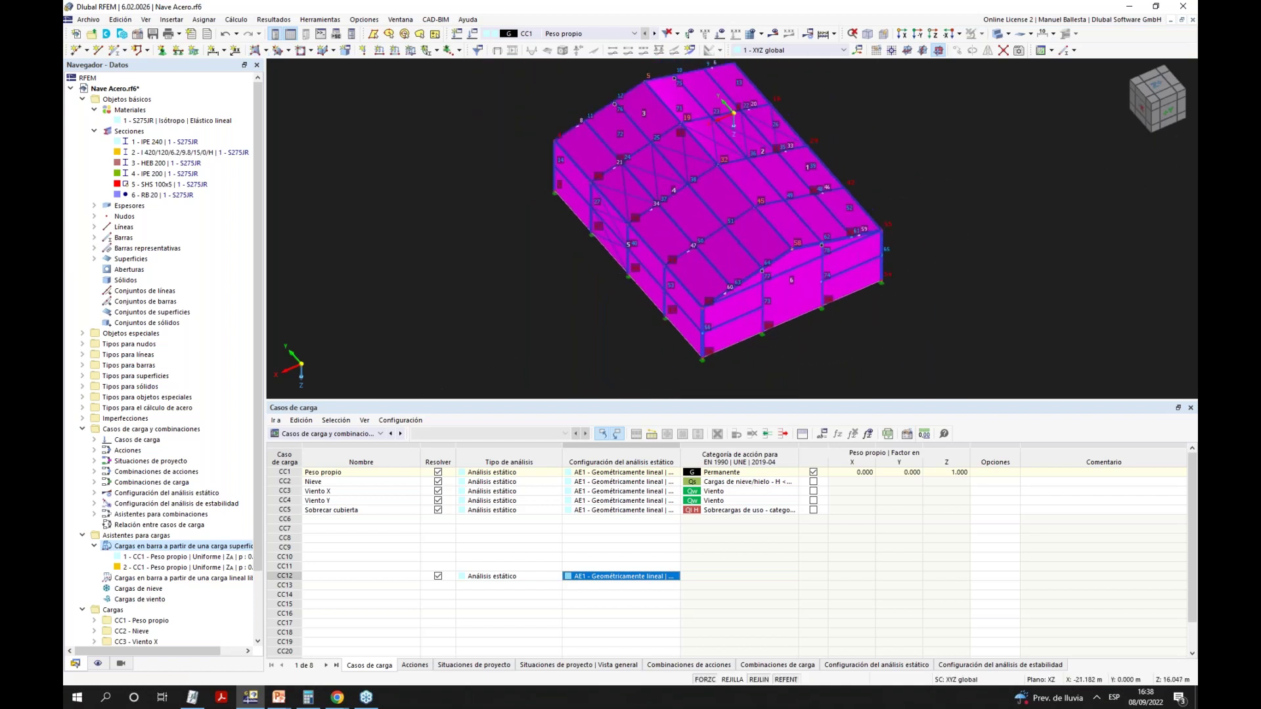
Restrict the model's visibility to the surfaces with load transfer stiffness.
{"action": "mouse_move", "coordinate": [796, 361]}
{"action": "middle_mouse_down", "text": "ctrl"}
{"action": "mouse_move", "coordinate": [1016, 221]}
{"action": "mouse_move", "coordinate": [796, 354]}
{"action": "middle_mouse_up", "text": "ctrl"}
{"action": "left_click", "coordinate": [127, 664]}
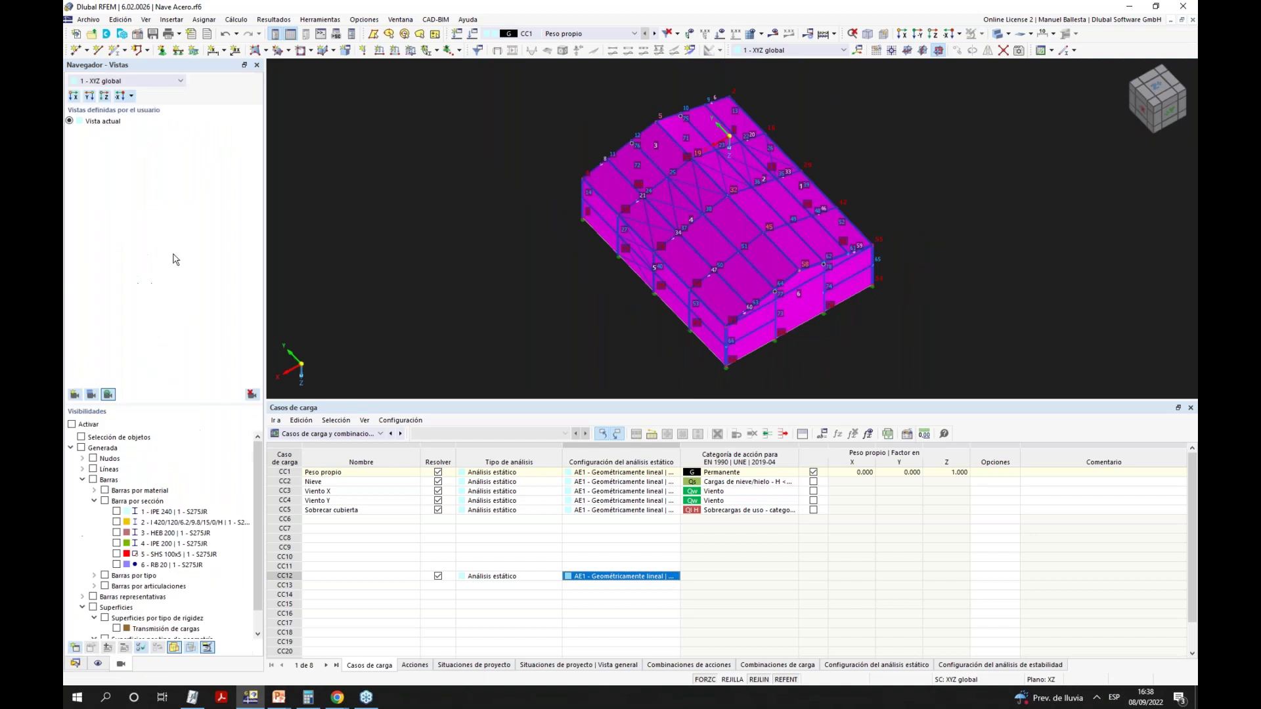
{"action": "scroll", "coordinate": [102, 522], "scroll_direction": "down", "scroll_amount": 1}
{"action": "left_click", "coordinate": [96, 587]}
{"action": "left_click", "coordinate": [94, 586]}
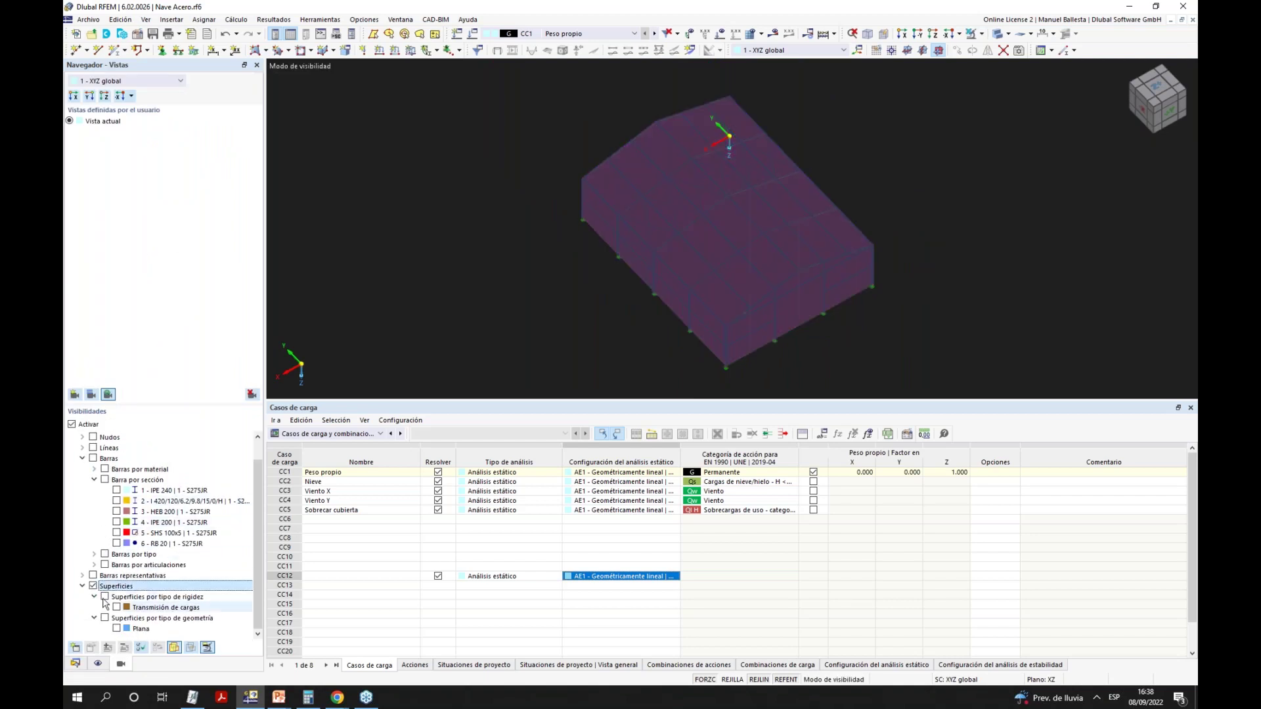
{"action": "left_click", "coordinate": [111, 599]}
{"action": "left_click", "coordinate": [116, 607]}
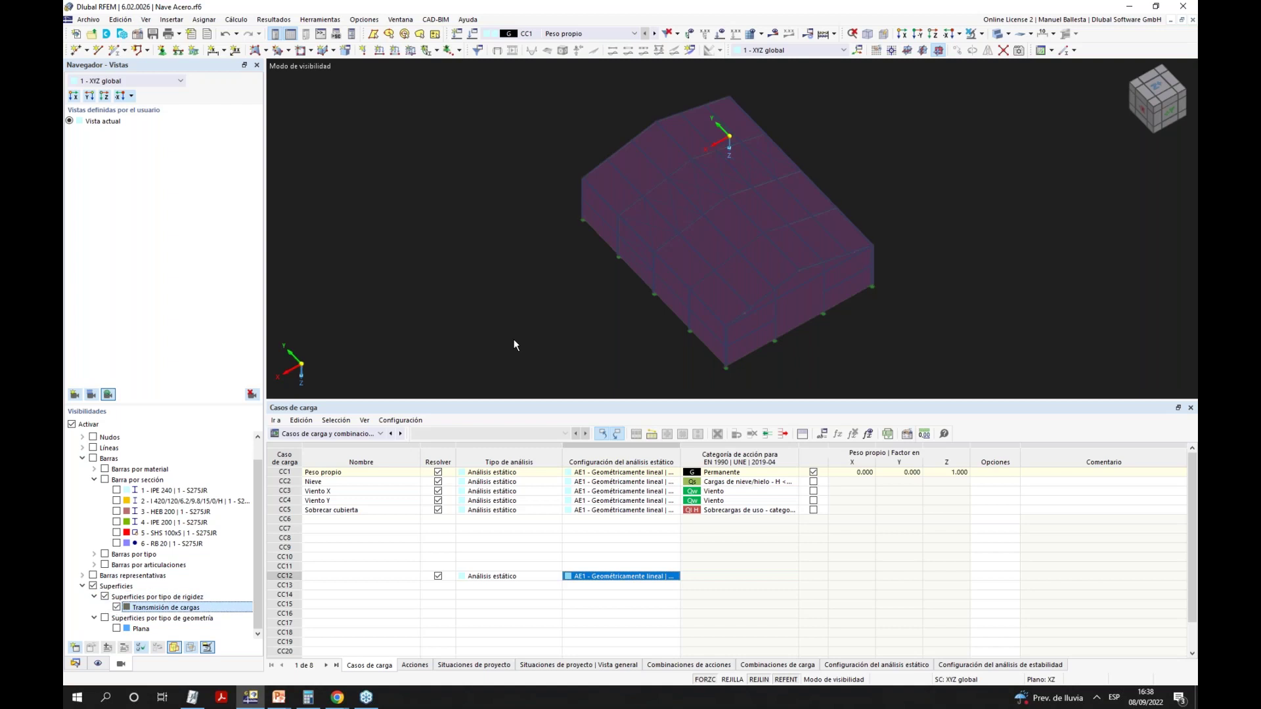
Display the local x,y,z axis systems of the surfaces and examine their orientation on the walls and roof.
{"action": "left_click", "coordinate": [98, 663]}
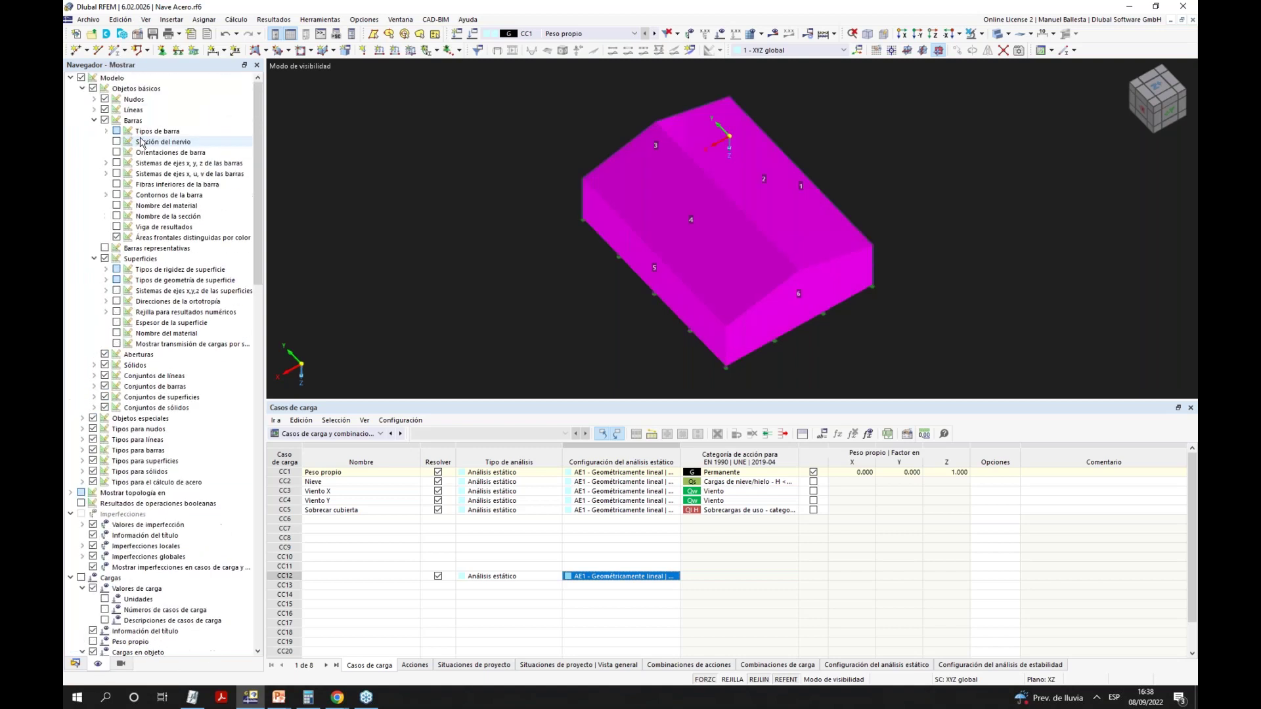
{"action": "left_click", "coordinate": [116, 290]}
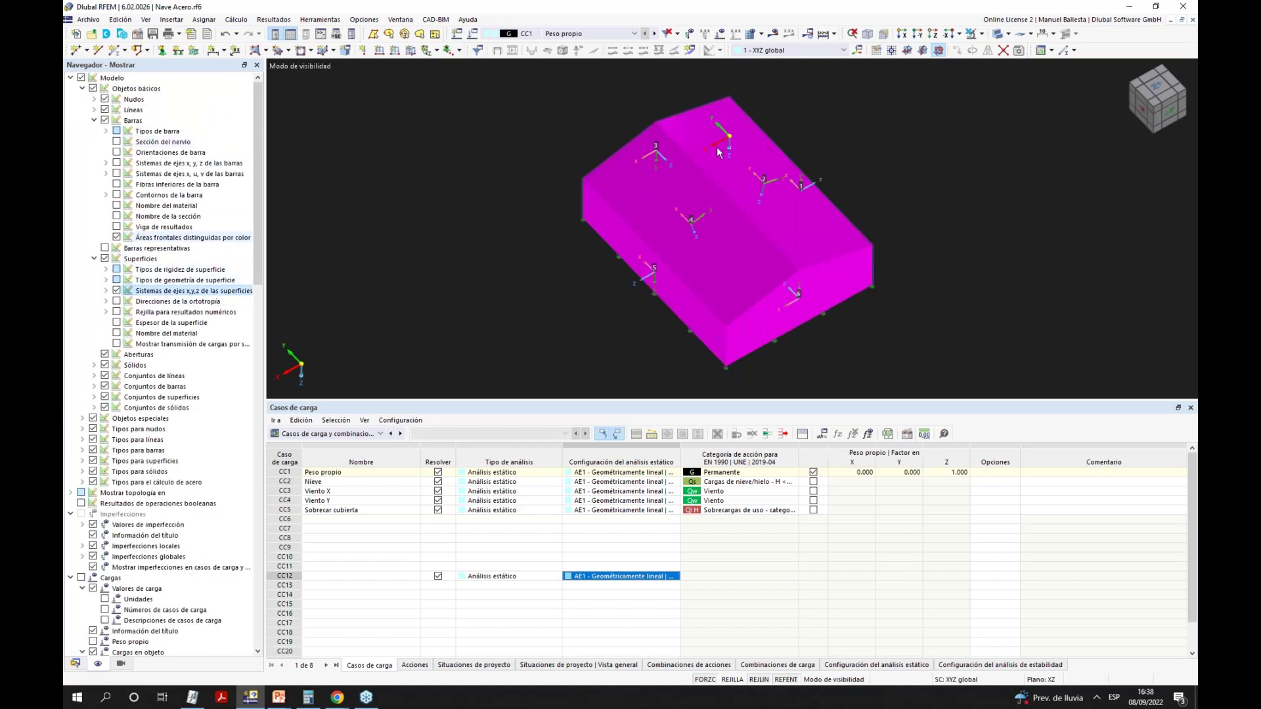
{"action": "middle_click_drag", "start_coordinate": [755, 295], "coordinate": [650, 309], "text": "ctrl"}
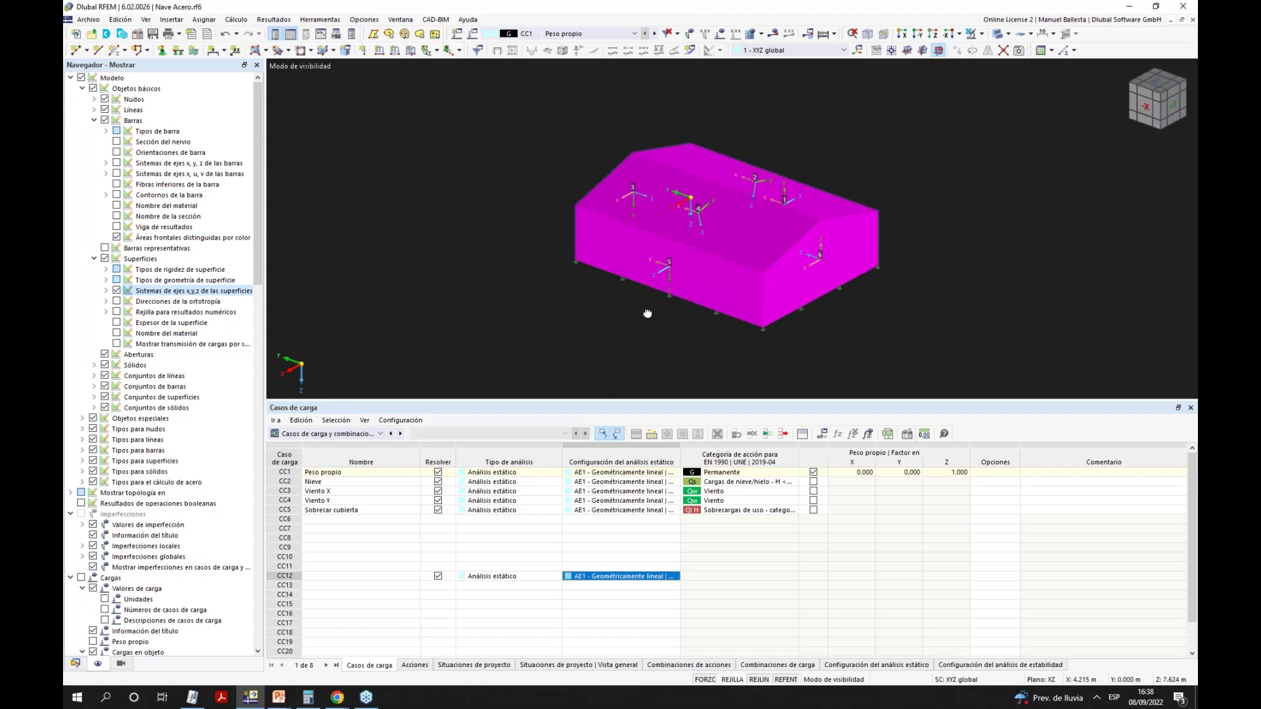
{"action": "scroll", "coordinate": [650, 309], "scroll_direction": "up", "scroll_amount": 5}
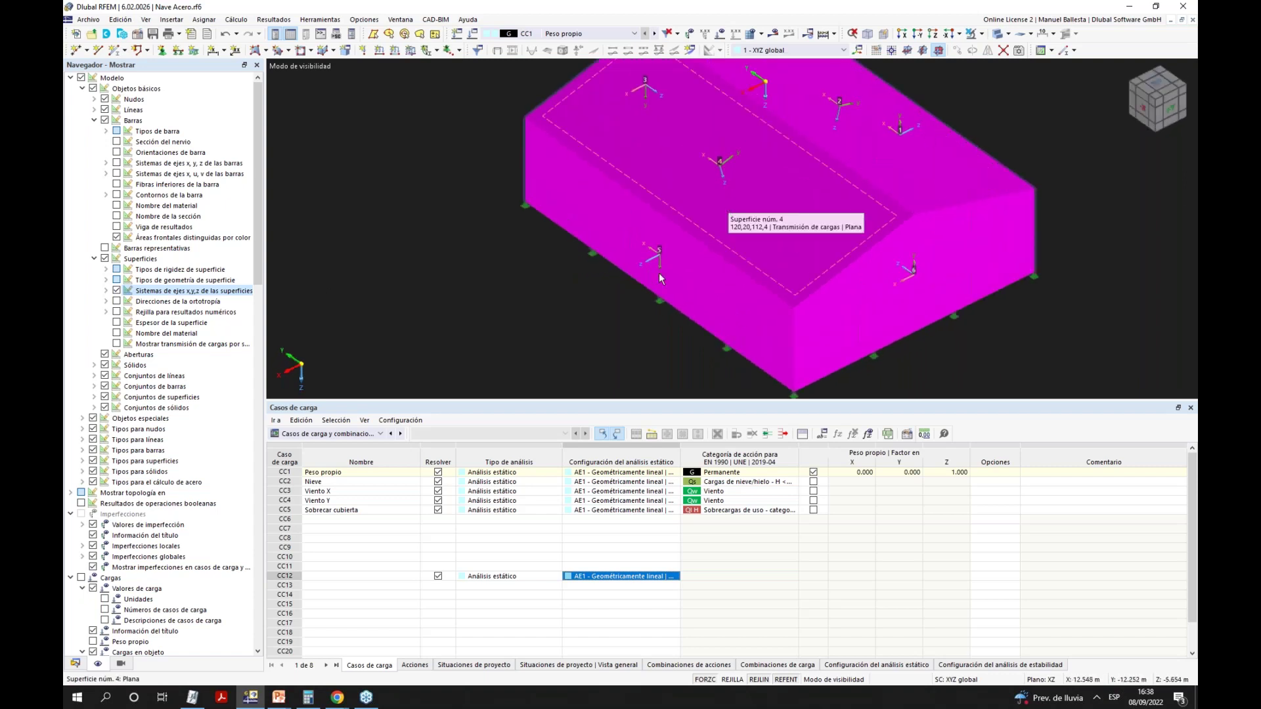
{"action": "scroll", "coordinate": [664, 220], "scroll_direction": "down", "scroll_amount": 2}
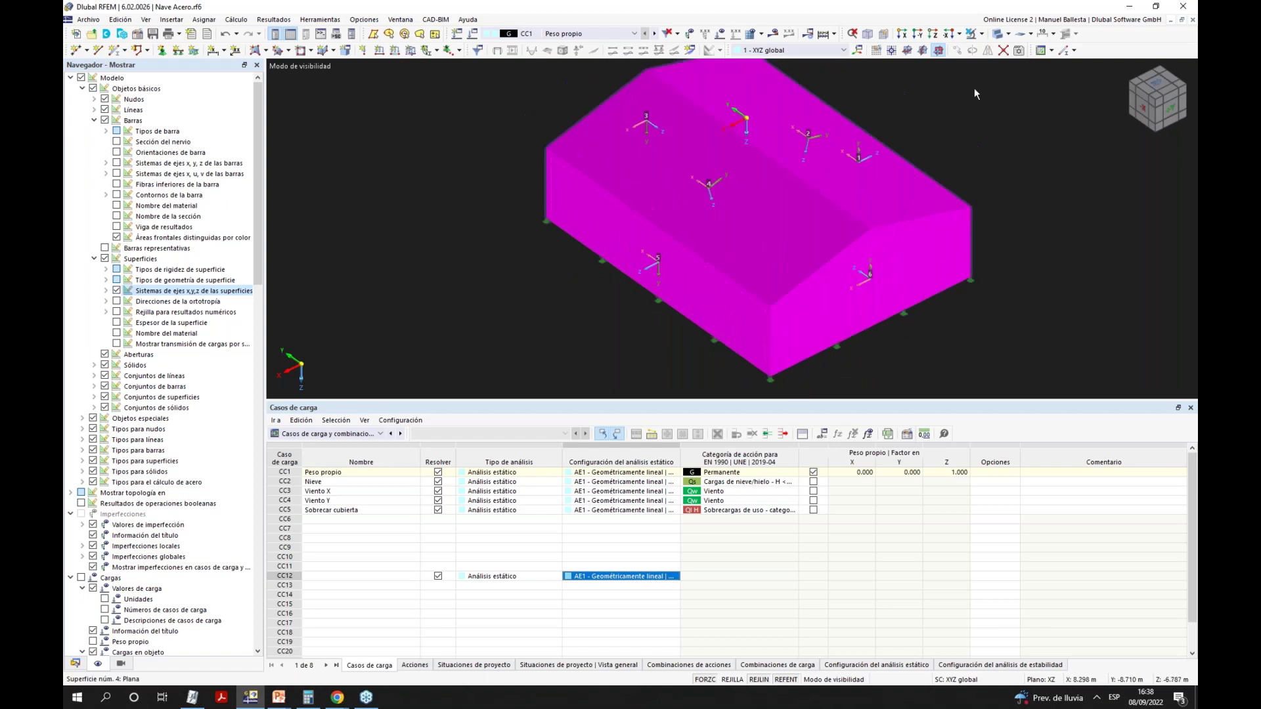
Edit side wall and roof surfaces 1, 2, 4 and 5 together, setting their load transfer direction to local x.
{"action": "middle_click_drag", "start_coordinate": [885, 160], "coordinate": [798, 104], "text": "ctrl"}
{"action": "left_click", "coordinate": [809, 132]}
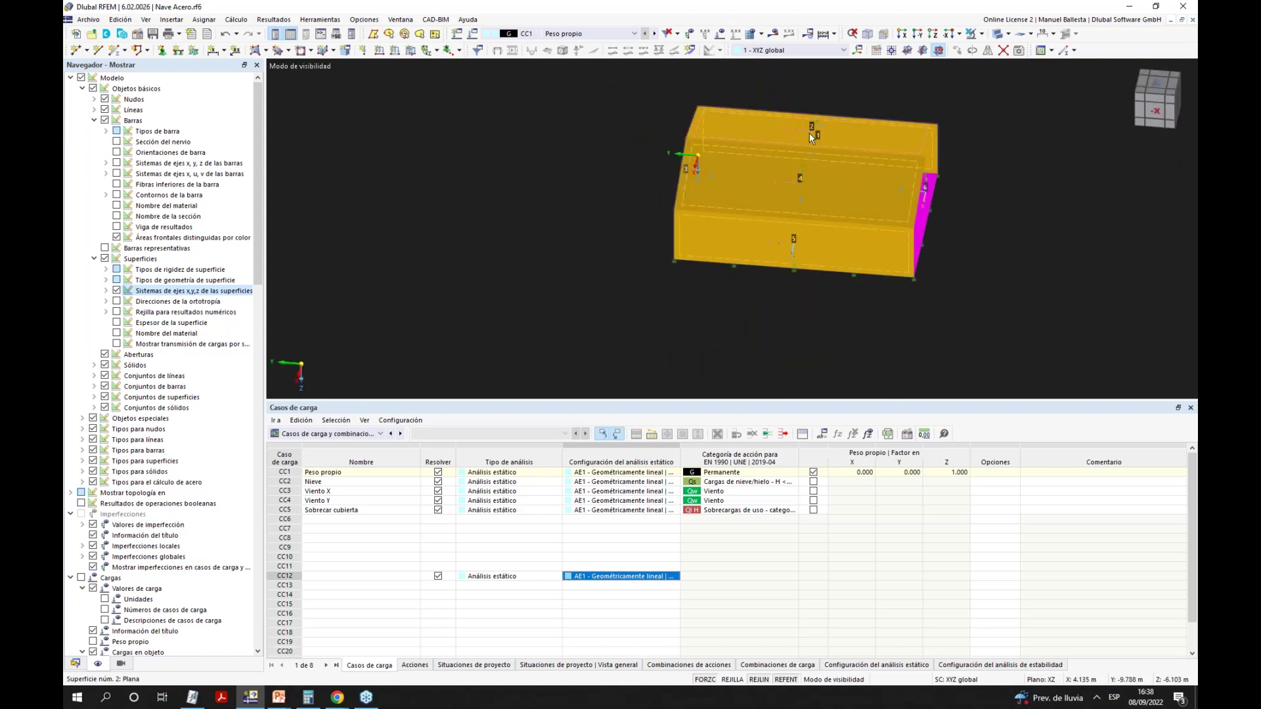
{"action": "right_click", "coordinate": [809, 132]}
{"action": "left_click", "coordinate": [873, 158]}
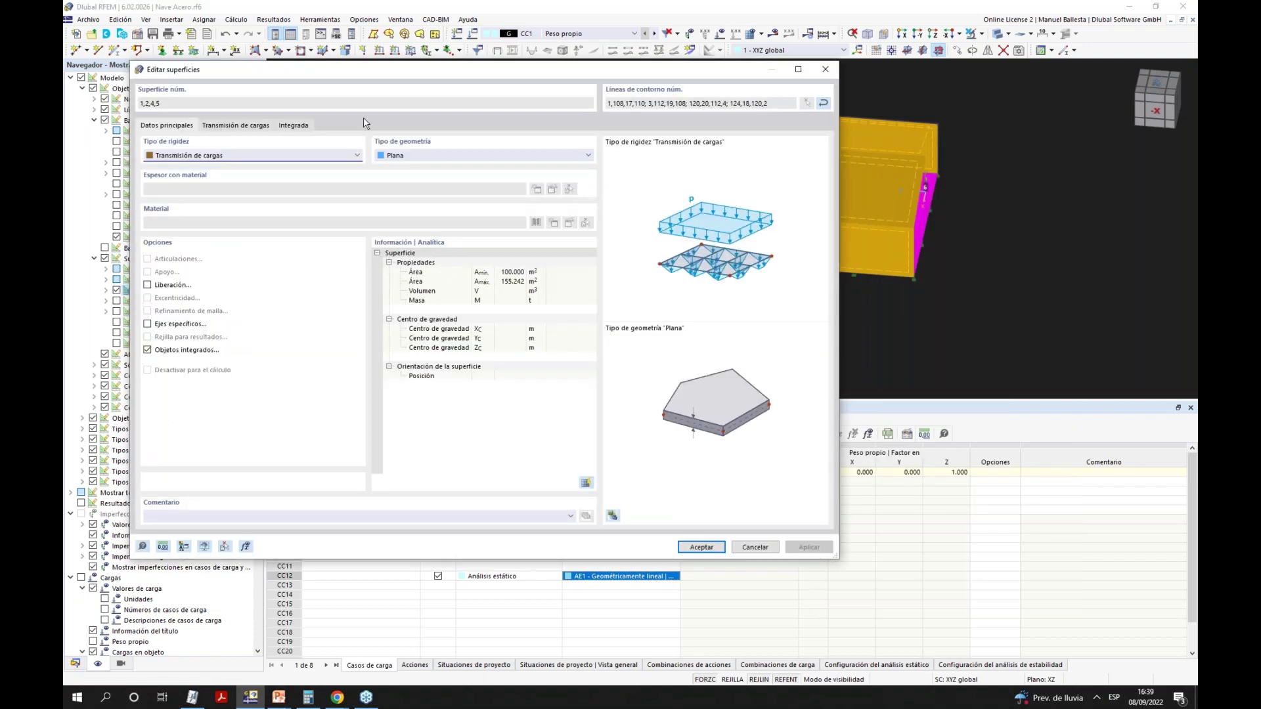
{"action": "left_click", "coordinate": [248, 128]}
{"action": "left_click", "coordinate": [183, 169]}
{"action": "left_click", "coordinate": [180, 184]}
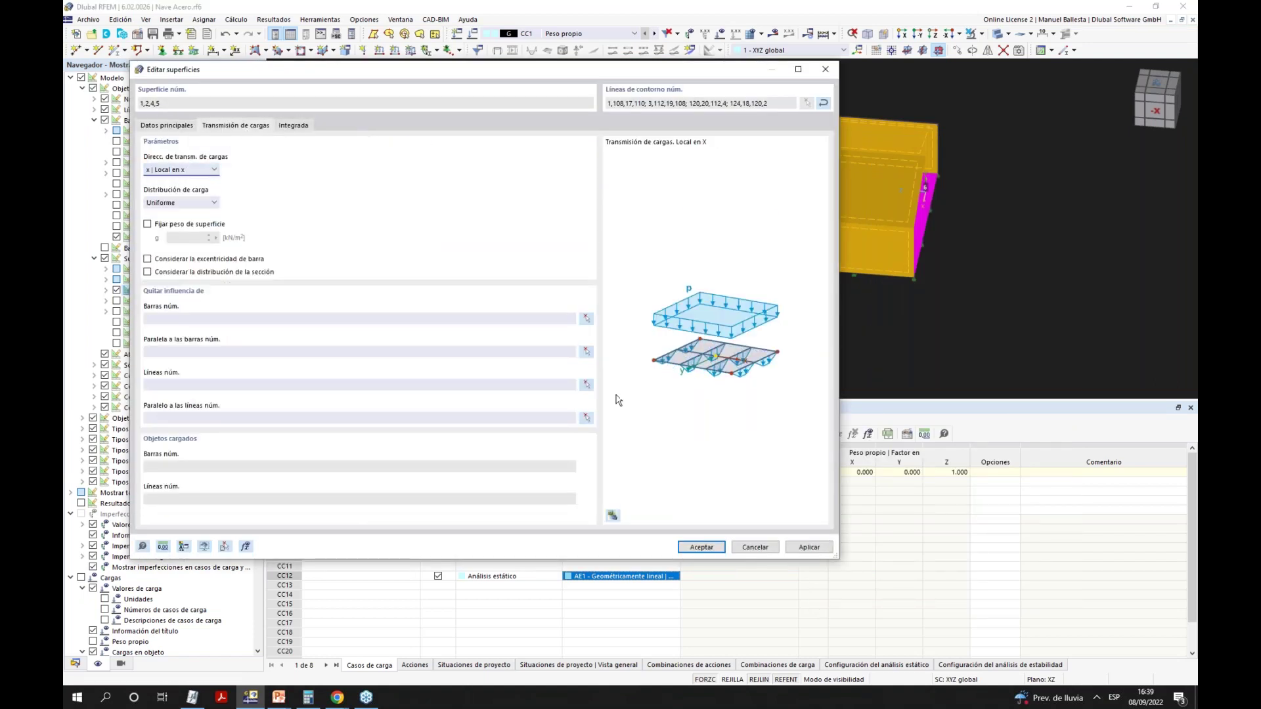
Show the full model while choosing members whose parallels are excluded from load transfer, and pick the cross-bracing members of both roof slopes.
{"action": "left_click", "coordinate": [587, 352]}
{"action": "left_click", "coordinate": [982, 34]}
{"action": "left_click", "coordinate": [1001, 110]}
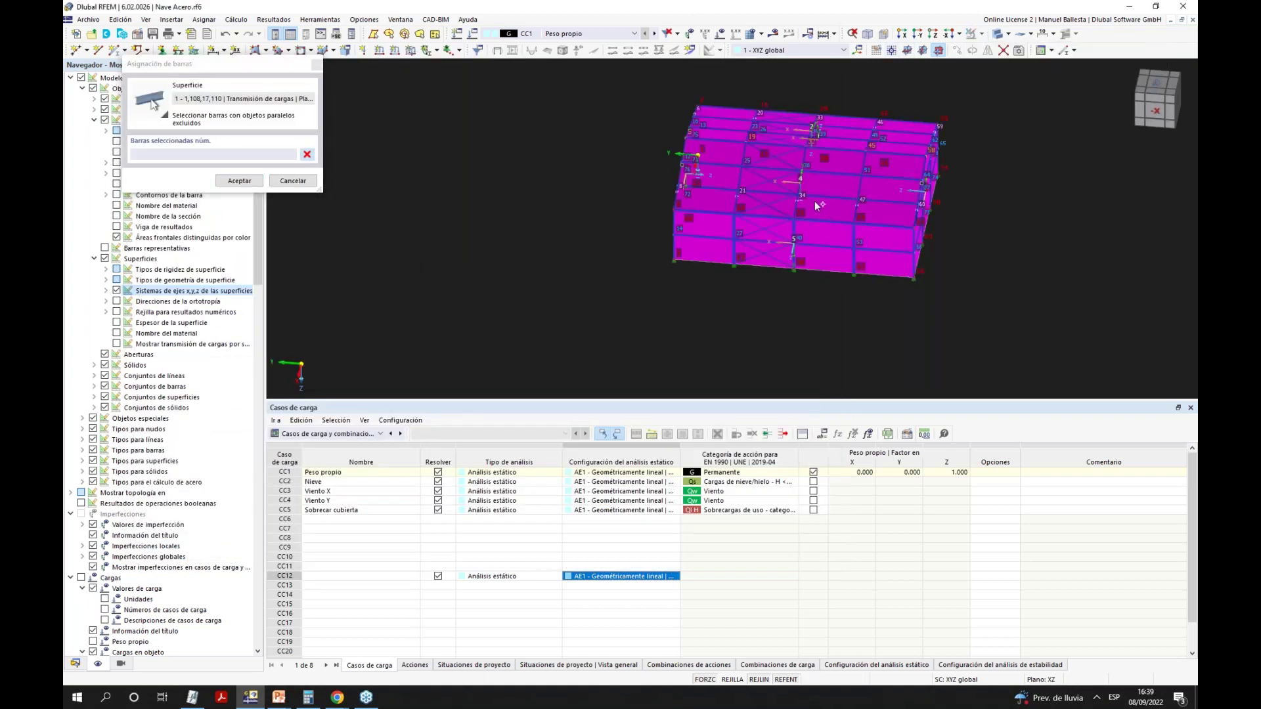
{"action": "left_click", "coordinate": [787, 188]}
{"action": "left_click", "coordinate": [755, 184]}
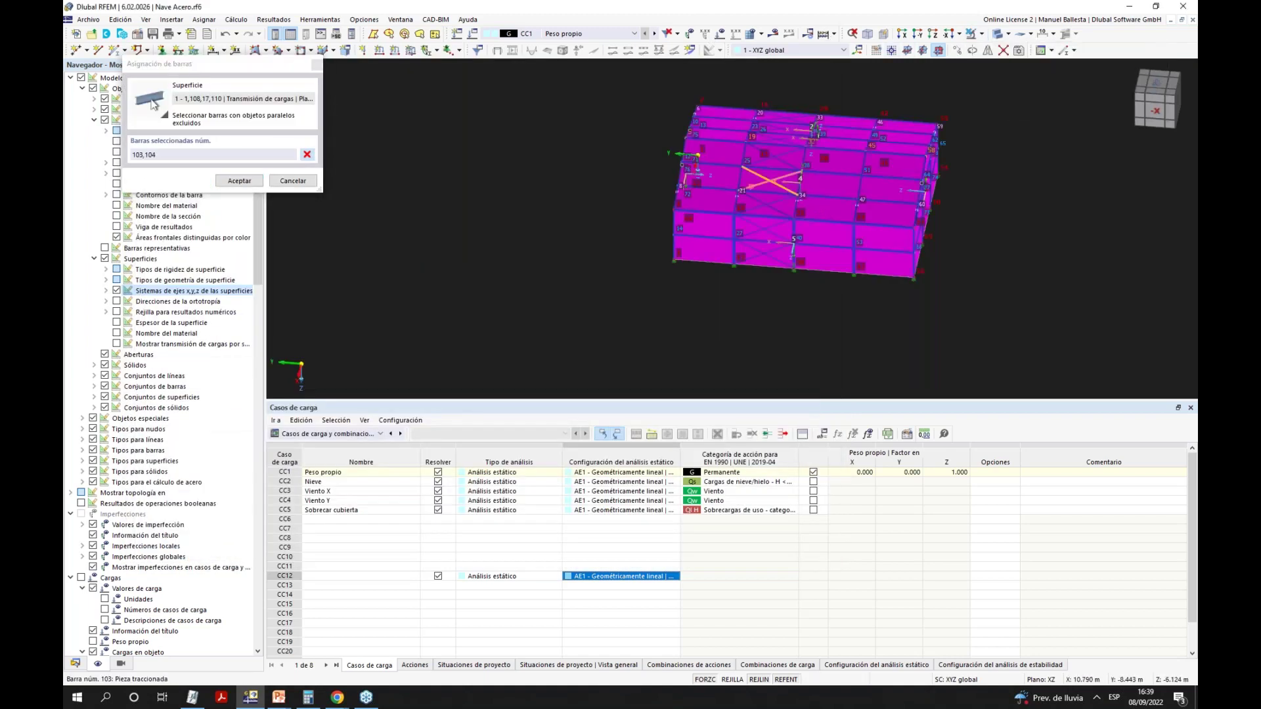
{"action": "left_click", "coordinate": [754, 197]}
{"action": "left_click", "coordinate": [784, 200]}
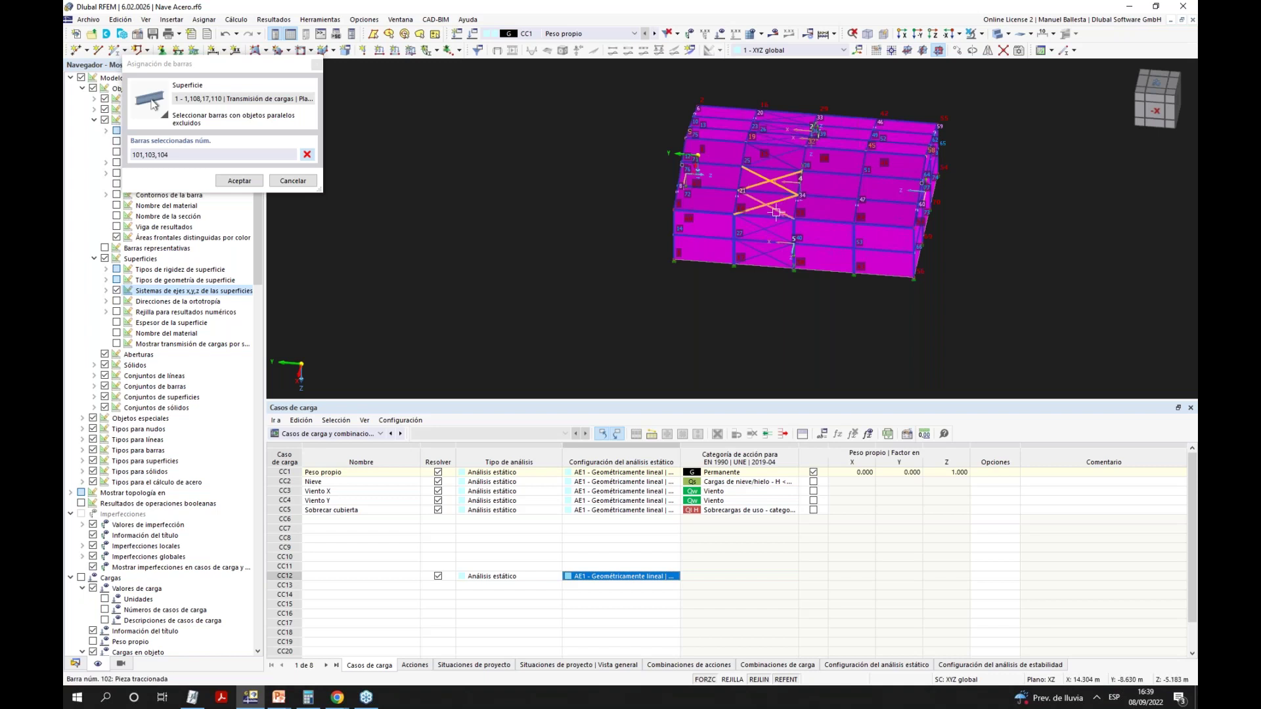
{"action": "scroll", "coordinate": [767, 153], "scroll_direction": "up", "scroll_amount": 2}
{"action": "left_click", "coordinate": [762, 144]}
{"action": "left_click", "coordinate": [798, 146]}
{"action": "left_click", "coordinate": [775, 126]}
{"action": "left_click", "coordinate": [774, 126]}
{"action": "left_click", "coordinate": [771, 111]}
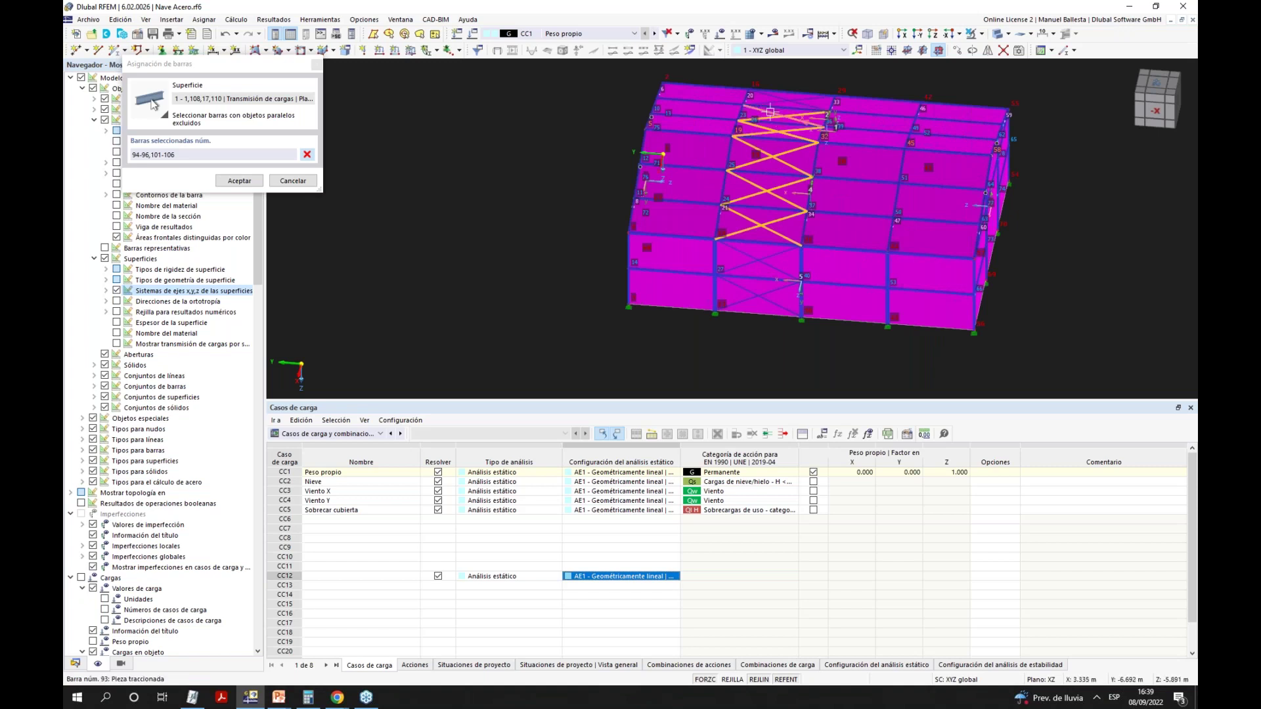
{"action": "left_click", "coordinate": [772, 98]}
{"action": "left_click", "coordinate": [778, 114]}
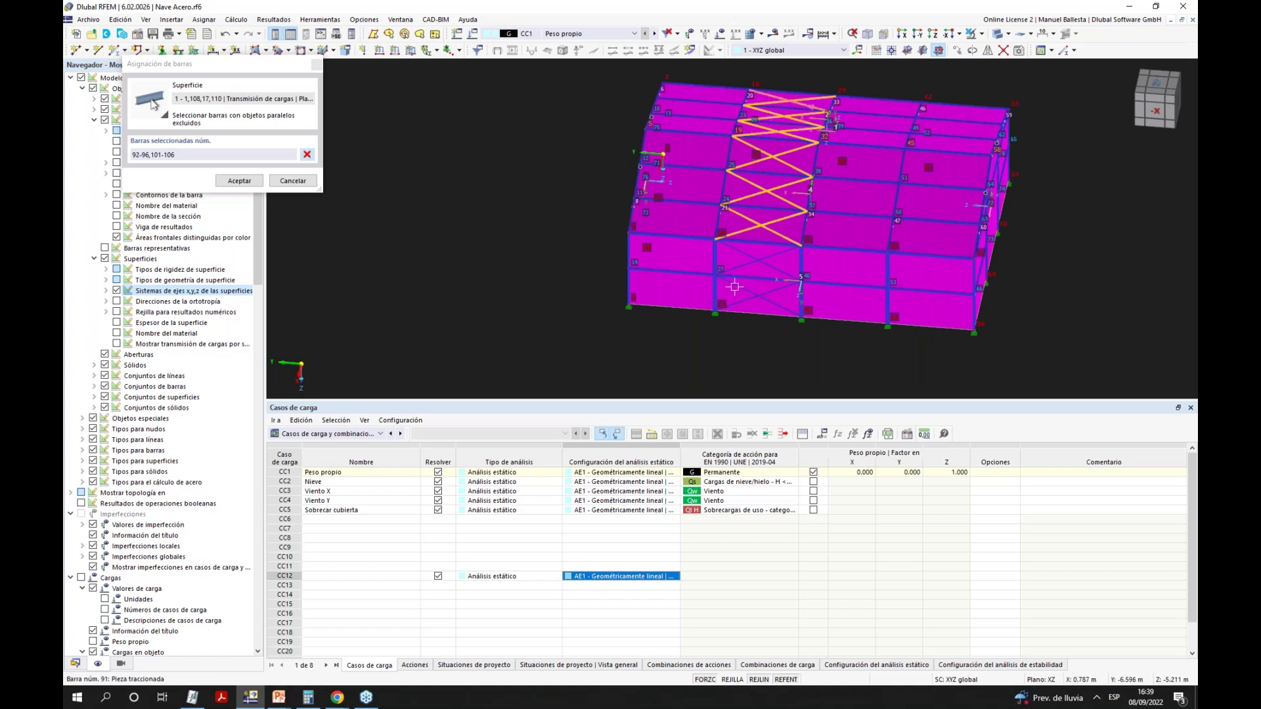
Add the cross-bracing members of both side walls to complete the exclusion 87-106, and apply the surface changes.
{"action": "left_click", "coordinate": [757, 257]}
{"action": "left_click", "coordinate": [757, 242]}
{"action": "left_click", "coordinate": [749, 273]}
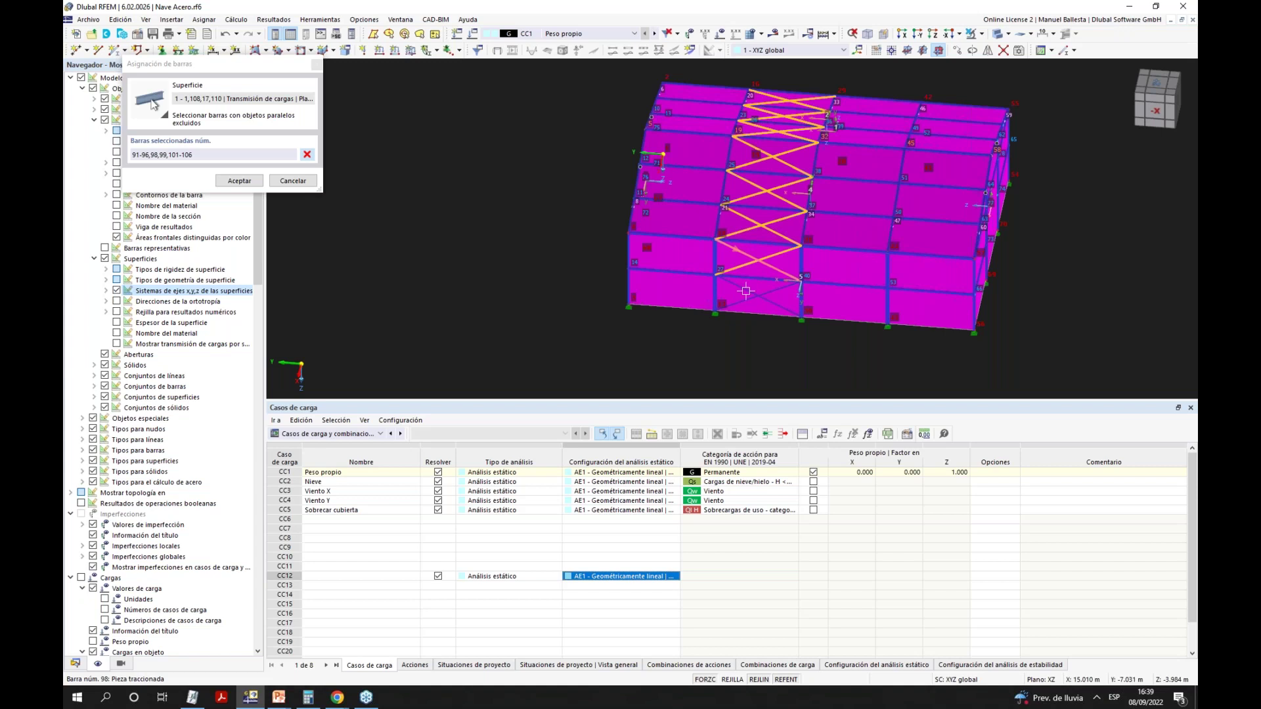
{"action": "left_click", "coordinate": [746, 302]}
{"action": "middle_click_drag", "start_coordinate": [746, 302], "coordinate": [689, 361], "text": "ctrl"}
{"action": "left_click", "coordinate": [758, 351]}
{"action": "left_click", "coordinate": [758, 362]}
{"action": "left_click", "coordinate": [758, 375]}
{"action": "left_click", "coordinate": [239, 181]}
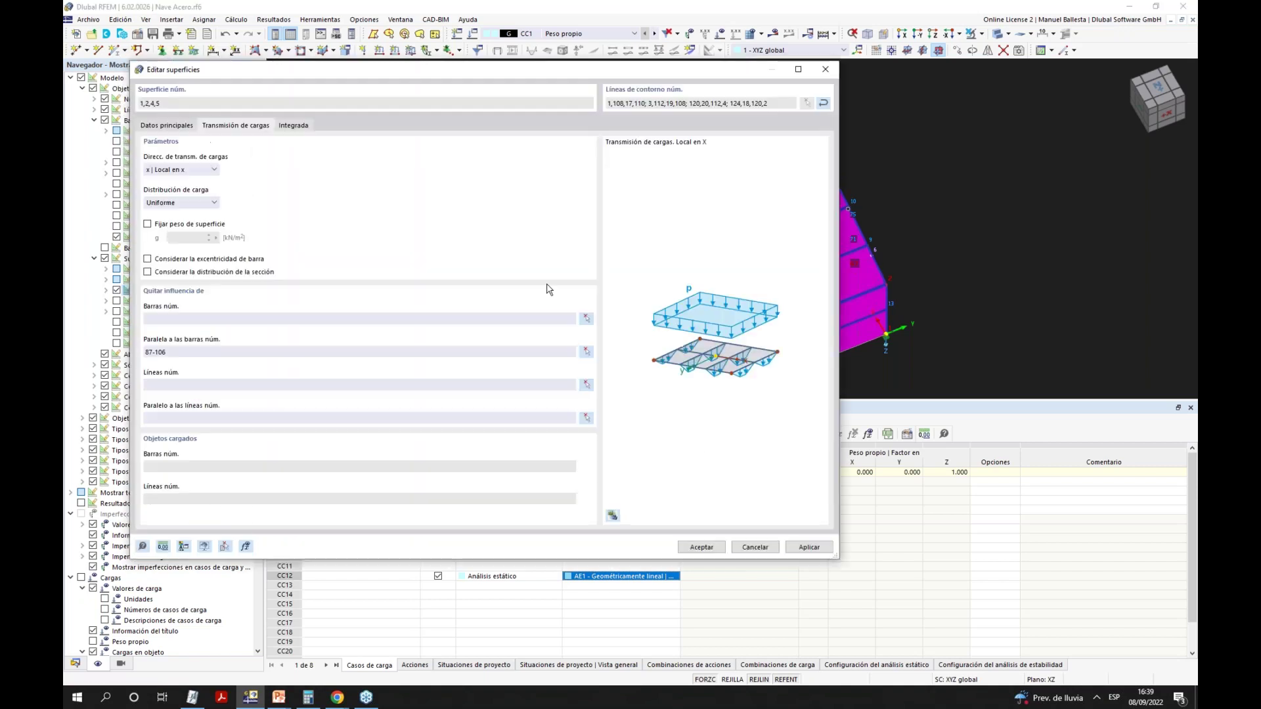
{"action": "left_click", "coordinate": [701, 547]}
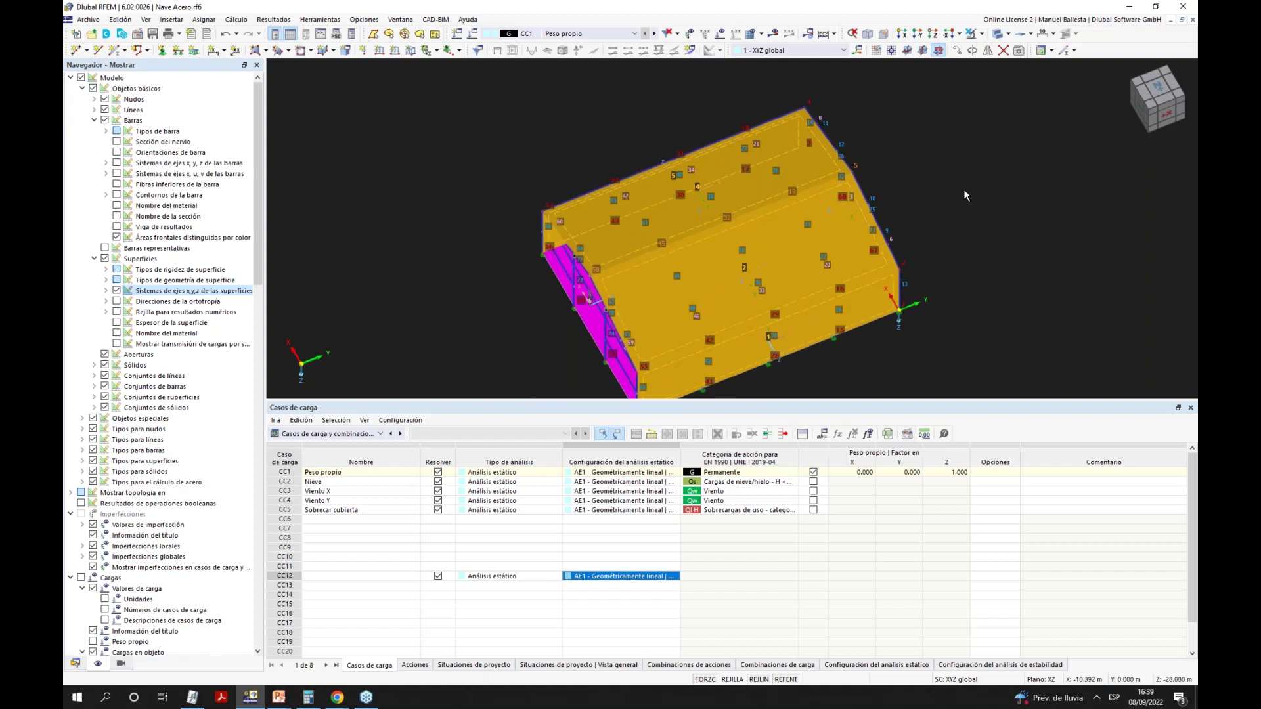
{"action": "middle_click_drag", "start_coordinate": [722, 217], "coordinate": [724, 203], "text": "ctrl"}
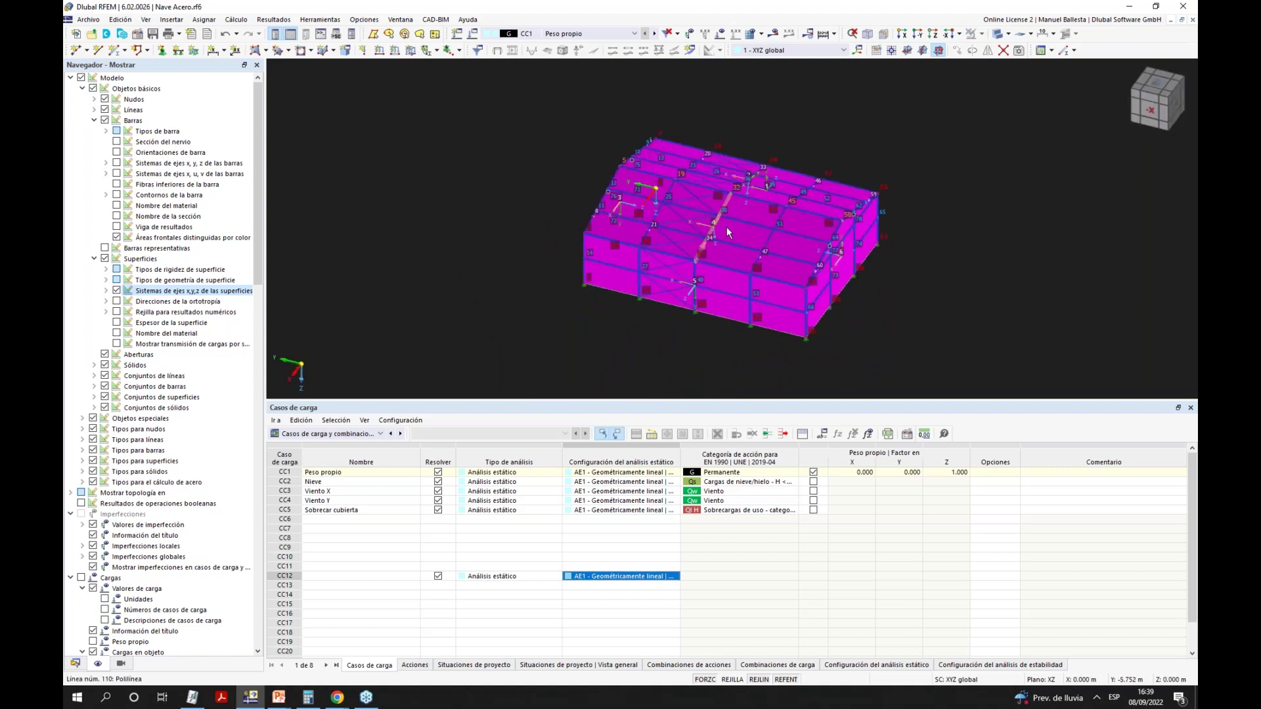
{"action": "scroll", "coordinate": [731, 254], "scroll_direction": "up", "scroll_amount": 2}
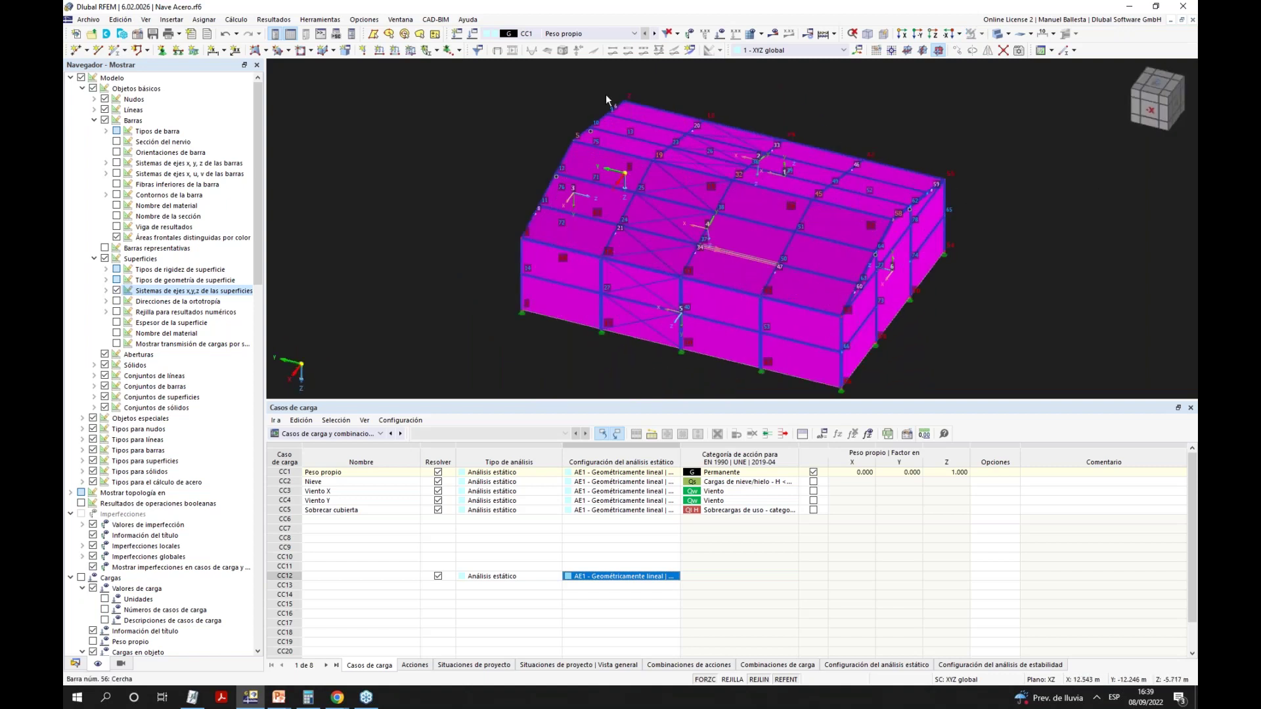
{"action": "left_click", "coordinate": [411, 51]}
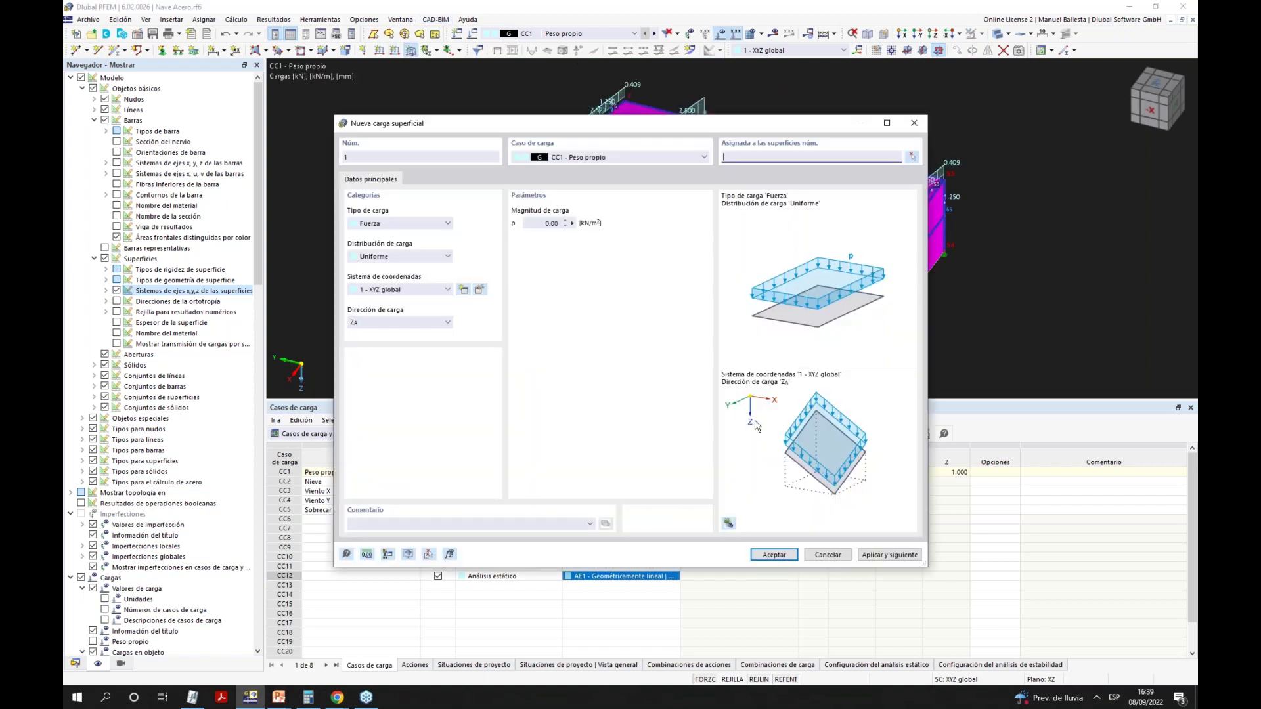
{"action": "left_click", "coordinate": [827, 555]}
Create a new snow load wizard and set its roof type to the duopitch option "A dos aguas".
{"action": "left_click", "coordinate": [75, 663]}
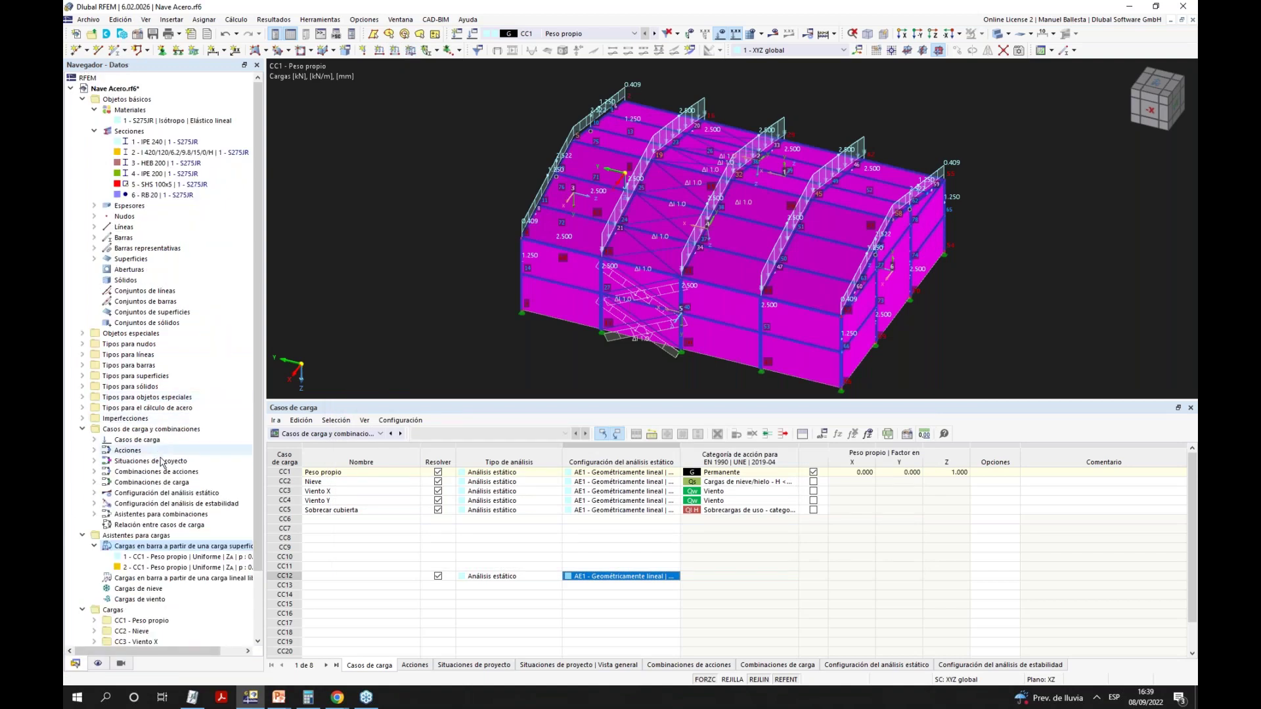
{"action": "scroll", "coordinate": [172, 463], "scroll_direction": "down", "scroll_amount": 3}
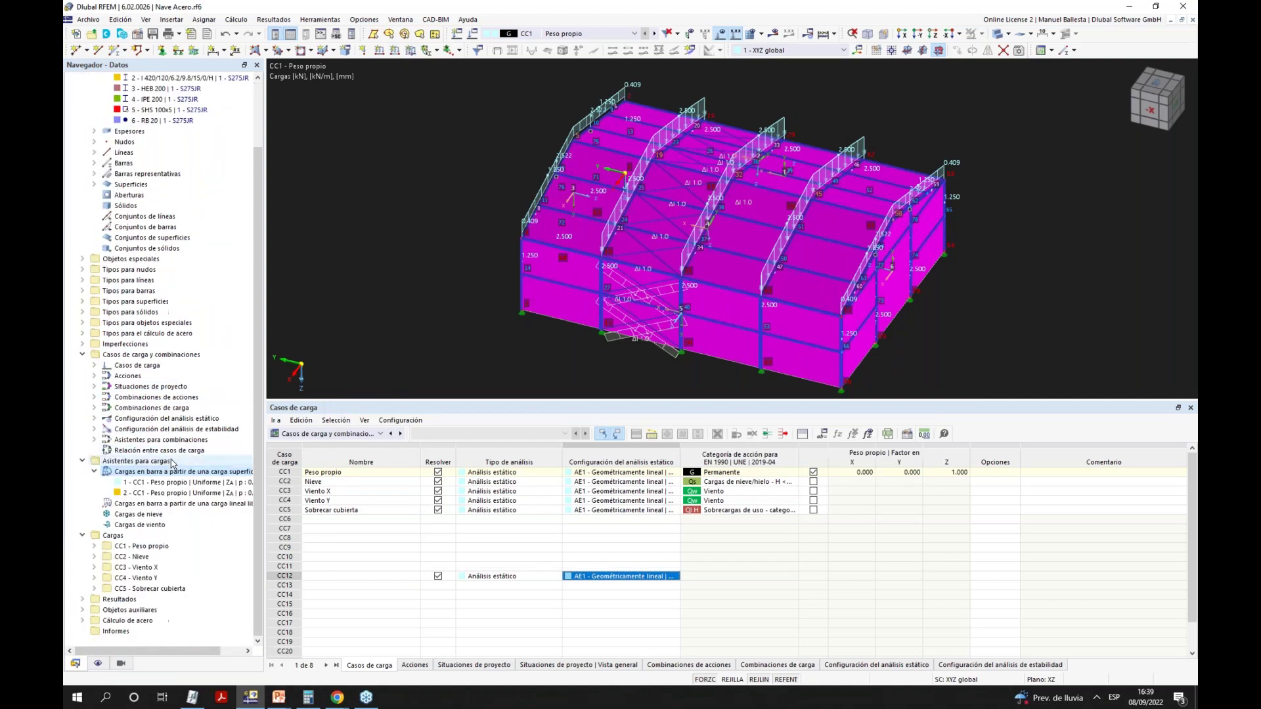
{"action": "left_click", "coordinate": [139, 515]}
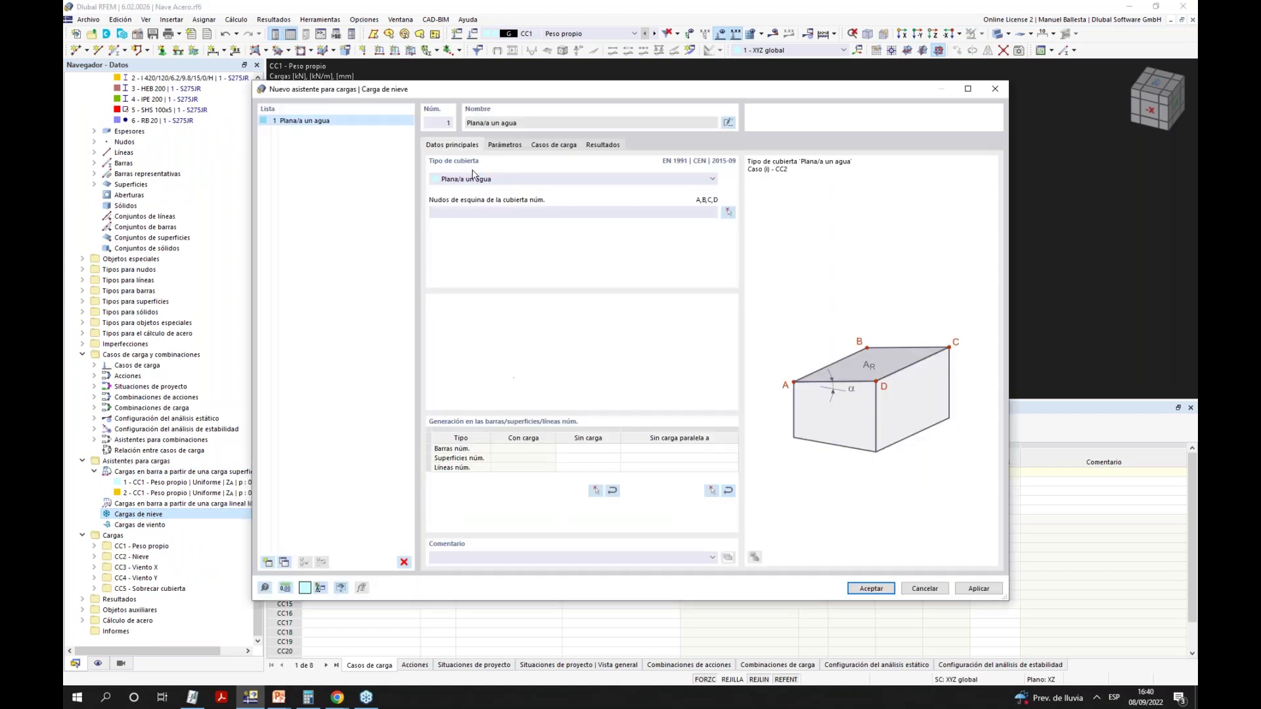
{"action": "left_click", "coordinate": [481, 179]}
{"action": "left_click", "coordinate": [482, 189]}
{"action": "key", "text": "Down"}
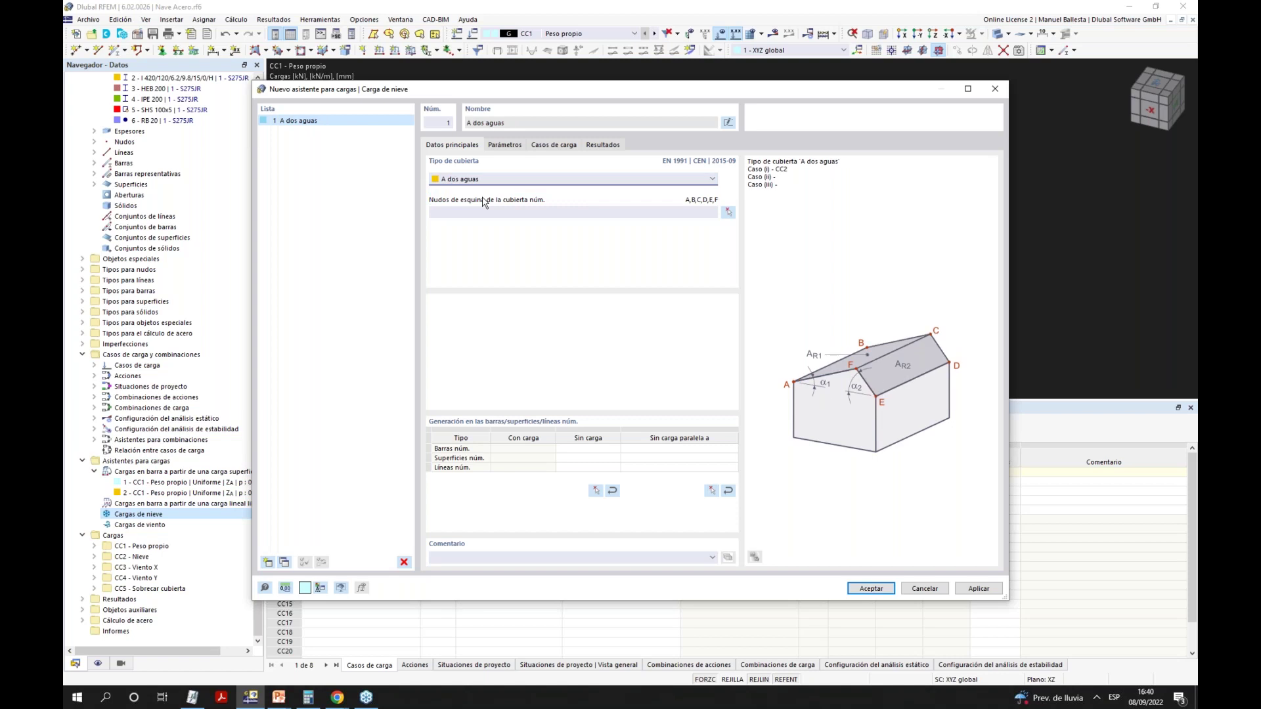
Set the snow load wizard's characteristic snow load to 0.5 kN/m².
{"action": "left_click", "coordinate": [508, 146]}
{"action": "left_click", "coordinate": [611, 180]}
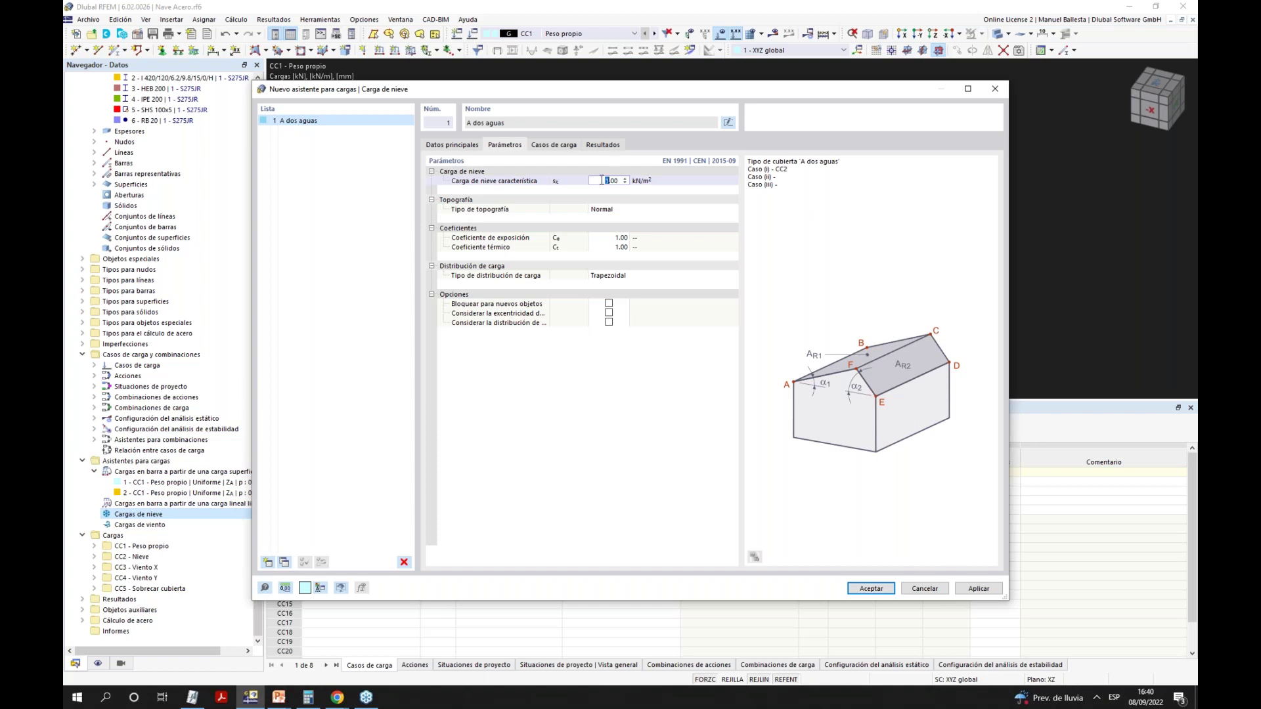
{"action": "left_click", "coordinate": [686, 210]}
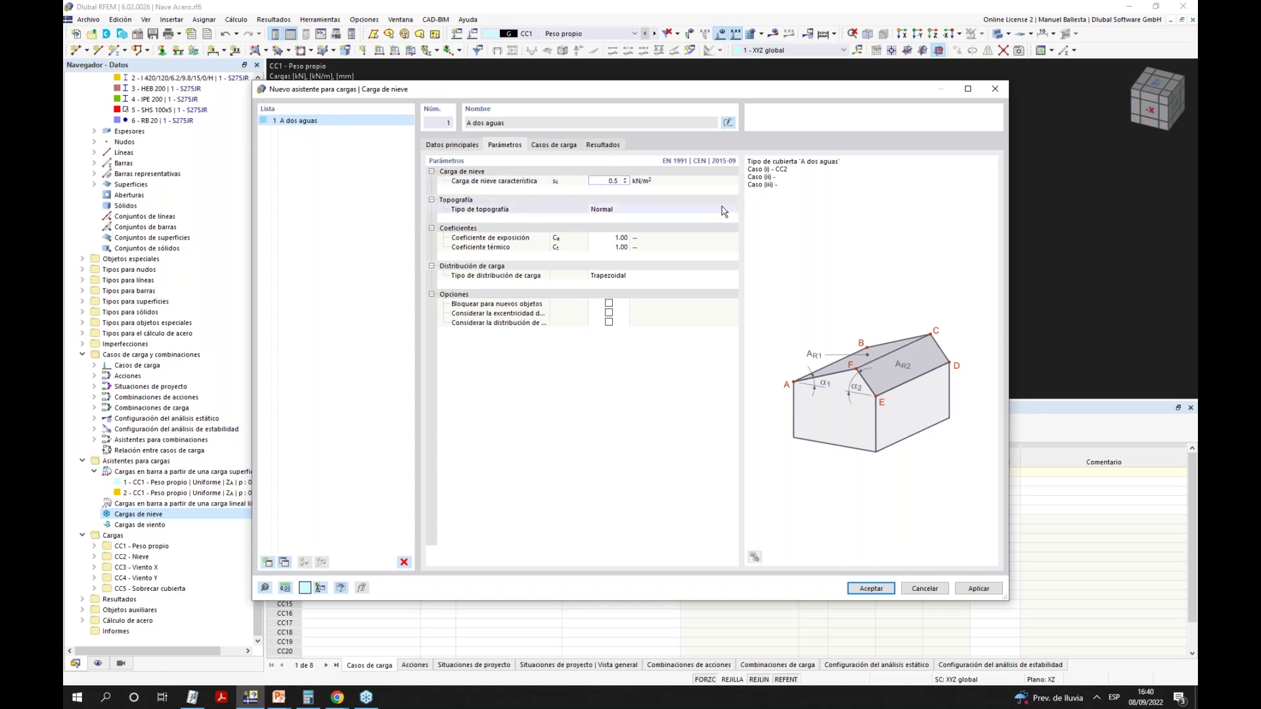
Exclude snow cases (ii) and (iii) from generation, leaving only case (i) assigned to load case CC2 - Nieve.
{"action": "left_click", "coordinate": [553, 145]}
{"action": "left_click", "coordinate": [443, 198]}
{"action": "left_click", "coordinate": [443, 207]}
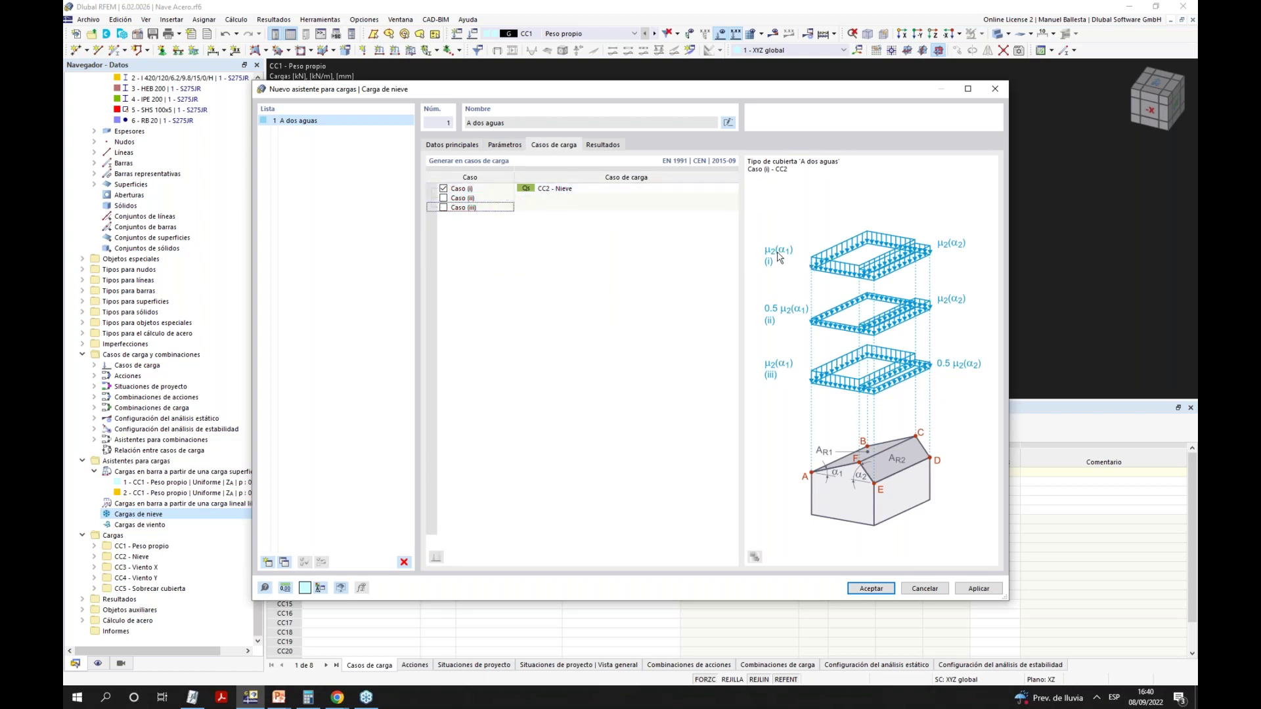
Define the duopitch roof's corner nodes A to F by picking nodes 57, 4, 5, 2, 55 and 58 in the model.
{"action": "left_click", "coordinate": [508, 146]}
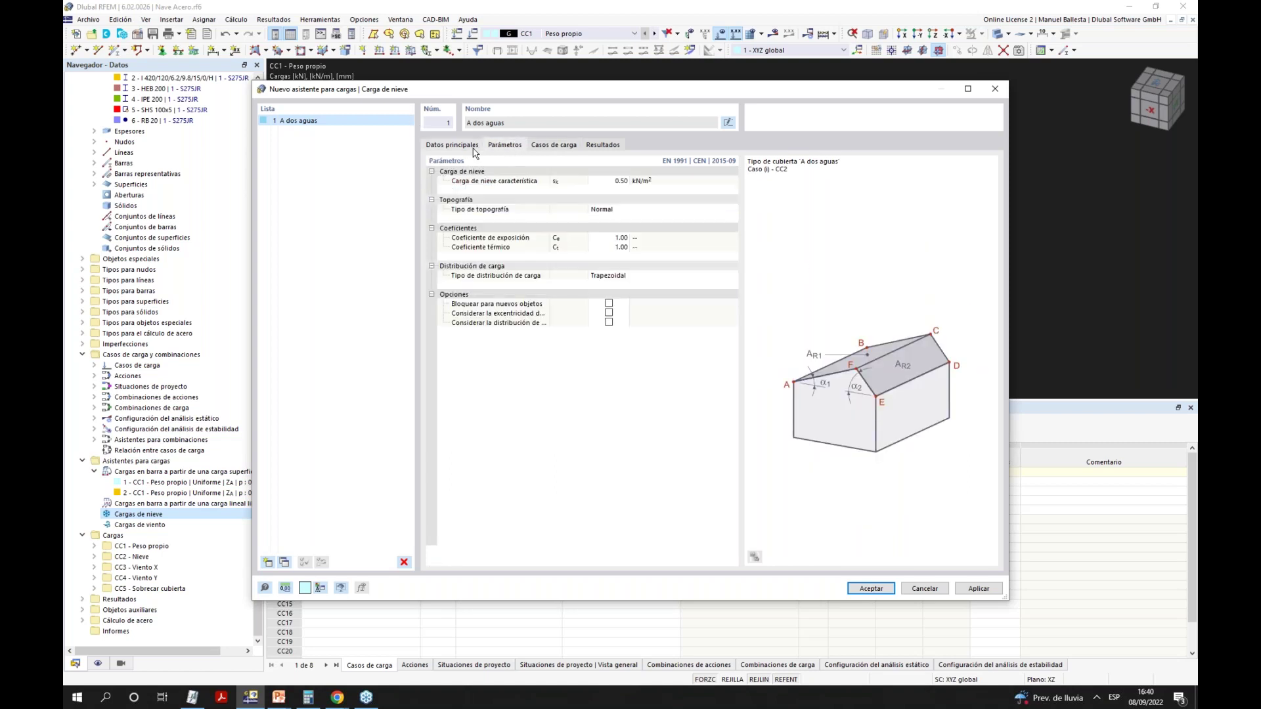
{"action": "left_click", "coordinate": [464, 147]}
{"action": "left_click", "coordinate": [728, 212]}
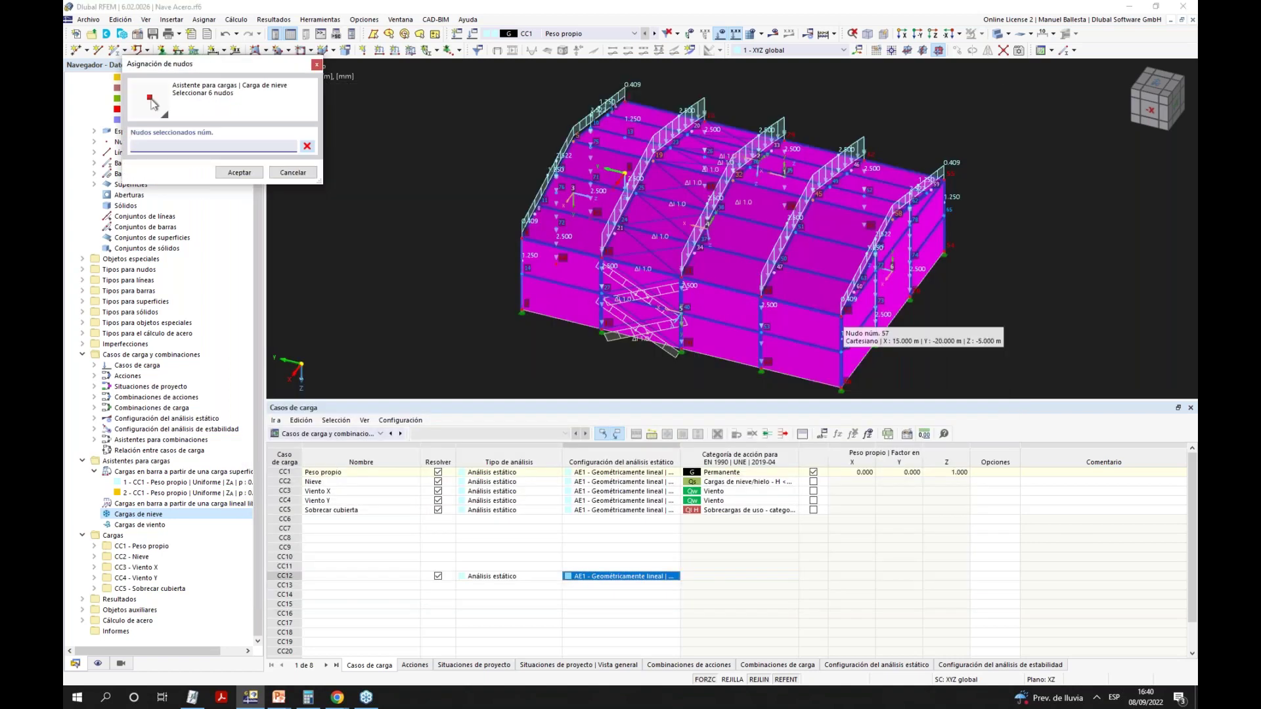
{"action": "left_click", "coordinate": [842, 319]}
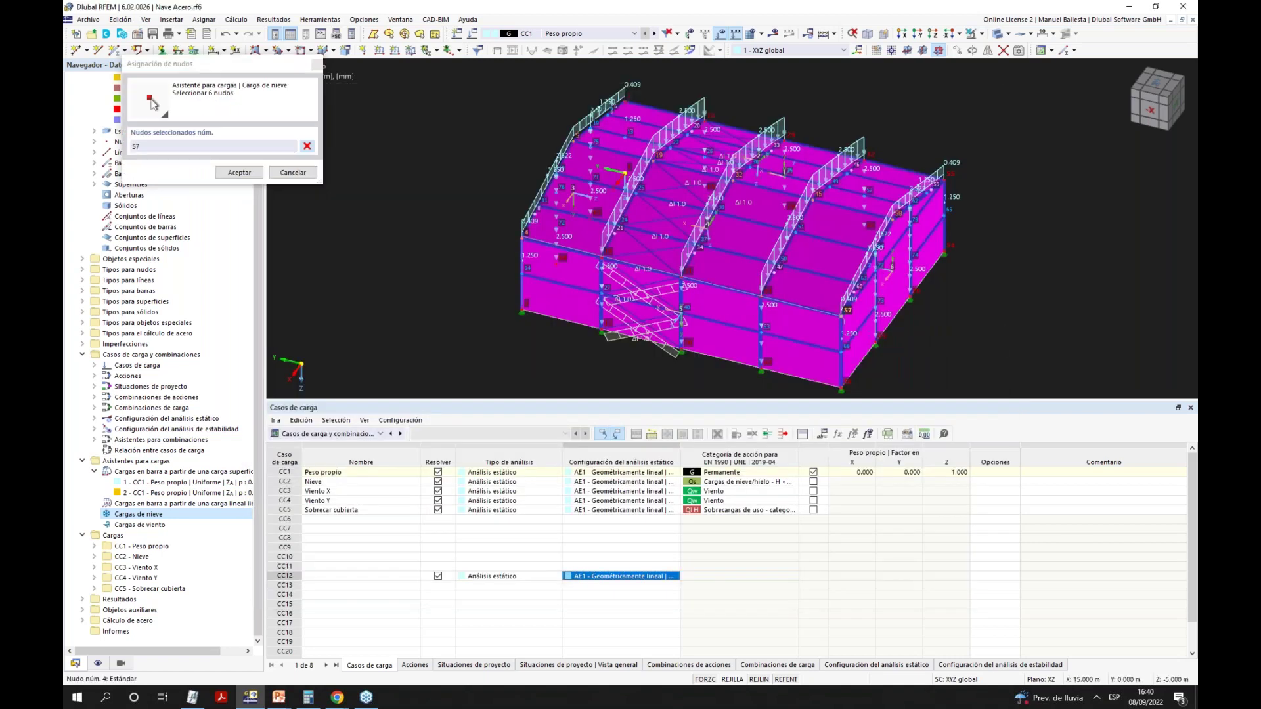
{"action": "middle_click_drag", "start_coordinate": [625, 172], "coordinate": [636, 103], "text": "ctrl"}
{"action": "left_click", "coordinate": [636, 103]}
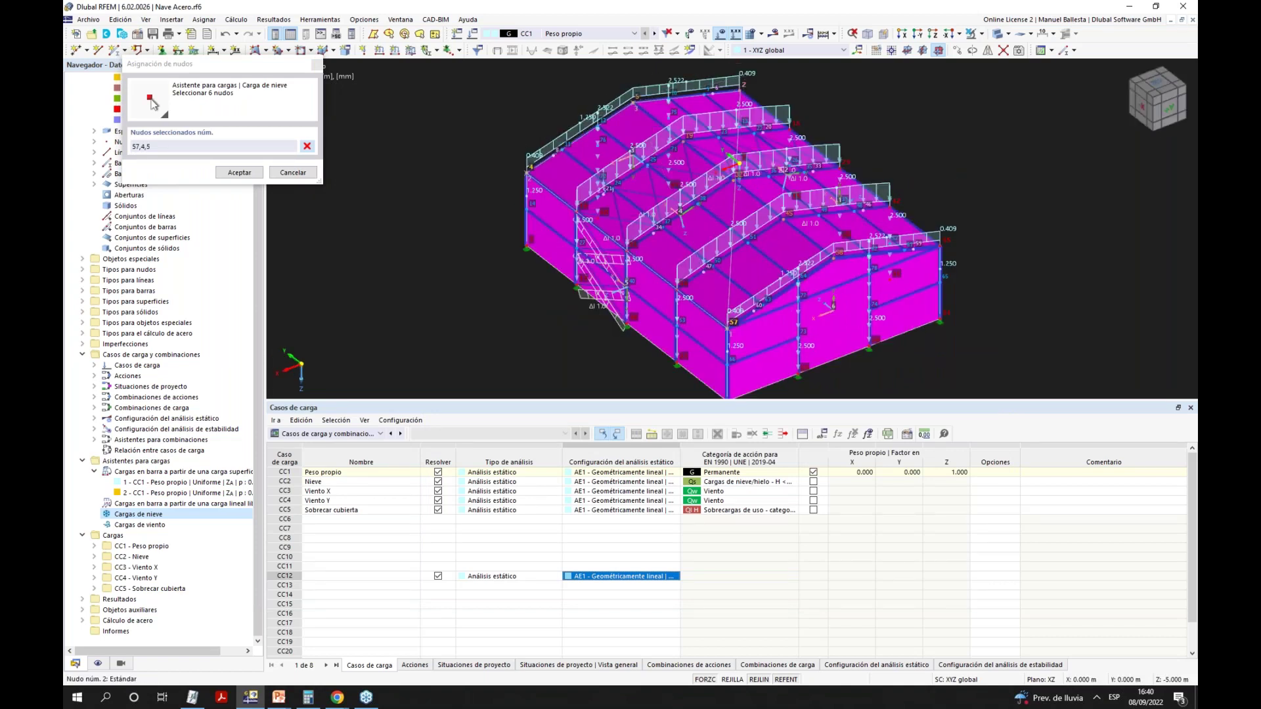
{"action": "left_click", "coordinate": [738, 89]}
{"action": "left_click", "coordinate": [939, 244]}
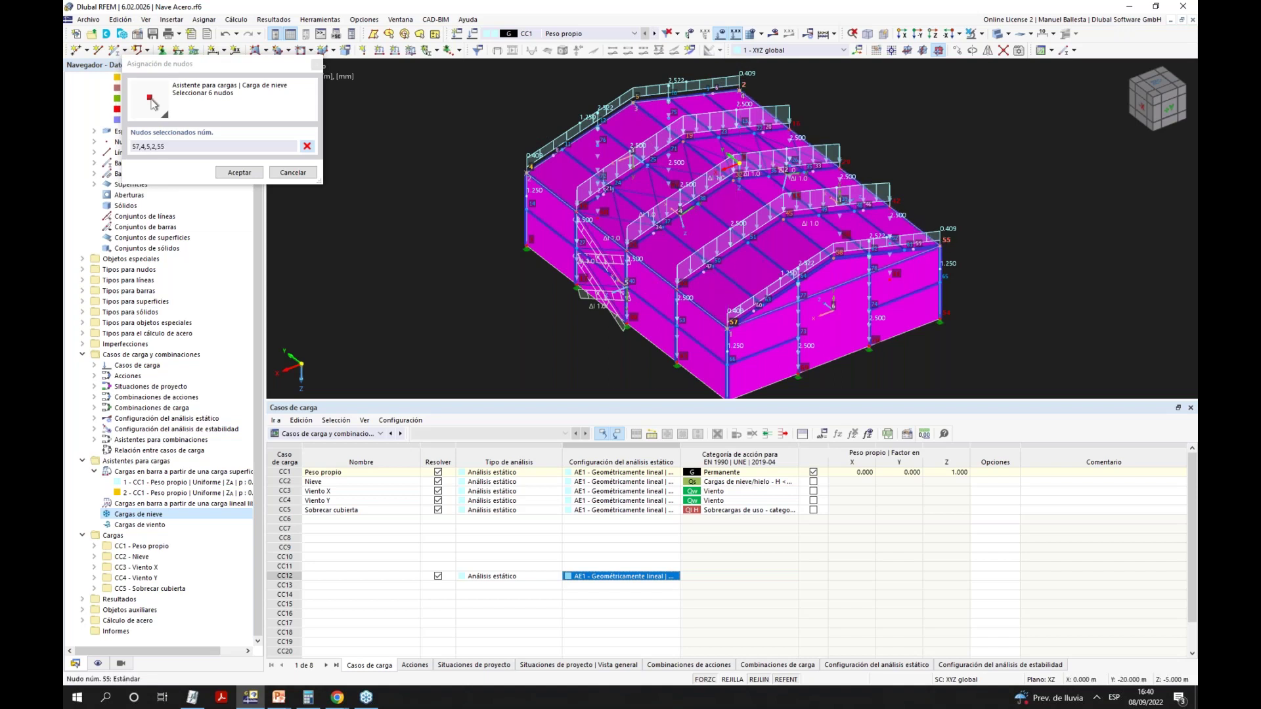
{"action": "left_click", "coordinate": [847, 256]}
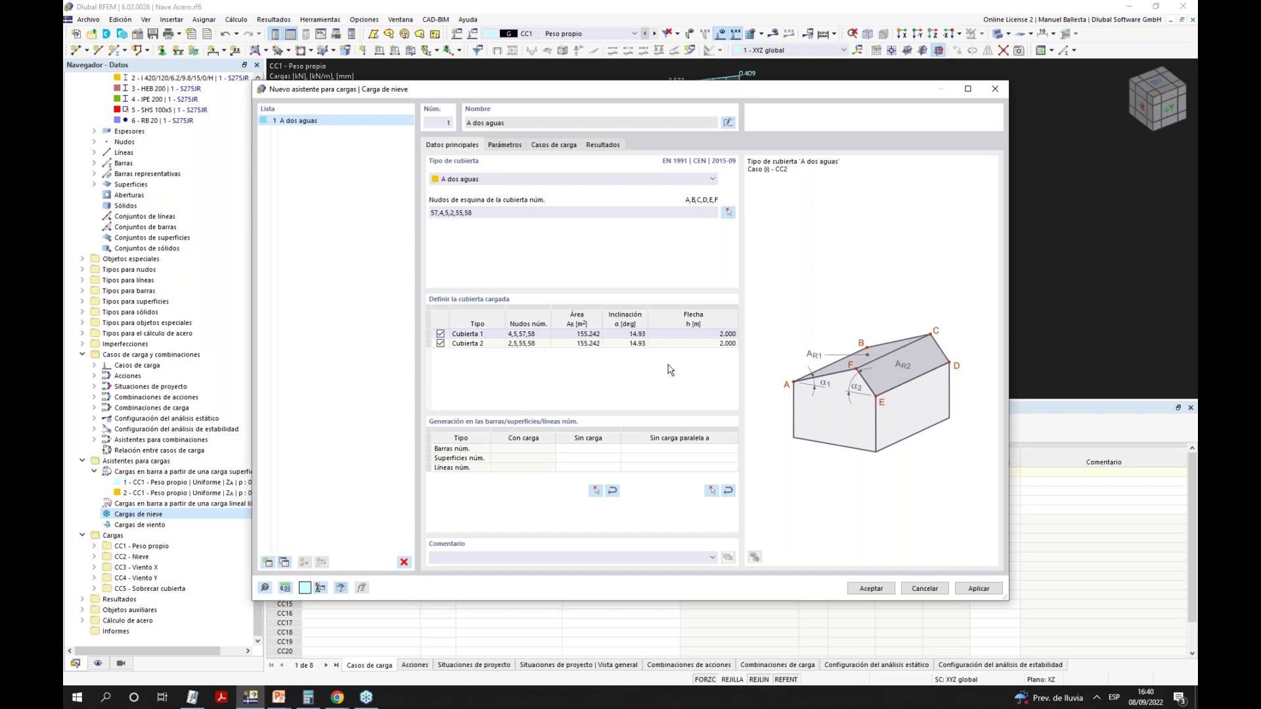
{"action": "left_click", "coordinate": [524, 458]}
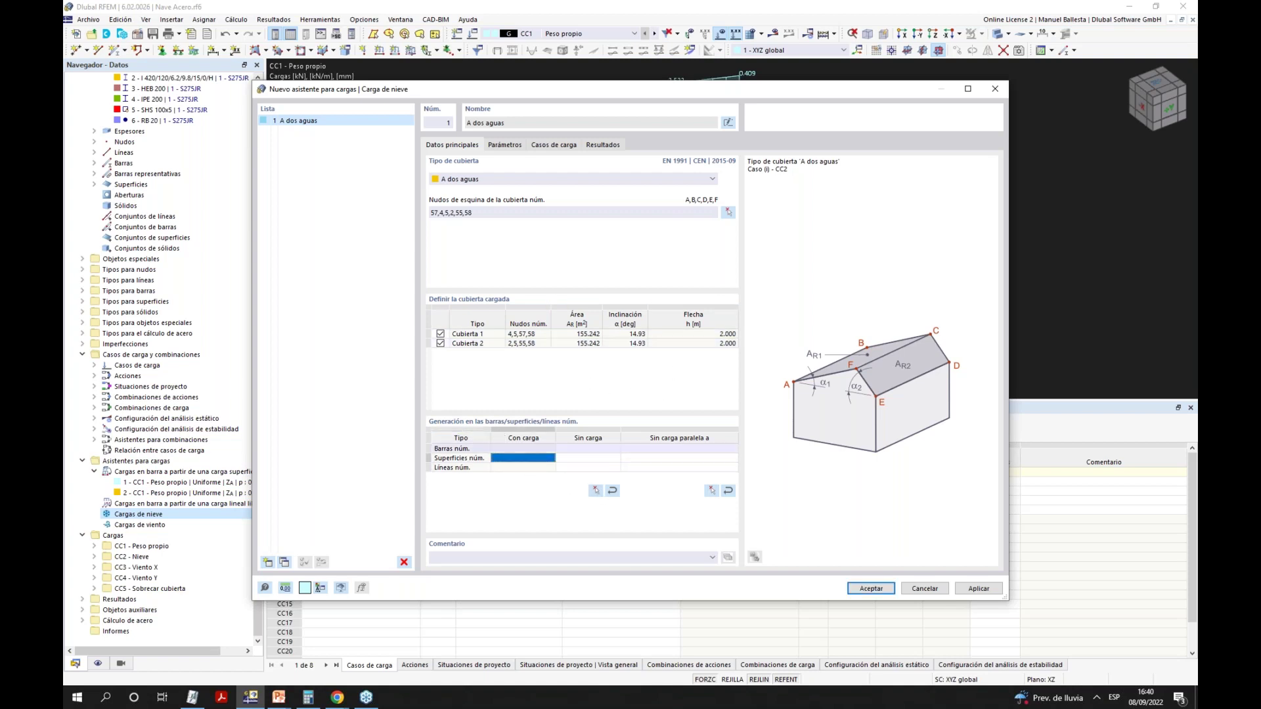
{"action": "left_click", "coordinate": [595, 491]}
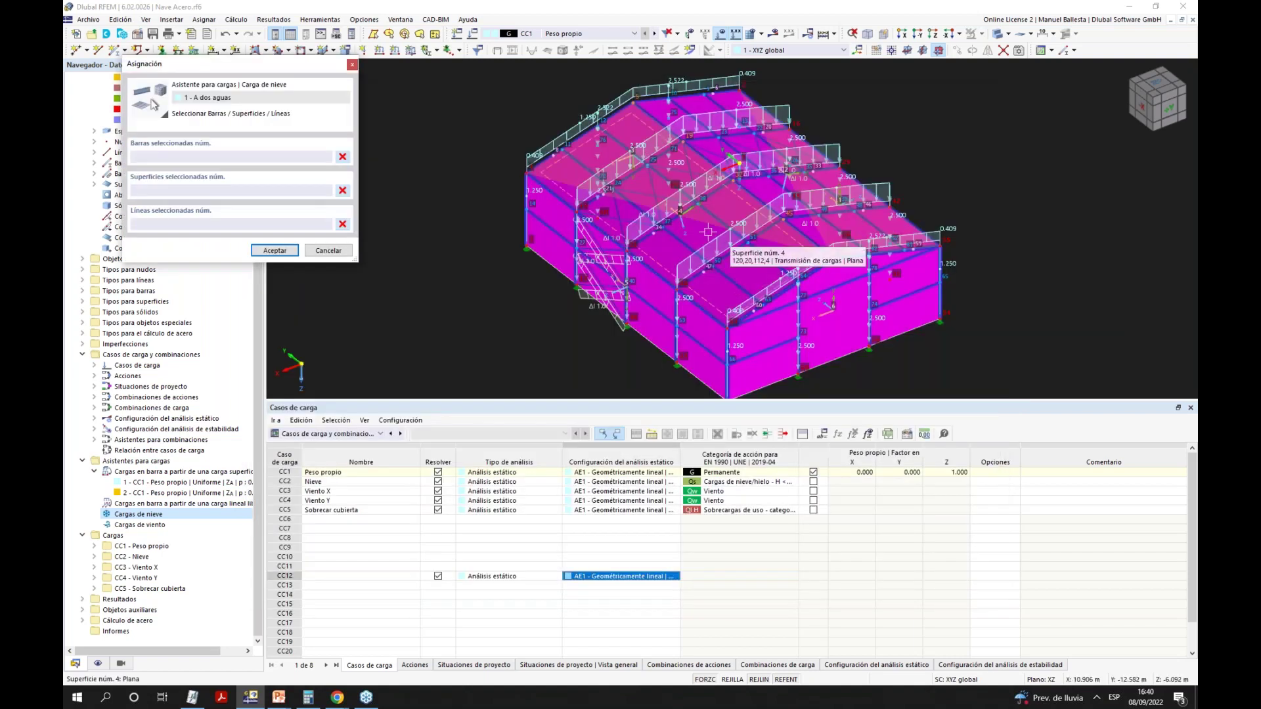
{"action": "left_click", "coordinate": [722, 233]}
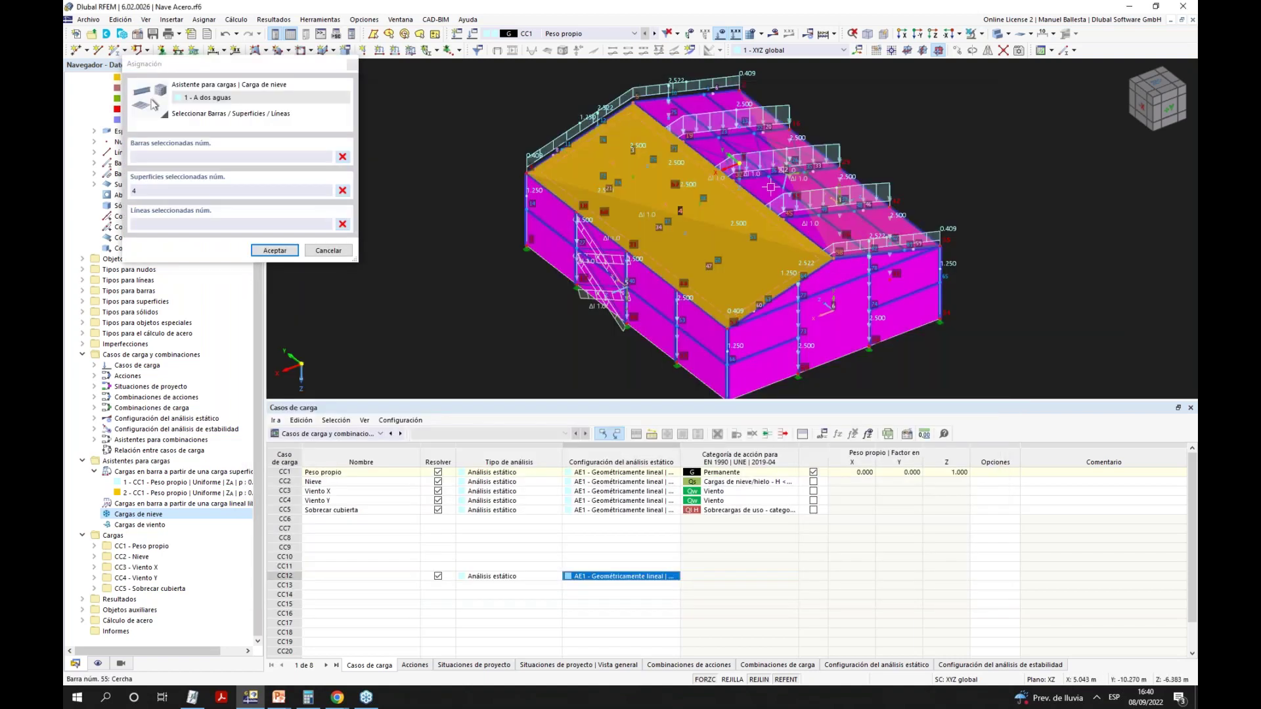
{"action": "left_click", "coordinate": [908, 230]}
{"action": "left_click", "coordinate": [275, 251]}
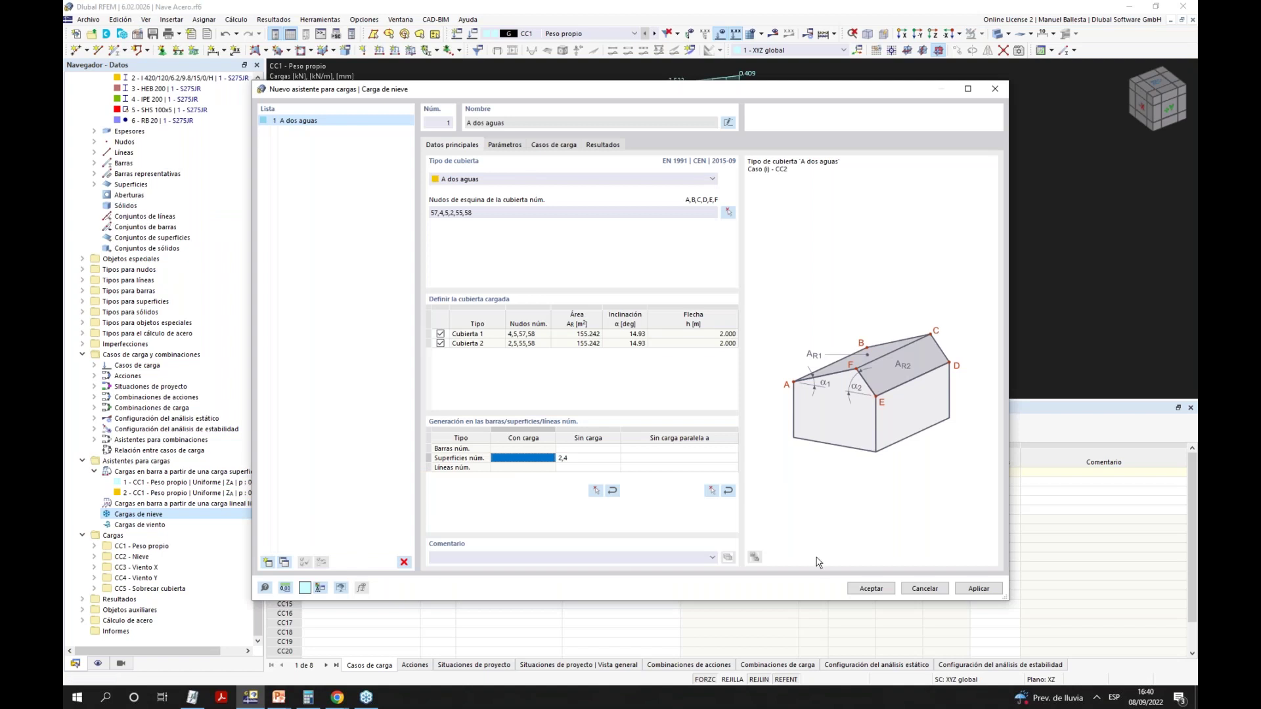
{"action": "double_click", "coordinate": [583, 459]}
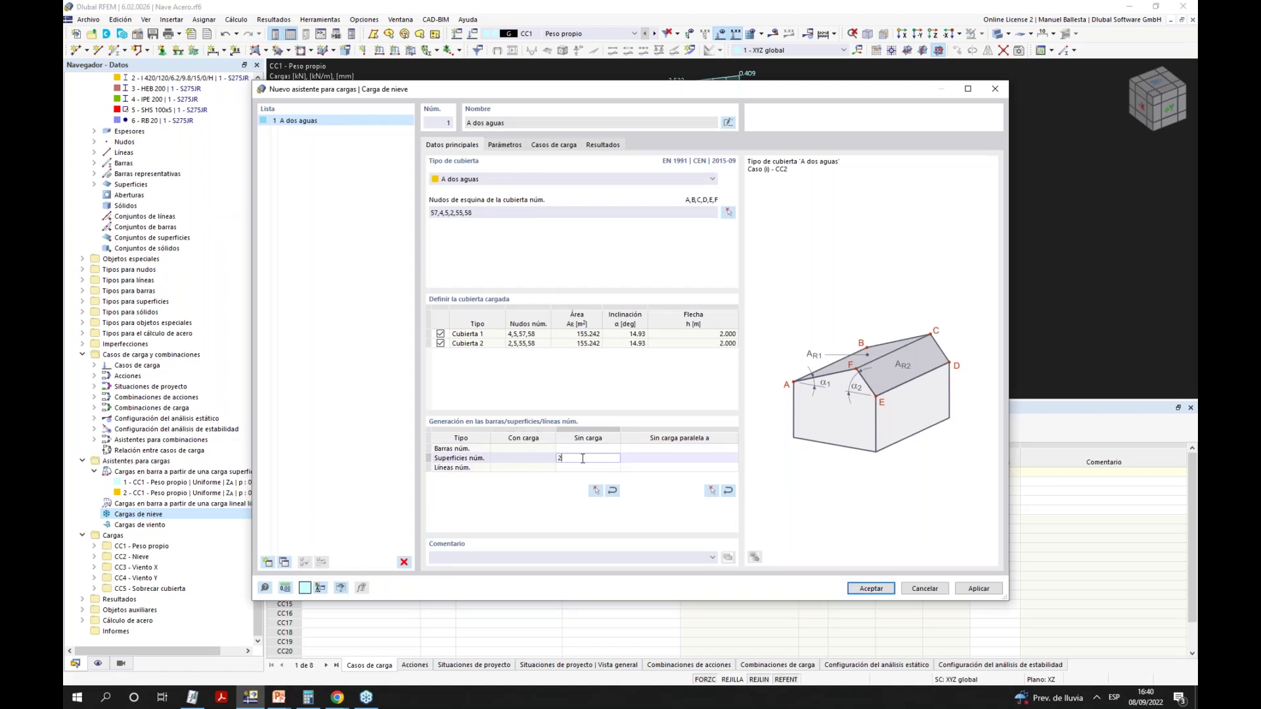
{"action": "key", "text": "Return"}
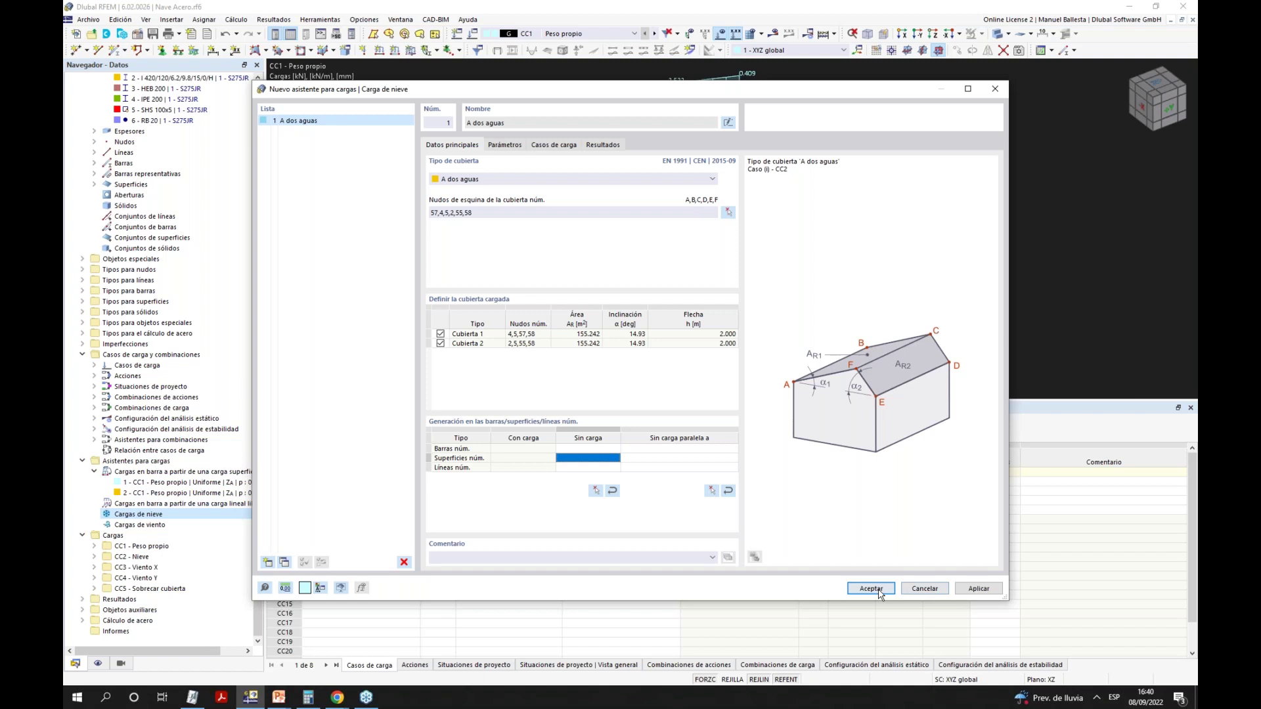
Accept the snow load wizard, switch to load case CC2 - Nieve and display the load transfer from surfaces.
{"action": "left_click", "coordinate": [871, 589]}
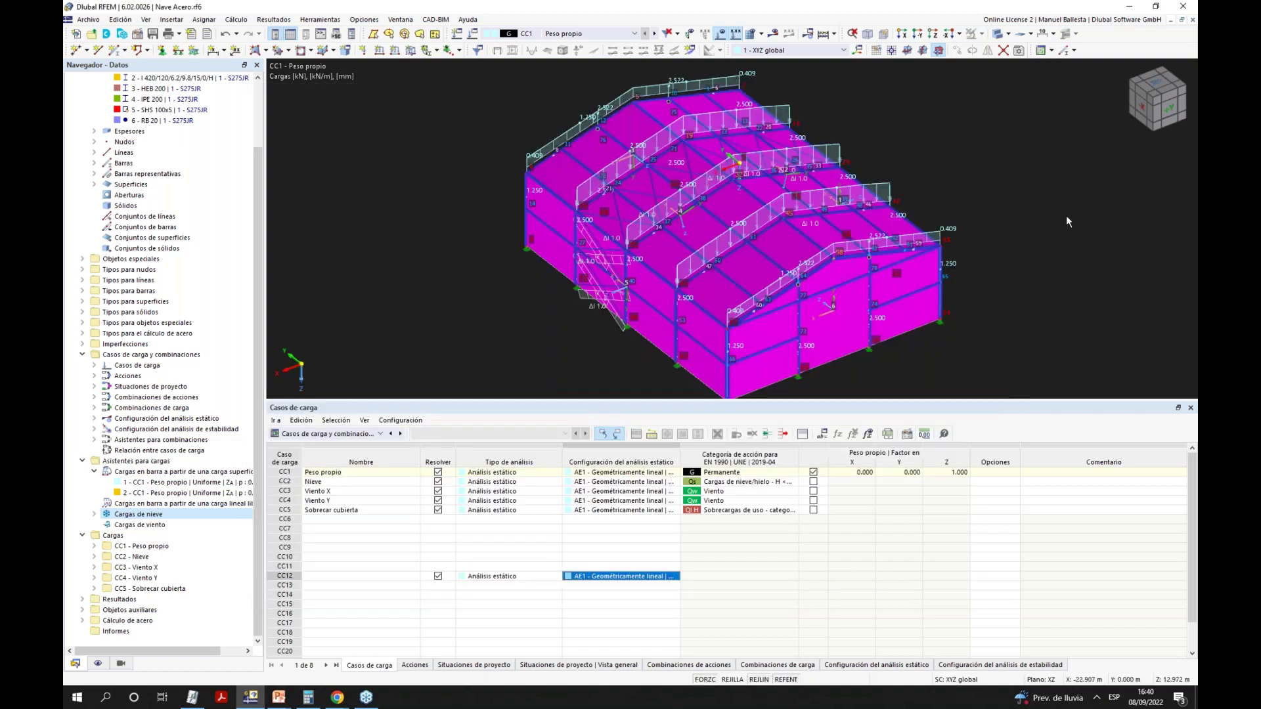
{"action": "left_click", "coordinate": [654, 34]}
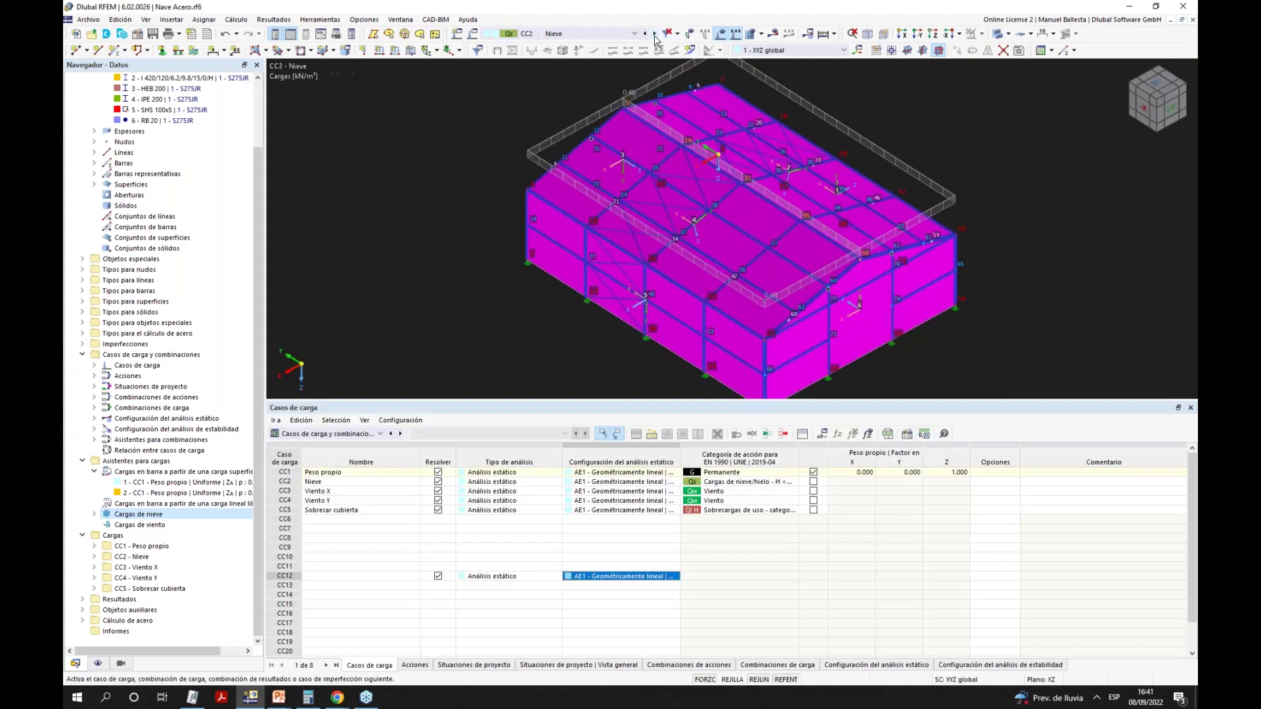
{"action": "middle_click_drag", "start_coordinate": [723, 262], "coordinate": [683, 263], "text": "ctrl"}
{"action": "left_click", "coordinate": [98, 663]}
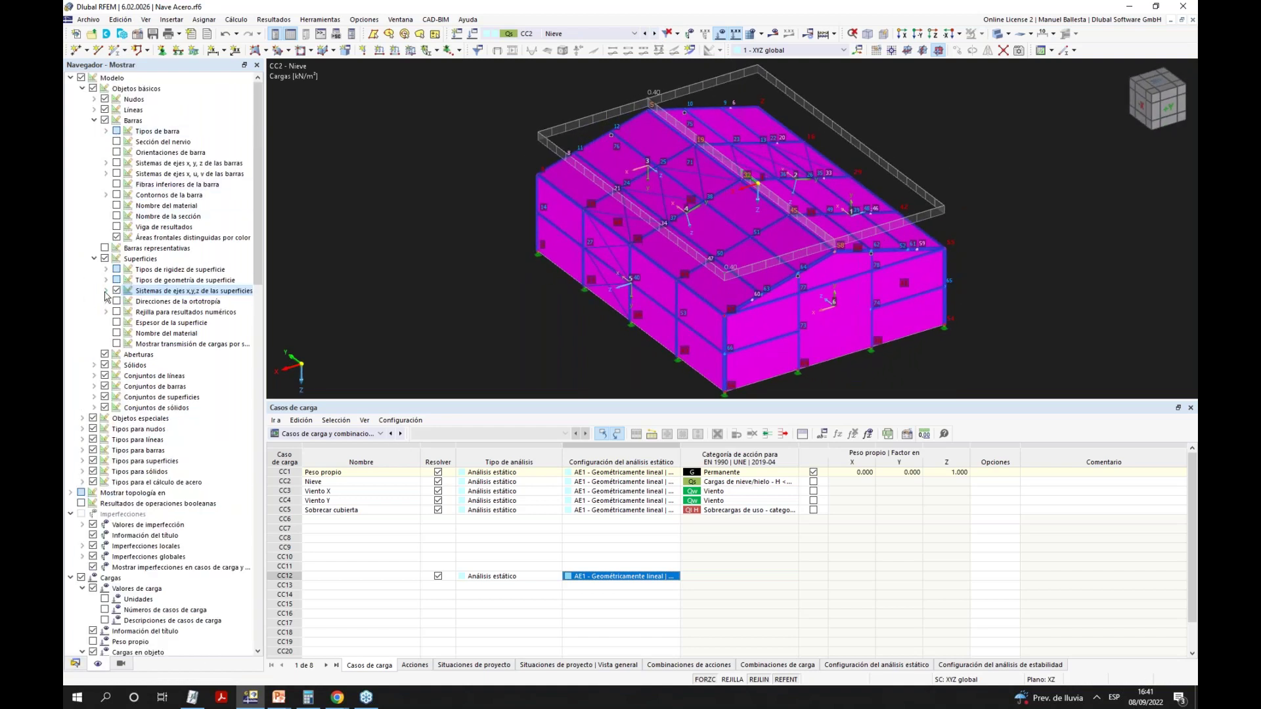
{"action": "left_click", "coordinate": [116, 344]}
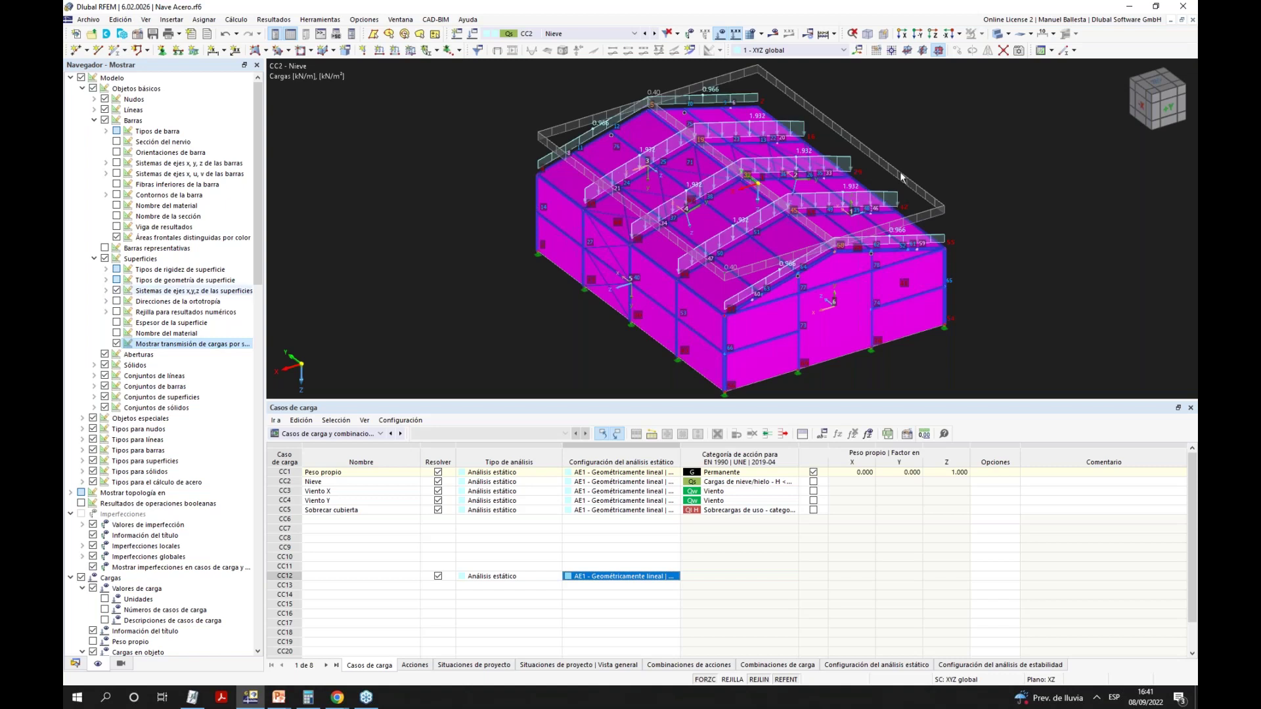
{"action": "middle_click_drag", "start_coordinate": [950, 162], "coordinate": [906, 164], "text": "ctrl"}
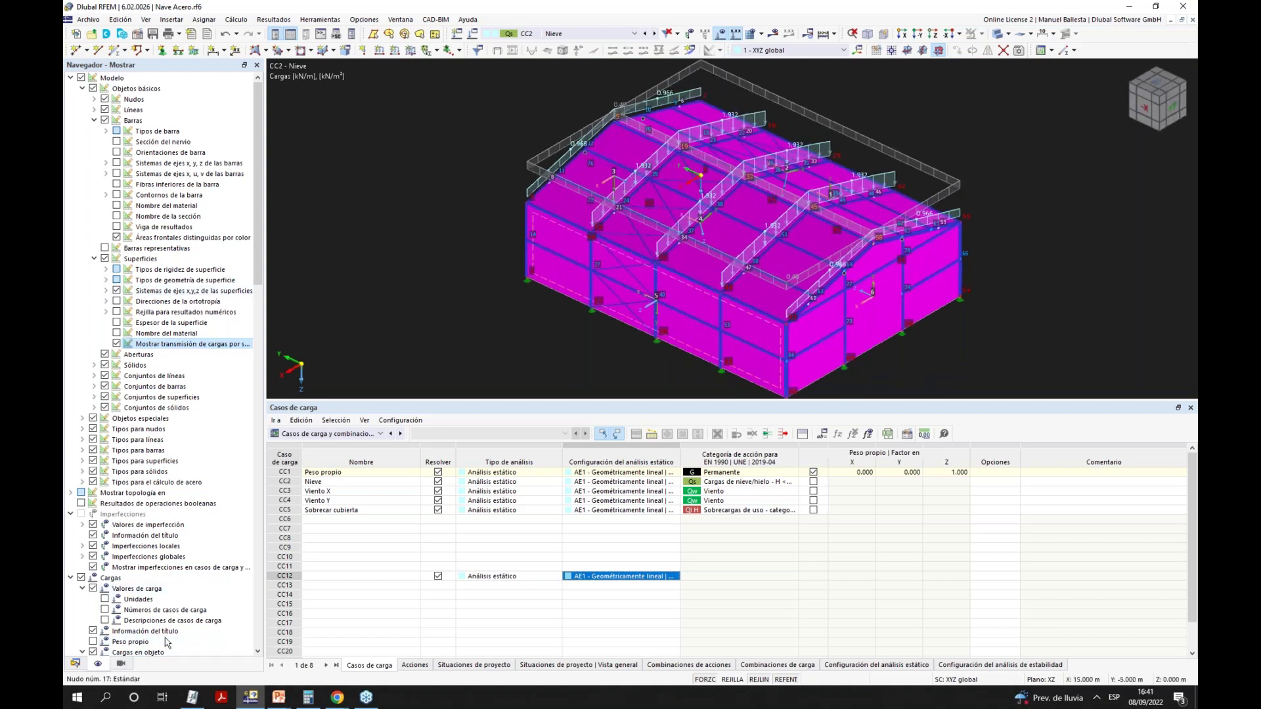
Hide the load transfer surfaces and make the members of all six sections visible in visibility mode.
{"action": "left_click", "coordinate": [120, 664]}
{"action": "left_click", "coordinate": [105, 480]}
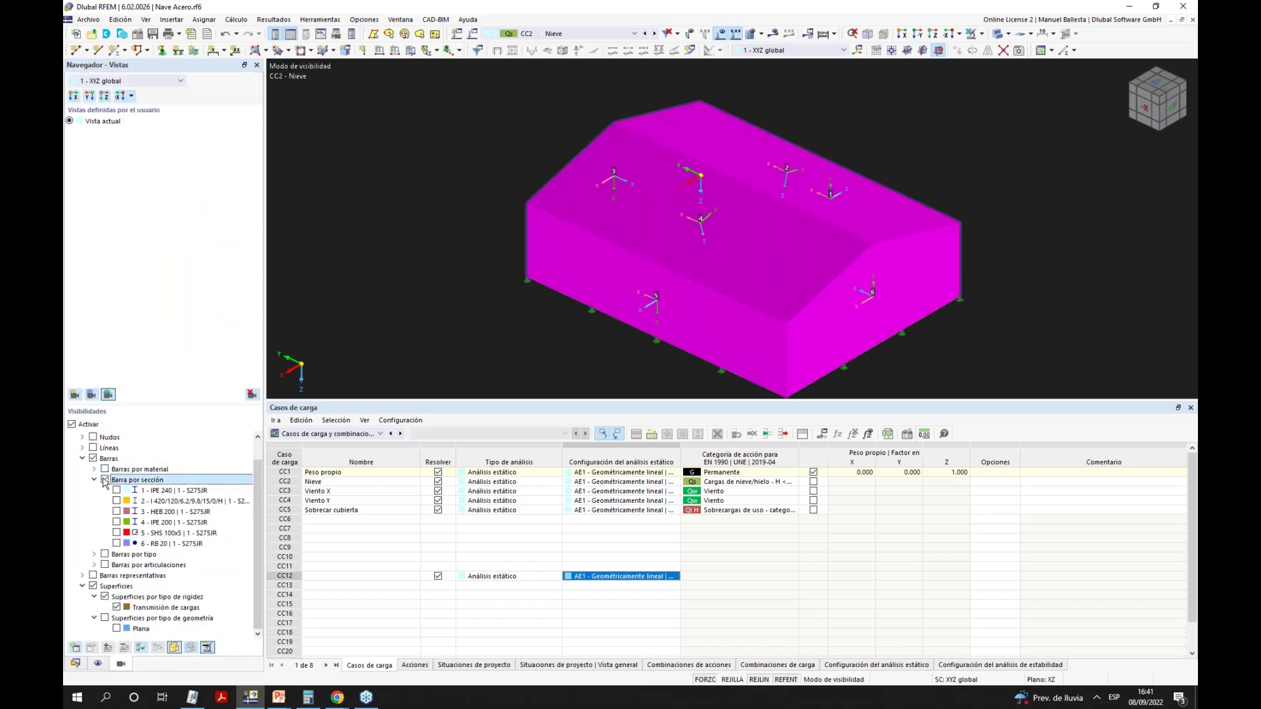
{"action": "left_click", "coordinate": [105, 480]}
{"action": "left_click", "coordinate": [92, 586]}
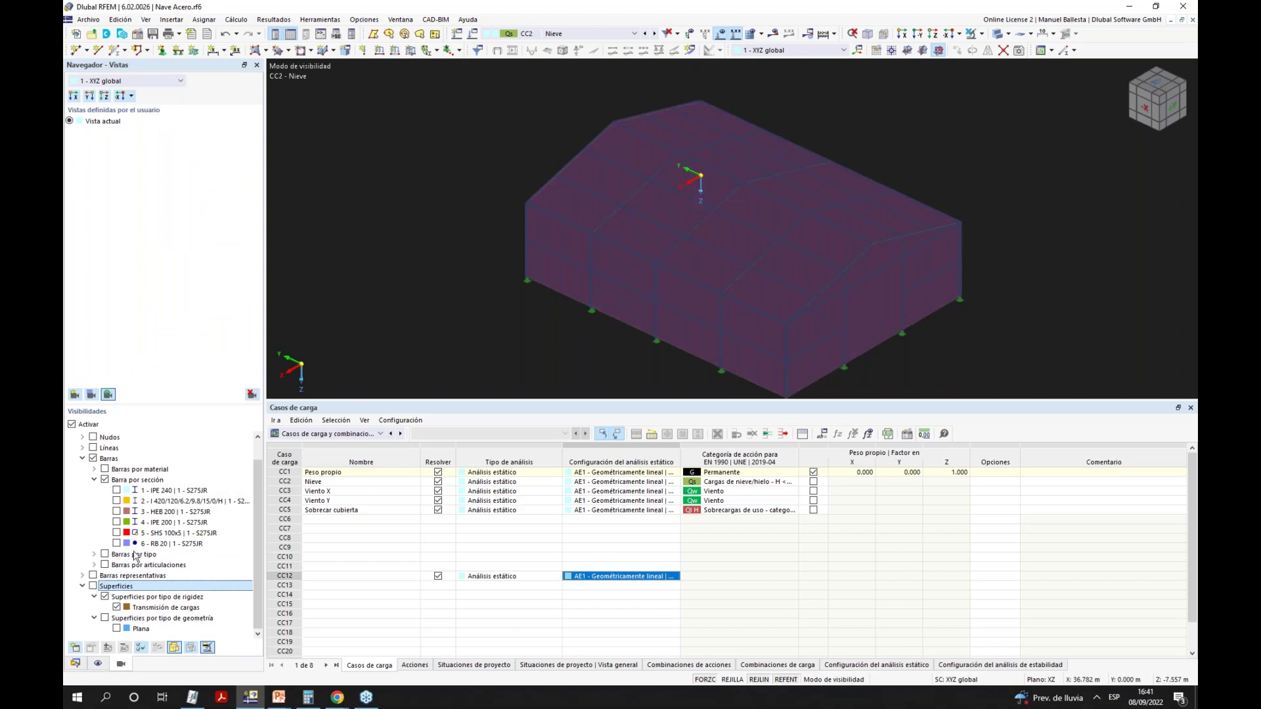
{"action": "left_click", "coordinate": [116, 491]}
{"action": "left_click", "coordinate": [116, 501]}
{"action": "left_click", "coordinate": [116, 512]}
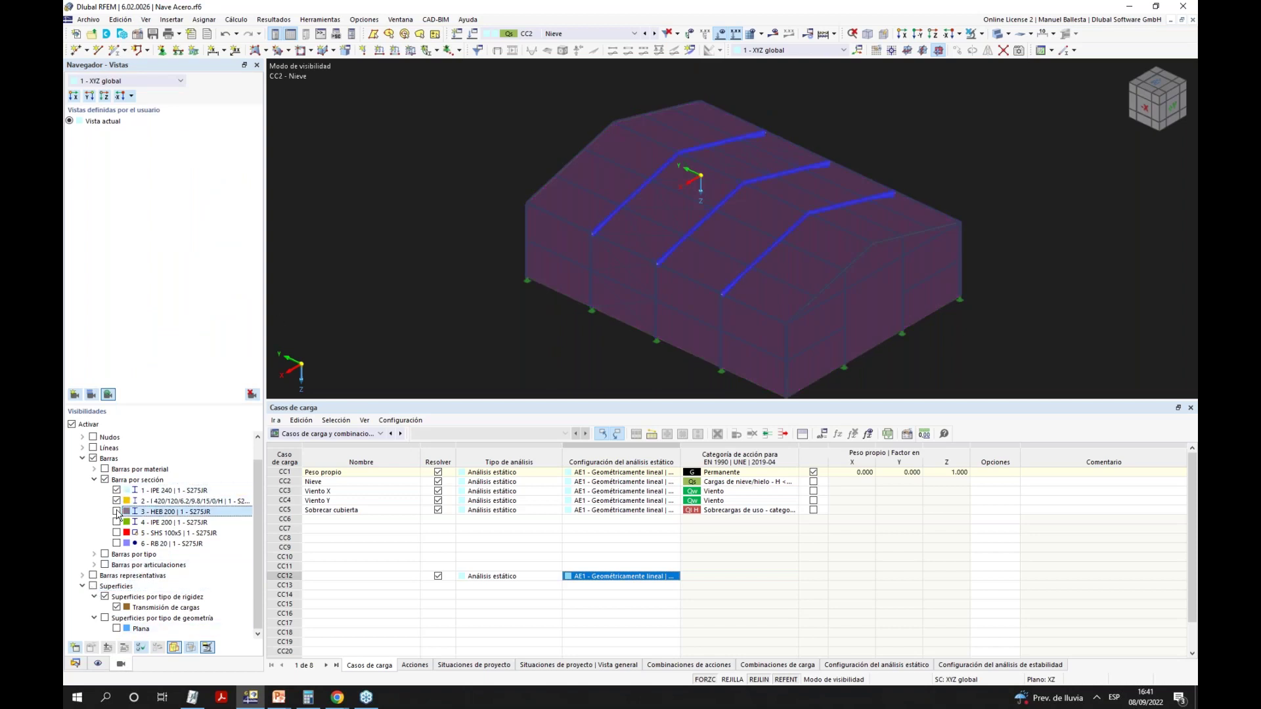
{"action": "left_click", "coordinate": [117, 522]}
{"action": "left_click", "coordinate": [116, 533]}
{"action": "left_click", "coordinate": [116, 543]}
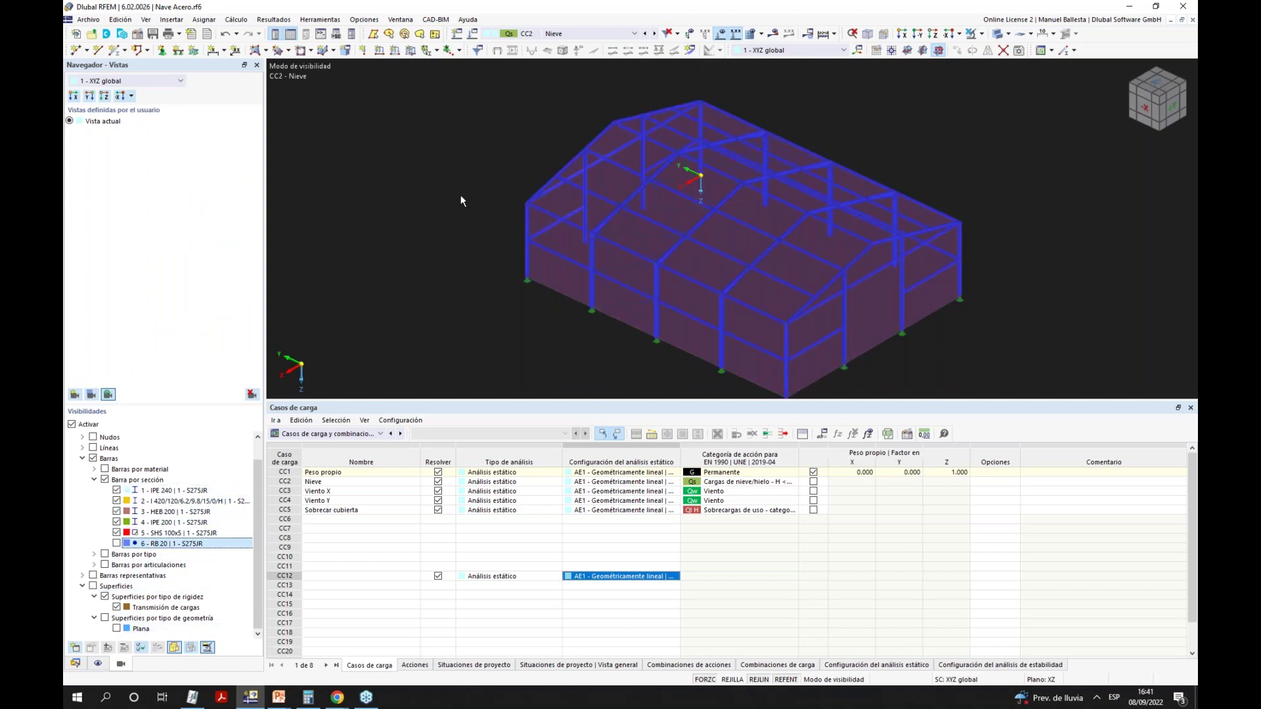
{"action": "left_click", "coordinate": [116, 543]}
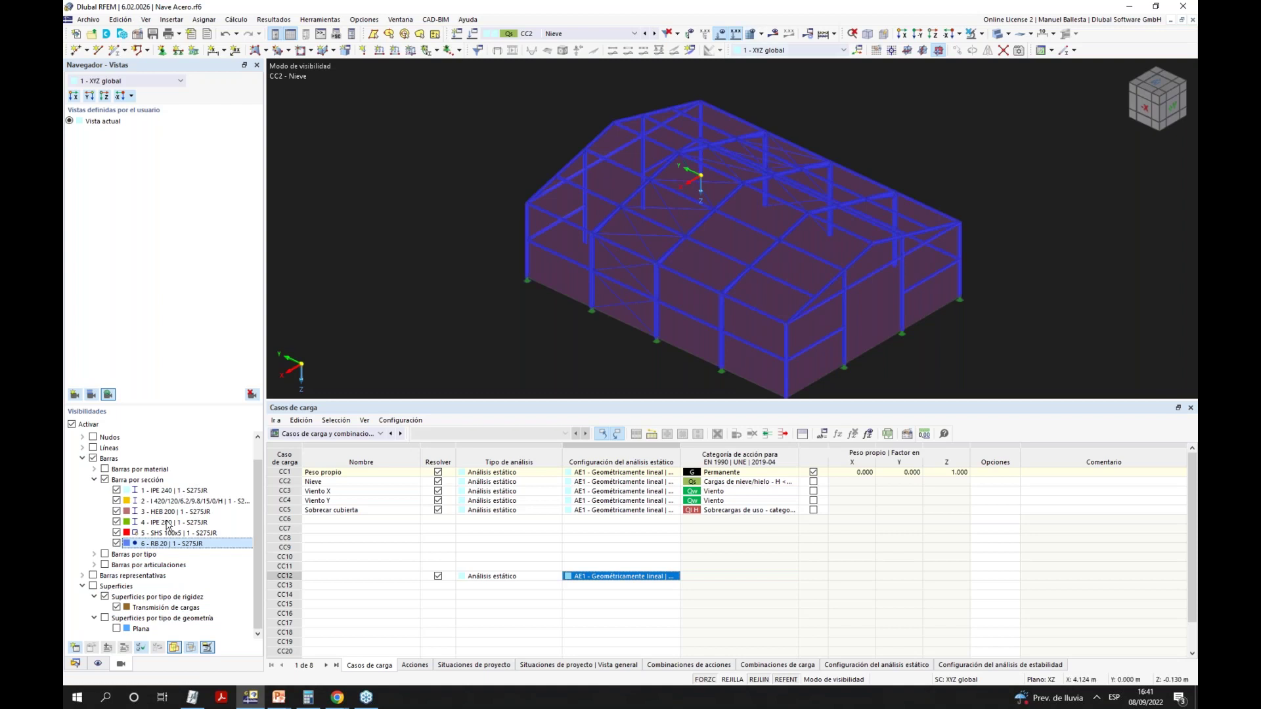
Turn the surfaces back on and cancel visibility mode to show all objects with the snow loads.
{"action": "left_click", "coordinate": [92, 586]}
{"action": "middle_click_drag", "start_coordinate": [979, 143], "coordinate": [969, 153], "text": "ctrl"}
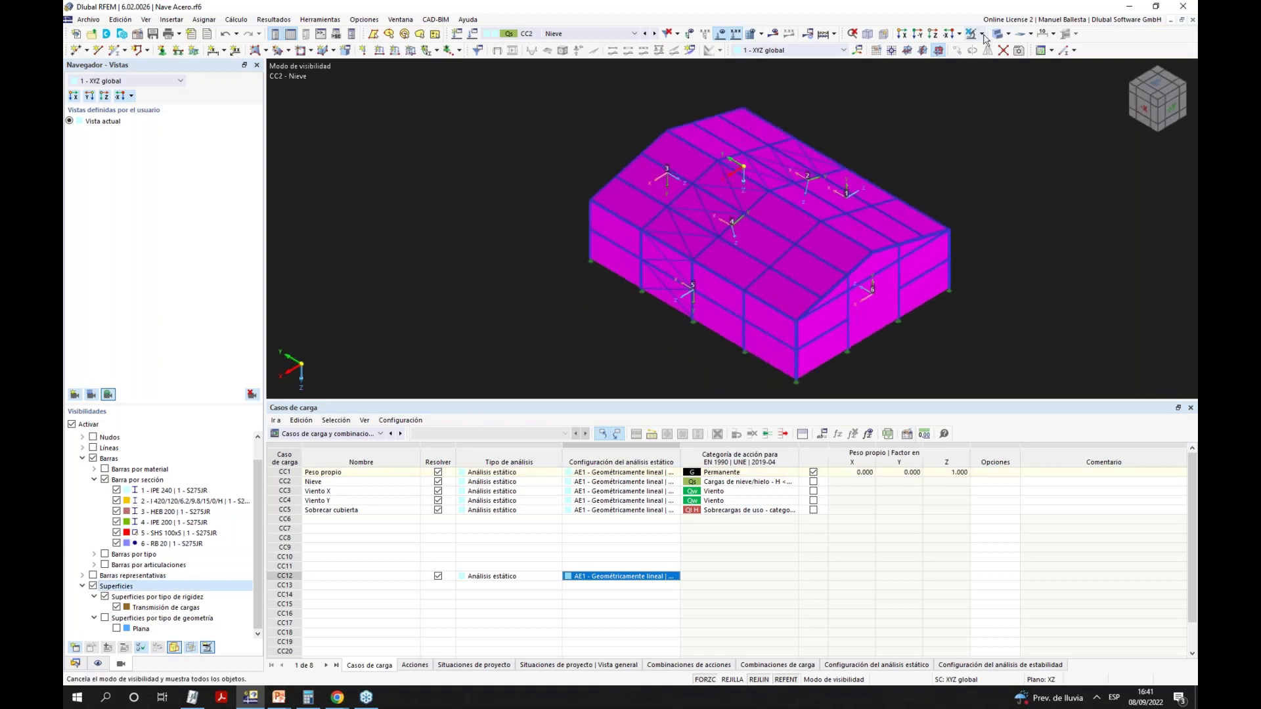
{"action": "left_click", "coordinate": [1003, 38]}
{"action": "left_click", "coordinate": [1012, 118]}
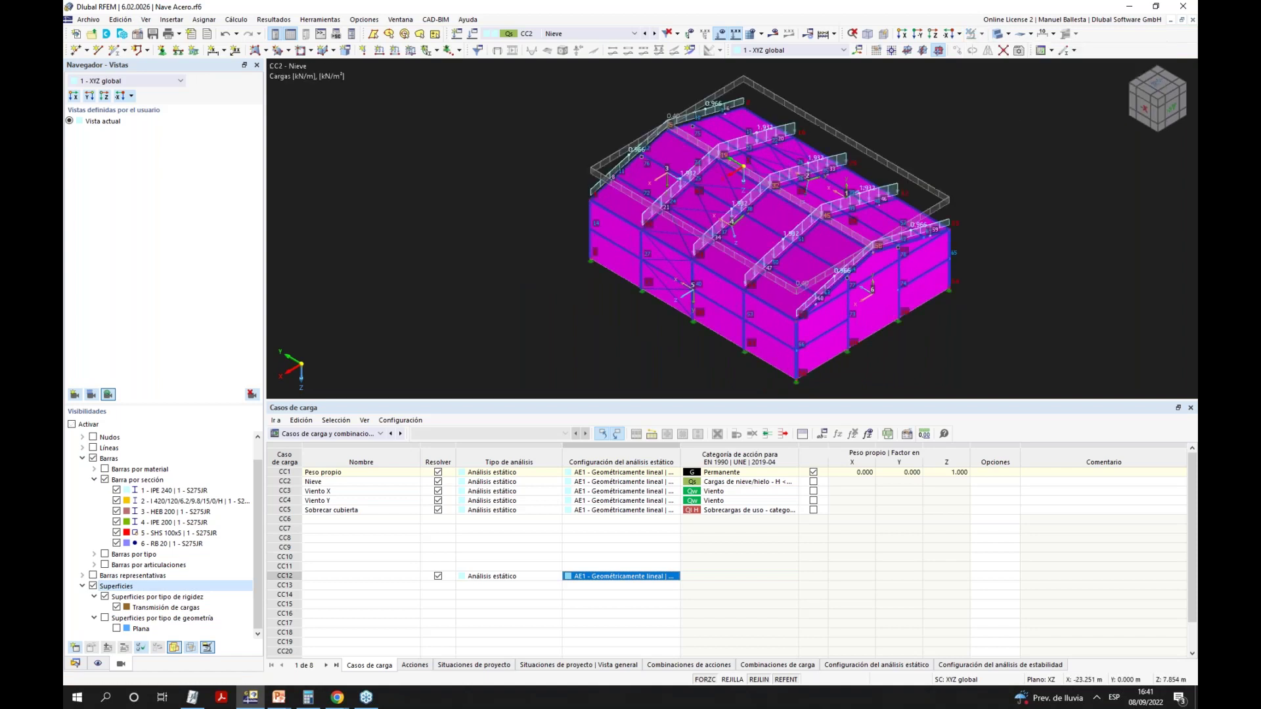
{"action": "scroll", "coordinate": [842, 203], "scroll_direction": "up", "scroll_amount": 2}
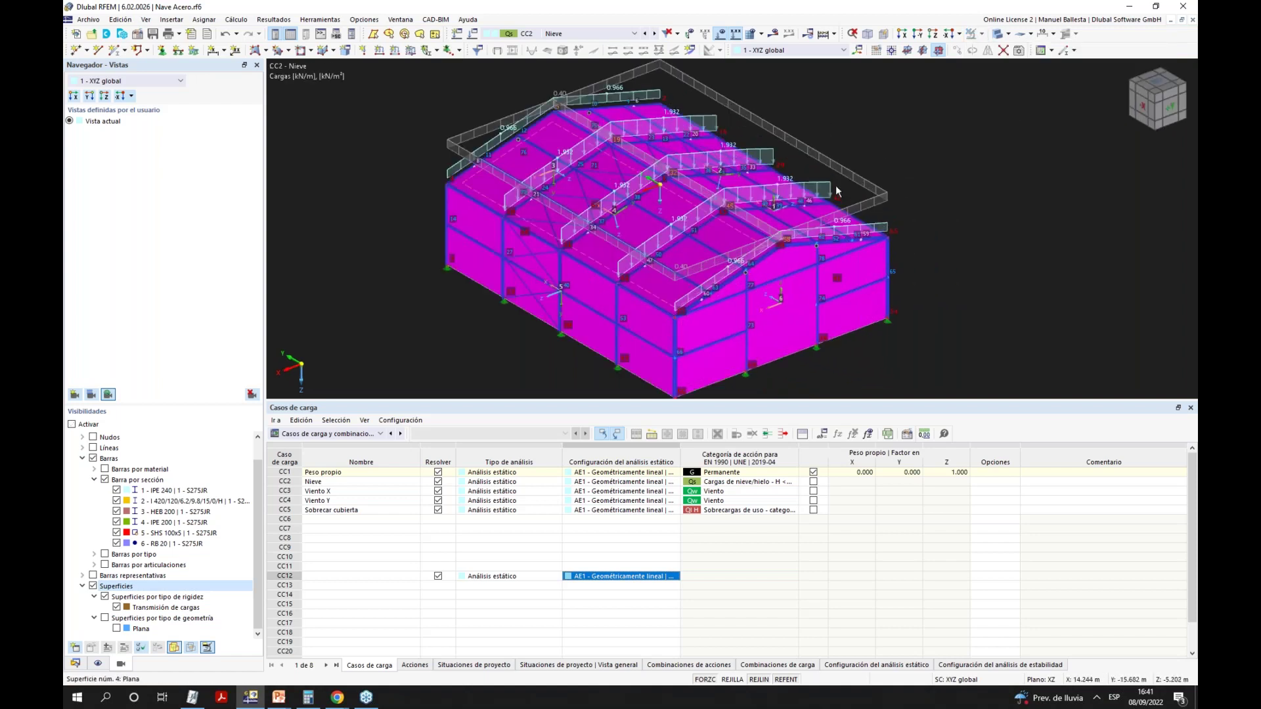
{"action": "scroll", "coordinate": [948, 167], "scroll_direction": "down", "scroll_amount": 2}
{"action": "scroll", "coordinate": [908, 139], "scroll_direction": "up", "scroll_amount": 1}
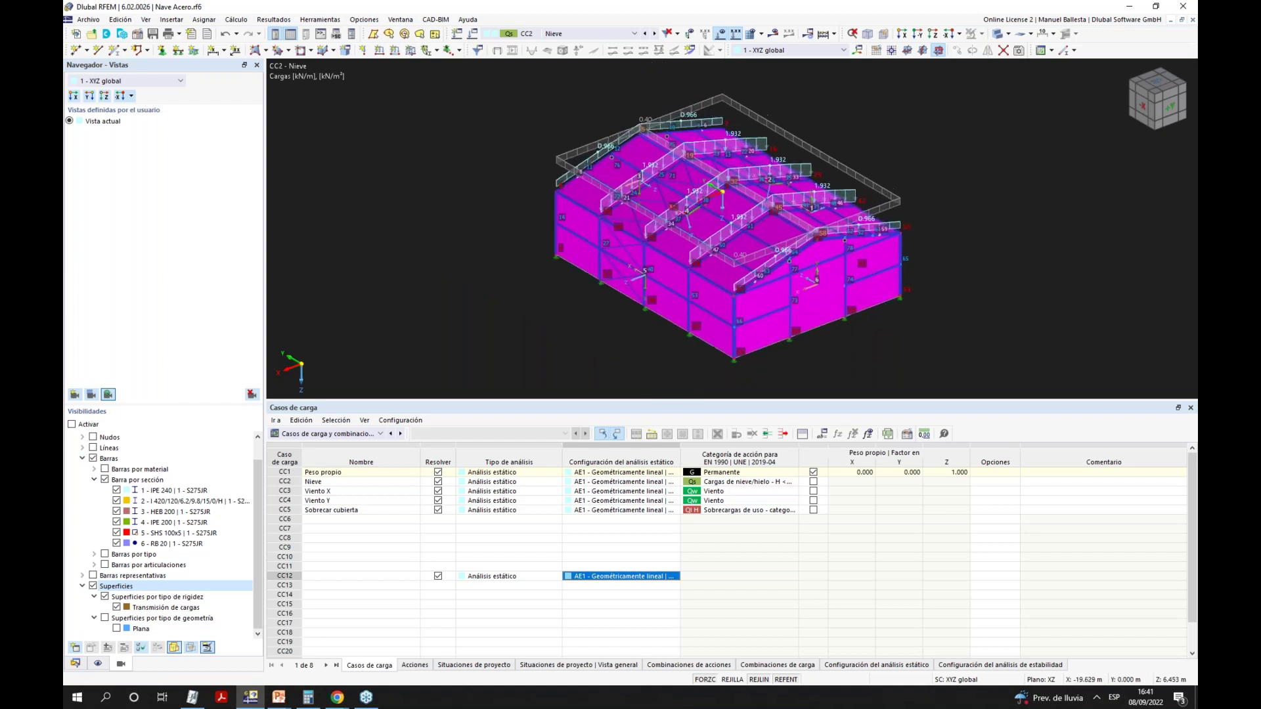
Edit both gable wall surfaces 3 and 6 together and set their load transfer direction to "x | Local en x".
{"action": "left_click", "coordinate": [75, 664]}
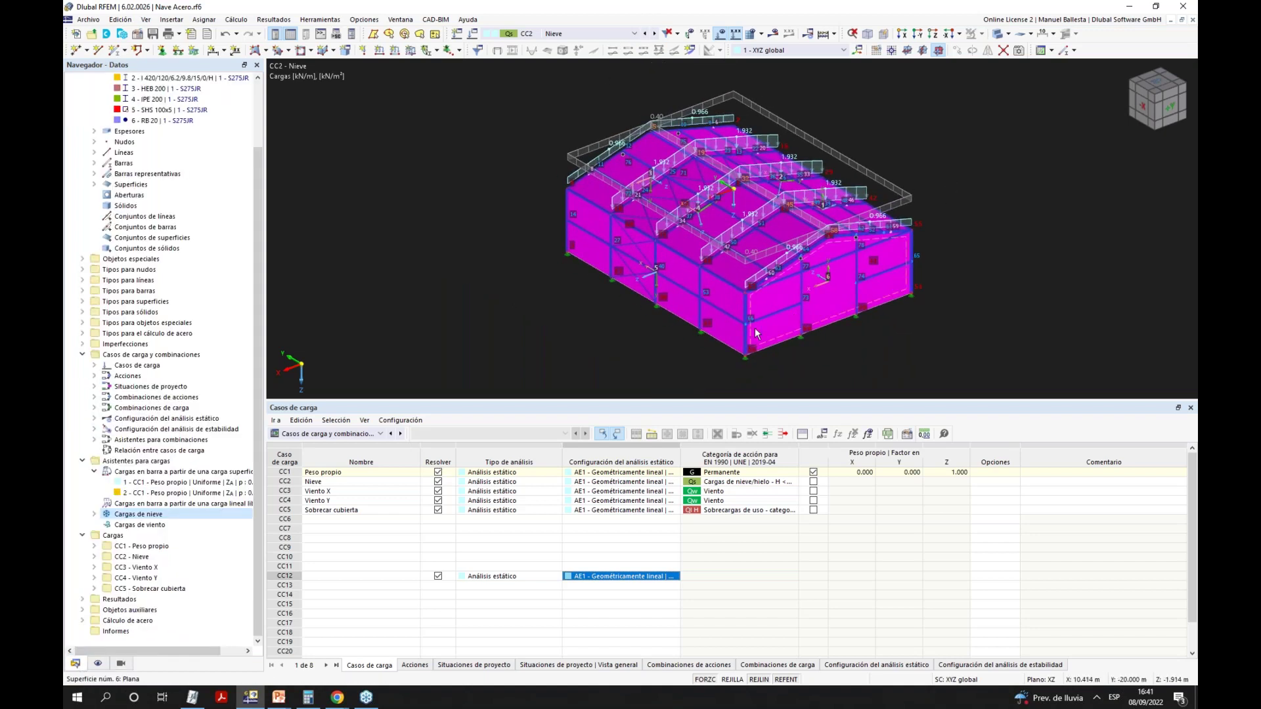
{"action": "scroll", "coordinate": [776, 342], "scroll_direction": "up", "scroll_amount": 1}
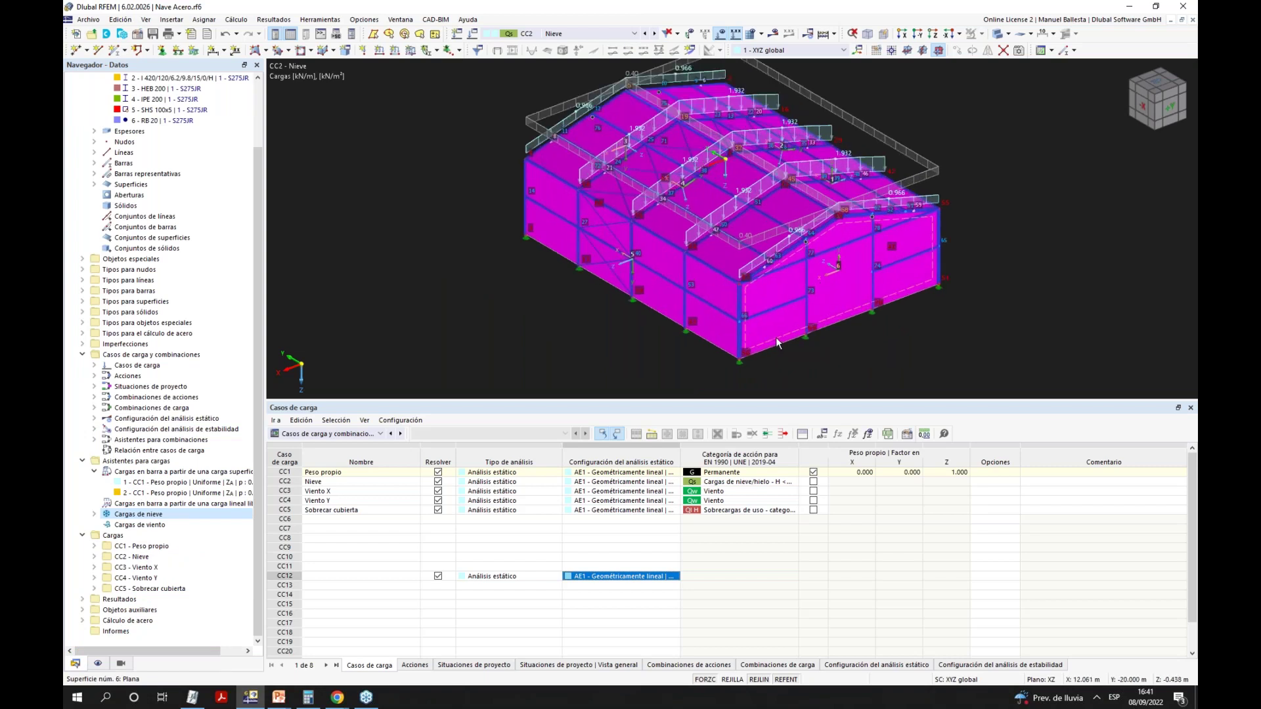
{"action": "left_click", "coordinate": [901, 250]}
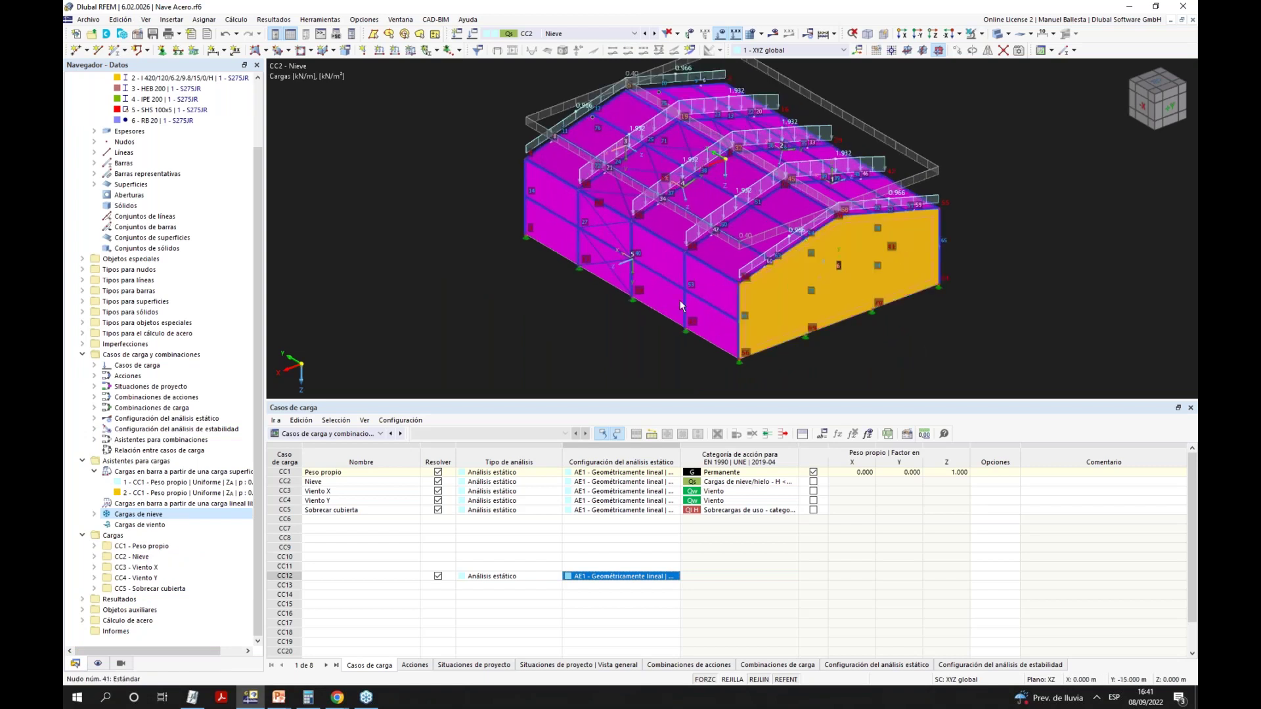
{"action": "middle_click_drag", "start_coordinate": [621, 275], "coordinate": [782, 304], "text": "ctrl"}
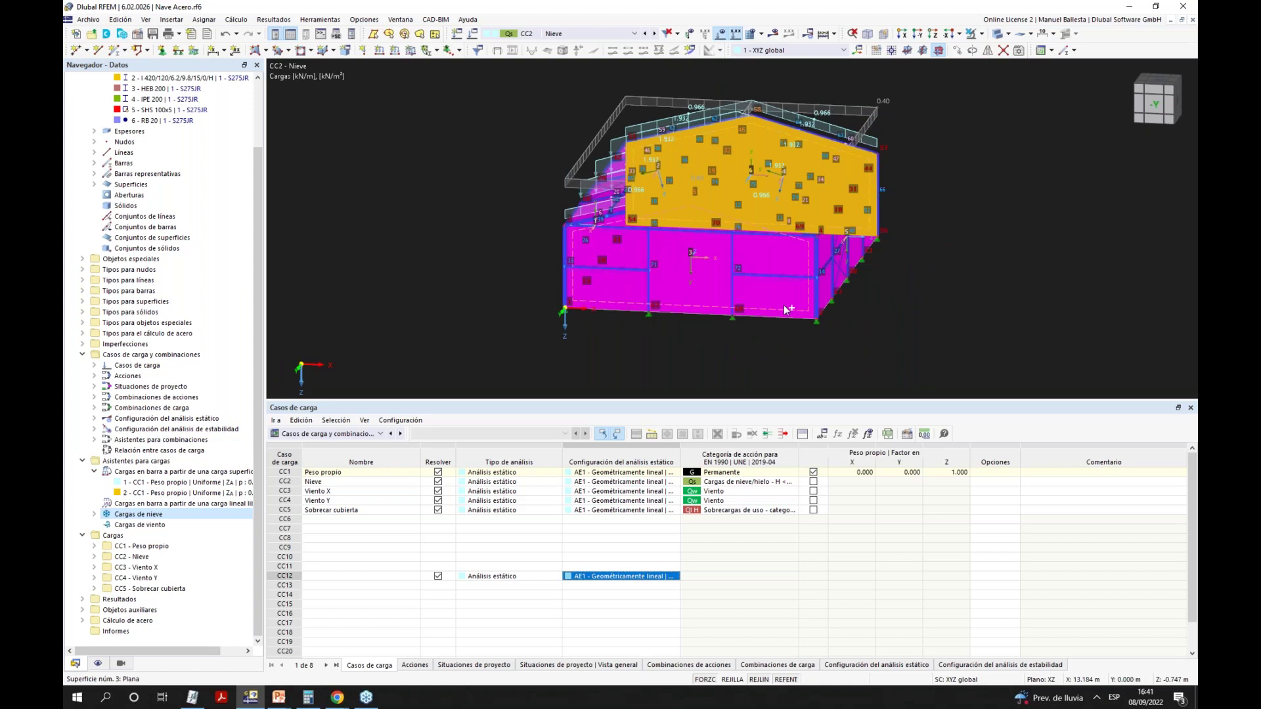
{"action": "left_click", "coordinate": [782, 304], "text": "ctrl"}
{"action": "right_click", "coordinate": [783, 305]}
{"action": "left_click", "coordinate": [828, 70]}
{"action": "left_click", "coordinate": [250, 123]}
{"action": "left_click", "coordinate": [193, 169]}
{"action": "left_click", "coordinate": [169, 205]}
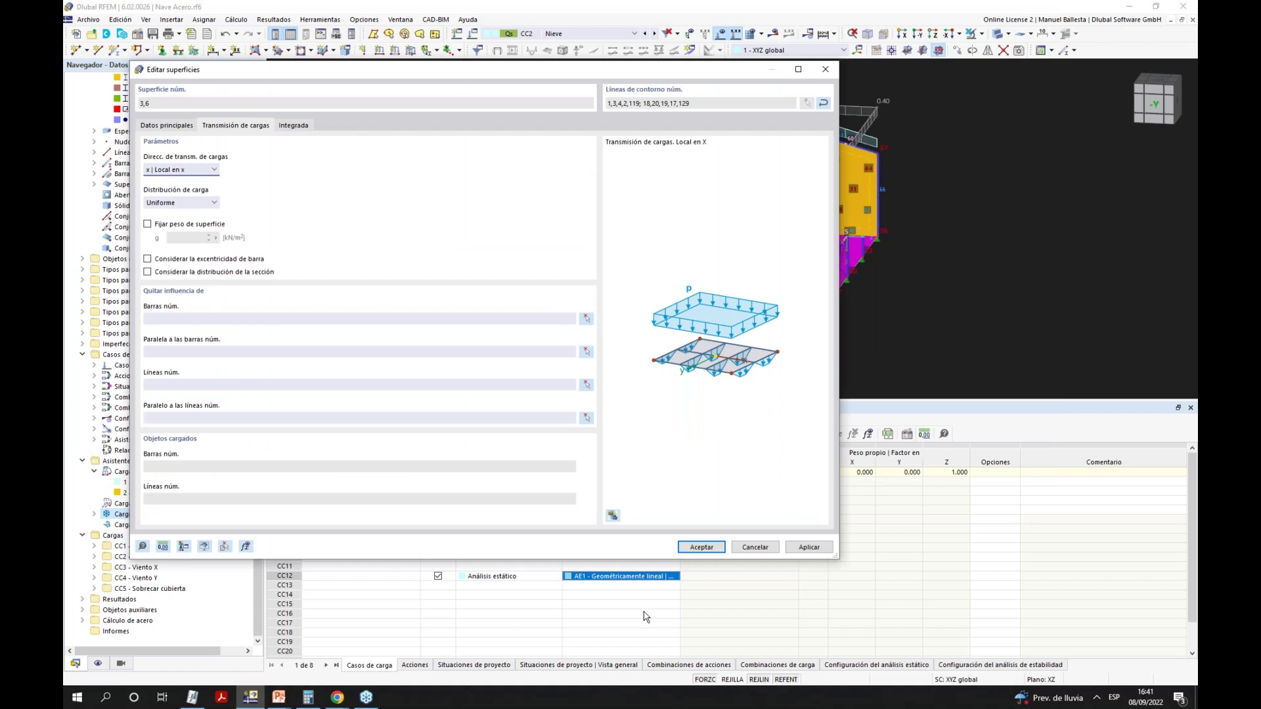
{"action": "left_click", "coordinate": [702, 547]}
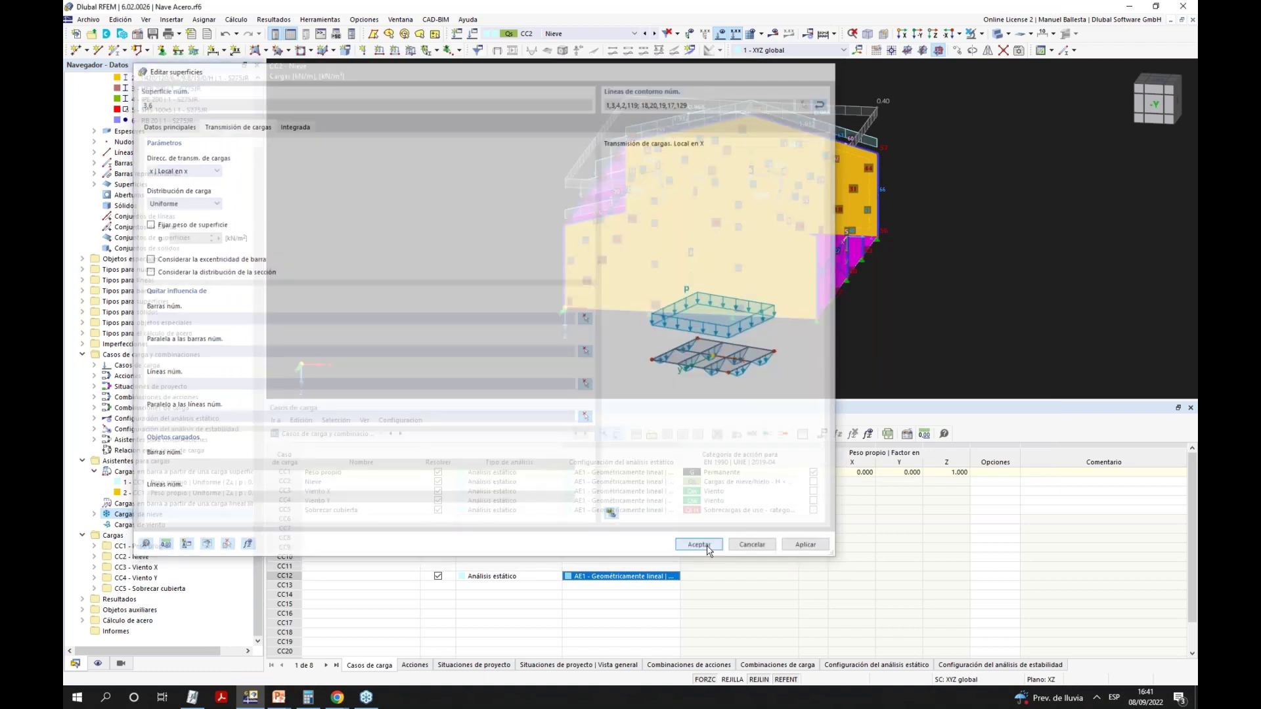
{"action": "middle_click_drag", "start_coordinate": [689, 282], "coordinate": [757, 231], "text": "ctrl"}
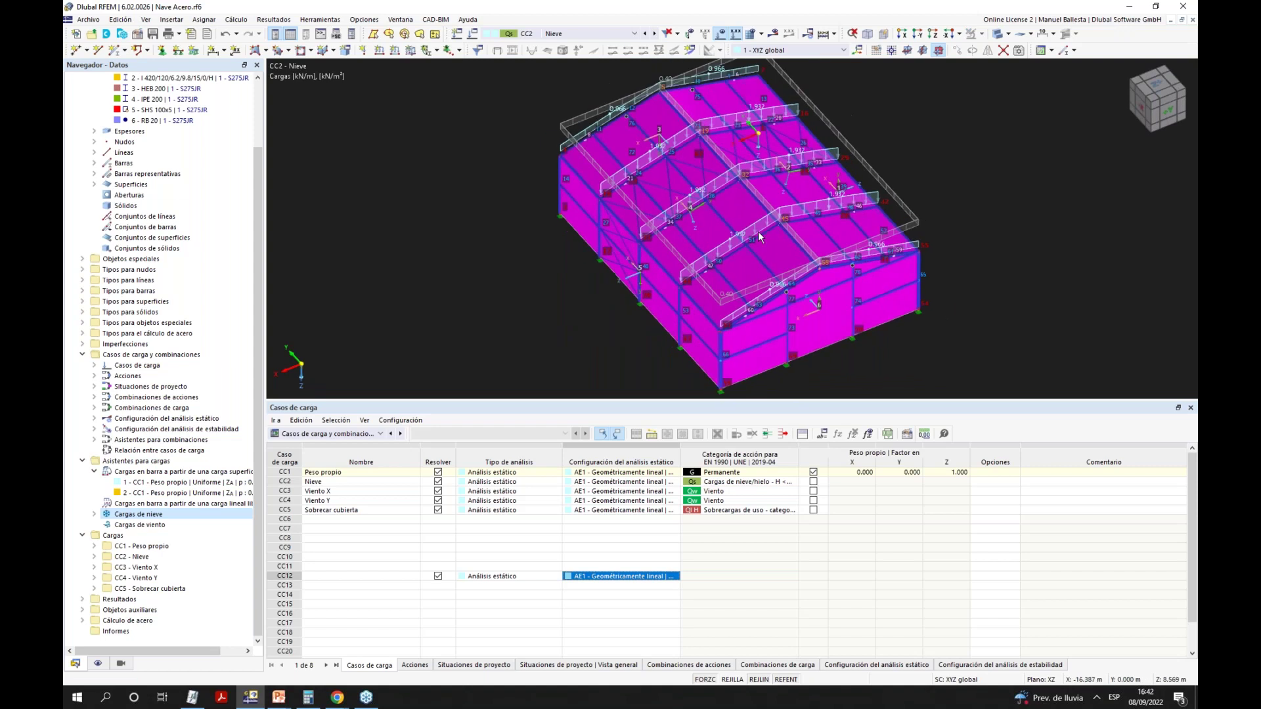
{"action": "scroll", "coordinate": [758, 237], "scroll_direction": "down", "scroll_amount": 1}
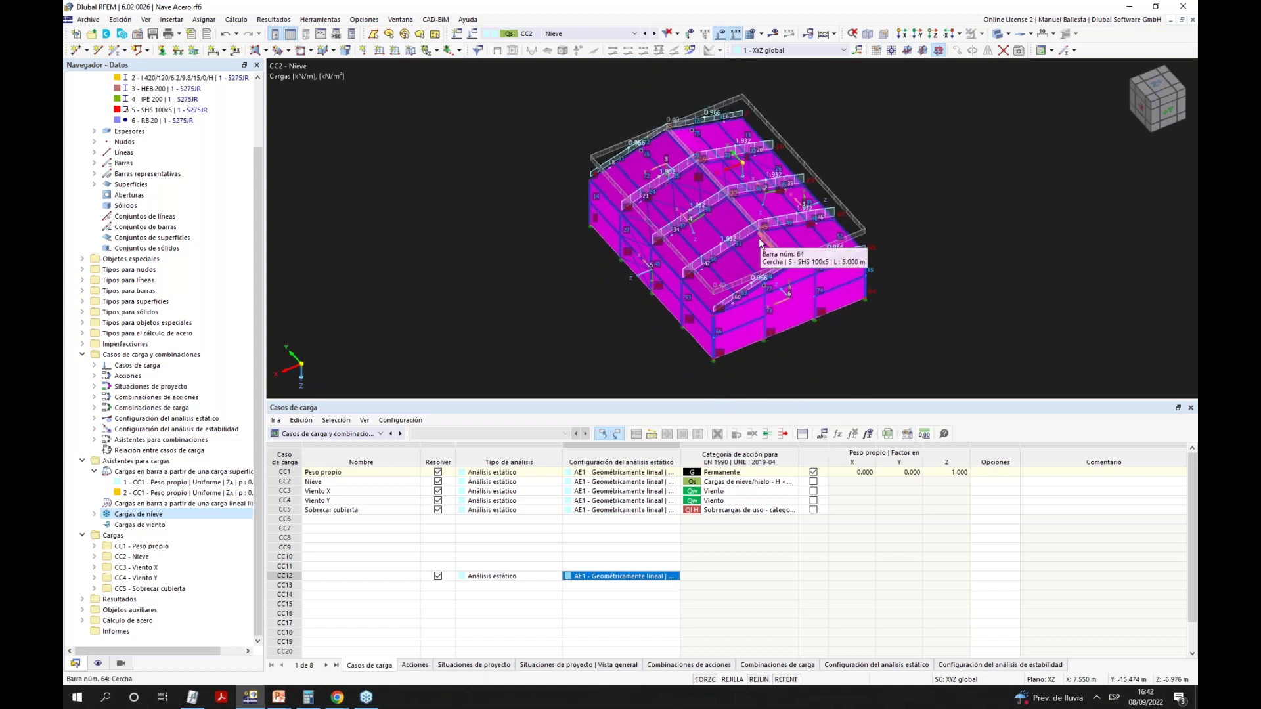
Look at the new wind load wizard for vertical walls with a flat or monopitch roof and cancel it.
{"action": "left_click", "coordinate": [132, 526]}
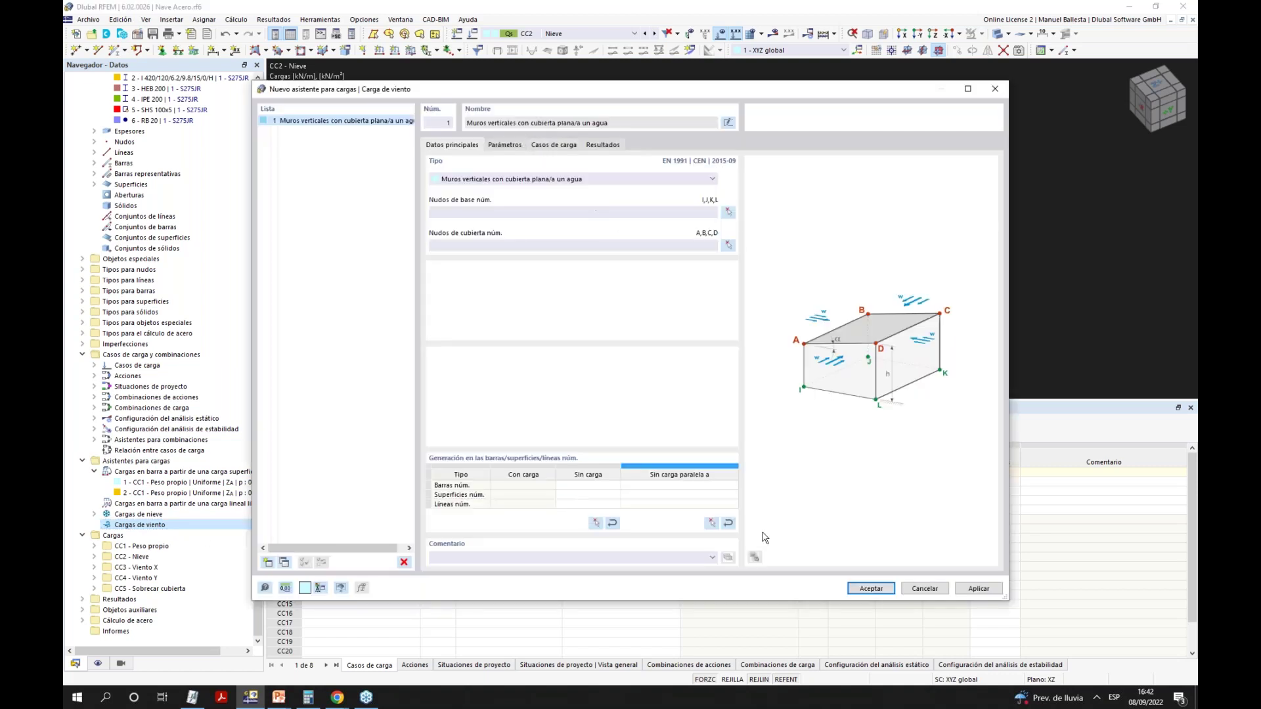
{"action": "left_click", "coordinate": [919, 588]}
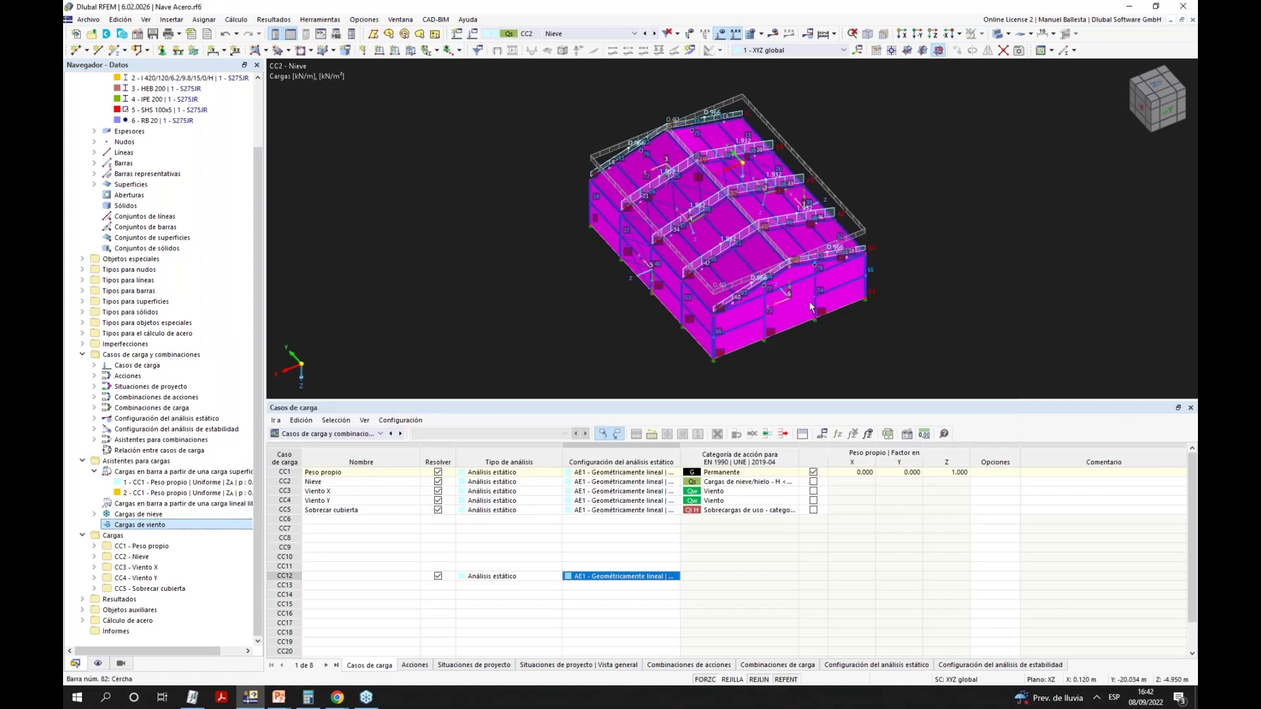
Define a new surface load as a uniform force of -0.80 kN/m² in the Local xyz system, direction z.
{"action": "left_click", "coordinate": [411, 50]}
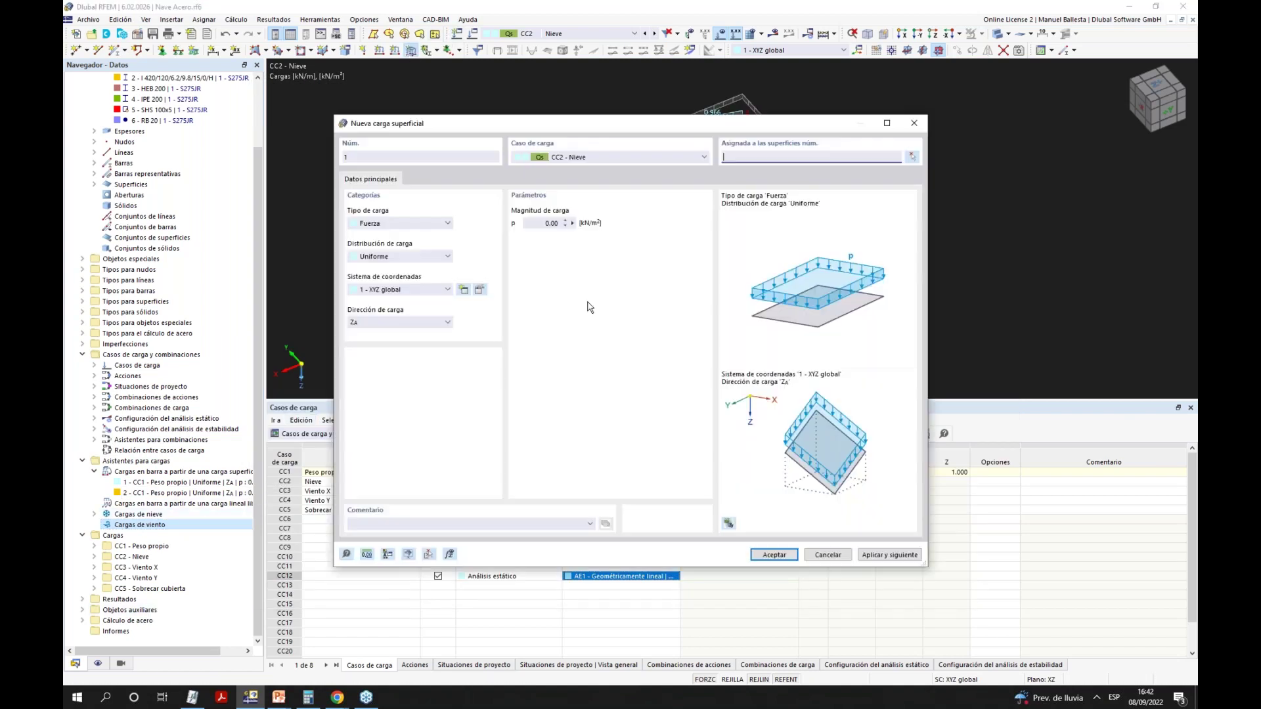
{"action": "left_click", "coordinate": [379, 224]}
{"action": "left_click", "coordinate": [379, 227]}
{"action": "left_click", "coordinate": [397, 257]}
{"action": "left_click", "coordinate": [396, 257]}
{"action": "left_click", "coordinate": [394, 257]}
{"action": "left_click", "coordinate": [394, 256]}
{"action": "left_click", "coordinate": [392, 287]}
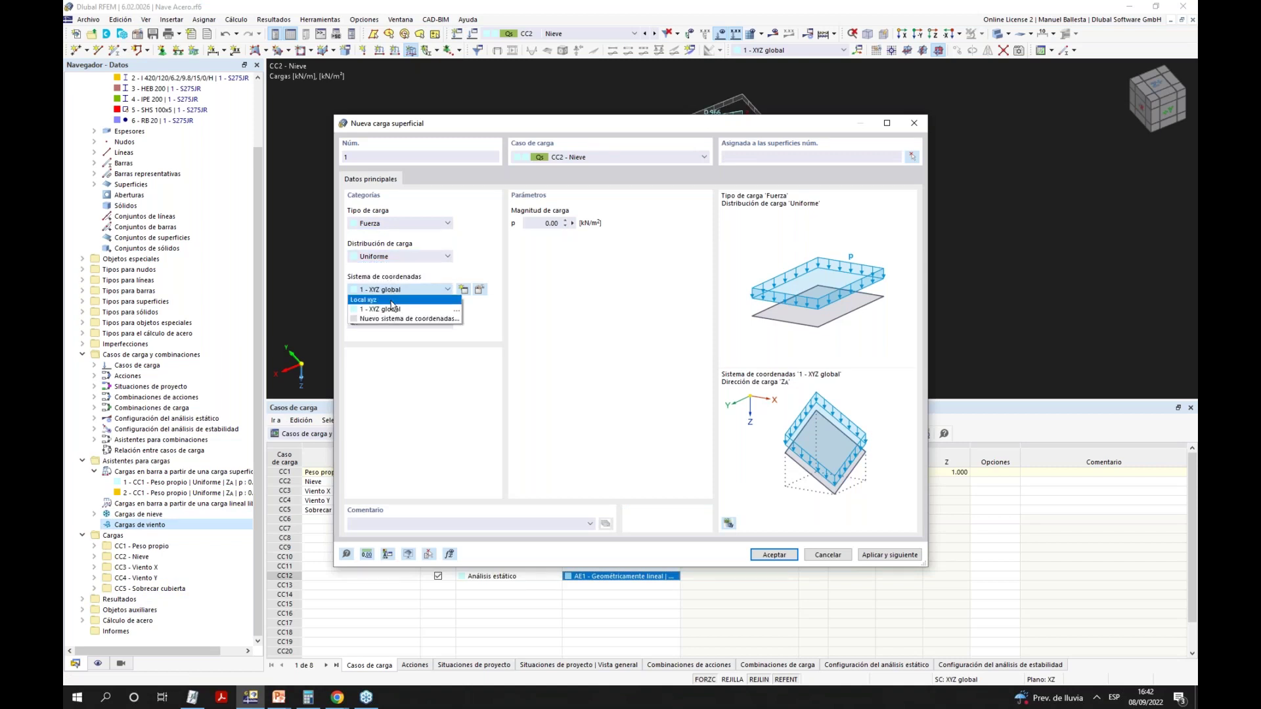
{"action": "left_click", "coordinate": [381, 304]}
{"action": "left_click_drag", "start_coordinate": [685, 127], "coordinate": [601, 351]}
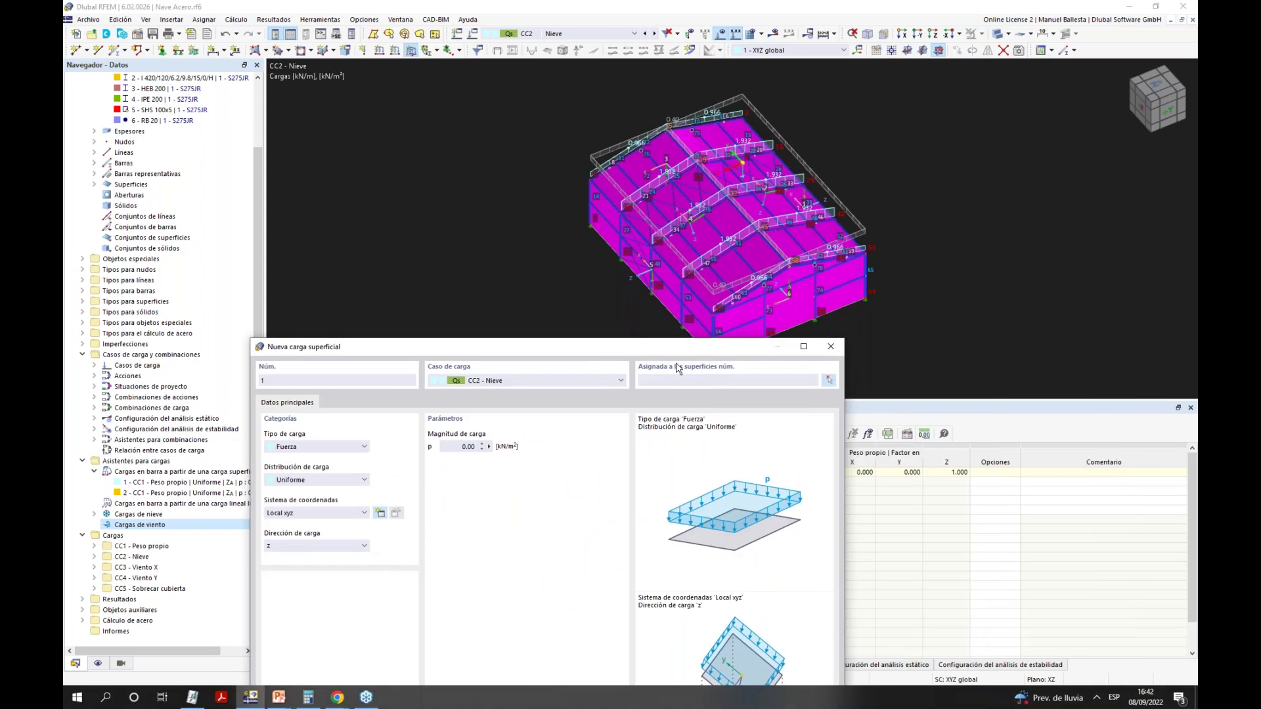
{"action": "left_click_drag", "start_coordinate": [706, 358], "coordinate": [588, 235]}
{"action": "left_click", "coordinate": [297, 339]}
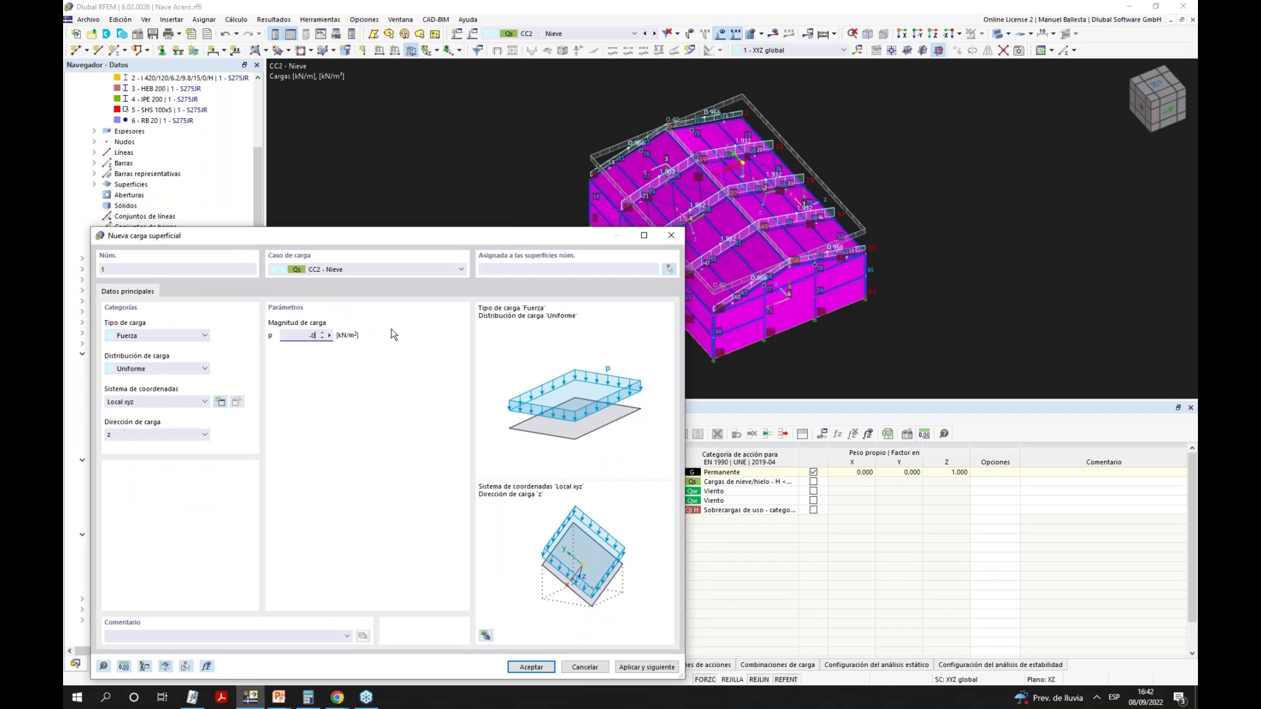
Put the surface load in load case CC3 - Viento X, assign it to side wall surface 1 and apply it.
{"action": "left_click", "coordinate": [367, 269]}
{"action": "left_click", "coordinate": [341, 296]}
{"action": "left_click", "coordinate": [668, 269]}
{"action": "middle_click_drag", "start_coordinate": [852, 256], "coordinate": [742, 259], "text": "ctrl"}
{"action": "left_click", "coordinate": [794, 283]}
{"action": "left_click", "coordinate": [241, 186]}
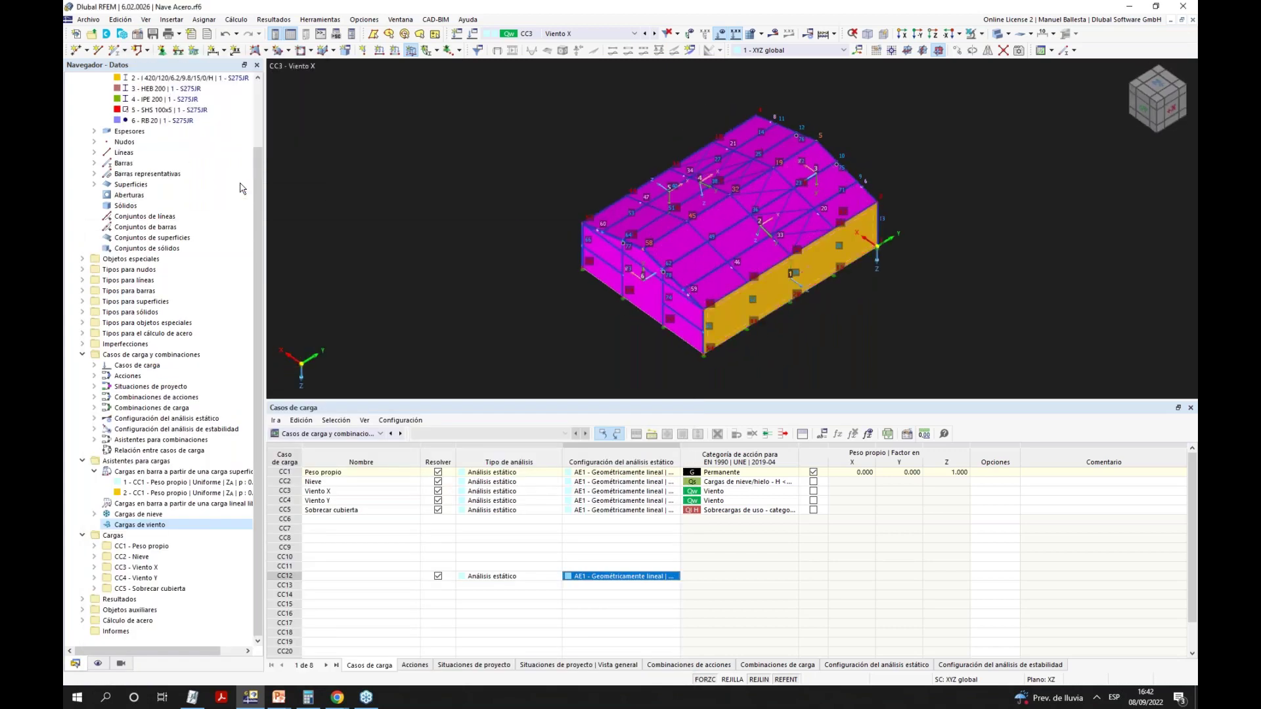
{"action": "left_click_drag", "start_coordinate": [439, 240], "coordinate": [507, 209]}
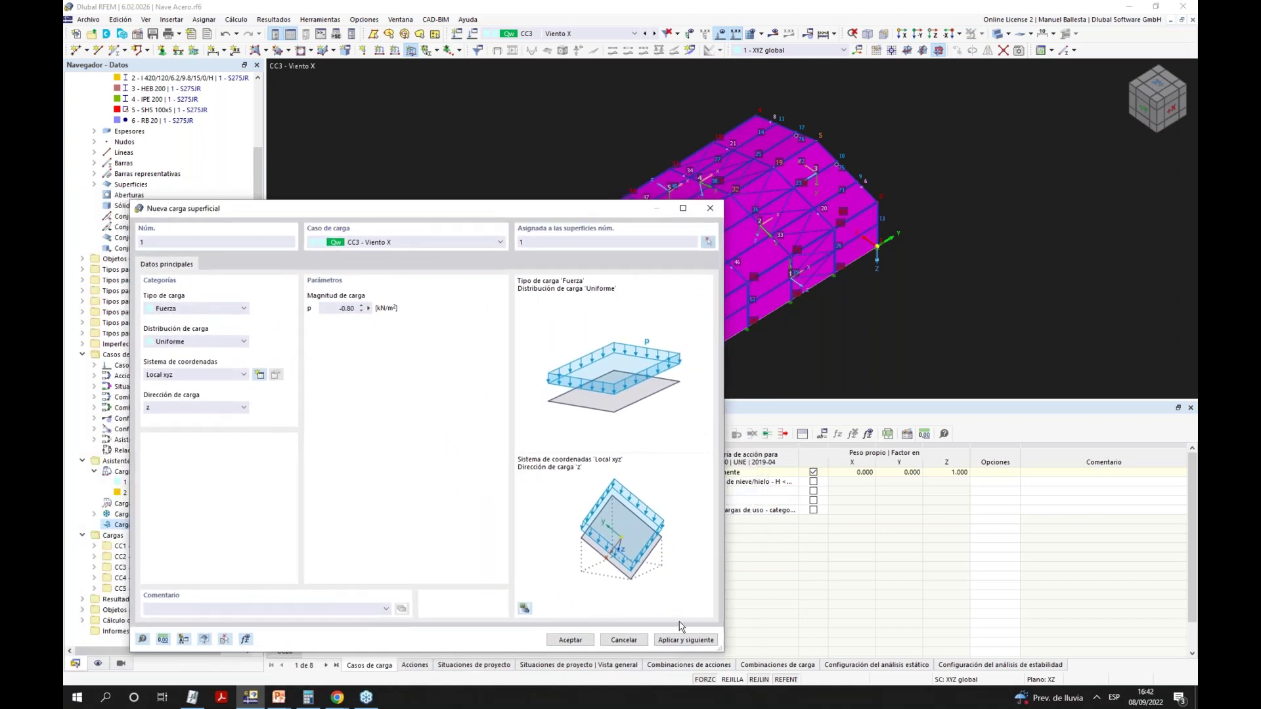
{"action": "key", "text": "Return"}
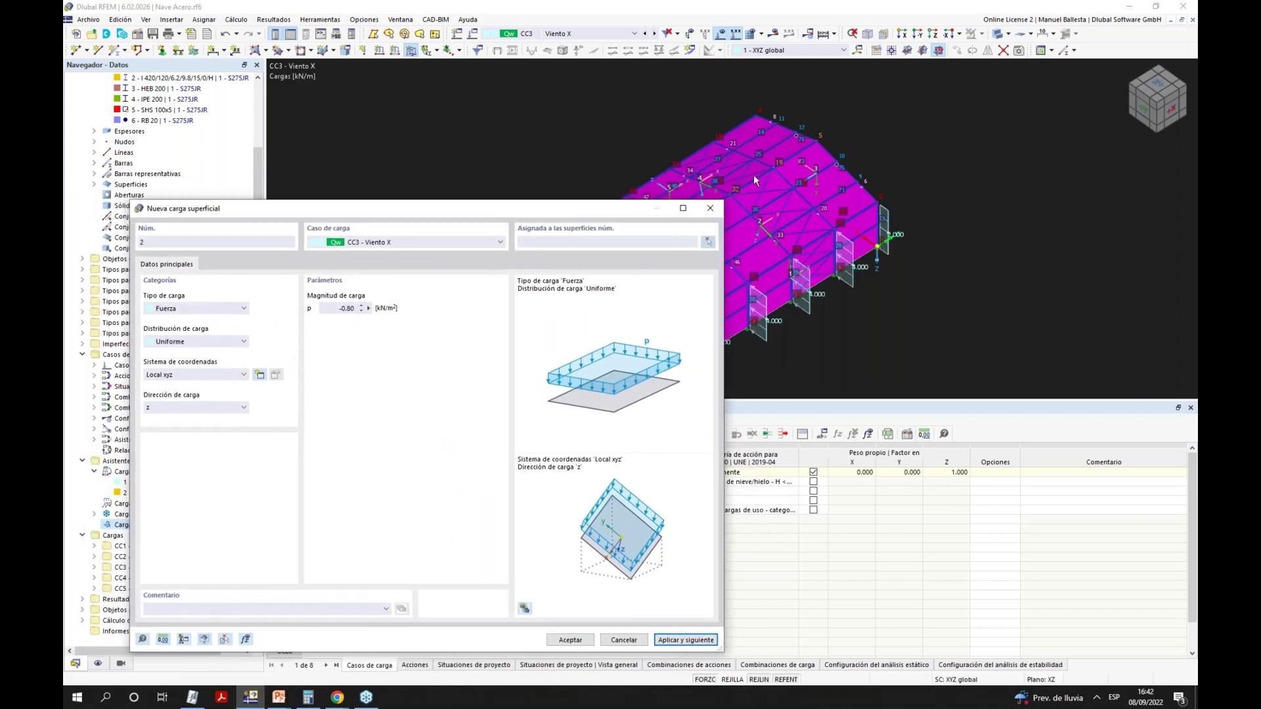
Add a second CC3 surface load of -0.60 kN/m² in local z on the adjoining roof slope, surface 2, and close load entry.
{"action": "left_click_drag", "start_coordinate": [602, 214], "coordinate": [564, 171]}
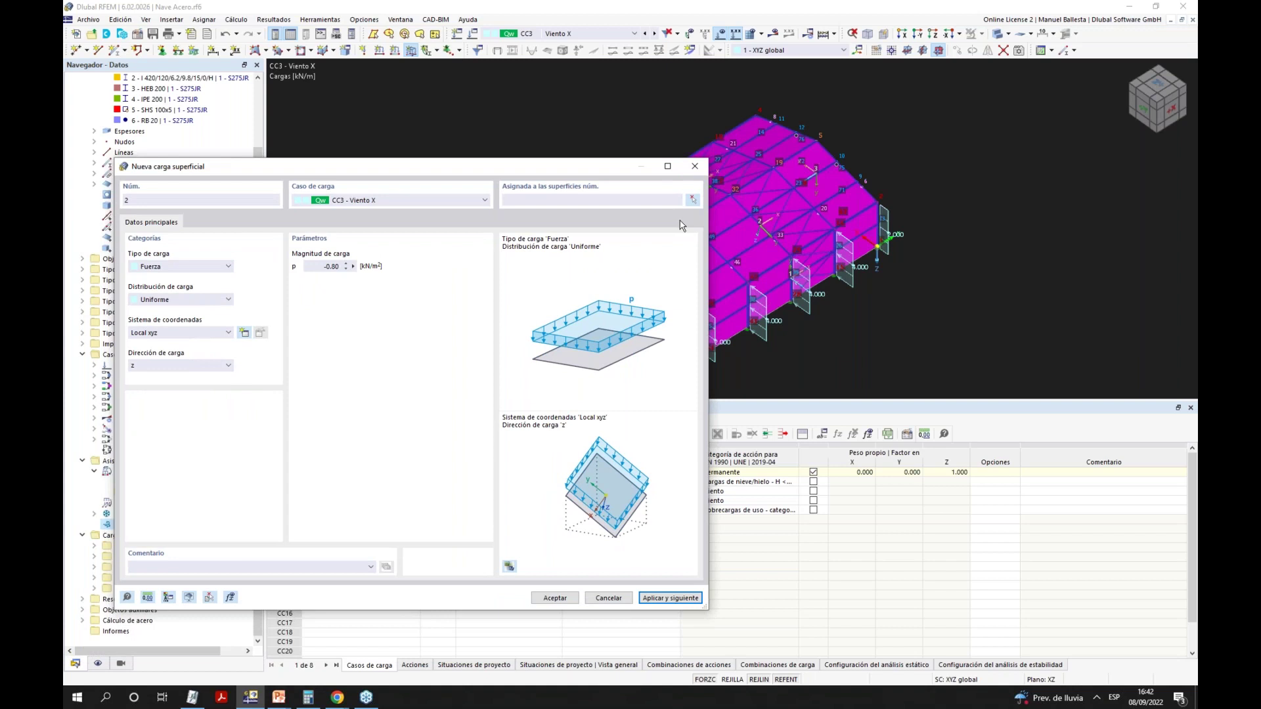
{"action": "left_click", "coordinate": [321, 265]}
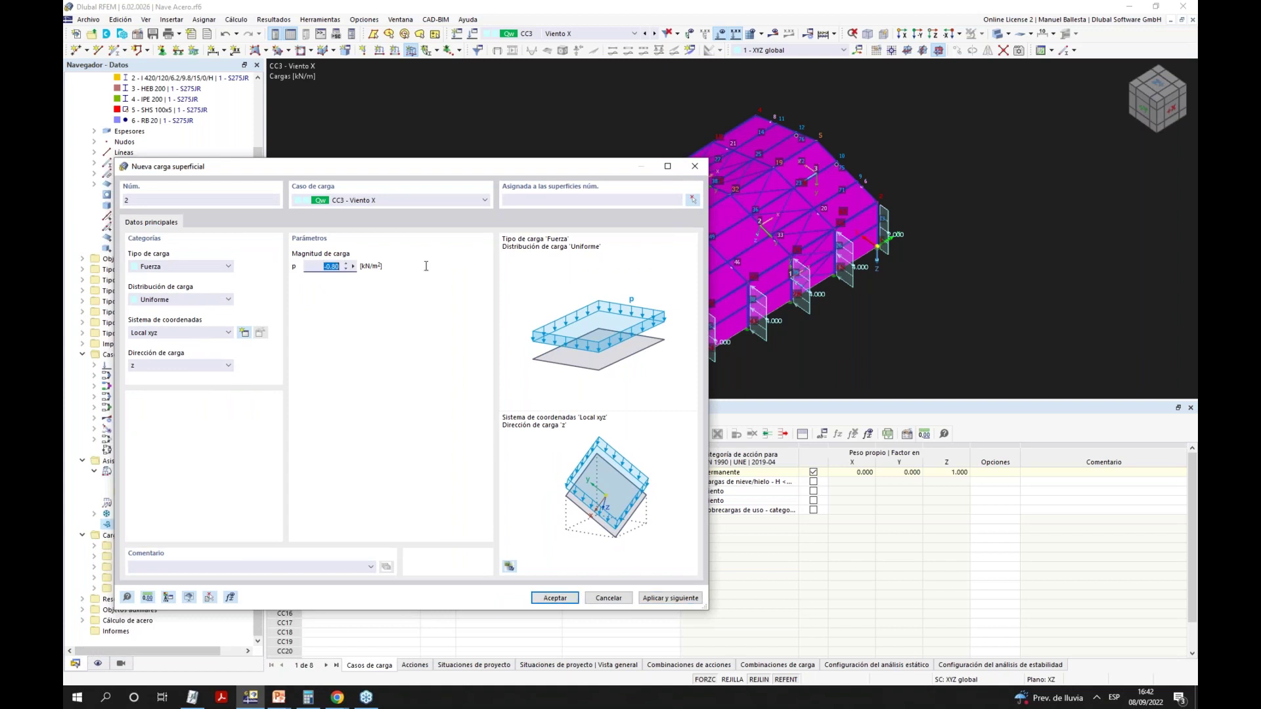
{"action": "left_click", "coordinate": [689, 199]}
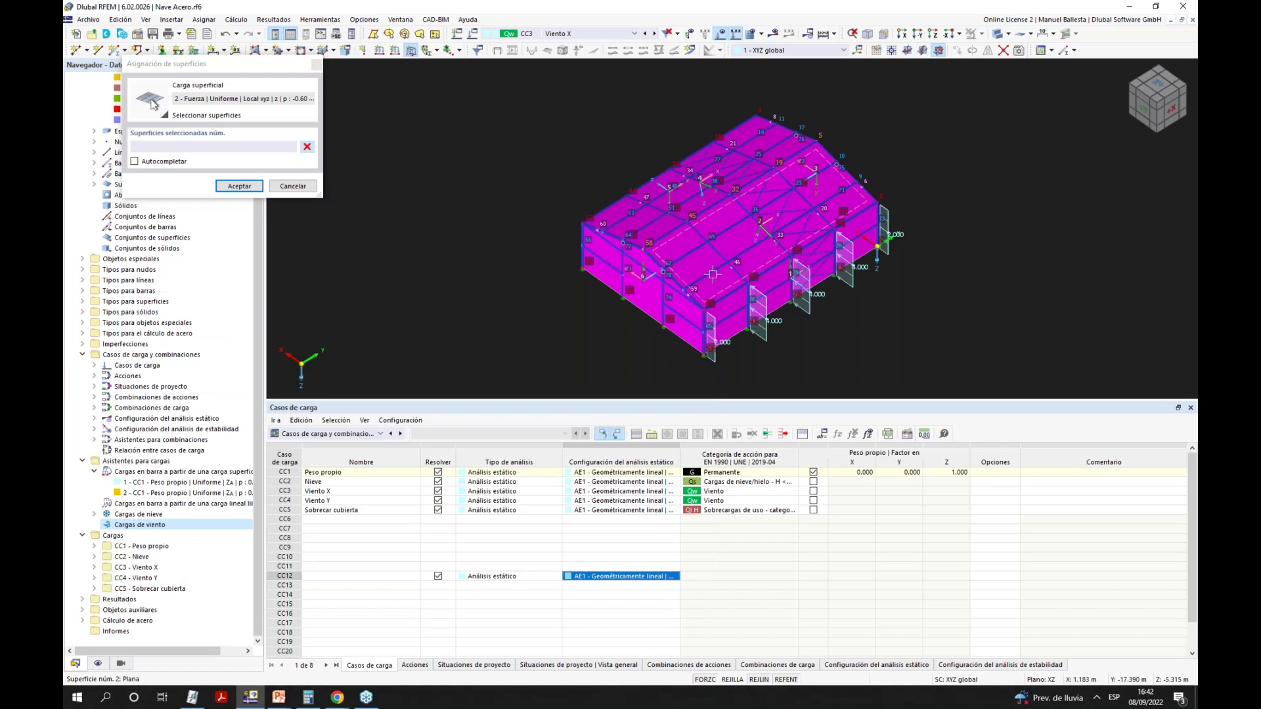
{"action": "left_click", "coordinate": [712, 275]}
{"action": "left_click", "coordinate": [239, 186]}
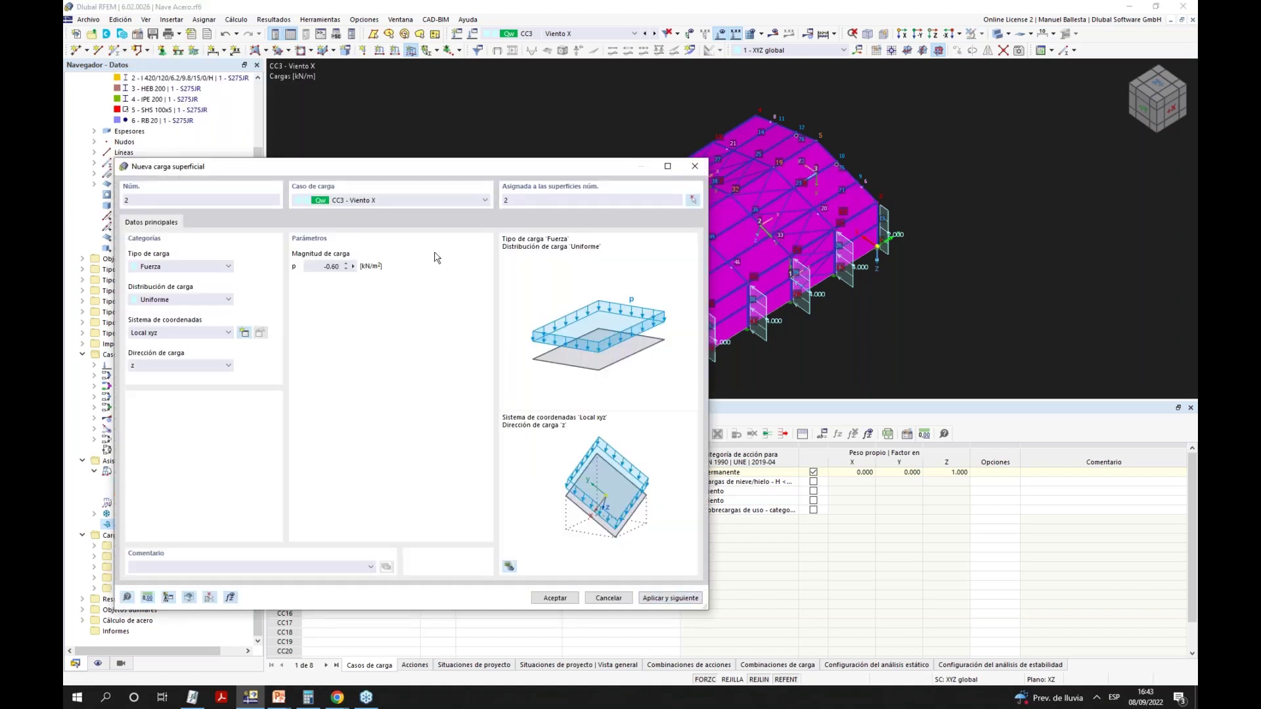
{"action": "left_click_drag", "start_coordinate": [569, 171], "coordinate": [459, 123]}
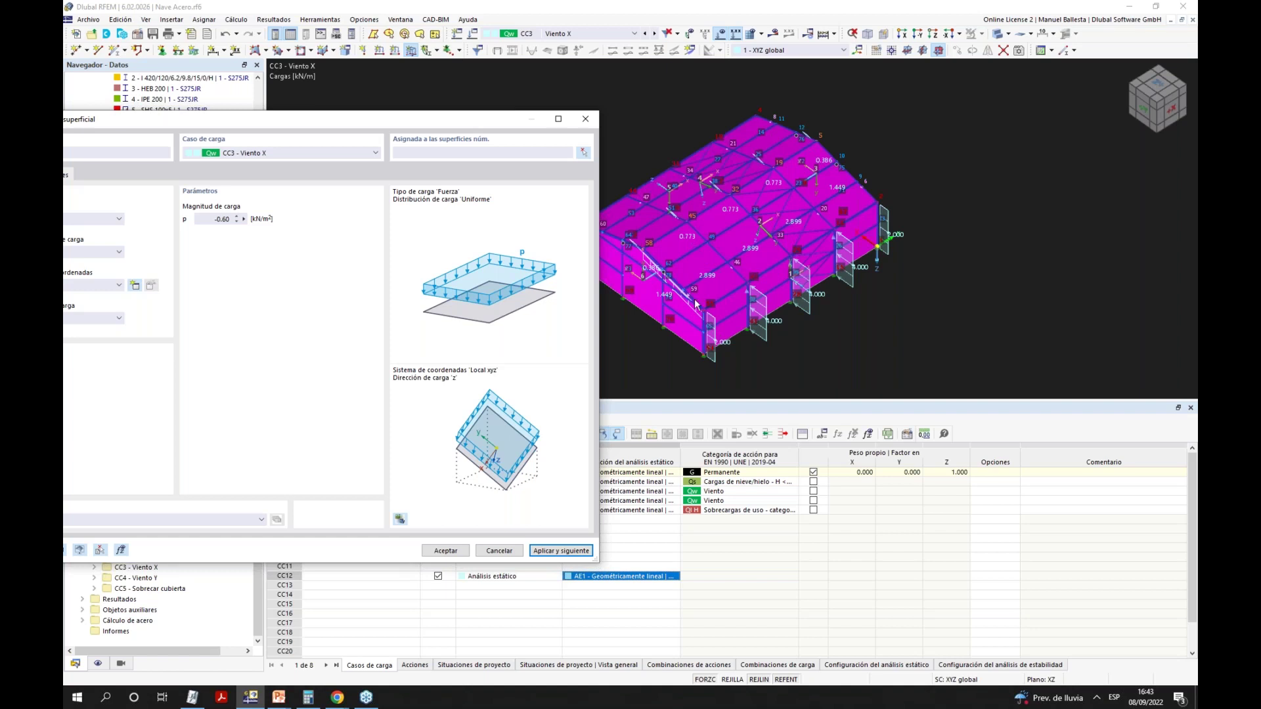
{"action": "left_click", "coordinate": [504, 549]}
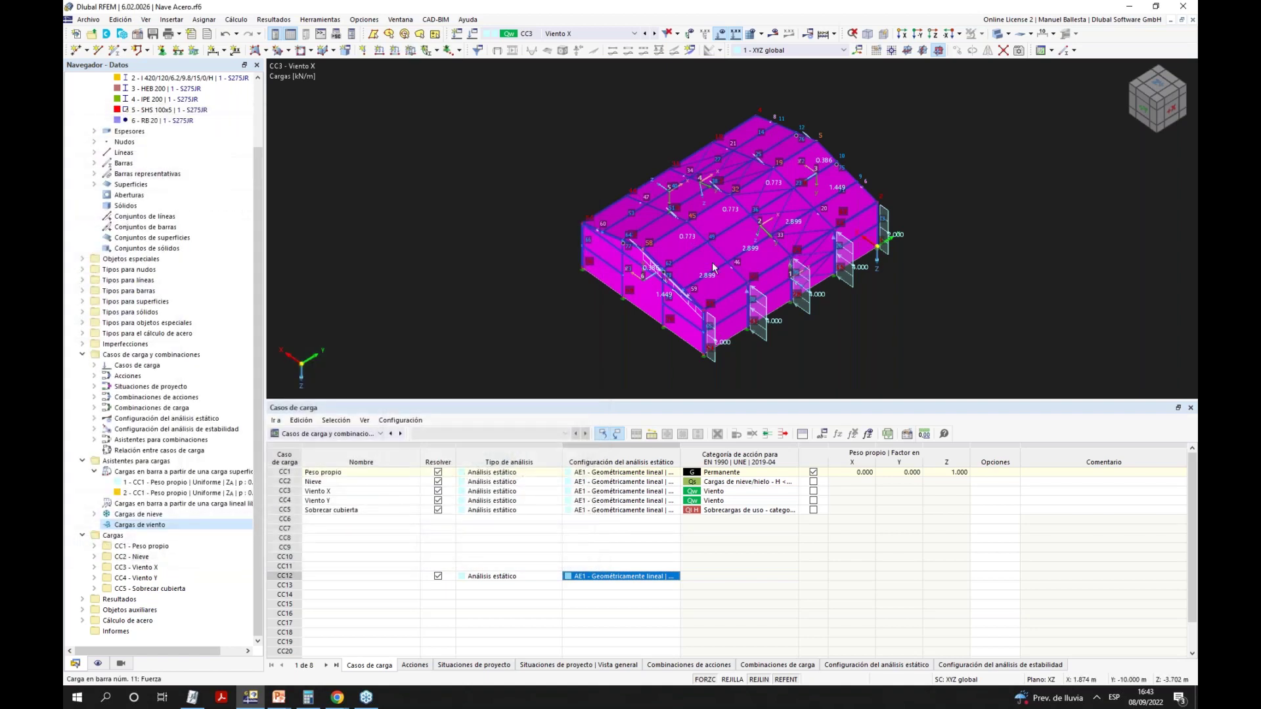
Show the hall as a wireframe and turn off the display of load transfer from surfaces.
{"action": "left_click", "coordinate": [938, 53]}
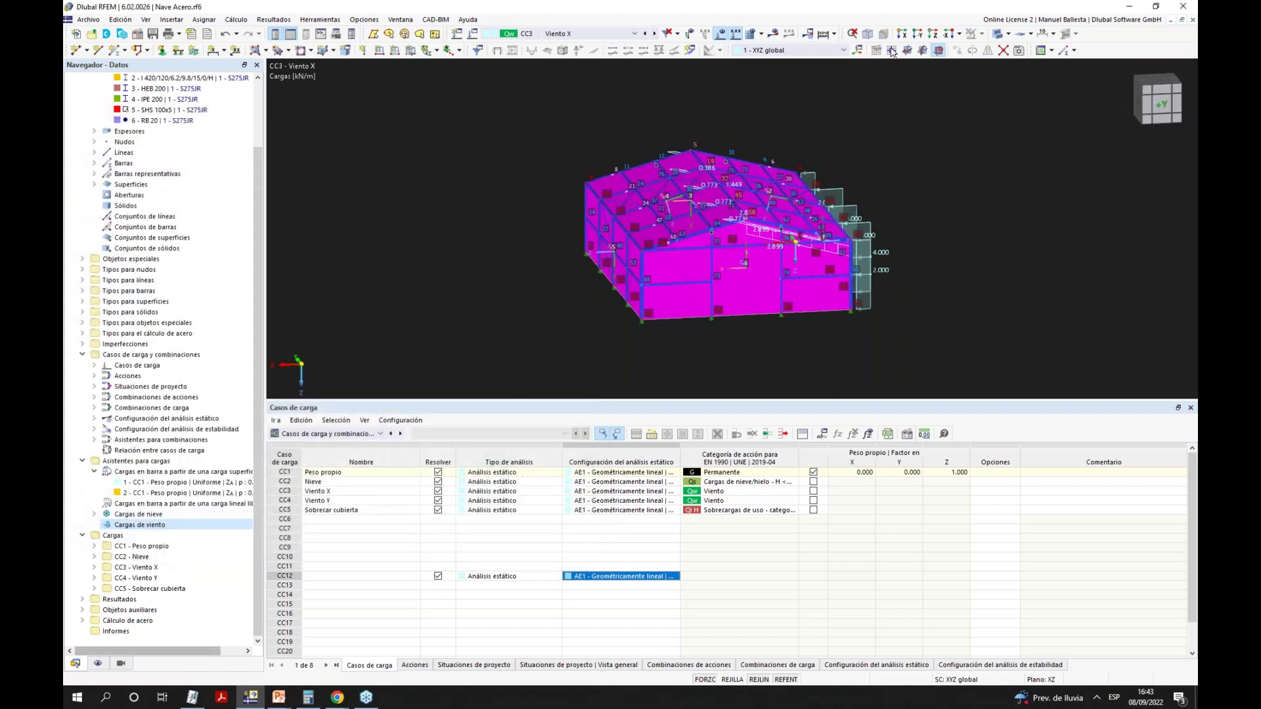
{"action": "left_click", "coordinate": [1007, 34]}
{"action": "left_click", "coordinate": [1024, 62]}
{"action": "mouse_move", "coordinate": [906, 197]}
{"action": "middle_mouse_down"}
{"action": "mouse_move", "coordinate": [956, 204]}
{"action": "mouse_move", "coordinate": [919, 216]}
{"action": "middle_mouse_up"}
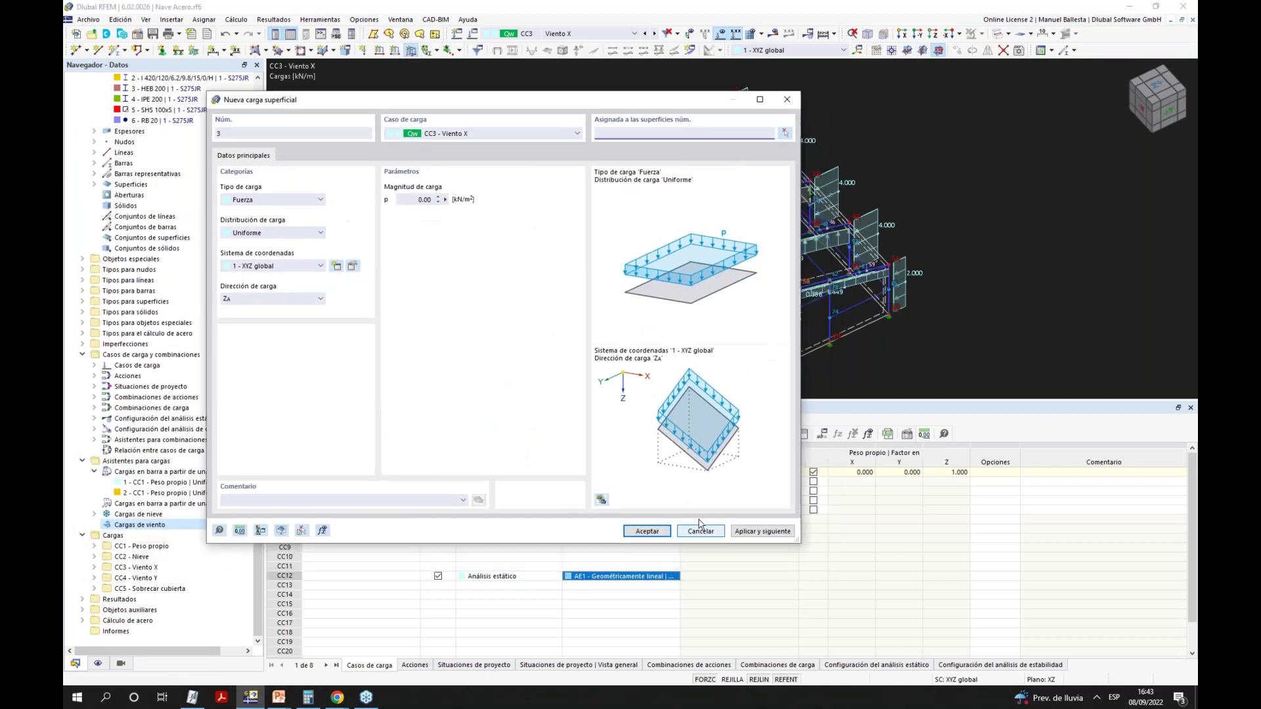
{"action": "key", "text": "Escape"}
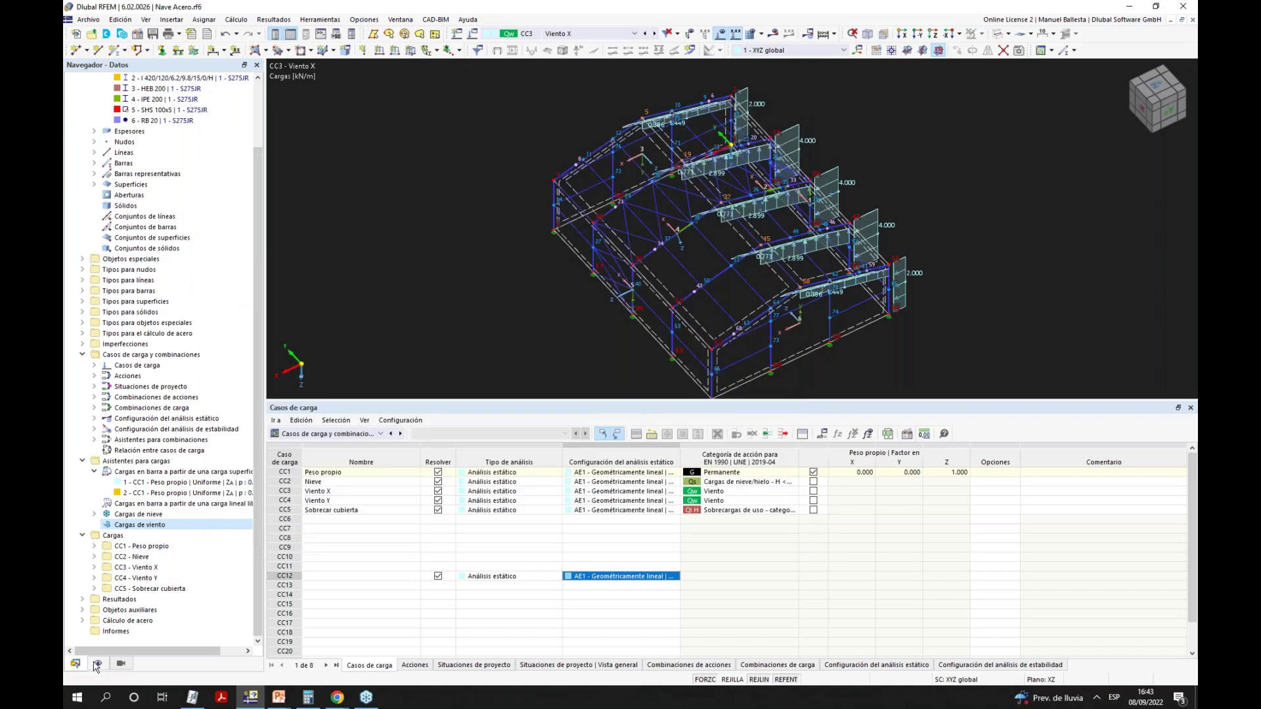
{"action": "left_click", "coordinate": [97, 664]}
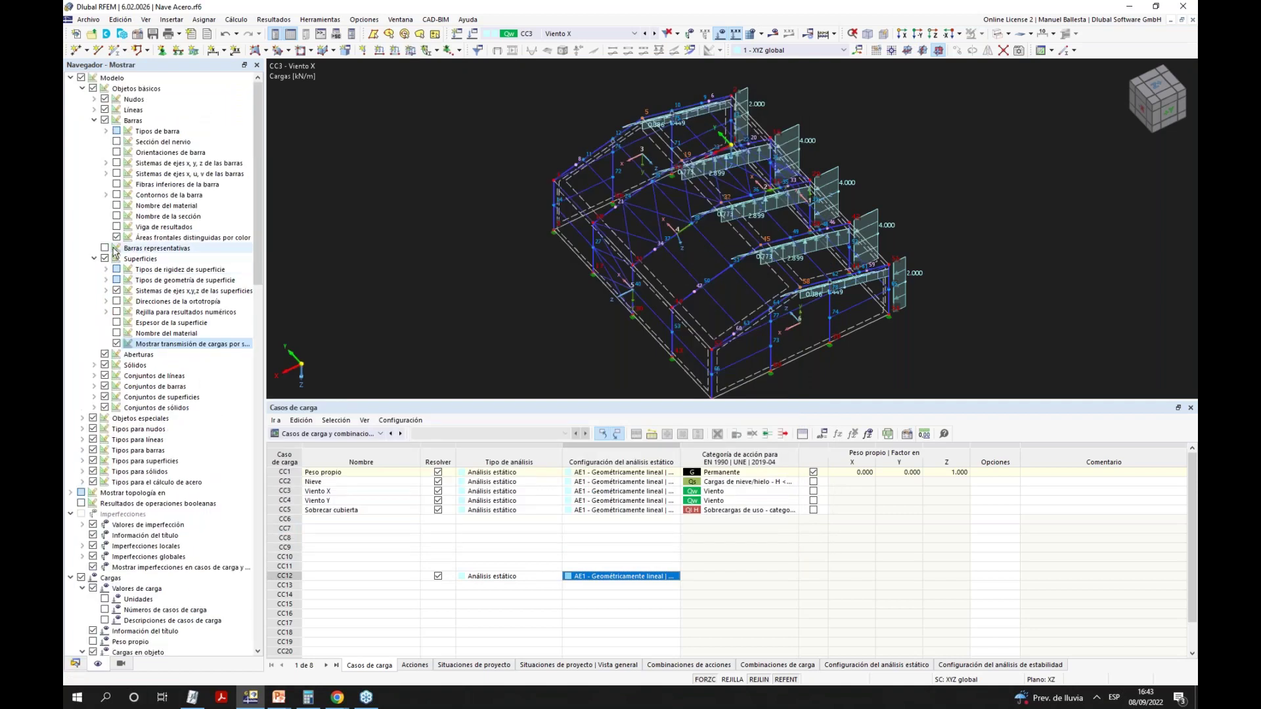
{"action": "left_click", "coordinate": [116, 343]}
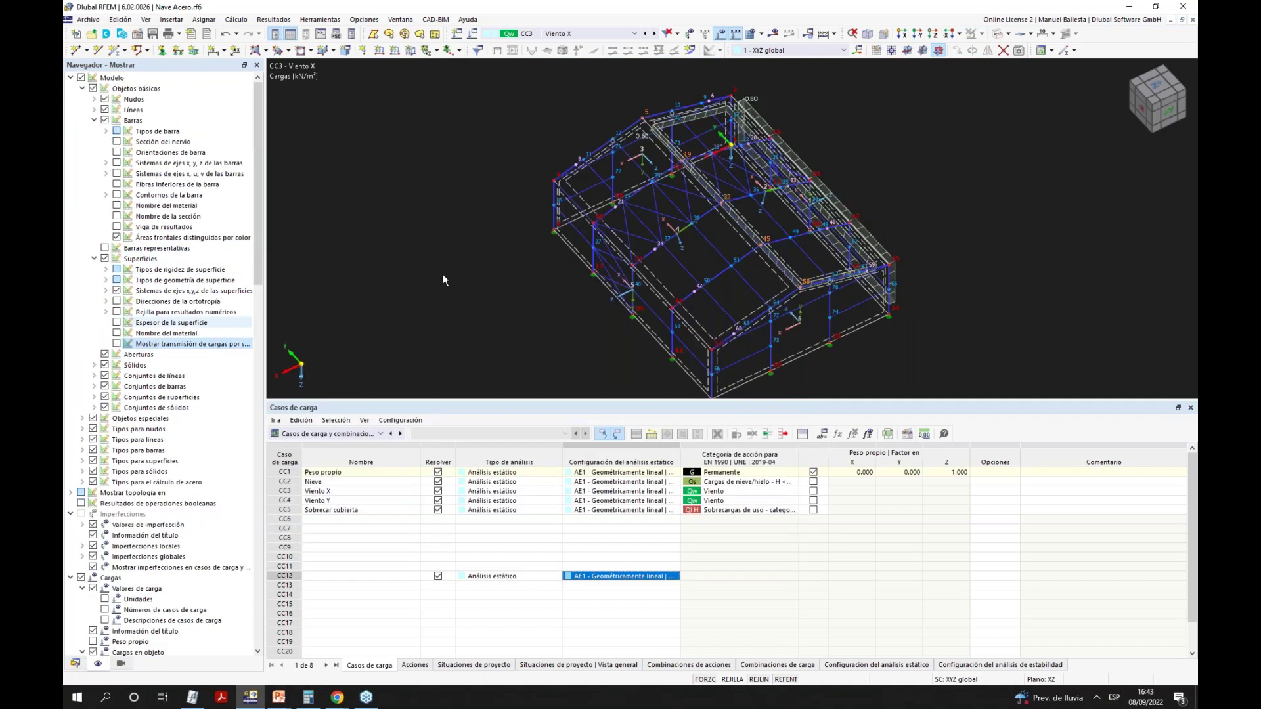
Hide the object numbering and the x,y,z axis systems of the surfaces.
{"action": "right_click", "coordinate": [892, 182]}
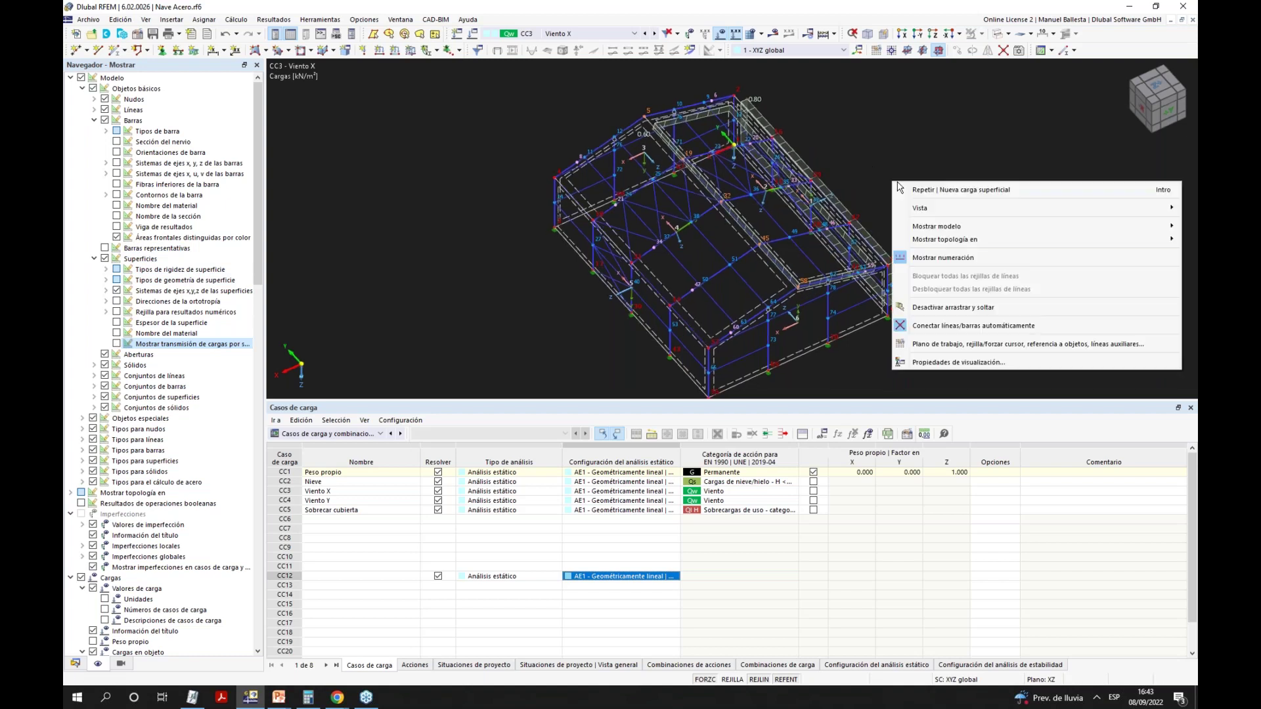
{"action": "left_click", "coordinate": [953, 256]}
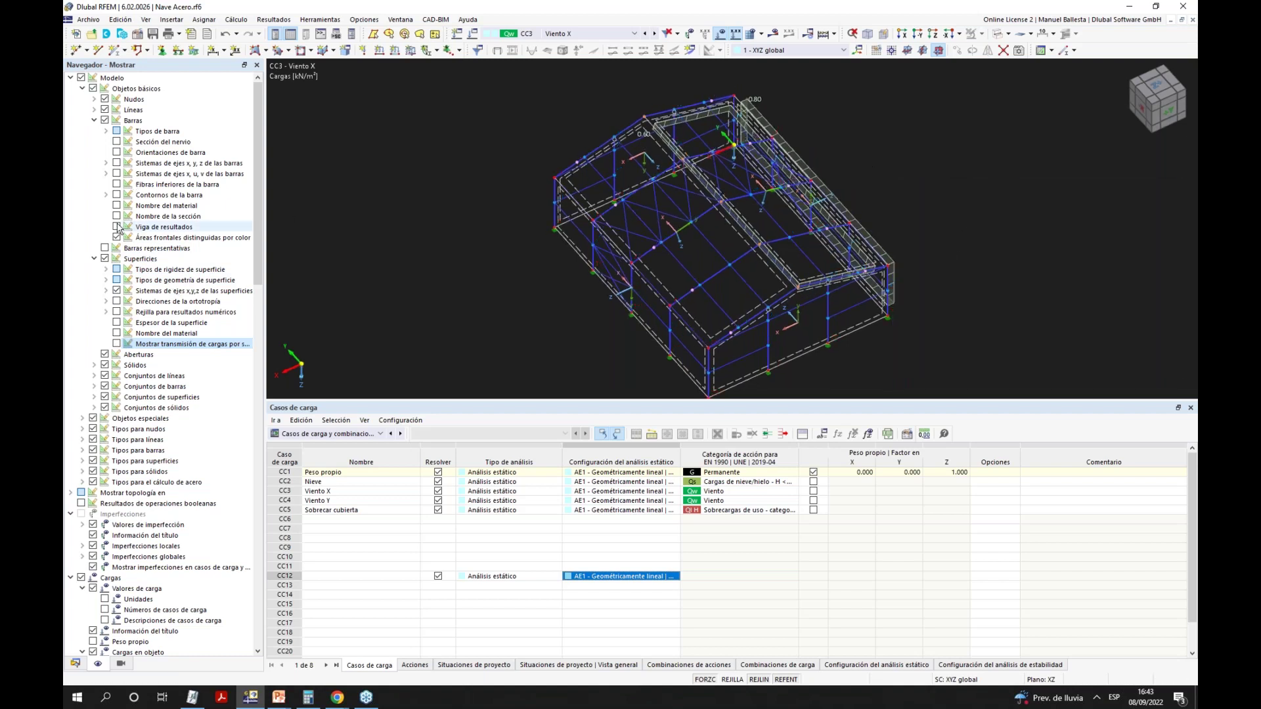
{"action": "left_click", "coordinate": [116, 290]}
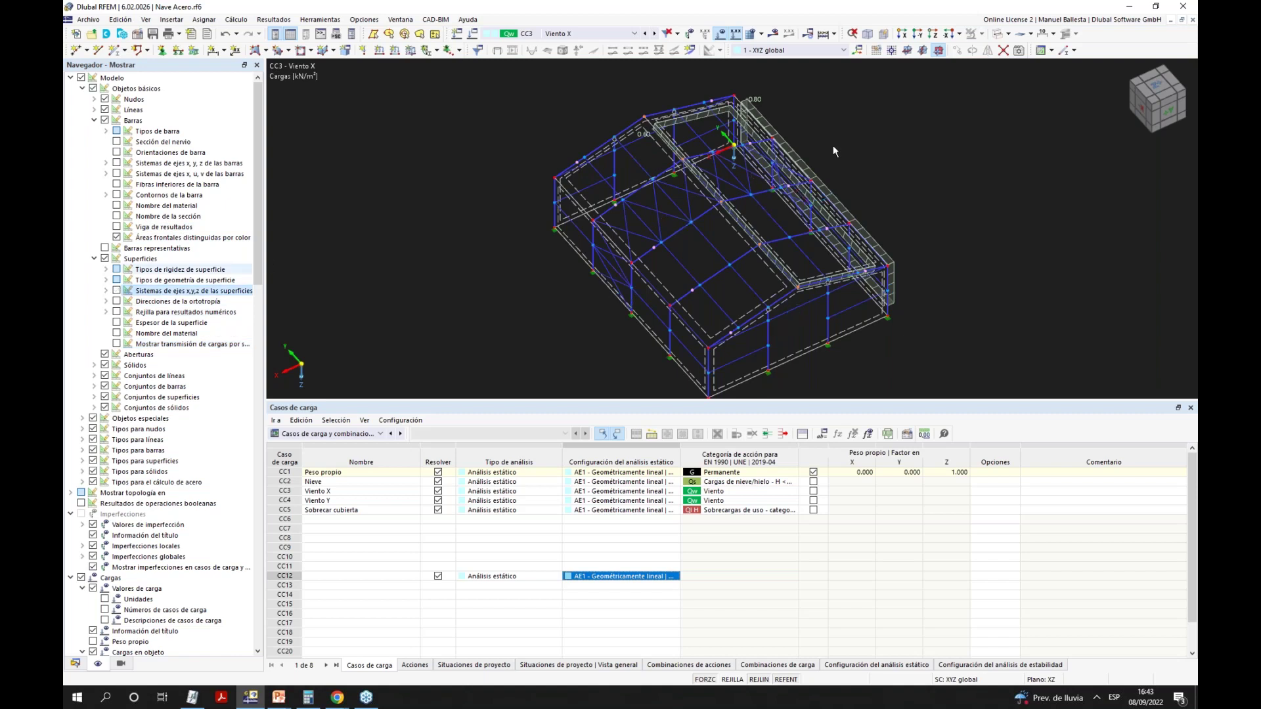
Hide the nodes between two nodes, between two points, on lines and on members, keeping only standard nodes displayed.
{"action": "left_click", "coordinate": [93, 99]}
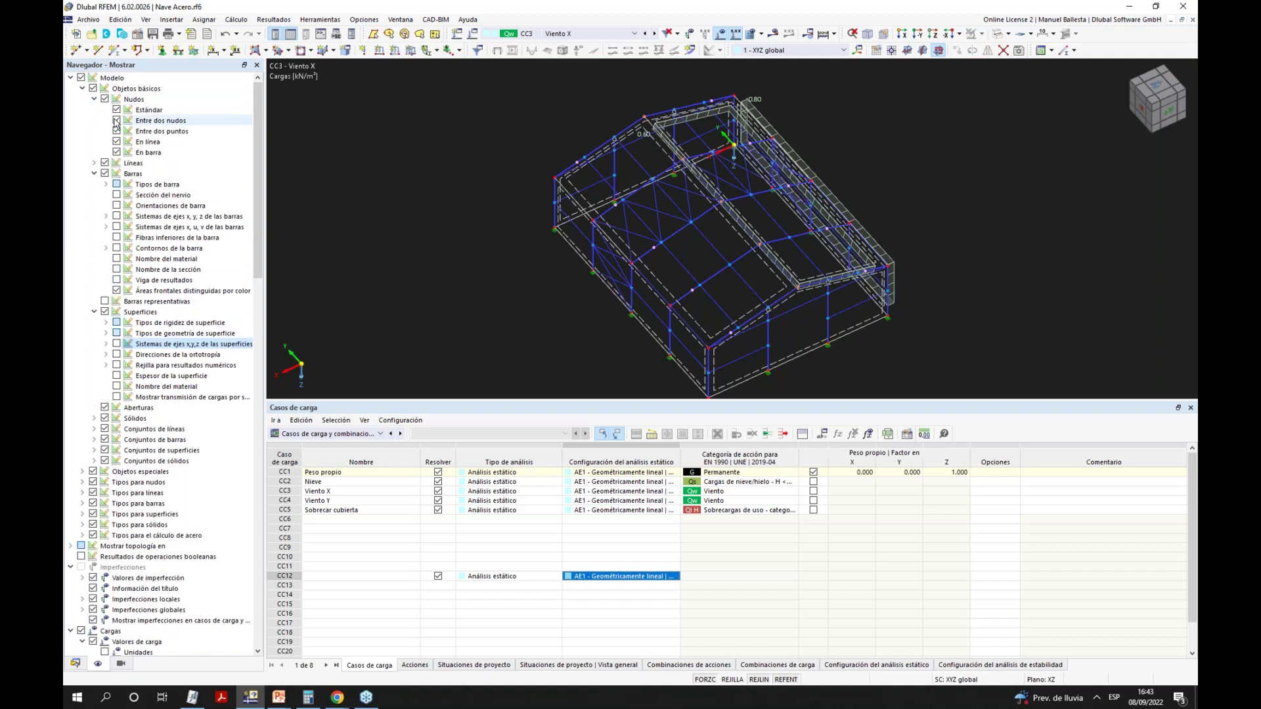
{"action": "left_click", "coordinate": [117, 120]}
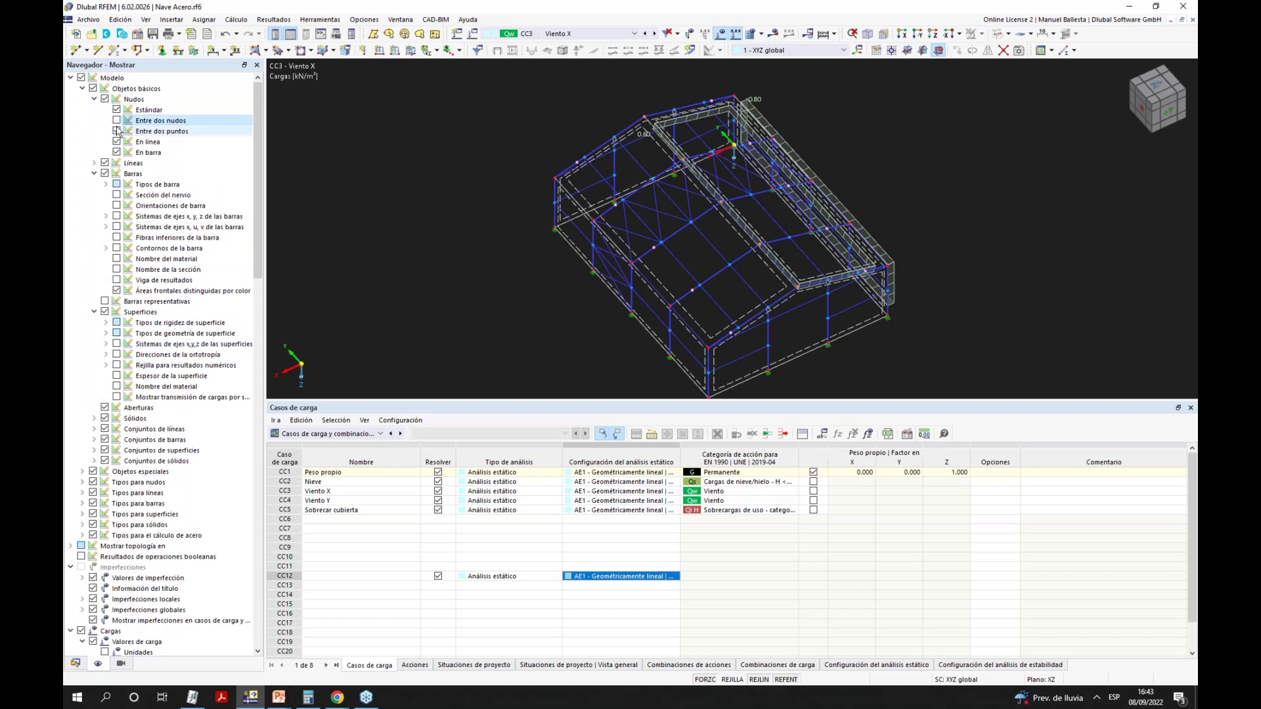
{"action": "left_click", "coordinate": [116, 142]}
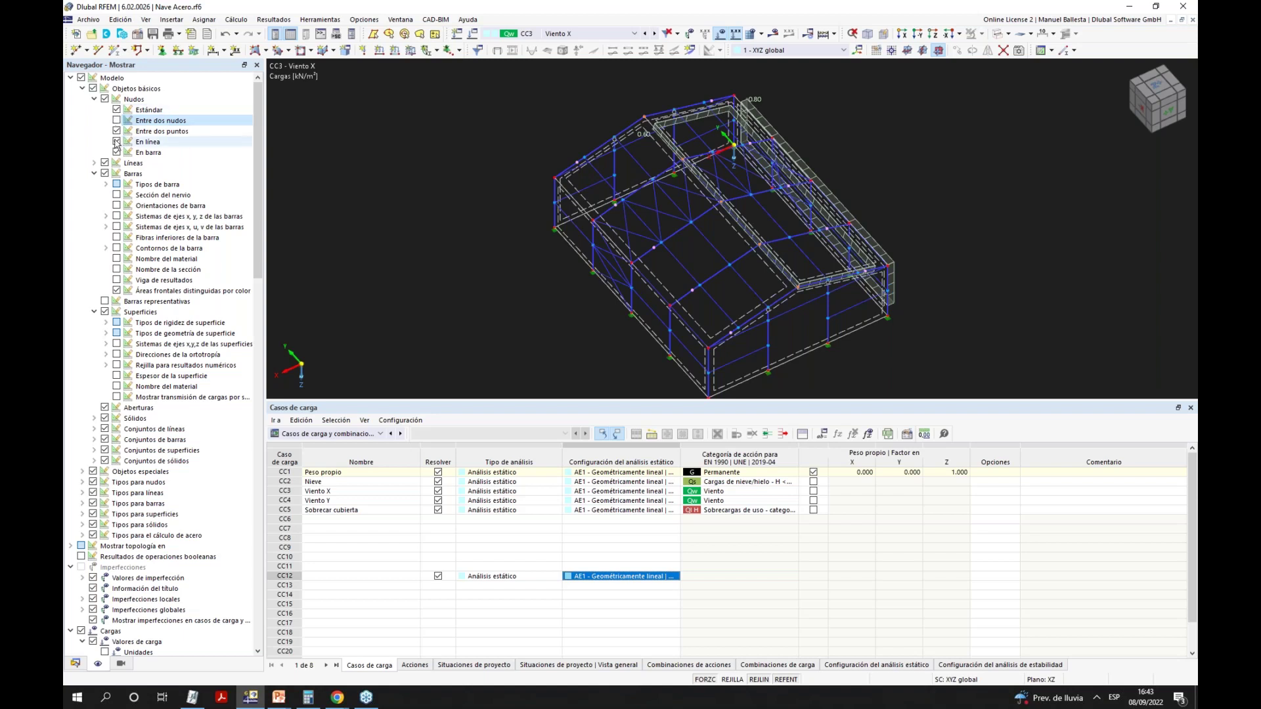
{"action": "left_click", "coordinate": [117, 152]}
{"action": "left_click", "coordinate": [117, 131]}
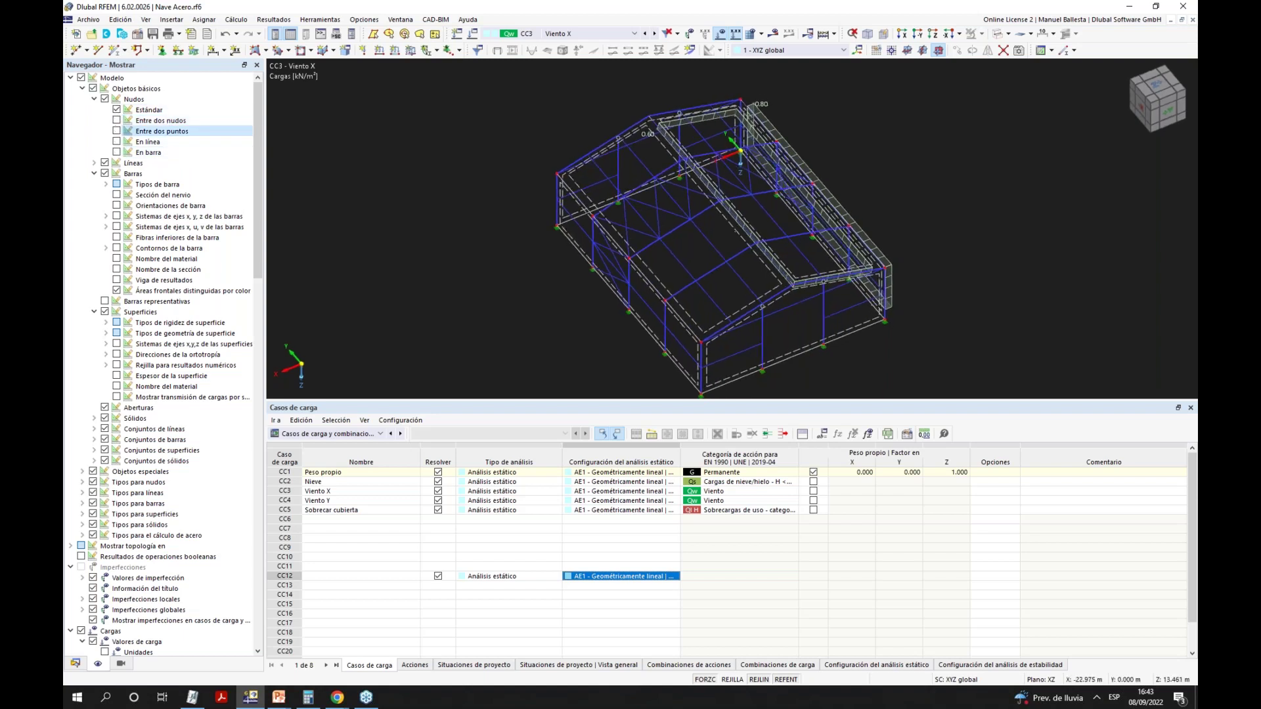
Examine up close the direction of the CC3 wind loads on the side wall and the roof slope.
{"action": "scroll", "coordinate": [731, 73], "scroll_direction": "up", "scroll_amount": 3}
{"action": "scroll", "coordinate": [771, 224], "scroll_direction": "up", "scroll_amount": 10}
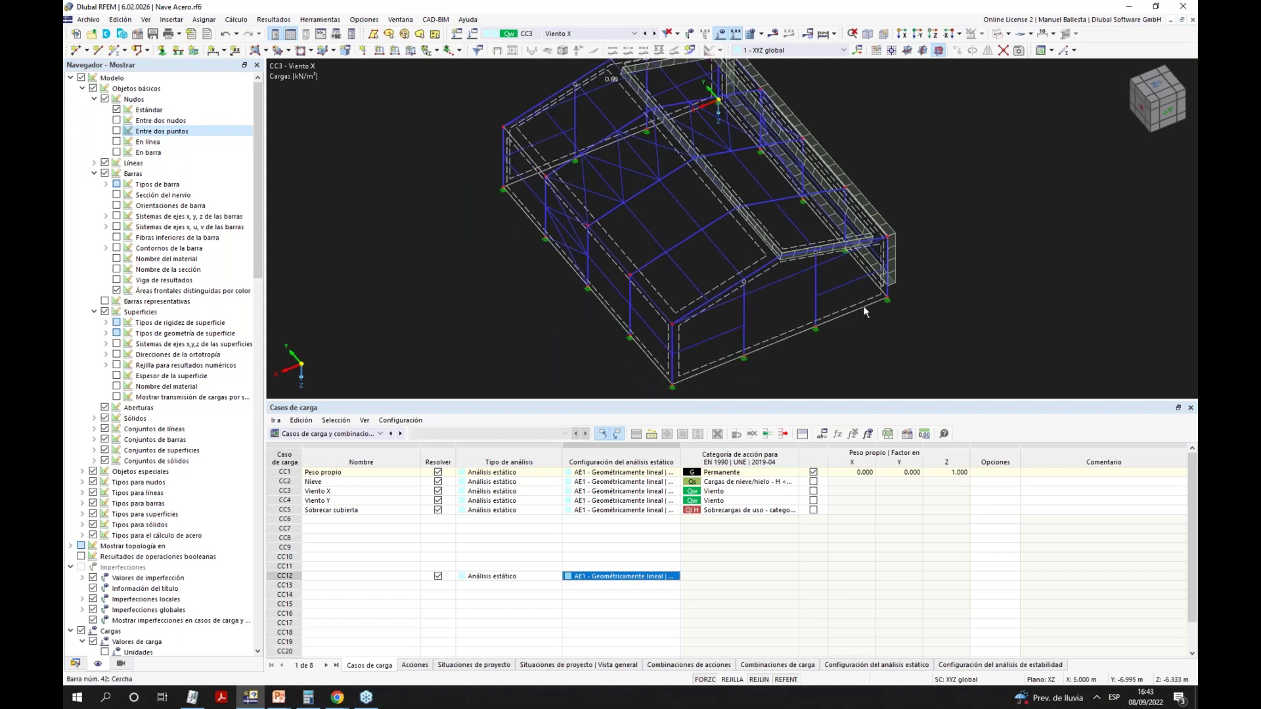
{"action": "right_click", "coordinate": [771, 224]}
{"action": "left_click_drag", "start_coordinate": [914, 308], "coordinate": [878, 194]}
{"action": "left_click", "coordinate": [879, 195]}
{"action": "scroll", "coordinate": [816, 129], "scroll_direction": "down", "scroll_amount": 10}
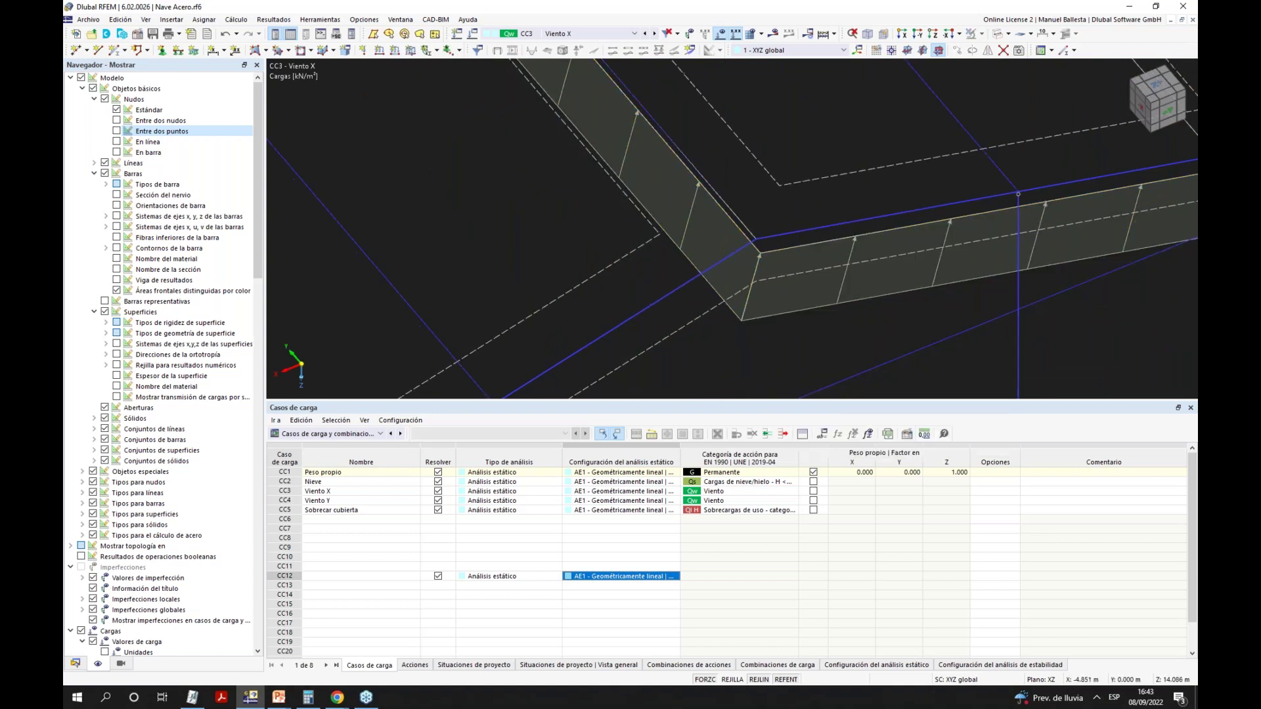
{"action": "scroll", "coordinate": [791, 266], "scroll_direction": "up", "scroll_amount": 3}
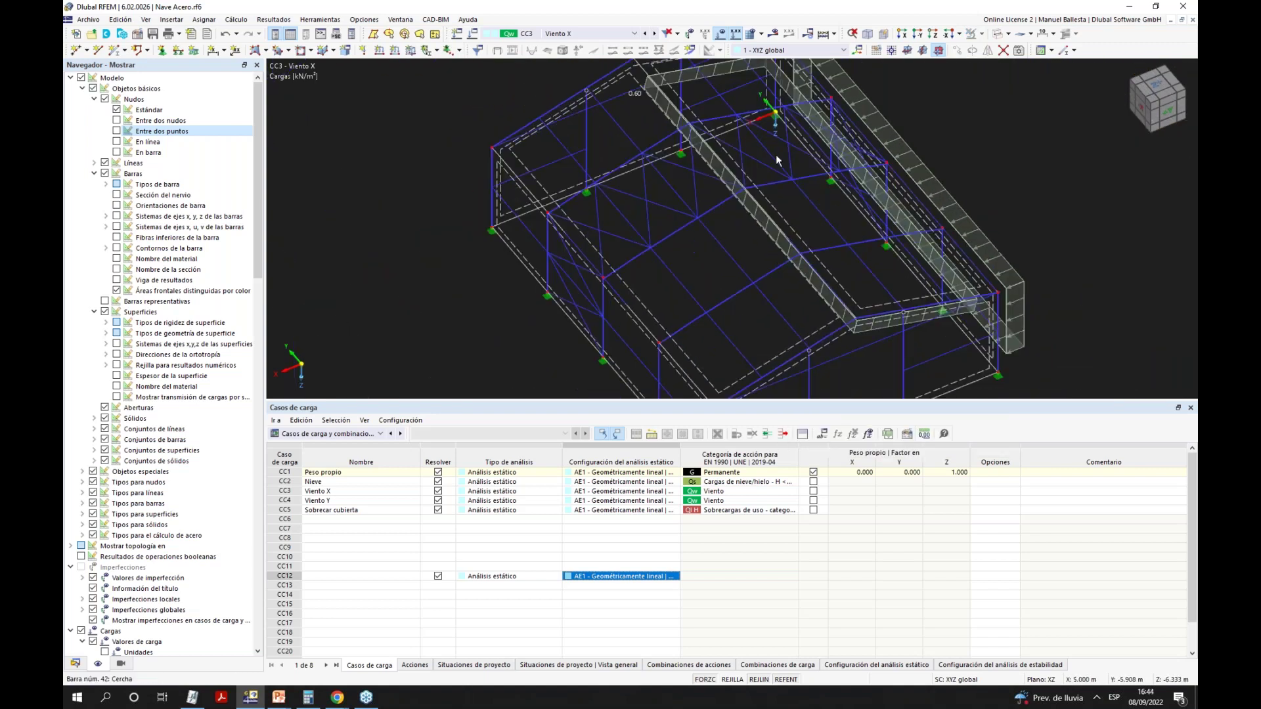
{"action": "scroll", "coordinate": [791, 266], "scroll_direction": "down", "scroll_amount": 3}
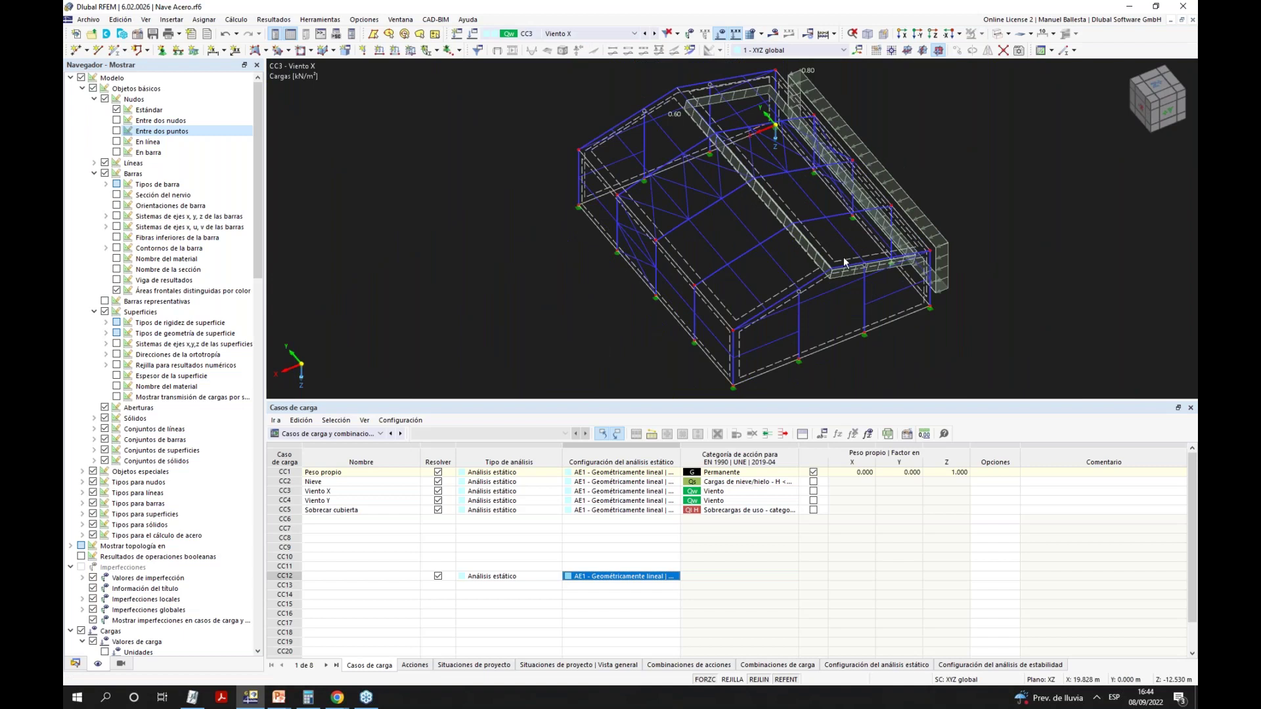
Create a uniform CC3 surface load of -0.30 kN/m² in the local z direction on the opposite roof slope (surface 4).
{"action": "left_click", "coordinate": [410, 50]}
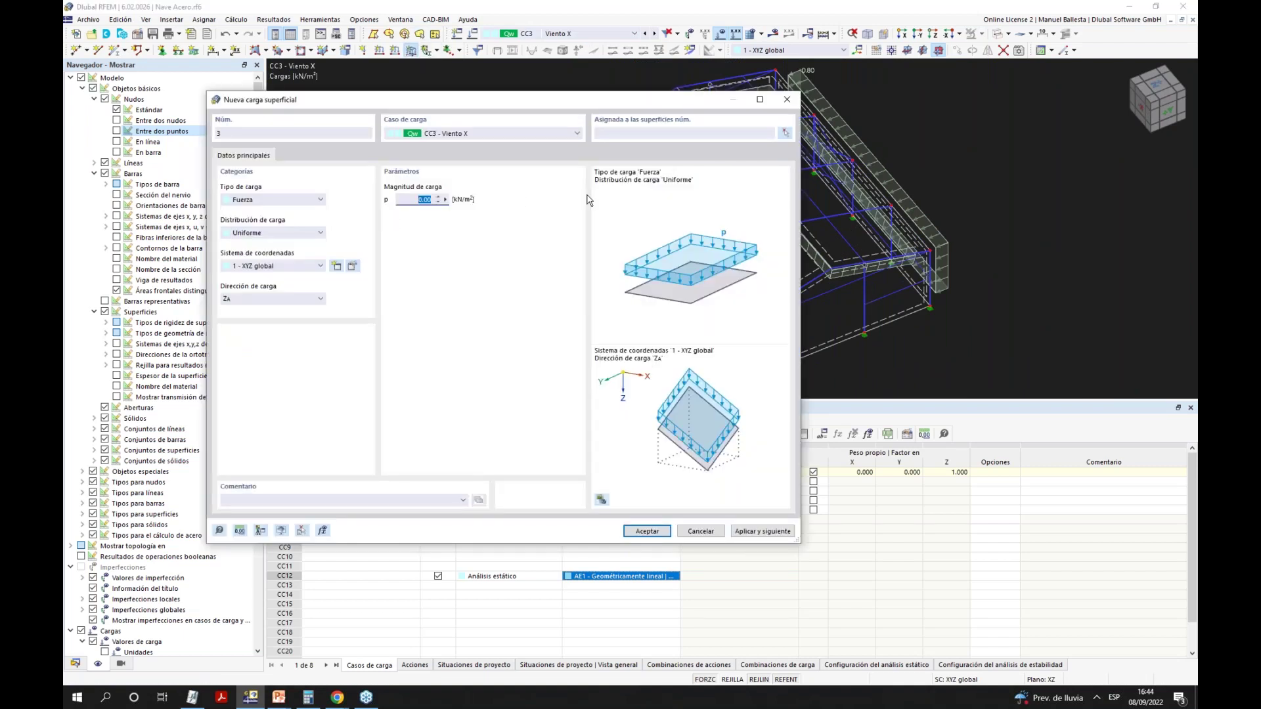
{"action": "type", "text": "-0.3"}
{"action": "left_click", "coordinate": [267, 266]}
{"action": "left_click", "coordinate": [252, 284]}
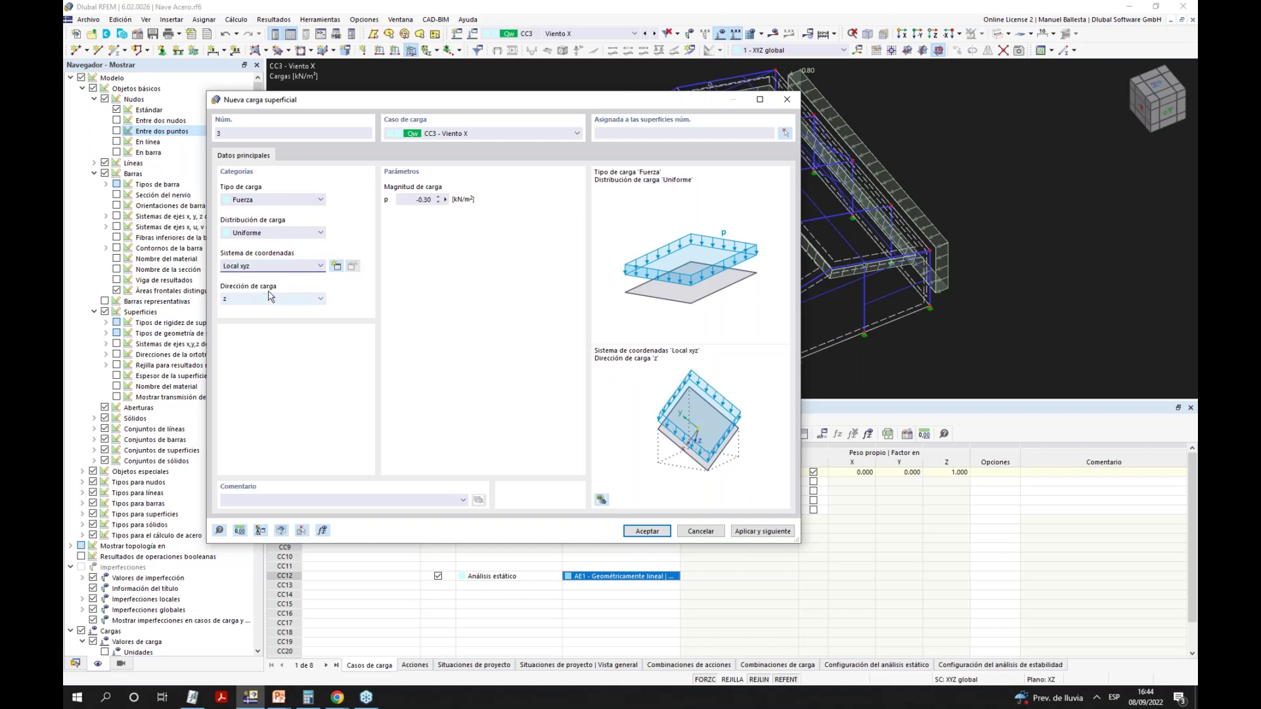
{"action": "left_click", "coordinate": [785, 133]}
{"action": "left_click", "coordinate": [705, 184]}
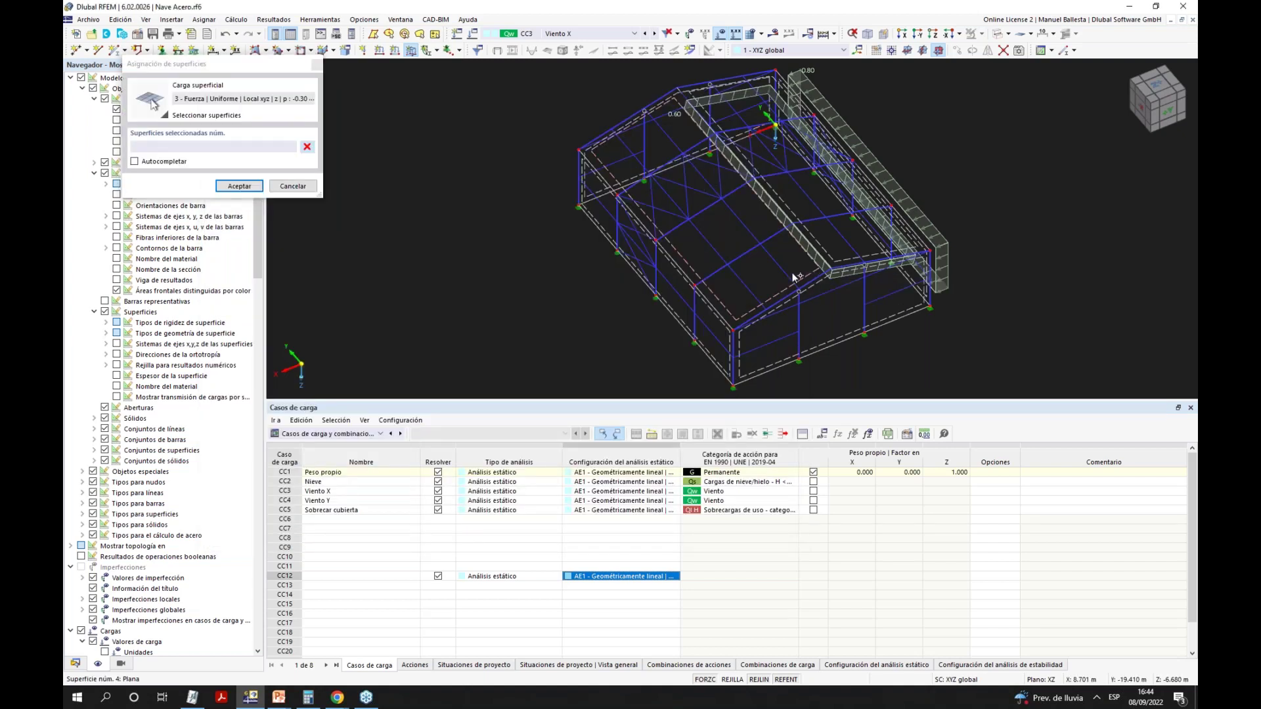
{"action": "left_click", "coordinate": [239, 186]}
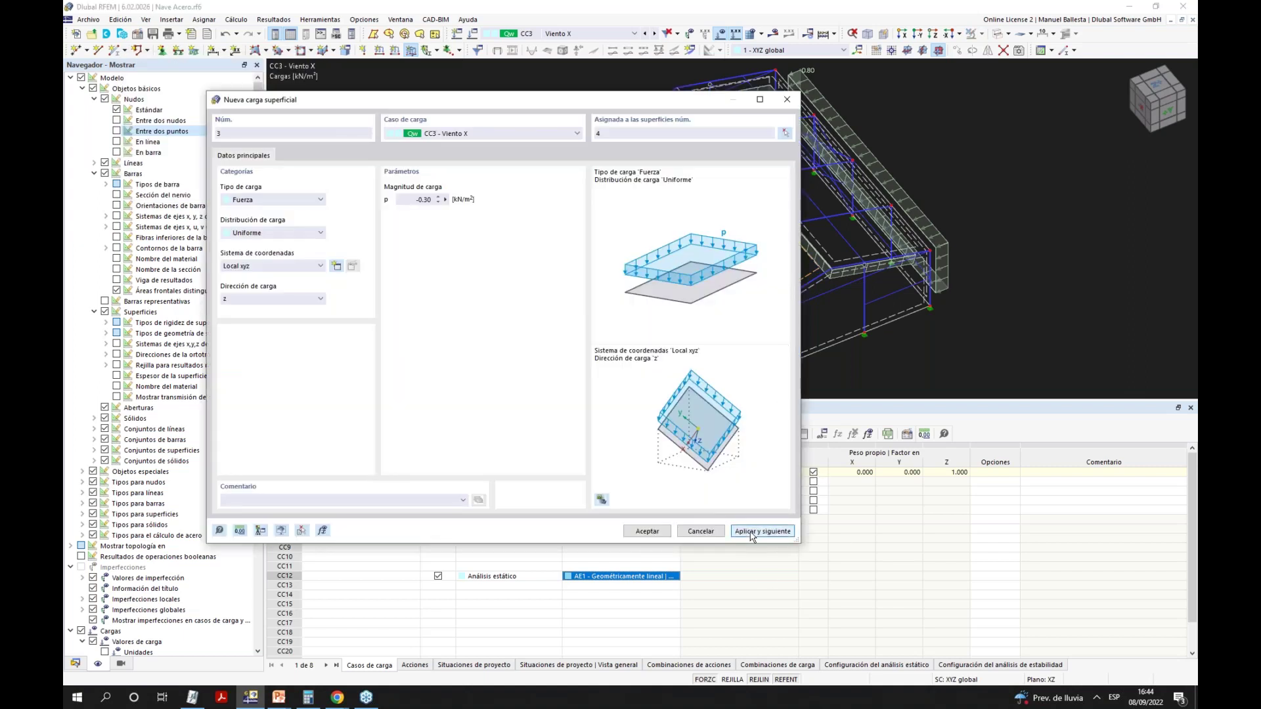
{"action": "left_click", "coordinate": [752, 534]}
Add a uniform surface load of -0.50 kN/m² in local z on the side wall under that slope (surface 5).
{"action": "left_click", "coordinate": [411, 199]}
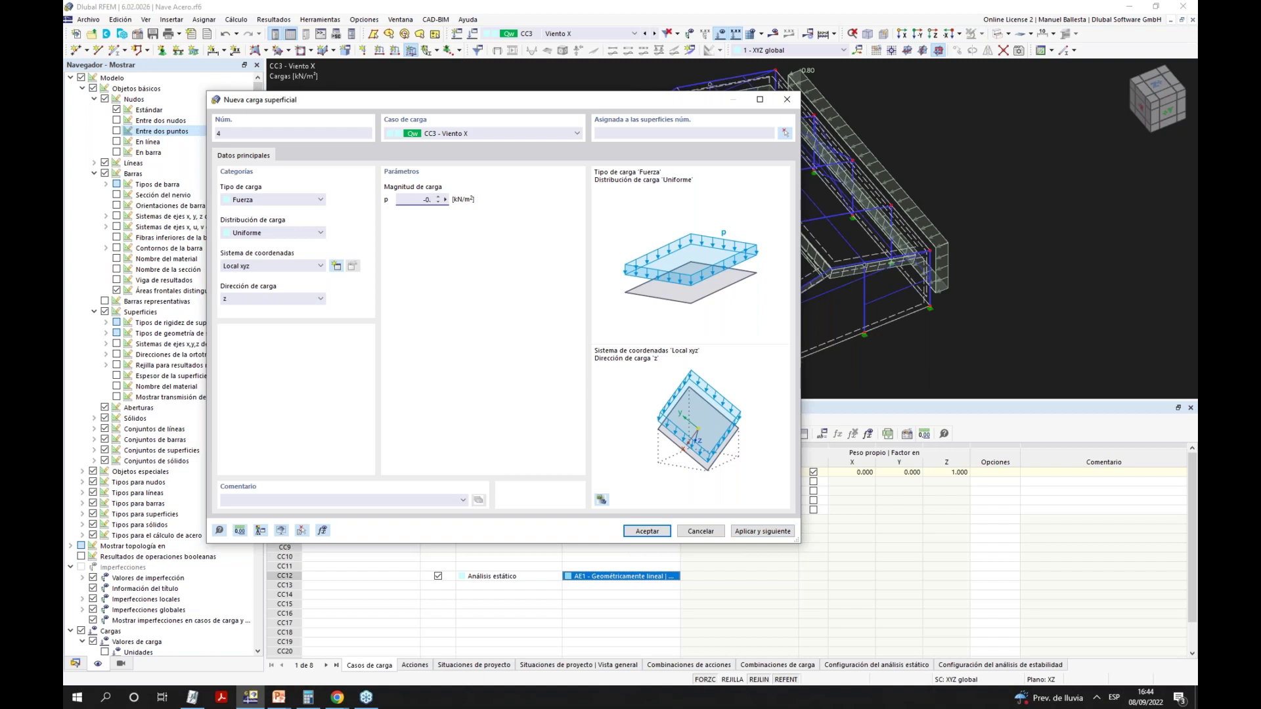
{"action": "left_click", "coordinate": [784, 135]}
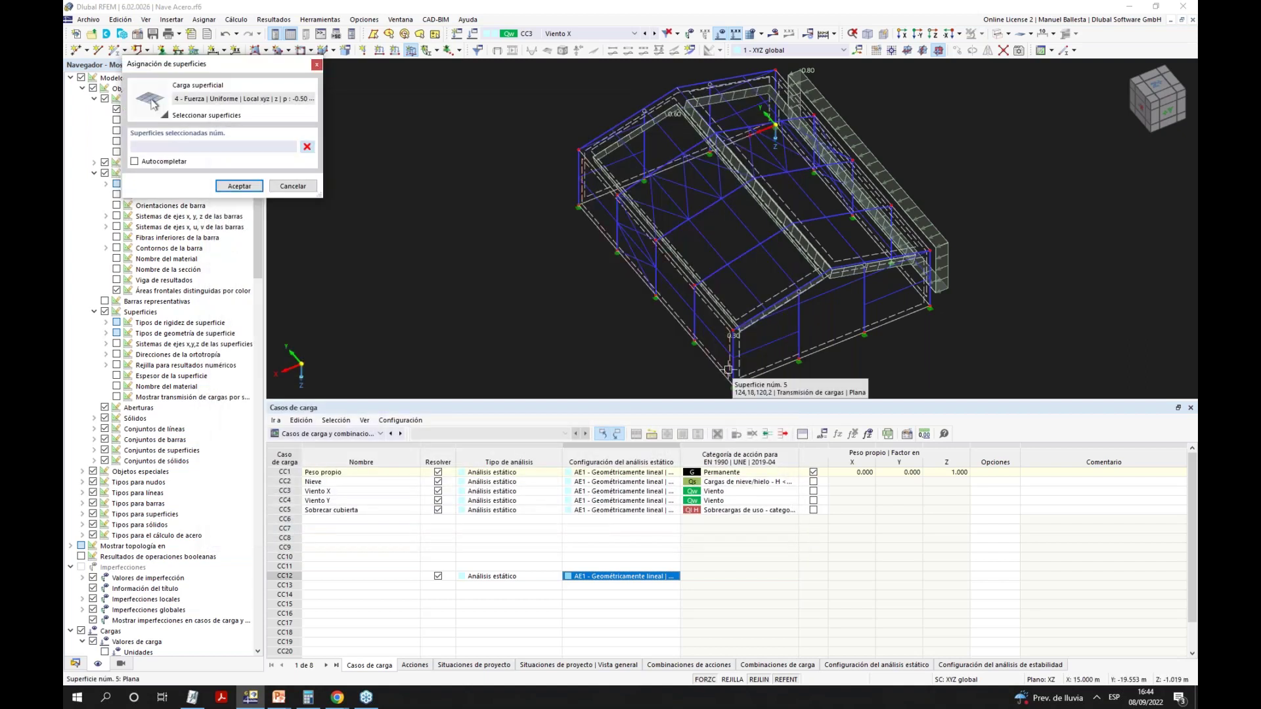
{"action": "left_click", "coordinate": [240, 186]}
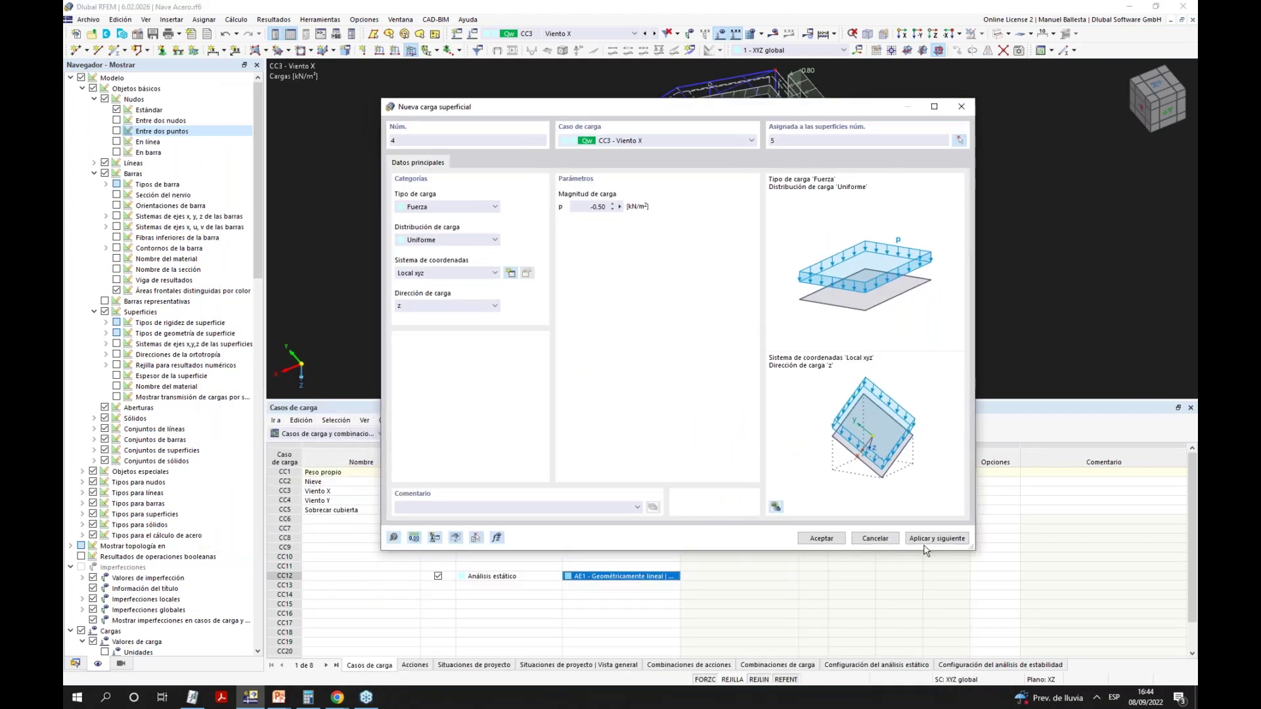
{"action": "key", "text": "Return"}
Reverse the direction of the surface 5 wall load by setting its magnitude to 0.50 kN/m².
{"action": "middle_click_drag", "start_coordinate": [926, 311], "coordinate": [878, 254], "text": "ctrl"}
{"action": "scroll", "coordinate": [731, 318], "scroll_direction": "up", "scroll_amount": 2}
{"action": "double_click", "coordinate": [616, 318]}
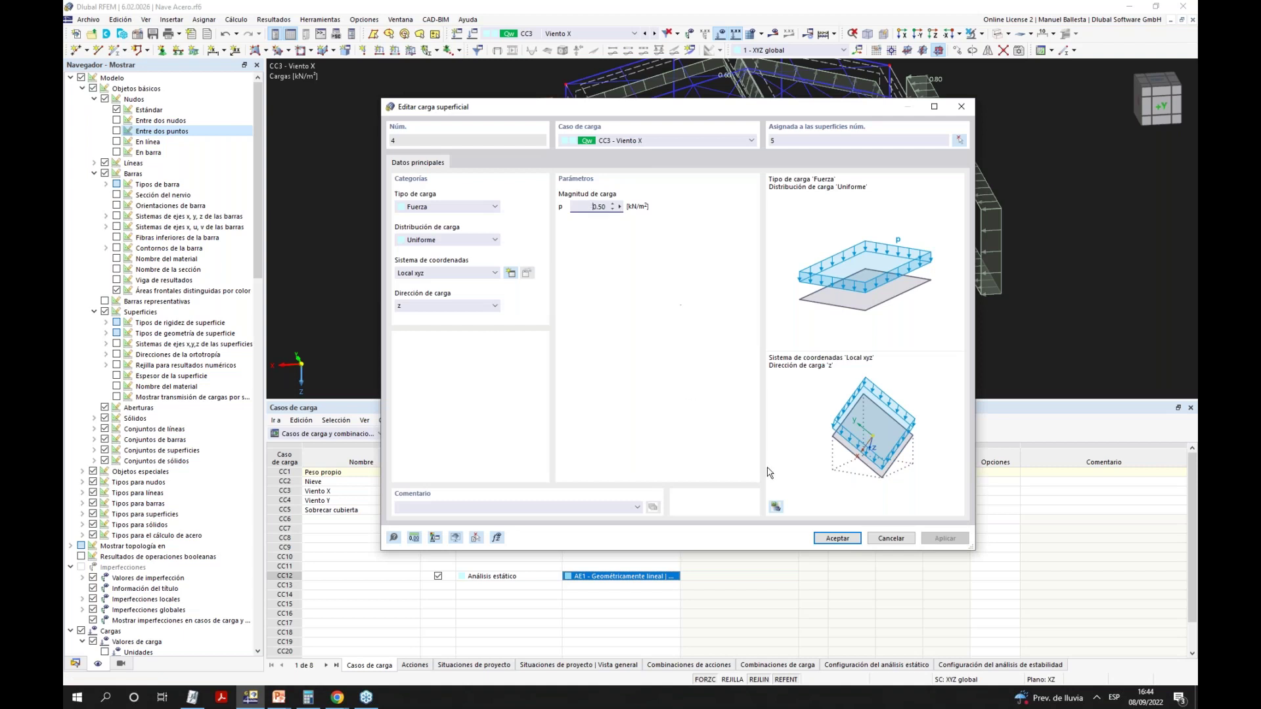
{"action": "left_click", "coordinate": [839, 539]}
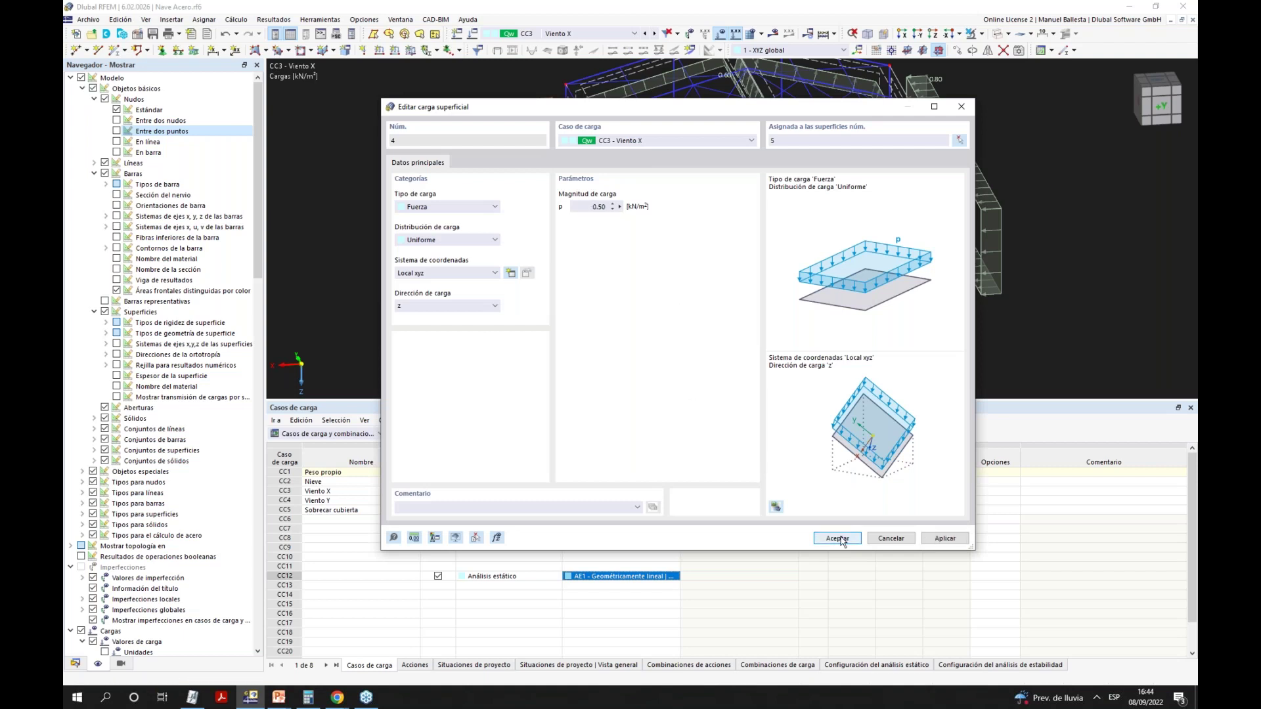
{"action": "middle_click_drag", "start_coordinate": [535, 205], "coordinate": [656, 220], "text": "ctrl"}
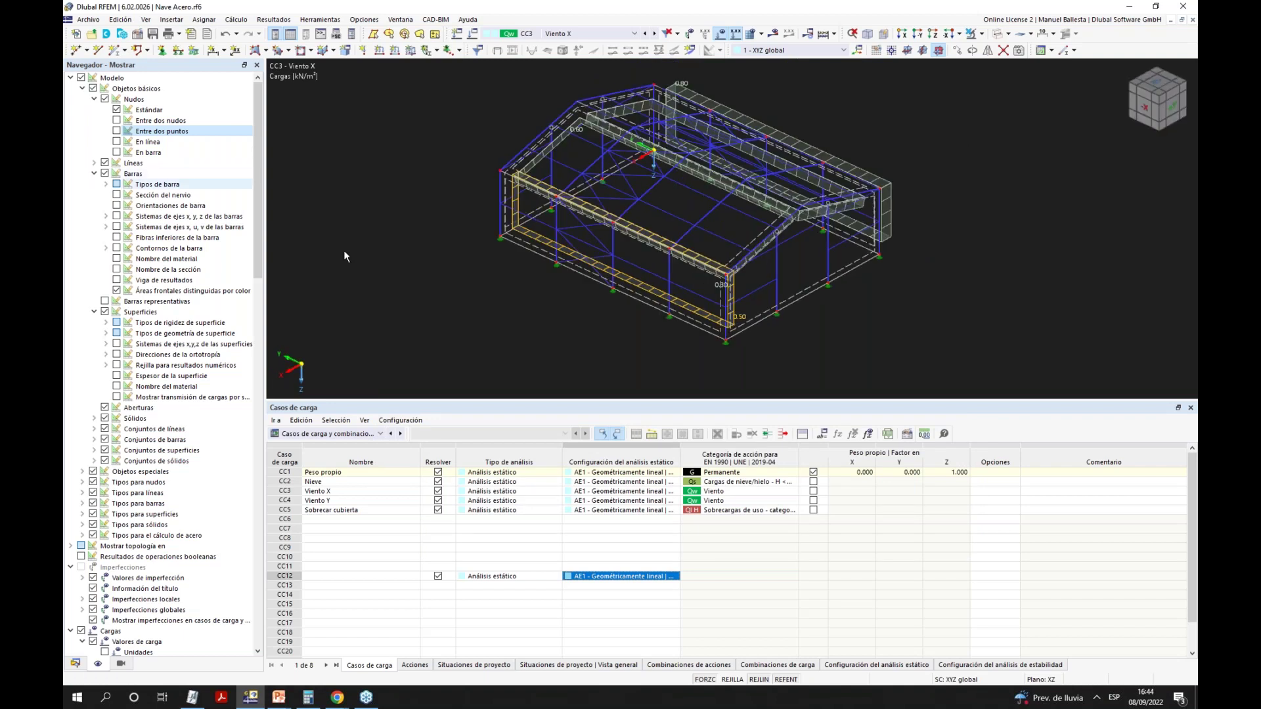
Check the surface axis systems and apply a uniform CC3 load of -0.30 kN/m² in local z to both gable walls (surfaces 3 and 6).
{"action": "left_click", "coordinate": [117, 344]}
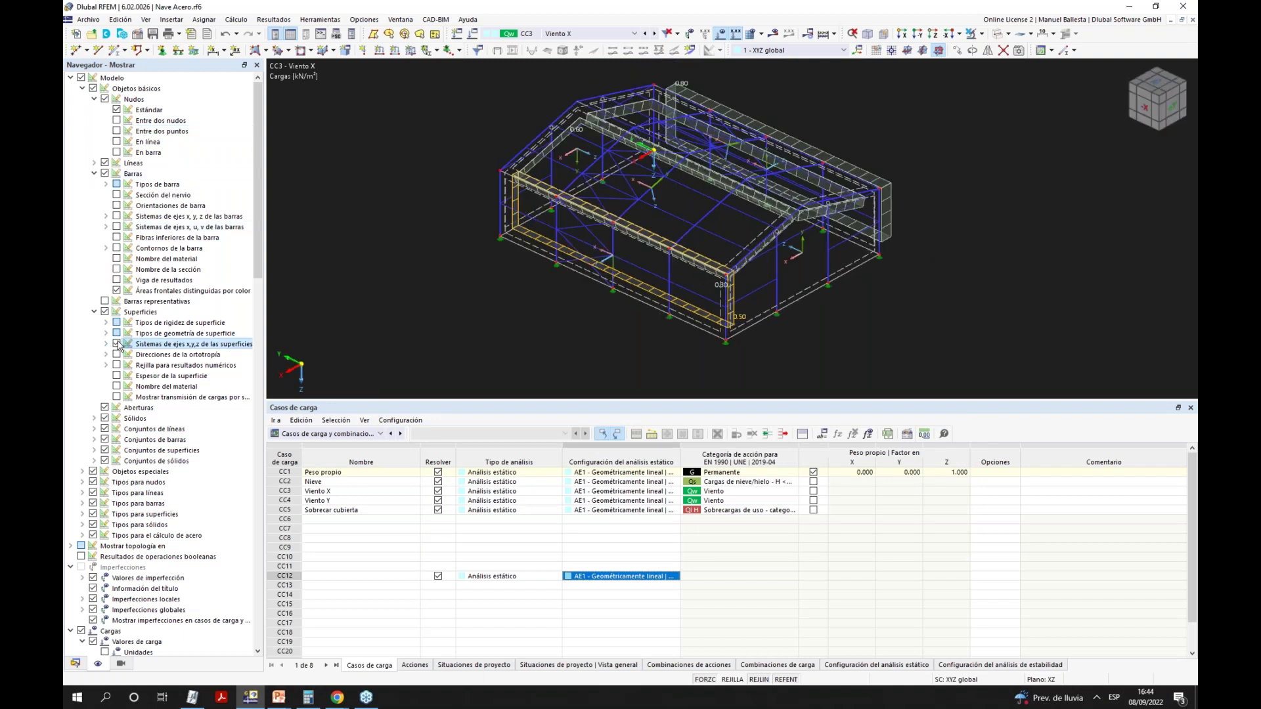
{"action": "left_click", "coordinate": [117, 344]}
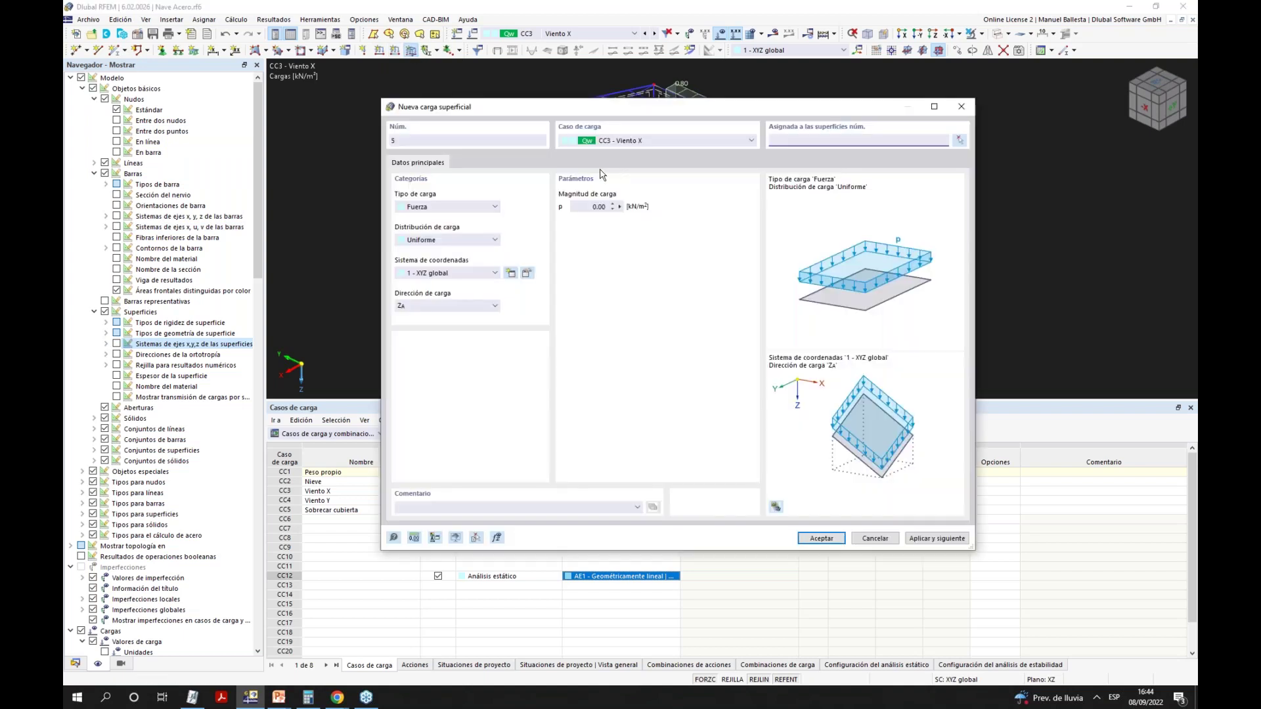
{"action": "left_click", "coordinate": [588, 206]}
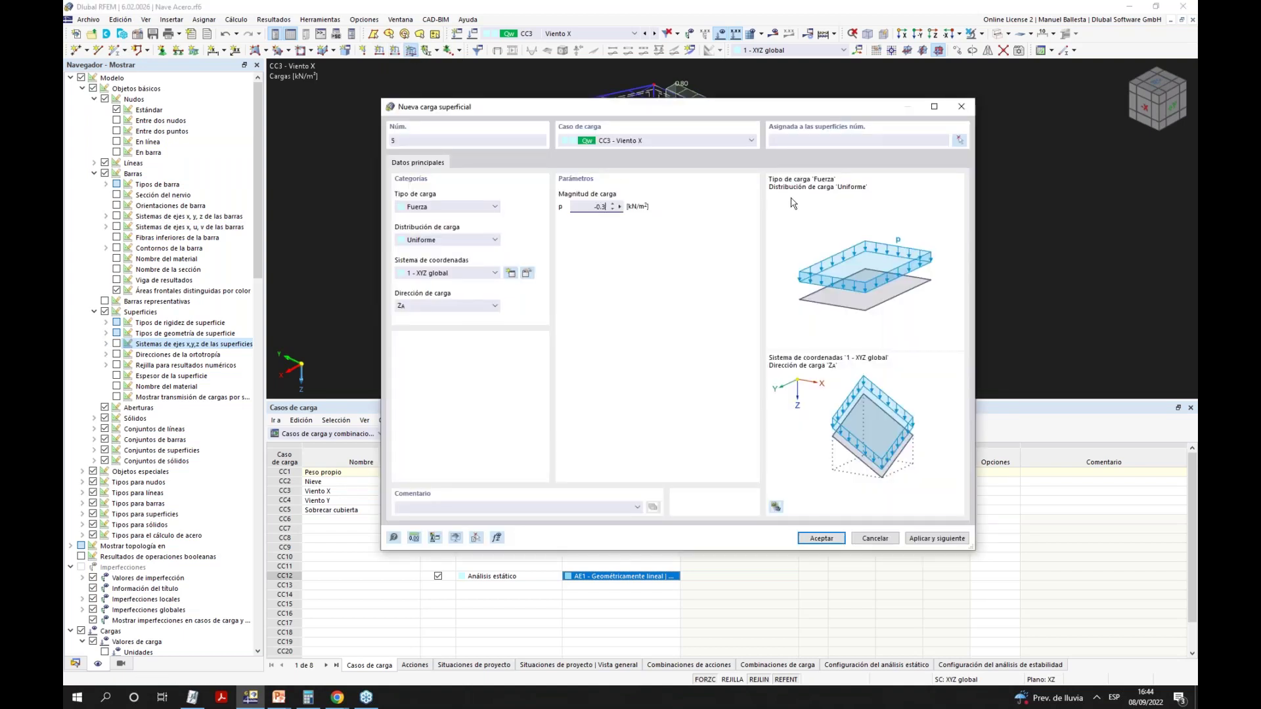
{"action": "left_click", "coordinate": [431, 274]}
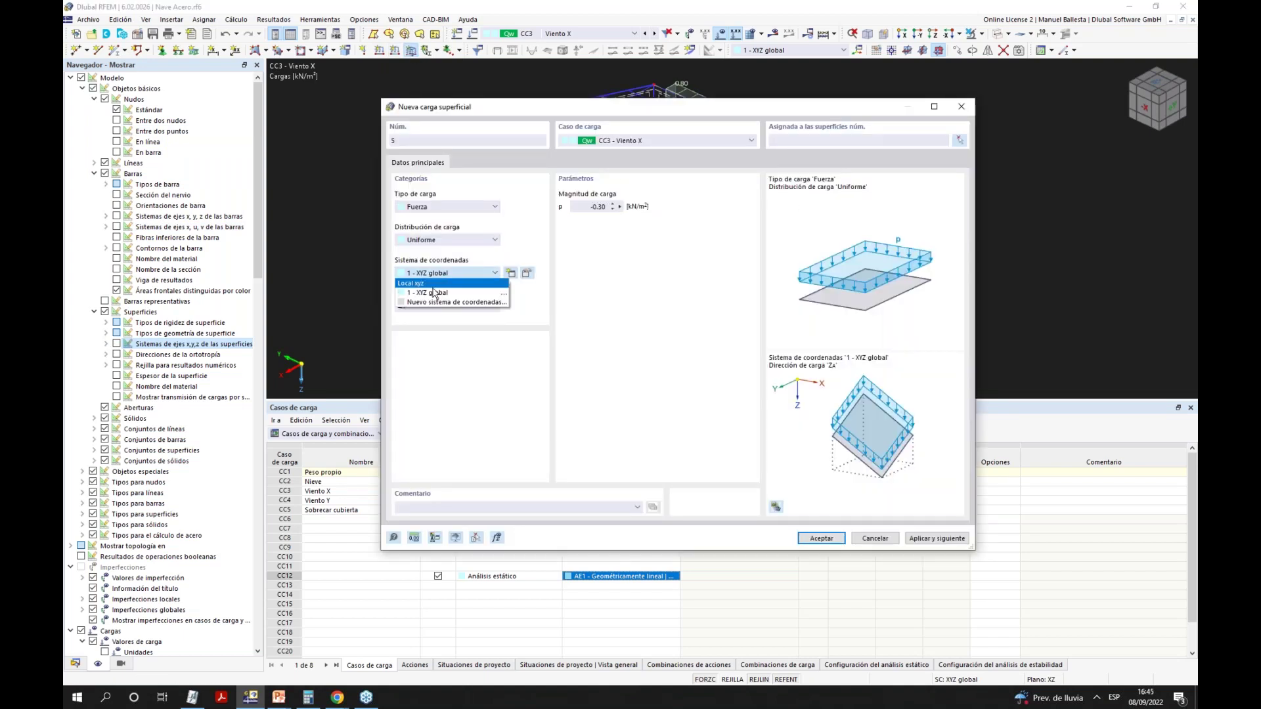
{"action": "left_click", "coordinate": [430, 283]}
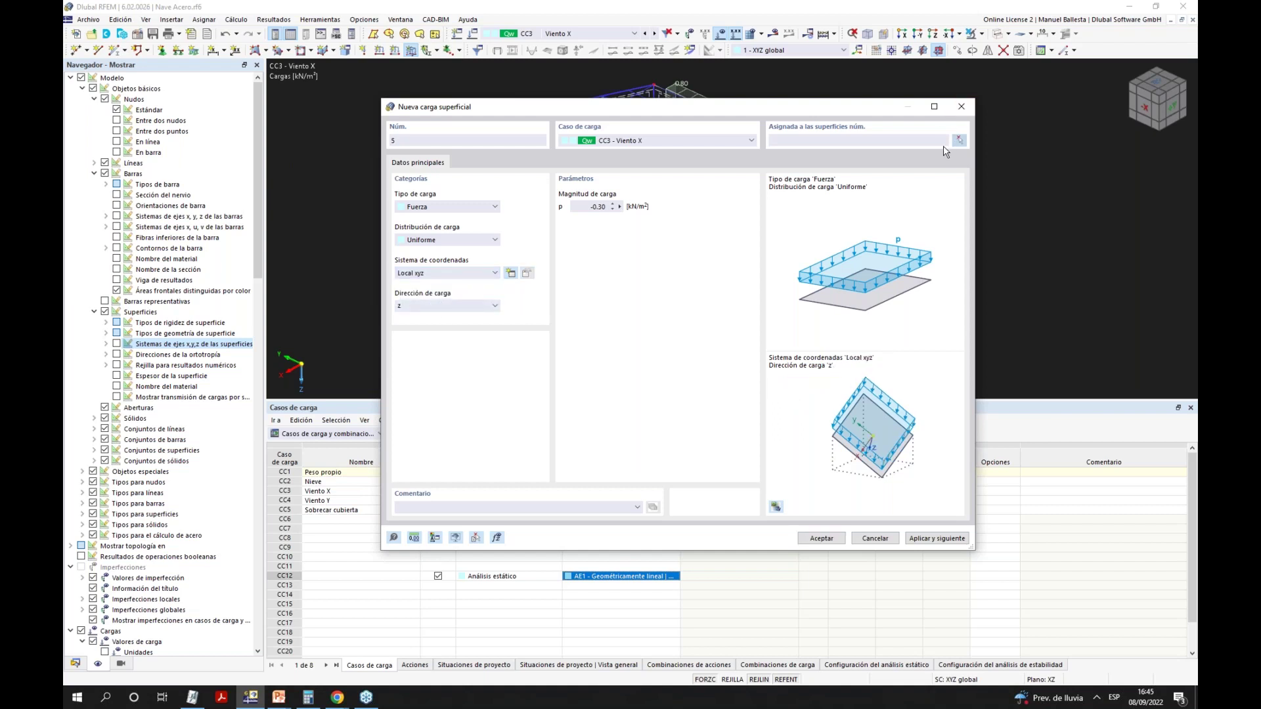
{"action": "left_click", "coordinate": [960, 140]}
{"action": "left_click", "coordinate": [795, 295]}
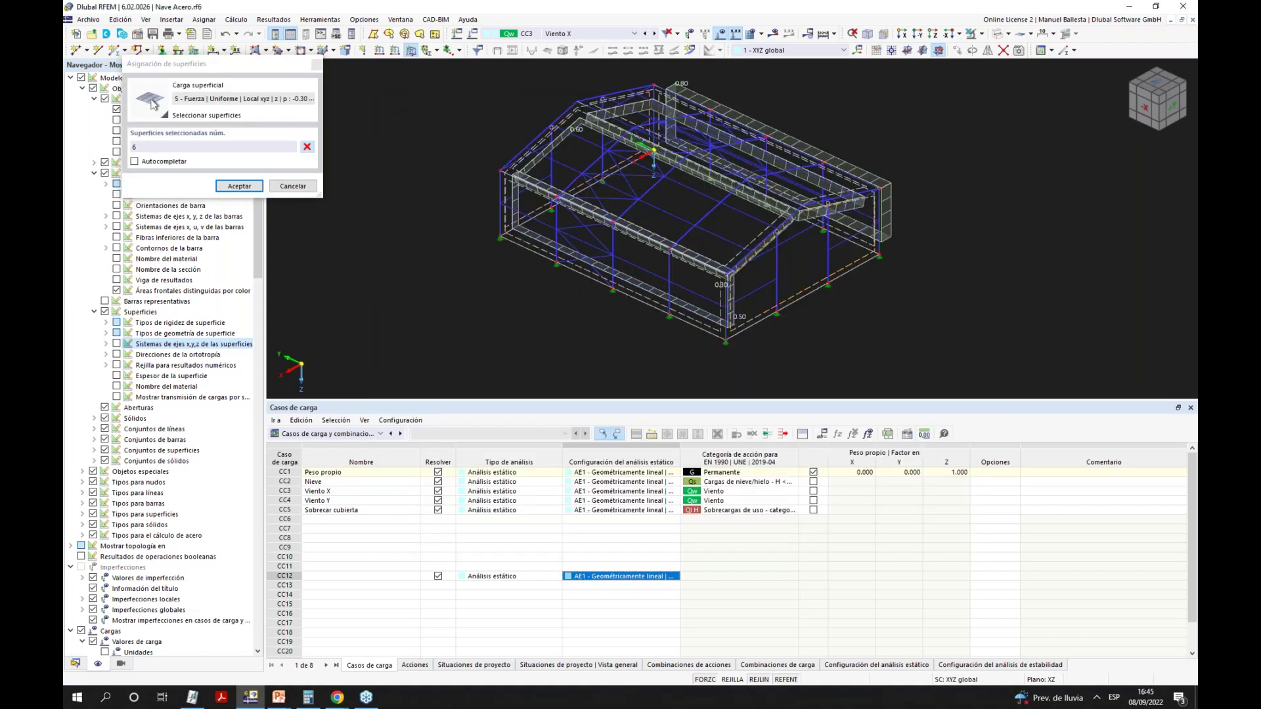
{"action": "left_click", "coordinate": [239, 186]}
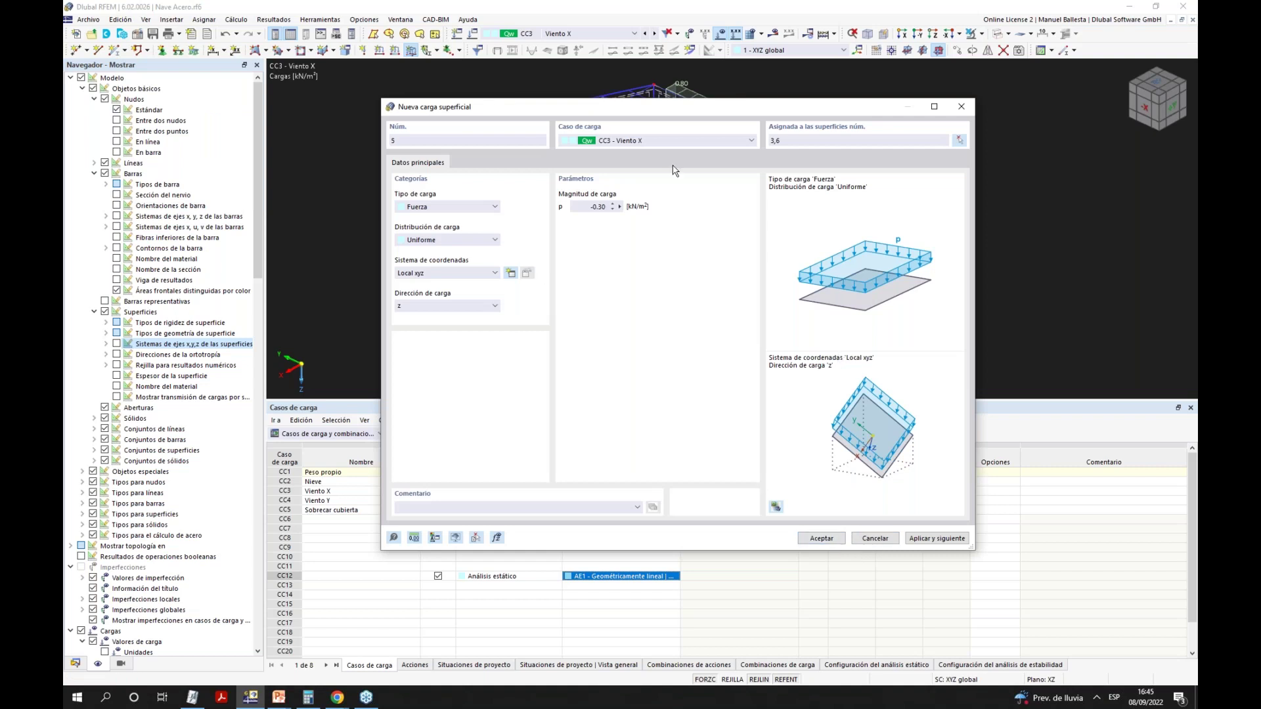
{"action": "left_click_drag", "start_coordinate": [762, 112], "coordinate": [711, 82]}
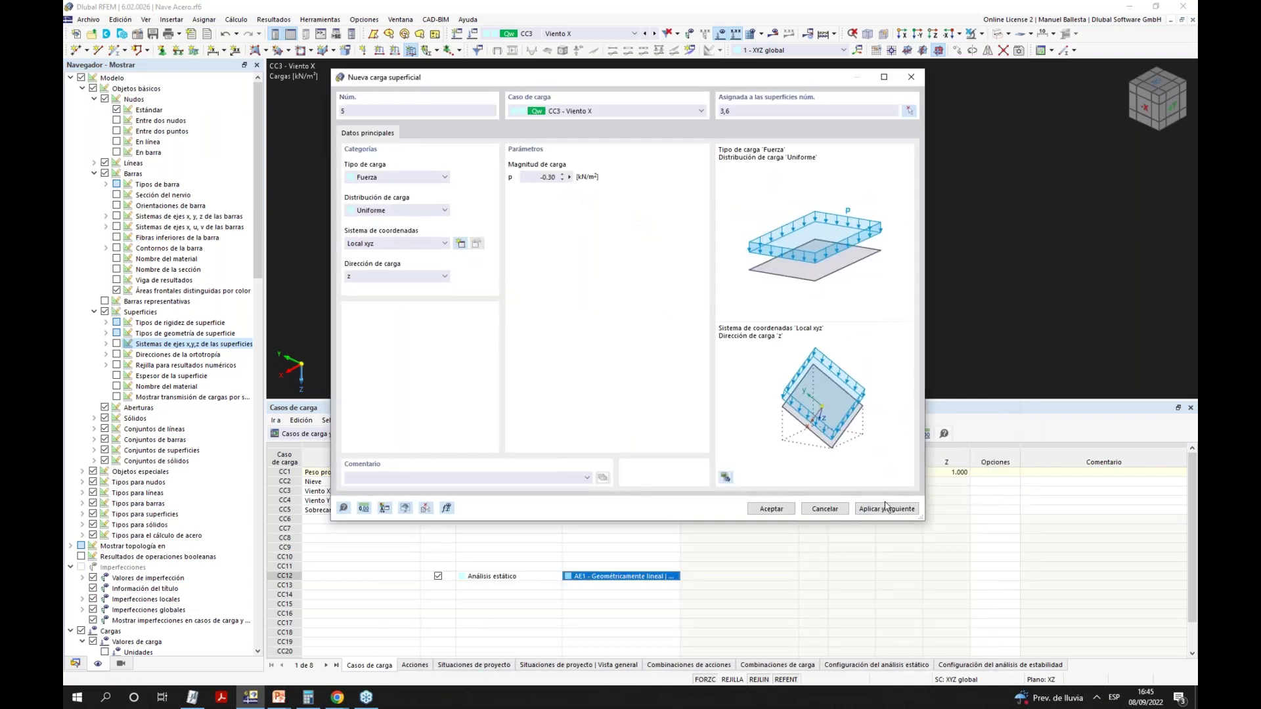
{"action": "left_click", "coordinate": [771, 509]}
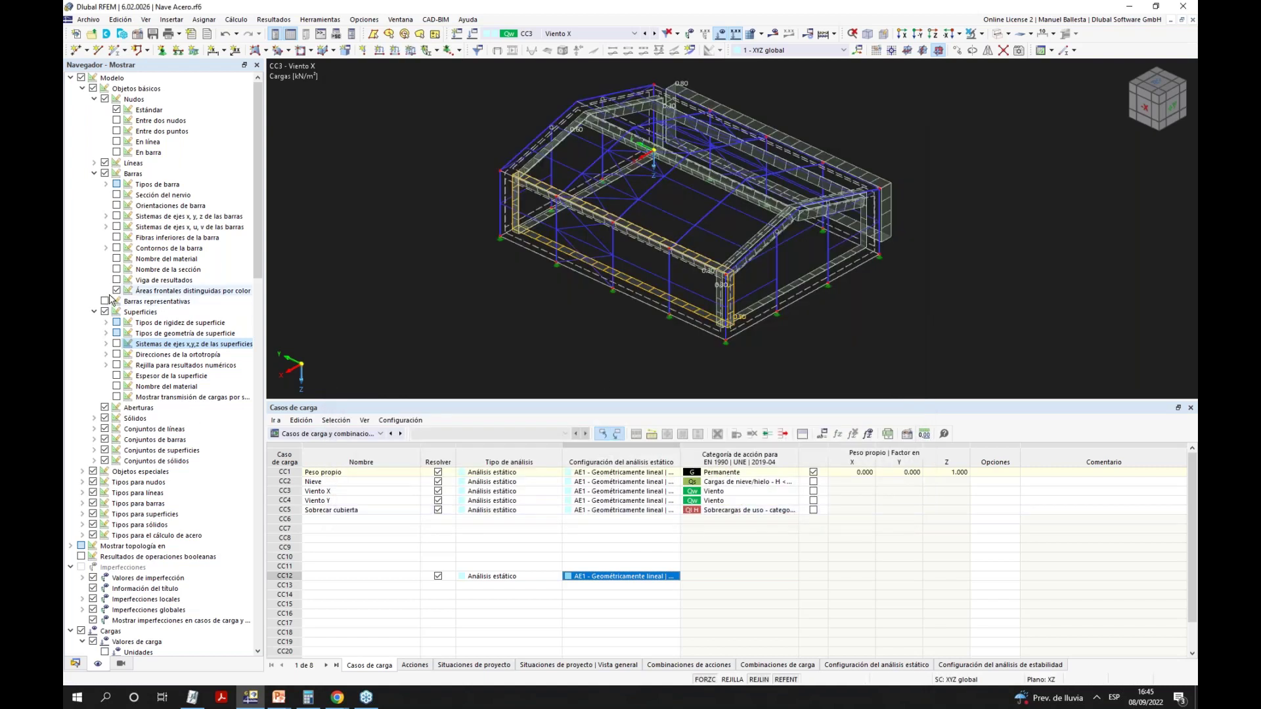
Turn on the display of load transfer from surfaces to view CC3, and switch to load case CC4 - Viento Y.
{"action": "left_click", "coordinate": [116, 397]}
{"action": "middle_click_drag", "start_coordinate": [701, 261], "coordinate": [870, 202], "text": "ctrl"}
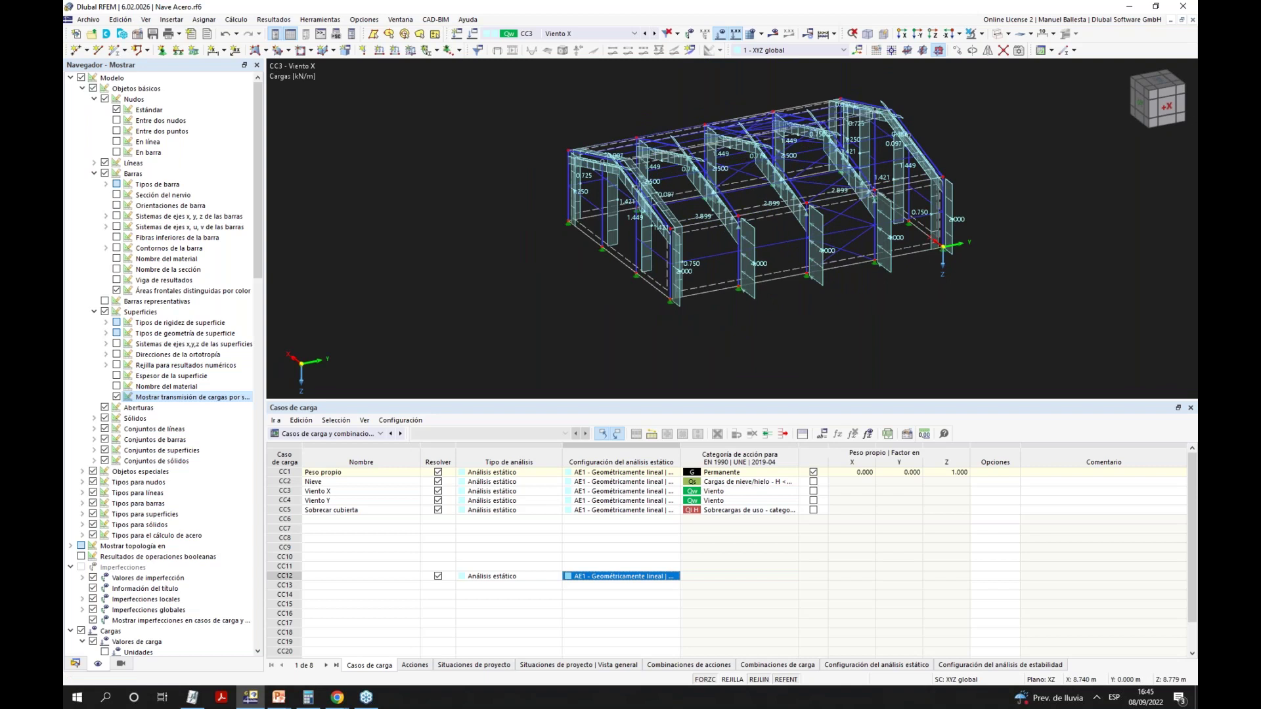
{"action": "left_click", "coordinate": [654, 33]}
{"action": "middle_click_drag", "start_coordinate": [756, 276], "coordinate": [877, 317], "text": "ctrl"}
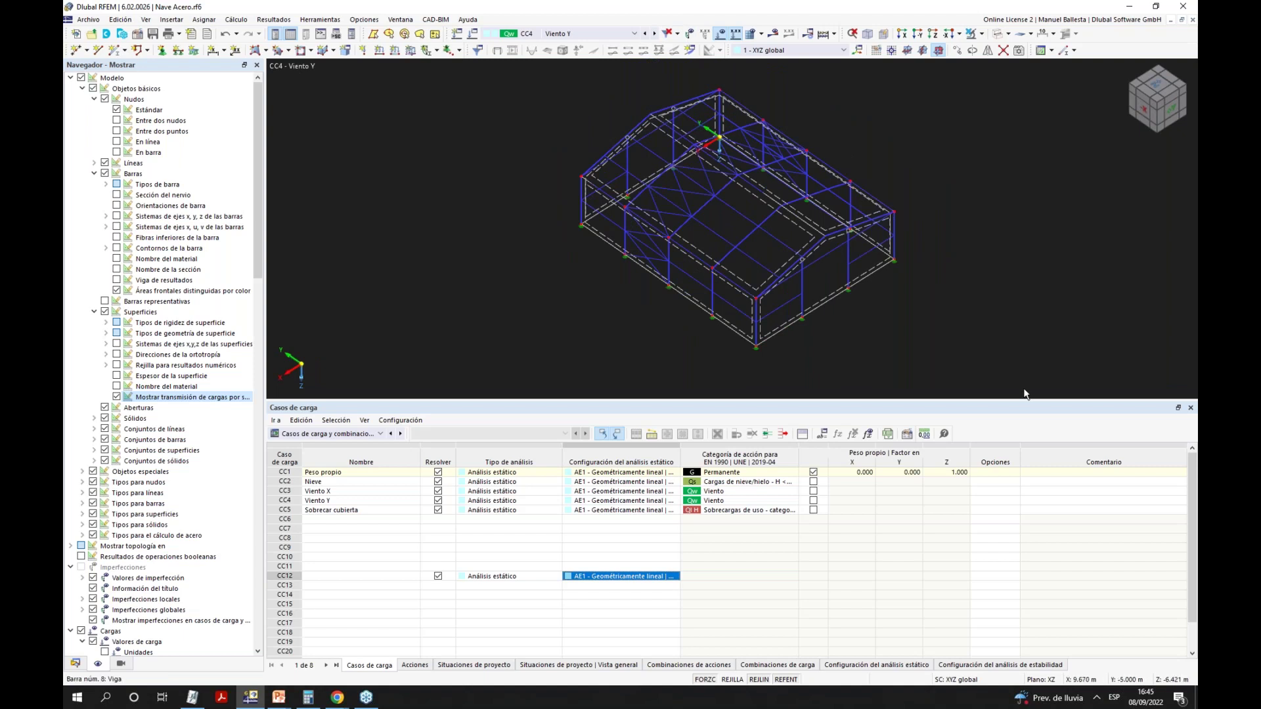
Create a uniform CC4 surface load of -0.80 kN/m² in the local z direction on the front gable wall (surface 6).
{"action": "left_click", "coordinate": [411, 49]}
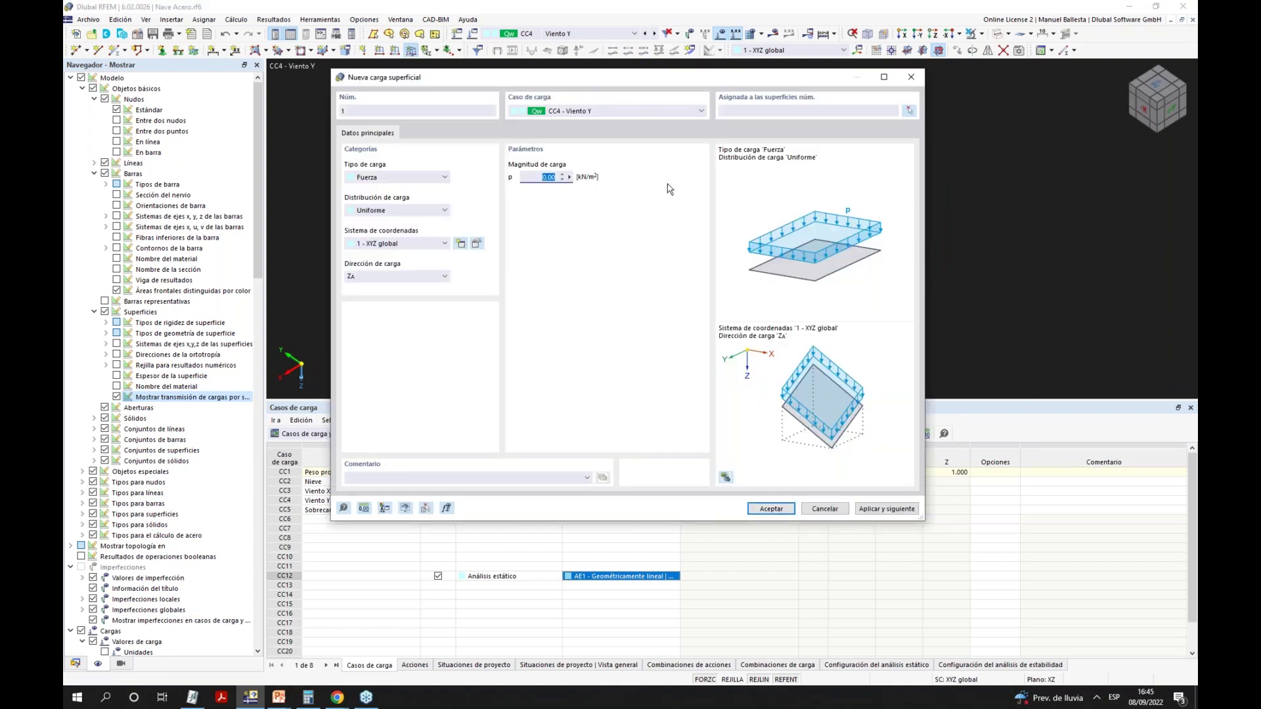
{"action": "left_click", "coordinate": [402, 243]}
{"action": "left_click", "coordinate": [378, 263]}
{"action": "left_click", "coordinate": [908, 112]}
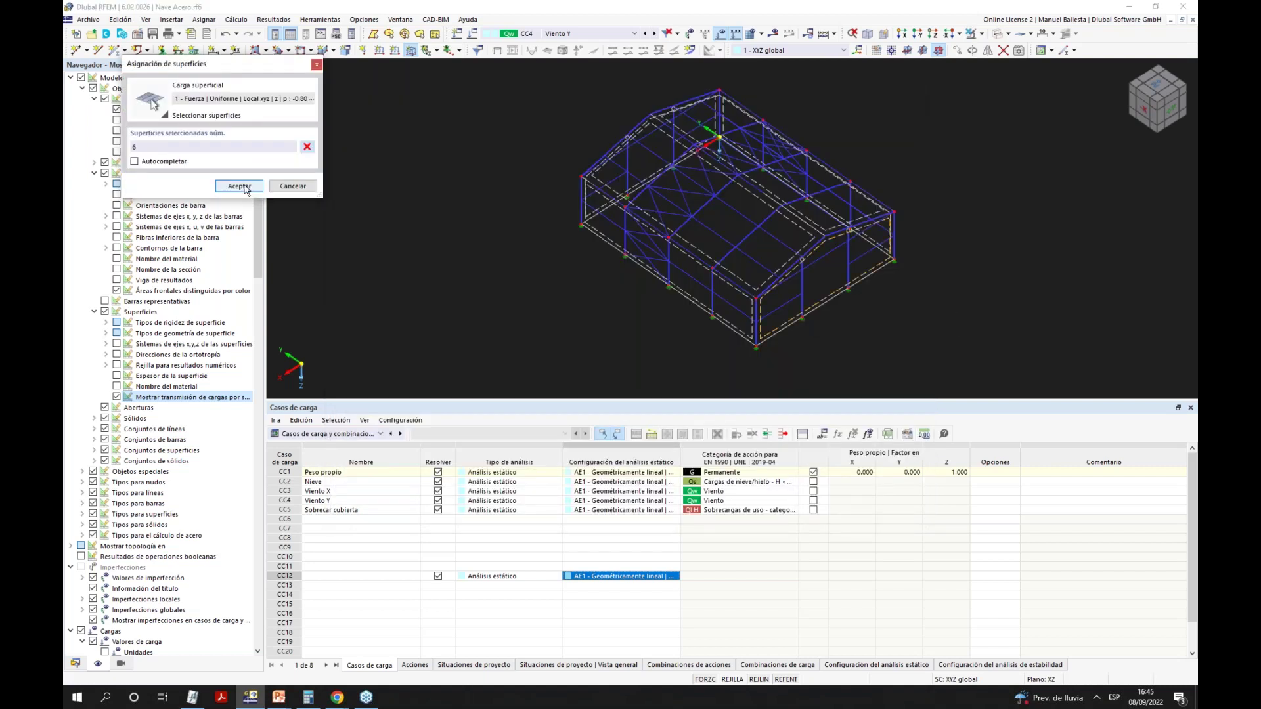
{"action": "left_click", "coordinate": [241, 186]}
{"action": "left_click", "coordinate": [886, 508]}
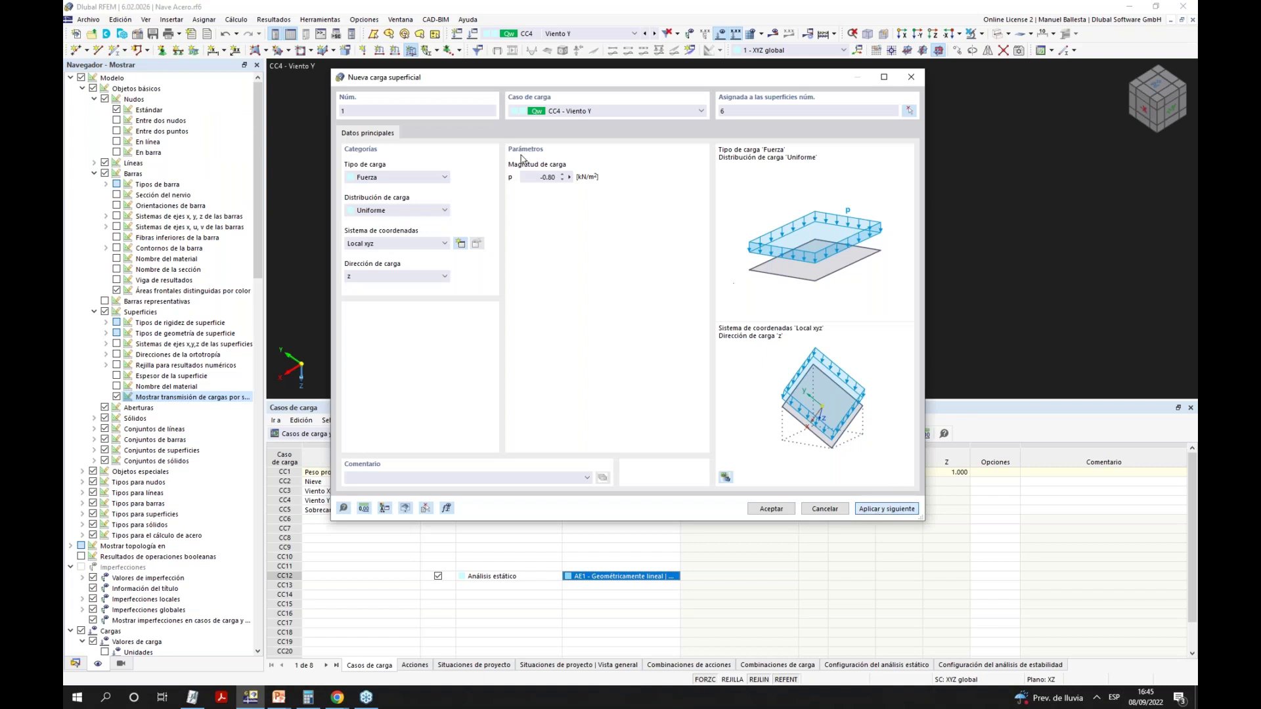
Add a uniform CC4 surface load of 0.3 kN/m² in local z on the rear gable wall.
{"action": "left_click", "coordinate": [538, 177]}
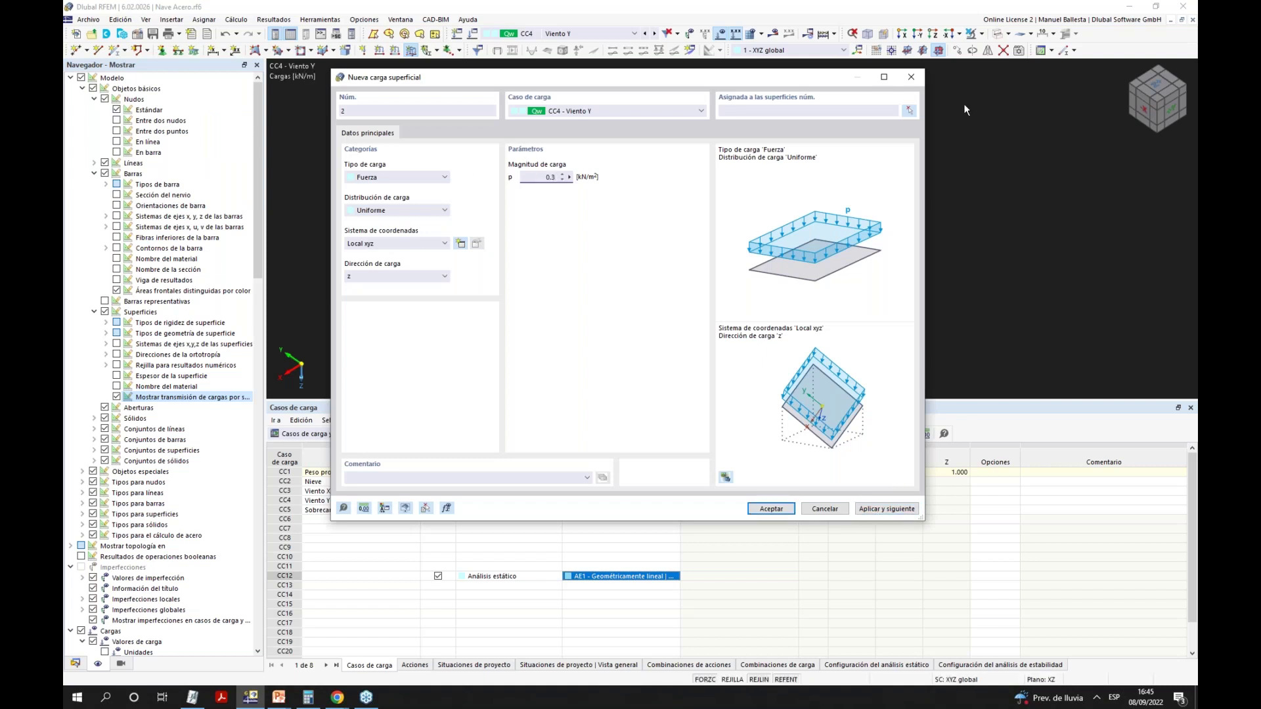
{"action": "left_click", "coordinate": [910, 111]}
{"action": "left_click", "coordinate": [653, 175]}
{"action": "left_click", "coordinate": [239, 186]}
{"action": "left_click", "coordinate": [885, 509]}
Apply a uniform CC4 surface load of -0.30 kN/m² in local z to the roof slopes and side walls (surfaces 1, 2, 4 and 5).
{"action": "left_click", "coordinate": [909, 111]}
{"action": "middle_click_drag", "start_coordinate": [650, 279], "coordinate": [770, 290], "text": "ctrl"}
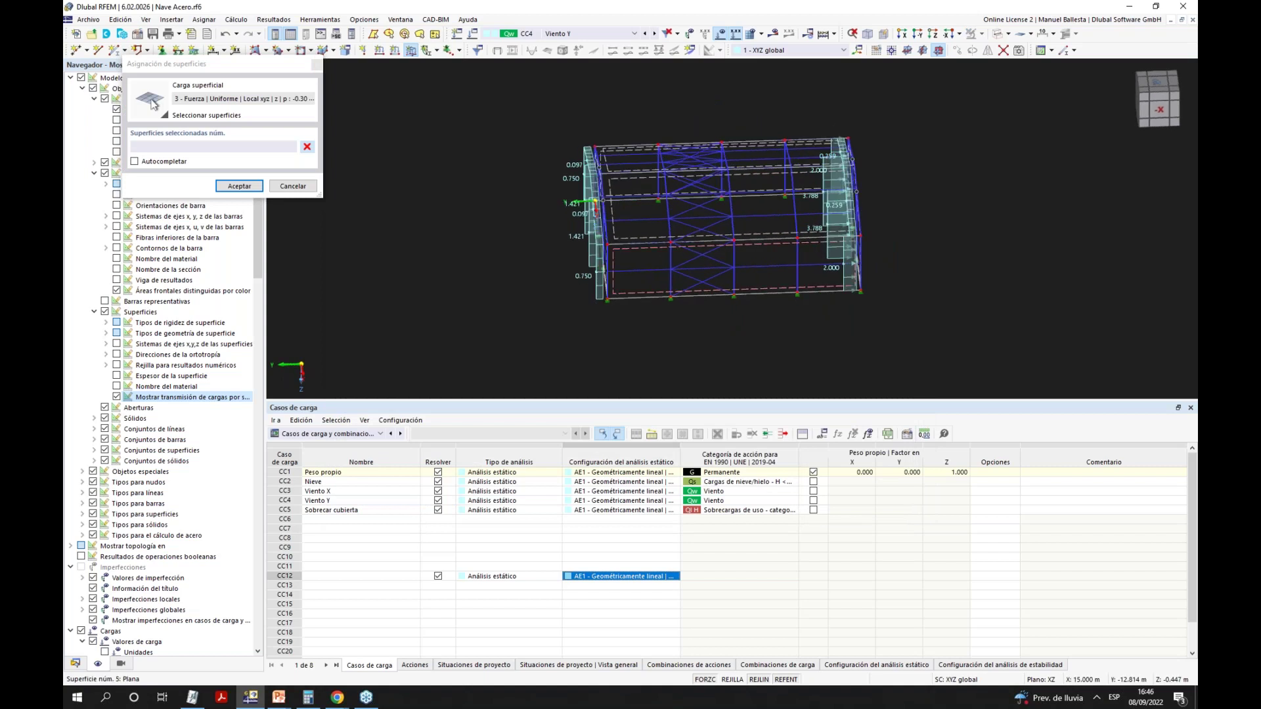
{"action": "left_click", "coordinate": [770, 290]}
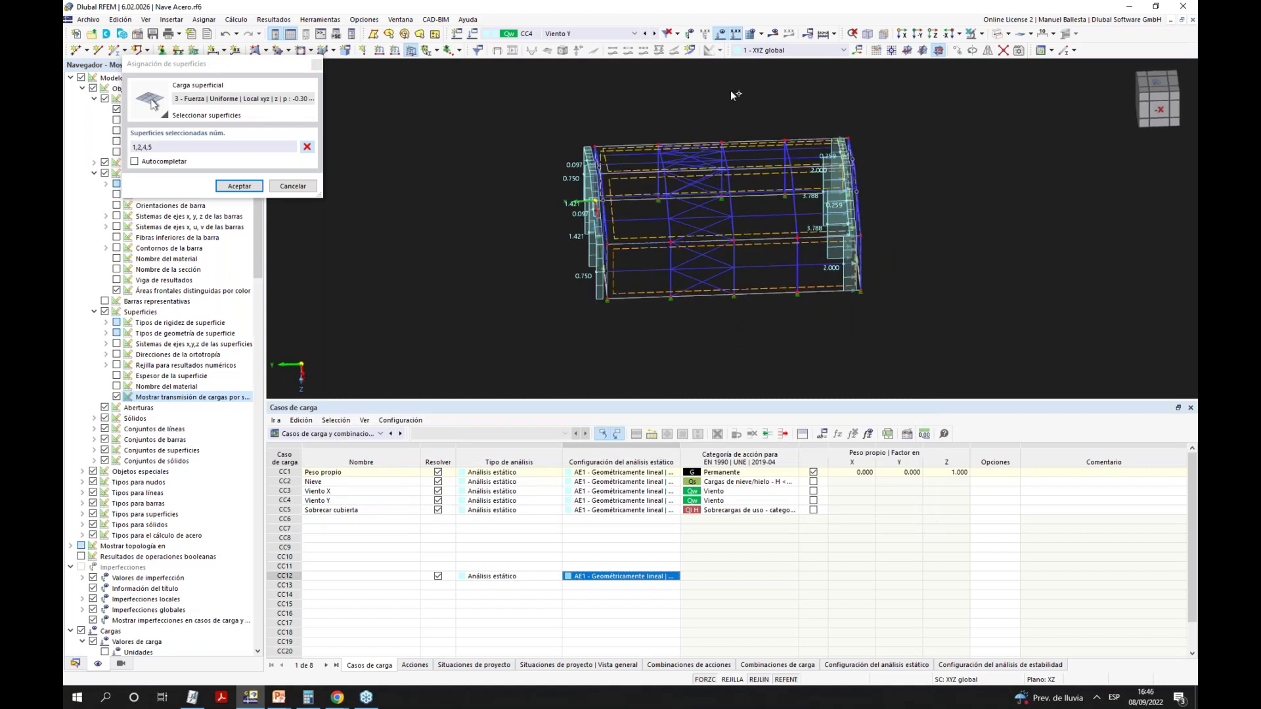
{"action": "key", "text": "Return"}
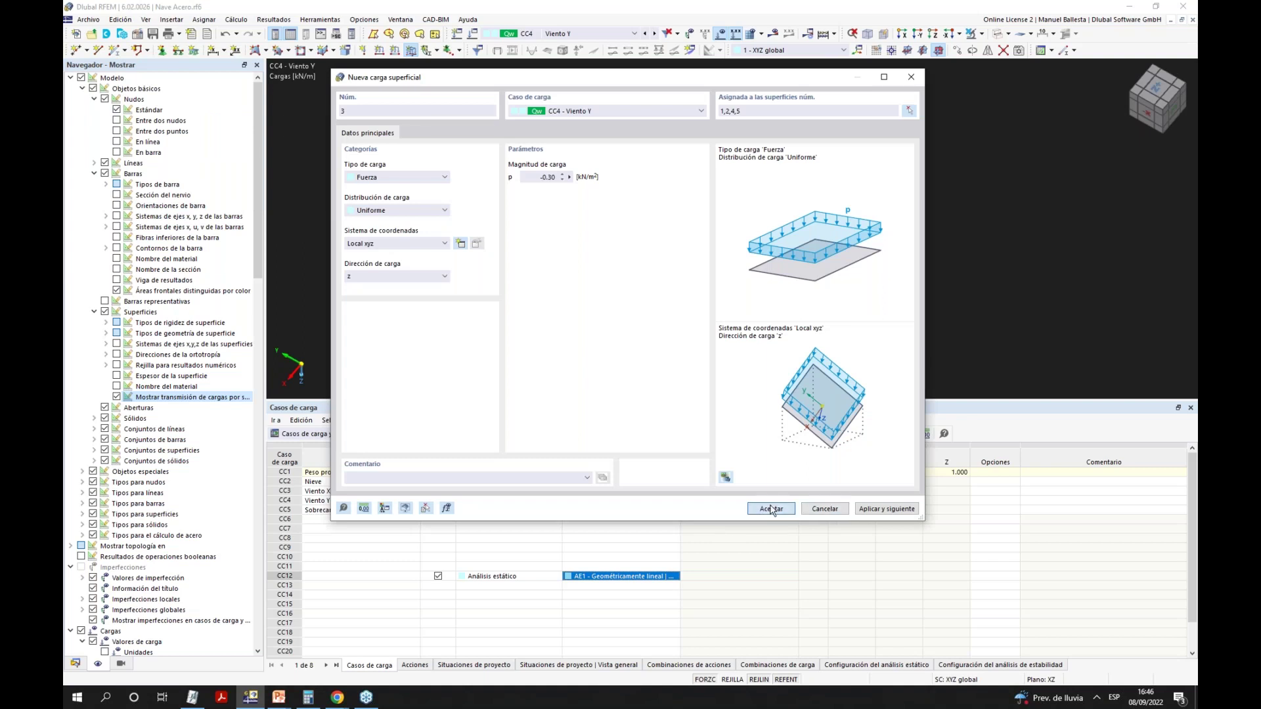
{"action": "left_click", "coordinate": [771, 509]}
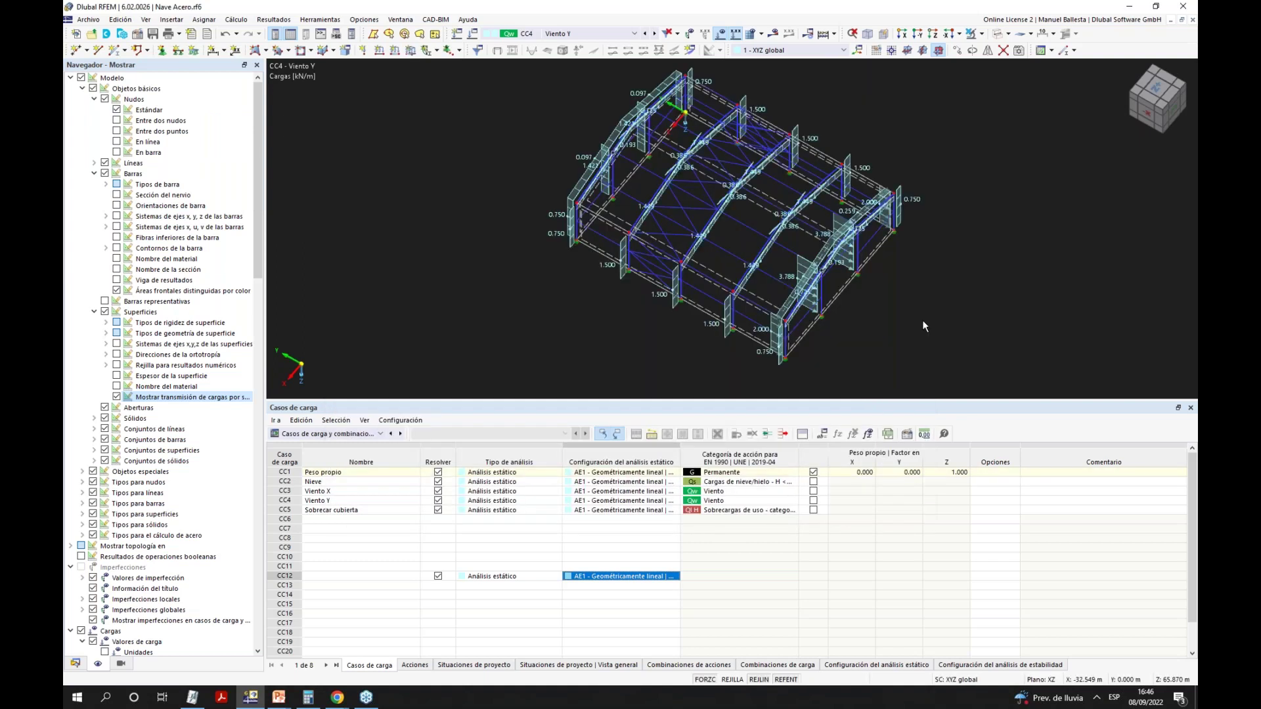
Turn off the display of load transfer from surfaces so CC4 shows its surface loads.
{"action": "middle_click_drag", "start_coordinate": [922, 320], "coordinate": [788, 289], "text": "ctrl"}
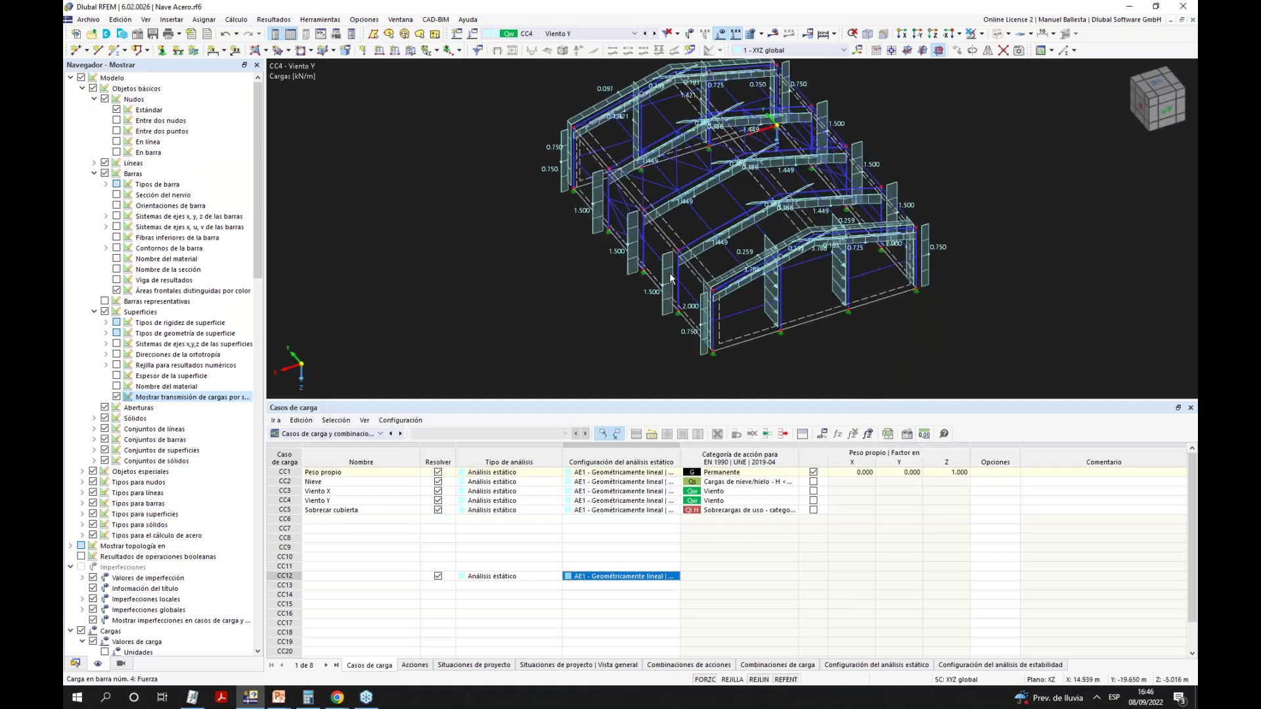
{"action": "scroll", "coordinate": [788, 289], "scroll_direction": "up", "scroll_amount": 3}
{"action": "left_click", "coordinate": [117, 397]}
Examine the direction of the CC4 wind loads on both side walls in the view along the Y axis.
{"action": "scroll", "coordinate": [883, 214], "scroll_direction": "down", "scroll_amount": 2}
{"action": "middle_click_drag", "start_coordinate": [882, 214], "coordinate": [901, 178]}
{"action": "key", "text": "ctrl+shift+y"}
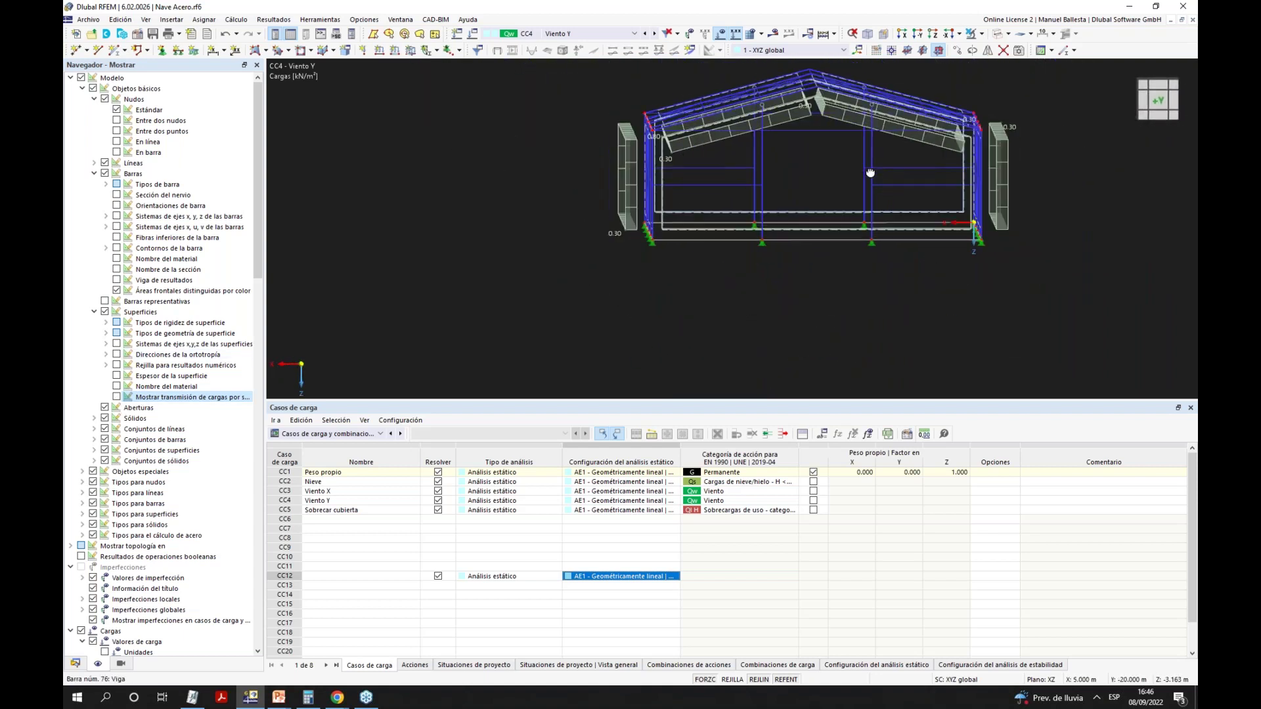
{"action": "scroll", "coordinate": [967, 142], "scroll_direction": "up", "scroll_amount": 5}
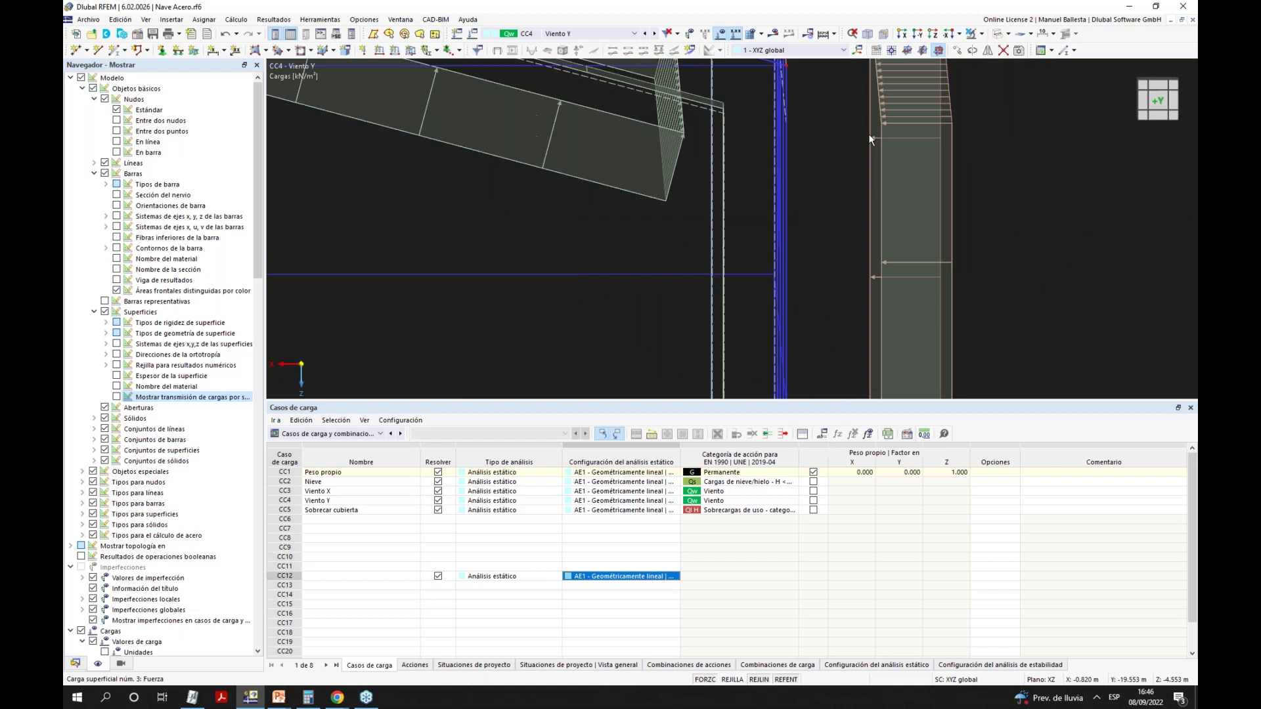
{"action": "scroll", "coordinate": [876, 136], "scroll_direction": "down", "scroll_amount": 5}
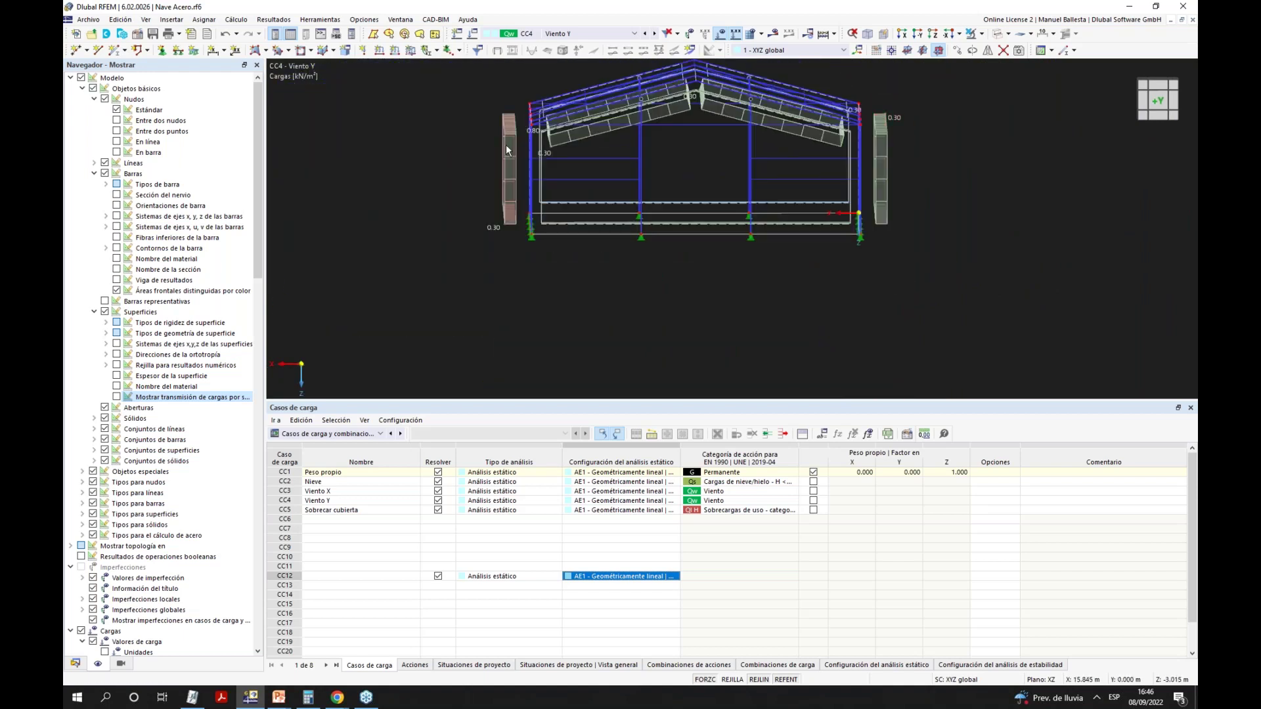
{"action": "scroll", "coordinate": [509, 126], "scroll_direction": "up", "scroll_amount": 5}
{"action": "scroll", "coordinate": [509, 127], "scroll_direction": "down", "scroll_amount": 5}
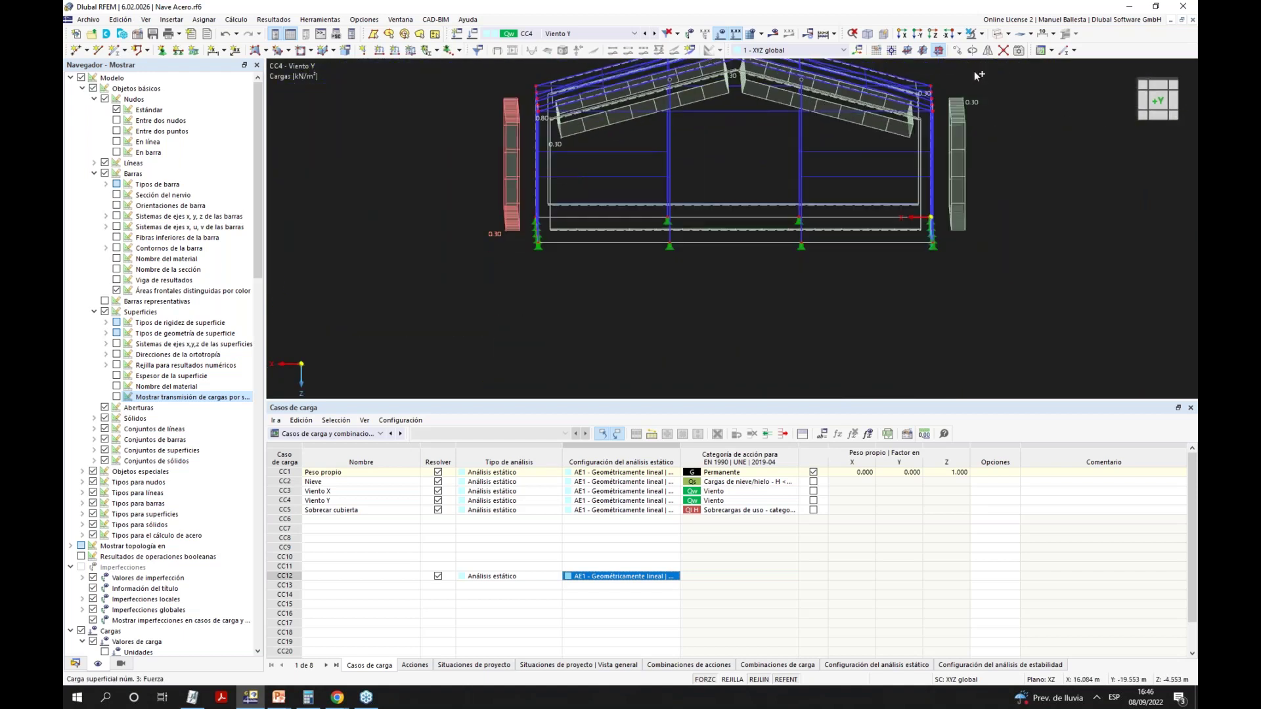
Set the CC4 surface load on both side walls (surfaces 1 and 5) to 0.3 kN/m² in local z.
{"action": "right_click", "coordinate": [963, 125]}
{"action": "left_click", "coordinate": [965, 105]}
{"action": "left_click", "coordinate": [547, 177]}
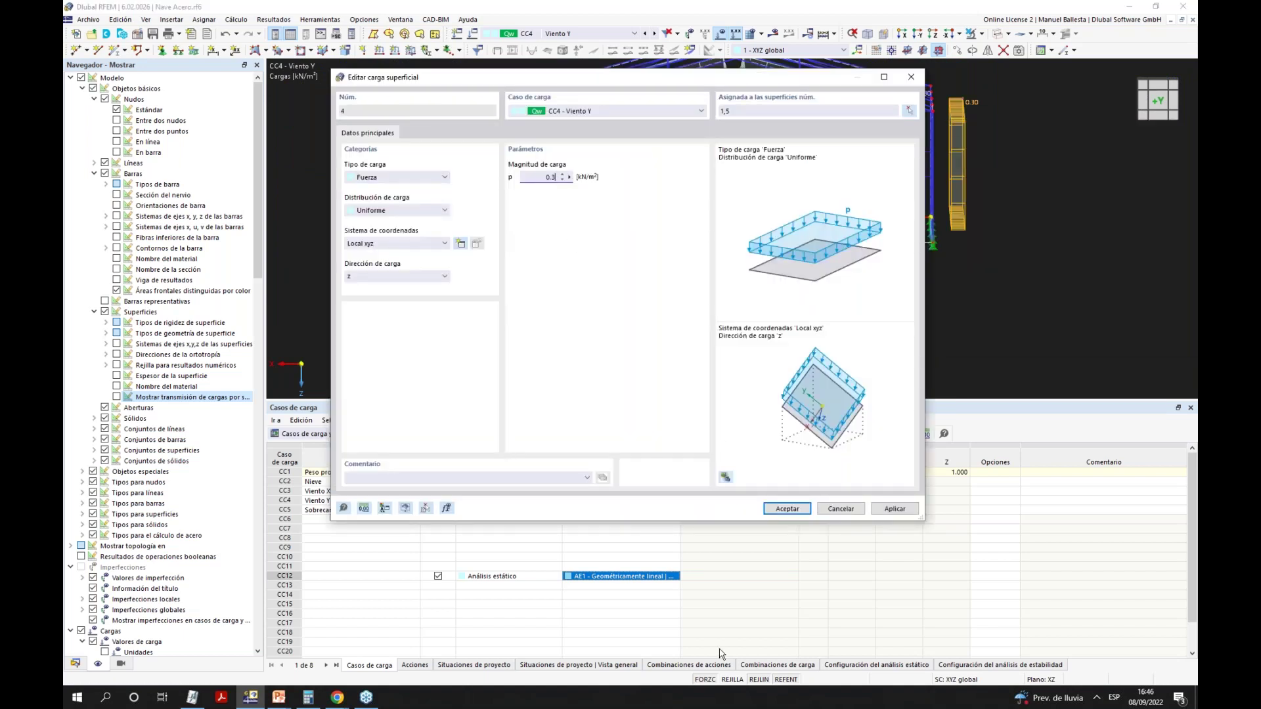
{"action": "left_click", "coordinate": [796, 510]}
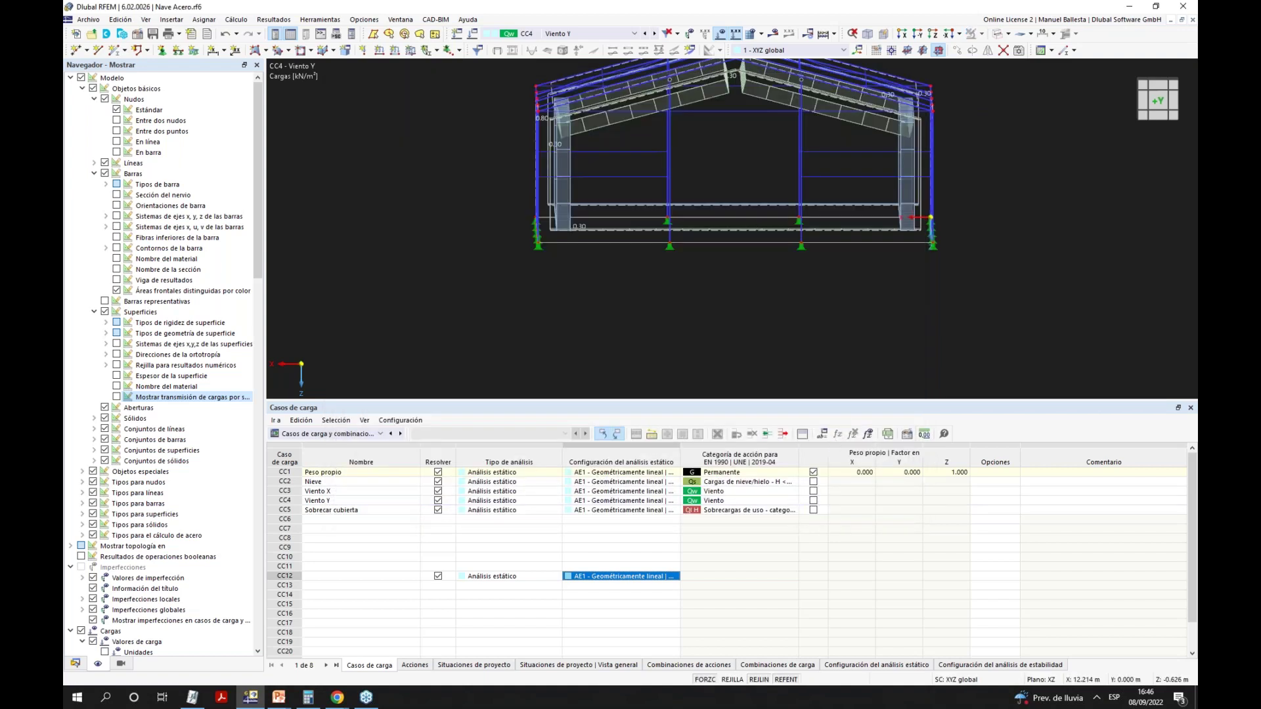
Reverse the CC4 wind load on the front gable wall (surface 6) by setting its magnitude to 0.80 kN/m².
{"action": "middle_click_drag", "start_coordinate": [735, 282], "coordinate": [767, 294], "text": "ctrl"}
{"action": "scroll", "coordinate": [767, 294], "scroll_direction": "down", "scroll_amount": 3}
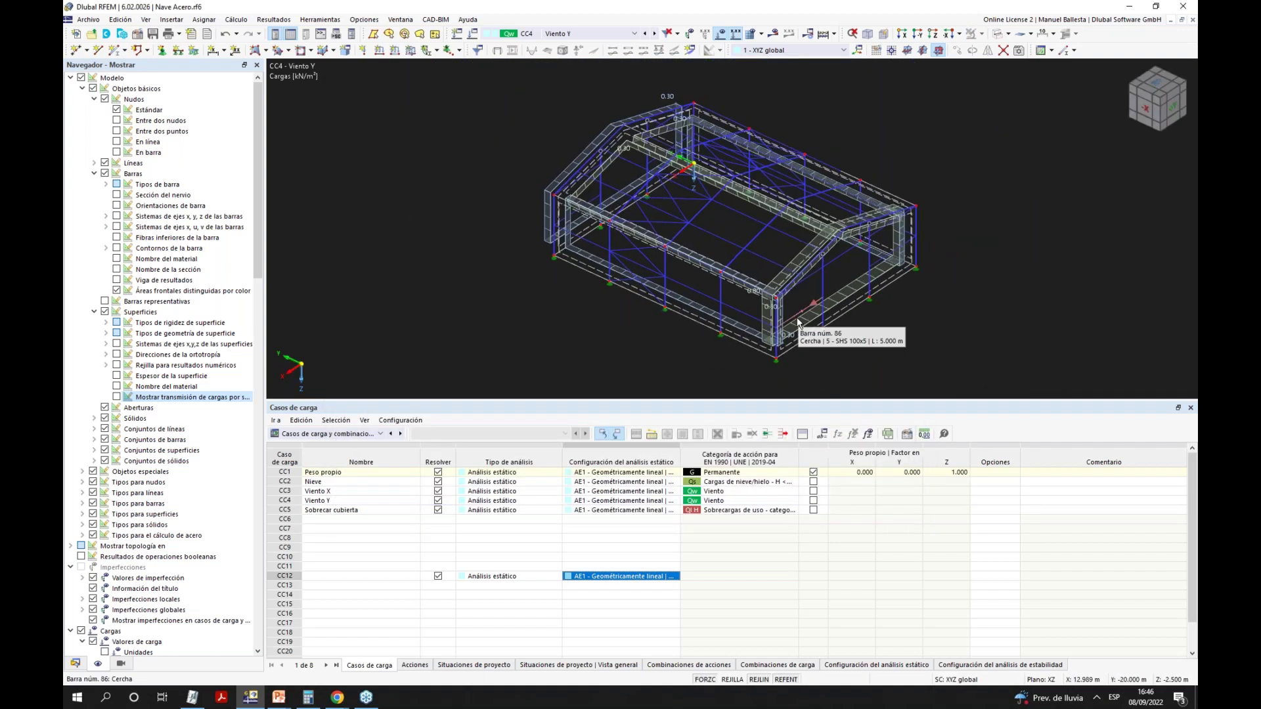
{"action": "scroll", "coordinate": [799, 323], "scroll_direction": "up", "scroll_amount": 5}
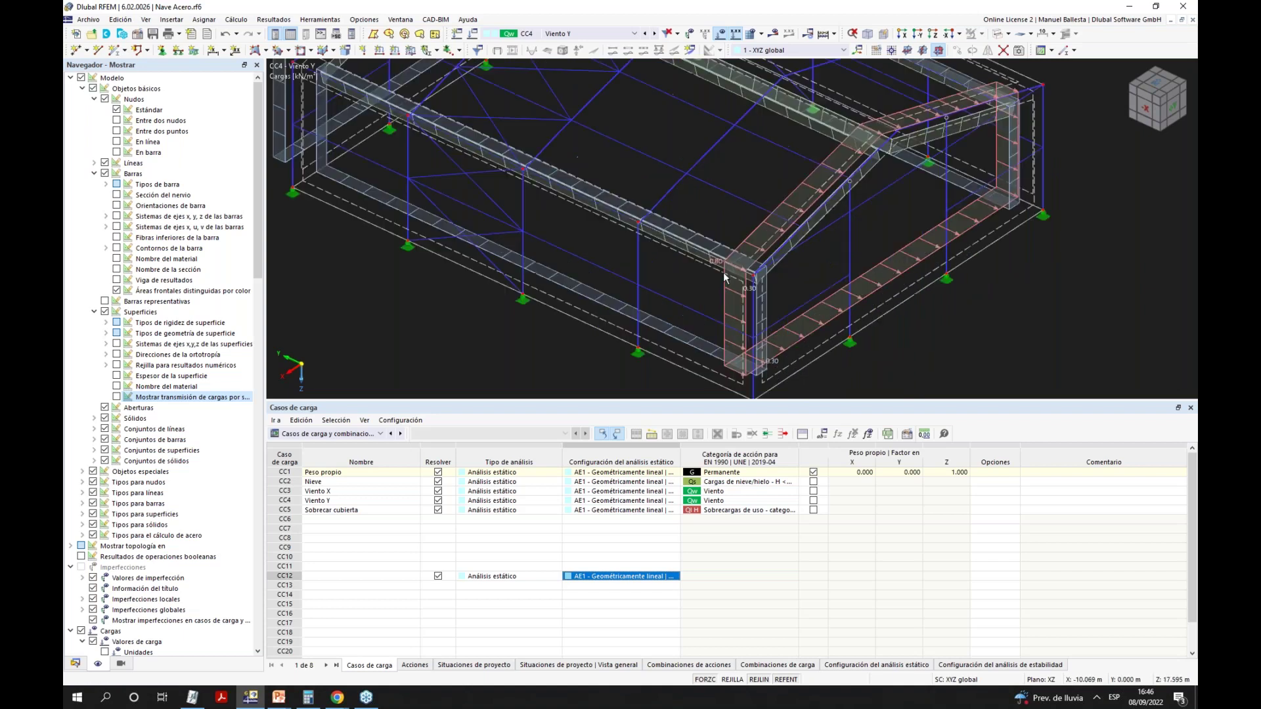
{"action": "double_click", "coordinate": [724, 299]}
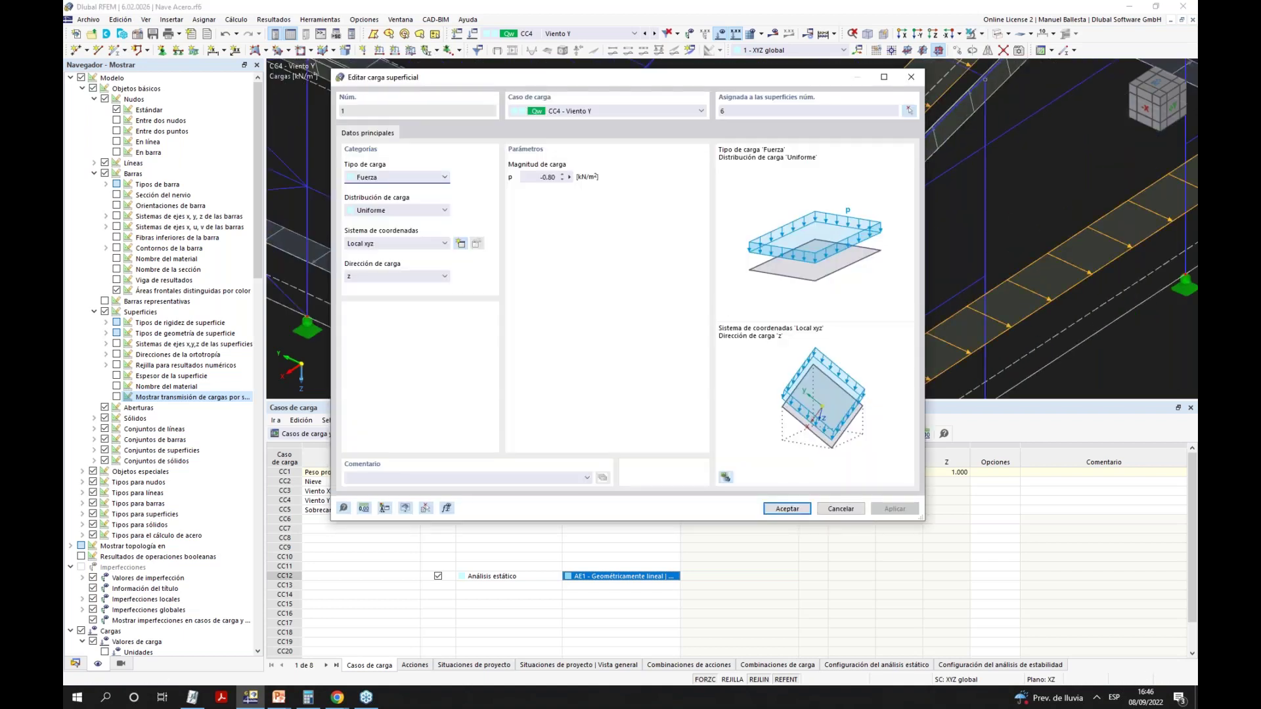
{"action": "left_click", "coordinate": [543, 177]}
{"action": "left_click", "coordinate": [787, 509]}
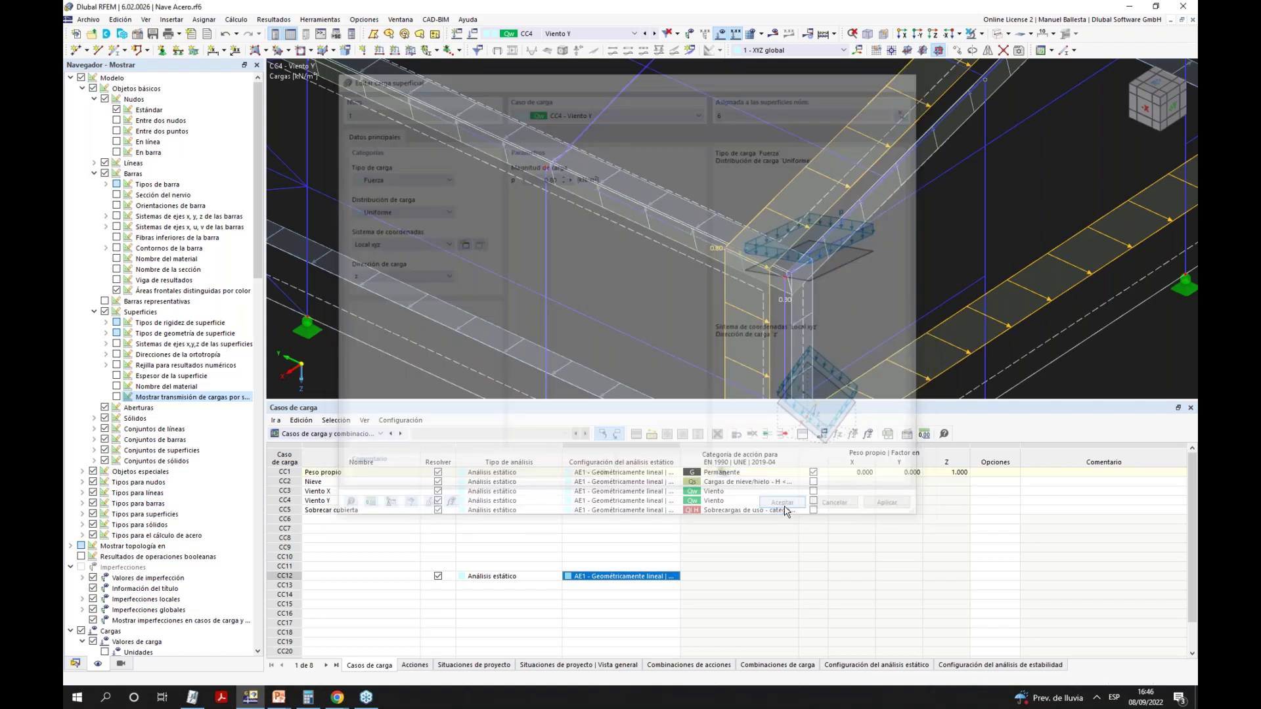
{"action": "scroll", "coordinate": [887, 301], "scroll_direction": "down", "scroll_amount": 5}
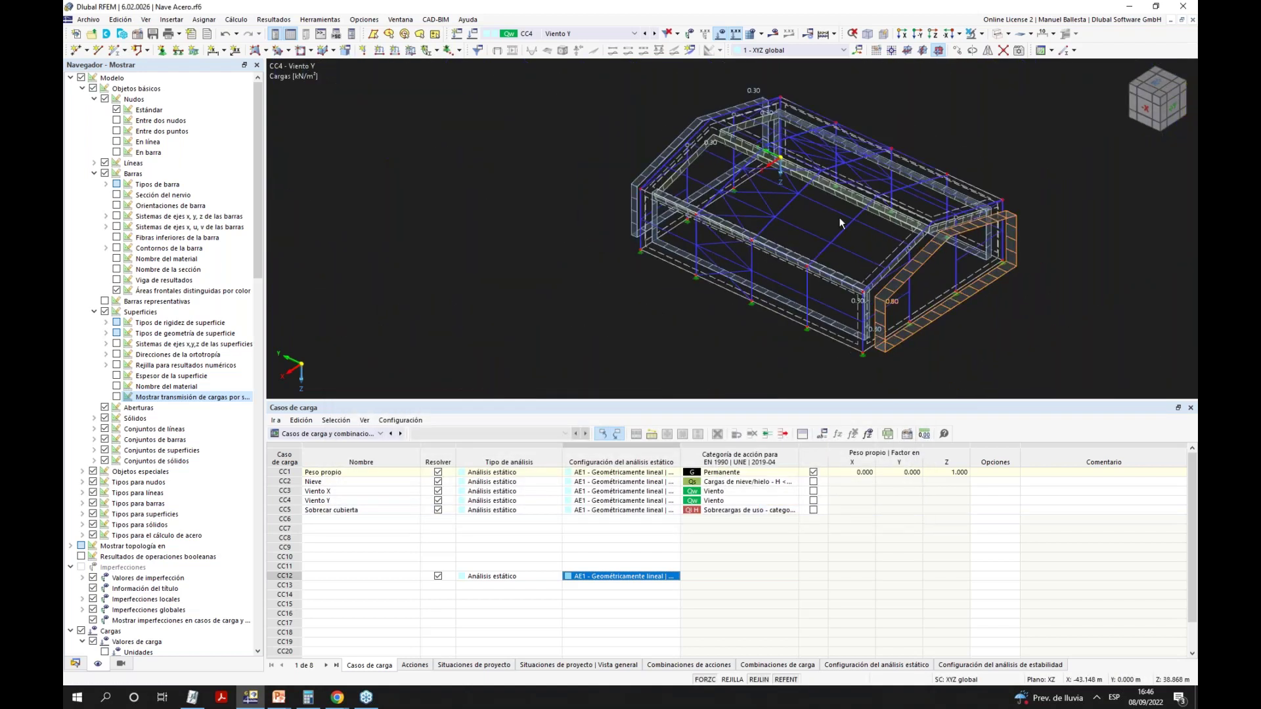
Set the CC4 surface load on the rear gable wall (surface 3) to -0.30 kN/m².
{"action": "scroll", "coordinate": [618, 200], "scroll_direction": "up", "scroll_amount": 6}
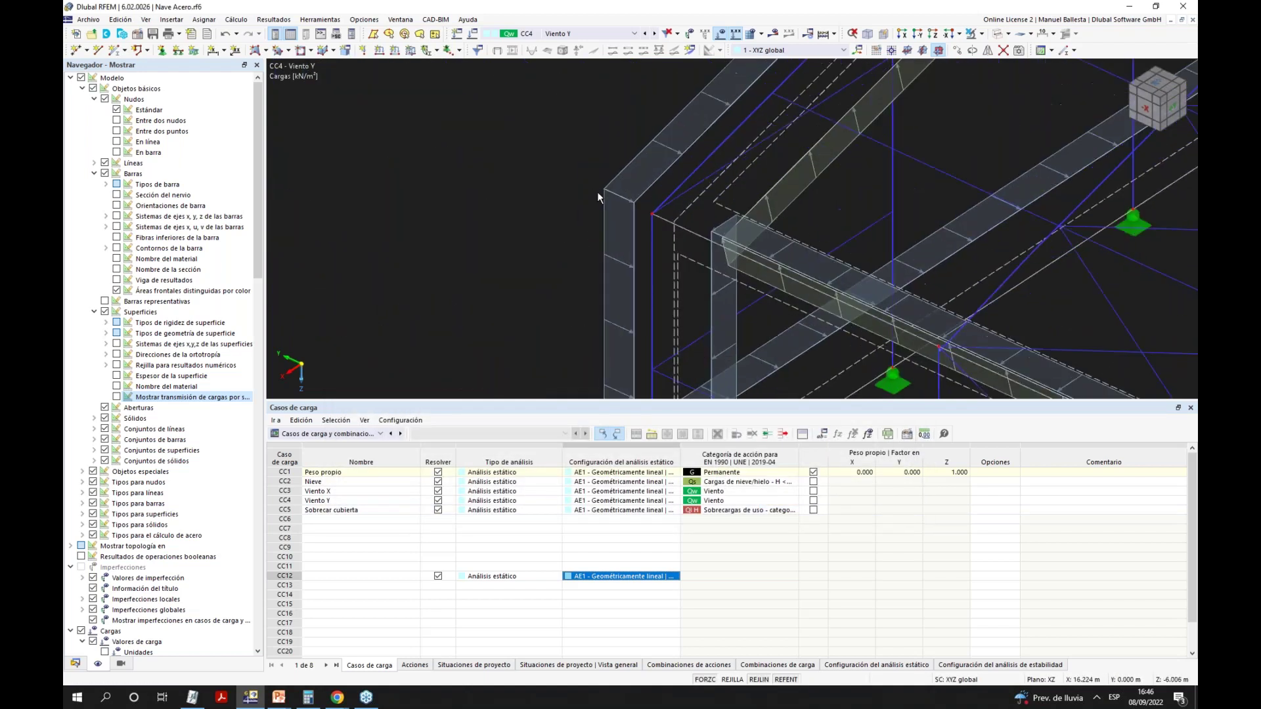
{"action": "right_click", "coordinate": [647, 204]}
{"action": "left_click", "coordinate": [690, 227]}
{"action": "left_click", "coordinate": [541, 176]}
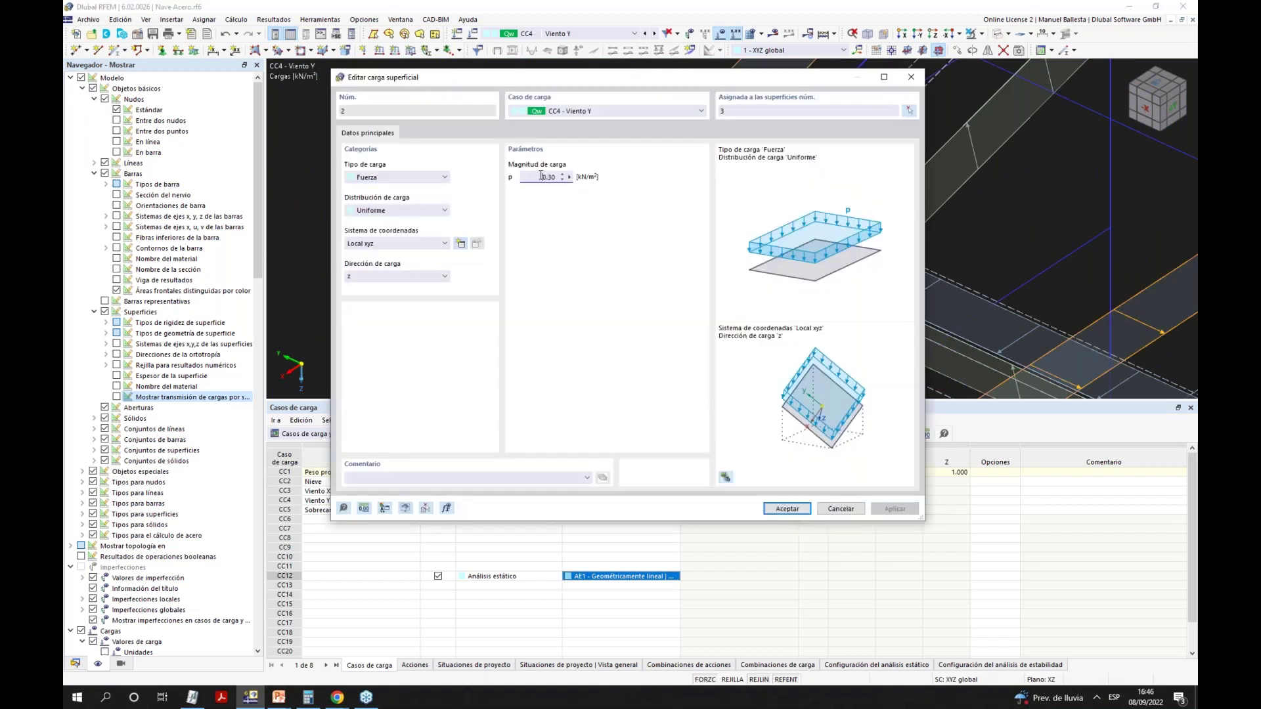
{"action": "type", "text": "-"}
{"action": "left_click", "coordinate": [787, 510]}
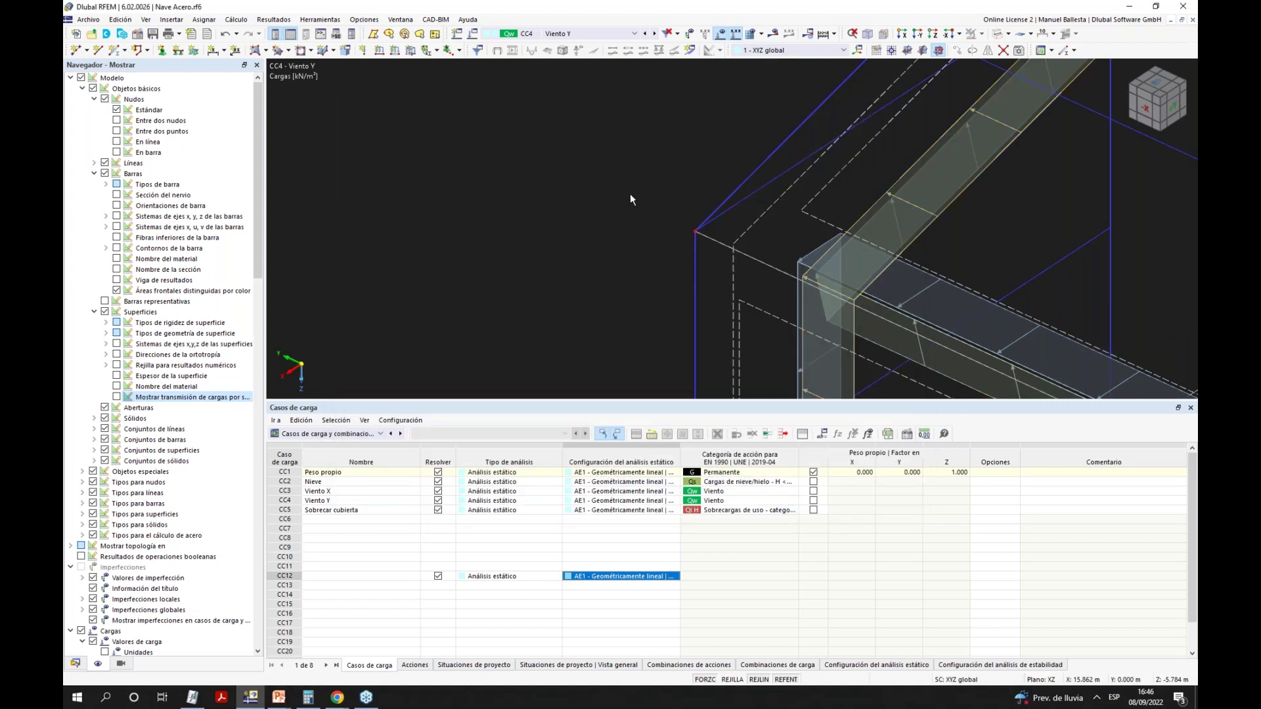
{"action": "scroll", "coordinate": [828, 216], "scroll_direction": "down", "scroll_amount": 5}
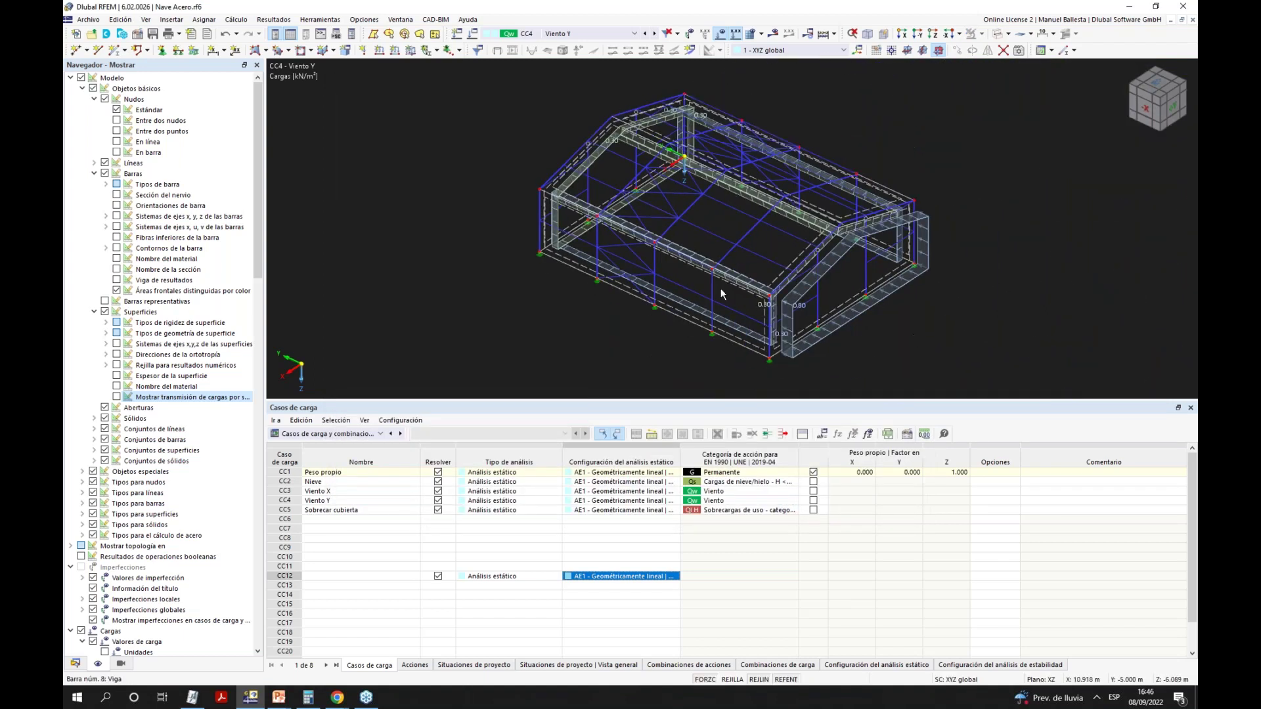
Check the CC4 surface loads, then display load transfer from surfaces and compare the member loads in CC3 and CC4.
{"action": "scroll", "coordinate": [829, 216], "scroll_direction": "up", "scroll_amount": 3}
{"action": "scroll", "coordinate": [826, 210], "scroll_direction": "up", "scroll_amount": 2}
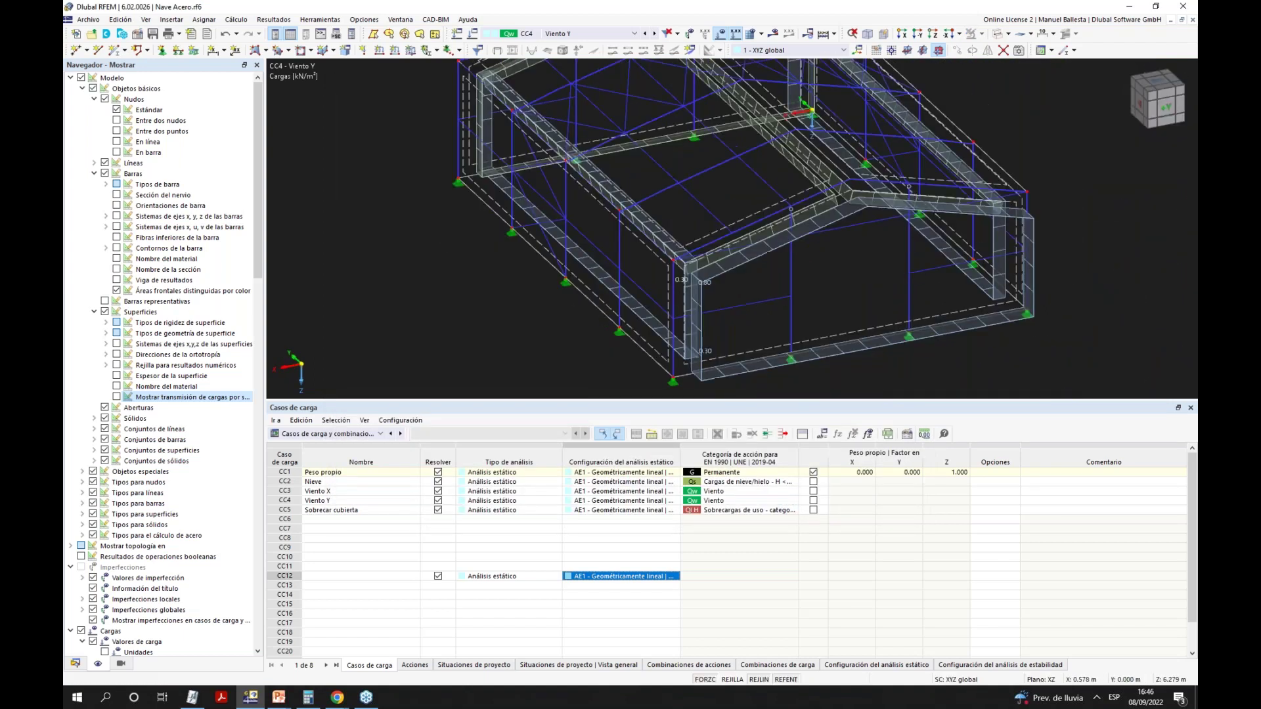
{"action": "scroll", "coordinate": [825, 207], "scroll_direction": "up", "scroll_amount": 2}
{"action": "scroll", "coordinate": [1021, 217], "scroll_direction": "down", "scroll_amount": 3}
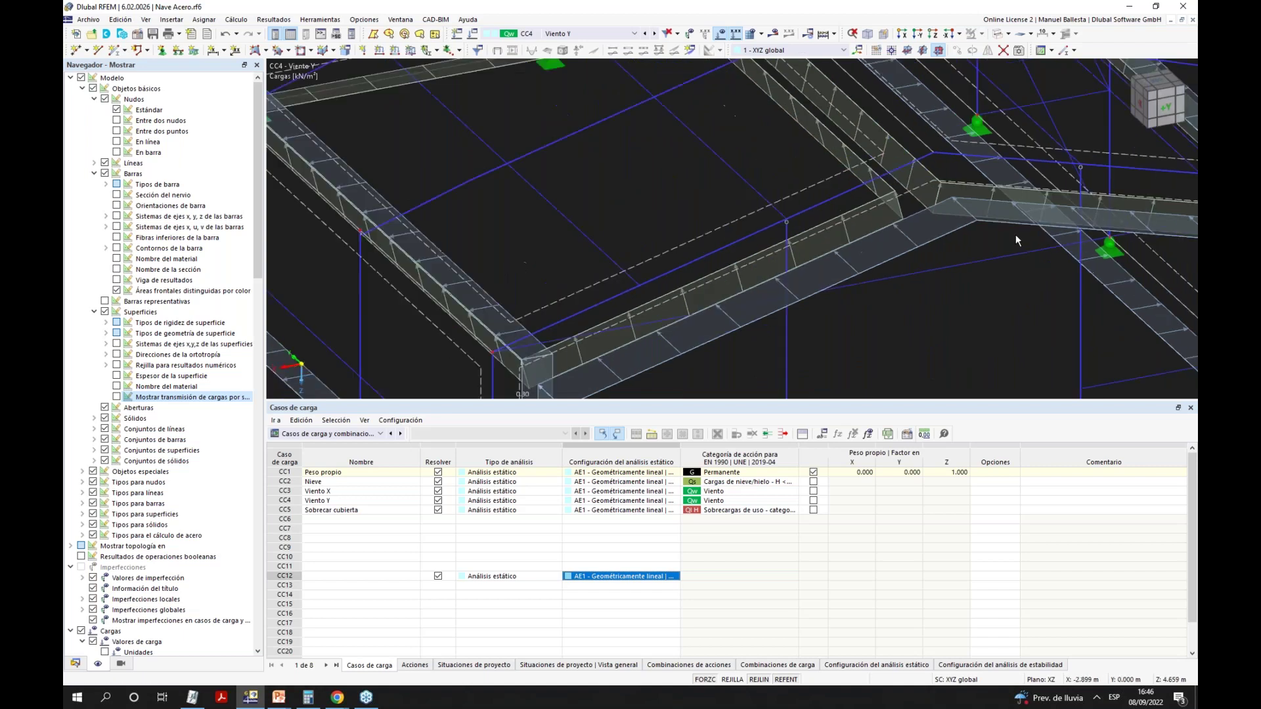
{"action": "scroll", "coordinate": [1015, 235], "scroll_direction": "down", "scroll_amount": 3}
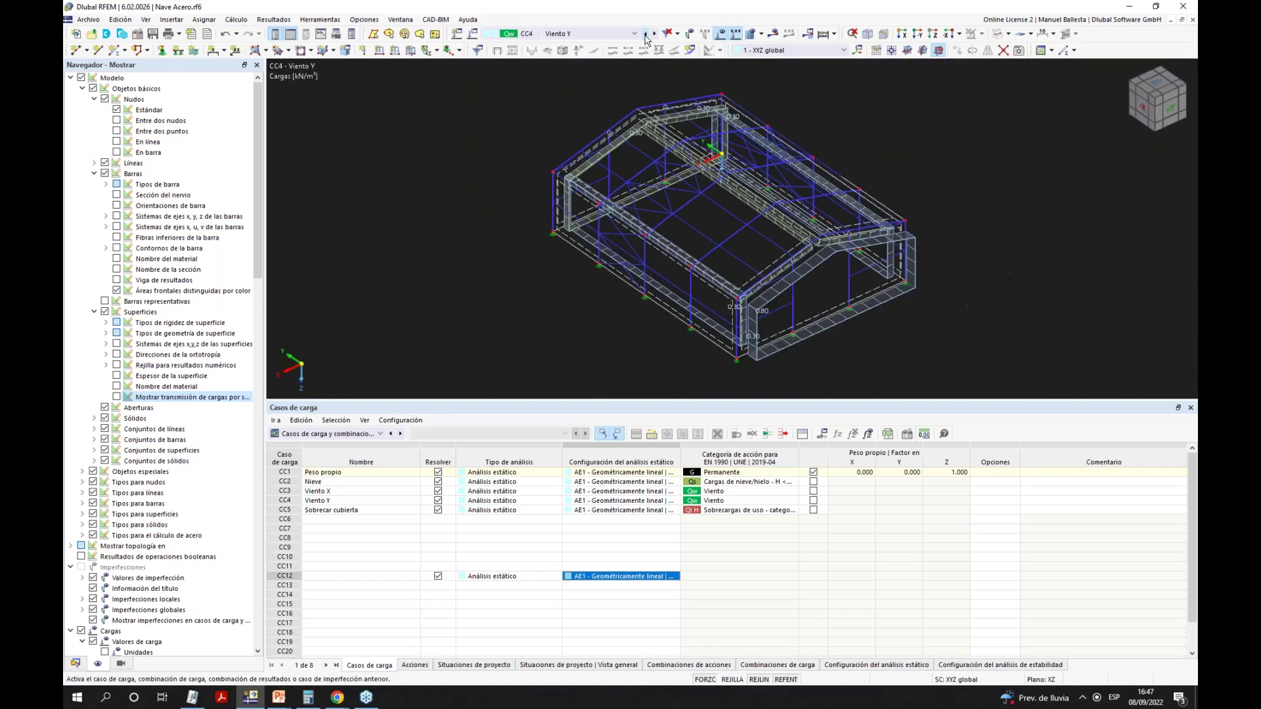
{"action": "left_click", "coordinate": [645, 34]}
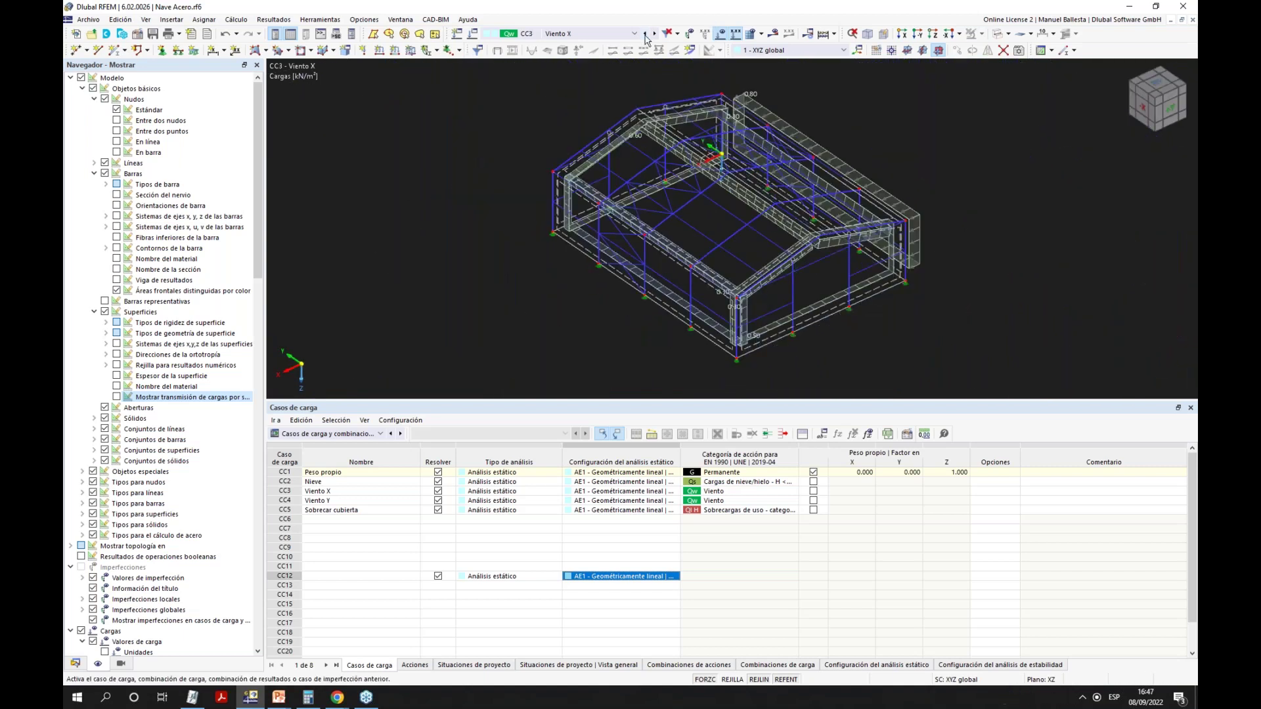
{"action": "left_click", "coordinate": [117, 397]}
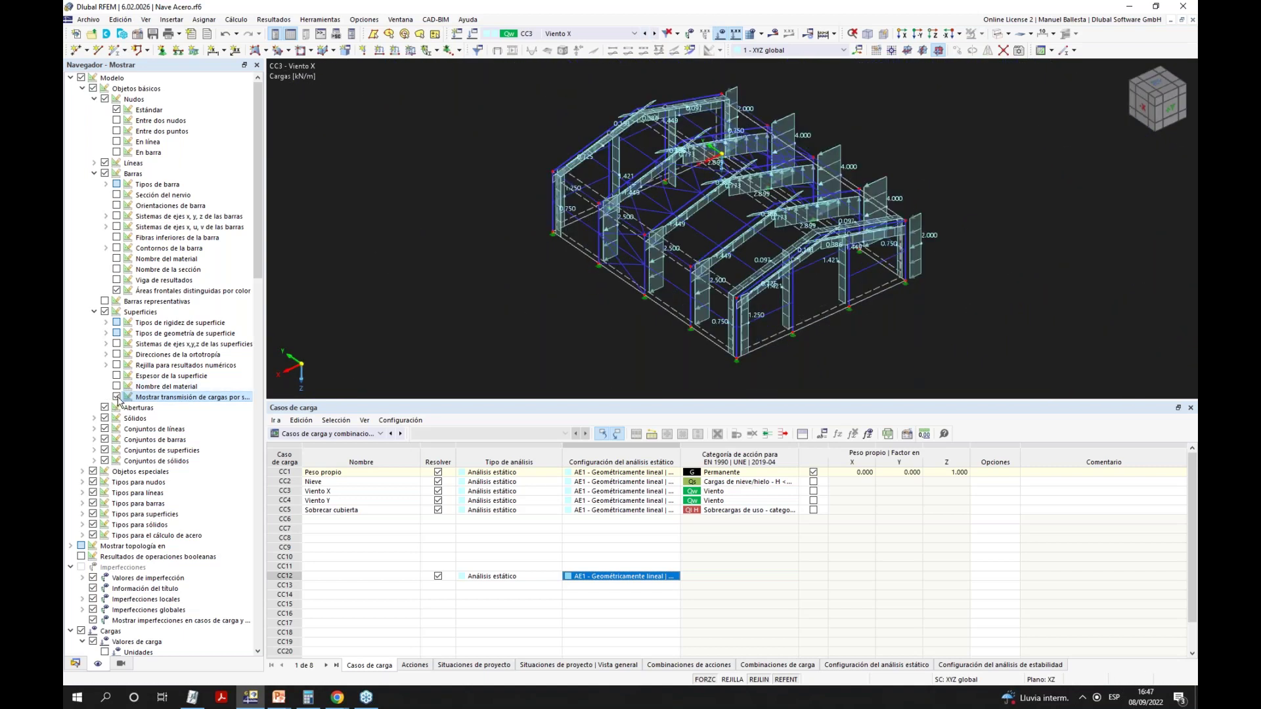
{"action": "left_click", "coordinate": [655, 34]}
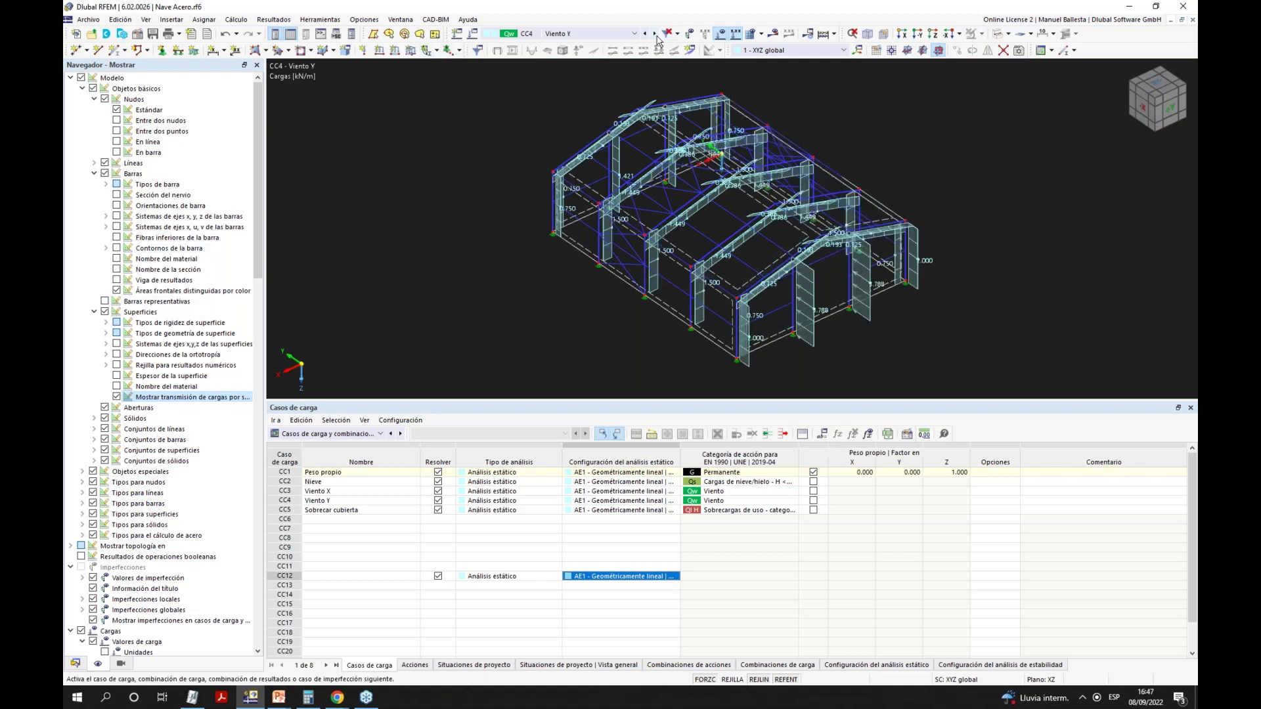
Add a uniform 0.40 kN/m² surface load in global ZA to both roof slopes (surfaces 2 and 4) in CC5.
{"action": "left_click", "coordinate": [655, 34]}
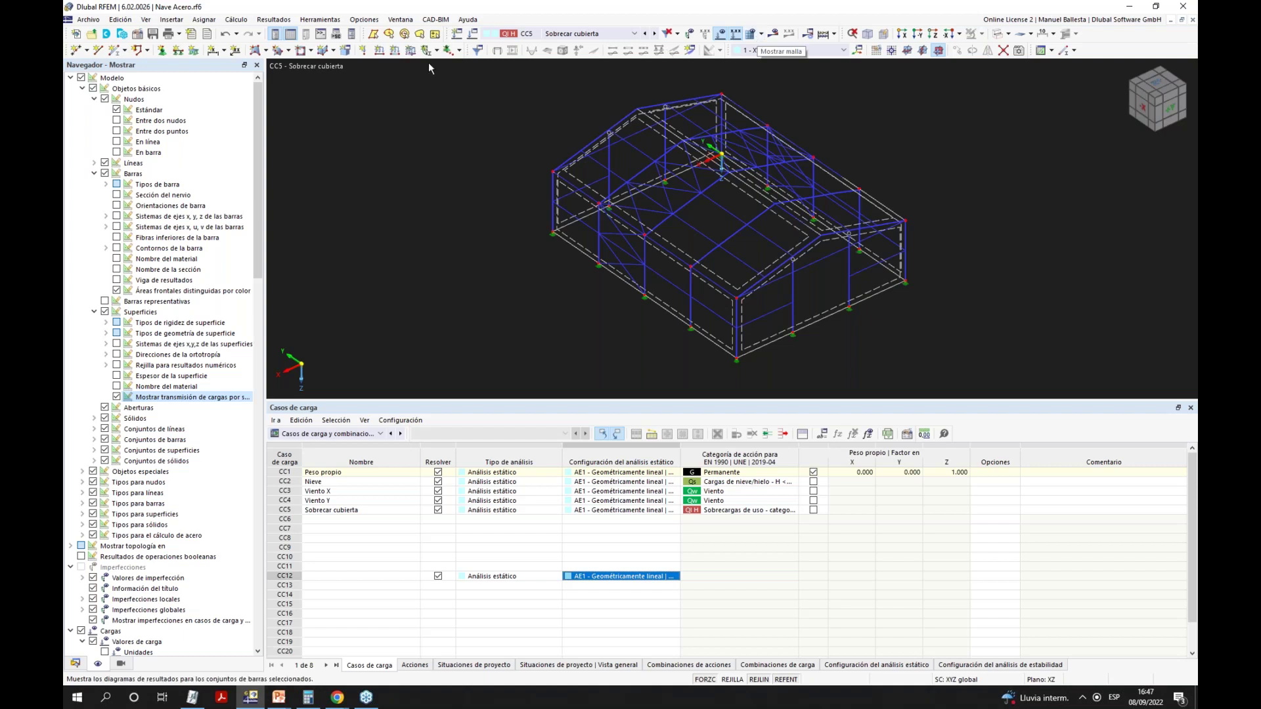
{"action": "left_click", "coordinate": [411, 50]}
{"action": "left_click", "coordinate": [533, 177]}
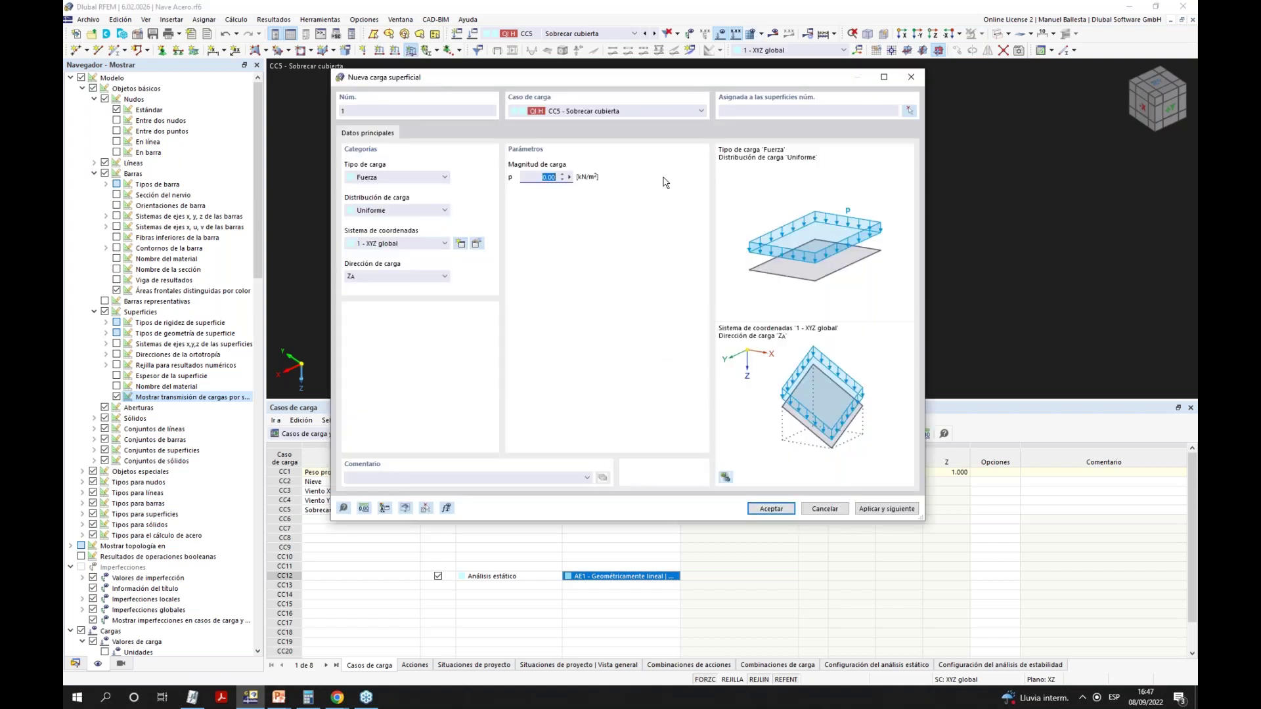
{"action": "left_click", "coordinate": [909, 112]}
{"action": "left_click", "coordinate": [786, 267]}
{"action": "left_click", "coordinate": [755, 157]}
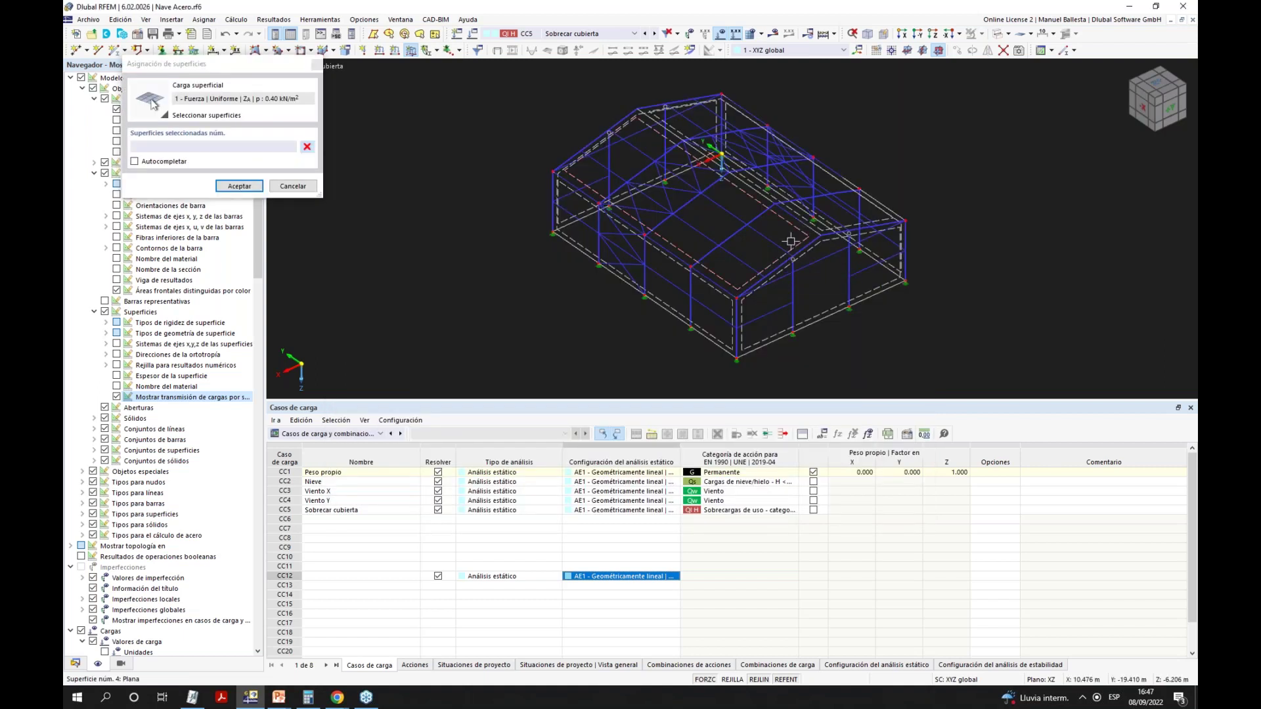
{"action": "left_click", "coordinate": [240, 186]}
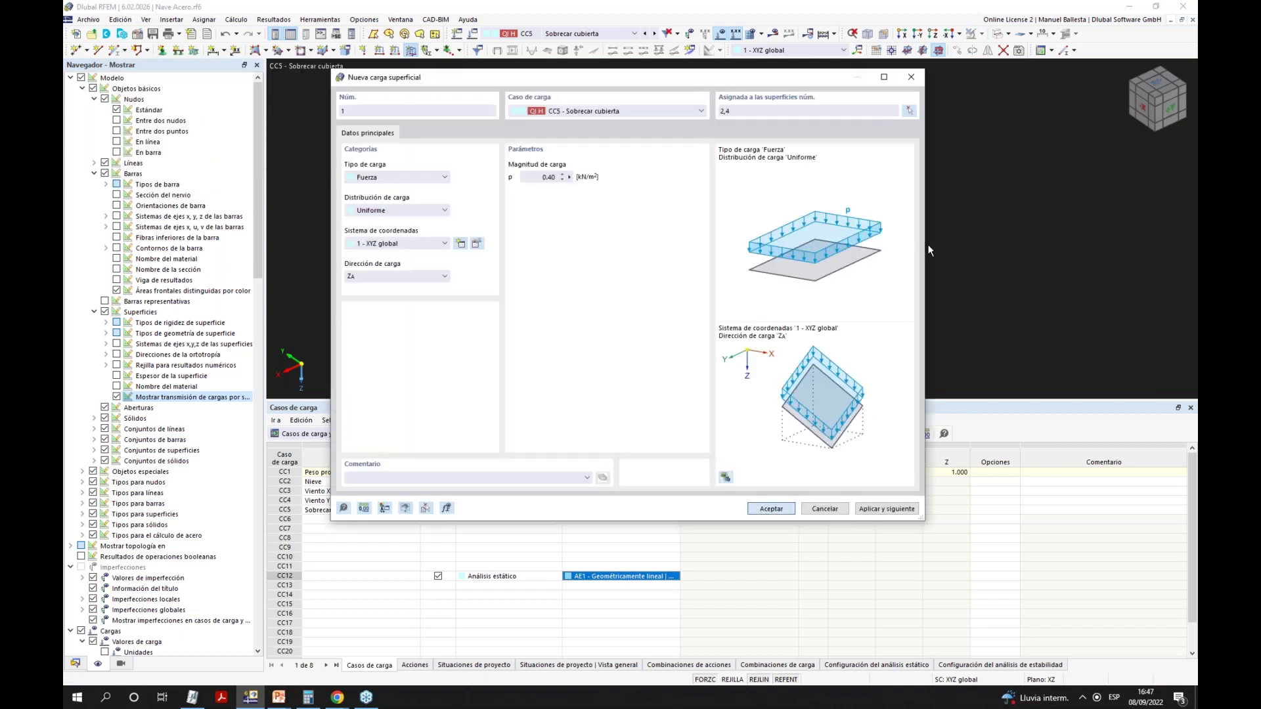
{"action": "key", "text": "Return"}
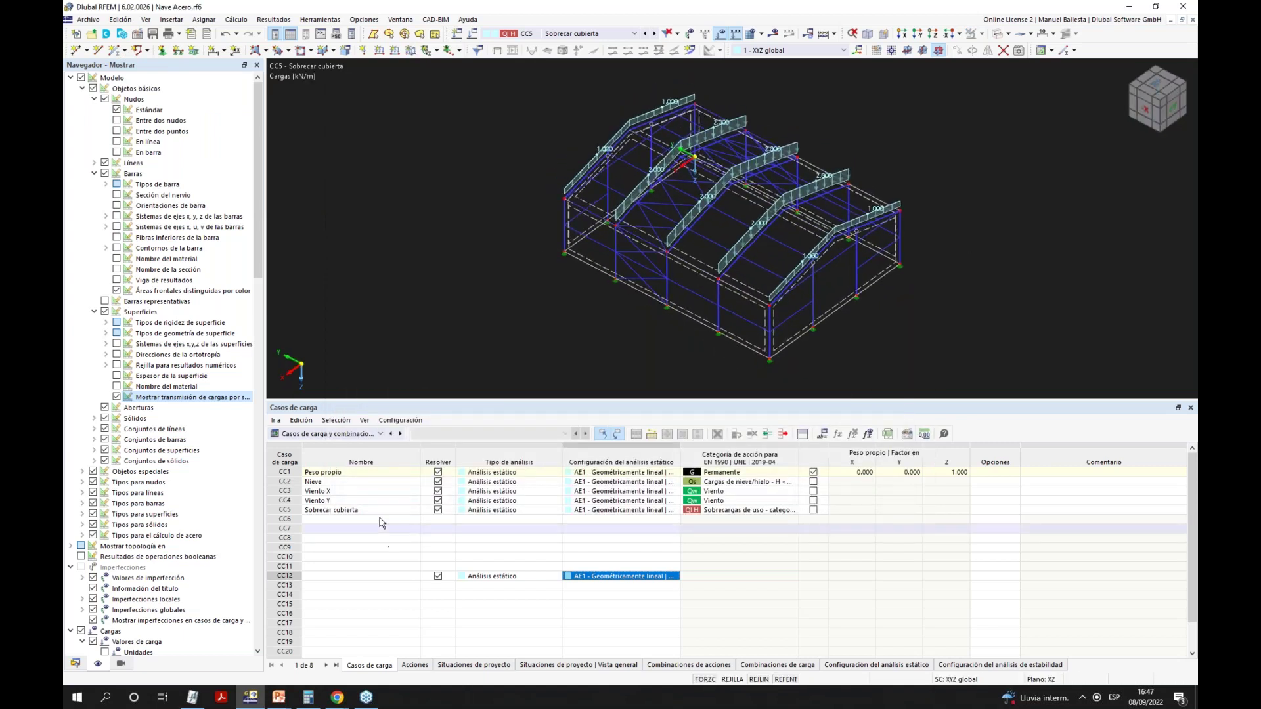
Open the load cases and combinations settings and review the wind action A3 and its assigned load cases.
{"action": "left_click", "coordinate": [371, 493]}
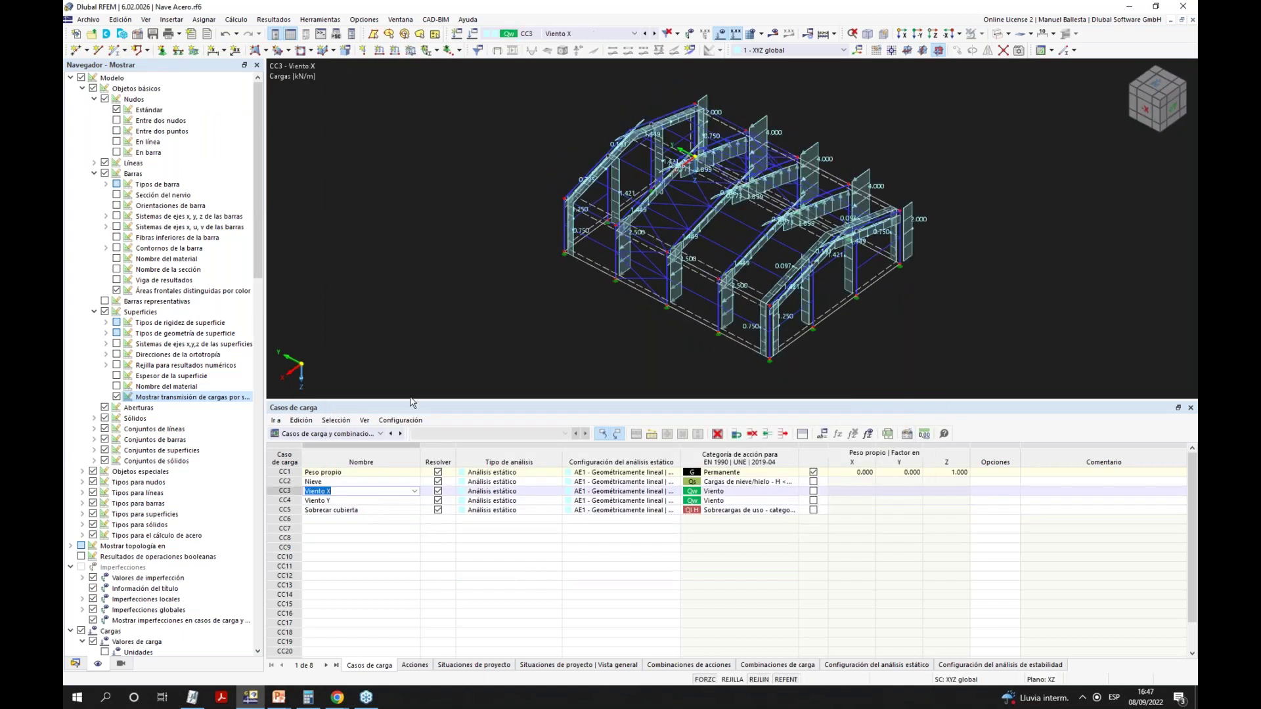
{"action": "left_click", "coordinate": [475, 36]}
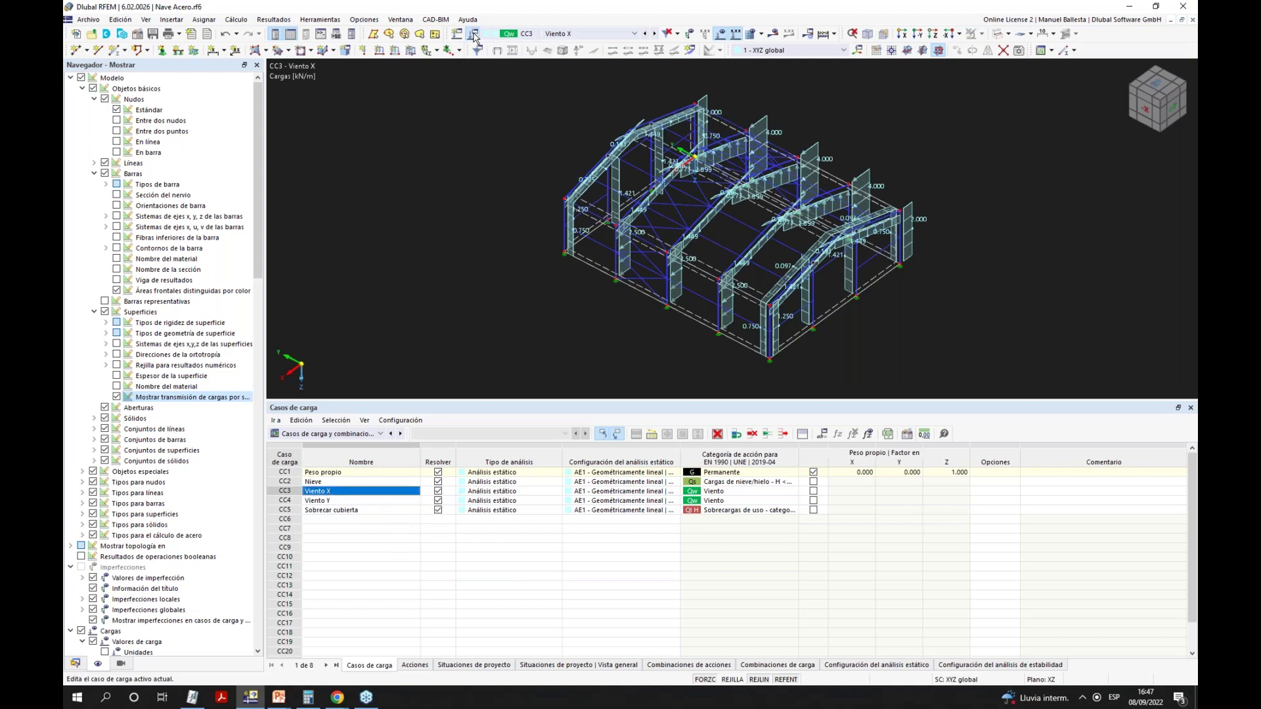
{"action": "left_click", "coordinate": [474, 35]}
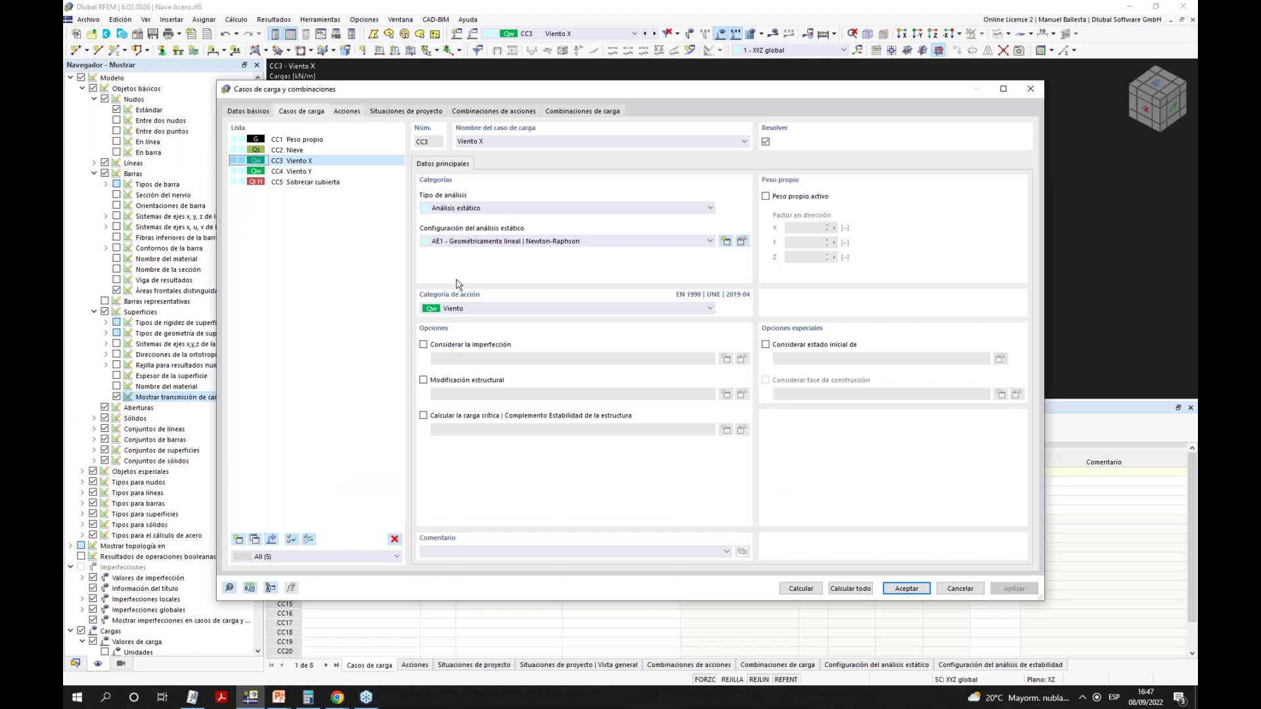
{"action": "key", "text": "ctrl+Tab"}
{"action": "left_click", "coordinate": [281, 163]}
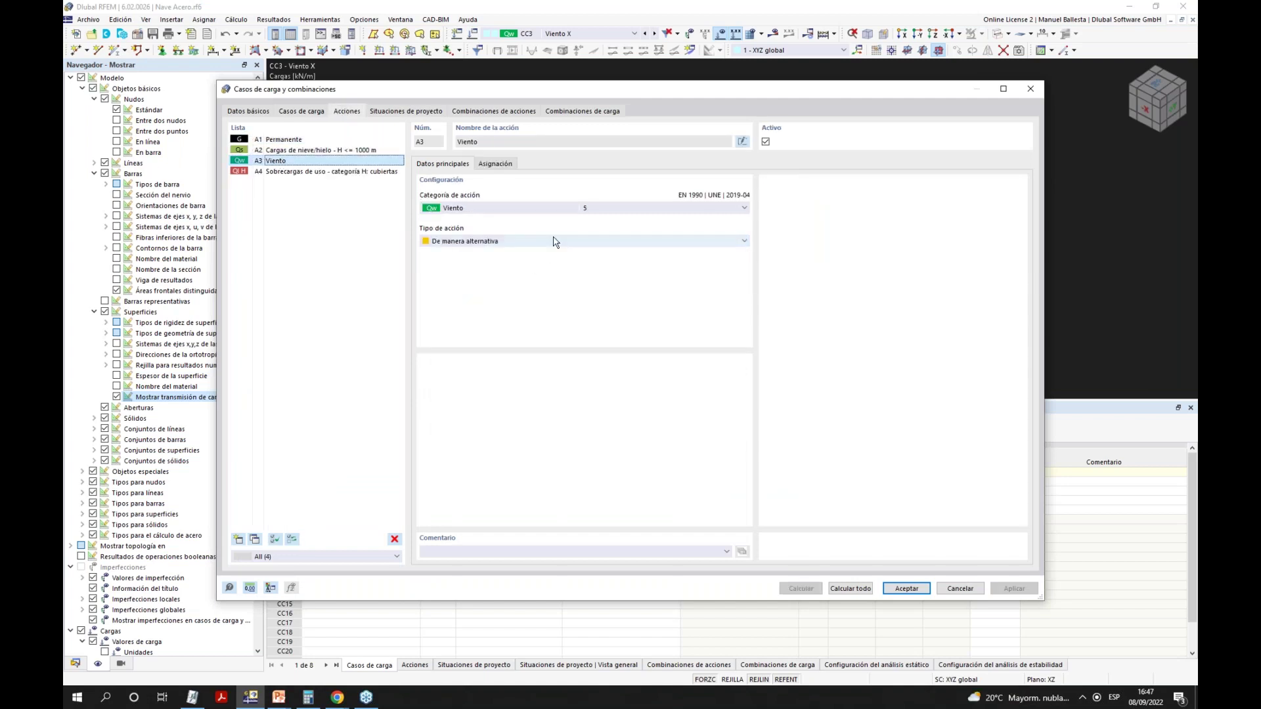
{"action": "left_click", "coordinate": [506, 165]}
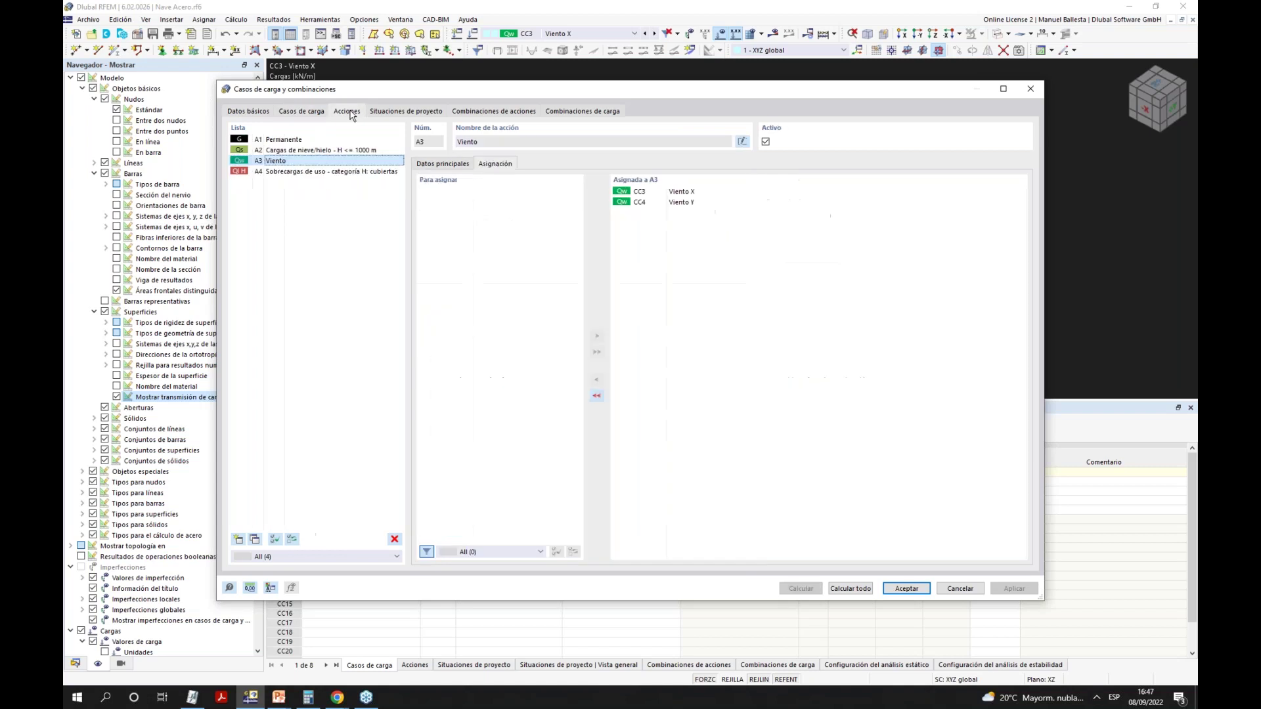
Delete the frequent and quasi-permanent serviceability design situations SP3 and SP4.
{"action": "left_click", "coordinate": [398, 113]}
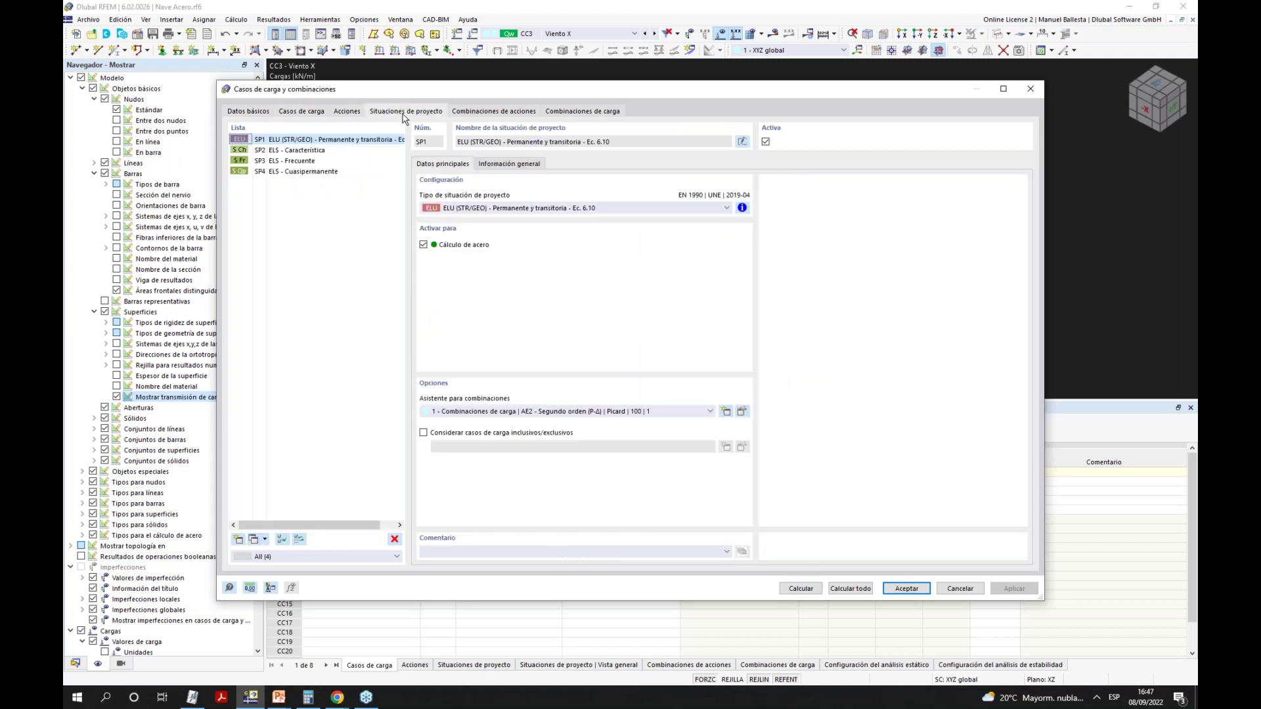
{"action": "left_click_drag", "start_coordinate": [304, 164], "coordinate": [307, 173]}
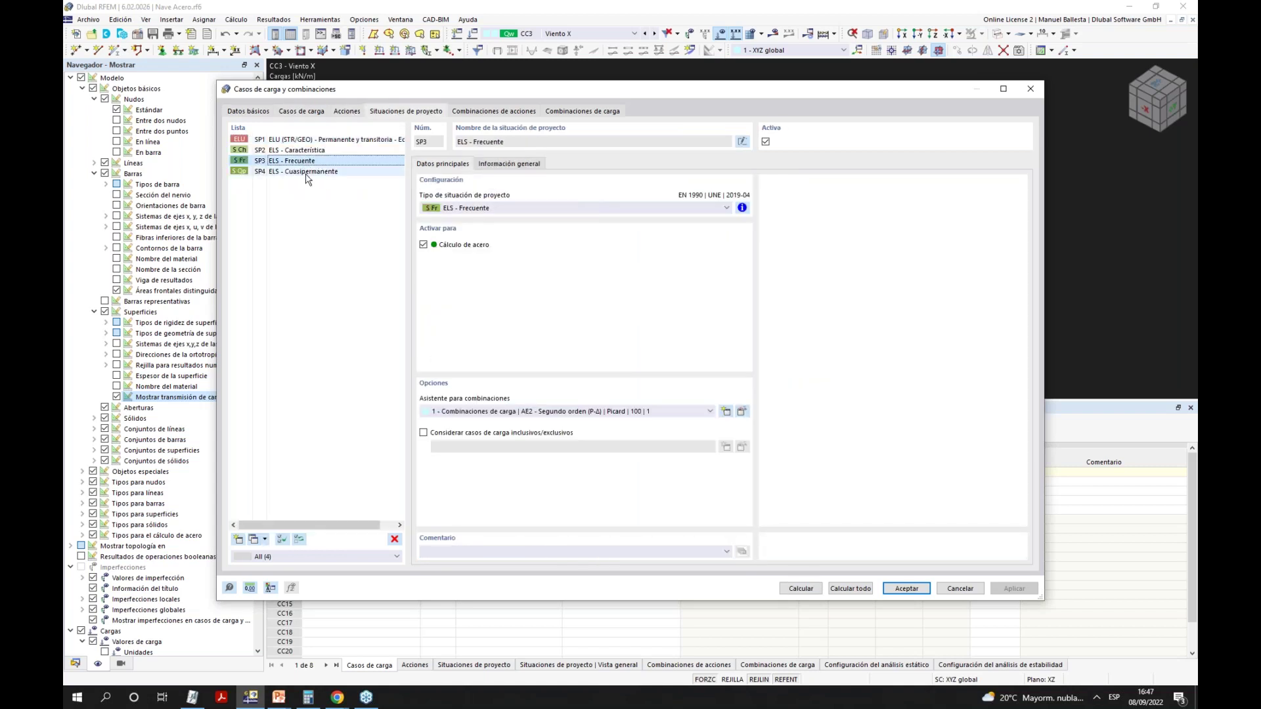
{"action": "left_click", "coordinate": [394, 539]}
{"action": "left_click", "coordinate": [640, 391]}
Assign combination wizard 2 (AE1 - geometrically linear, Newton-Raphson) to the characteristic serviceability design situation SP2.
{"action": "left_click", "coordinate": [340, 149]}
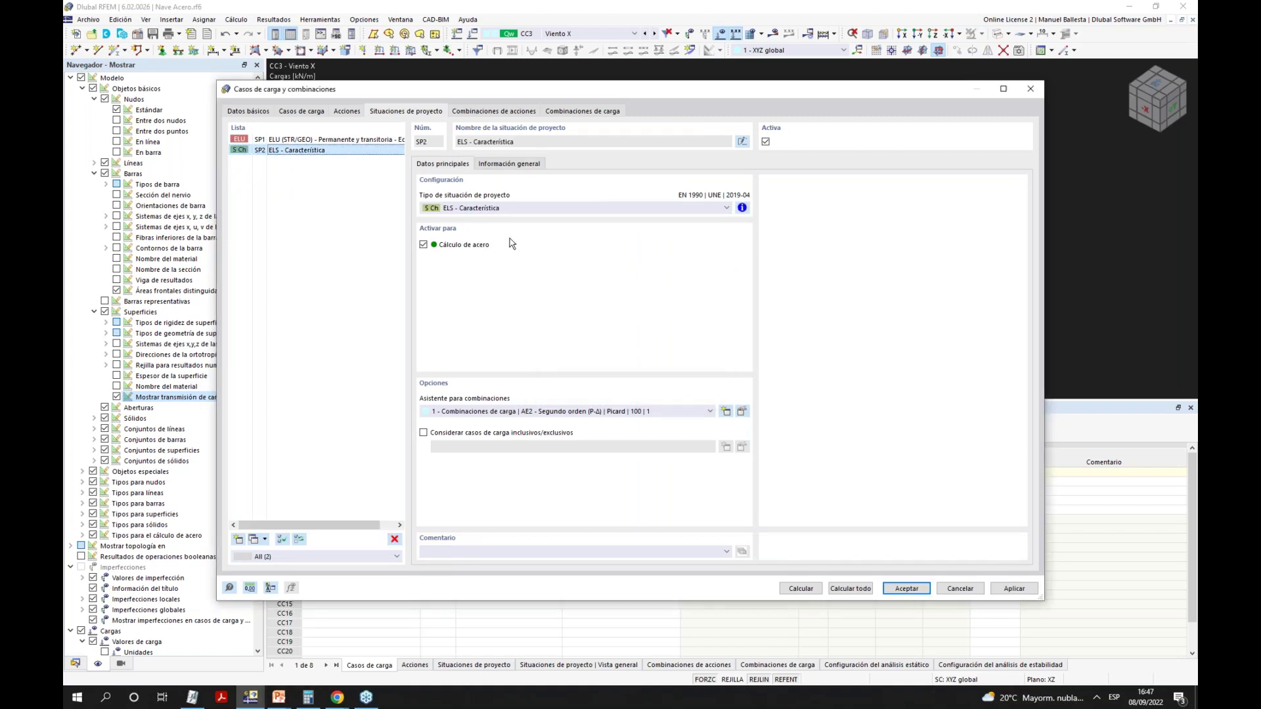
{"action": "left_click", "coordinate": [564, 414]}
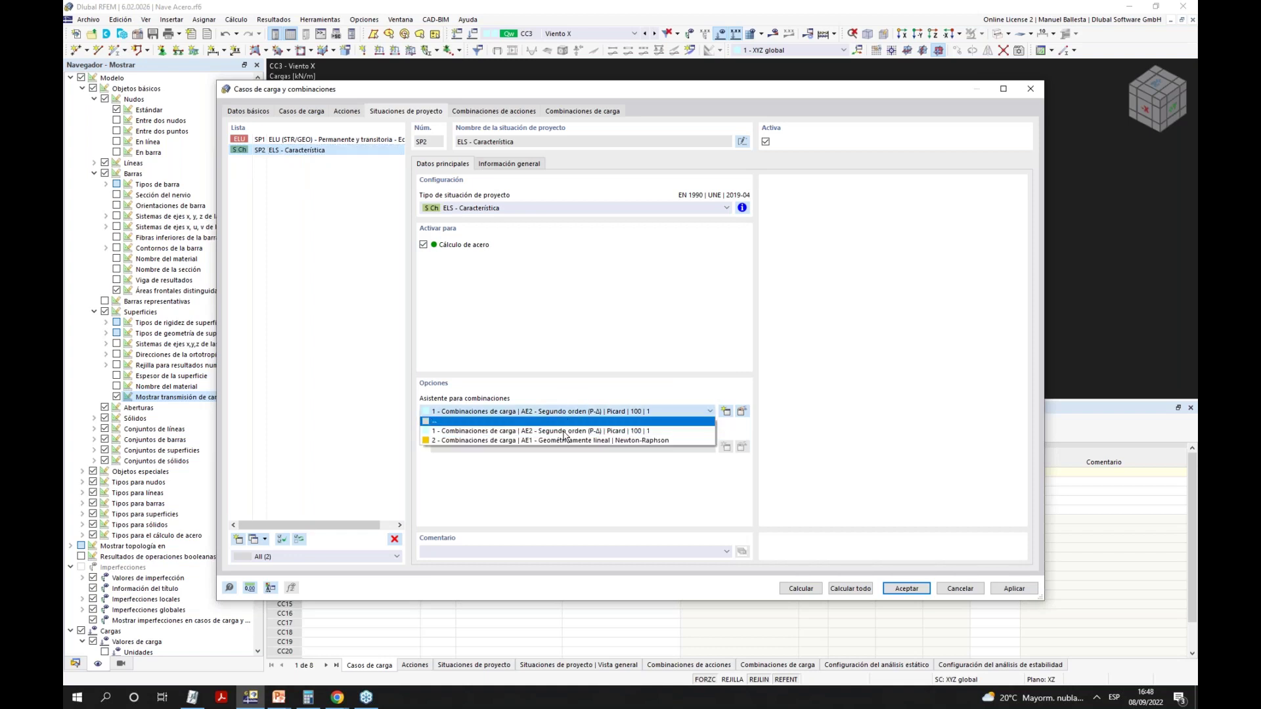
{"action": "left_click", "coordinate": [566, 440]}
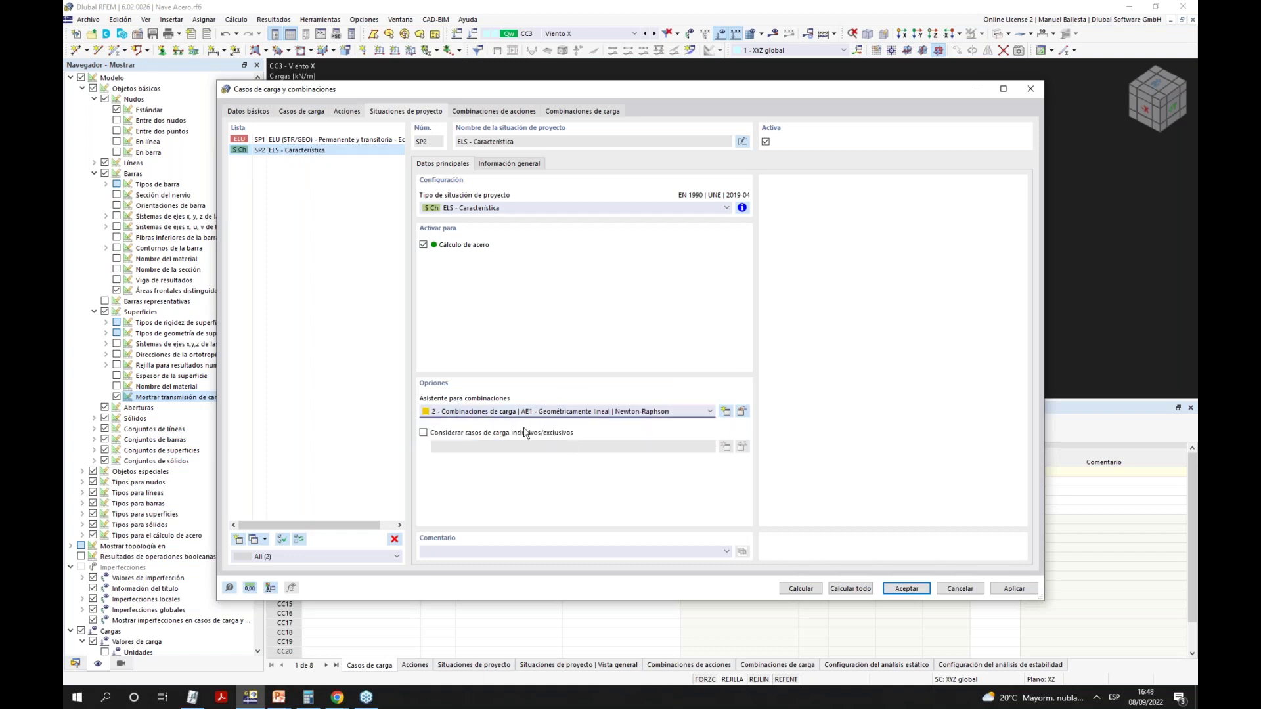
Enable stability analysis in combination wizard 1 (AE2 - second order), assigned to the ultimate limit design situation SP1.
{"action": "left_click", "coordinate": [279, 140]}
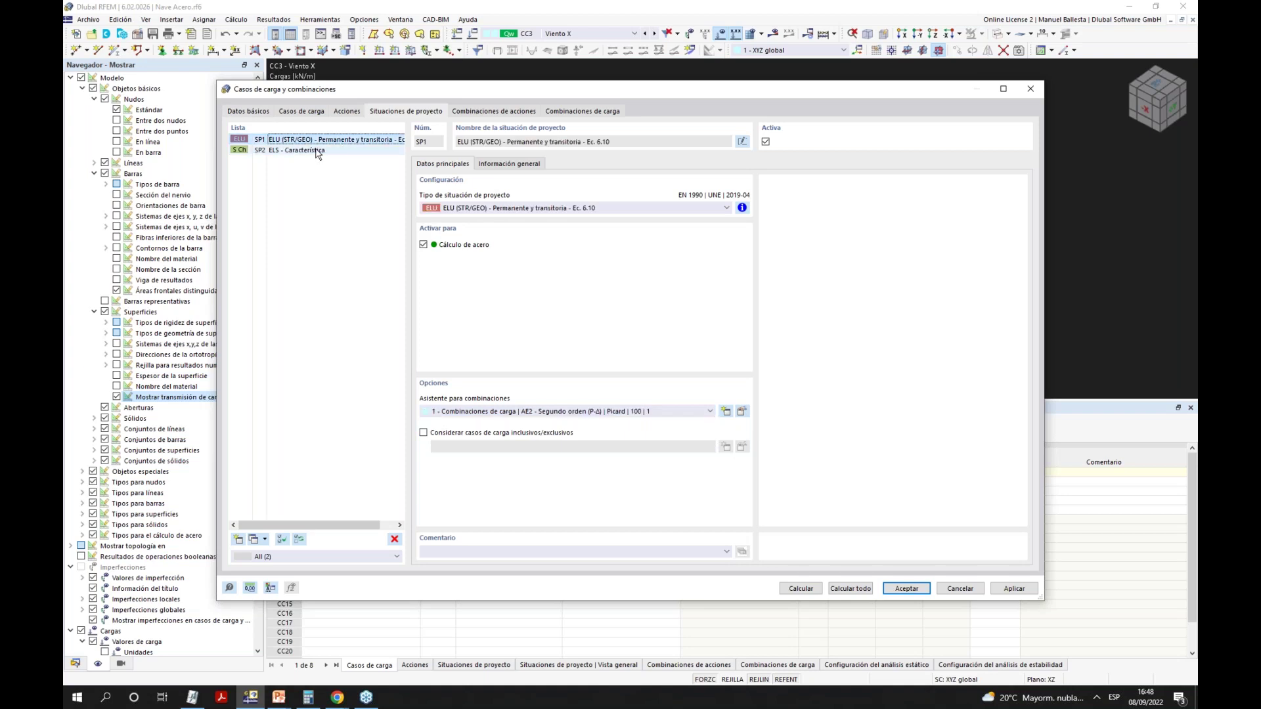
{"action": "left_click", "coordinate": [742, 412]}
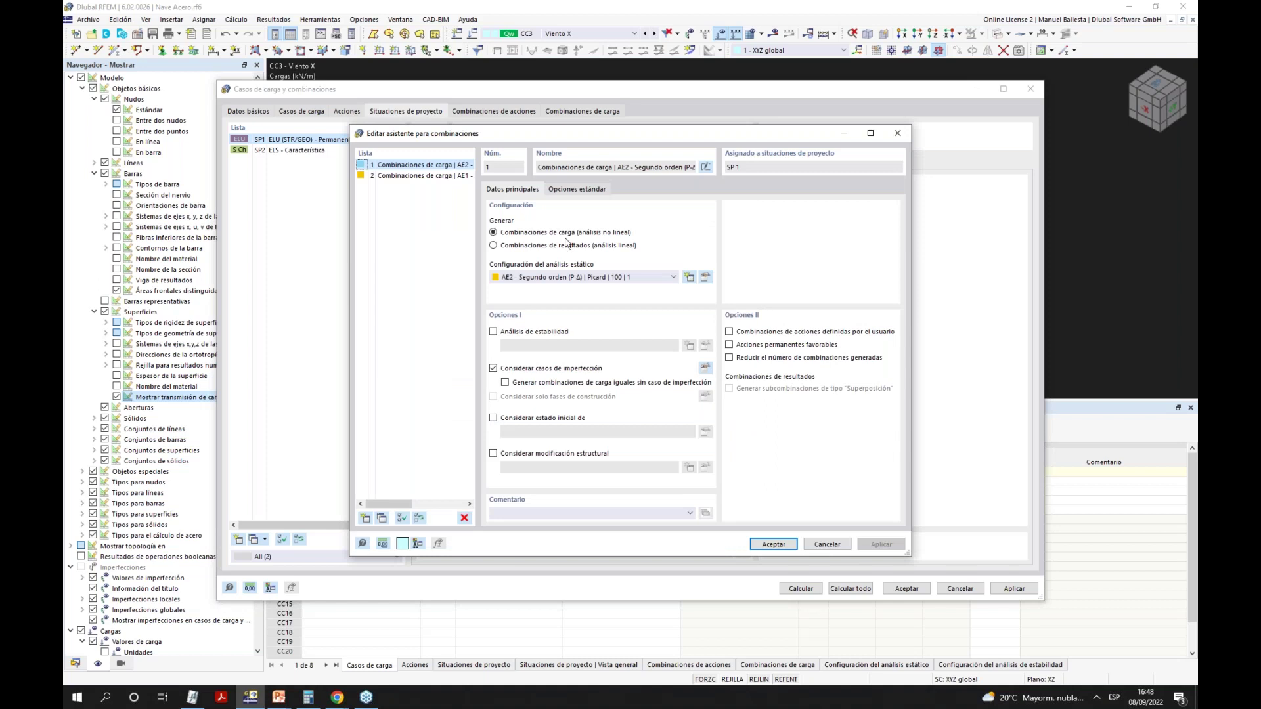
{"action": "left_click", "coordinate": [494, 333]}
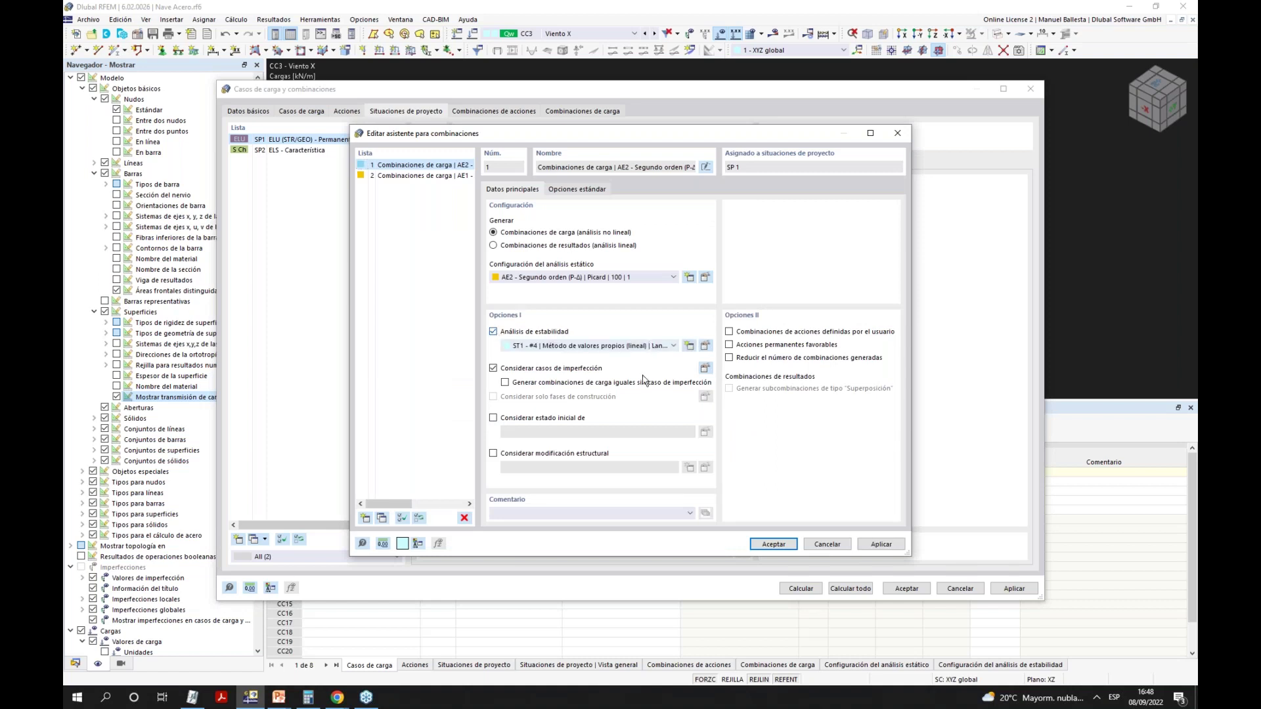
Set the number of lowest eigenvalues to 10 in stability analysis configuration ST1 and accept combination wizard 1.
{"action": "left_click", "coordinate": [705, 347]}
{"action": "double_click", "coordinate": [483, 270]}
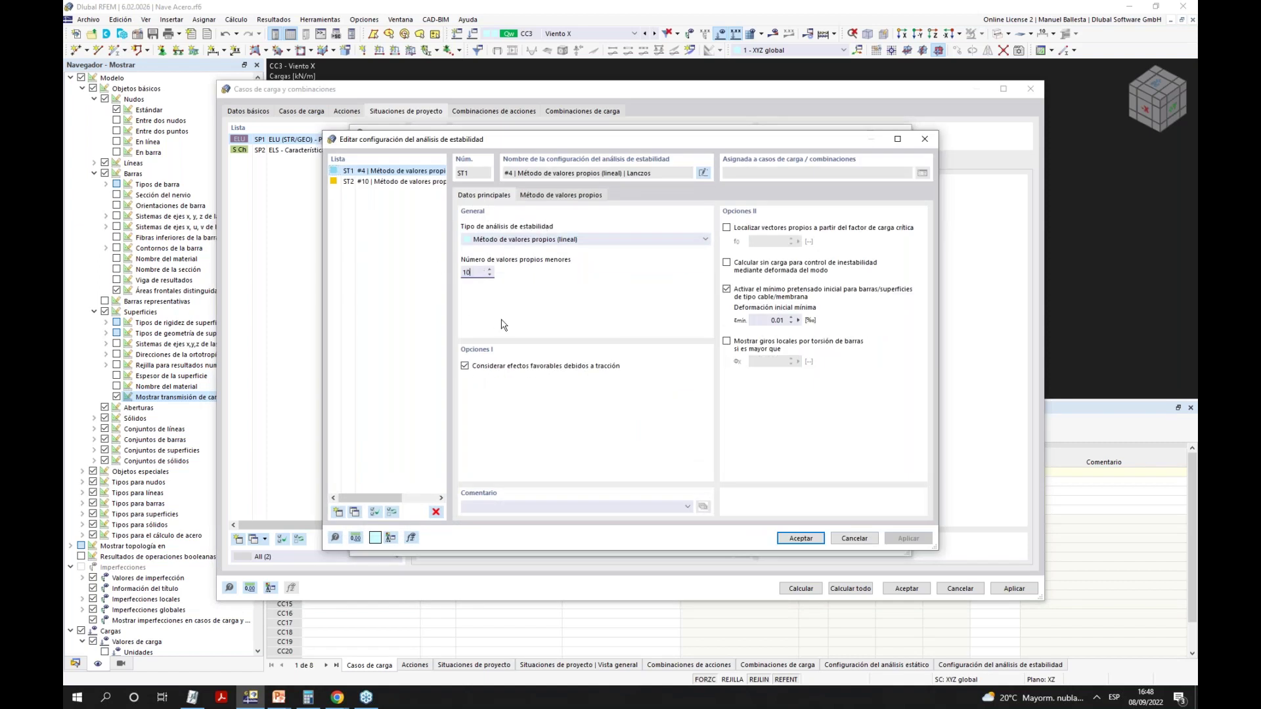
{"action": "left_click", "coordinate": [801, 539]}
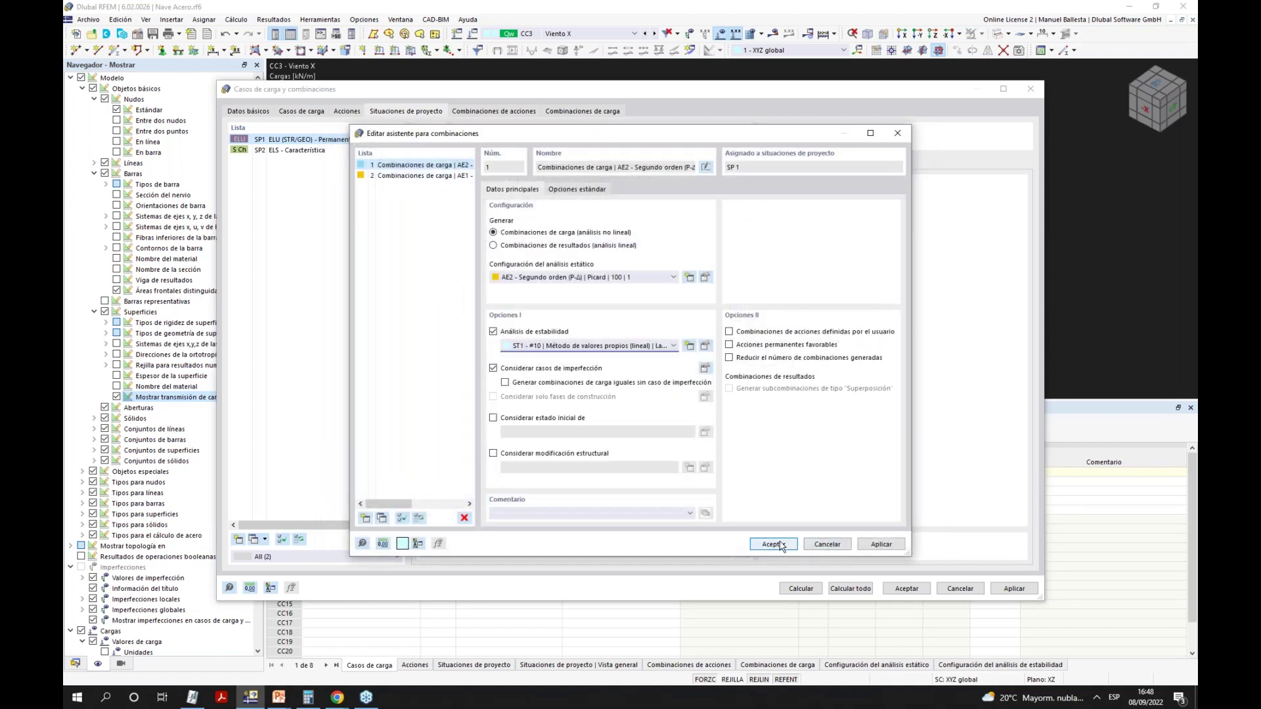
{"action": "left_click", "coordinate": [781, 546]}
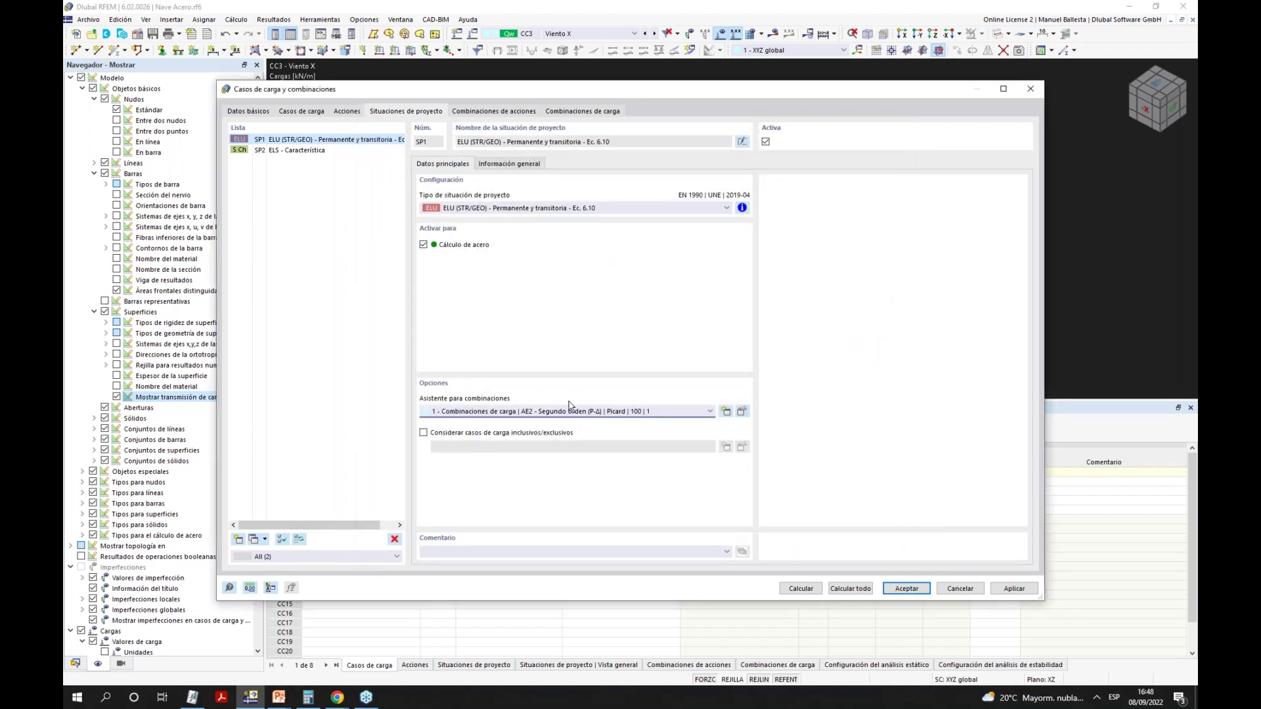
Enable inclusive/exclusive load cases for design situation SP1 and create a load case relation with CC5 (Sobrecar cubierta) as the selected exclusive load case.
{"action": "left_click", "coordinate": [503, 165]}
{"action": "left_click", "coordinate": [463, 168]}
{"action": "left_click", "coordinate": [424, 433]}
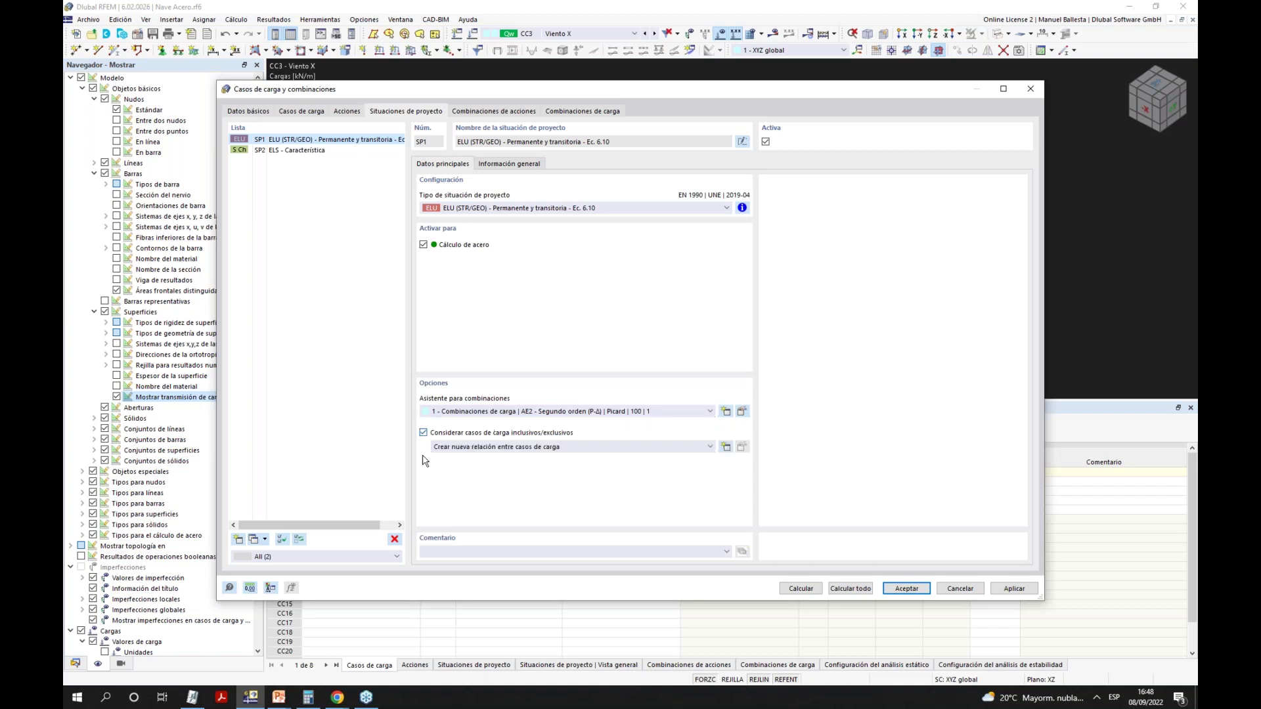
{"action": "left_click", "coordinate": [726, 447]}
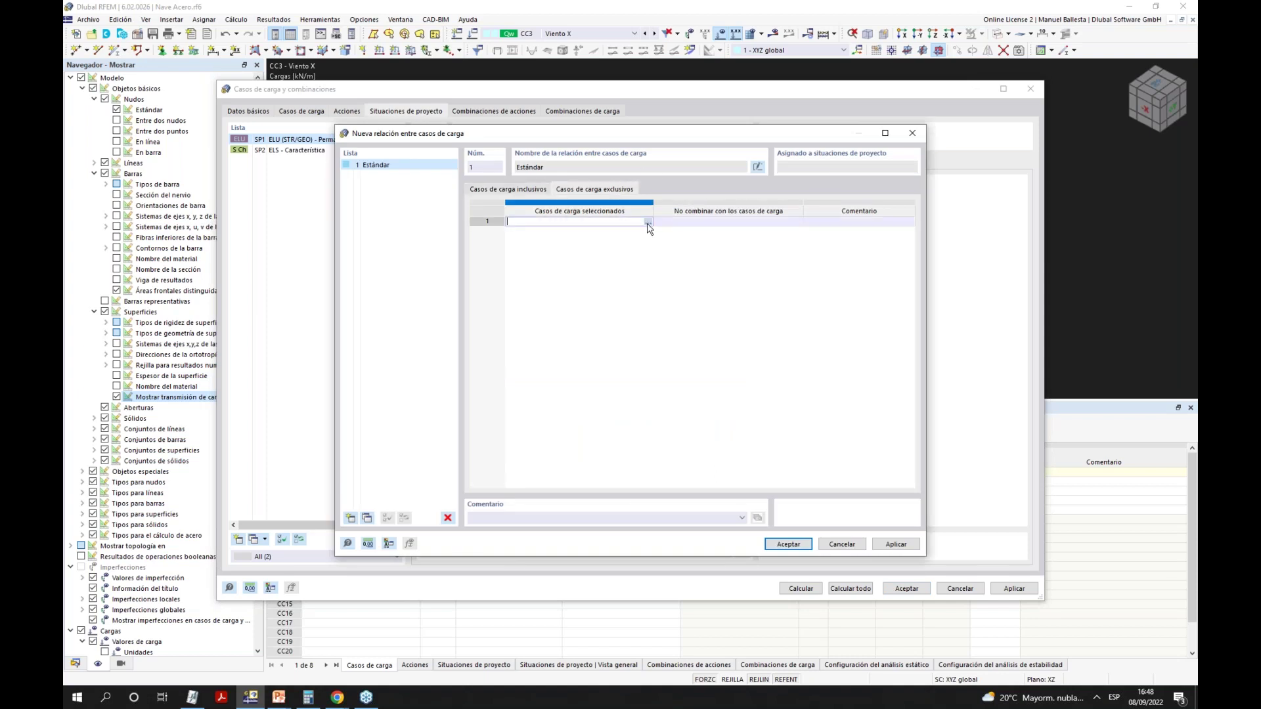
{"action": "left_click", "coordinate": [647, 223]}
{"action": "left_click", "coordinate": [482, 236]}
{"action": "left_click", "coordinate": [537, 305]}
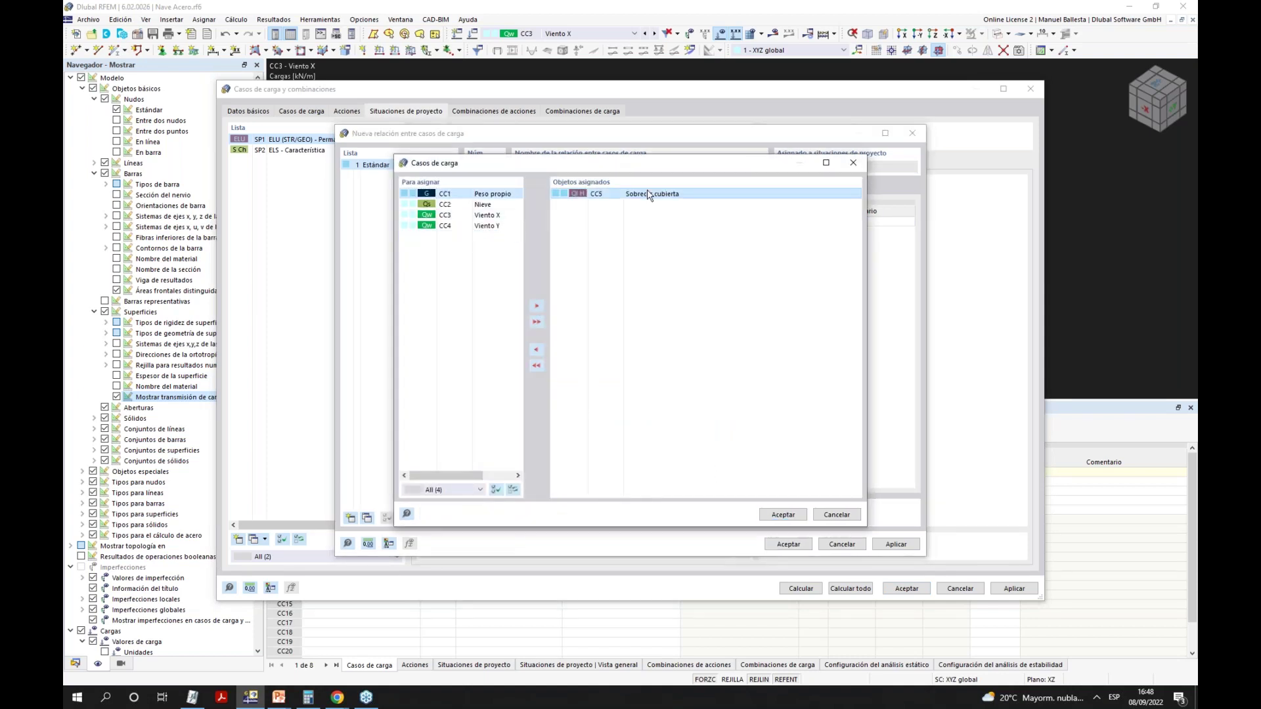
{"action": "left_click", "coordinate": [783, 514]}
Exclude CC5 from combining with load cases CC2 to CC4 (snow, wind X and wind Y) and accept the relation.
{"action": "left_click", "coordinate": [709, 223]}
{"action": "left_click", "coordinate": [797, 222]}
{"action": "left_click", "coordinate": [486, 204]}
{"action": "left_click", "coordinate": [486, 226], "text": "shift"}
{"action": "left_click", "coordinate": [536, 305]}
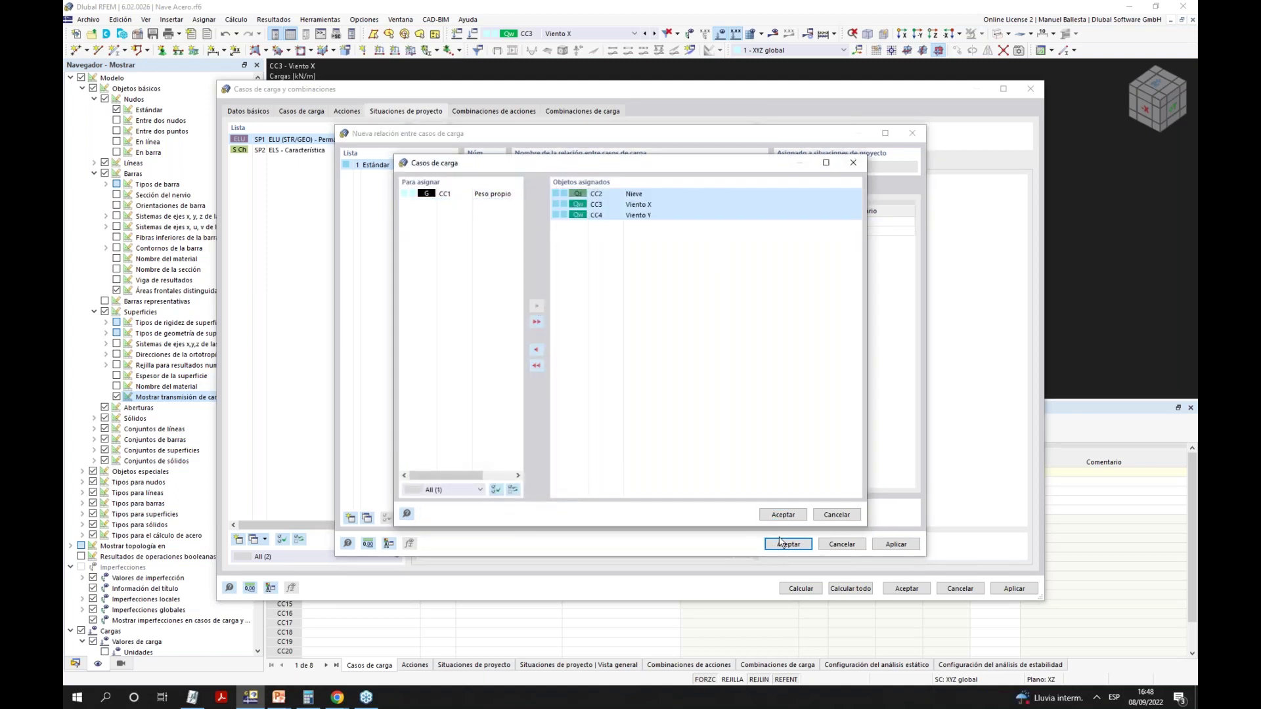
{"action": "left_click", "coordinate": [783, 514]}
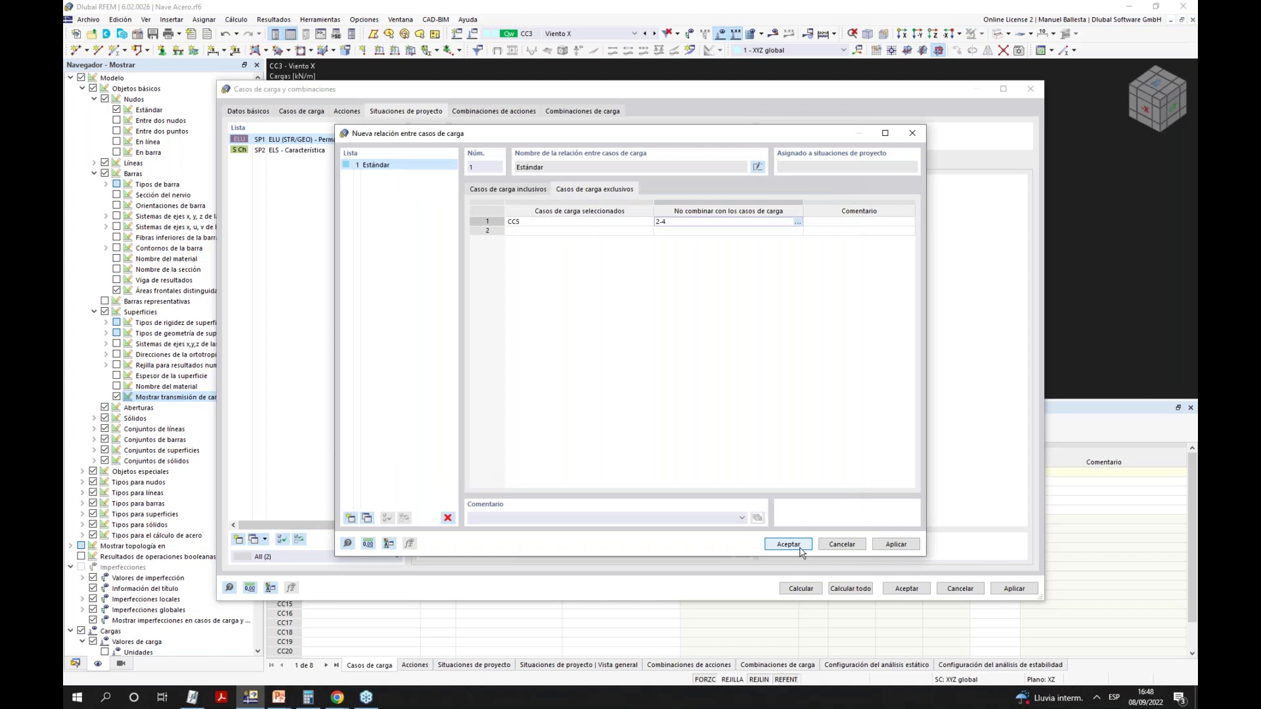
{"action": "left_click", "coordinate": [788, 545]}
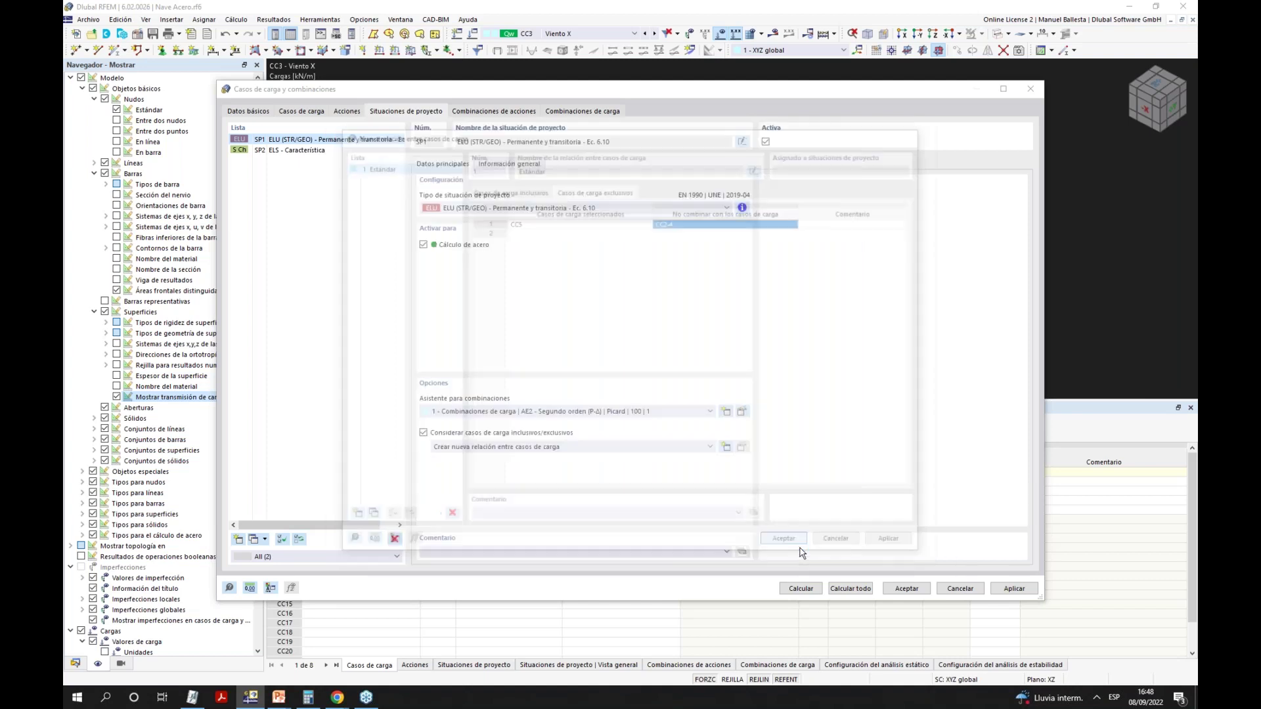
Review the generated action and load combinations, including the load cases and factors assigned to CO3 and CO8.
{"action": "left_click", "coordinate": [475, 114]}
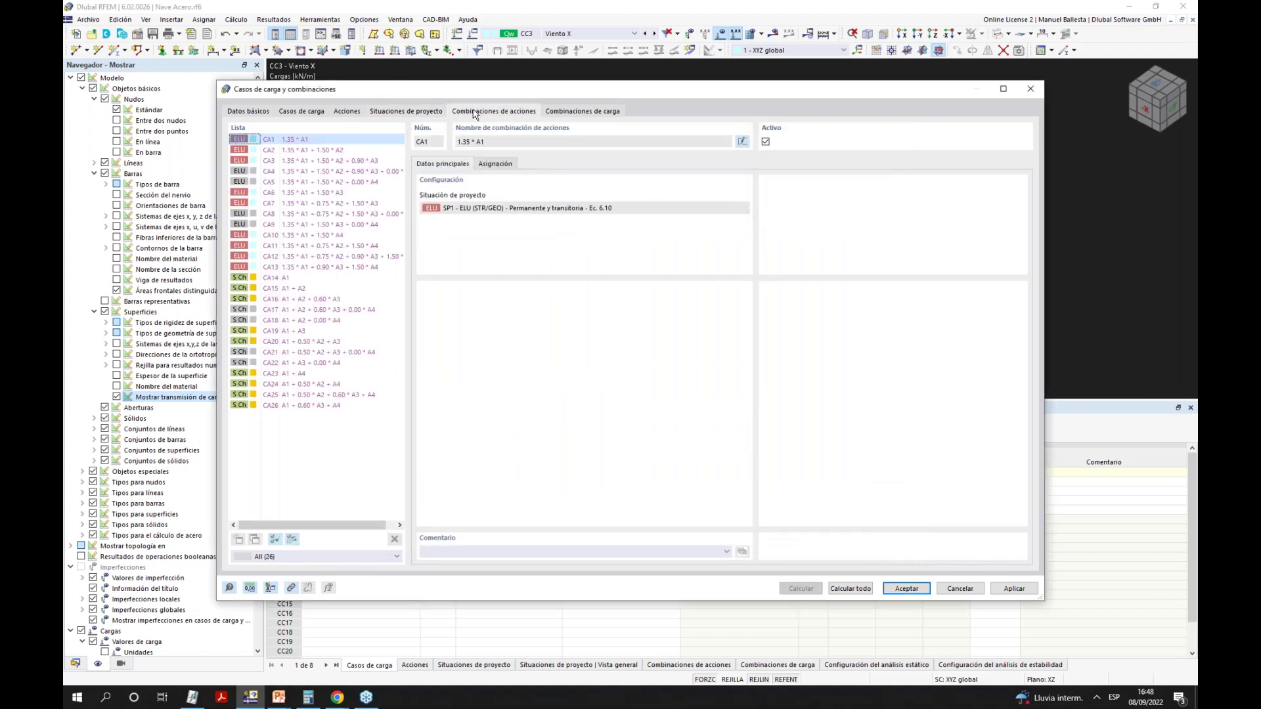
{"action": "left_click", "coordinate": [560, 112]}
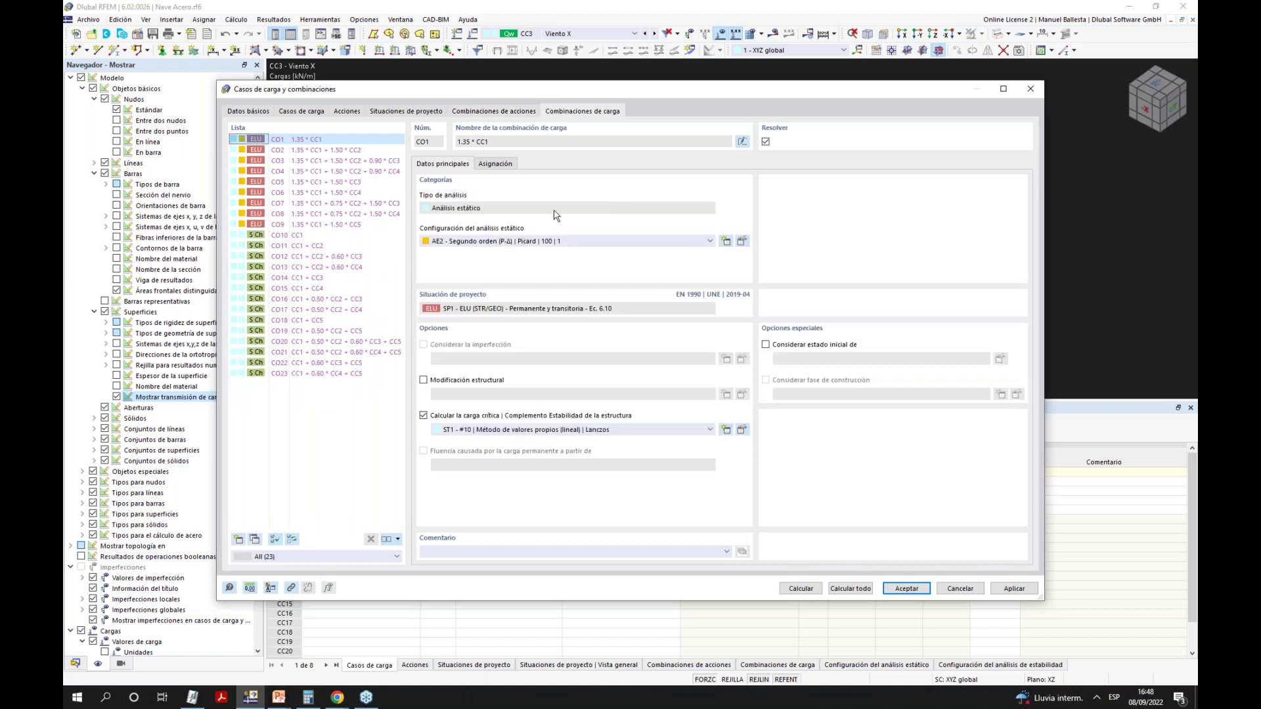
{"action": "left_click", "coordinate": [495, 164]}
{"action": "left_click", "coordinate": [328, 171]}
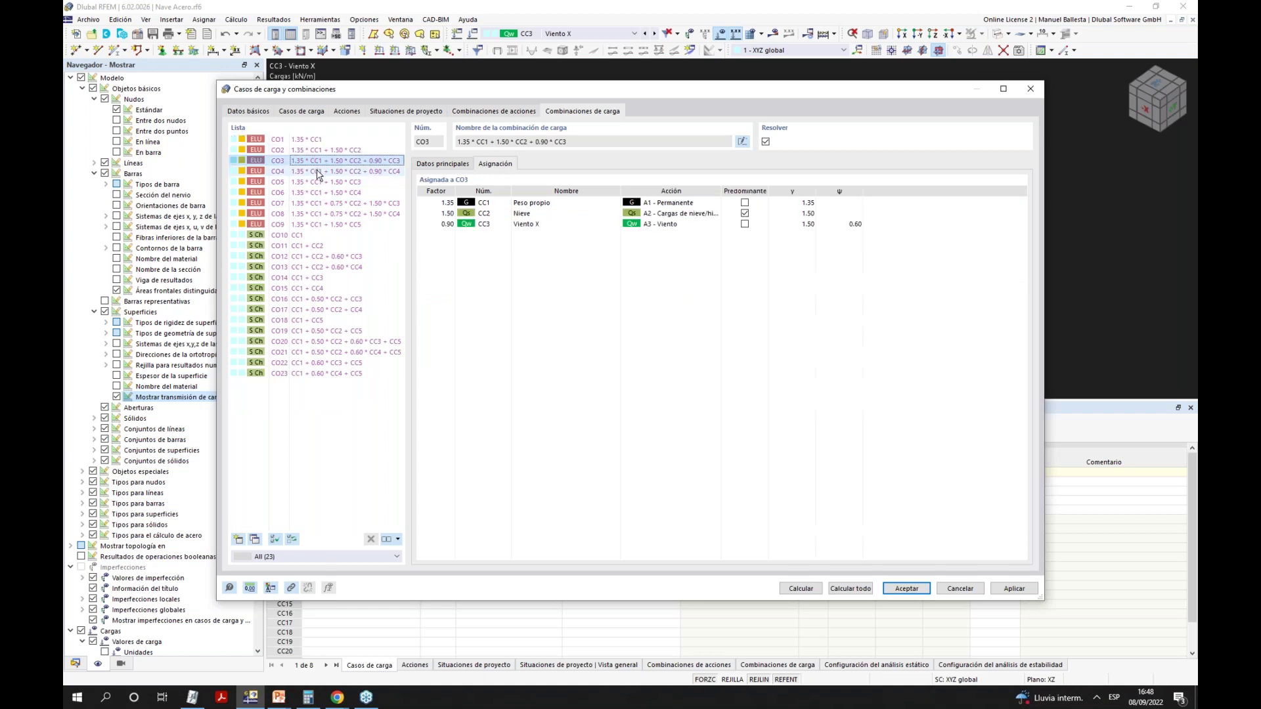
{"action": "left_click", "coordinate": [318, 194]}
{"action": "left_click", "coordinate": [320, 214]}
{"action": "left_click", "coordinate": [427, 166]}
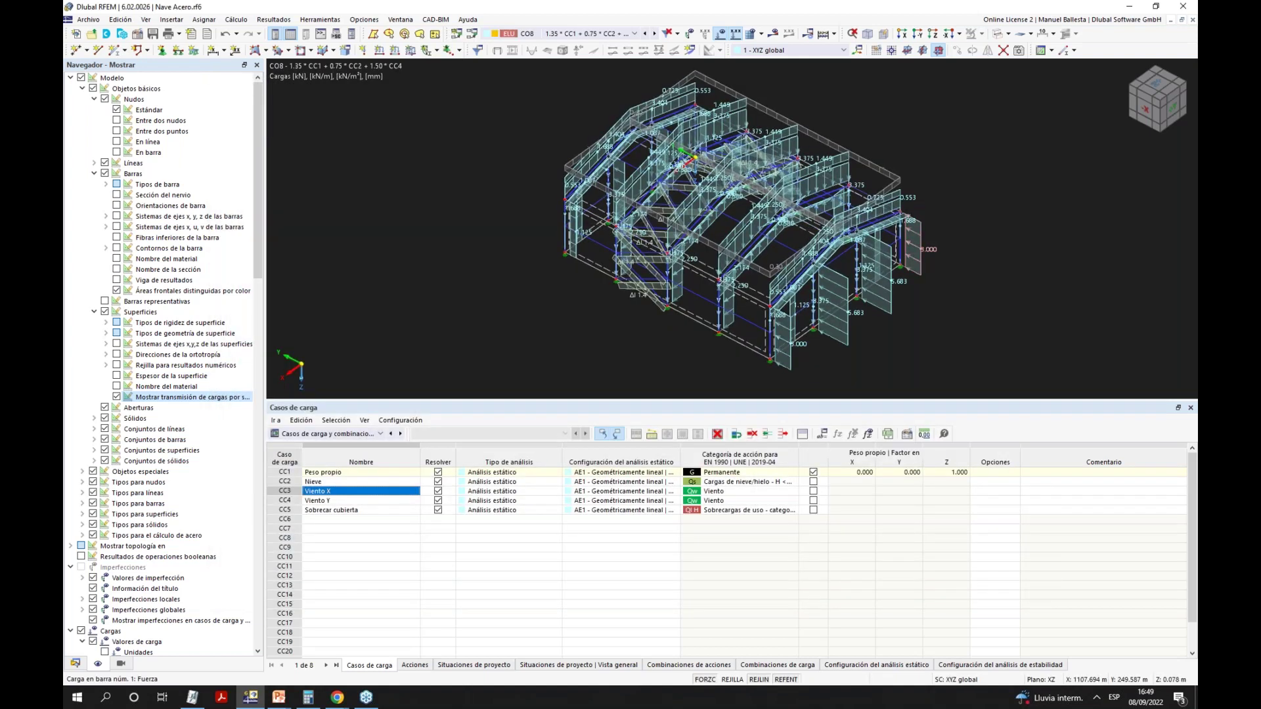
Calculate all load cases and combinations of the steel hall.
{"action": "middle_click_drag", "start_coordinate": [894, 264], "coordinate": [680, 292], "text": "ctrl"}
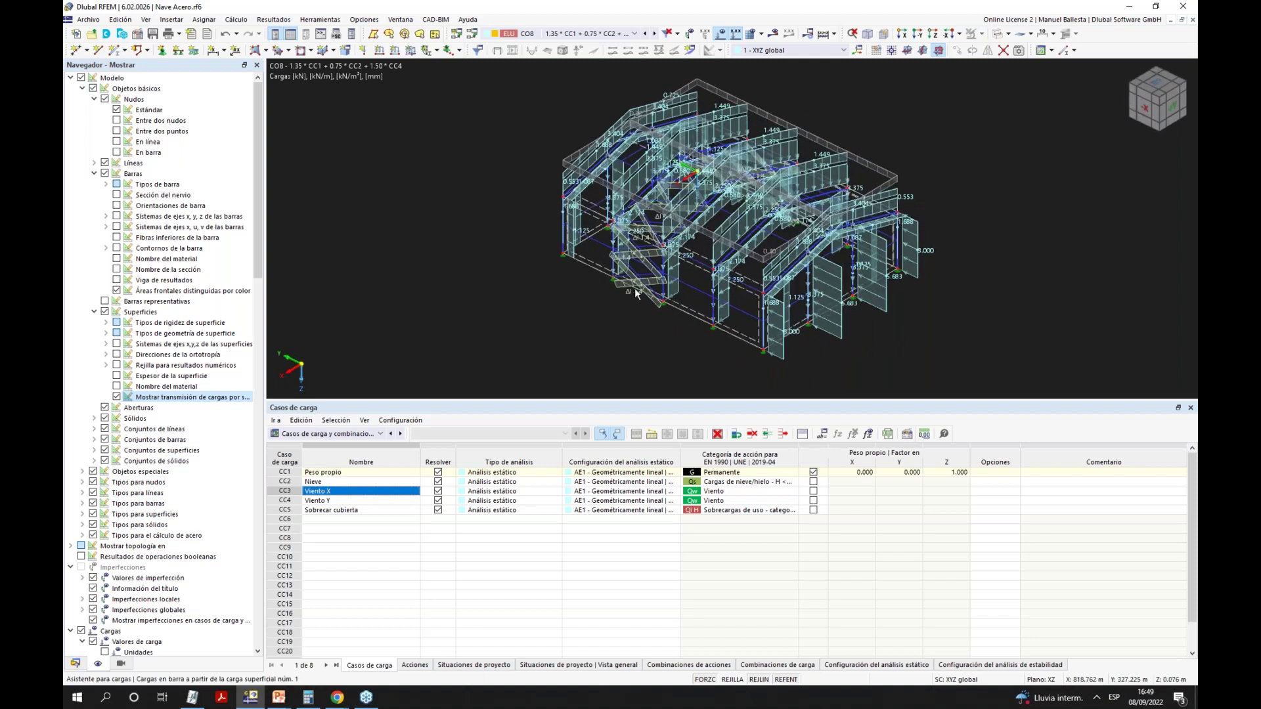
{"action": "scroll", "coordinate": [680, 293], "scroll_direction": "up", "scroll_amount": 3}
{"action": "scroll", "coordinate": [679, 293], "scroll_direction": "down", "scroll_amount": 5}
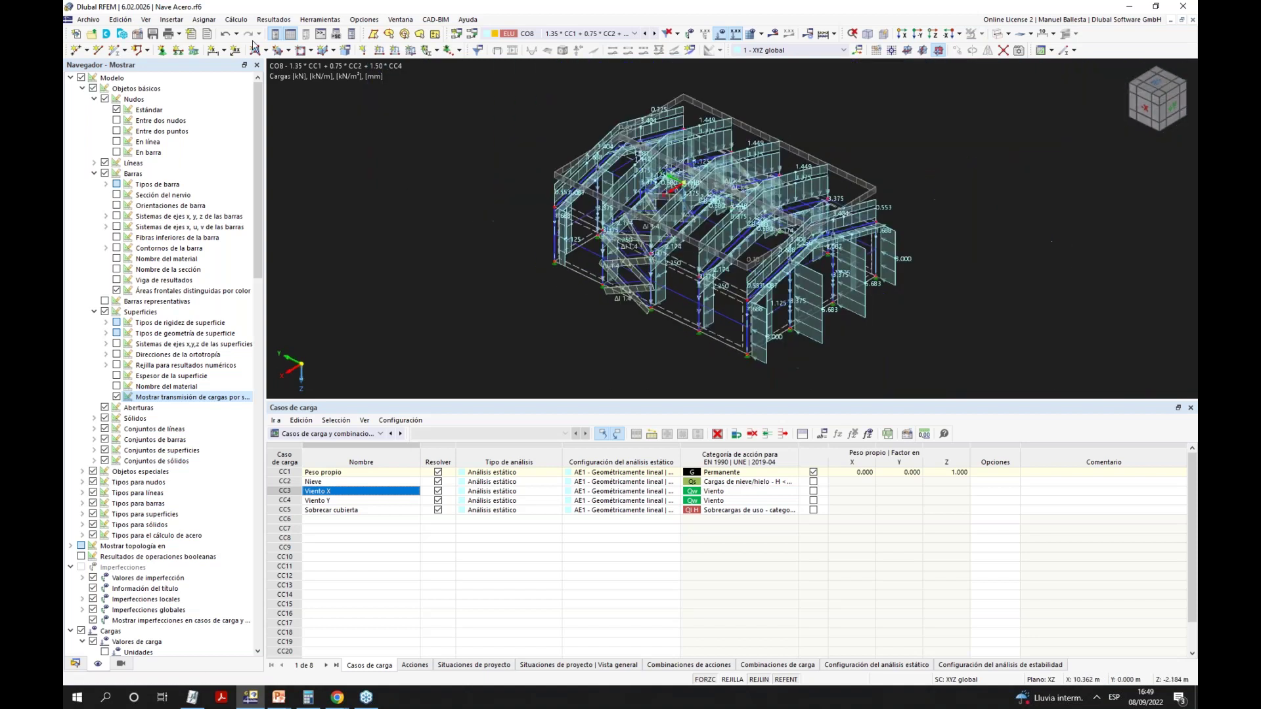
{"action": "left_click", "coordinate": [238, 25]}
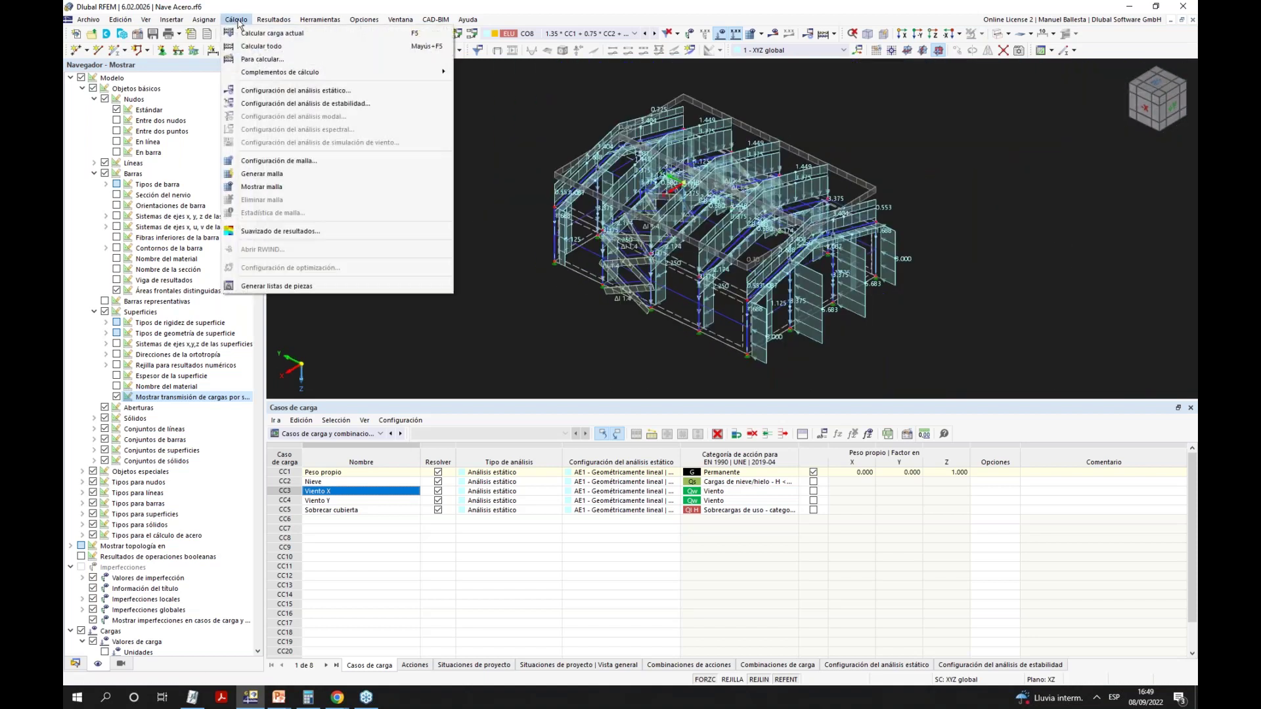
{"action": "left_click", "coordinate": [273, 51]}
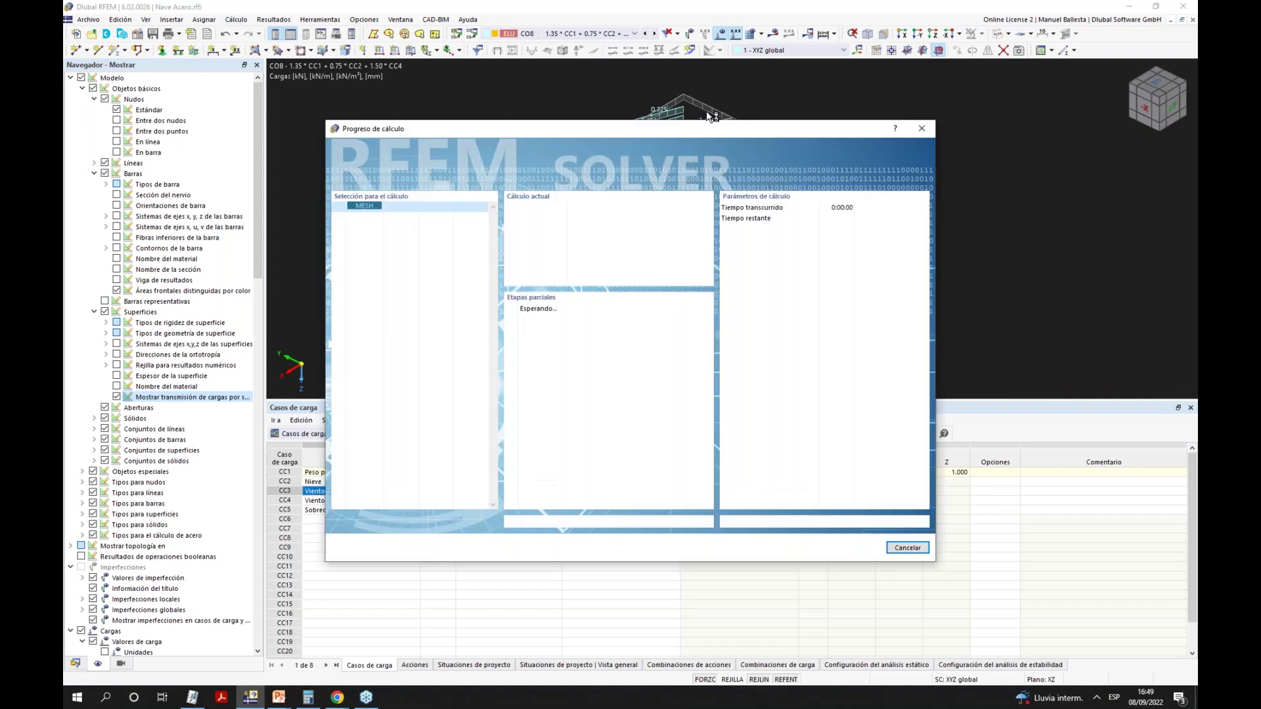
{"action": "left_click_drag", "start_coordinate": [714, 130], "coordinate": [647, 149]}
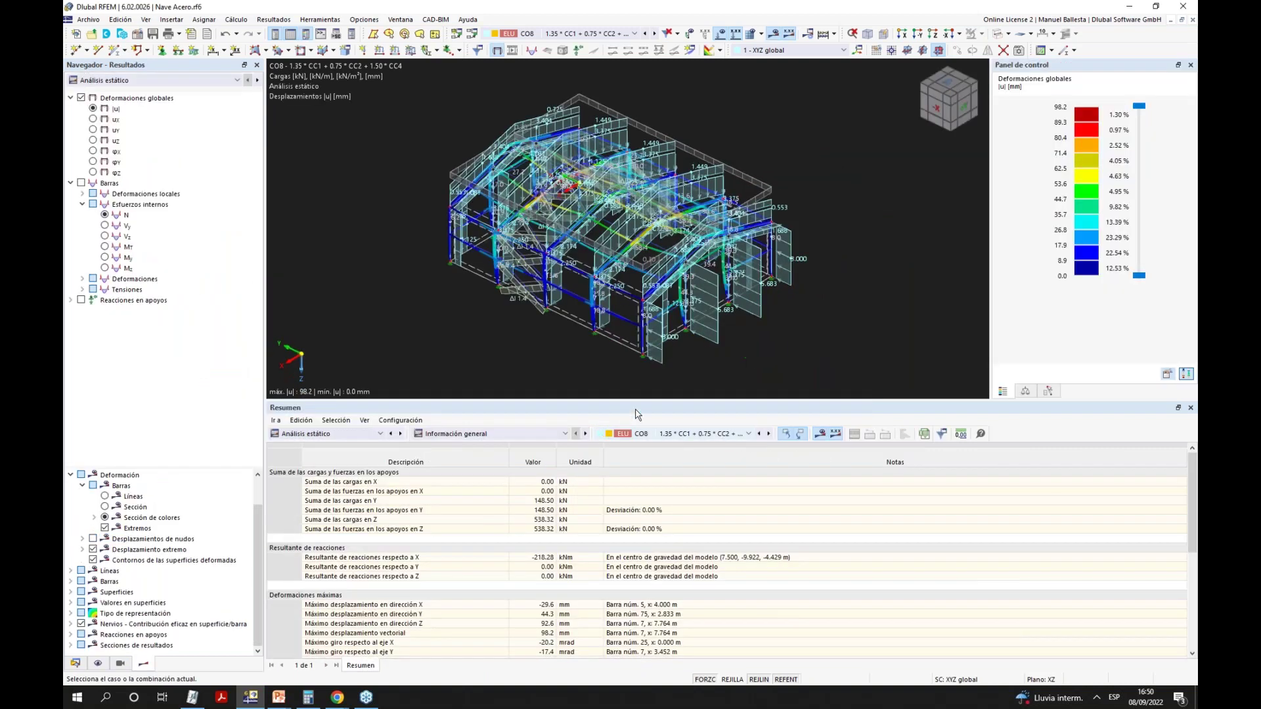
Hide the loads and isolate the second portal frame, next to the cross bracing, in visibility mode.
{"action": "left_click", "coordinate": [720, 35]}
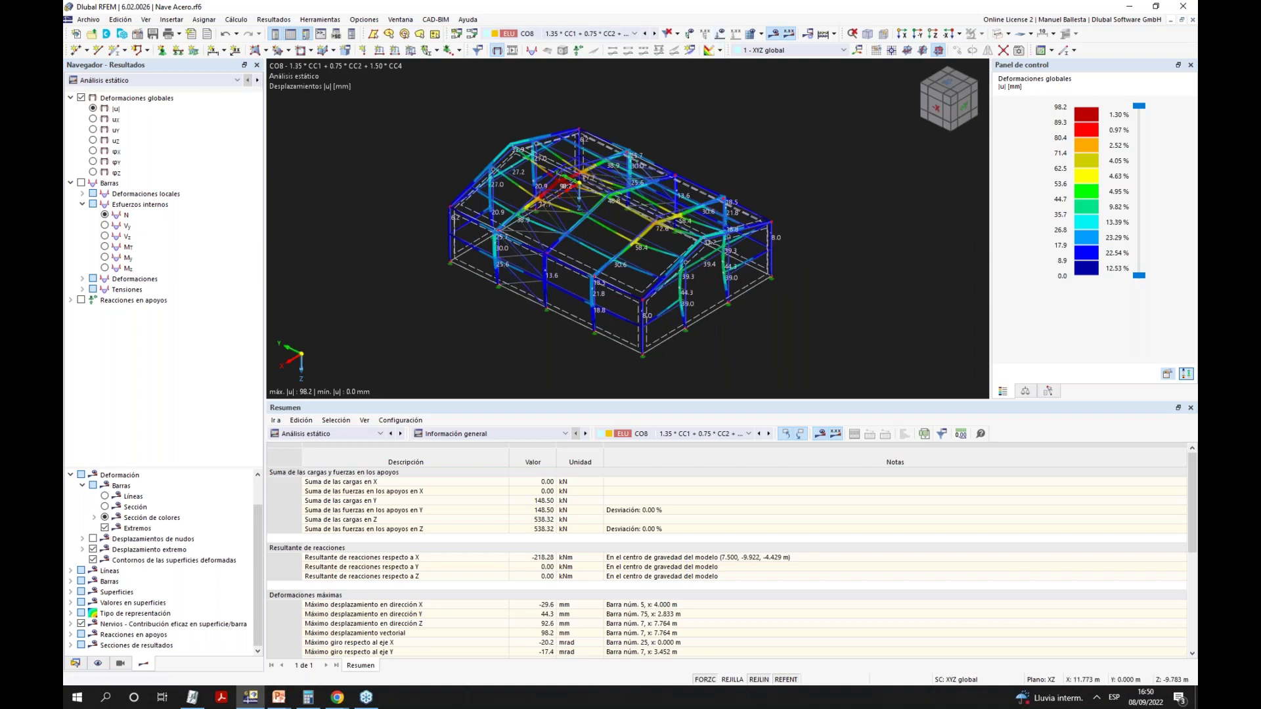
{"action": "key", "text": "ctrl+1"}
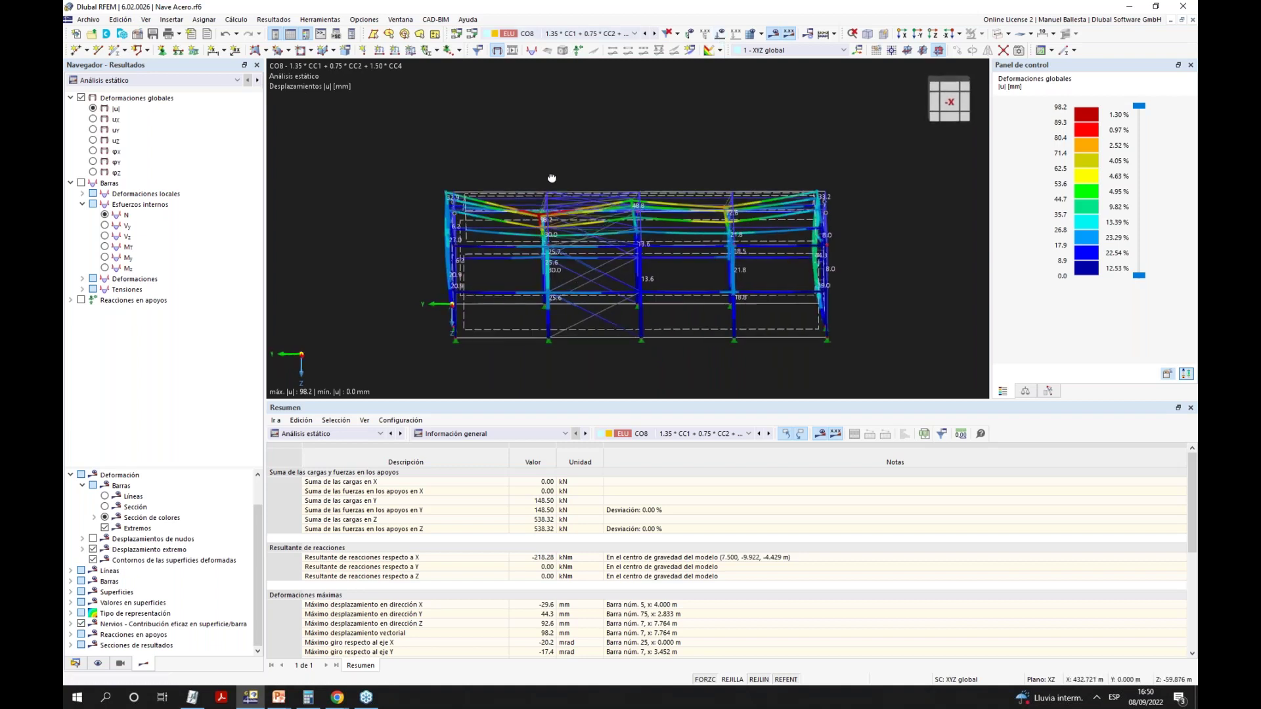
{"action": "left_click", "coordinate": [557, 332]}
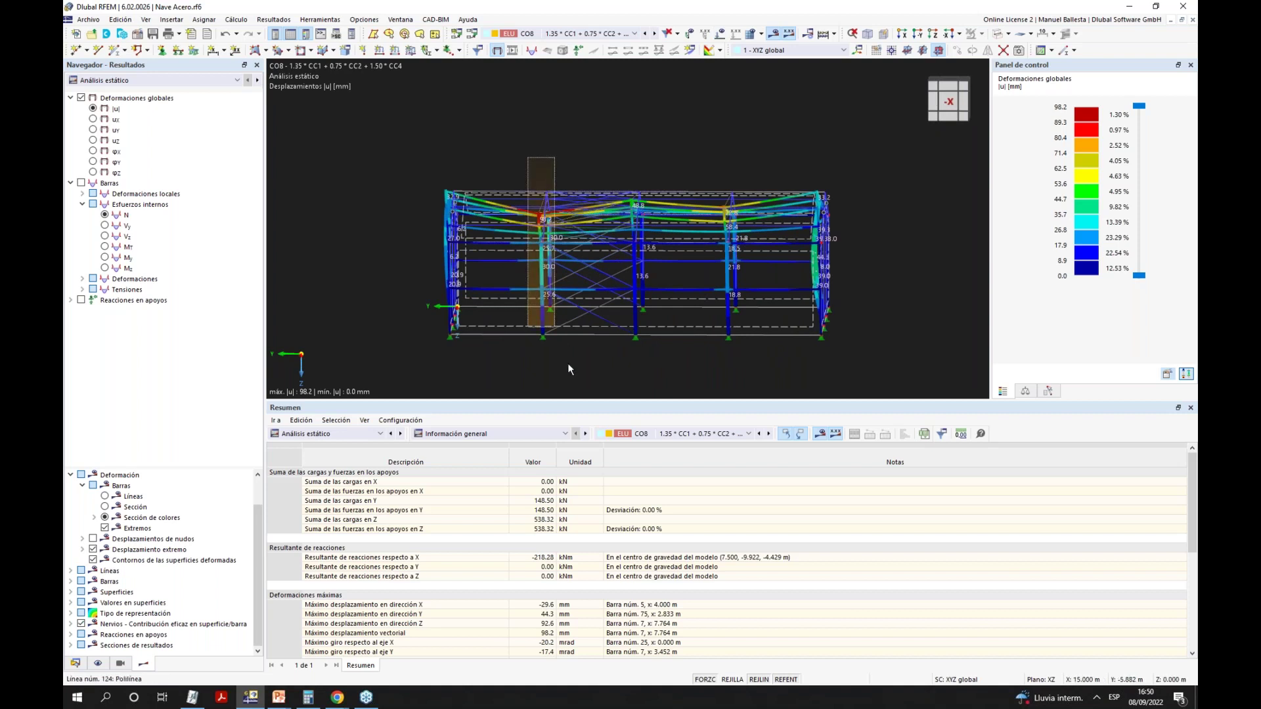
{"action": "left_click", "coordinate": [981, 33]}
{"action": "left_click", "coordinate": [1004, 43]}
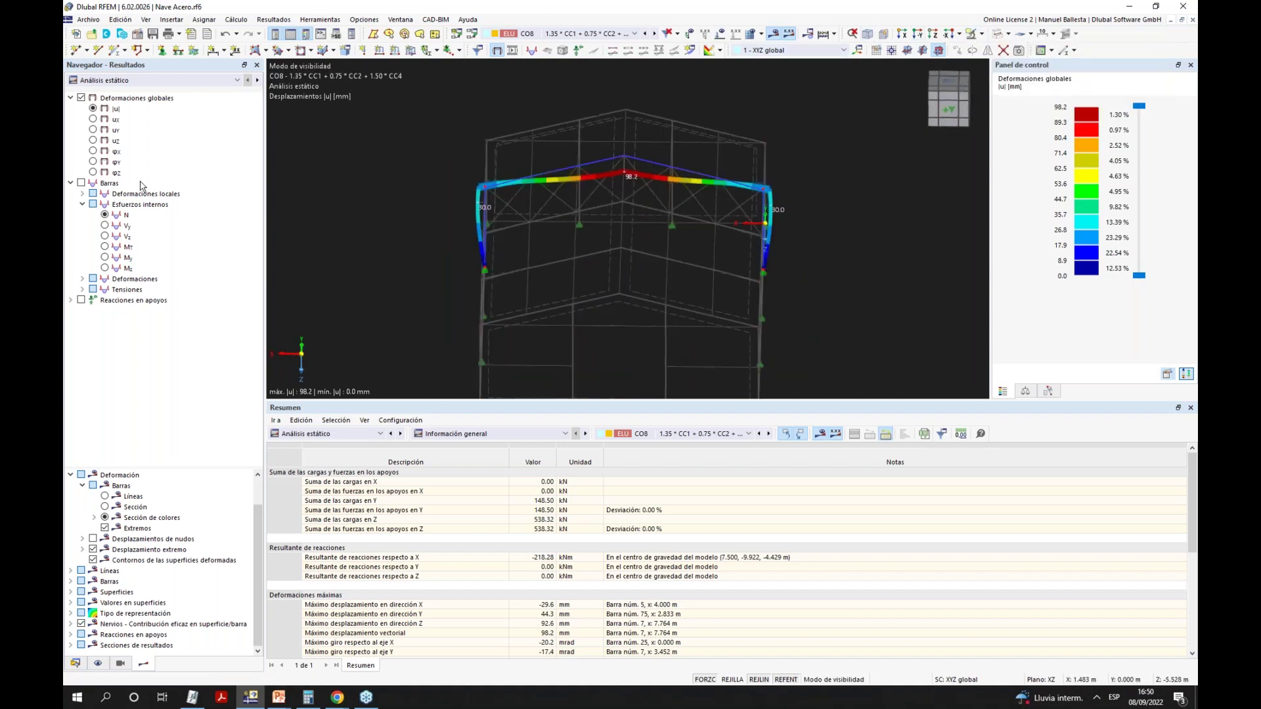
Review the My bending moments and N axial forces on the isolated frame, returning to the global deformations.
{"action": "left_click", "coordinate": [104, 258]}
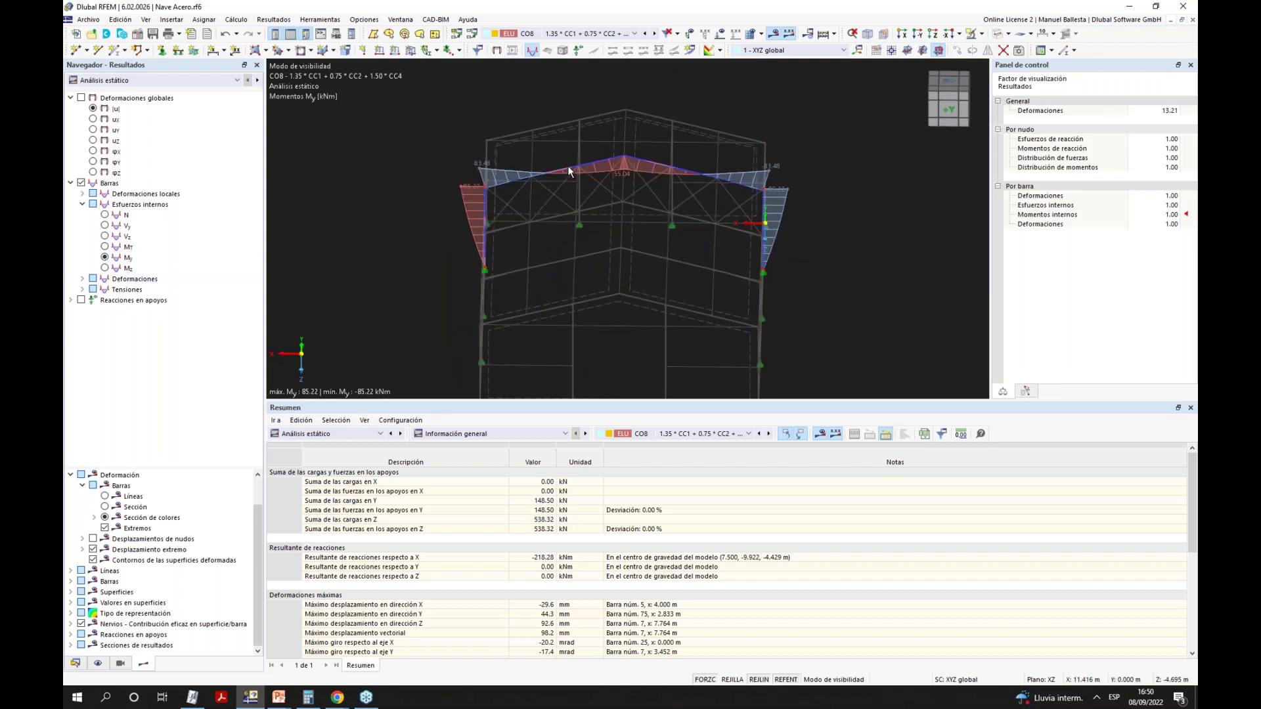
{"action": "left_click", "coordinate": [104, 215]}
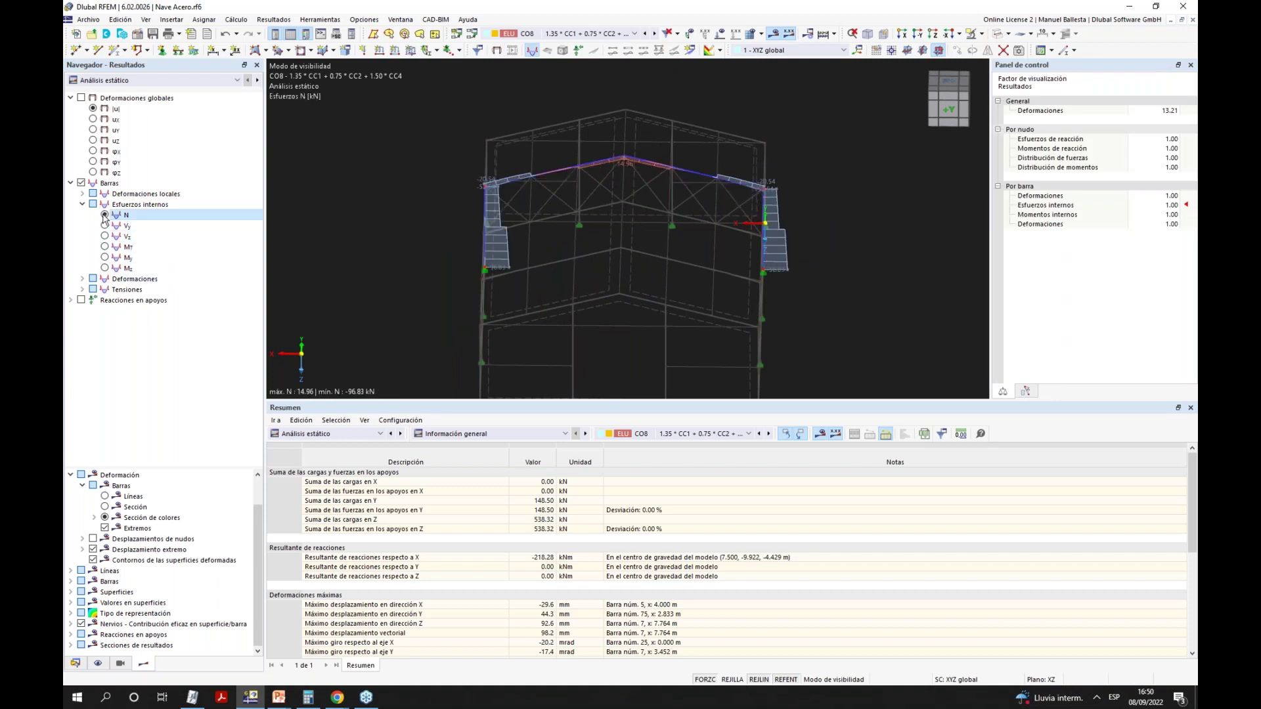
{"action": "left_click", "coordinate": [82, 97]}
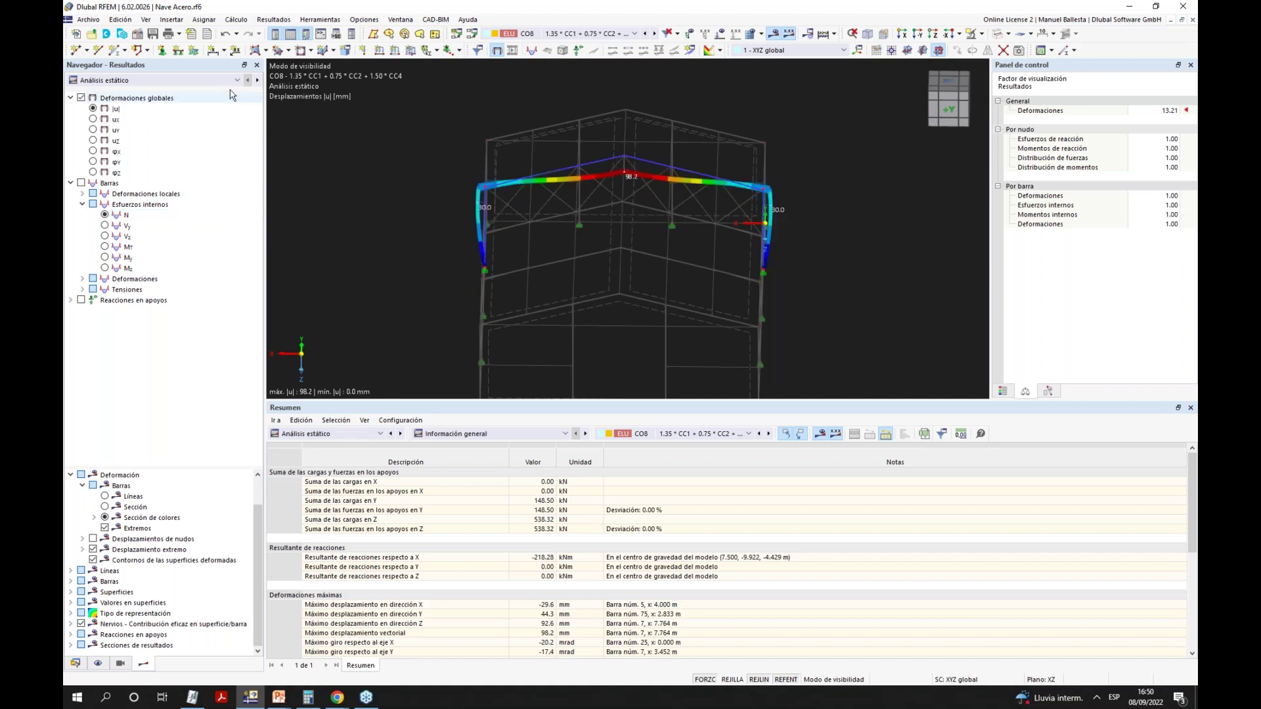
Set the display factor for deformations to 32.00.
{"action": "left_click", "coordinate": [1155, 111]}
{"action": "type", "text": "16.00"}
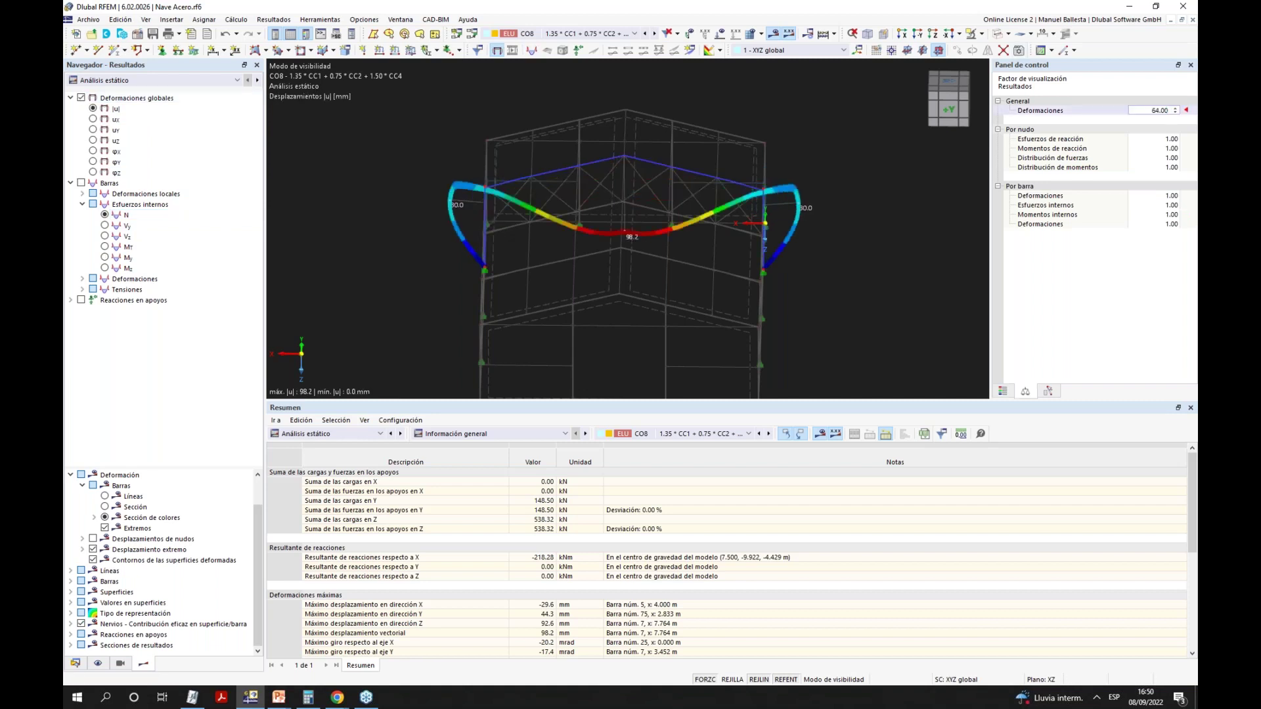
{"action": "key", "text": "BackSpace"}
{"action": "key", "text": "BackSpace"}
{"action": "key", "text": "BackSpace"}
{"action": "key", "text": "BackSpace"}
{"action": "key", "text": "BackSpace"}
{"action": "type", "text": "32.00"}
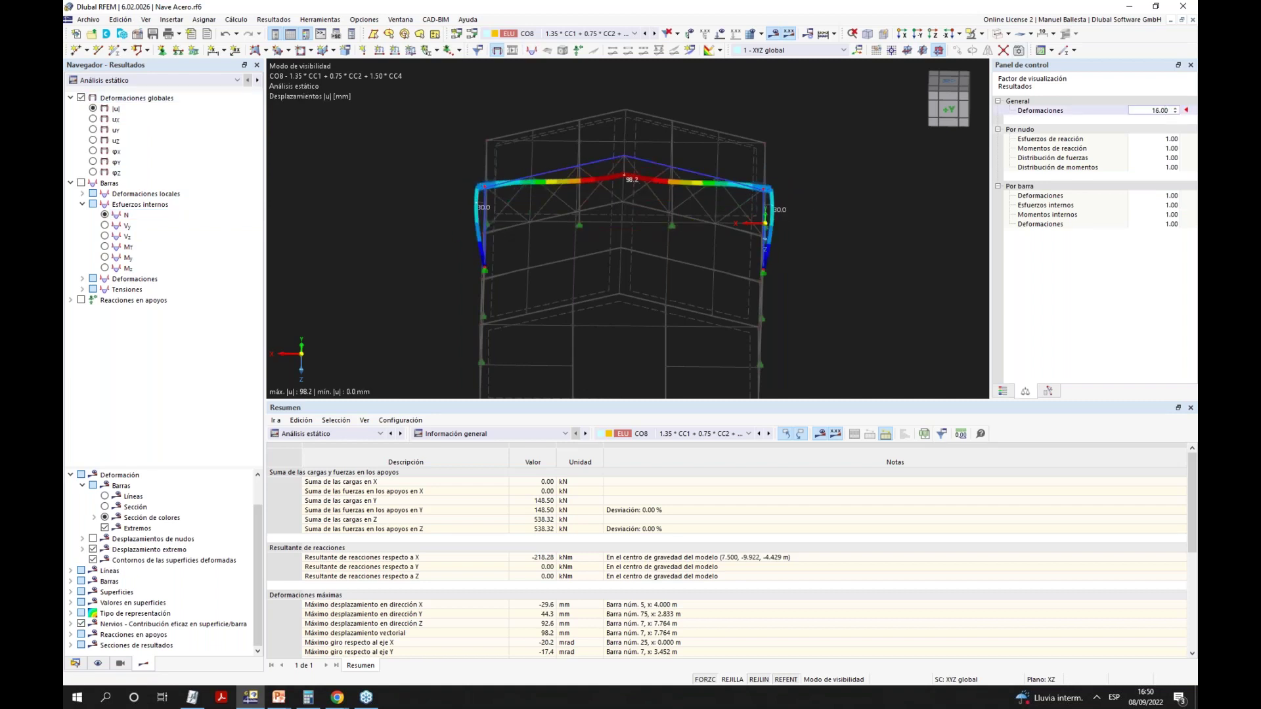
{"action": "left_click", "coordinate": [449, 50]}
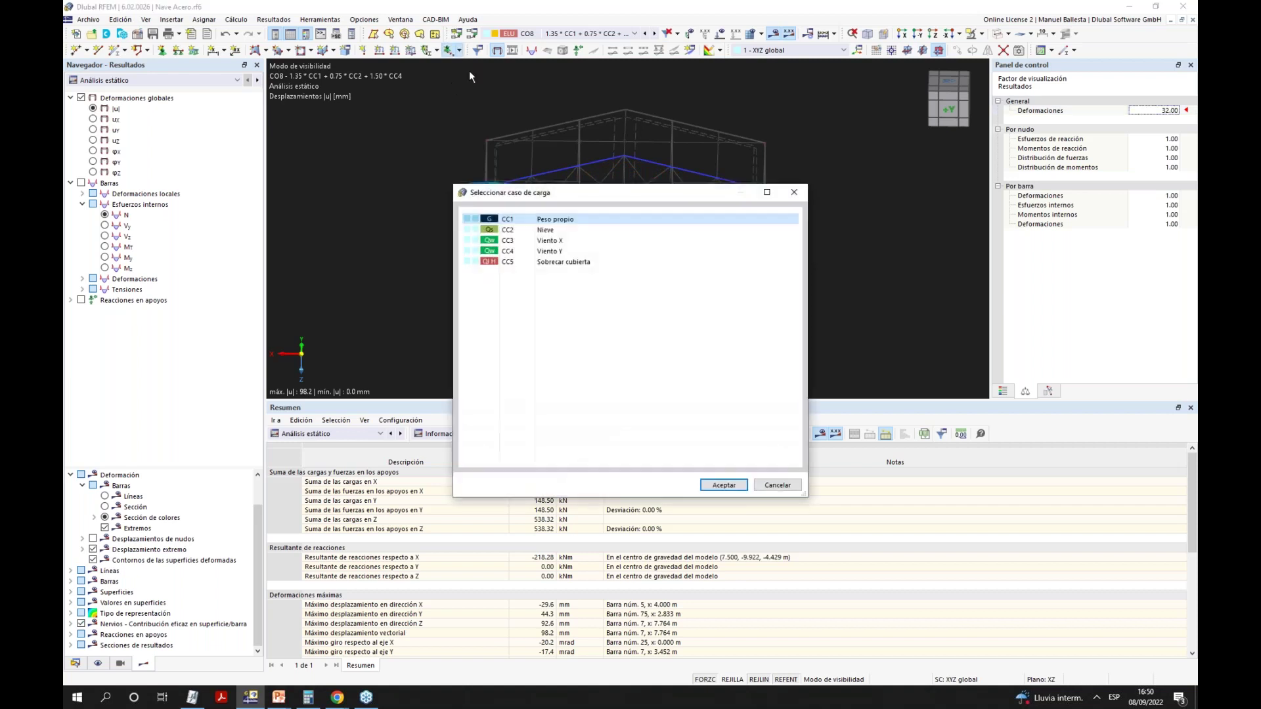
{"action": "left_click", "coordinate": [777, 485]}
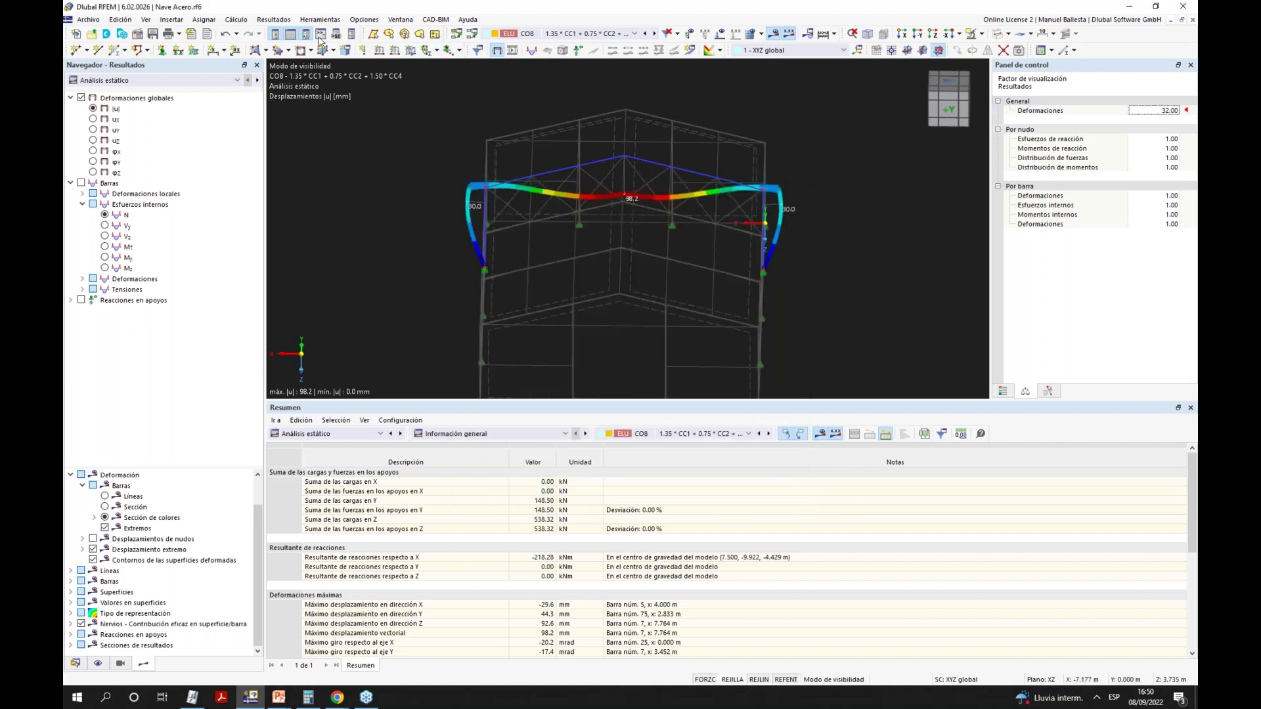
Display the support reactions and examine the reaction forces at the isolated frame's column bases.
{"action": "middle_click_drag", "start_coordinate": [433, 171], "coordinate": [473, 197], "text": "ctrl"}
{"action": "left_click", "coordinate": [577, 50]}
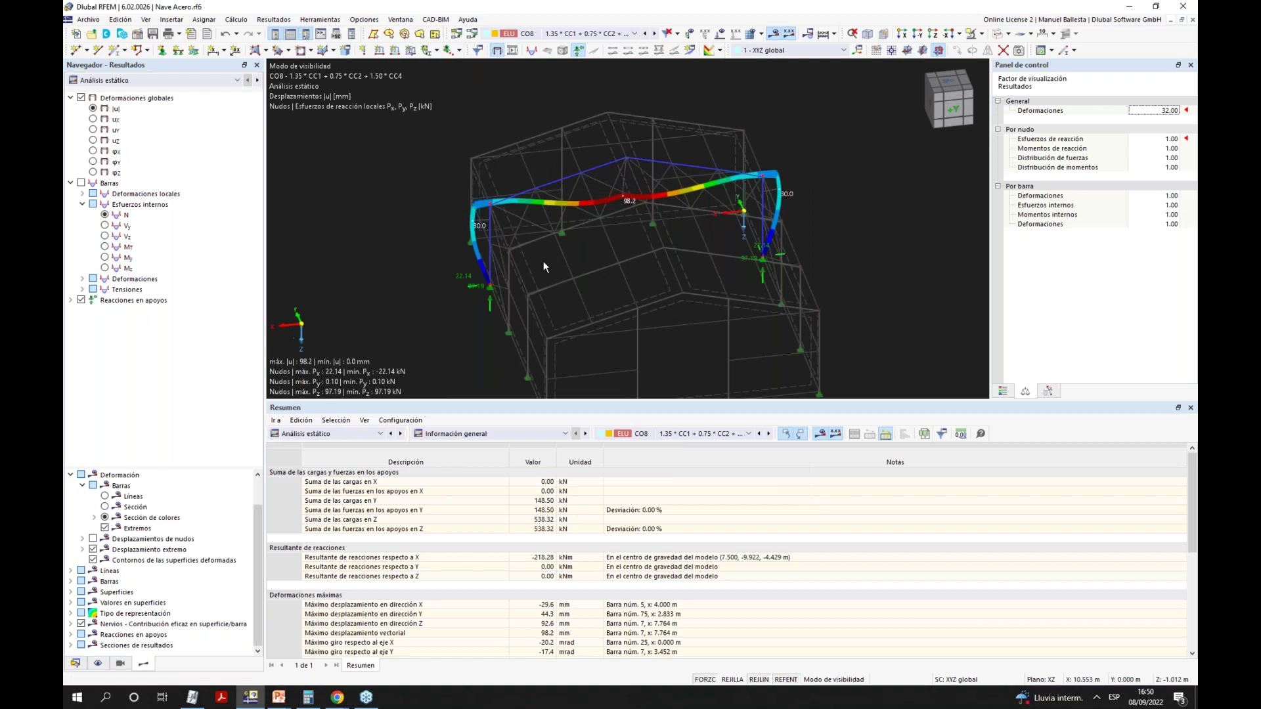
{"action": "middle_click_drag", "start_coordinate": [604, 217], "coordinate": [677, 227], "text": "ctrl"}
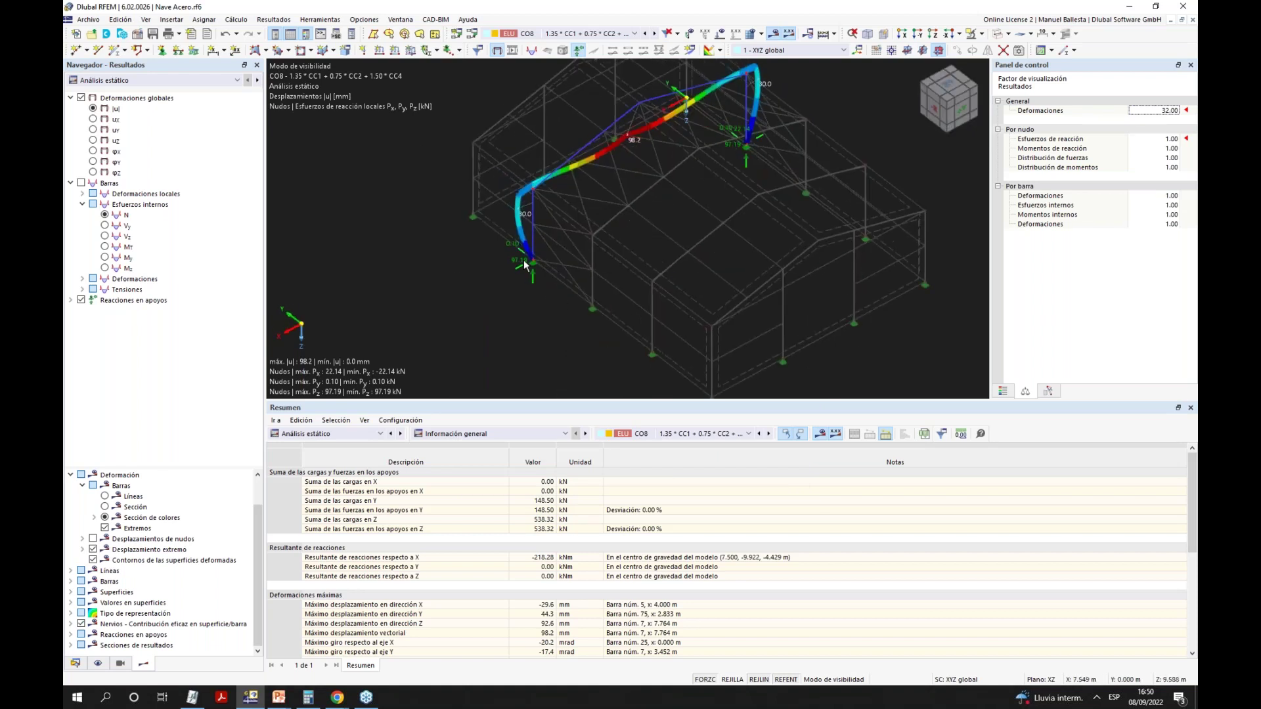
{"action": "scroll", "coordinate": [526, 261], "scroll_direction": "up", "scroll_amount": 3}
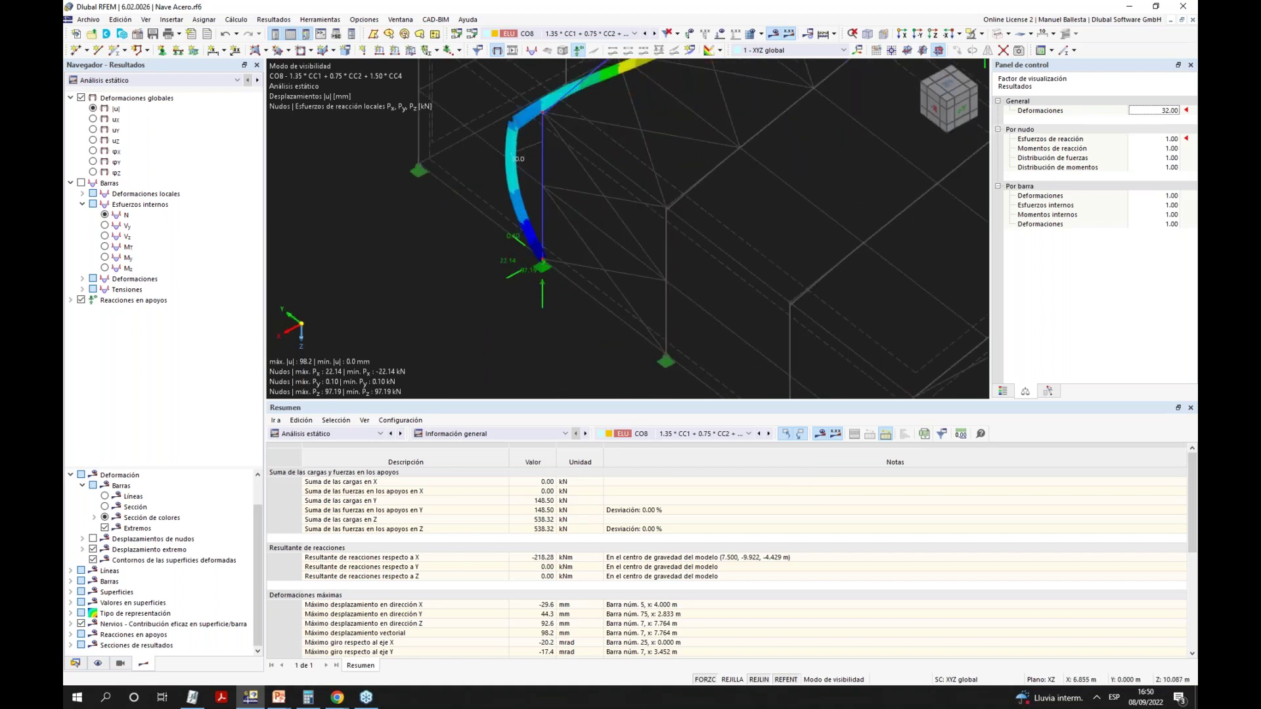
{"action": "scroll", "coordinate": [644, 333], "scroll_direction": "down", "scroll_amount": 5}
{"action": "middle_click_drag", "start_coordinate": [645, 333], "coordinate": [650, 263], "text": "ctrl"}
Show the whole hall without support reactions and display the deformation results of ultimate limit design situation SP1.
{"action": "left_click", "coordinate": [981, 34]}
{"action": "left_click", "coordinate": [1005, 113]}
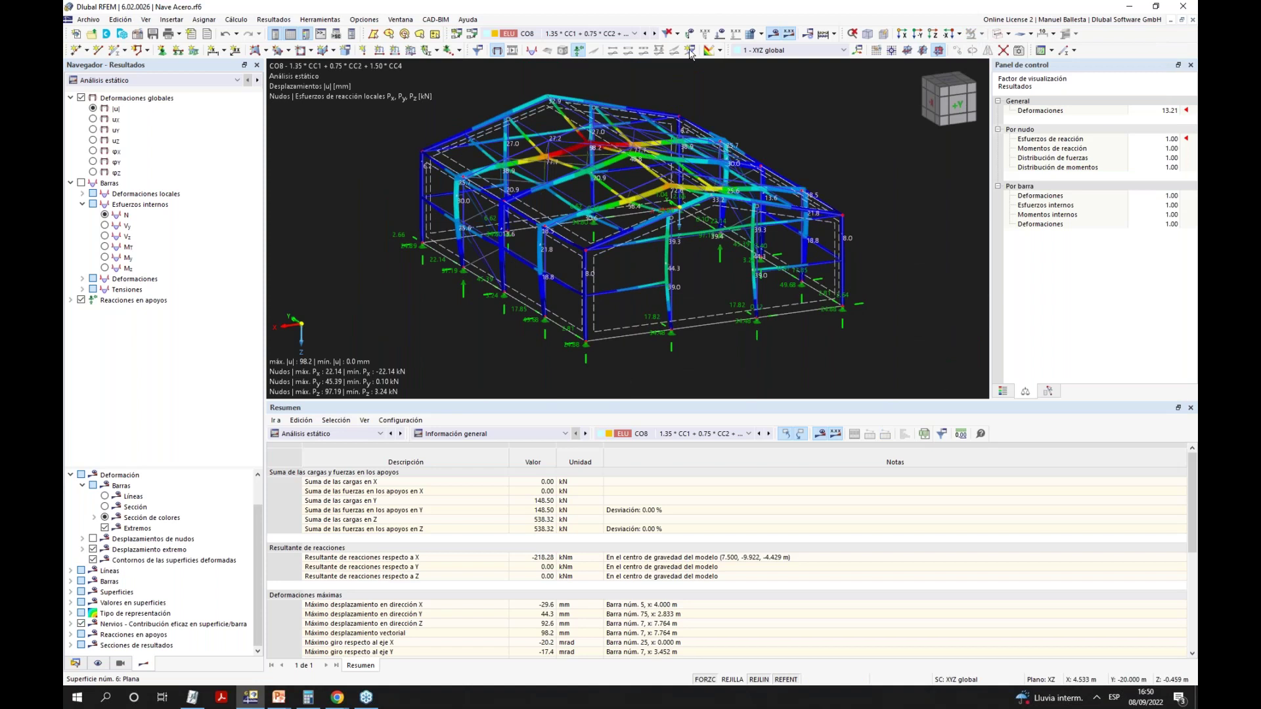
{"action": "left_click", "coordinate": [578, 57]}
{"action": "left_click", "coordinate": [702, 433]}
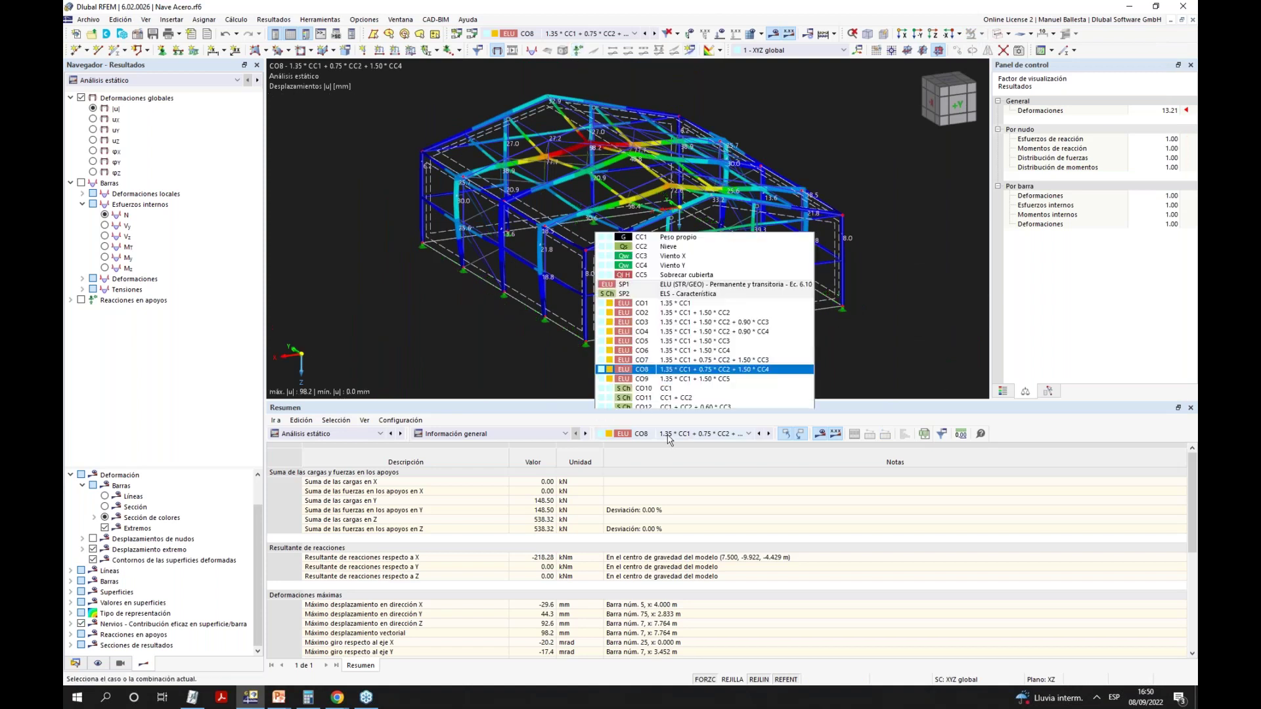
{"action": "left_click", "coordinate": [682, 200]}
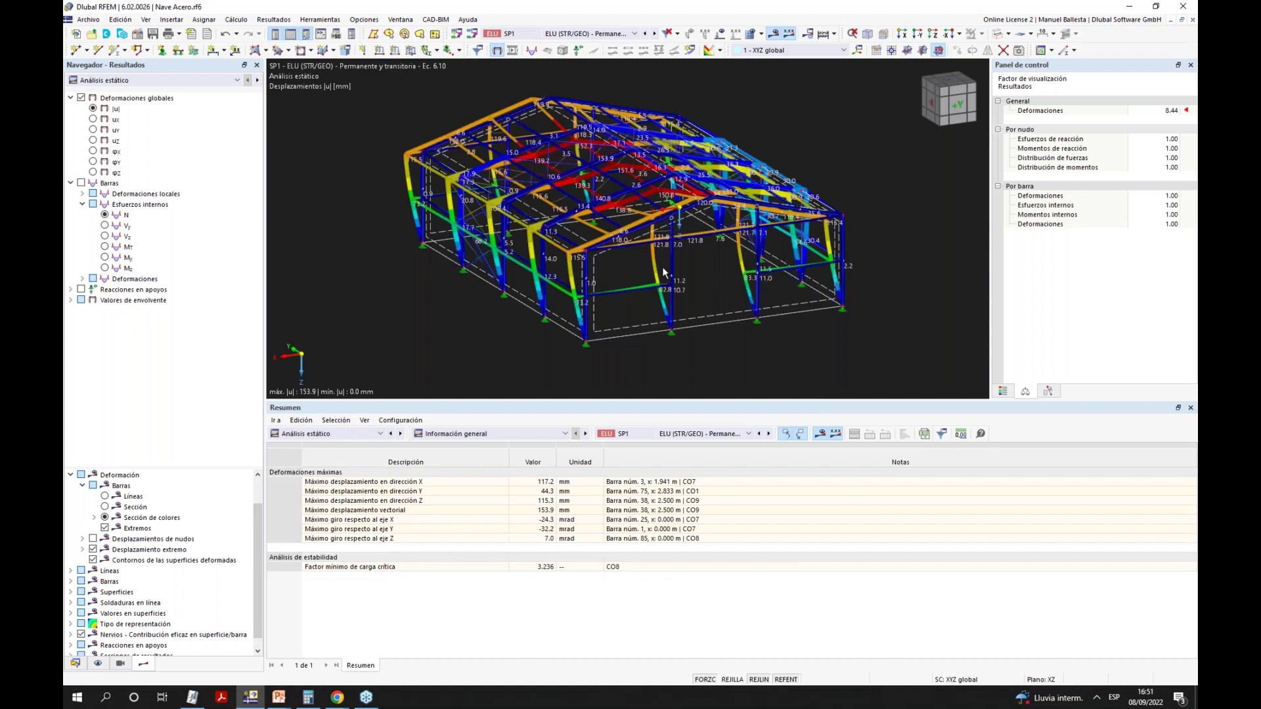
Check SP1's minimum critical load factor, then display load combination CO8's stability analysis and examine mode 1 around the gable frames.
{"action": "left_click", "coordinate": [547, 569]}
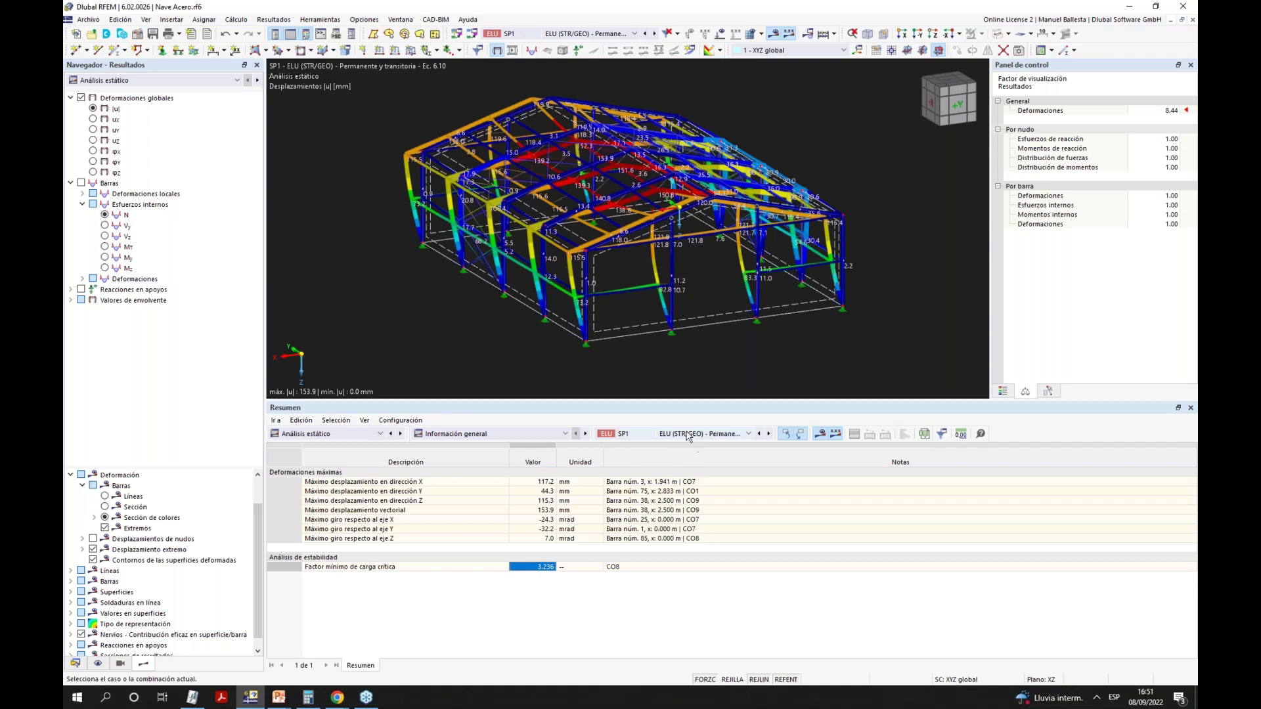
{"action": "left_click", "coordinate": [558, 41]}
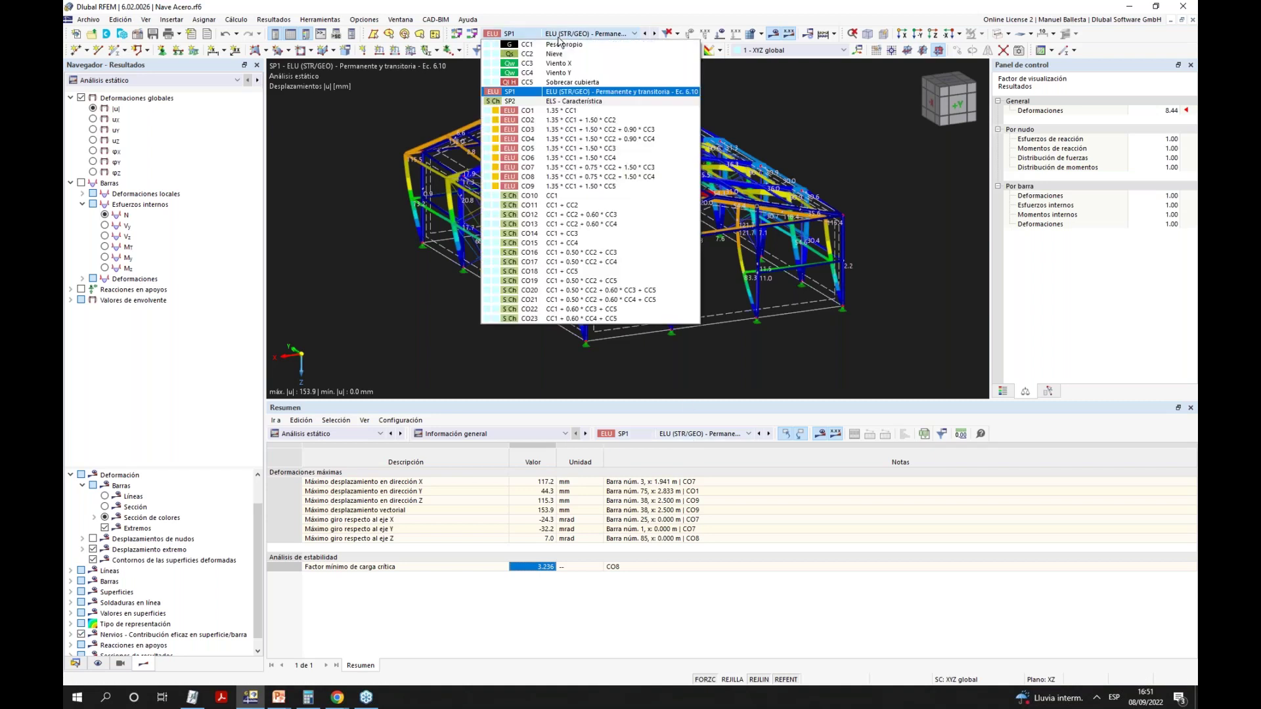
{"action": "left_click", "coordinate": [573, 176]}
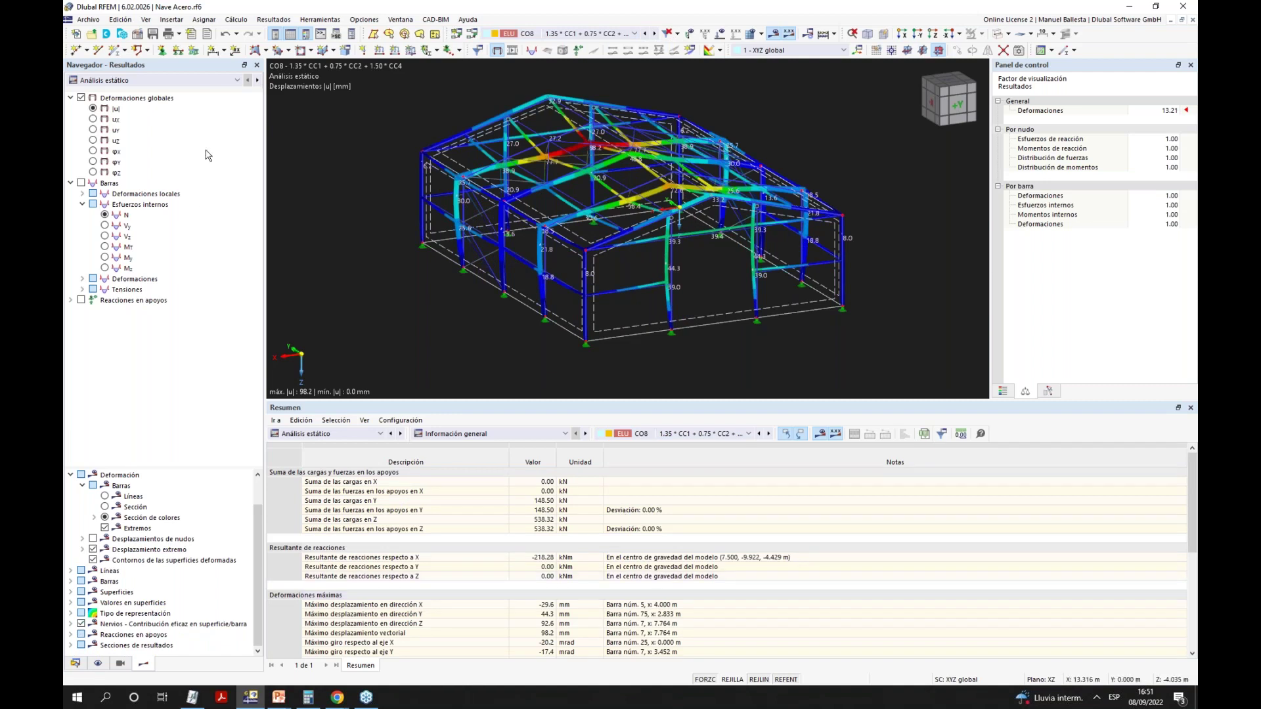
{"action": "left_click", "coordinate": [148, 80]}
{"action": "left_click", "coordinate": [122, 101]}
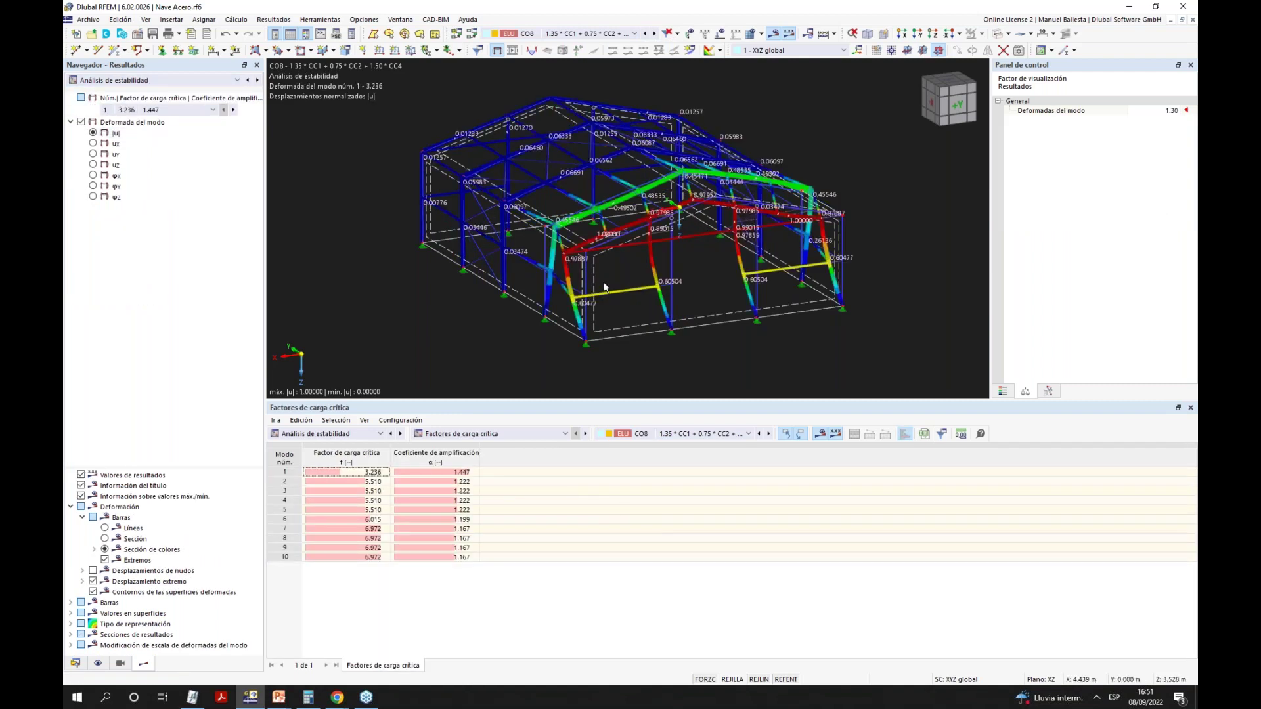
{"action": "middle_click_drag", "start_coordinate": [734, 307], "coordinate": [885, 126], "text": "ctrl"}
{"action": "scroll", "coordinate": [830, 257], "scroll_direction": "up", "scroll_amount": 3}
{"action": "scroll", "coordinate": [767, 287], "scroll_direction": "down", "scroll_amount": 3}
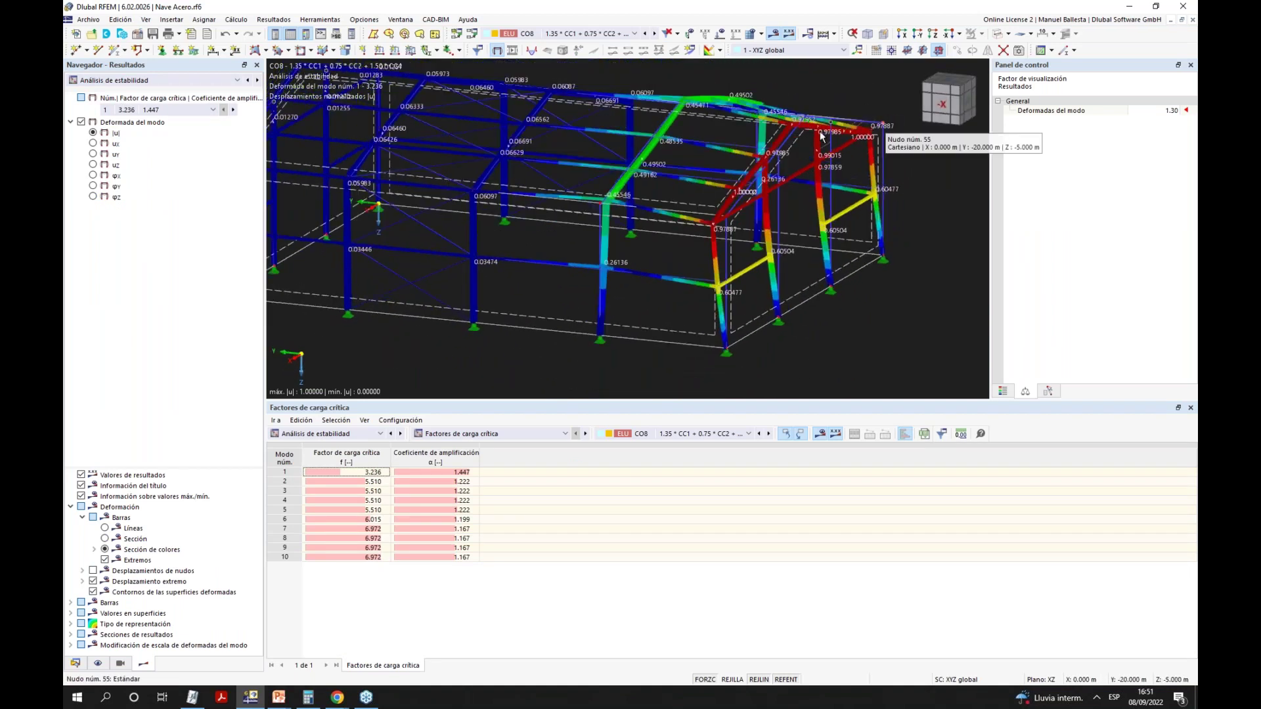
{"action": "middle_click_drag", "start_coordinate": [780, 248], "coordinate": [557, 326], "text": "ctrl"}
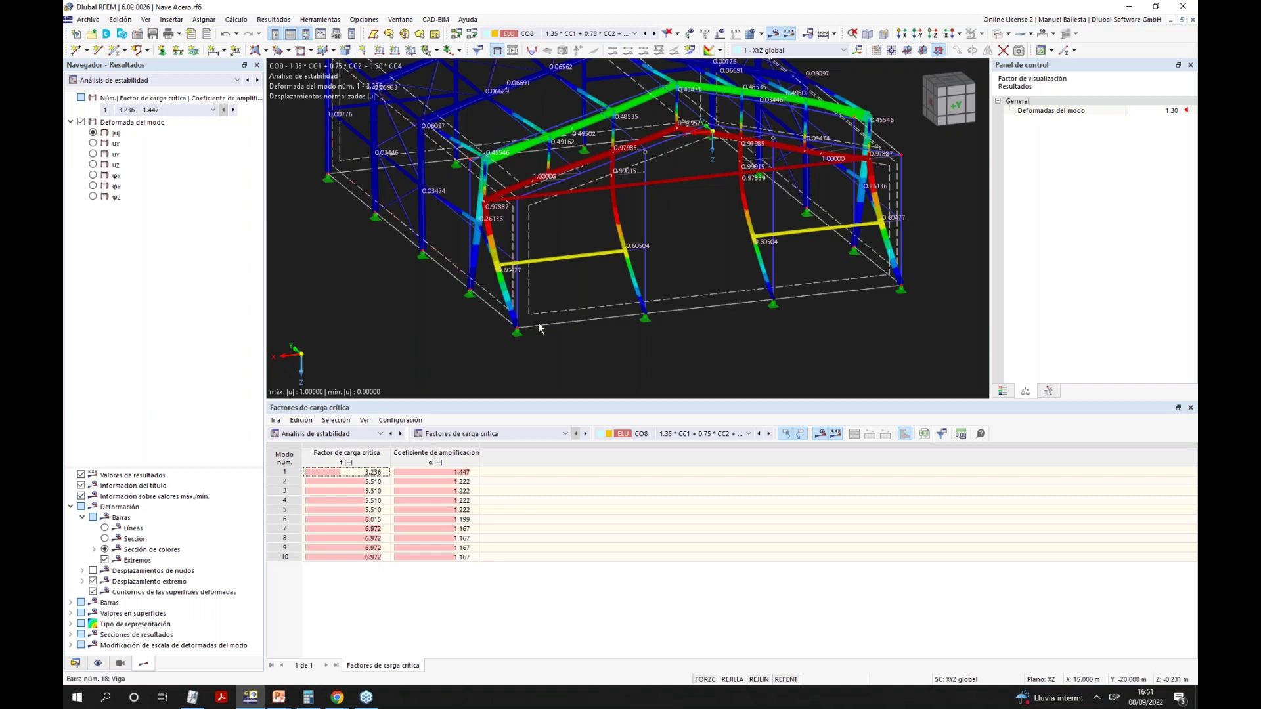
Advance through CO8's stability mode shapes to mode 6, checking the static deformations in between.
{"action": "left_click", "coordinate": [233, 109]}
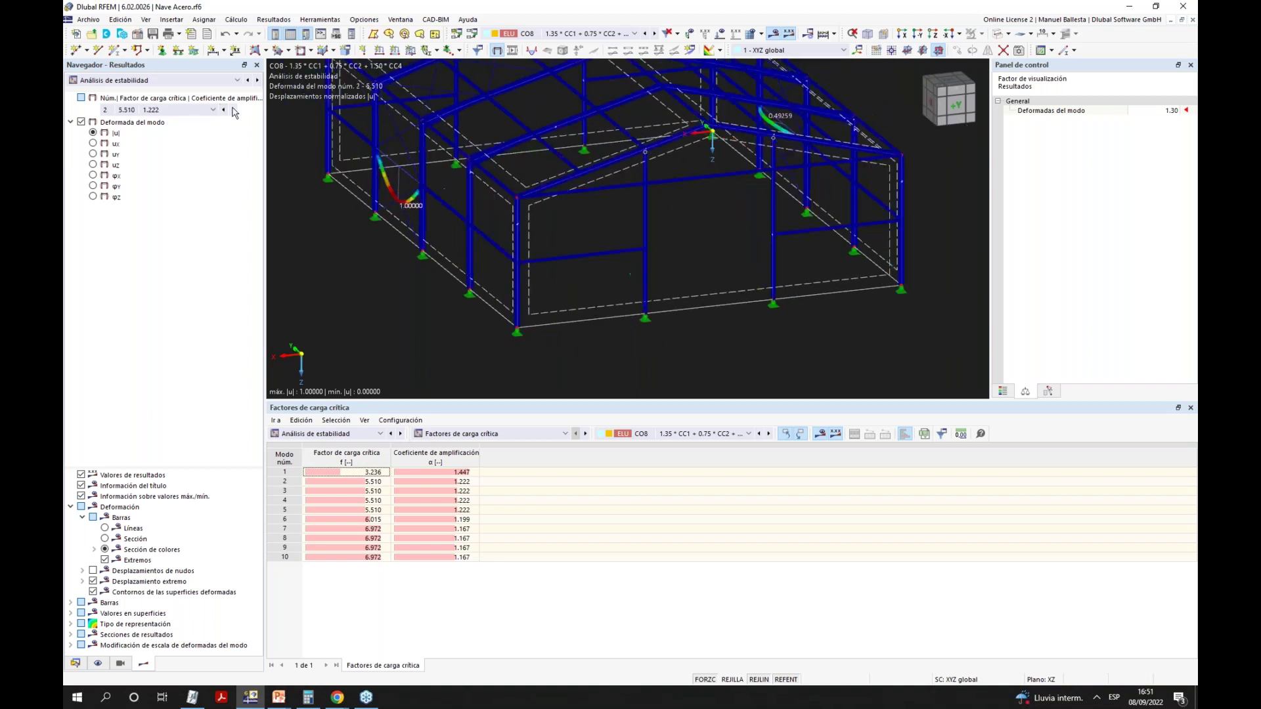
{"action": "left_click", "coordinate": [248, 80]}
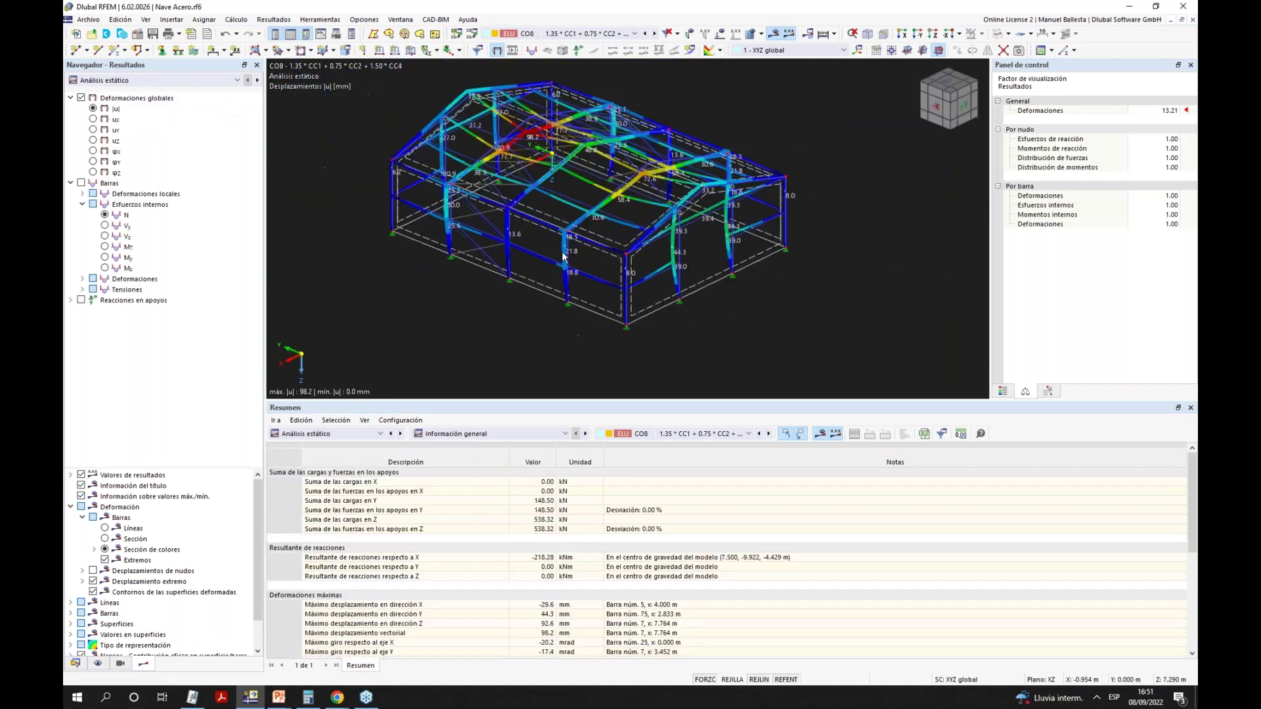
{"action": "left_click", "coordinate": [151, 80]}
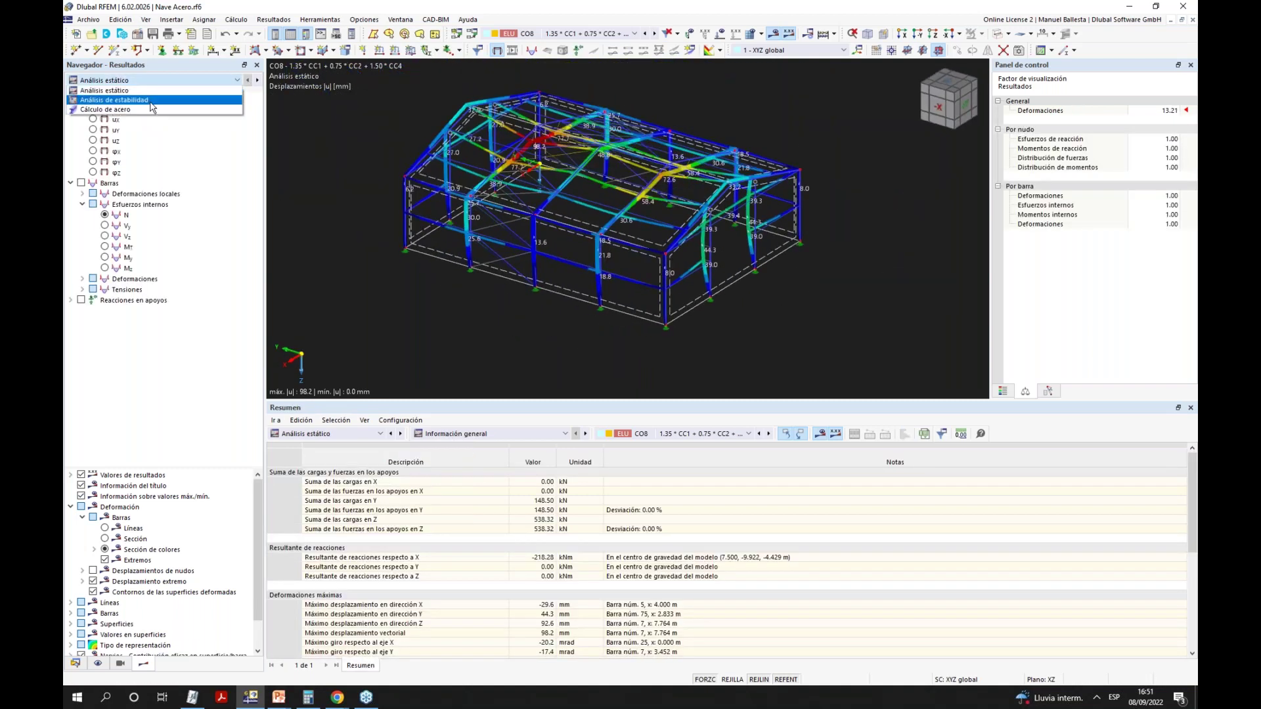
{"action": "left_click", "coordinate": [151, 102]}
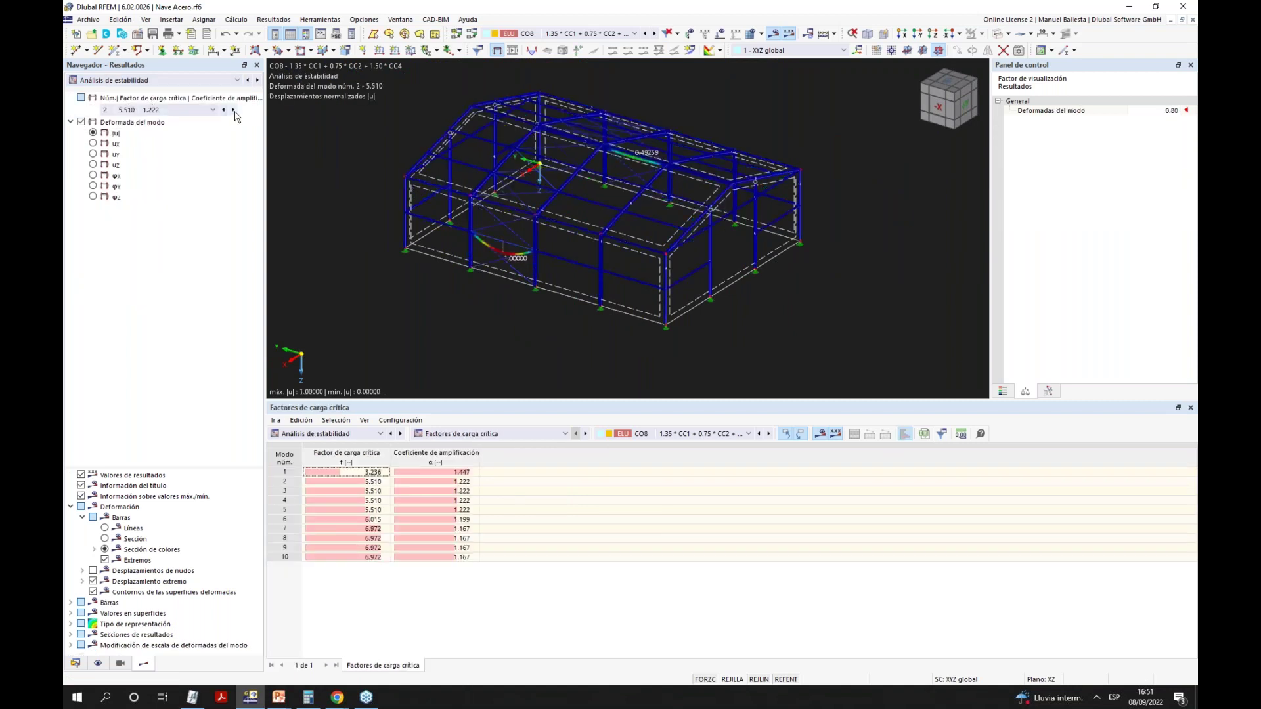
{"action": "left_click", "coordinate": [235, 110]}
{"action": "left_click", "coordinate": [234, 111]}
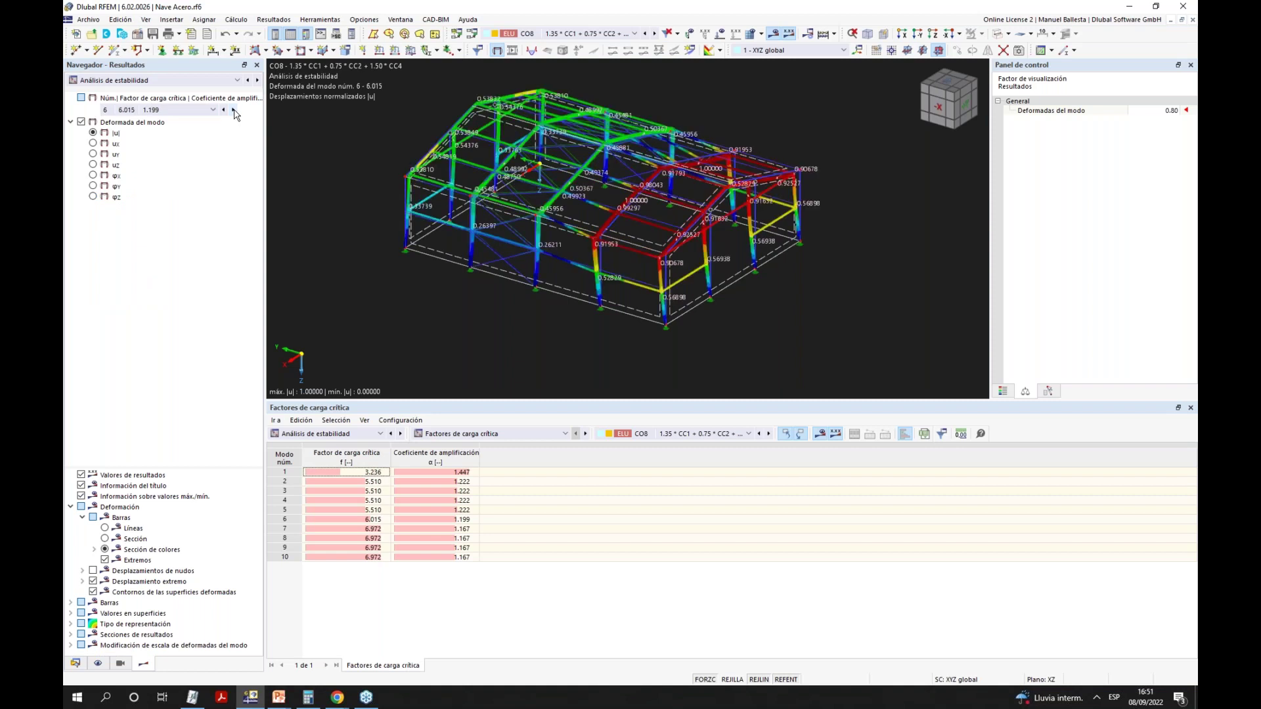
Examine the mode 6 buckling shape from both gable ends and along the hall's sides.
{"action": "middle_click_drag", "start_coordinate": [692, 306], "coordinate": [611, 286], "text": "ctrl"}
{"action": "scroll", "coordinate": [699, 258], "scroll_direction": "up", "scroll_amount": 5}
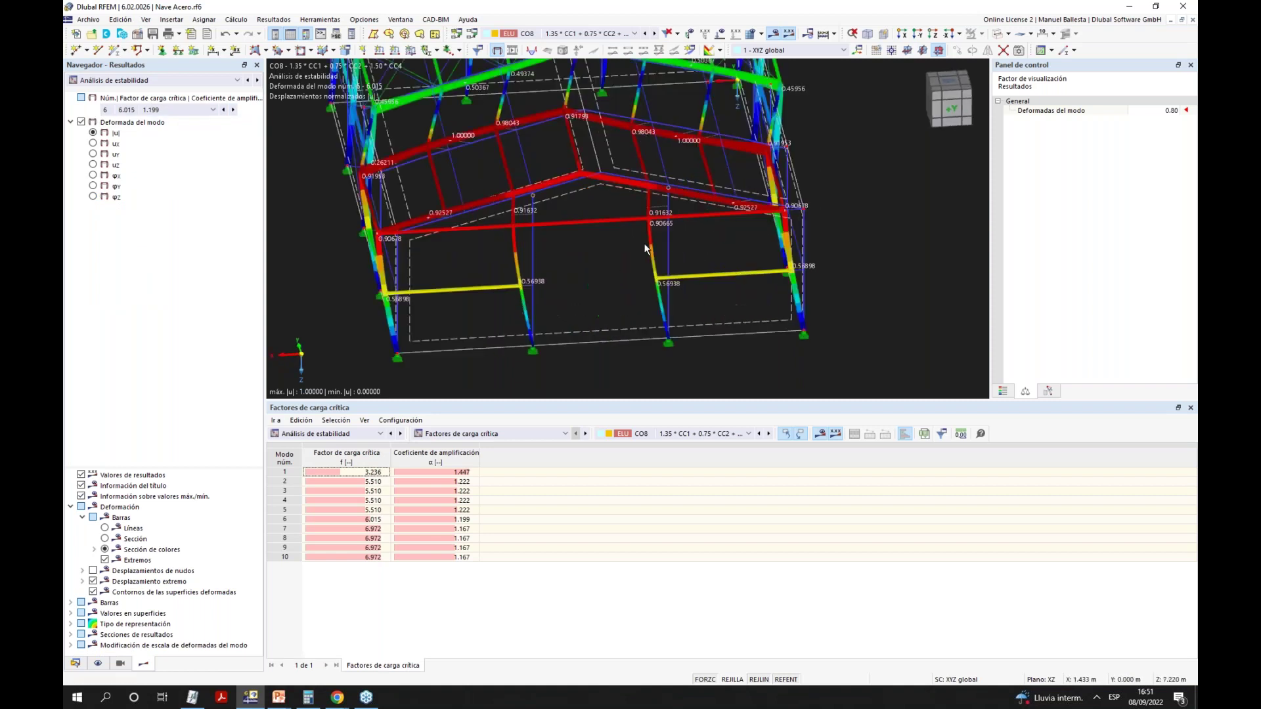
{"action": "middle_click_drag", "start_coordinate": [722, 216], "coordinate": [460, 129], "text": "ctrl"}
{"action": "scroll", "coordinate": [538, 211], "scroll_direction": "down", "scroll_amount": 3}
{"action": "scroll", "coordinate": [689, 214], "scroll_direction": "up", "scroll_amount": 4}
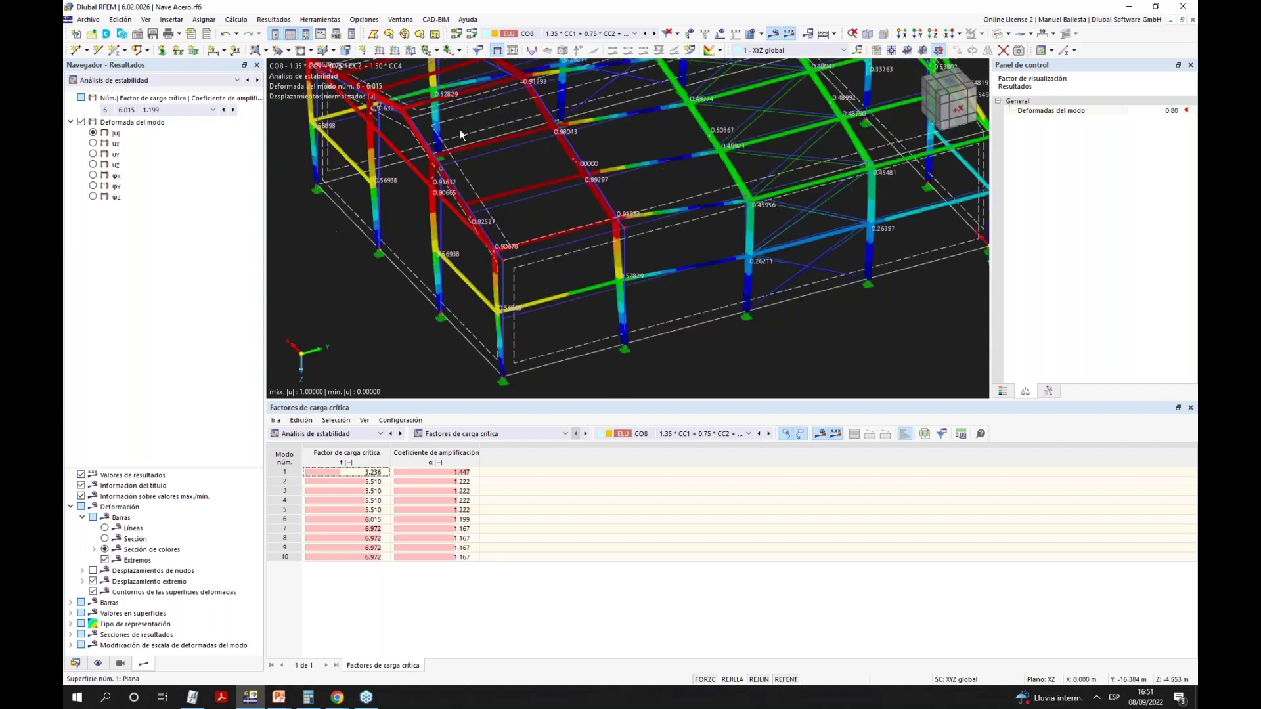
{"action": "middle_click_drag", "start_coordinate": [577, 217], "coordinate": [706, 197], "text": "ctrl"}
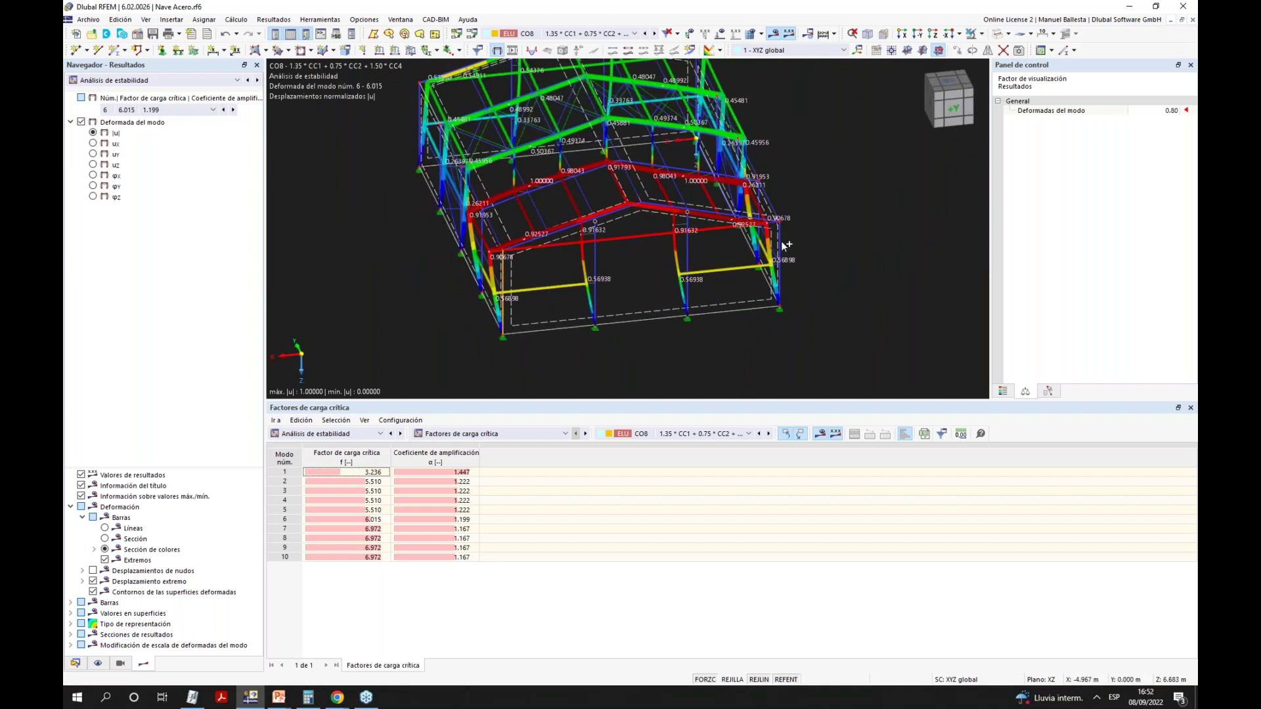
{"action": "middle_click_drag", "start_coordinate": [345, 241], "coordinate": [427, 257], "text": "ctrl"}
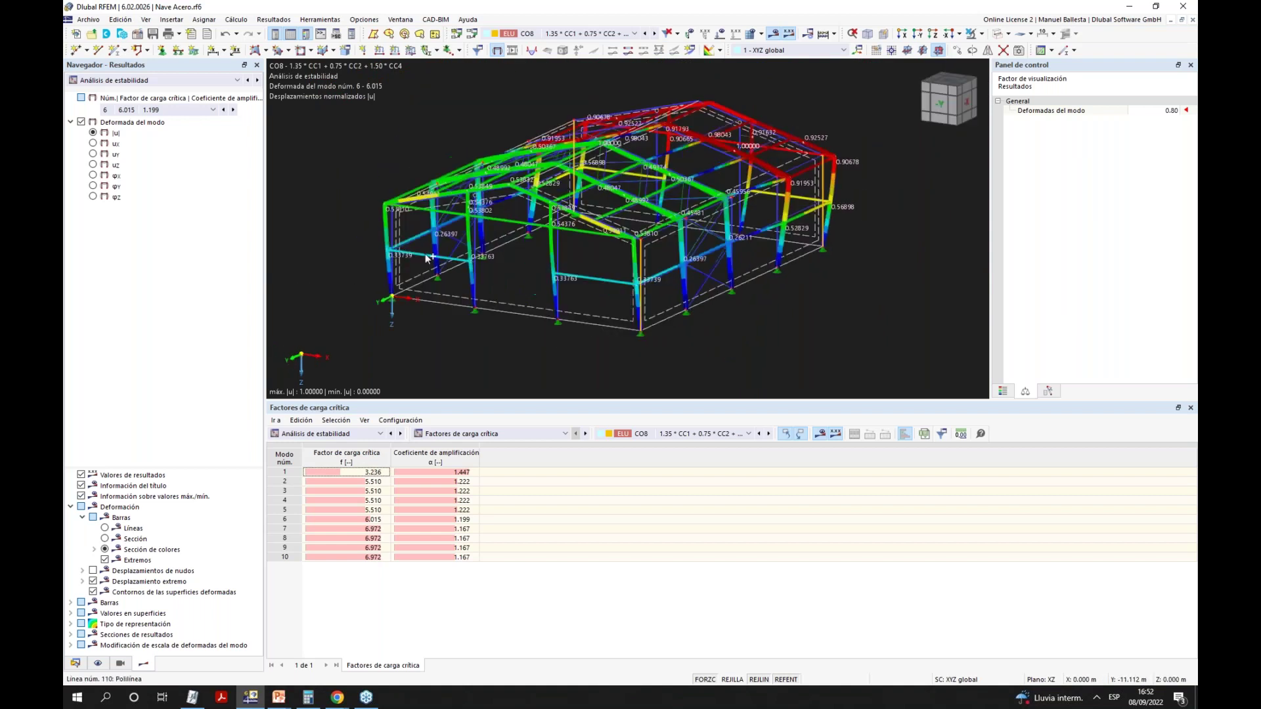
Change the section of the four selected corner columns (members 1, 2, 17, 18) to HEB 200 and accept deleting the results.
{"action": "right_click", "coordinate": [393, 237]}
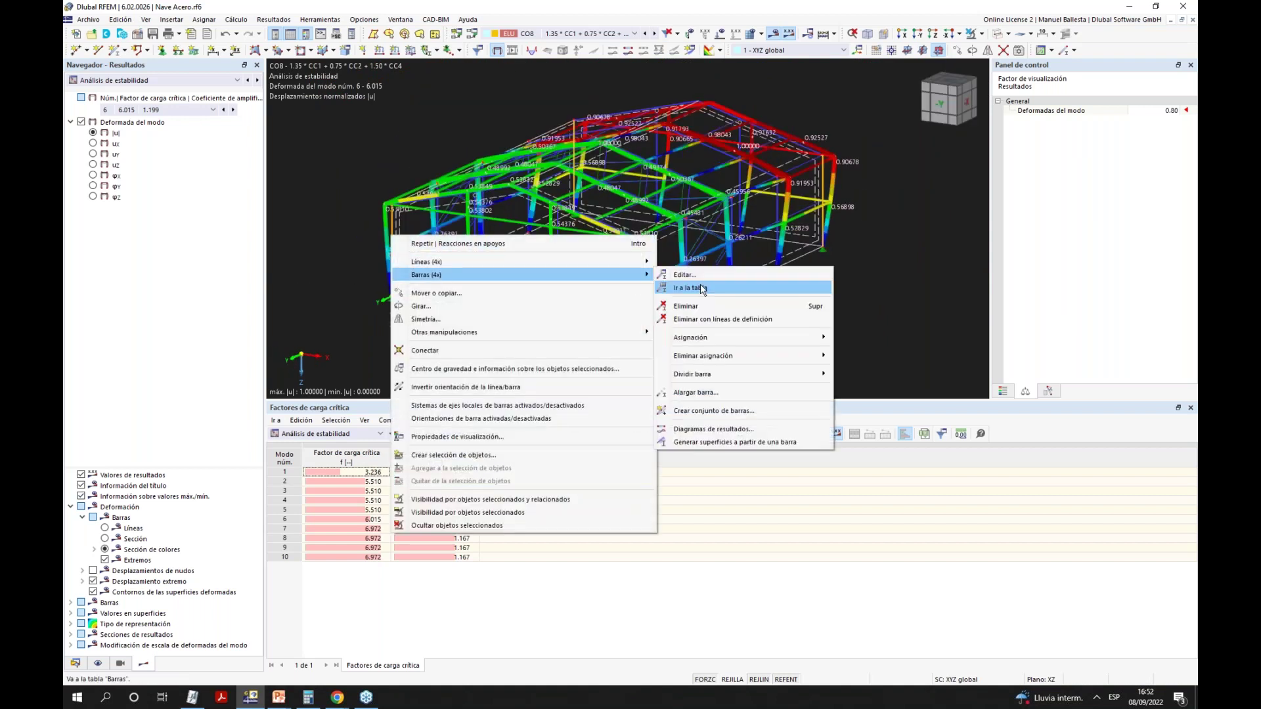
{"action": "left_click", "coordinate": [699, 279]}
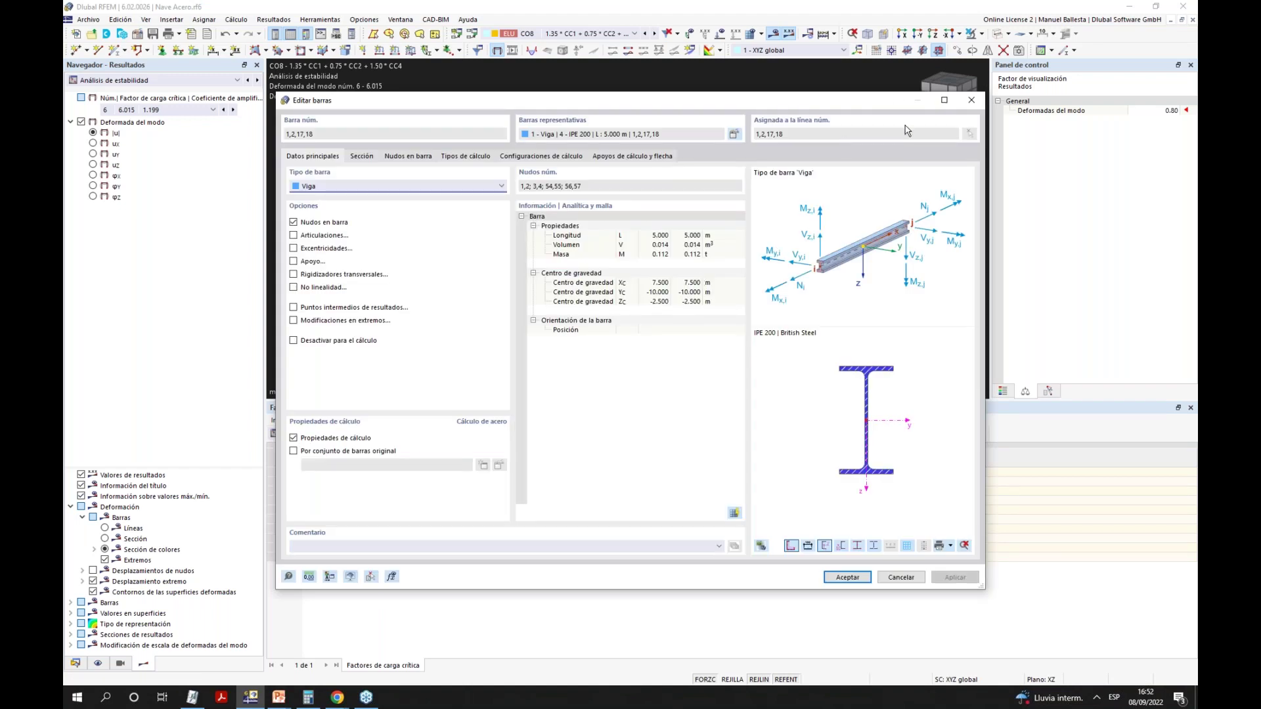
{"action": "left_click_drag", "start_coordinate": [781, 102], "coordinate": [522, 120]}
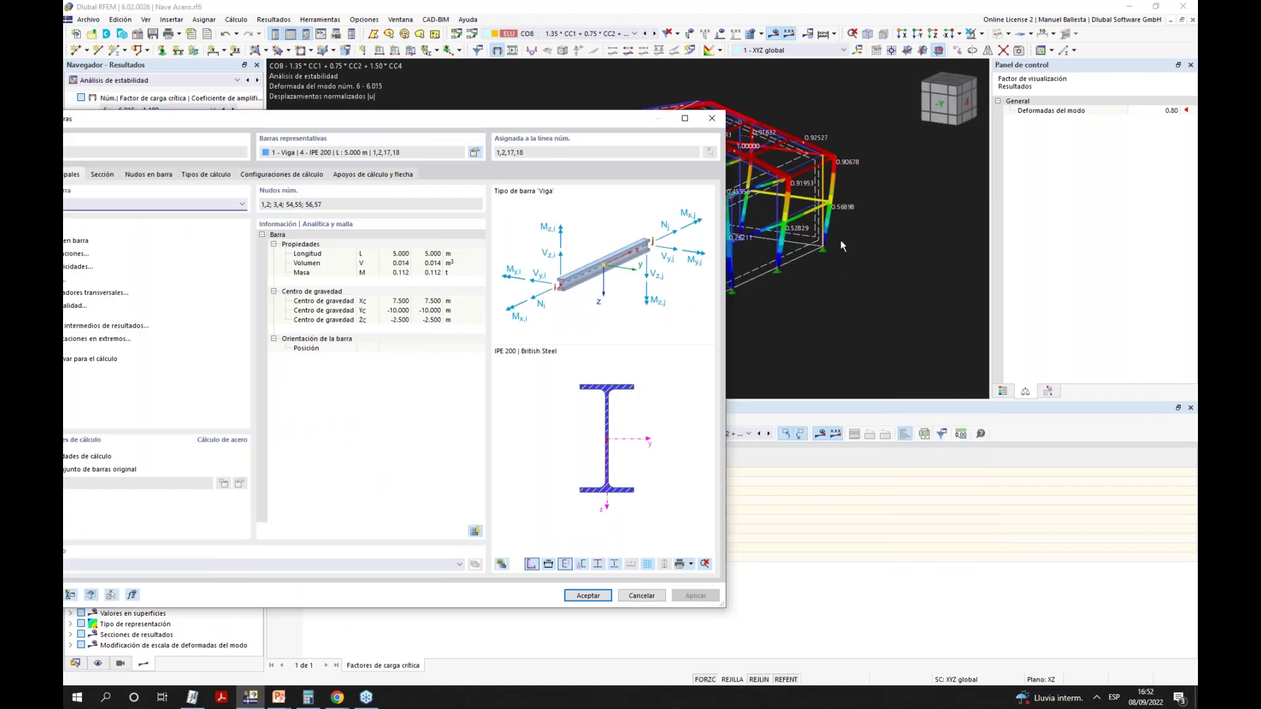
{"action": "left_click_drag", "start_coordinate": [458, 124], "coordinate": [690, 103]}
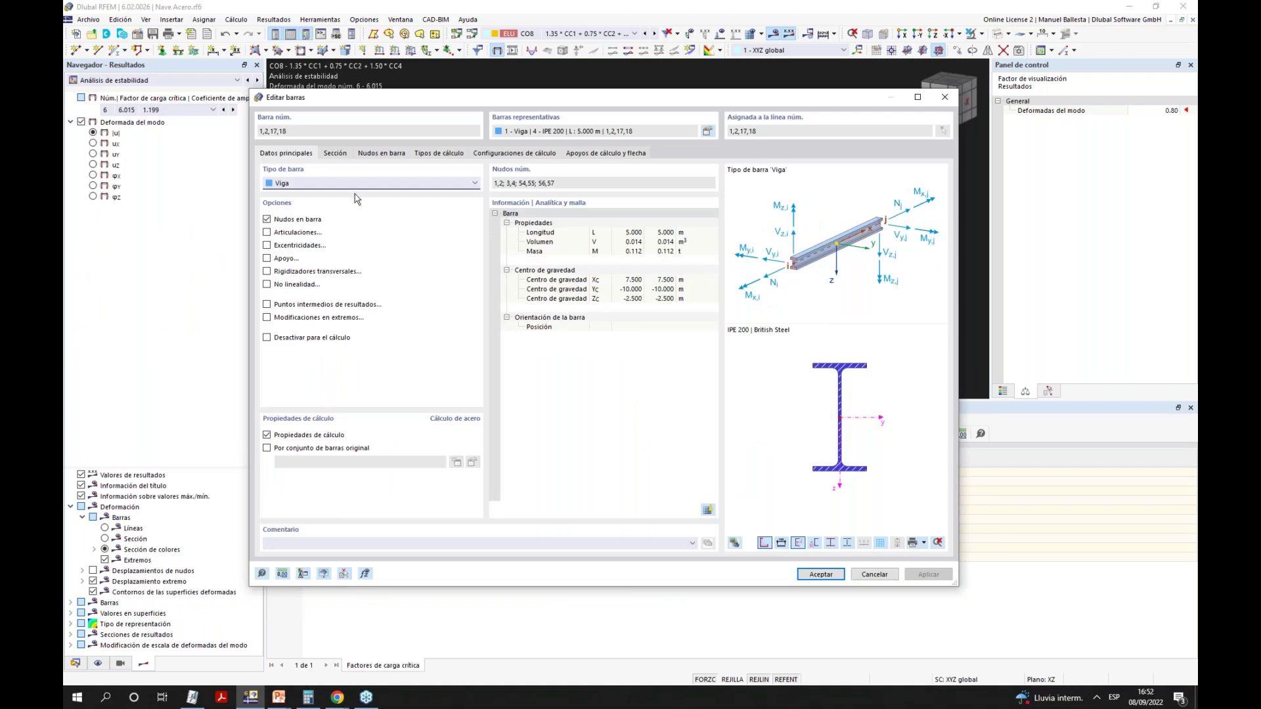
{"action": "left_click", "coordinate": [341, 164]}
{"action": "left_click", "coordinate": [356, 443]}
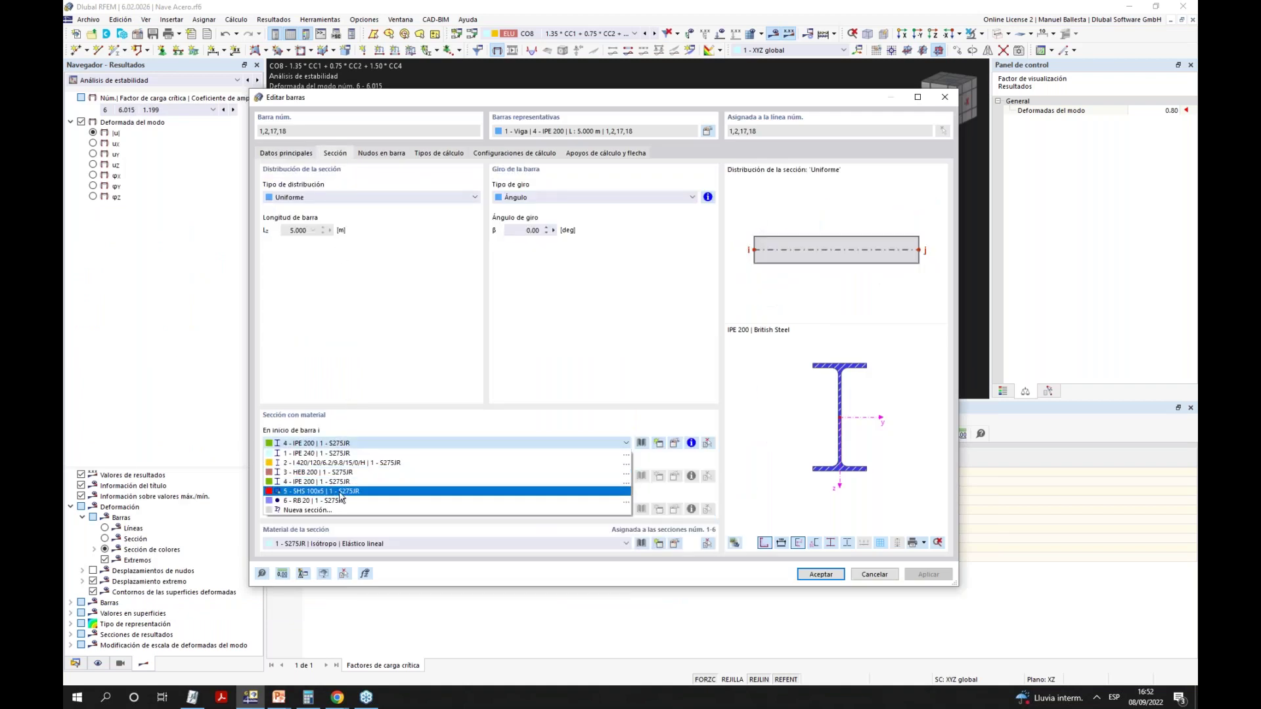
{"action": "left_click", "coordinate": [316, 472]}
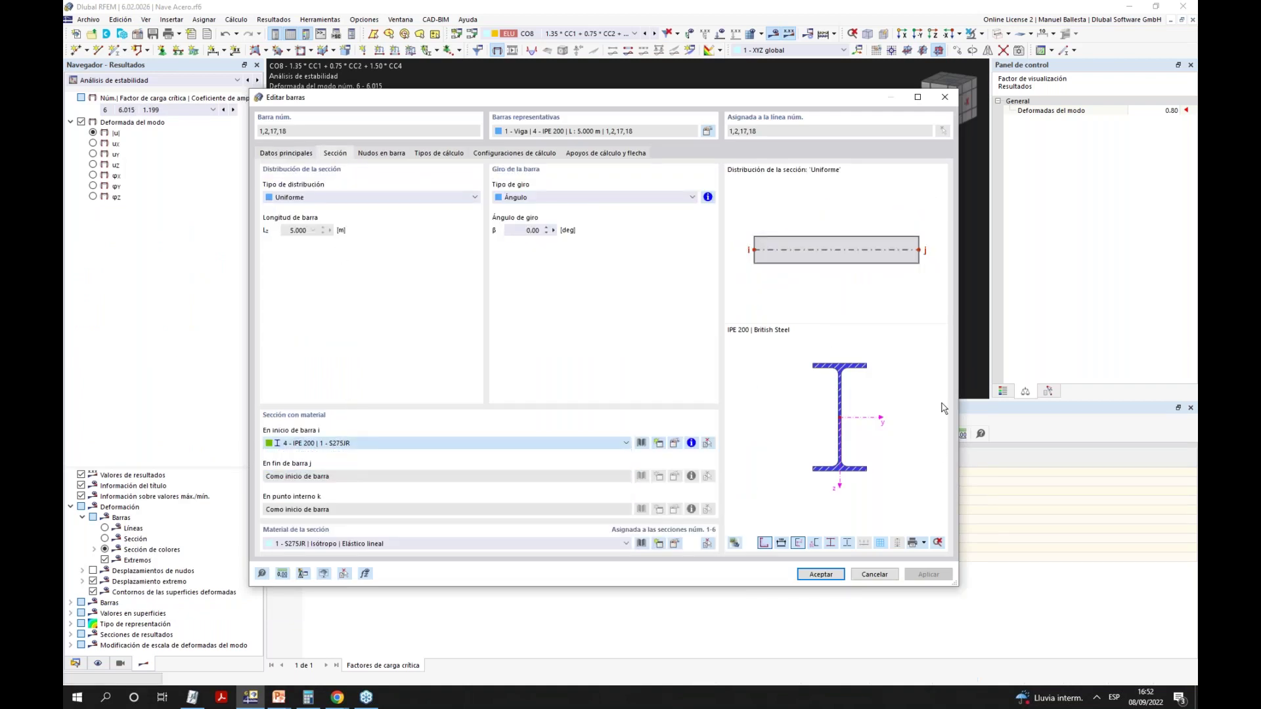
{"action": "left_click", "coordinate": [820, 575]}
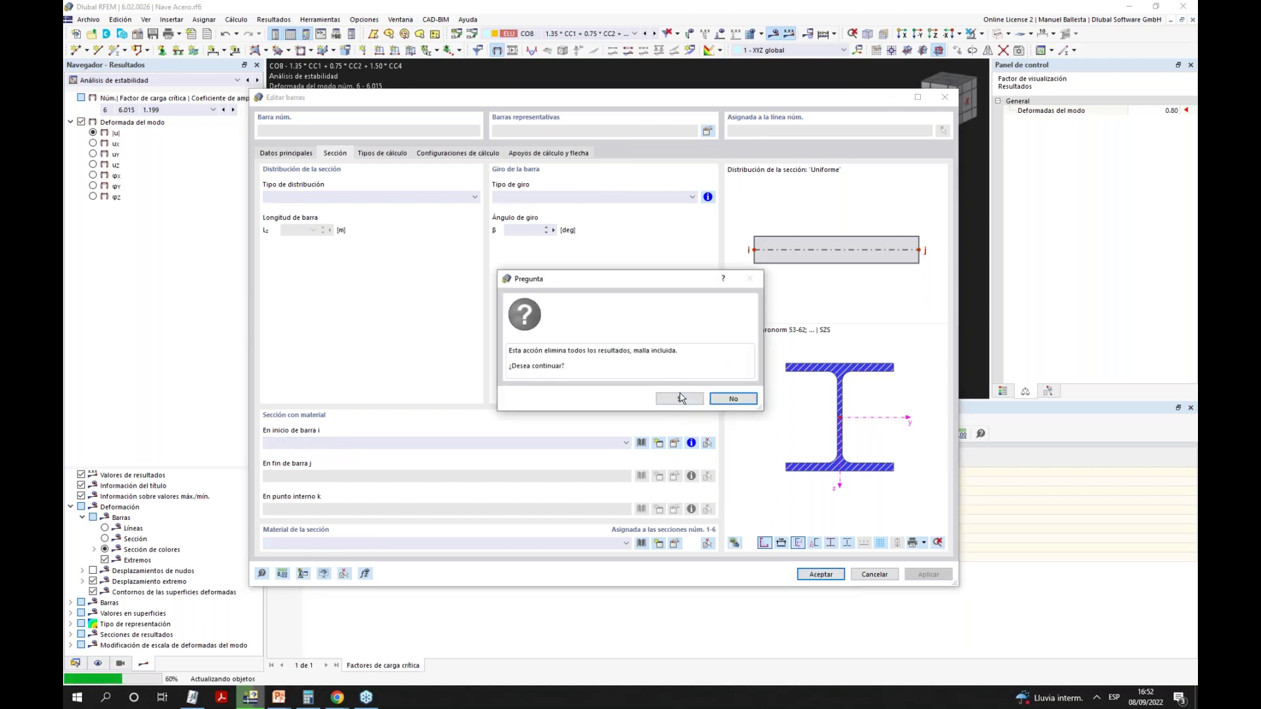
{"action": "left_click", "coordinate": [683, 399]}
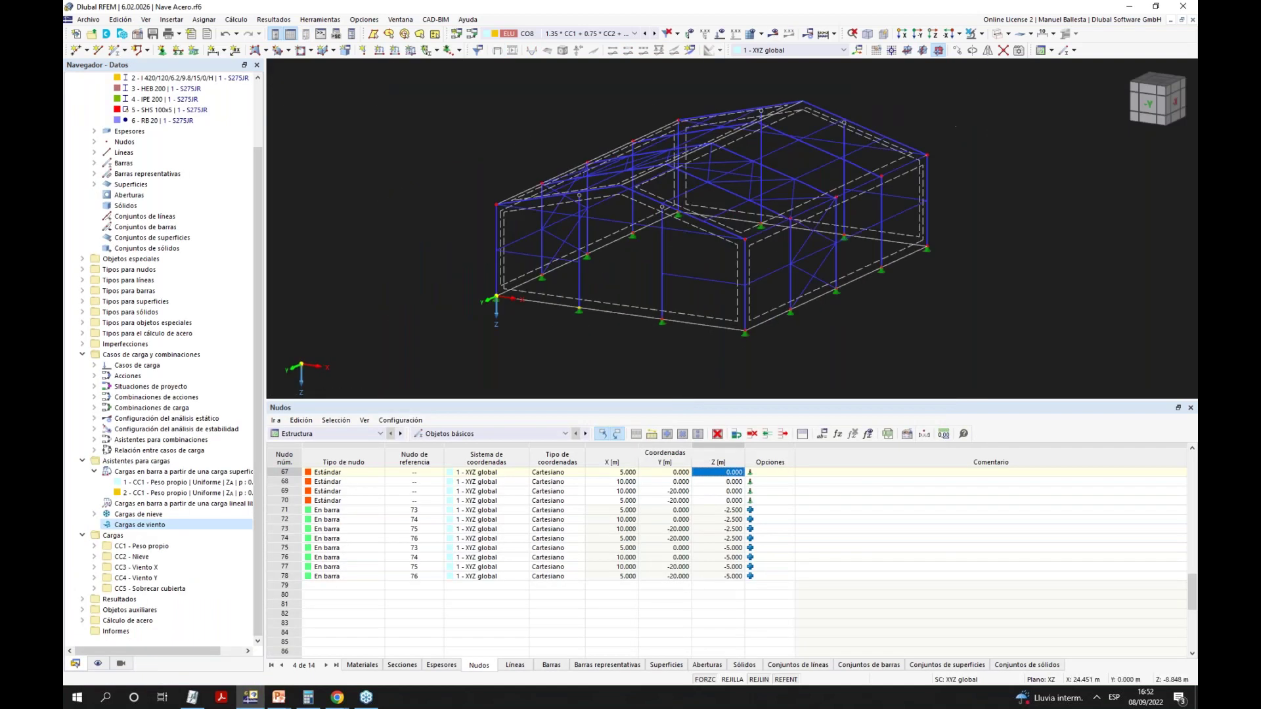
Recalculate all load cases and combinations of the hall.
{"action": "left_click", "coordinate": [236, 20]}
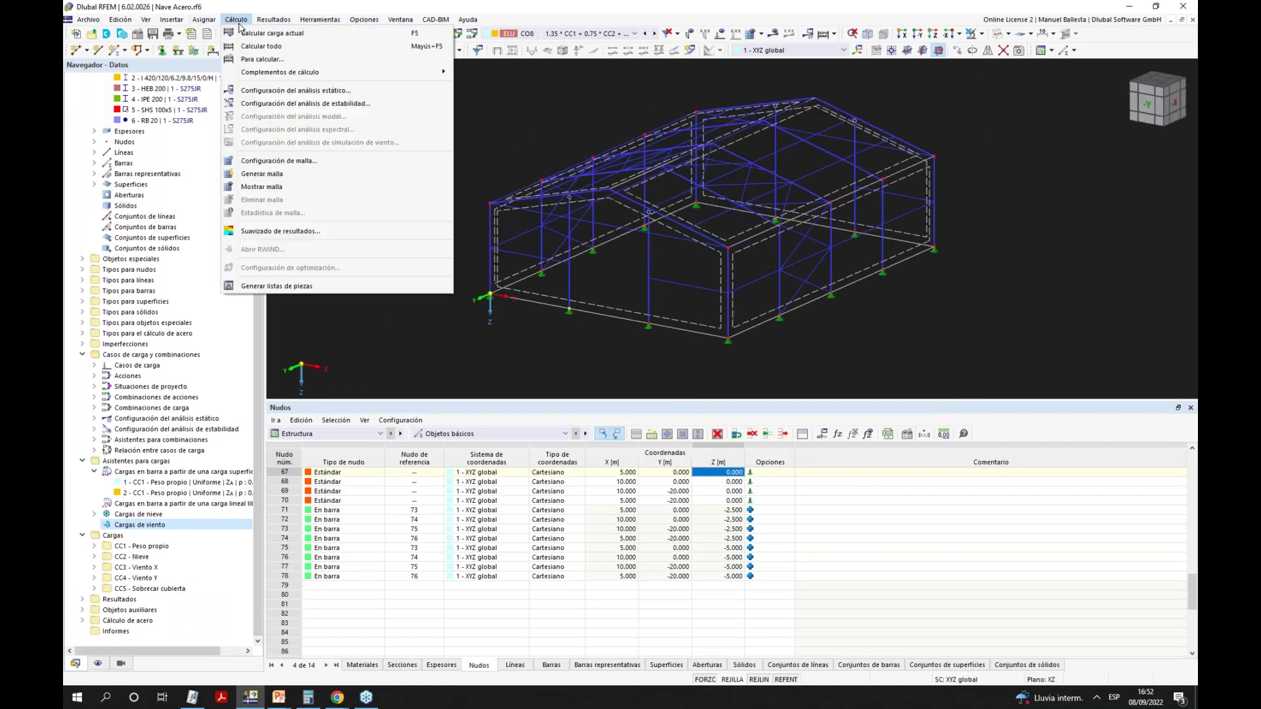
{"action": "left_click", "coordinate": [275, 48]}
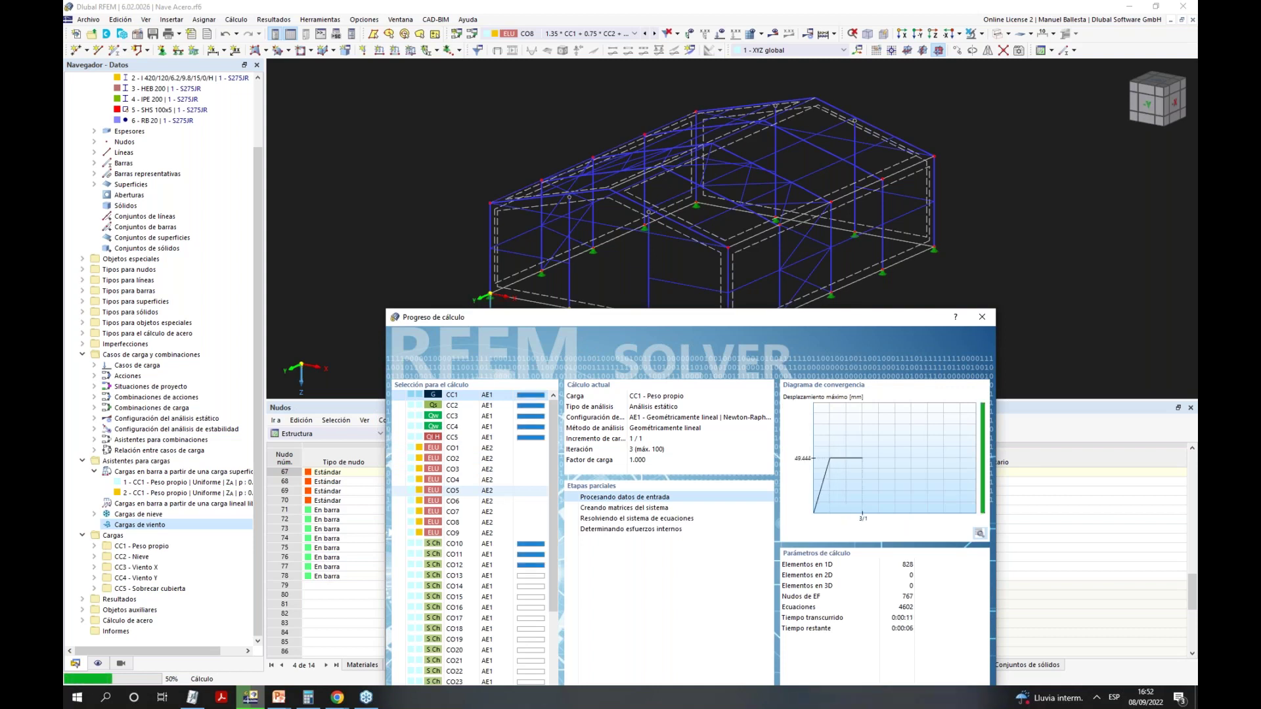
{"action": "left_click_drag", "start_coordinate": [858, 317], "coordinate": [617, 318]}
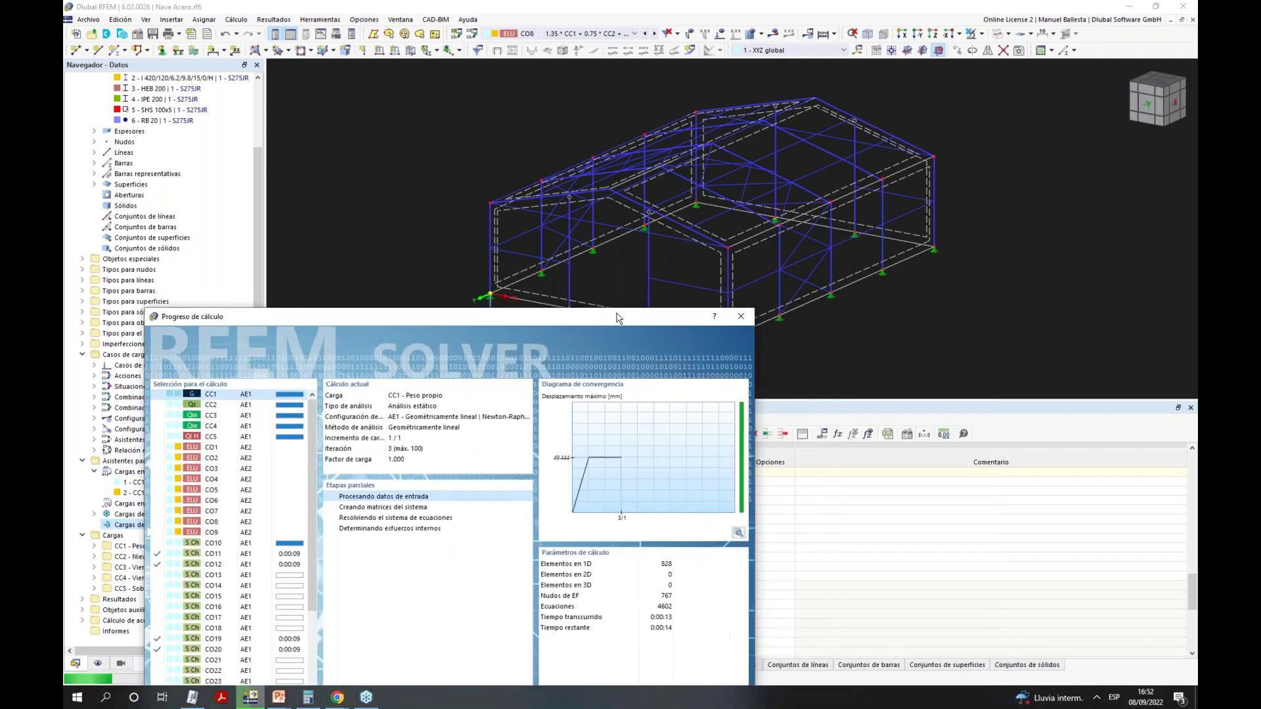
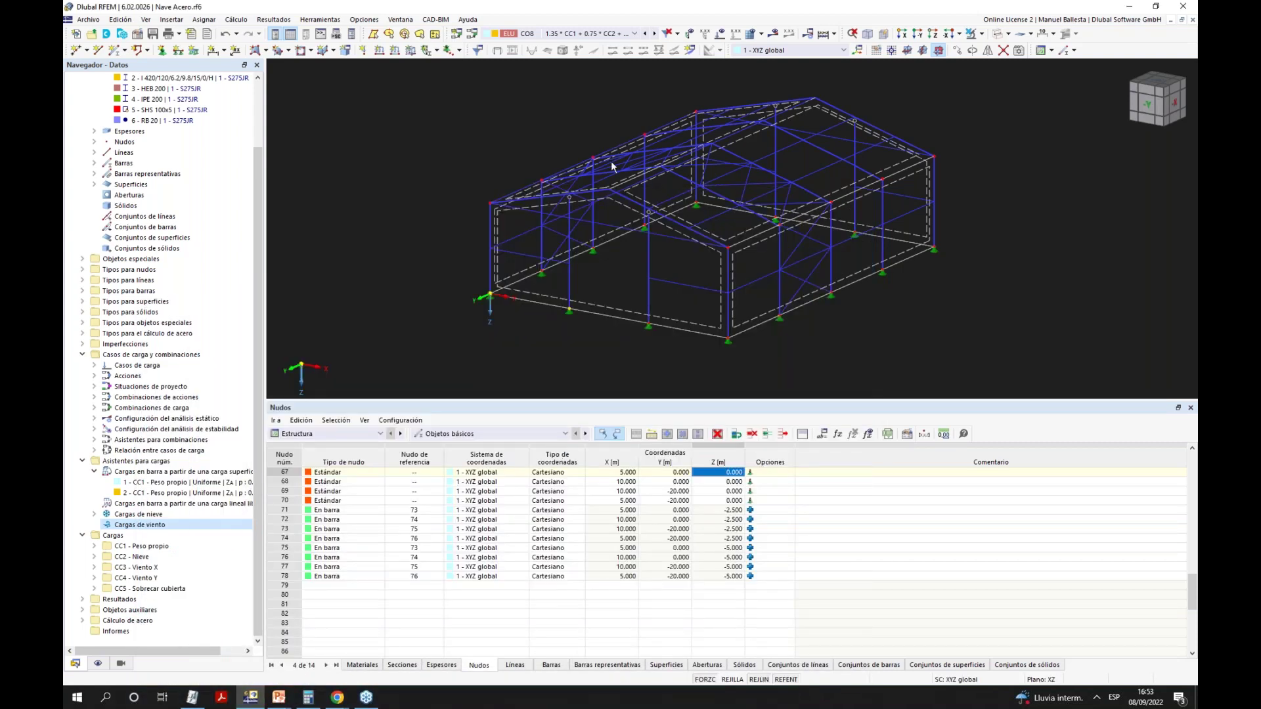
Display the recalculated results of ultimate limit design situation SP1 and check its minimum critical load factor.
{"action": "left_click", "coordinate": [586, 34]}
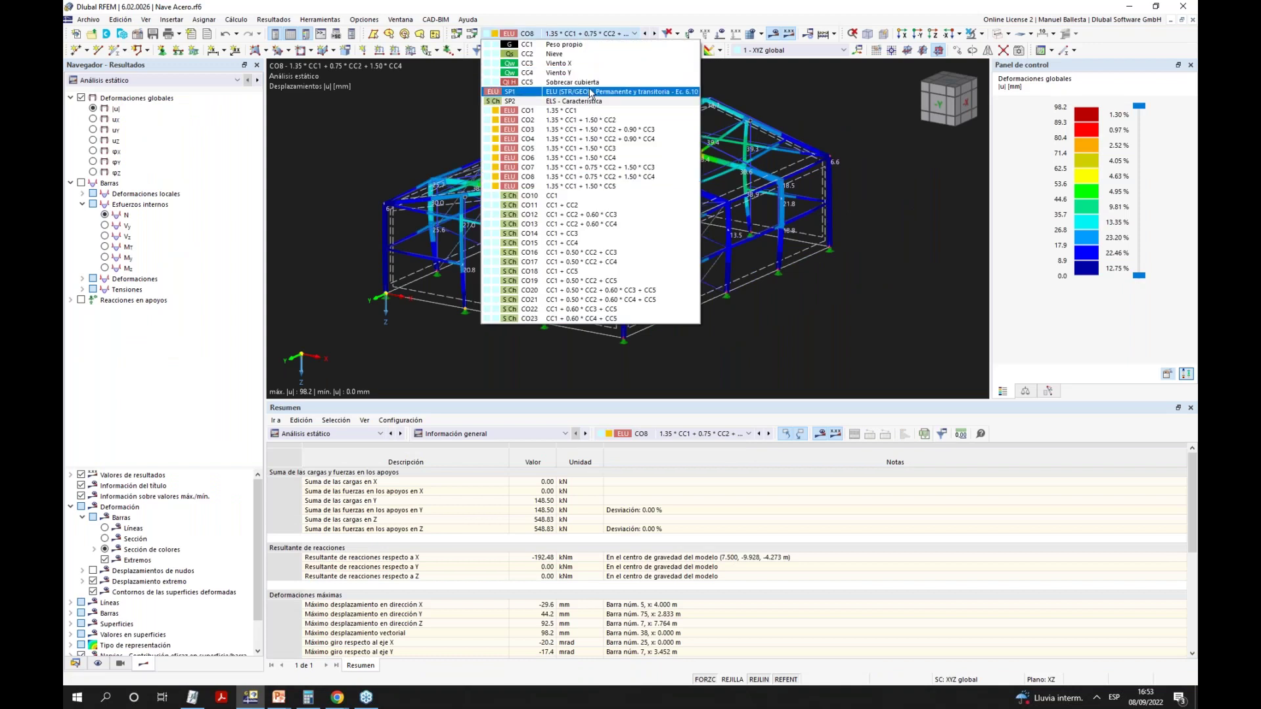
{"action": "key", "text": "Escape"}
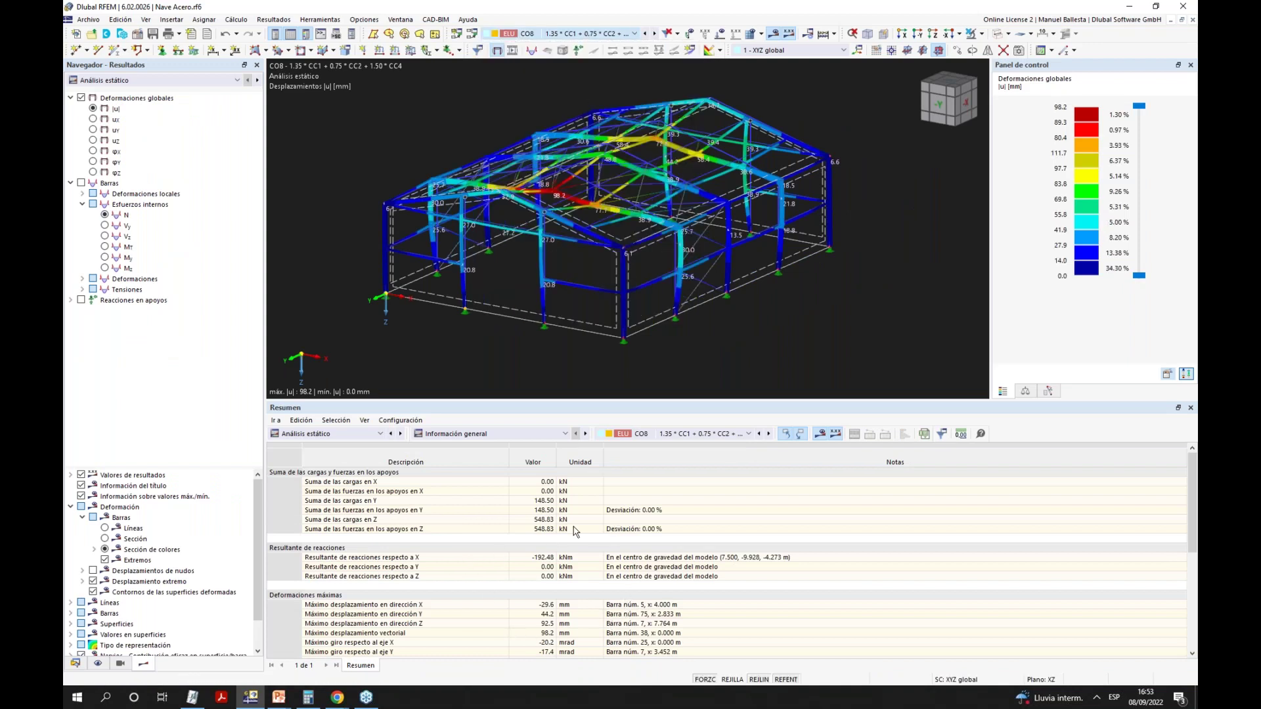
{"action": "key", "text": "Down"}
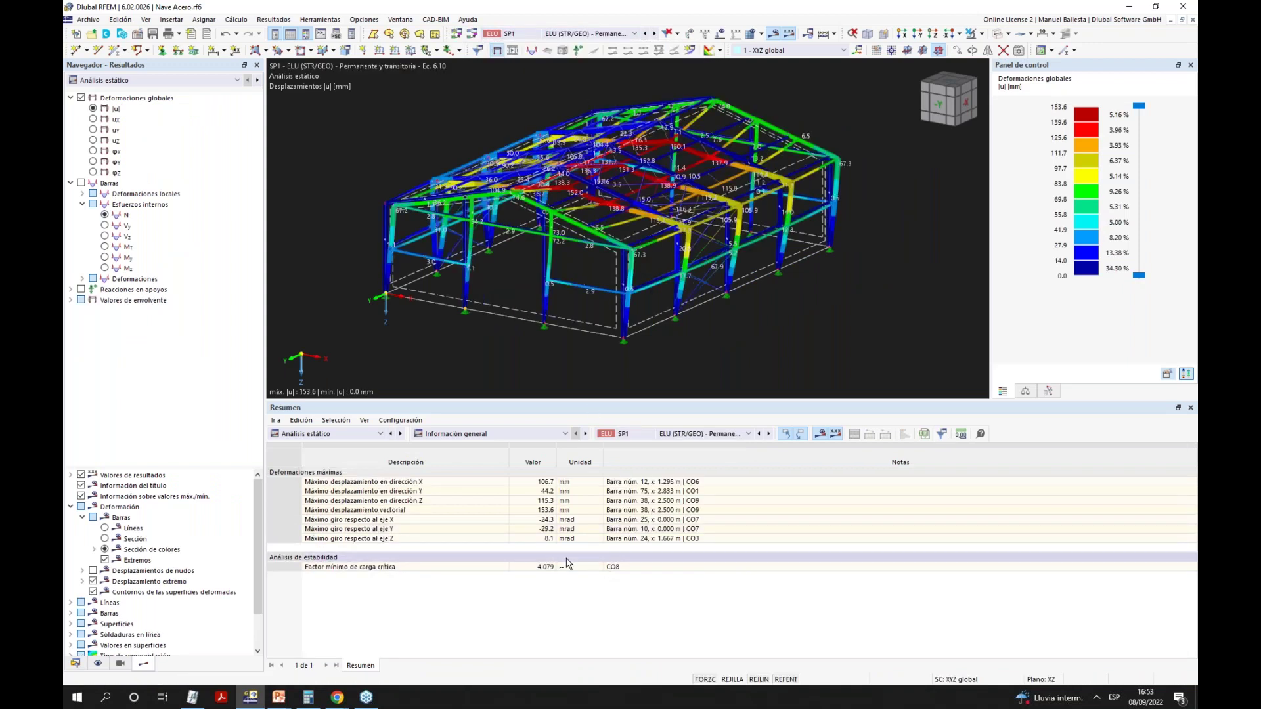
Display the stability analysis of load combination CO8 and examine the recalculated mode 1 shape.
{"action": "left_click", "coordinate": [586, 34]}
{"action": "left_click", "coordinate": [244, 107]}
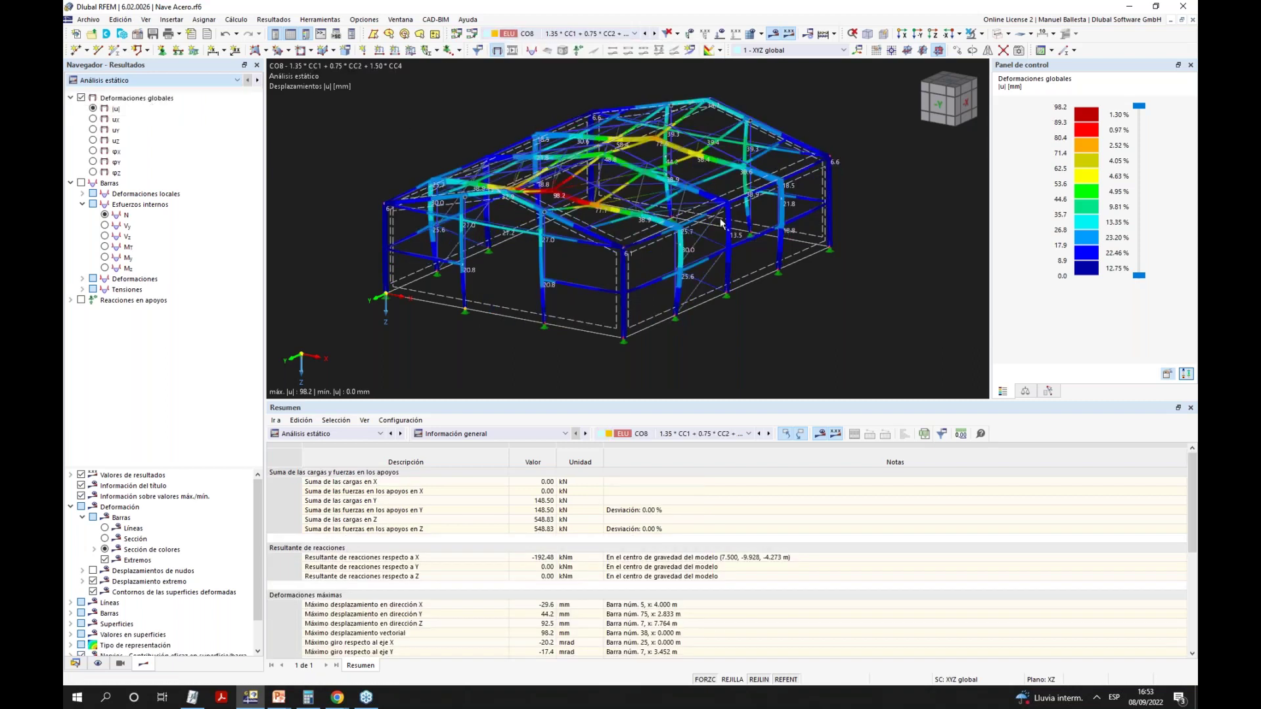
{"action": "middle_click_drag", "start_coordinate": [657, 249], "coordinate": [599, 285], "text": "ctrl"}
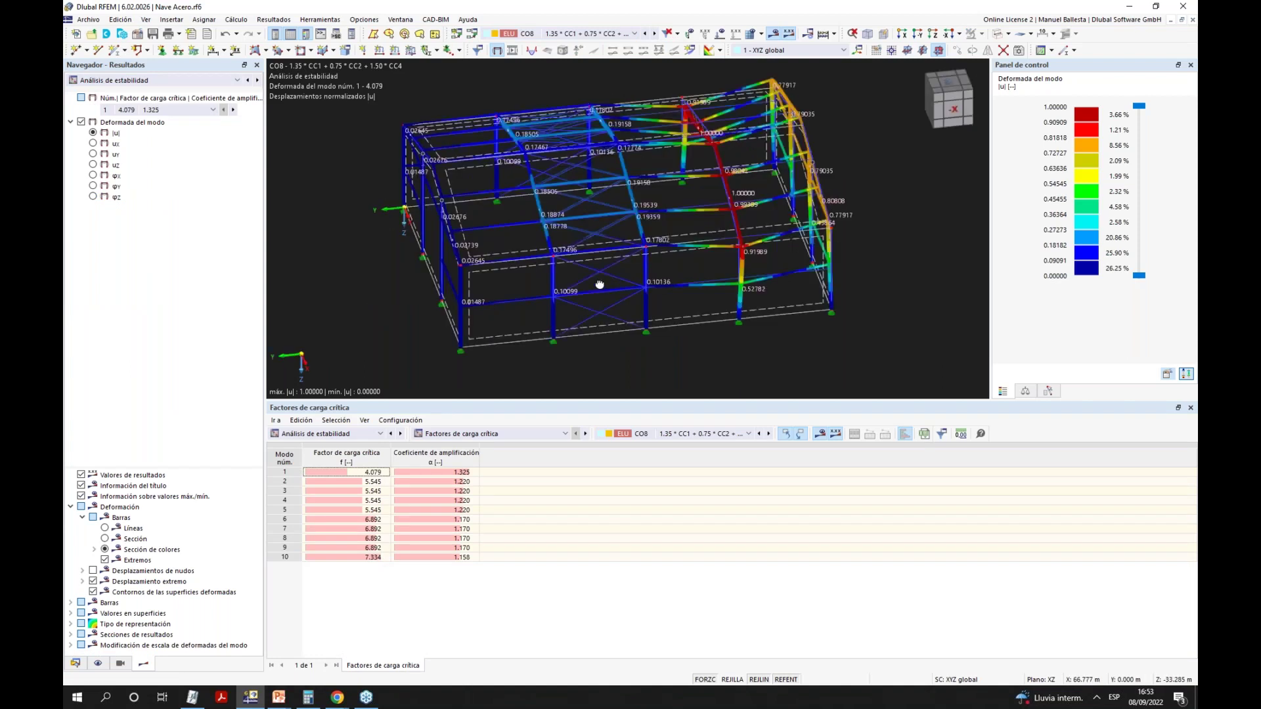
{"action": "middle_click_drag", "start_coordinate": [716, 114], "coordinate": [696, 289], "text": "ctrl"}
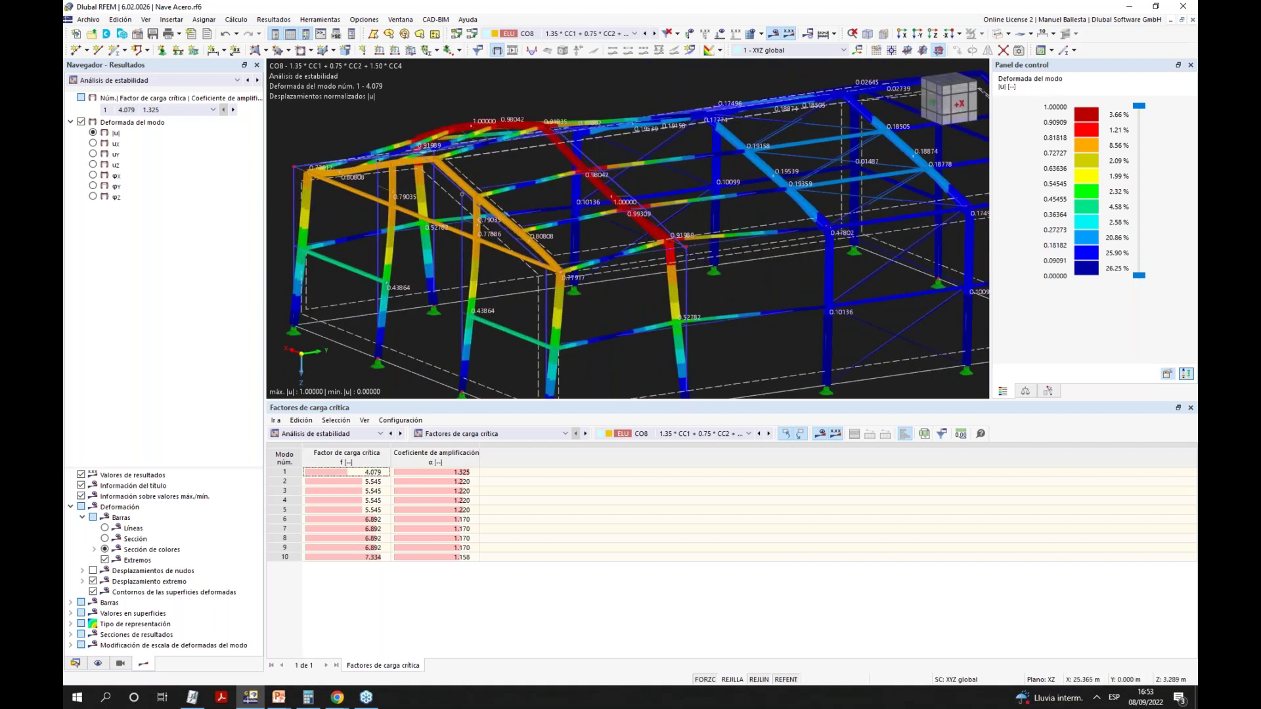
View the hall side-on along the X axis and isolate the selected second frame from the most deformed gable.
{"action": "middle_click_drag", "start_coordinate": [596, 252], "coordinate": [571, 325], "text": "ctrl"}
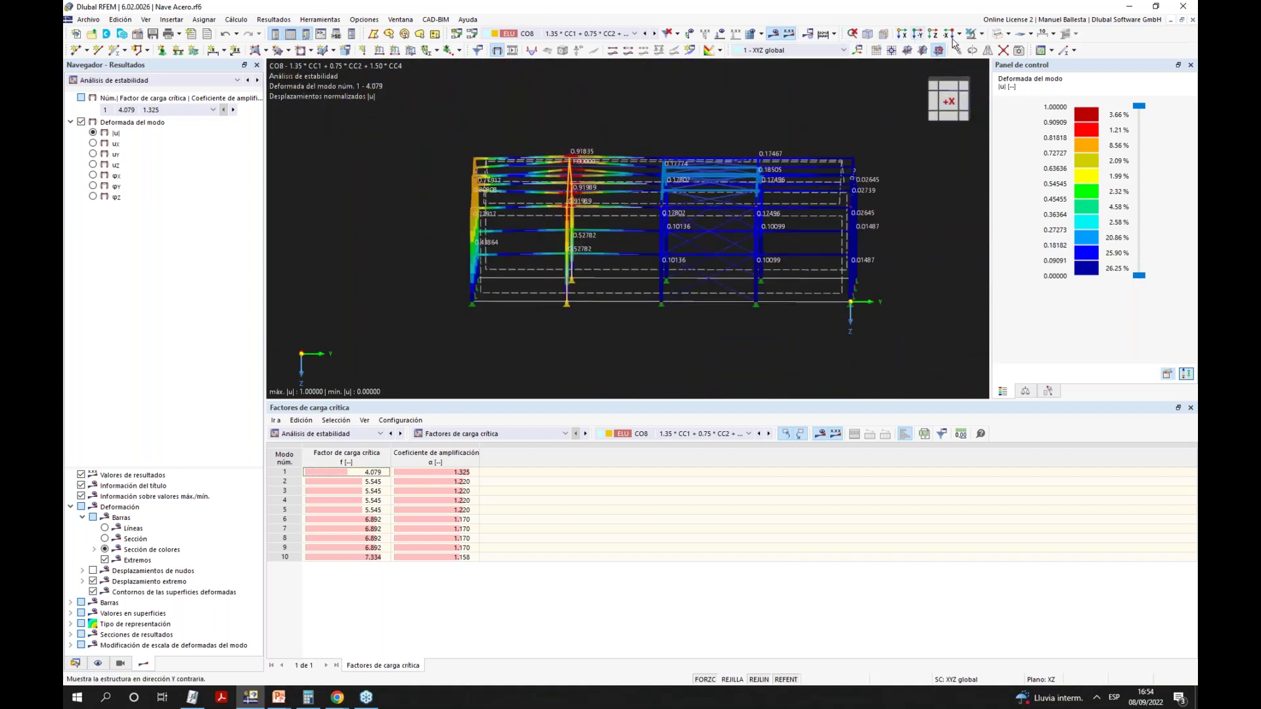
{"action": "left_click", "coordinate": [997, 33]}
{"action": "left_click", "coordinate": [1015, 79]}
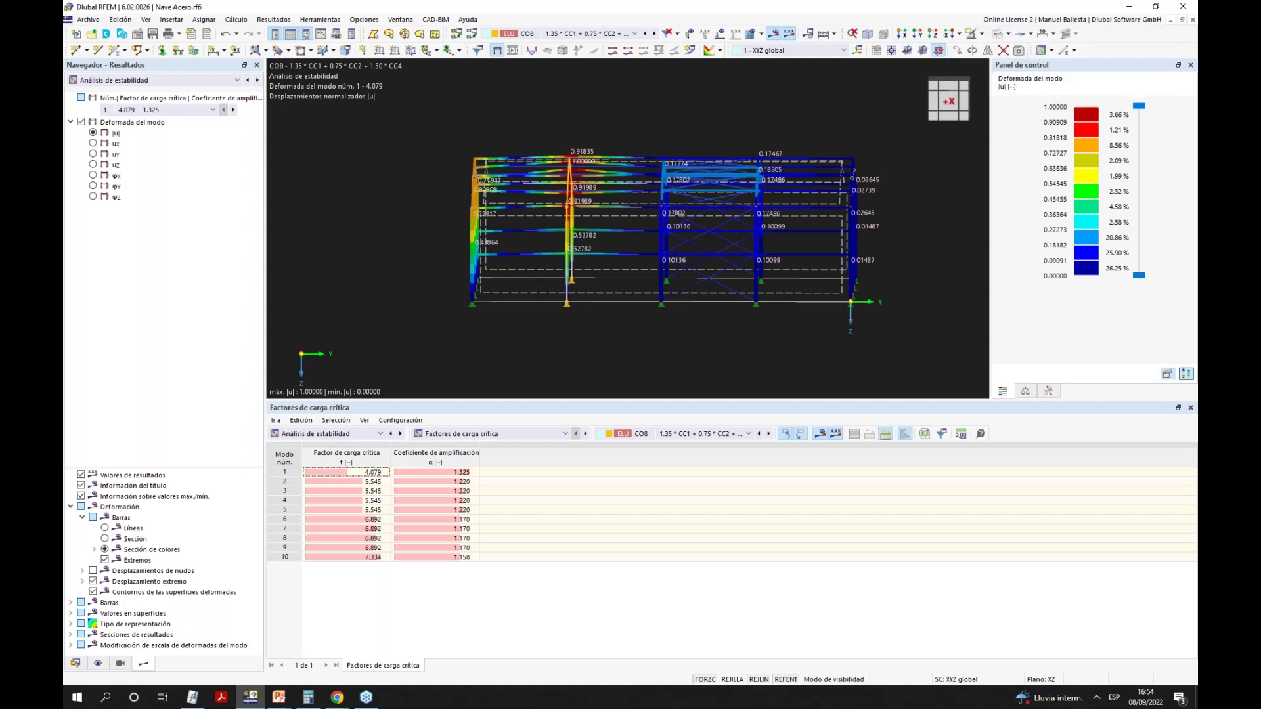
Examine the mode 1 shape of the isolated second frame and of the remaining hall, finishing with all members shown.
{"action": "middle_click_drag", "start_coordinate": [623, 359], "coordinate": [627, 64], "text": "ctrl"}
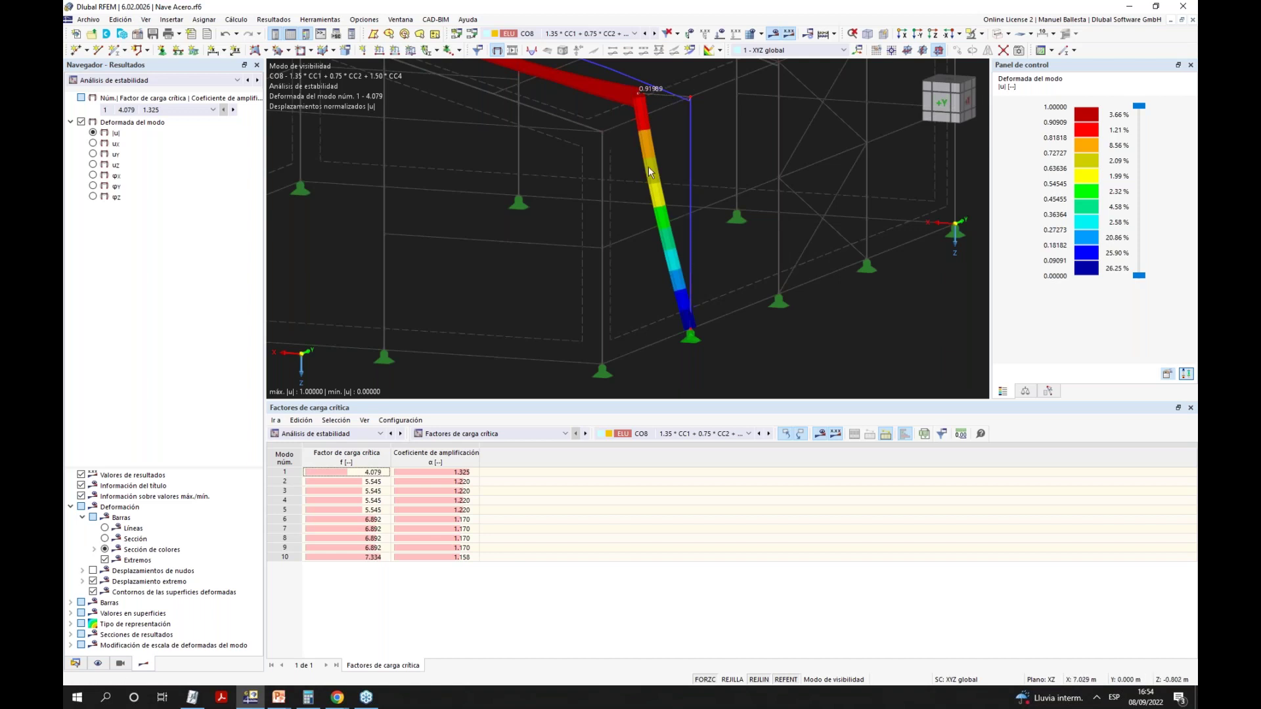
{"action": "scroll", "coordinate": [631, 235], "scroll_direction": "down", "scroll_amount": 5}
{"action": "middle_click_drag", "start_coordinate": [631, 235], "coordinate": [854, 132], "text": "ctrl"}
{"action": "left_click", "coordinate": [982, 34]}
{"action": "left_click", "coordinate": [1024, 112]}
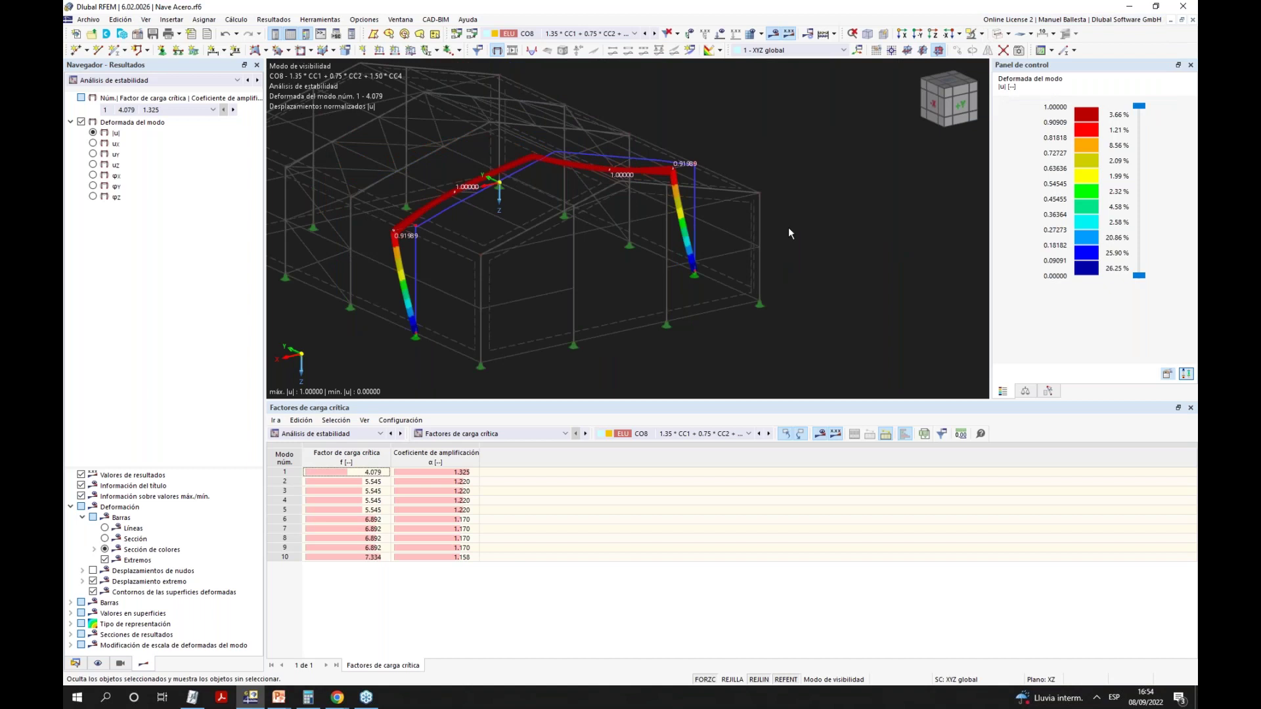
{"action": "middle_click_drag", "start_coordinate": [789, 233], "coordinate": [238, 116], "text": "ctrl"}
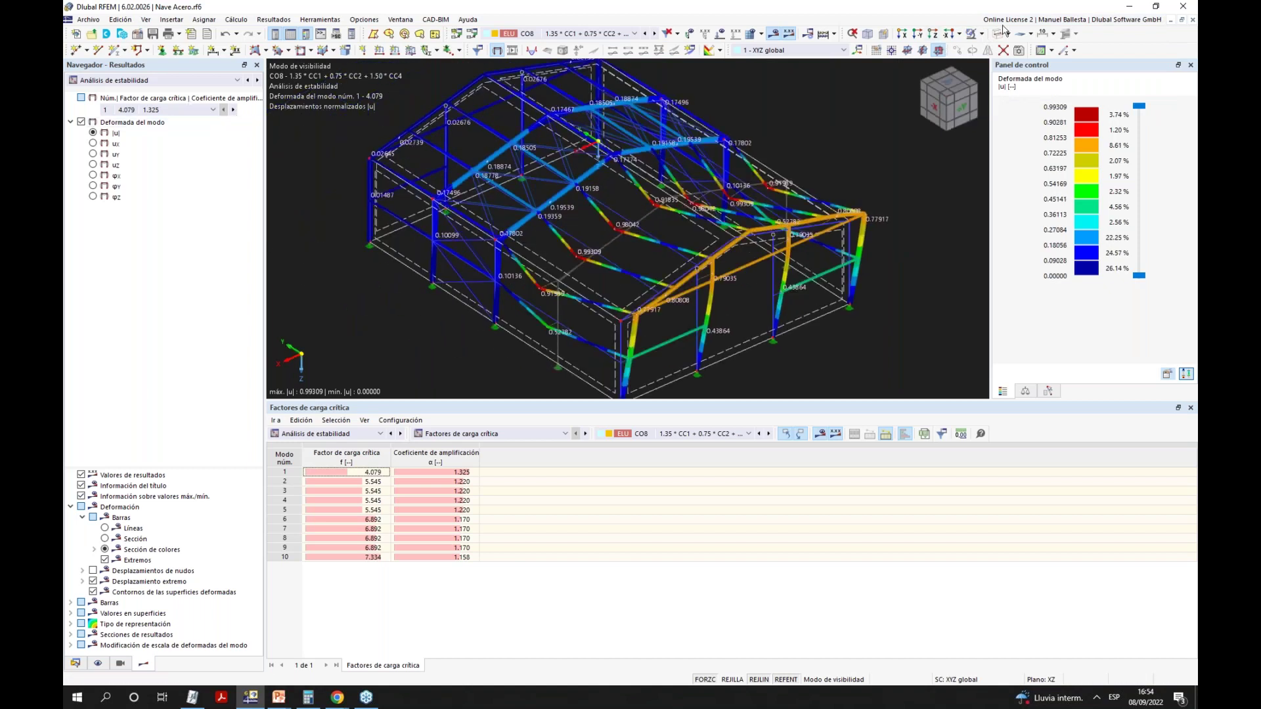
{"action": "left_click", "coordinate": [982, 33]}
{"action": "left_click", "coordinate": [1027, 112]}
Create a local imperfection case named "Imp X" and assign it to load case CC3 Viento X.
{"action": "left_click", "coordinate": [76, 664]}
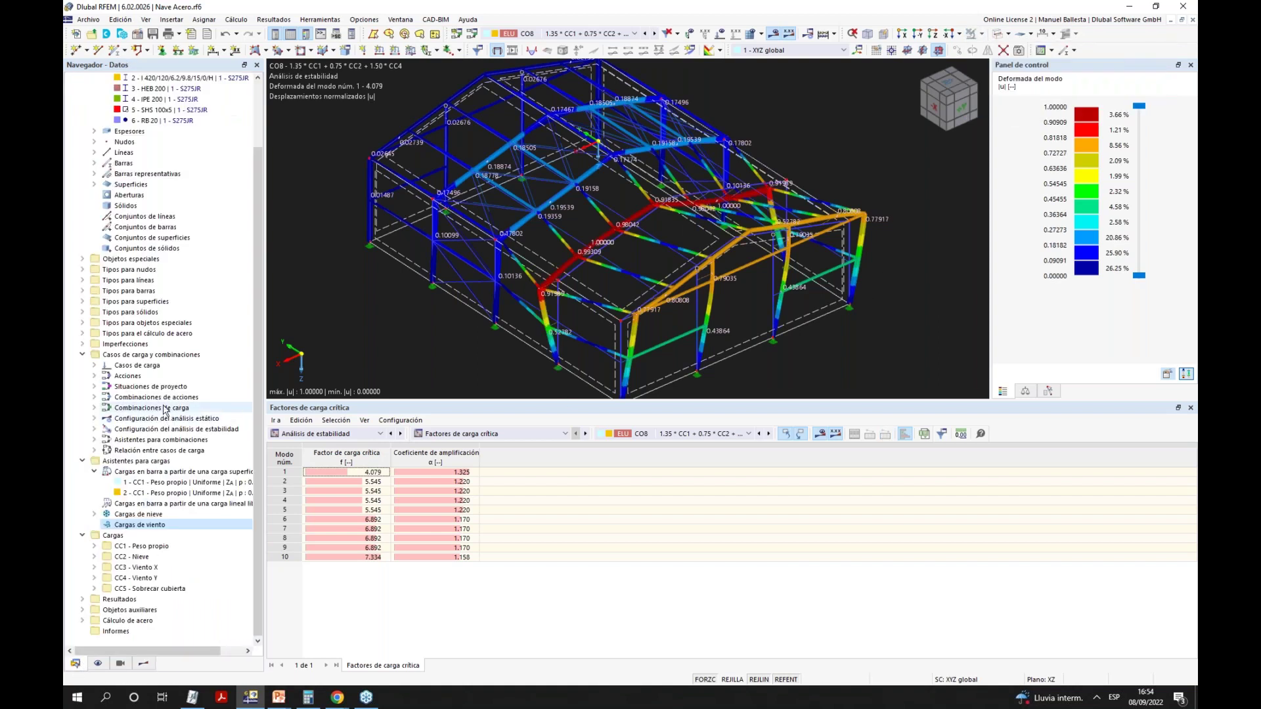
{"action": "left_click", "coordinate": [83, 344]}
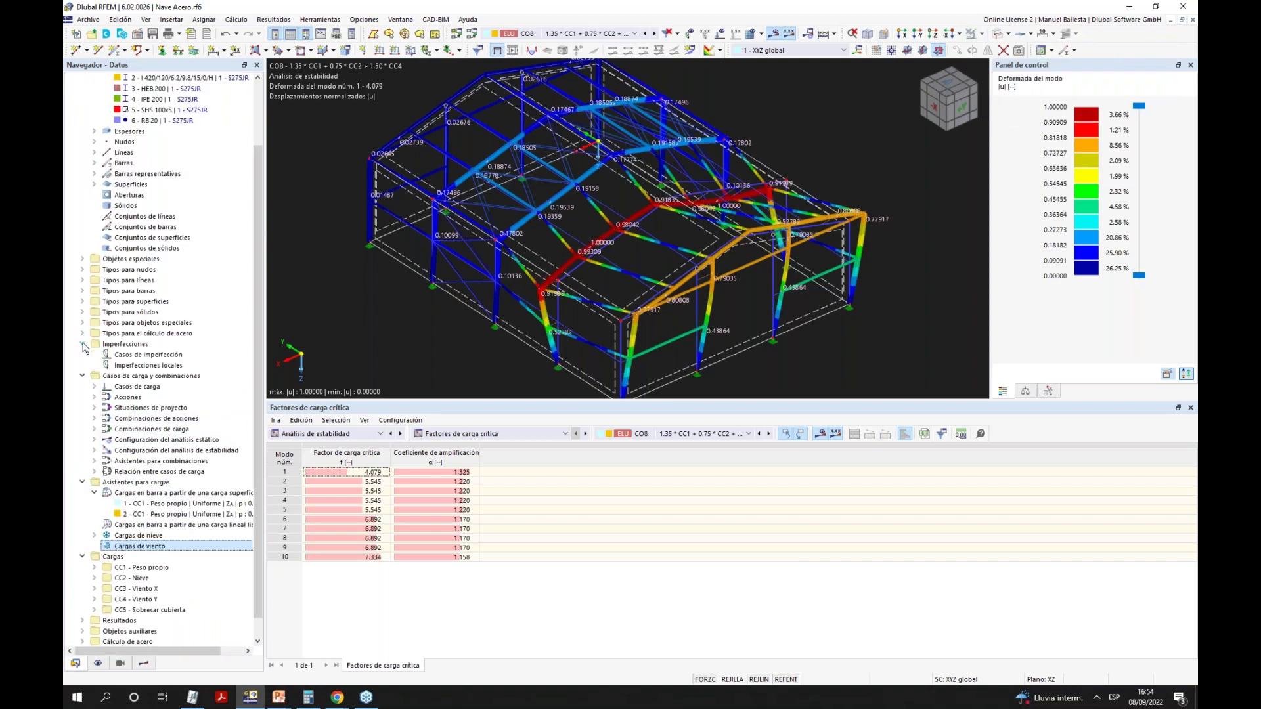
{"action": "right_click", "coordinate": [134, 358]}
{"action": "left_click", "coordinate": [168, 380]}
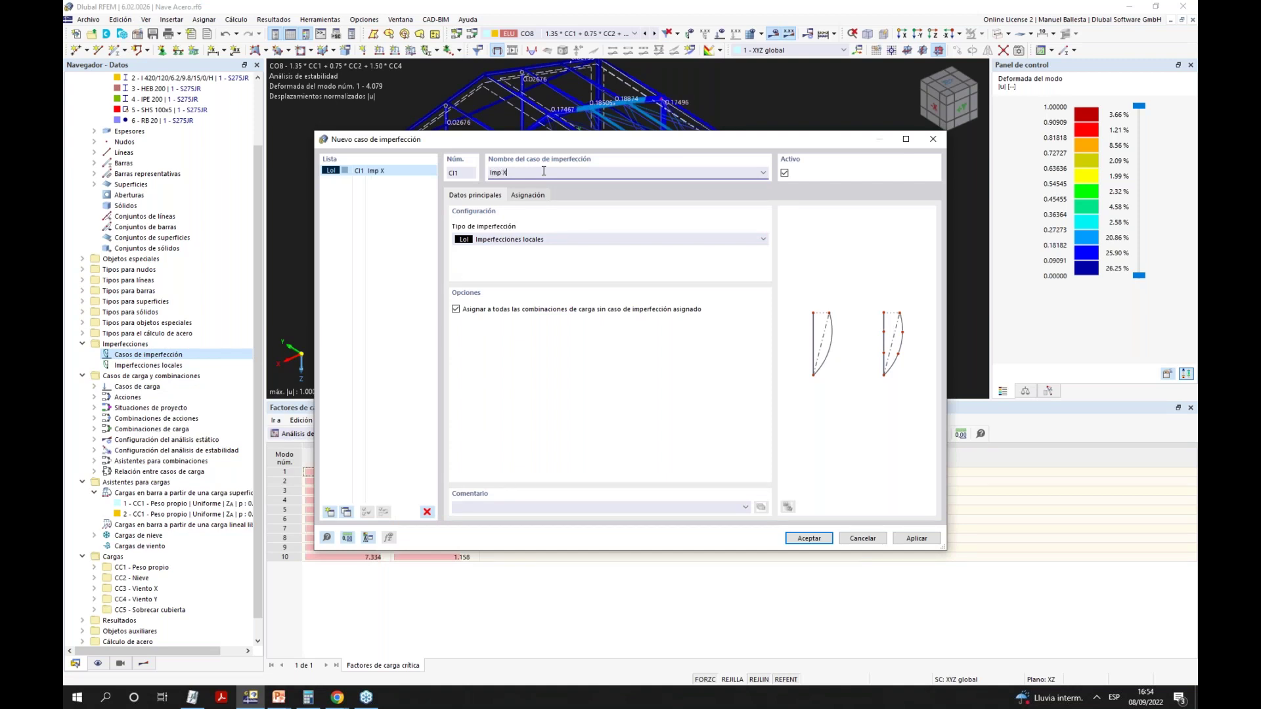
{"action": "left_click", "coordinate": [528, 196]}
{"action": "left_click", "coordinate": [545, 244]}
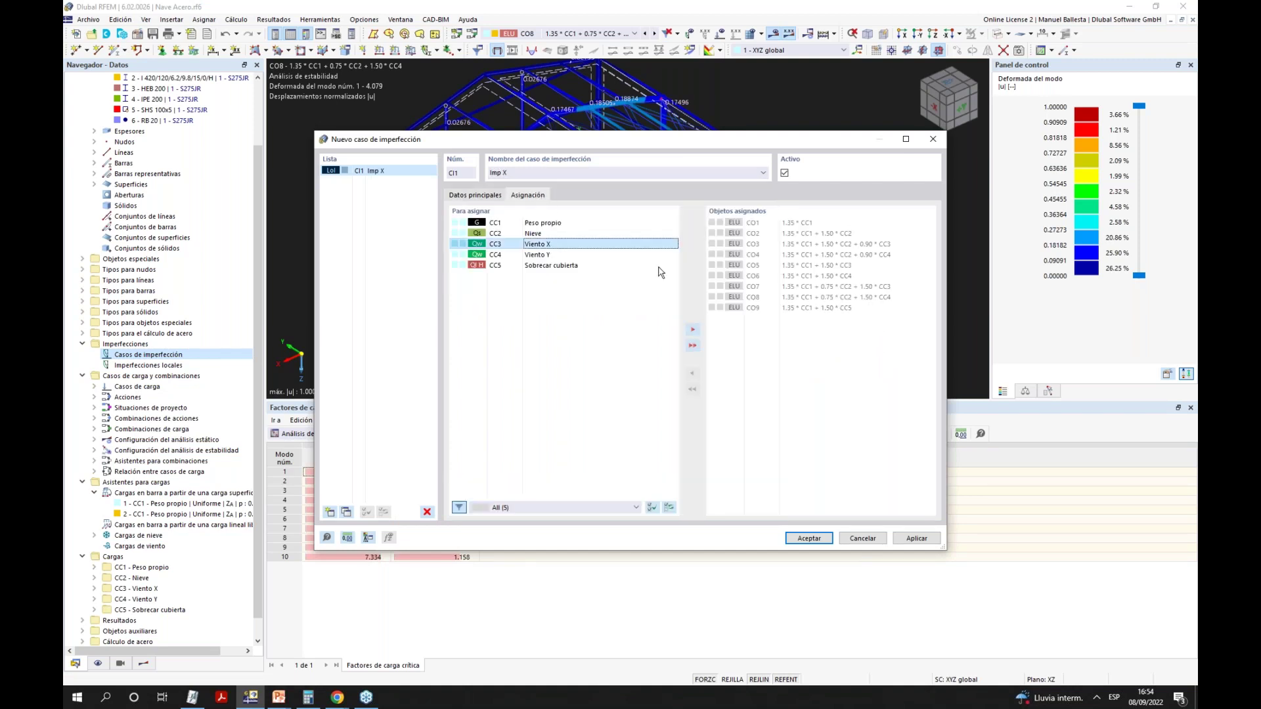
{"action": "left_click", "coordinate": [692, 329]}
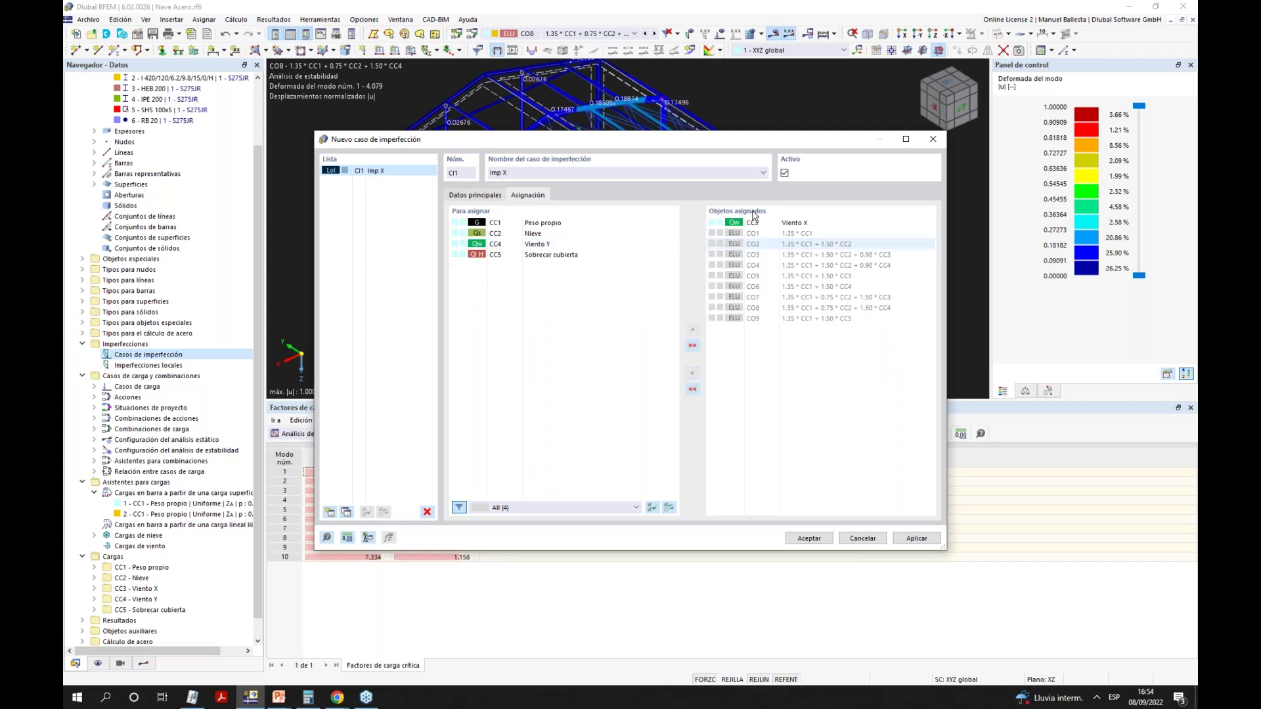
{"action": "left_click", "coordinate": [817, 235]}
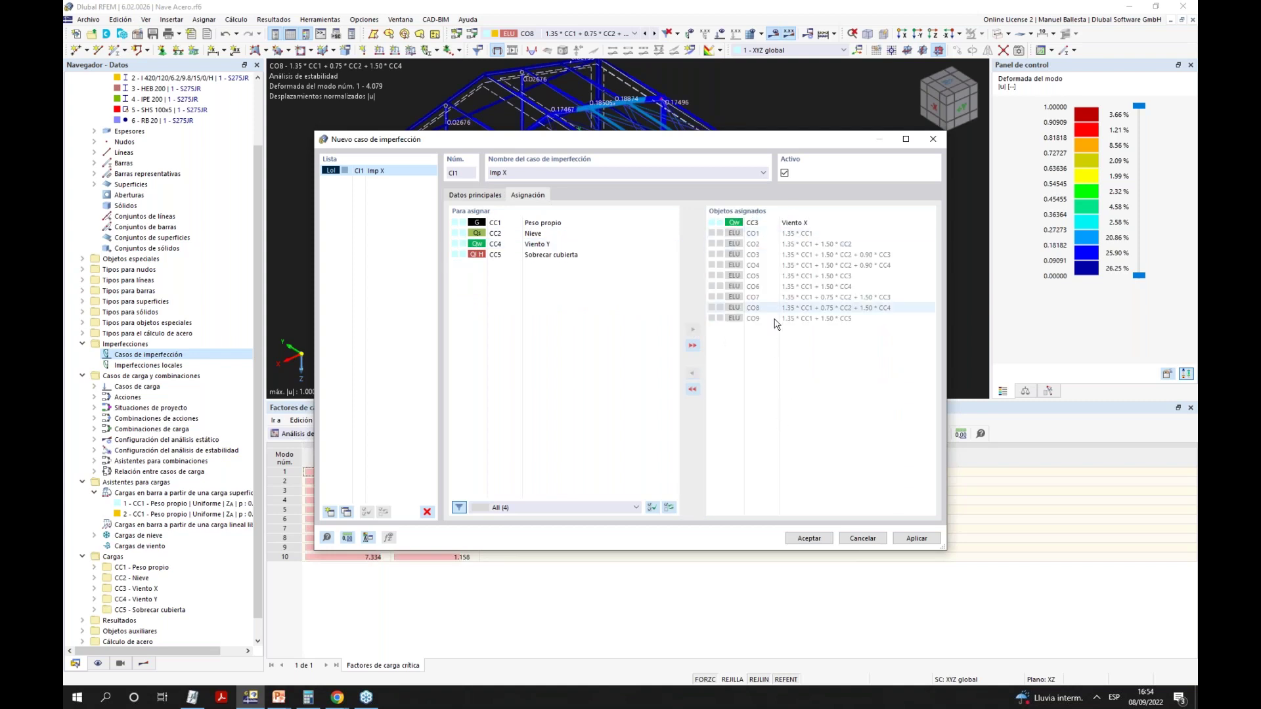
Add a second local imperfection case named "Imp Y" and save both cases, accepting the deletion of the results.
{"action": "left_click", "coordinate": [330, 512]}
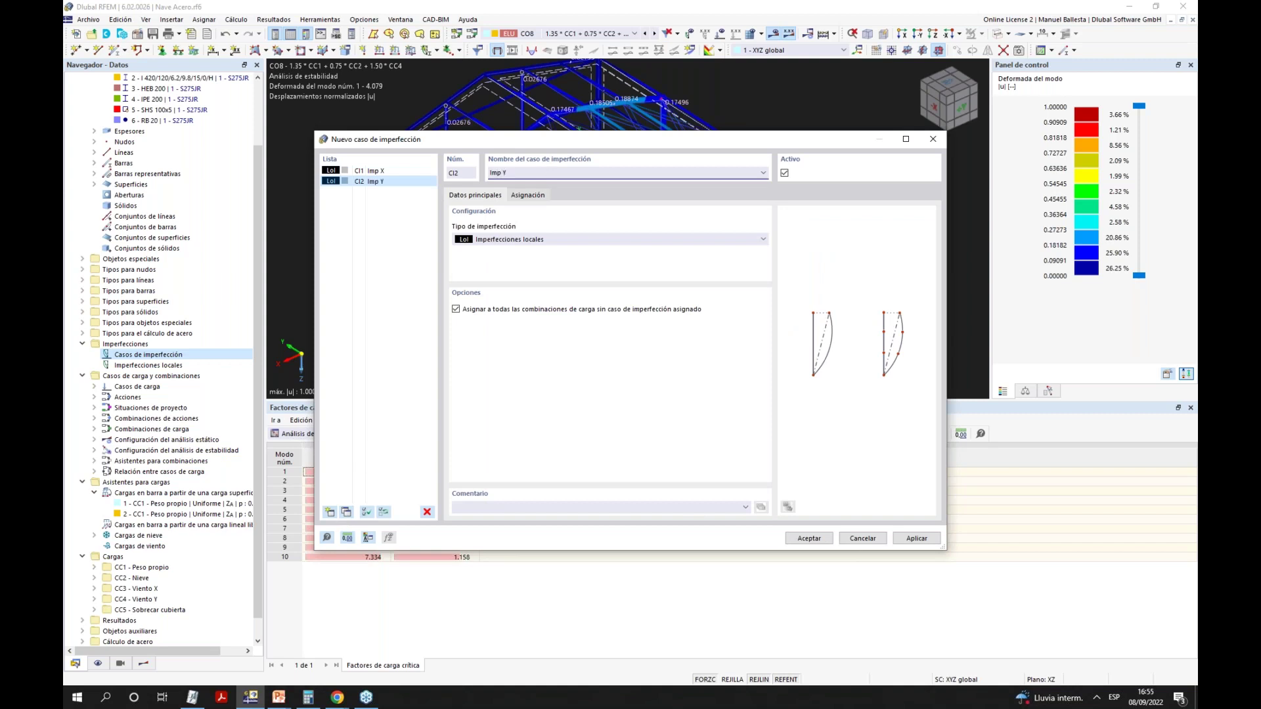
{"action": "left_click", "coordinate": [809, 538]}
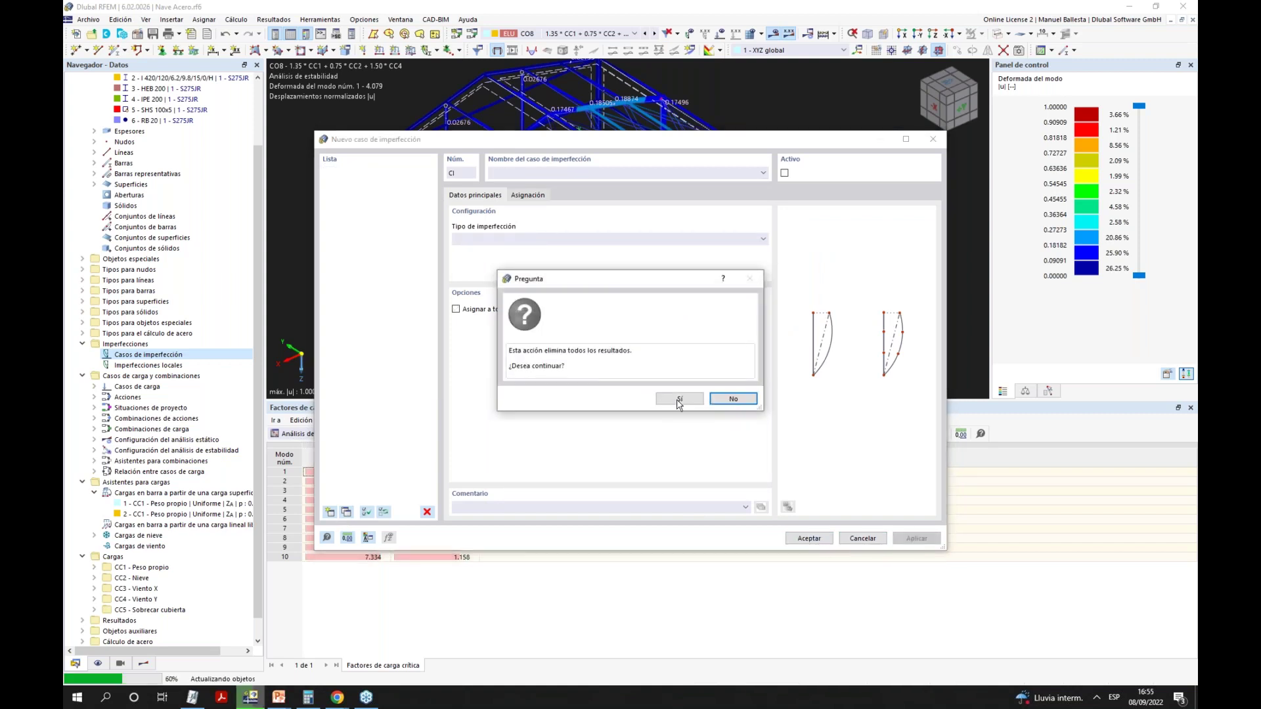
{"action": "left_click", "coordinate": [670, 398]}
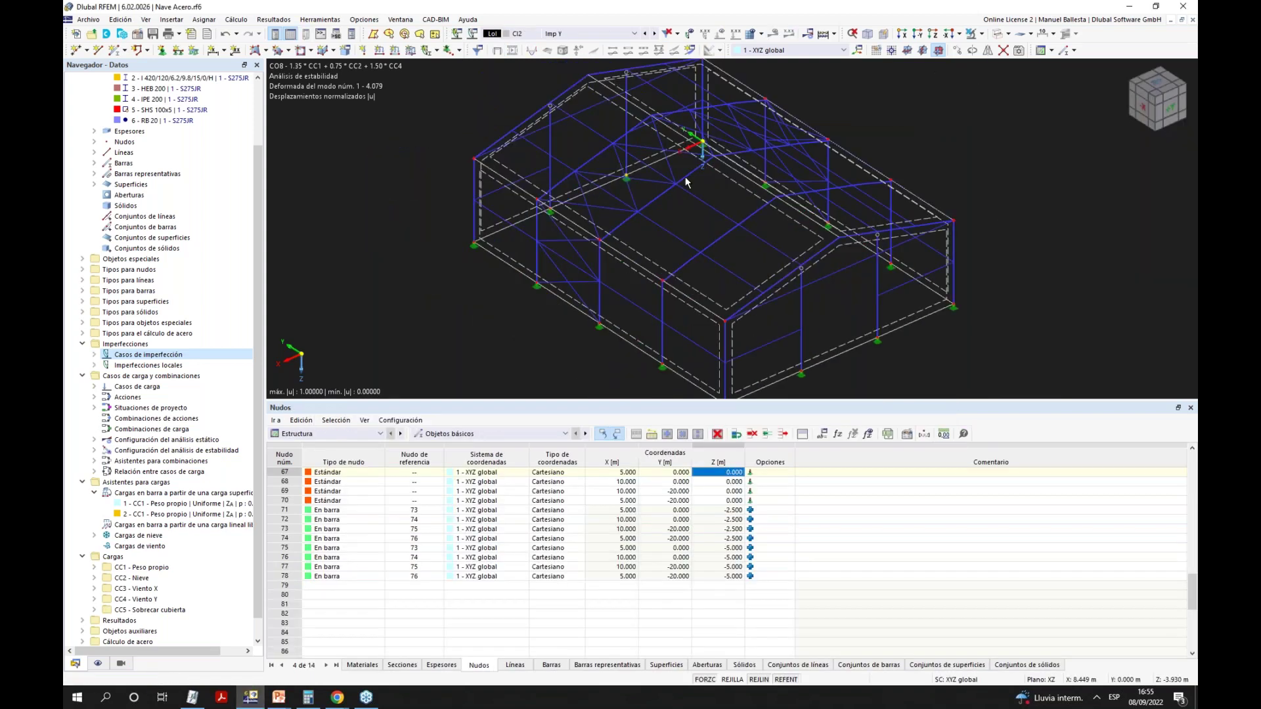
Select all members with sections HEB 200 and IPE 200 and isolate them in the model.
{"action": "scroll", "coordinate": [685, 182], "scroll_direction": "down", "scroll_amount": 3}
{"action": "middle_click_drag", "start_coordinate": [938, 192], "coordinate": [805, 241], "text": "ctrl"}
{"action": "scroll", "coordinate": [805, 241], "scroll_direction": "up", "scroll_amount": 3}
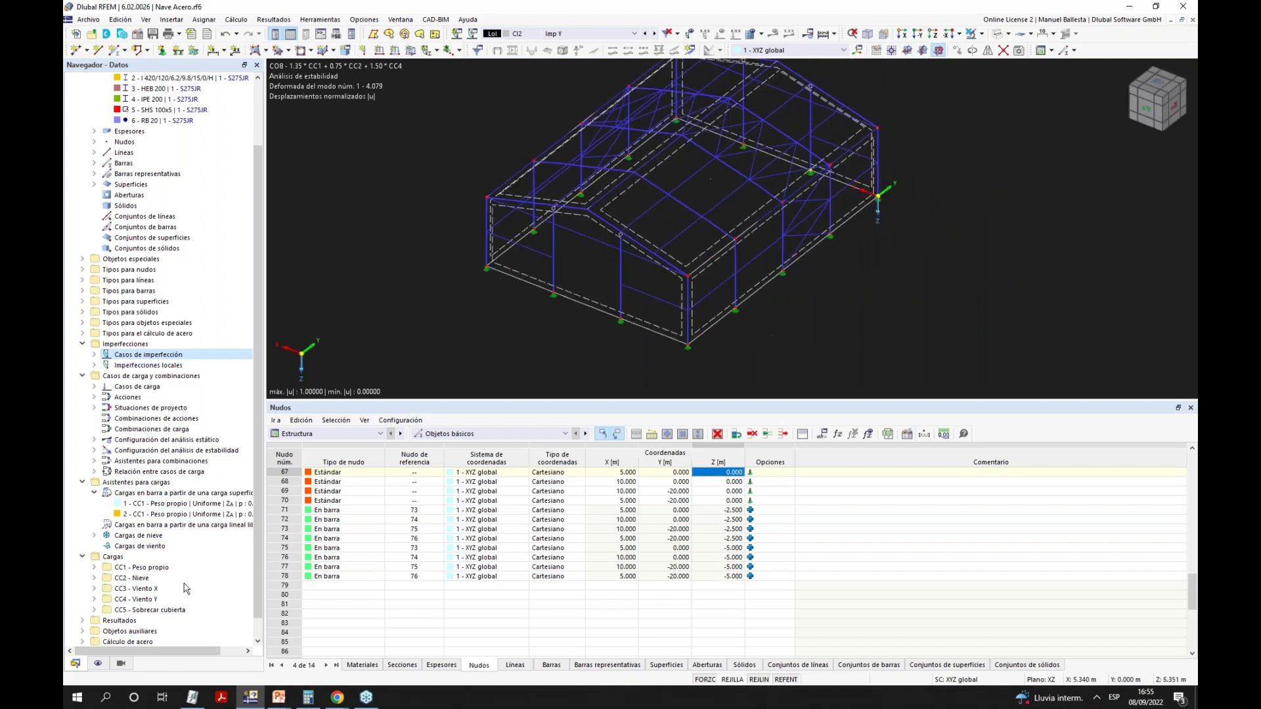
{"action": "scroll", "coordinate": [169, 148], "scroll_direction": "up", "scroll_amount": 3}
{"action": "left_click", "coordinate": [168, 152]}
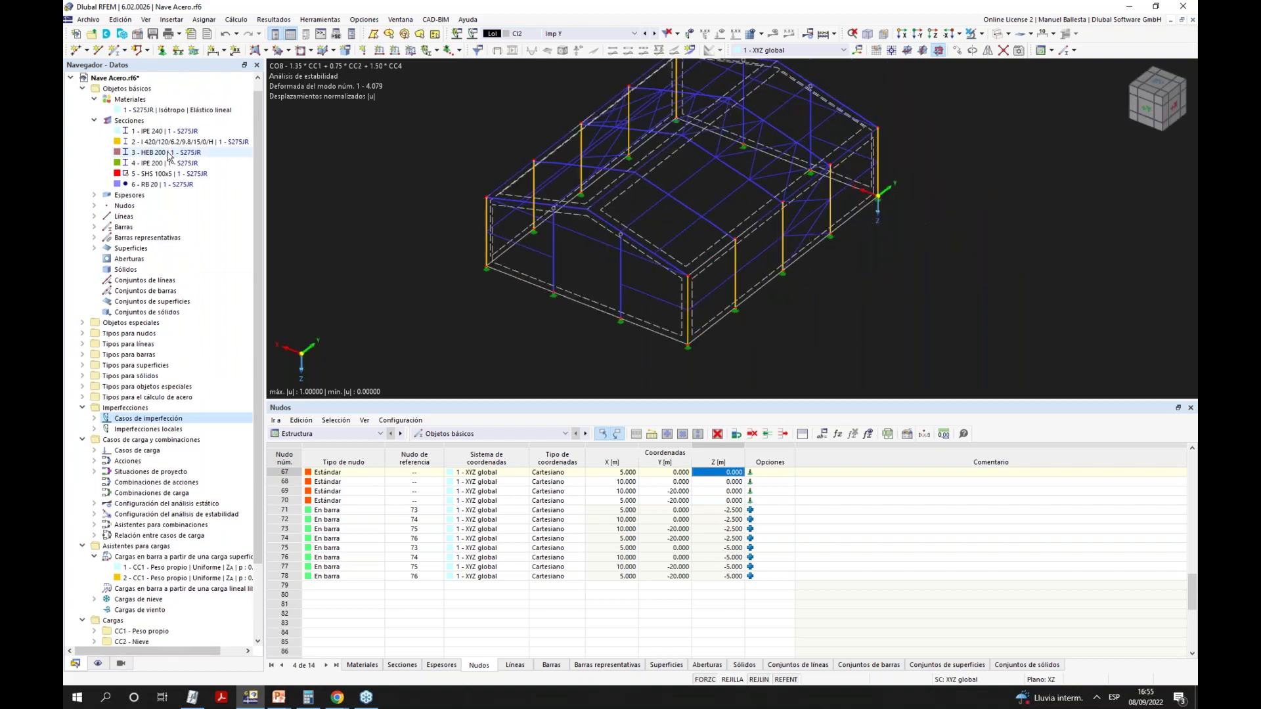
{"action": "left_click", "coordinate": [163, 164], "text": "ctrl"}
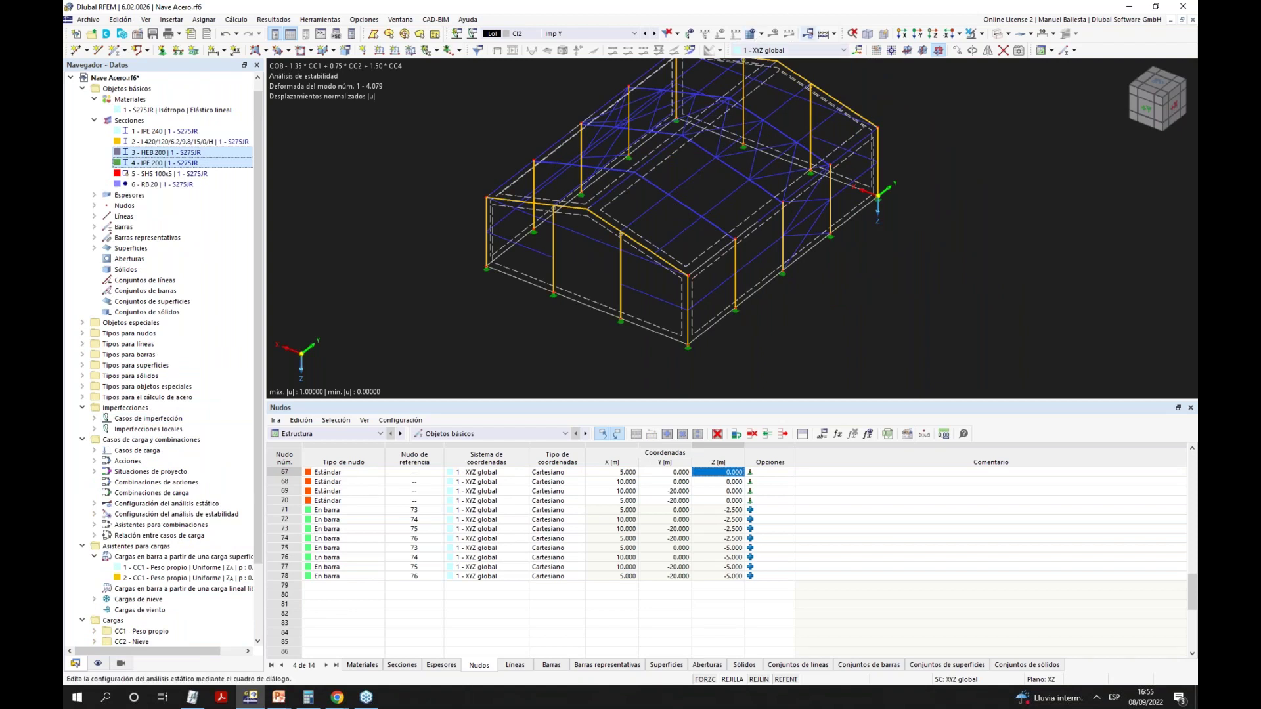
{"action": "left_click", "coordinate": [973, 50]}
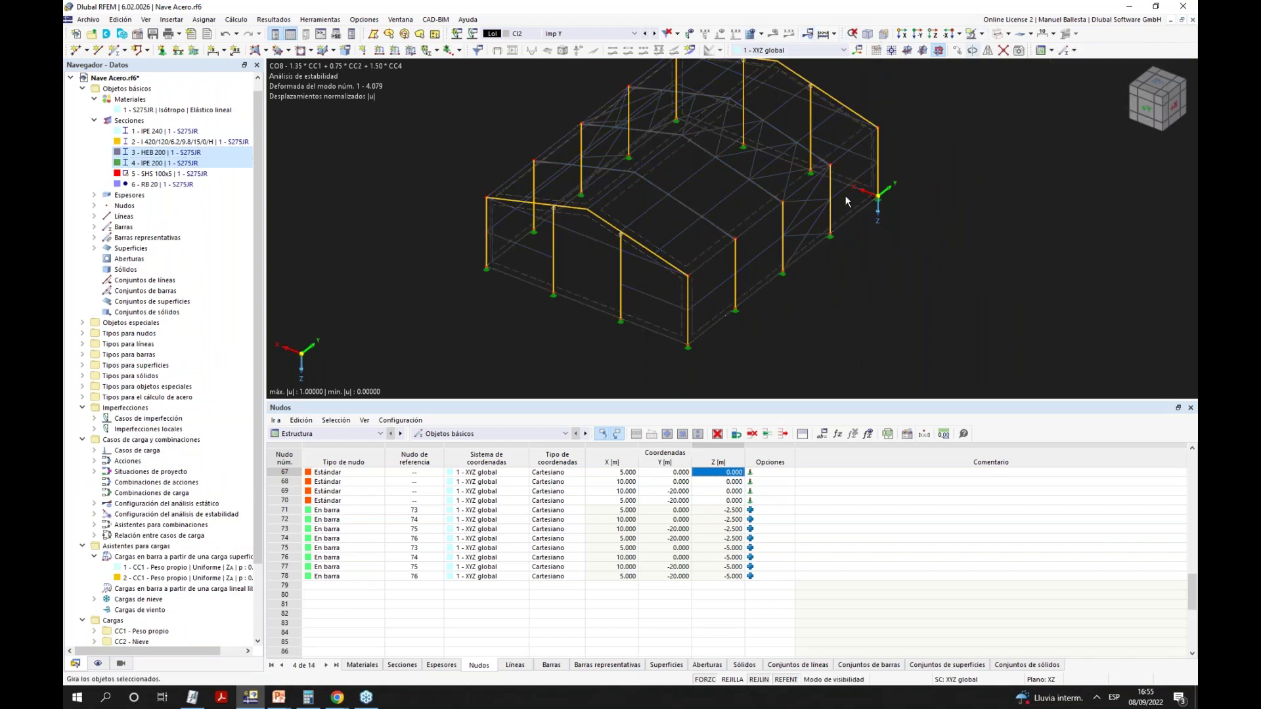
Select the columns in a view along the Y axis and restrict visibility to them, excluding the gable rafters.
{"action": "left_click", "coordinate": [948, 34]}
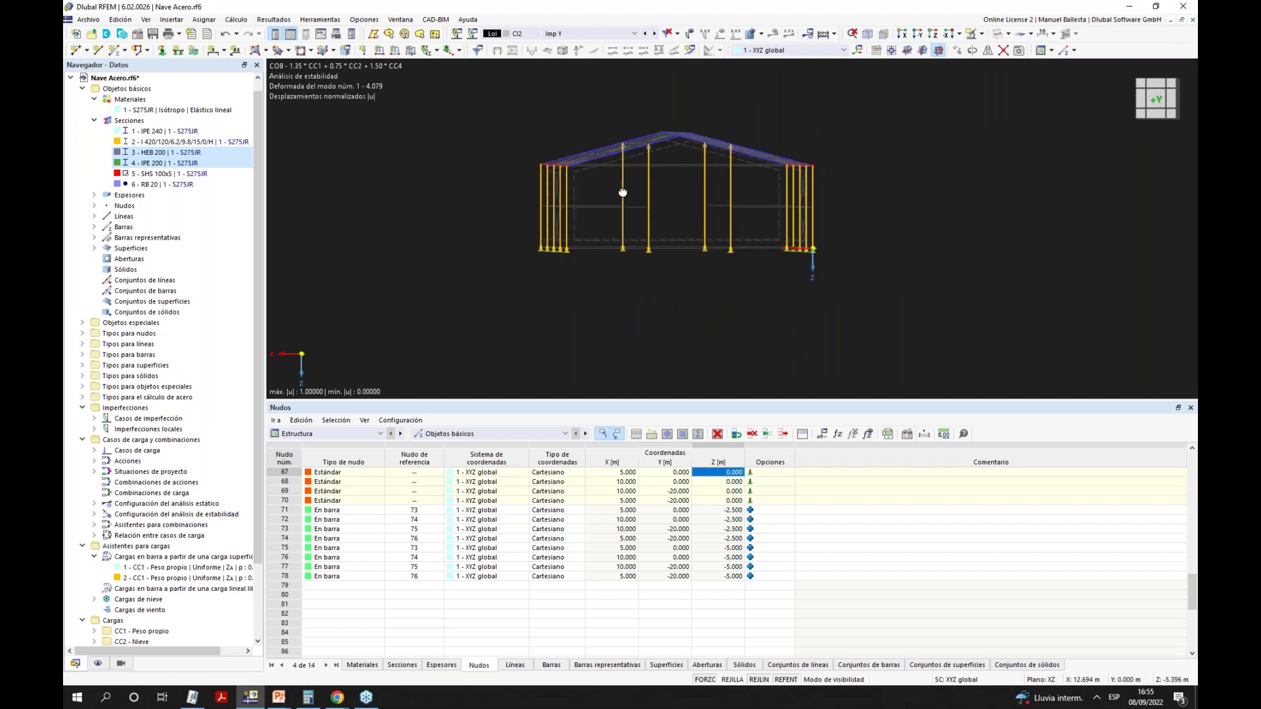
{"action": "left_click", "coordinate": [959, 59]}
{"action": "middle_click_drag", "start_coordinate": [789, 202], "coordinate": [755, 260], "text": "ctrl"}
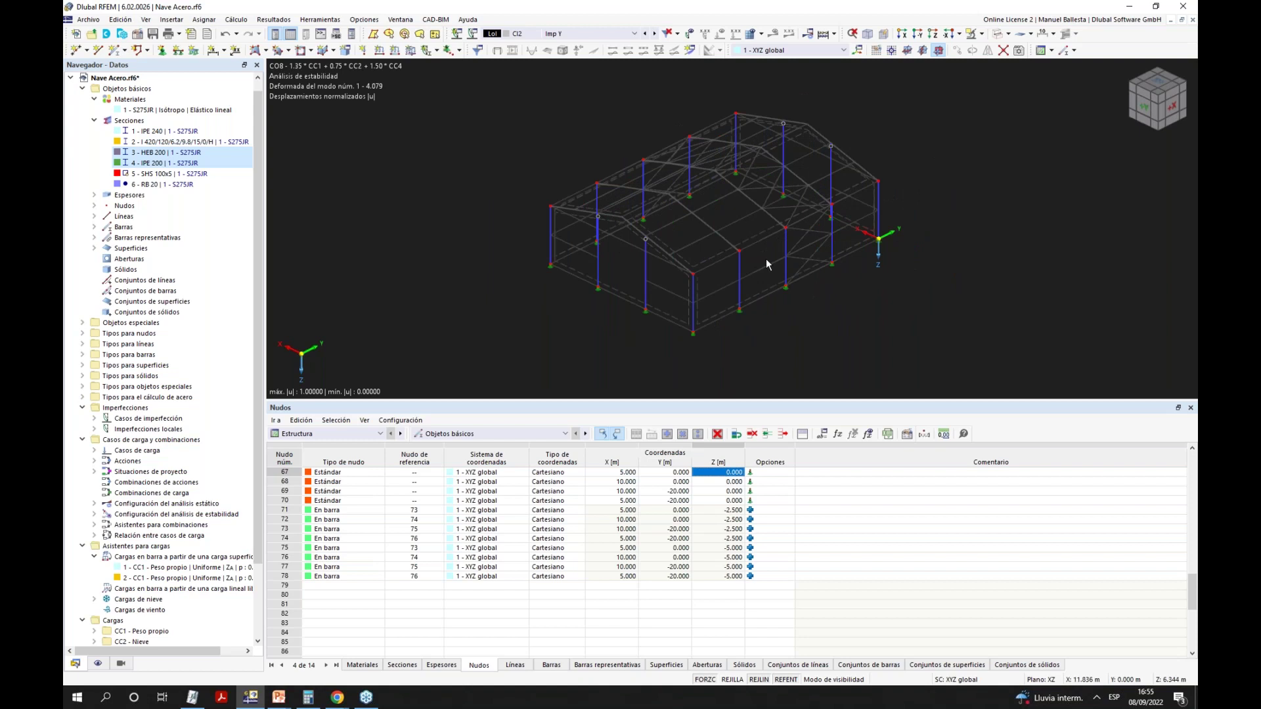
Start a new member imperfection and assign it to imperfection case CI1 - Imp X.
{"action": "left_click", "coordinate": [426, 55]}
{"action": "left_click", "coordinate": [491, 174]}
{"action": "left_click", "coordinate": [486, 184]}
{"action": "left_click_drag", "start_coordinate": [650, 140], "coordinate": [506, 149]}
Review the available imperfection types, definition types and coordinate systems for the member imperfection, keeping Verticalidad inicial and Local xyz.
{"action": "left_click", "coordinate": [208, 246]}
{"action": "left_click", "coordinate": [207, 248]}
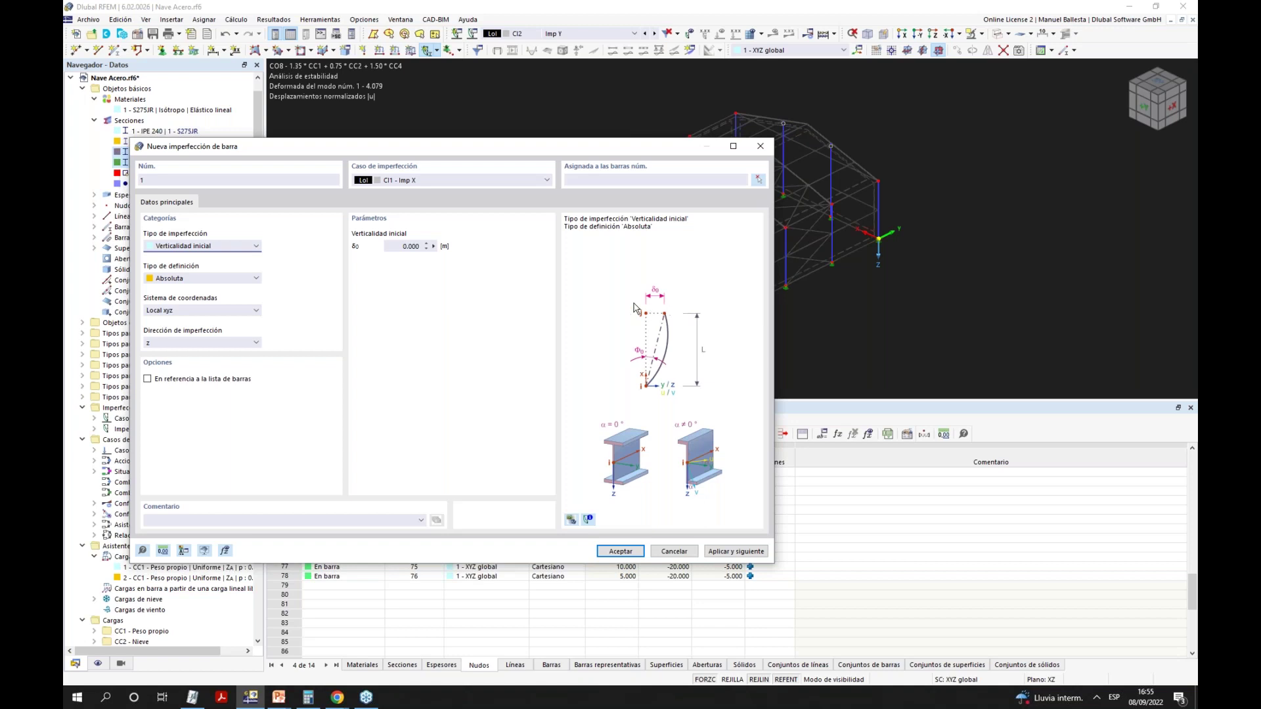
{"action": "left_click", "coordinate": [223, 278]}
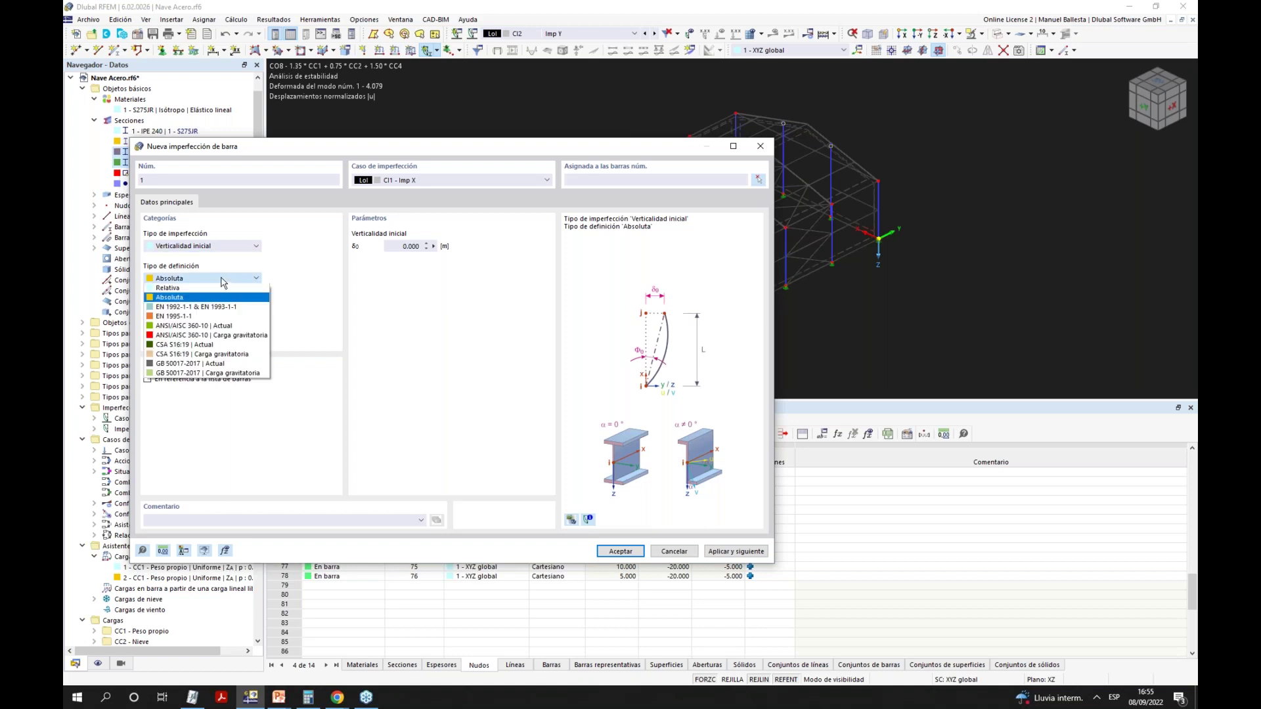
{"action": "left_click", "coordinate": [223, 279]}
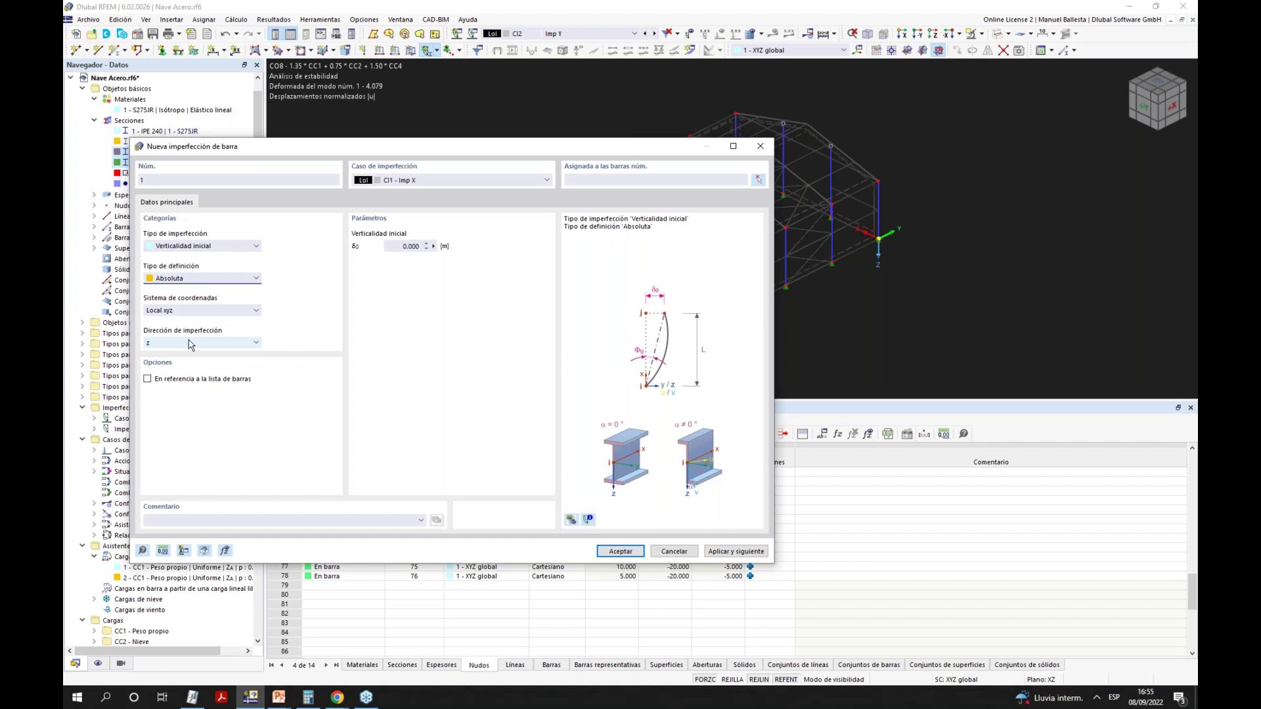
{"action": "left_click", "coordinate": [211, 249]}
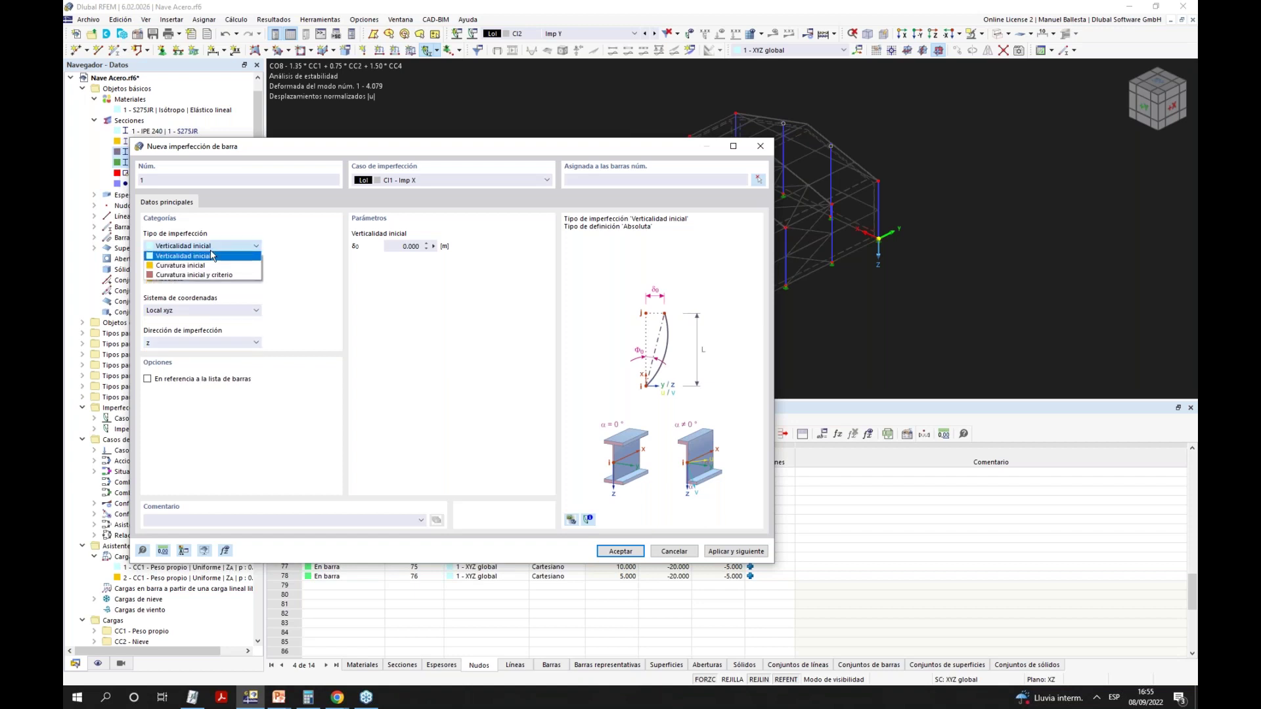
{"action": "left_click", "coordinate": [206, 275]}
{"action": "left_click", "coordinate": [193, 249]}
{"action": "left_click", "coordinate": [189, 260]}
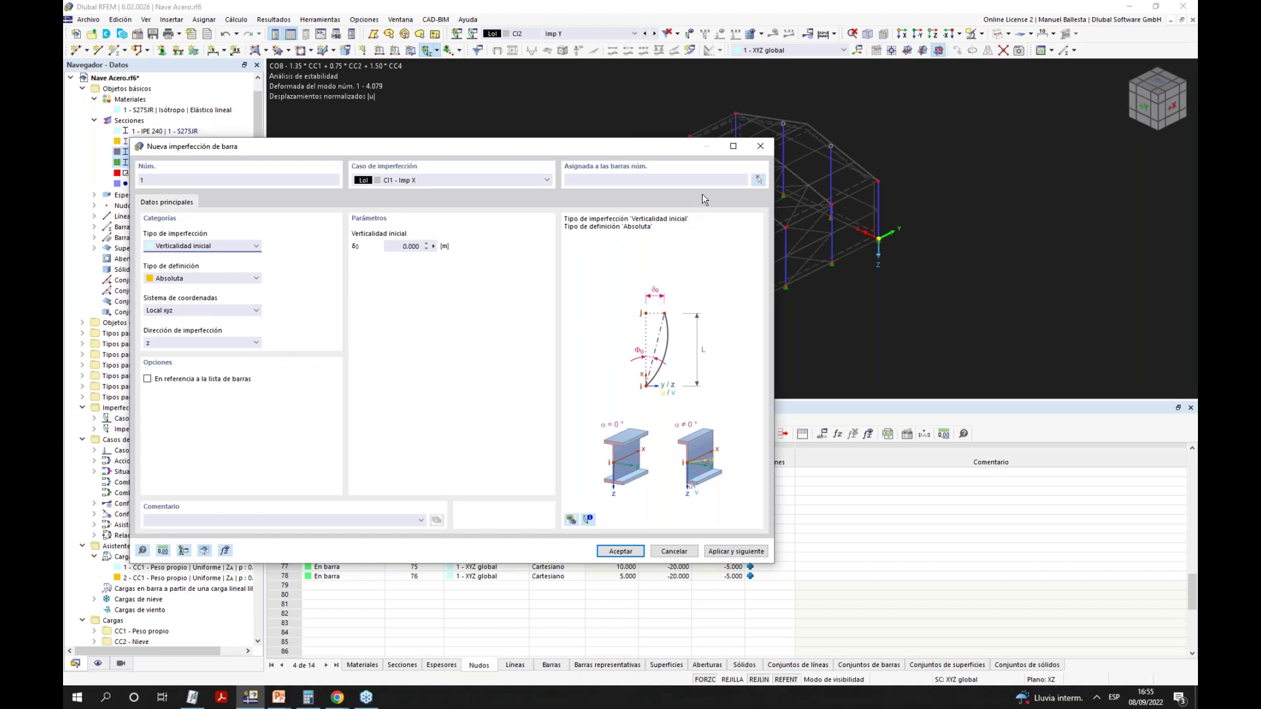
{"action": "left_click", "coordinate": [176, 311]}
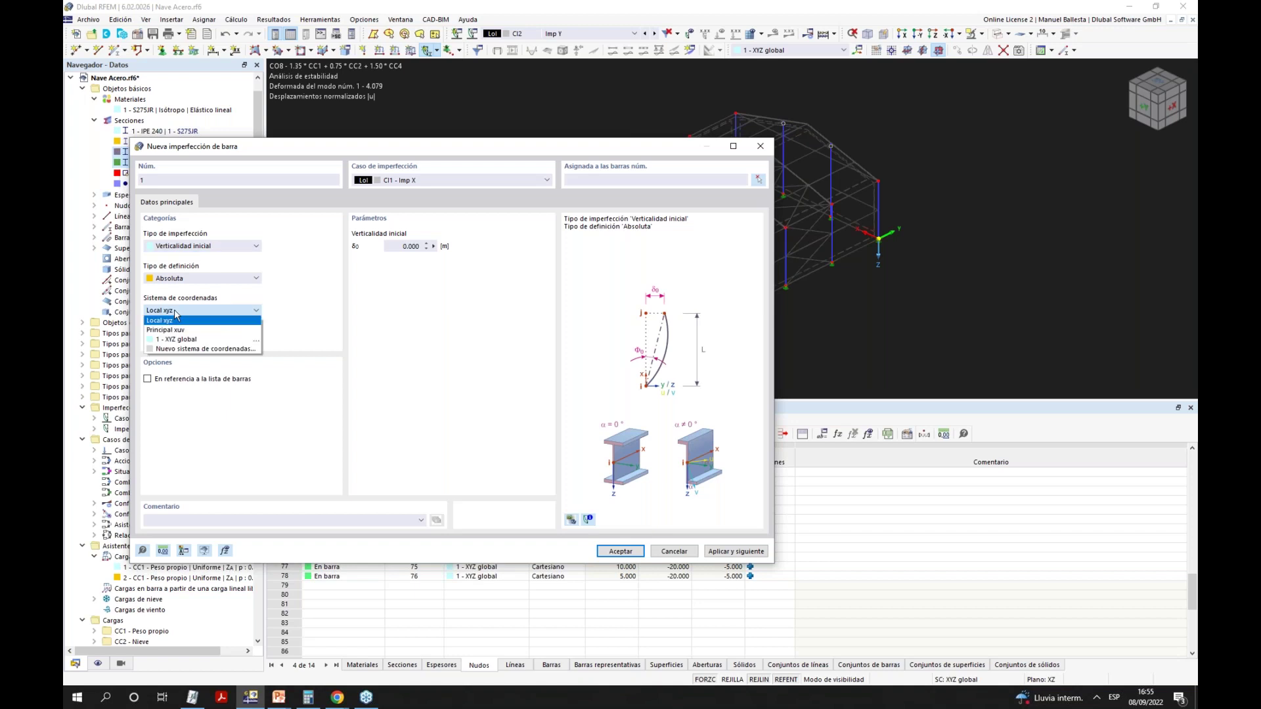
{"action": "left_click", "coordinate": [175, 311]}
Define the initial sway by EN 1992-1-1 & EN 1993-1-1 and pick the column height of 5 m as structure height.
{"action": "left_click", "coordinate": [183, 278]}
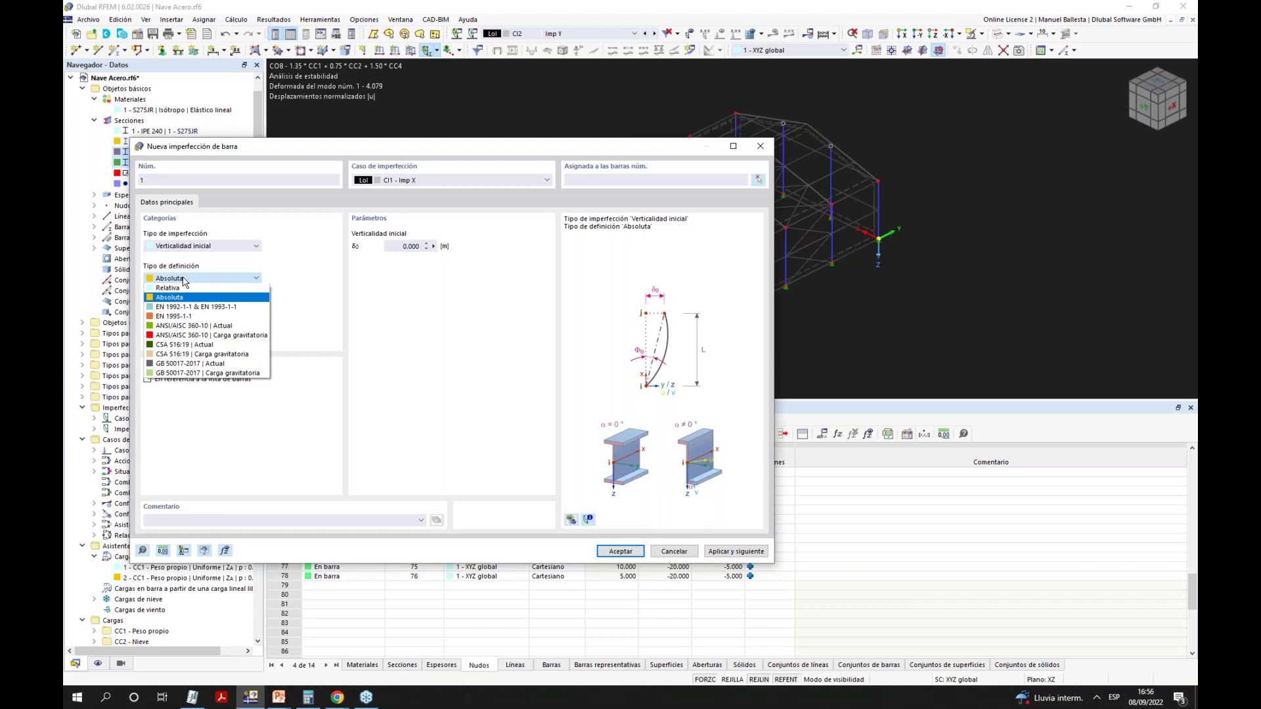
{"action": "left_click", "coordinate": [202, 307]}
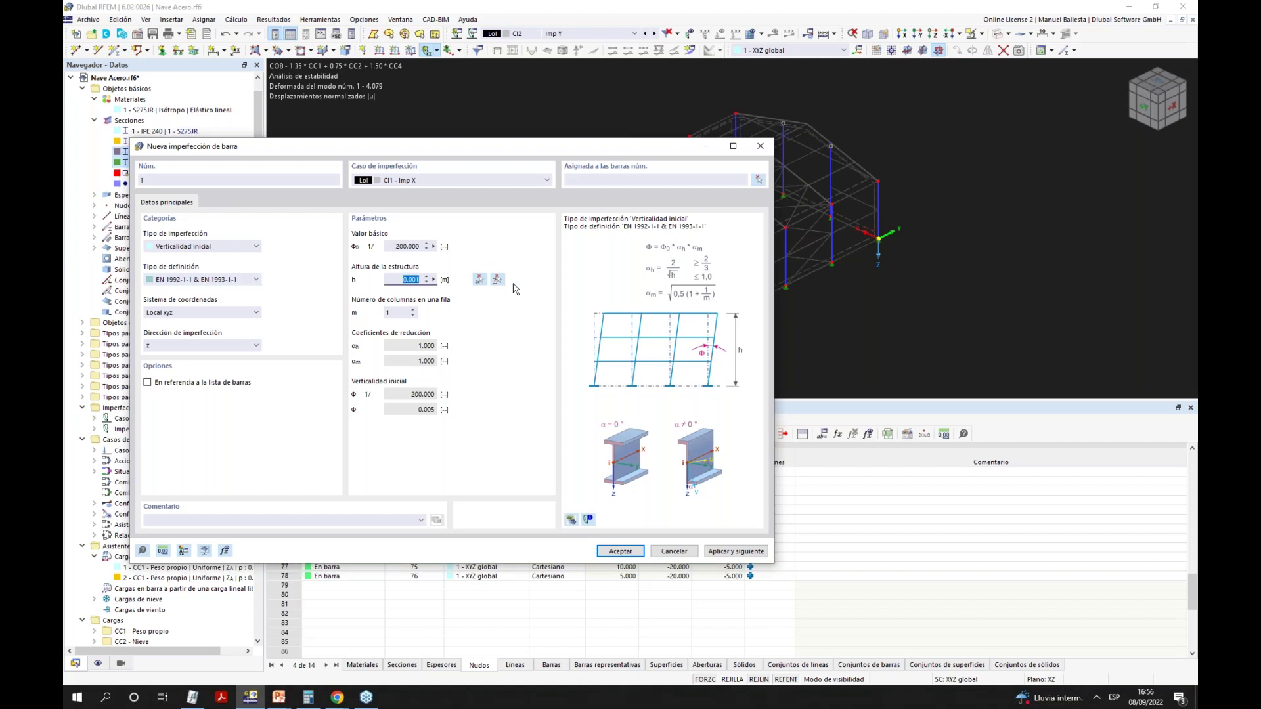
{"action": "left_click", "coordinate": [480, 279]}
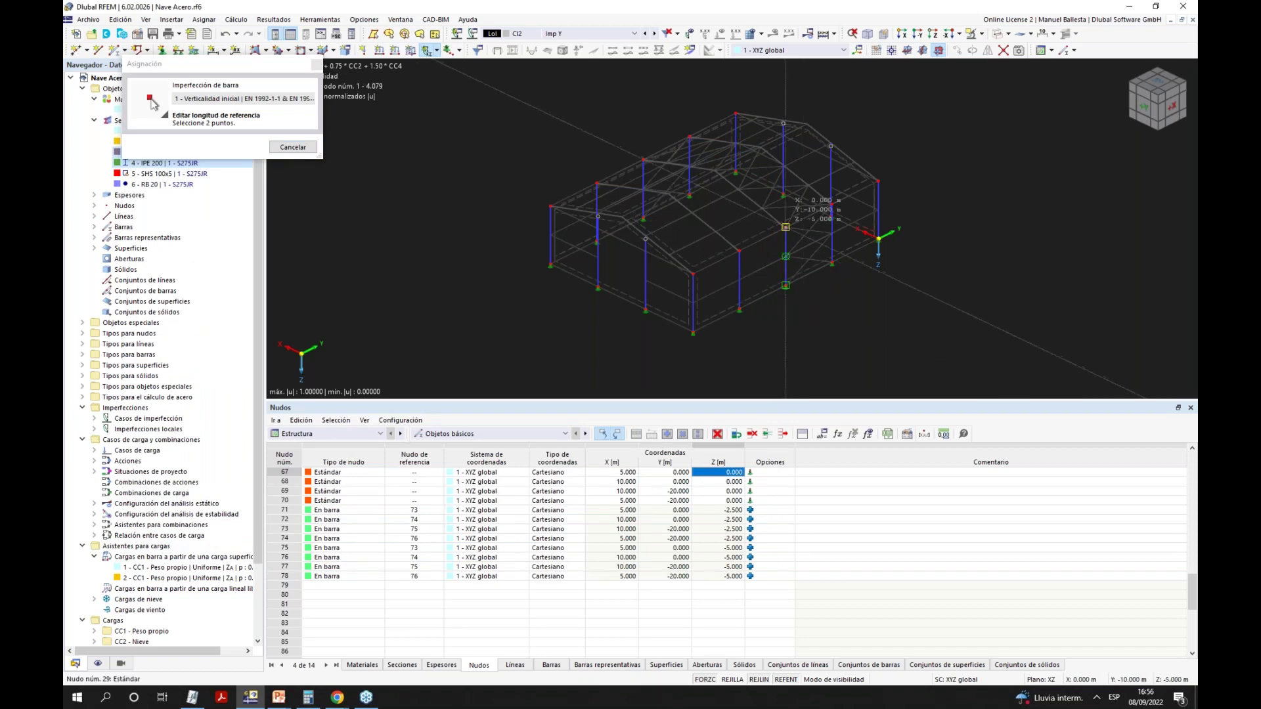
{"action": "key", "text": "Escape"}
Display the members' local x, y, z axes and check them against the imperfection direction z.
{"action": "left_click", "coordinate": [937, 170]}
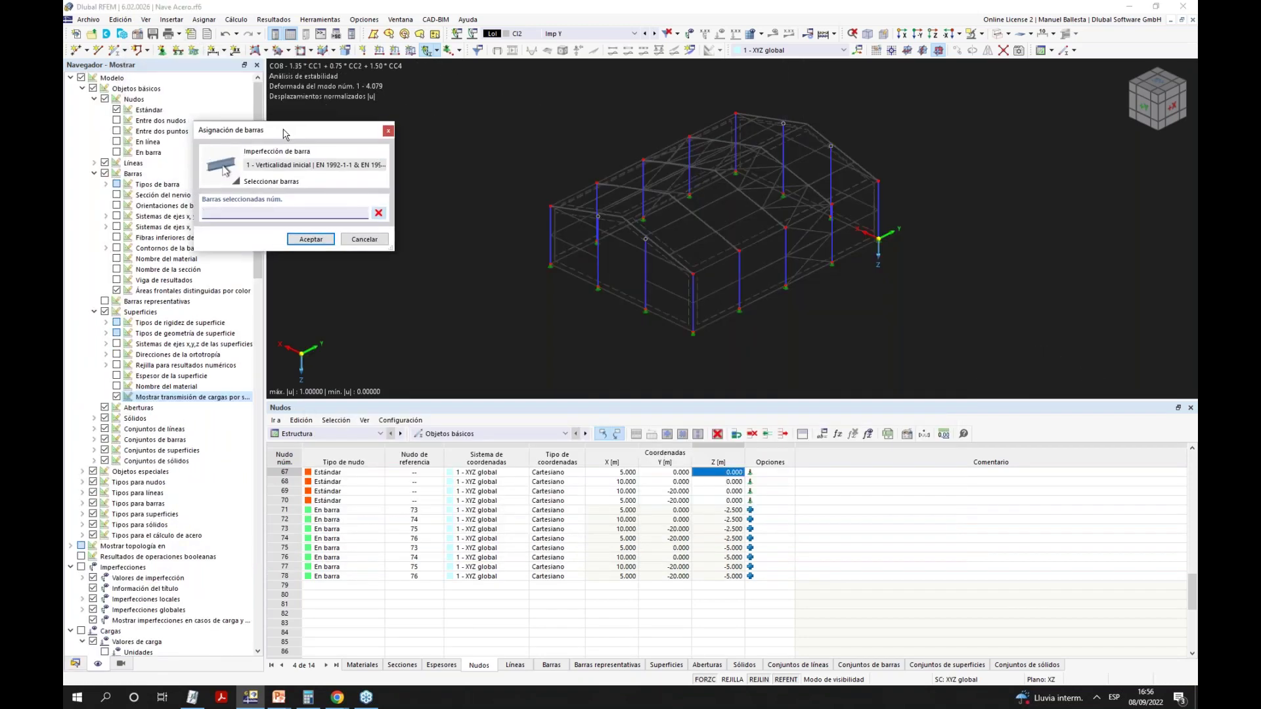
{"action": "left_click", "coordinate": [117, 216]}
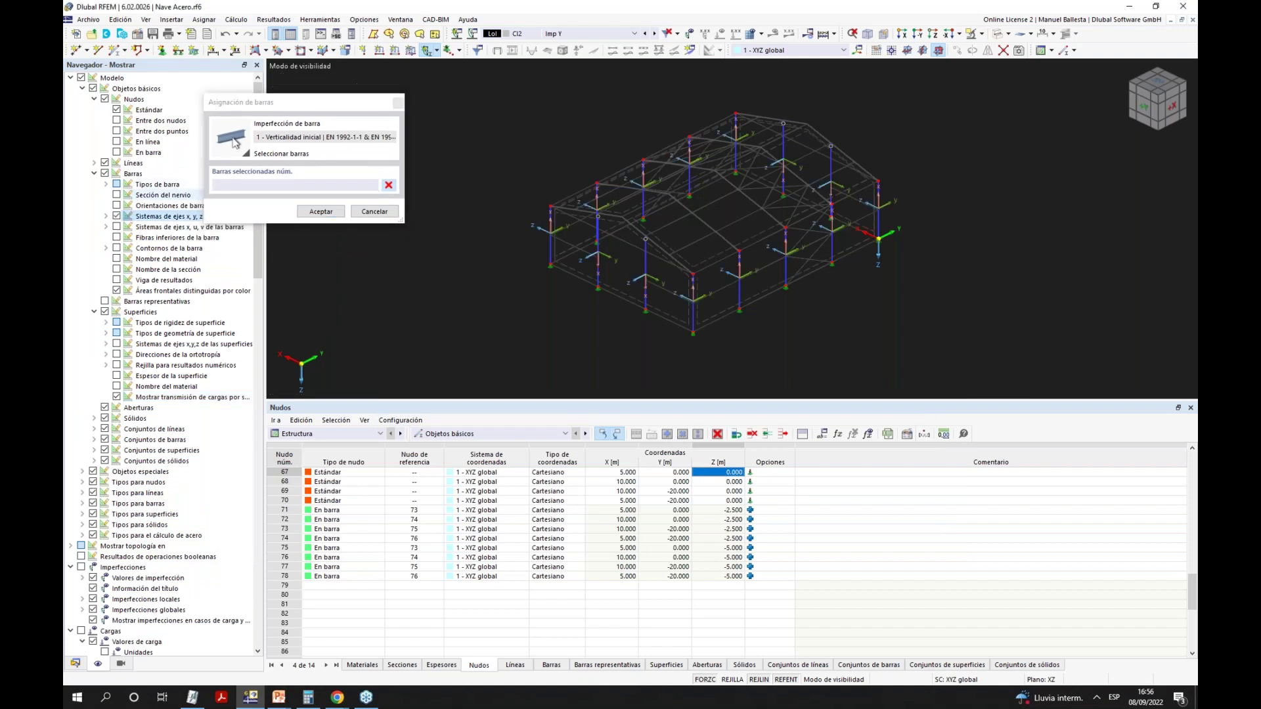
{"action": "left_click", "coordinate": [366, 214]}
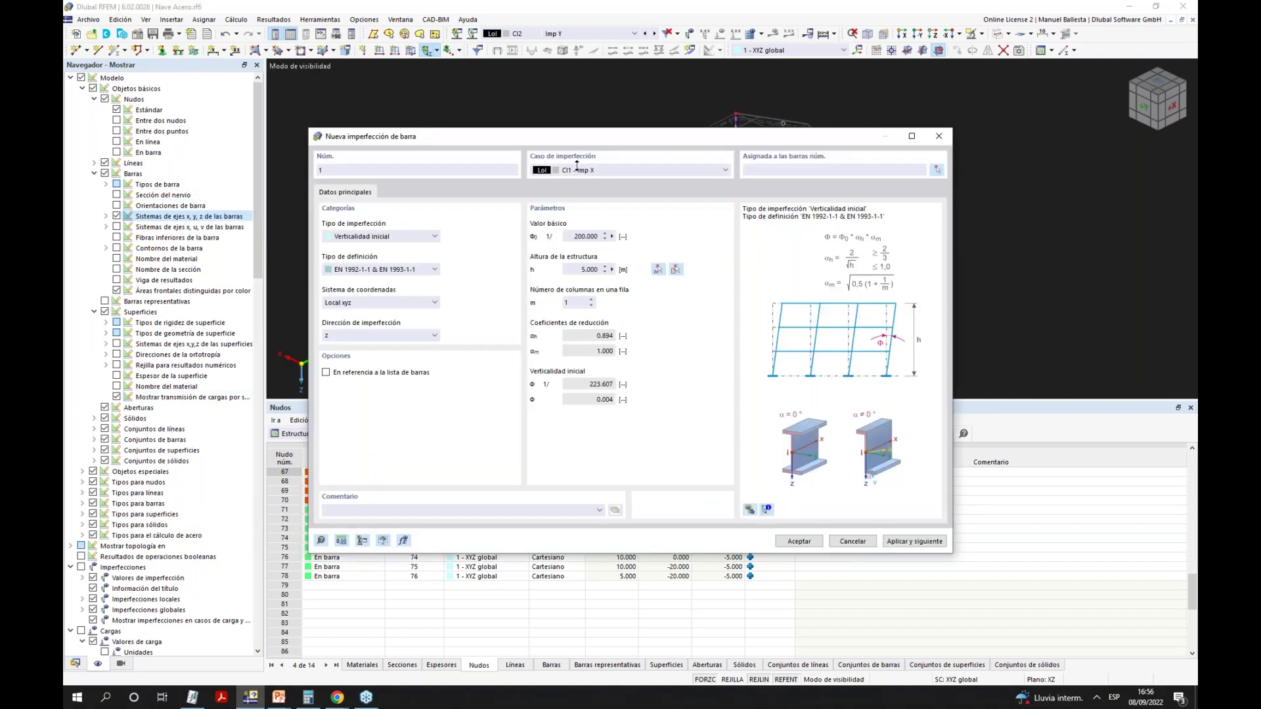
{"action": "left_click_drag", "start_coordinate": [683, 147], "coordinate": [363, 297]}
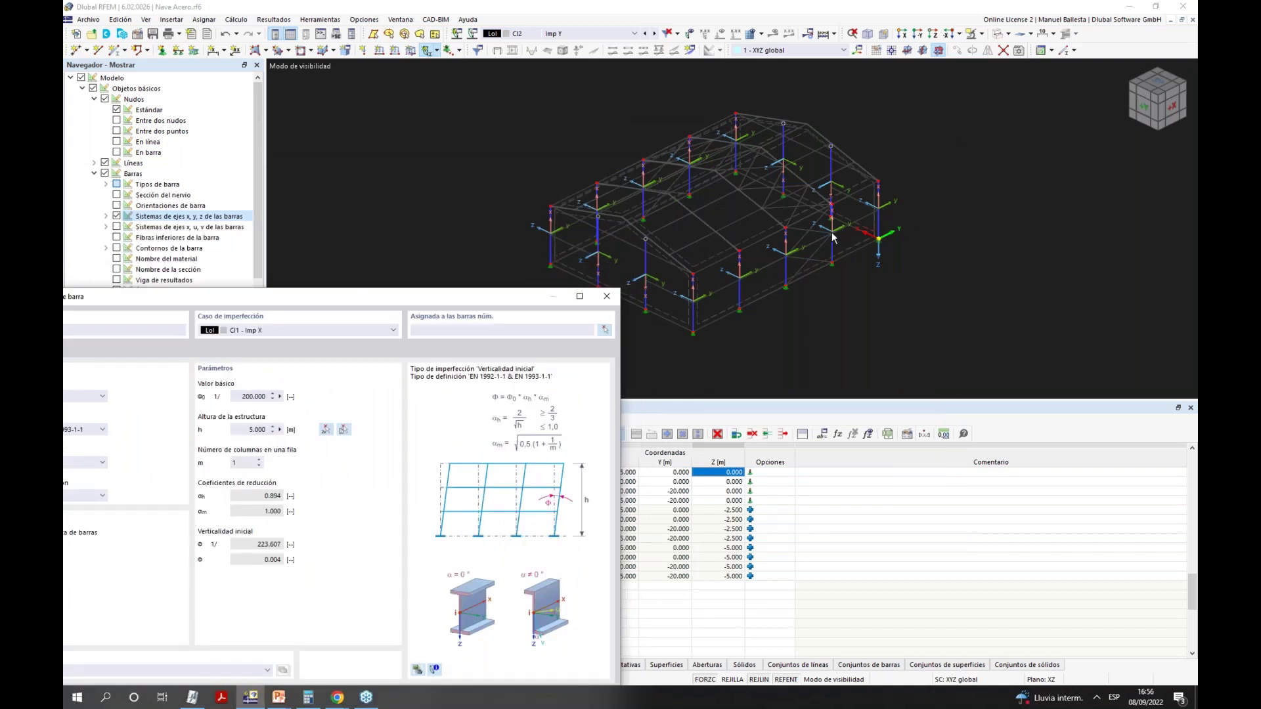
{"action": "left_click_drag", "start_coordinate": [427, 301], "coordinate": [565, 210]}
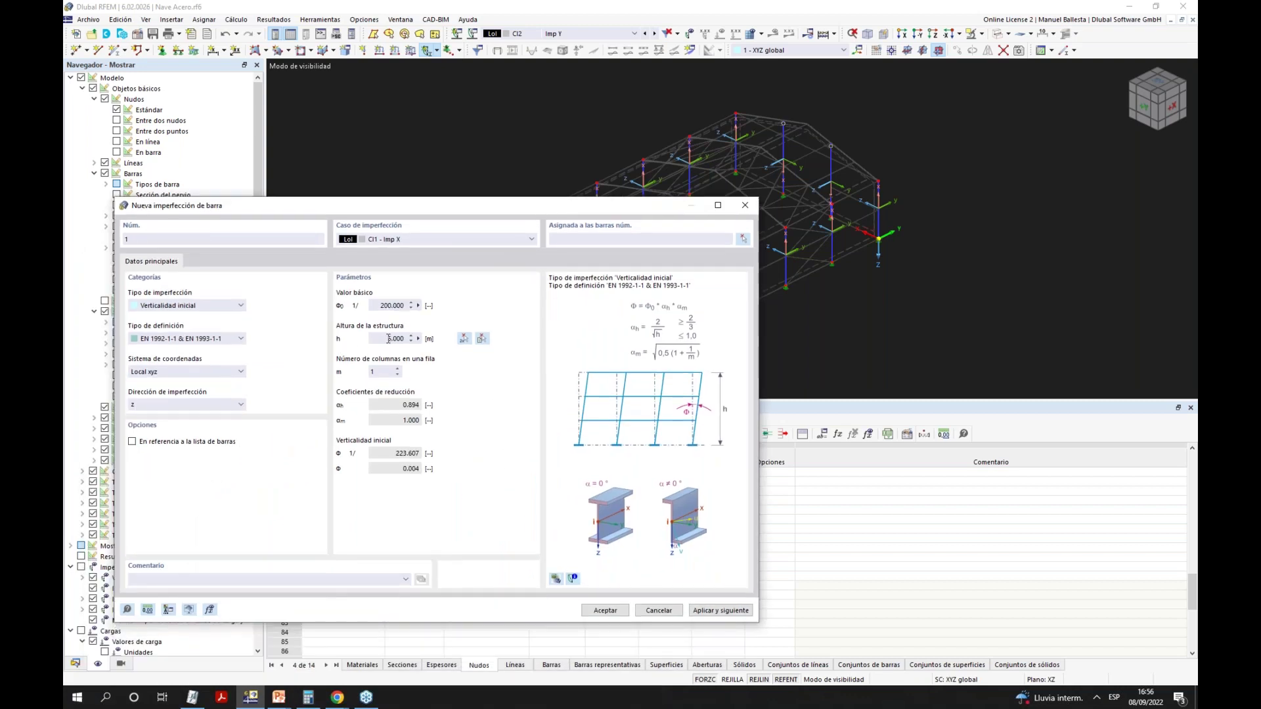
Set the number of columns in a row to 2 and assign the imperfection to members 5, 6, 9, 10, 13 and 14.
{"action": "left_click", "coordinate": [398, 369]}
{"action": "left_click", "coordinate": [743, 241]}
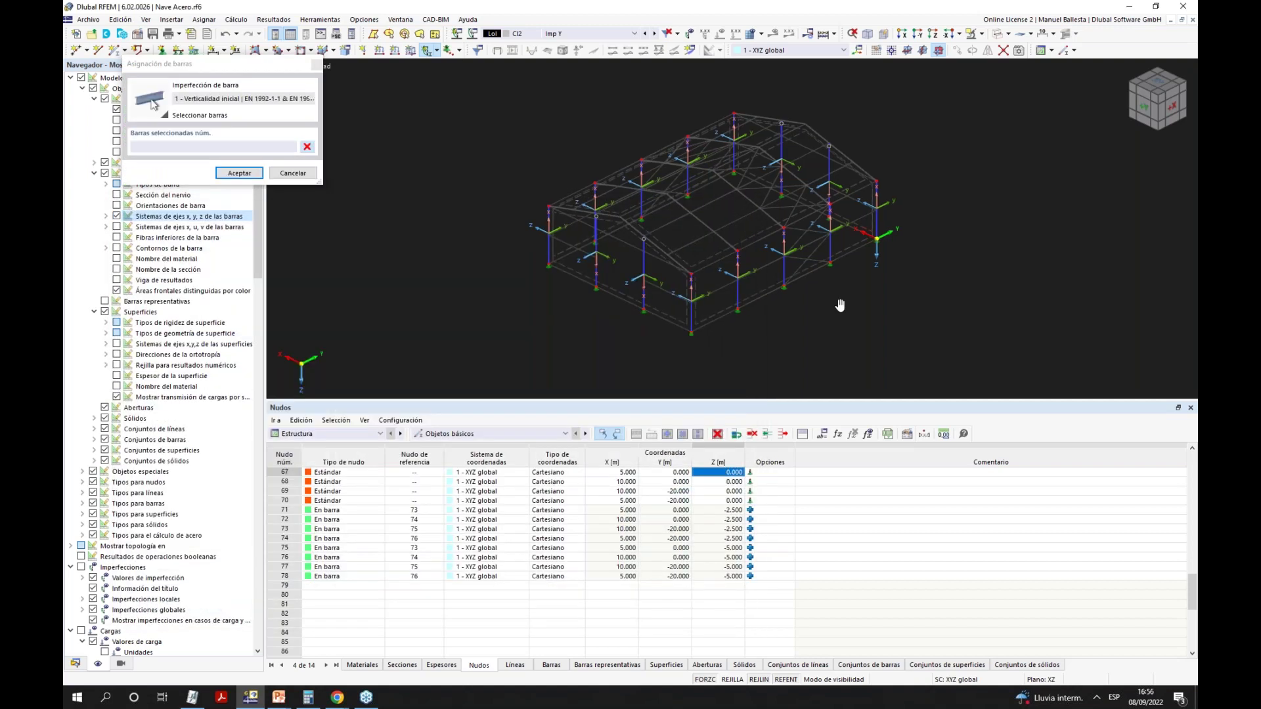
{"action": "left_click_drag", "start_coordinate": [812, 289], "coordinate": [624, 221]}
{"action": "left_click", "coordinate": [239, 173]}
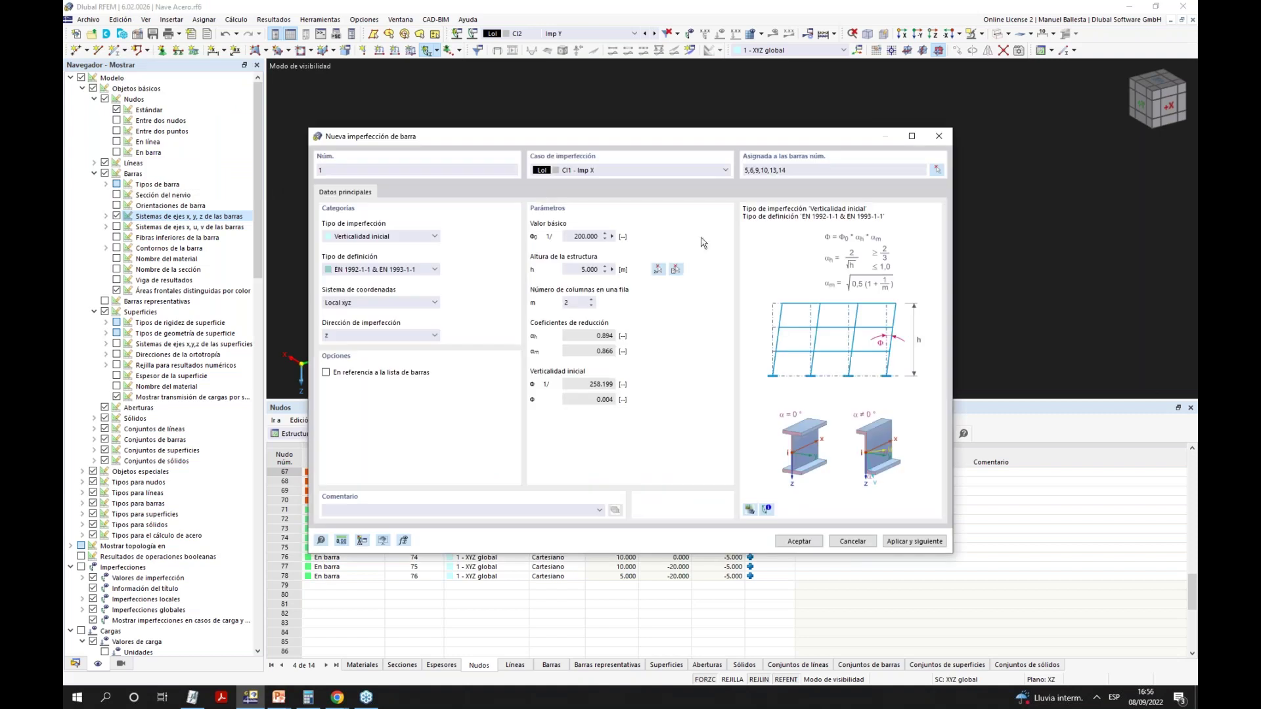
{"action": "left_click_drag", "start_coordinate": [727, 144], "coordinate": [451, 148]}
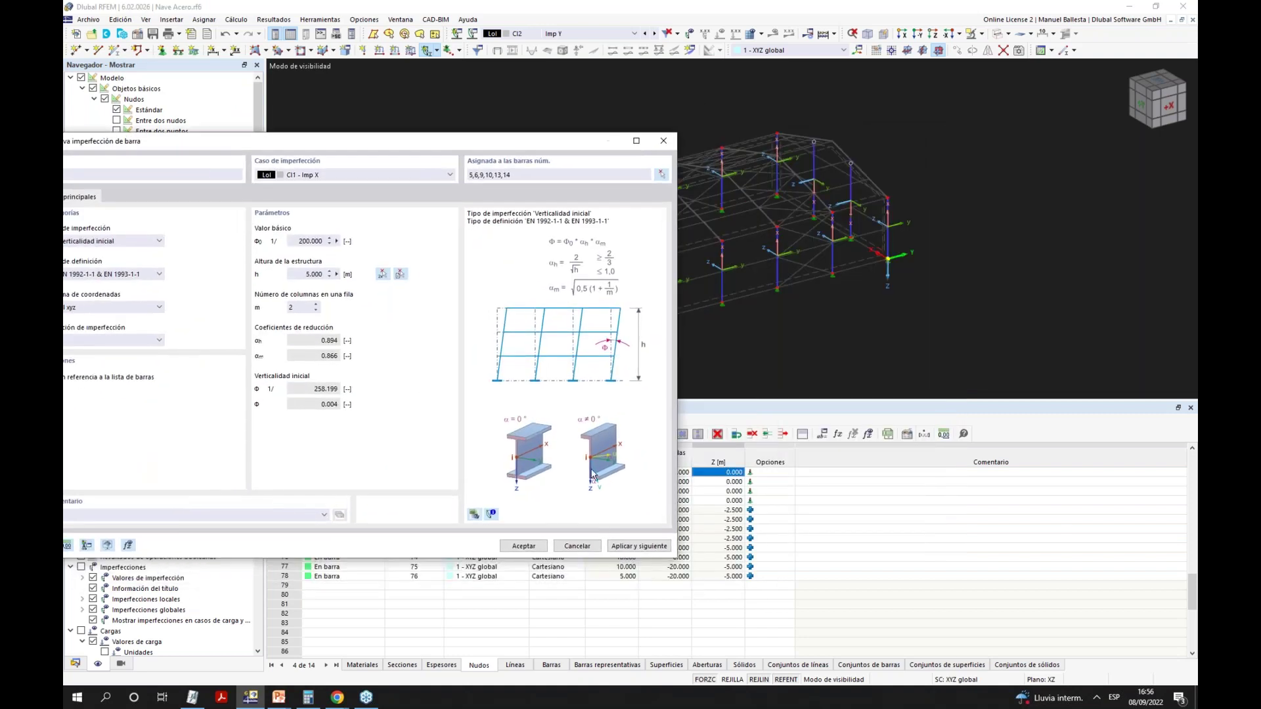
Apply the member imperfection, discard the follow-up entry and display the imperfections of case Imp X on the model.
{"action": "left_click", "coordinate": [624, 548]}
{"action": "left_click_drag", "start_coordinate": [519, 143], "coordinate": [630, 128]}
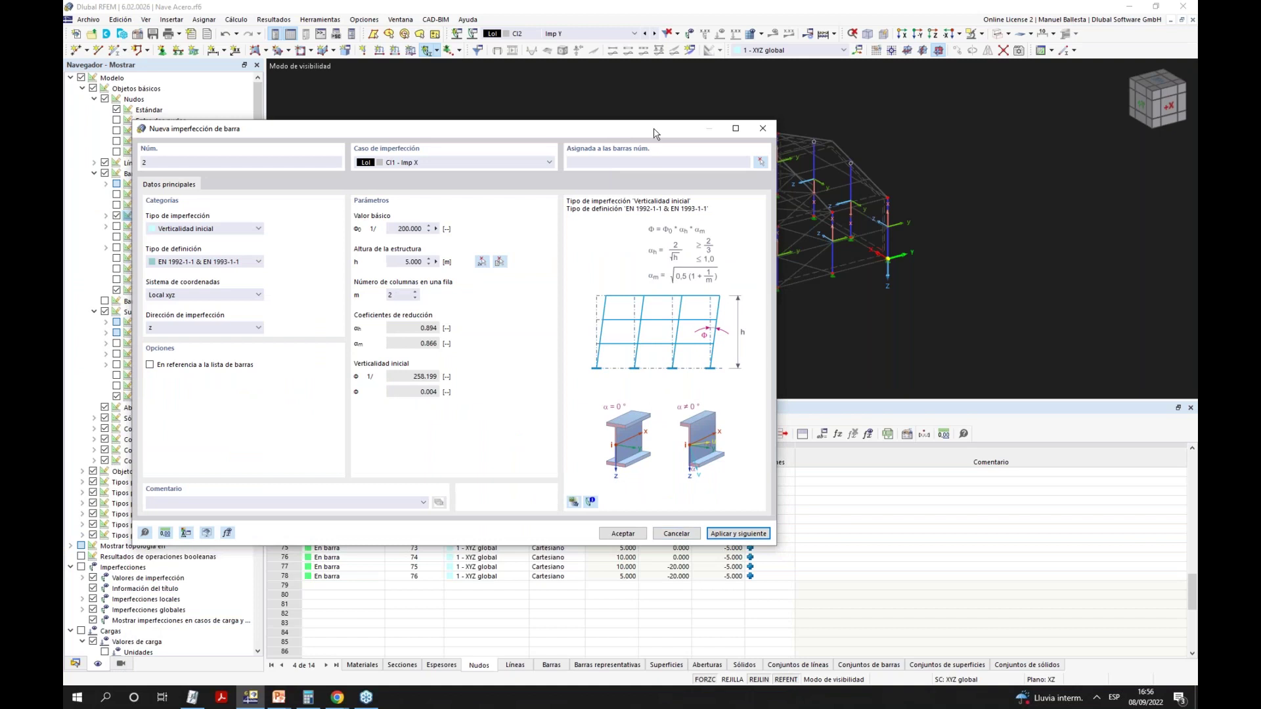
{"action": "left_click_drag", "start_coordinate": [647, 131], "coordinate": [636, 135]}
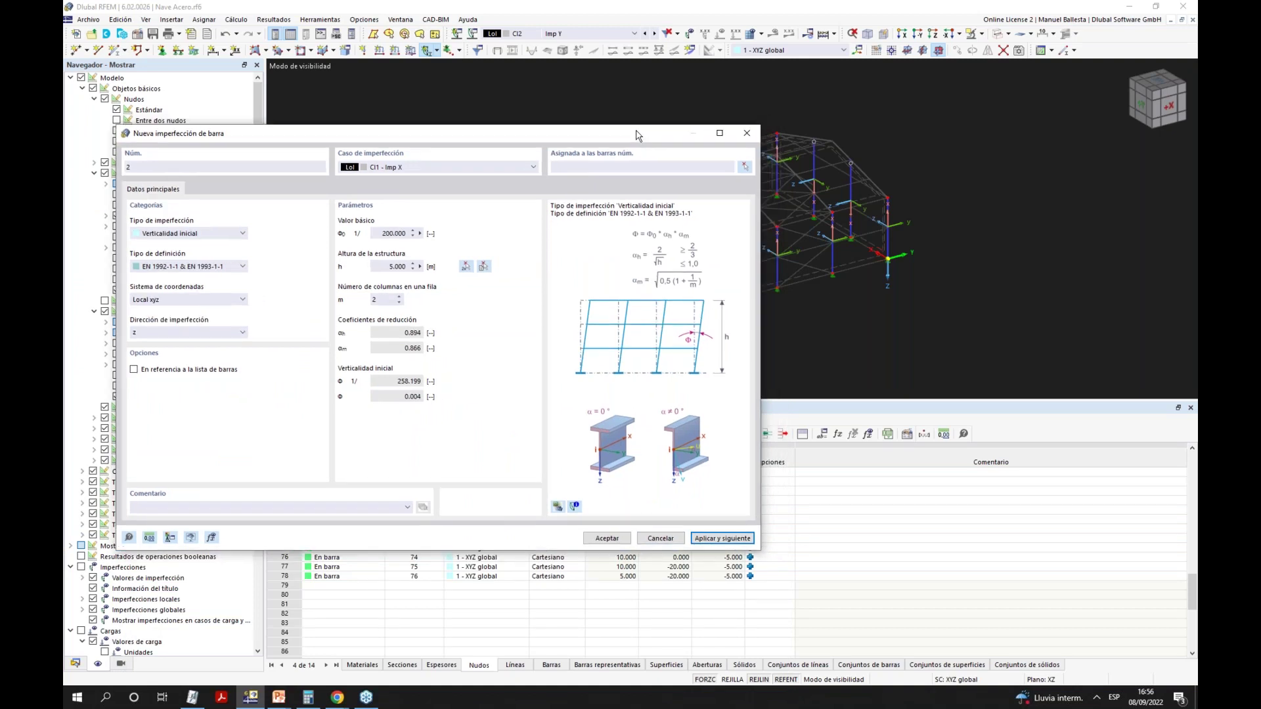
{"action": "left_click", "coordinate": [640, 539]}
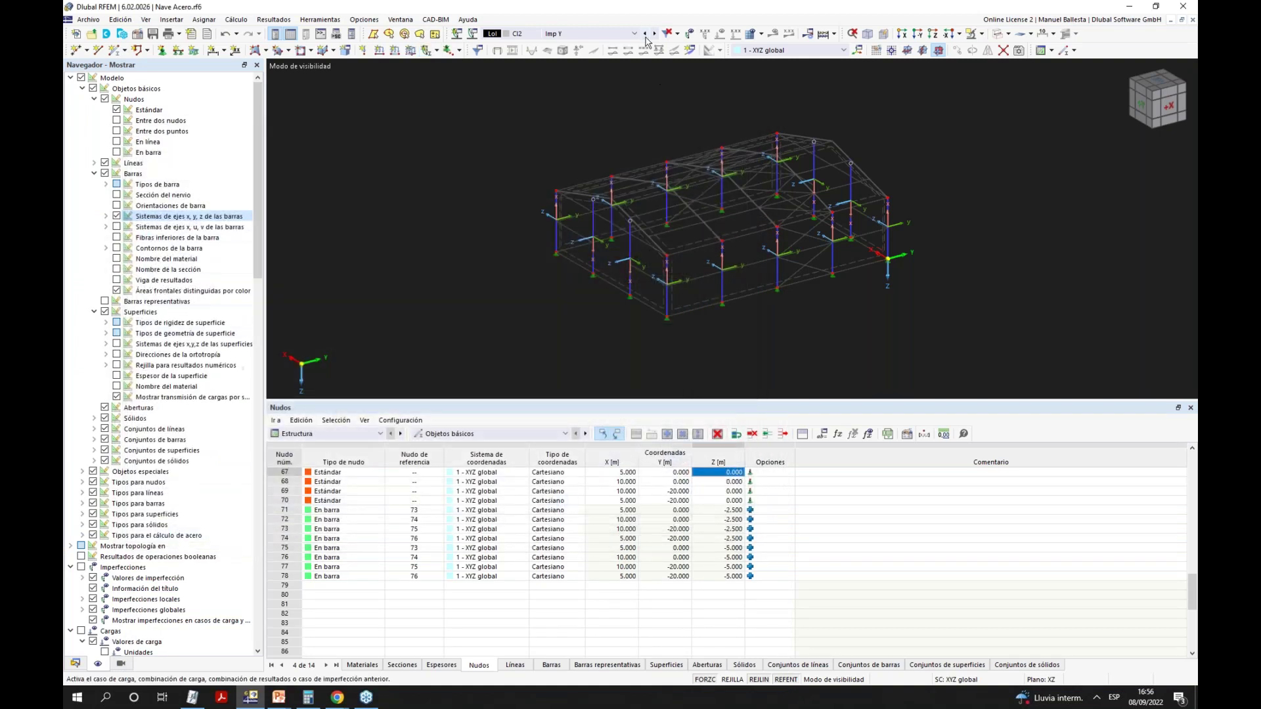
{"action": "left_click", "coordinate": [690, 35]}
{"action": "middle_click_drag", "start_coordinate": [710, 207], "coordinate": [769, 178], "text": "ctrl"}
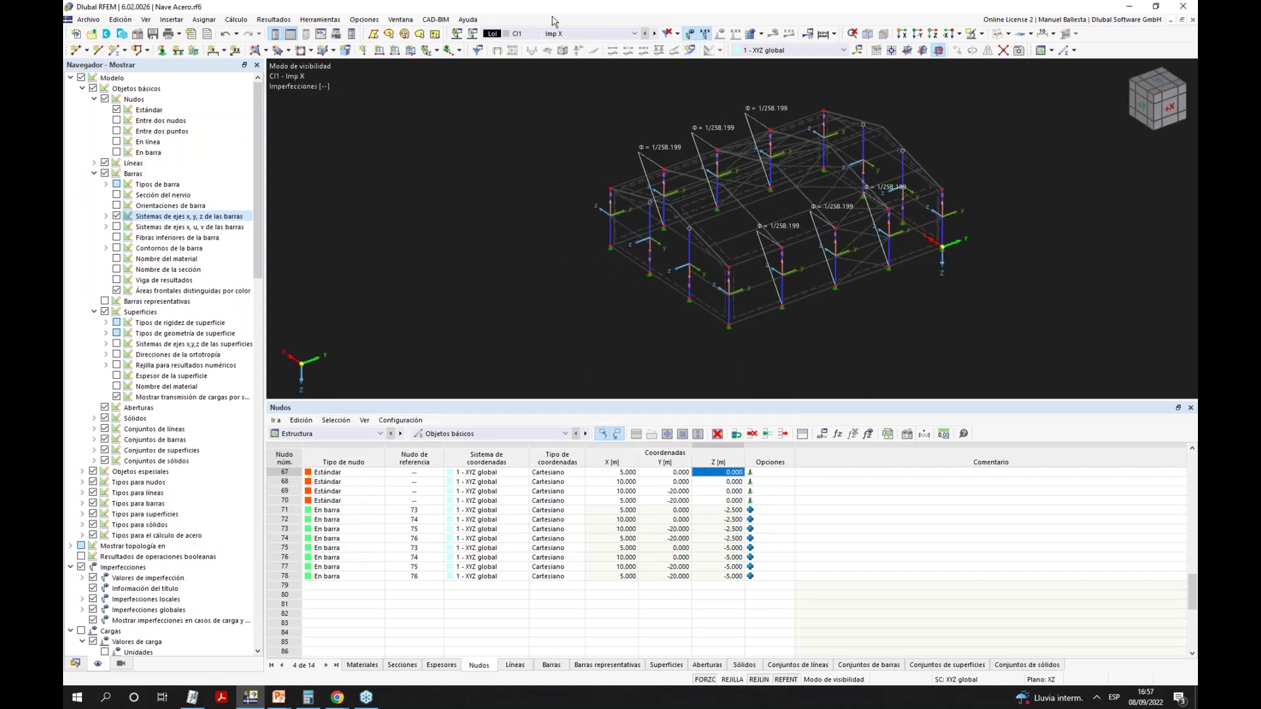
Create a second member imperfection in Imp X, with Verticalidad inicial defined by EN 1992-1-1 & EN 1993-1-1.
{"action": "left_click", "coordinate": [428, 50]}
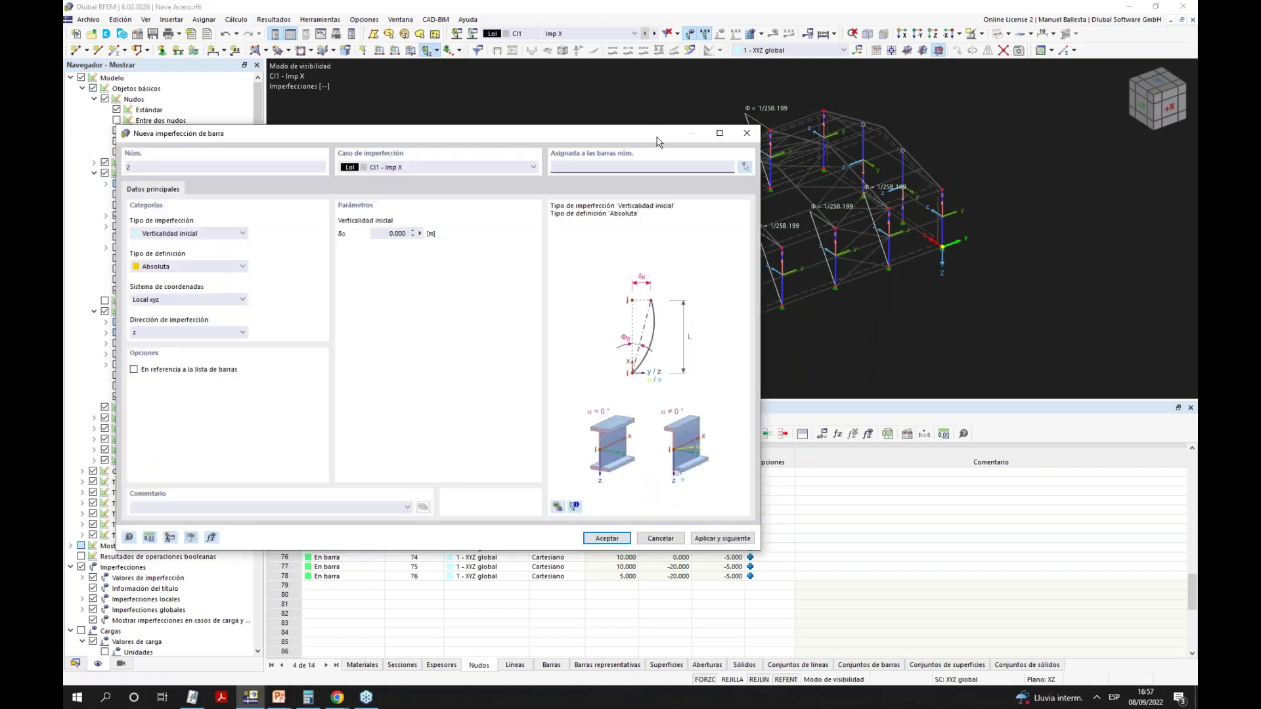
{"action": "left_click_drag", "start_coordinate": [632, 144], "coordinate": [306, 227]}
{"action": "left_click_drag", "start_coordinate": [433, 169], "coordinate": [467, 162]}
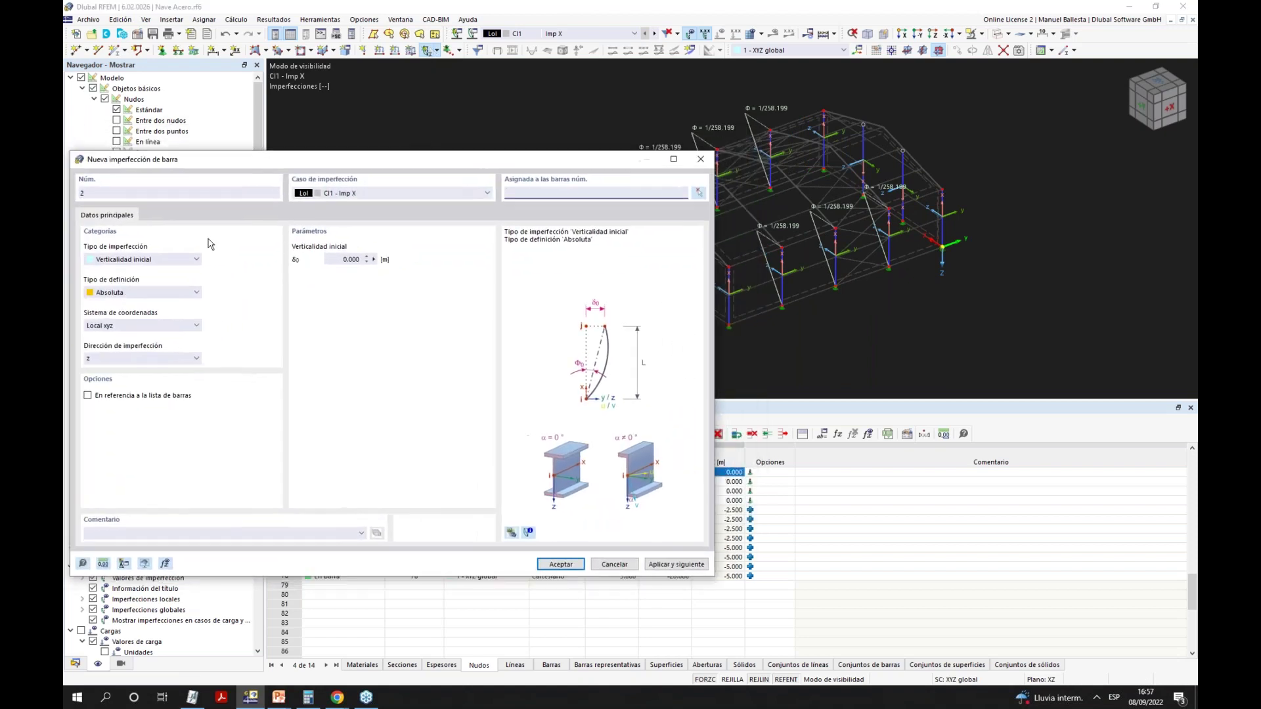
{"action": "left_click", "coordinate": [155, 292]}
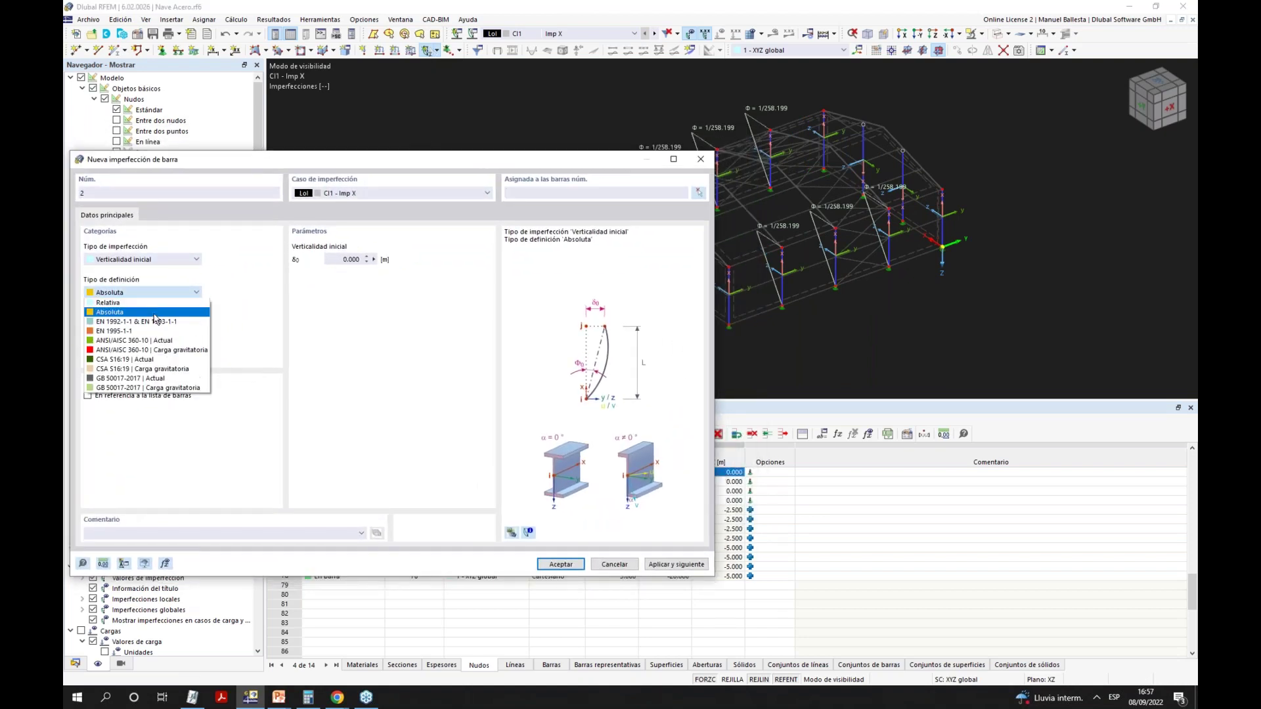
{"action": "left_click", "coordinate": [156, 322]}
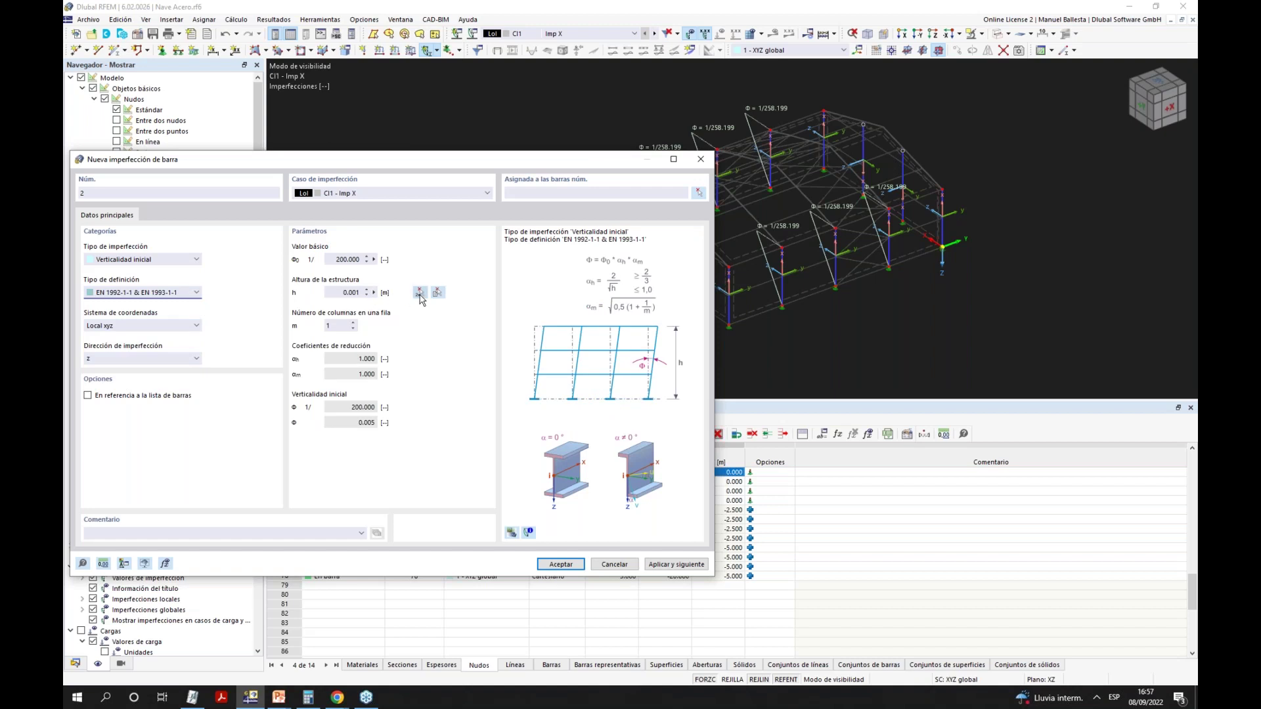
Set the number of columns in a row to 4 and pick the column height of 5 m as structure height.
{"action": "double_click", "coordinate": [353, 328]}
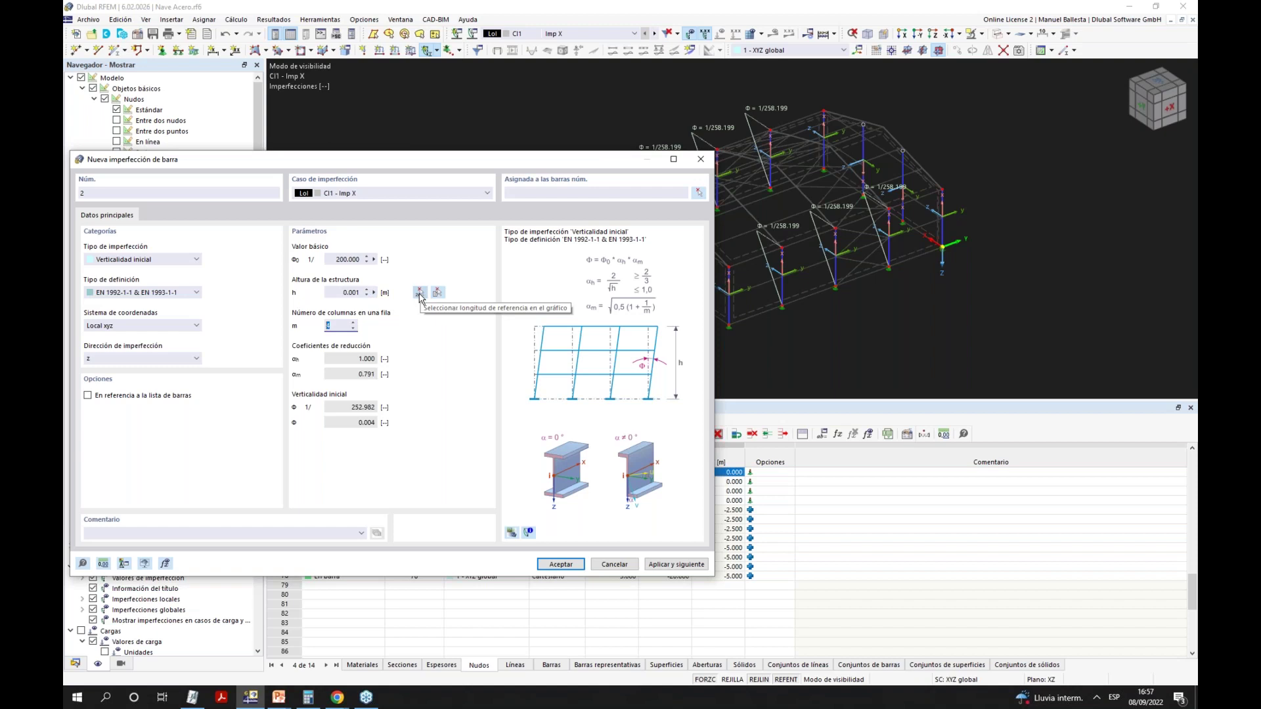
{"action": "left_click", "coordinate": [419, 293]}
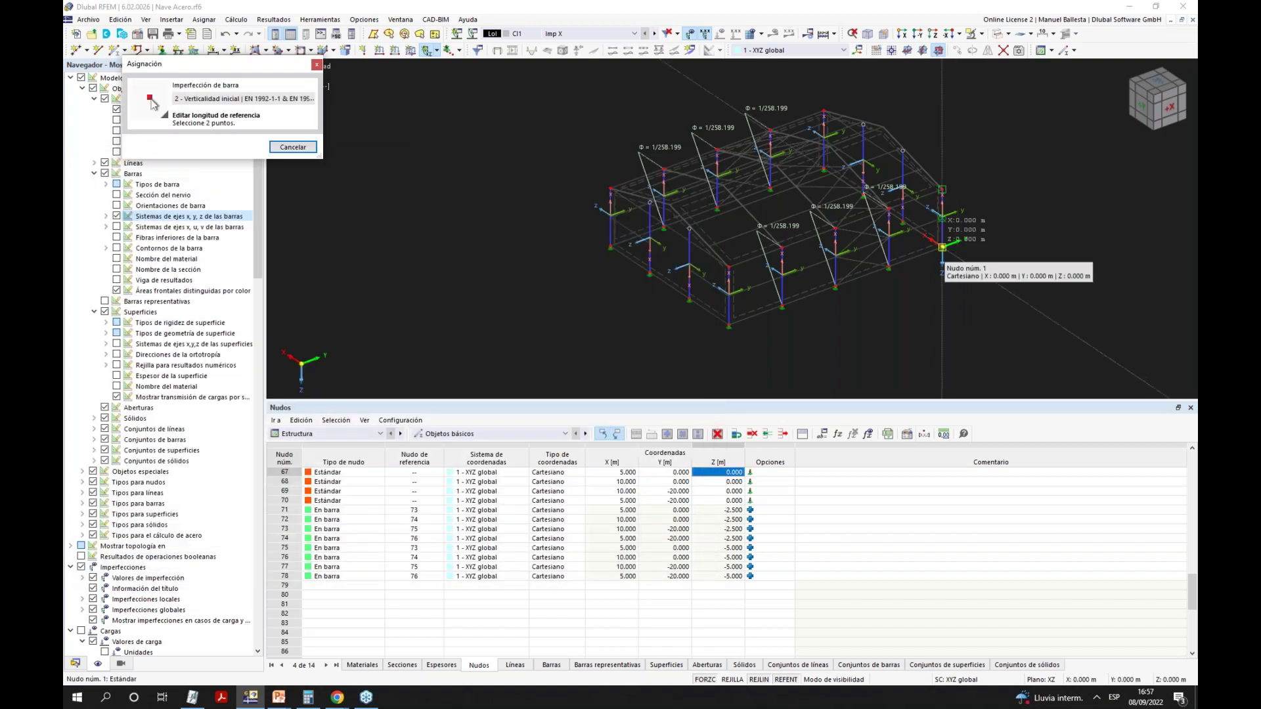
{"action": "left_click", "coordinate": [942, 248]}
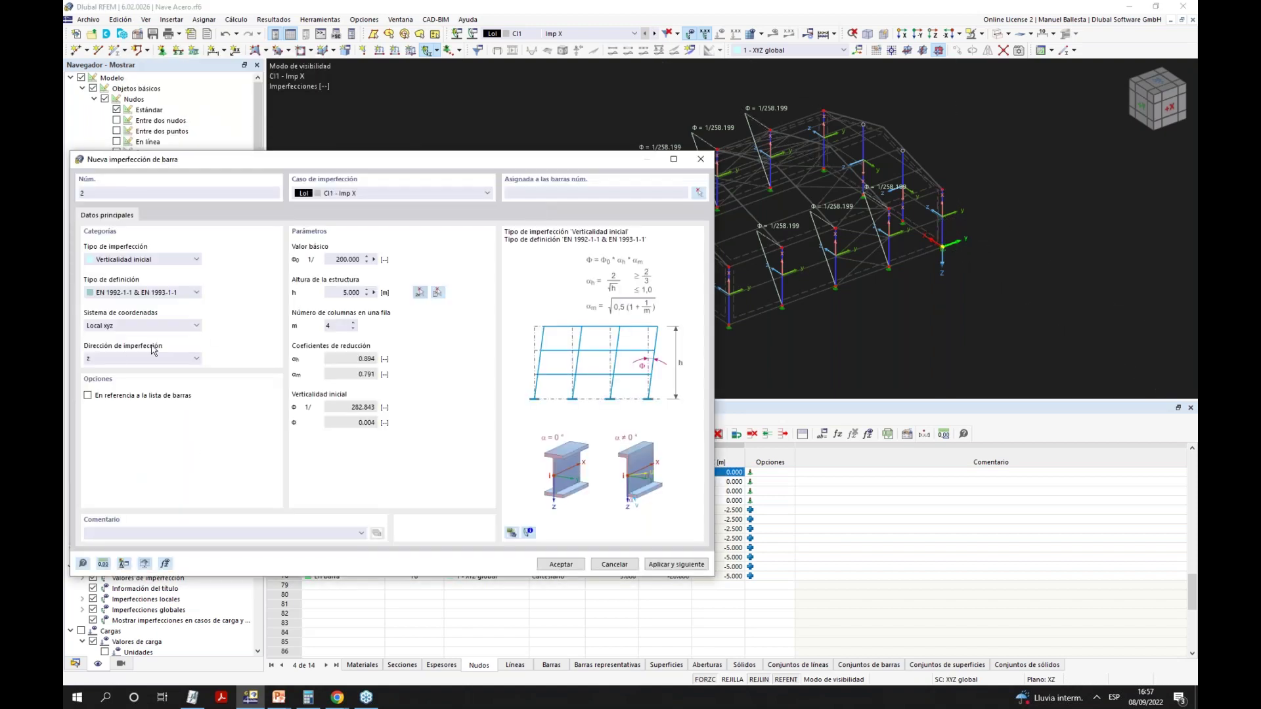
Start selecting the members in the model for the second imperfection of Imp X.
{"action": "left_click", "coordinate": [699, 192]}
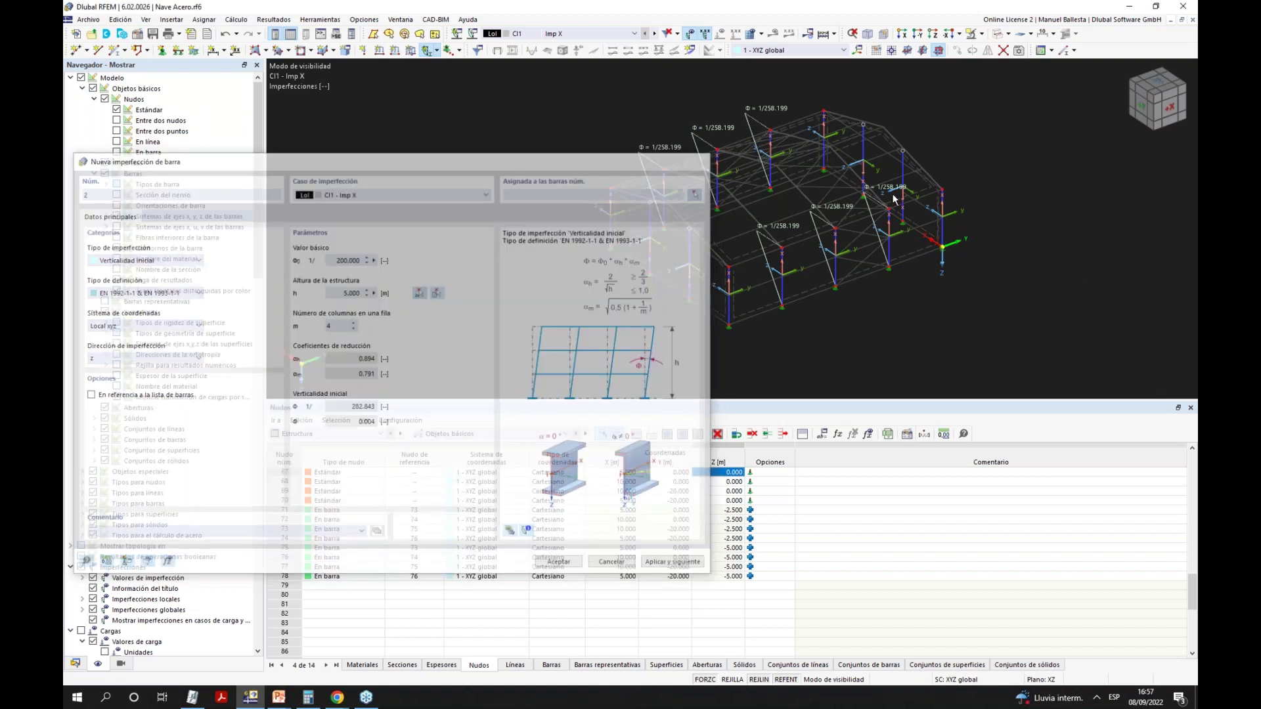
Assign member imperfection 2 in case CI1 - Imp X to corner columns 1, 2 and 18, and apply it.
{"action": "left_click", "coordinate": [941, 217]}
{"action": "left_click", "coordinate": [823, 141]}
{"action": "left_click", "coordinate": [729, 302]}
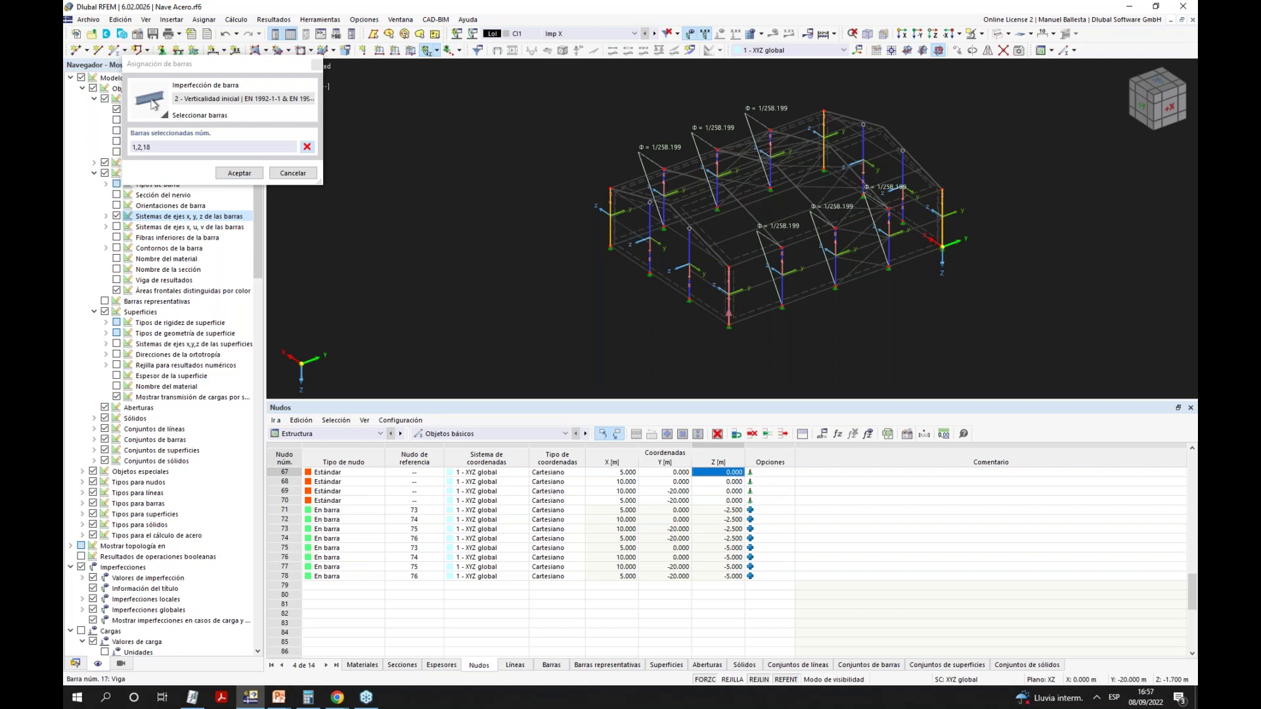
{"action": "left_click", "coordinate": [238, 173]}
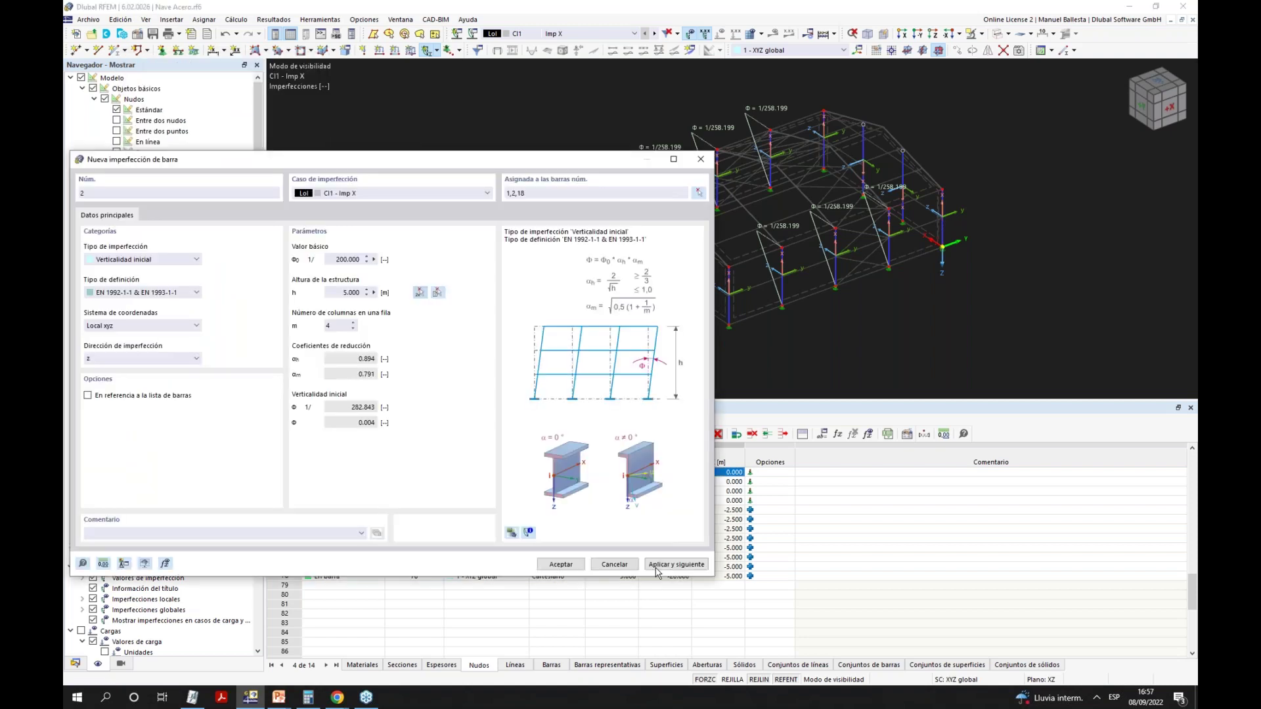
{"action": "left_click", "coordinate": [658, 565]}
Create member imperfection 3 with the same initial sway settings on the remaining corner column.
{"action": "left_click_drag", "start_coordinate": [602, 159], "coordinate": [624, 172]}
{"action": "left_click", "coordinate": [719, 195]}
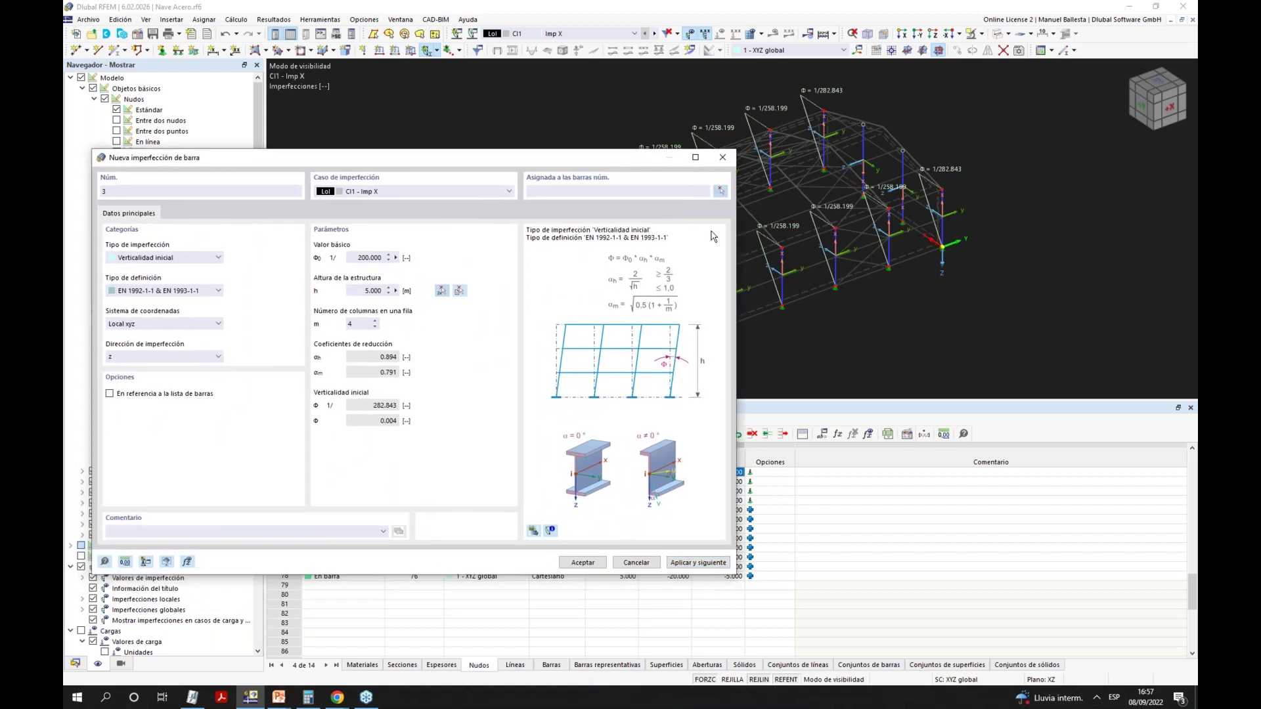
{"action": "left_click", "coordinate": [239, 173]}
{"action": "left_click_drag", "start_coordinate": [551, 160], "coordinate": [753, 352]}
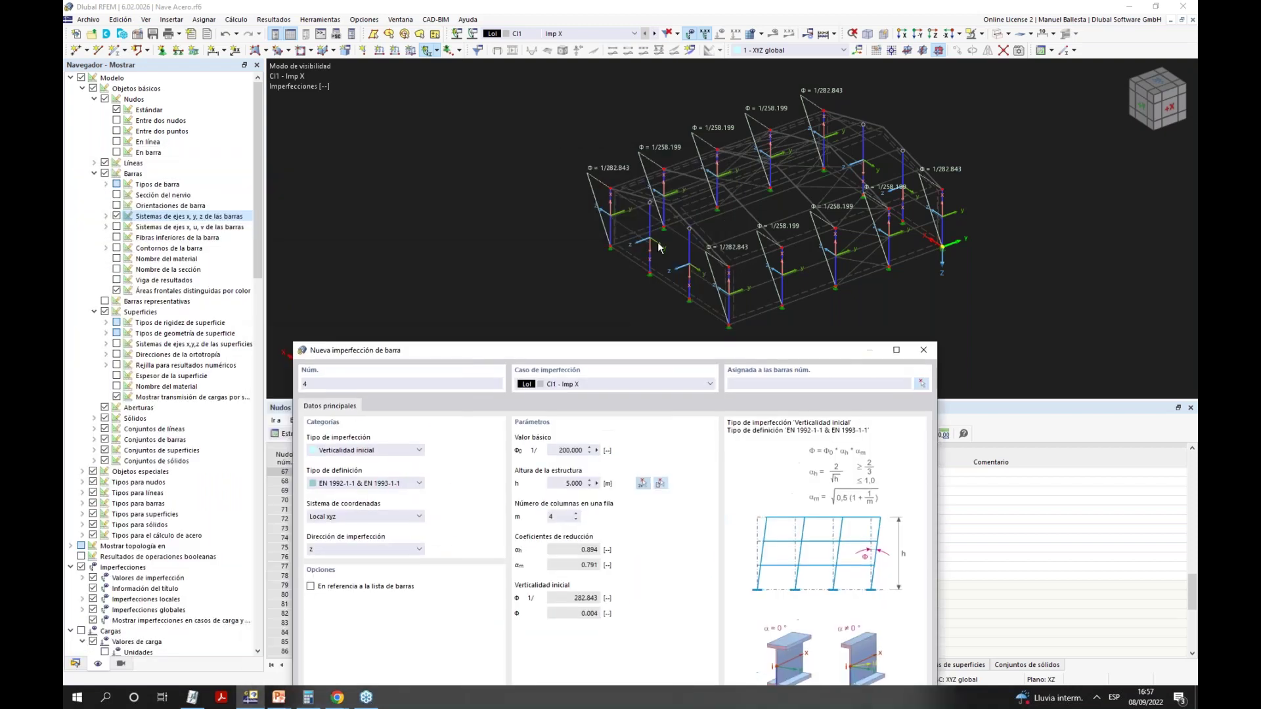
Set imperfection 4 to the local y direction and pick its 6.333 m structure height from a gable column in the model.
{"action": "left_click_drag", "start_coordinate": [753, 346], "coordinate": [809, 196]}
{"action": "left_click", "coordinate": [438, 400]}
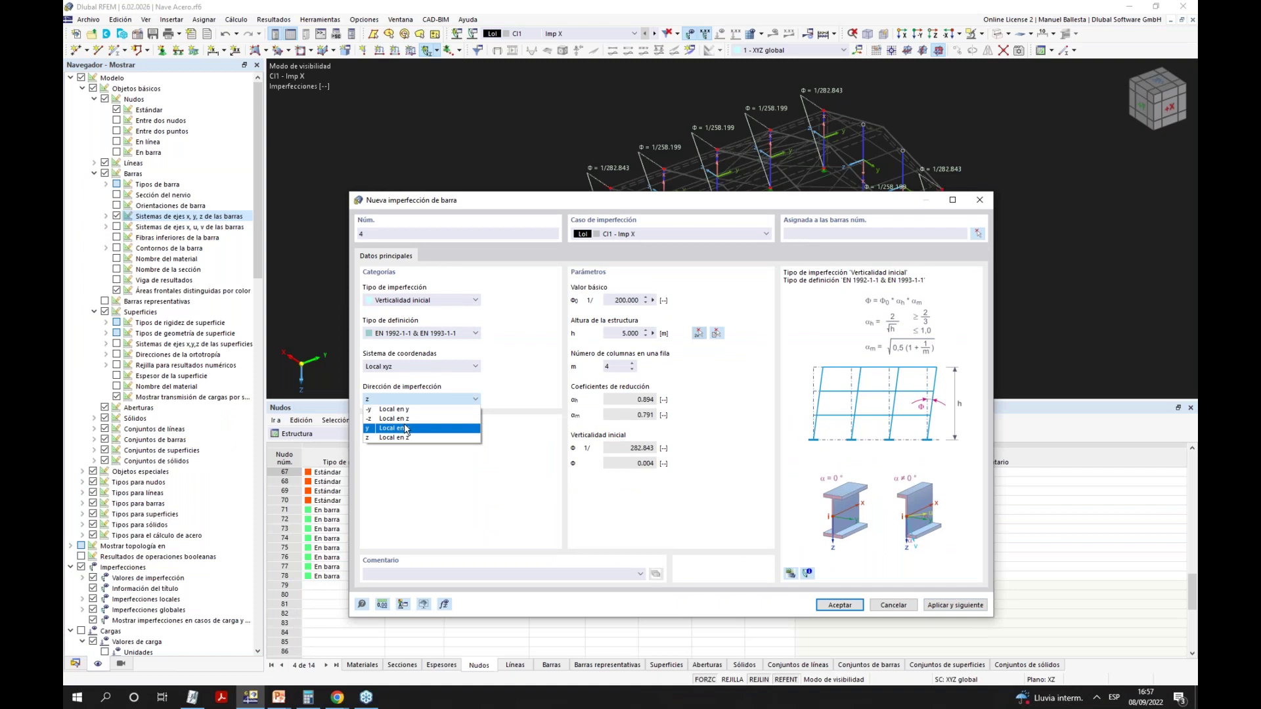
{"action": "left_click", "coordinate": [405, 428]}
{"action": "left_click", "coordinate": [698, 333]}
{"action": "left_click", "coordinate": [895, 224]}
{"action": "left_click", "coordinate": [882, 143]}
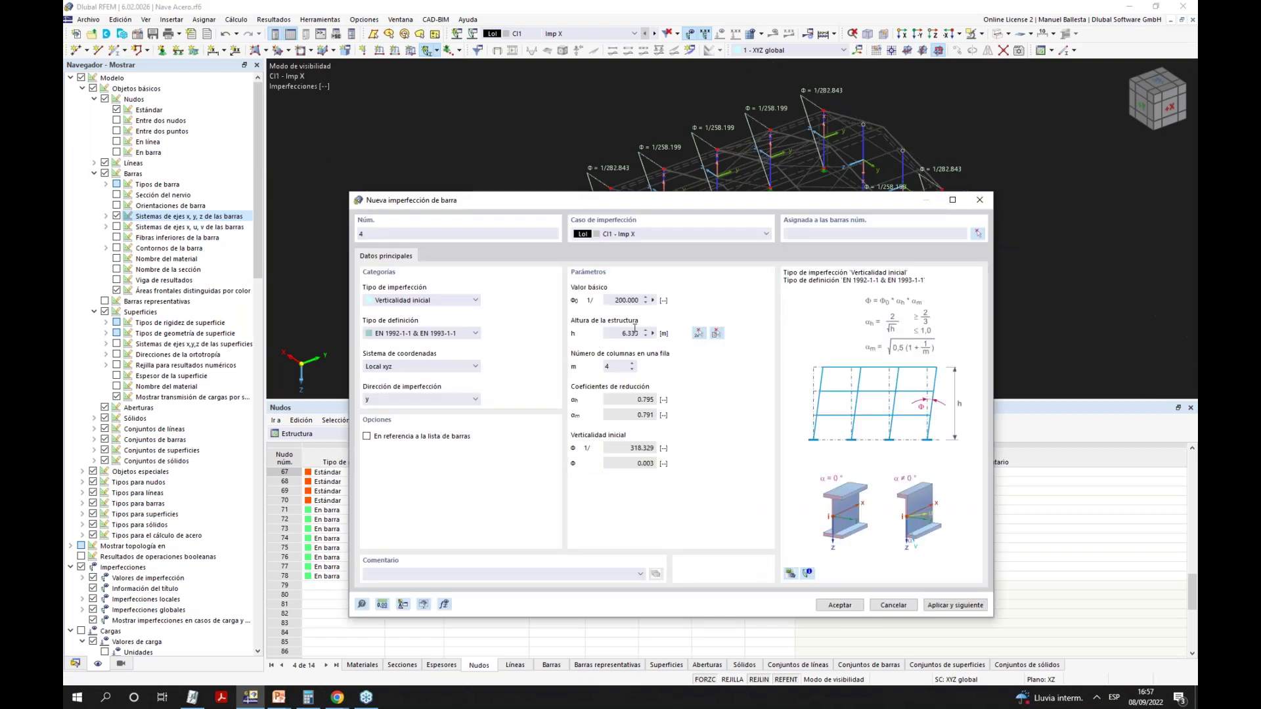
Assign imperfection 4 to the four intermediate gable columns, members 73 to 76.
{"action": "left_click", "coordinate": [977, 235]}
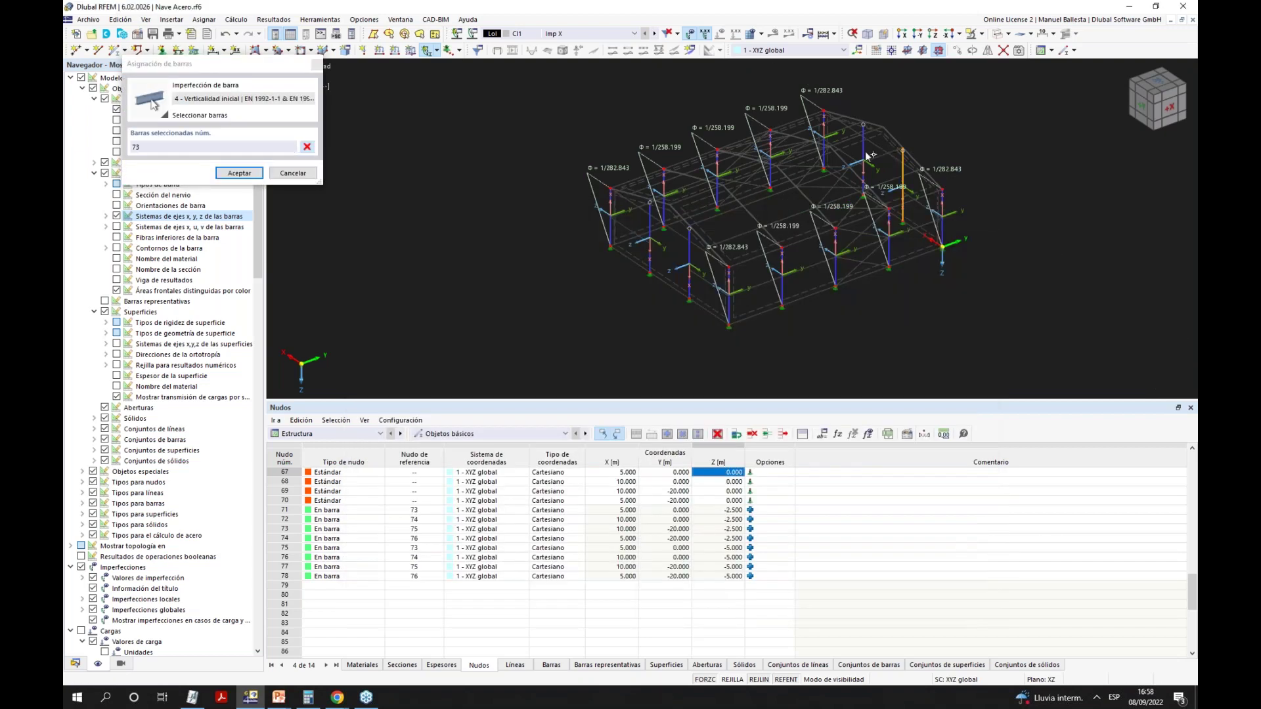
{"action": "left_click", "coordinate": [690, 279]}
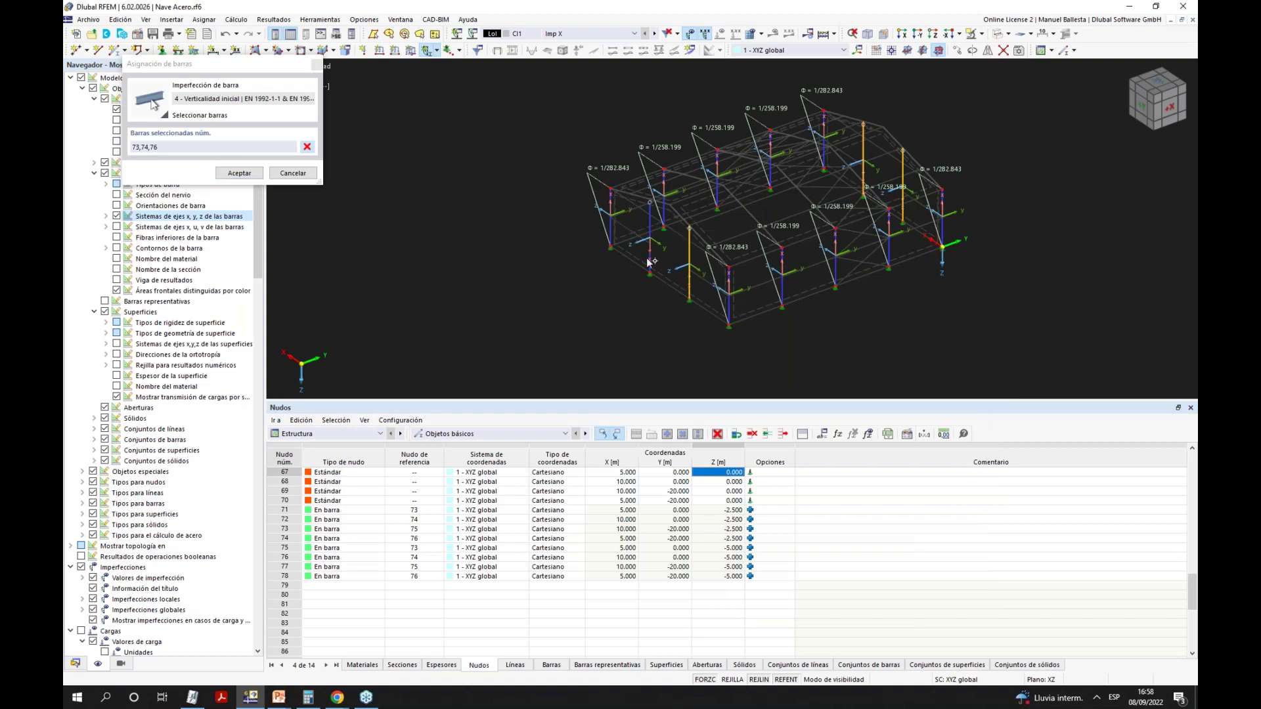
{"action": "left_click", "coordinate": [239, 173]}
Change the direction of imperfection 4 to -y, apply it, and finish creating member imperfections for CI1.
{"action": "left_click", "coordinate": [420, 399]}
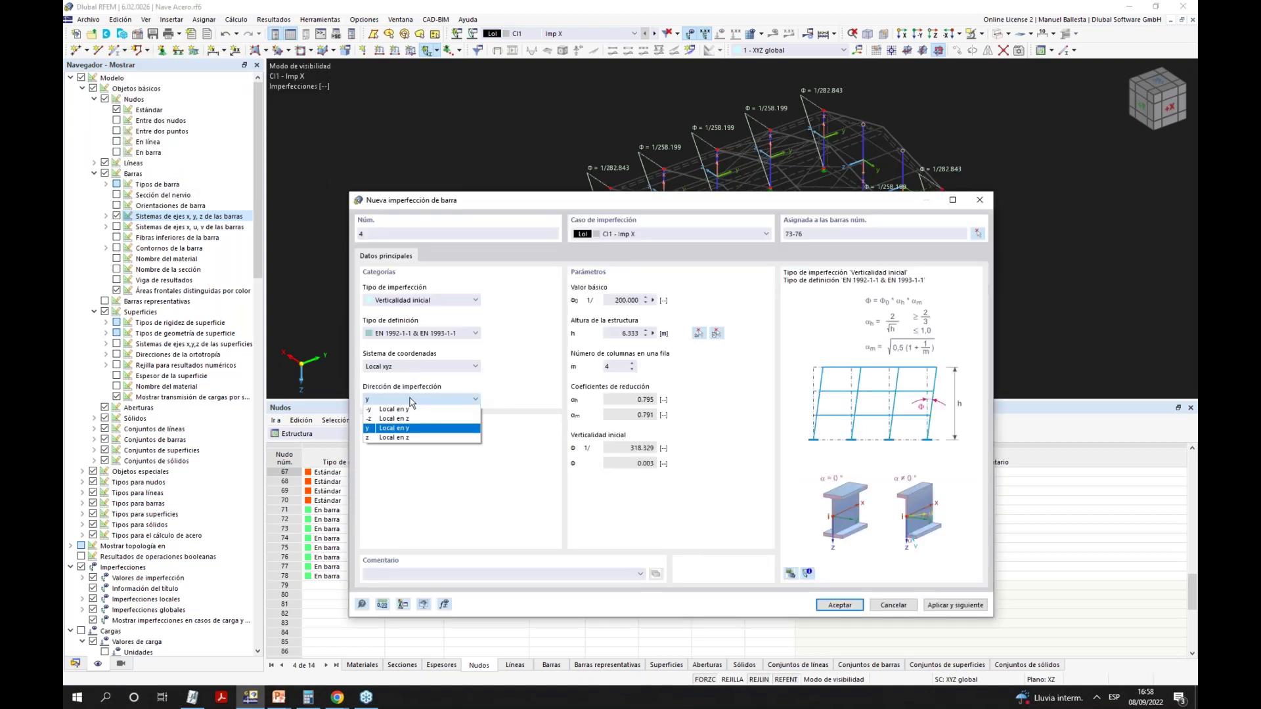
{"action": "left_click", "coordinate": [414, 409]}
{"action": "left_click_drag", "start_coordinate": [852, 202], "coordinate": [734, 360]}
{"action": "left_click_drag", "start_coordinate": [733, 315], "coordinate": [750, 160]}
{"action": "left_click", "coordinate": [820, 564]}
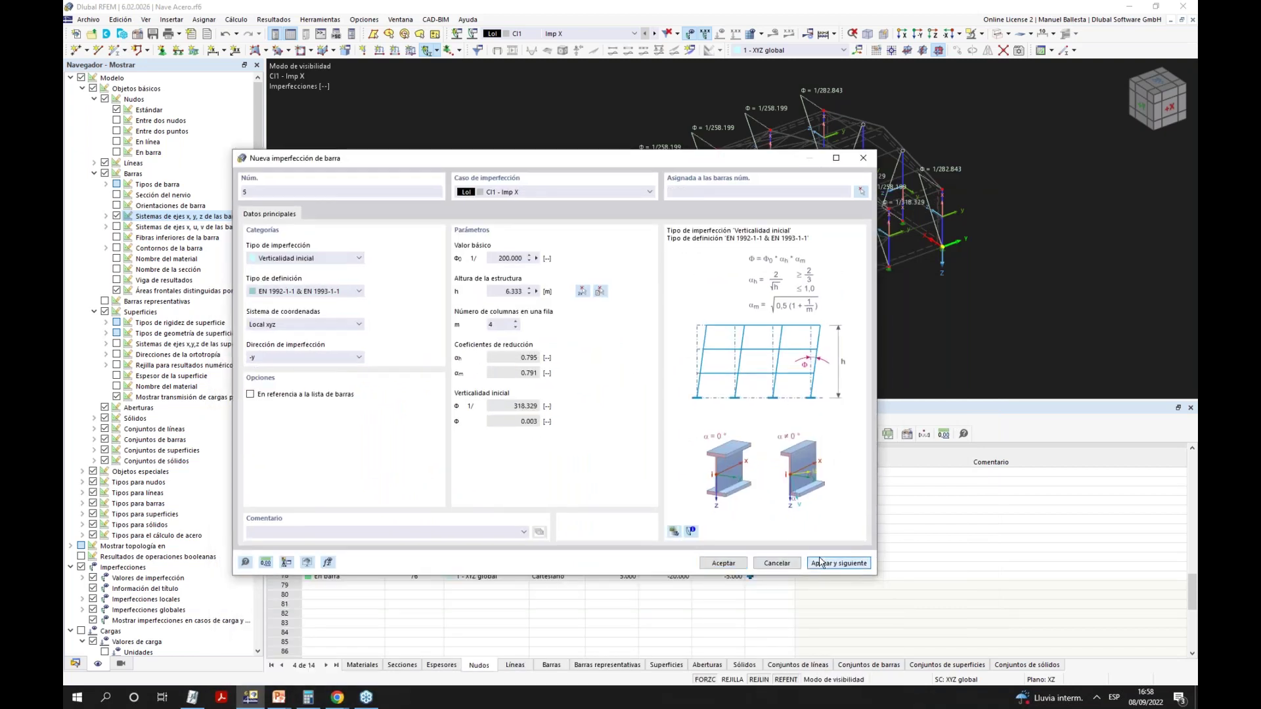
{"action": "left_click_drag", "start_coordinate": [772, 161], "coordinate": [504, 124]}
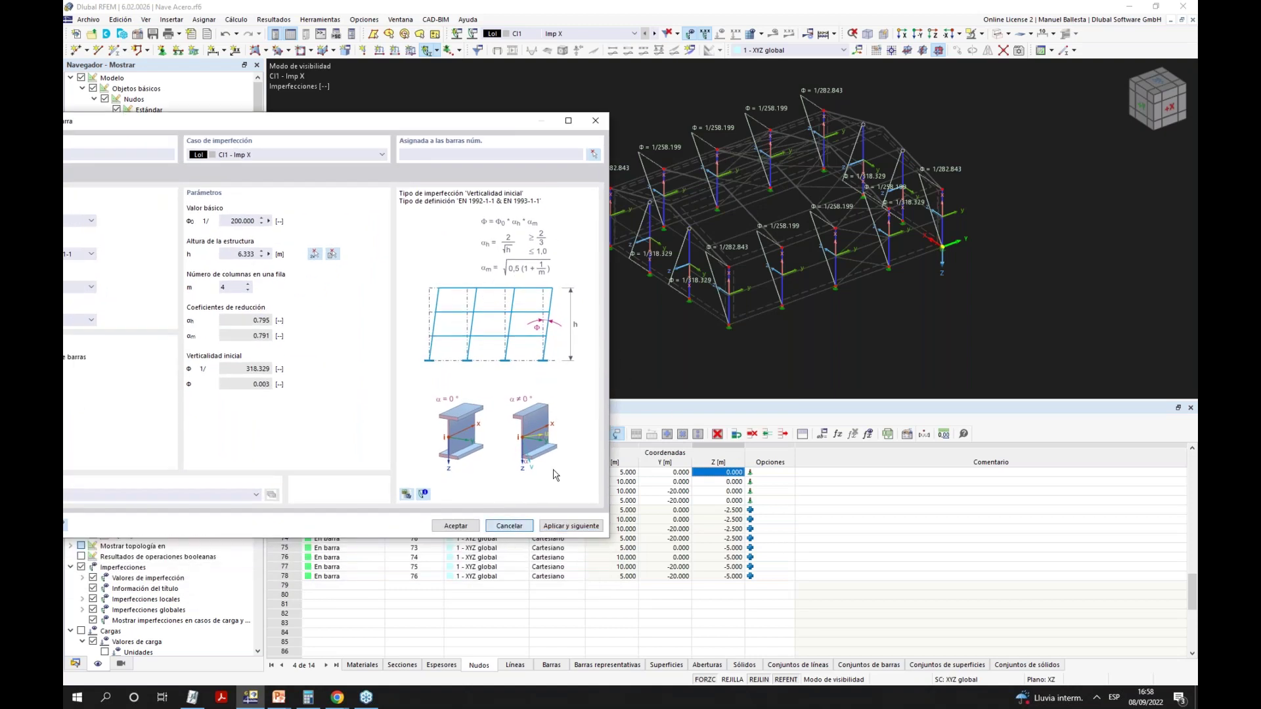
{"action": "left_click", "coordinate": [510, 527]}
{"action": "middle_click_drag", "start_coordinate": [801, 276], "coordinate": [805, 278], "text": "ctrl"}
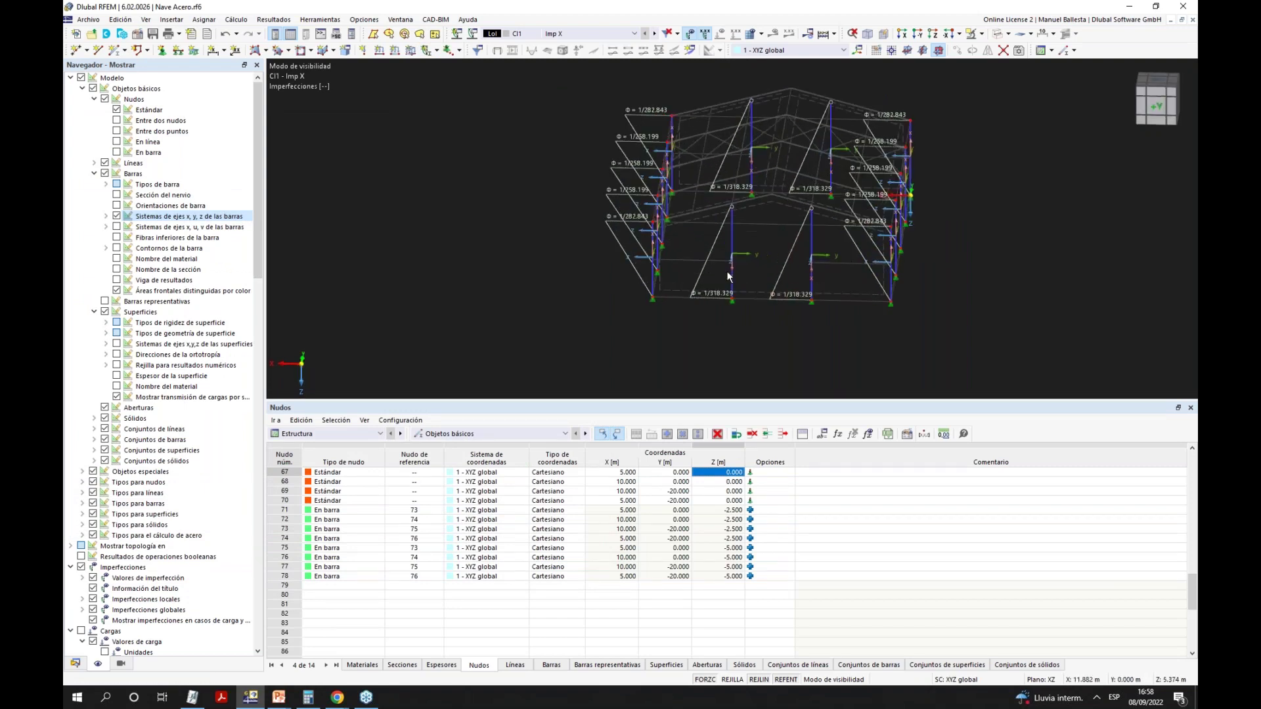
{"action": "scroll", "coordinate": [721, 270], "scroll_direction": "up", "scroll_amount": 5}
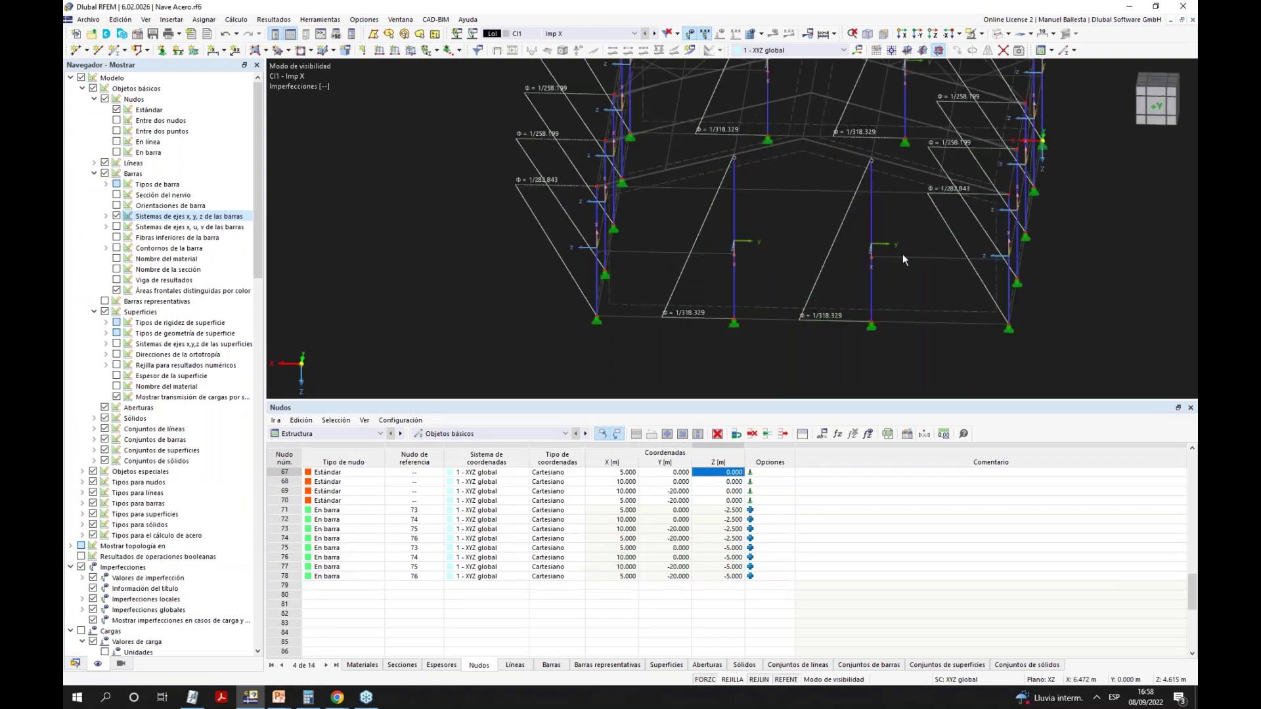
{"action": "scroll", "coordinate": [908, 286], "scroll_direction": "down", "scroll_amount": 3}
{"action": "middle_click_drag", "start_coordinate": [908, 286], "coordinate": [922, 207], "text": "ctrl"}
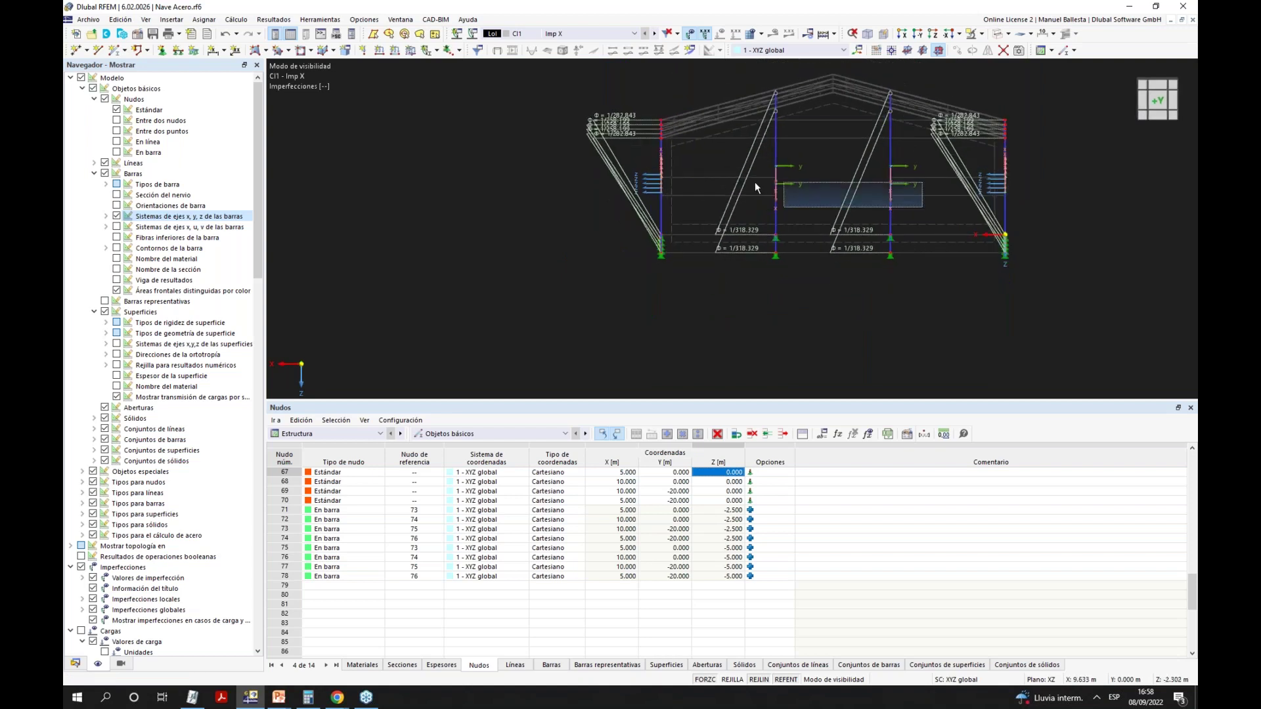
{"action": "right_click", "coordinate": [773, 171]}
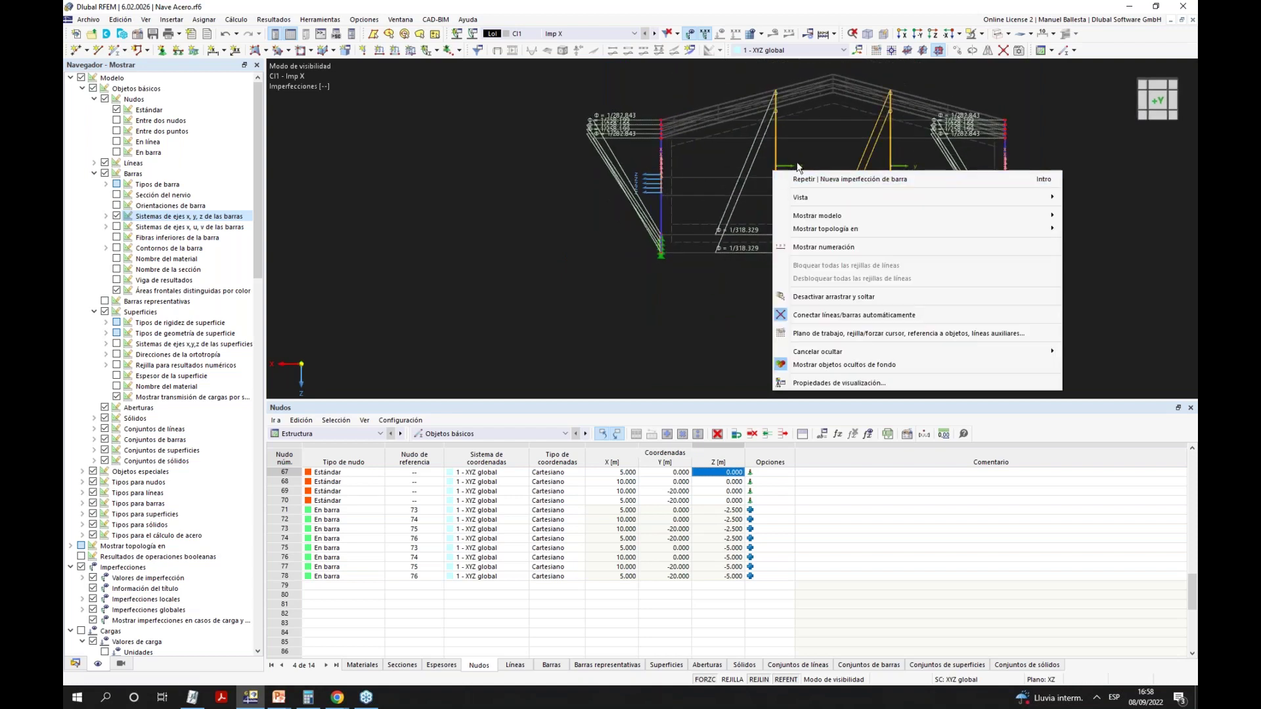
{"action": "key", "text": "Escape"}
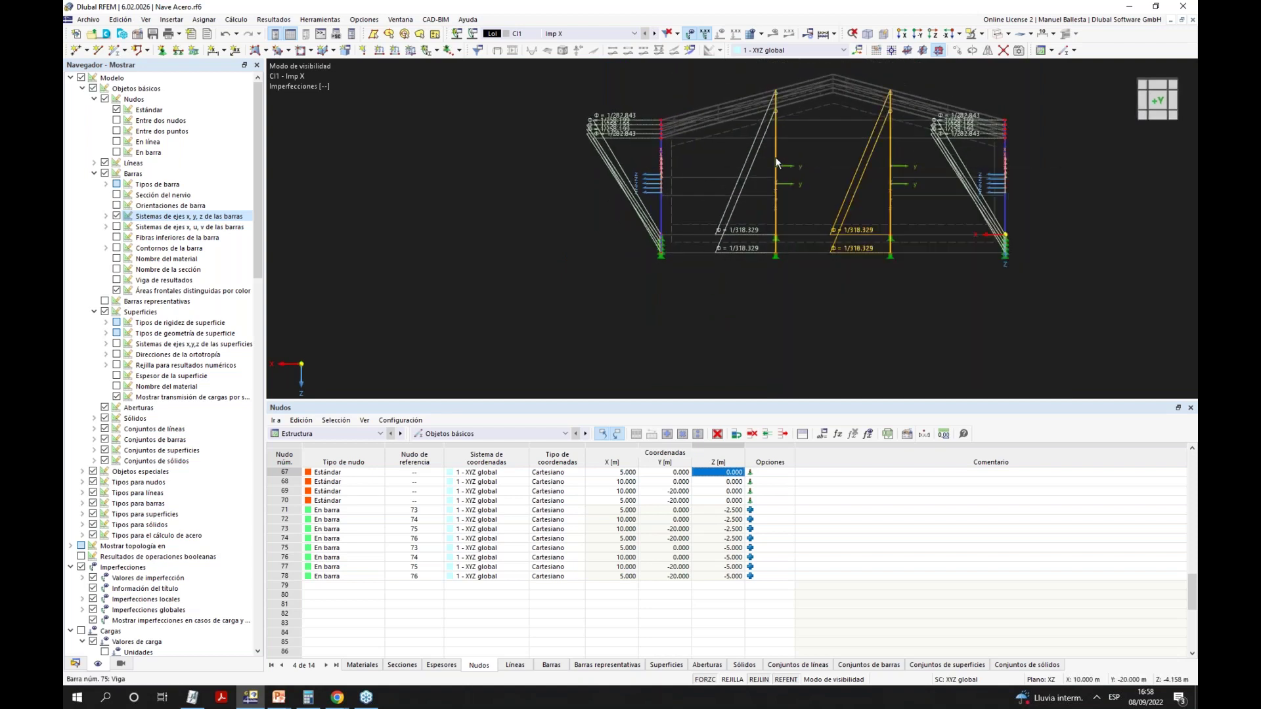
{"action": "right_click", "coordinate": [775, 156]}
{"action": "mouse_move", "coordinate": [814, 197]}
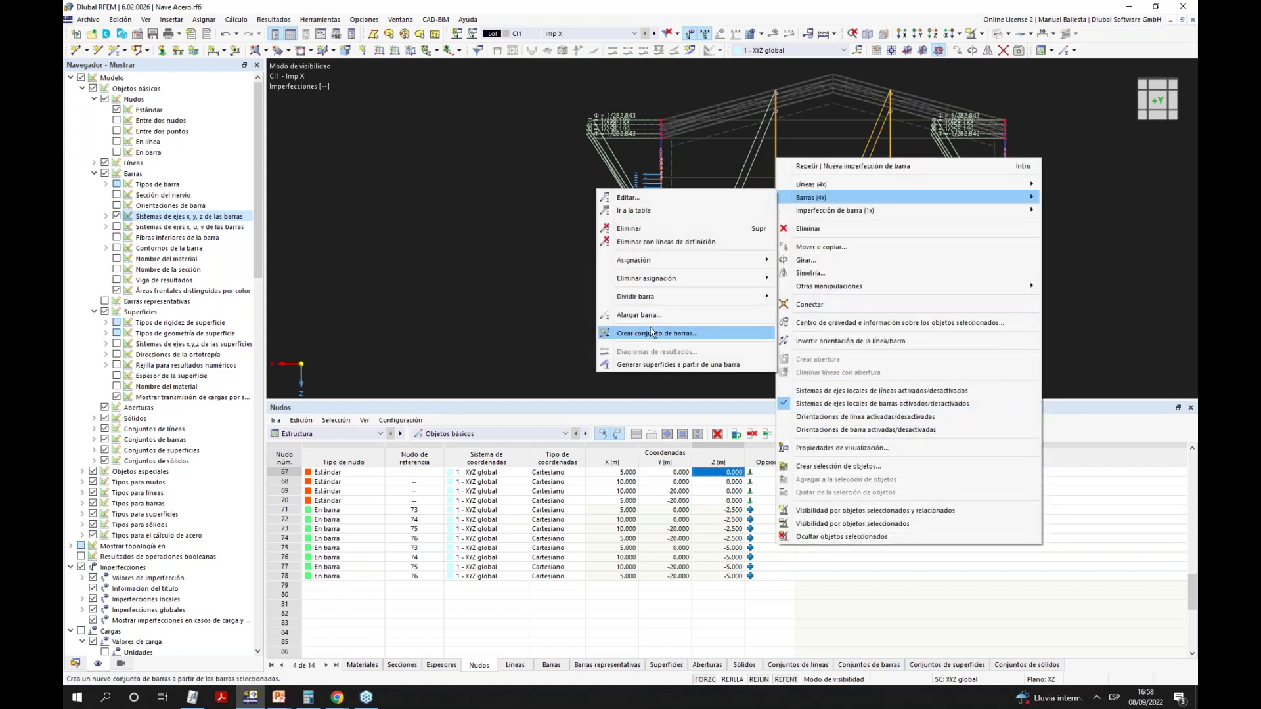
{"action": "left_click", "coordinate": [915, 149]}
{"action": "left_click", "coordinate": [915, 149]}
Select the four intermediate gable columns and reverse their line/member orientation, accepting deletion of the mesh.
{"action": "middle_click_drag", "start_coordinate": [914, 149], "coordinate": [921, 214], "text": "ctrl"}
{"action": "left_click_drag", "start_coordinate": [928, 217], "coordinate": [760, 198]}
{"action": "right_click", "coordinate": [753, 218]}
{"action": "mouse_move", "coordinate": [820, 256]}
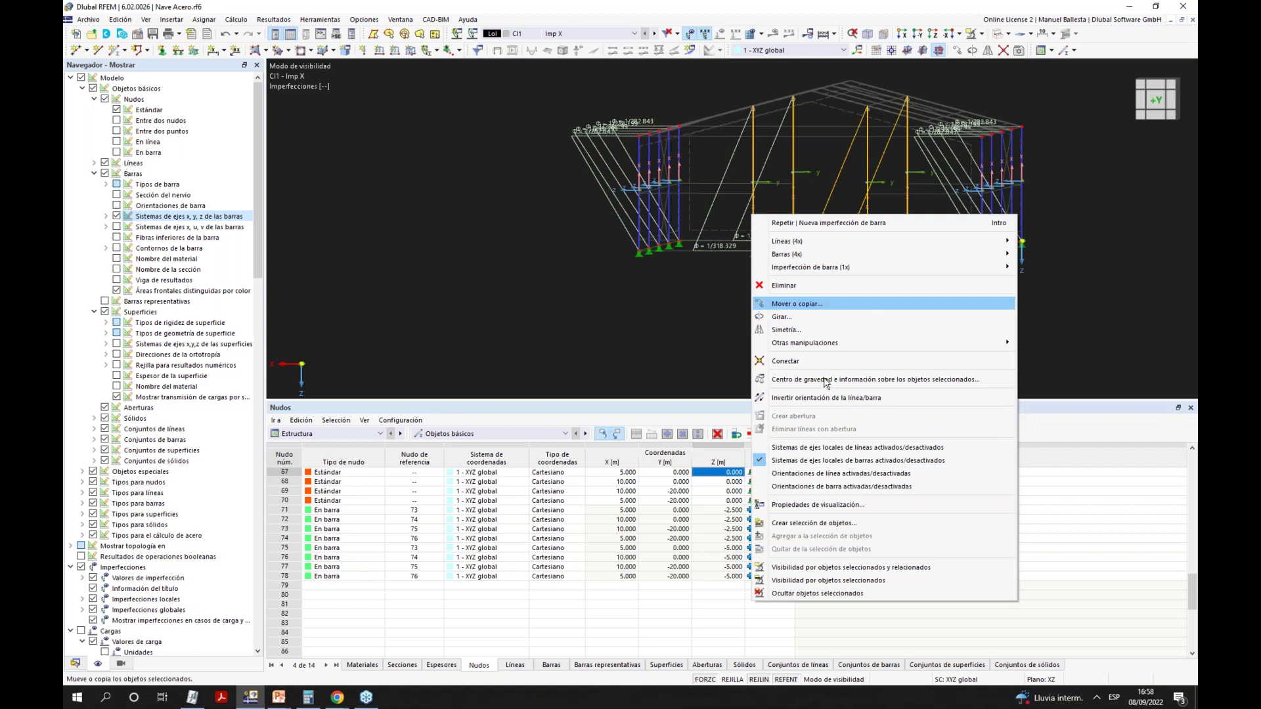
{"action": "left_click", "coordinate": [828, 398]}
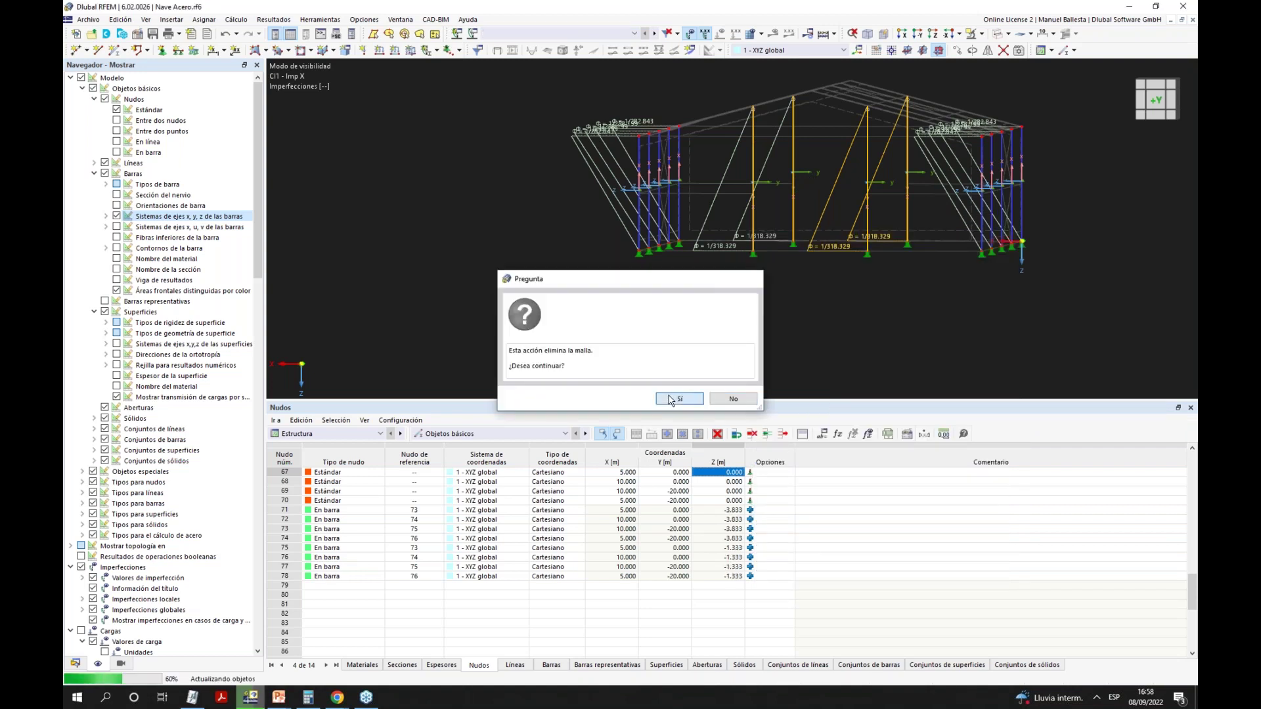
{"action": "left_click", "coordinate": [670, 399]}
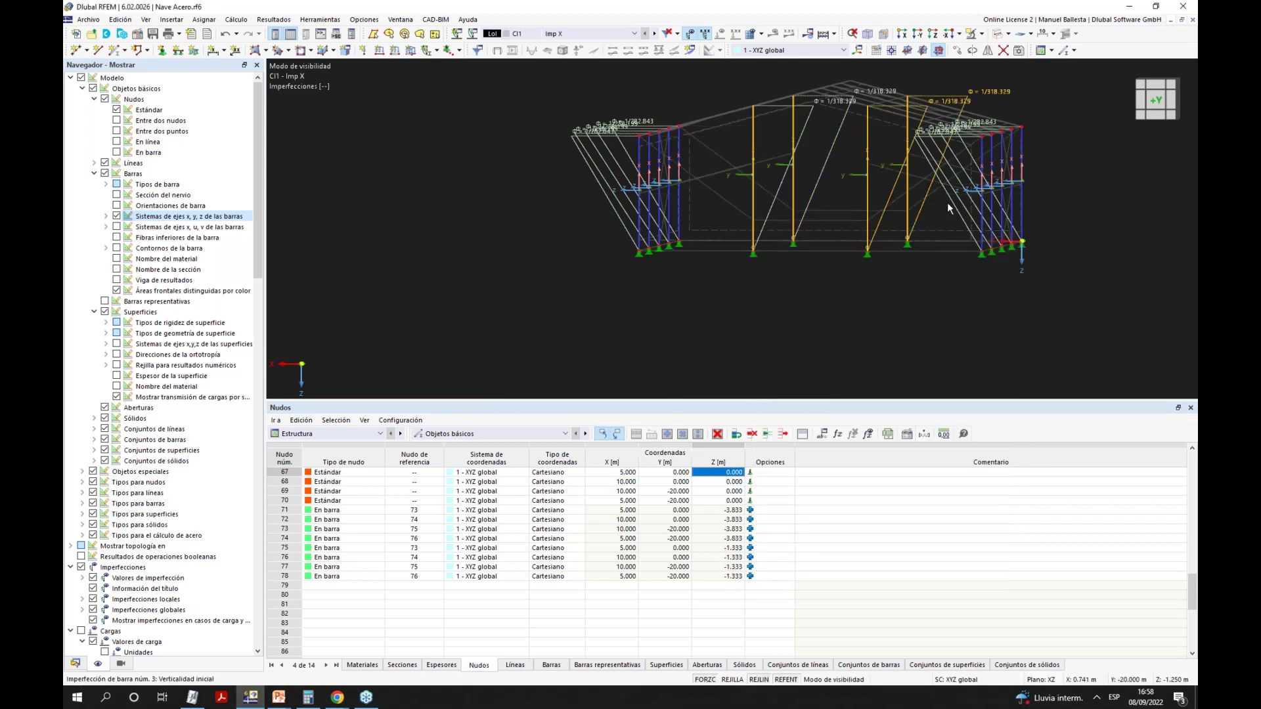
Edit member imperfection 4 on the gable columns and set its direction to local y.
{"action": "middle_click_drag", "start_coordinate": [947, 202], "coordinate": [936, 271], "text": "ctrl"}
{"action": "scroll", "coordinate": [868, 285], "scroll_direction": "down", "scroll_amount": 2}
{"action": "left_click", "coordinate": [947, 119]}
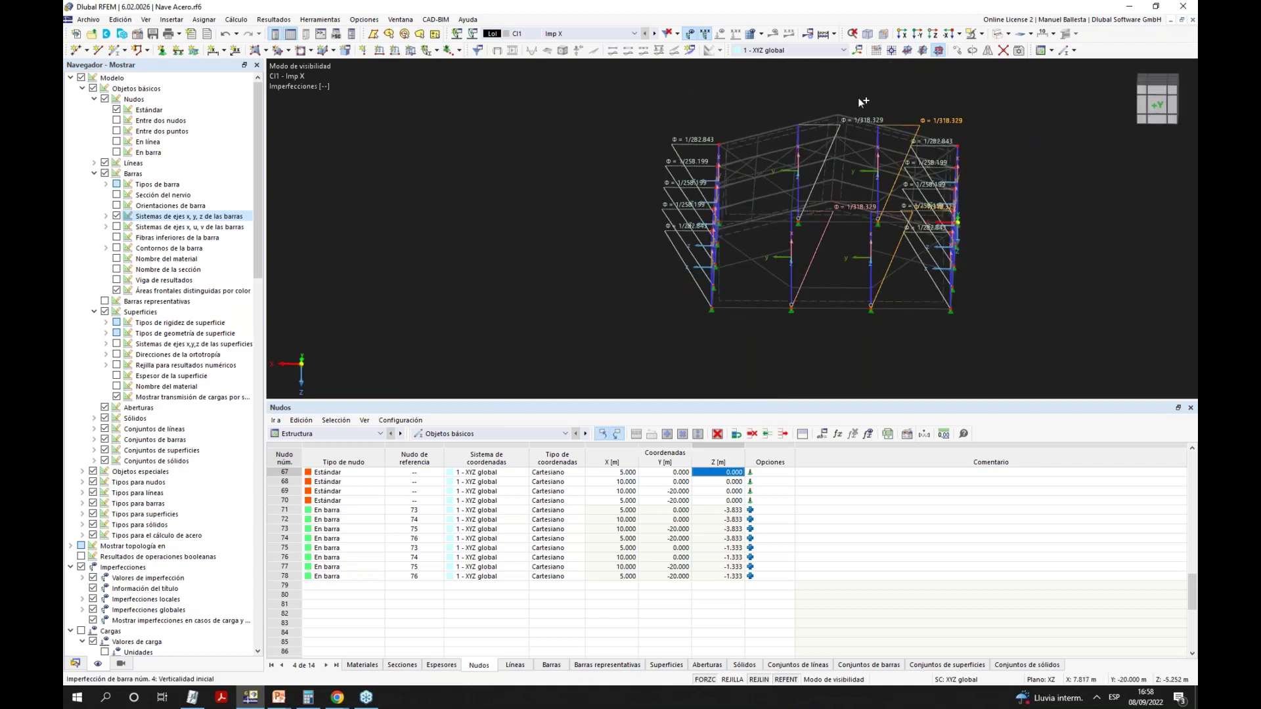
{"action": "right_click", "coordinate": [873, 122]}
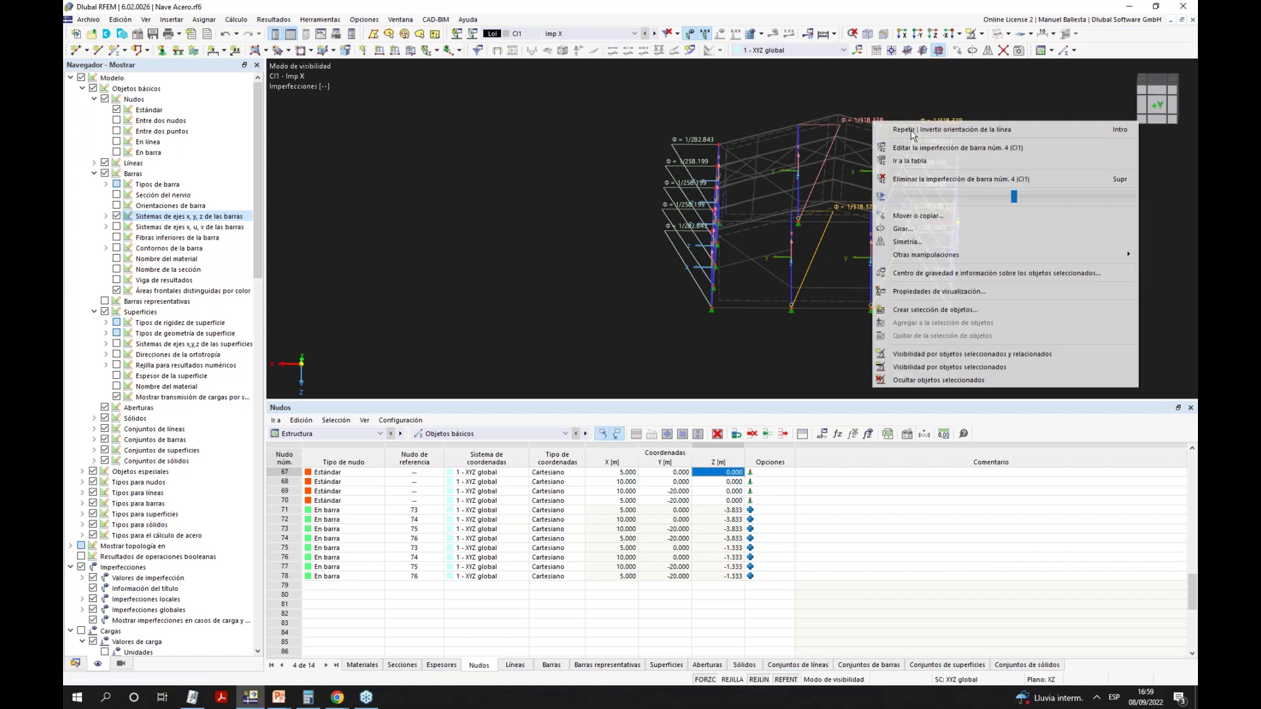
{"action": "left_click", "coordinate": [955, 148]}
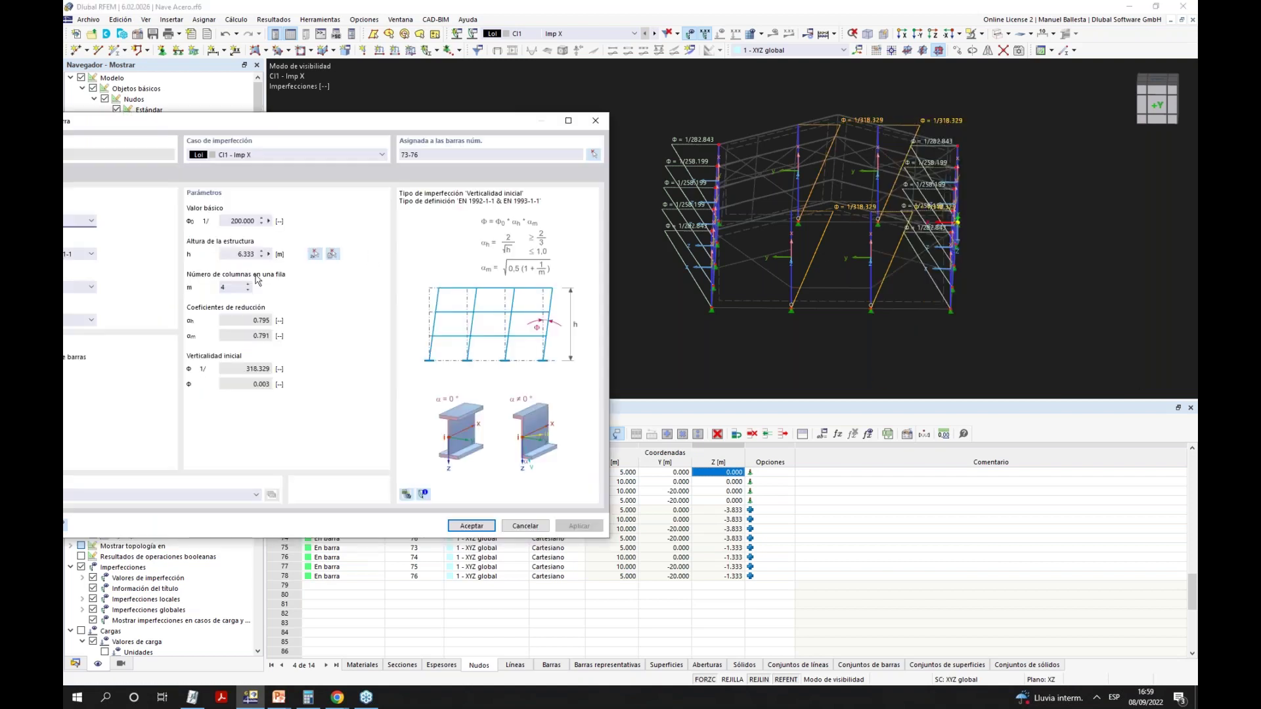
{"action": "left_click_drag", "start_coordinate": [300, 122], "coordinate": [509, 121]}
{"action": "left_click", "coordinate": [246, 320]}
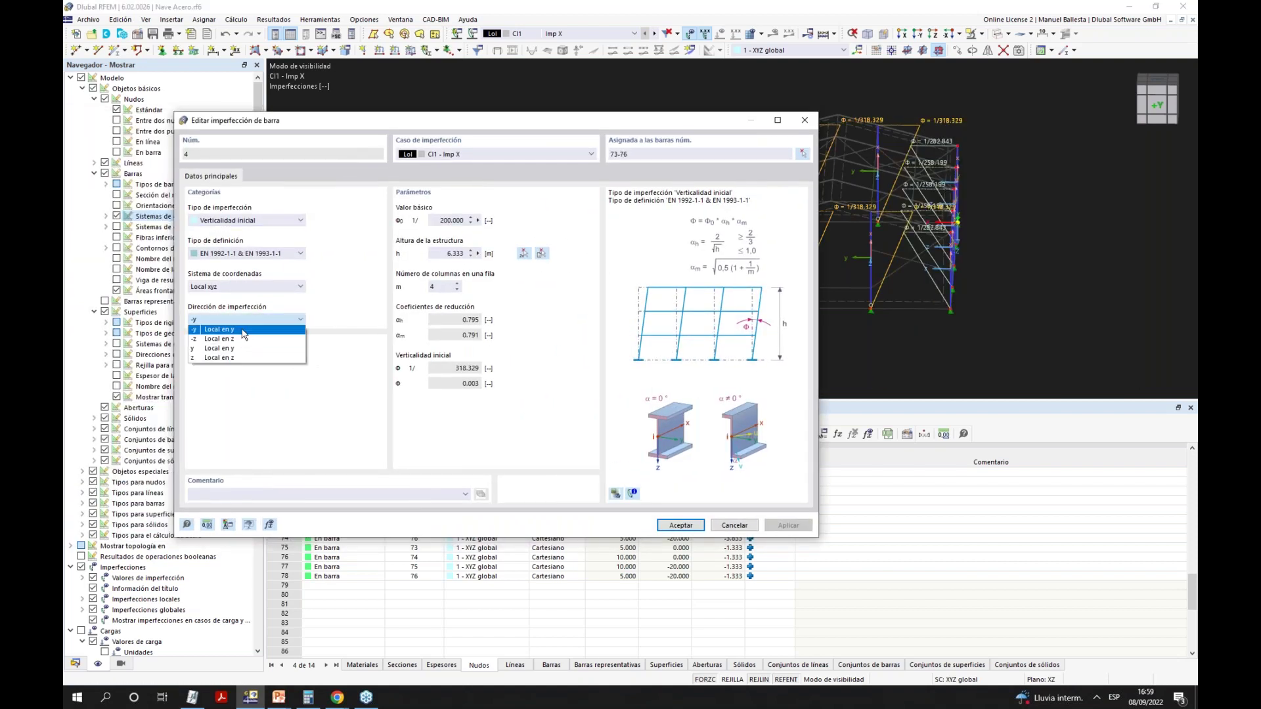
{"action": "left_click", "coordinate": [237, 348]}
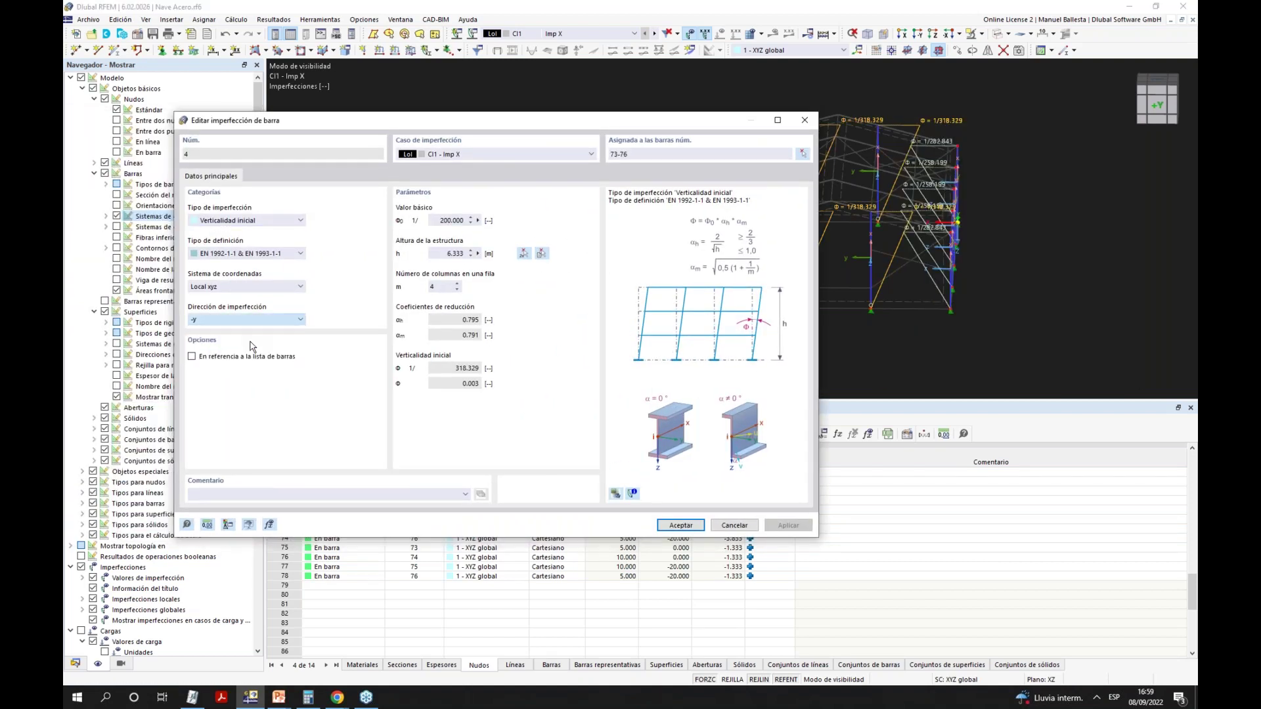
{"action": "left_click", "coordinate": [681, 525]}
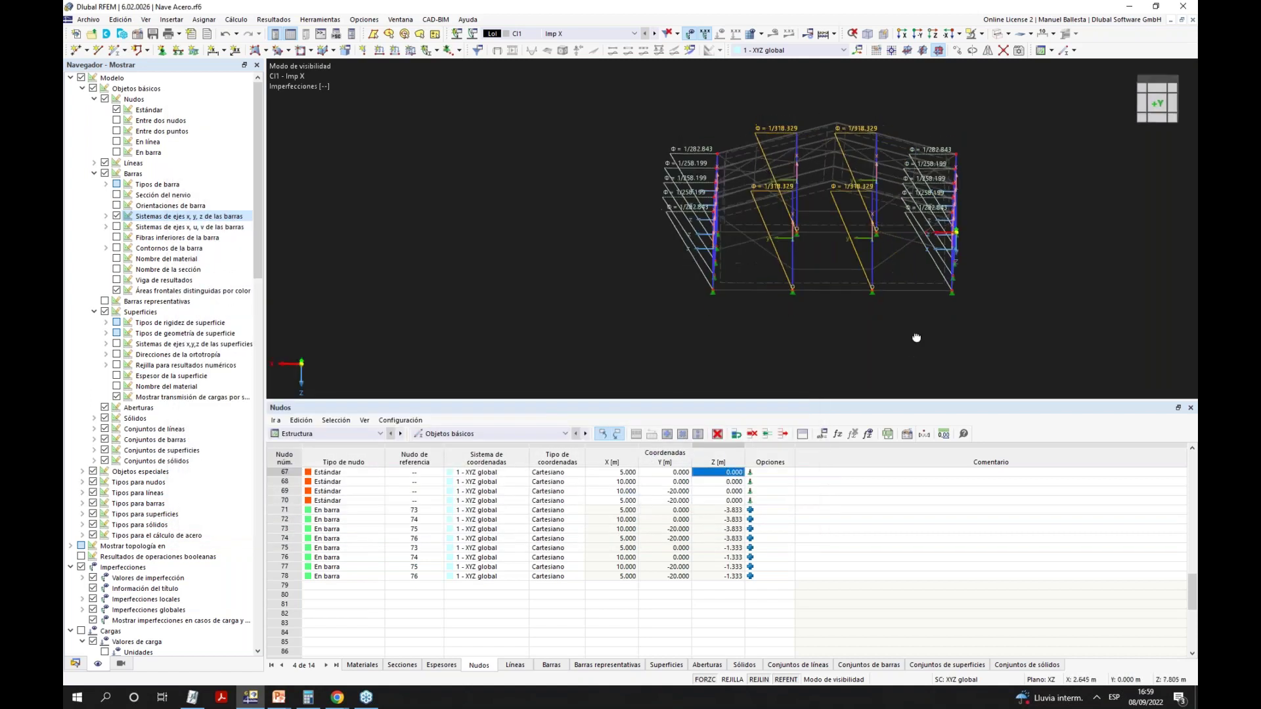
{"action": "scroll", "coordinate": [885, 214], "scroll_direction": "up", "scroll_amount": 2}
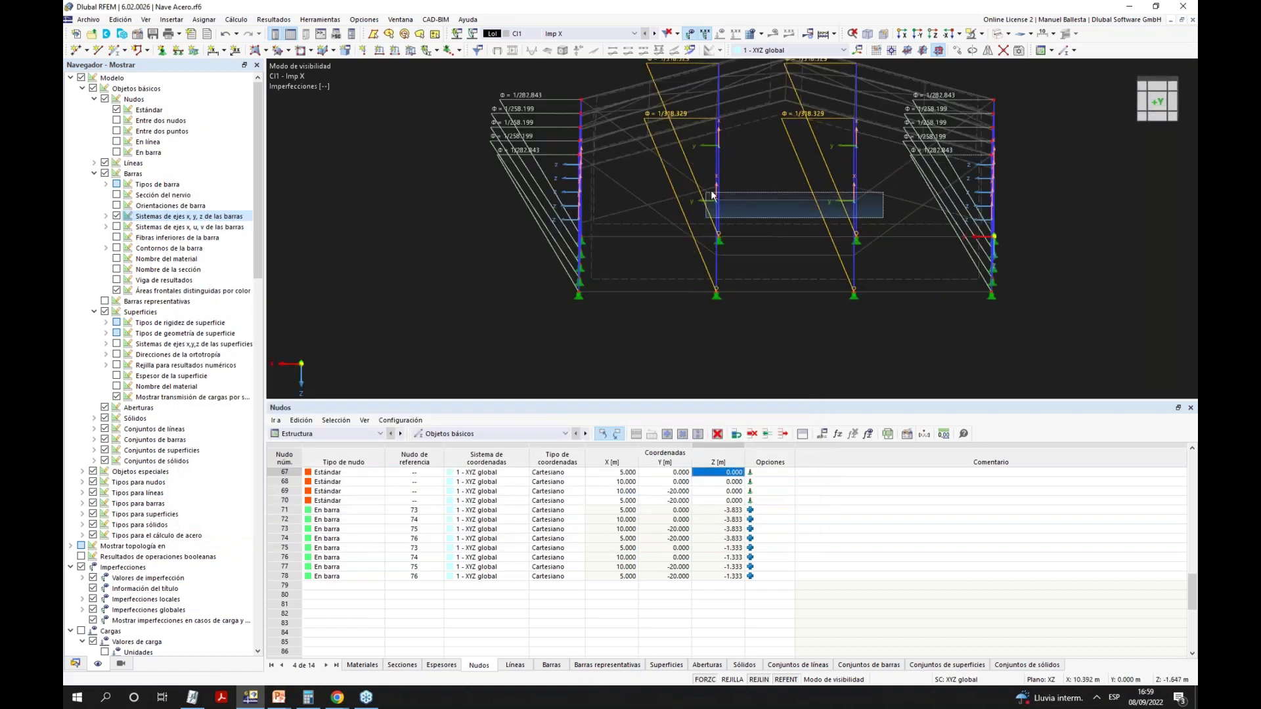
{"action": "right_click", "coordinate": [715, 183]}
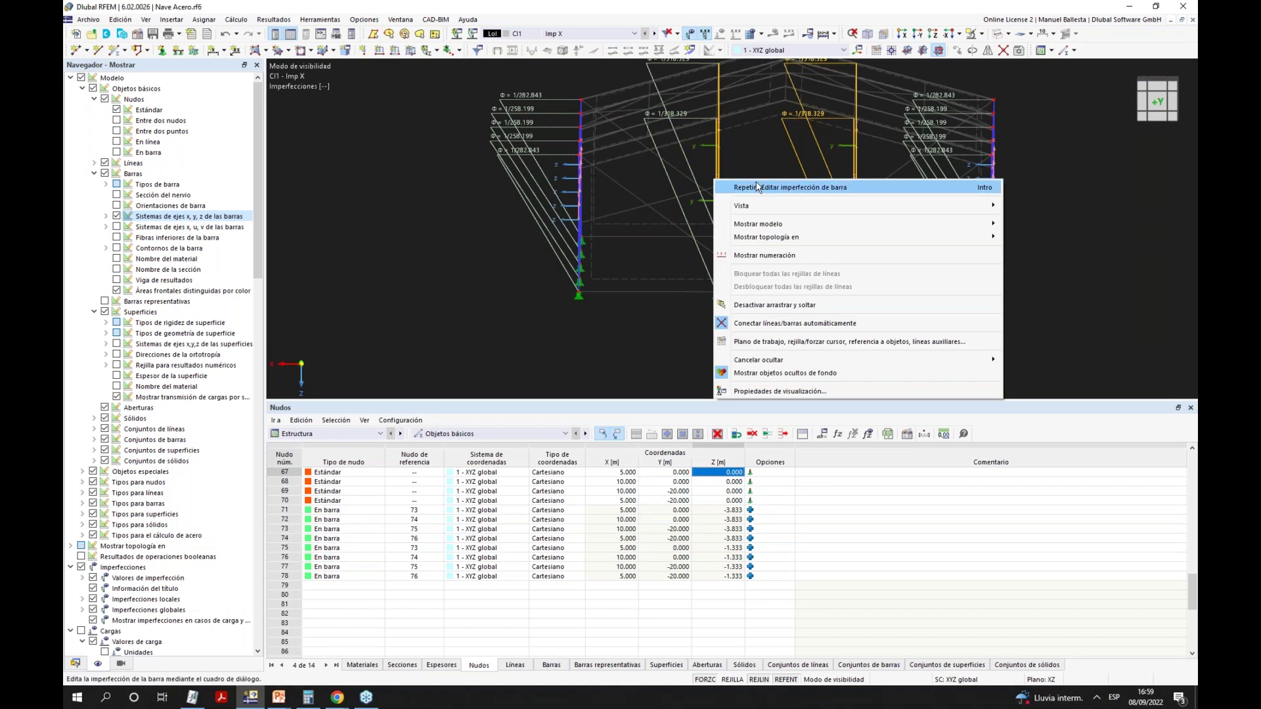
{"action": "left_click", "coordinate": [748, 162]}
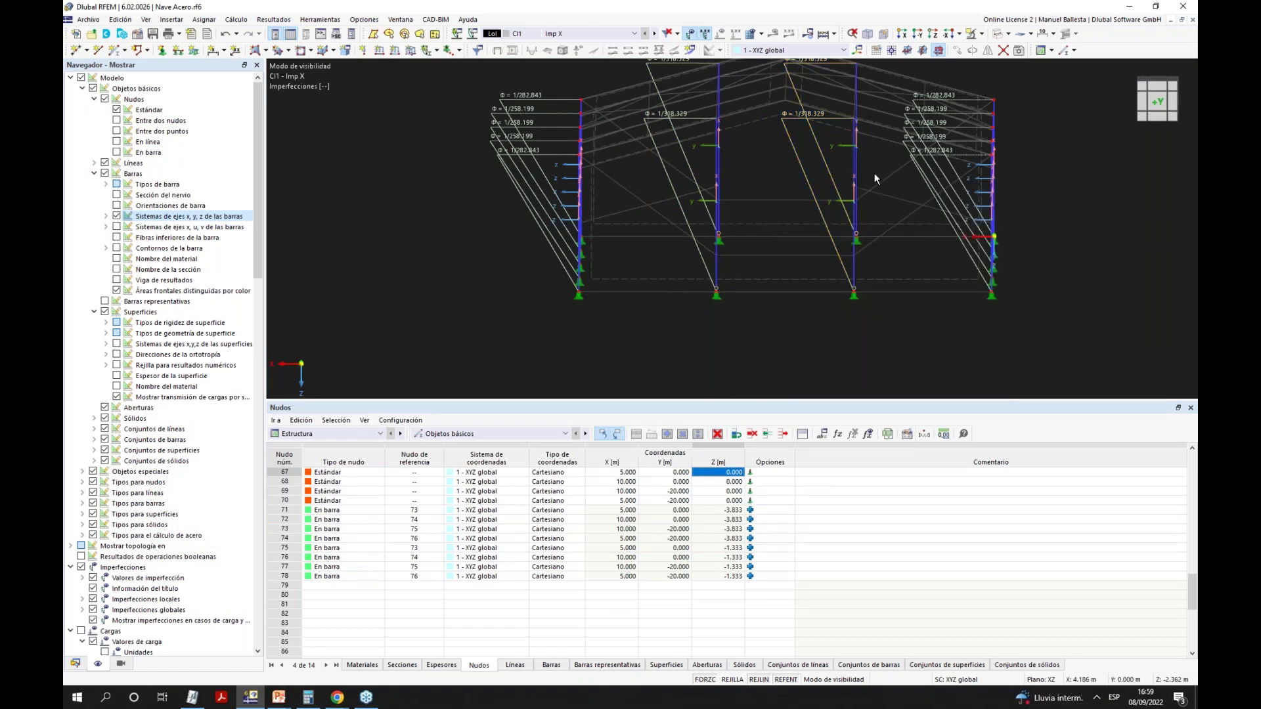
Edit gable columns 73 to 76 so that hinge 1 (Local xyz) is assigned at member end j and no hinge at start i.
{"action": "middle_click_drag", "start_coordinate": [821, 191], "coordinate": [889, 196], "text": "ctrl"}
{"action": "left_click_drag", "start_coordinate": [888, 181], "coordinate": [690, 149]}
{"action": "right_click", "coordinate": [691, 148]}
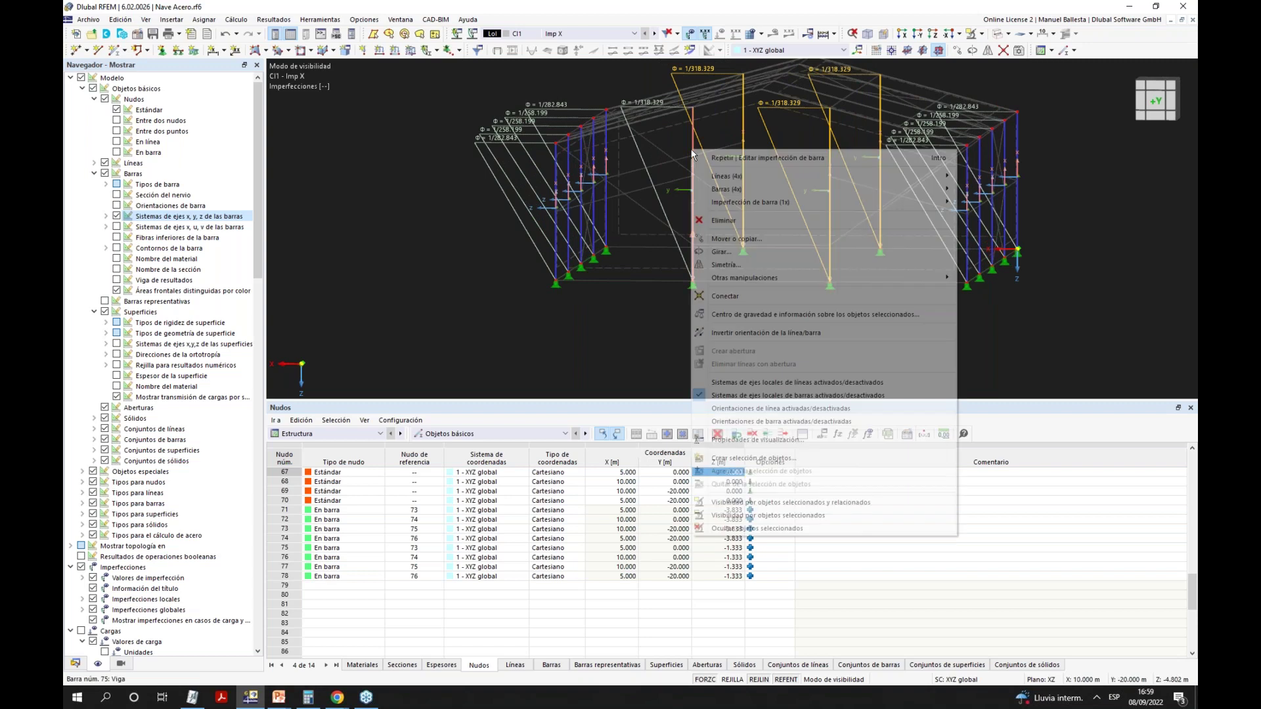
{"action": "mouse_move", "coordinate": [931, 192]}
{"action": "left_click", "coordinate": [985, 189]}
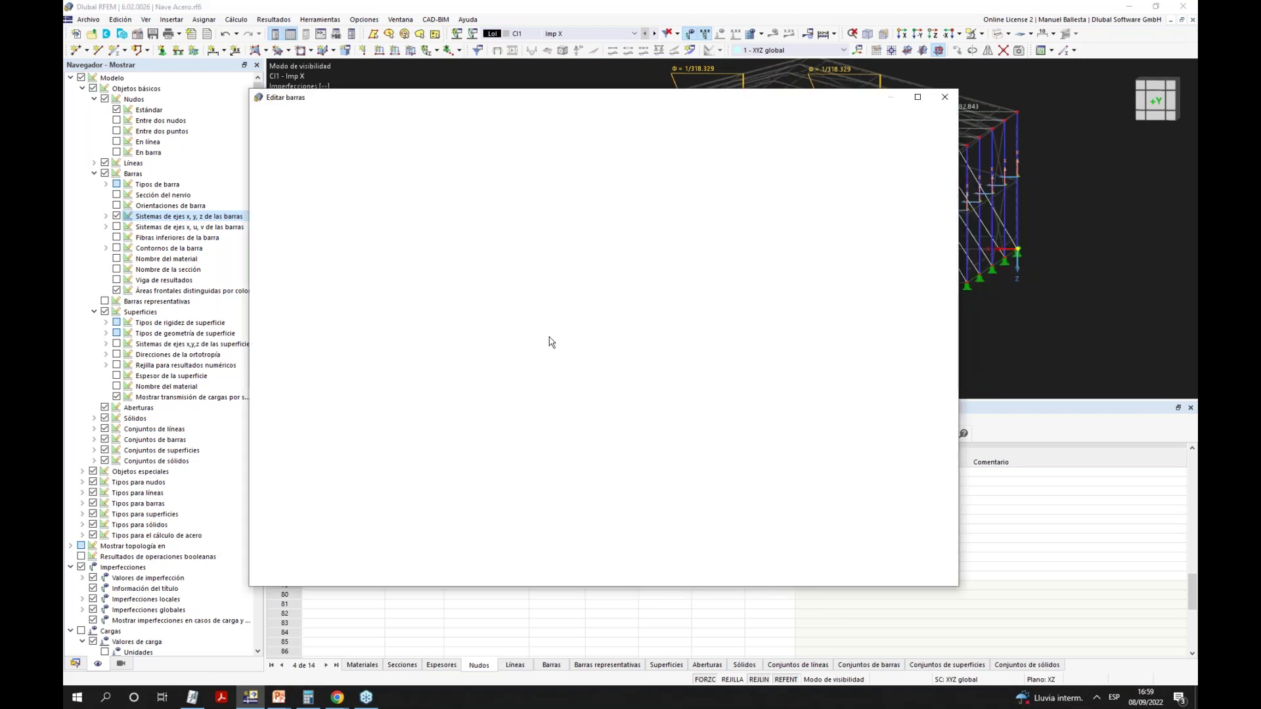
{"action": "left_click", "coordinate": [419, 157]}
{"action": "left_click", "coordinate": [328, 229]}
{"action": "left_click", "coordinate": [331, 250]}
{"action": "left_click", "coordinate": [334, 199]}
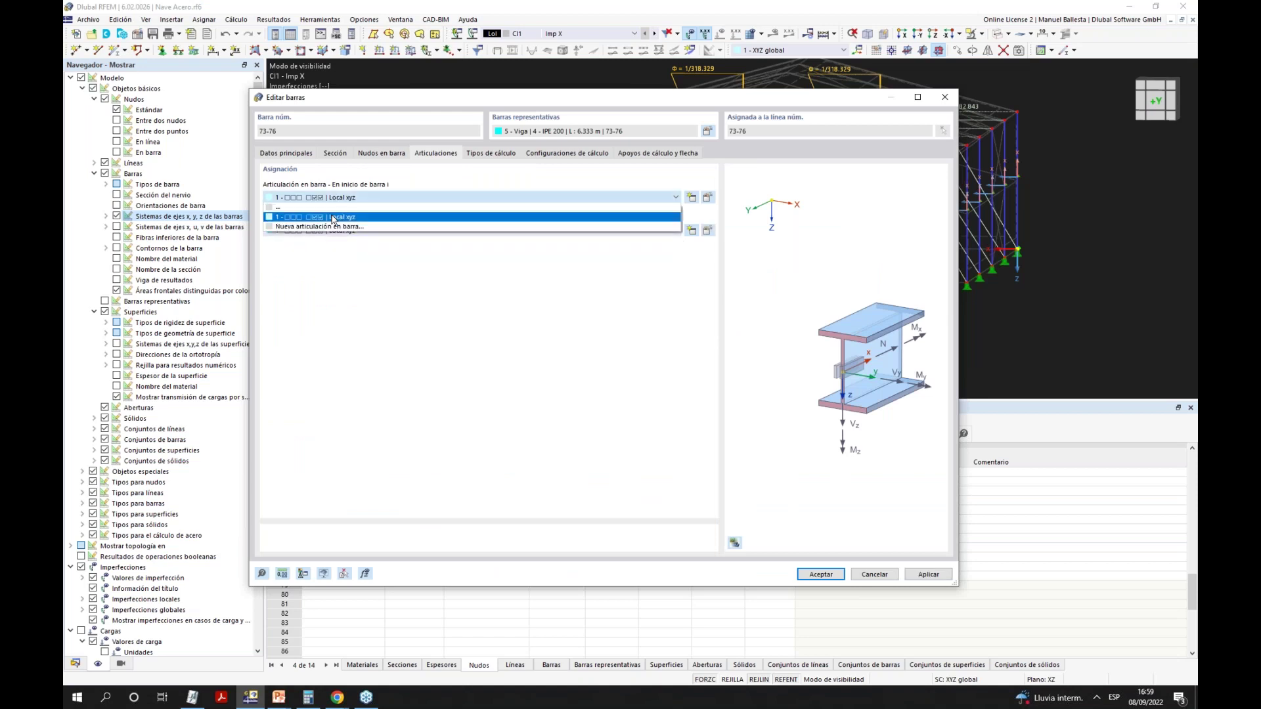
{"action": "left_click", "coordinate": [332, 208]}
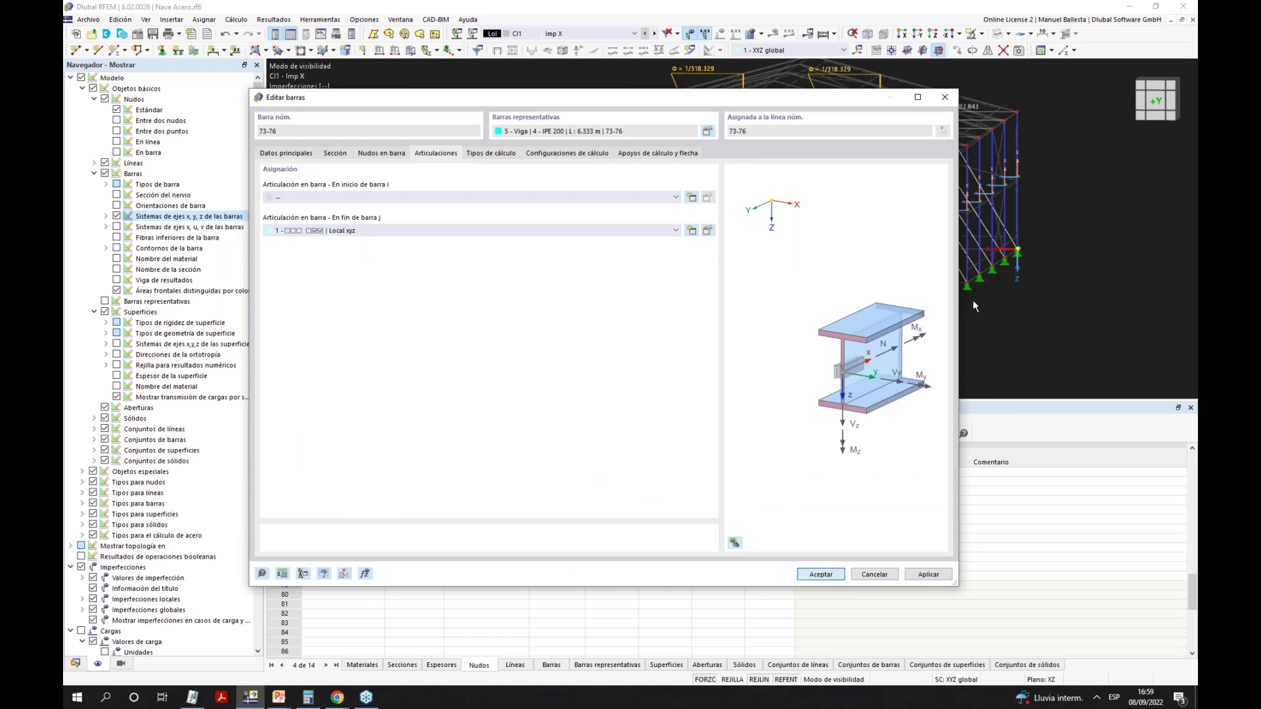
{"action": "key", "text": "Return"}
Switch the active imperfection case to CI2 - Imp Y.
{"action": "middle_click_drag", "start_coordinate": [971, 301], "coordinate": [817, 72], "text": "ctrl"}
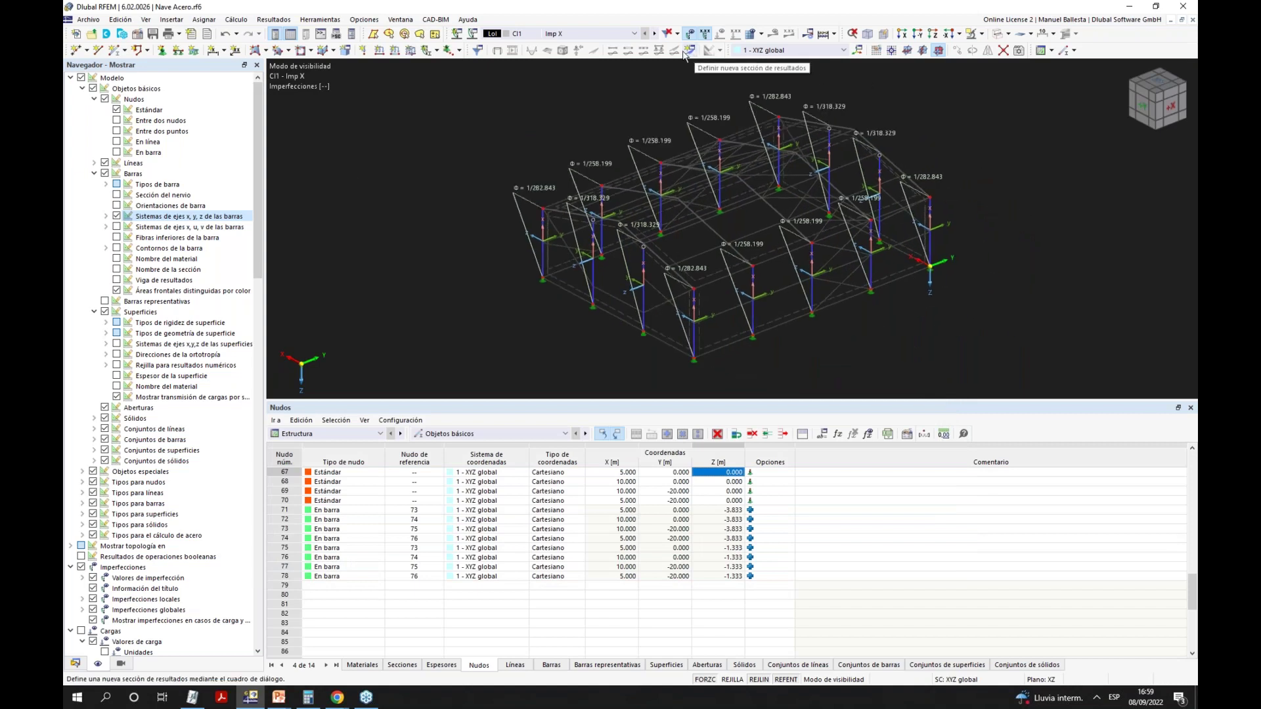
{"action": "left_click", "coordinate": [654, 34]}
{"action": "middle_click_drag", "start_coordinate": [535, 201], "coordinate": [684, 174]}
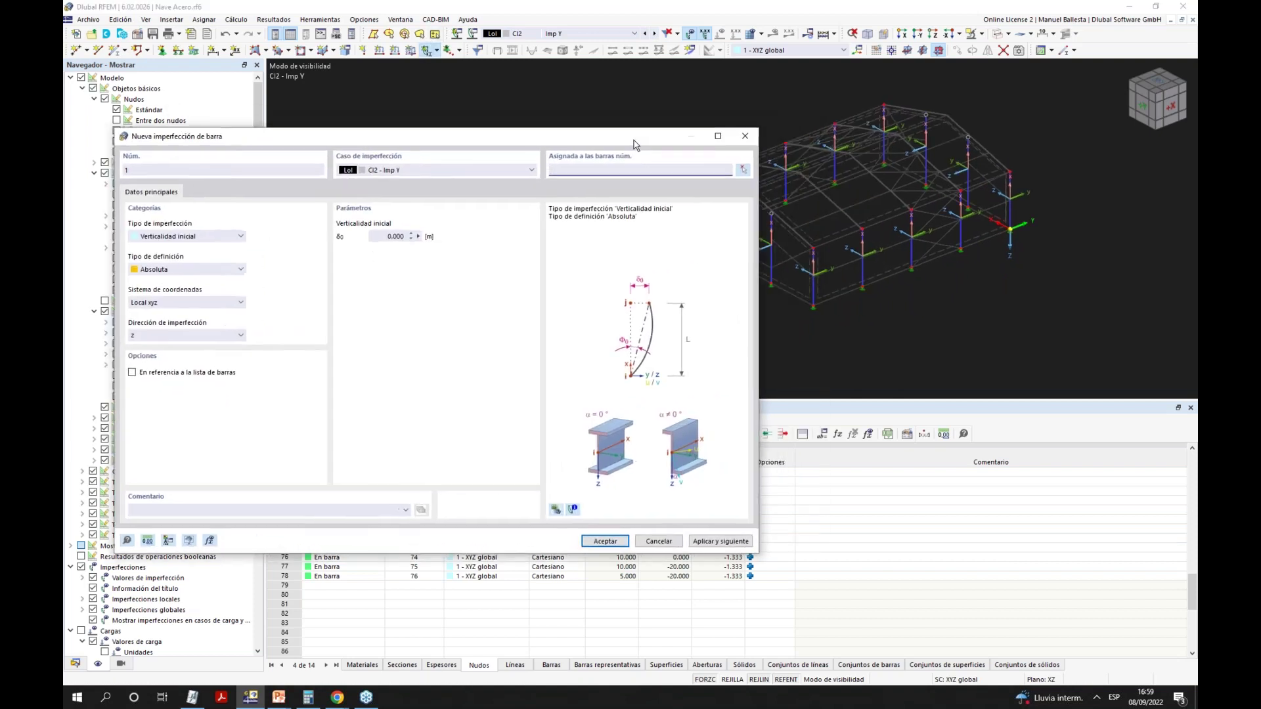
Define the CI2 initial sway imperfection per EN 1992-1-1 & EN 1993-1-1 in local y, with structure height 5 m and 5 columns per row.
{"action": "left_click", "coordinate": [187, 335]}
{"action": "left_click", "coordinate": [170, 347]}
{"action": "left_click", "coordinate": [187, 269]}
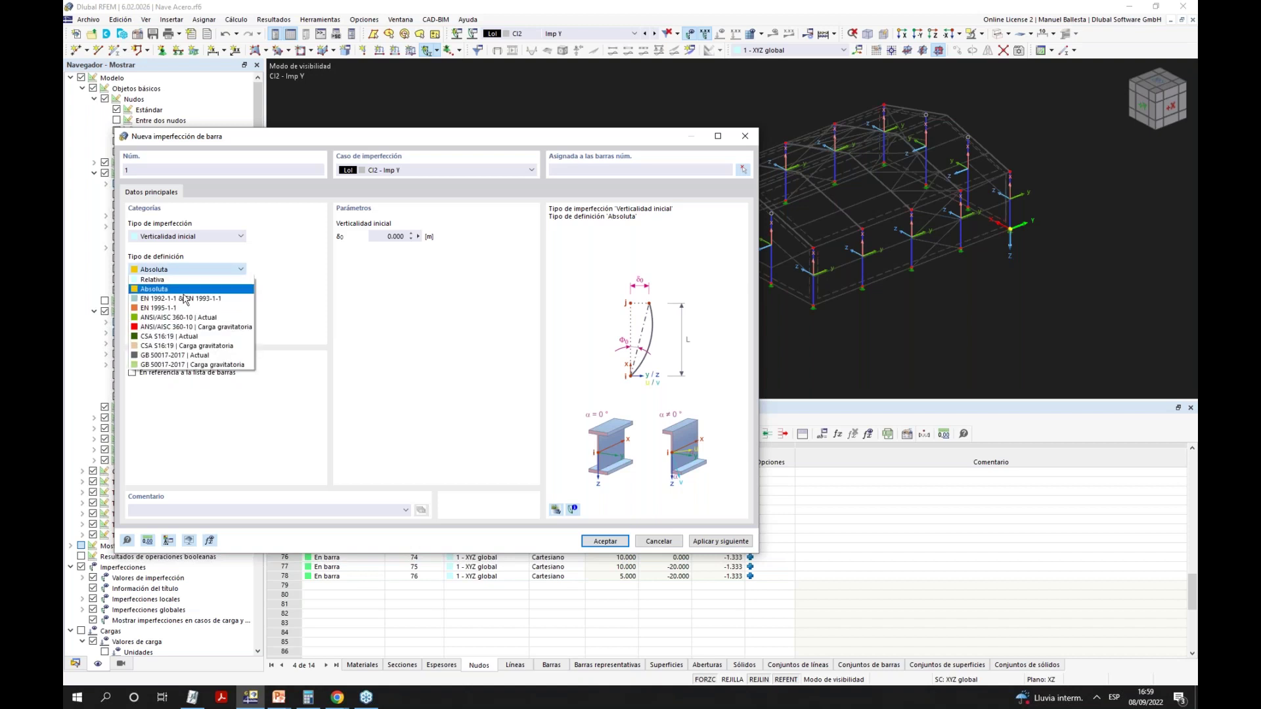
{"action": "left_click", "coordinate": [184, 299]}
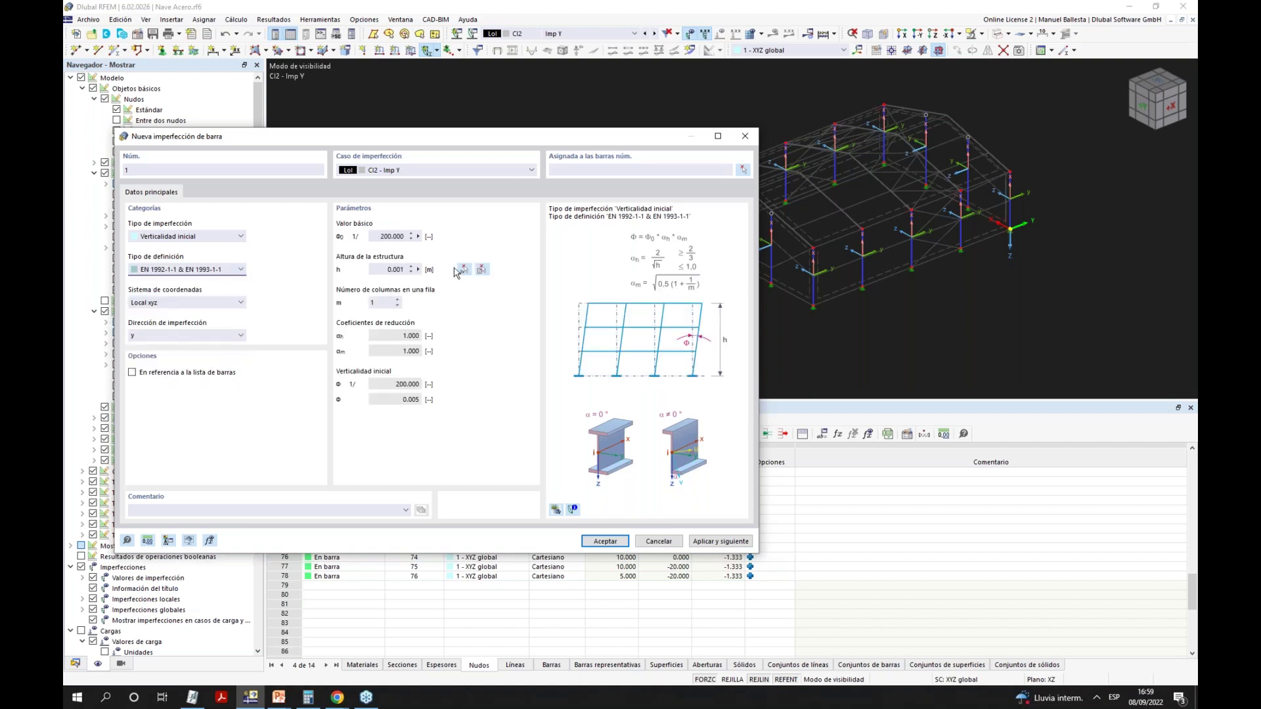
{"action": "left_click", "coordinate": [414, 269]}
{"action": "type", "text": "5"}
{"action": "left_click", "coordinate": [386, 304]}
Assign the sway imperfection to the longitudinal side columns 1, 2, 5, 6, 9, 10, 13, 14, 17 and 18, and apply it.
{"action": "left_click", "coordinate": [744, 172]}
{"action": "middle_click_drag", "start_coordinate": [982, 273], "coordinate": [987, 192], "text": "ctrl"}
{"action": "left_click_drag", "start_coordinate": [987, 191], "coordinate": [878, 205]}
{"action": "middle_click_drag", "start_coordinate": [878, 205], "coordinate": [755, 178], "text": "ctrl"}
{"action": "left_click_drag", "start_coordinate": [756, 179], "coordinate": [660, 177]}
{"action": "middle_click_drag", "start_coordinate": [660, 178], "coordinate": [631, 210], "text": "ctrl"}
{"action": "left_click", "coordinate": [239, 173]}
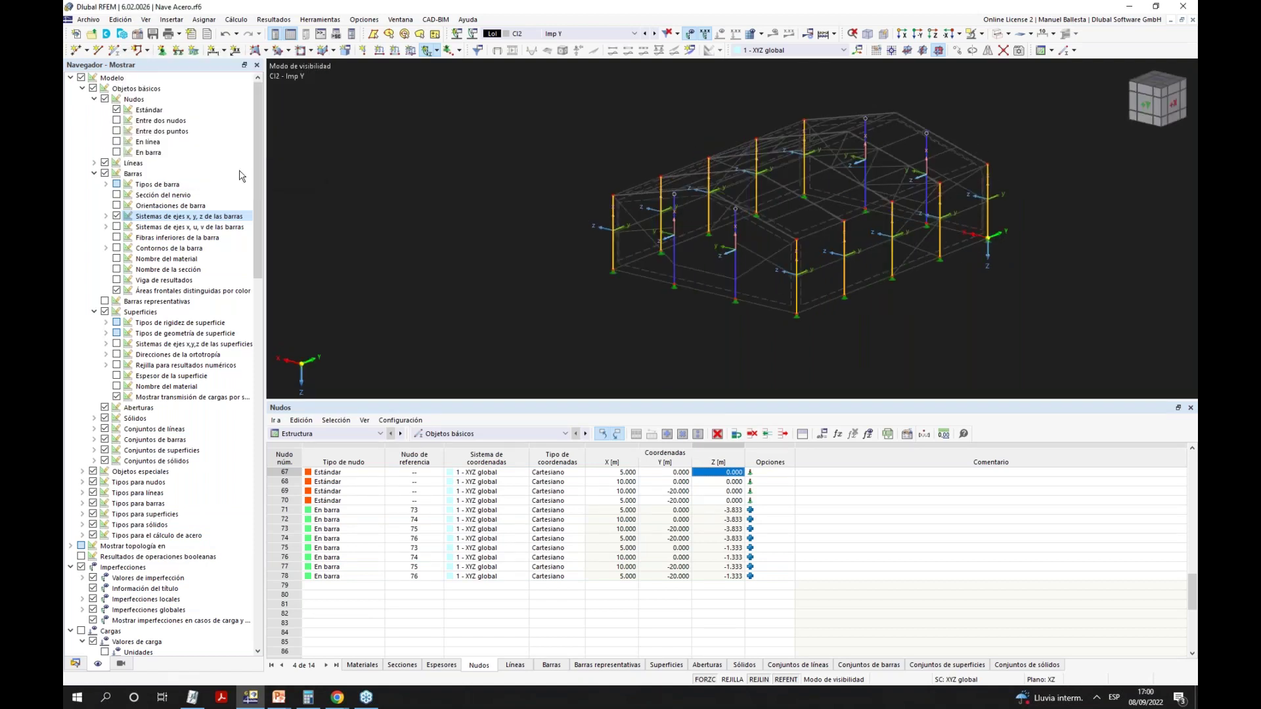
{"action": "left_click_drag", "start_coordinate": [601, 140], "coordinate": [615, 179]}
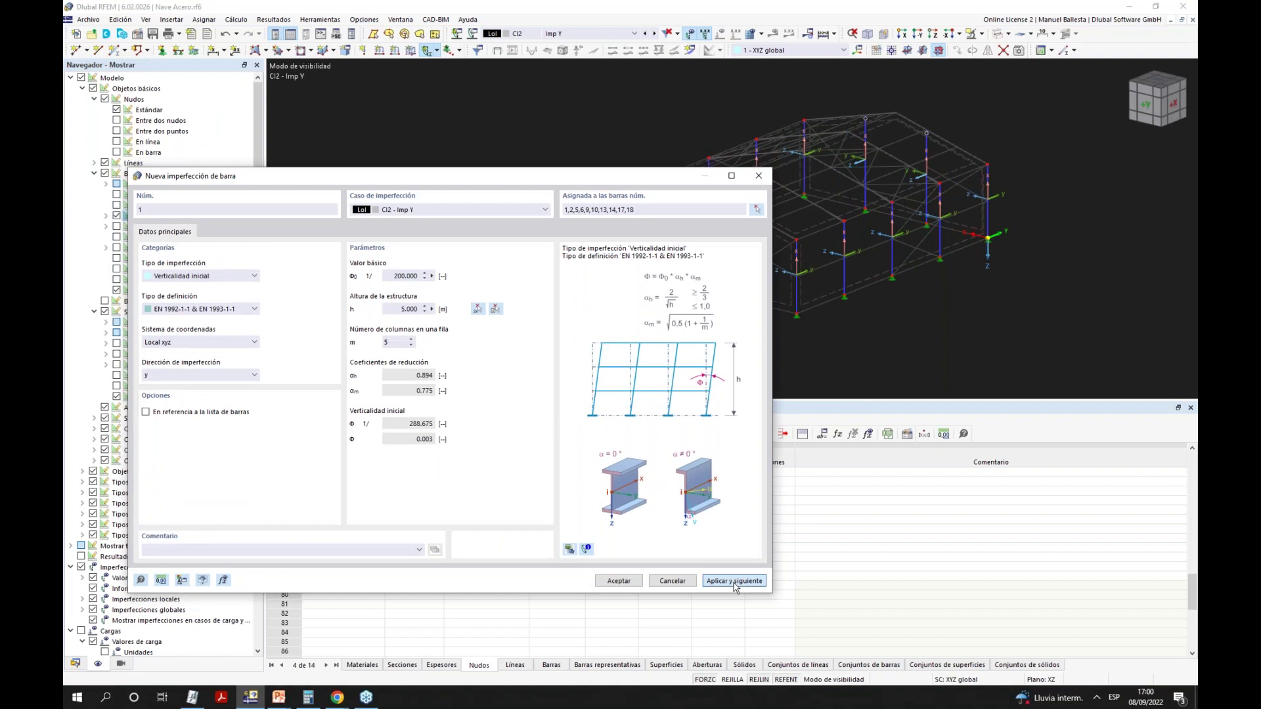
{"action": "left_click", "coordinate": [734, 580]}
Set up imperfection 2 in direction -z with 2 columns per row, picking the 6.333 m height from a gable column's base and head.
{"action": "left_click_drag", "start_coordinate": [640, 175], "coordinate": [548, 309]}
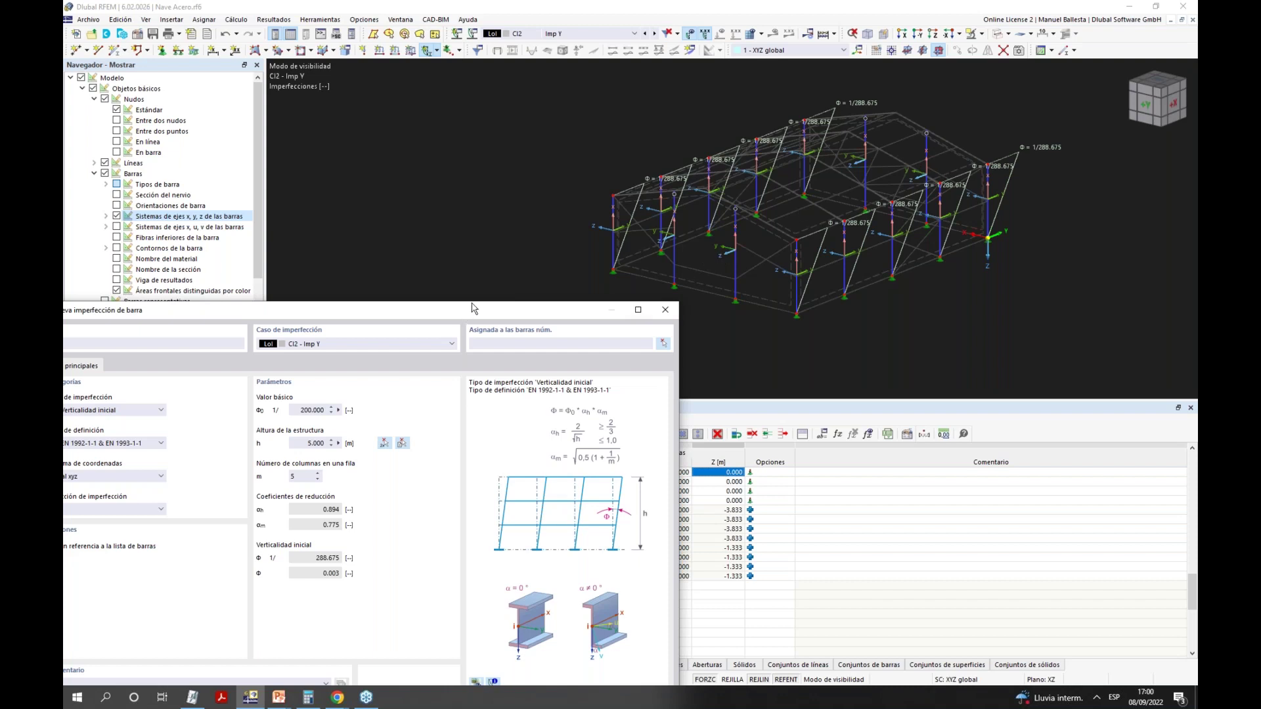
{"action": "left_click_drag", "start_coordinate": [471, 307], "coordinate": [722, 165]}
{"action": "left_click", "coordinate": [354, 367]}
{"action": "left_click", "coordinate": [354, 403]}
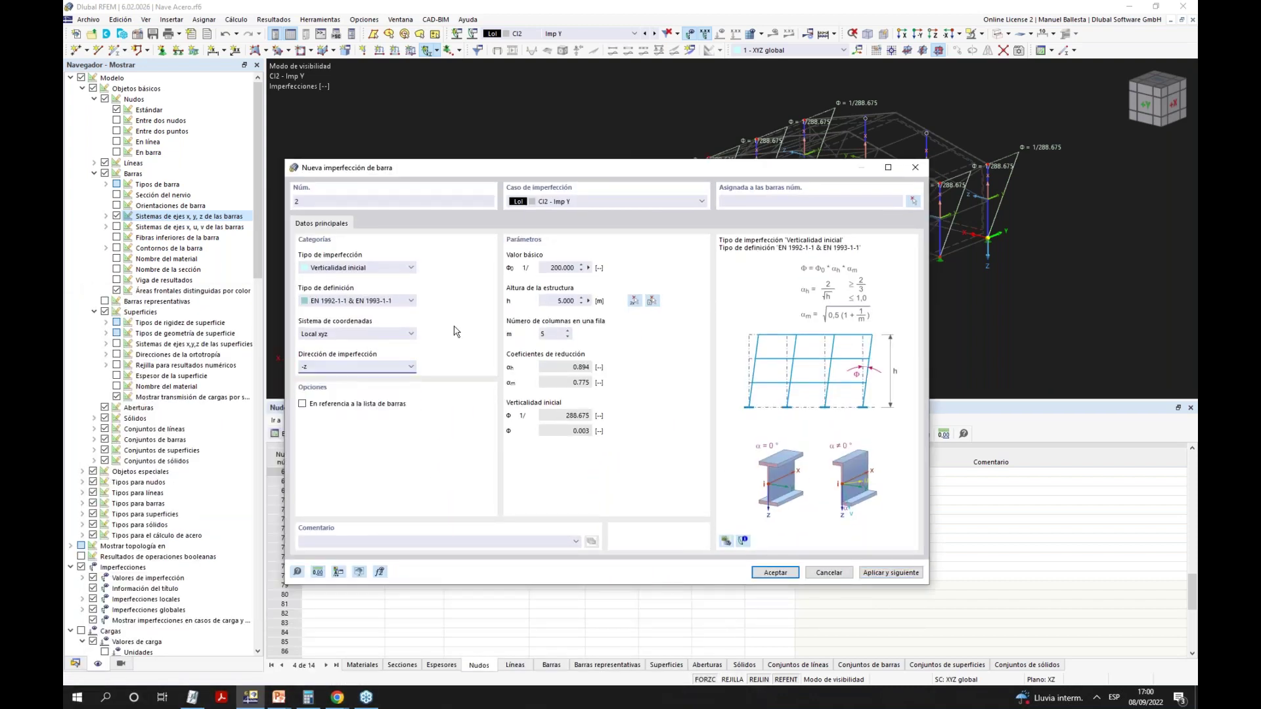
{"action": "left_click_drag", "start_coordinate": [819, 161], "coordinate": [604, 255]}
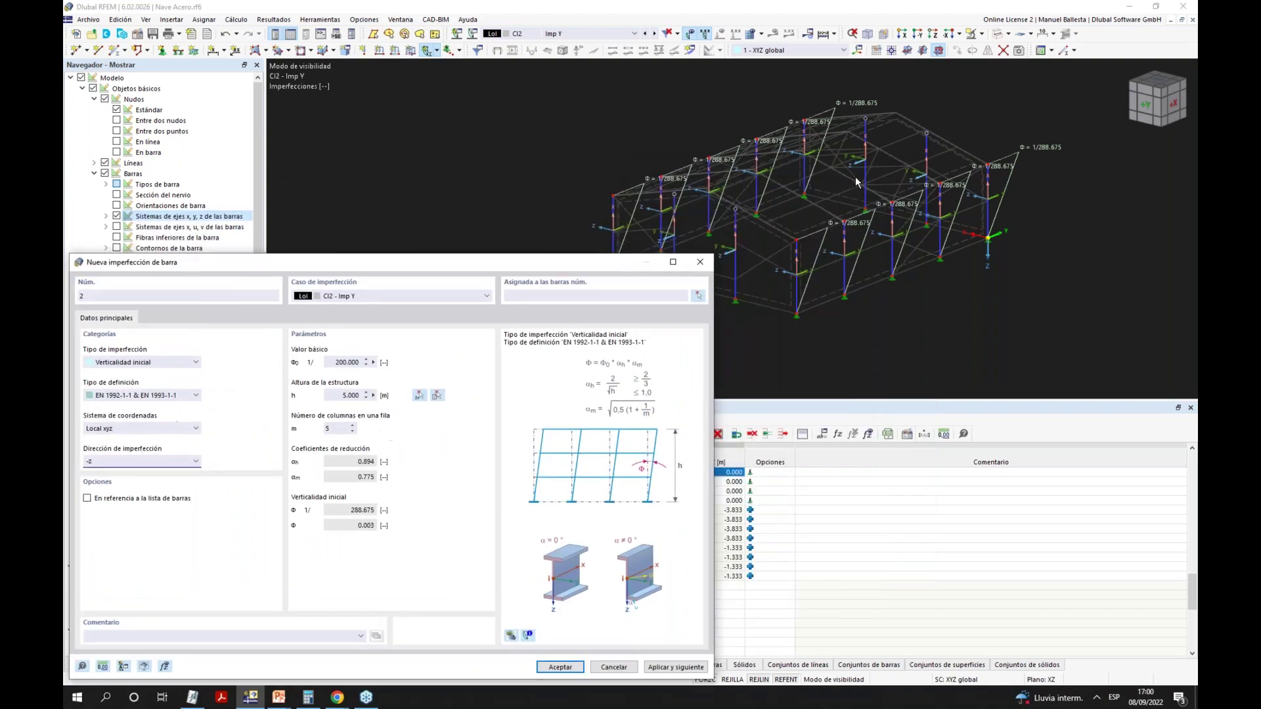
{"action": "left_click", "coordinate": [352, 430]}
{"action": "left_click", "coordinate": [352, 431]}
{"action": "left_click", "coordinate": [419, 394]}
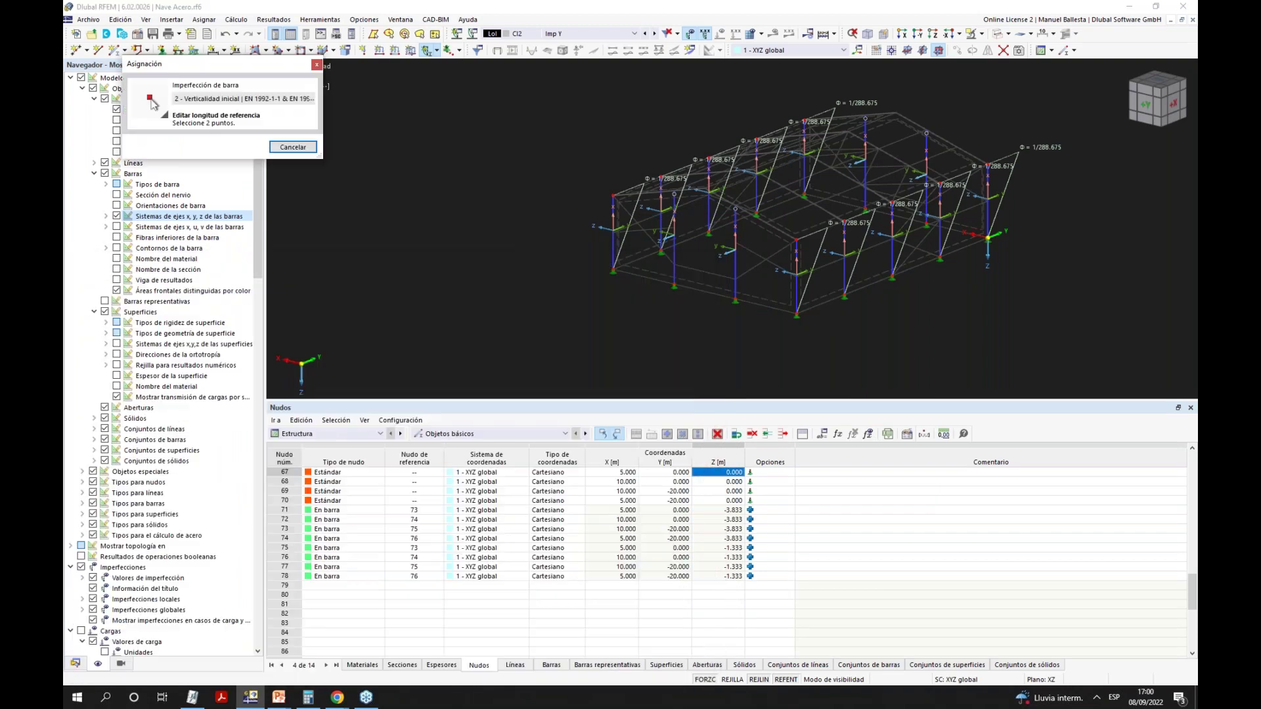
{"action": "left_click", "coordinate": [735, 300]}
{"action": "left_click", "coordinate": [736, 208]}
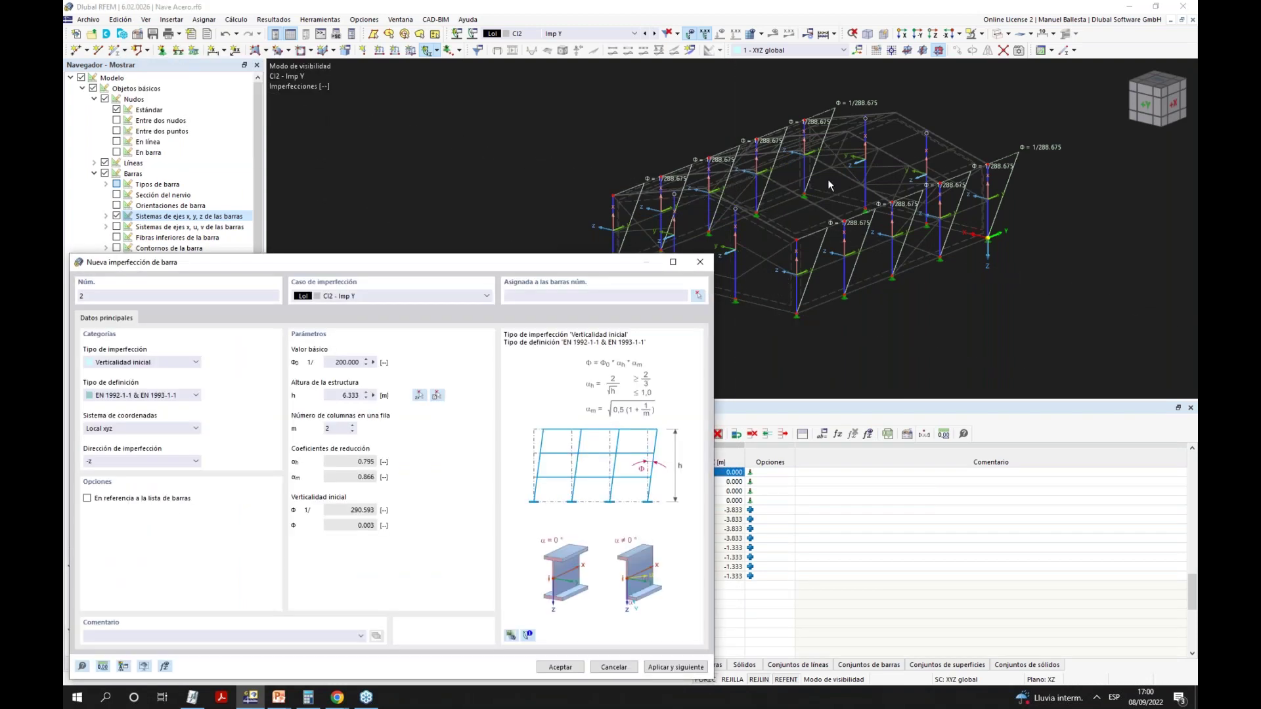
Assign imperfection 2 to the four intermediate gable columns at both ends of the hall.
{"action": "left_click_drag", "start_coordinate": [463, 268], "coordinate": [599, 169]}
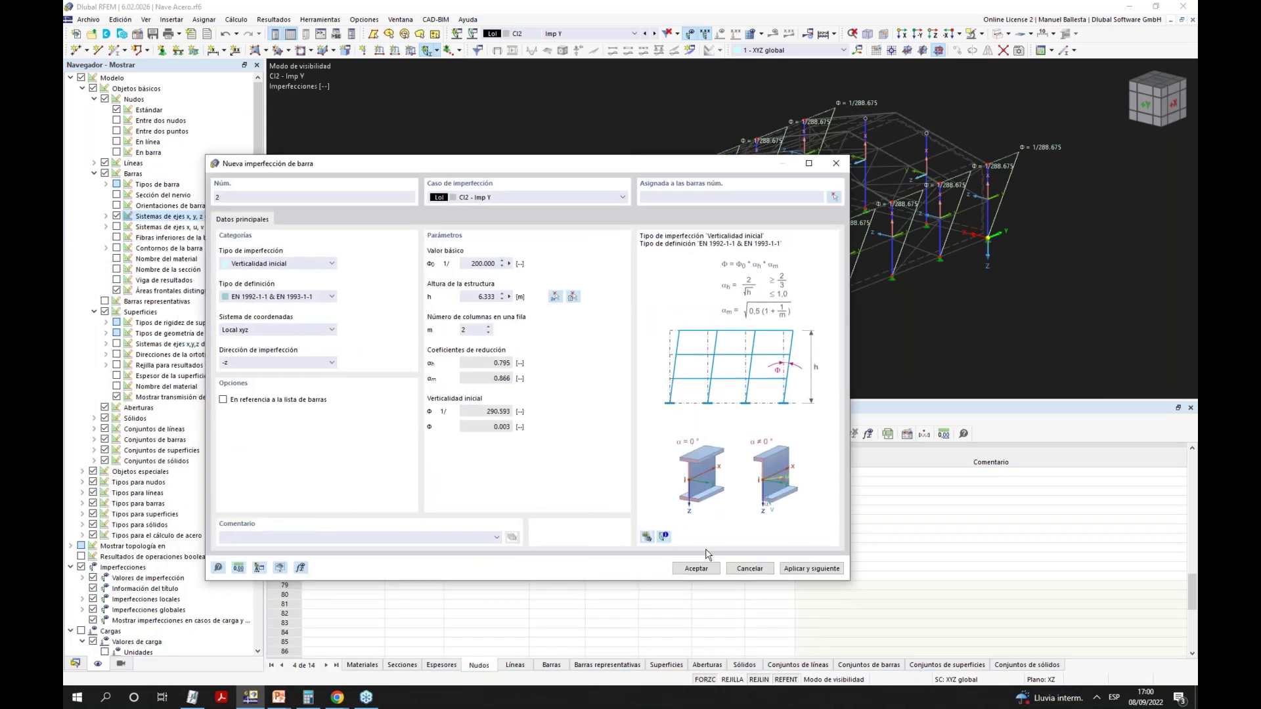
{"action": "left_click", "coordinate": [696, 569]}
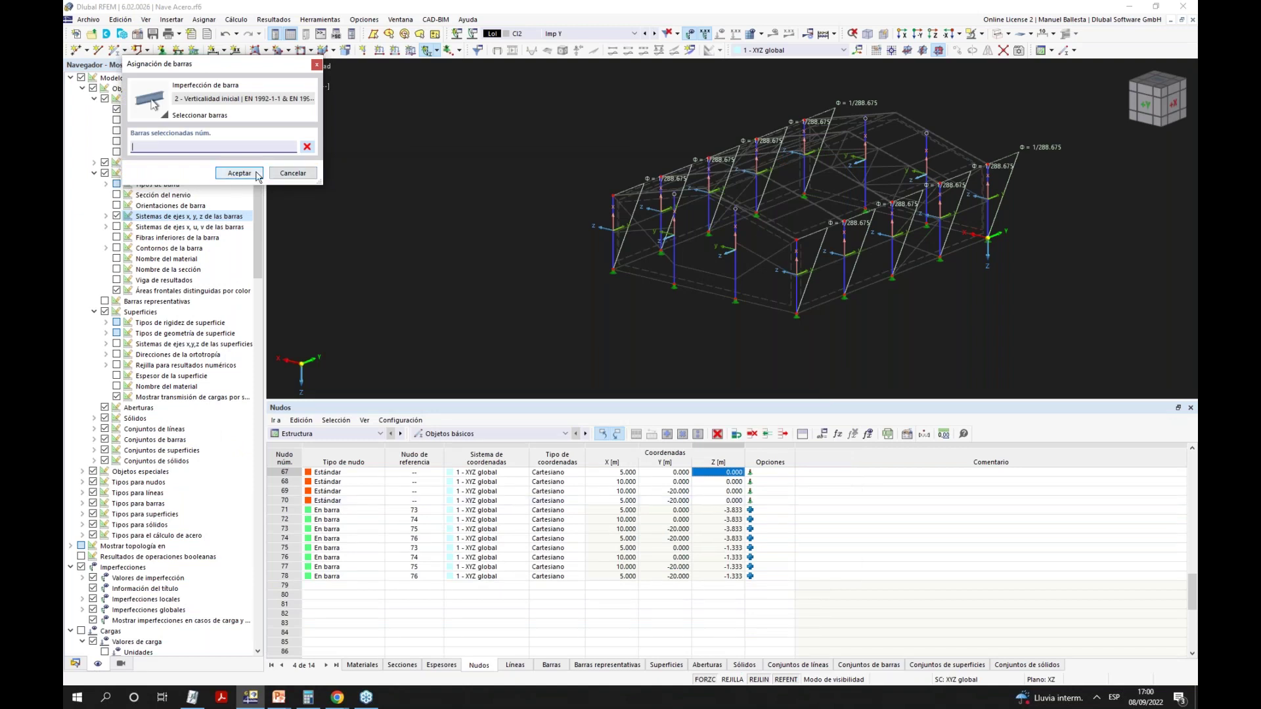
{"action": "left_click", "coordinate": [674, 256]}
{"action": "left_click", "coordinate": [735, 269]}
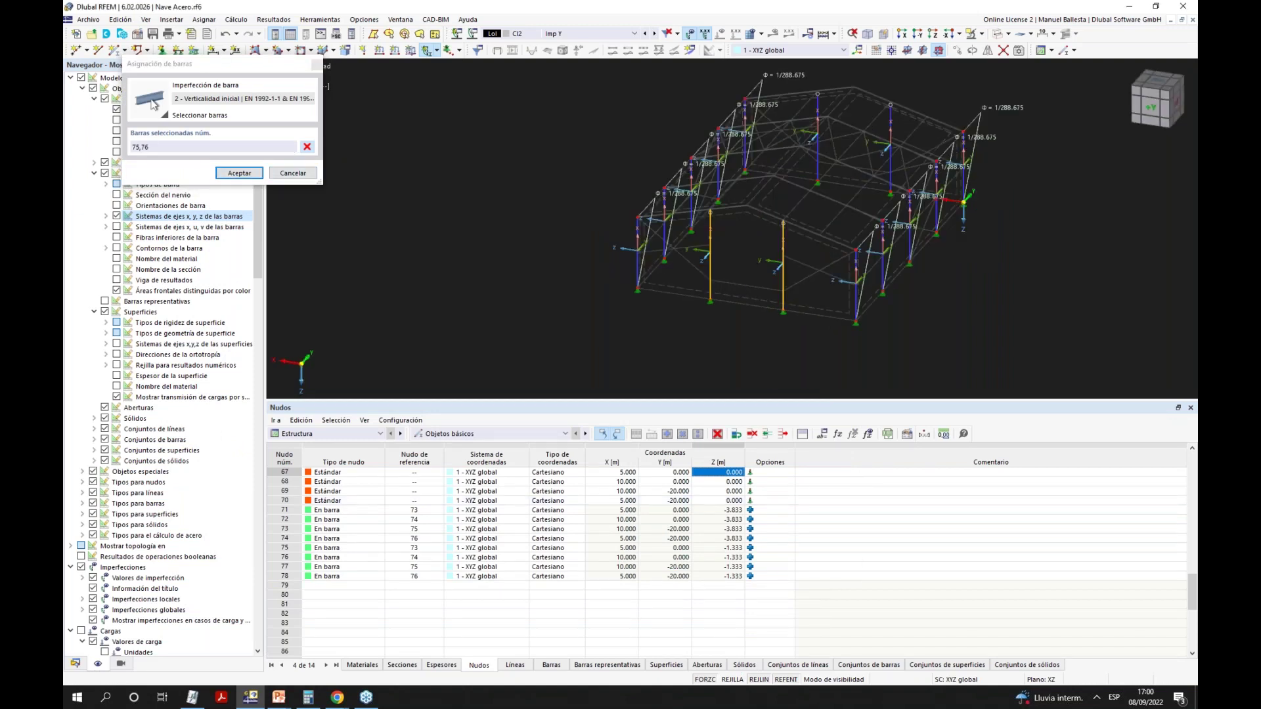
{"action": "left_click", "coordinate": [891, 126]}
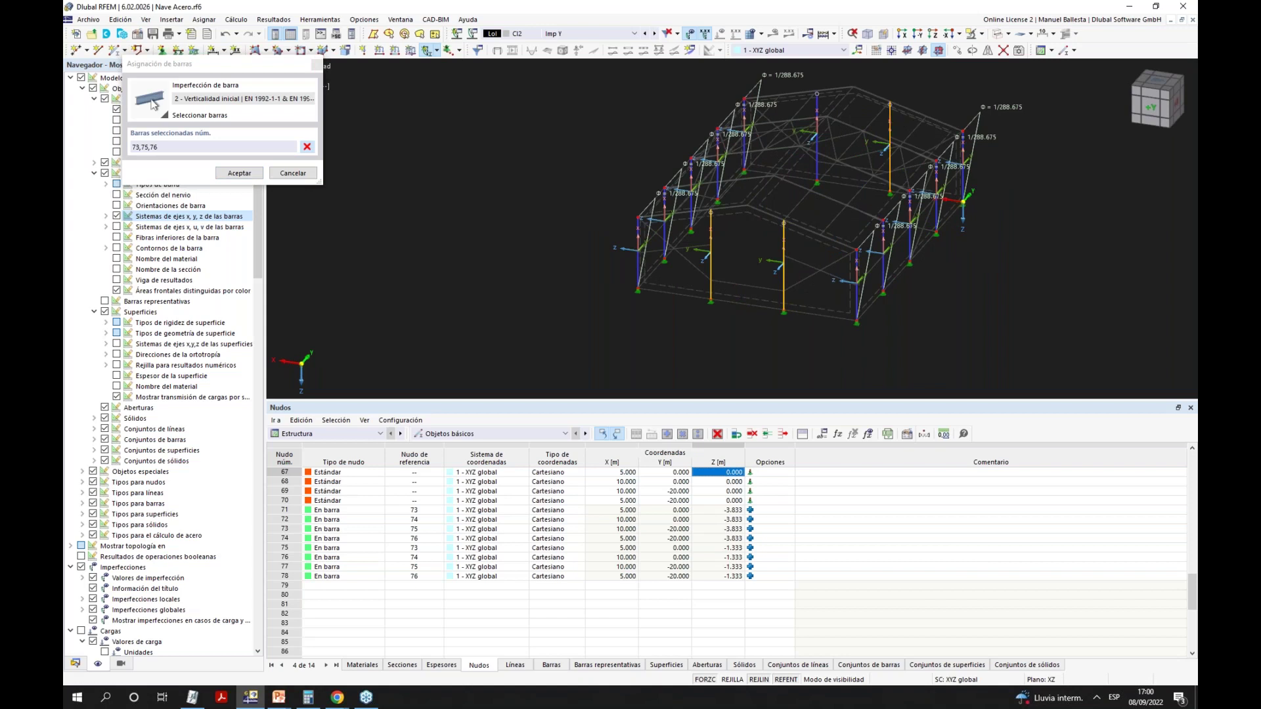
{"action": "left_click", "coordinate": [233, 173]}
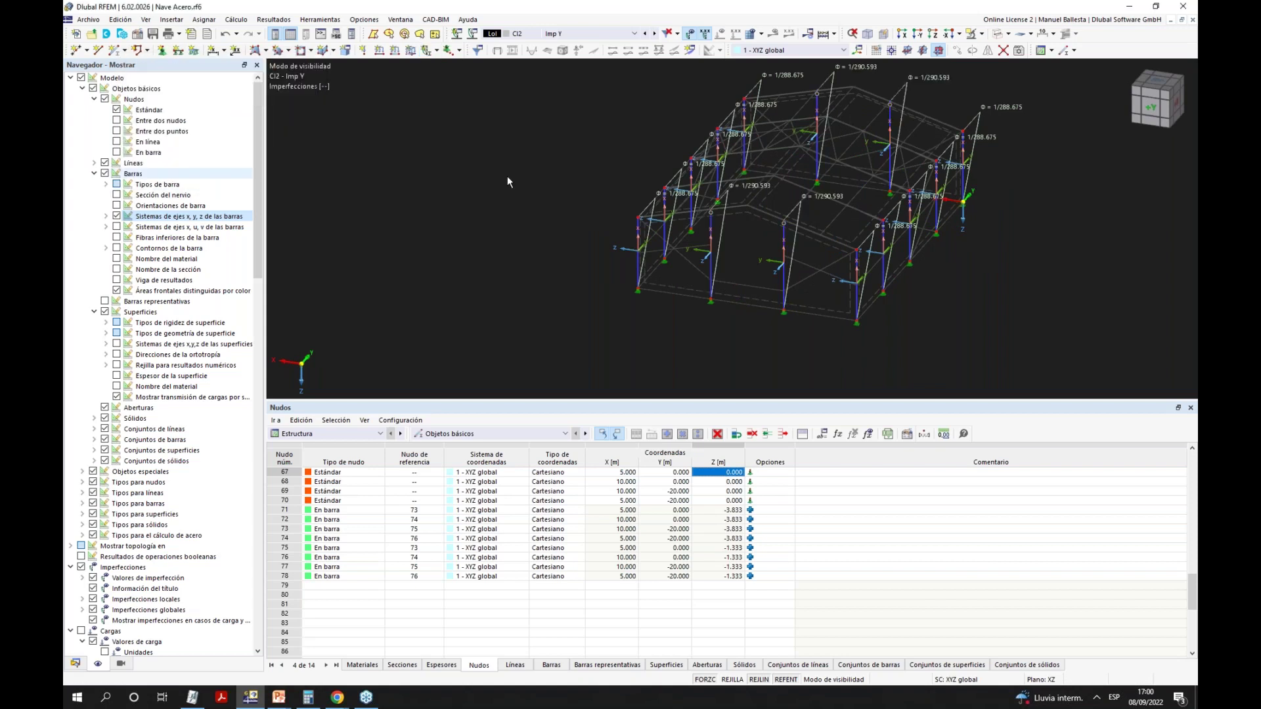
Cancel the visibility mode to show the whole model and hide the members' x, y, z axis systems.
{"action": "middle_click_drag", "start_coordinate": [996, 243], "coordinate": [591, 253], "text": "ctrl"}
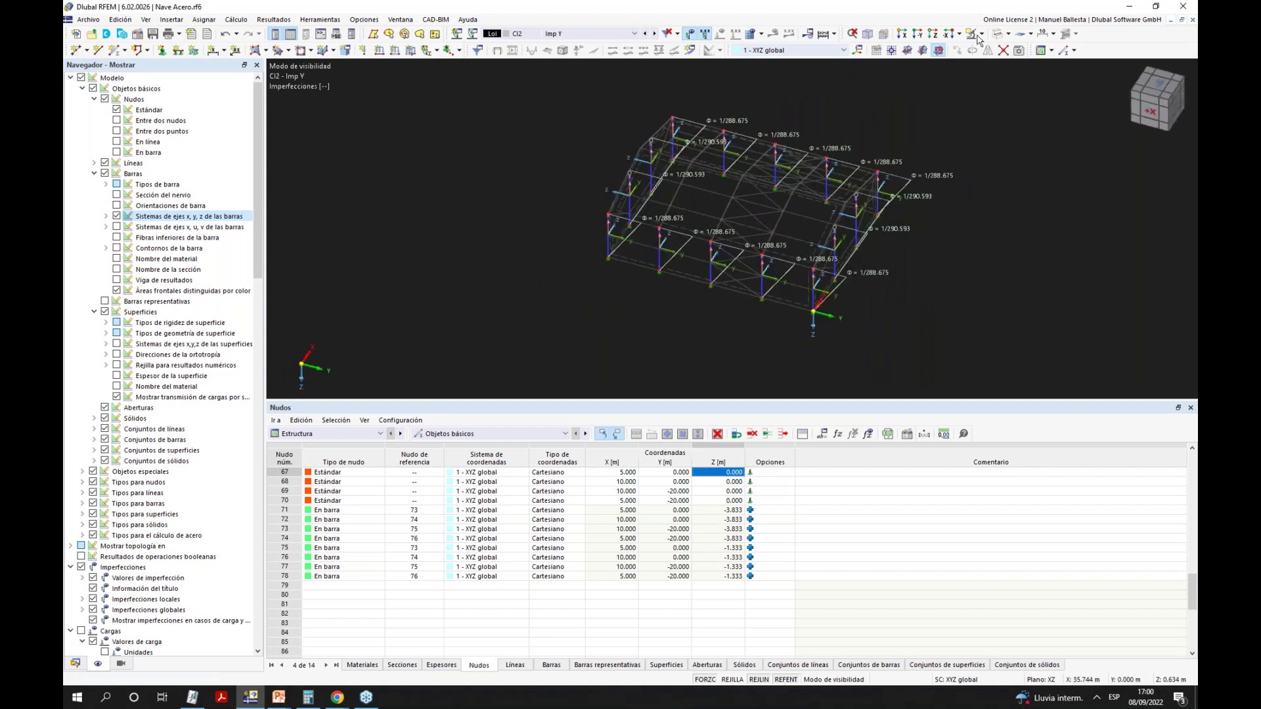
{"action": "left_click", "coordinate": [981, 34]}
{"action": "left_click", "coordinate": [1000, 95]}
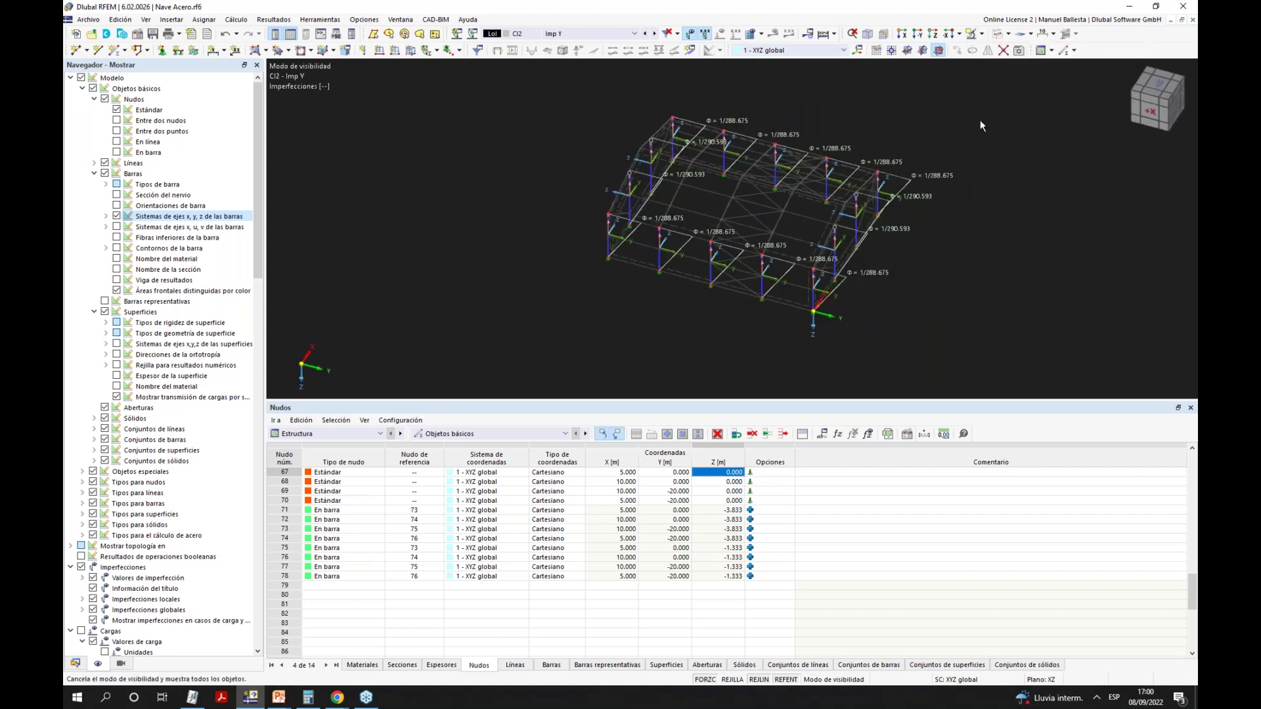
{"action": "left_click", "coordinate": [117, 216]}
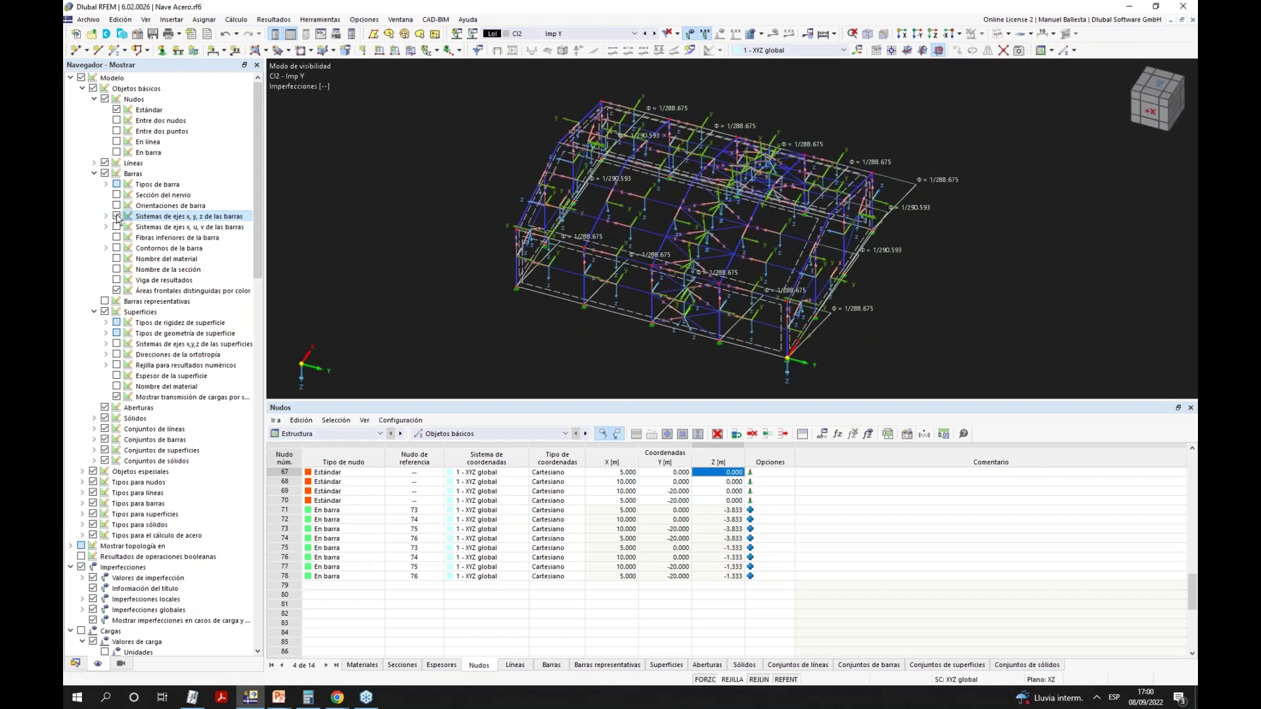
Switch to imperfection case CI1 - Imp X and calculate all load cases and combinations.
{"action": "left_click", "coordinate": [644, 34]}
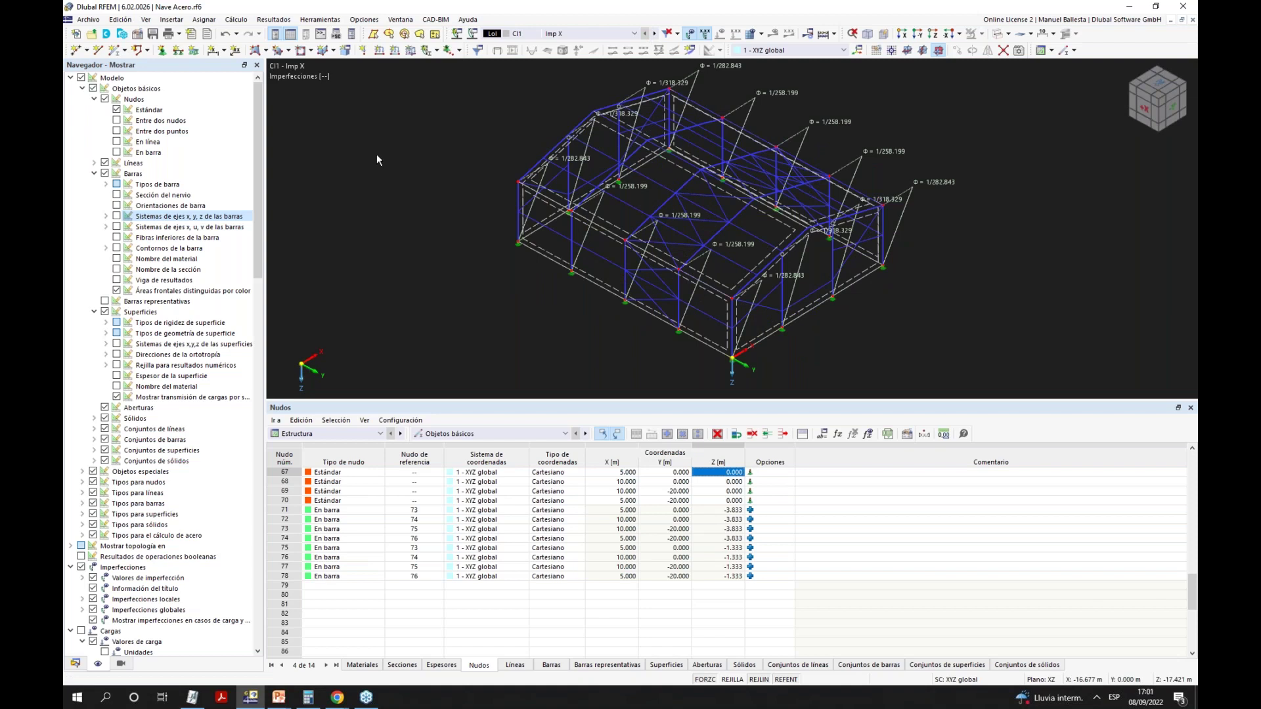
{"action": "left_click", "coordinate": [236, 19]}
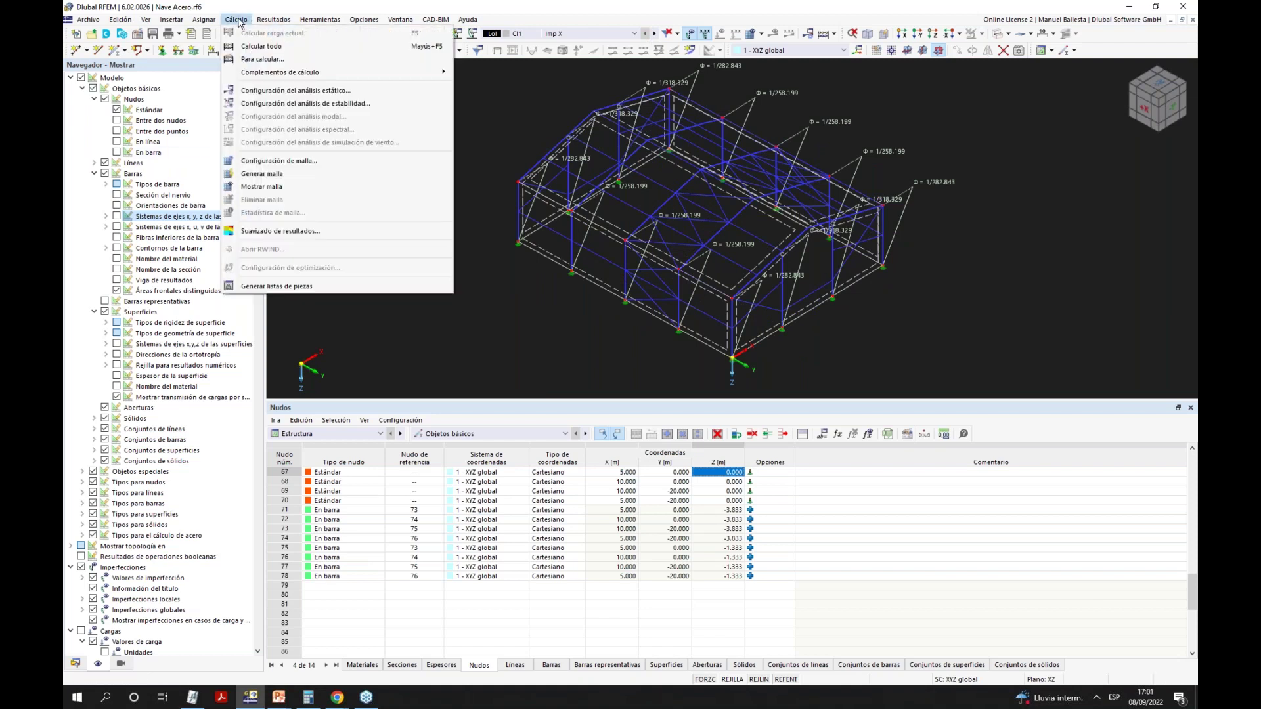
{"action": "left_click", "coordinate": [270, 48]}
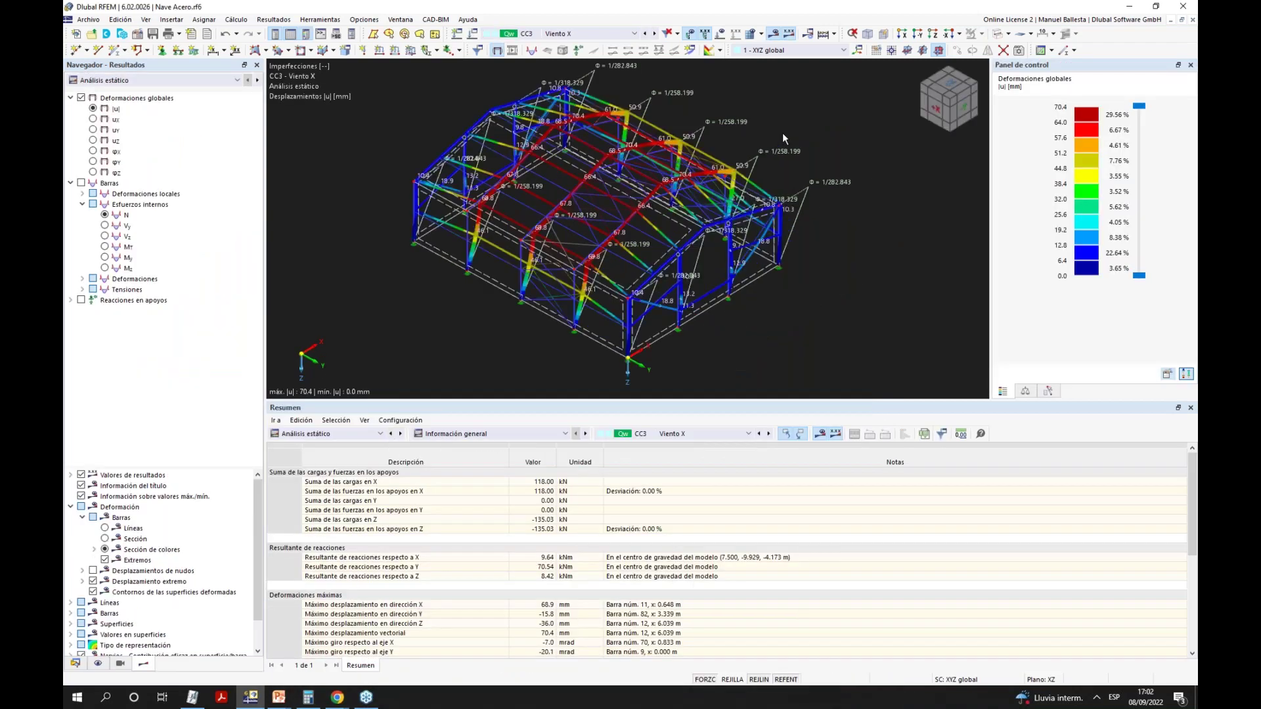
Display the results of design situation SP1 - ELU (STR/GEO) and check the minimum critical load factor in the summary.
{"action": "middle_click_drag", "start_coordinate": [755, 249], "coordinate": [669, 421], "text": "ctrl"}
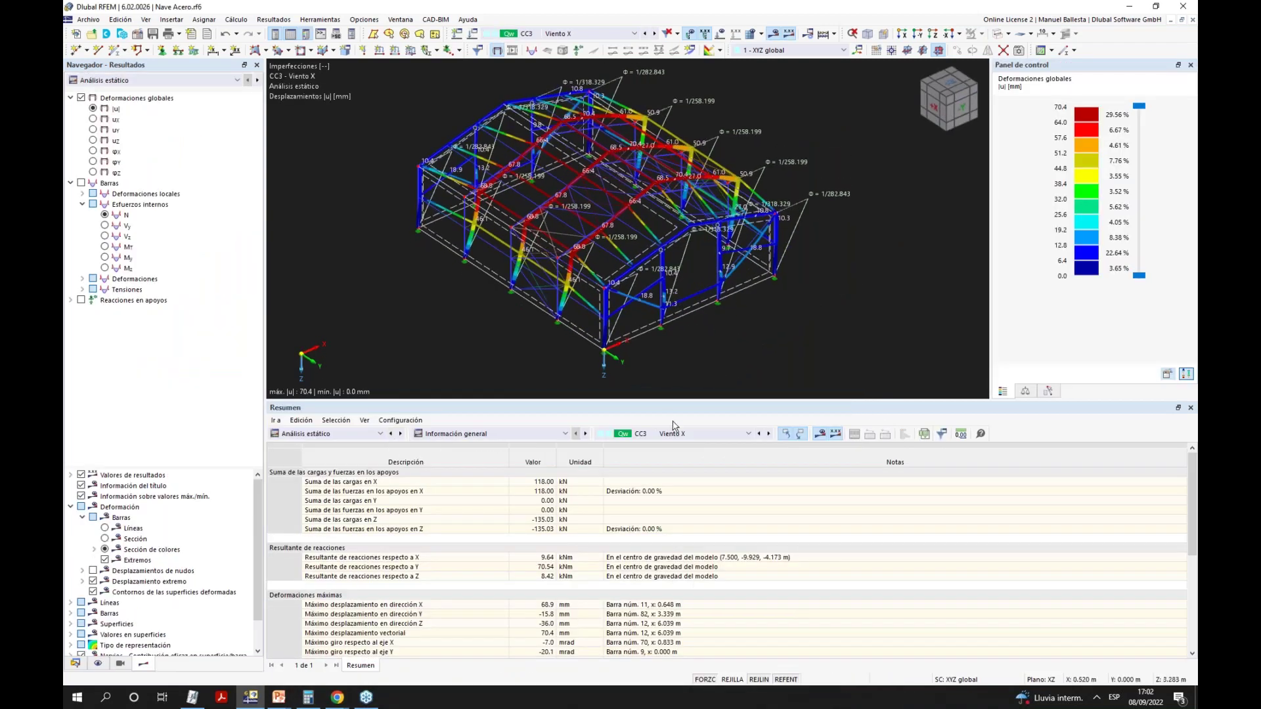
{"action": "left_click", "coordinate": [676, 434]}
{"action": "left_click", "coordinate": [681, 202]}
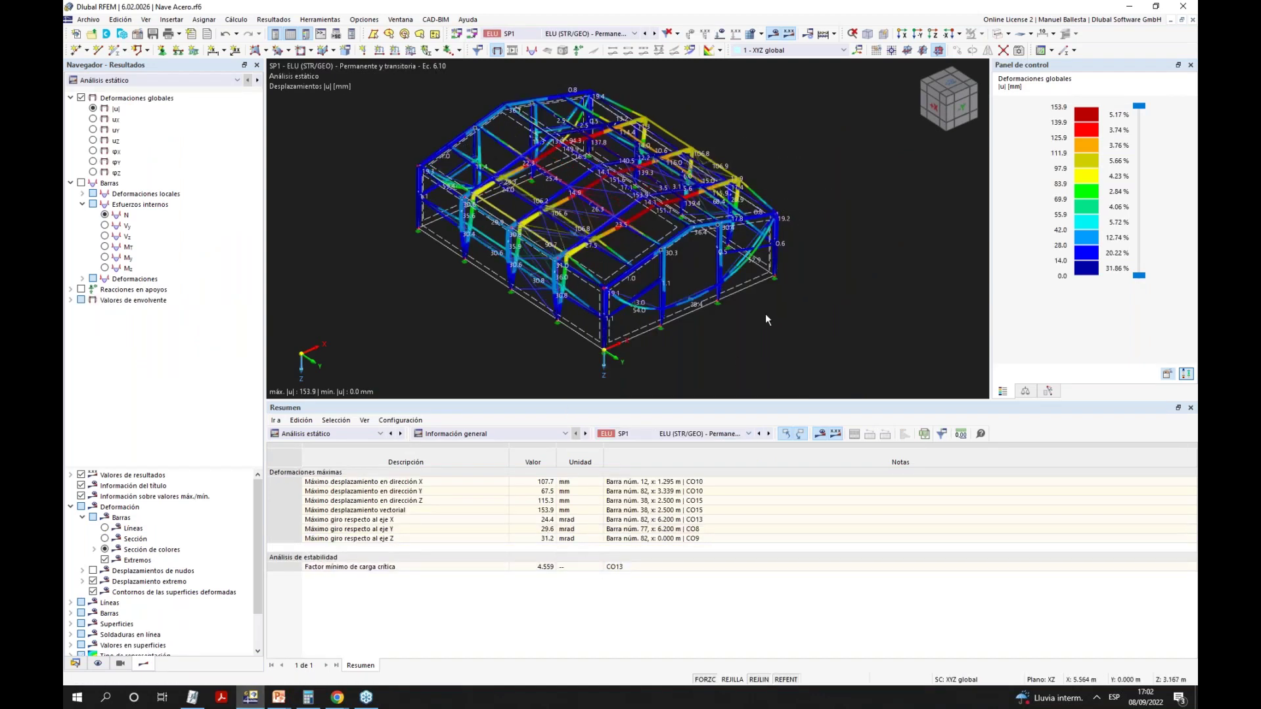
{"action": "middle_click_drag", "start_coordinate": [788, 287], "coordinate": [784, 257], "text": "ctrl"}
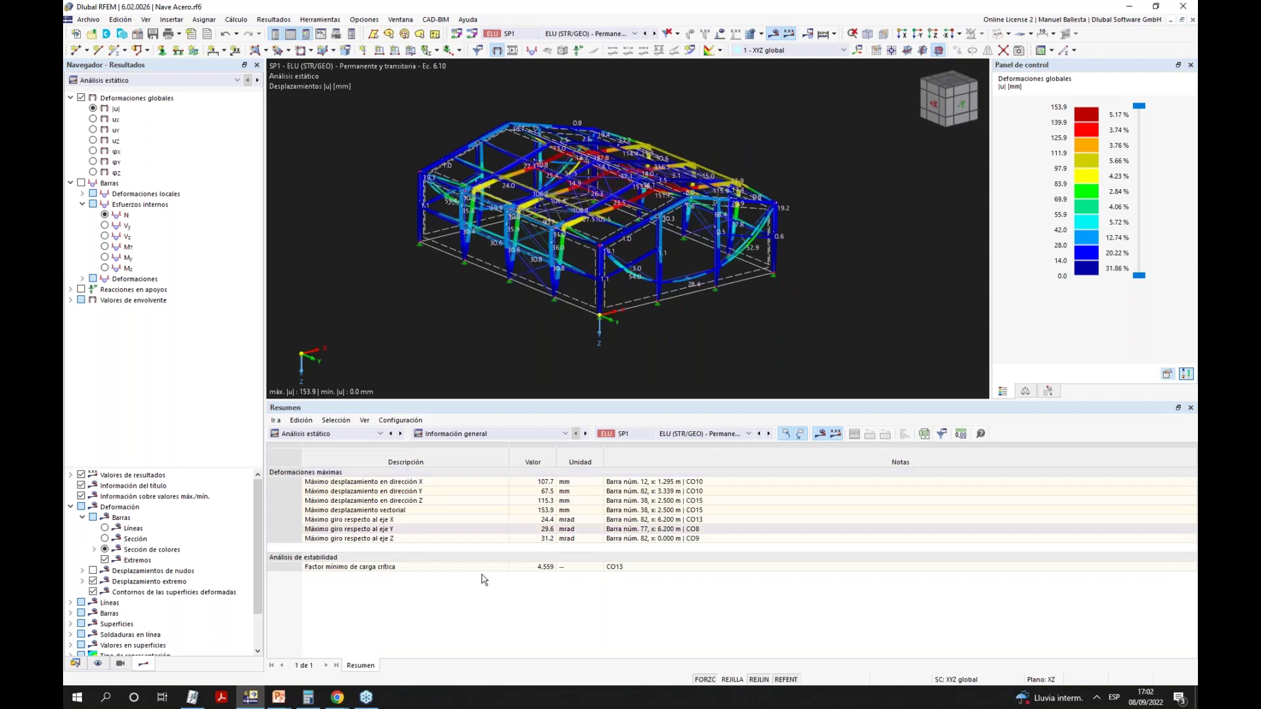
{"action": "left_click", "coordinate": [540, 567]}
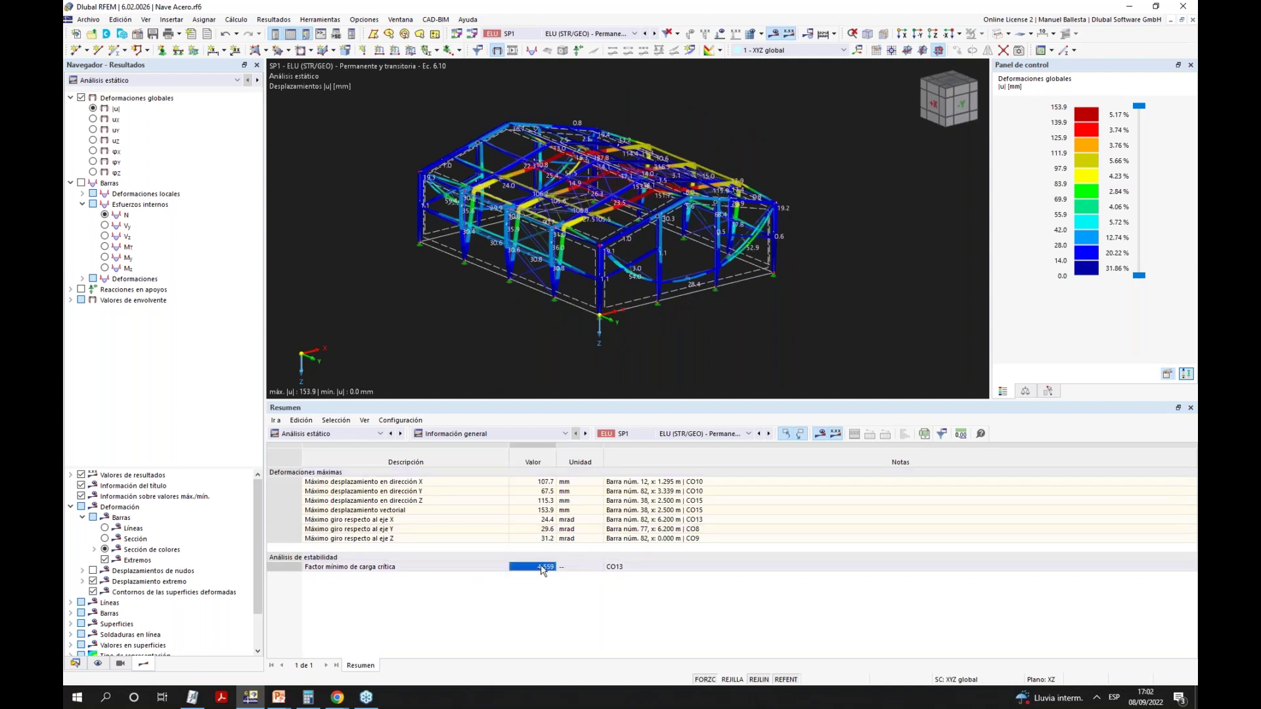
Display the results of load combination CO13 and examine the deformation of the gable frame up close.
{"action": "left_click", "coordinate": [589, 31]}
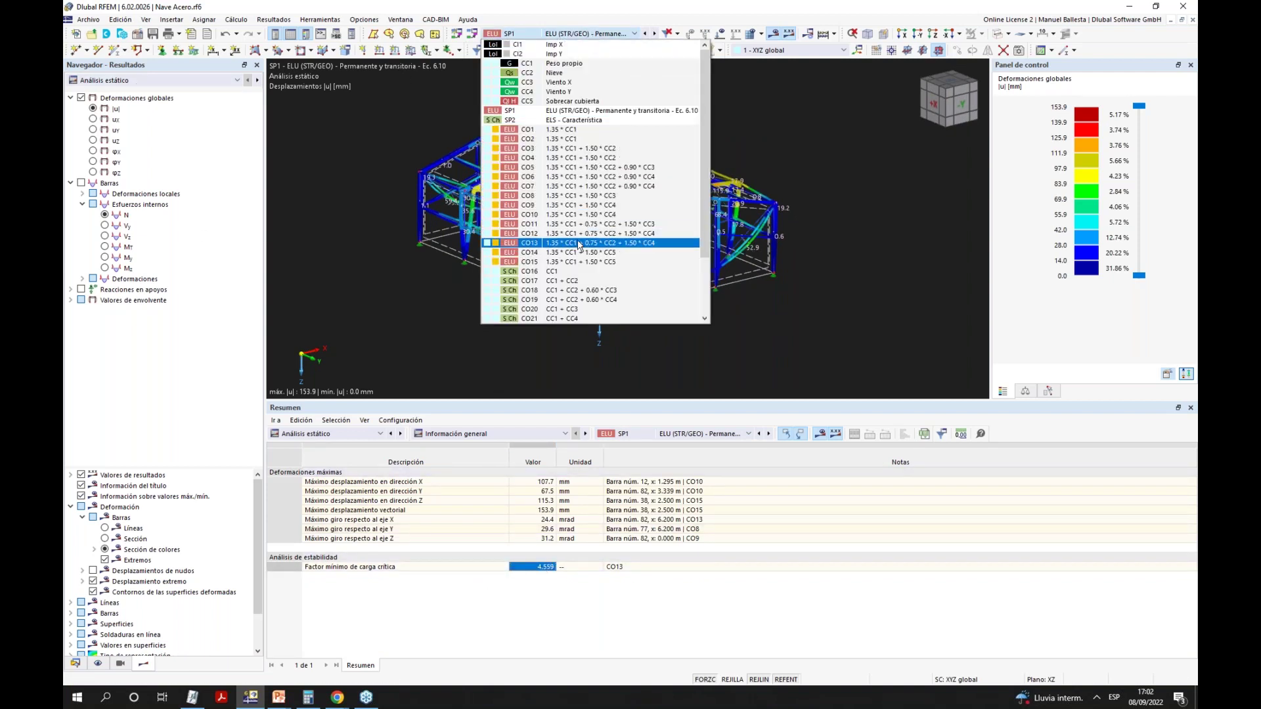
{"action": "left_click", "coordinate": [578, 245]}
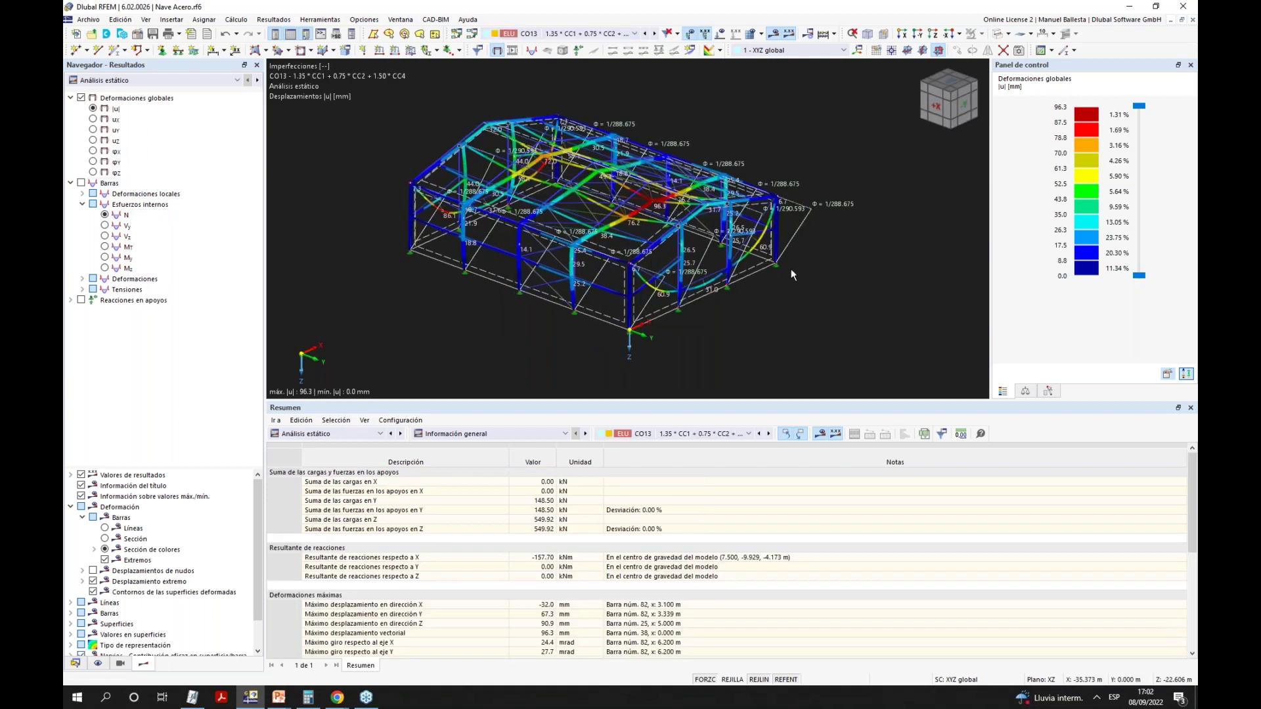
{"action": "scroll", "coordinate": [790, 269], "scroll_direction": "up", "scroll_amount": 3}
{"action": "middle_click_drag", "start_coordinate": [791, 270], "coordinate": [778, 191]}
{"action": "scroll", "coordinate": [755, 223], "scroll_direction": "up", "scroll_amount": 6}
{"action": "scroll", "coordinate": [726, 258], "scroll_direction": "down", "scroll_amount": 6}
{"action": "middle_click_drag", "start_coordinate": [722, 257], "coordinate": [624, 262], "text": "ctrl"}
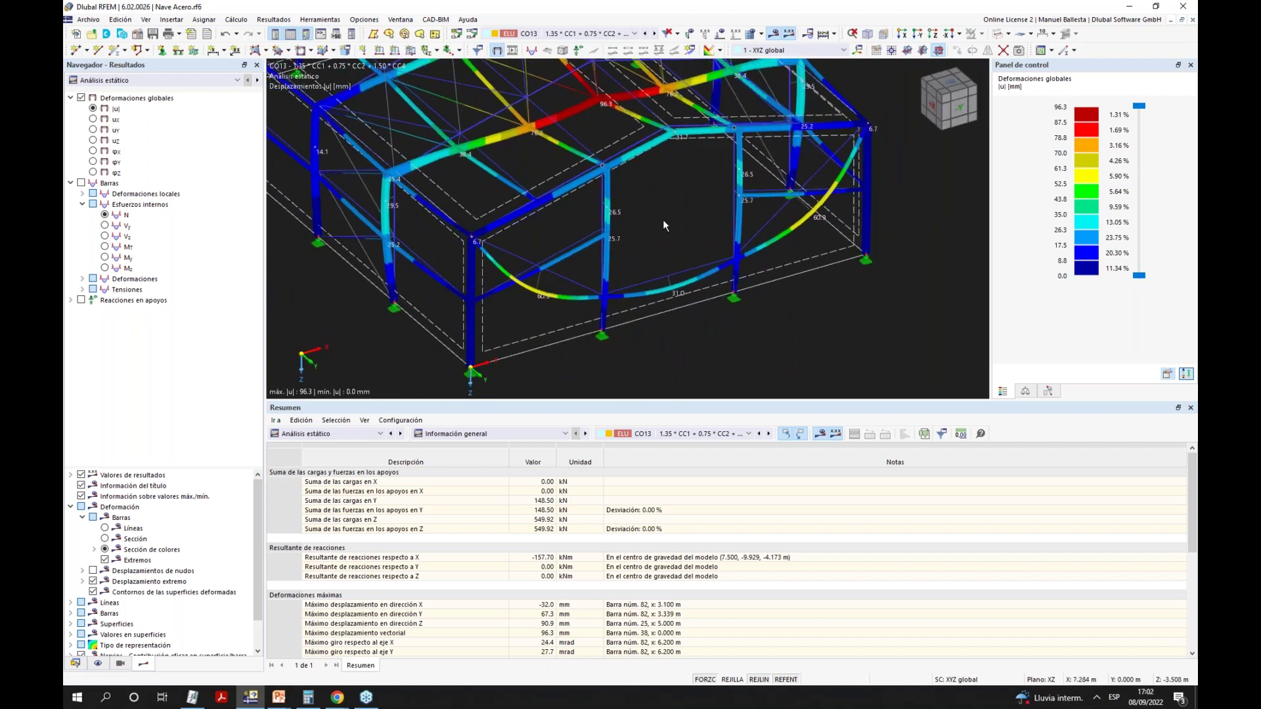
Hide the results and delete the crossed bracing members in the outer bays of both gables, accepting deletion of all results and the mesh.
{"action": "left_click", "coordinate": [774, 34]}
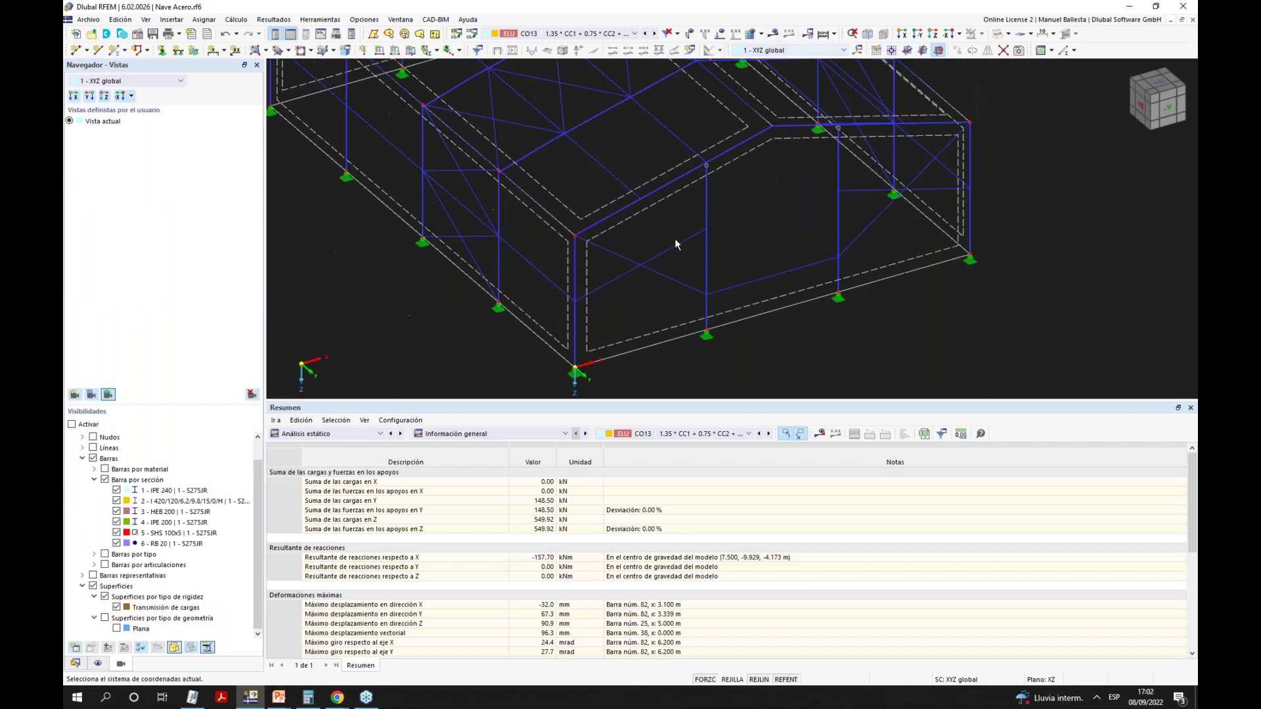
{"action": "middle_click_drag", "start_coordinate": [649, 289], "coordinate": [627, 262], "text": "ctrl"}
{"action": "scroll", "coordinate": [644, 328], "scroll_direction": "up", "scroll_amount": 2}
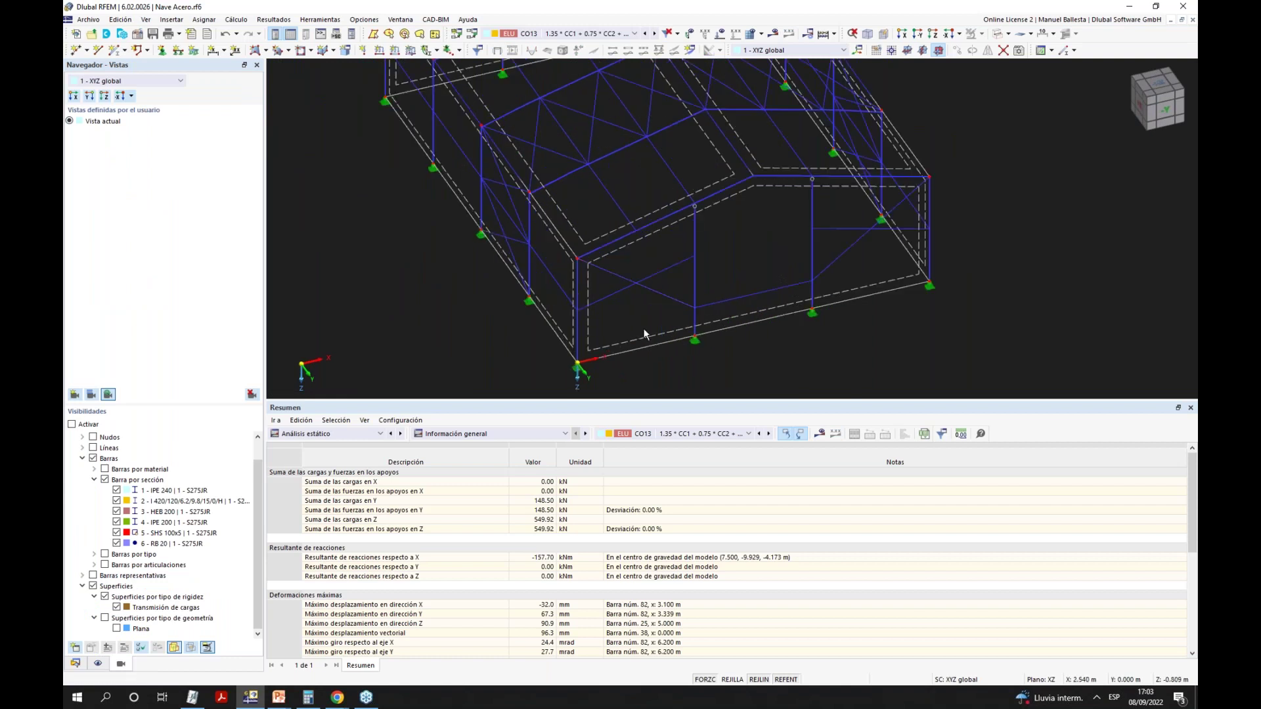
{"action": "scroll", "coordinate": [656, 299], "scroll_direction": "down", "scroll_amount": 3}
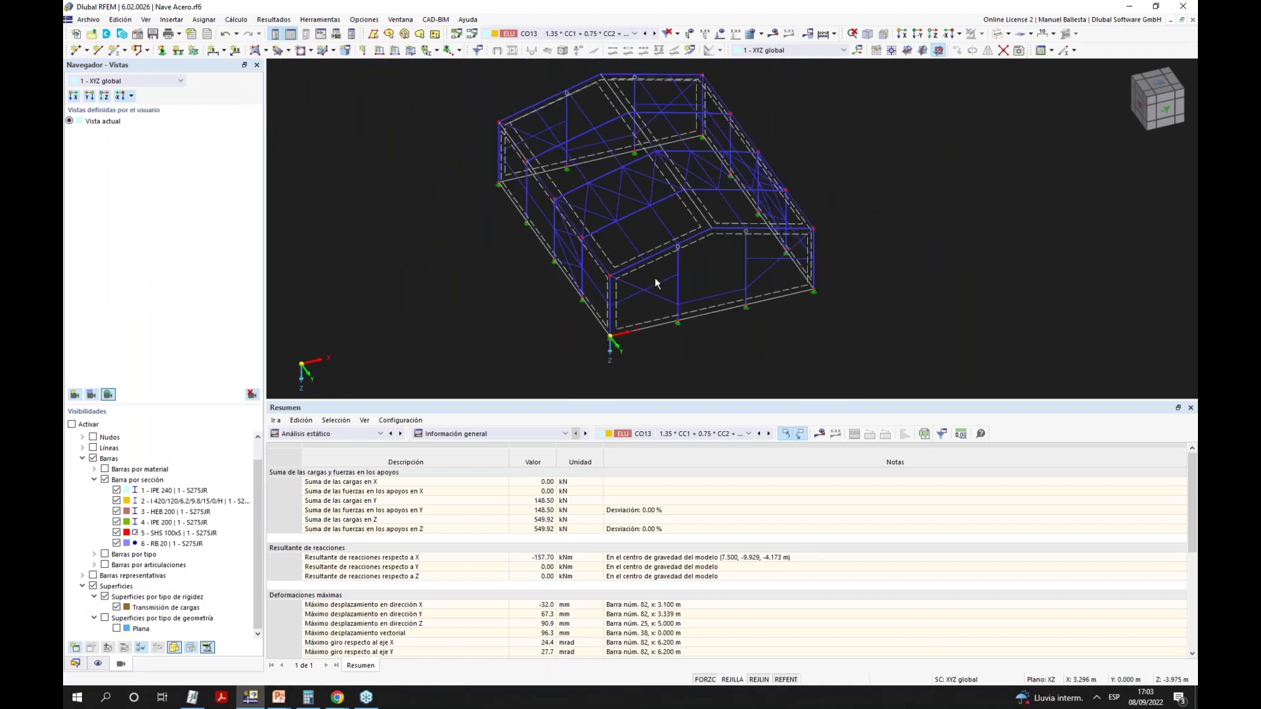
{"action": "middle_click_drag", "start_coordinate": [700, 220], "coordinate": [684, 273], "text": "ctrl"}
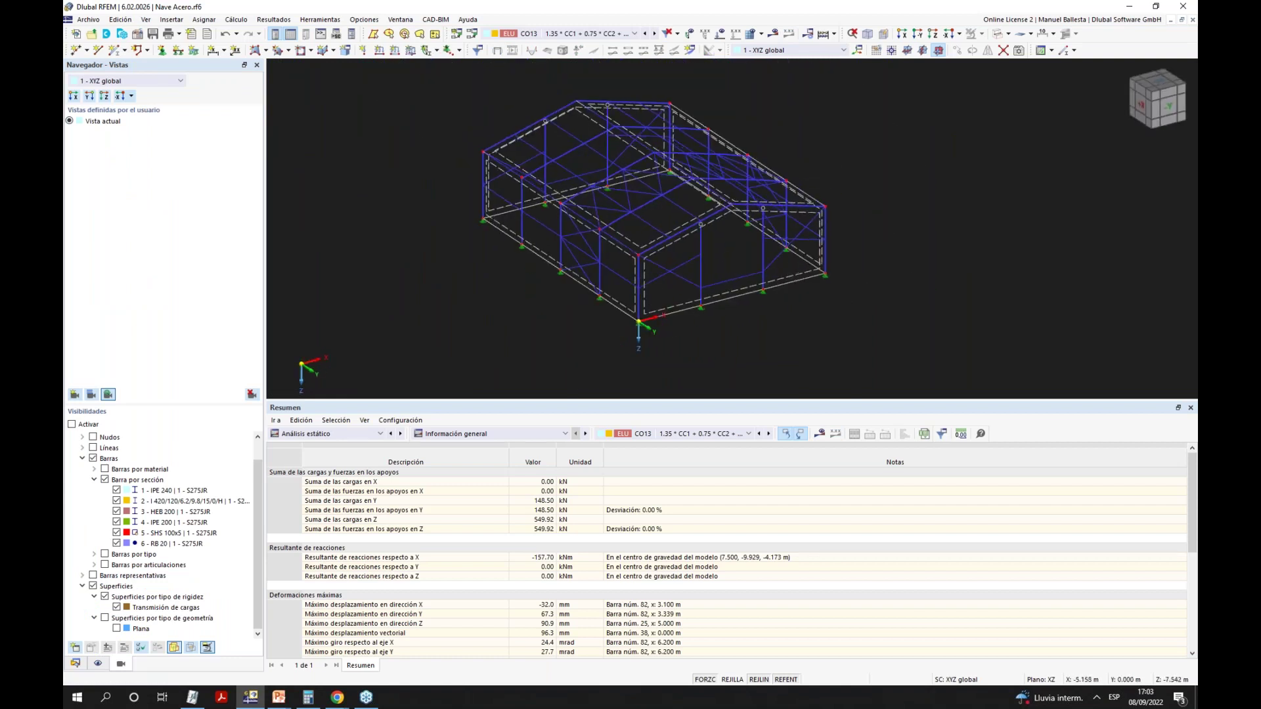
{"action": "scroll", "coordinate": [684, 273], "scroll_direction": "up", "scroll_amount": 2}
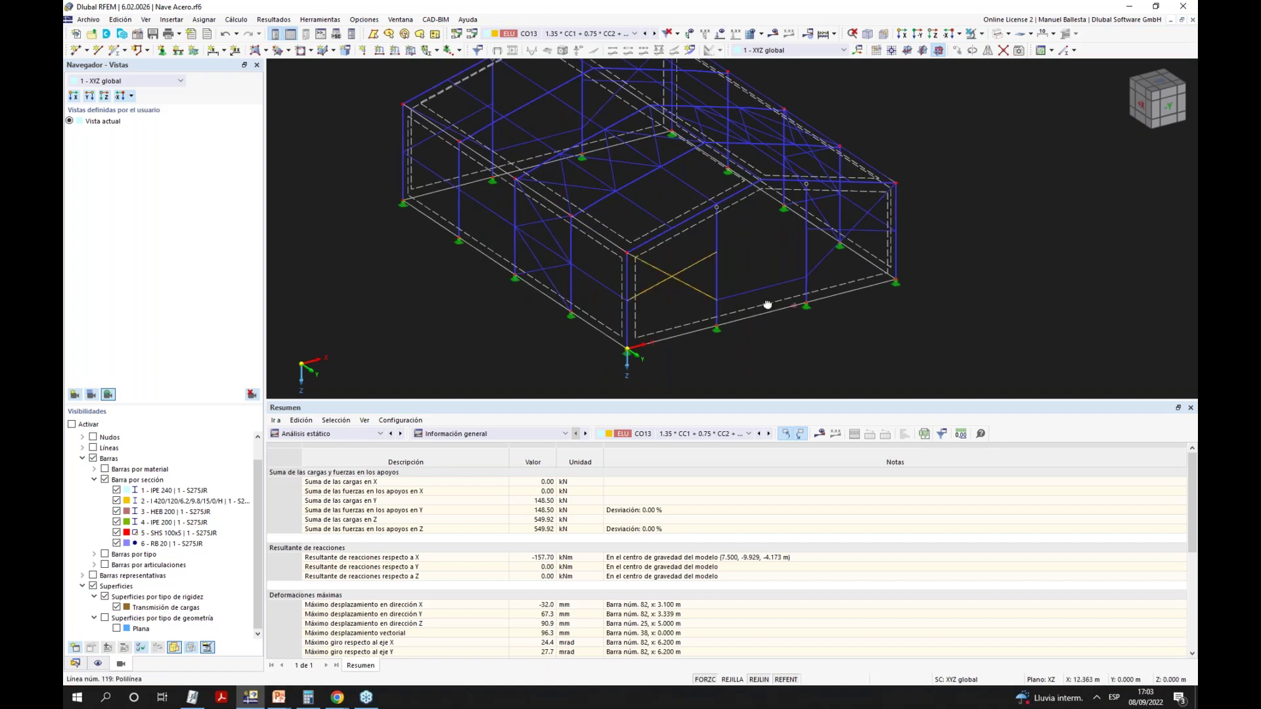
{"action": "middle_click_drag", "start_coordinate": [766, 302], "coordinate": [758, 299], "text": "ctrl"}
{"action": "middle_click_drag", "start_coordinate": [766, 244], "coordinate": [760, 273], "text": "ctrl"}
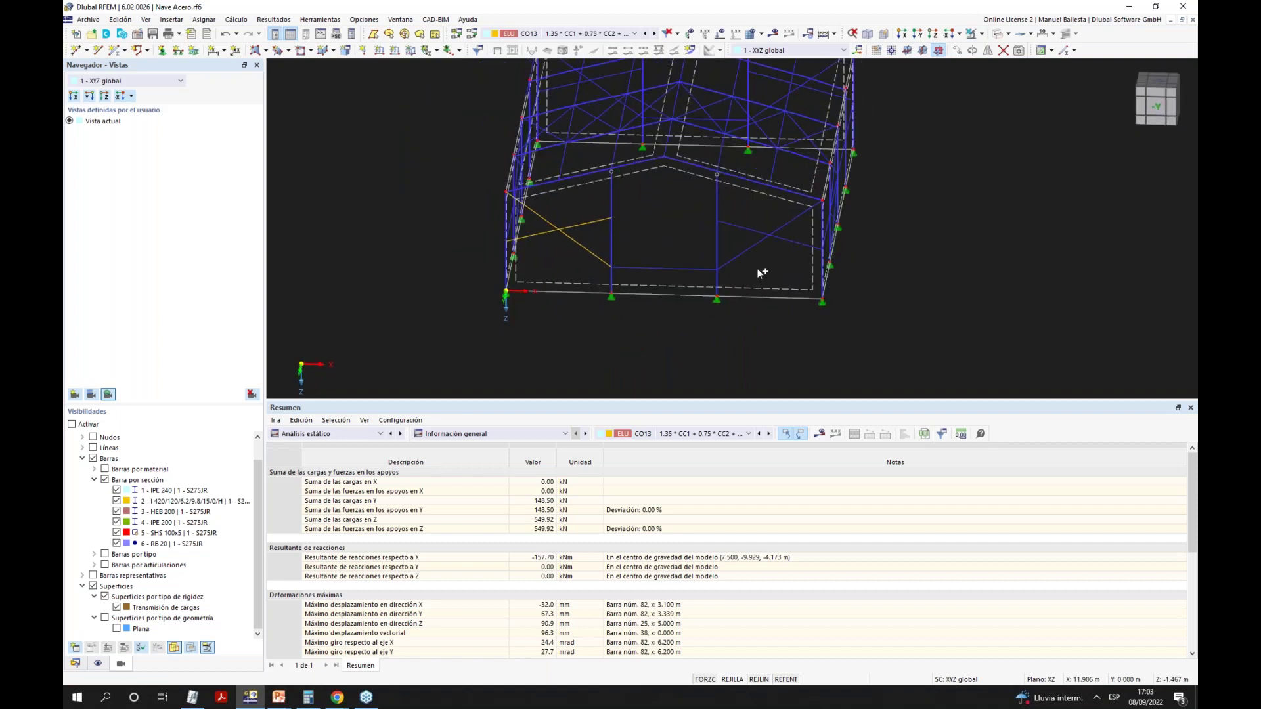
{"action": "middle_click_drag", "start_coordinate": [911, 289], "coordinate": [794, 283], "text": "ctrl"}
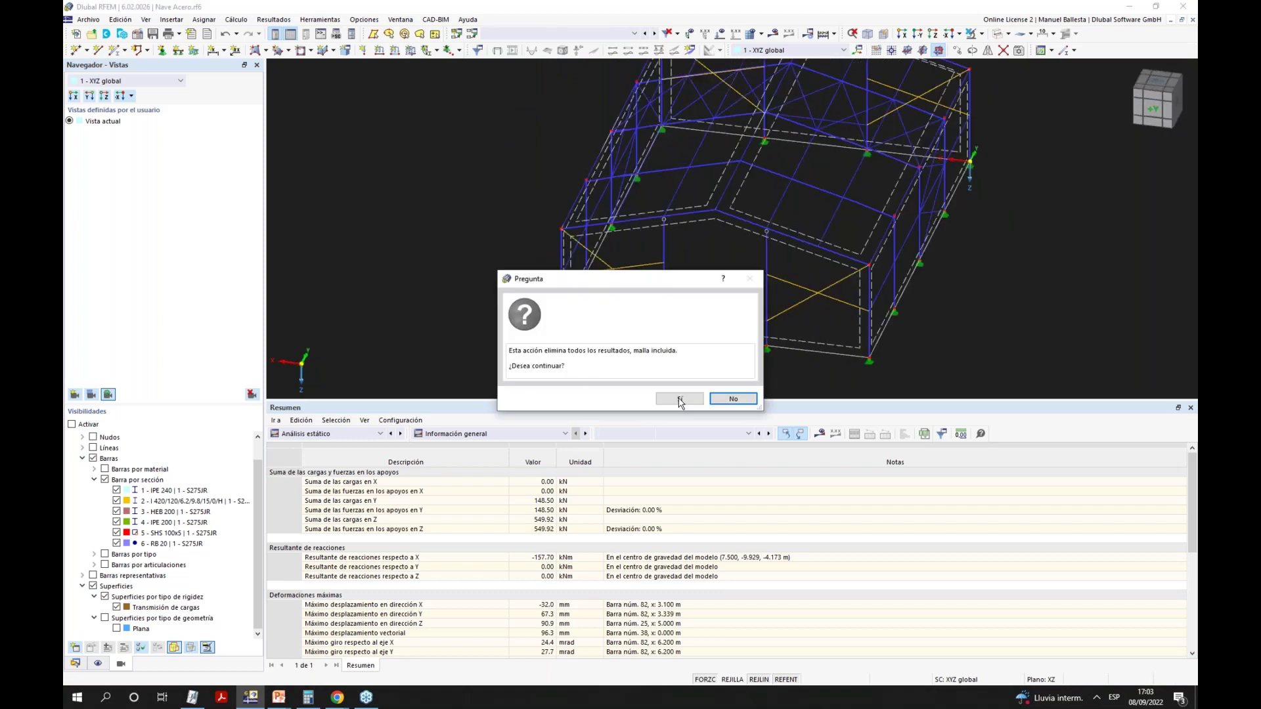
{"action": "left_click", "coordinate": [679, 399]}
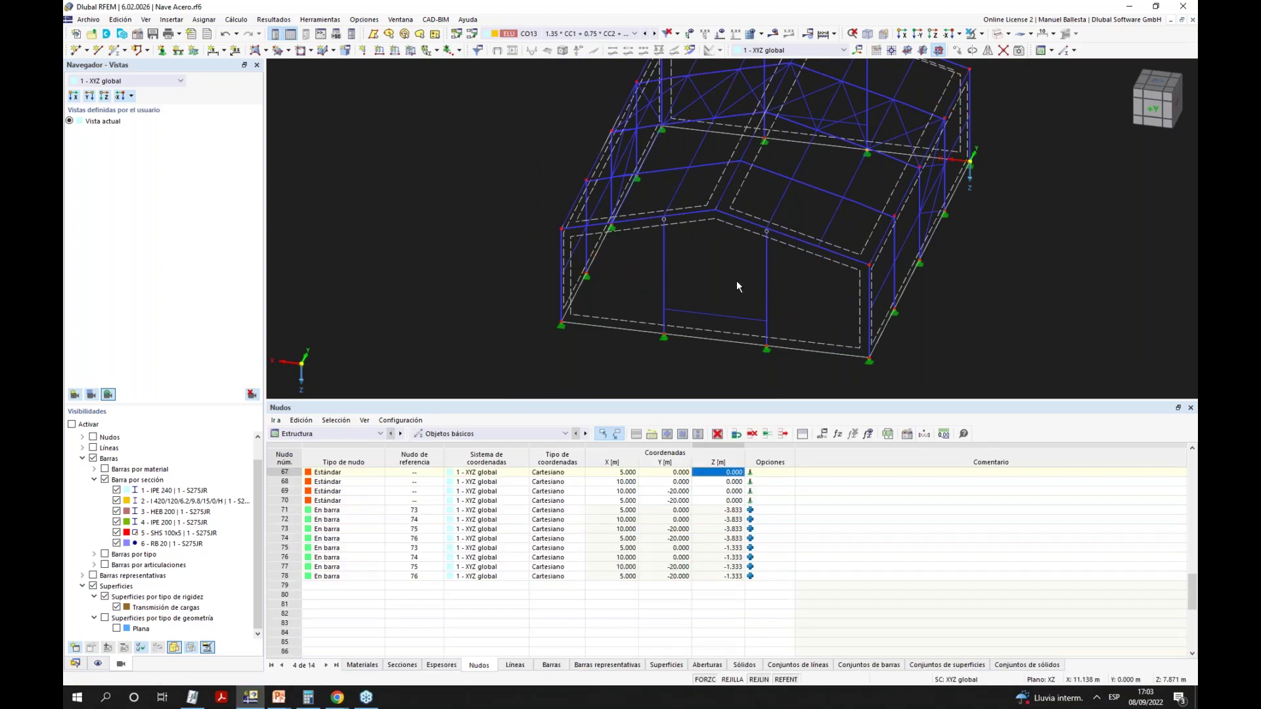
Delete the two horizontal members spanning between the inner gable columns on both gables.
{"action": "scroll", "coordinate": [751, 239], "scroll_direction": "up", "scroll_amount": 2}
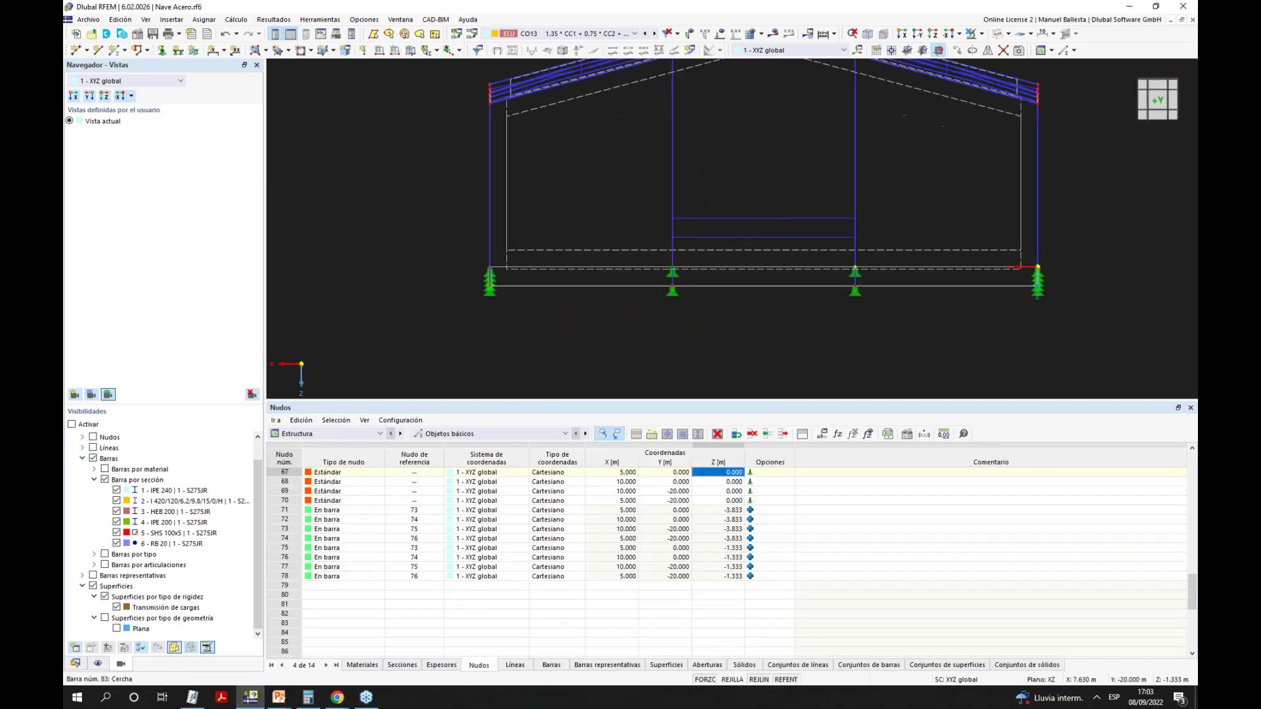
{"action": "middle_click_drag", "start_coordinate": [763, 190], "coordinate": [773, 254], "text": "ctrl"}
{"action": "left_click", "coordinate": [746, 218]}
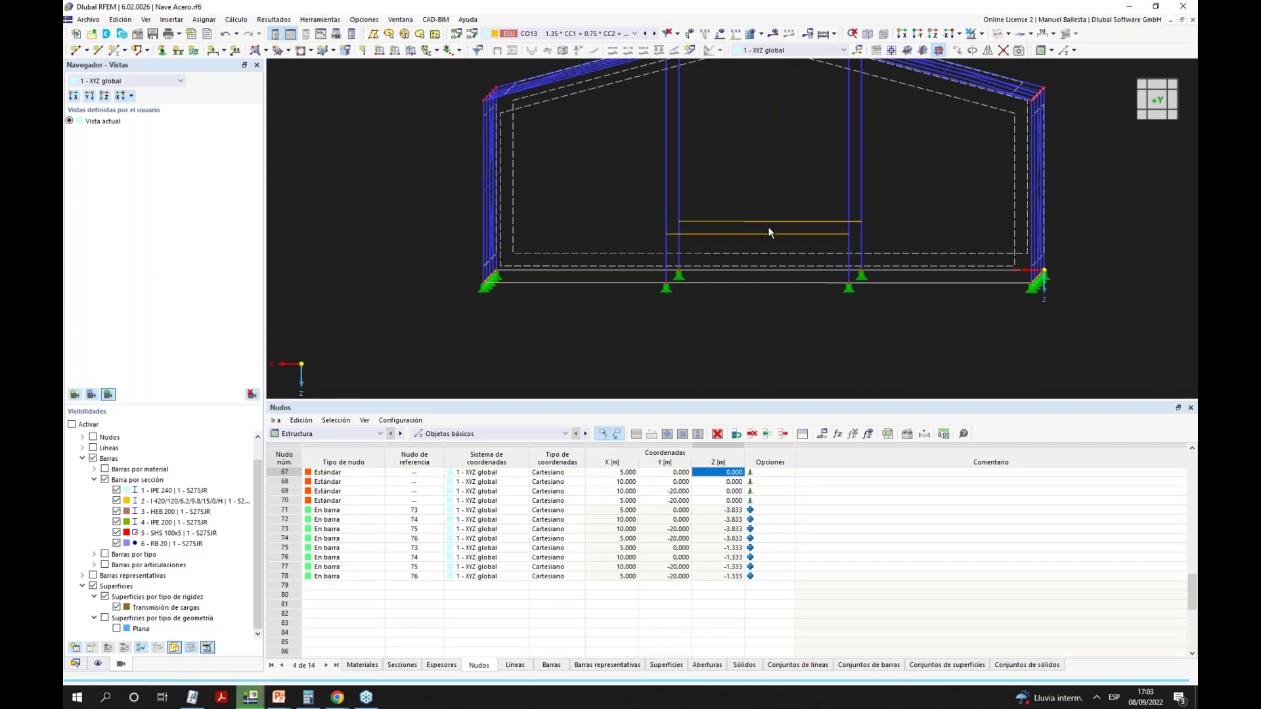
Open the properties of the four inner gable columns, review their on-member node assignments, and close without changes.
{"action": "right_click", "coordinate": [677, 180]}
{"action": "key", "text": "Escape"}
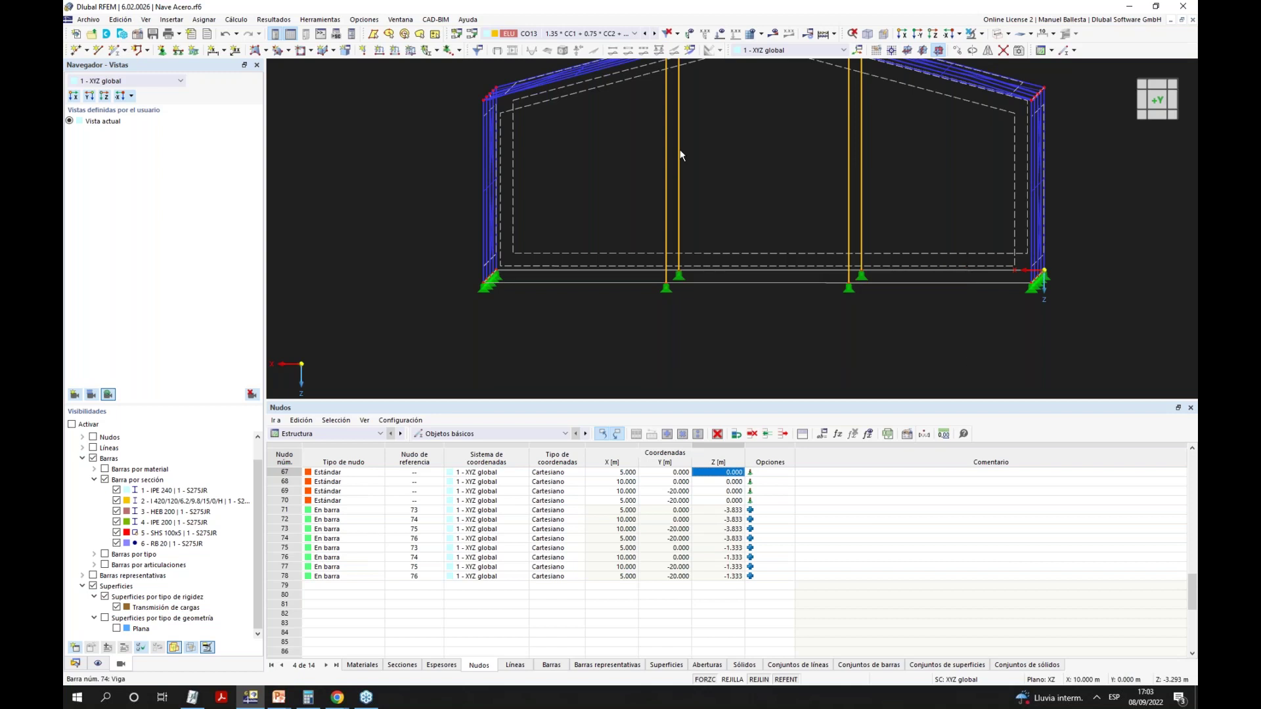
{"action": "right_click", "coordinate": [679, 151]}
{"action": "mouse_move", "coordinate": [933, 190]}
{"action": "left_click", "coordinate": [1002, 190]}
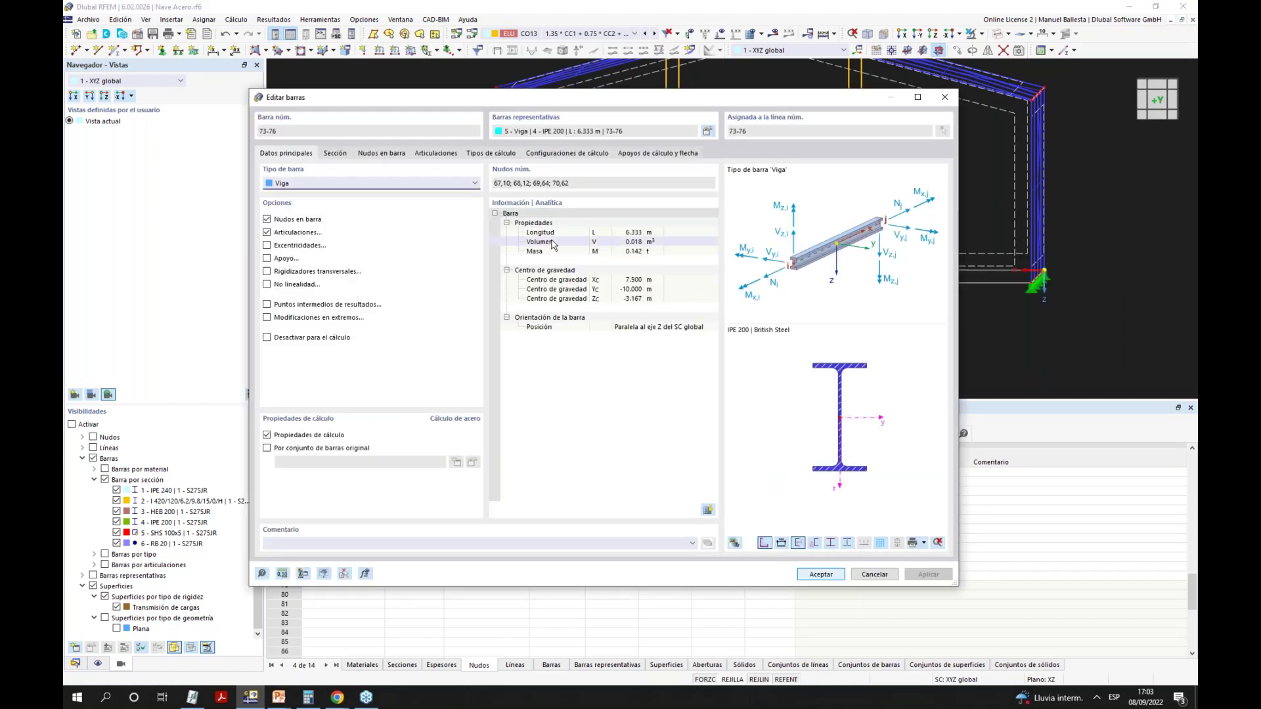
{"action": "left_click", "coordinate": [392, 154]}
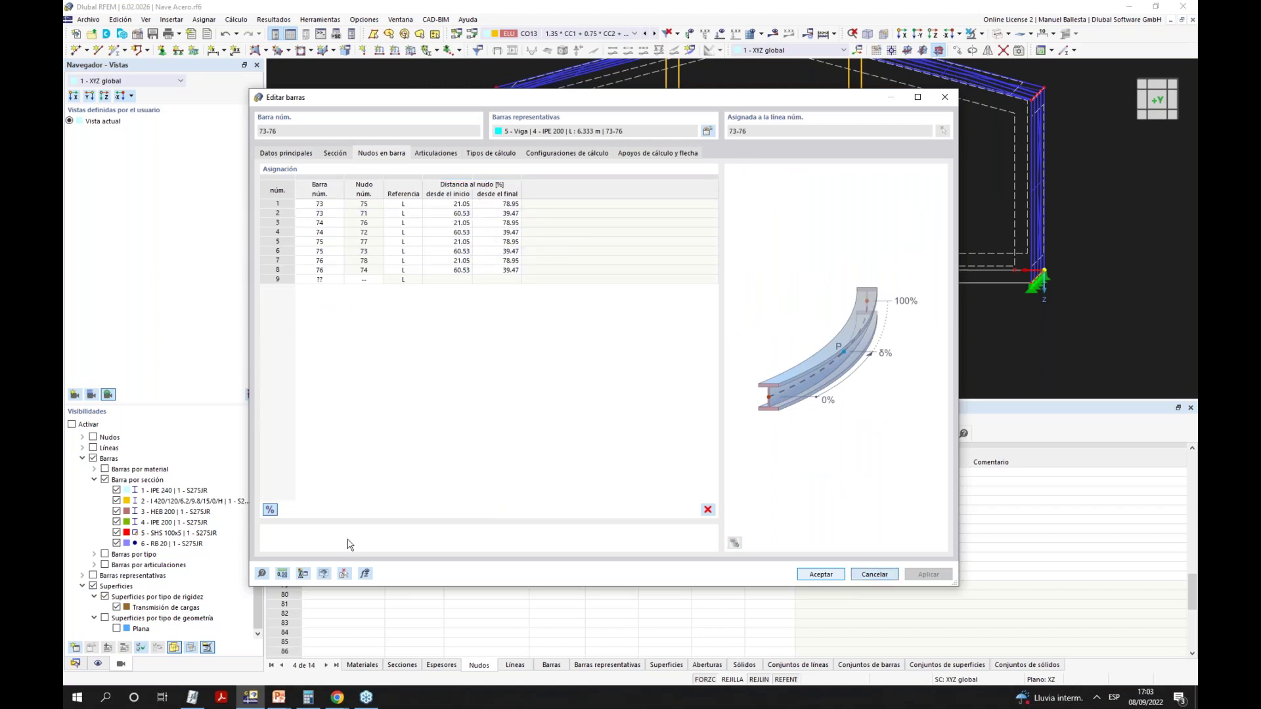
{"action": "left_click", "coordinate": [887, 574]}
Show the on-member nodes in the model and delete the intermediate ones on the four inner gable columns.
{"action": "left_click", "coordinate": [98, 664]}
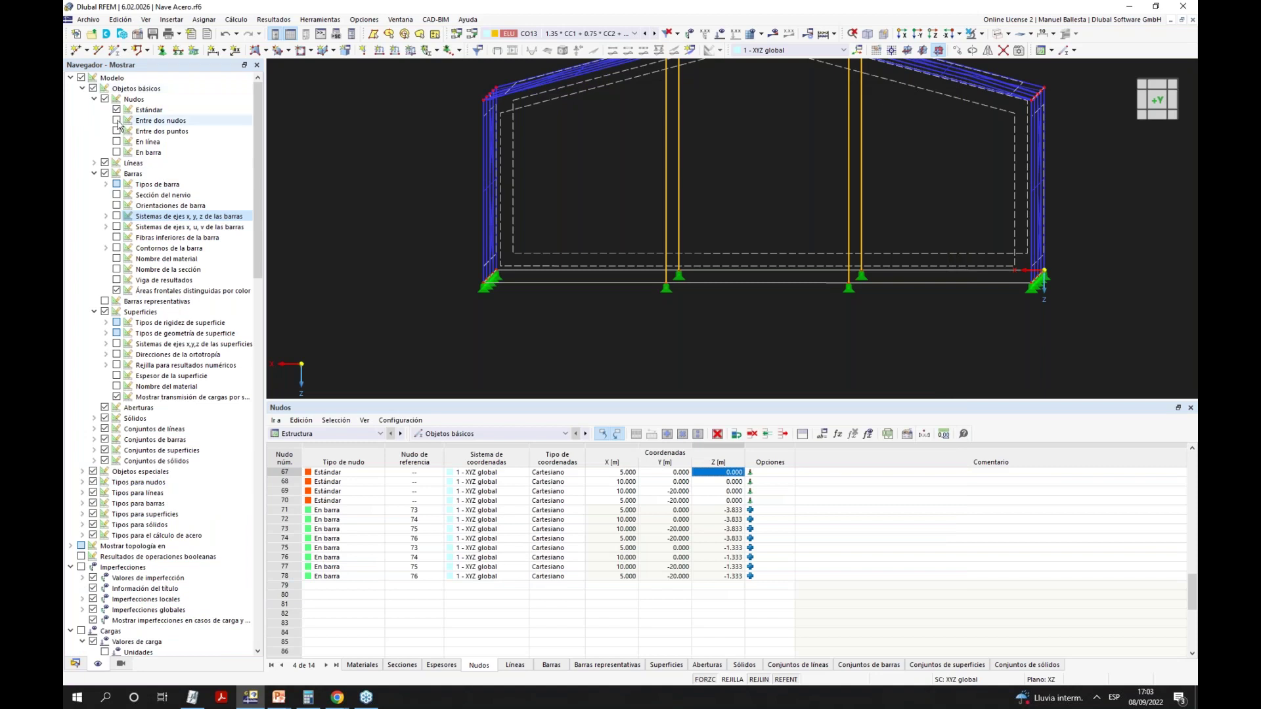
{"action": "left_click", "coordinate": [116, 152]}
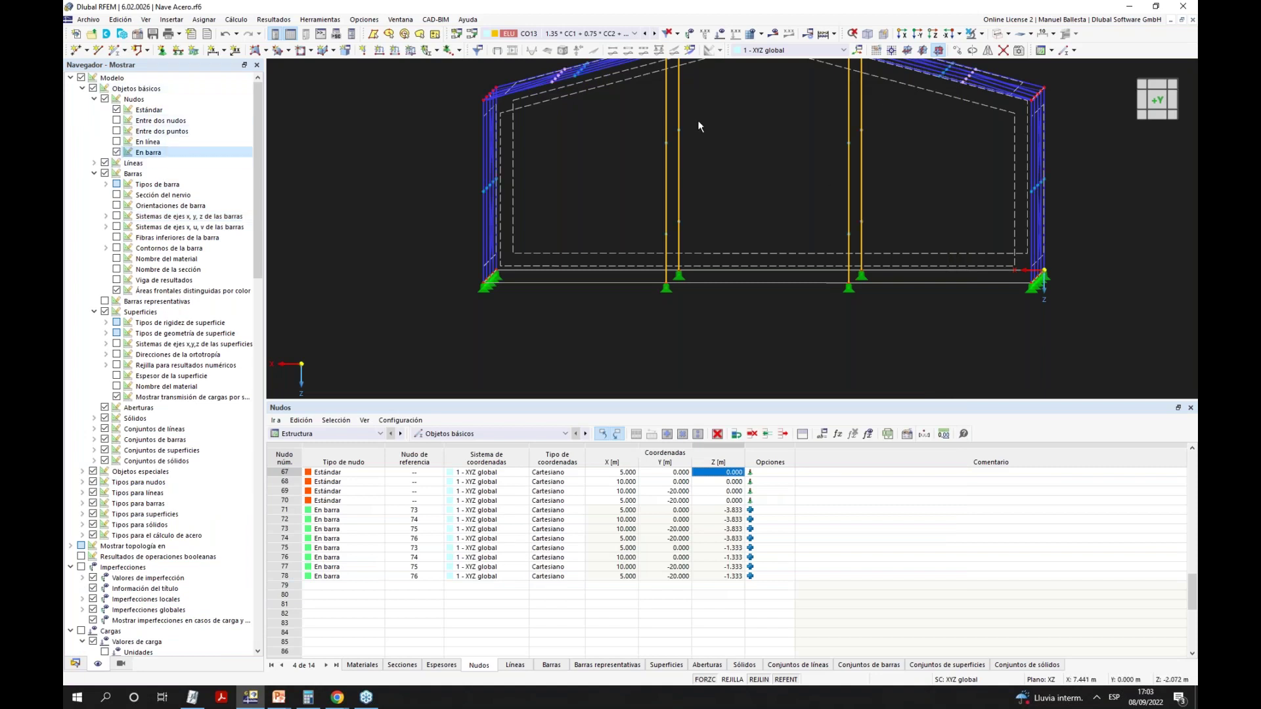
{"action": "middle_click_drag", "start_coordinate": [692, 151], "coordinate": [698, 188]}
{"action": "left_click_drag", "start_coordinate": [624, 143], "coordinate": [907, 270]}
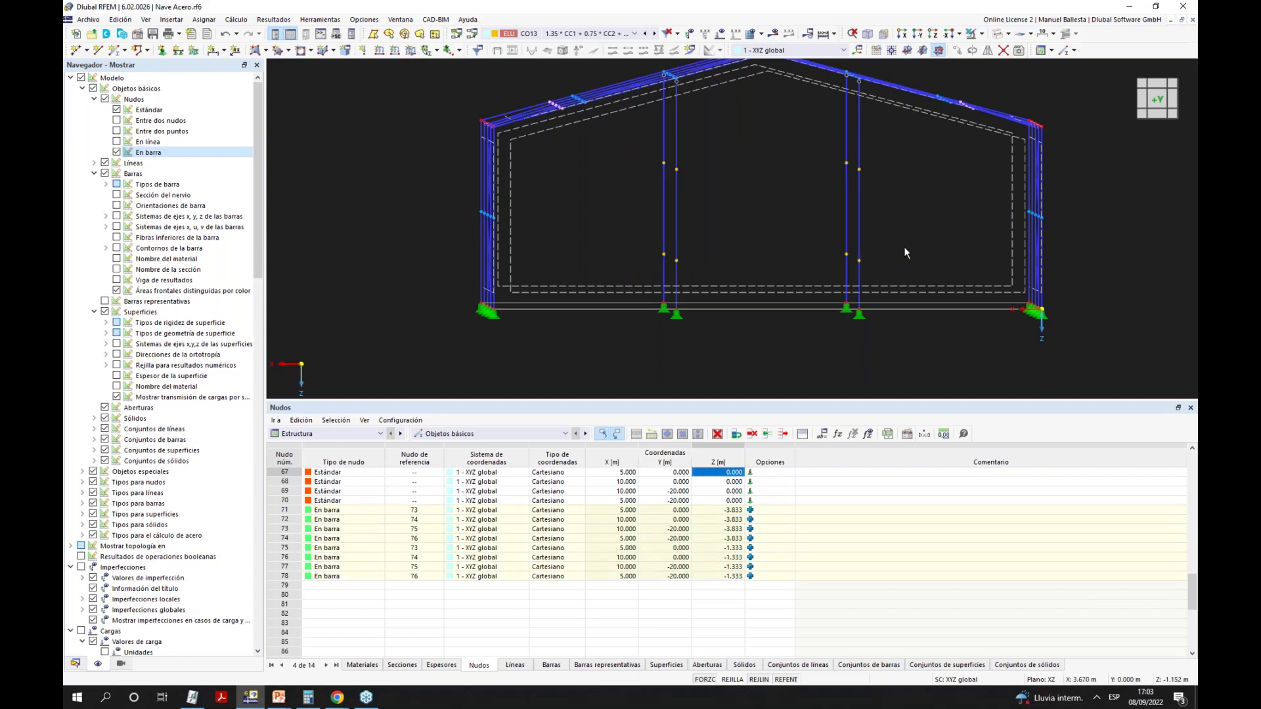
{"action": "key", "text": "Delete"}
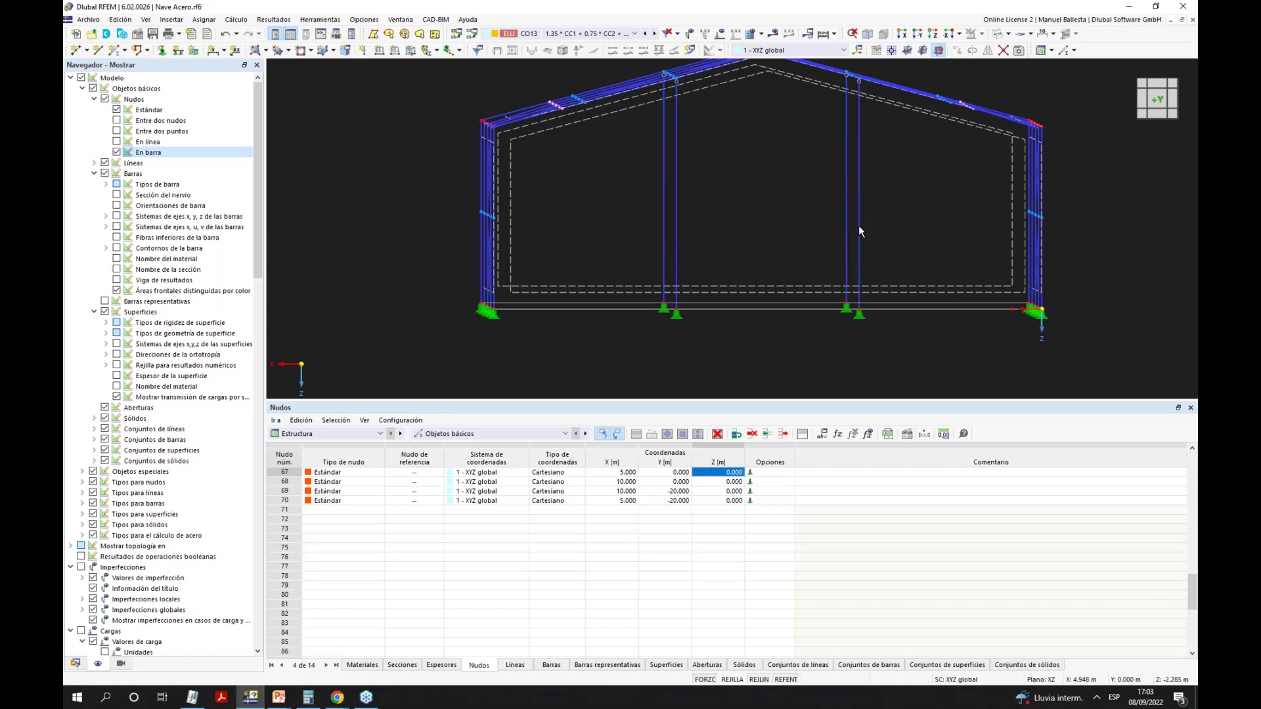
Divide the four inner gable columns by distance, at 2.5 m from the member start.
{"action": "left_click_drag", "start_coordinate": [909, 244], "coordinate": [580, 192]}
{"action": "right_click", "coordinate": [676, 230]}
{"action": "mouse_move", "coordinate": [854, 271]}
{"action": "mouse_move", "coordinate": [985, 370]}
{"action": "left_click", "coordinate": [883, 397]}
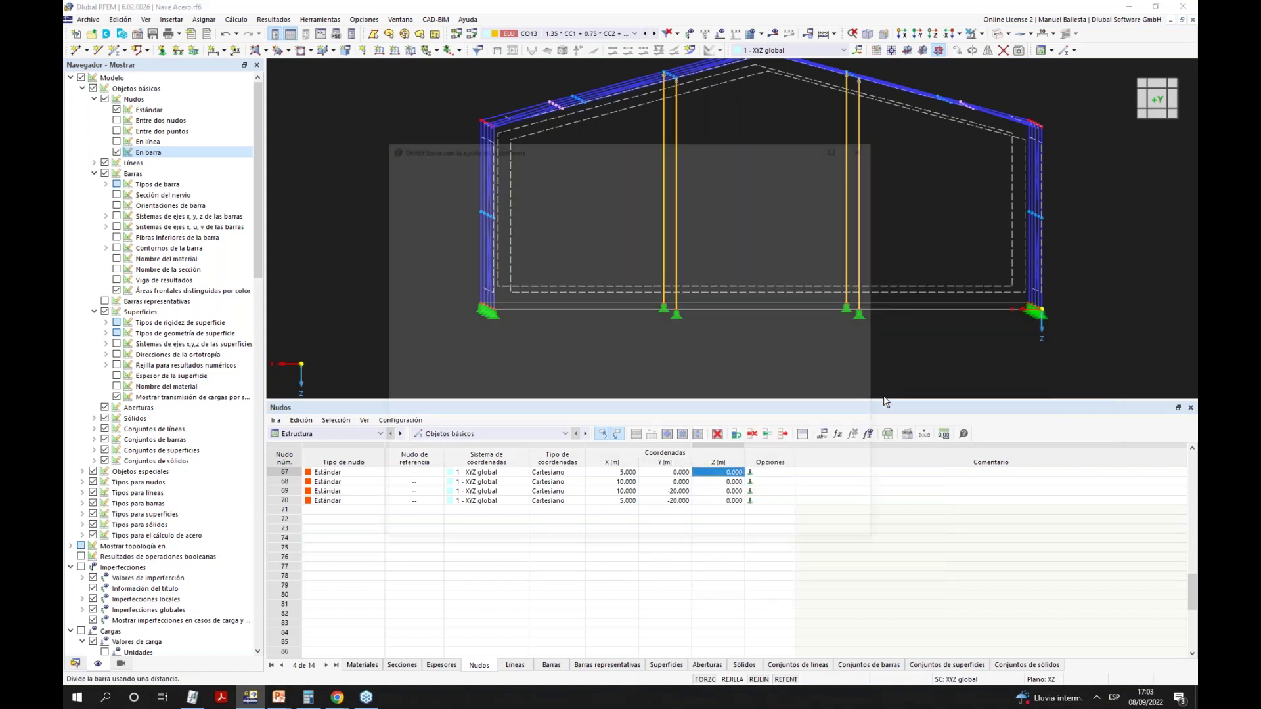
{"action": "left_click", "coordinate": [430, 245]}
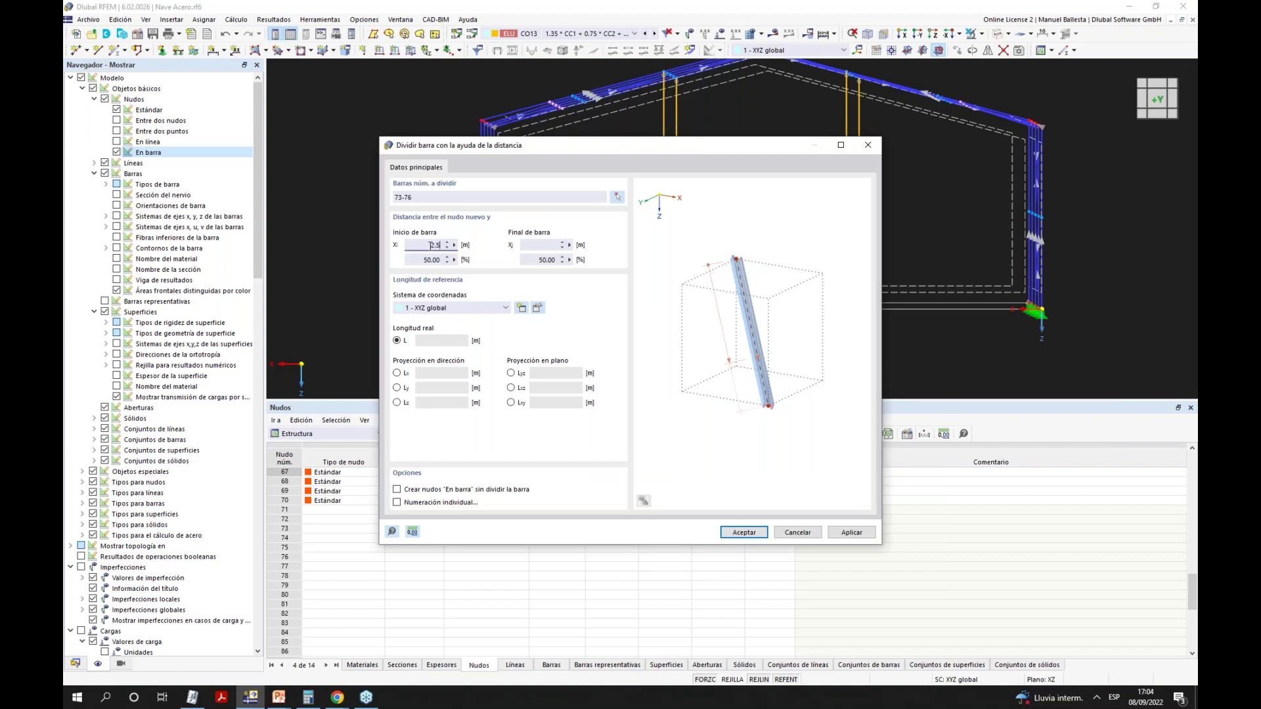
{"action": "left_click", "coordinate": [849, 533]}
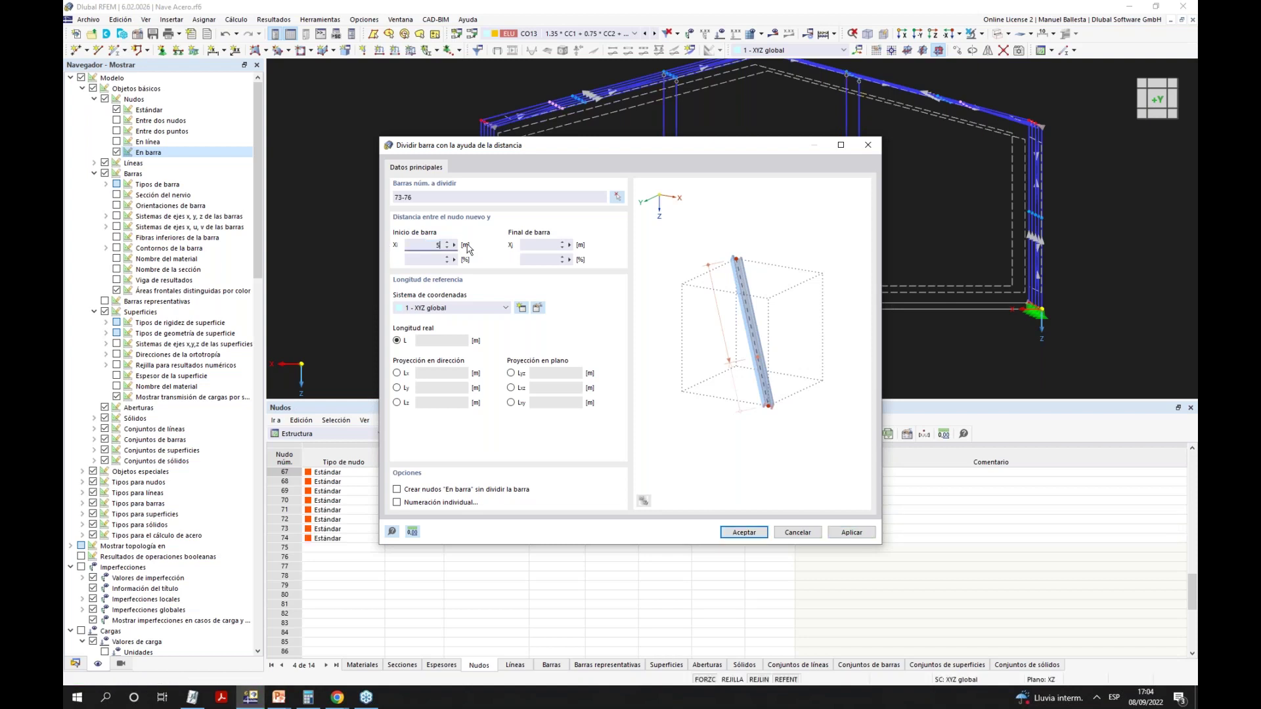
Try to divide the gable columns again at 5 m from the member start, then cancel and undo the previous division.
{"action": "left_click_drag", "start_coordinate": [700, 151], "coordinate": [509, 142]}
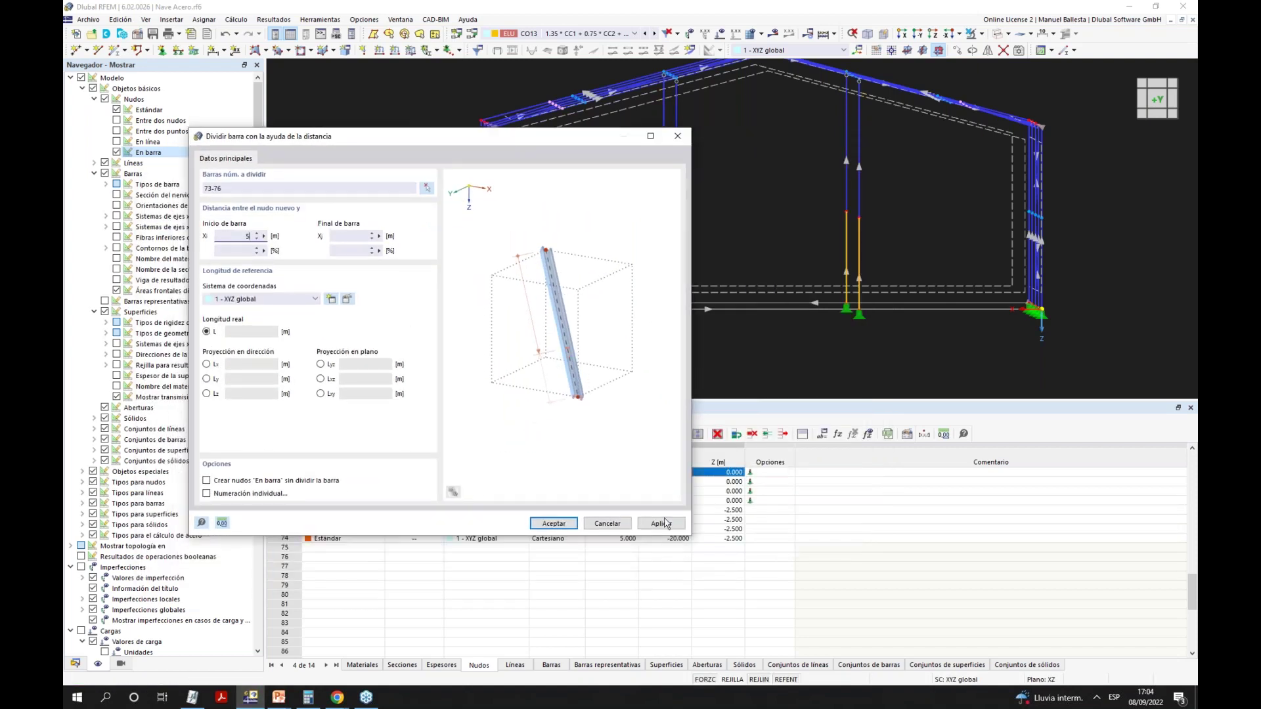
{"action": "left_click", "coordinate": [662, 525]}
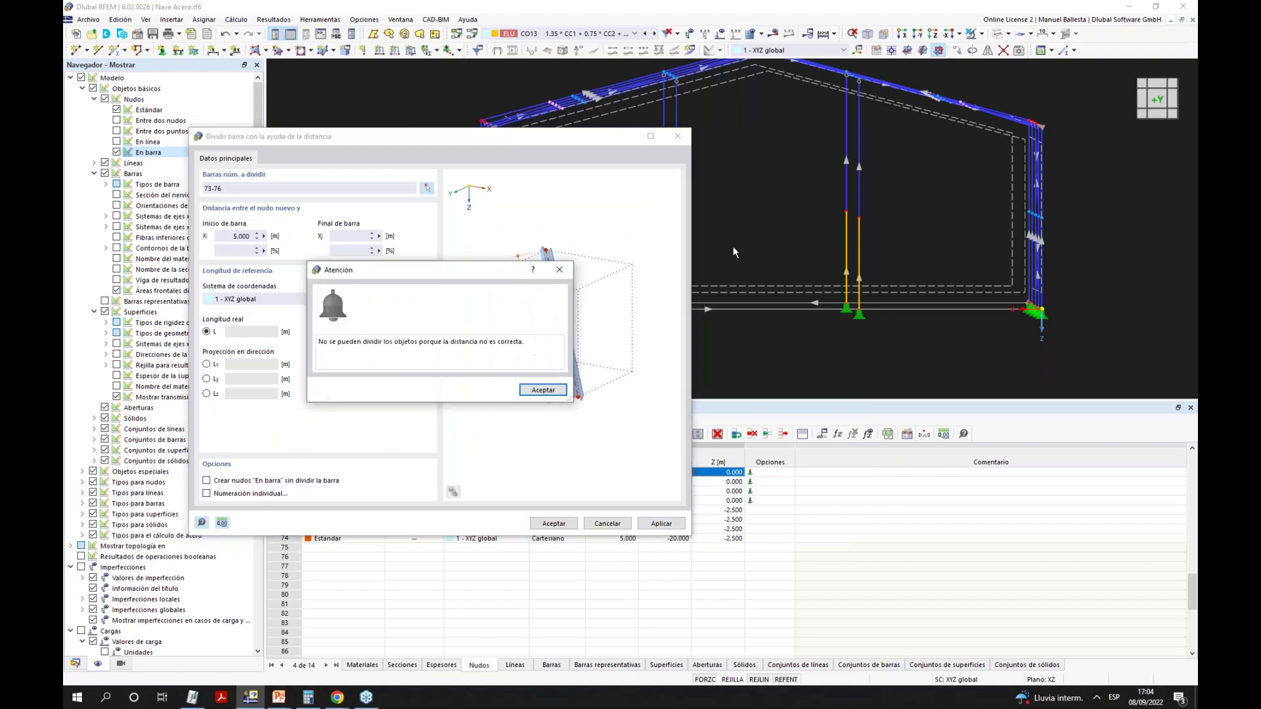
{"action": "left_click", "coordinate": [543, 390]}
{"action": "left_click", "coordinate": [606, 523]}
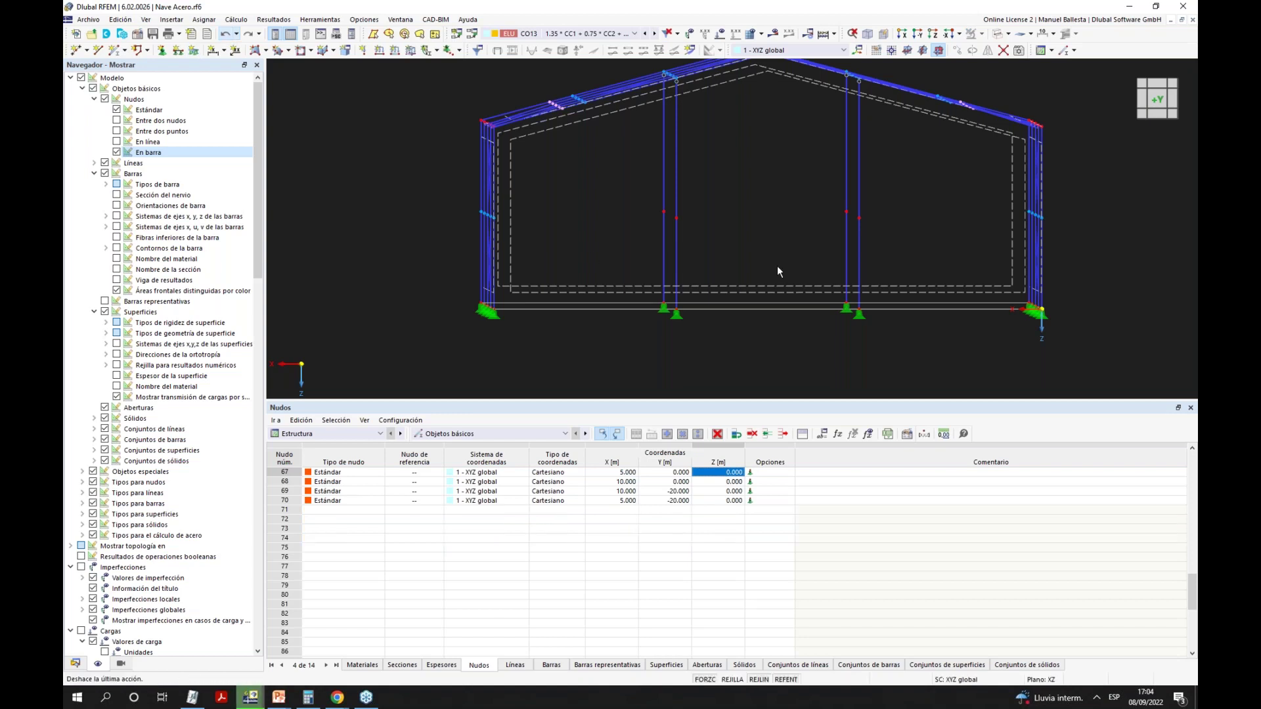
Create on-member nodes at 2.5 m and 5 m from the start of the four inner gable columns, without dividing the members.
{"action": "left_click_drag", "start_coordinate": [936, 239], "coordinate": [670, 195]}
{"action": "right_click", "coordinate": [661, 196]}
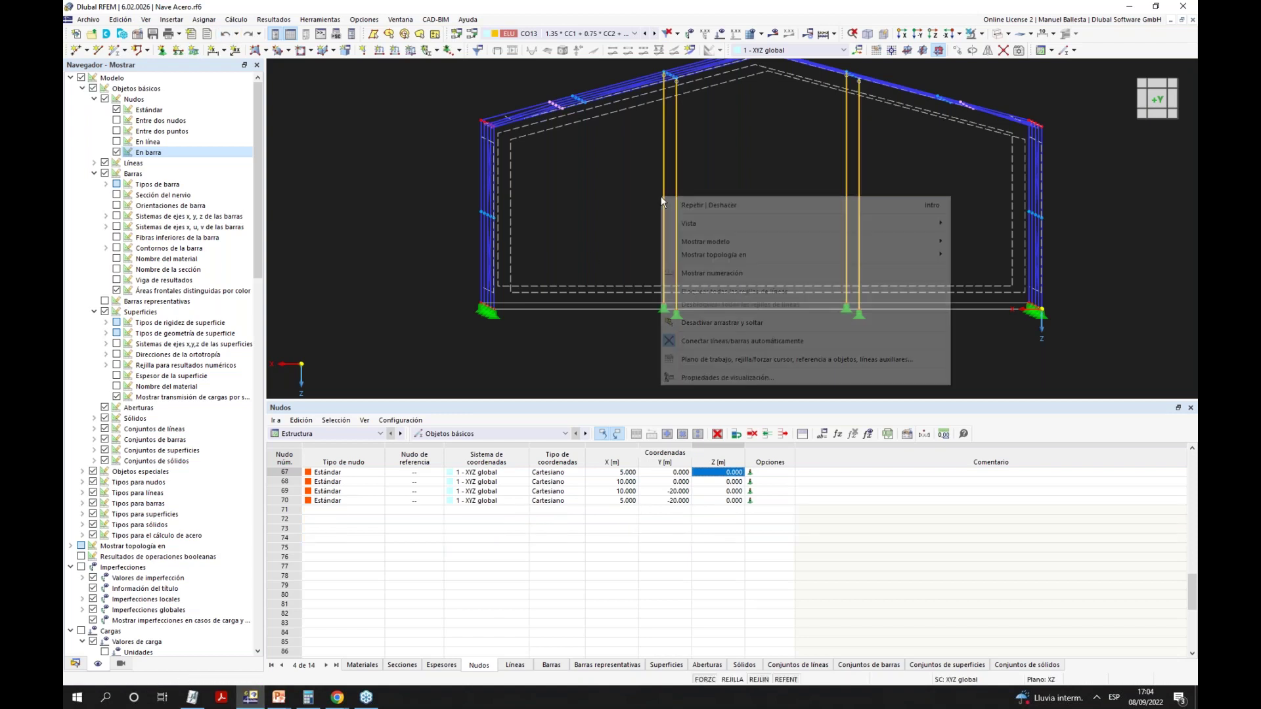
{"action": "key", "text": "Escape"}
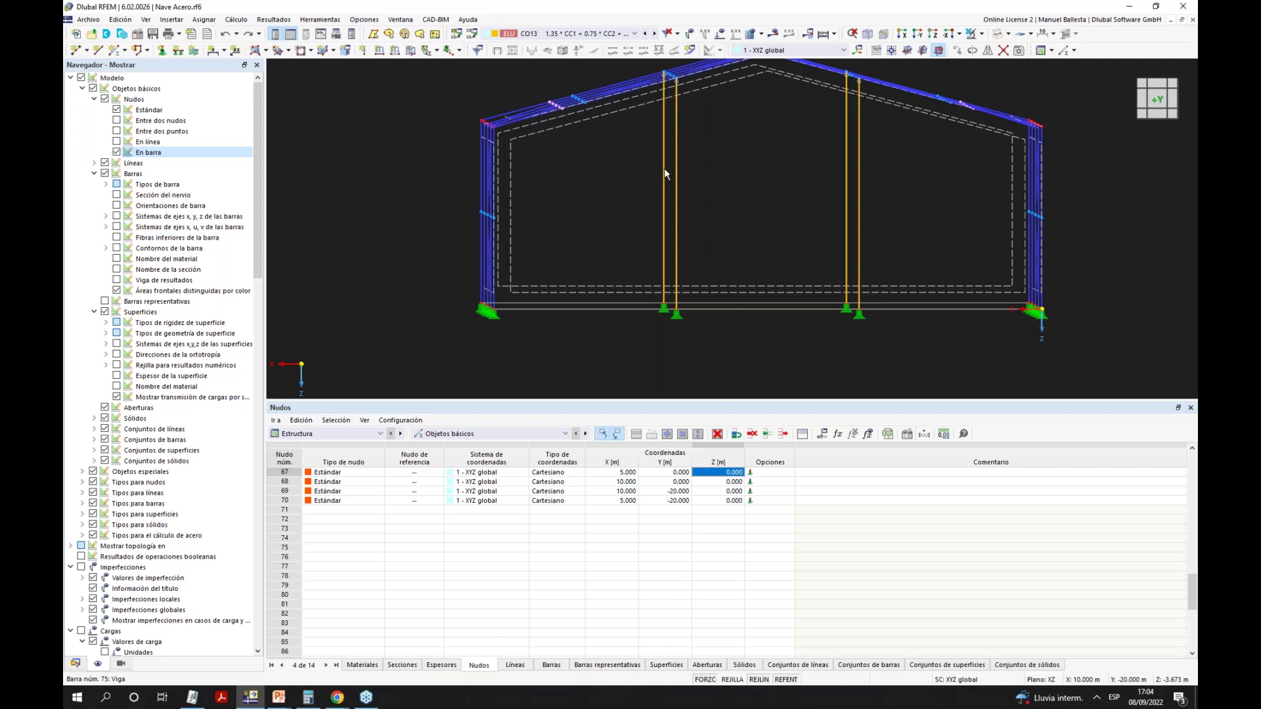
{"action": "right_click", "coordinate": [664, 168]}
{"action": "mouse_move", "coordinate": [702, 208]}
{"action": "mouse_move", "coordinate": [965, 307]}
{"action": "left_click", "coordinate": [871, 339]}
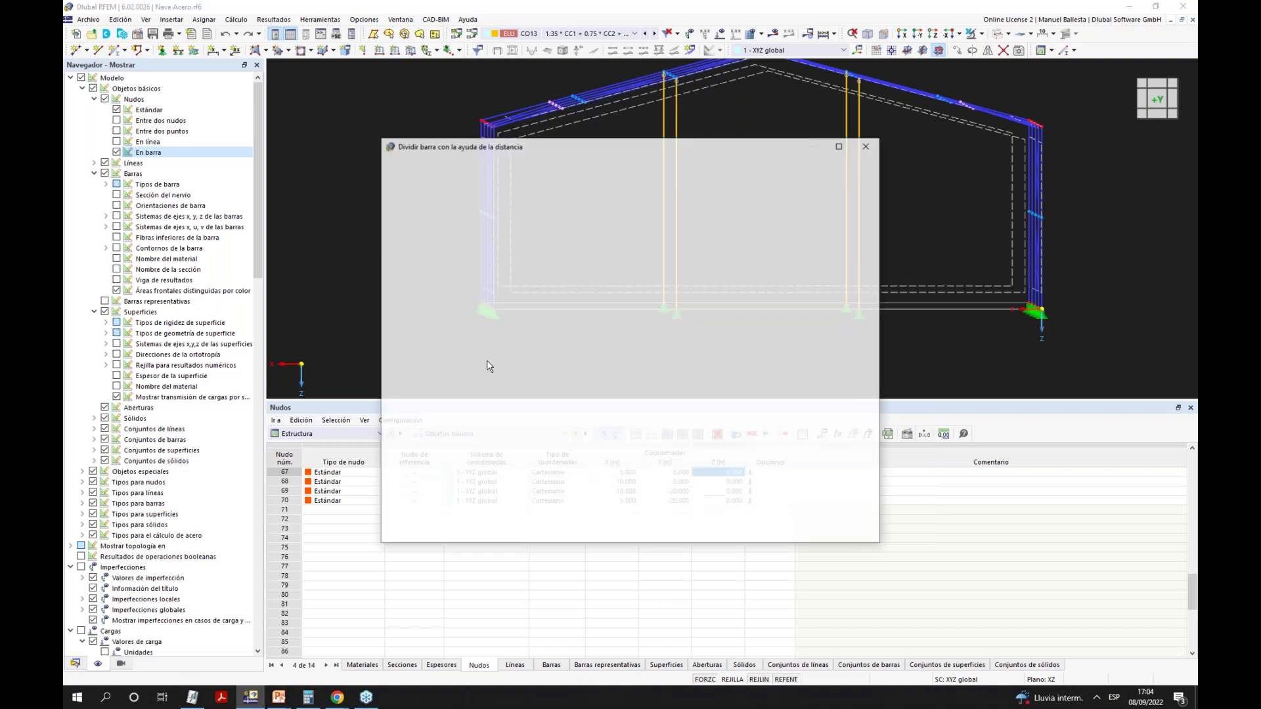
{"action": "left_click", "coordinate": [425, 243]}
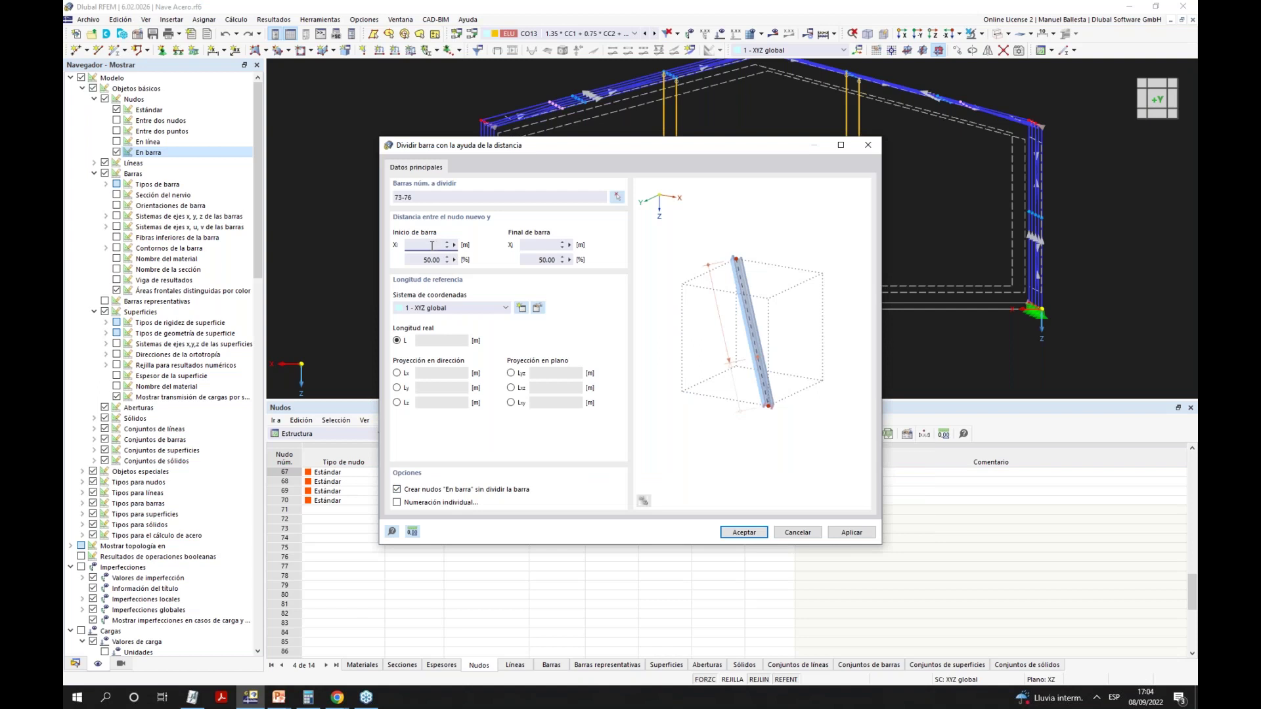
{"action": "left_click", "coordinate": [846, 534]}
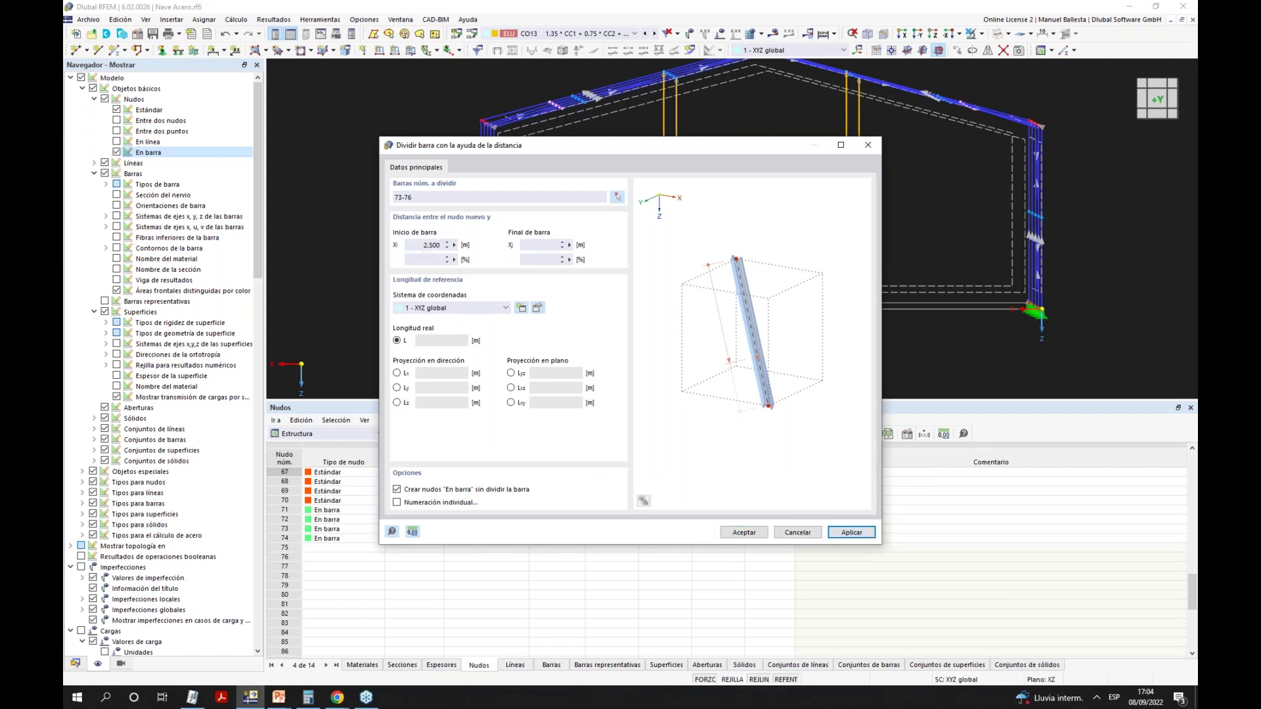
{"action": "left_click", "coordinate": [742, 536]}
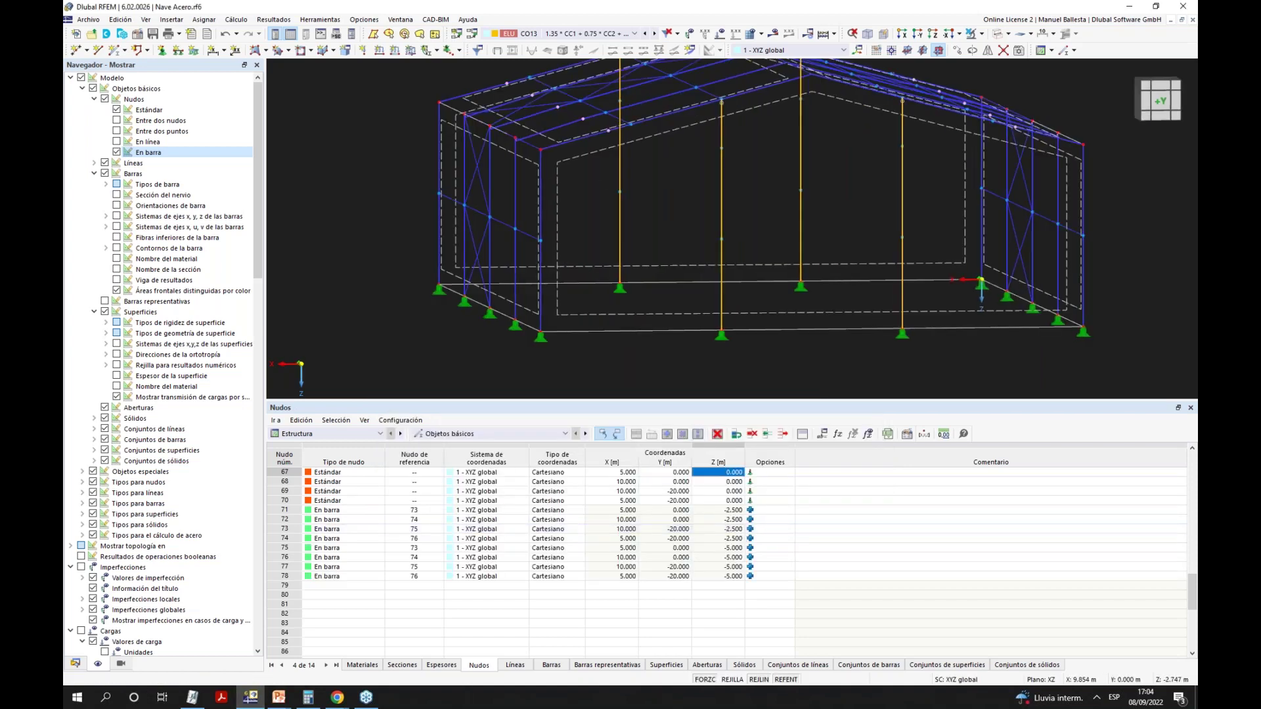
Set up a new beam-type member with section 5 - SHS 100x5 in S275JR.
{"action": "left_click", "coordinate": [113, 50]}
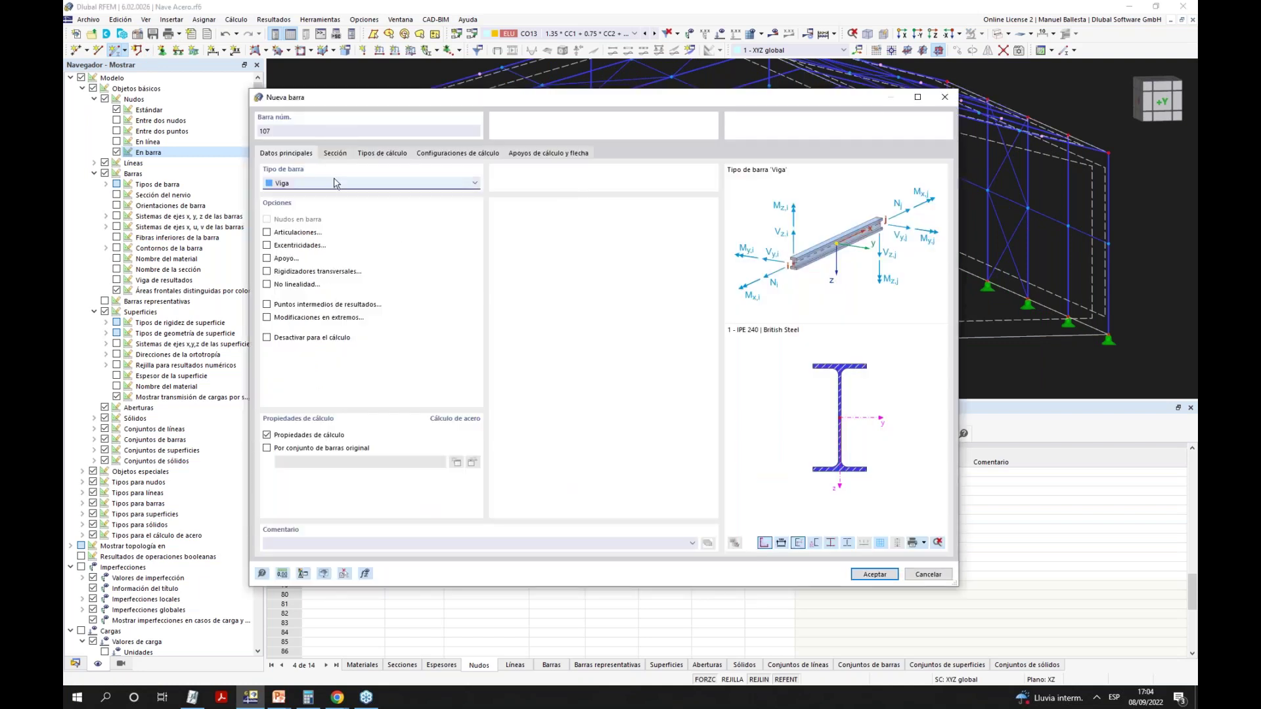
{"action": "left_click", "coordinate": [334, 182]}
{"action": "left_click", "coordinate": [335, 153]}
{"action": "left_click", "coordinate": [335, 153]}
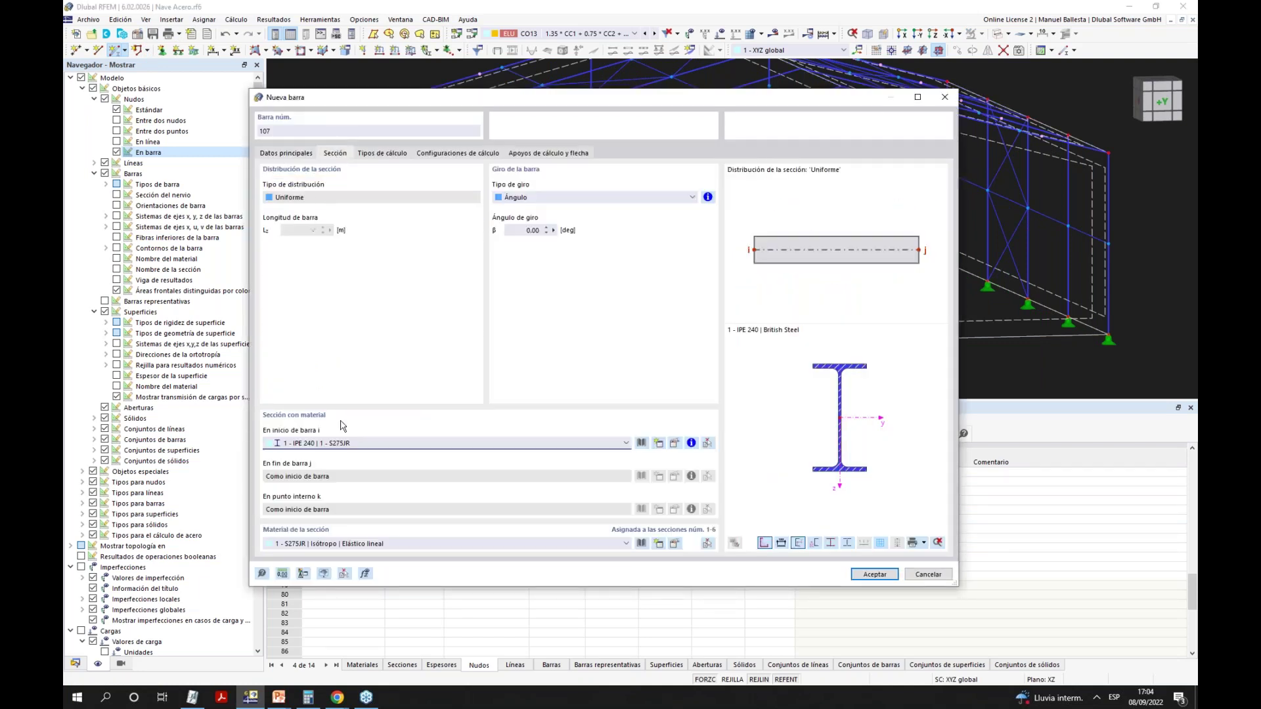
{"action": "left_click", "coordinate": [338, 443]}
{"action": "left_click", "coordinate": [334, 495]}
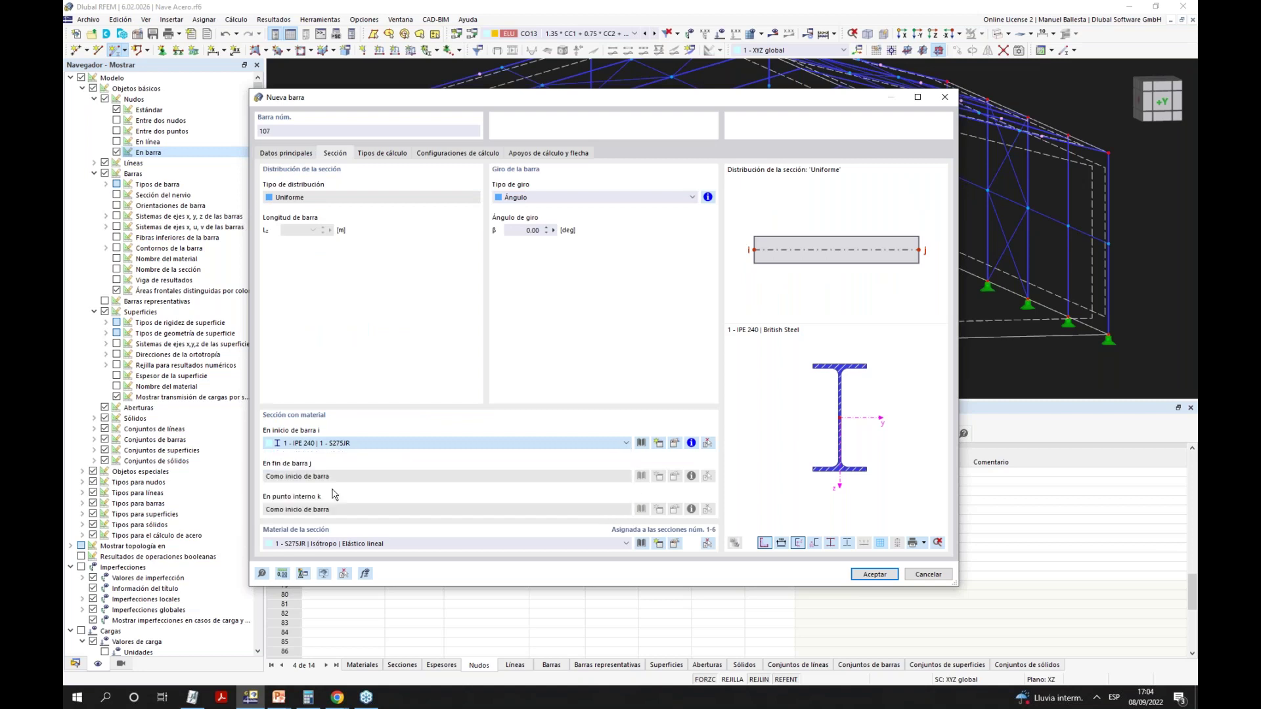
{"action": "left_click", "coordinate": [874, 574]}
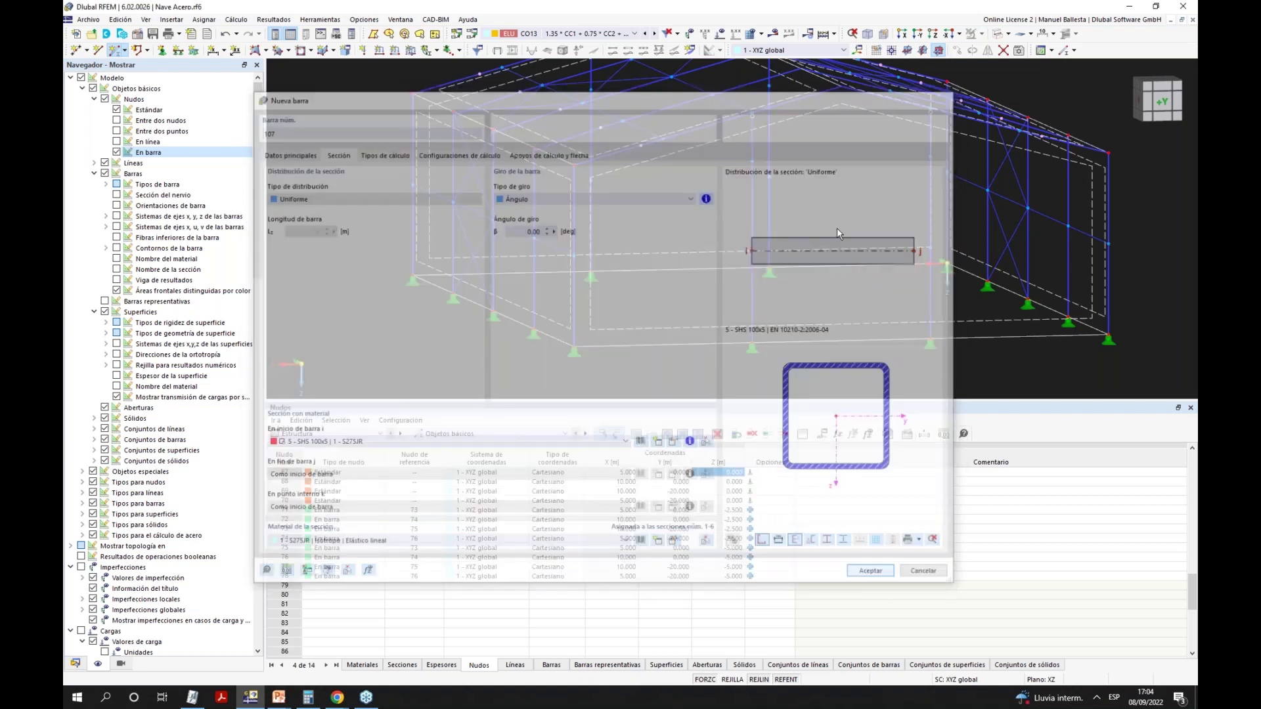
Place horizontal struts at 5 m and 2.5 m height in the X = 10 m outer bay of the gable at Y = -20 m.
{"action": "left_click", "coordinate": [574, 164]}
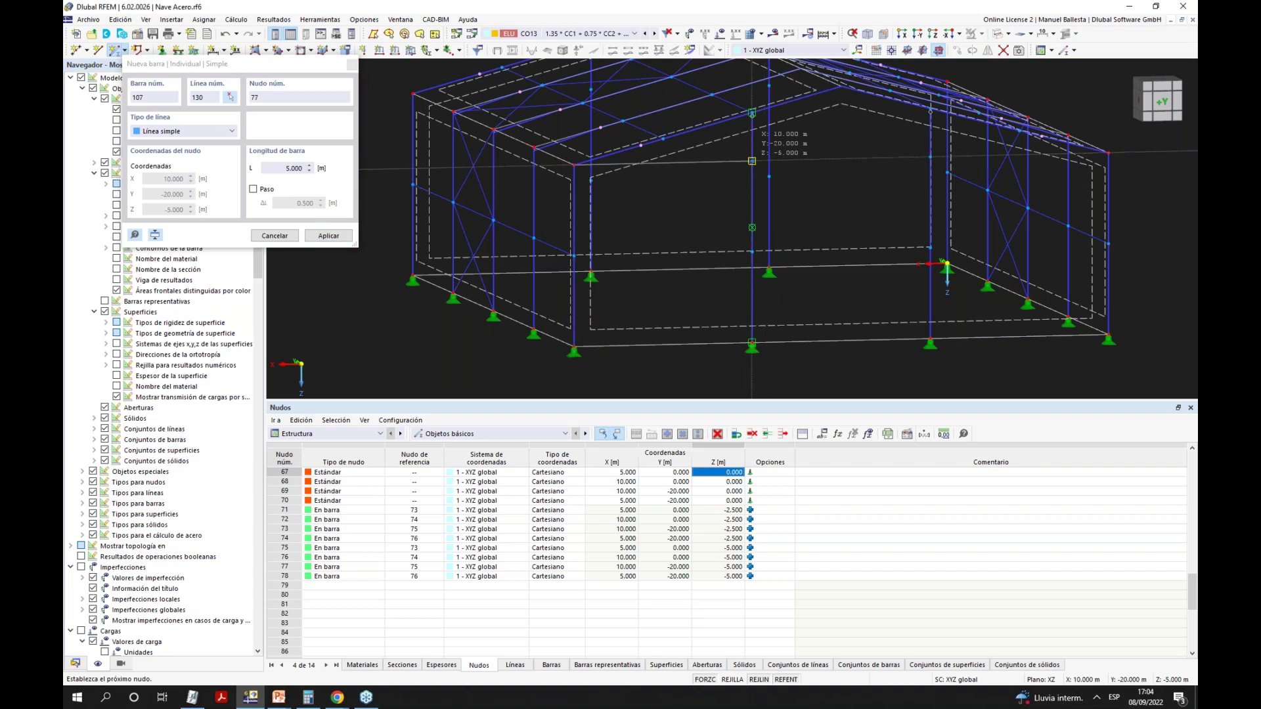
{"action": "left_click", "coordinate": [751, 161]}
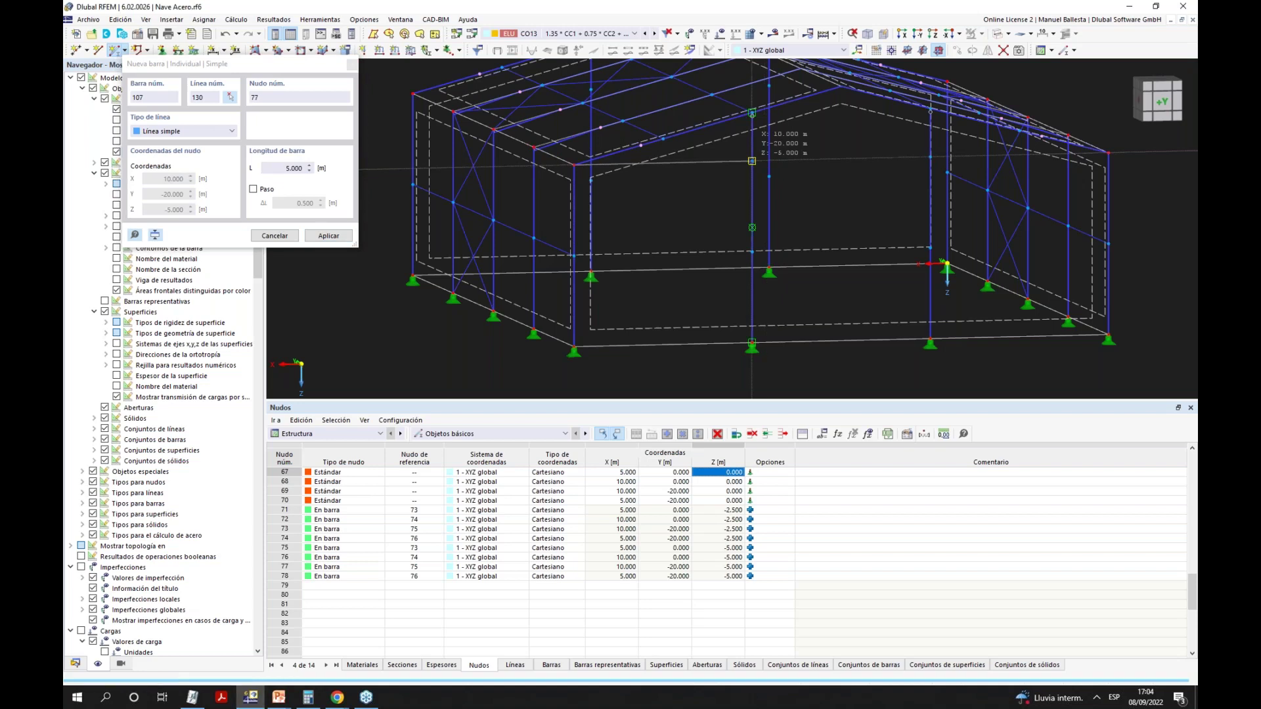
{"action": "middle_click_drag", "start_coordinate": [592, 241], "coordinate": [597, 244], "text": "ctrl"}
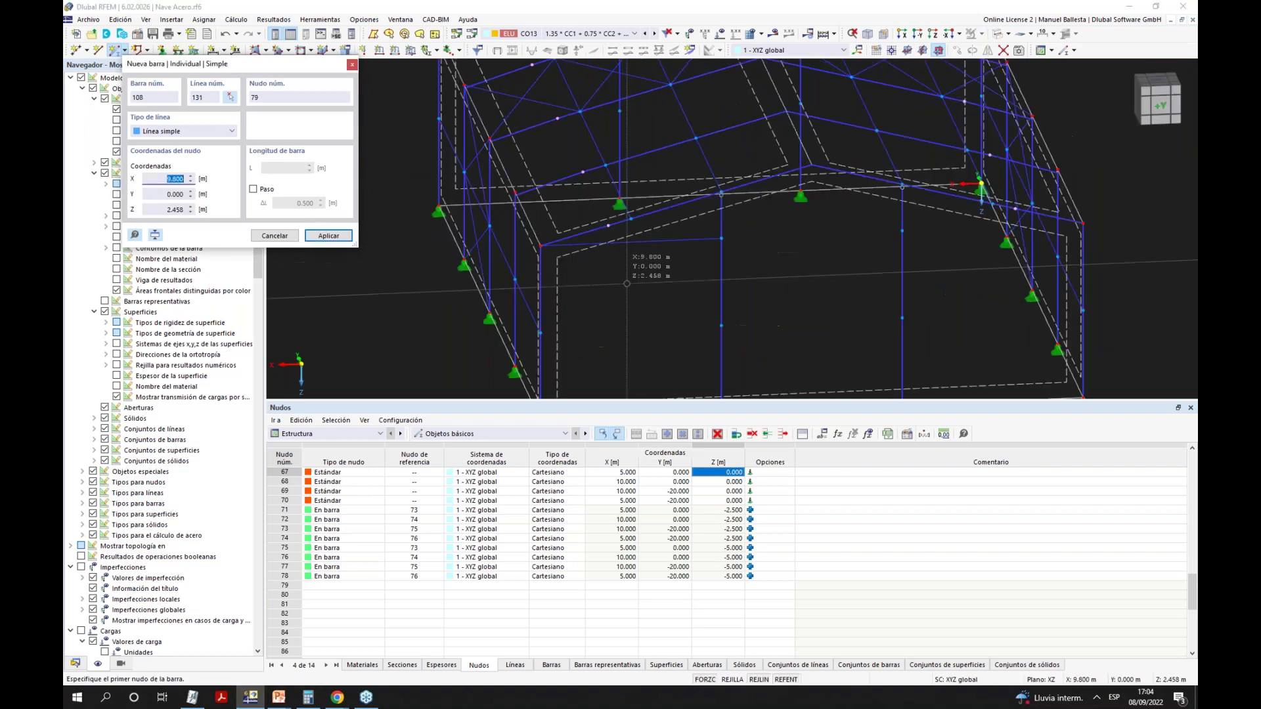
{"action": "left_click", "coordinate": [541, 331]}
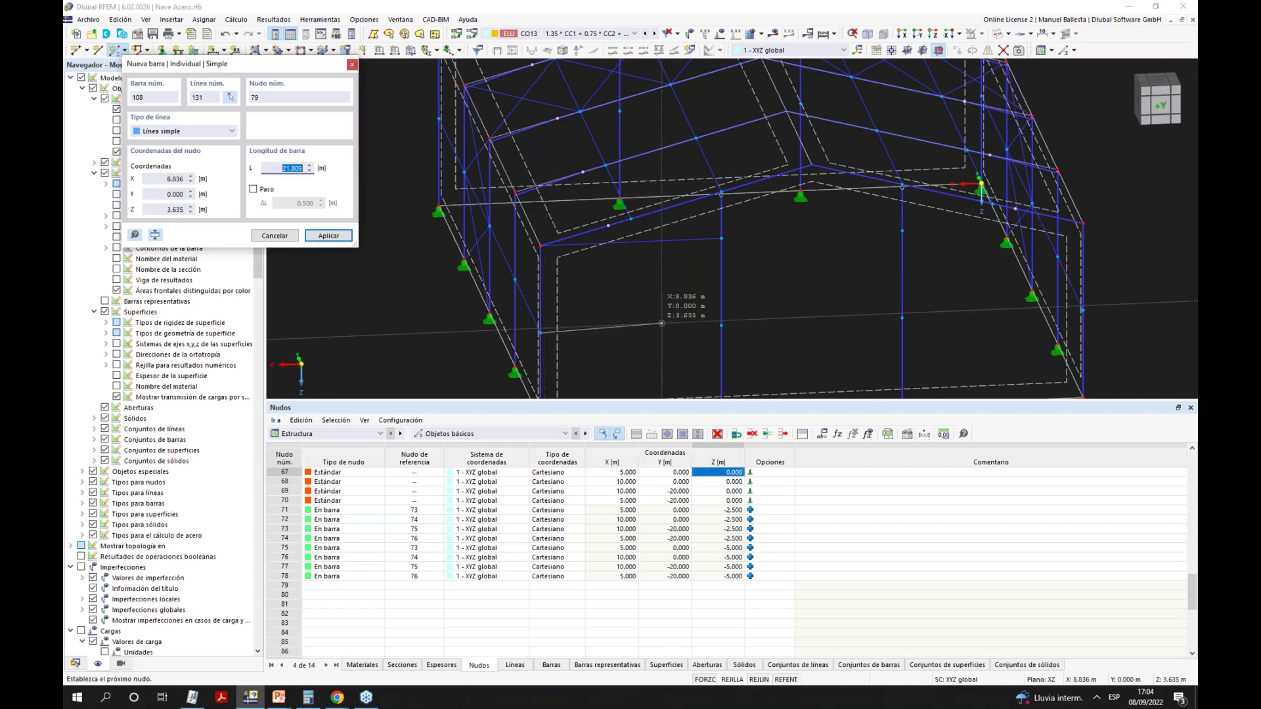
{"action": "left_click", "coordinate": [721, 325]}
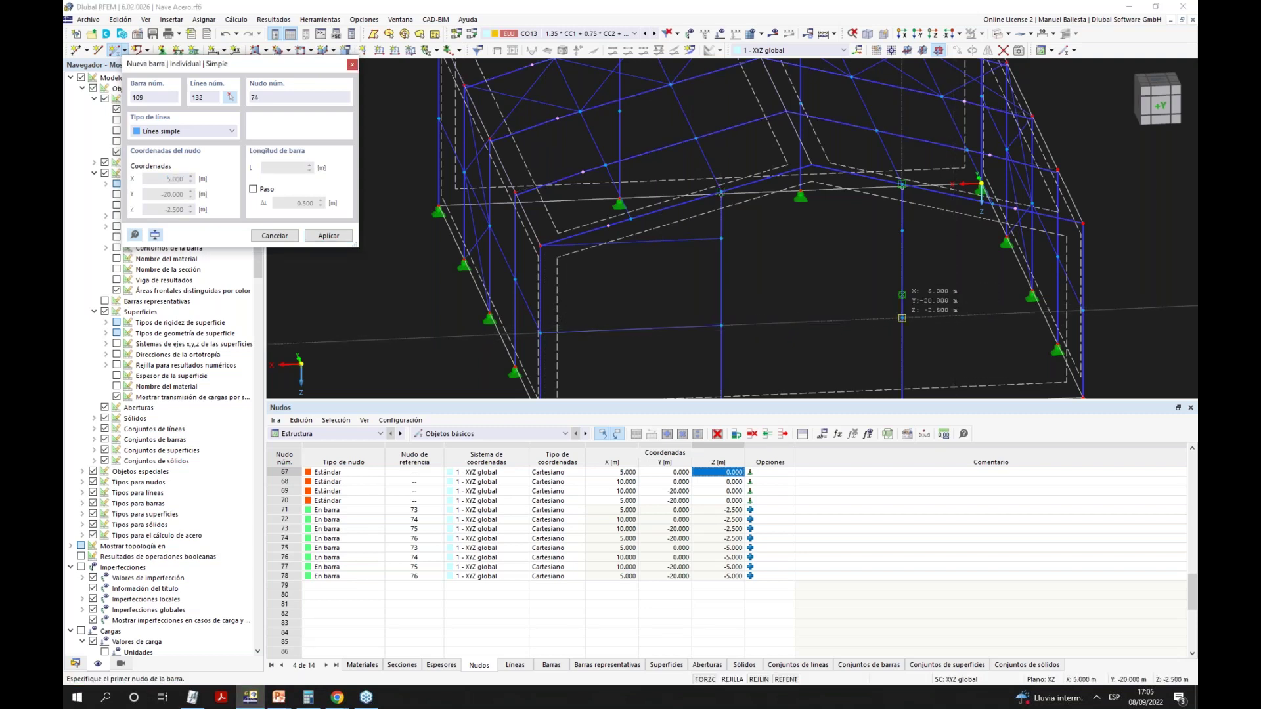
Place horizontal struts at 2.5 m and 5 m height in the X = 0 to 5 m outer bay of the gable at Y = -20 m.
{"action": "left_click", "coordinate": [1070, 284]}
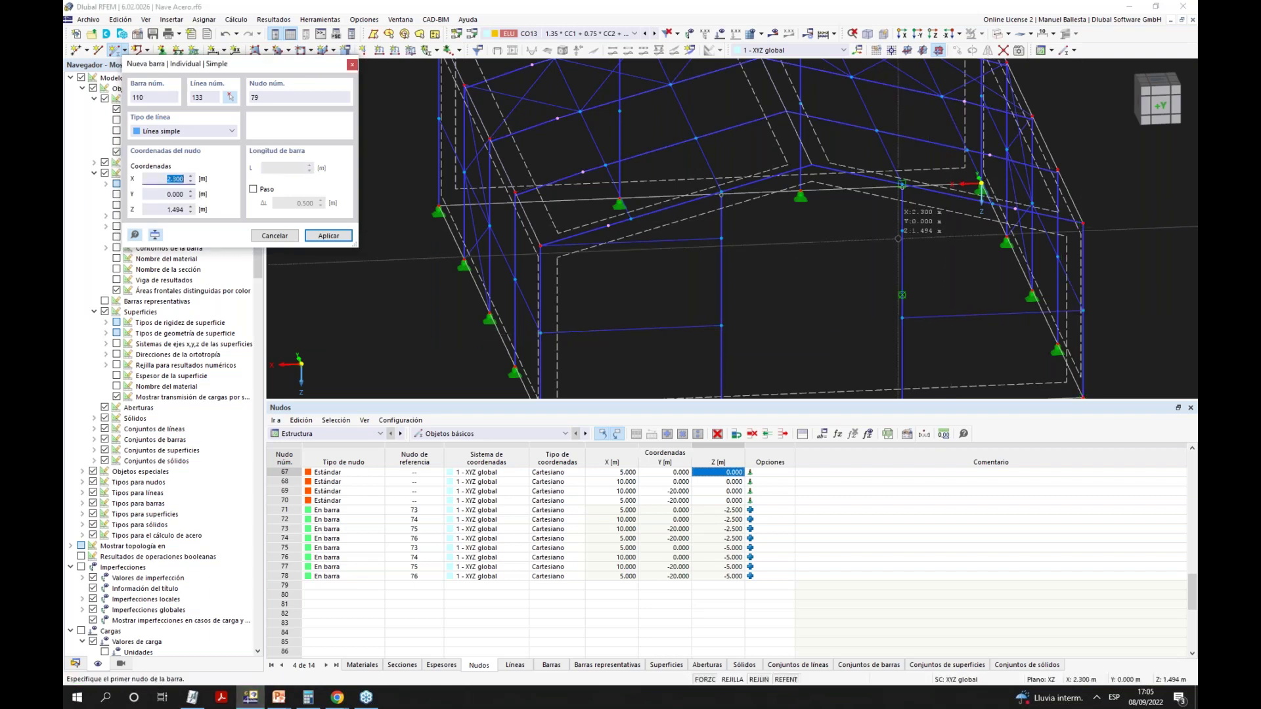
{"action": "left_click", "coordinate": [908, 234]}
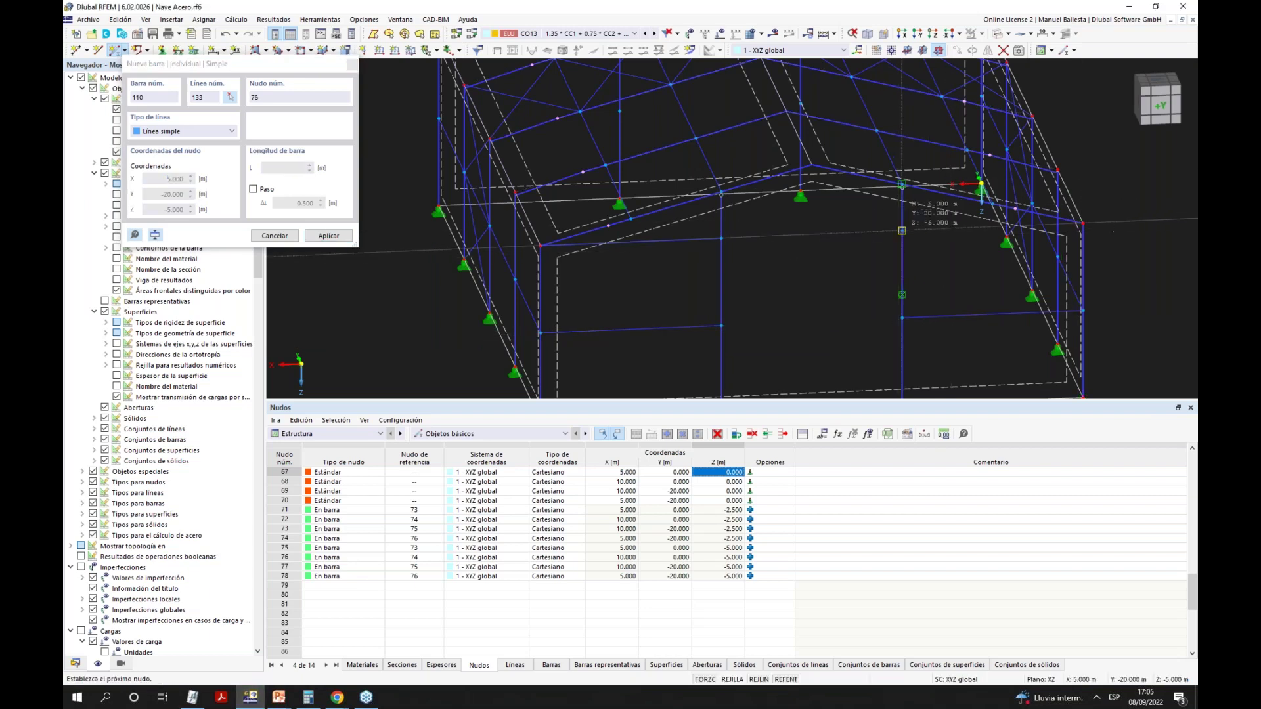
{"action": "left_click", "coordinate": [1078, 224]}
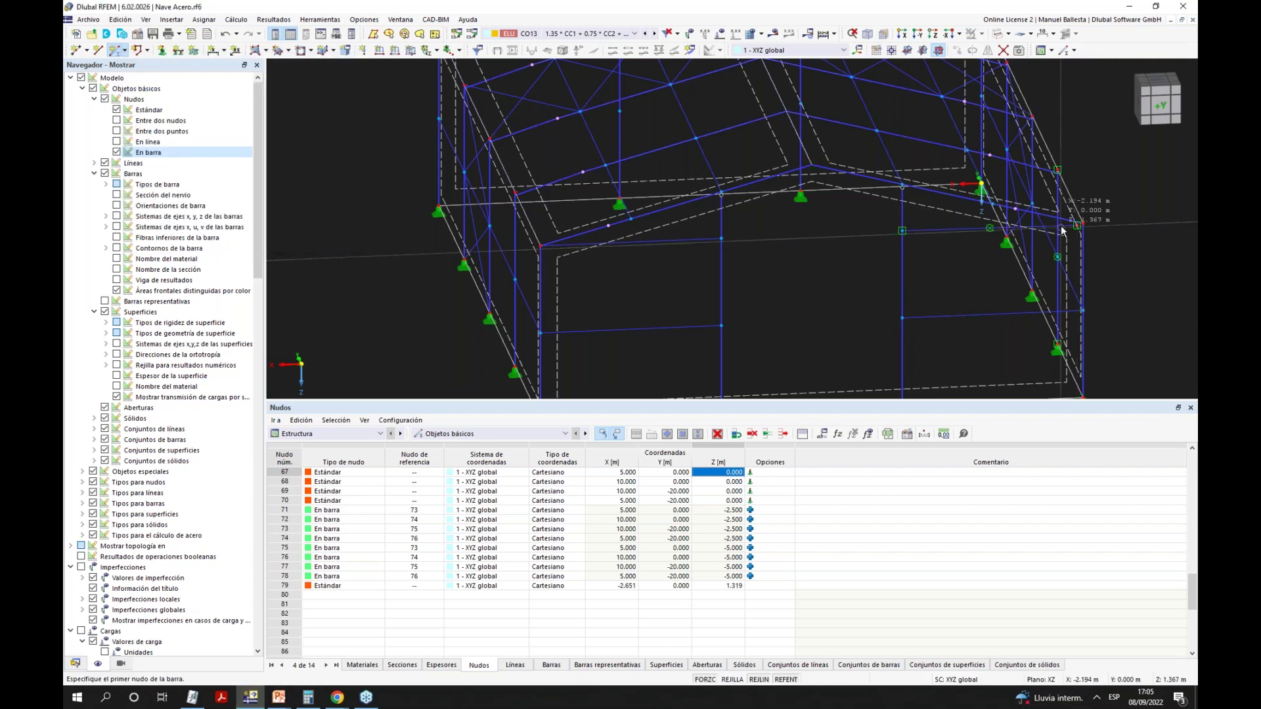
Move the misplaced end node of the 5 m high strut onto the eave corner node at X = 0, Y = -20 m.
{"action": "scroll", "coordinate": [1079, 227], "scroll_direction": "up", "scroll_amount": 5}
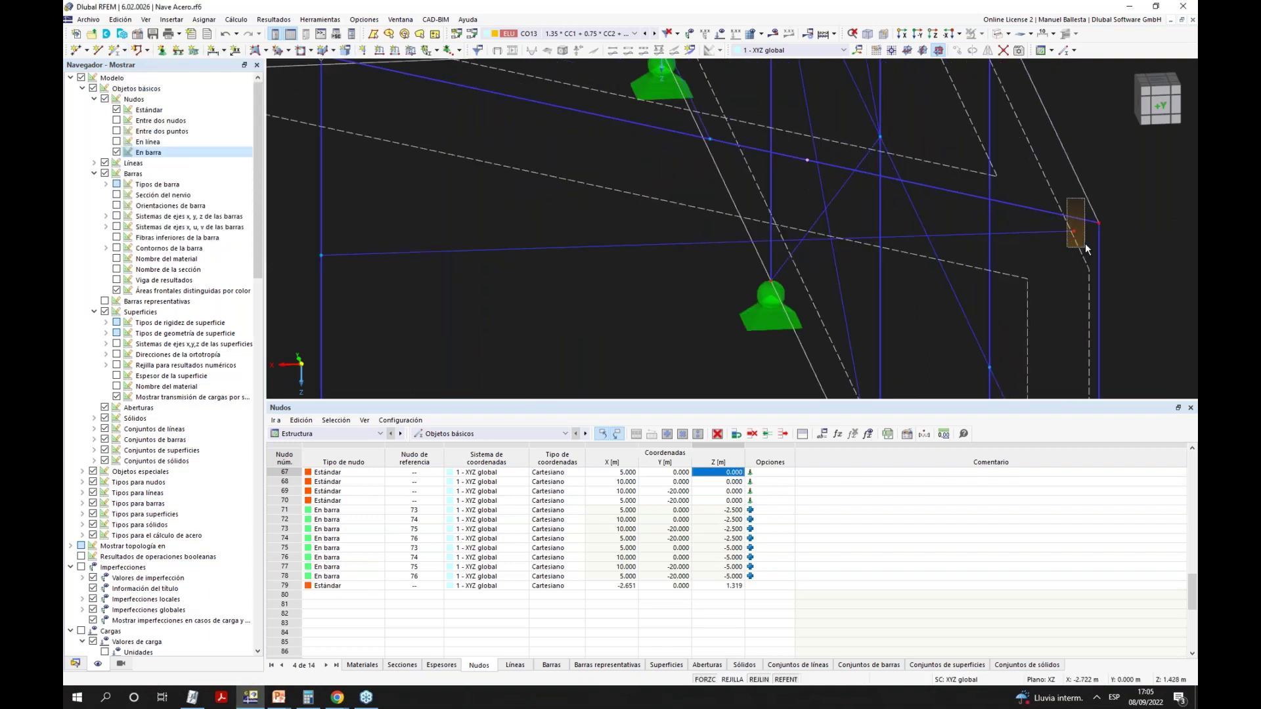
{"action": "left_click", "coordinate": [1074, 232]}
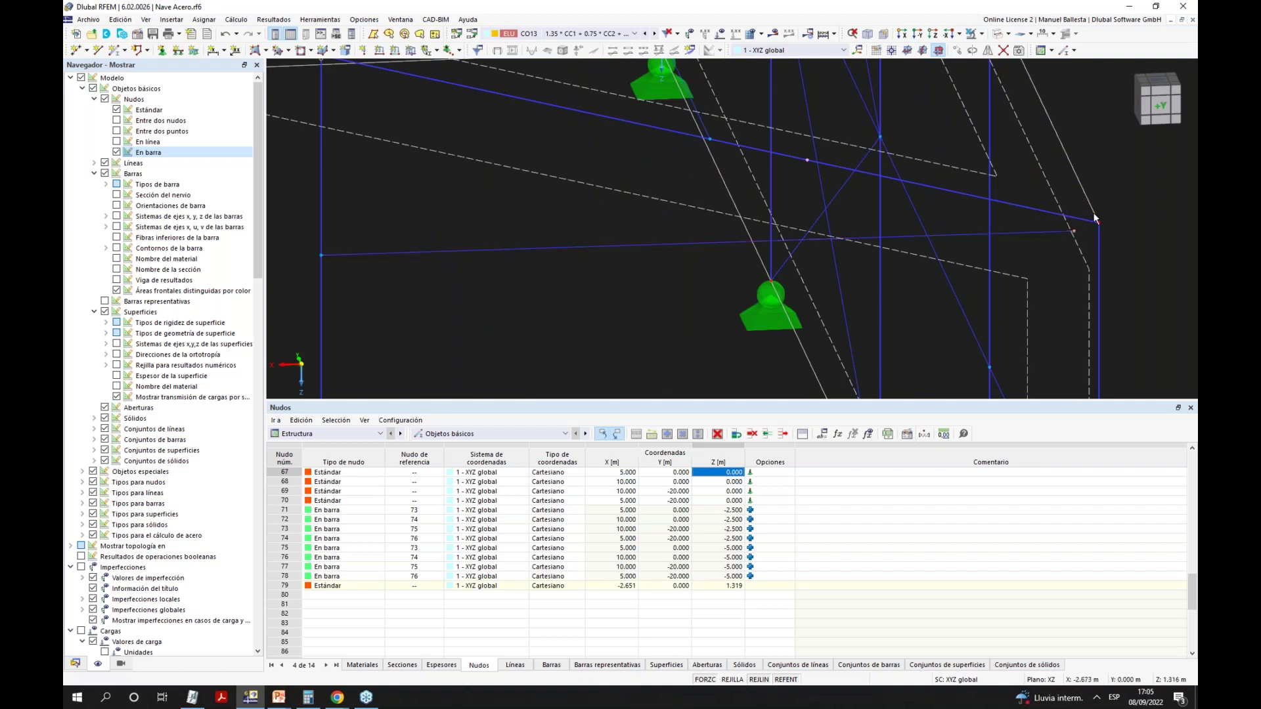
{"action": "left_click", "coordinate": [1099, 228]}
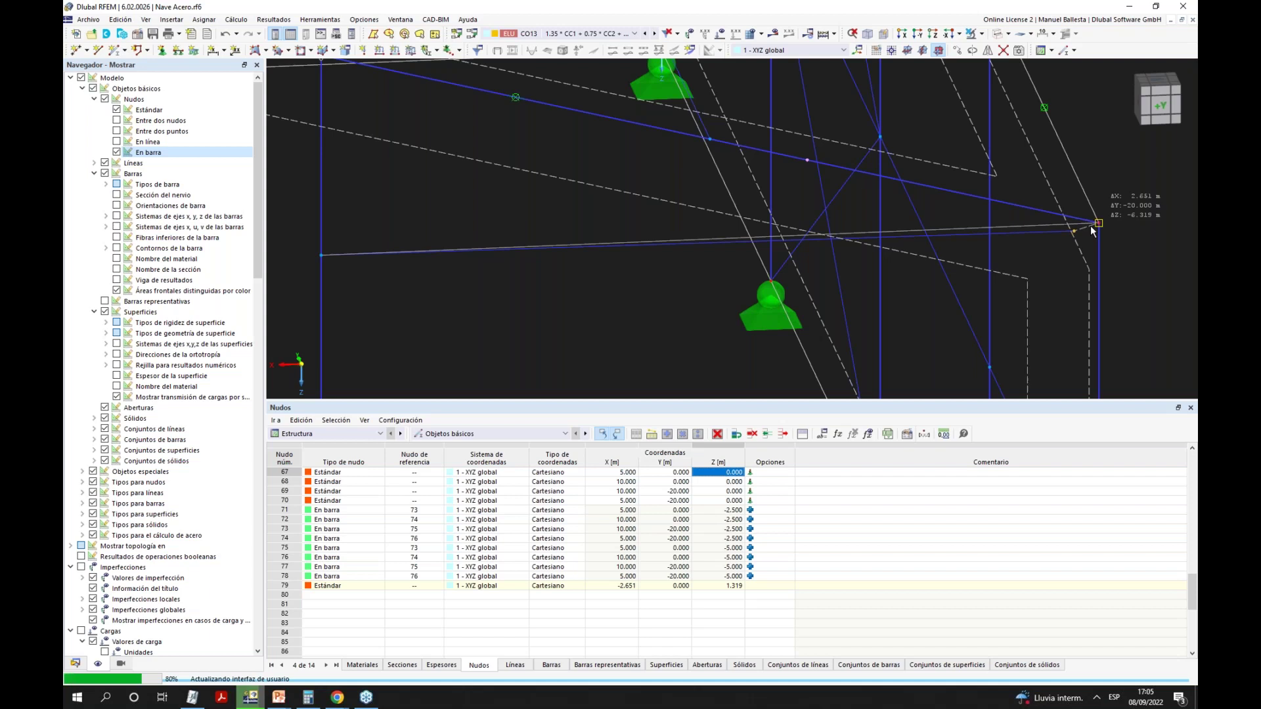
Create a truss-type member with section 5 - SHS 100x5 across the central gable bay from X = 10 m to X = 5 m at 5 m height.
{"action": "scroll", "coordinate": [1136, 238], "scroll_direction": "down", "scroll_amount": 3}
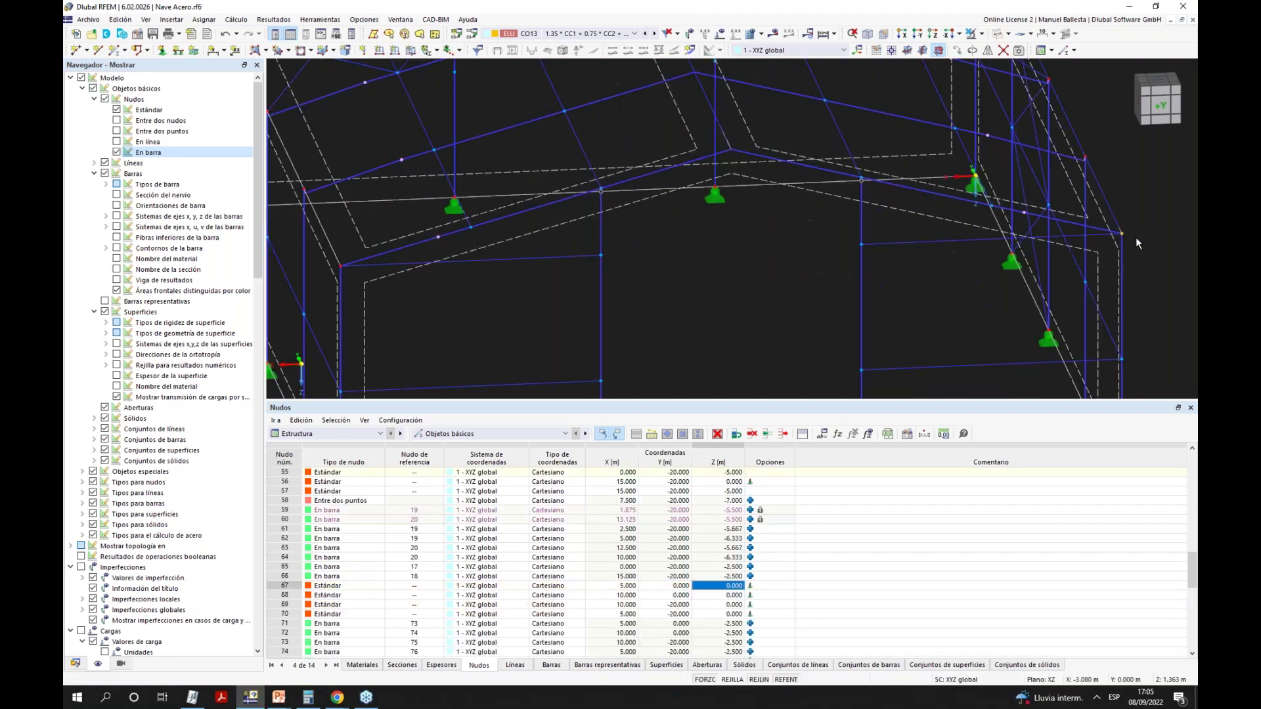
{"action": "scroll", "coordinate": [1135, 238], "scroll_direction": "down", "scroll_amount": 5}
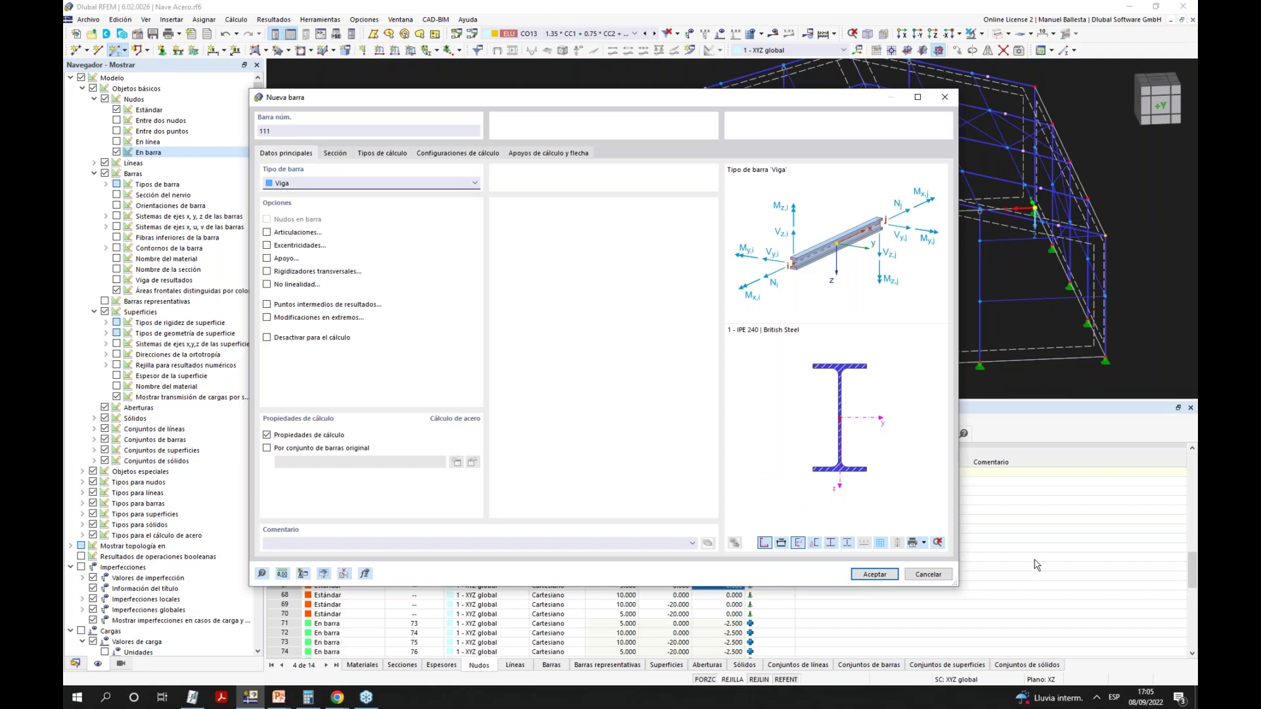
{"action": "key", "text": "Escape"}
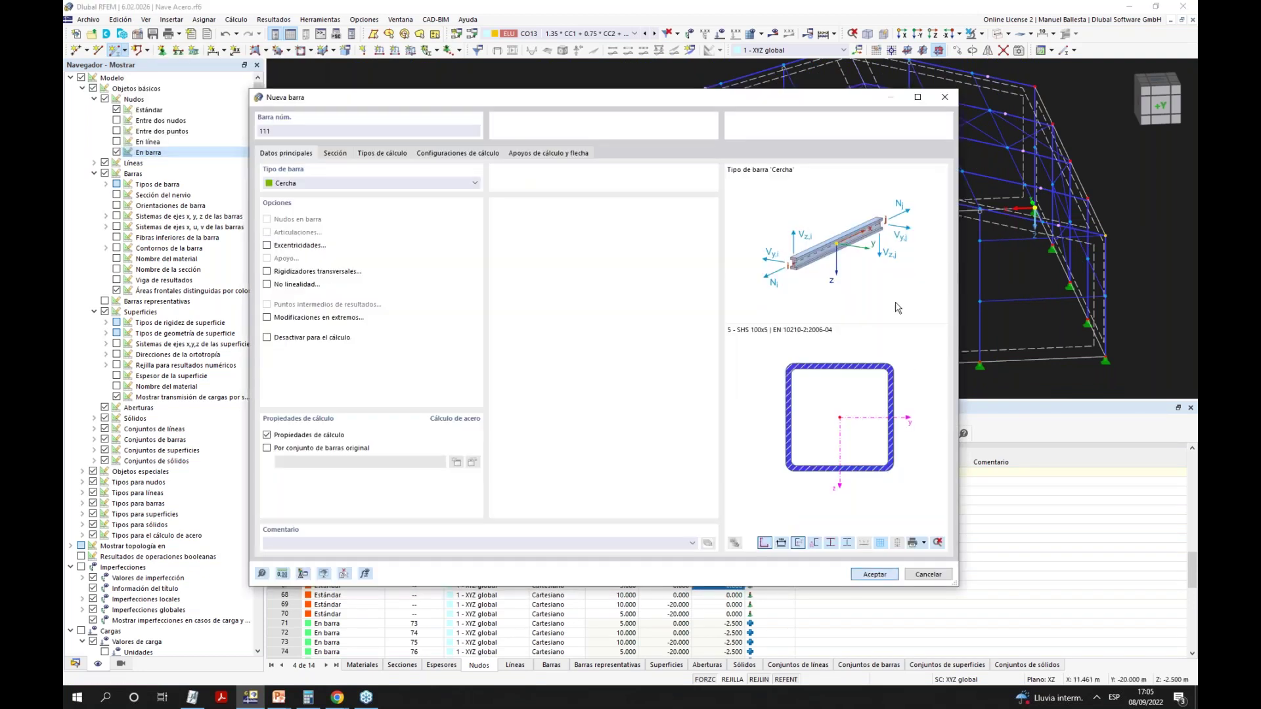
{"action": "key", "text": "Return"}
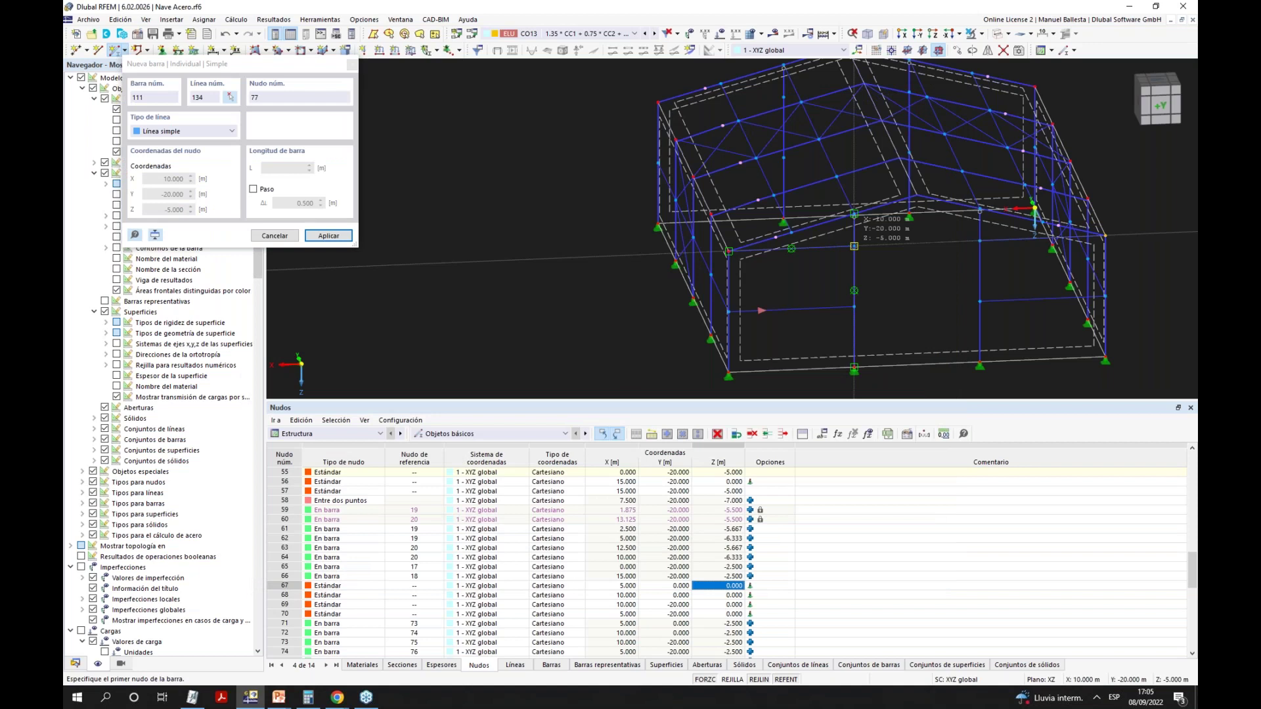
{"action": "left_click", "coordinate": [854, 247]}
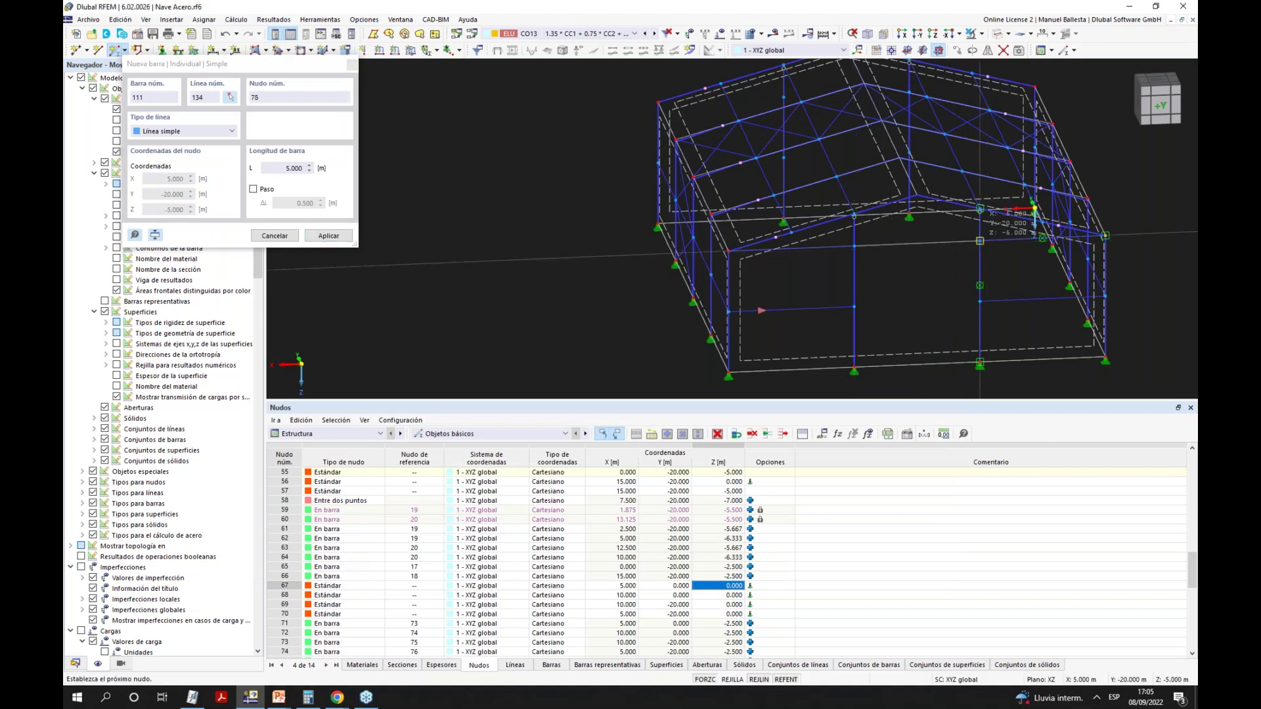
{"action": "left_click", "coordinate": [980, 210]}
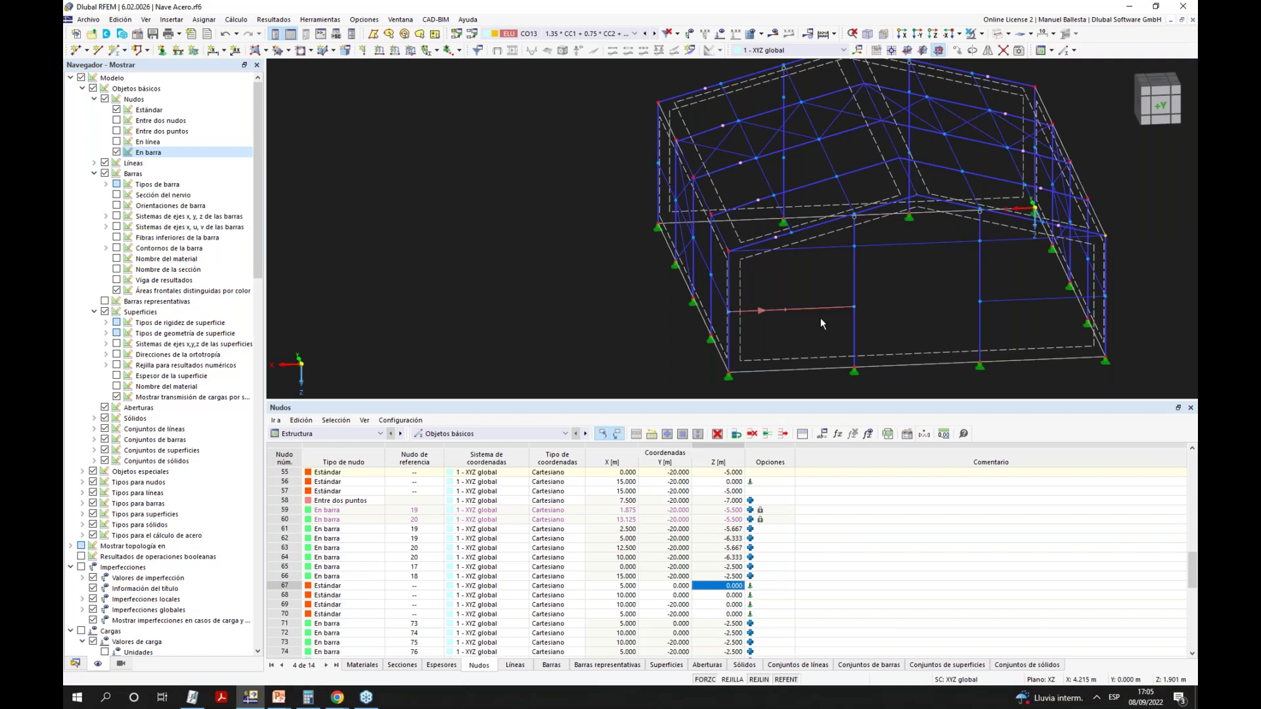
Copy all five struts of the Y = -20 m gable to the opposite gable, picking the displacement between the eave nodes at X = 15 m.
{"action": "left_click_drag", "start_coordinate": [830, 331], "coordinate": [822, 244]}
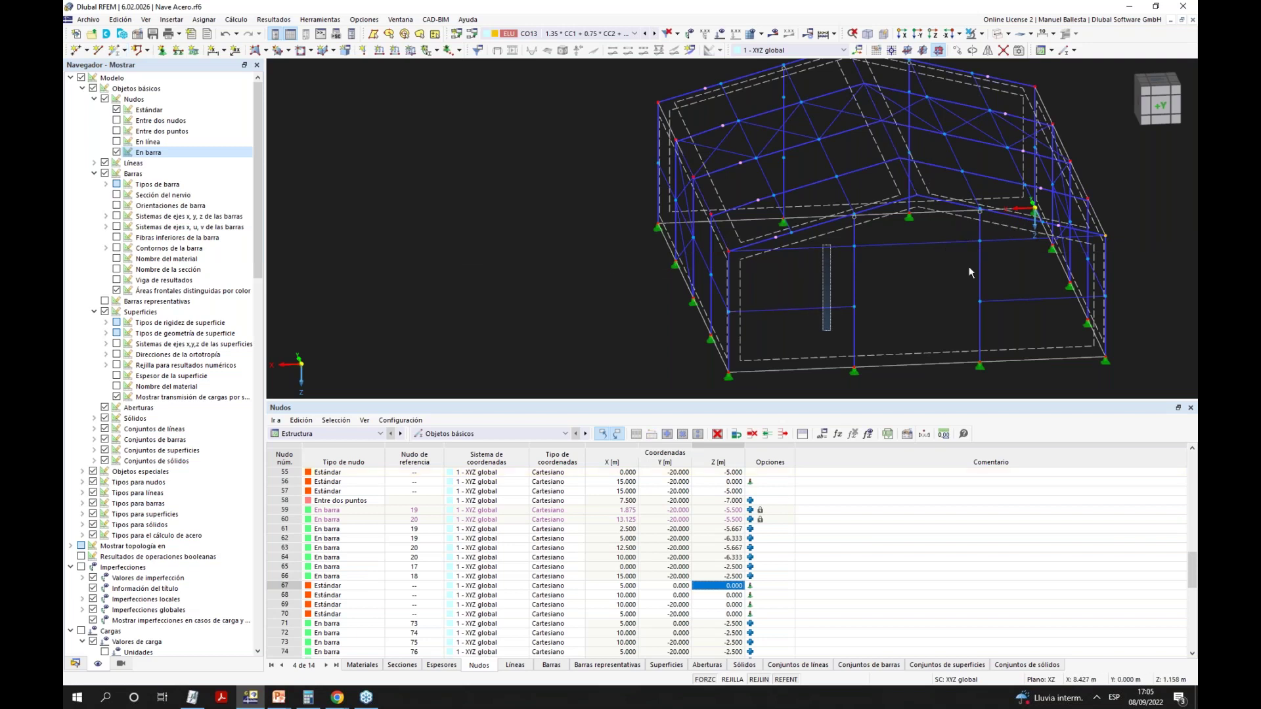
{"action": "left_click_drag", "start_coordinate": [1005, 315], "coordinate": [988, 233], "text": "ctrl"}
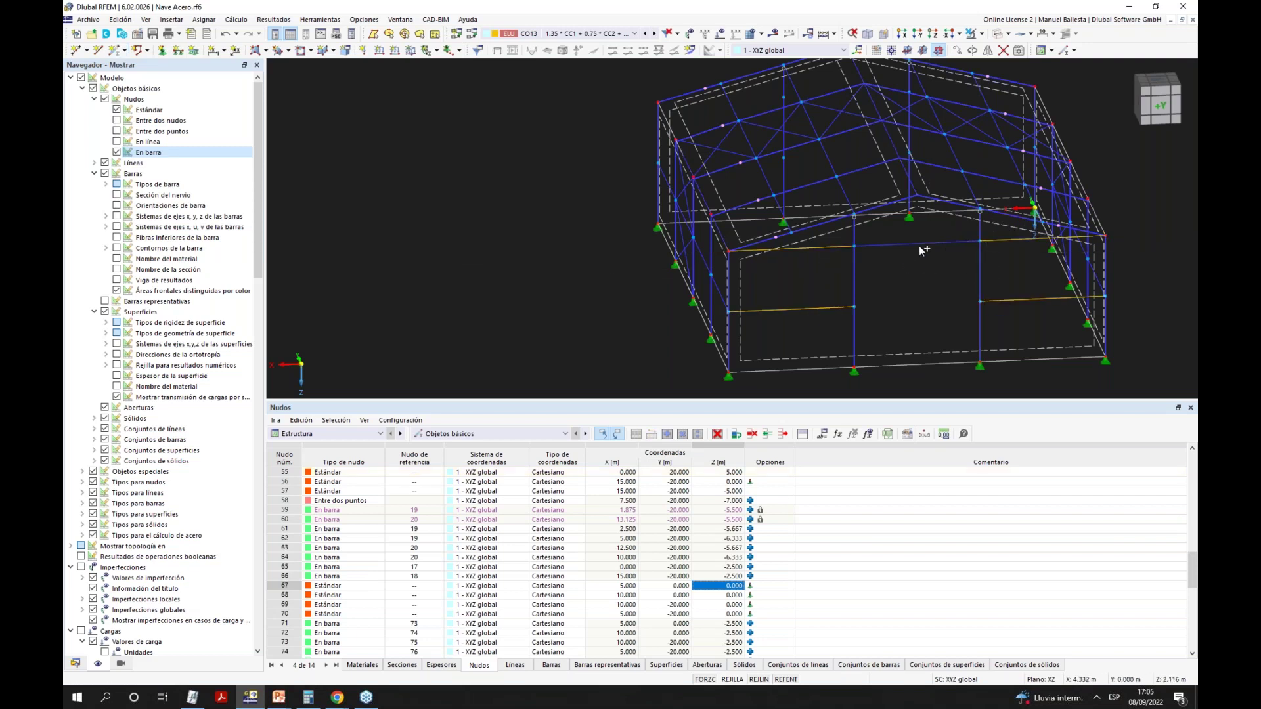
{"action": "middle_click_drag", "start_coordinate": [920, 239], "coordinate": [874, 276], "text": "ctrl"}
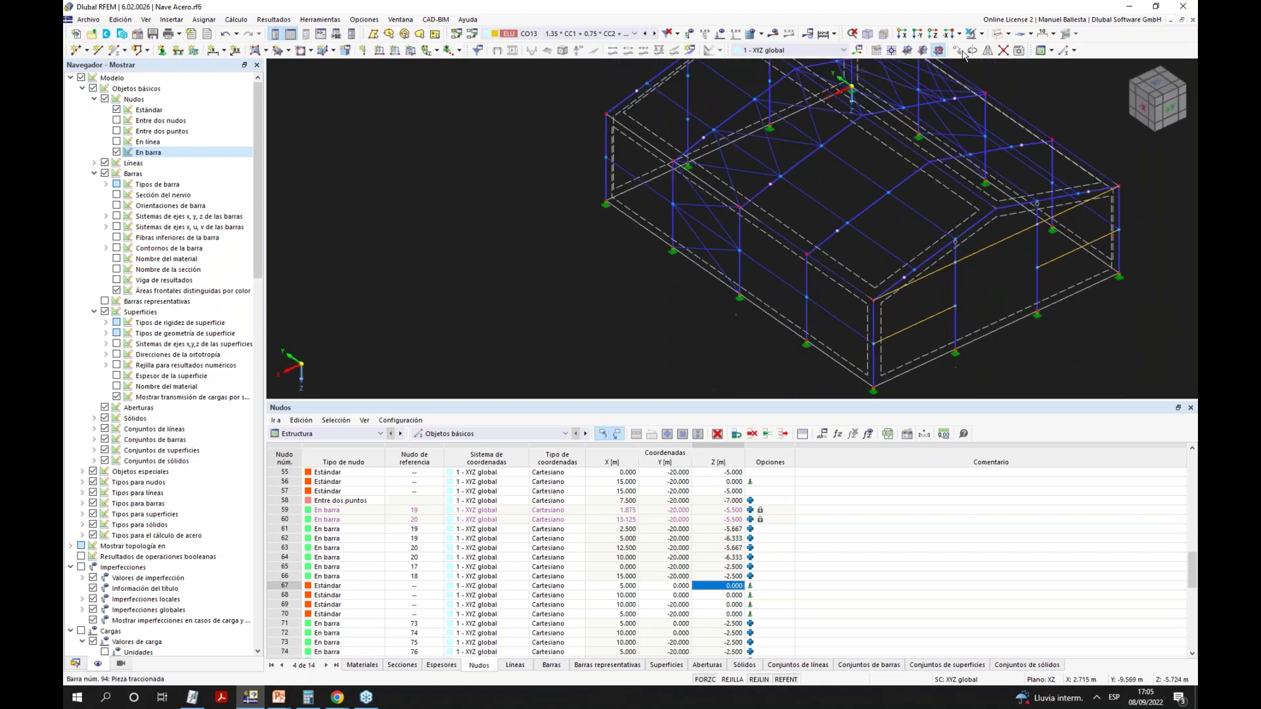
{"action": "left_click", "coordinate": [959, 51]}
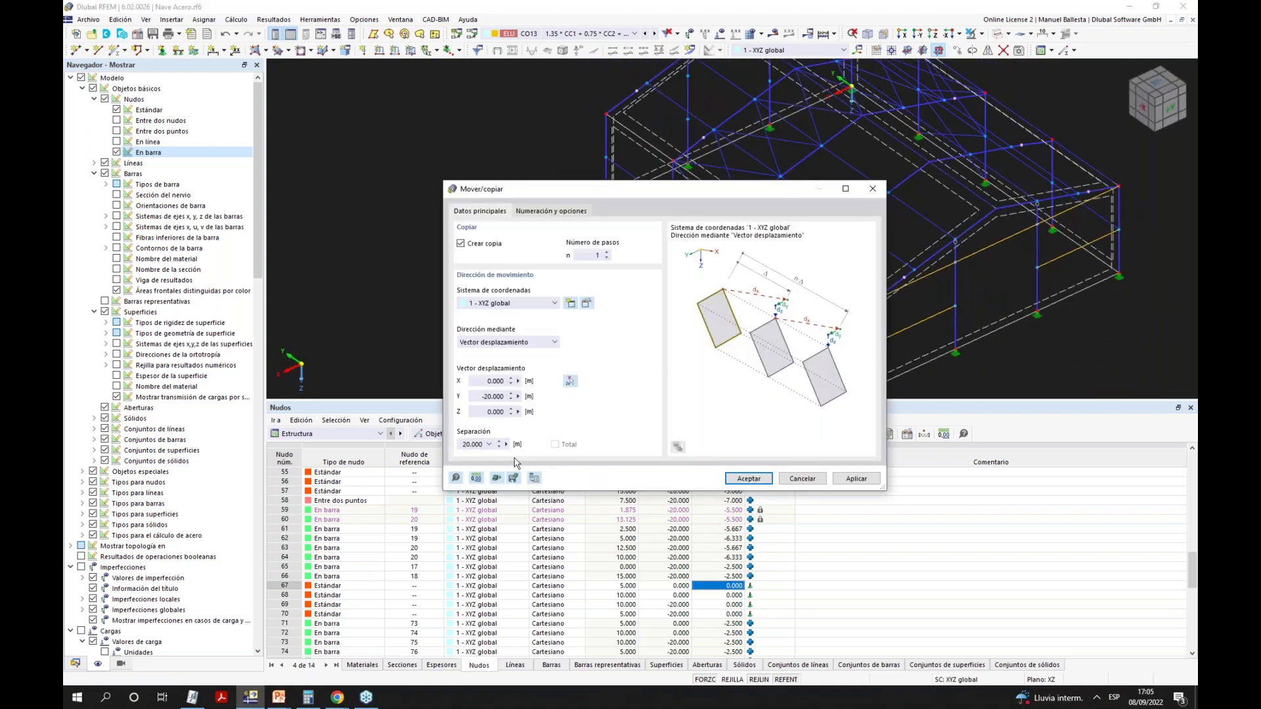
{"action": "left_click", "coordinate": [570, 382]}
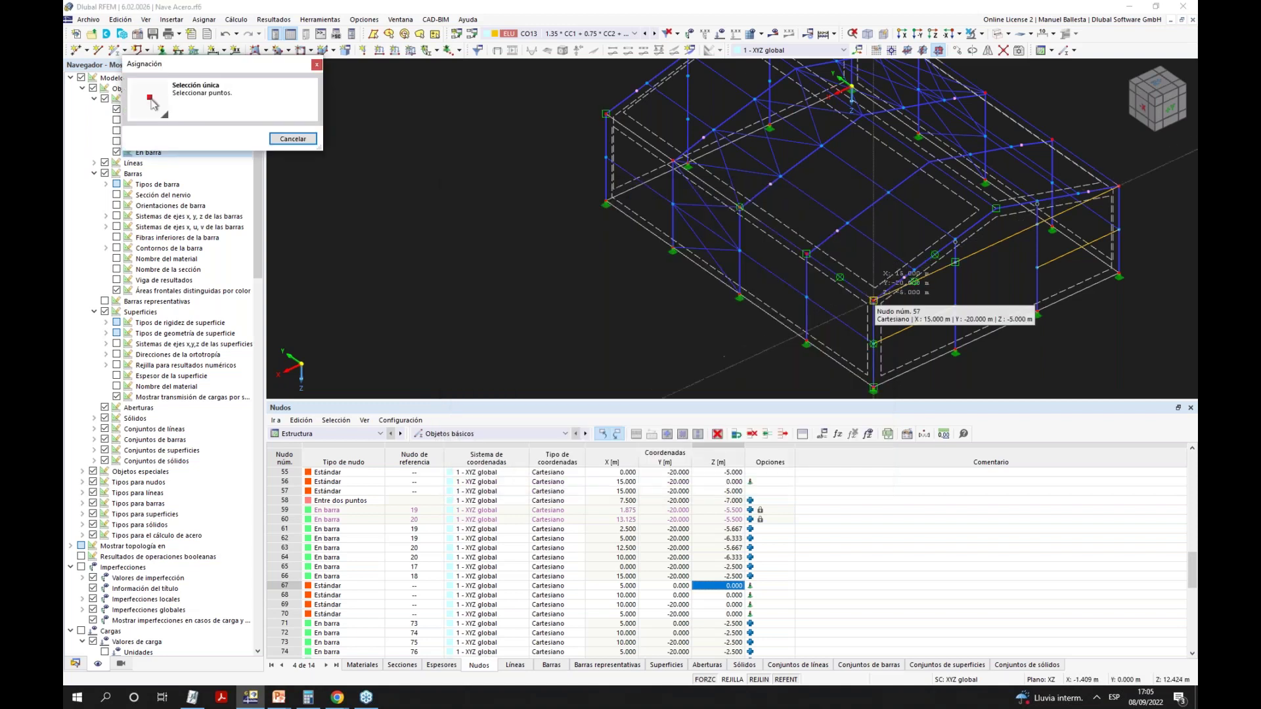
{"action": "left_click", "coordinate": [873, 300]}
{"action": "left_click", "coordinate": [606, 114]}
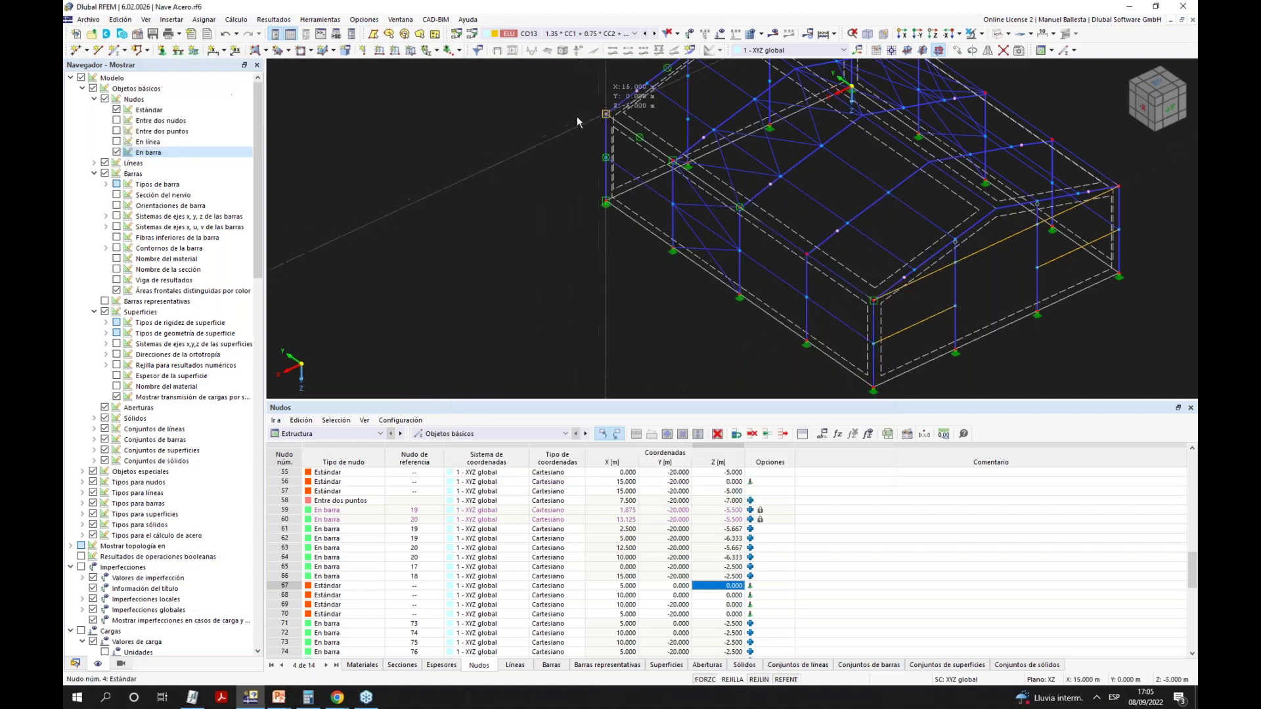
{"action": "left_click", "coordinate": [720, 484]}
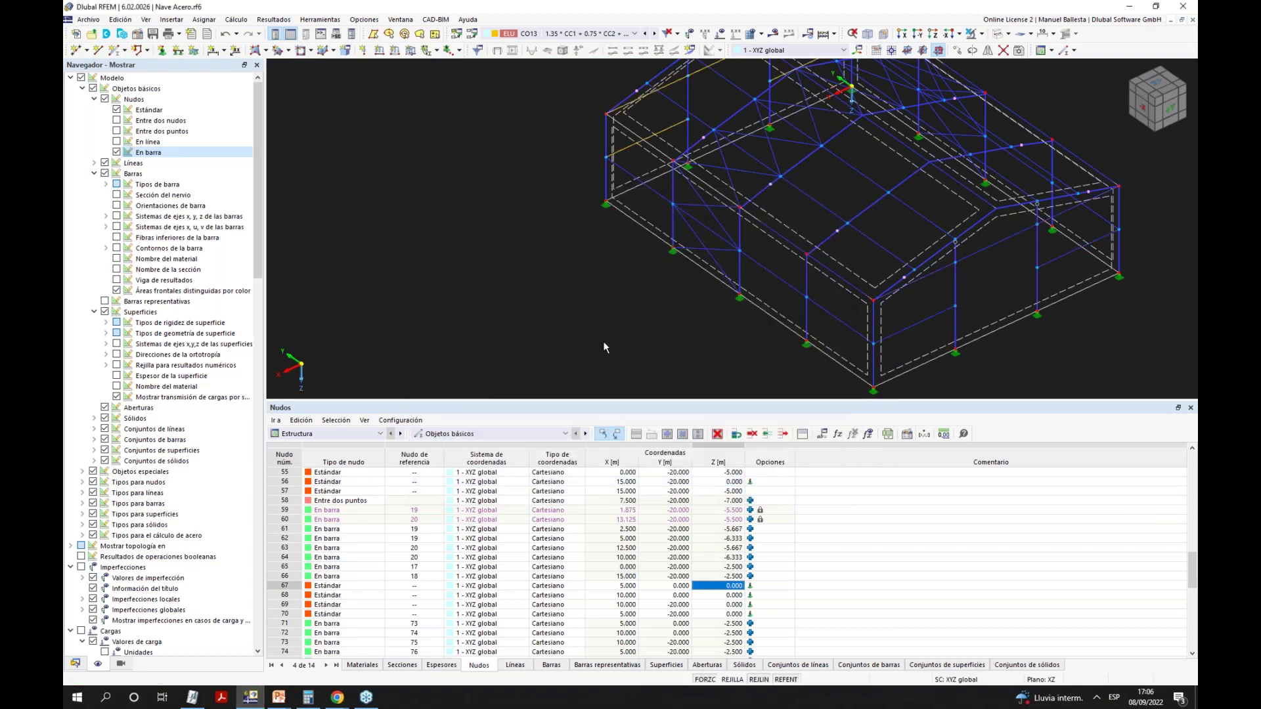
Review the stability analysis settings of load combination CO13 and calculate all load cases and combinations.
{"action": "scroll", "coordinate": [597, 326], "scroll_direction": "down", "scroll_amount": 2}
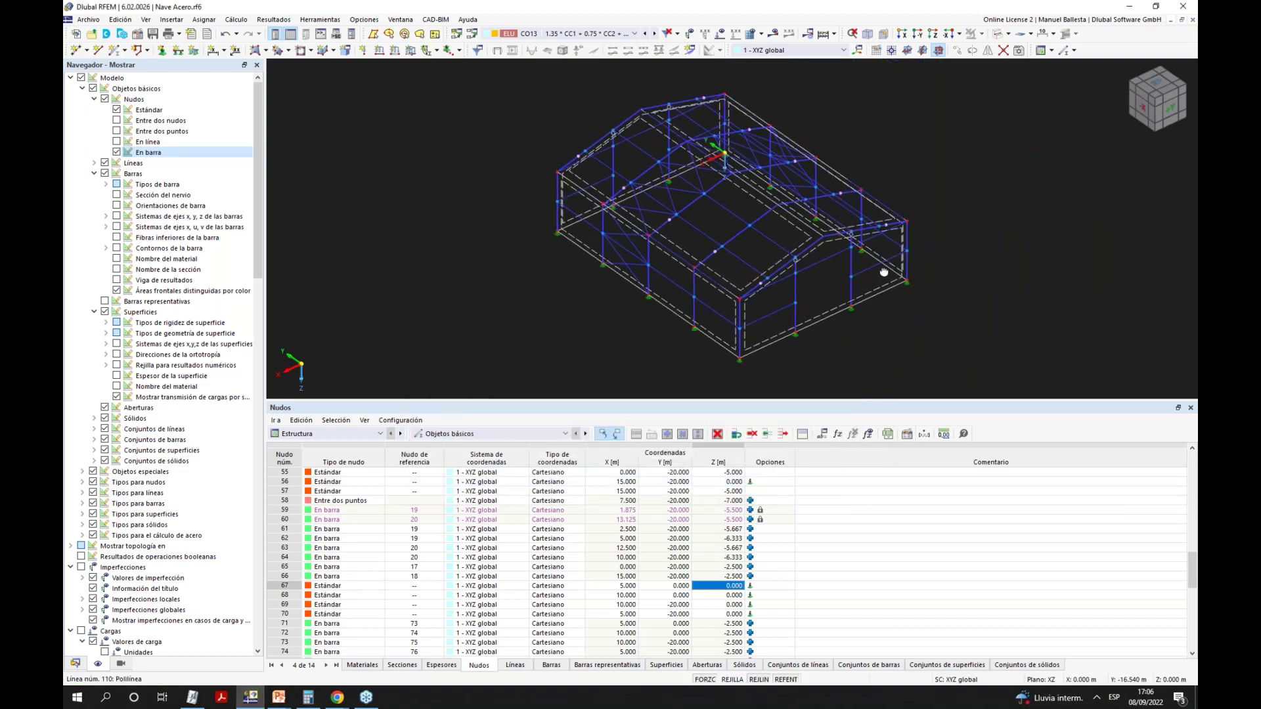
{"action": "middle_click_drag", "start_coordinate": [722, 216], "coordinate": [755, 200], "text": "ctrl"}
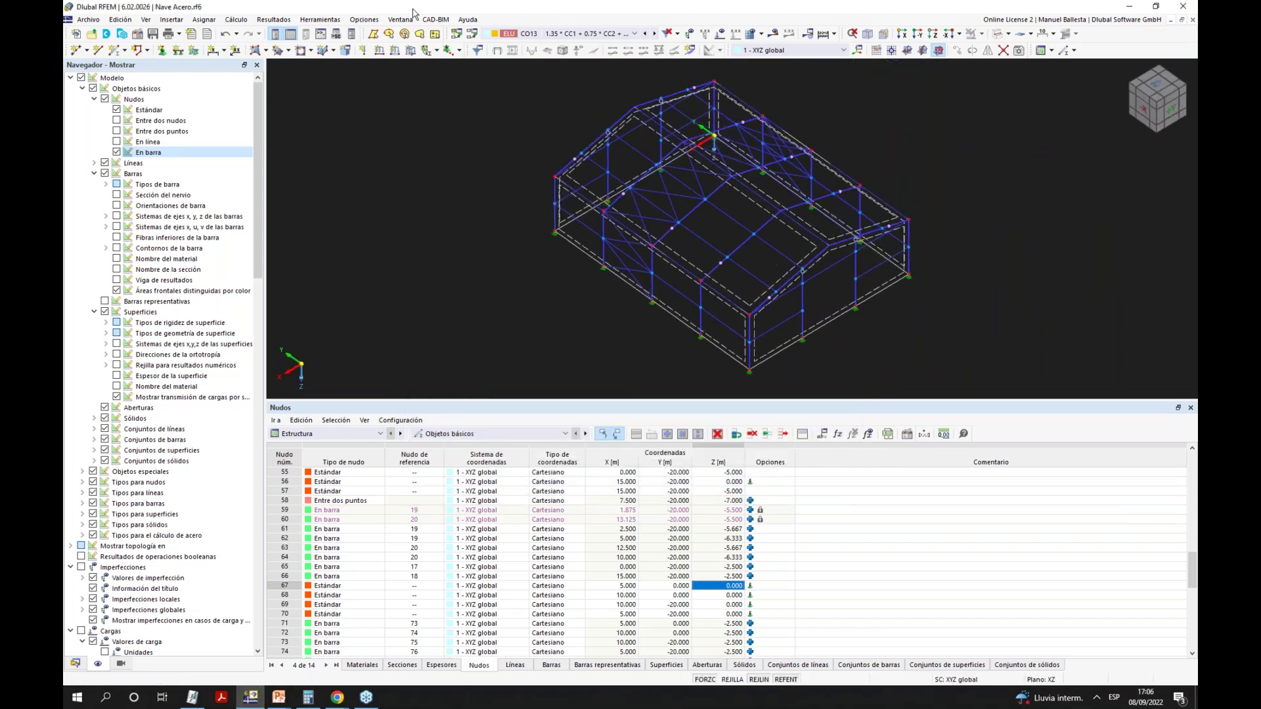
{"action": "left_click", "coordinate": [235, 19]}
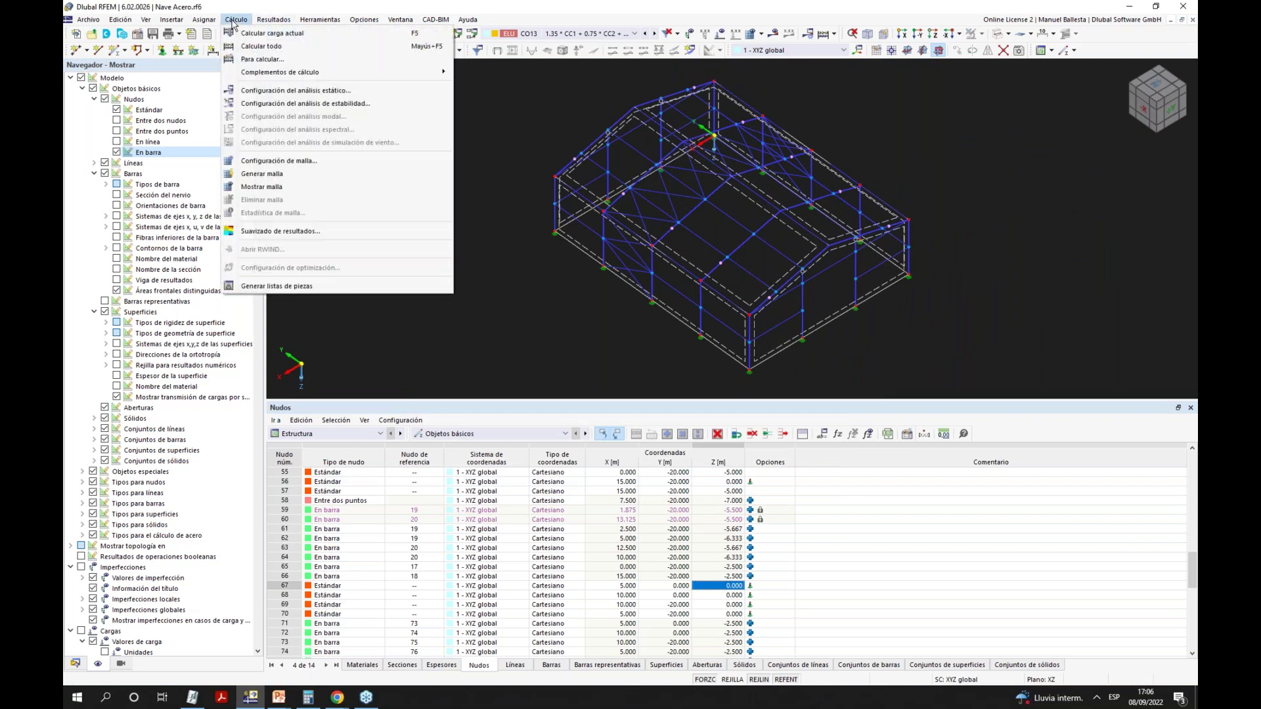
{"action": "left_click", "coordinate": [528, 81]}
{"action": "left_click", "coordinate": [471, 34]}
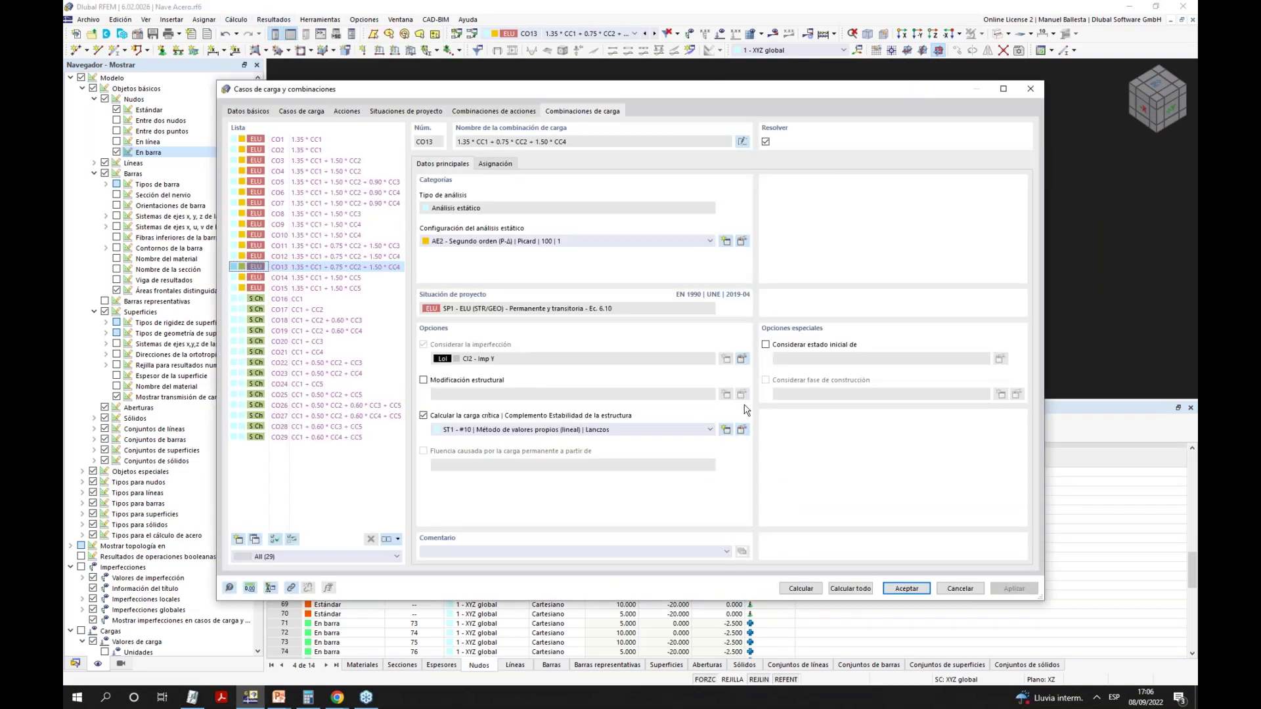
{"action": "left_click", "coordinate": [741, 430]}
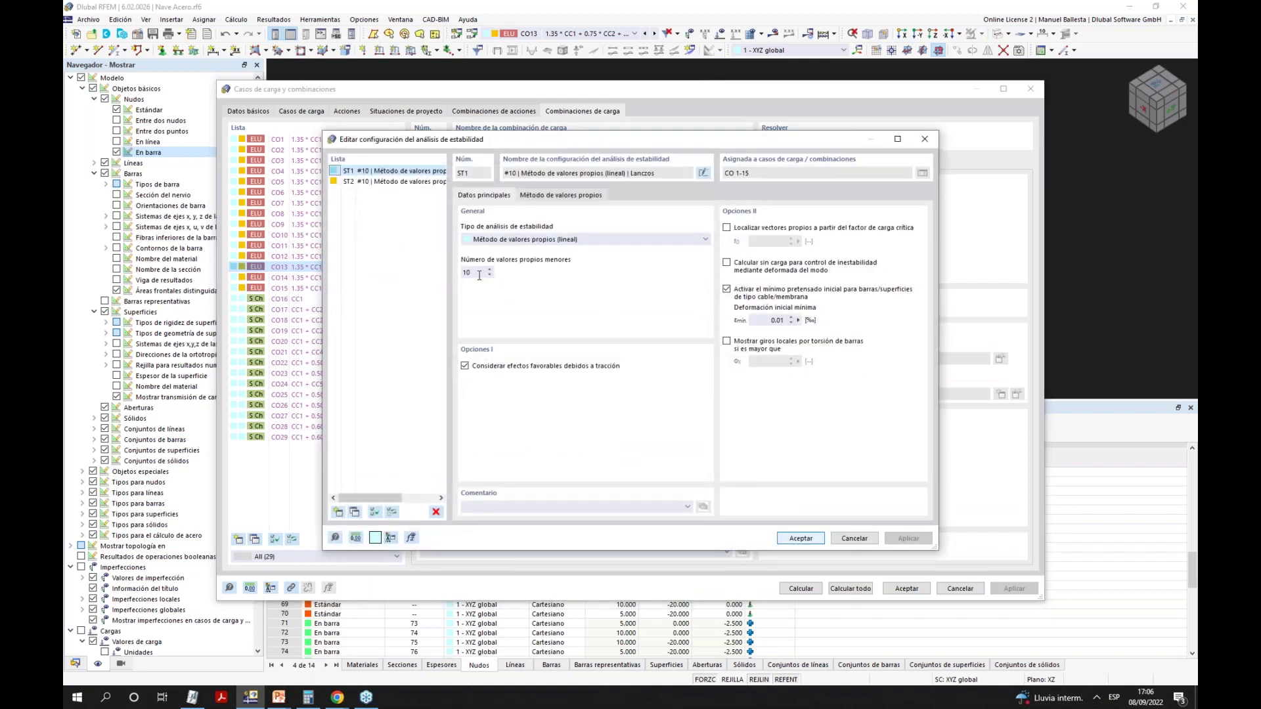
{"action": "left_click", "coordinate": [793, 539]}
{"action": "left_click", "coordinate": [857, 589]}
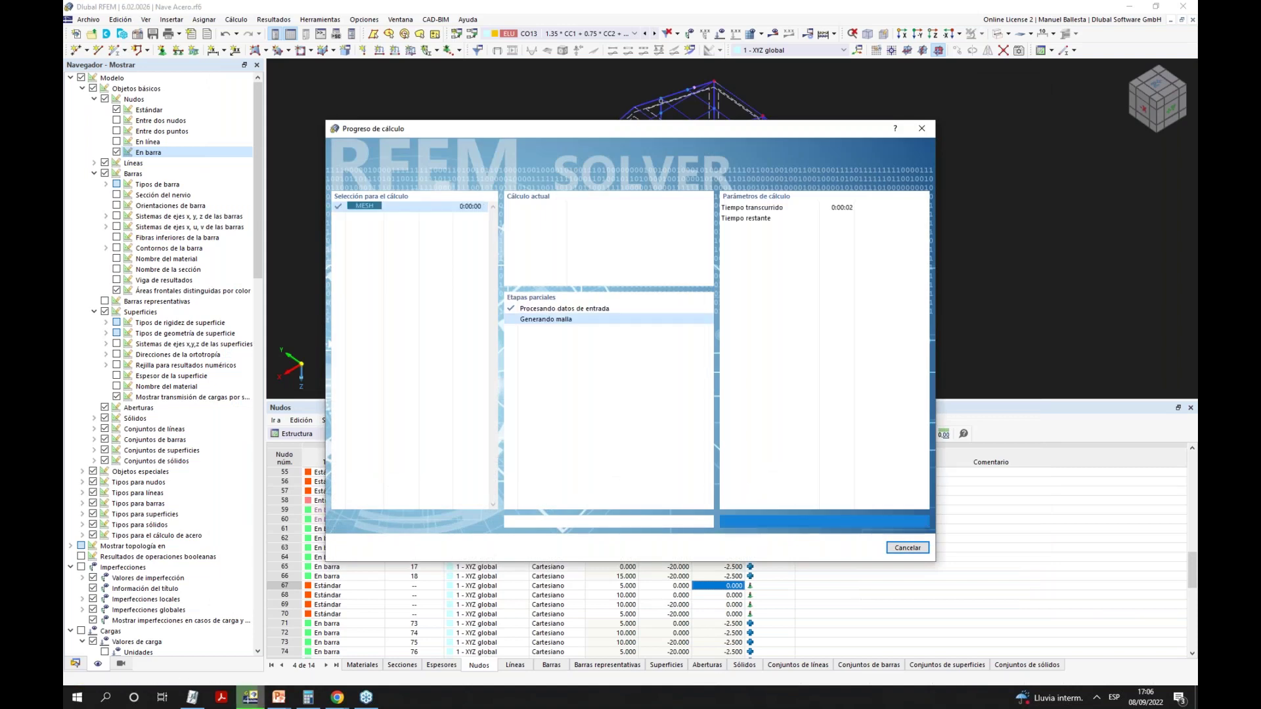
Display the static analysis displacements for design situation SP1 and for load combination CO13.
{"action": "left_click_drag", "start_coordinate": [742, 134], "coordinate": [795, 178]}
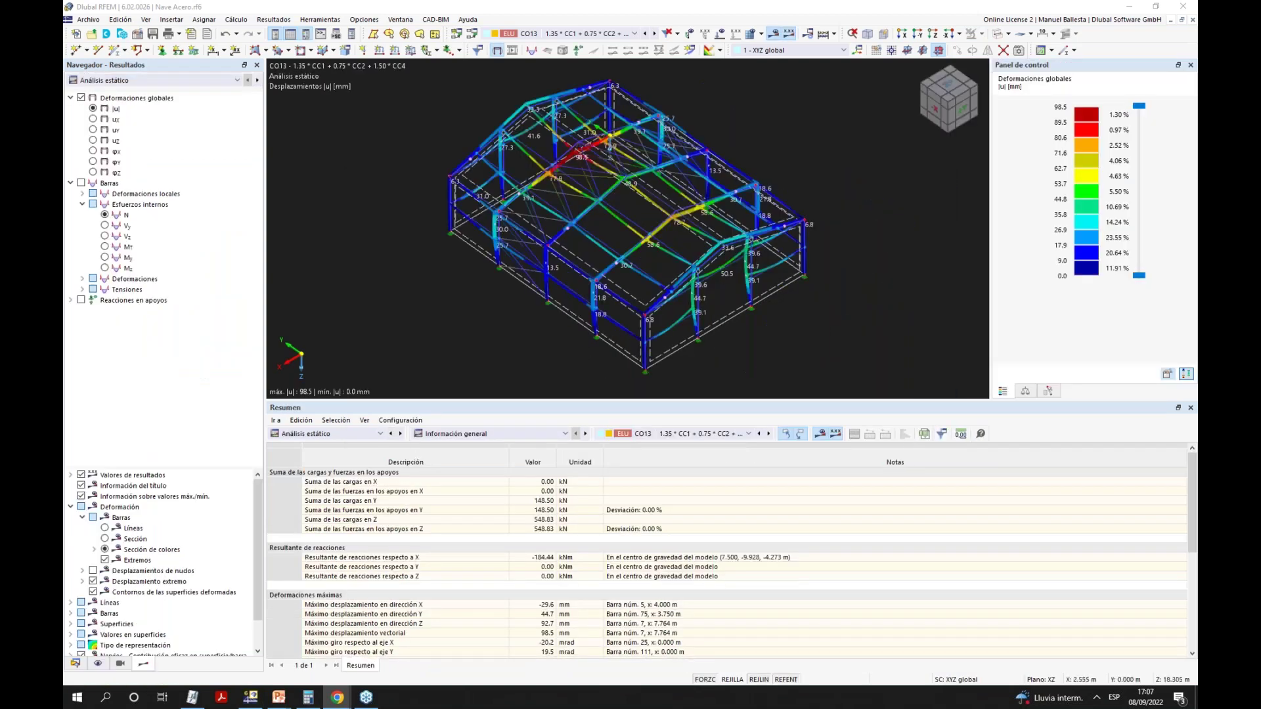
{"action": "left_click", "coordinate": [714, 435]}
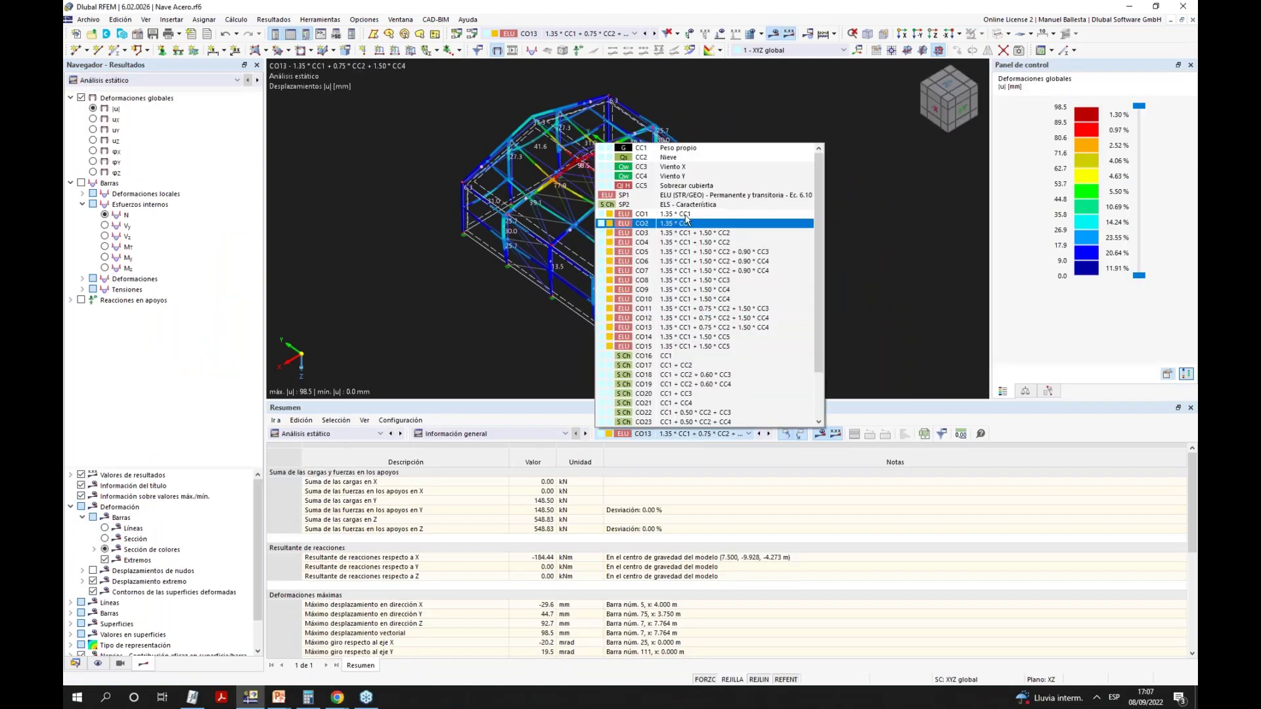
{"action": "left_click", "coordinate": [676, 212]}
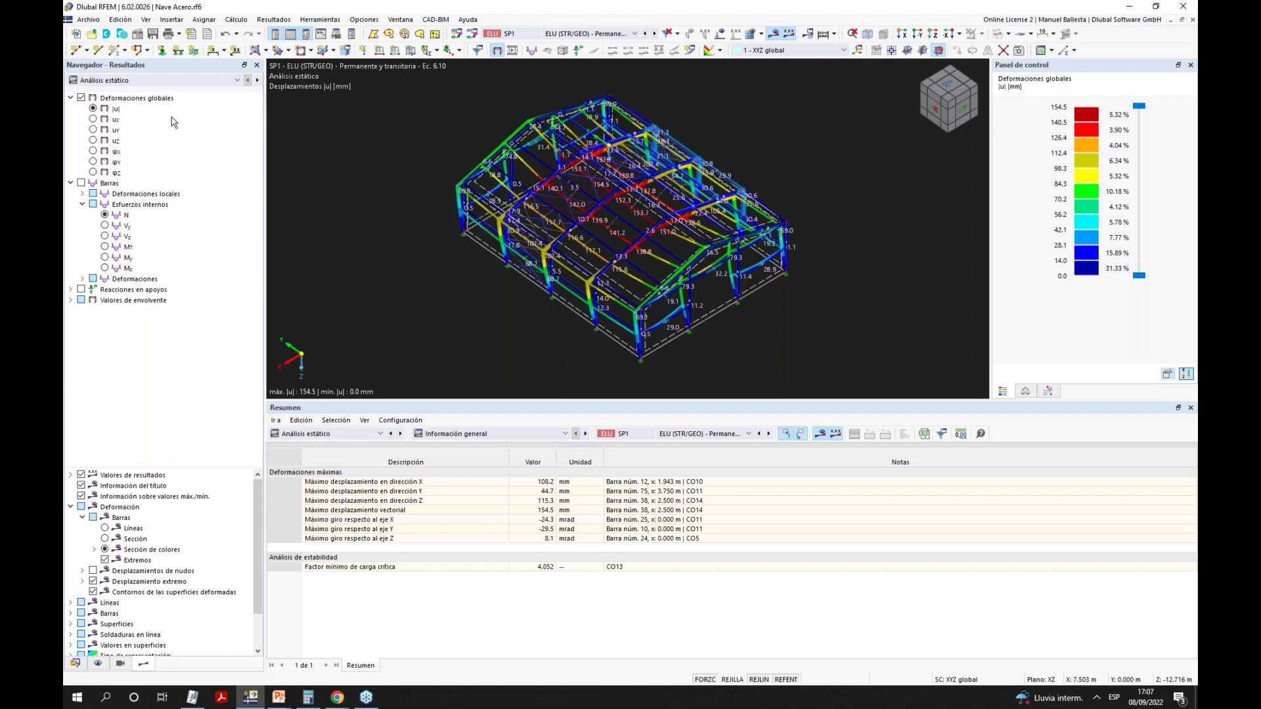
{"action": "left_click", "coordinate": [578, 34]}
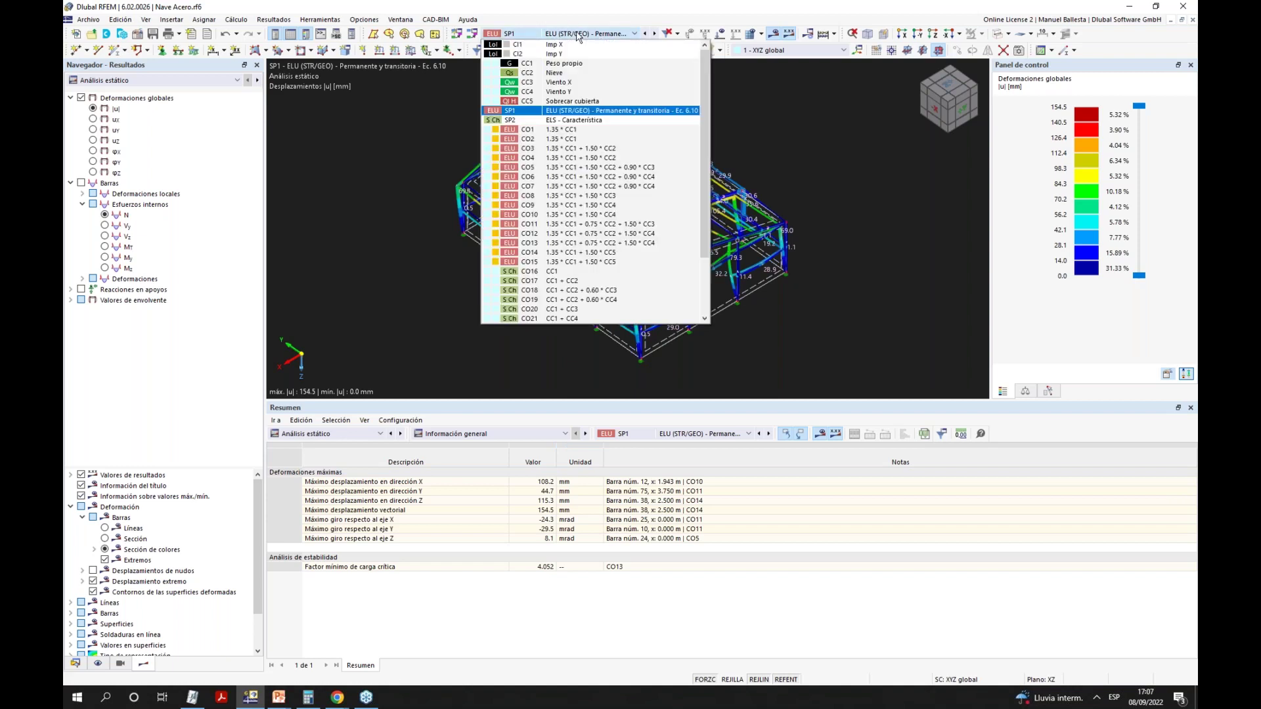
{"action": "left_click", "coordinate": [588, 240]}
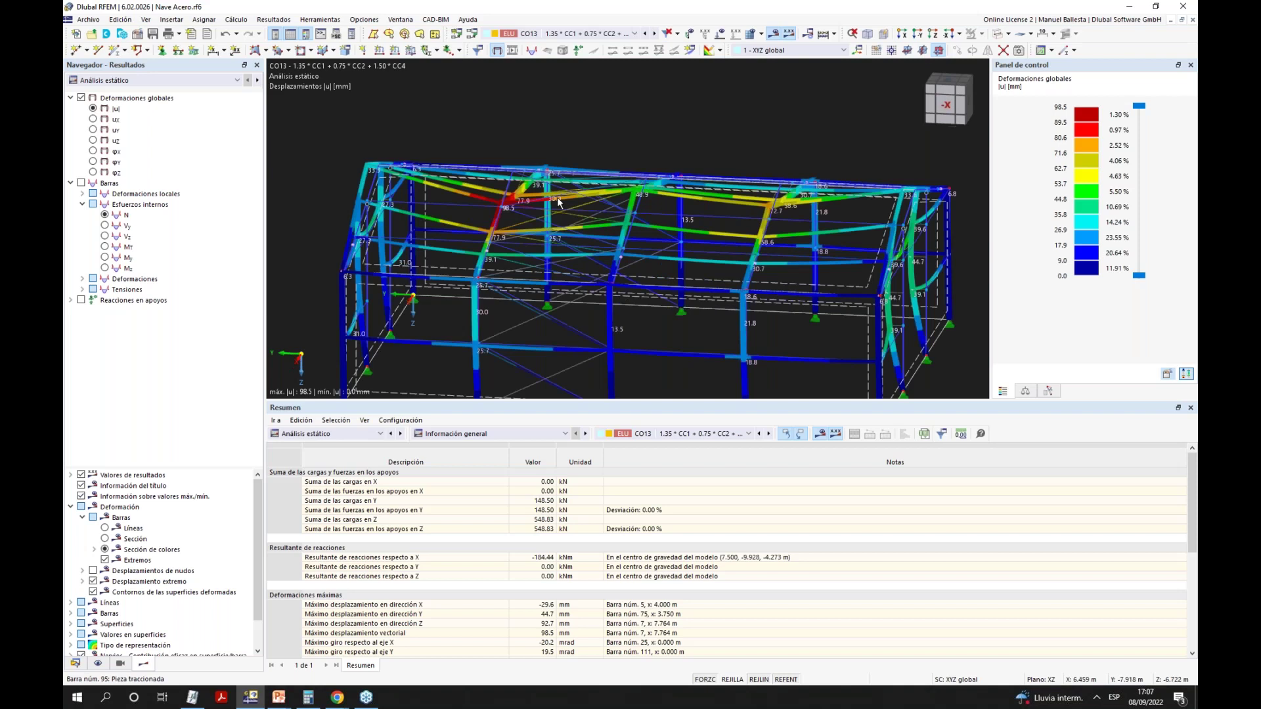
Display the stability analysis results of CO13 and examine the first mode shape on the hall model.
{"action": "left_click", "coordinate": [119, 80]}
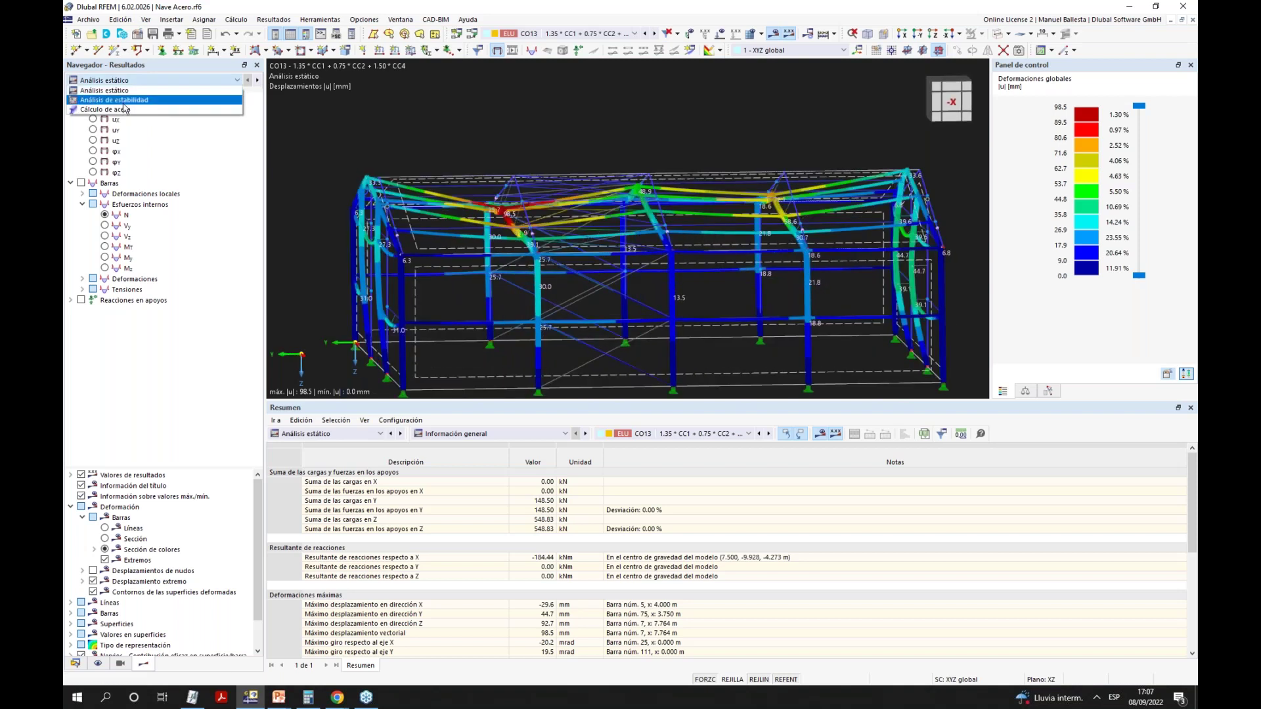
{"action": "left_click", "coordinate": [124, 101]}
{"action": "middle_click_drag", "start_coordinate": [722, 135], "coordinate": [355, 298], "text": "ctrl"}
Show the steel design ratios on members by design situation and hide the result values in the model.
{"action": "left_click", "coordinate": [351, 434]}
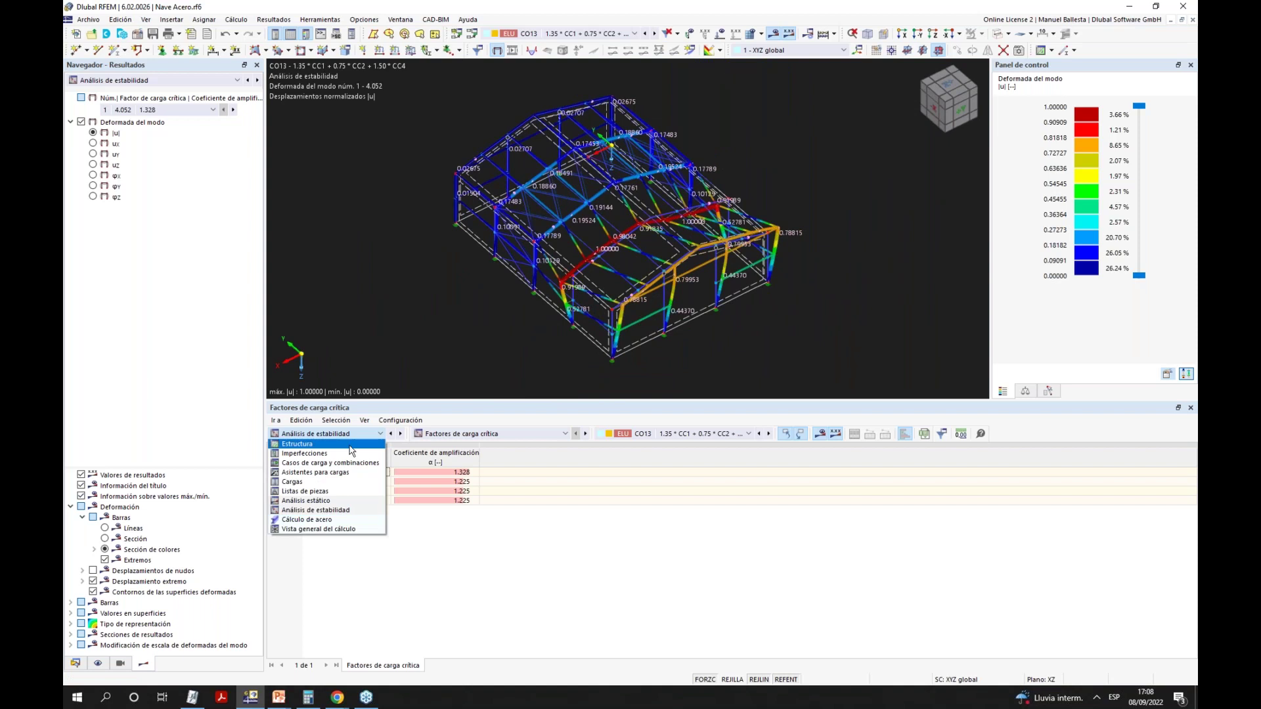
{"action": "left_click", "coordinate": [332, 510]}
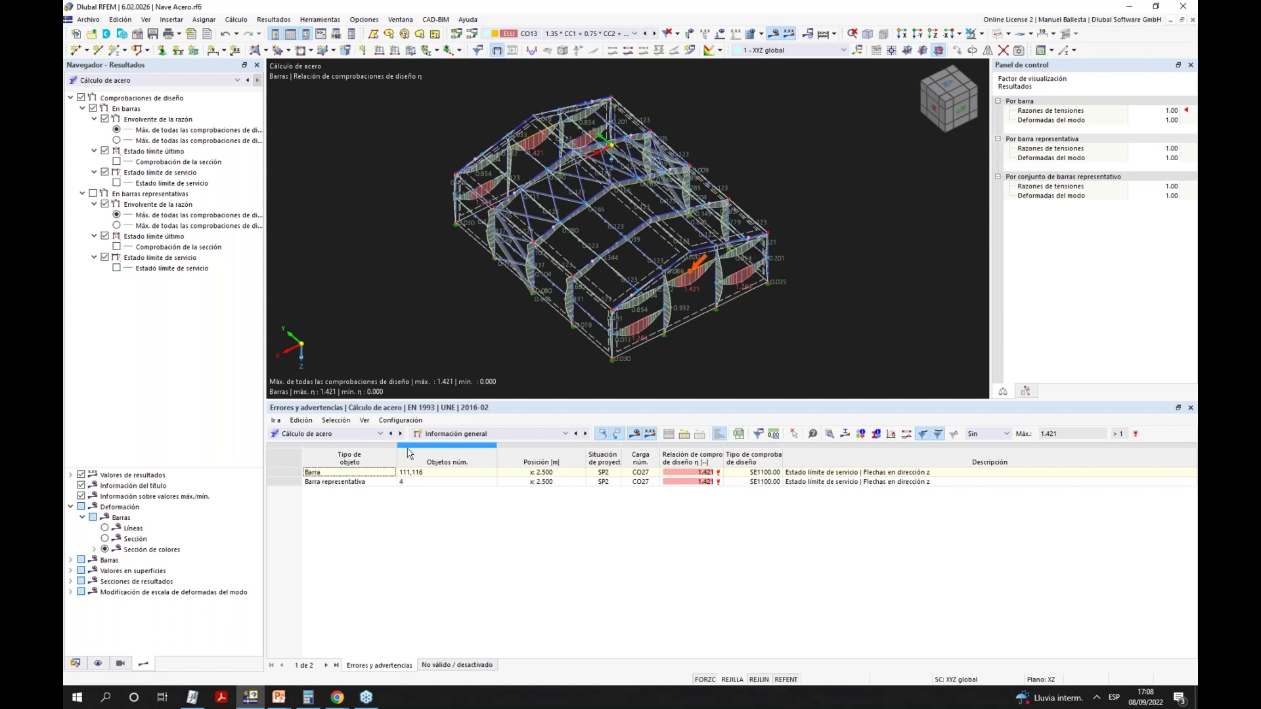
{"action": "left_click", "coordinate": [459, 433]}
{"action": "left_click", "coordinate": [483, 464]}
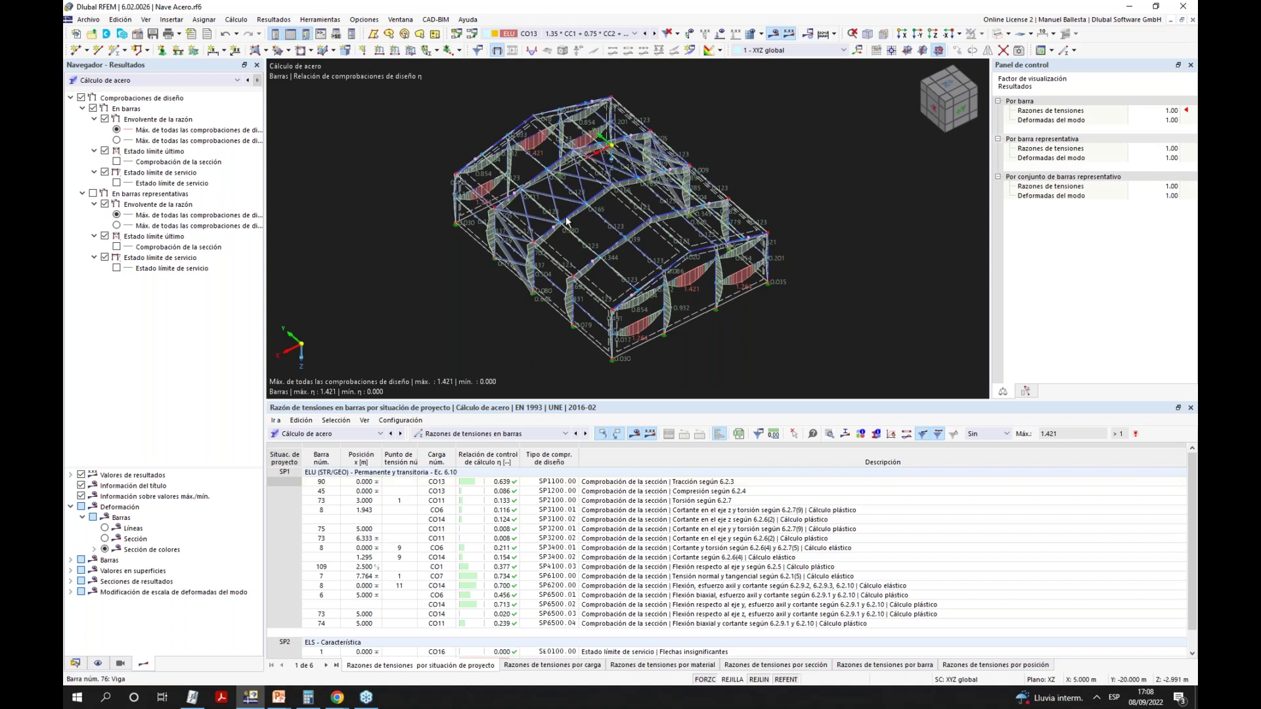
{"action": "left_click", "coordinate": [788, 33]}
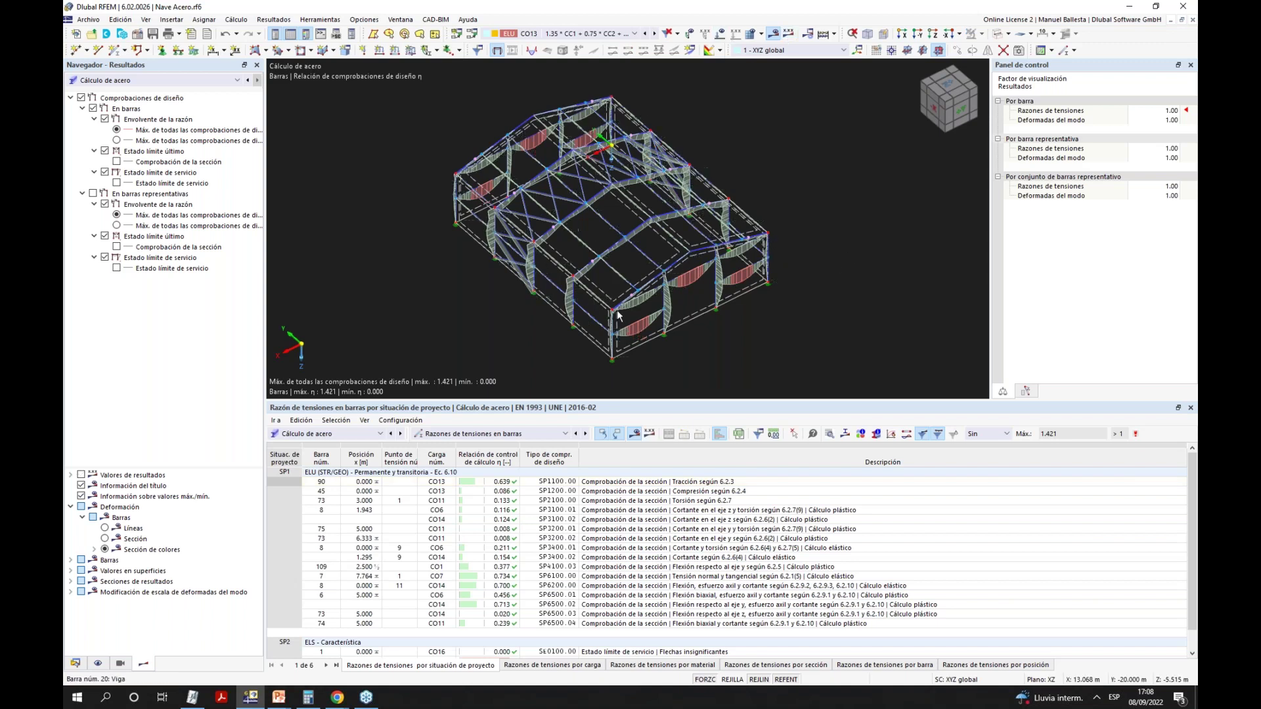
Show only the ultimate limit state section check on the members instead of the ratio envelope, with result values in the model.
{"action": "middle_click_drag", "start_coordinate": [617, 315], "coordinate": [696, 302], "text": "ctrl"}
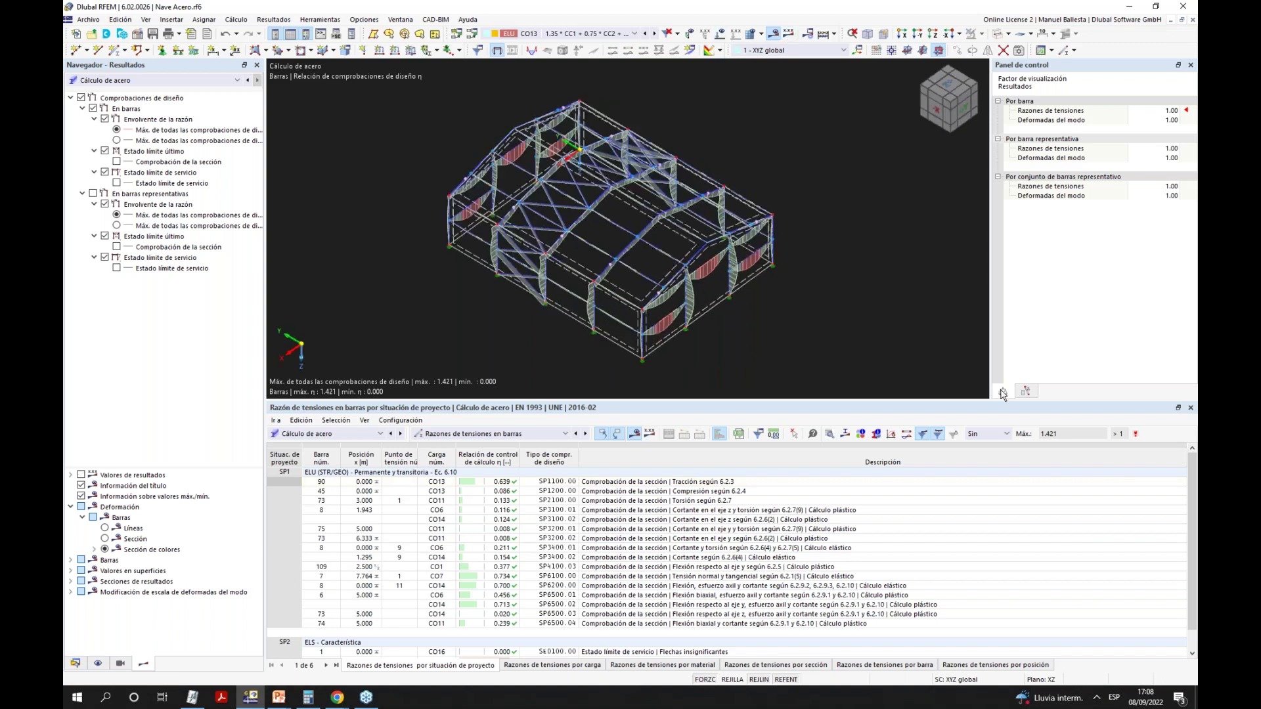
{"action": "scroll", "coordinate": [636, 237], "scroll_direction": "up", "scroll_amount": 4}
{"action": "middle_click_drag", "start_coordinate": [637, 236], "coordinate": [656, 230], "text": "ctrl"}
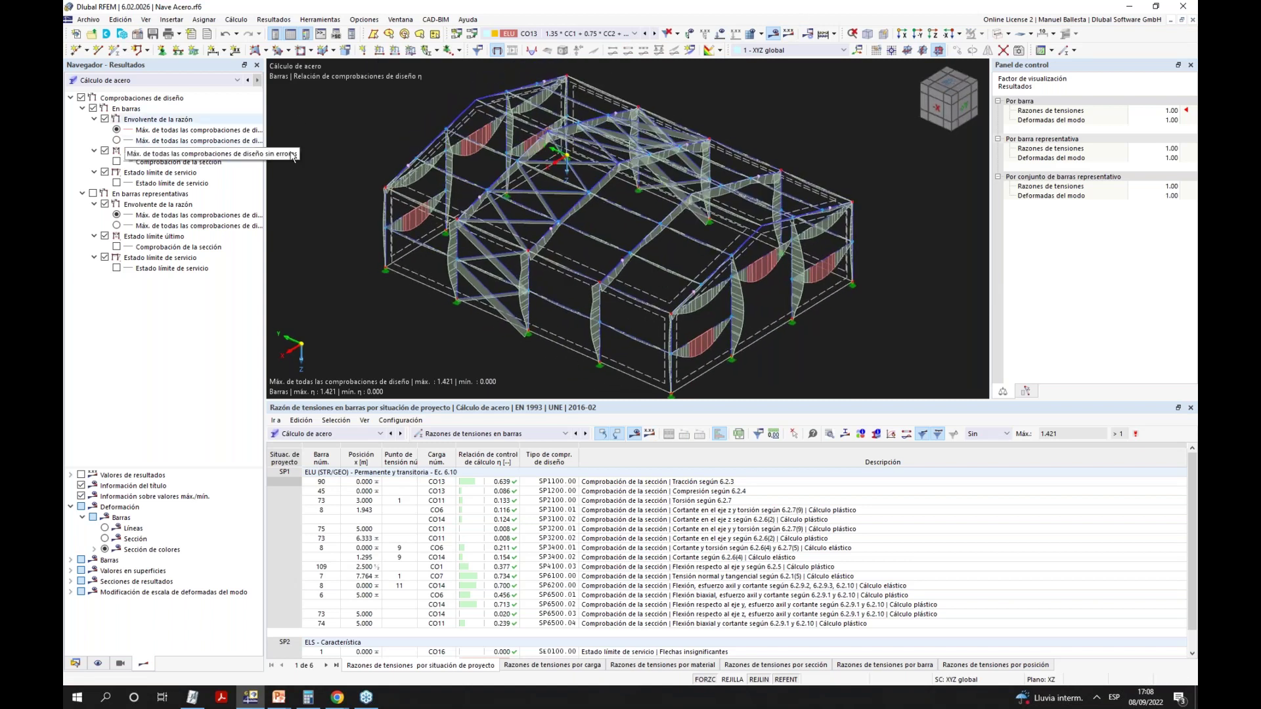
{"action": "left_click_drag", "start_coordinate": [267, 172], "coordinate": [330, 172]}
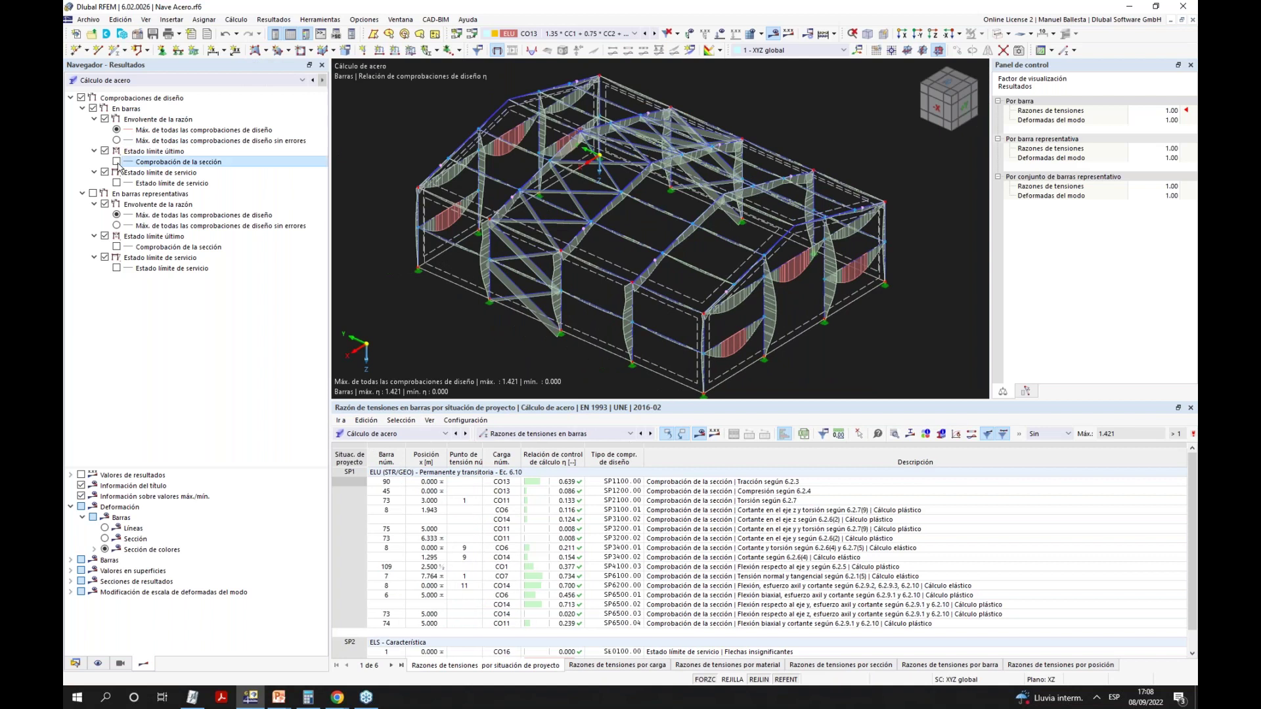
{"action": "left_click", "coordinate": [117, 161]}
{"action": "left_click", "coordinate": [106, 119]}
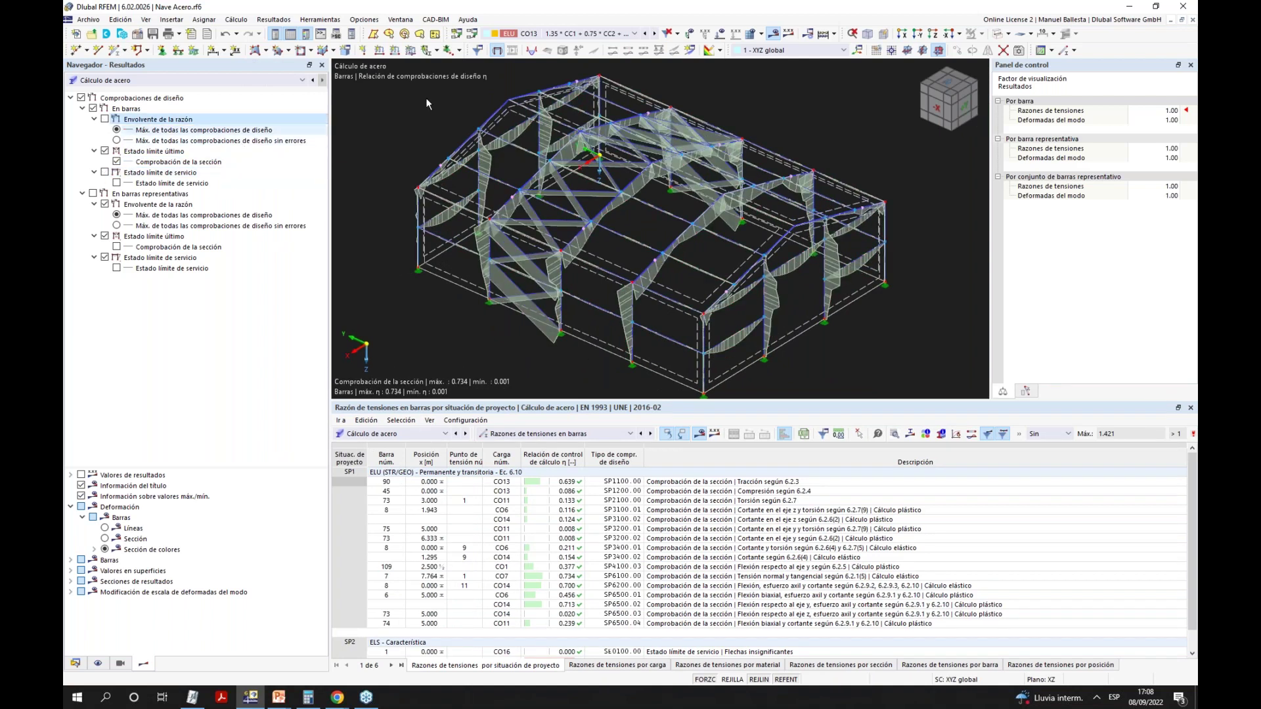
{"action": "left_click", "coordinate": [789, 33]}
{"action": "middle_click_drag", "start_coordinate": [722, 210], "coordinate": [599, 287], "text": "ctrl"}
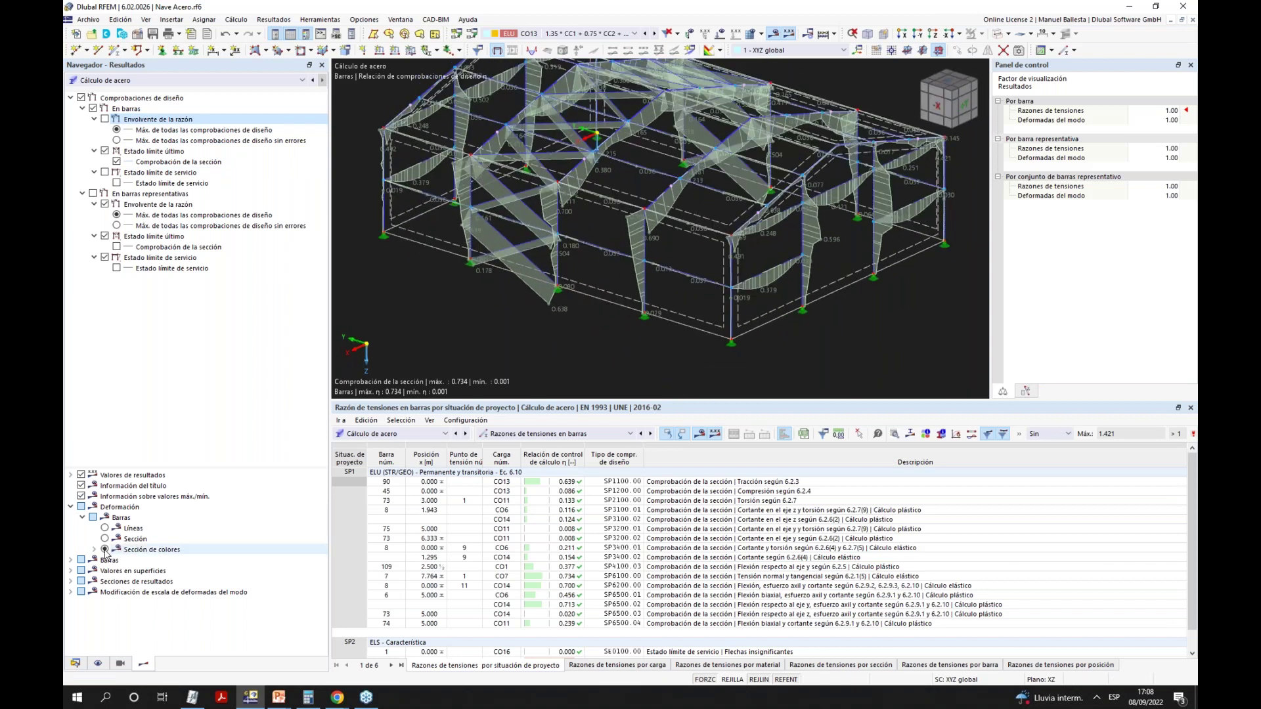
Display the member results as coloured surfaces with diagram (Con diagrama) and examine the section check ratios across the hall.
{"action": "left_click", "coordinate": [105, 550]}
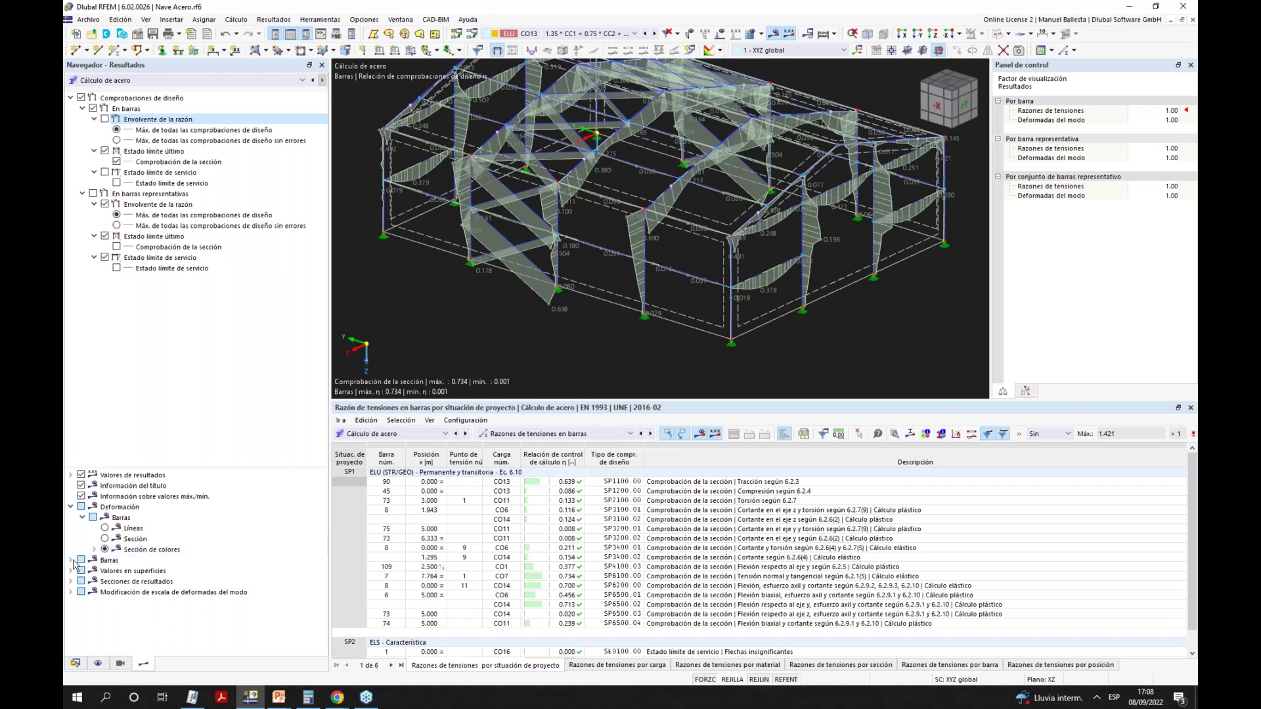
{"action": "left_click", "coordinate": [70, 559]}
{"action": "left_click", "coordinate": [93, 581]}
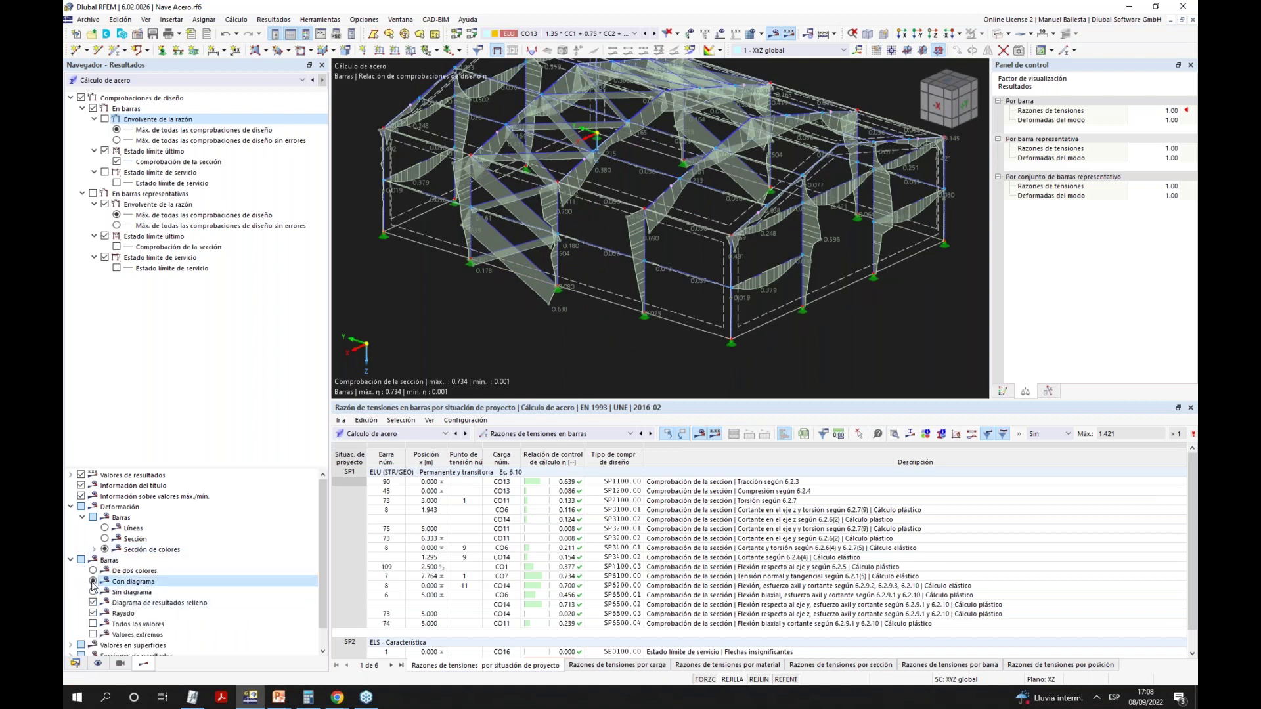
{"action": "scroll", "coordinate": [862, 275], "scroll_direction": "down", "scroll_amount": 1}
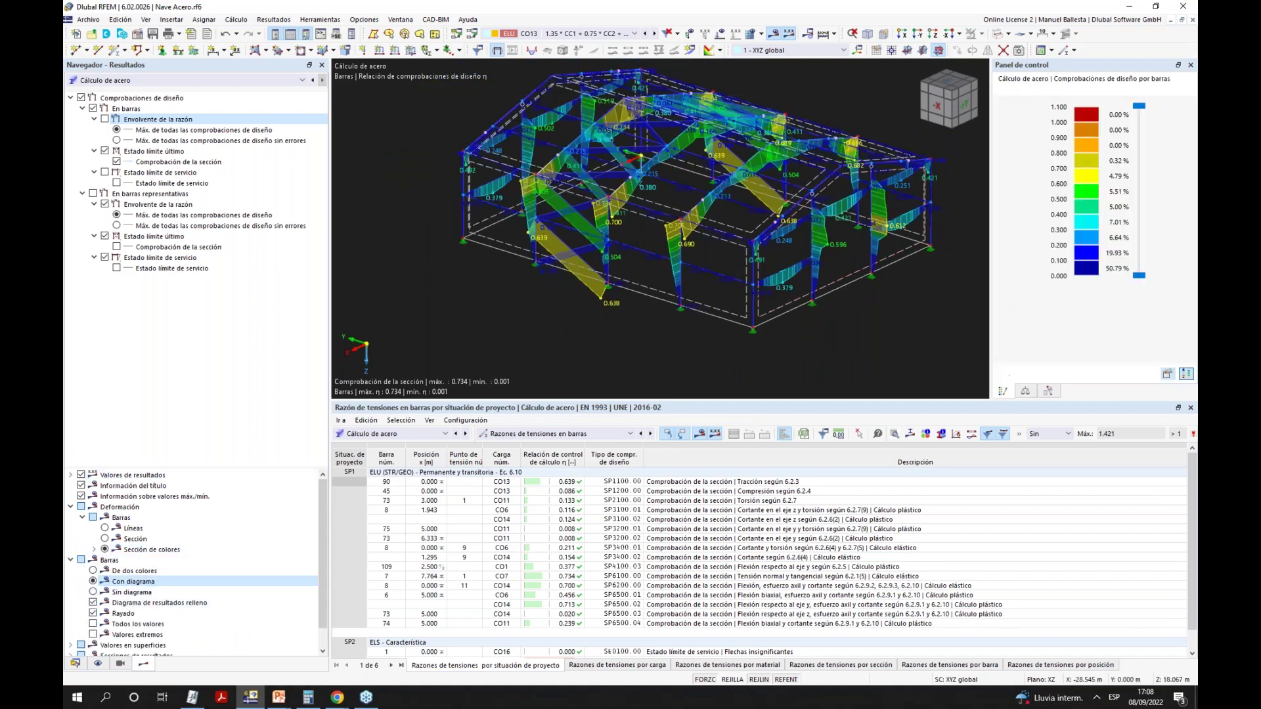
{"action": "middle_click_drag", "start_coordinate": [683, 256], "coordinate": [575, 229], "text": "ctrl"}
{"action": "scroll", "coordinate": [597, 272], "scroll_direction": "up", "scroll_amount": 3}
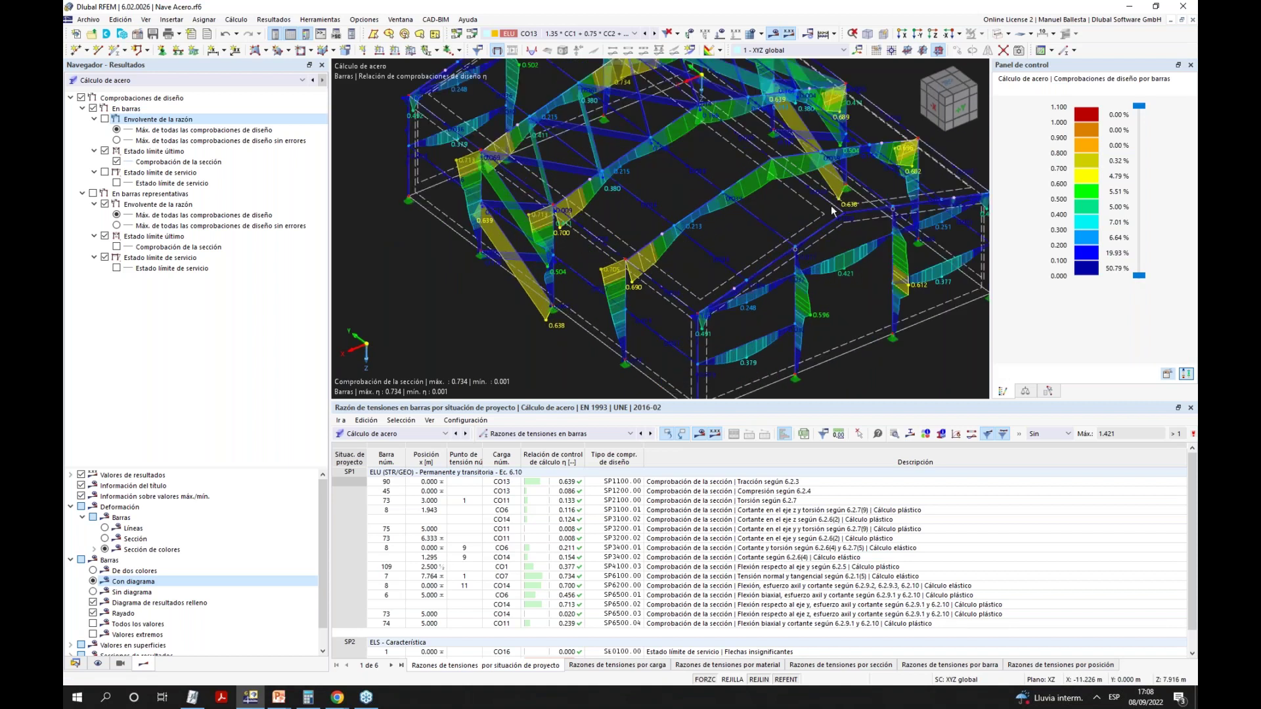
{"action": "scroll", "coordinate": [830, 205], "scroll_direction": "down", "scroll_amount": 3}
{"action": "mouse_move", "coordinate": [686, 289]}
{"action": "middle_mouse_down"}
{"action": "mouse_move", "coordinate": [695, 269]}
{"action": "mouse_move", "coordinate": [683, 266]}
{"action": "middle_mouse_up"}
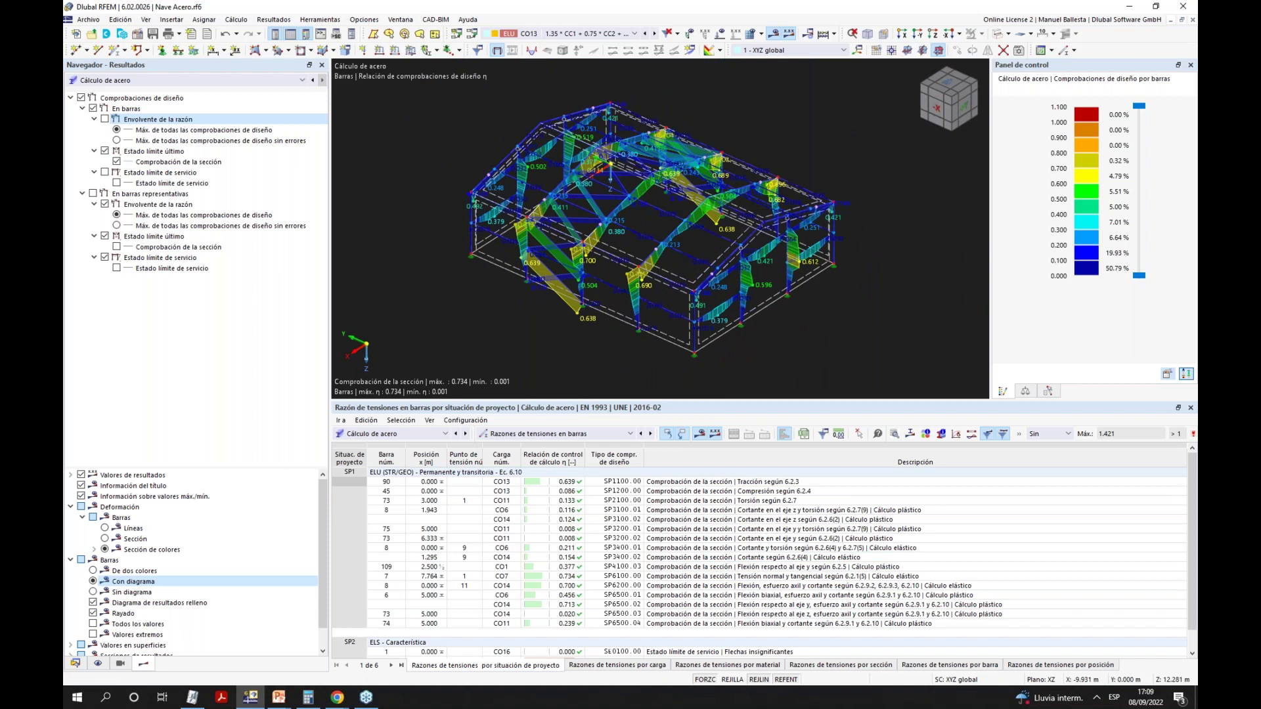
{"action": "middle_click_drag", "start_coordinate": [660, 284], "coordinate": [518, 318], "text": "ctrl"}
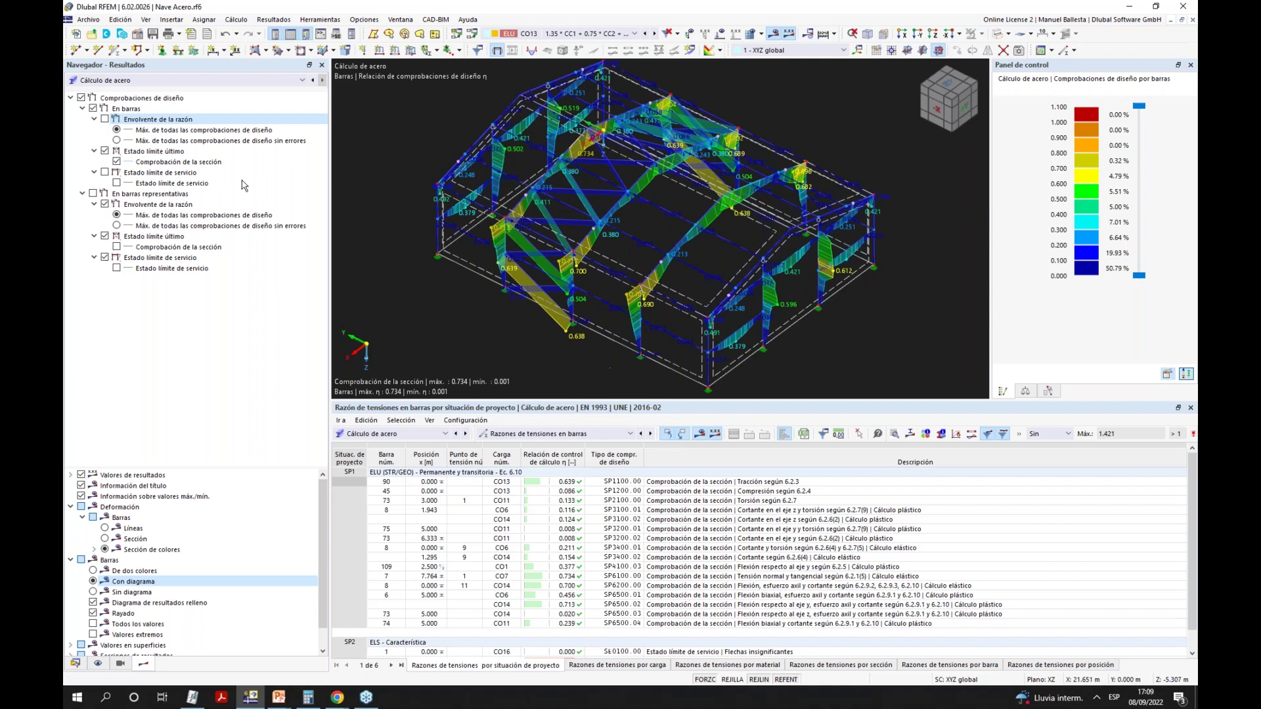
Show the ratio envelope of all design checks, hide the ultimate limit state results, and inspect the gables.
{"action": "left_click", "coordinate": [104, 119]}
{"action": "left_click", "coordinate": [104, 151]}
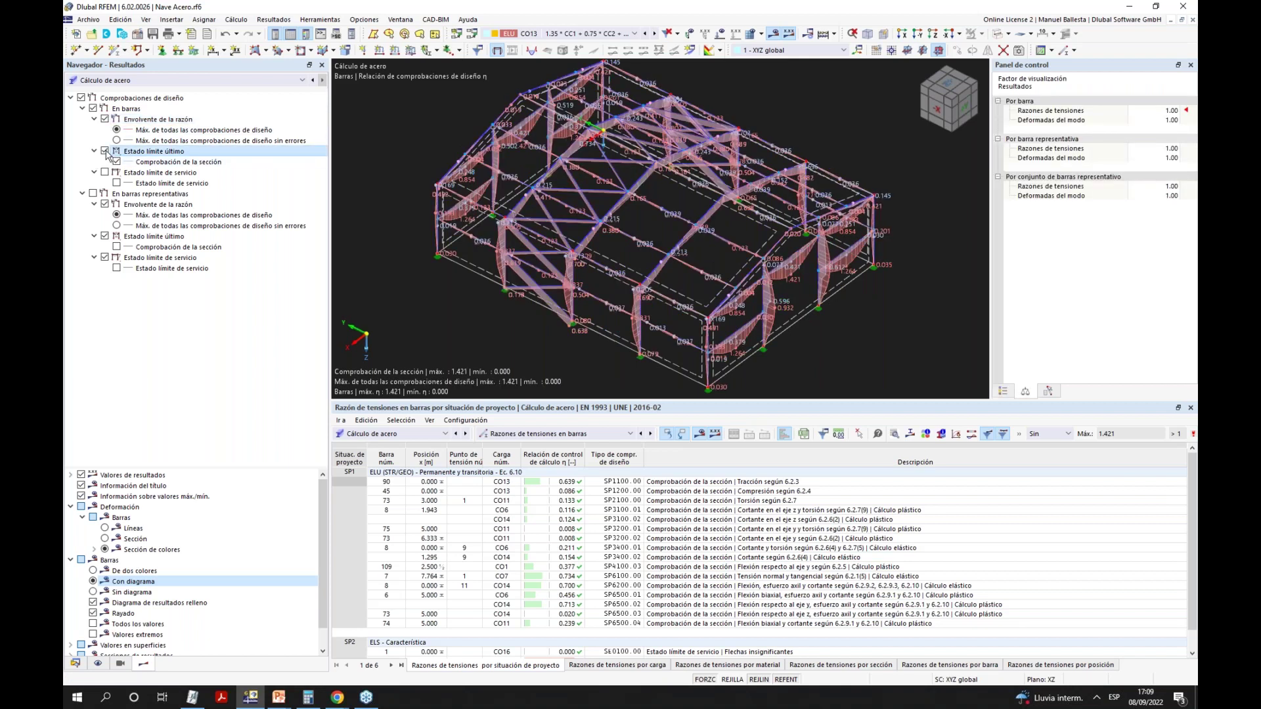
{"action": "middle_click_drag", "start_coordinate": [696, 263], "coordinate": [791, 258], "text": "ctrl"}
{"action": "middle_click_drag", "start_coordinate": [751, 317], "coordinate": [474, 283], "text": "ctrl"}
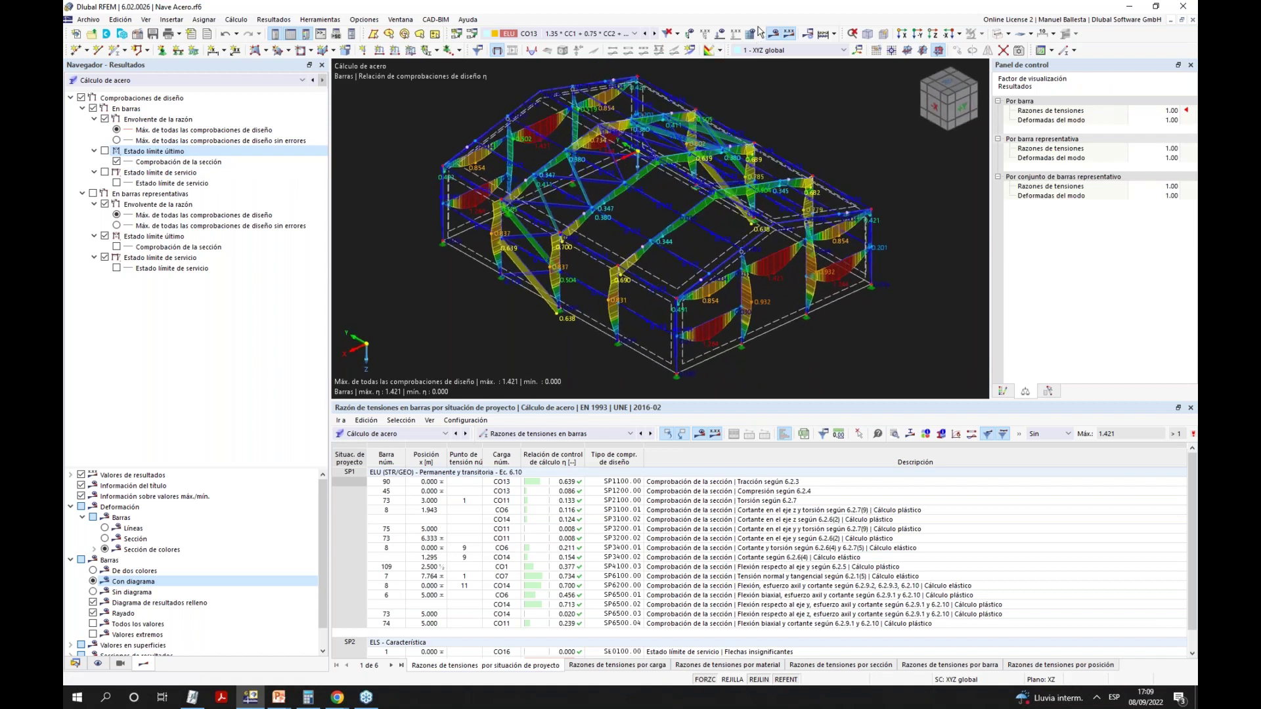
Hide the results and show the representative members in the model.
{"action": "left_click", "coordinate": [776, 37]}
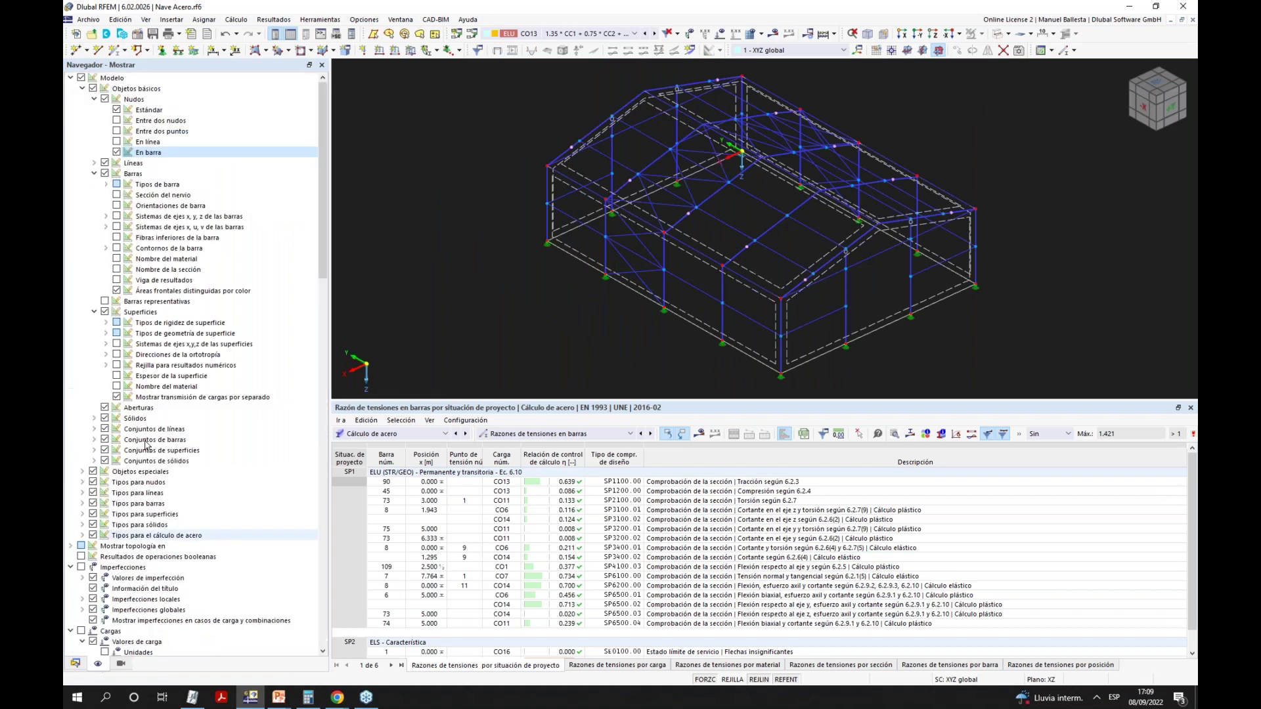
{"action": "left_click", "coordinate": [104, 301]}
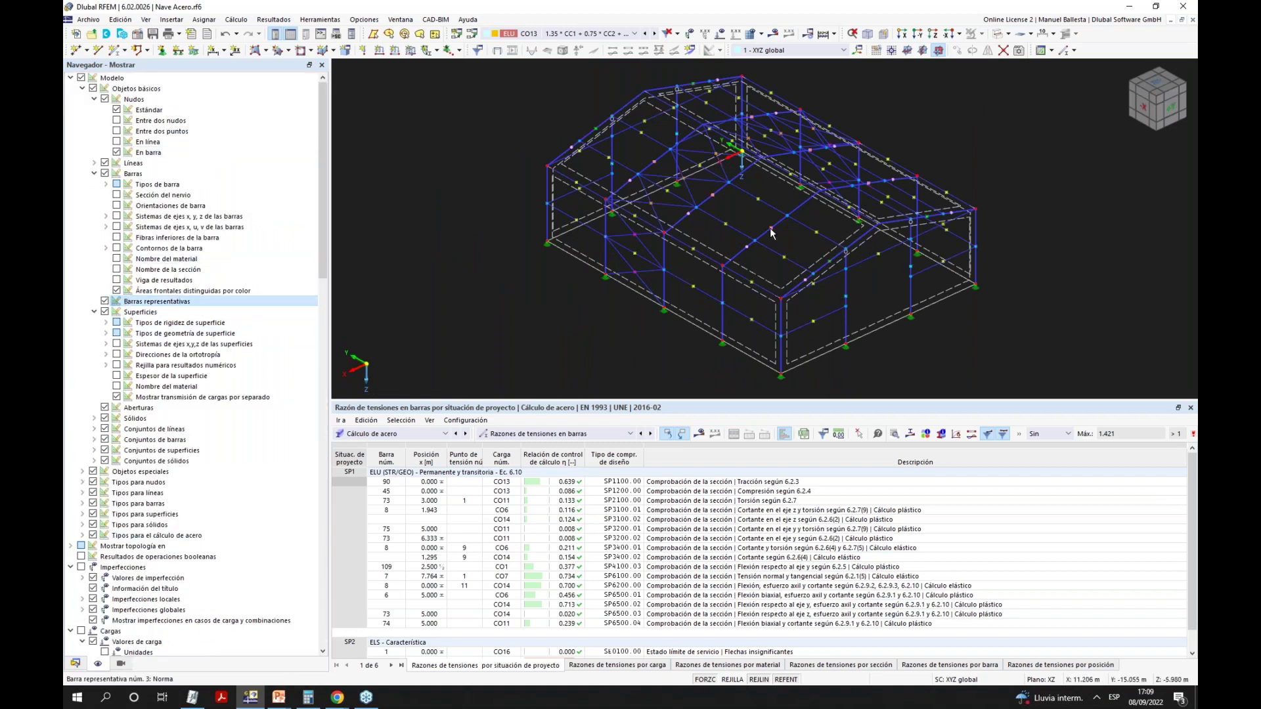
{"action": "mouse_move", "coordinate": [771, 233]}
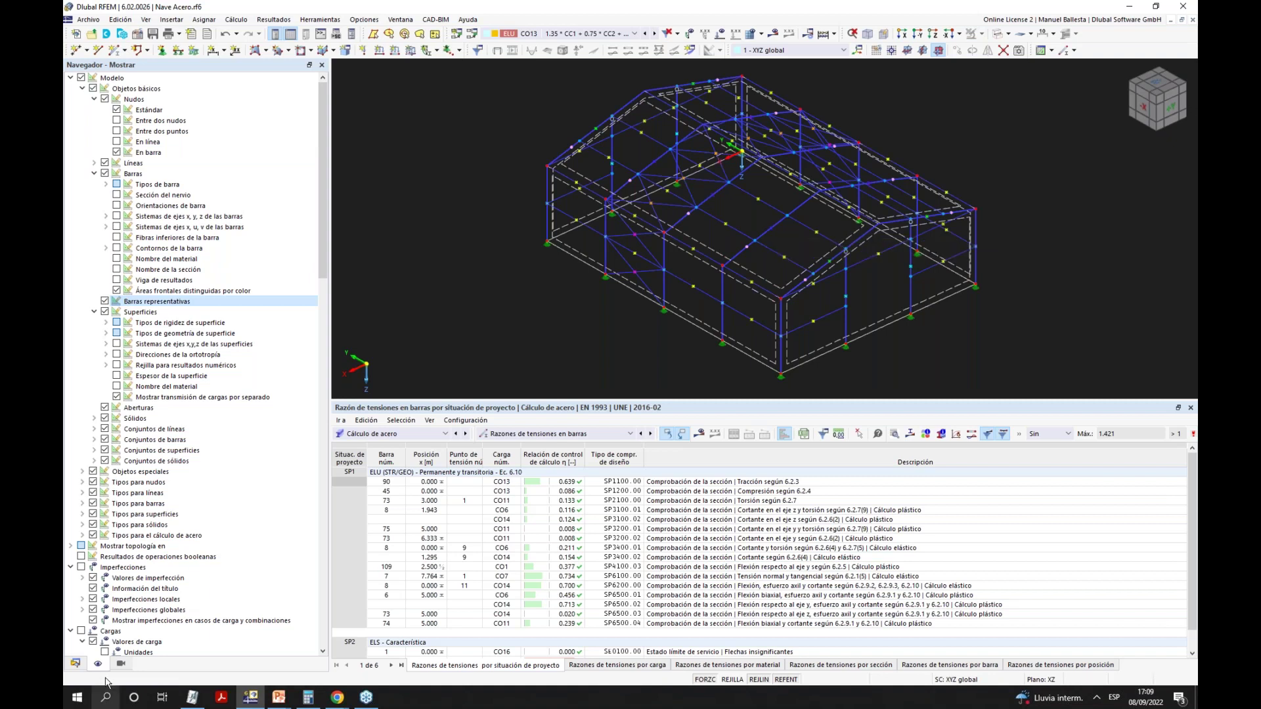
Expand the representative members list and review the properties and statistics of the I 420/120/6.2/9.8/15/0/H section.
{"action": "left_click", "coordinate": [75, 663]}
{"action": "left_click", "coordinate": [94, 238]}
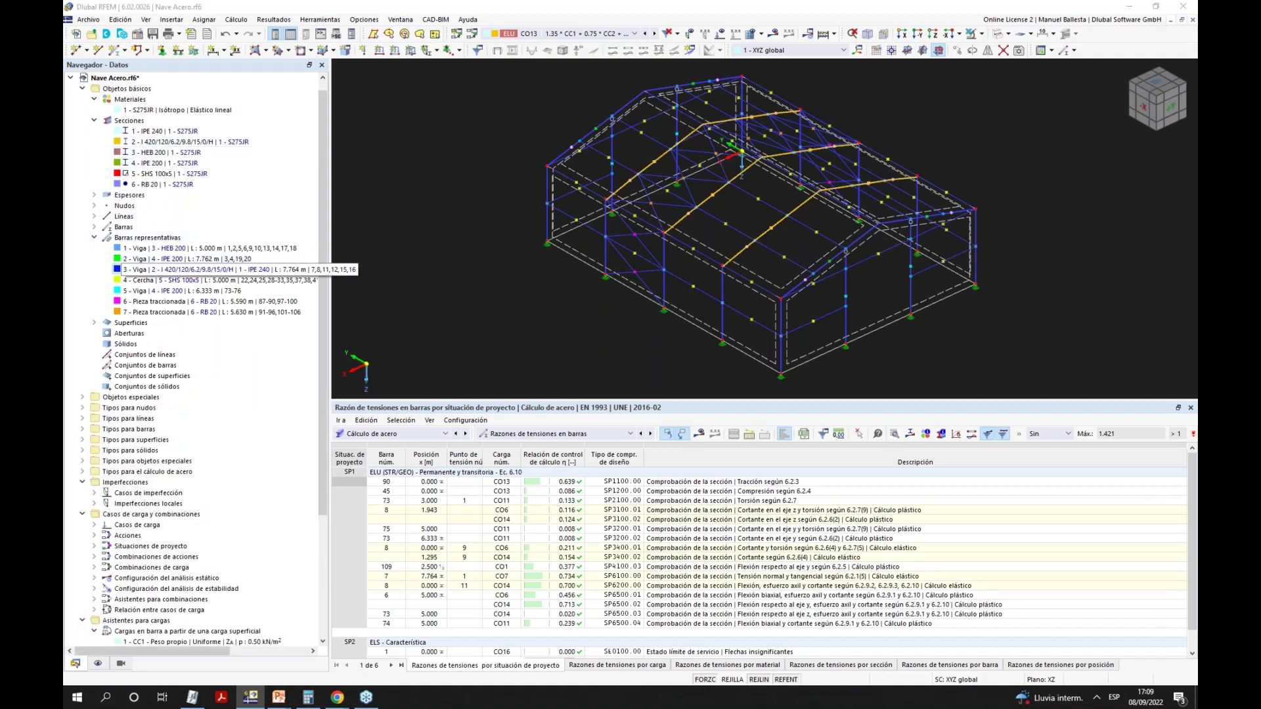
{"action": "double_click", "coordinate": [165, 269]}
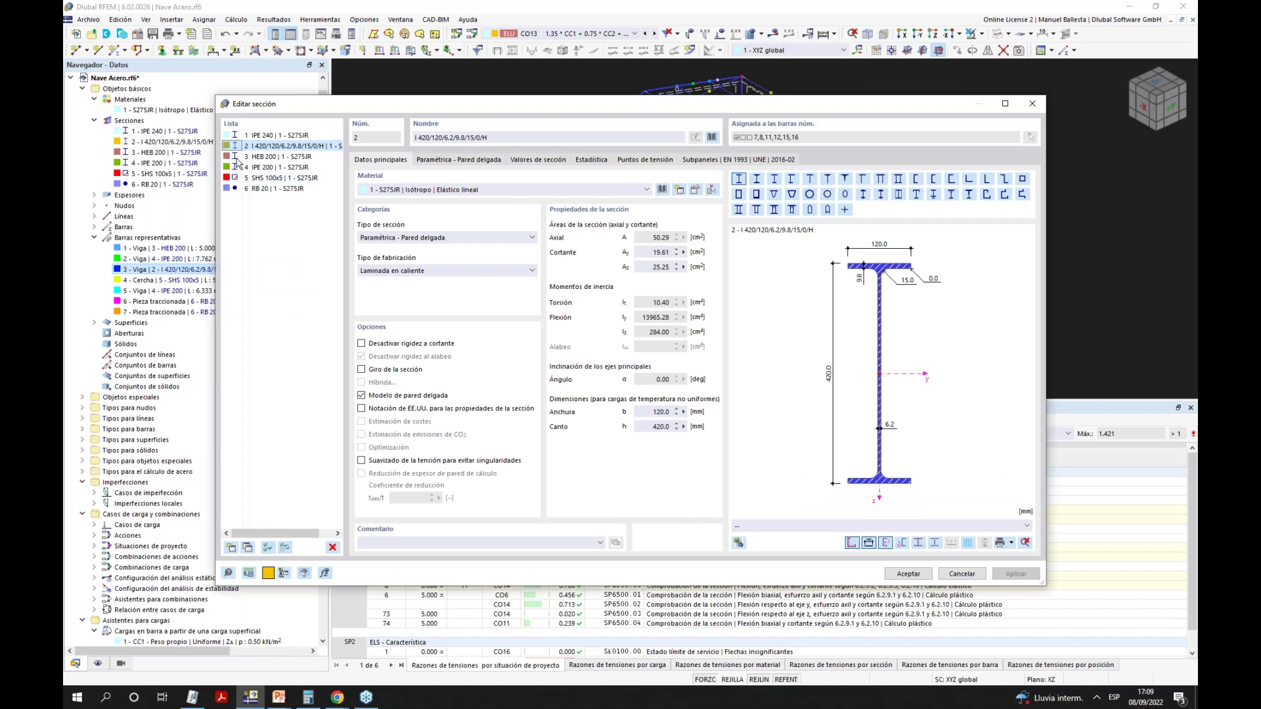
{"action": "left_click", "coordinate": [969, 577]}
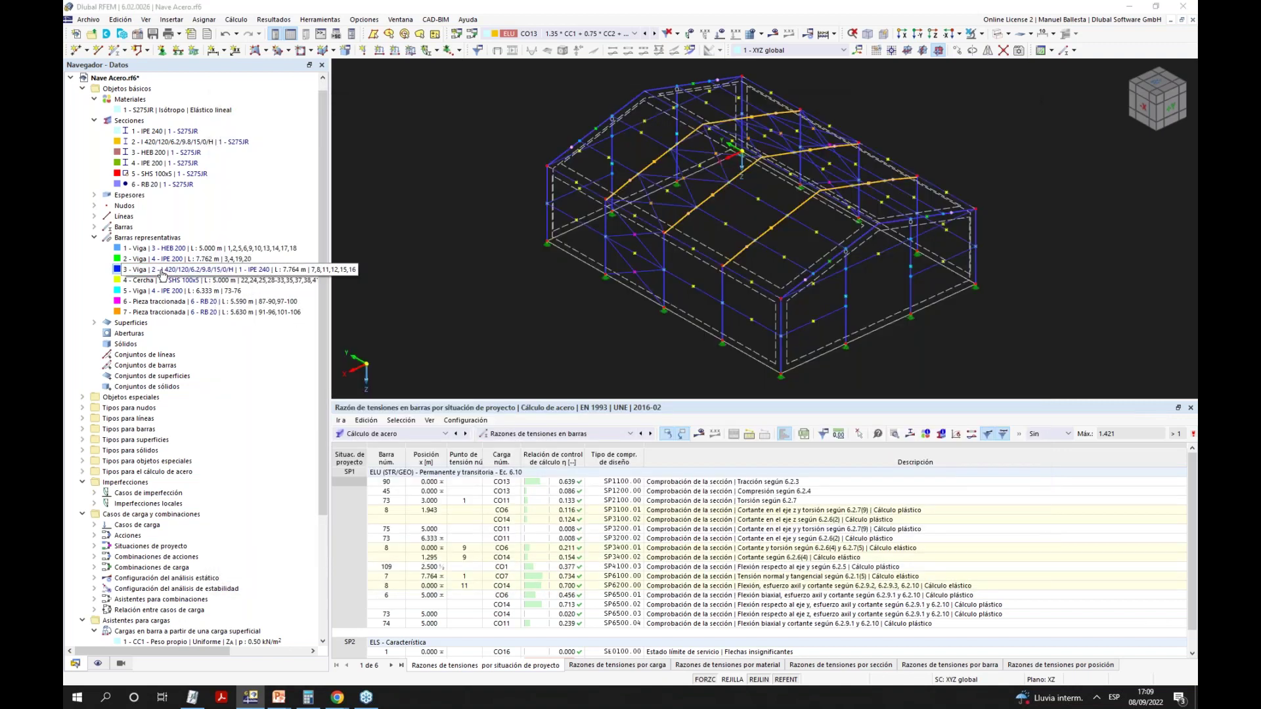
{"action": "double_click", "coordinate": [163, 271]}
{"action": "left_click_drag", "start_coordinate": [732, 105], "coordinate": [755, 117]}
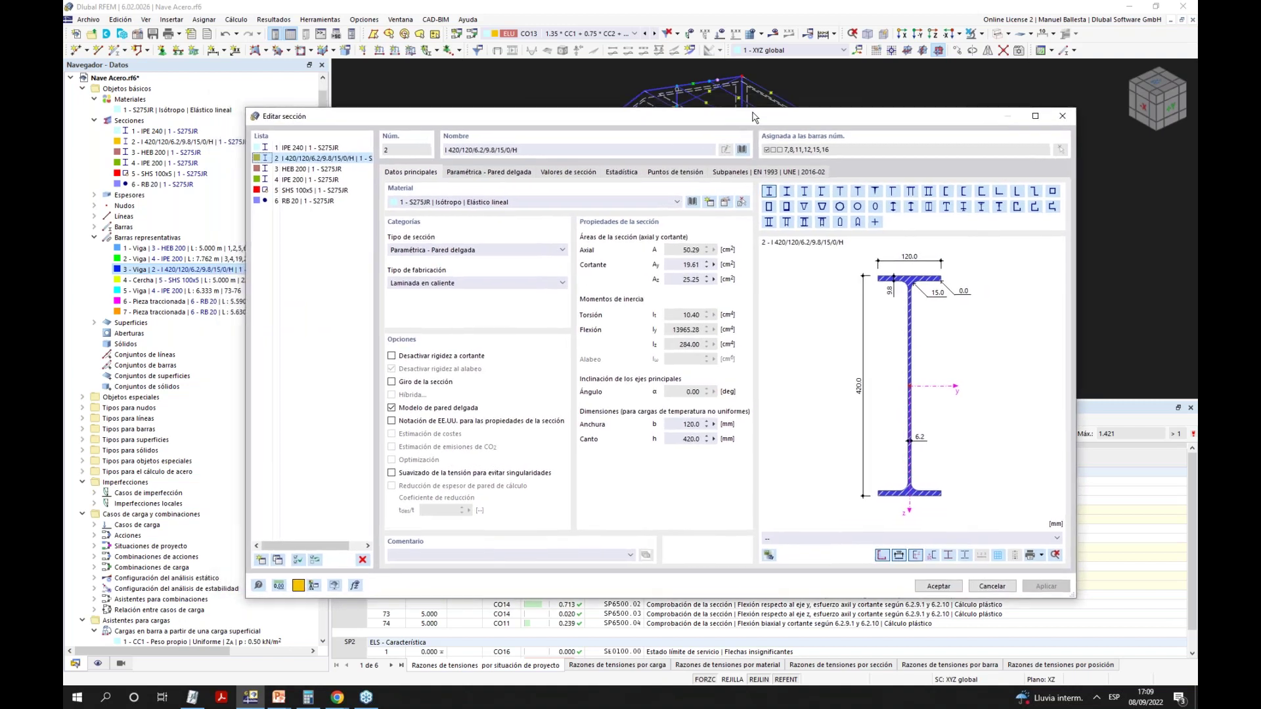
{"action": "left_click", "coordinate": [519, 174]}
{"action": "left_click", "coordinate": [585, 174]}
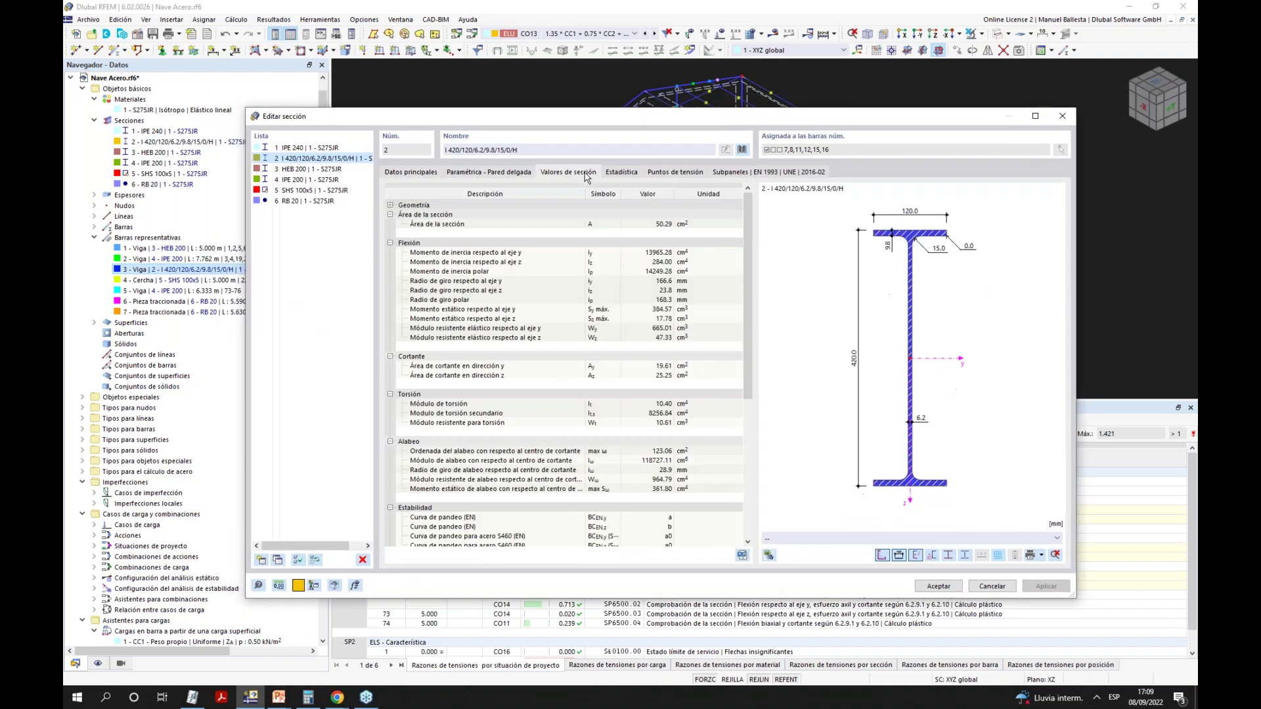
{"action": "left_click", "coordinate": [622, 173]}
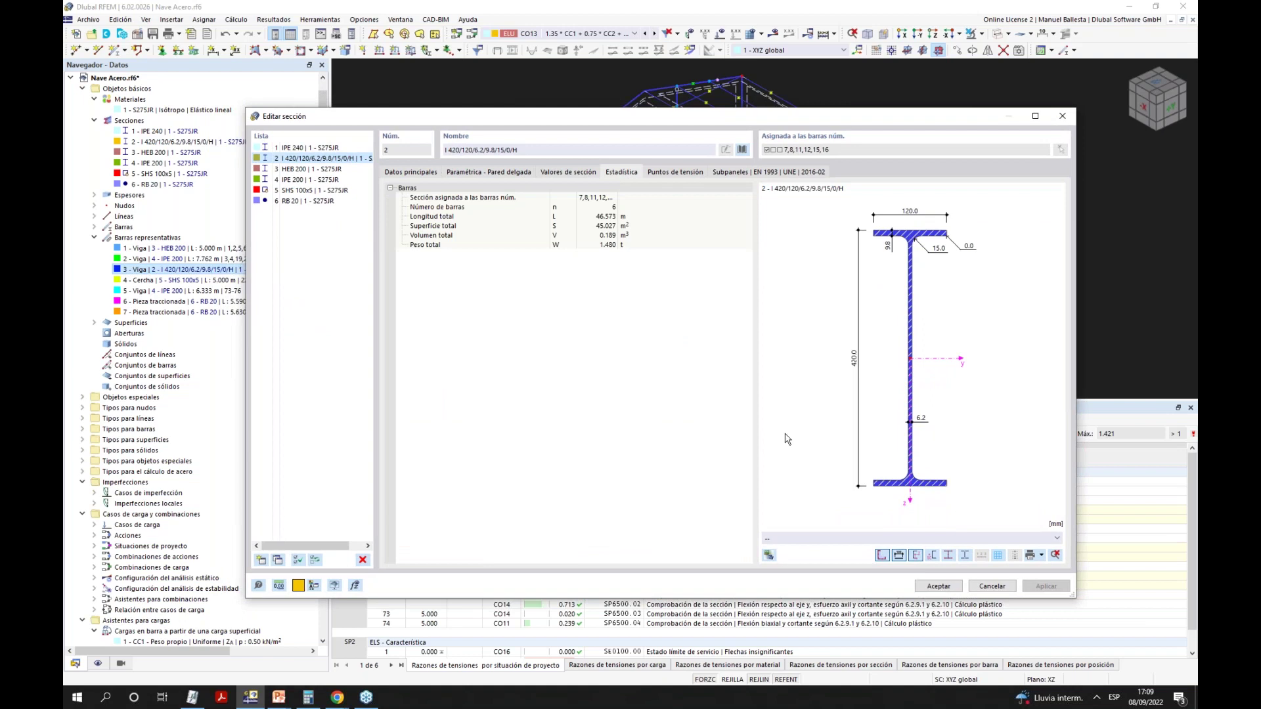
{"action": "left_click", "coordinate": [993, 586]}
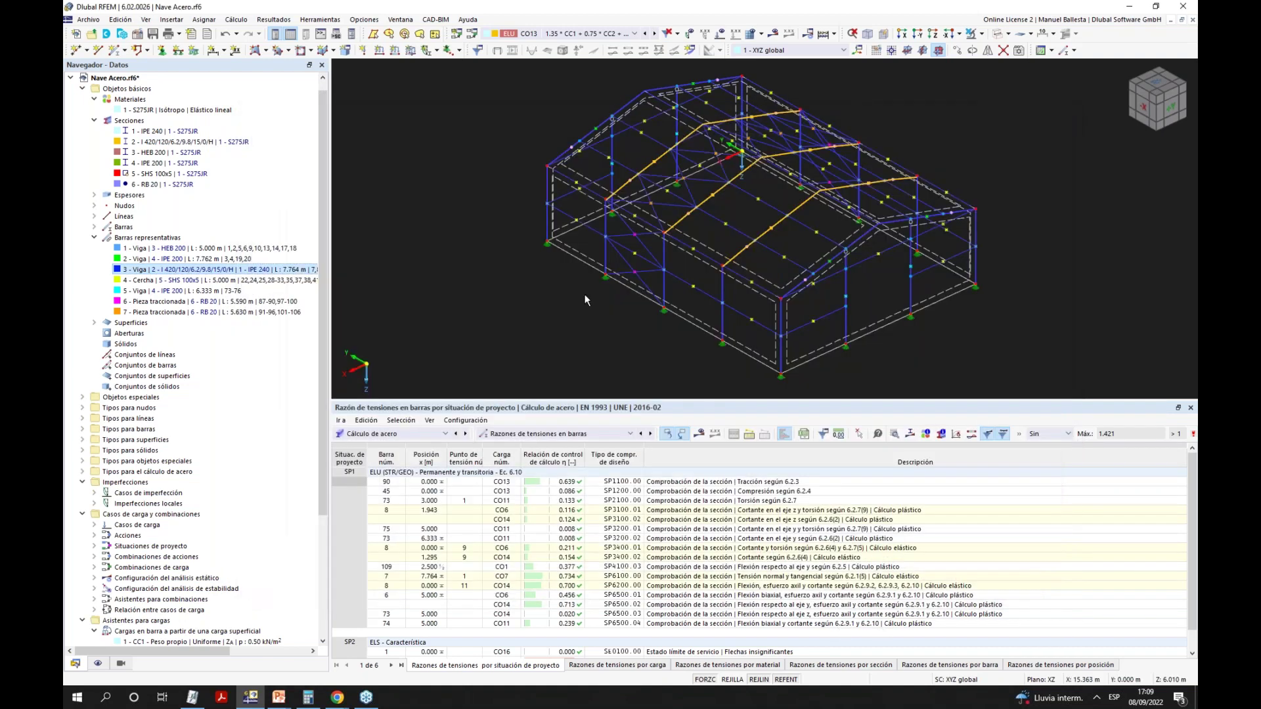
Open representative member 3, the tapered rafter, for editing and inspect its shape in the 3D preview.
{"action": "double_click", "coordinate": [714, 213]}
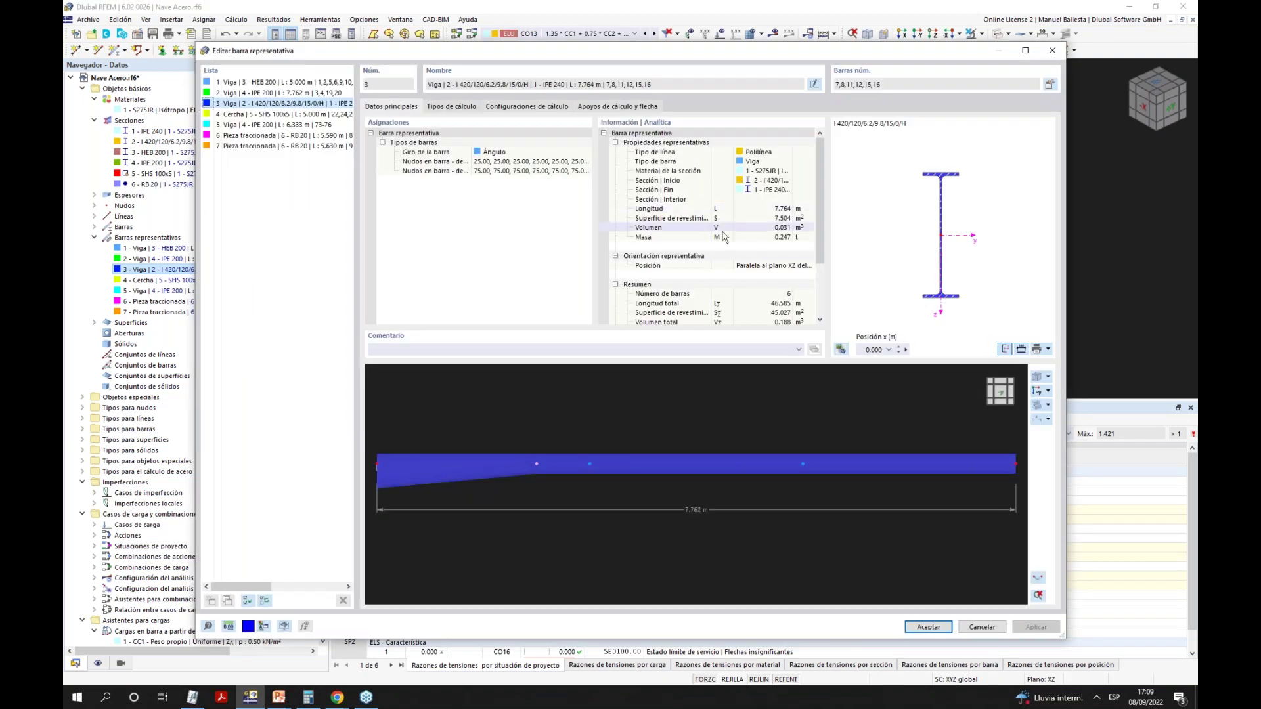
{"action": "scroll", "coordinate": [797, 450], "scroll_direction": "down", "scroll_amount": 3}
{"action": "middle_click_drag", "start_coordinate": [797, 451], "coordinate": [607, 482], "text": "ctrl"}
{"action": "scroll", "coordinate": [607, 482], "scroll_direction": "up", "scroll_amount": 3}
{"action": "scroll", "coordinate": [648, 473], "scroll_direction": "down", "scroll_amount": 1}
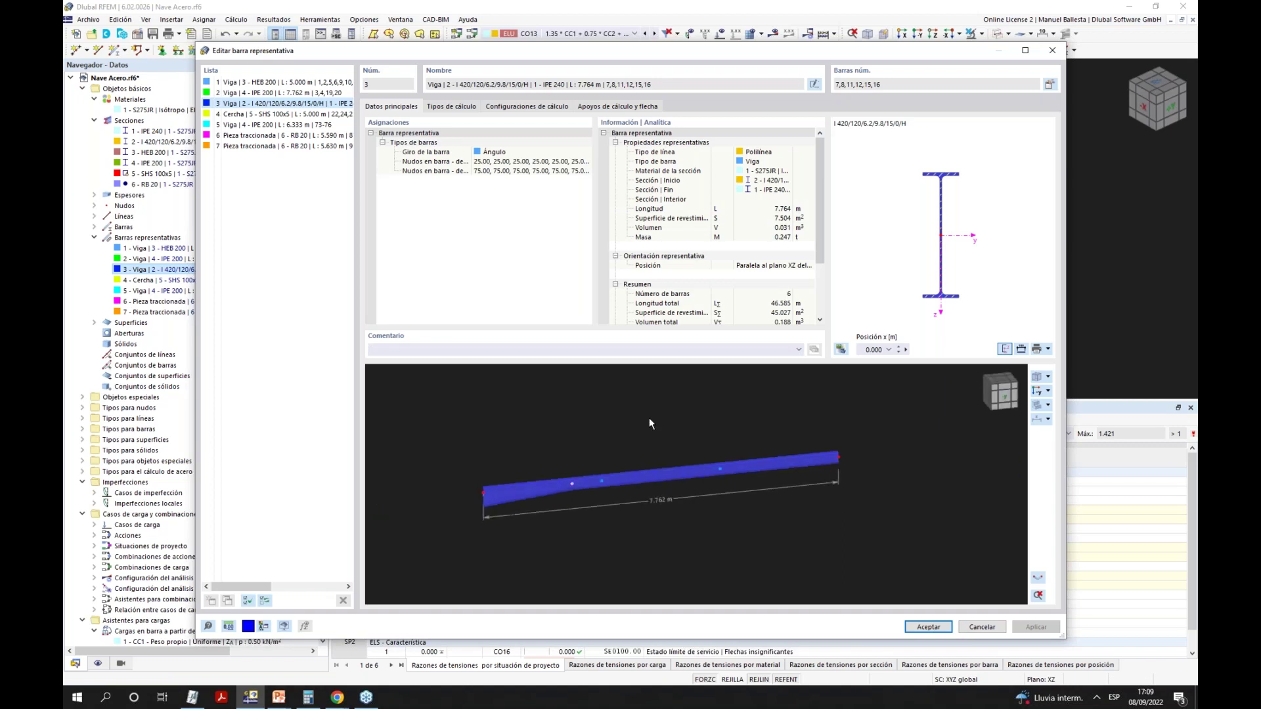
{"action": "middle_click_drag", "start_coordinate": [612, 526], "coordinate": [473, 501], "text": "ctrl"}
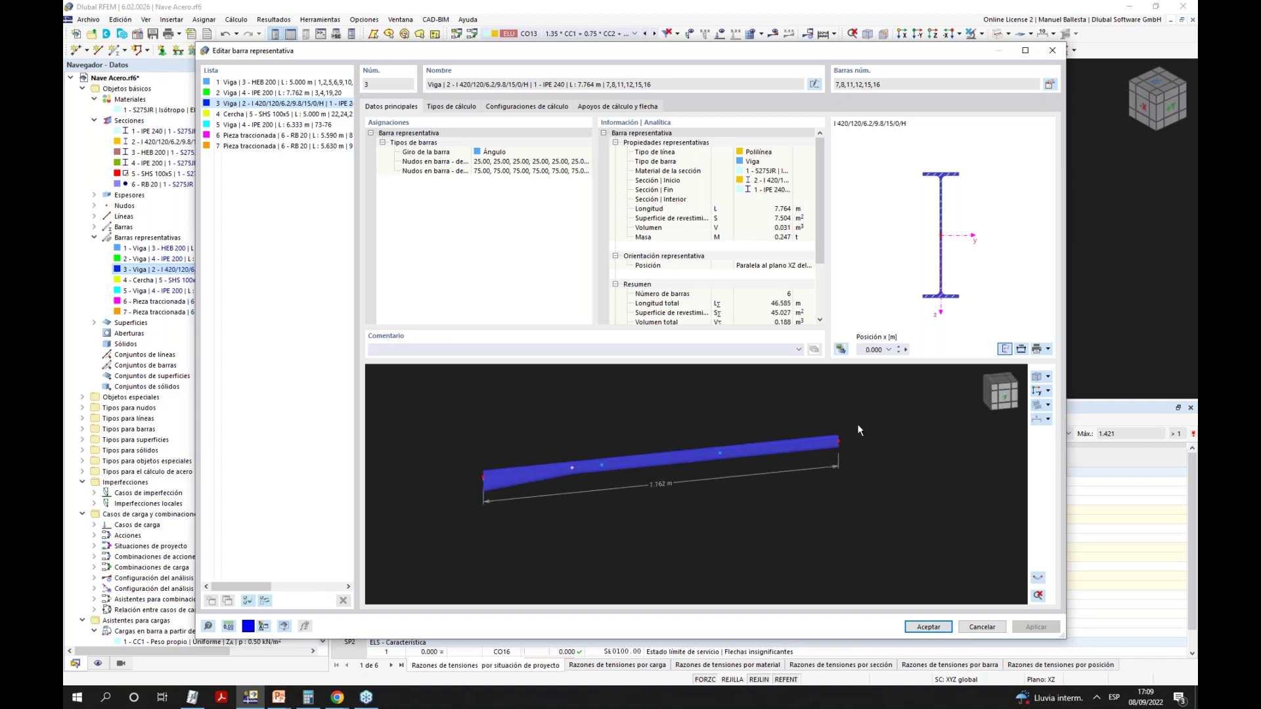
Create new steel design boundary conditions for the representative rafter and add three intermediate nodes to the nodal supports.
{"action": "left_click", "coordinate": [449, 107]}
{"action": "left_click", "coordinate": [782, 185]}
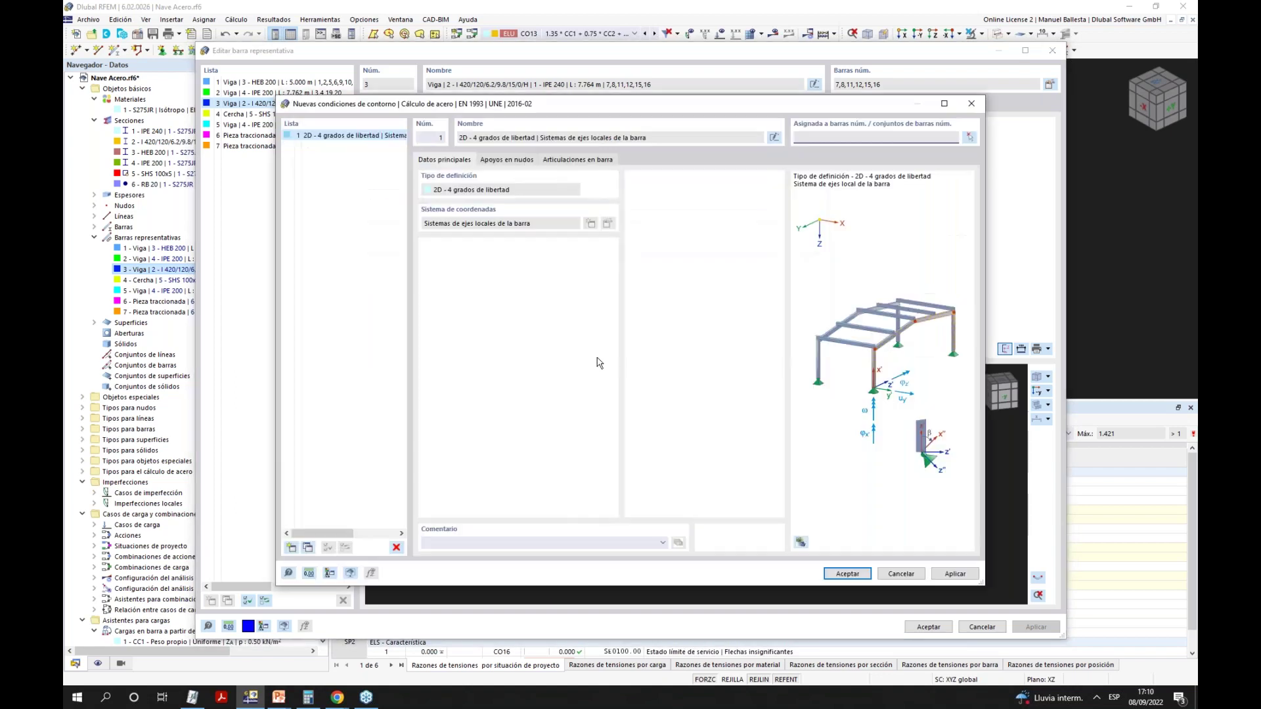
{"action": "left_click", "coordinate": [519, 159]}
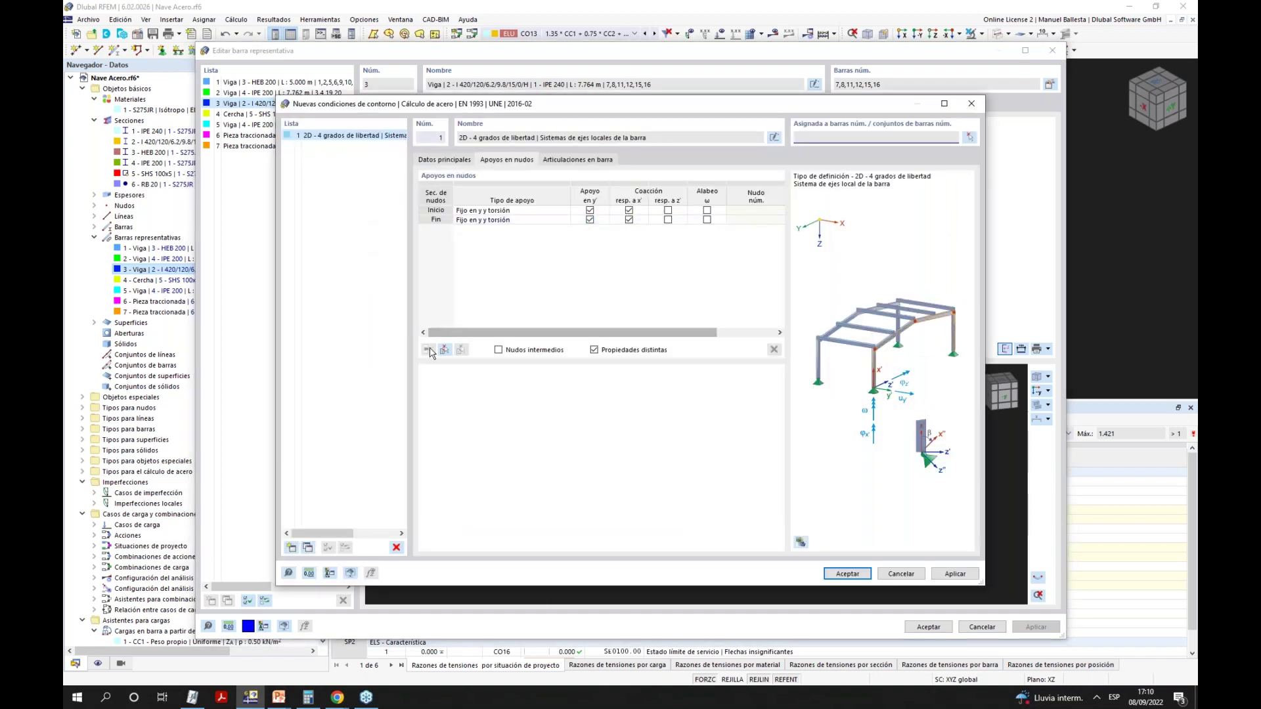
{"action": "left_click", "coordinate": [499, 349]}
{"action": "left_click", "coordinate": [428, 349]}
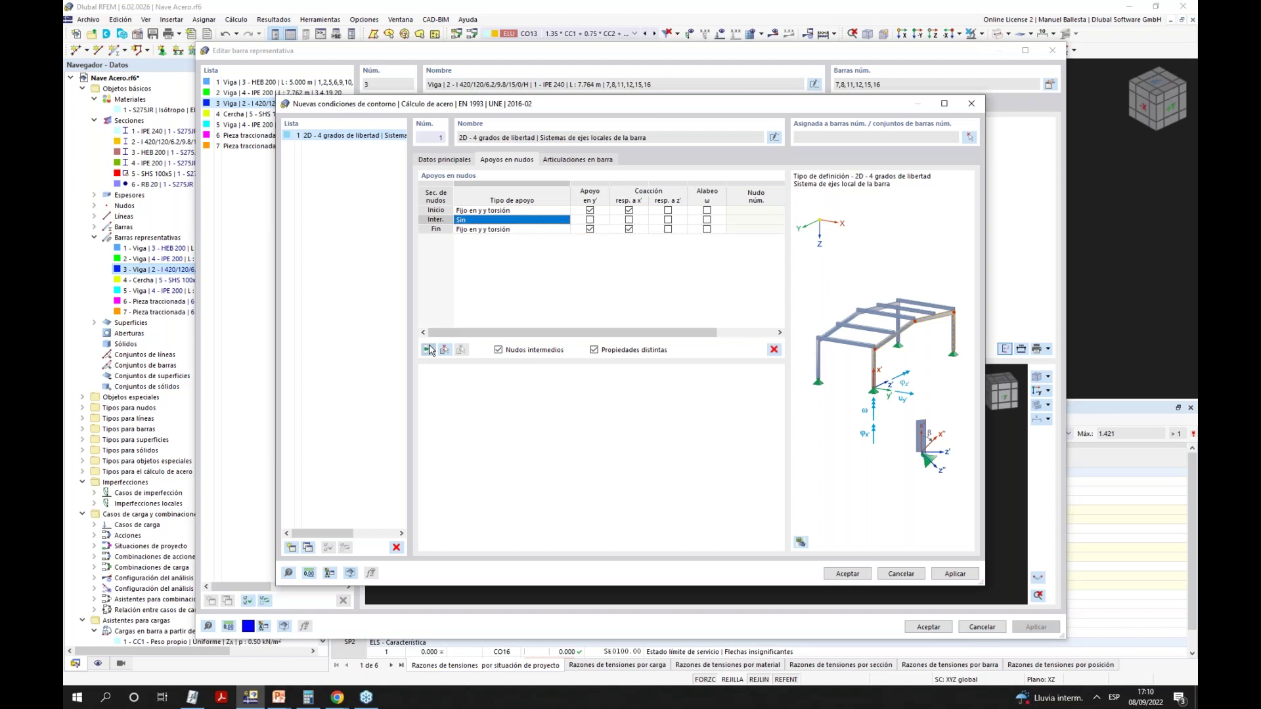
{"action": "left_click", "coordinate": [428, 349]}
Set a fixed support in y' at all three intermediate nodes and accept the boundary conditions.
{"action": "left_click", "coordinate": [590, 220]}
{"action": "left_click", "coordinate": [589, 230]}
{"action": "left_click", "coordinate": [589, 229]}
{"action": "left_click", "coordinate": [590, 238]}
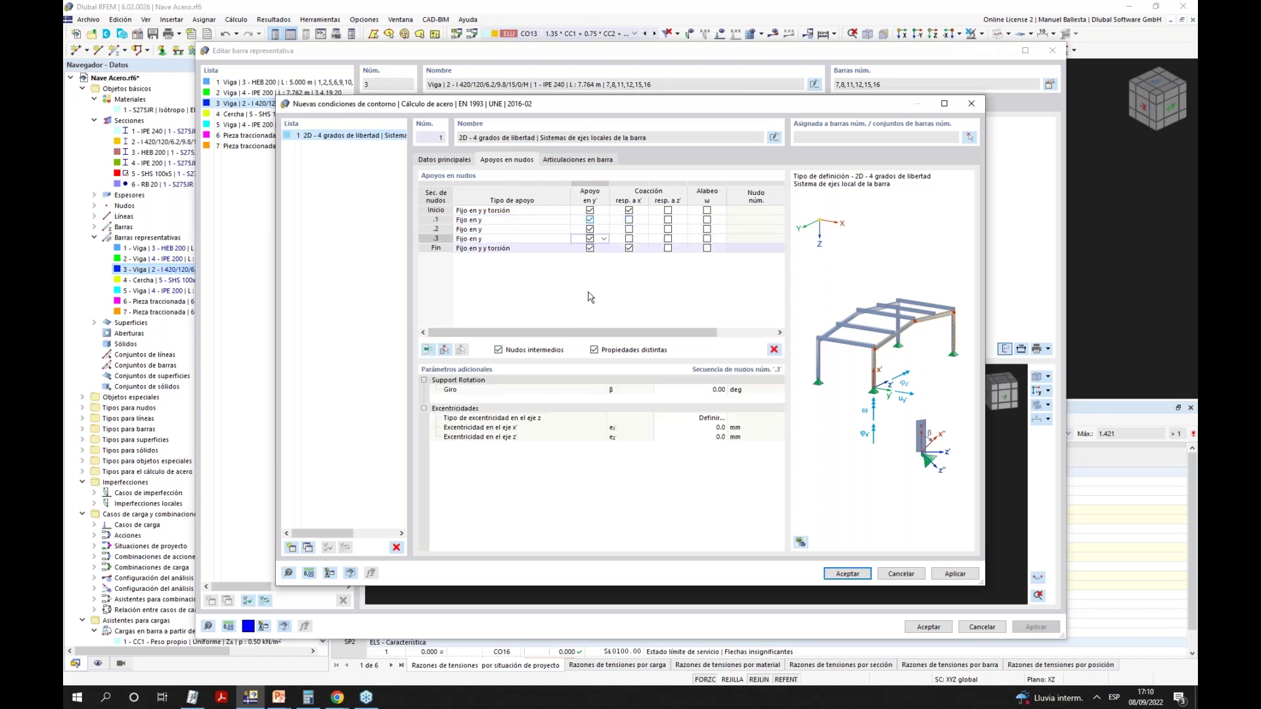
{"action": "left_click", "coordinate": [847, 573]}
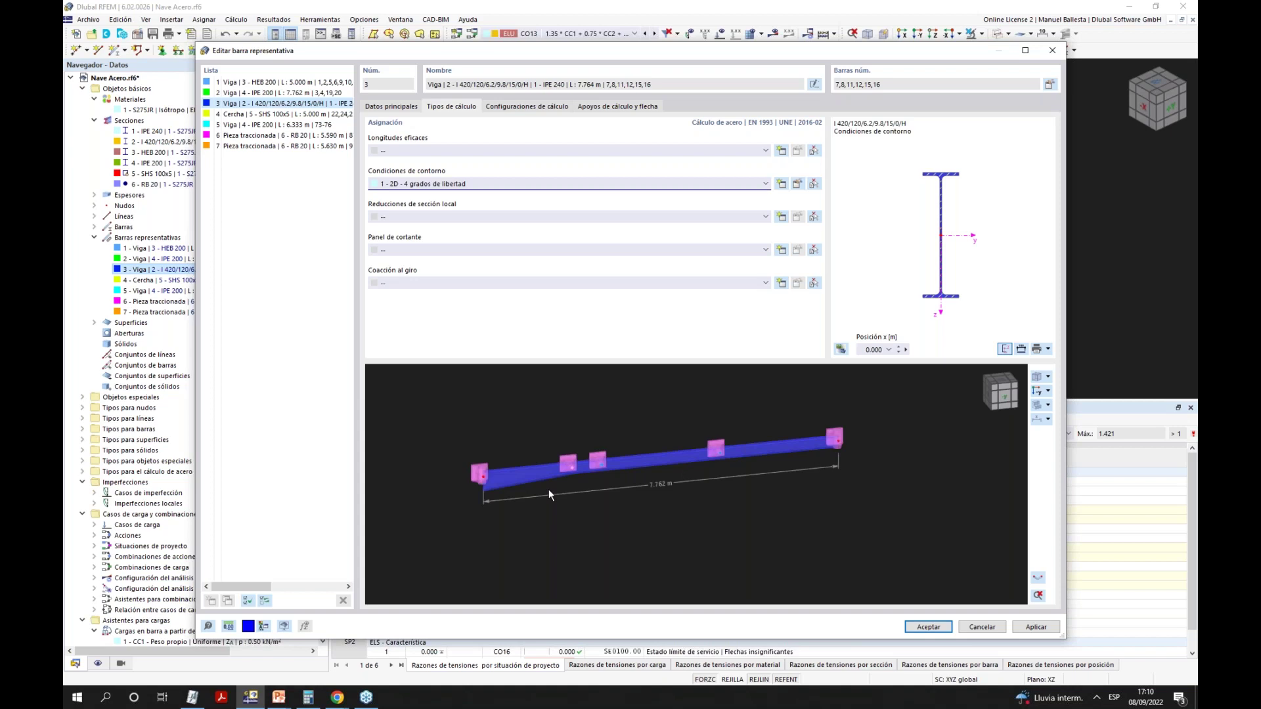
Edit the rafter's boundary conditions to remove the y' support at intermediate node .3 and apply the change.
{"action": "left_click", "coordinate": [797, 184]}
{"action": "left_click", "coordinate": [507, 160]}
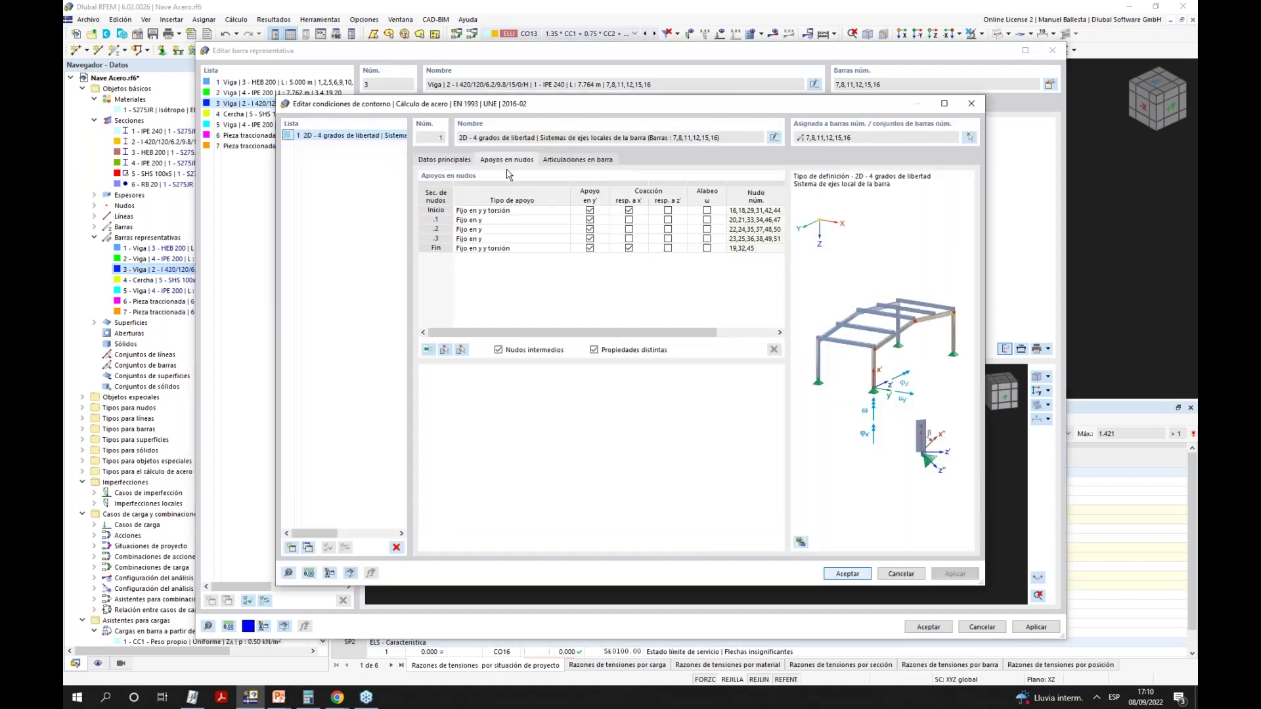
{"action": "left_click", "coordinate": [590, 239]}
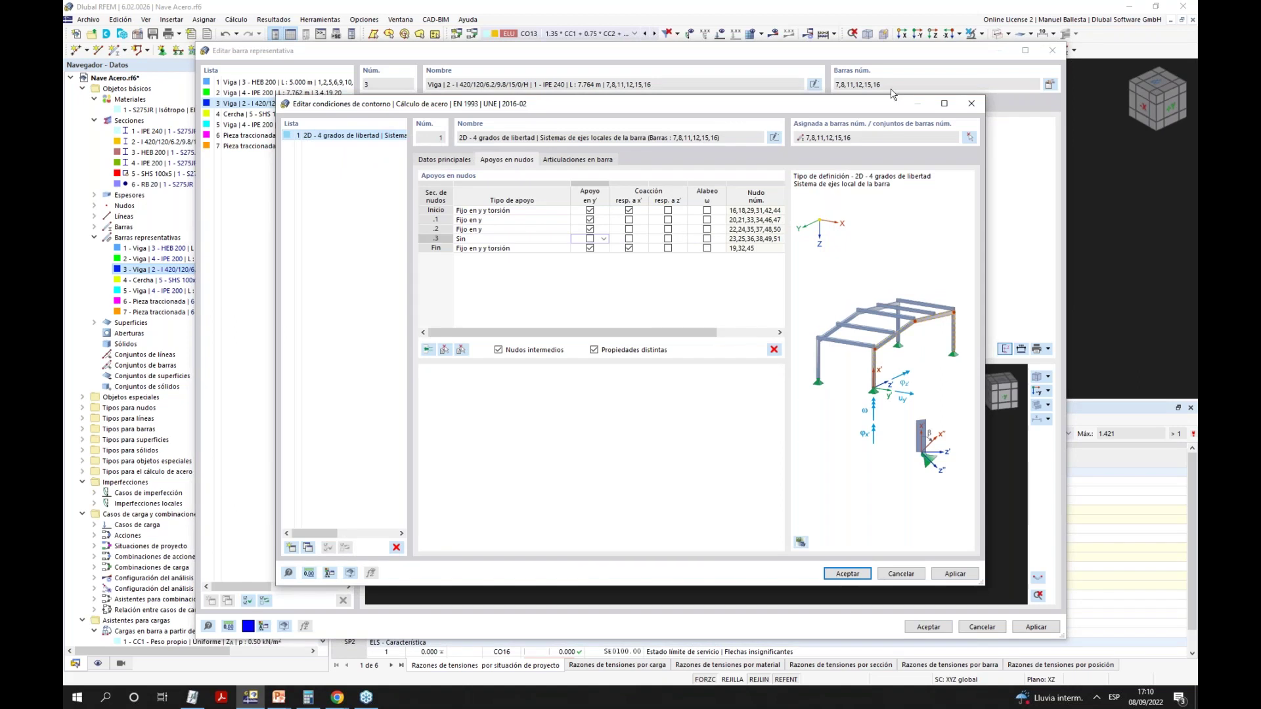
{"action": "left_click_drag", "start_coordinate": [879, 104], "coordinate": [415, 99]}
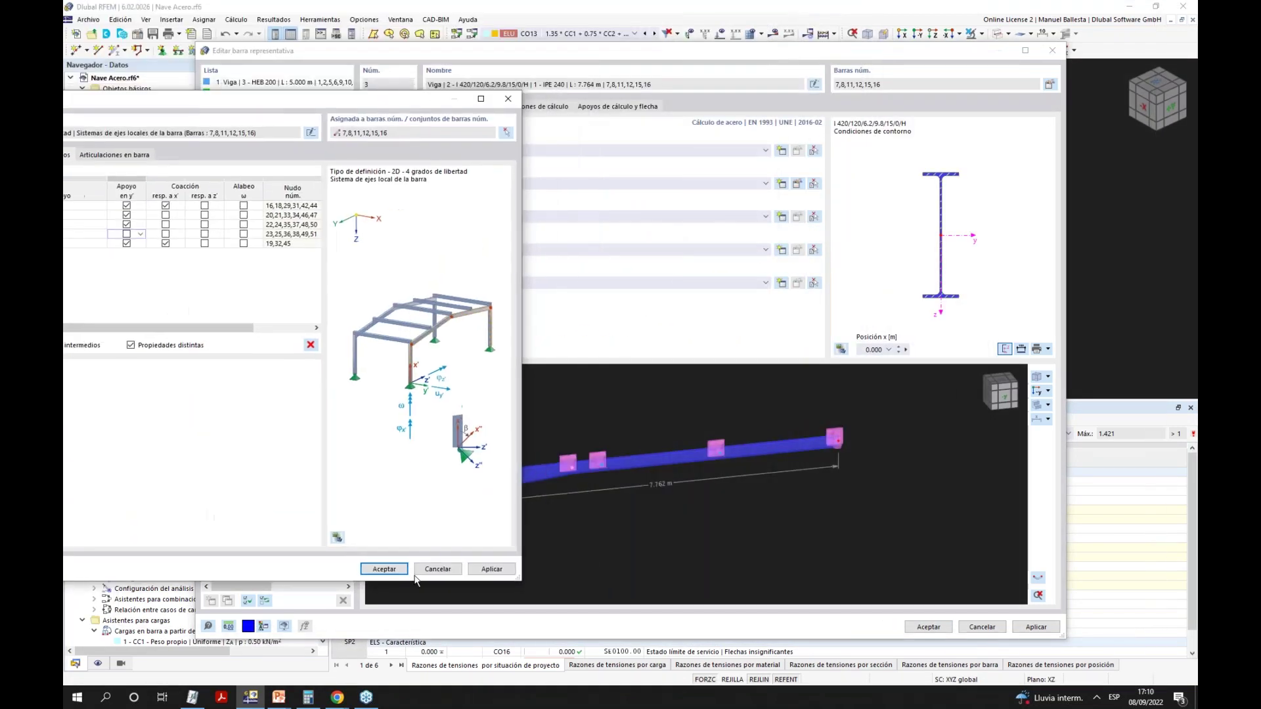
{"action": "left_click", "coordinate": [490, 569]}
{"action": "left_click", "coordinate": [683, 402]}
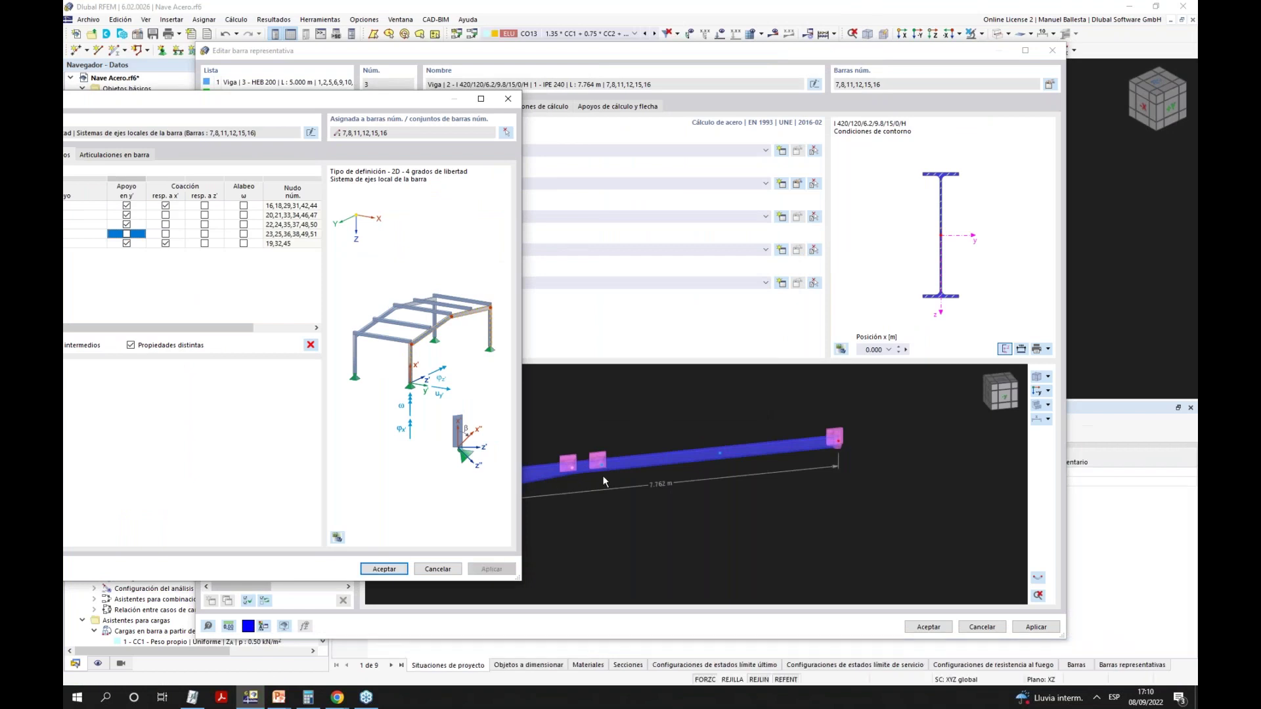
Restore the y' support at intermediate node .3, remove it at node .1, and accept the rafter's boundary conditions.
{"action": "left_click", "coordinate": [127, 234]}
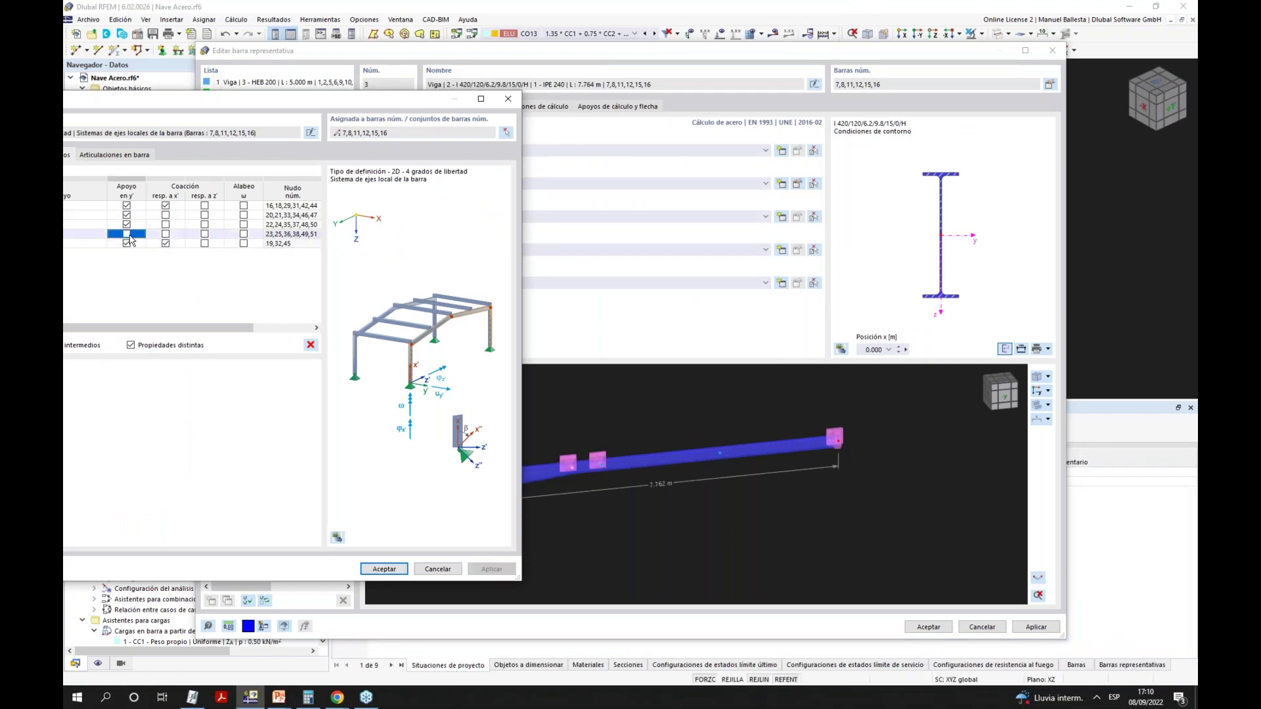
{"action": "left_click", "coordinate": [127, 221]}
{"action": "left_click", "coordinate": [126, 216]}
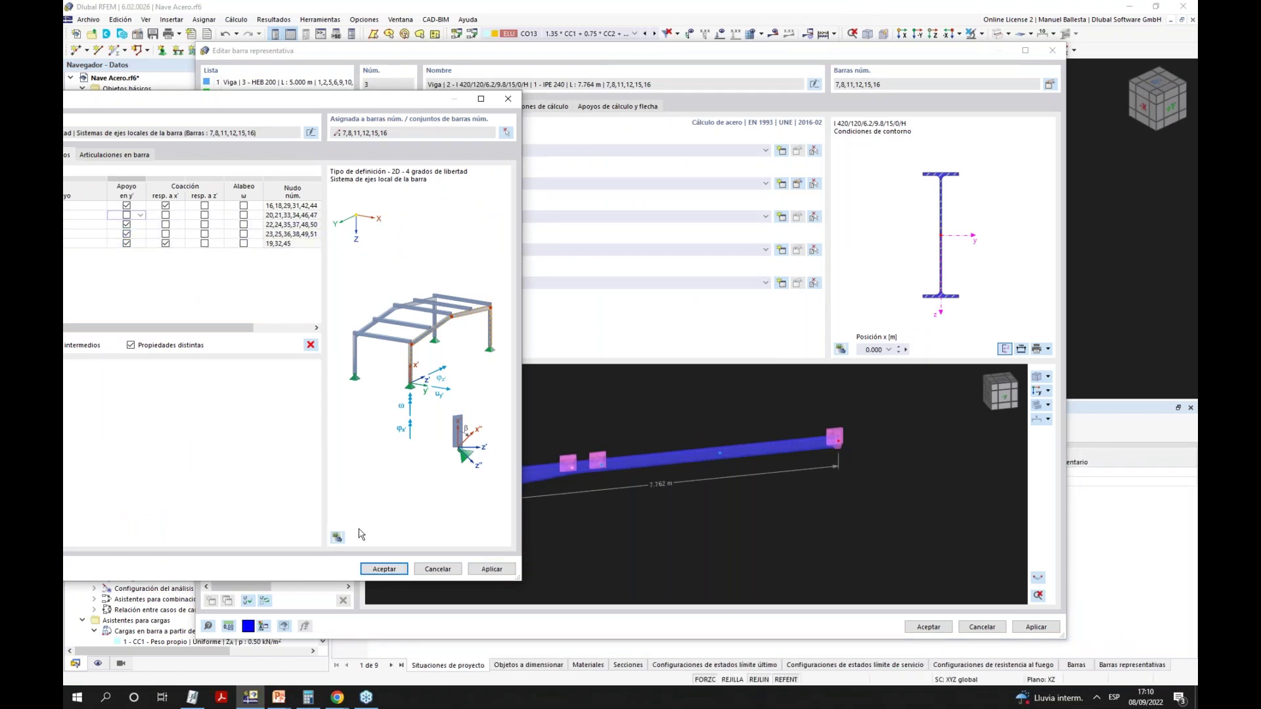
{"action": "left_click", "coordinate": [385, 568]}
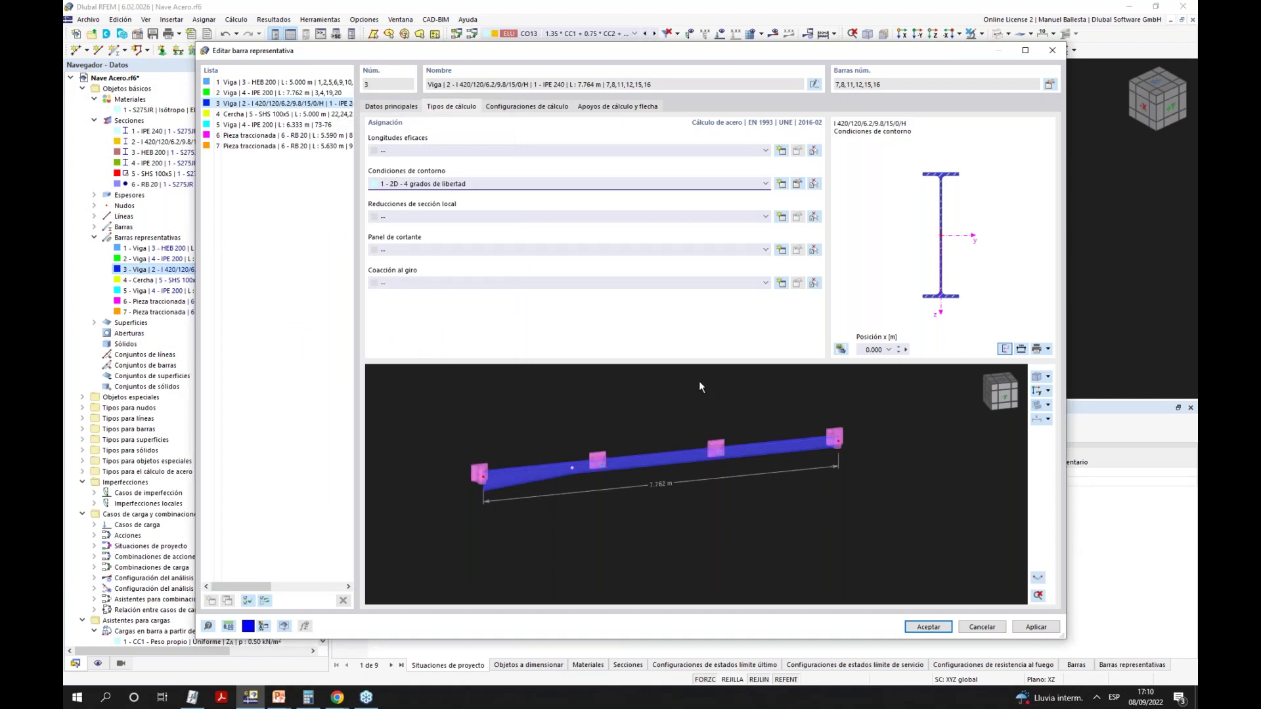
Reopen the rafter's boundary conditions, review the nodal supports and close them without changes.
{"action": "left_click", "coordinate": [798, 184]}
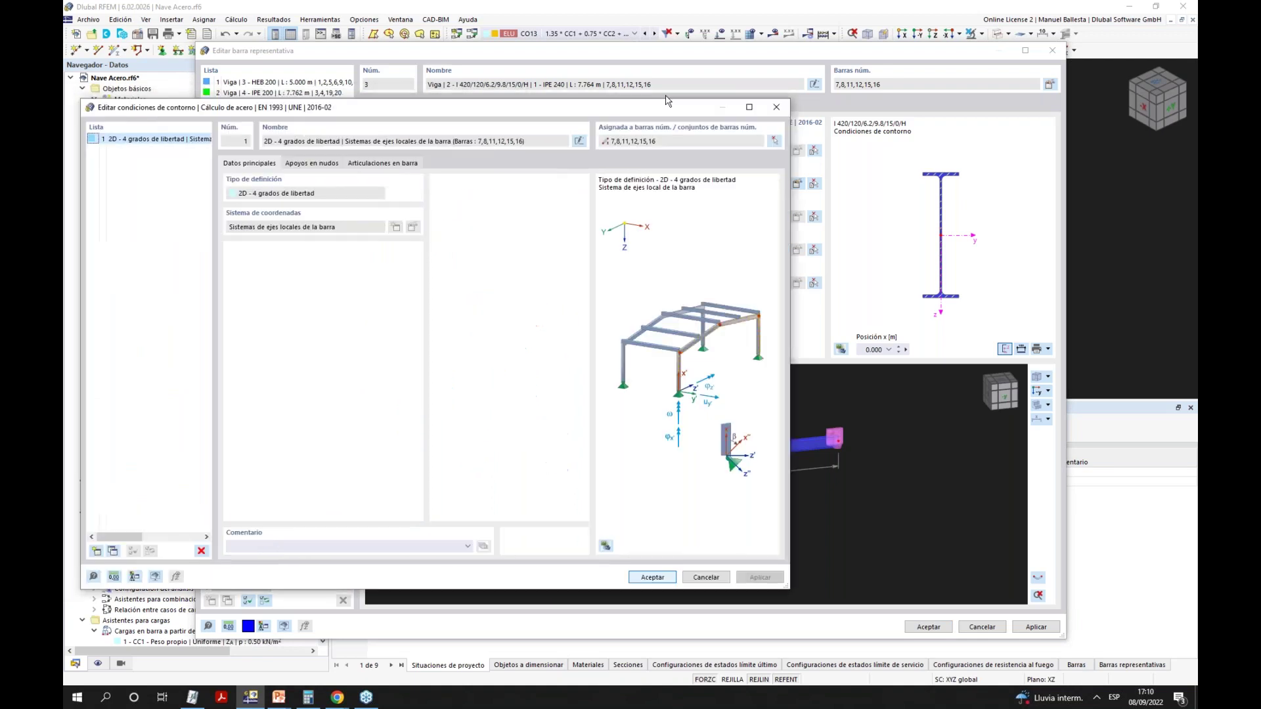
{"action": "left_click", "coordinate": [411, 146]}
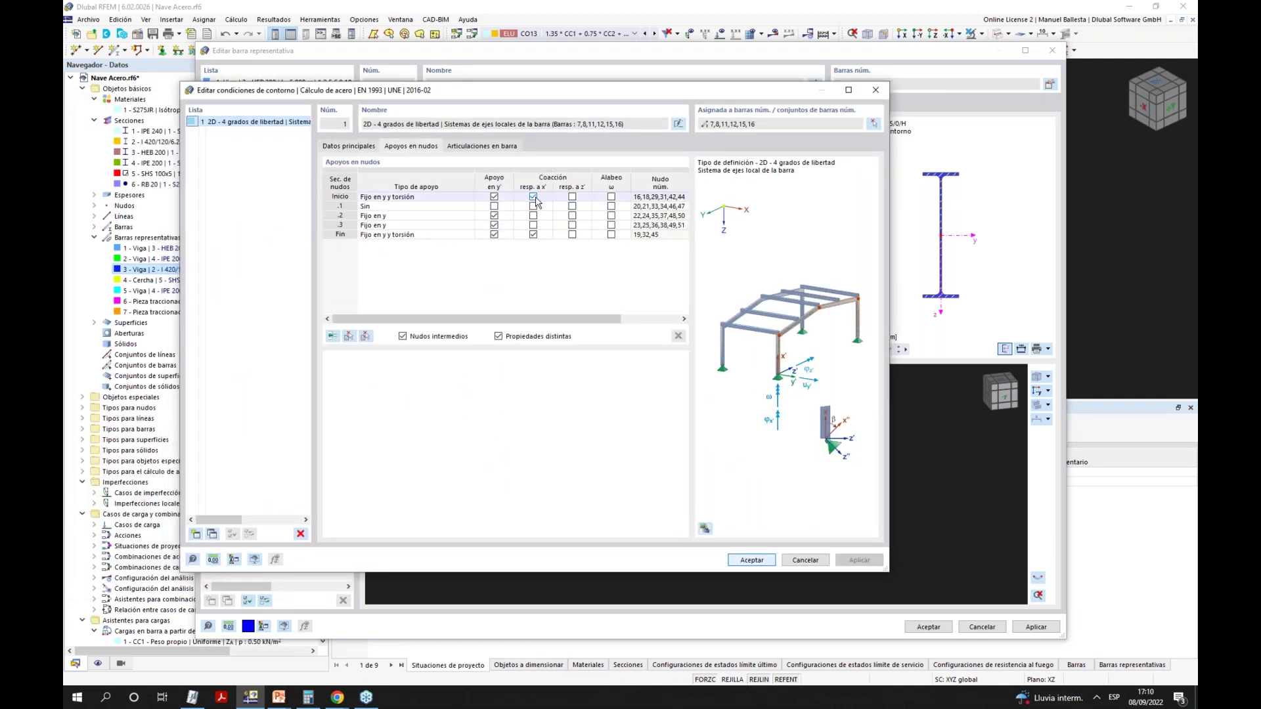
{"action": "left_click", "coordinate": [816, 557]}
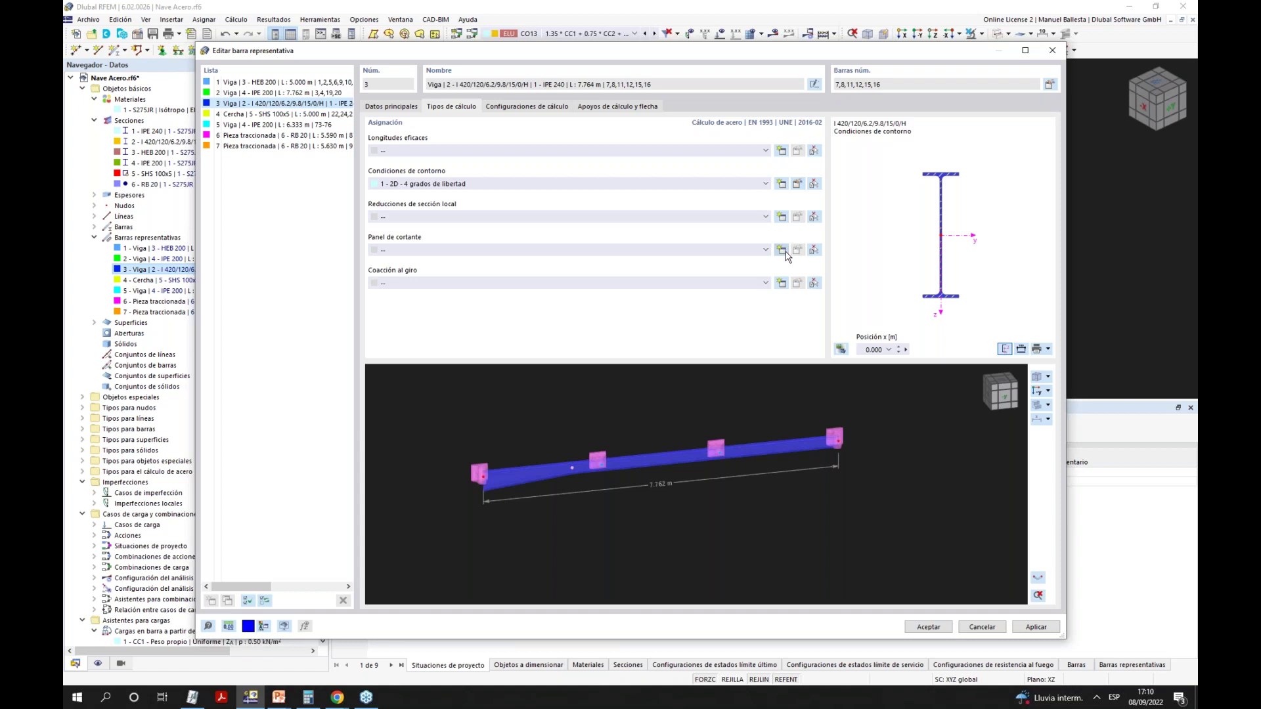
Create a shear panel for the rafter and choose the trapezoidal sheet HSW (-) E 40 S - 1.5.
{"action": "left_click", "coordinate": [782, 251]}
{"action": "left_click", "coordinate": [499, 159]}
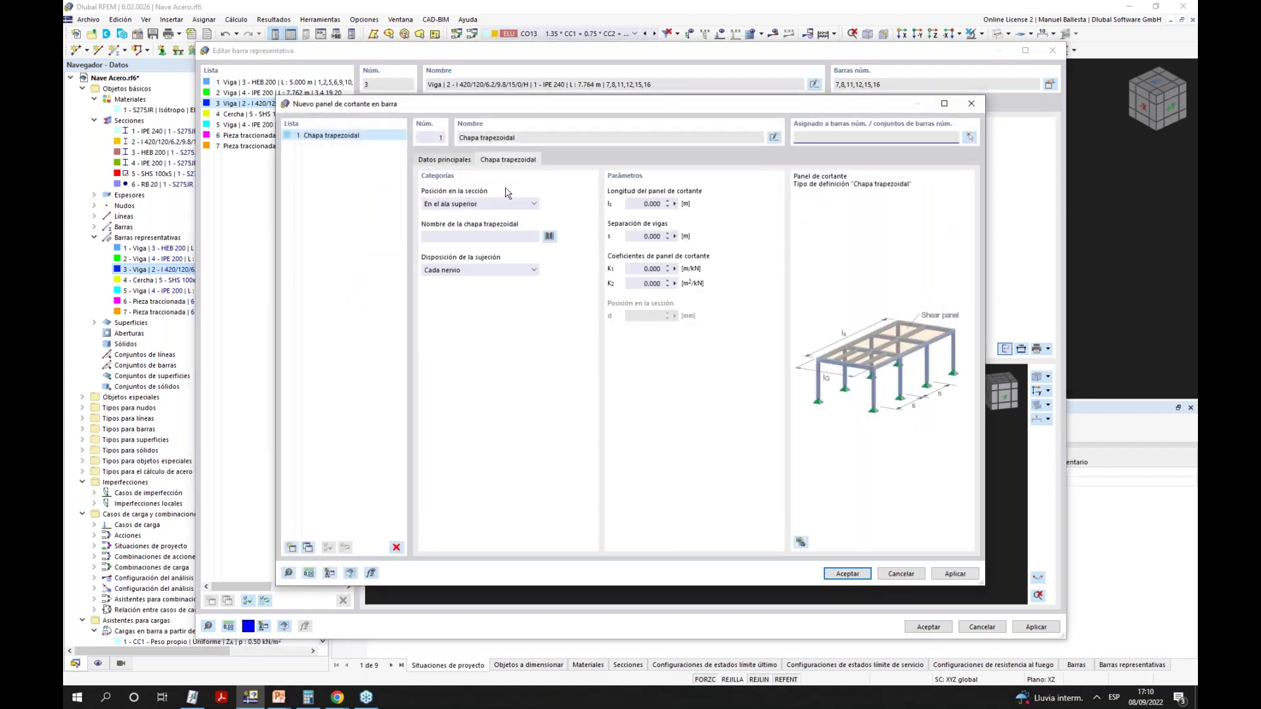
{"action": "left_click", "coordinate": [550, 237]}
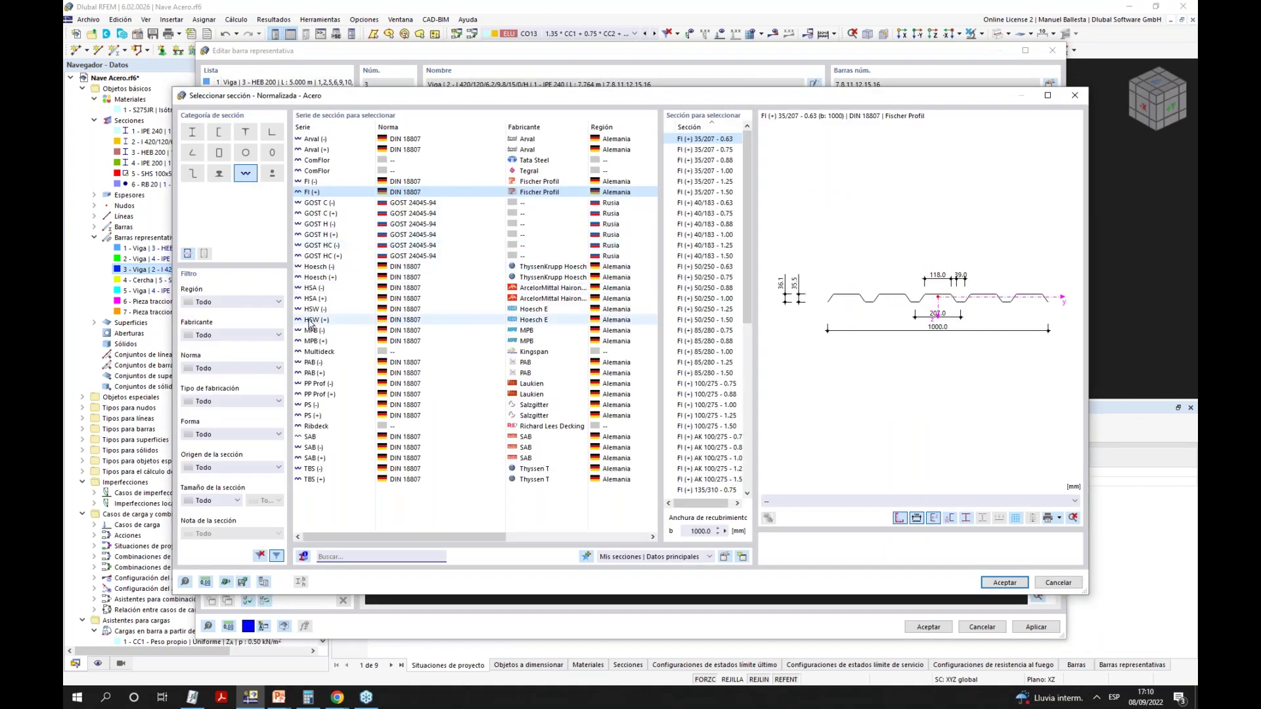
{"action": "left_click", "coordinate": [461, 308]}
{"action": "left_click", "coordinate": [706, 298]}
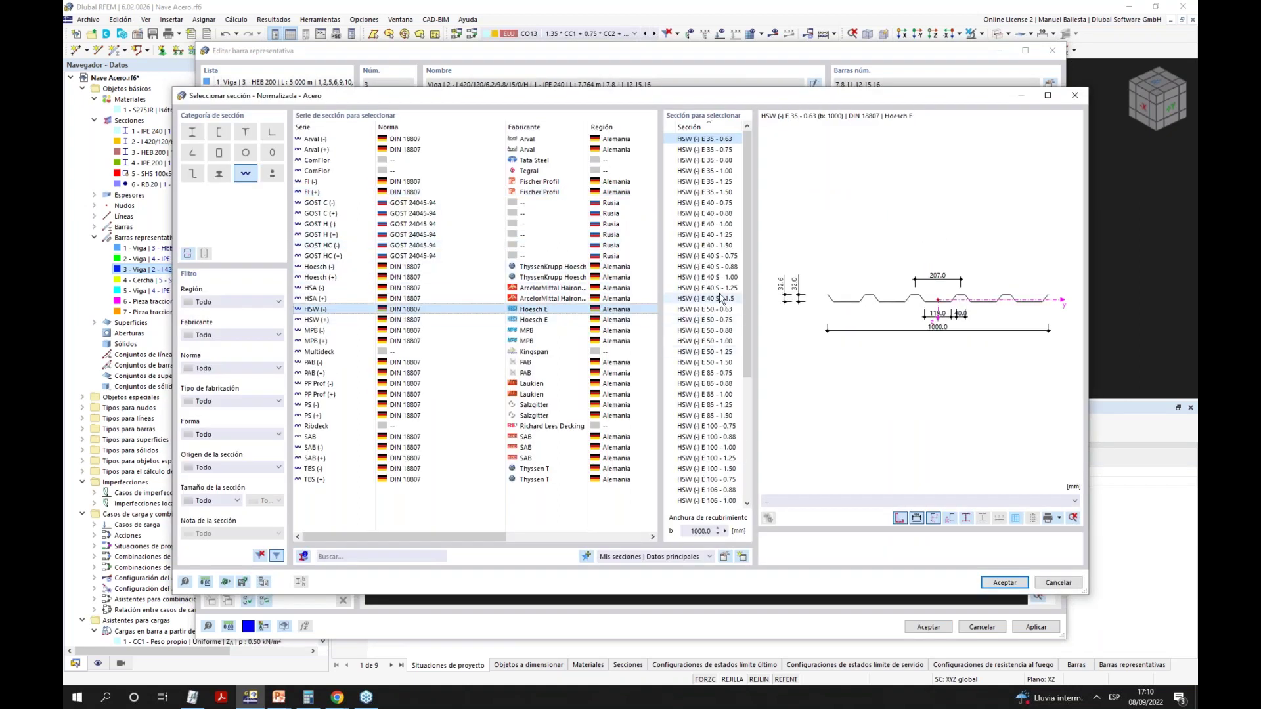
{"action": "left_click", "coordinate": [992, 584]}
Set the shear panel length to 8 m and the beam spacing to 1 m, and accept the panel.
{"action": "left_click", "coordinate": [653, 203]}
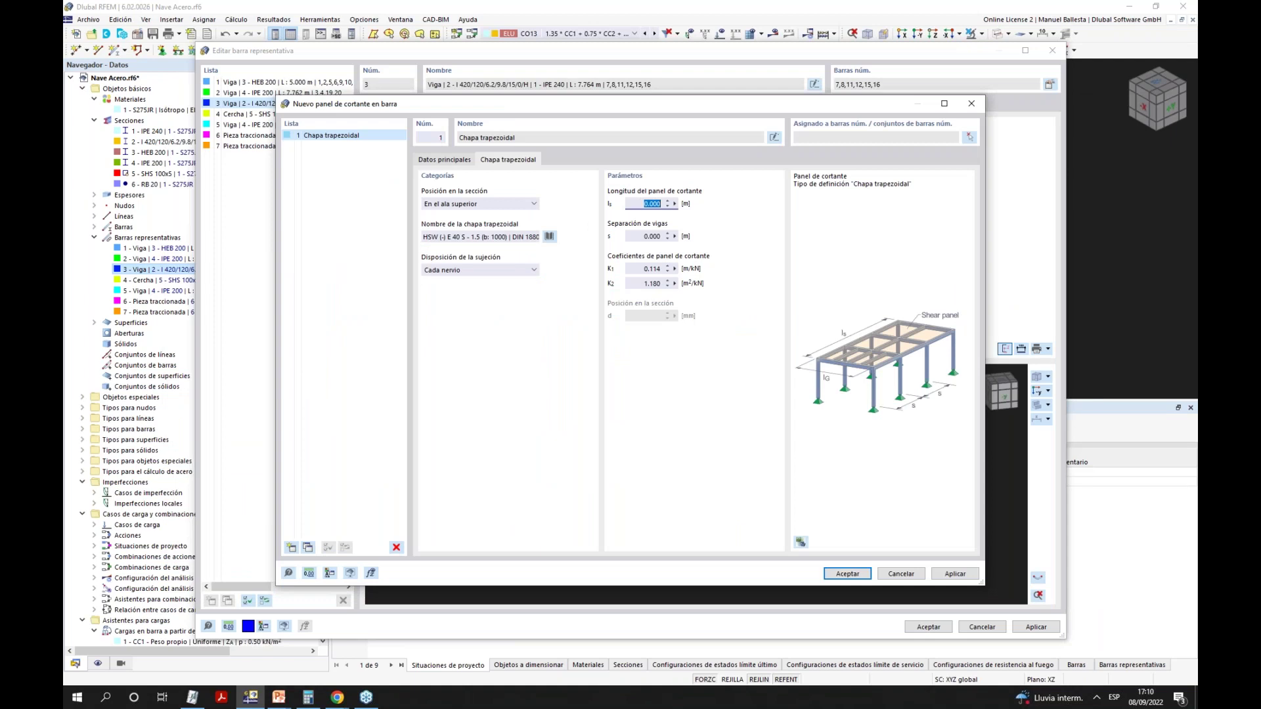
{"action": "type", "text": "8"}
{"action": "left_click_drag", "start_coordinate": [886, 110], "coordinate": [492, 114]}
{"action": "left_click_drag", "start_coordinate": [618, 113], "coordinate": [731, 102]}
{"action": "key", "text": "Tab"}
{"action": "type", "text": "1"}
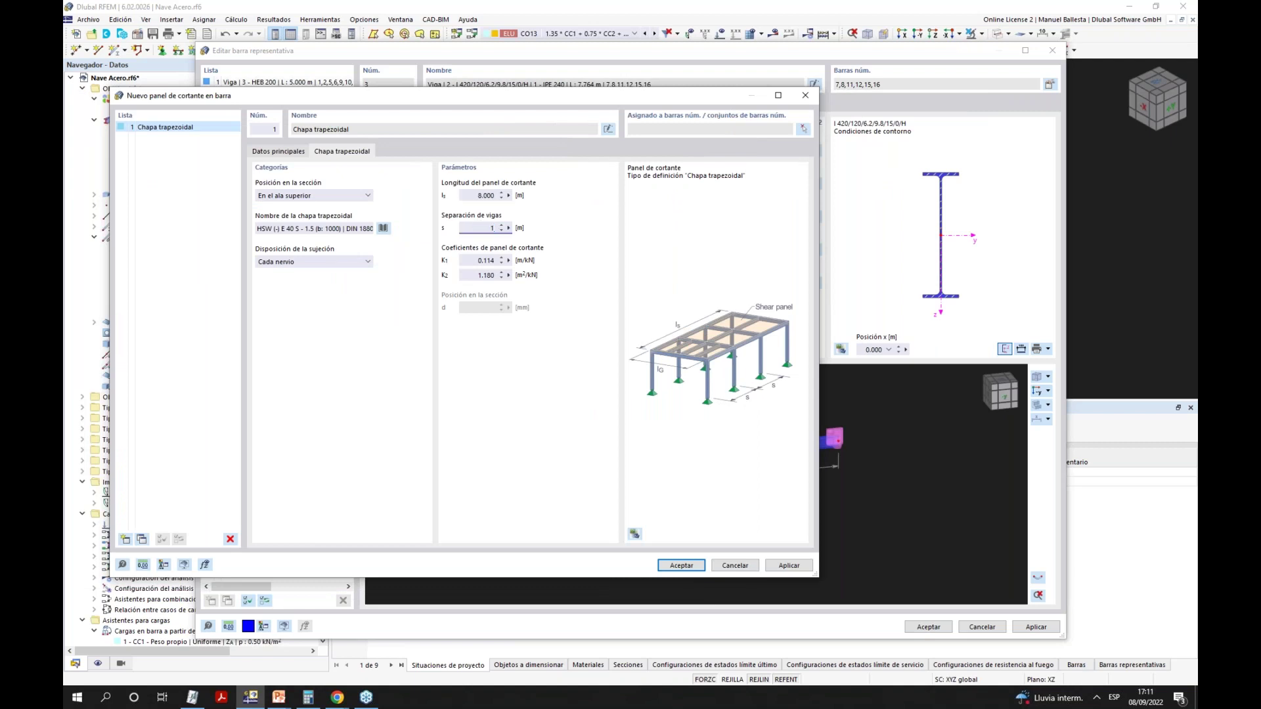
{"action": "left_click", "coordinate": [682, 565]}
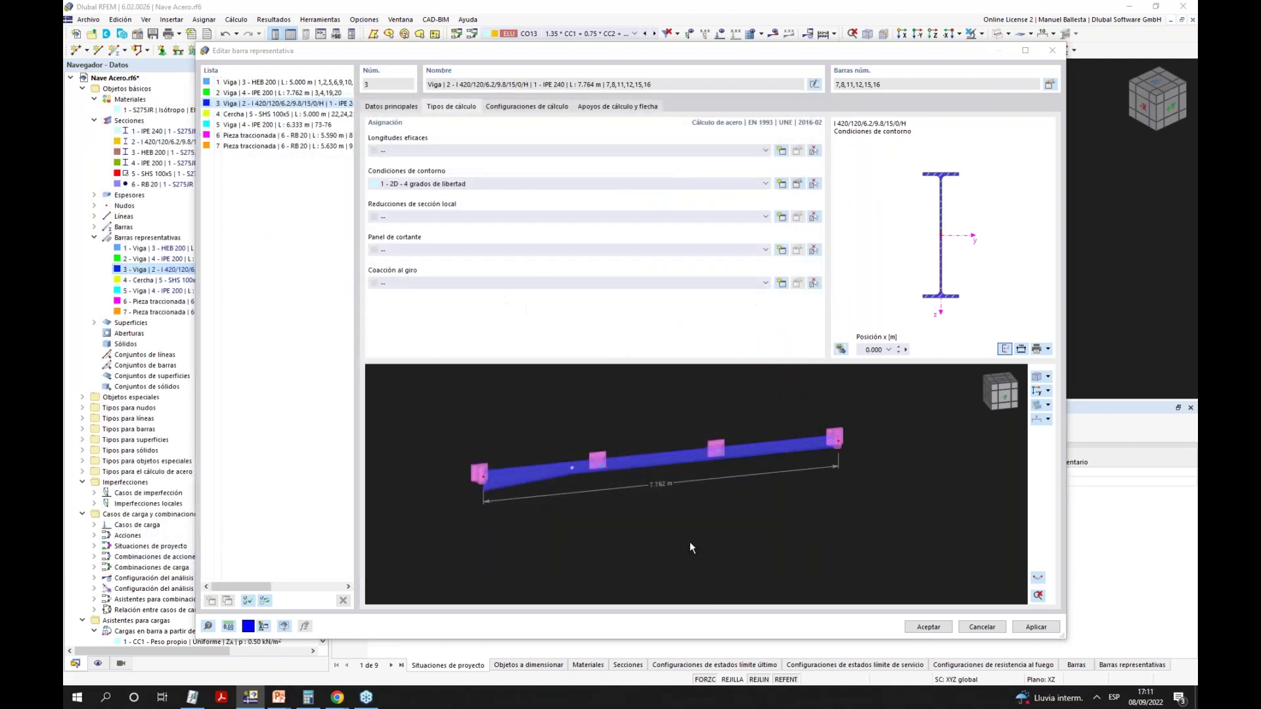
Inspect the rafter's shear panel in the 3D preview and review its design configurations and its design support and deflection settings.
{"action": "scroll", "coordinate": [545, 483], "scroll_direction": "up", "scroll_amount": 3}
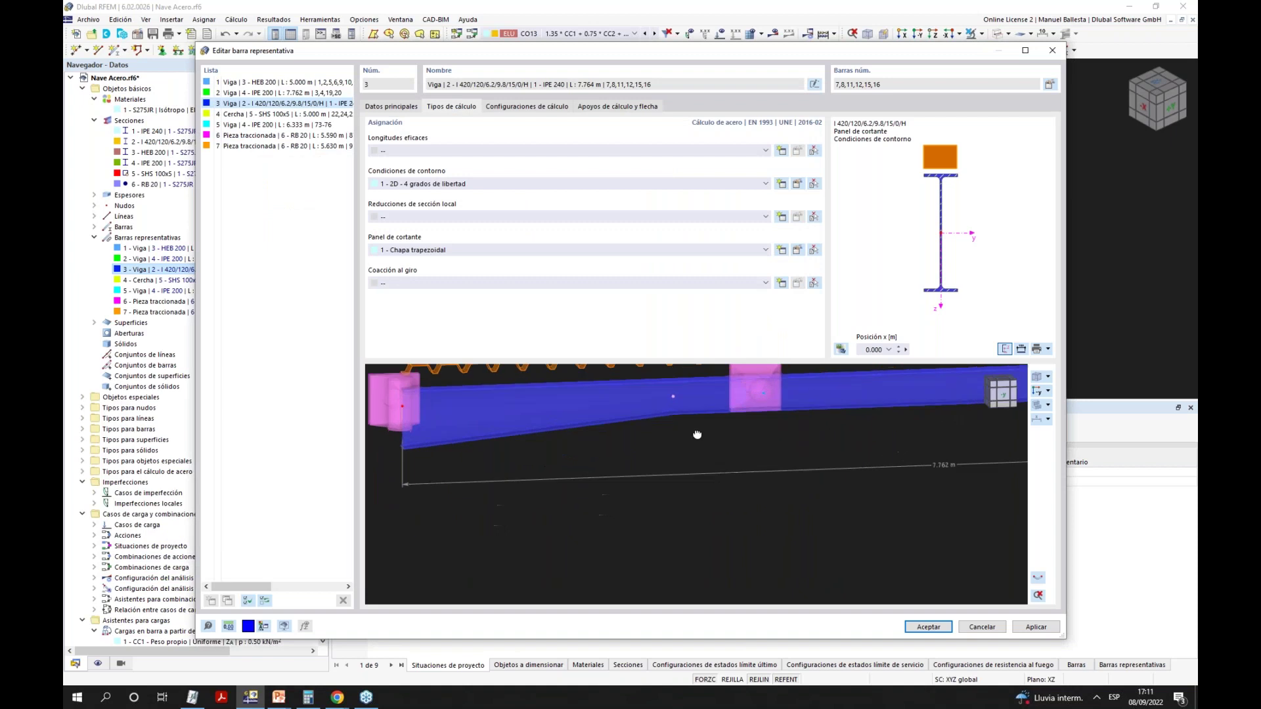
{"action": "scroll", "coordinate": [768, 499], "scroll_direction": "down", "scroll_amount": 2}
{"action": "middle_click_drag", "start_coordinate": [771, 492], "coordinate": [857, 443]}
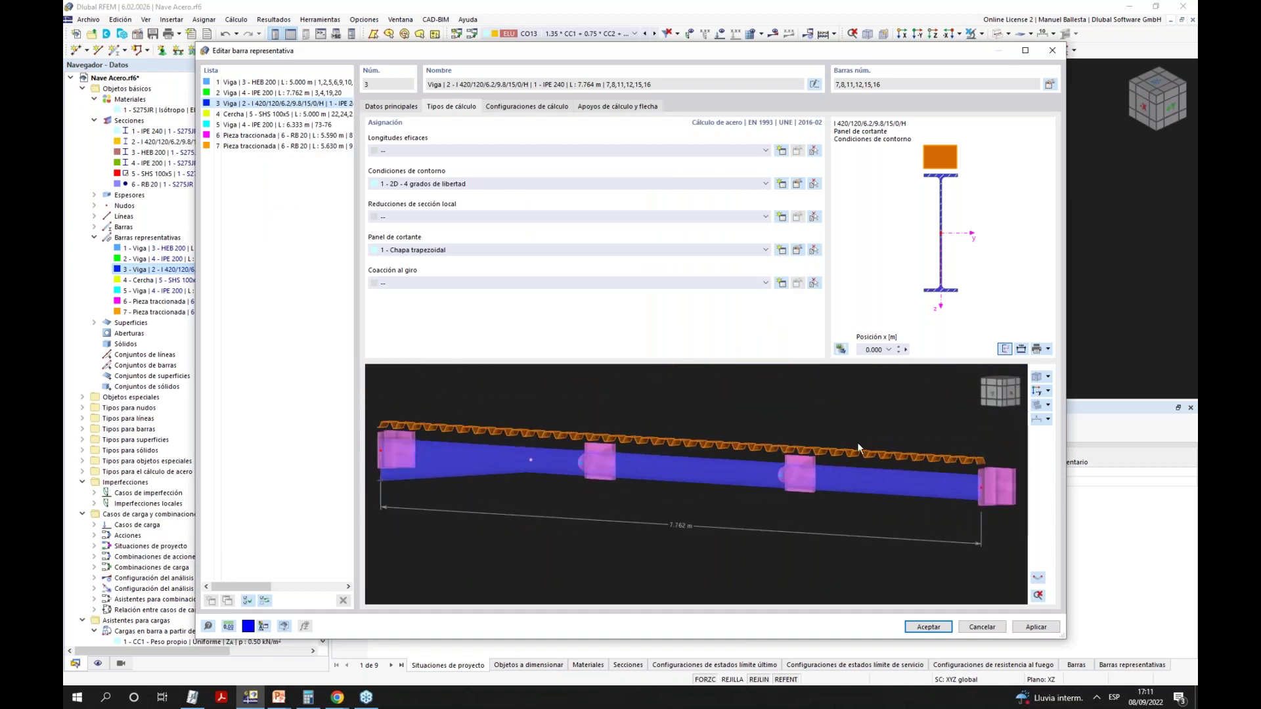
{"action": "scroll", "coordinate": [857, 442], "scroll_direction": "down", "scroll_amount": 3}
{"action": "scroll", "coordinate": [792, 495], "scroll_direction": "up", "scroll_amount": 1}
{"action": "middle_click_drag", "start_coordinate": [792, 495], "coordinate": [775, 480]}
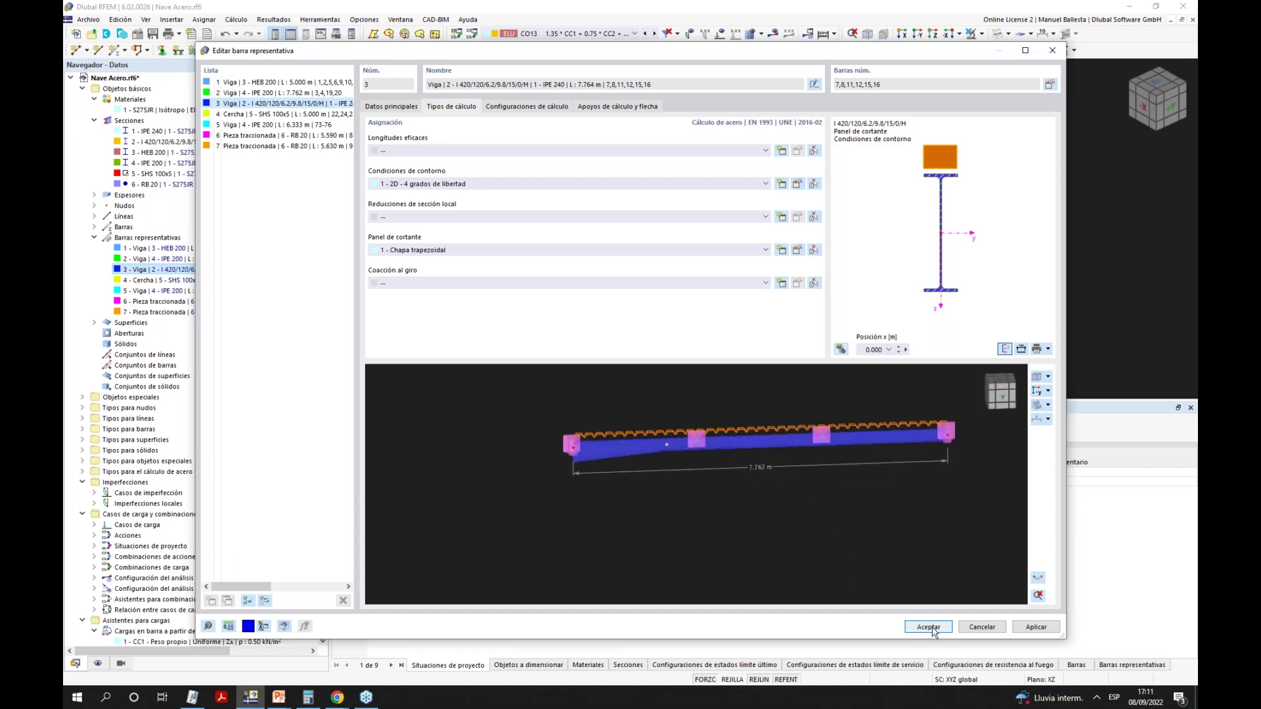
{"action": "left_click", "coordinate": [504, 107]}
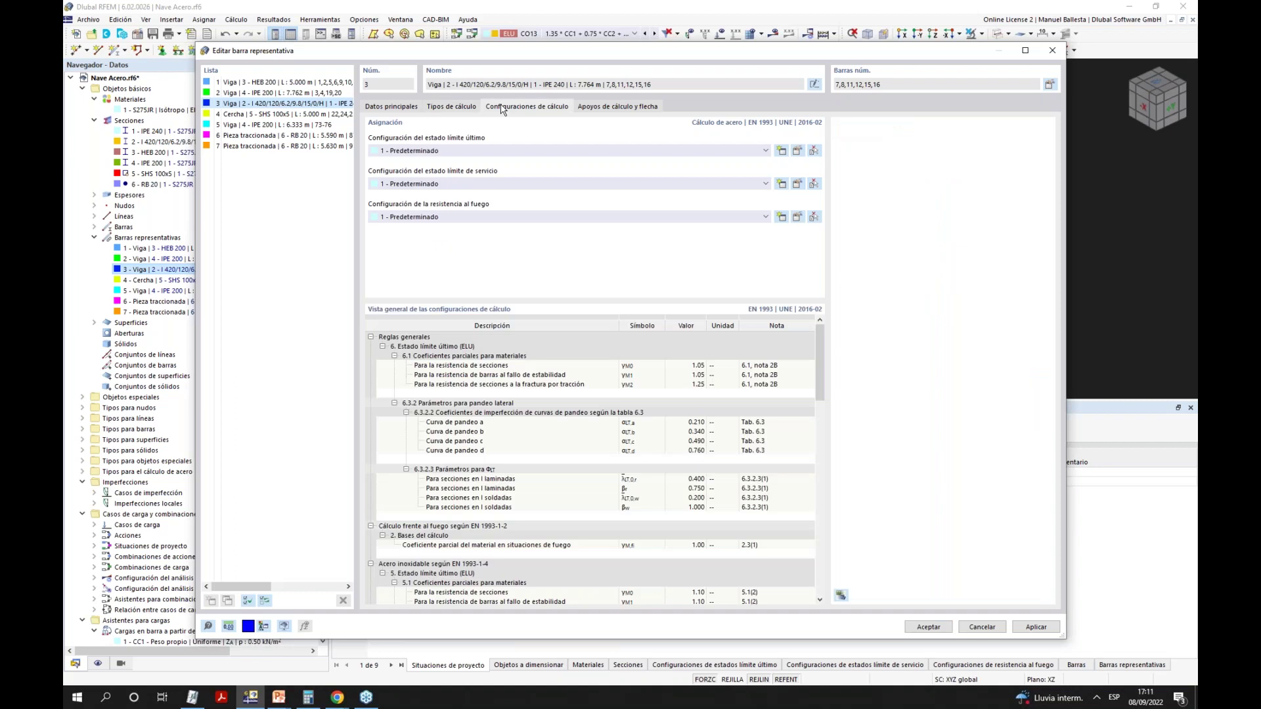
{"action": "left_click", "coordinate": [588, 108]}
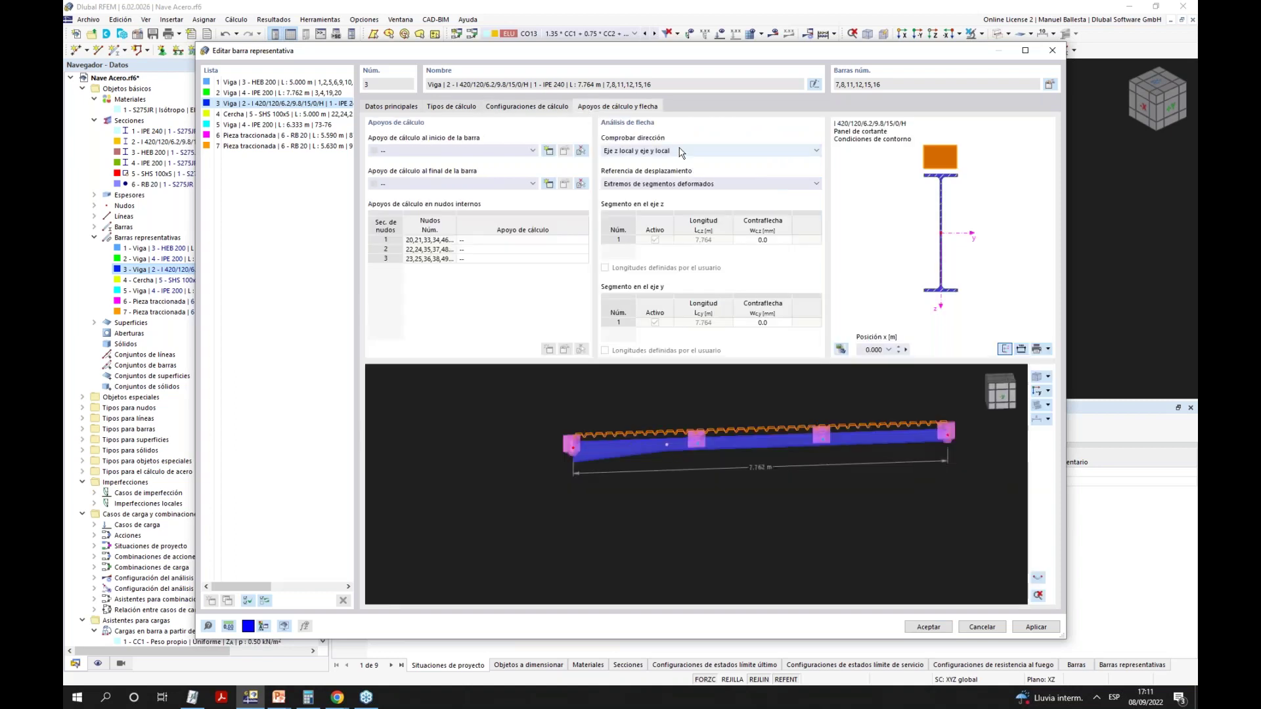
{"action": "left_click", "coordinate": [454, 108]}
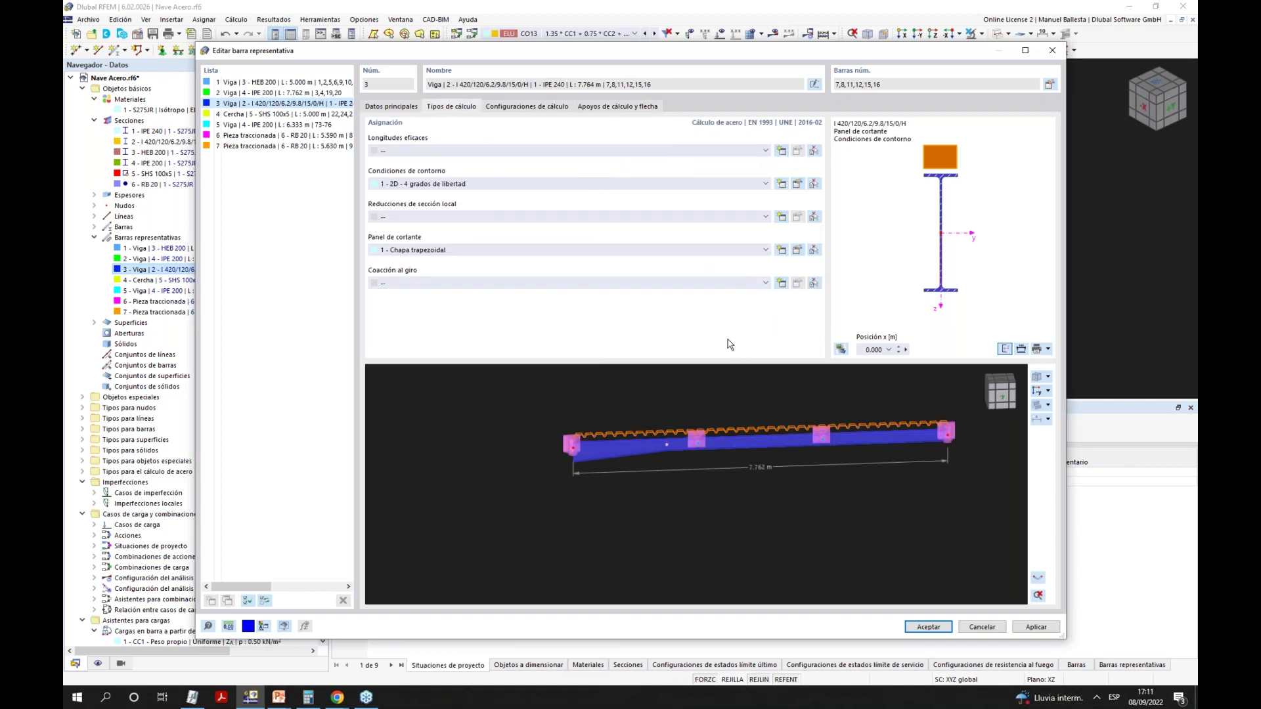
Select representative member 1, the HEB 200, and assign the existing boundary conditions 1 to it.
{"action": "left_click", "coordinate": [283, 83]}
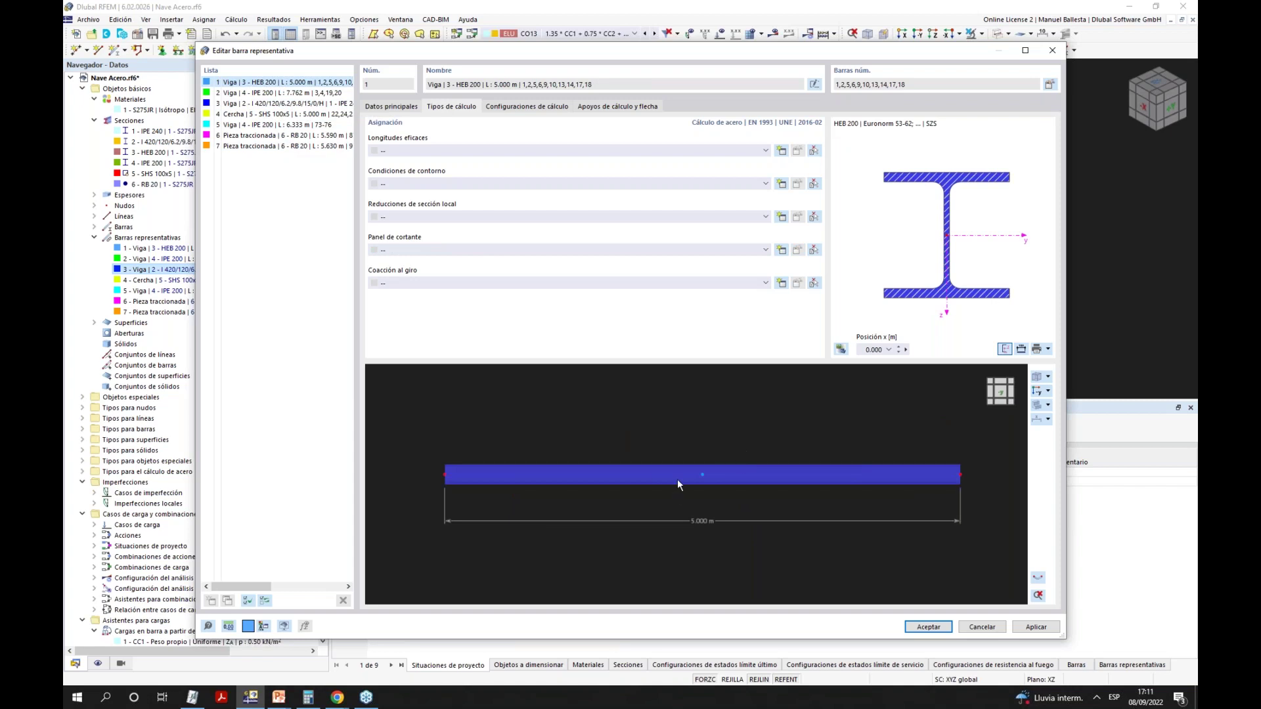
{"action": "left_click", "coordinate": [728, 185]}
{"action": "left_click", "coordinate": [661, 201]}
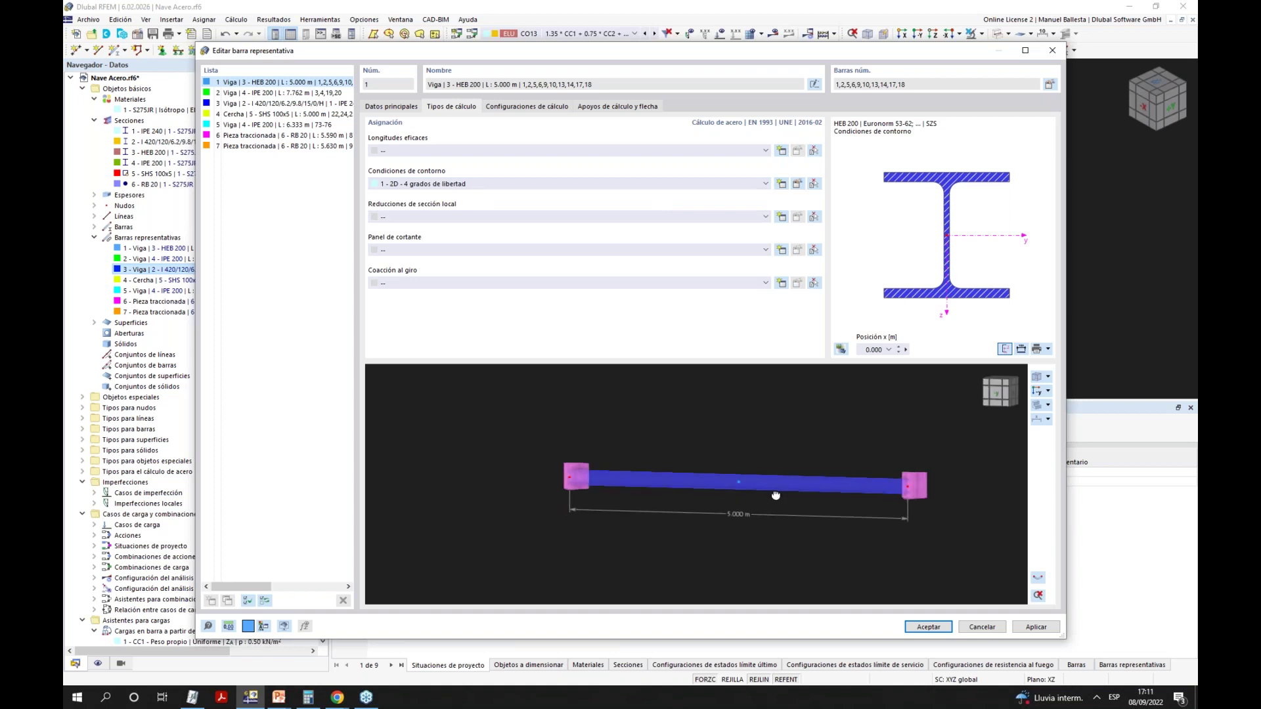
Give the HEB 200 new boundary conditions with one intermediate node fixed in y', and assign the existing trapezoidal sheet shear panel.
{"action": "left_click", "coordinate": [780, 184]}
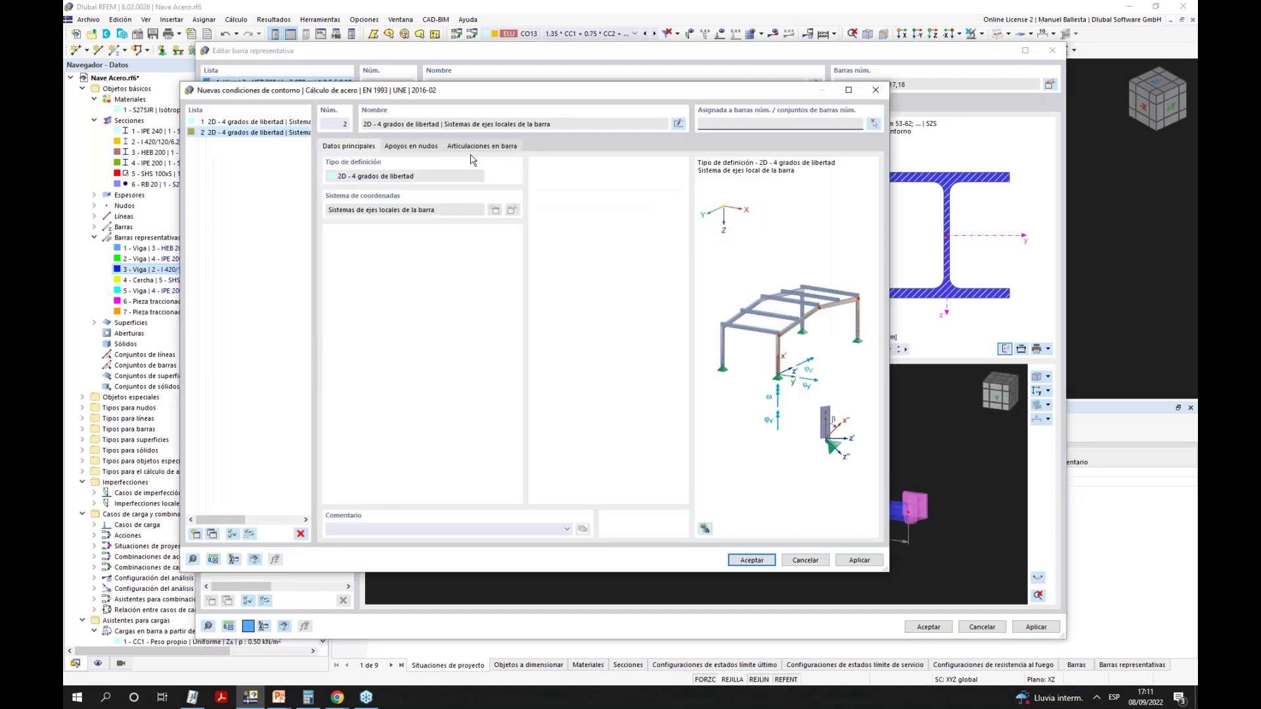
{"action": "left_click", "coordinate": [399, 147]}
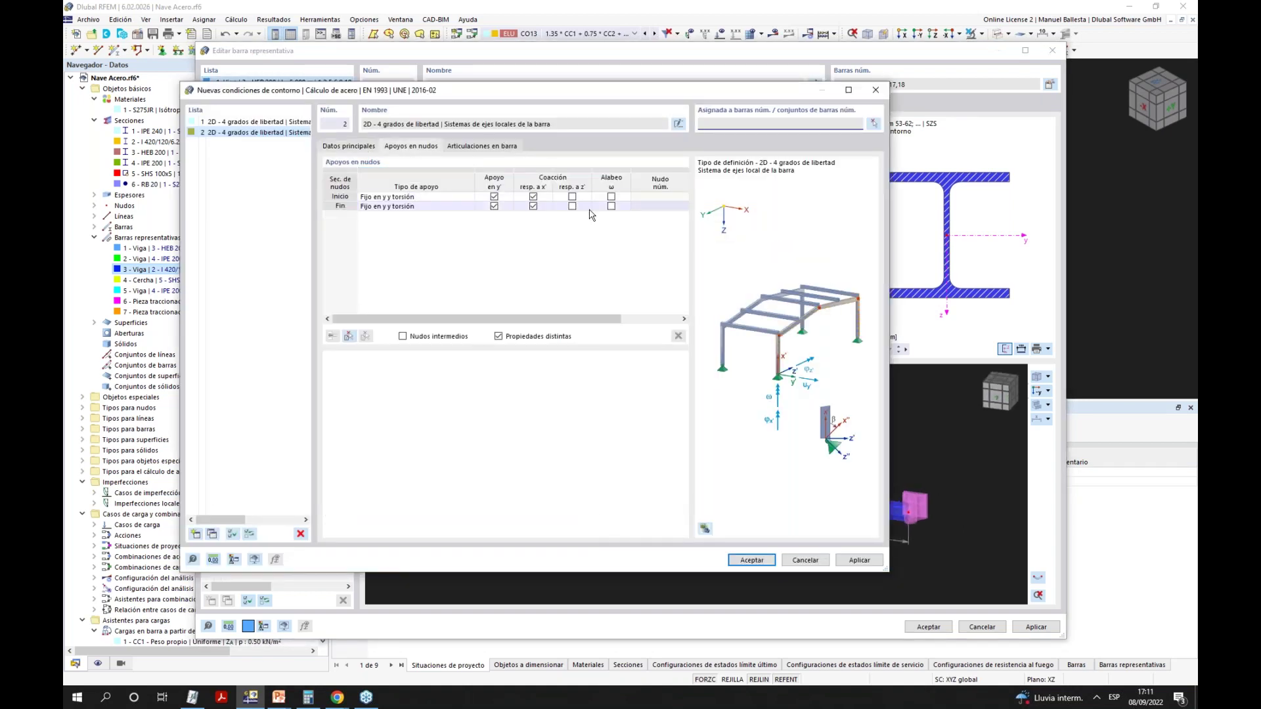
{"action": "left_click", "coordinate": [403, 338]}
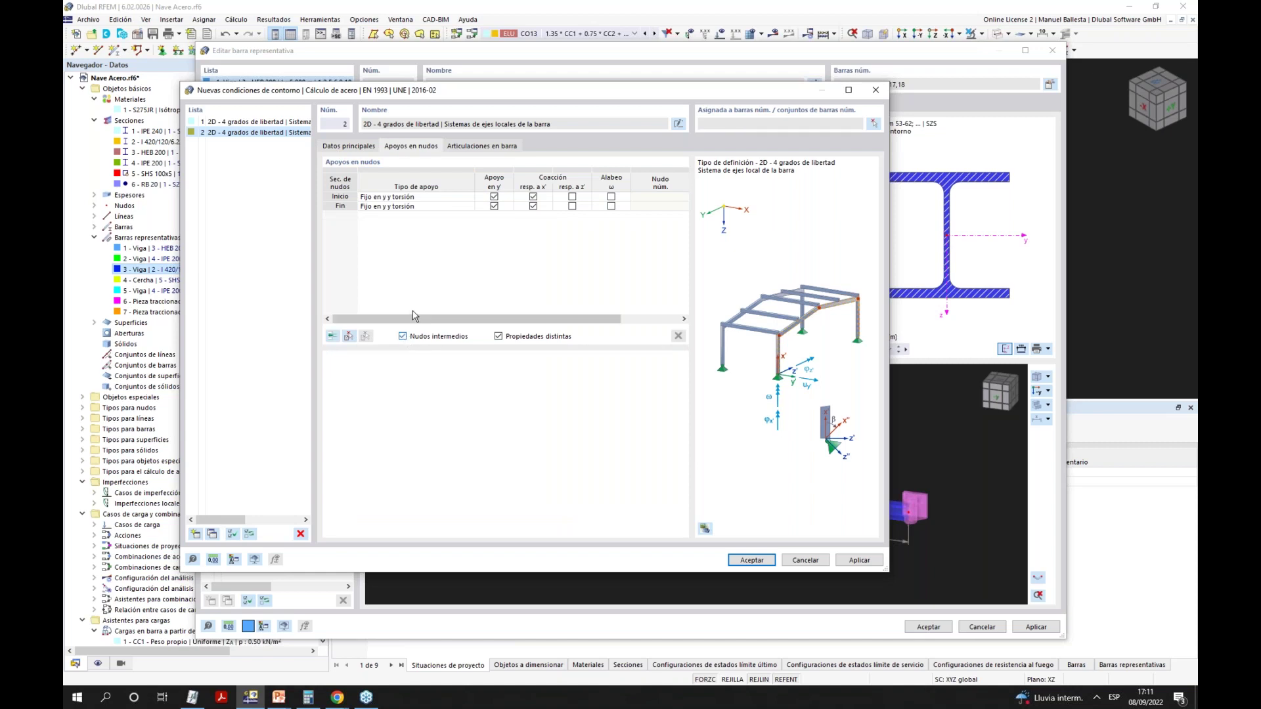
{"action": "left_click", "coordinate": [333, 335]}
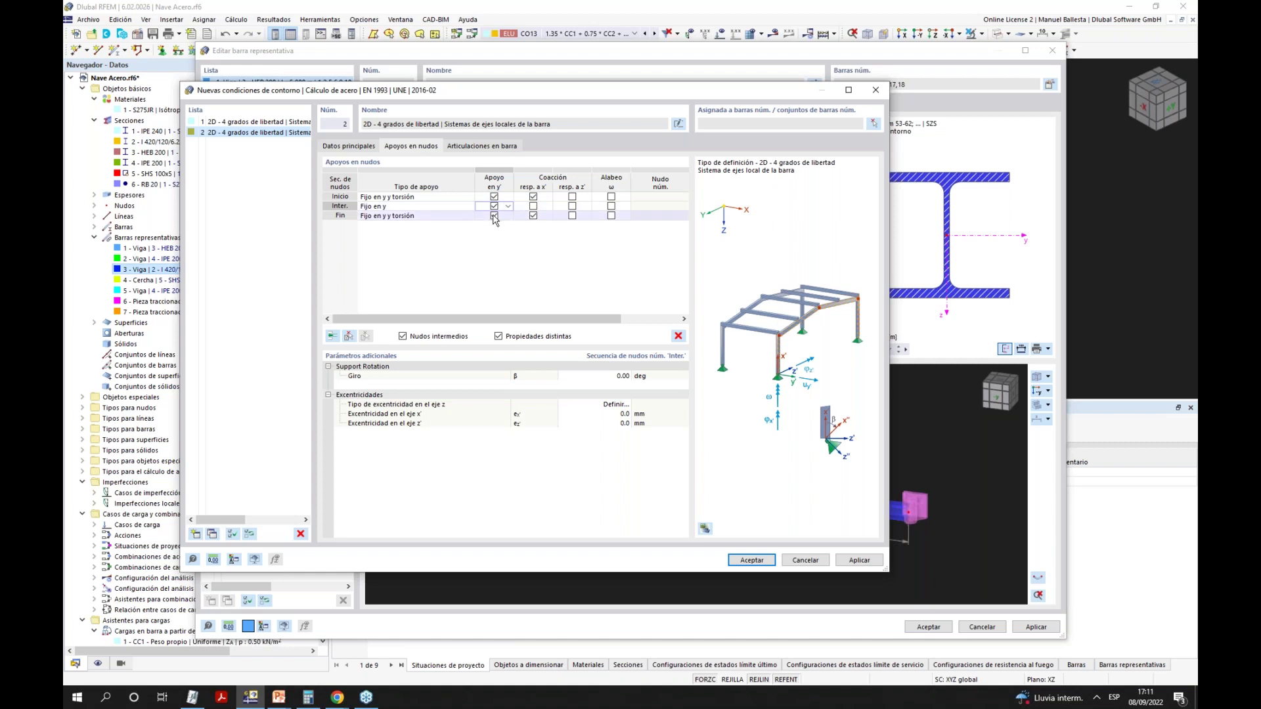
{"action": "left_click", "coordinate": [757, 561]}
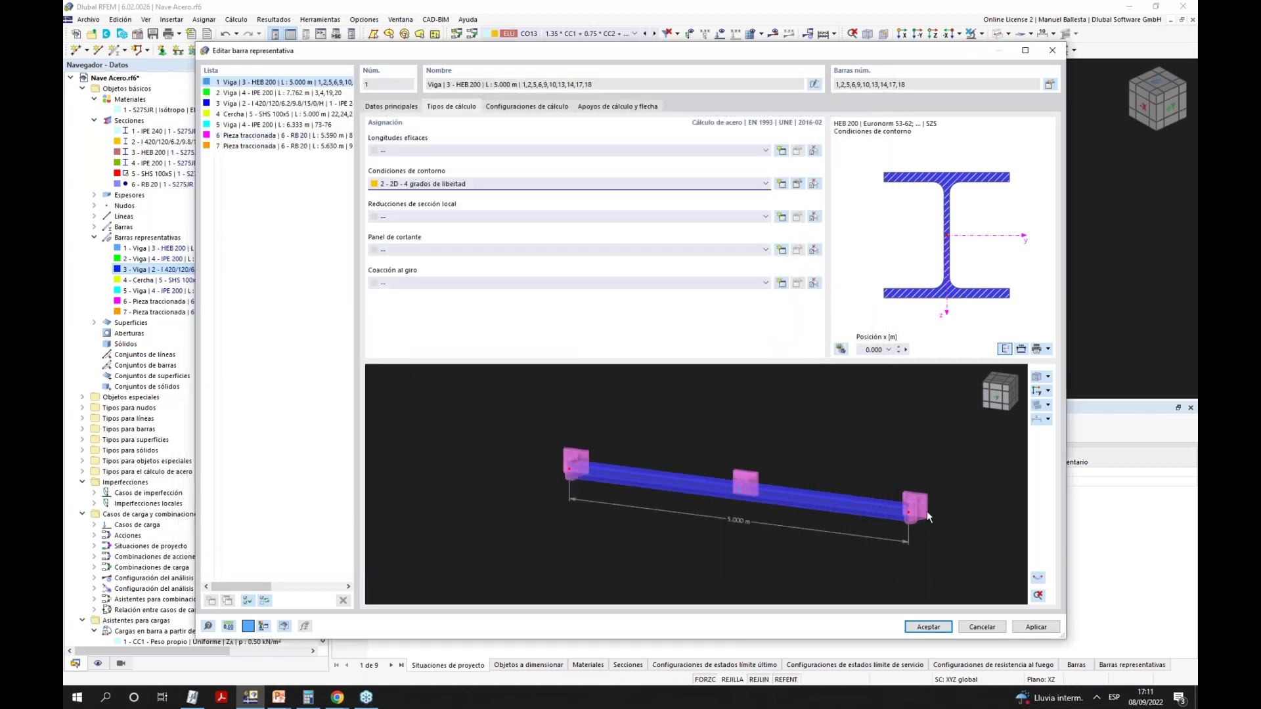
{"action": "left_click", "coordinate": [717, 250]}
{"action": "left_click", "coordinate": [664, 270]}
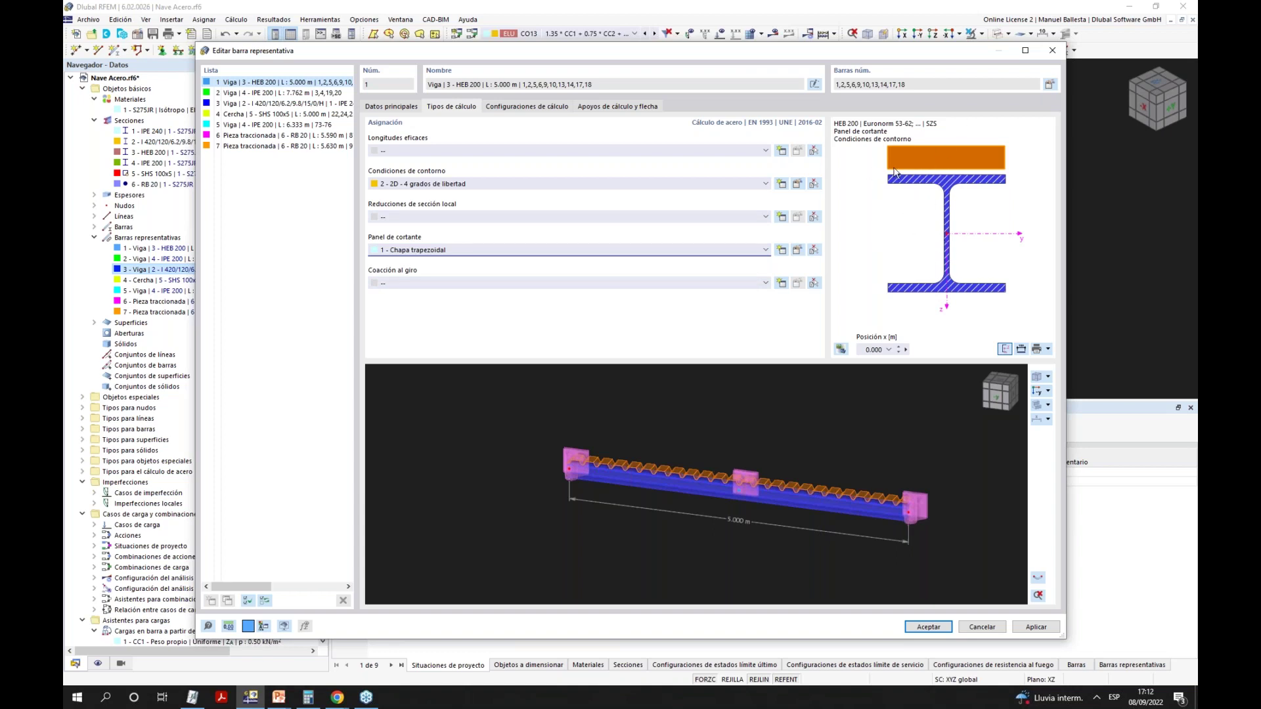
Create new boundary conditions for representative member 2, the 7.762 m IPE 200, with two intermediate nodes fixed in y'.
{"action": "left_click", "coordinate": [260, 94]}
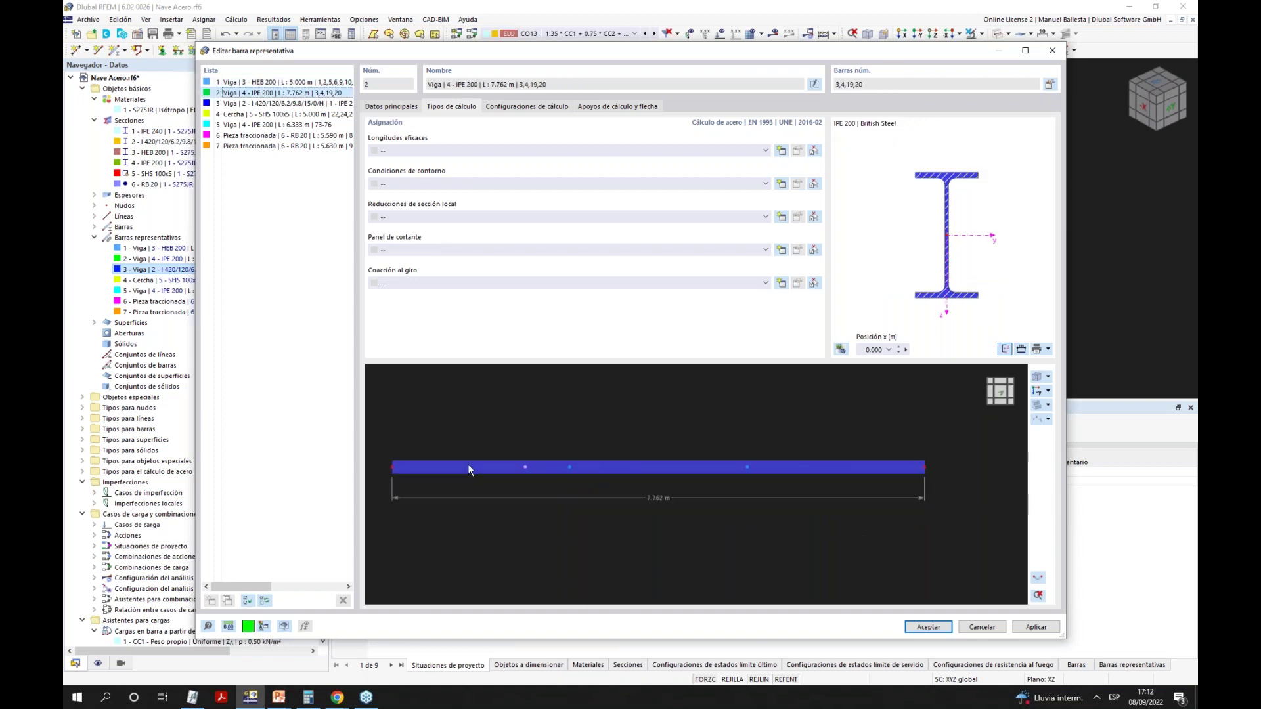
{"action": "middle_click_drag", "start_coordinate": [882, 501], "coordinate": [770, 423]}
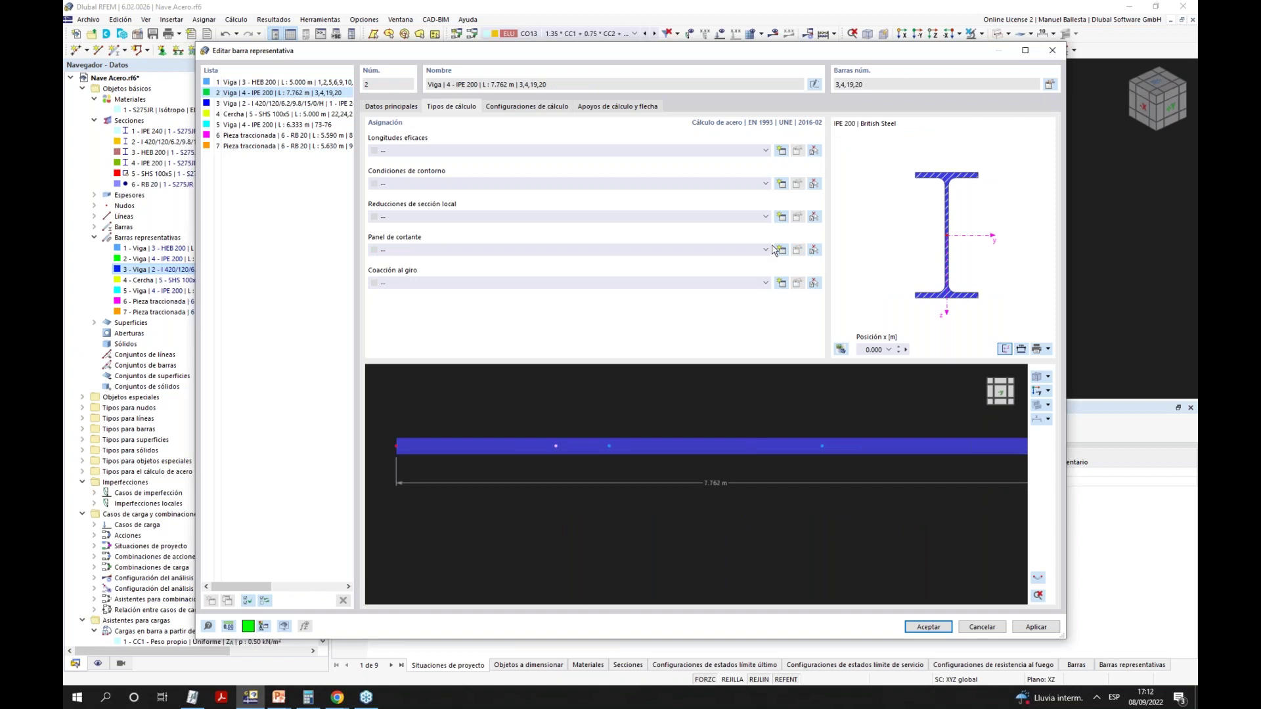
{"action": "left_click", "coordinate": [781, 184]}
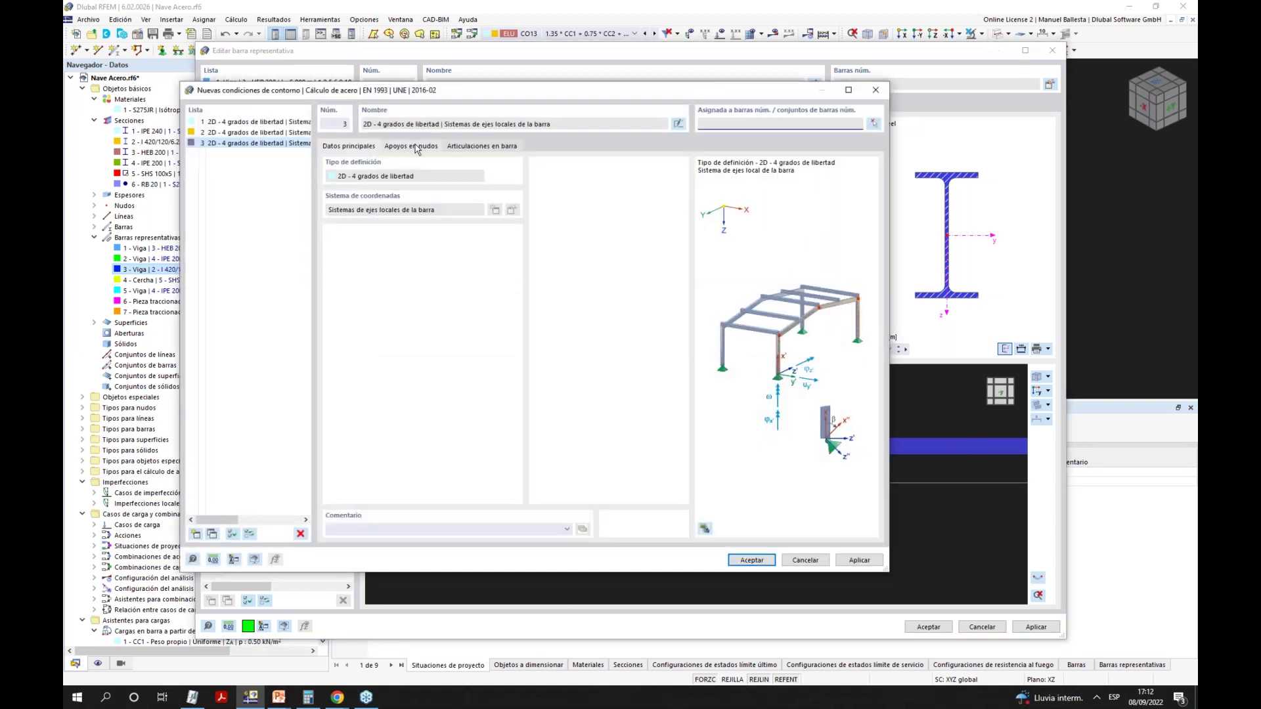
{"action": "left_click", "coordinate": [415, 147]}
{"action": "left_click", "coordinate": [532, 205]}
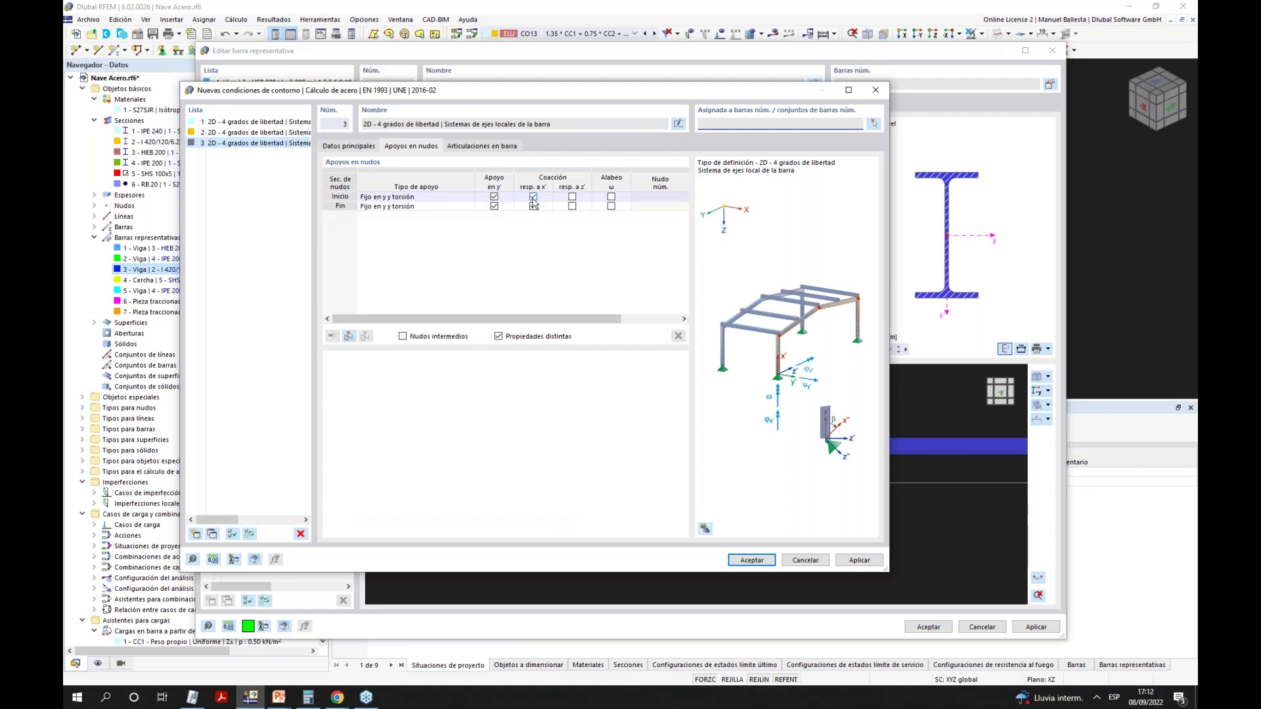
{"action": "left_click", "coordinate": [403, 336]}
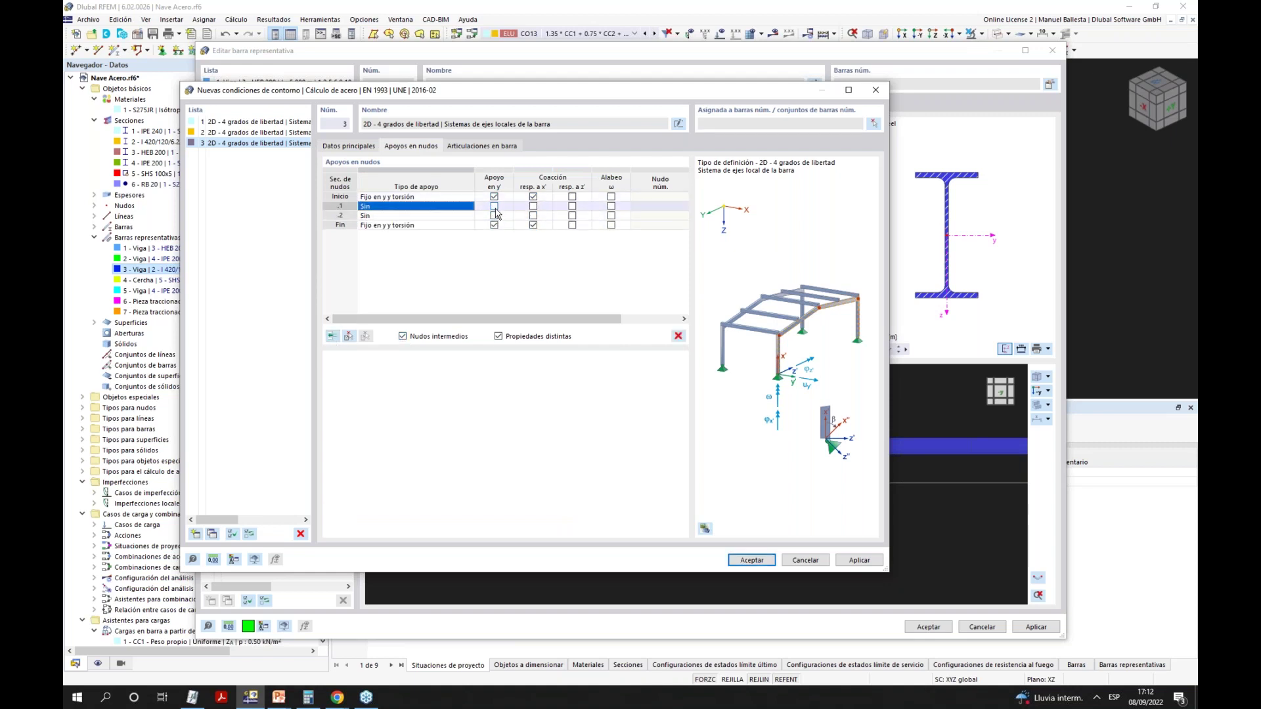
{"action": "left_click", "coordinate": [495, 206]}
{"action": "left_click", "coordinate": [494, 215]}
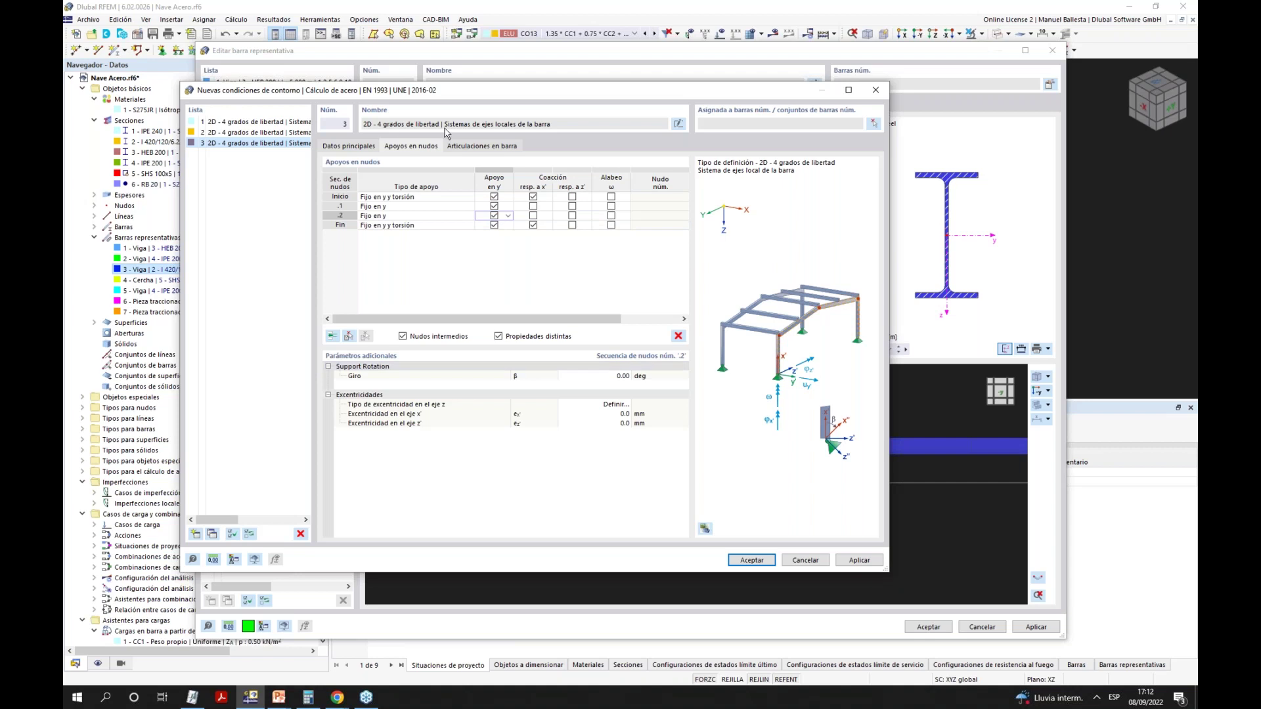
{"action": "left_click", "coordinate": [749, 561]}
Check the IPE 200's support positions in the 3D preview and reopen its boundary conditions for review.
{"action": "scroll", "coordinate": [538, 441], "scroll_direction": "down", "scroll_amount": 3}
{"action": "scroll", "coordinate": [539, 449], "scroll_direction": "up", "scroll_amount": 3}
{"action": "scroll", "coordinate": [529, 447], "scroll_direction": "down", "scroll_amount": 2}
{"action": "scroll", "coordinate": [529, 441], "scroll_direction": "up", "scroll_amount": 2}
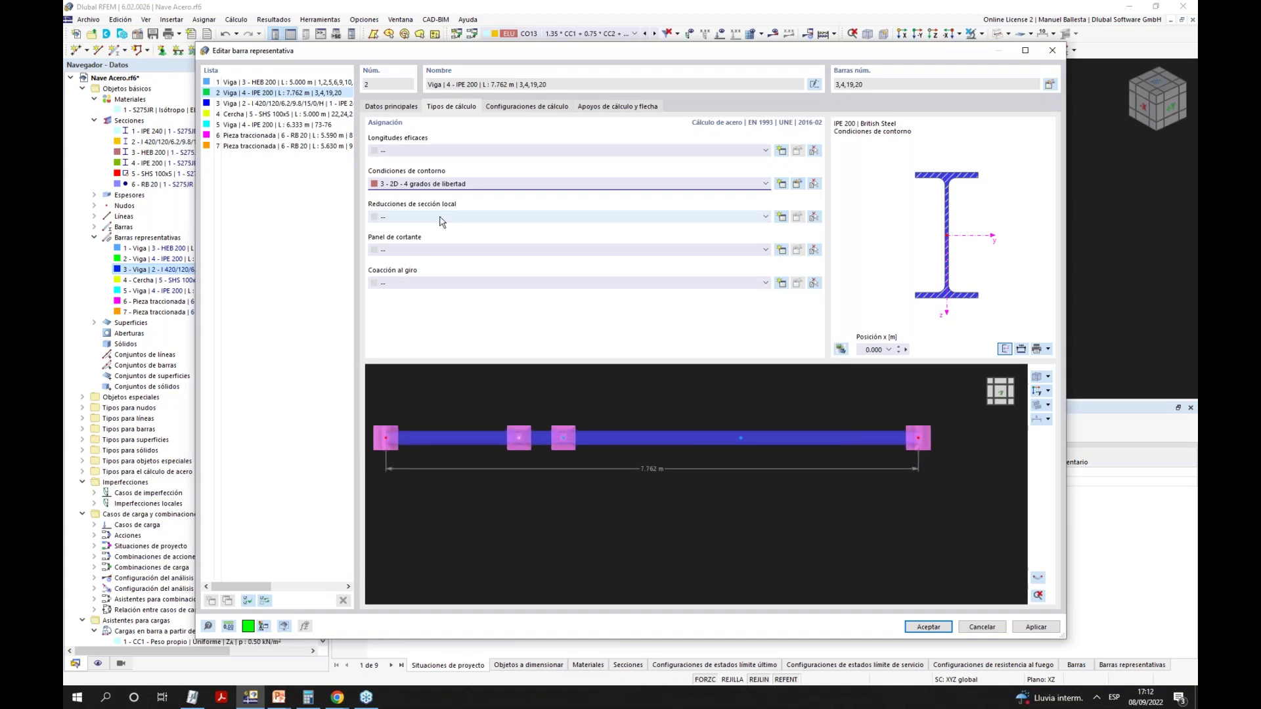
{"action": "left_click", "coordinate": [796, 184]}
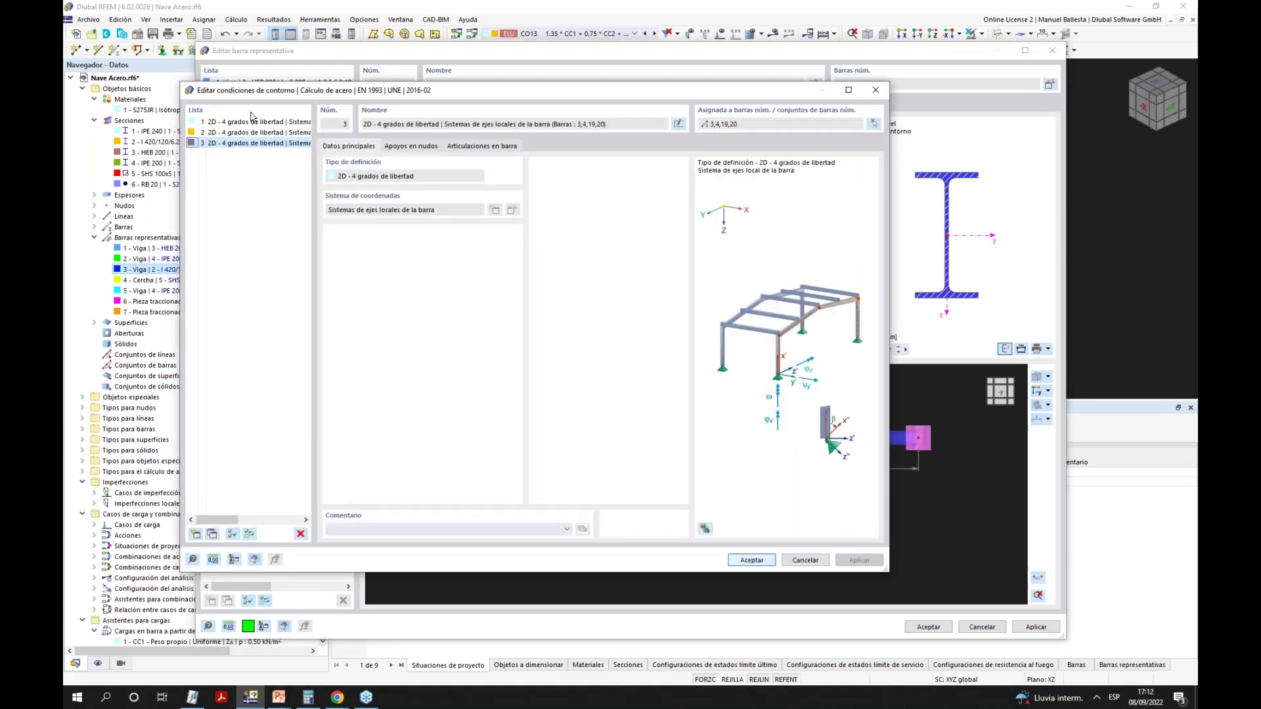
{"action": "left_click", "coordinate": [752, 560]}
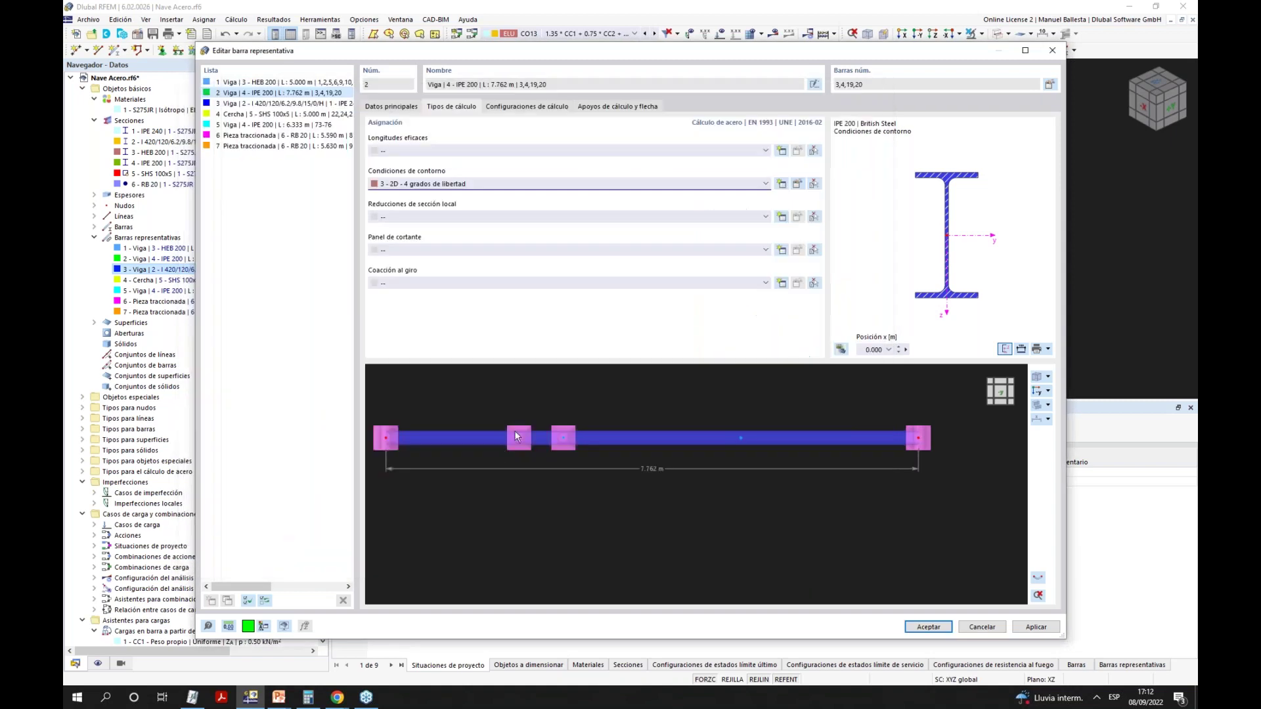
Assign the existing boundary conditions 1 and the trapezoidal sheet shear panel 1 to the 7.762 m IPE 200.
{"action": "left_click", "coordinate": [512, 185]}
{"action": "left_click", "coordinate": [459, 204]}
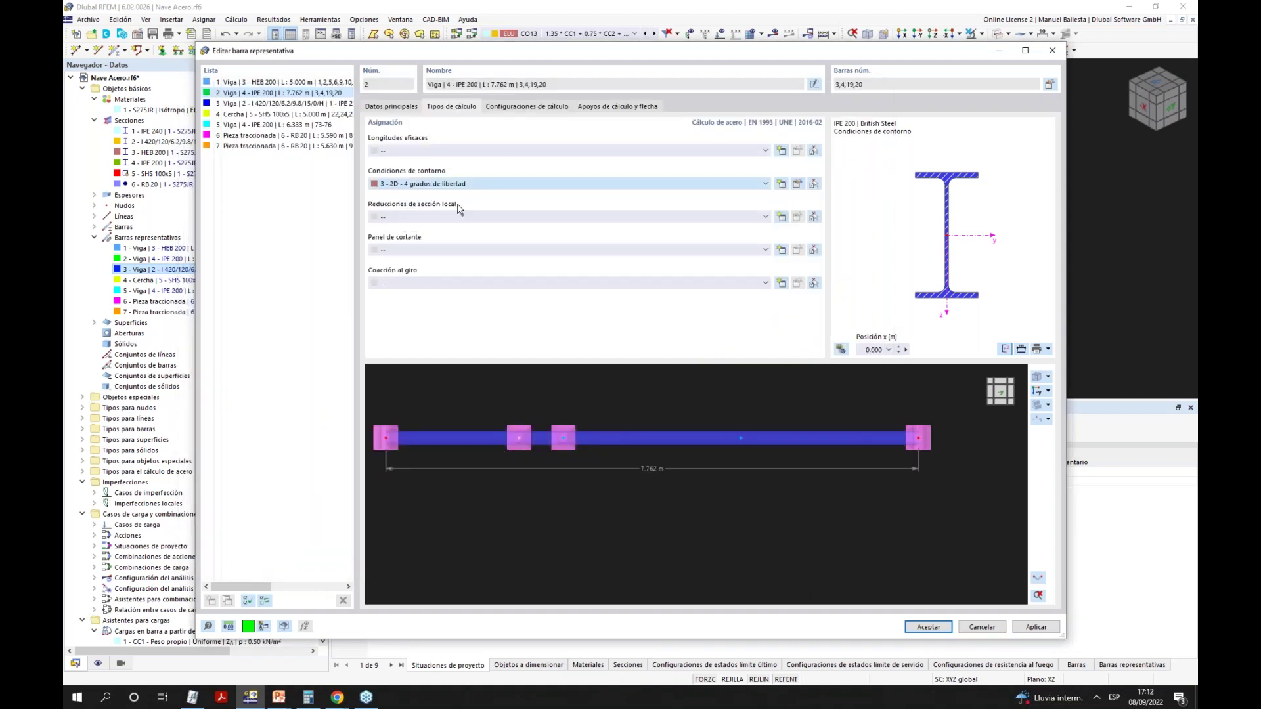
{"action": "left_click", "coordinate": [452, 250]}
{"action": "left_click", "coordinate": [449, 271]}
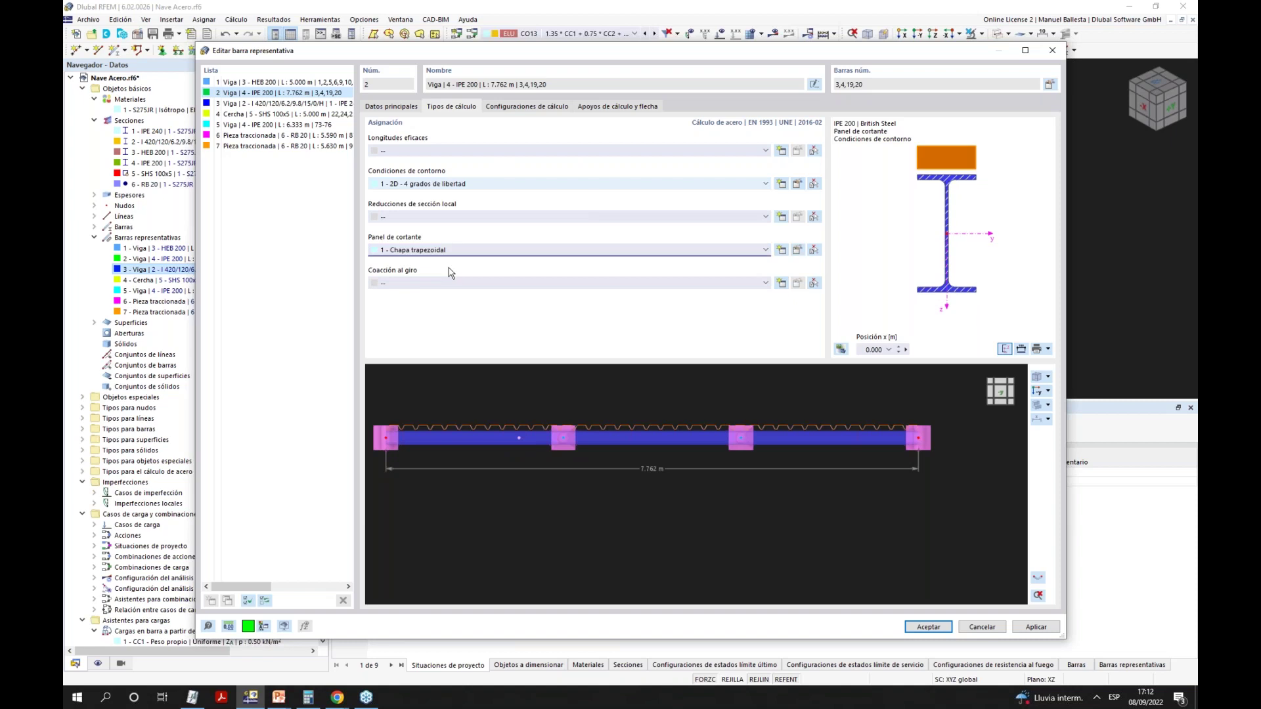
Create boundary conditions for representative member 5, the 6.333 m IPE 200, deleting the old set 3 and numbering the new one 3.
{"action": "left_click", "coordinate": [276, 124]}
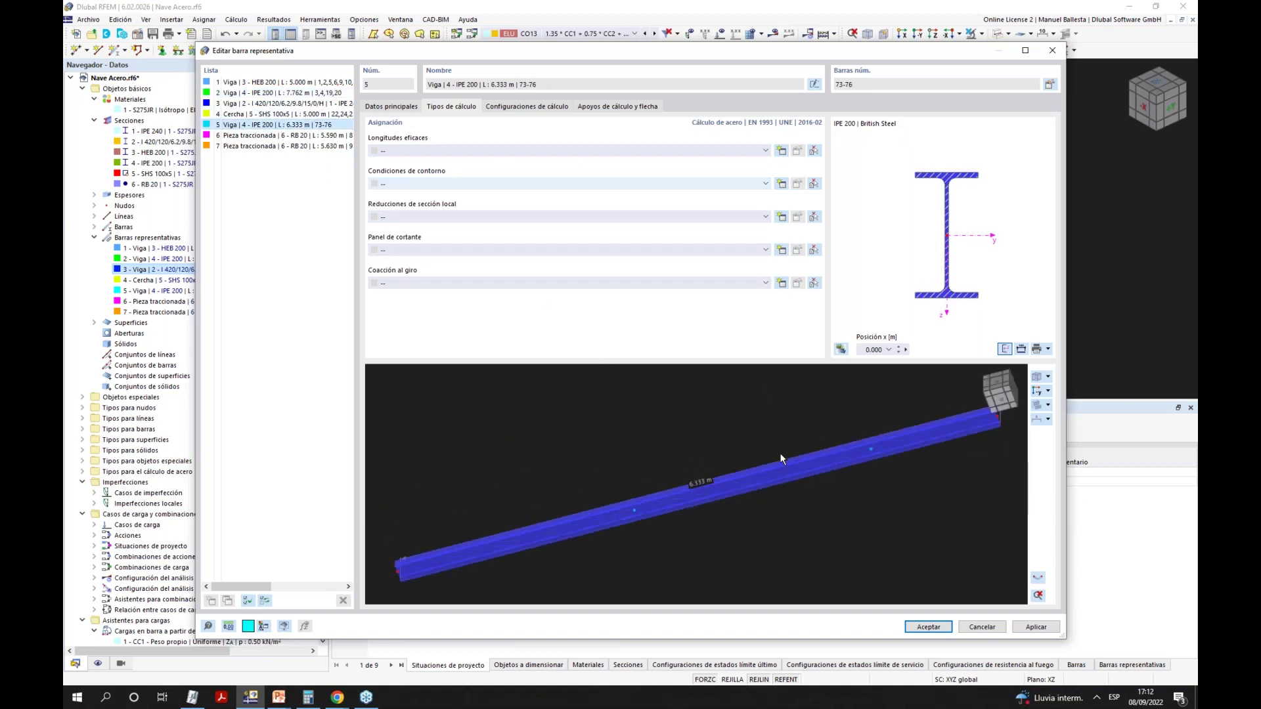
{"action": "left_click", "coordinate": [781, 184]}
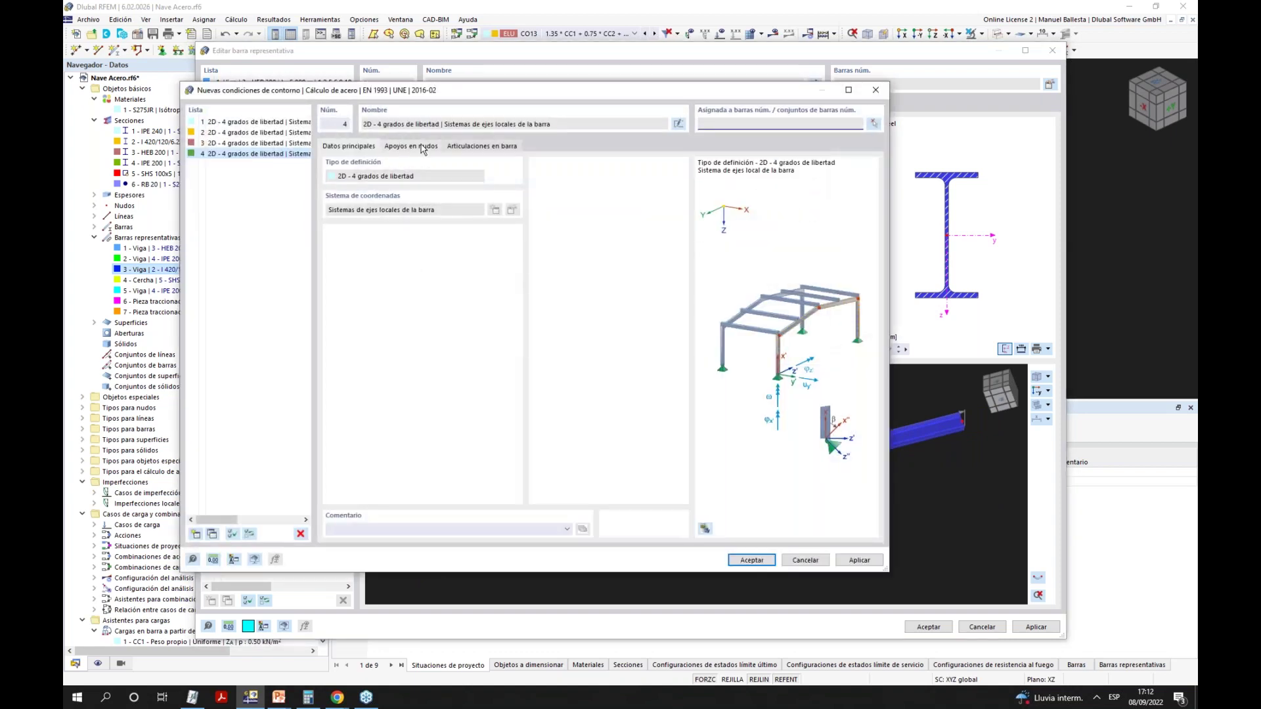
{"action": "left_click", "coordinate": [249, 143]}
{"action": "left_click", "coordinate": [300, 533]}
{"action": "left_click", "coordinate": [641, 390]}
{"action": "left_click", "coordinate": [345, 125]}
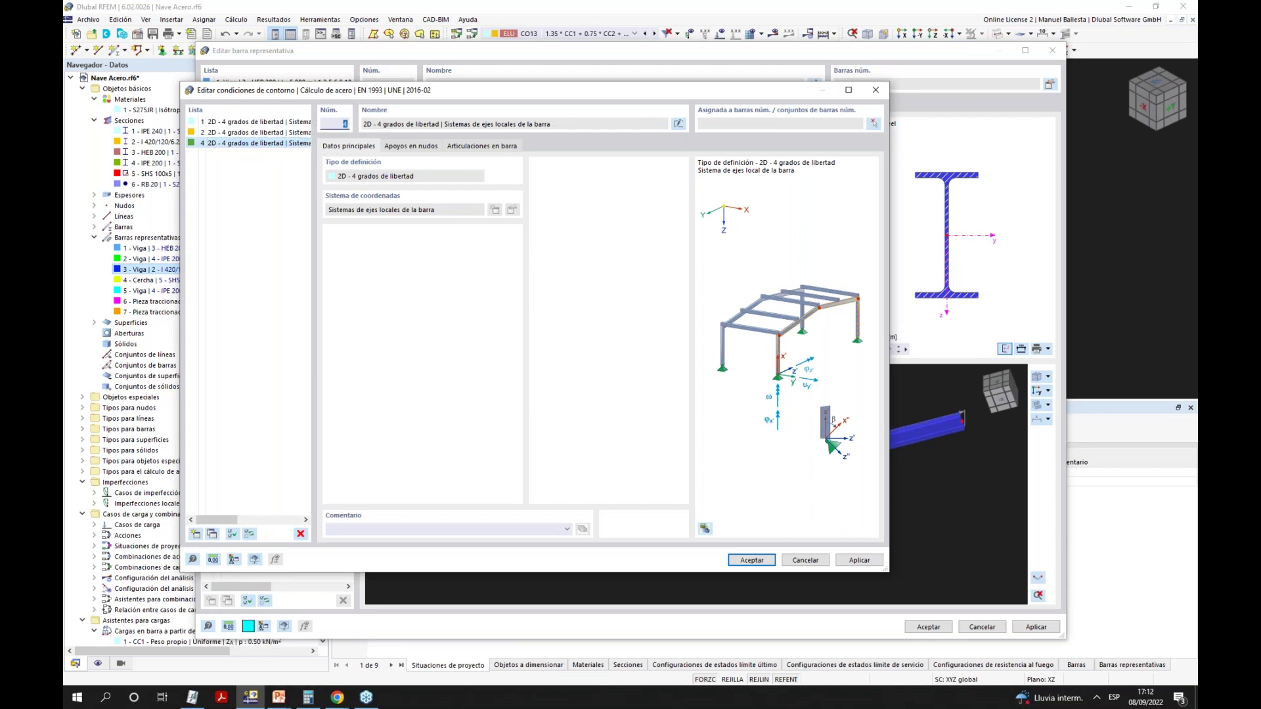
{"action": "type", "text": "3"}
Add two intermediate nodes fixed in y' to the nodal supports of boundary conditions 3 and accept them.
{"action": "left_click", "coordinate": [411, 147]}
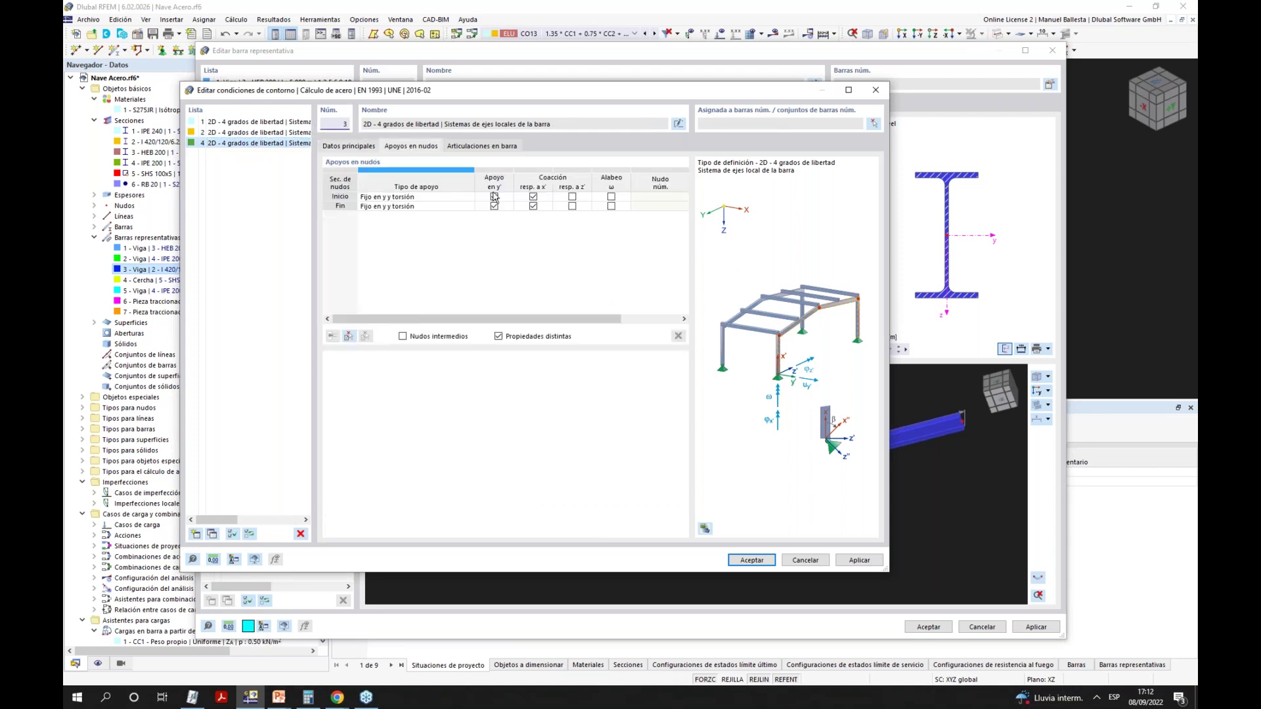
{"action": "left_click", "coordinate": [402, 337]}
{"action": "left_click", "coordinate": [332, 335]}
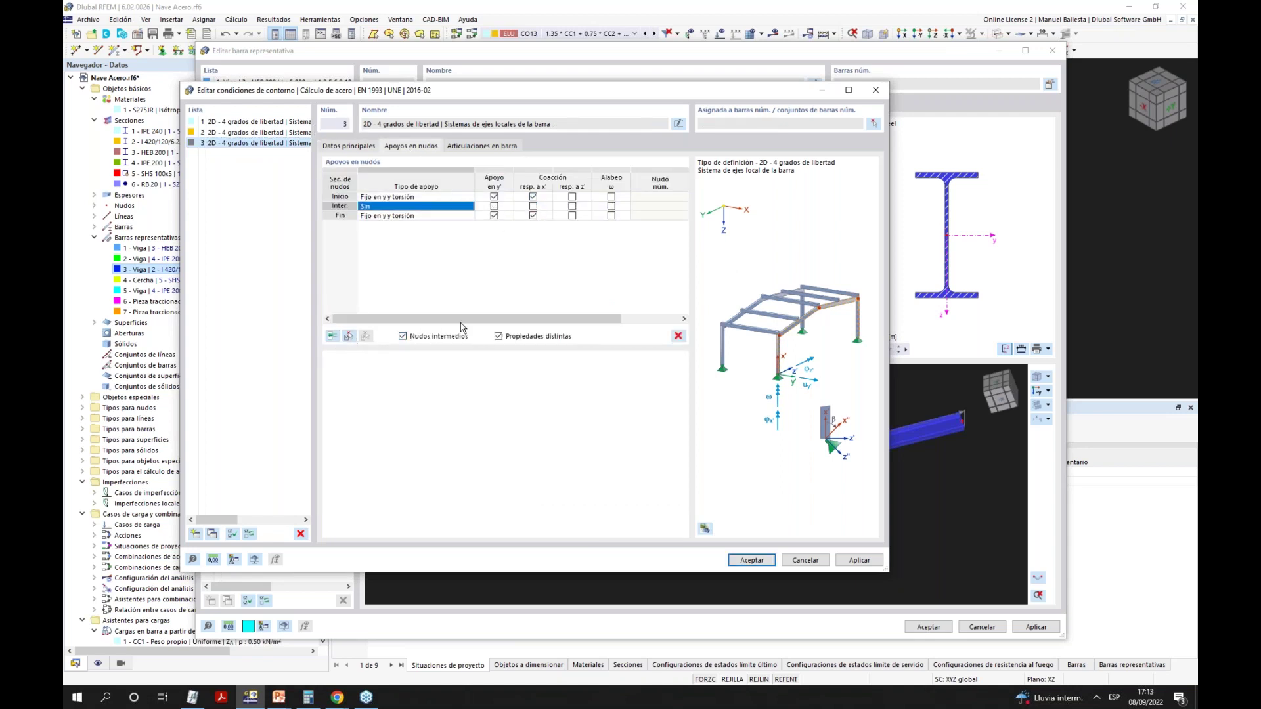
{"action": "left_click", "coordinate": [495, 208]}
{"action": "left_click", "coordinate": [332, 336]}
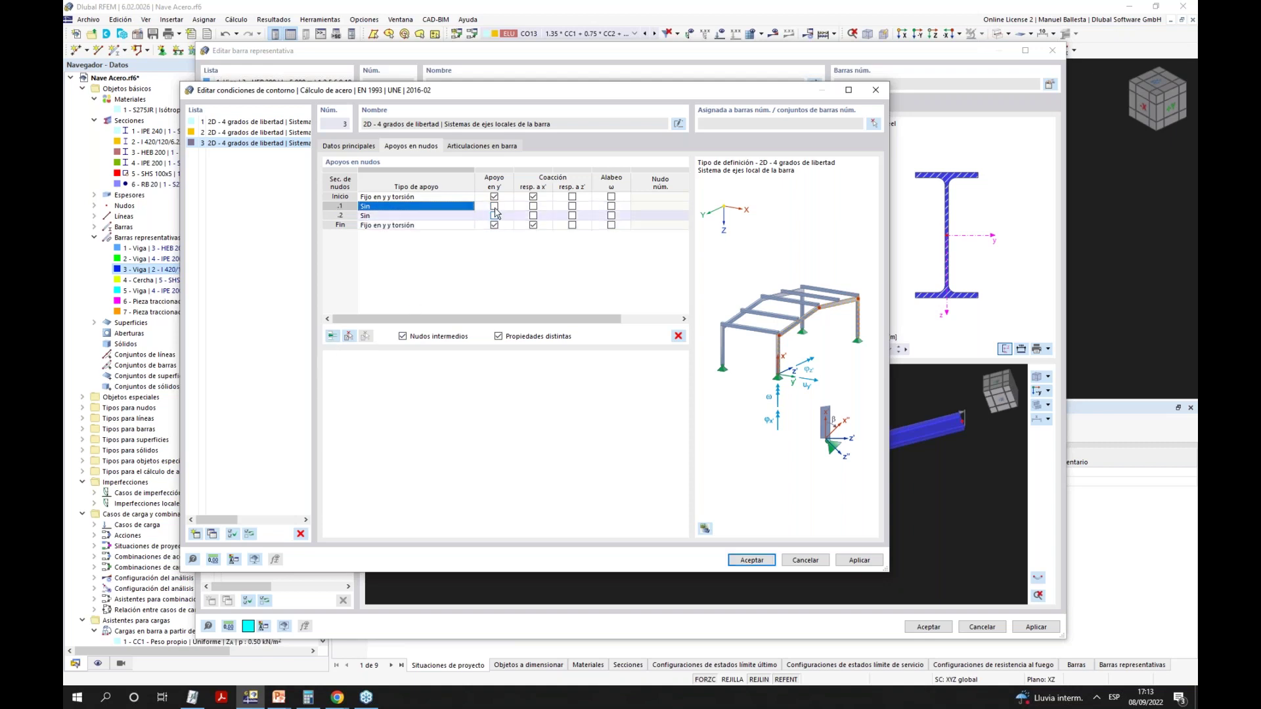
{"action": "left_click", "coordinate": [495, 215]}
{"action": "left_click", "coordinate": [752, 559]}
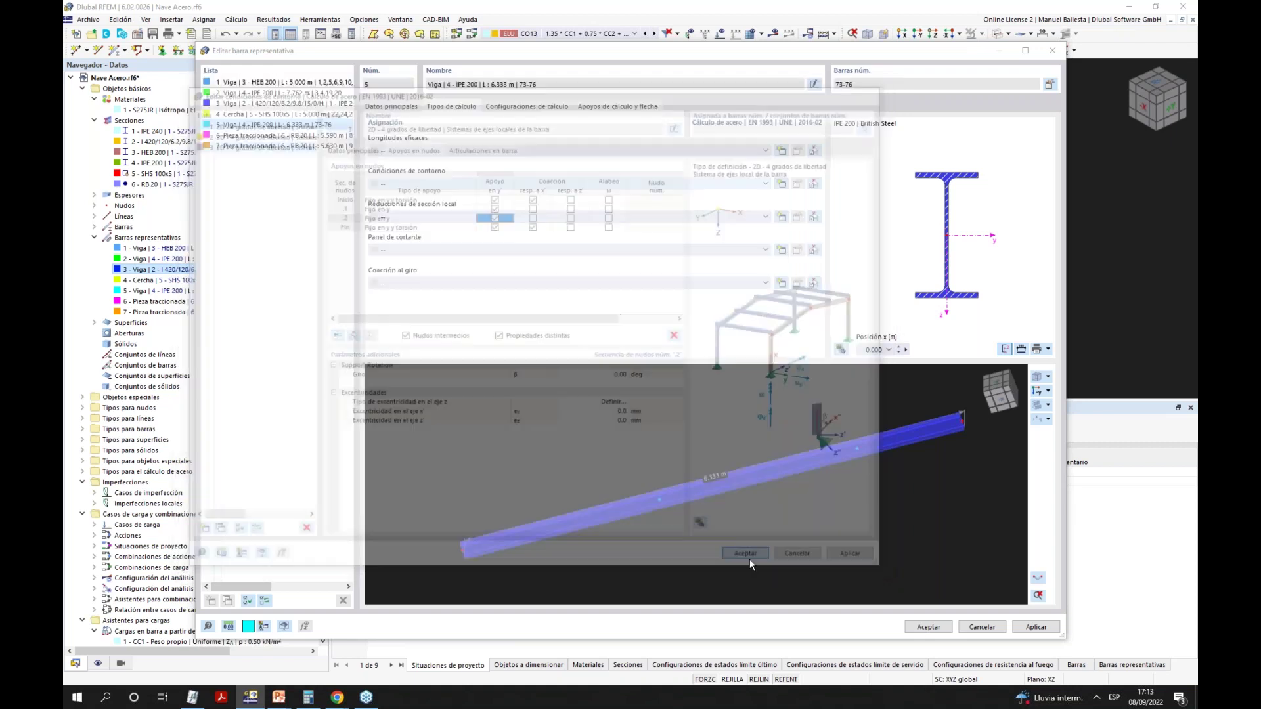
Assign the trapezoidal sheet shear panel 1 to the 6.333 m IPE 200 and check its position in the 3D preview.
{"action": "middle_click_drag", "start_coordinate": [580, 515], "coordinate": [953, 436], "text": "ctrl"}
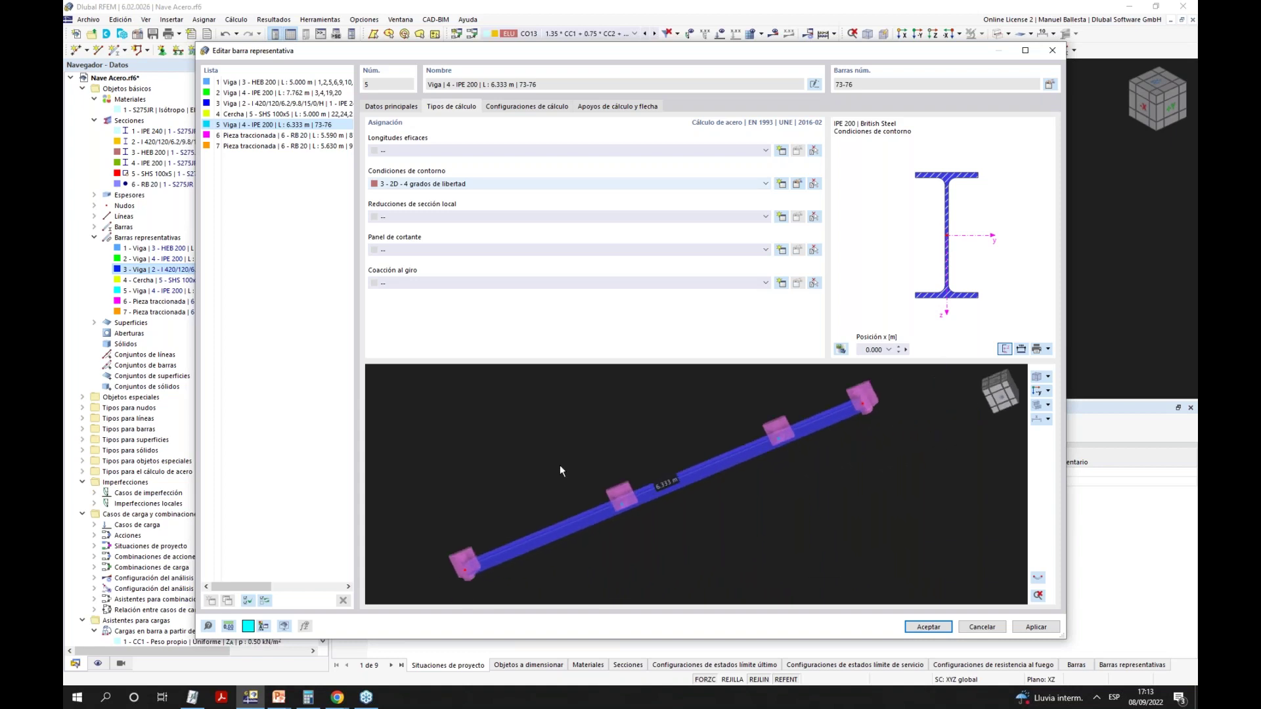
{"action": "left_click", "coordinate": [635, 251]}
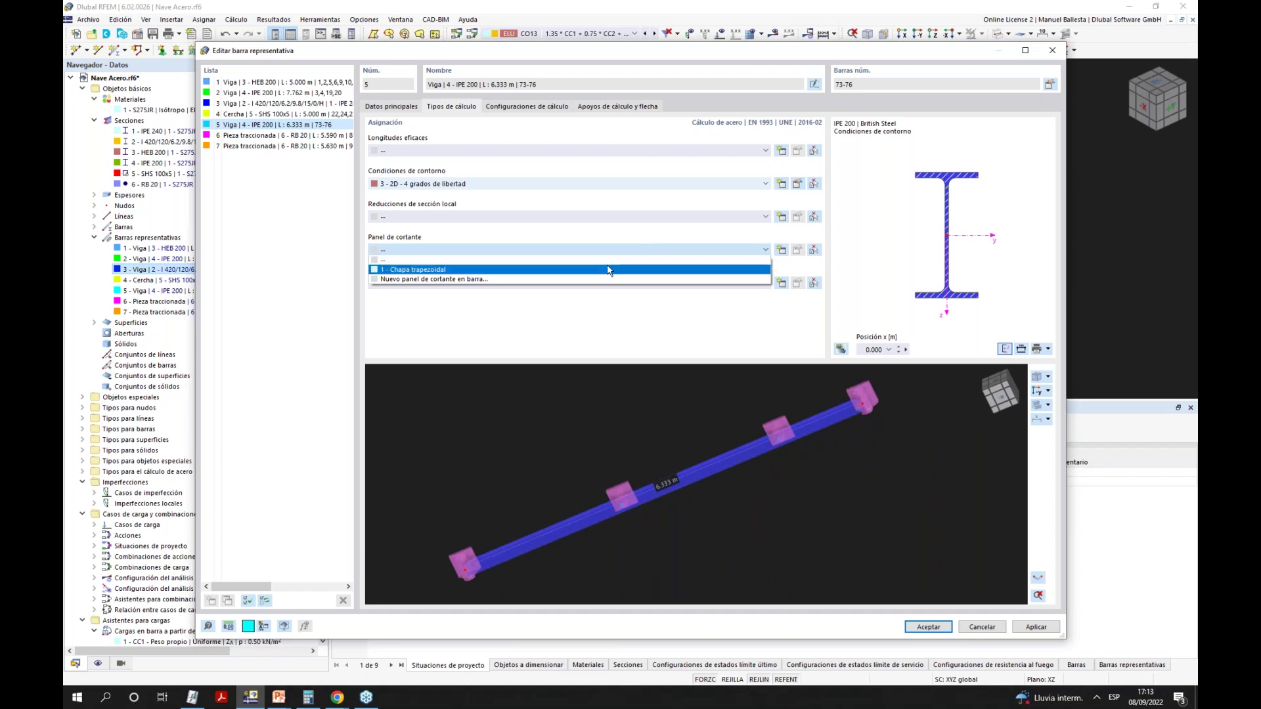
{"action": "left_click", "coordinate": [617, 269]}
{"action": "middle_click_drag", "start_coordinate": [787, 508], "coordinate": [818, 530], "text": "ctrl"}
{"action": "scroll", "coordinate": [819, 530], "scroll_direction": "up", "scroll_amount": 3}
{"action": "middle_click_drag", "start_coordinate": [834, 473], "coordinate": [707, 490]}
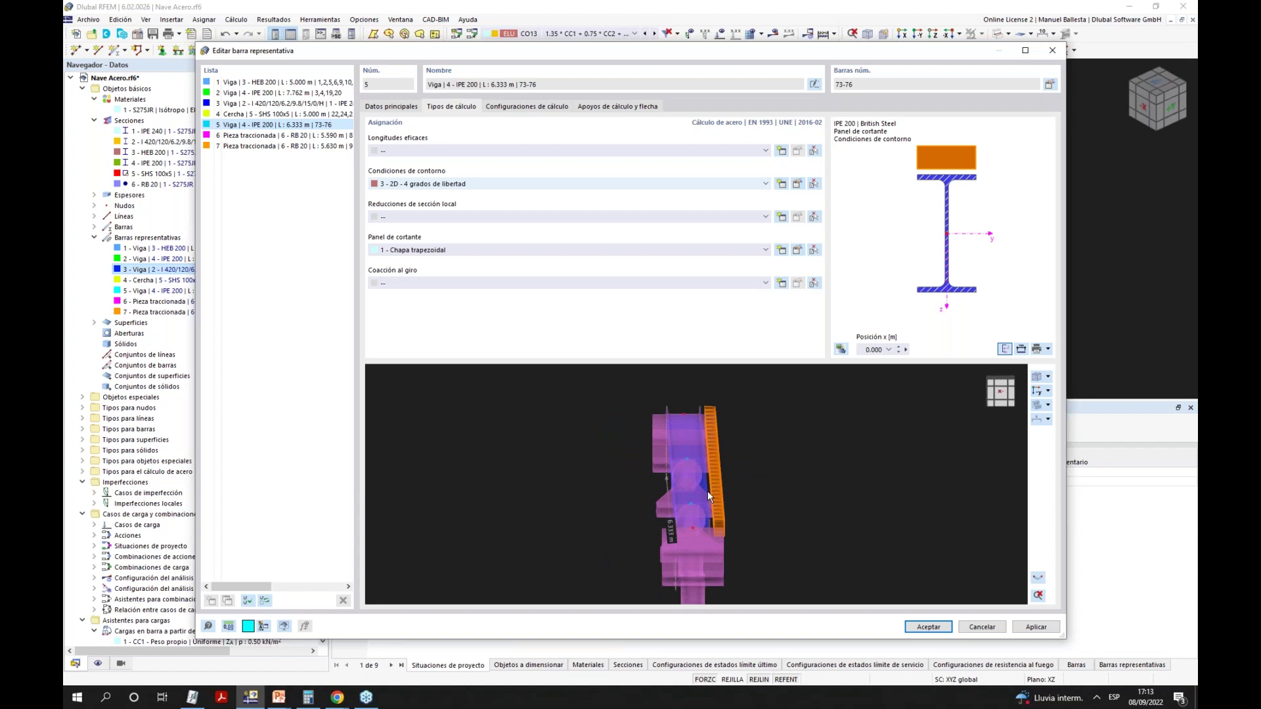
{"action": "middle_click_drag", "start_coordinate": [788, 545], "coordinate": [781, 489], "text": "ctrl"}
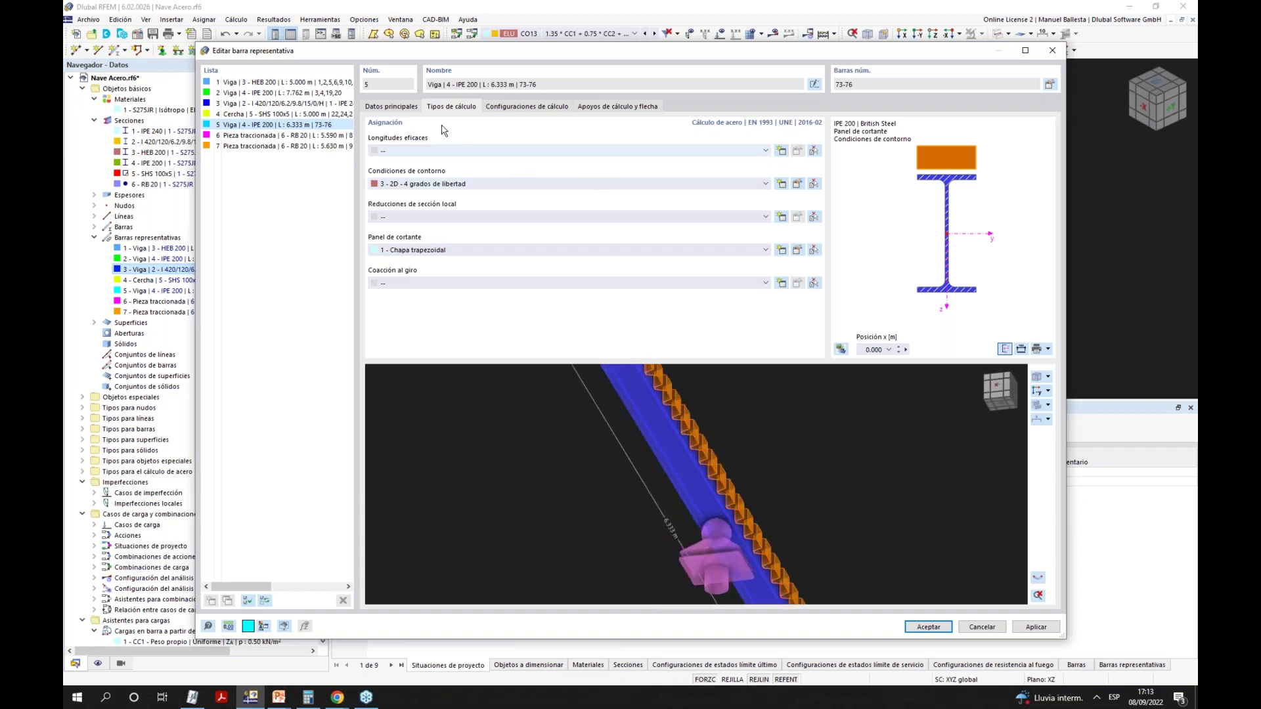
Review the other representative members' design types, create standard effective lengths for the SHS 100x5 truss member, and accept the member edits.
{"action": "left_click", "coordinate": [320, 136]}
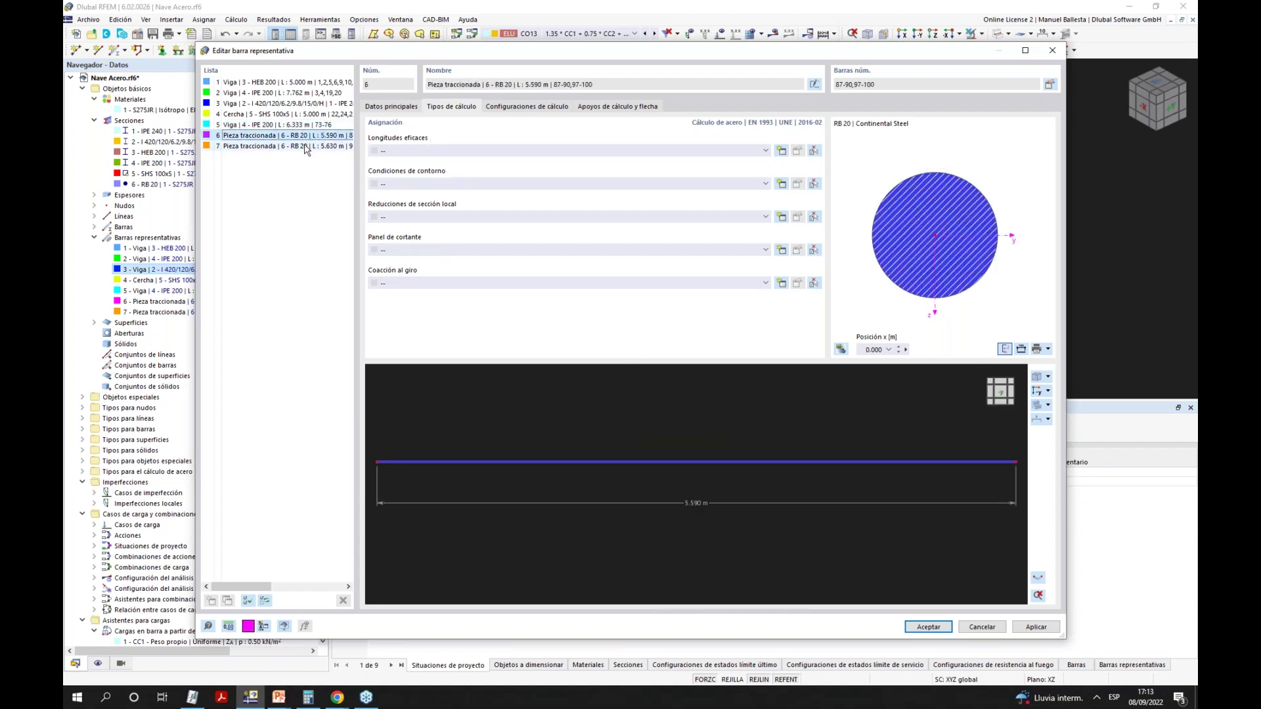
{"action": "left_click", "coordinate": [306, 146]}
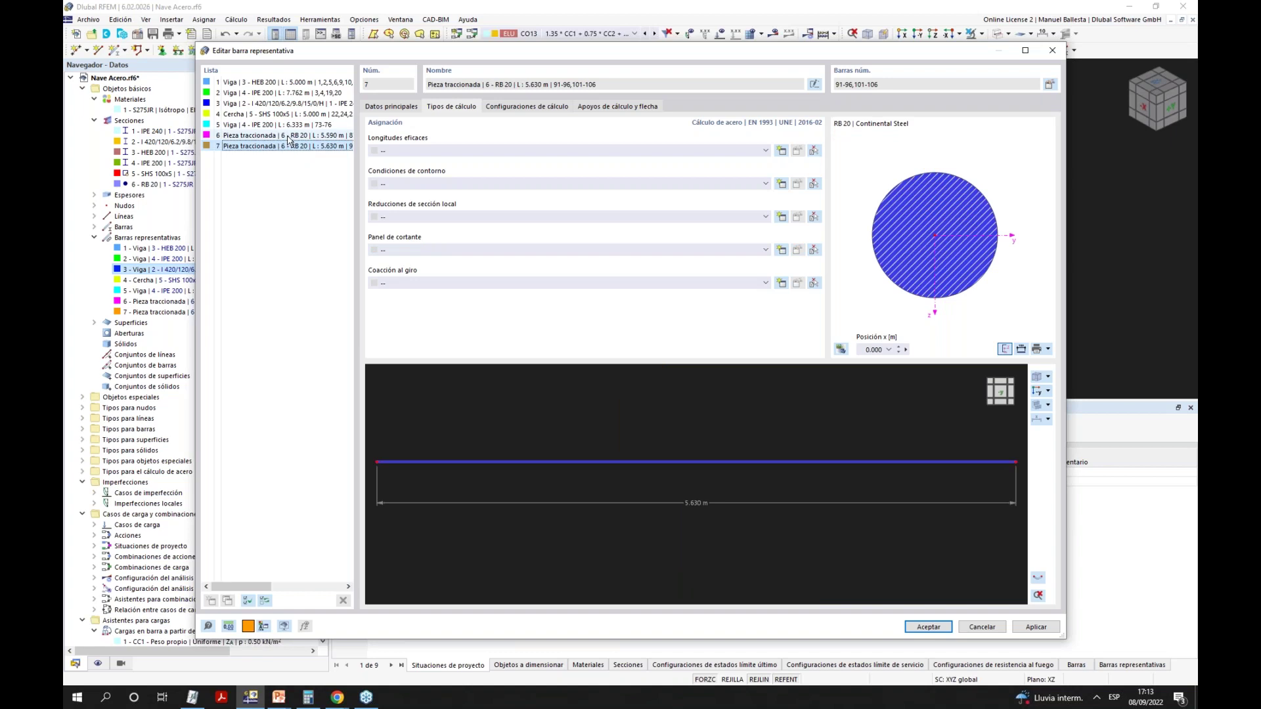
{"action": "left_click", "coordinate": [293, 84]}
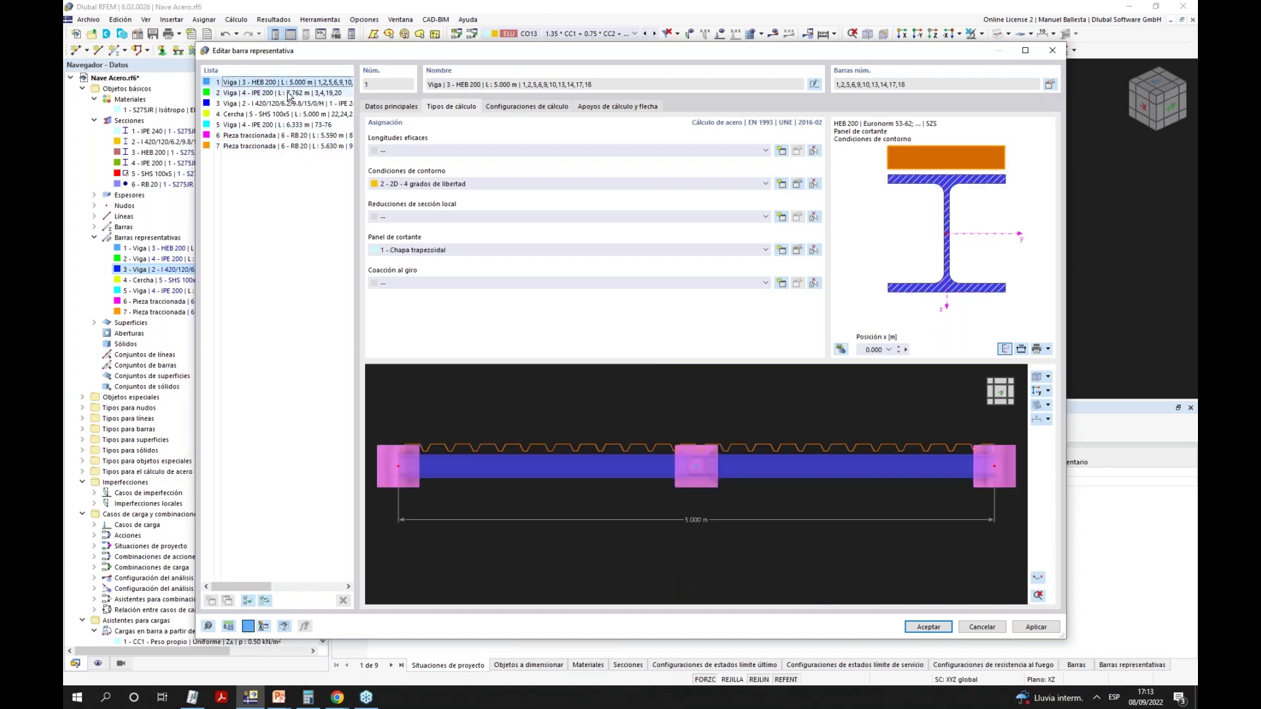
{"action": "left_click", "coordinate": [289, 92]}
{"action": "left_click", "coordinate": [286, 105]}
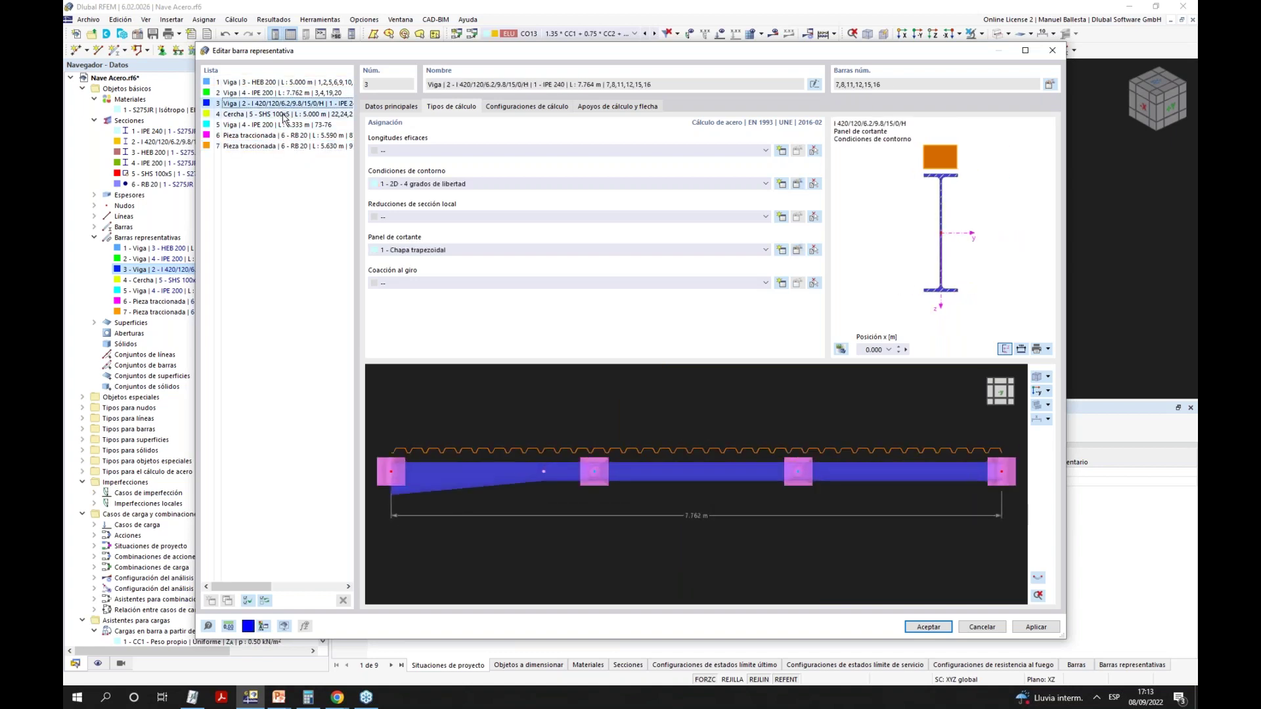
{"action": "left_click", "coordinate": [283, 116]}
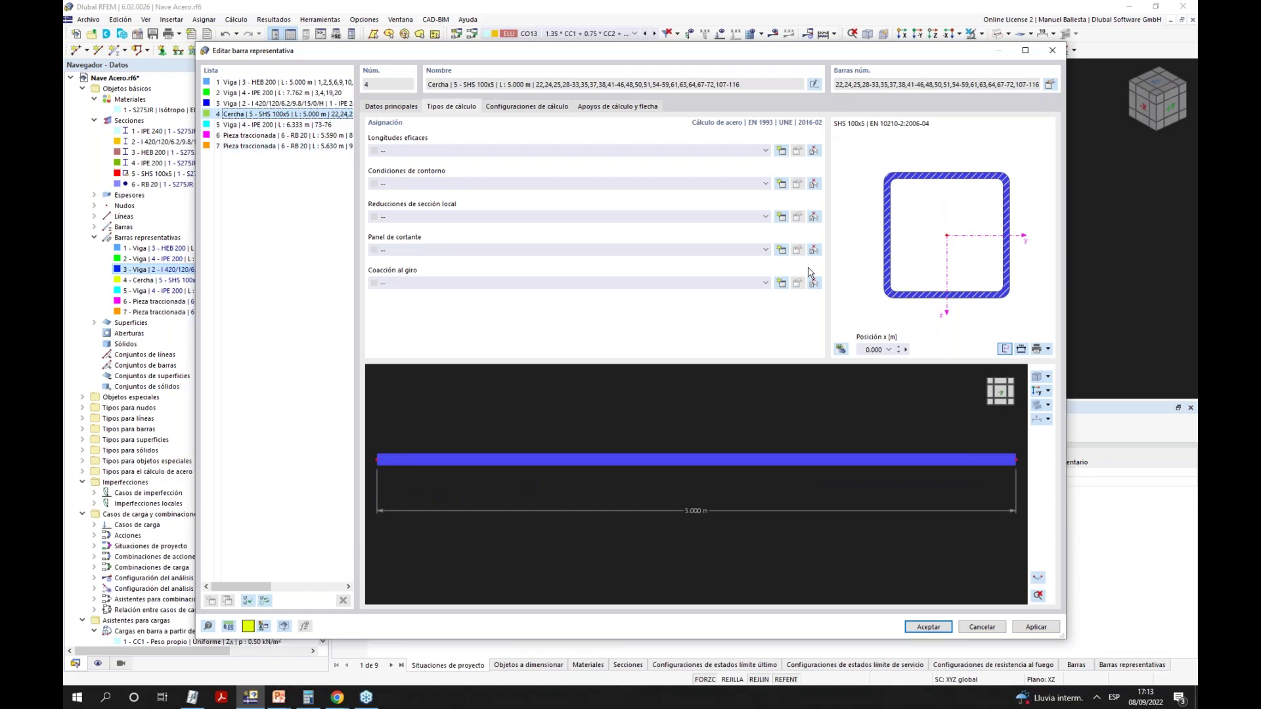
{"action": "left_click", "coordinate": [474, 174]}
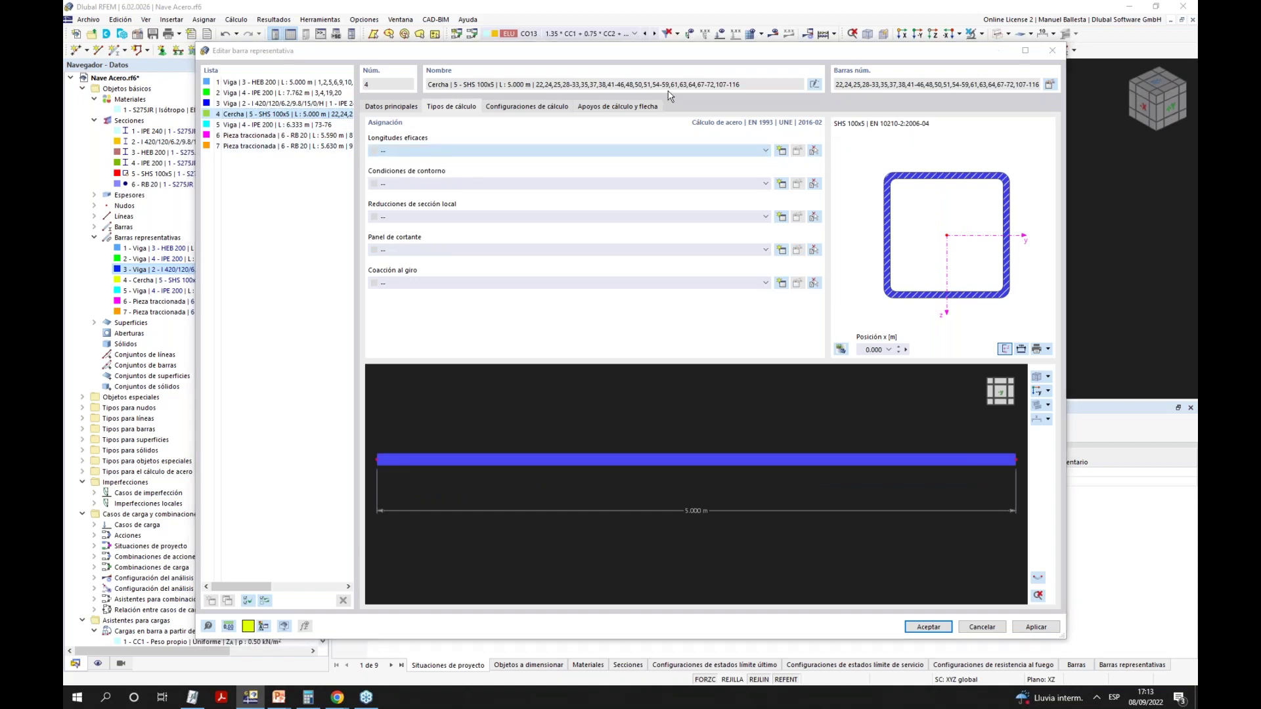
{"action": "left_click", "coordinate": [781, 151]}
{"action": "left_click", "coordinate": [535, 92]}
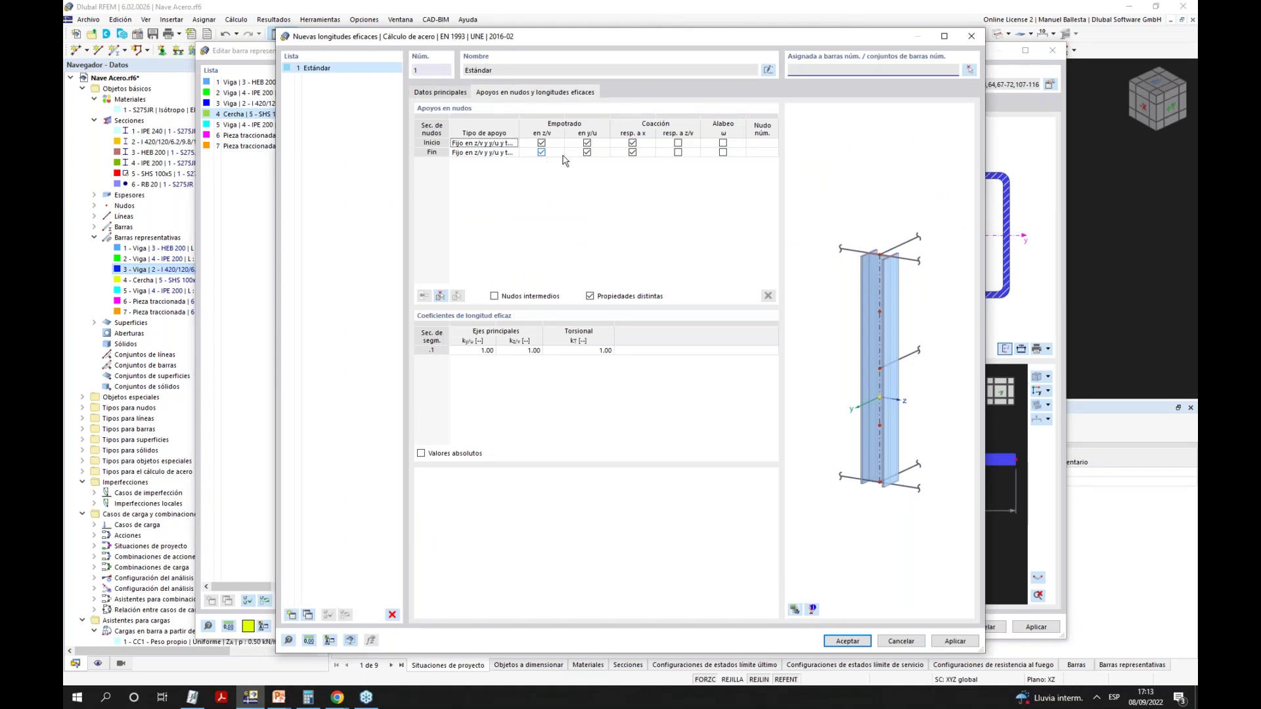
{"action": "left_click", "coordinate": [847, 642]}
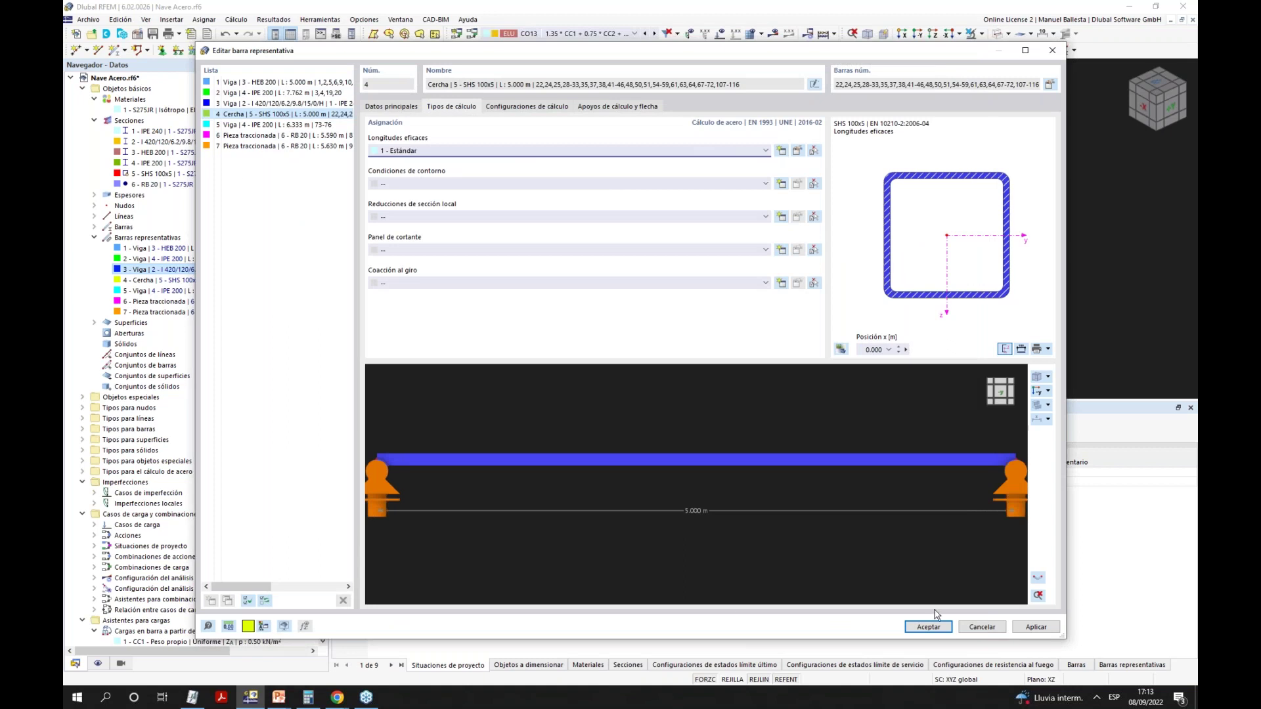
{"action": "left_click", "coordinate": [941, 631]}
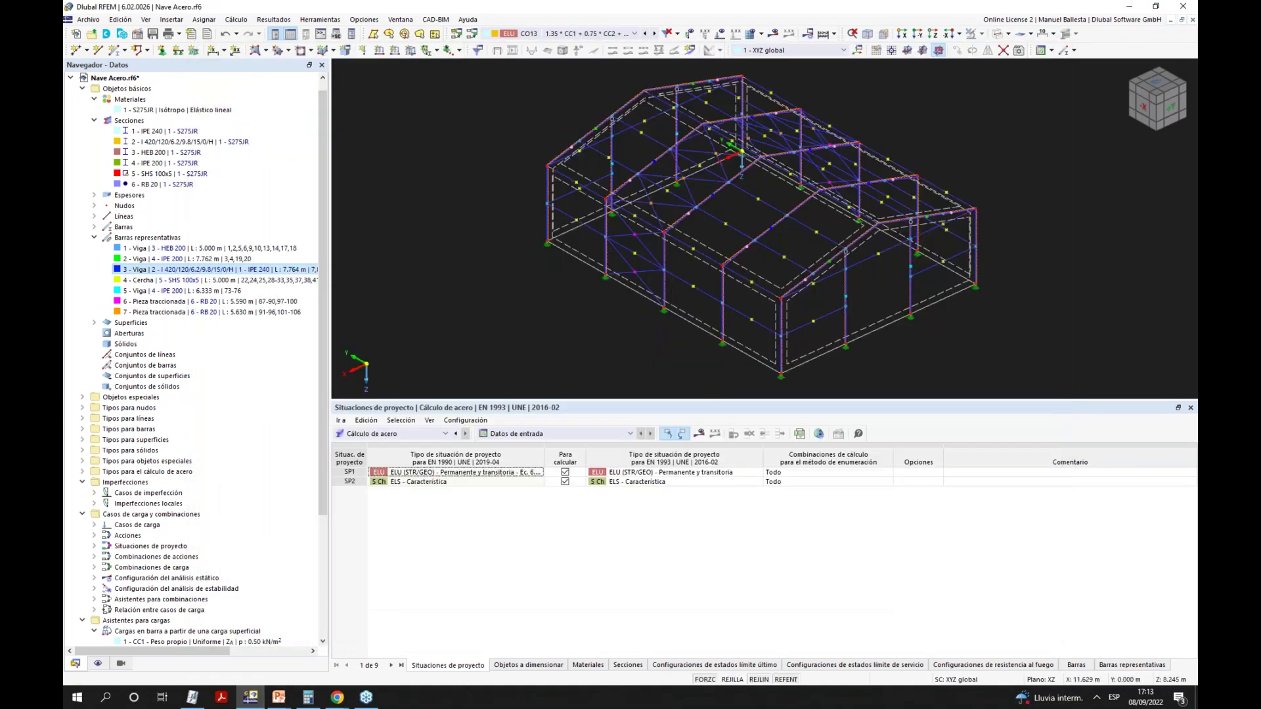
Switch the model to solid rendering and isolate the members of all representative members 1 to 7 in visibility mode.
{"action": "scroll", "coordinate": [826, 289], "scroll_direction": "up", "scroll_amount": 5}
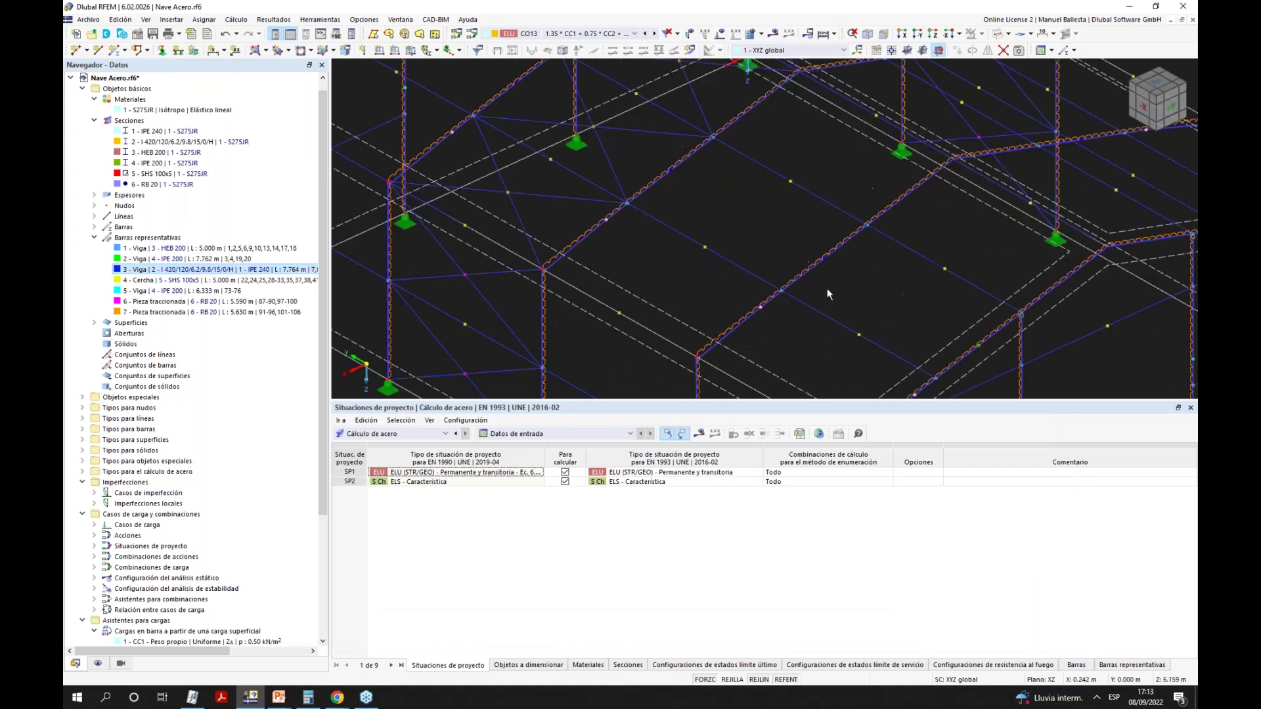
{"action": "left_click", "coordinate": [1007, 33]}
{"action": "left_click", "coordinate": [994, 79]}
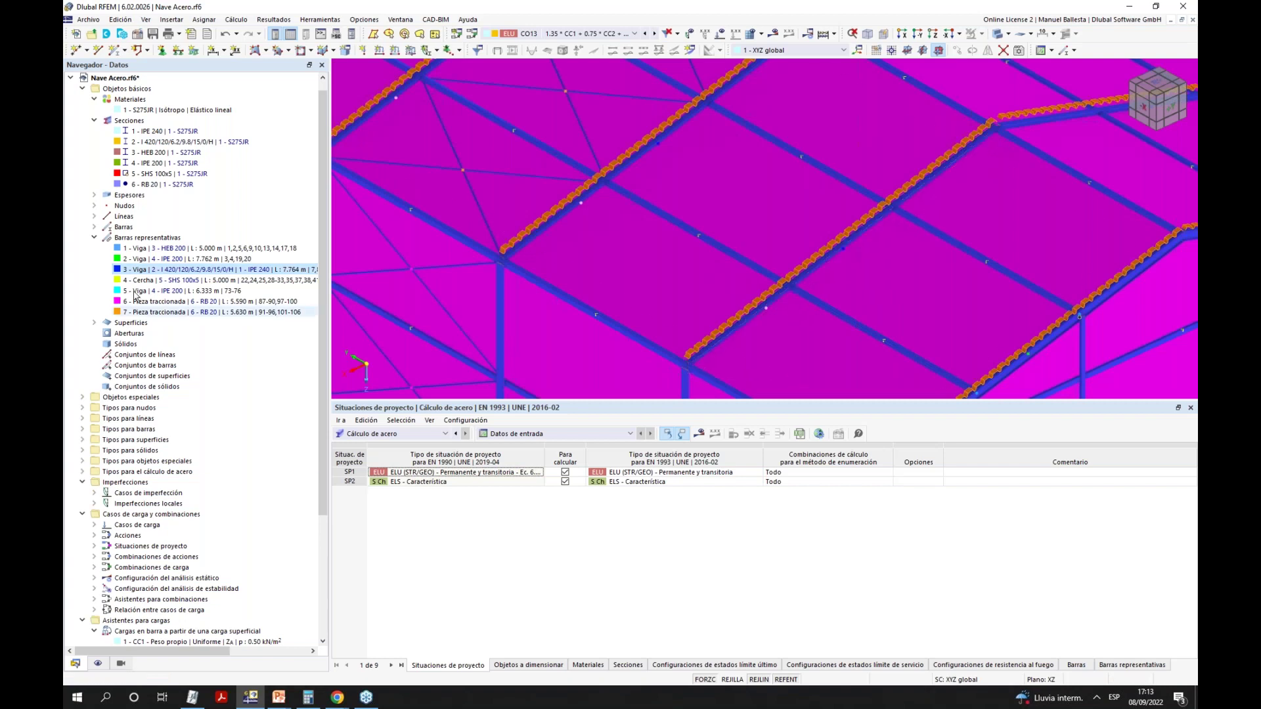
{"action": "left_click", "coordinate": [172, 248]}
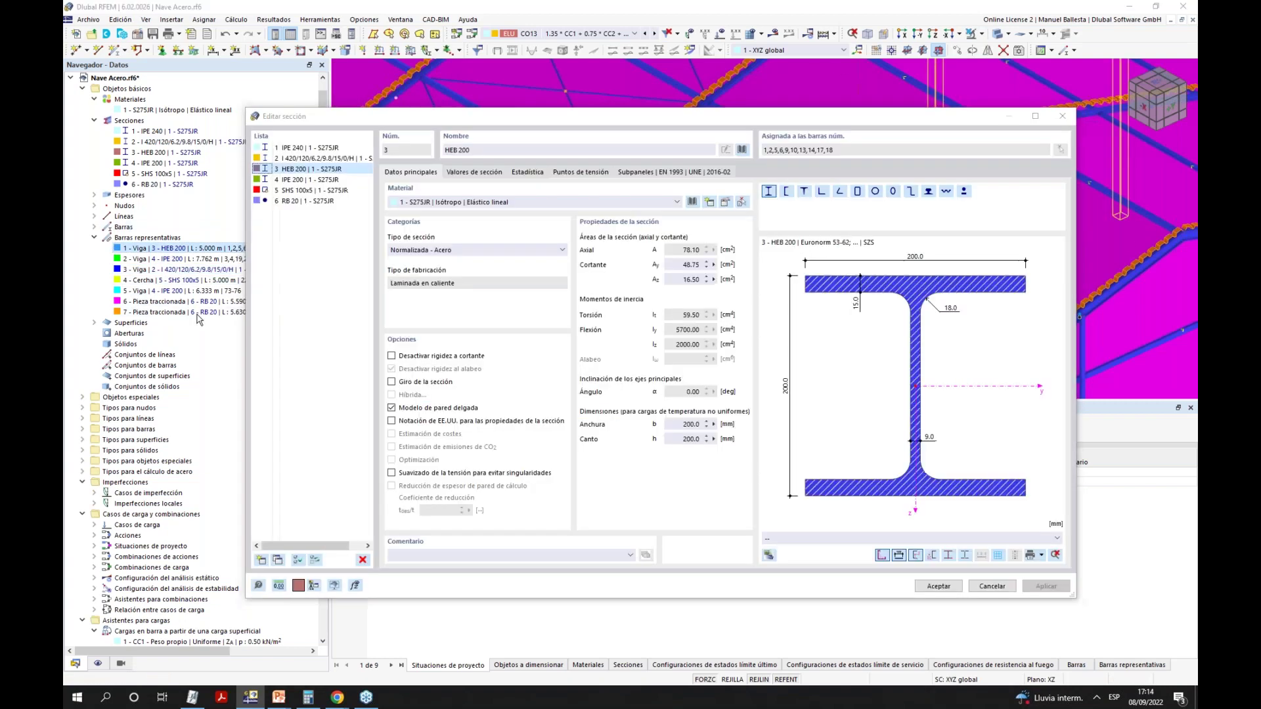
{"action": "left_click", "coordinate": [991, 585]}
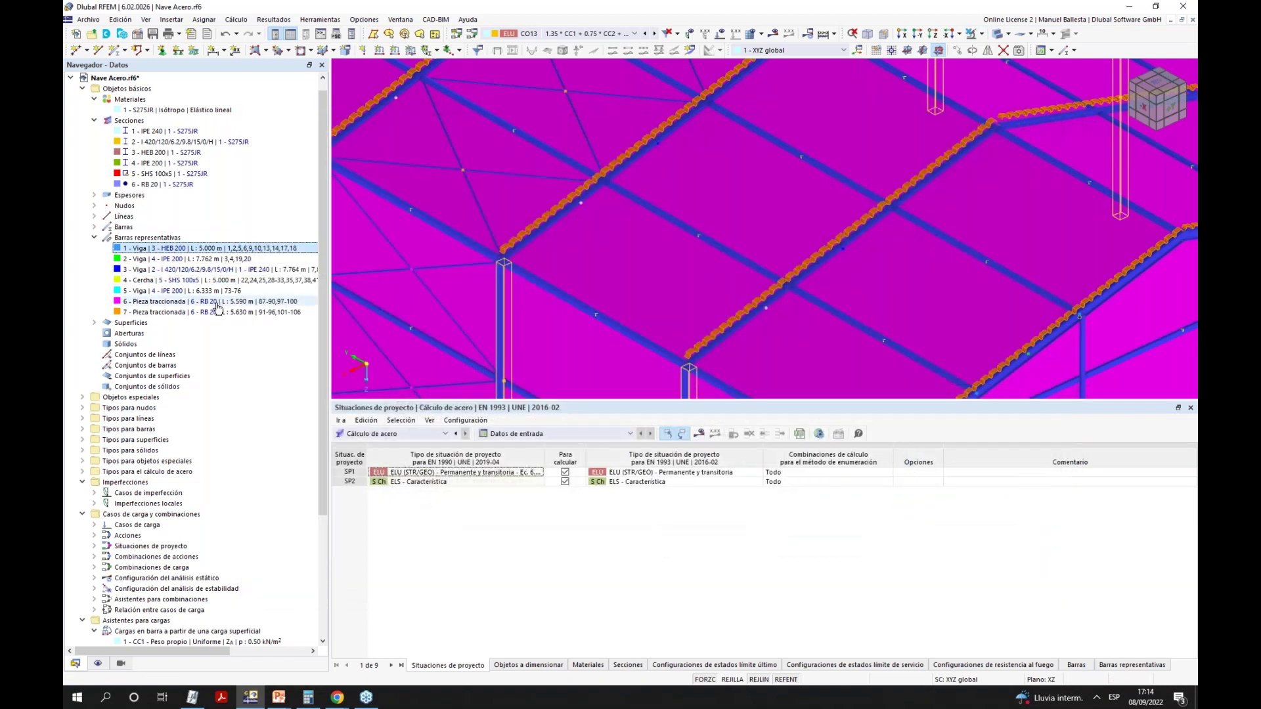
{"action": "left_click", "coordinate": [221, 313], "text": "shift"}
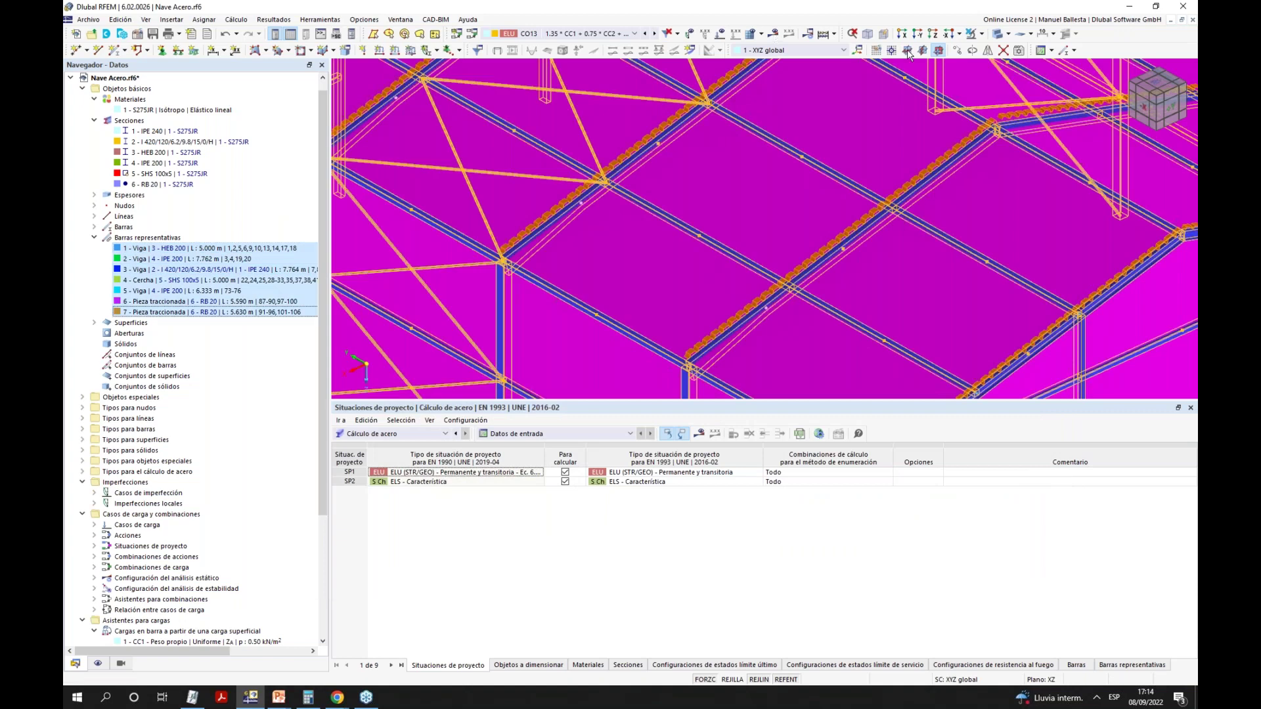
{"action": "left_click", "coordinate": [982, 36]}
Examine the 3D hall model for the shear panels' placement along the rafters, side columns and gable columns.
{"action": "scroll", "coordinate": [857, 214], "scroll_direction": "down", "scroll_amount": 3}
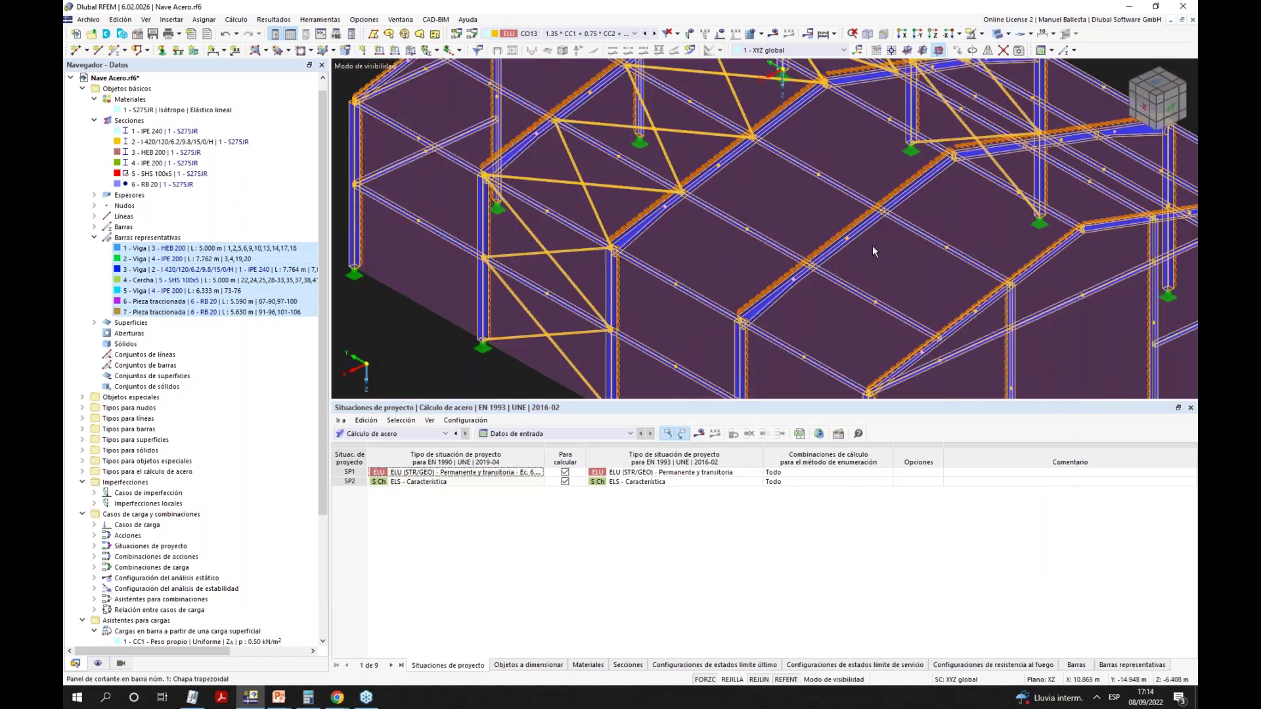
{"action": "scroll", "coordinate": [850, 247], "scroll_direction": "up", "scroll_amount": 5}
{"action": "scroll", "coordinate": [799, 252], "scroll_direction": "down", "scroll_amount": 2}
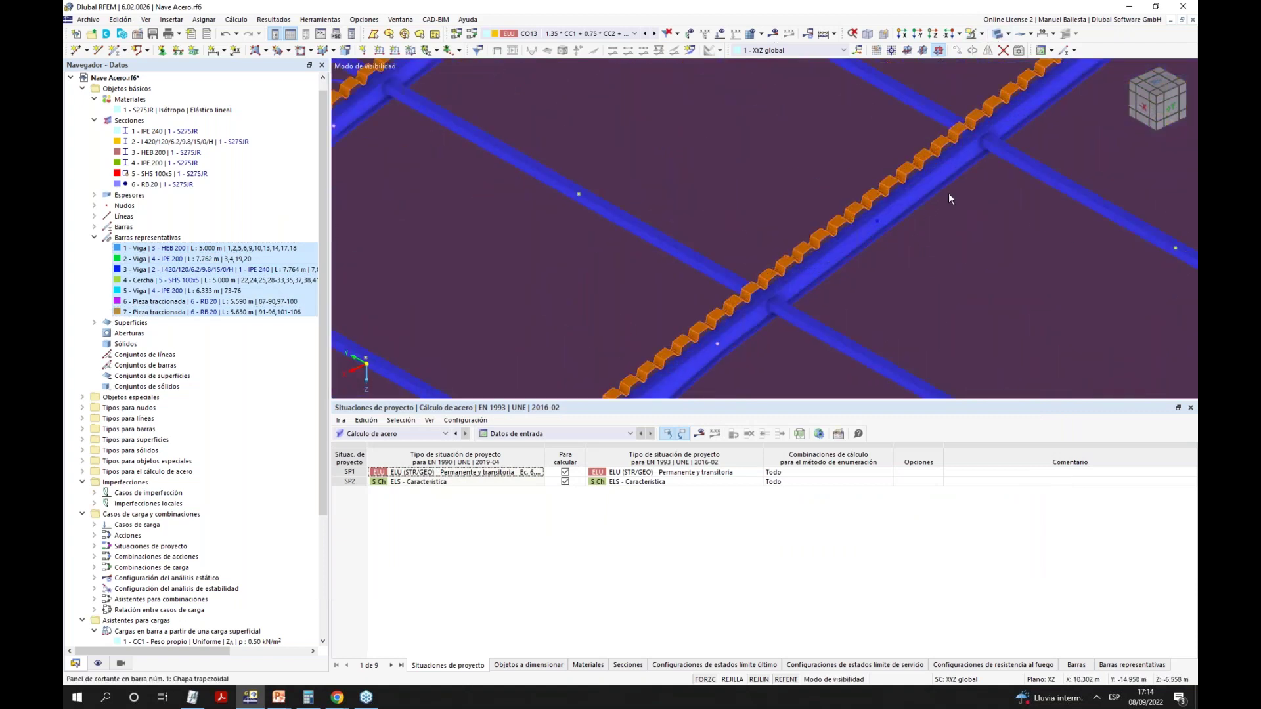
{"action": "scroll", "coordinate": [949, 210], "scroll_direction": "down", "scroll_amount": 2}
{"action": "scroll", "coordinate": [951, 218], "scroll_direction": "down", "scroll_amount": 3}
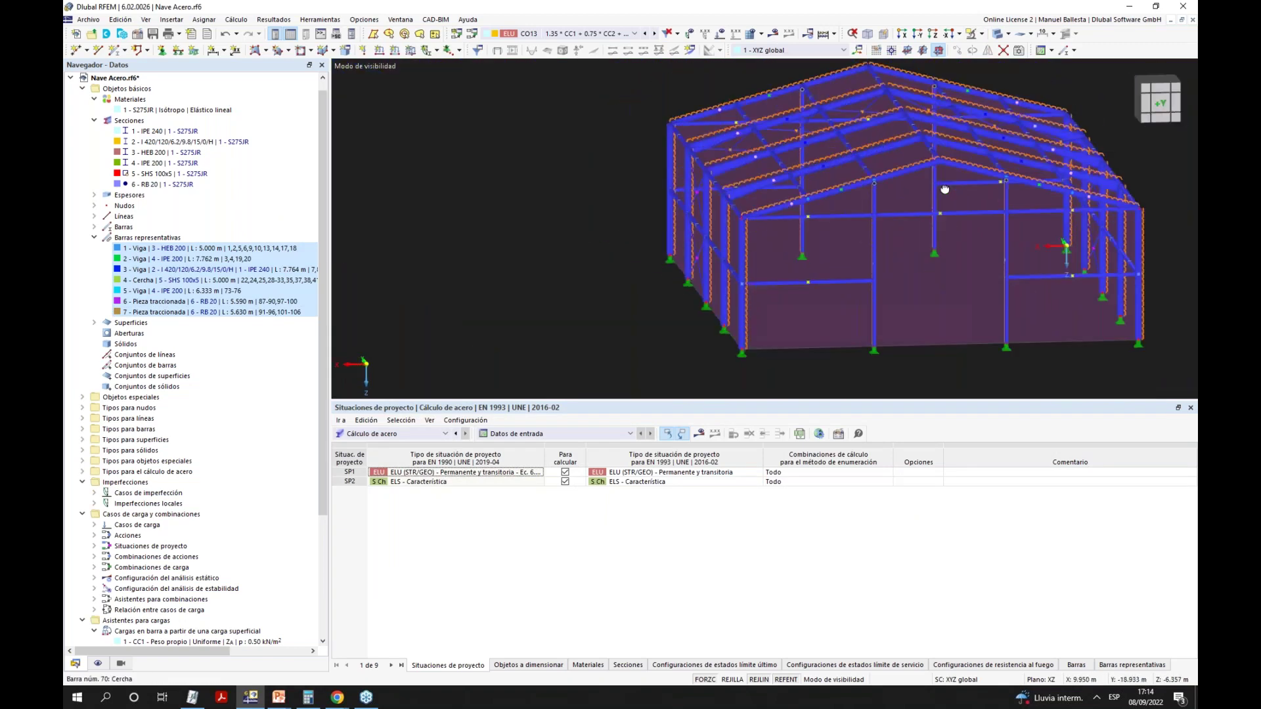
{"action": "scroll", "coordinate": [873, 306], "scroll_direction": "up", "scroll_amount": 4}
{"action": "scroll", "coordinate": [855, 334], "scroll_direction": "down", "scroll_amount": 4}
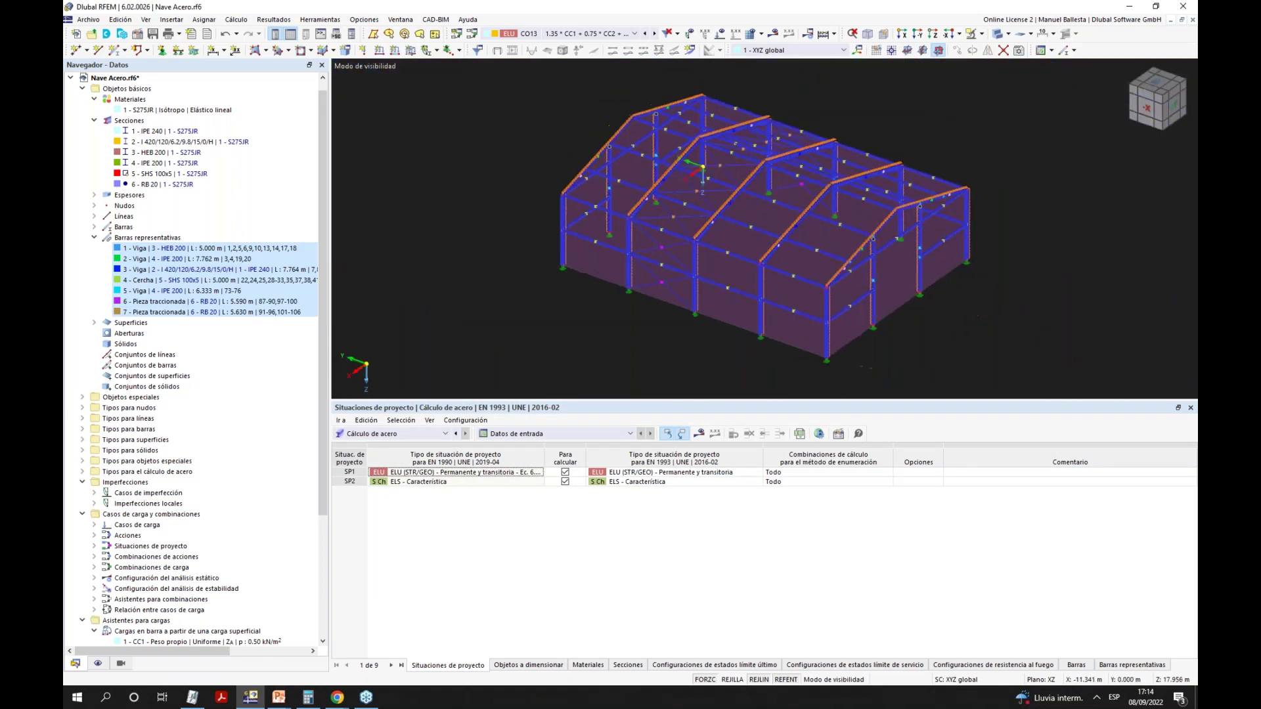
{"action": "scroll", "coordinate": [756, 315], "scroll_direction": "up", "scroll_amount": 3}
{"action": "scroll", "coordinate": [724, 306], "scroll_direction": "up", "scroll_amount": 3}
{"action": "scroll", "coordinate": [809, 304], "scroll_direction": "down", "scroll_amount": 1}
{"action": "scroll", "coordinate": [998, 261], "scroll_direction": "up", "scroll_amount": 2}
{"action": "scroll", "coordinate": [985, 256], "scroll_direction": "down", "scroll_amount": 3}
{"action": "scroll", "coordinate": [936, 243], "scroll_direction": "up", "scroll_amount": 3}
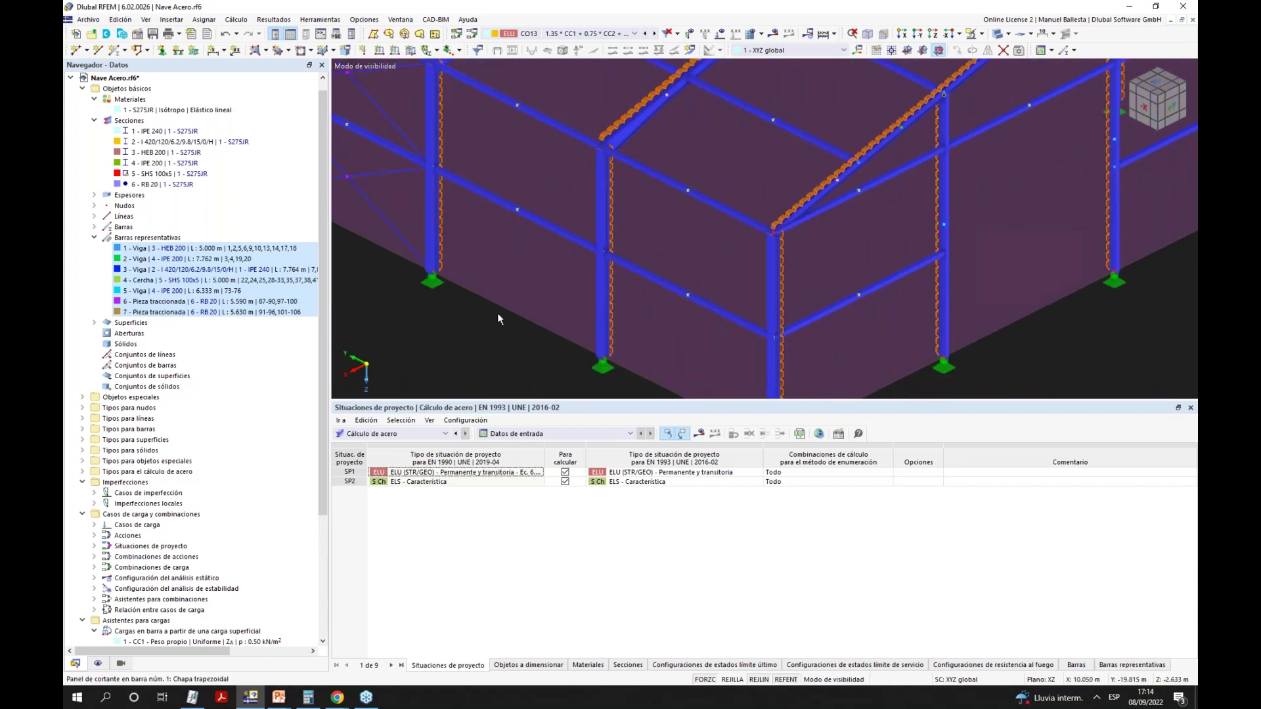
{"action": "scroll", "coordinate": [826, 247], "scroll_direction": "down", "scroll_amount": 2}
{"action": "scroll", "coordinate": [381, 224], "scroll_direction": "down", "scroll_amount": 1}
Create a new trapezoidal sheet shear panel for the 6.333 m IPE 200 representative member, positioned on the lower flange.
{"action": "double_click", "coordinate": [381, 225]}
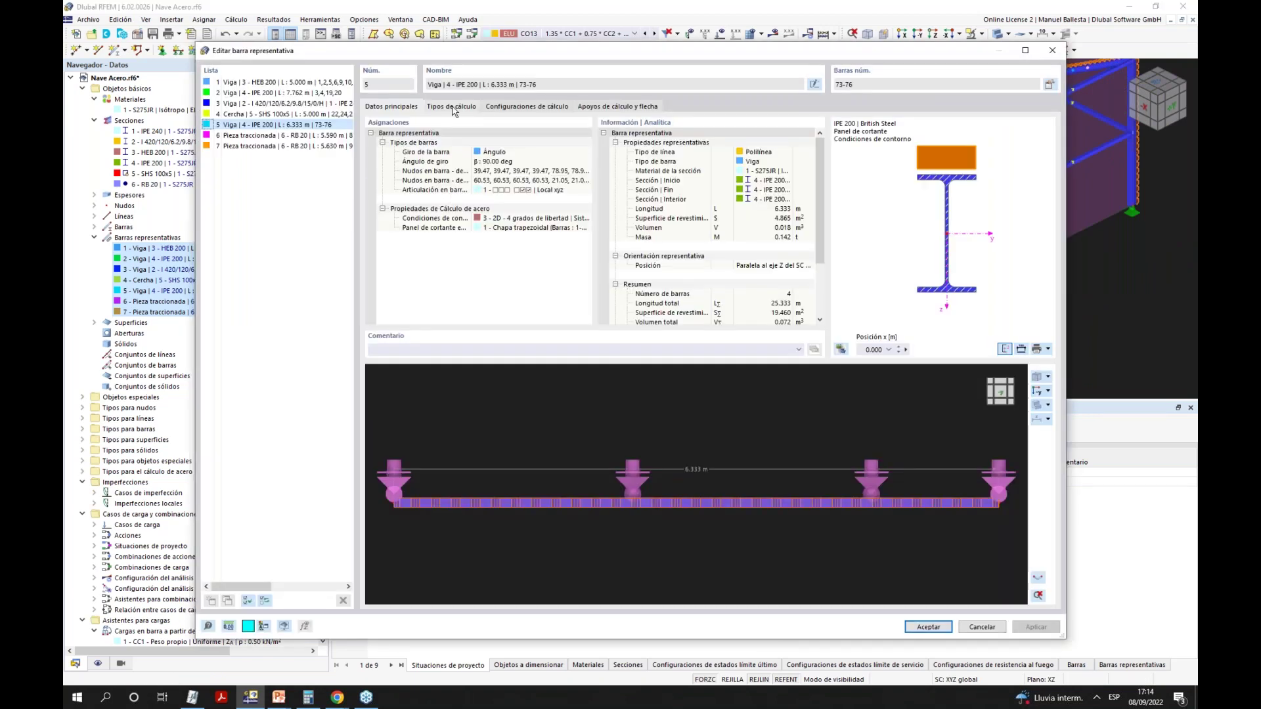
{"action": "left_click", "coordinate": [453, 107]}
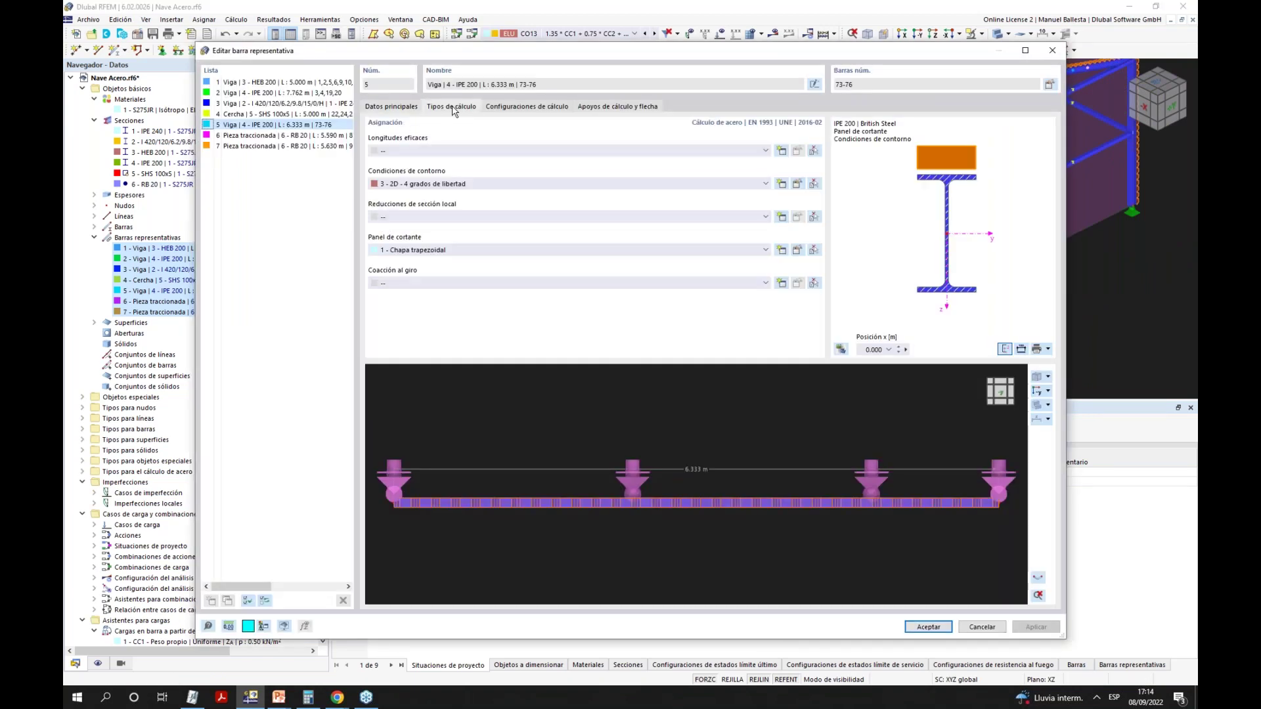
{"action": "left_click", "coordinate": [782, 253]}
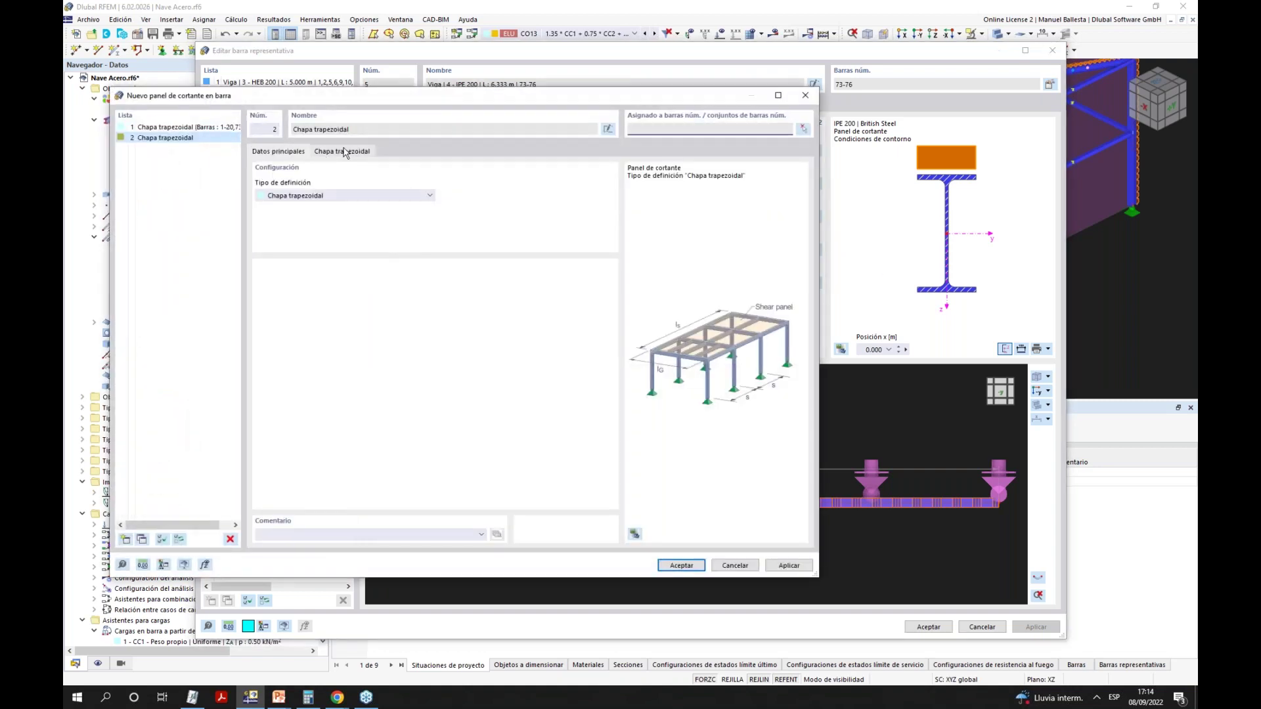
{"action": "left_click", "coordinate": [344, 153]}
{"action": "left_click", "coordinate": [325, 196]}
{"action": "left_click", "coordinate": [322, 224]}
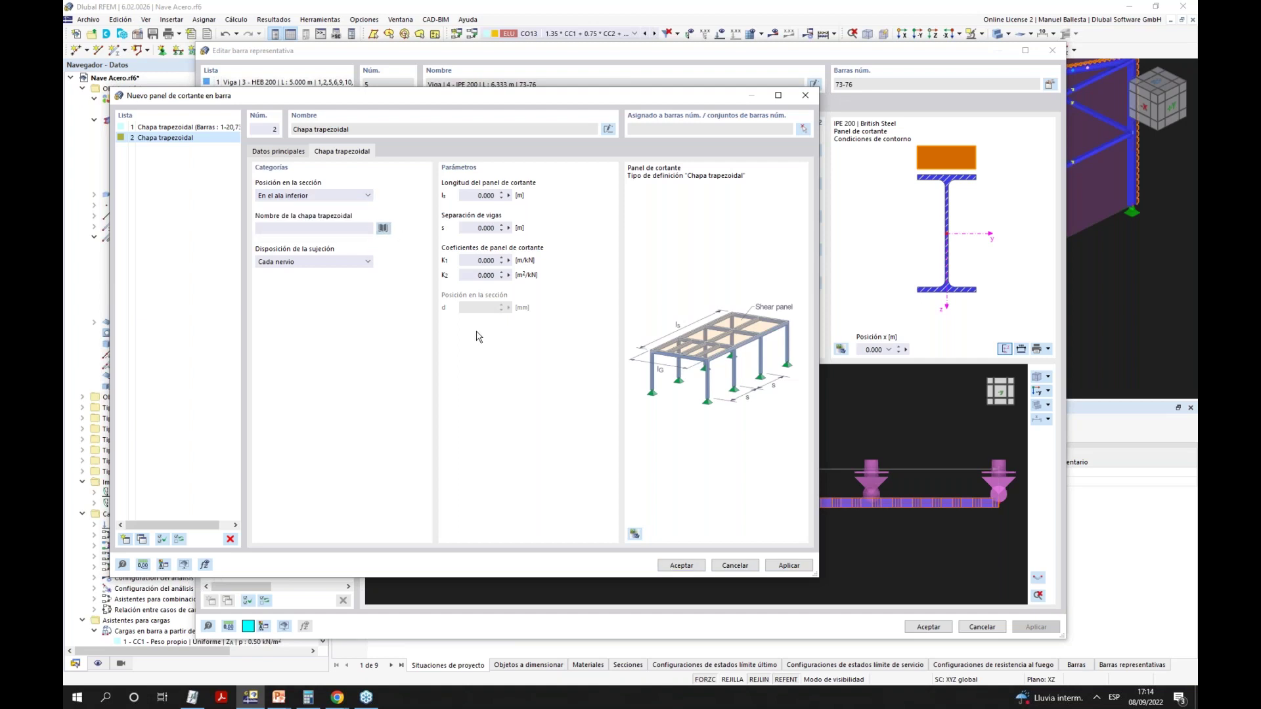
Choose the Hoesch E sheet HSW (-) E 50 - 0.63 as the new shear panel's trapezoidal sheeting.
{"action": "left_click", "coordinate": [383, 228]}
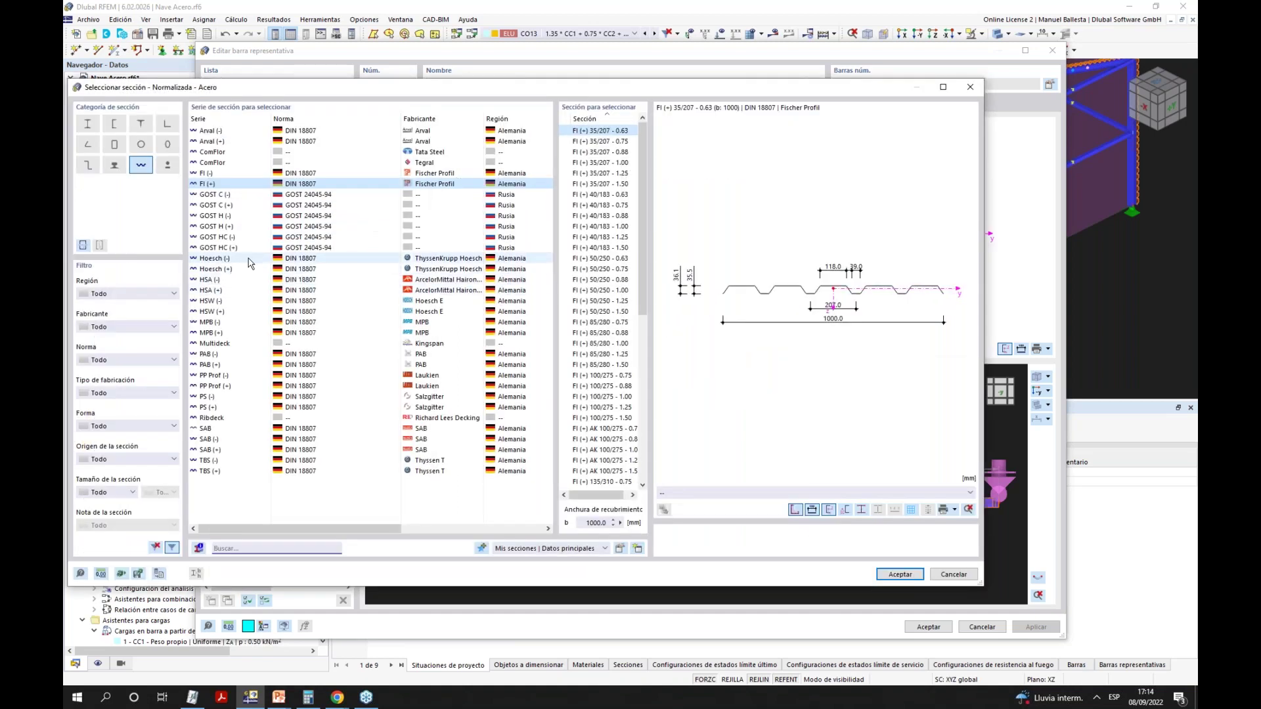
{"action": "left_click", "coordinate": [248, 259]}
{"action": "left_click", "coordinate": [439, 301]}
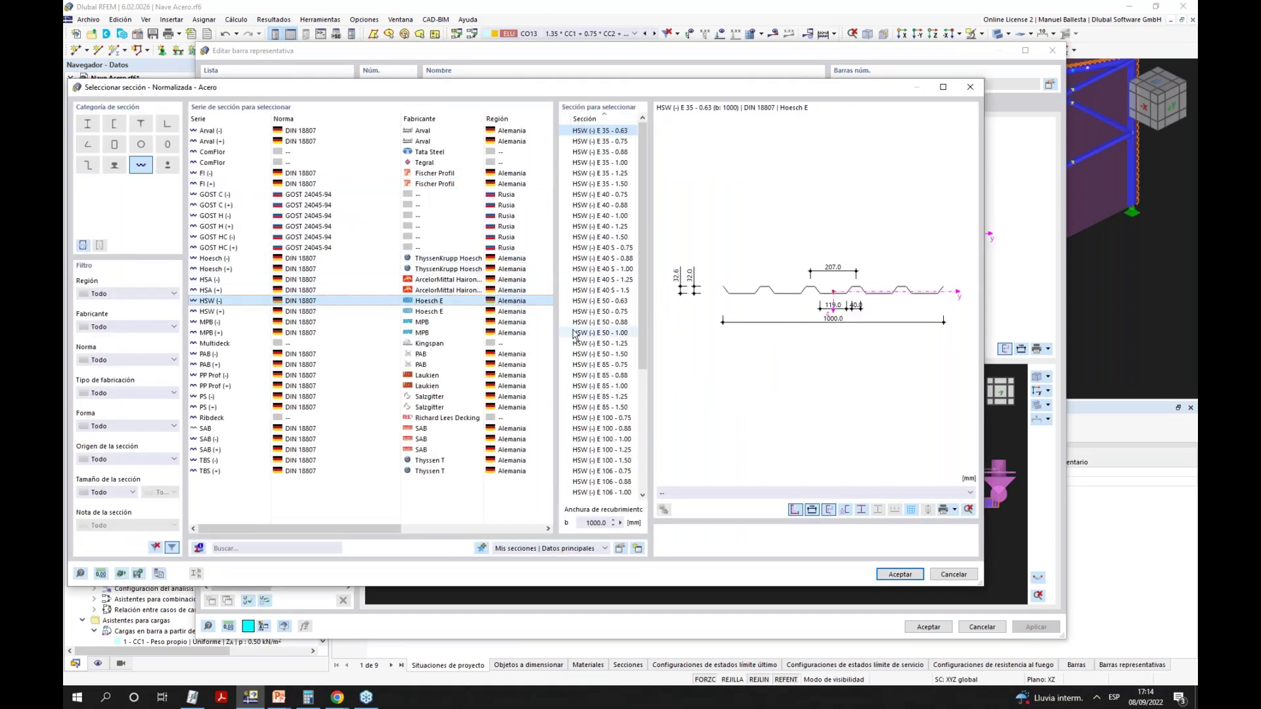
{"action": "left_click", "coordinate": [625, 303]}
{"action": "left_click", "coordinate": [900, 575]}
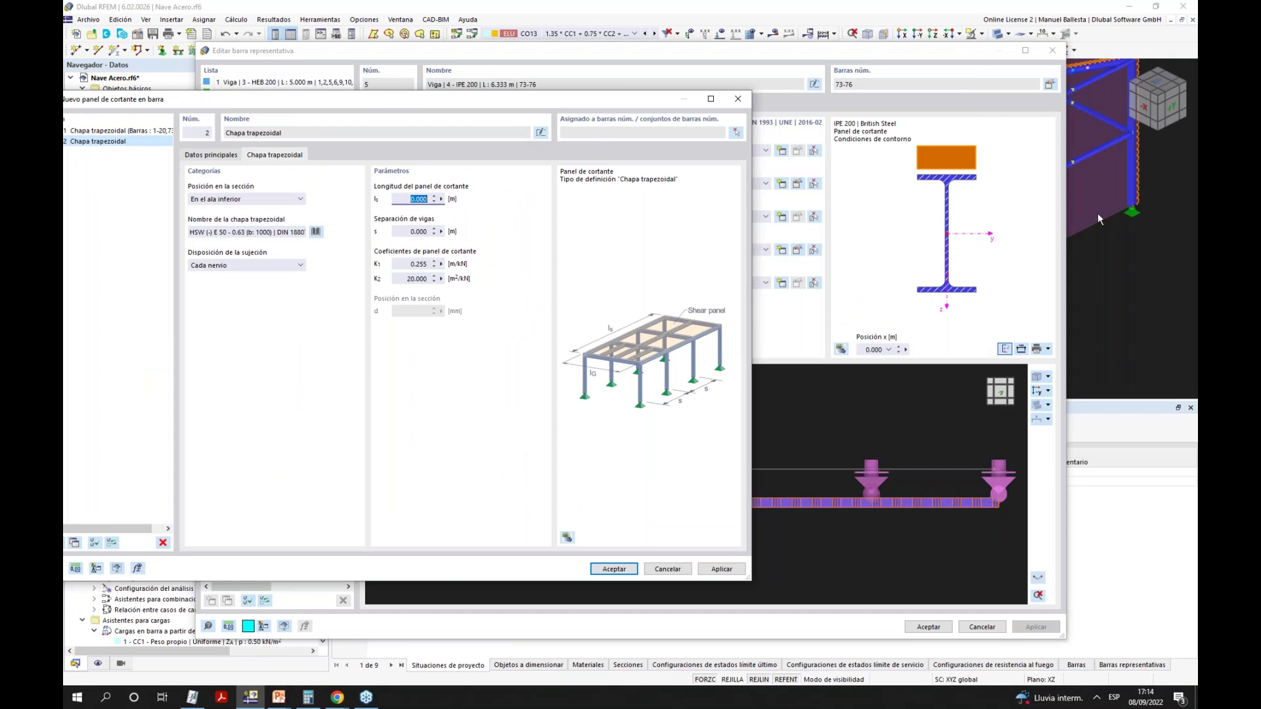
Set the shear panel length to 8 m and the beam spacing to 1 m, and accept the panel.
{"action": "type", "text": "8"}
{"action": "key", "text": "Tab"}
{"action": "type", "text": "1"}
{"action": "left_click_drag", "start_coordinate": [504, 100], "coordinate": [634, 87]}
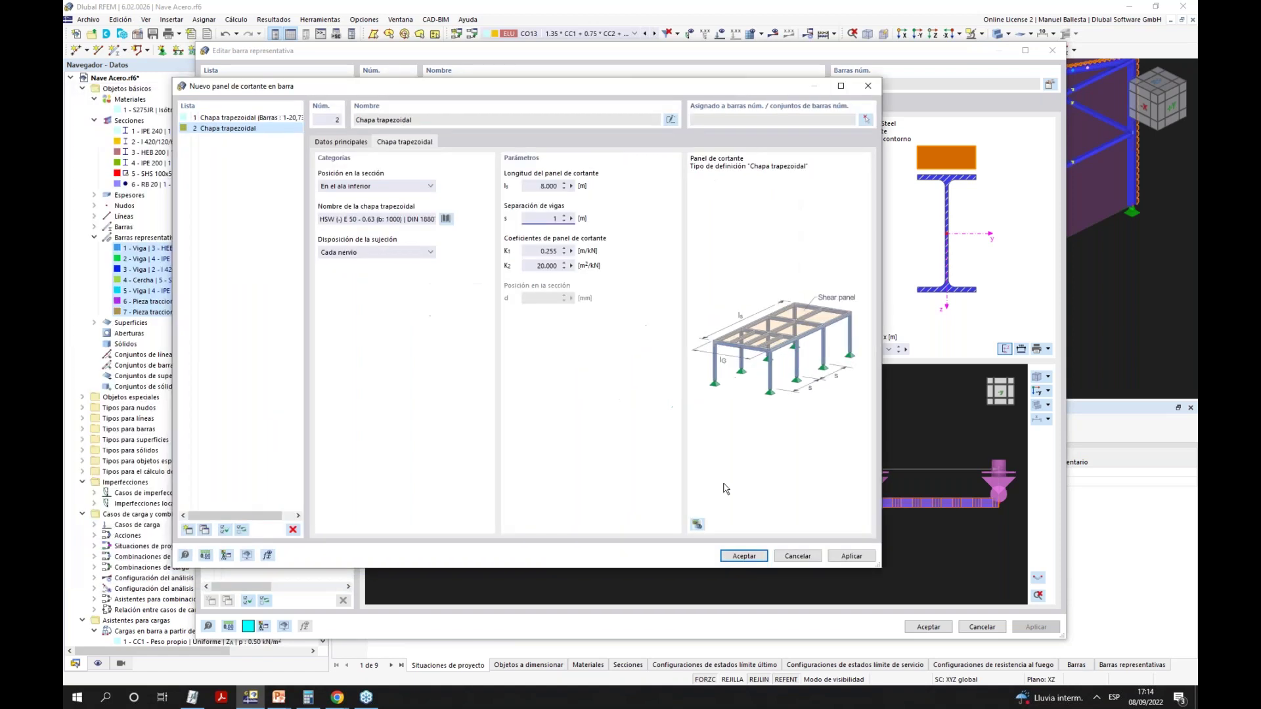
{"action": "left_click", "coordinate": [746, 557]}
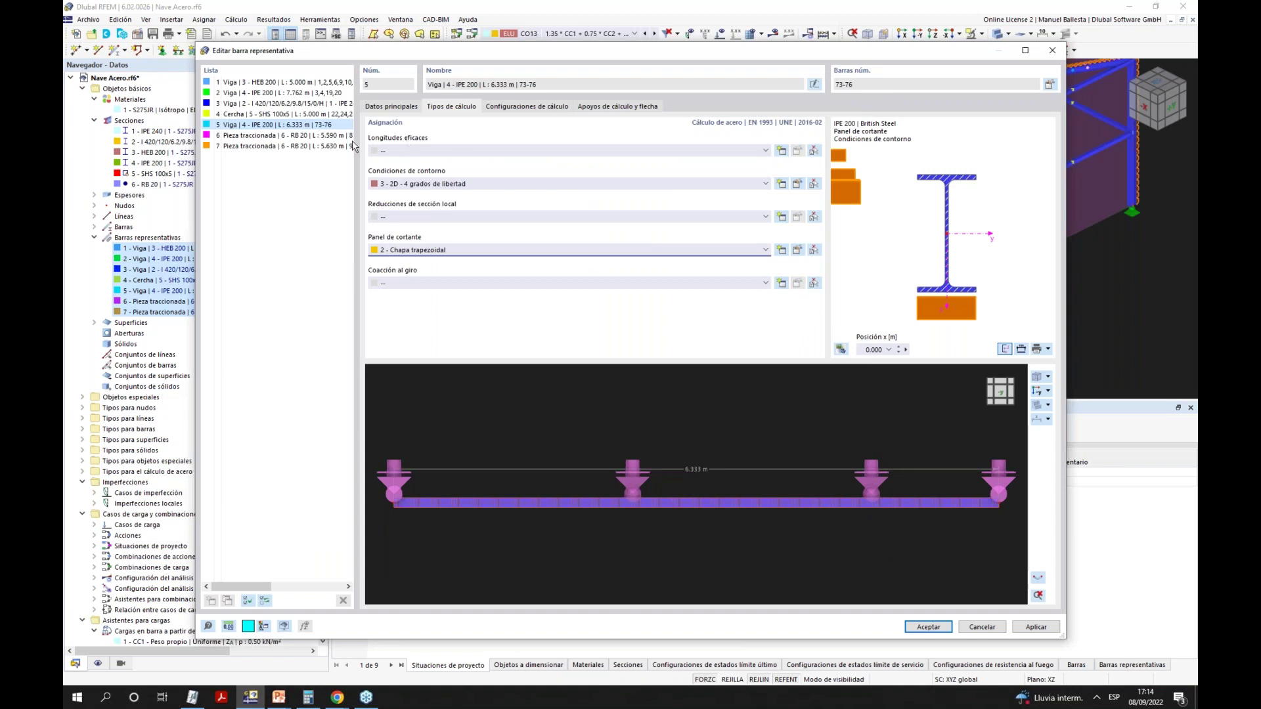
Assign trapezoidal sheet shear panel 2 to the HEB 200 representative member, accept the edits, and check the sheeting on the hall's columns.
{"action": "left_click", "coordinate": [270, 83]}
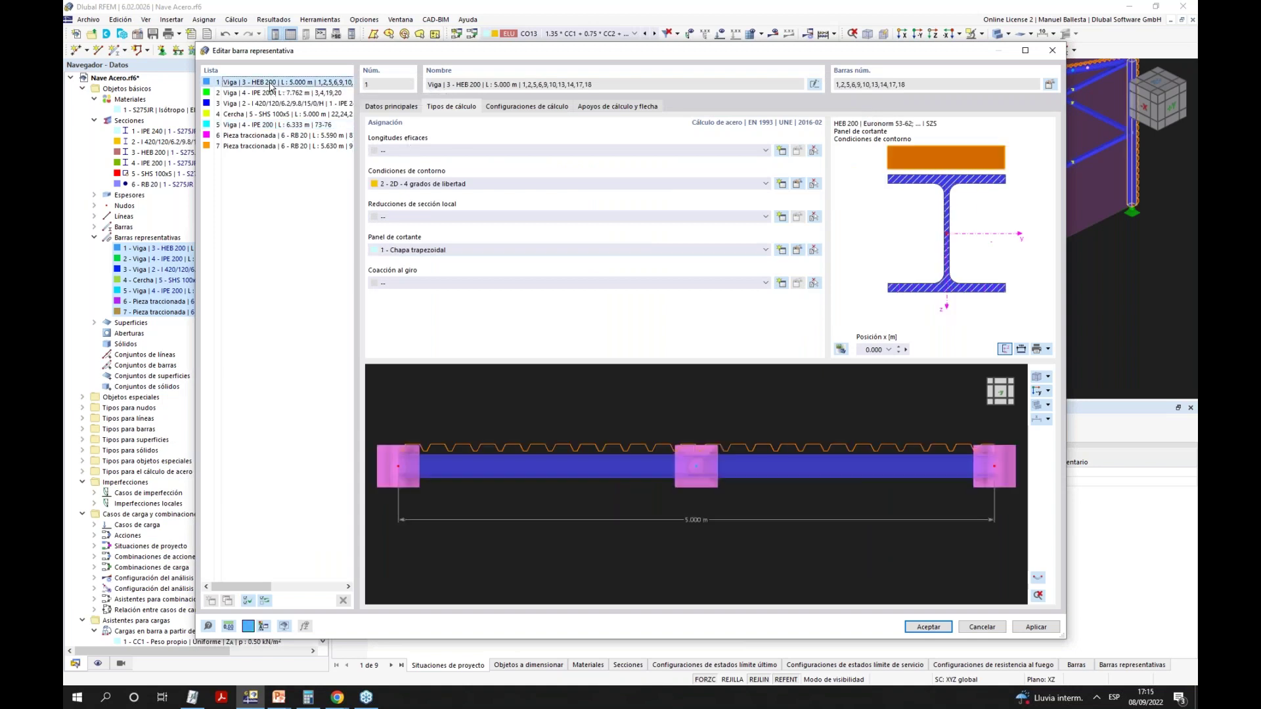
{"action": "left_click", "coordinate": [566, 250]}
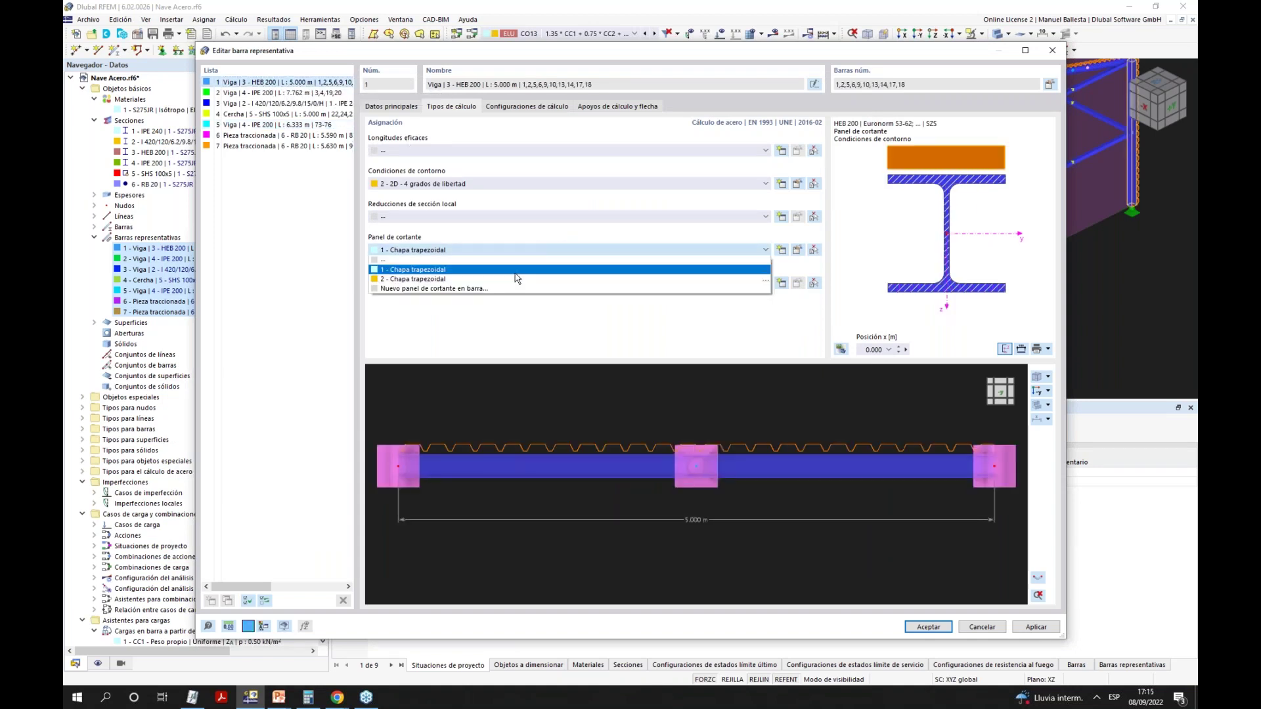
{"action": "left_click", "coordinate": [519, 276]}
{"action": "left_click", "coordinate": [940, 628]}
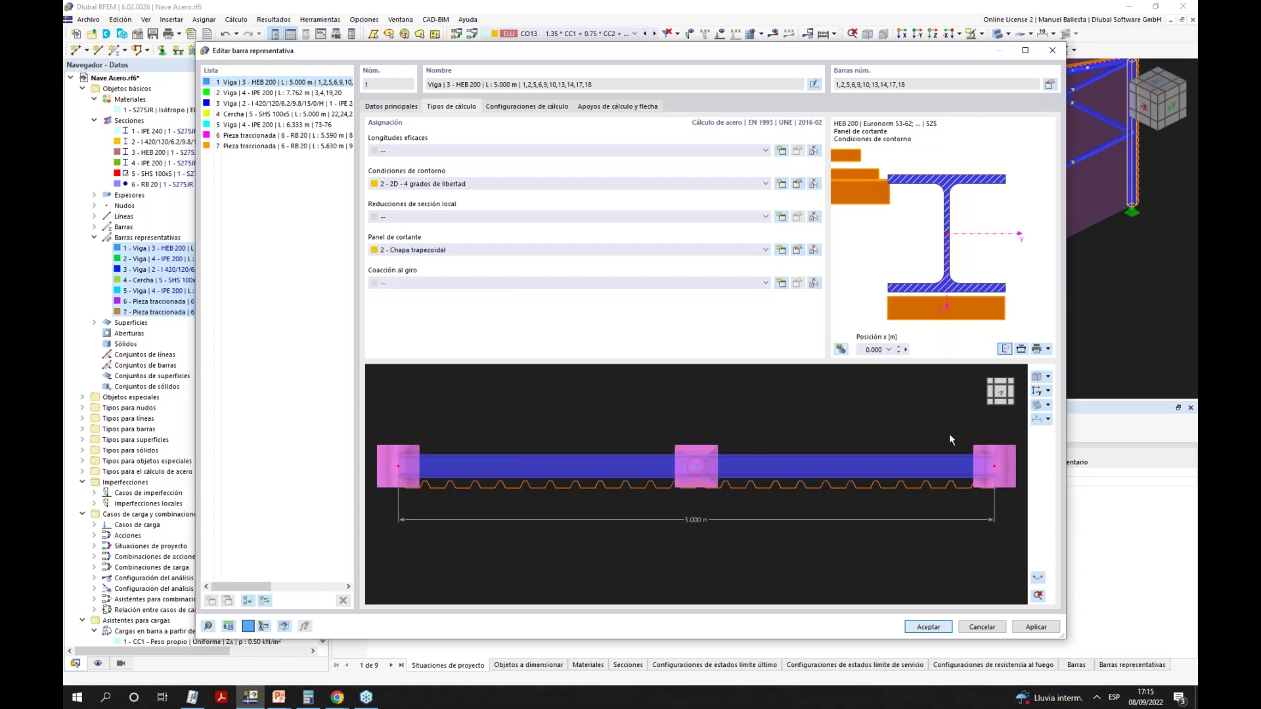
{"action": "scroll", "coordinate": [942, 180], "scroll_direction": "up", "scroll_amount": 6}
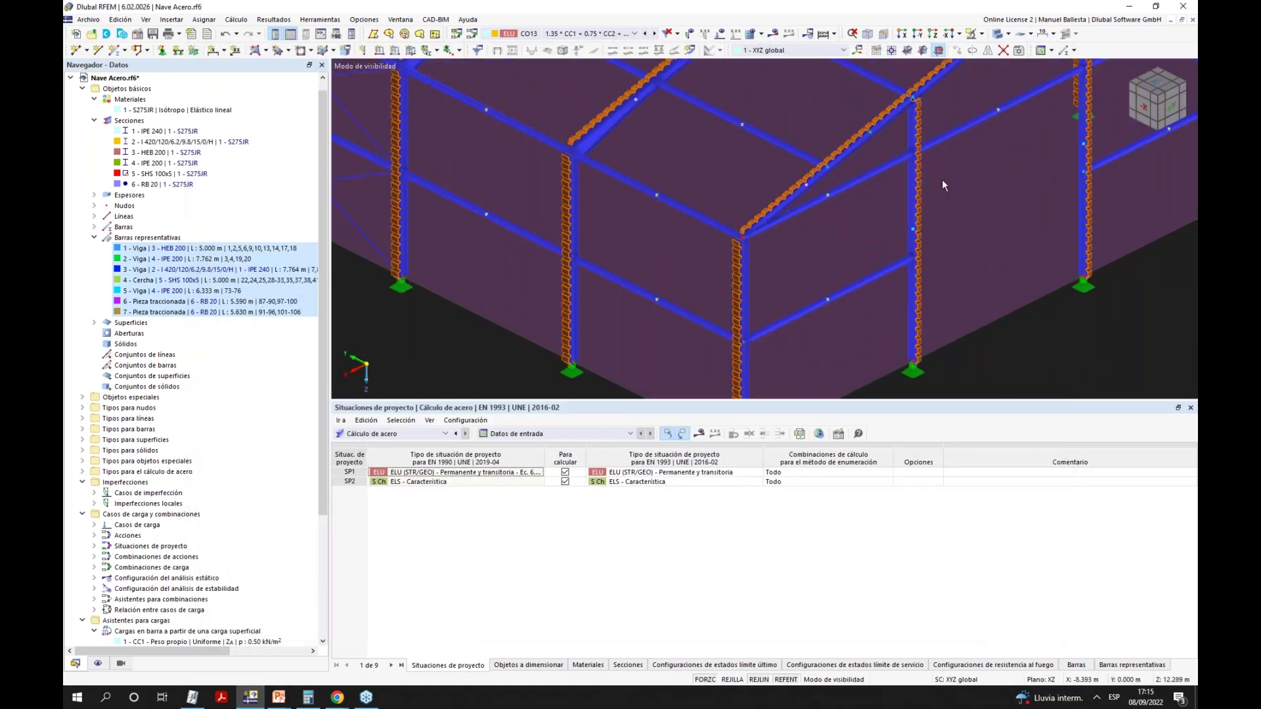
{"action": "scroll", "coordinate": [943, 205], "scroll_direction": "up", "scroll_amount": 6}
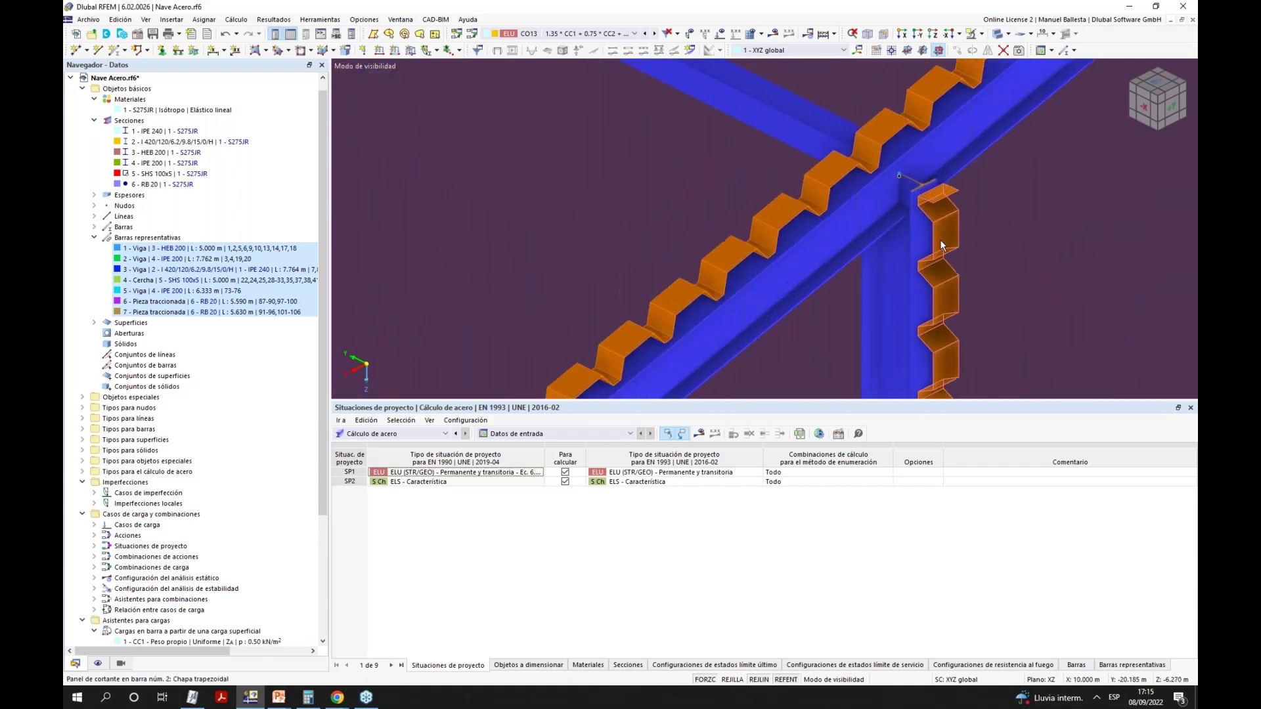
{"action": "scroll", "coordinate": [974, 242], "scroll_direction": "down", "scroll_amount": 10}
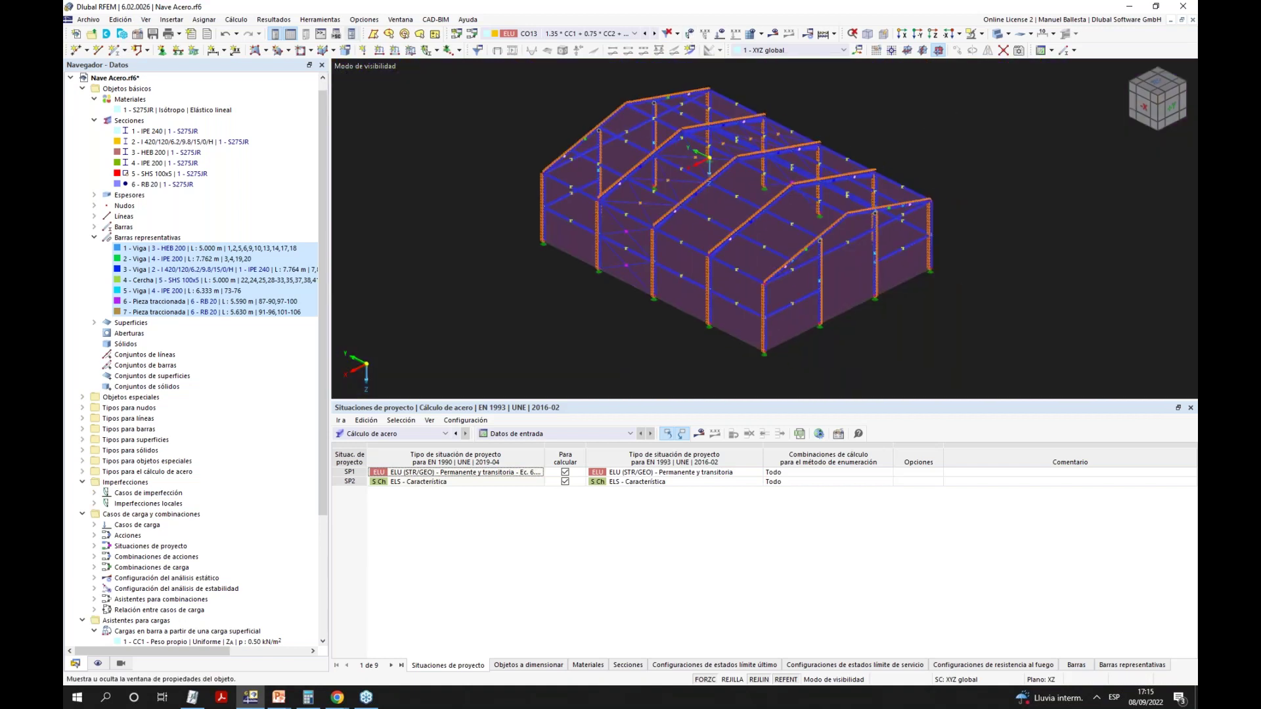
Run the calculation of everything in the model, including the steel design.
{"action": "left_click", "coordinate": [236, 19]}
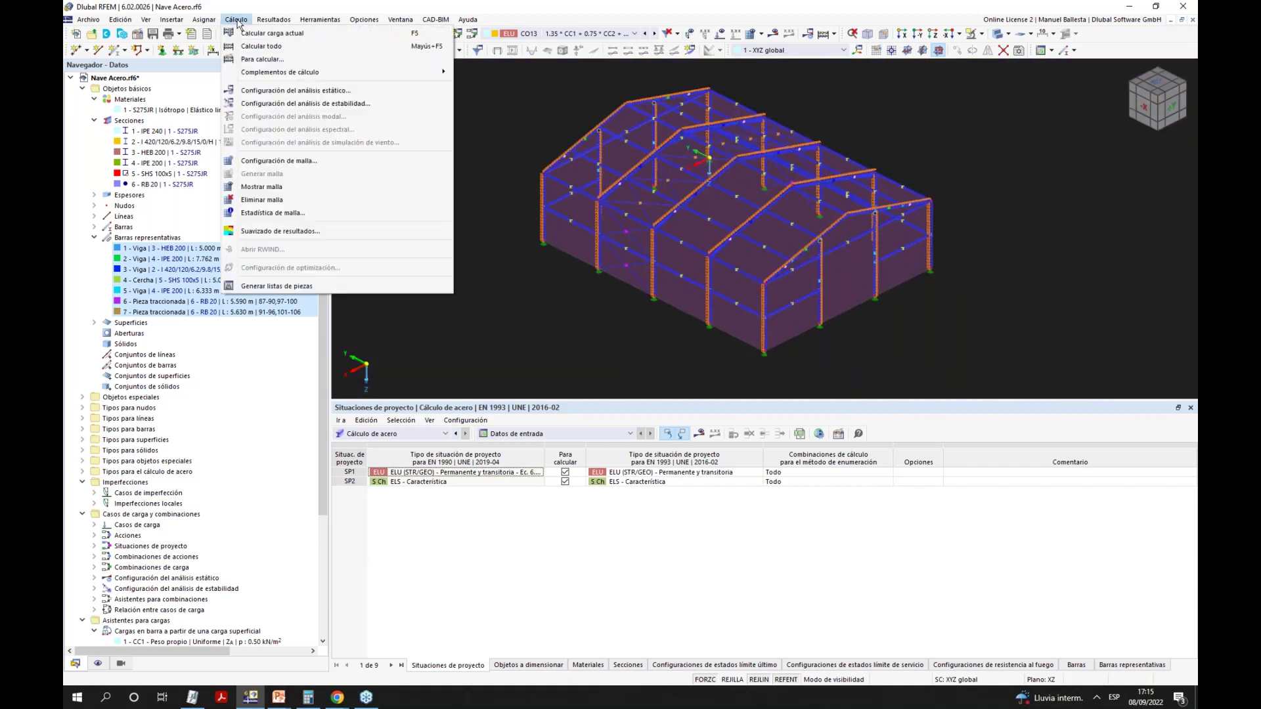
{"action": "left_click", "coordinate": [276, 50]}
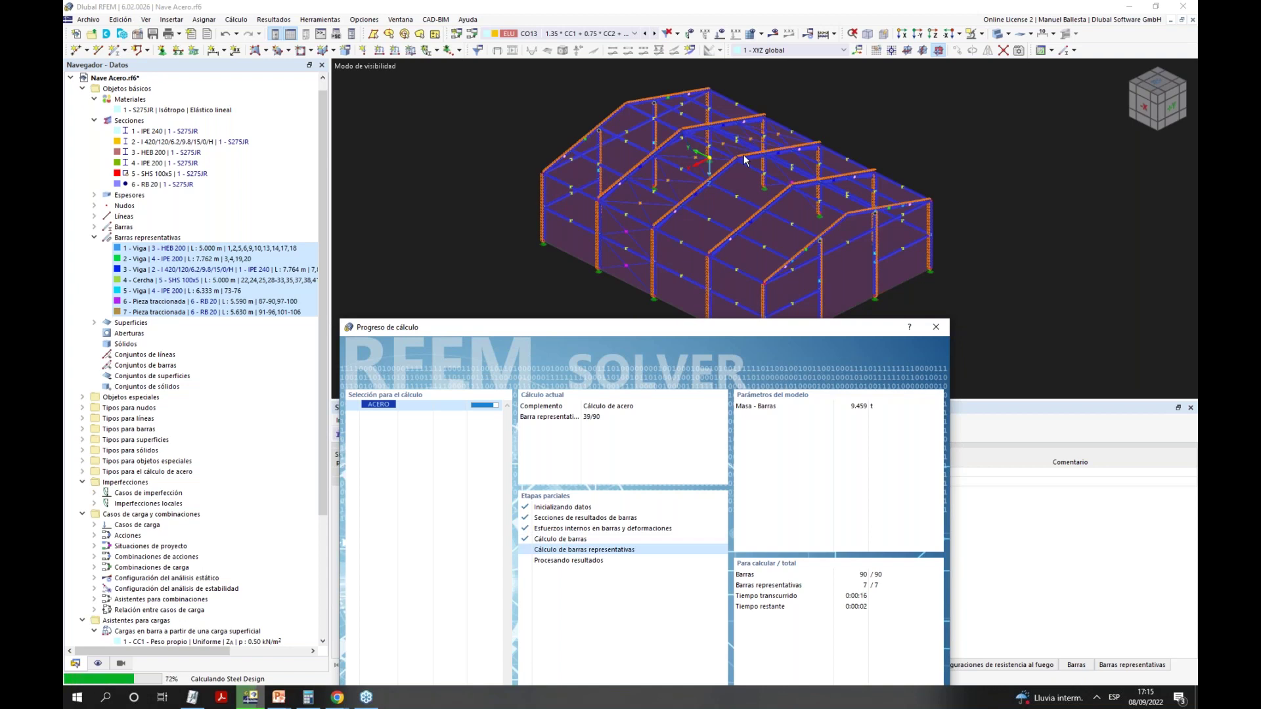
{"action": "mouse_move", "coordinate": [591, 326]}
{"action": "left_mouse_down"}
{"action": "mouse_move", "coordinate": [618, 320]}
{"action": "mouse_move", "coordinate": [602, 324]}
{"action": "left_mouse_up"}
{"action": "left_click_drag", "start_coordinate": [696, 328], "coordinate": [669, 221]}
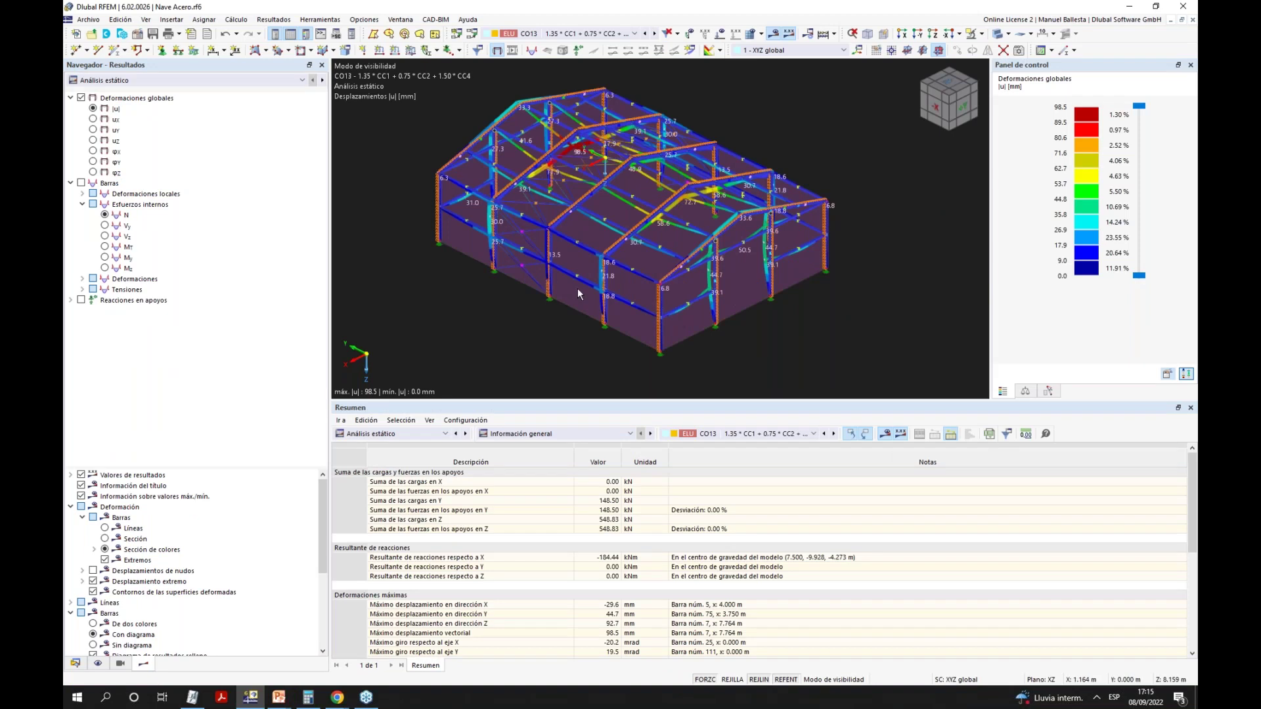
Show the steel design results with the table of design ratios on members by design situation.
{"action": "middle_click_drag", "start_coordinate": [566, 340], "coordinate": [617, 343], "text": "ctrl"}
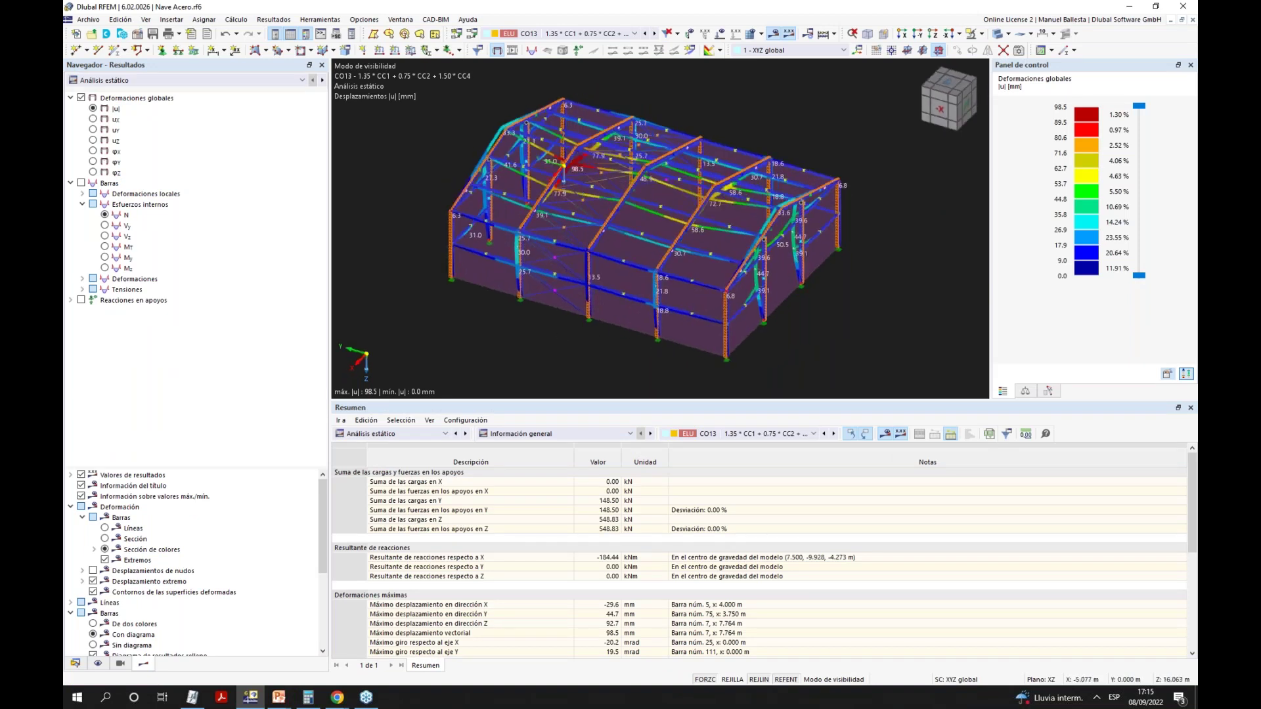
{"action": "middle_click_drag", "start_coordinate": [644, 305], "coordinate": [676, 305], "text": "ctrl"}
{"action": "left_click", "coordinate": [394, 433]}
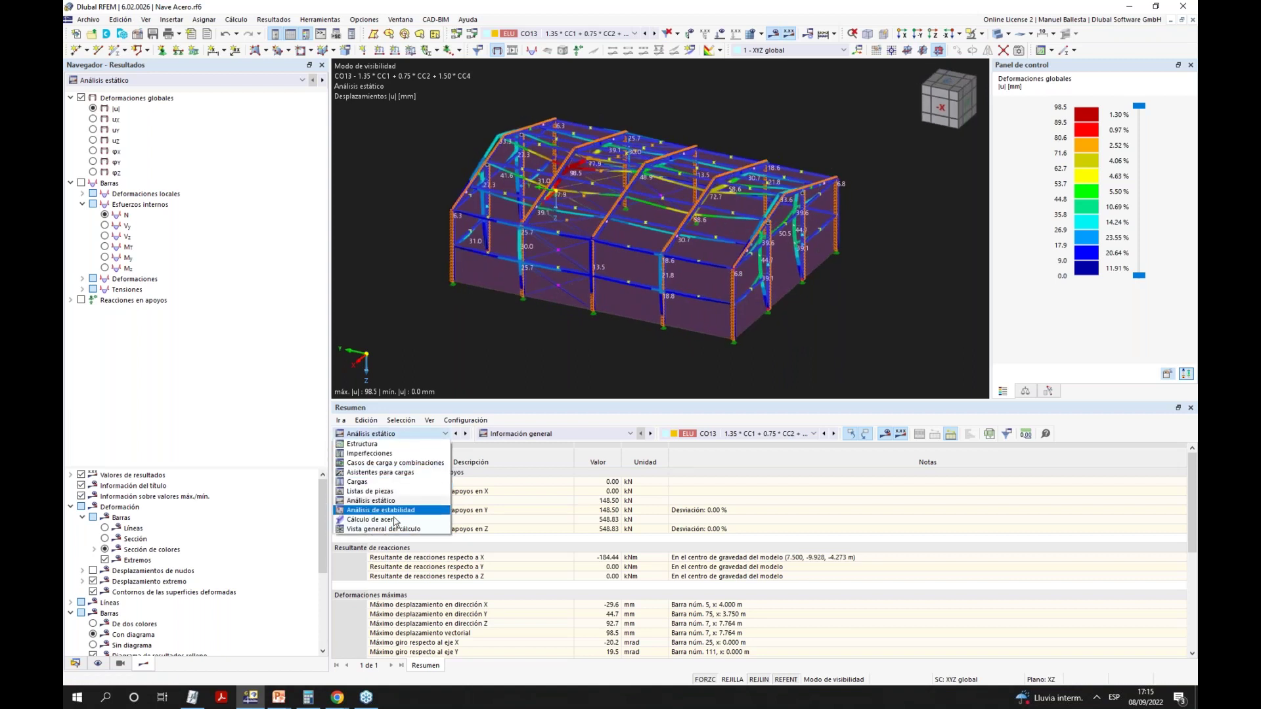
{"action": "left_click", "coordinate": [396, 520]}
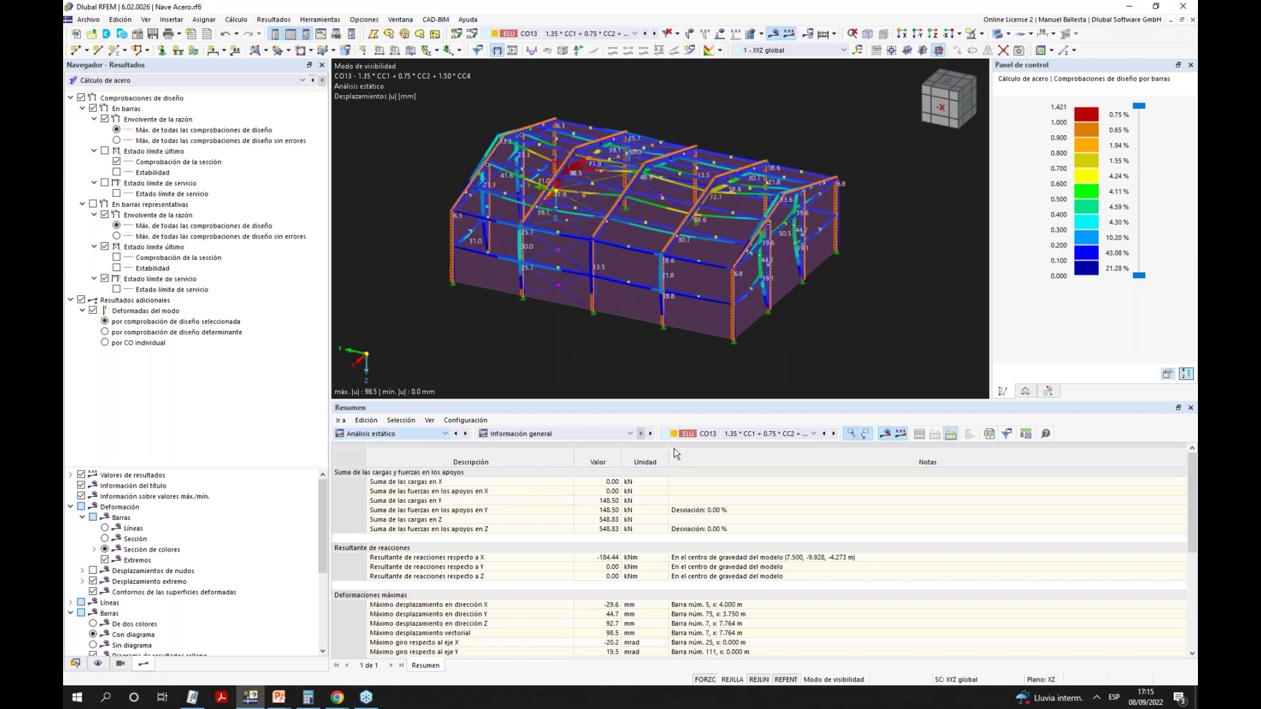
{"action": "left_click", "coordinate": [586, 434]}
{"action": "left_click", "coordinate": [585, 464]}
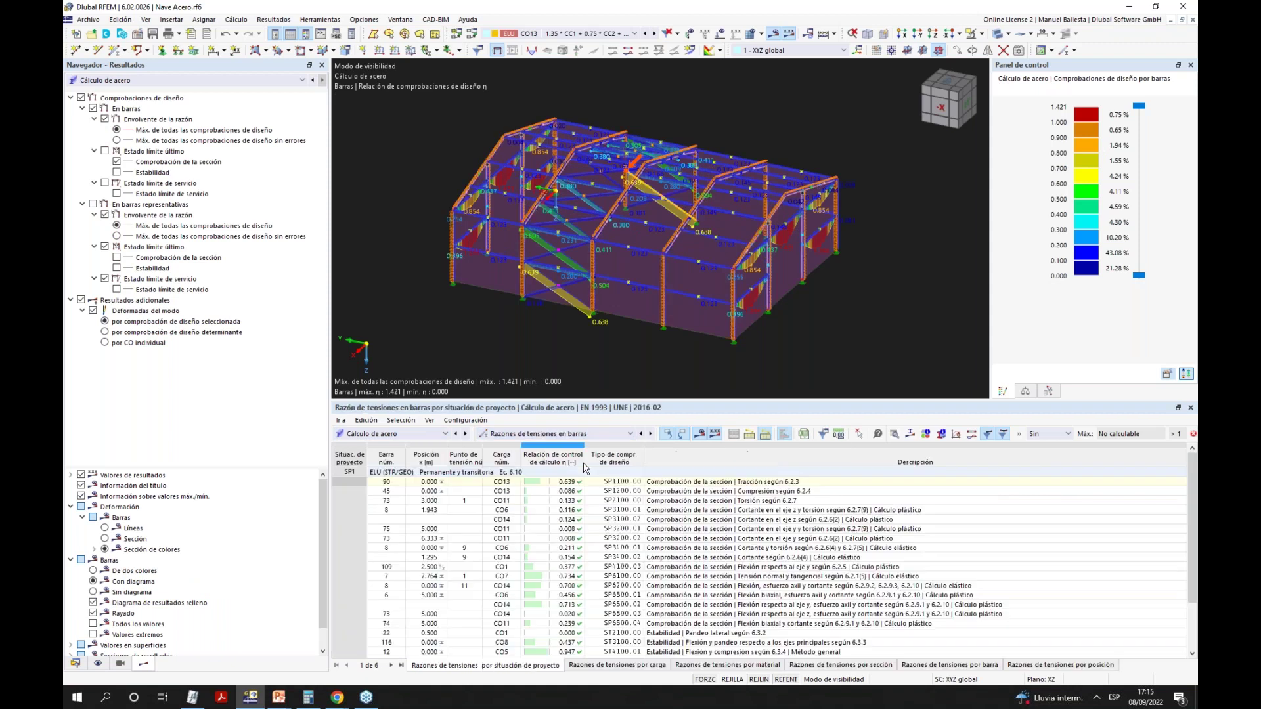
Isolate rafter member 12 in the model and select its ER3100.01 entry in the design ratio table.
{"action": "left_click", "coordinate": [603, 230]}
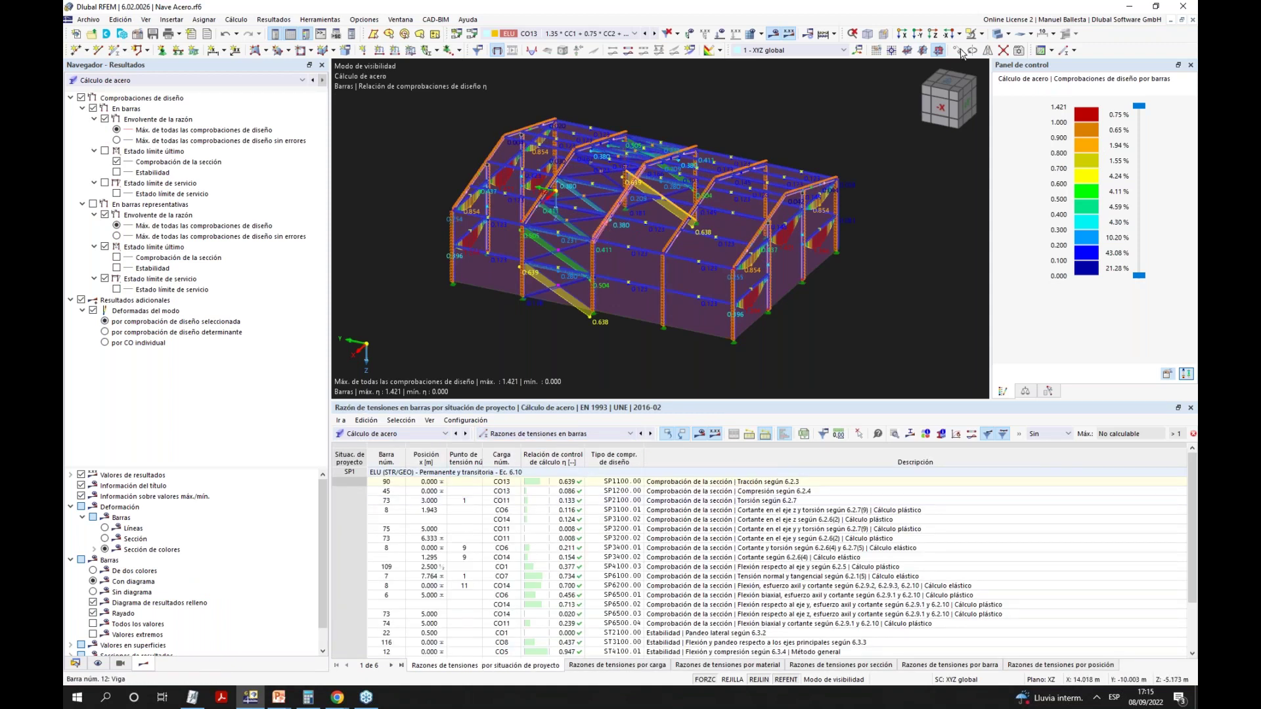
{"action": "left_click", "coordinate": [977, 35]}
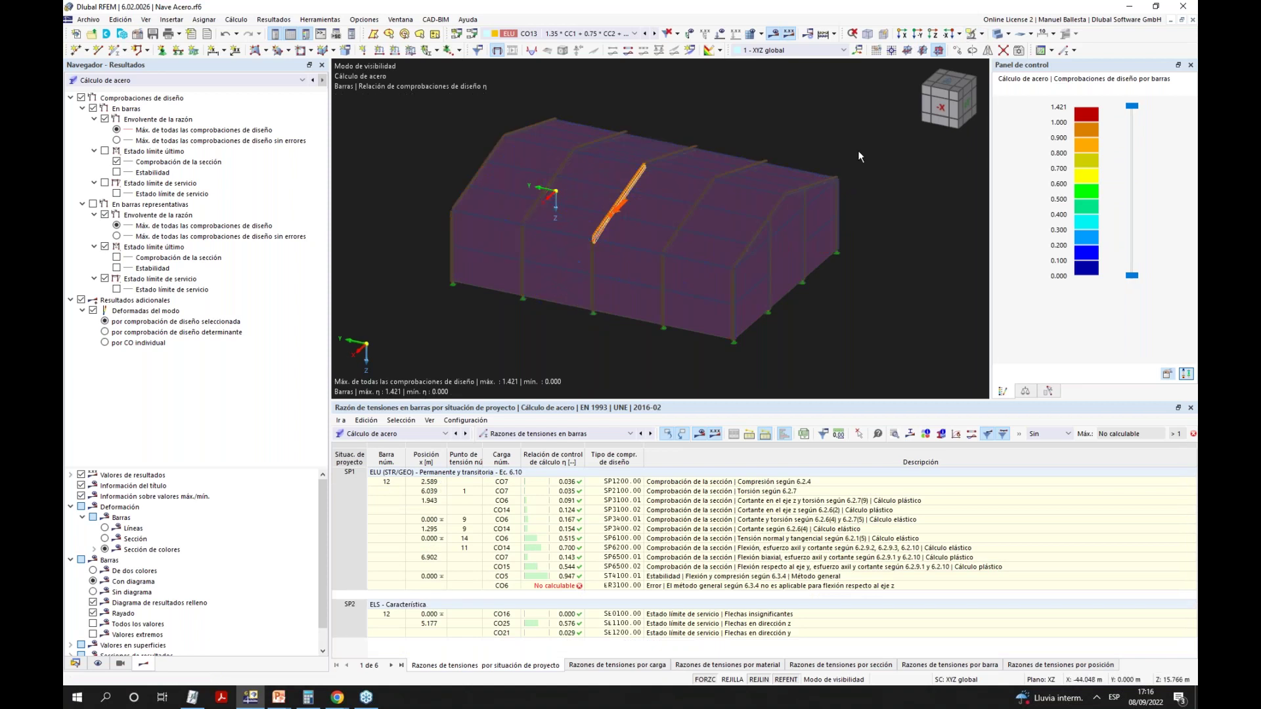
{"action": "left_click", "coordinate": [740, 586]}
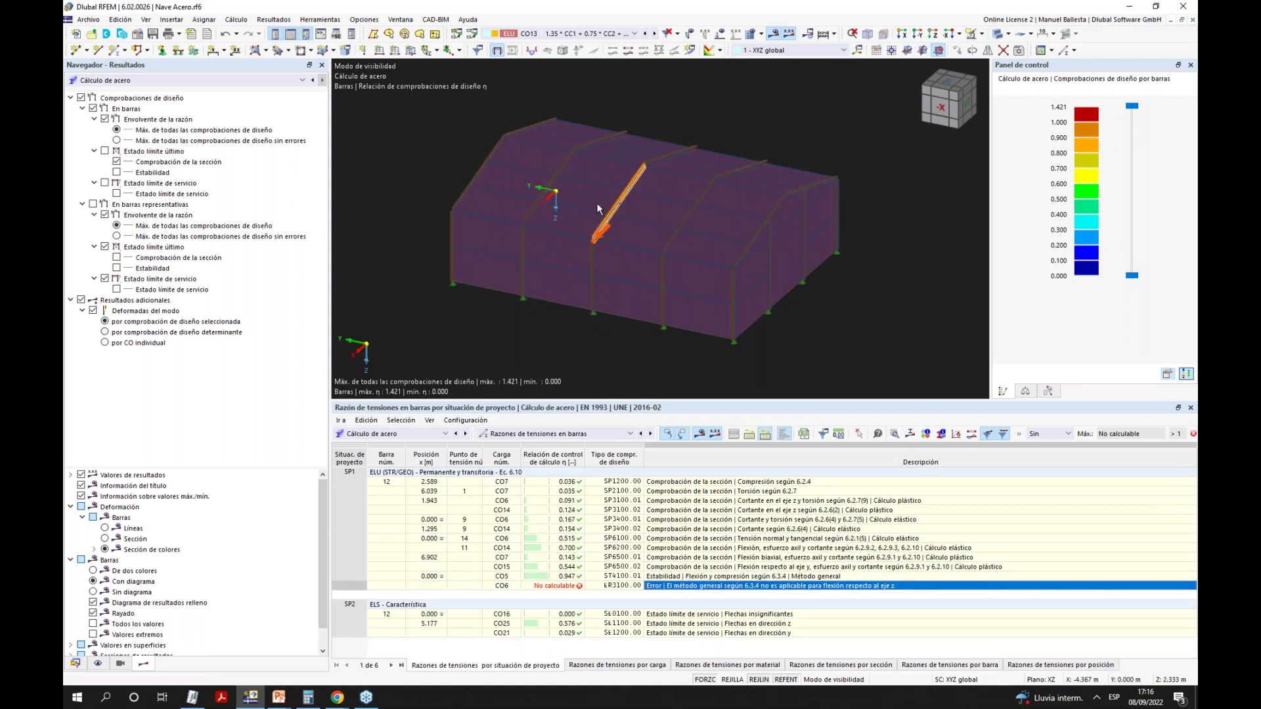
Examine the isolated rafter and the position of its trapezoidal sheet shear panel.
{"action": "scroll", "coordinate": [660, 259], "scroll_direction": "up", "scroll_amount": 4}
{"action": "scroll", "coordinate": [644, 264], "scroll_direction": "down", "scroll_amount": 4}
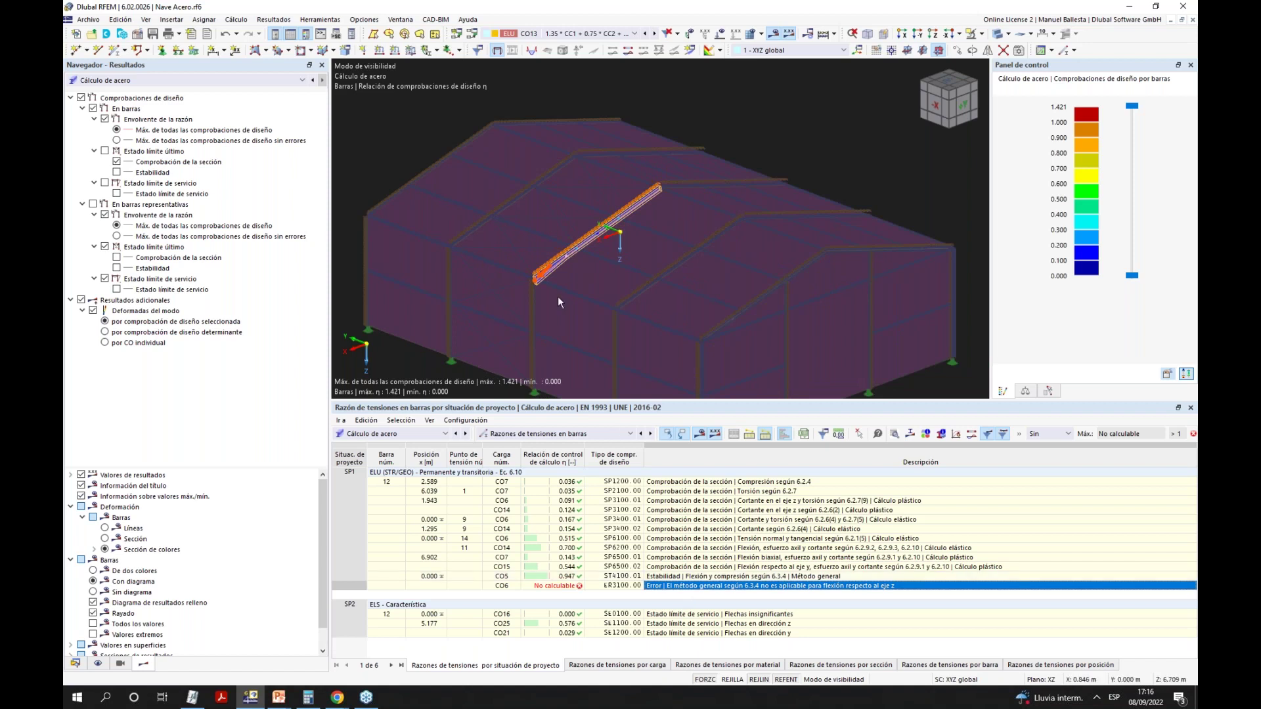
{"action": "scroll", "coordinate": [558, 296], "scroll_direction": "up", "scroll_amount": 5}
{"action": "middle_click_drag", "start_coordinate": [543, 130], "coordinate": [543, 205]}
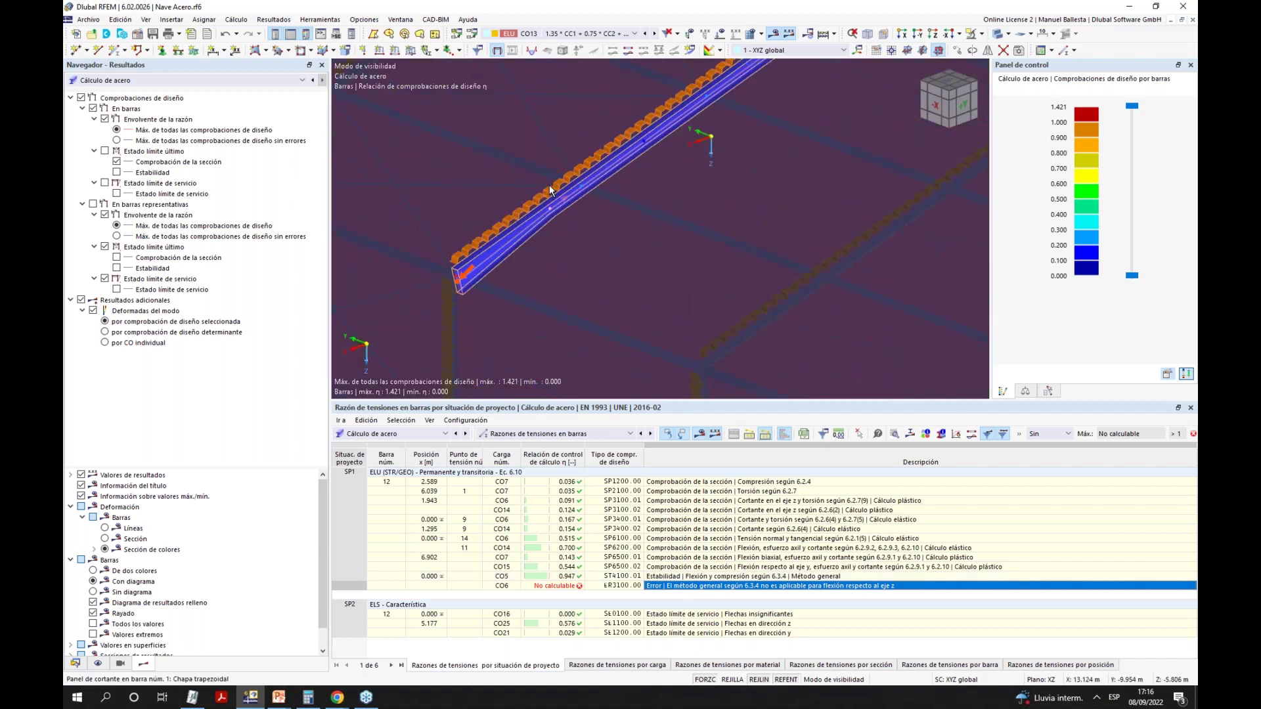
{"action": "scroll", "coordinate": [449, 328], "scroll_direction": "down", "scroll_amount": 4}
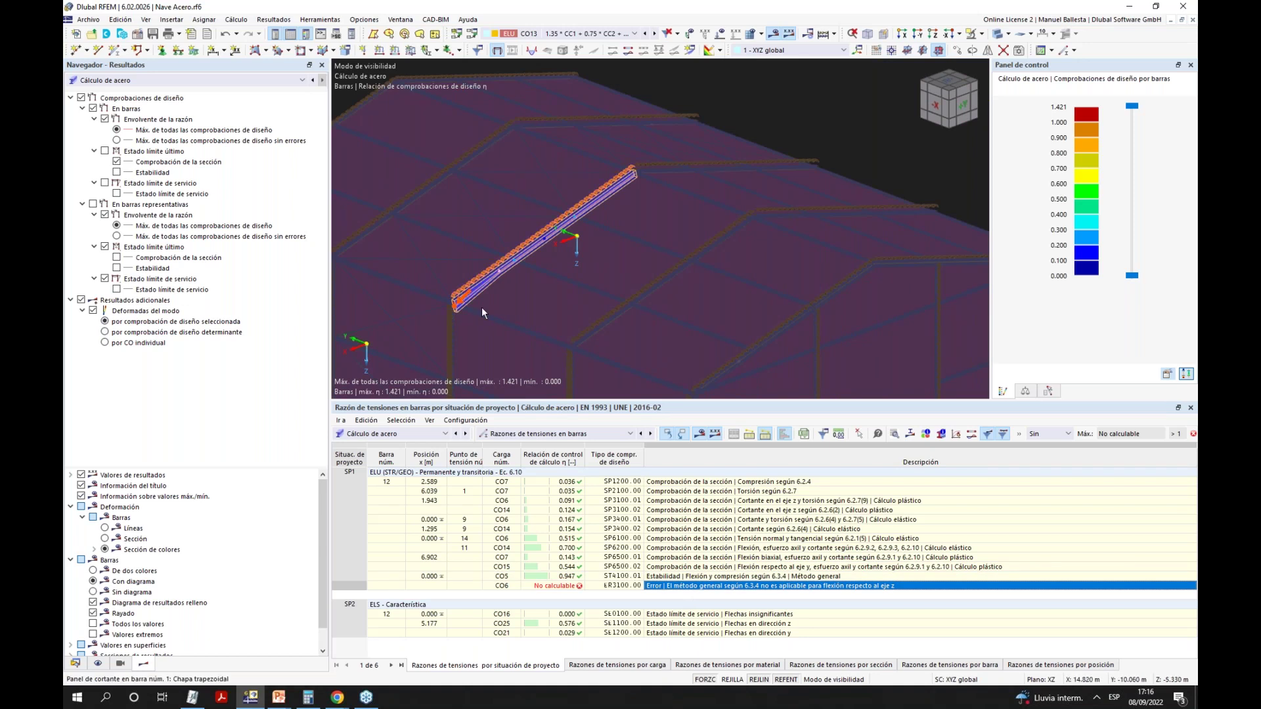
{"action": "middle_click_drag", "start_coordinate": [518, 277], "coordinate": [559, 270]}
{"action": "scroll", "coordinate": [559, 271], "scroll_direction": "up", "scroll_amount": 3}
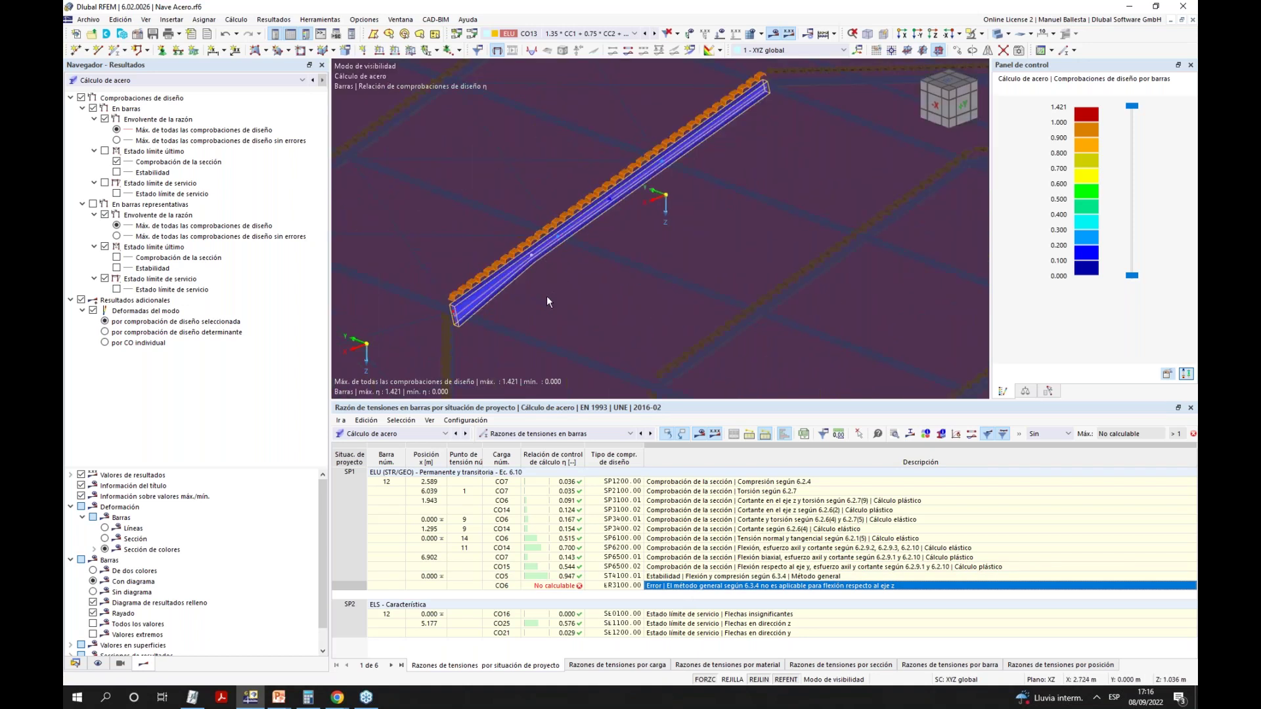
Review the design check details of member 12's ST4100.01 stability check for bending and compression.
{"action": "left_click", "coordinate": [553, 586]}
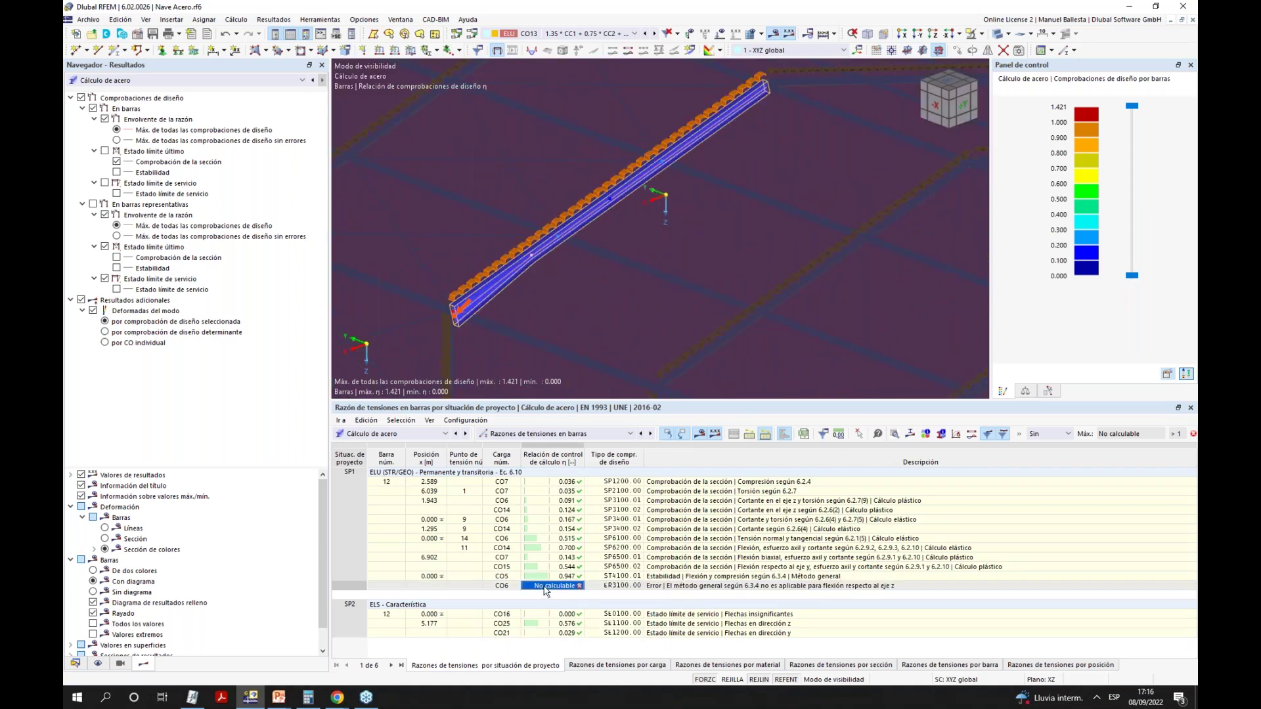
{"action": "left_click", "coordinate": [698, 575]}
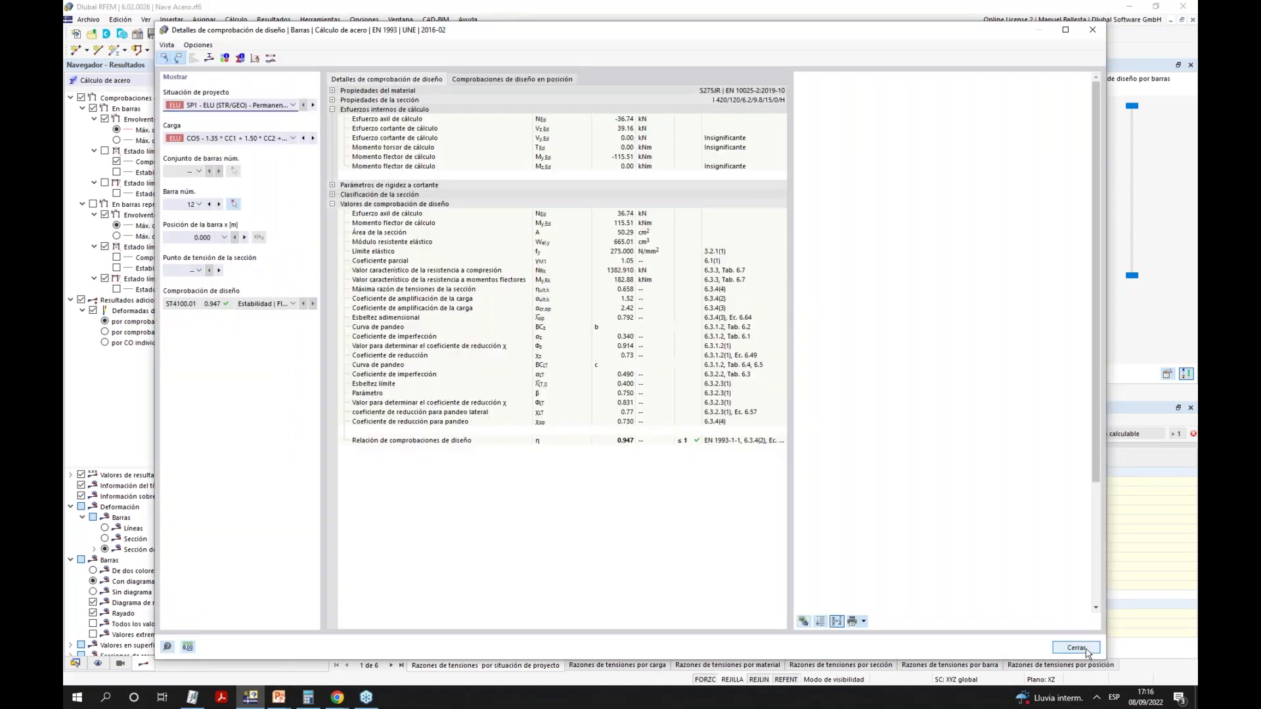
{"action": "left_click", "coordinate": [1075, 648]}
Hide the surface and shear panel rendering and orbit around member 12 to view its ST4100.01 mode shape along the rafter.
{"action": "scroll", "coordinate": [554, 302], "scroll_direction": "up", "scroll_amount": 5}
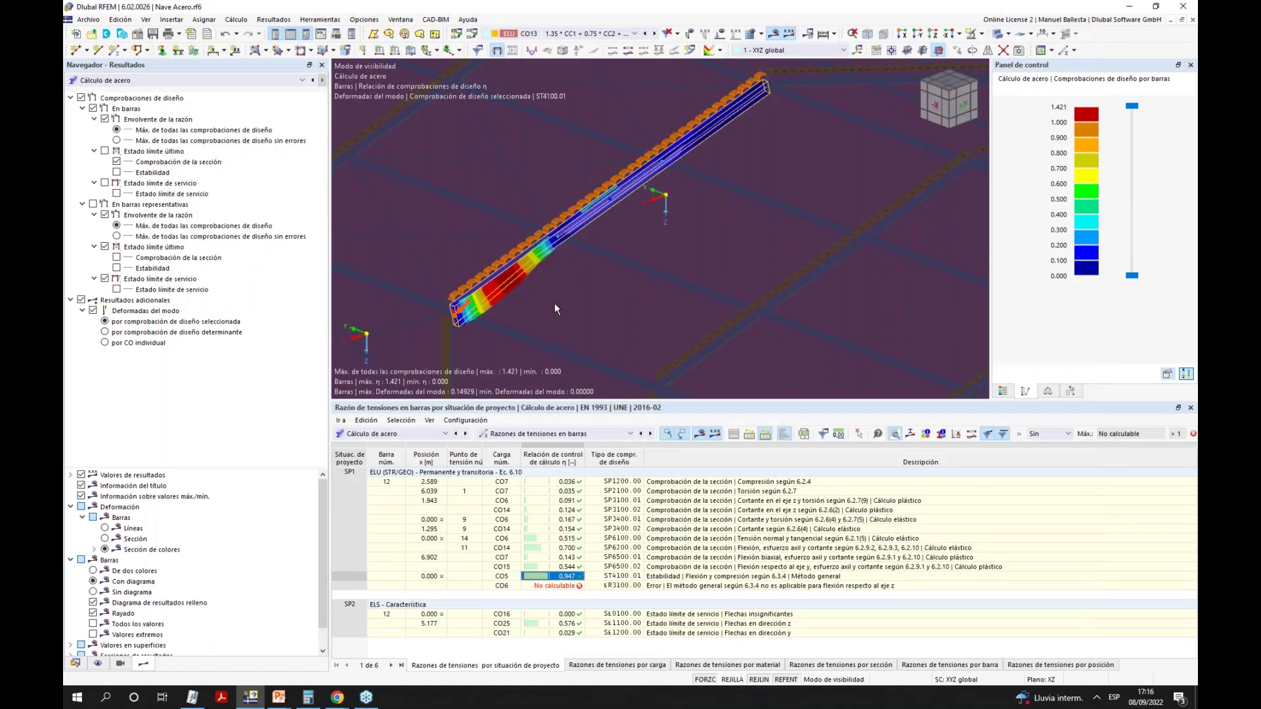
{"action": "middle_click_drag", "start_coordinate": [652, 287], "coordinate": [788, 220], "text": "ctrl"}
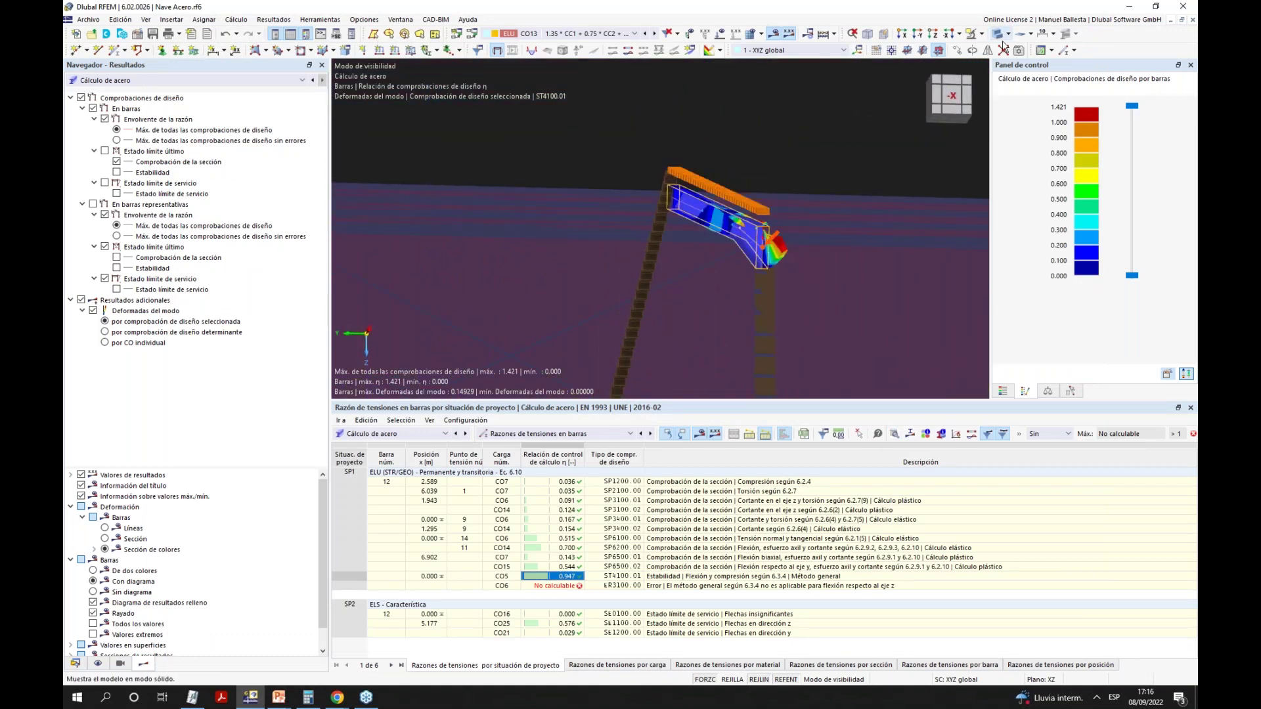
{"action": "middle_click_drag", "start_coordinate": [848, 191], "coordinate": [791, 225], "text": "ctrl"}
{"action": "scroll", "coordinate": [632, 241], "scroll_direction": "up", "scroll_amount": 5}
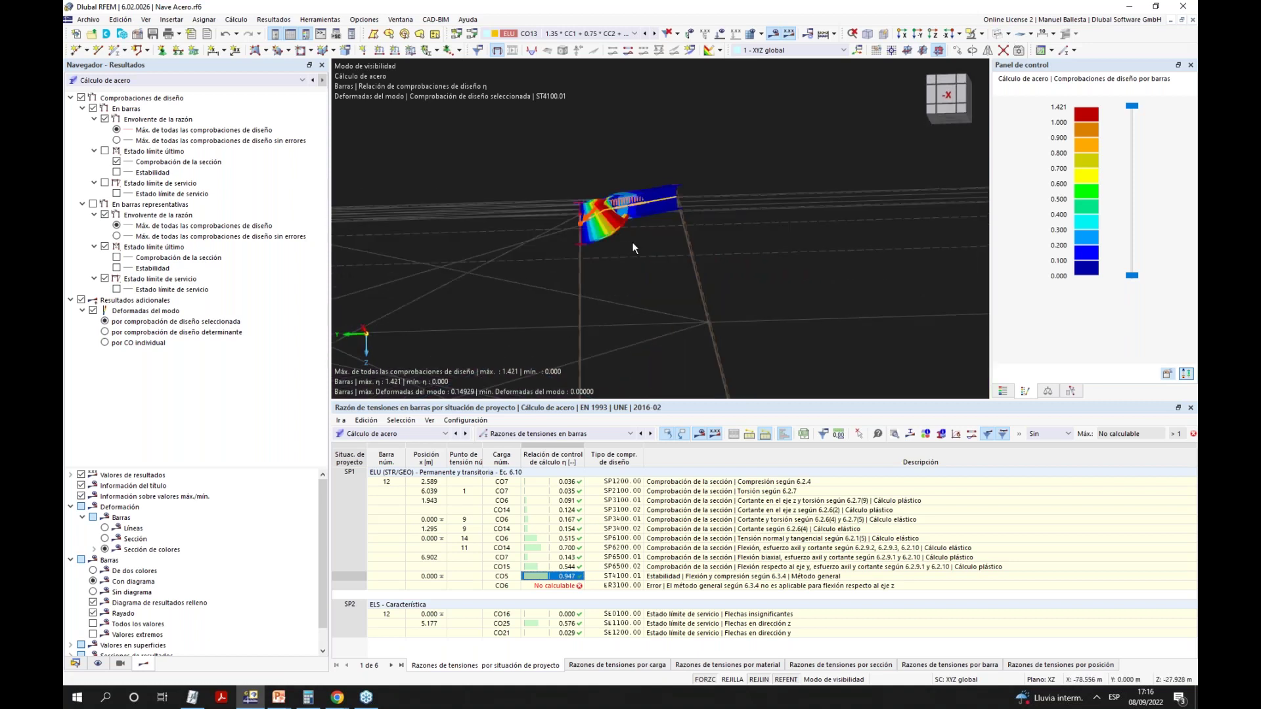
Reduce the display factor for the members' mode shapes to 0.38 and inspect the deformed shape of member 12.
{"action": "left_click", "coordinate": [1047, 393]}
{"action": "left_click", "coordinate": [1167, 120]}
{"action": "left_click", "coordinate": [1166, 120]}
{"action": "type", "text": "1.50"}
{"action": "scroll", "coordinate": [1168, 120], "scroll_direction": "down", "scroll_amount": 3}
{"action": "scroll", "coordinate": [1168, 119], "scroll_direction": "up", "scroll_amount": 1}
{"action": "middle_click_drag", "start_coordinate": [499, 263], "coordinate": [647, 243]}
{"action": "double_click", "coordinate": [1159, 119]}
{"action": "type", "text": "0.13"}
{"action": "scroll", "coordinate": [1168, 120], "scroll_direction": "up", "scroll_amount": 1}
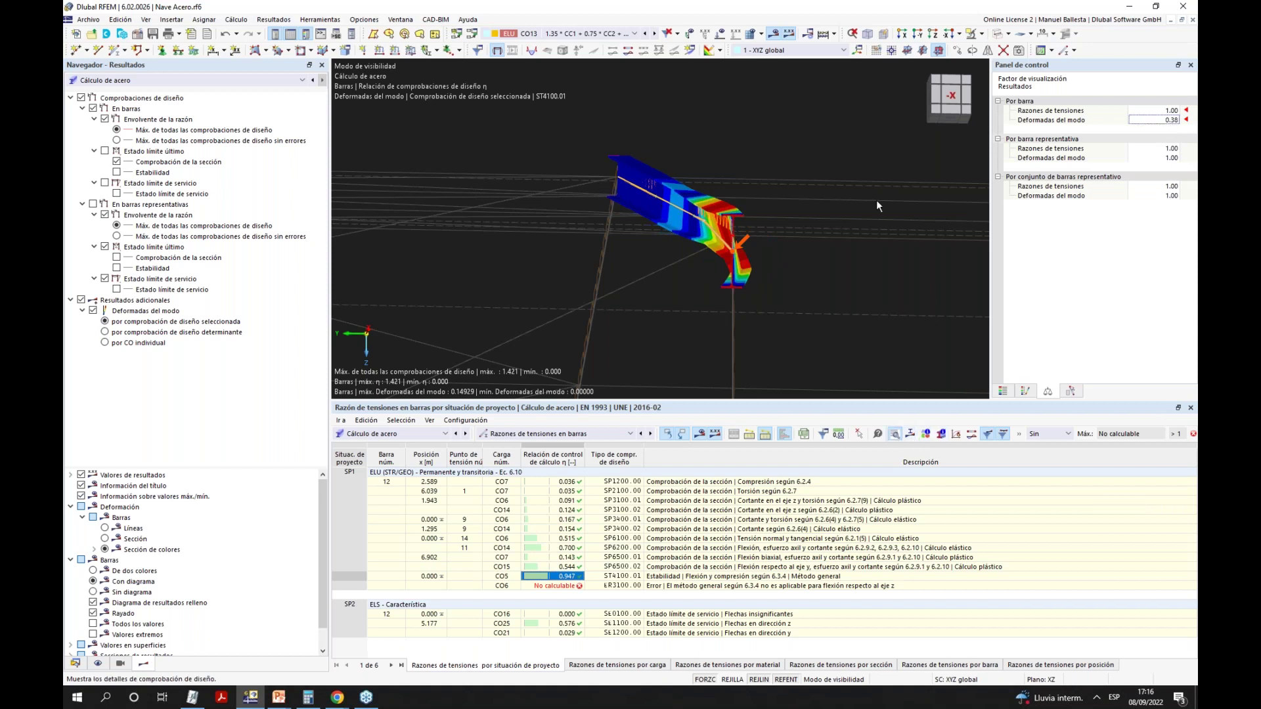
Review the design check formulas behind member 12's ST4100.01 stability check for load combination CO5.
{"action": "left_click", "coordinate": [877, 433]}
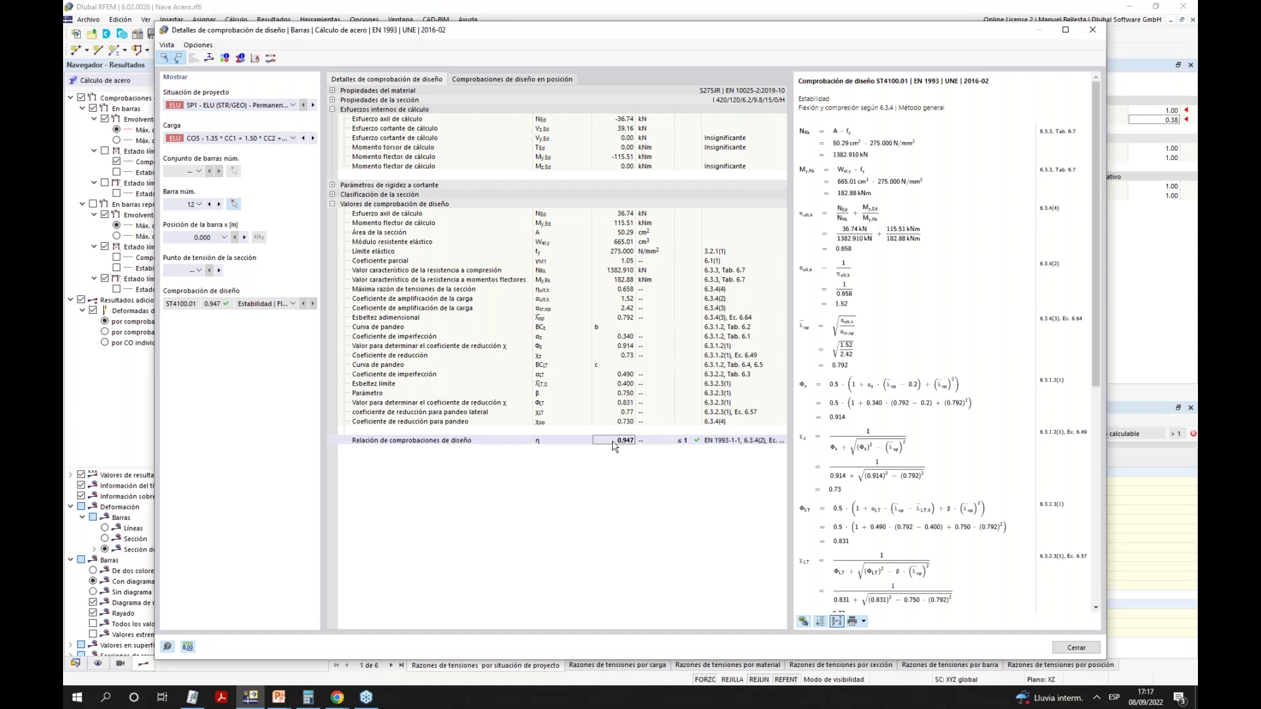
{"action": "left_click_drag", "start_coordinate": [1091, 211], "coordinate": [1095, 373]}
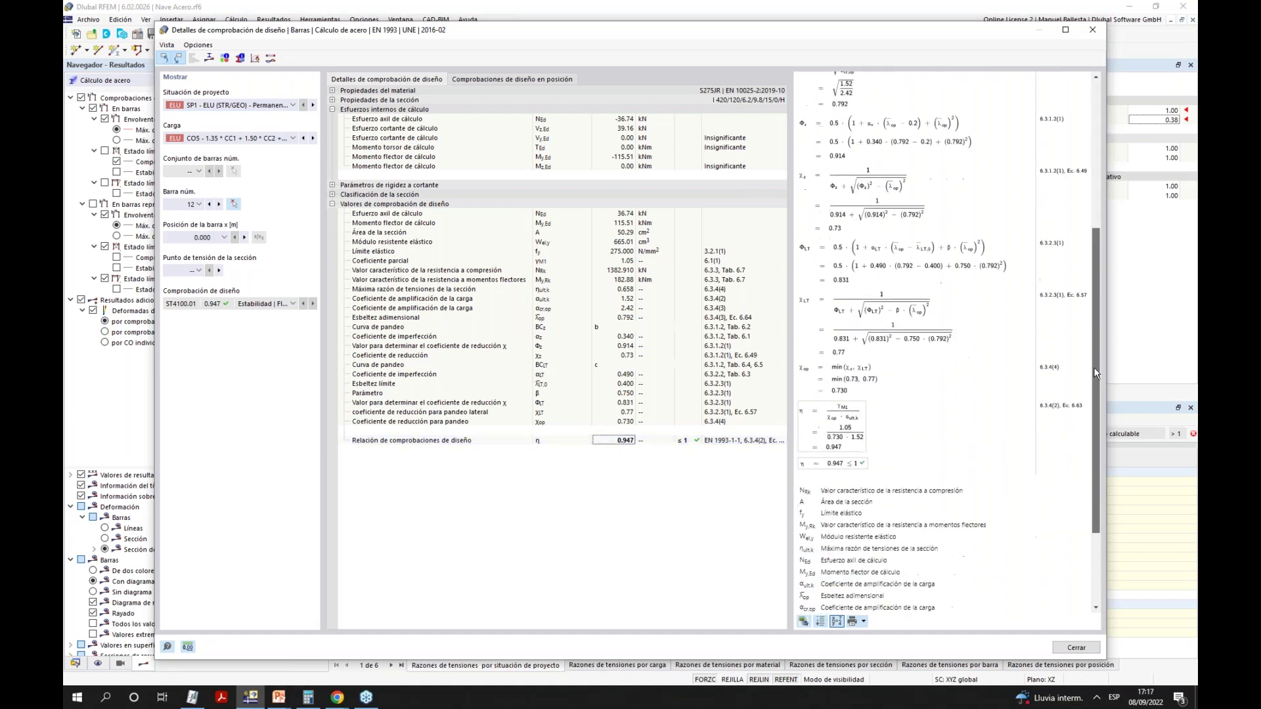
{"action": "scroll", "coordinate": [1096, 373], "scroll_direction": "up", "scroll_amount": 5}
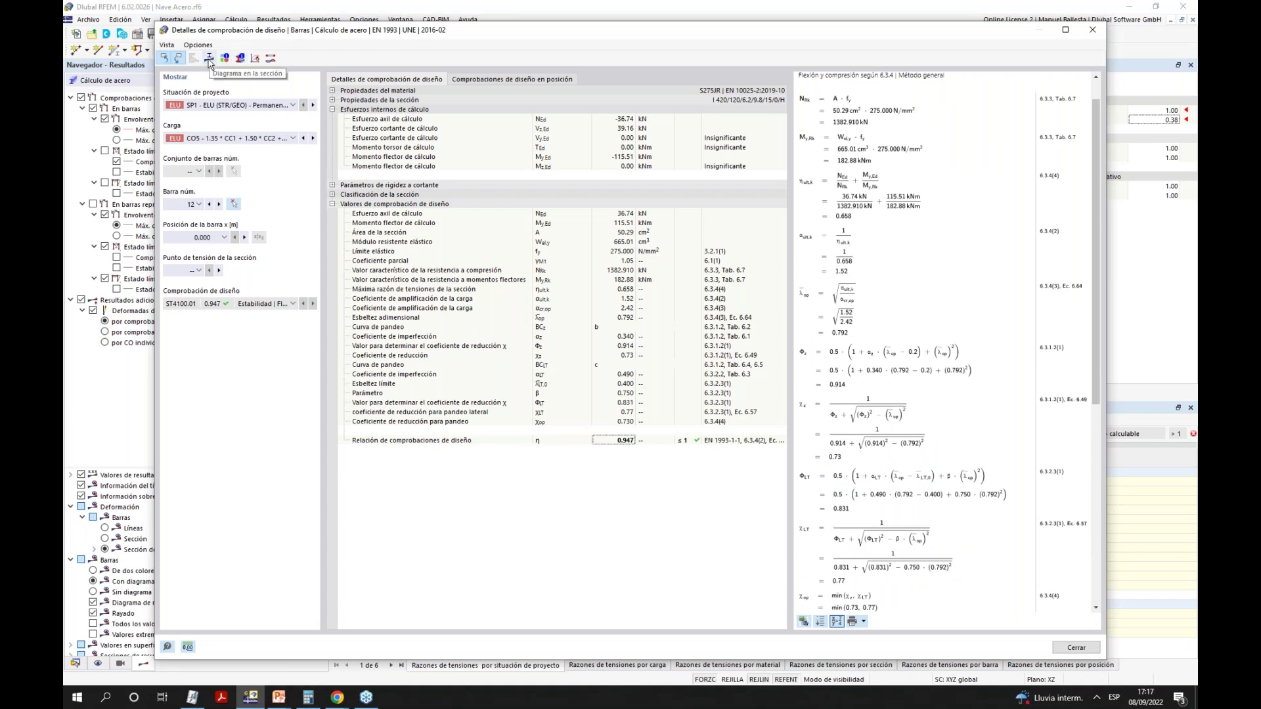
View the section result diagram of member 12's ST4100.01 check and the list of design checks at the same location.
{"action": "left_click", "coordinate": [209, 60]}
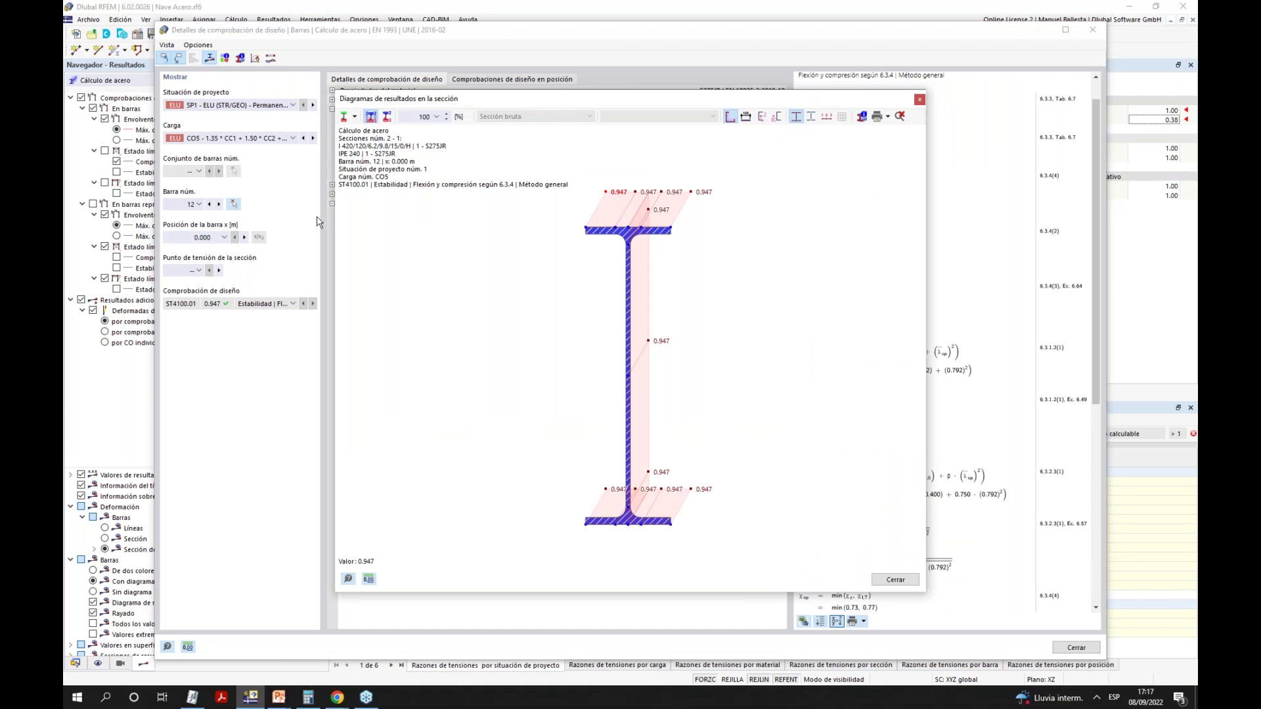
{"action": "left_click", "coordinate": [197, 275]}
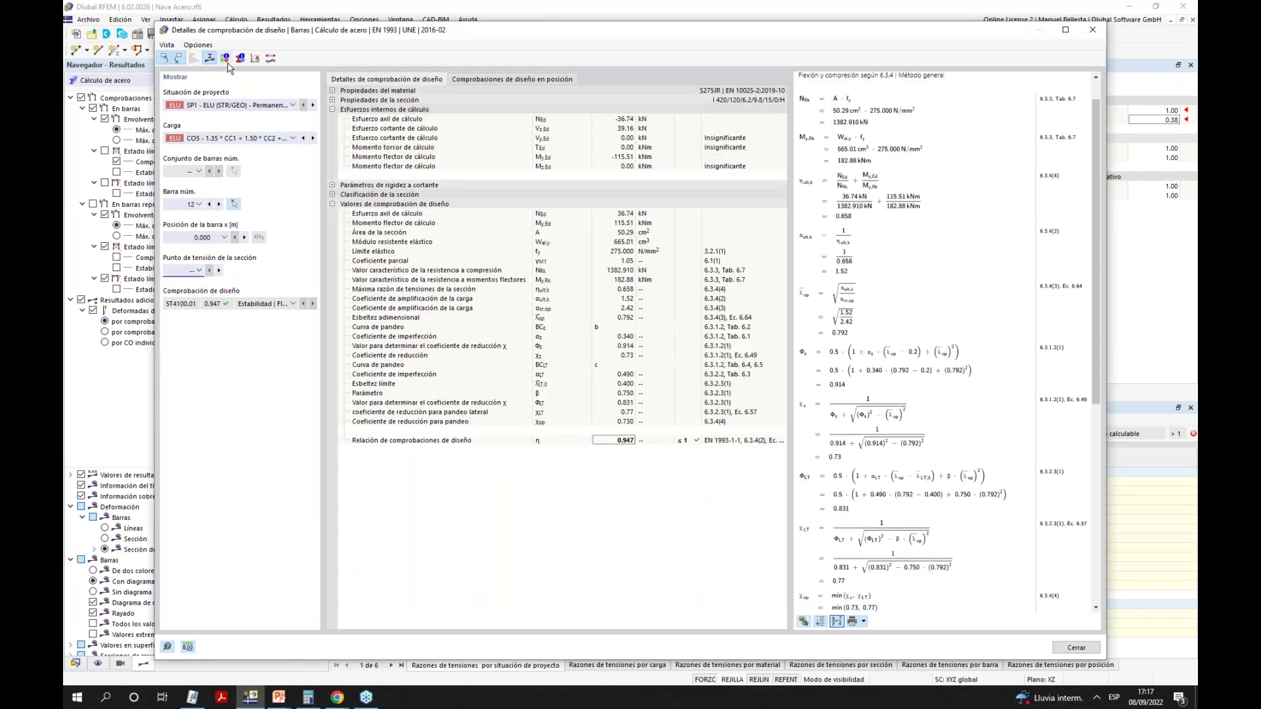
{"action": "left_click", "coordinate": [526, 79]}
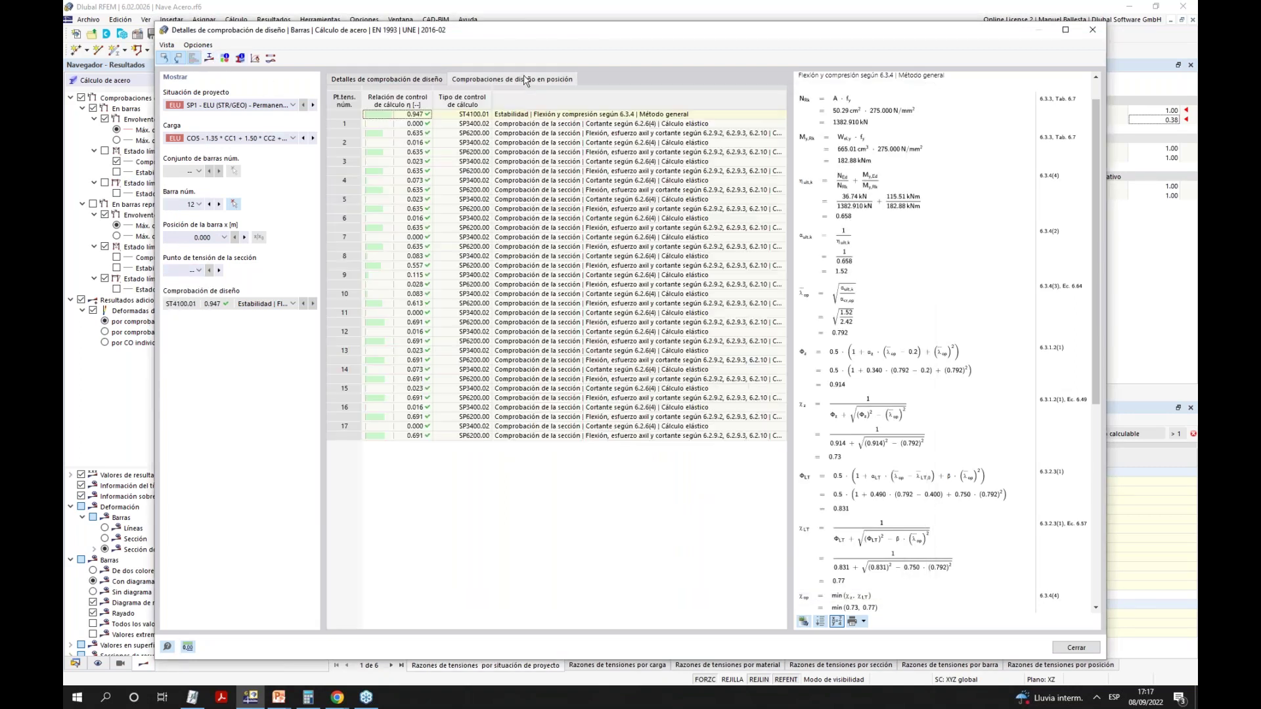
{"action": "left_click", "coordinate": [420, 79]}
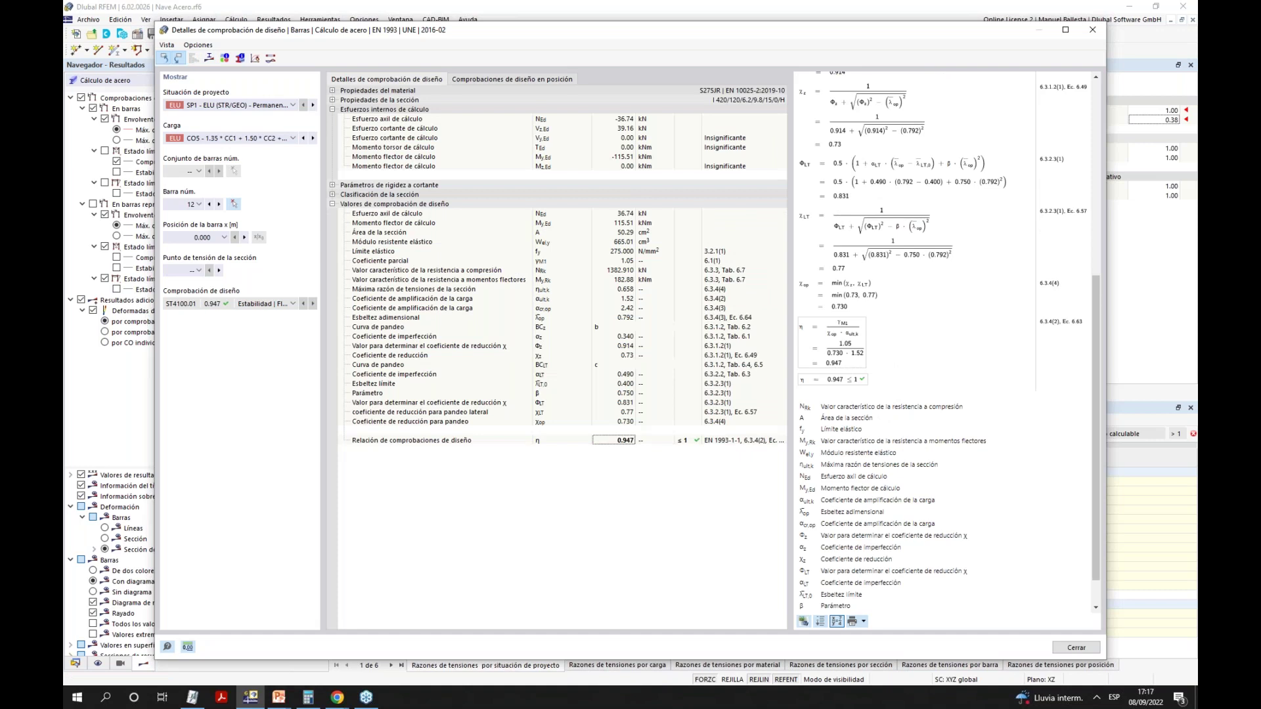
Examine the ST4100.01 design ratio distribution over member 12's cross-section again and close the check details.
{"action": "left_click", "coordinate": [208, 59]}
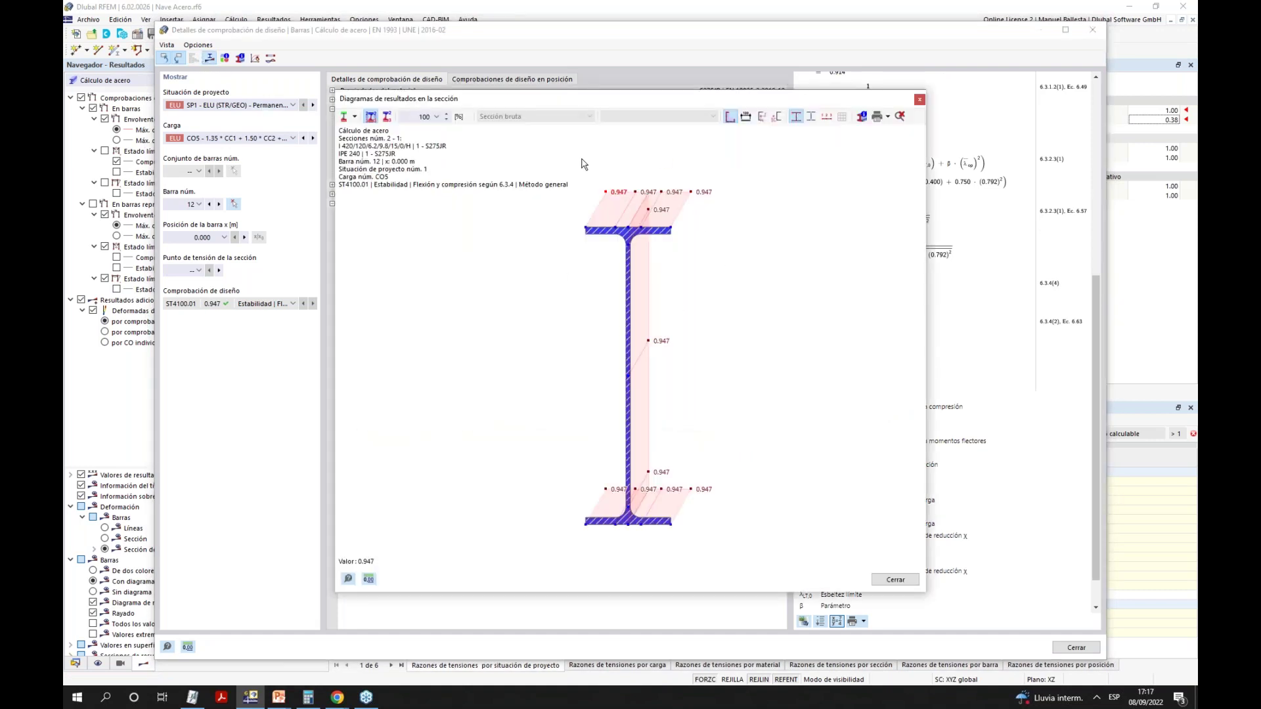
{"action": "scroll", "coordinate": [649, 251], "scroll_direction": "up", "scroll_amount": 1}
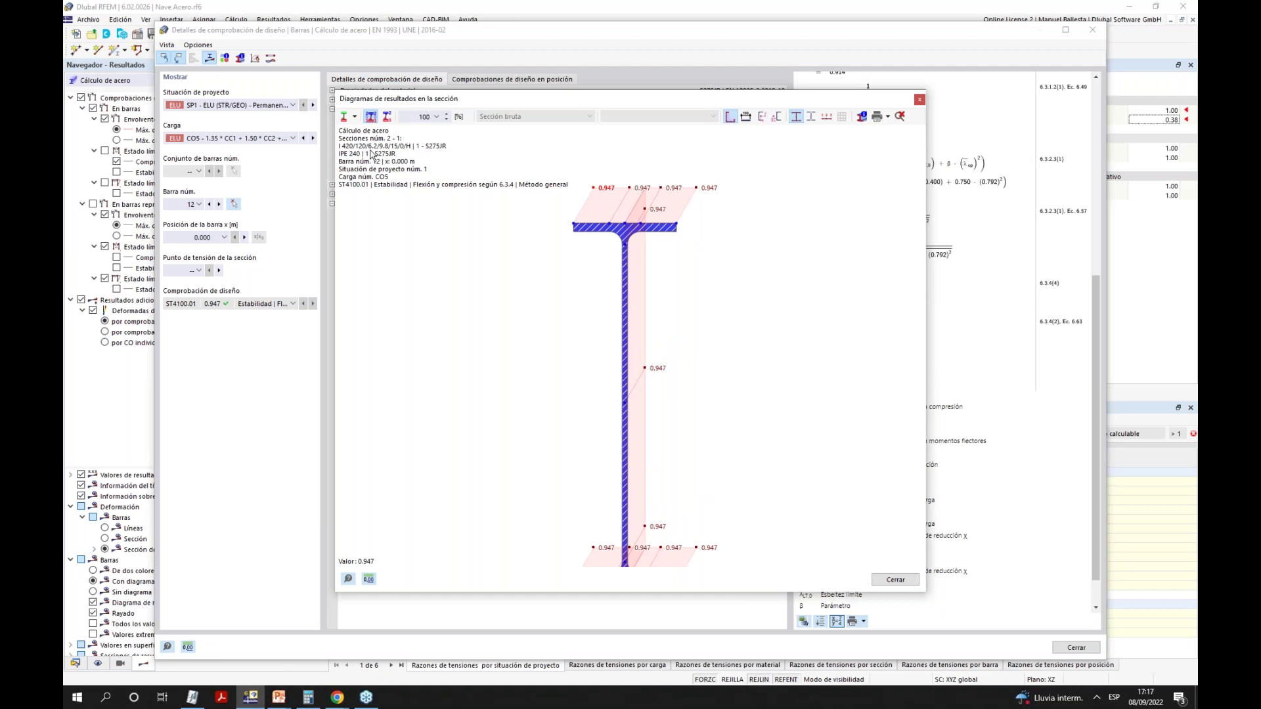
{"action": "left_click_drag", "start_coordinate": [447, 98], "coordinate": [536, 192]}
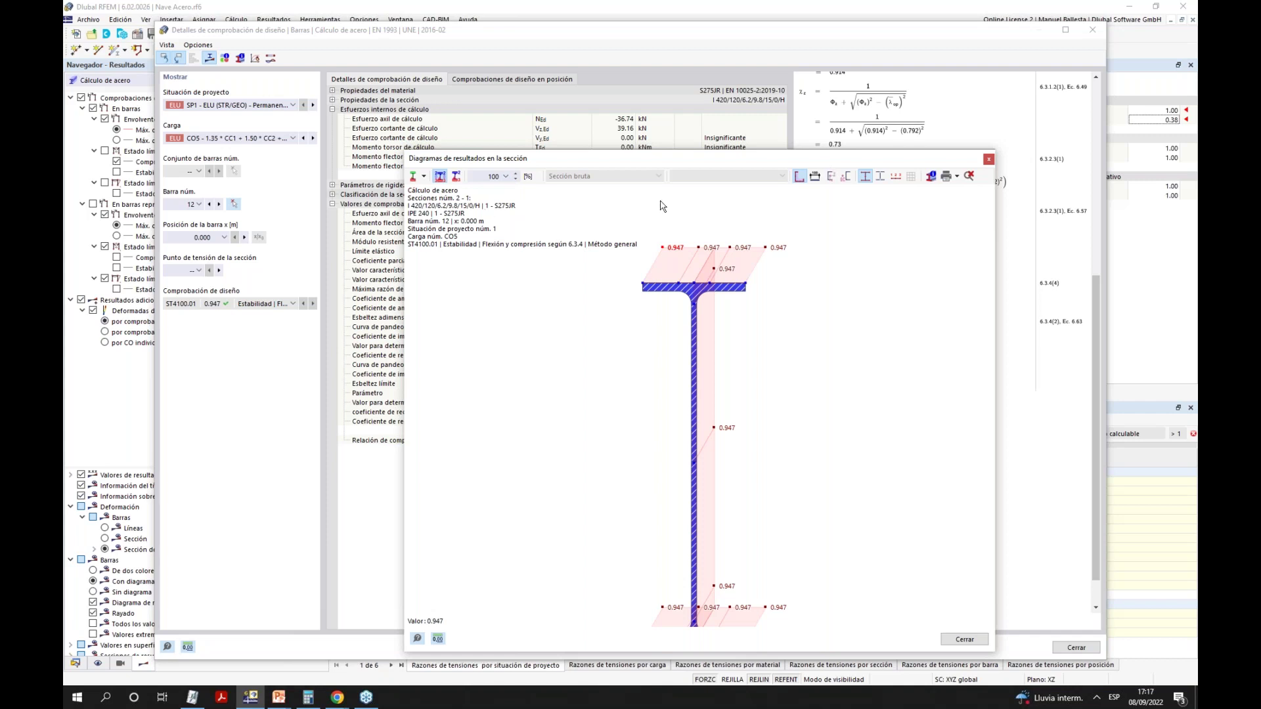
{"action": "left_click_drag", "start_coordinate": [790, 159], "coordinate": [776, 125]}
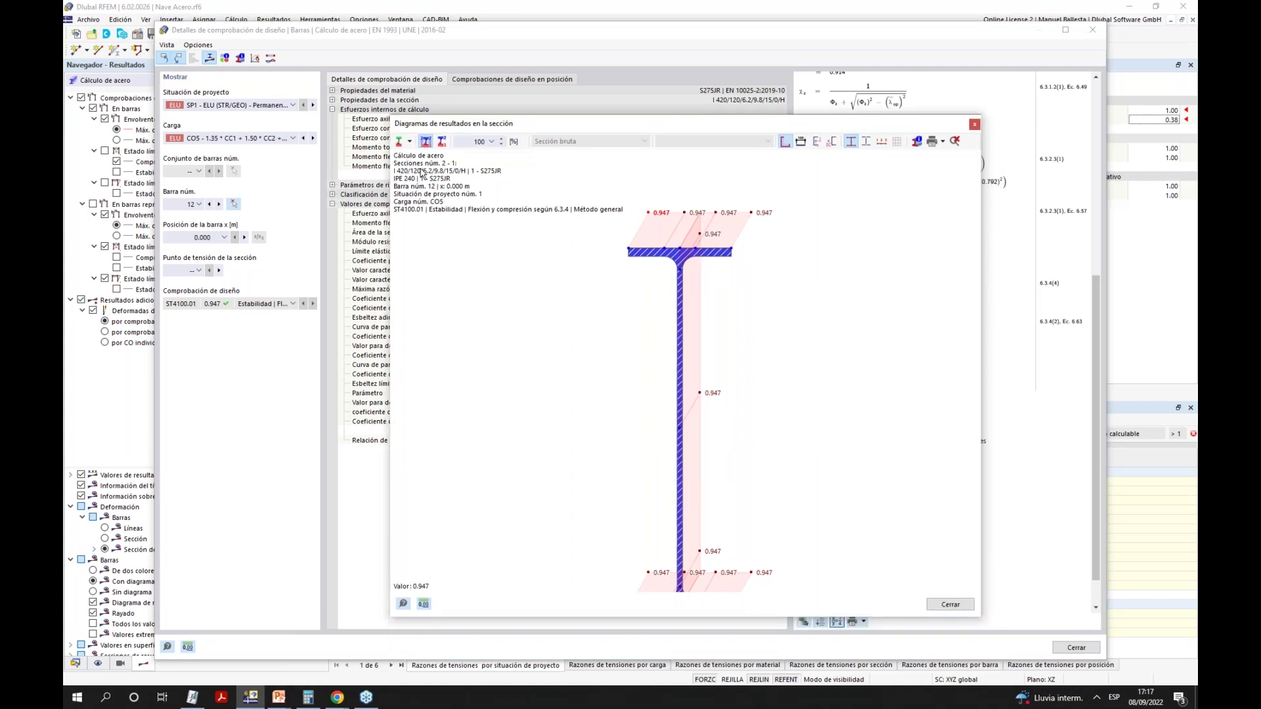
{"action": "left_click", "coordinate": [953, 604]}
{"action": "left_click", "coordinate": [1068, 647]}
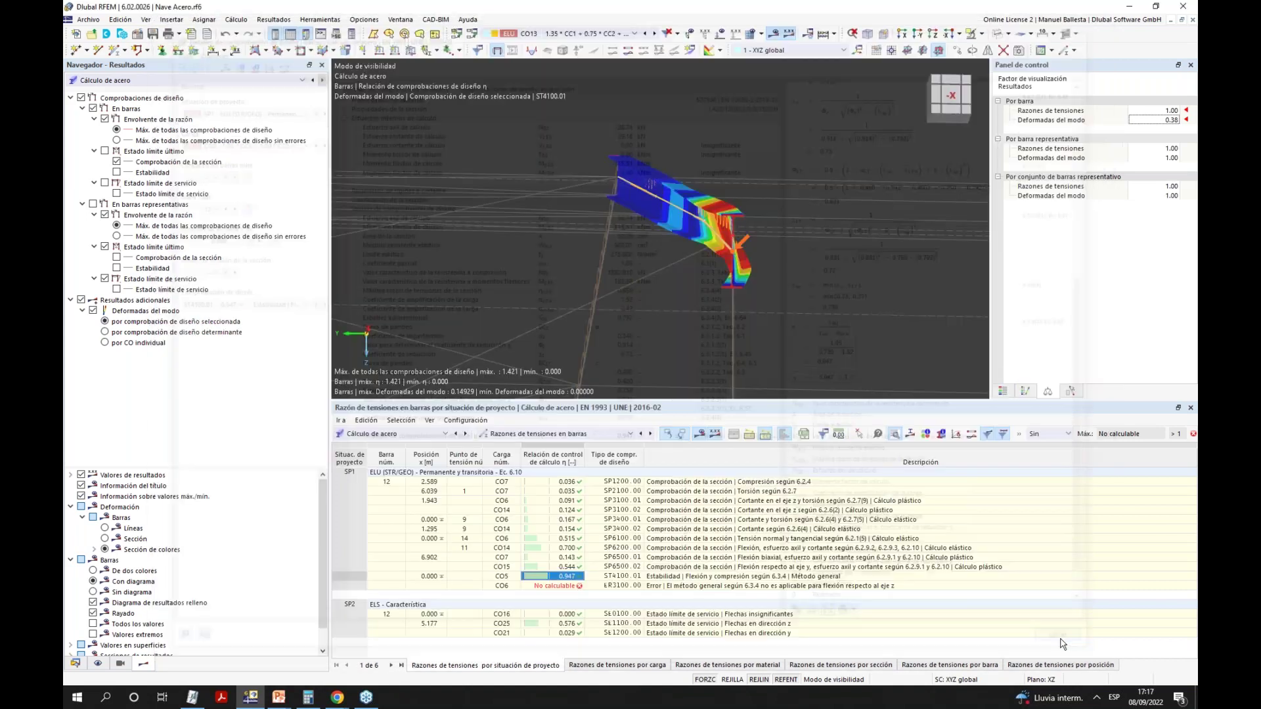
Review member 12's SP6200 section check for CO14 and its ratio diagram over the cross-section.
{"action": "left_click", "coordinate": [562, 549]}
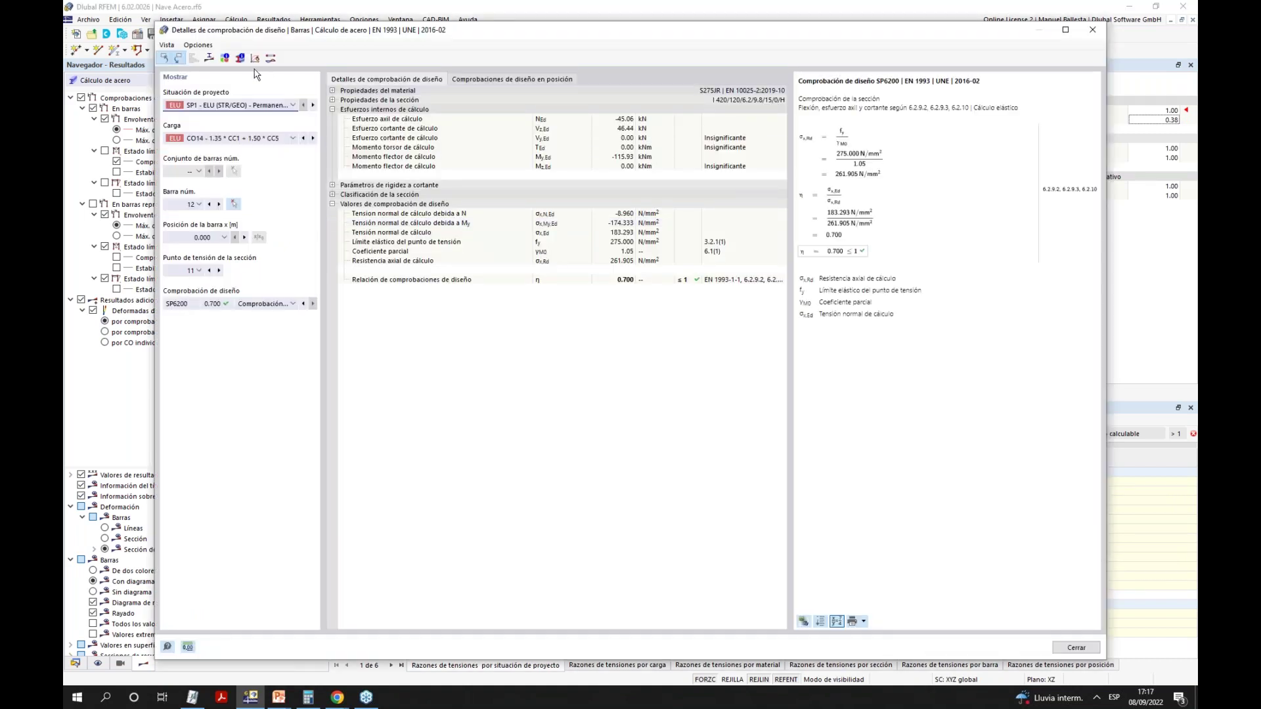
{"action": "left_click", "coordinate": [209, 58]}
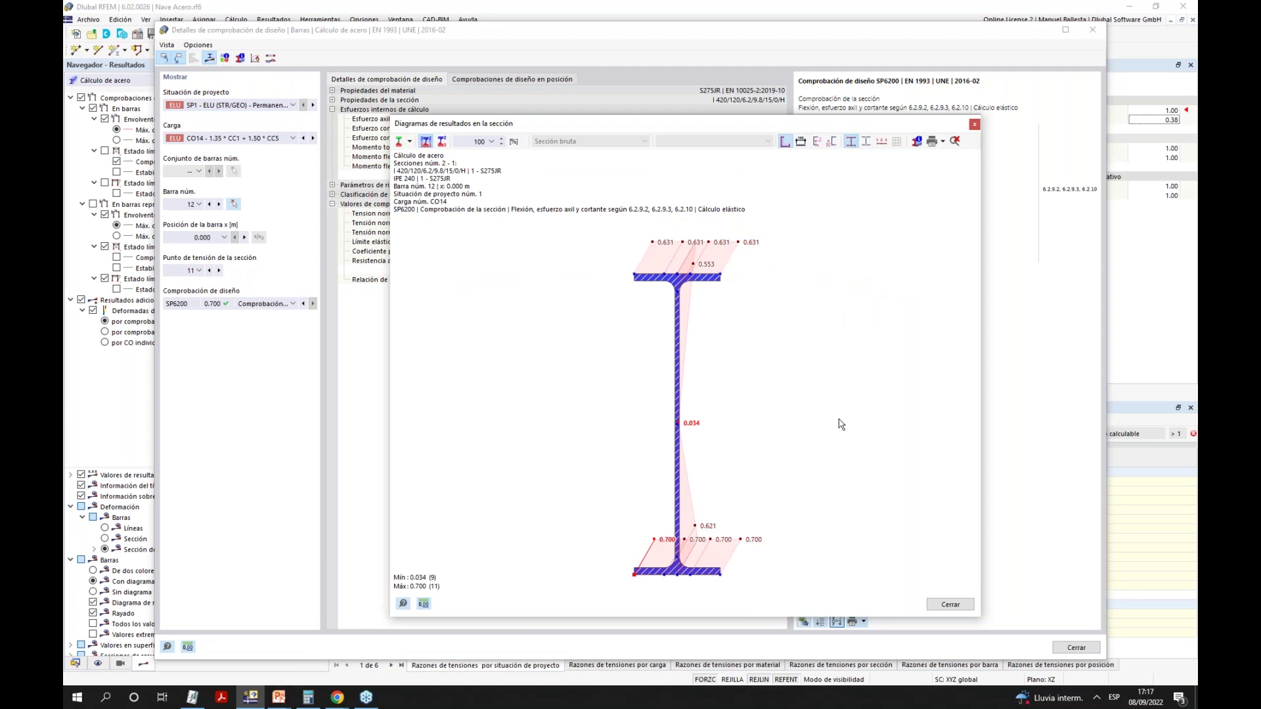
{"action": "left_click", "coordinate": [952, 605]}
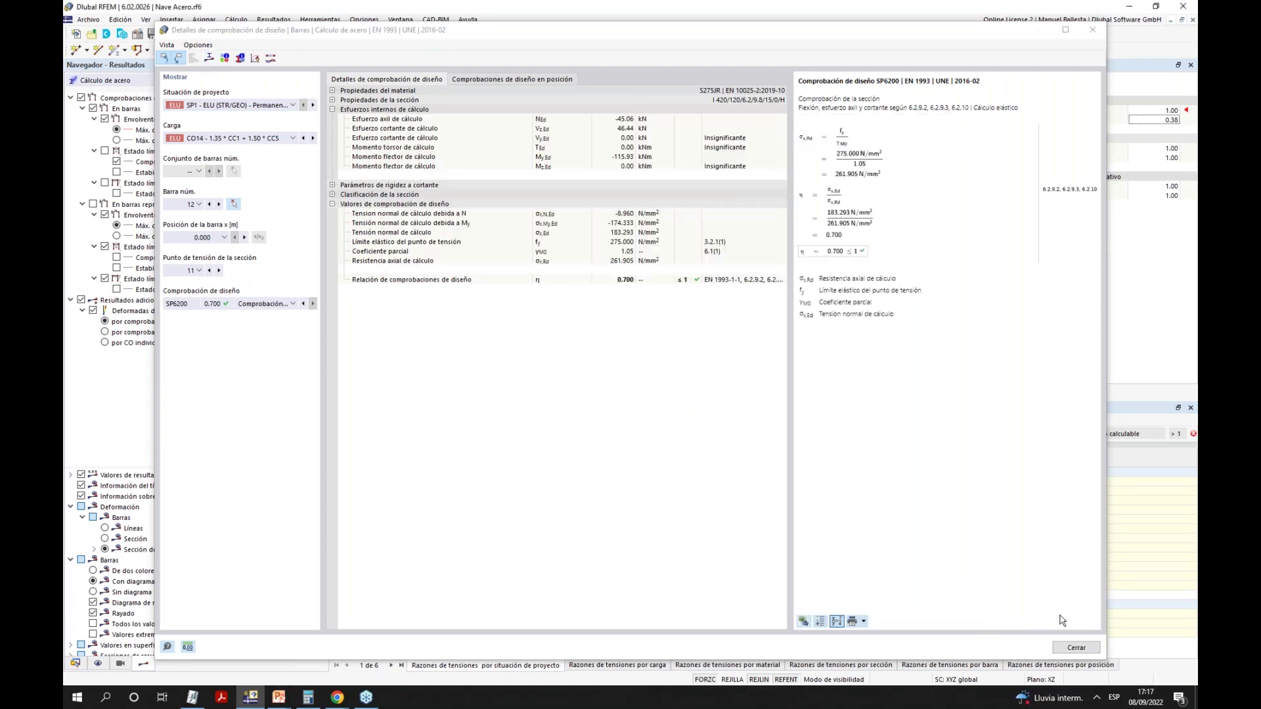
{"action": "left_click", "coordinate": [1075, 648]}
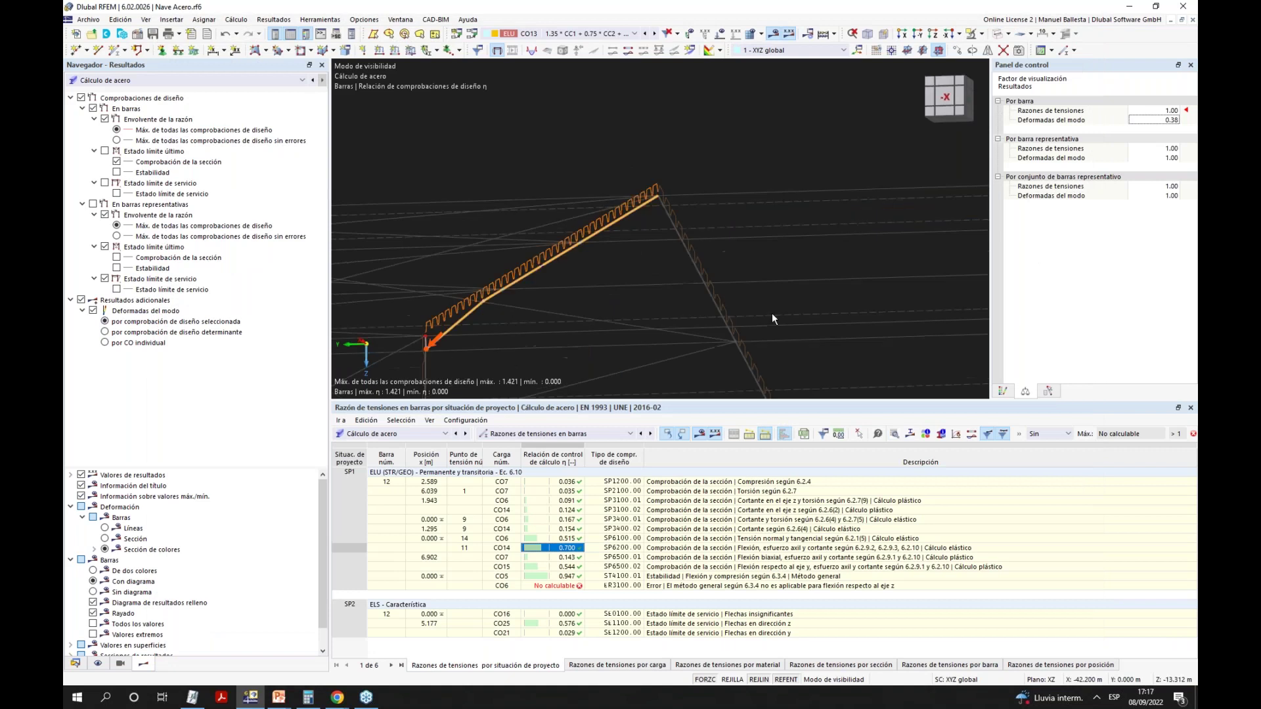
Cancel the isolation of member 12 and bring the whole hall with its design ratios back into view.
{"action": "left_click", "coordinate": [982, 34]}
{"action": "left_click", "coordinate": [1027, 94]}
{"action": "middle_click_drag", "start_coordinate": [913, 158], "coordinate": [827, 223]}
{"action": "scroll", "coordinate": [827, 223], "scroll_direction": "down", "scroll_amount": 3}
{"action": "scroll", "coordinate": [854, 243], "scroll_direction": "up", "scroll_amount": 4}
{"action": "scroll", "coordinate": [924, 279], "scroll_direction": "down", "scroll_amount": 4}
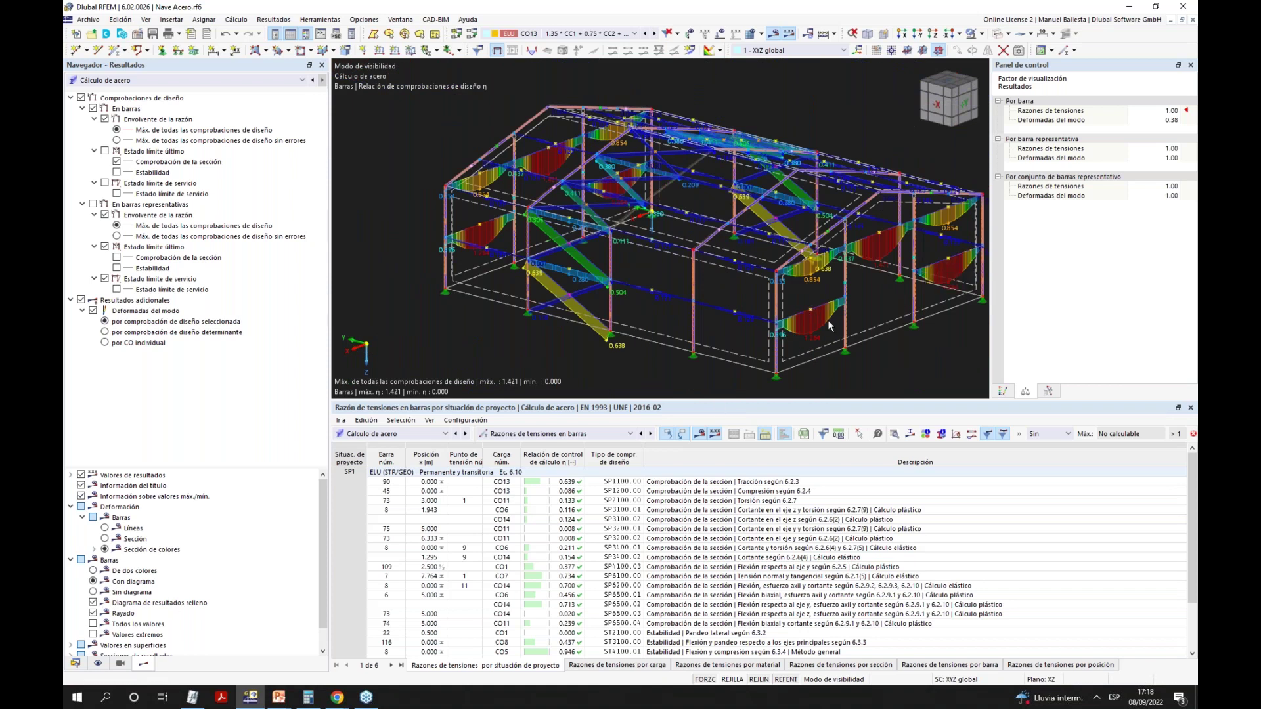
Check the section assigned to representative member 4, the SHS 100x5 truss member in the gable wall, without changing it.
{"action": "left_click", "coordinate": [811, 316]}
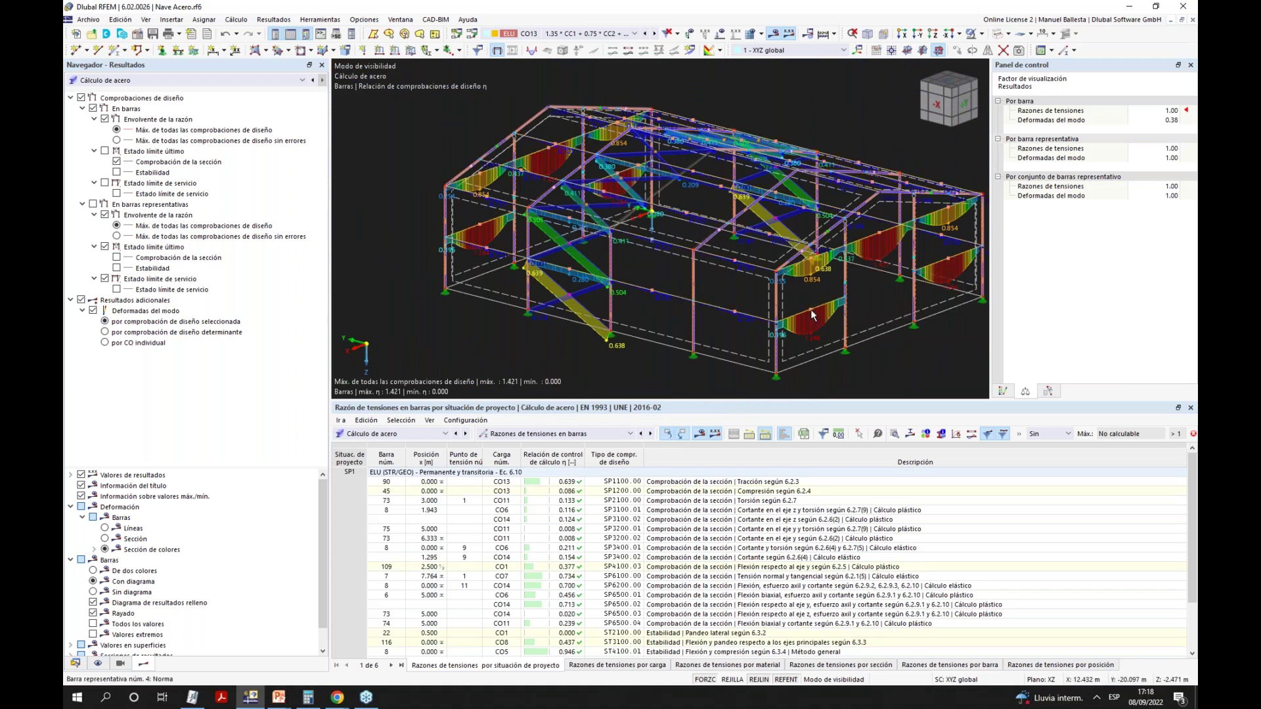
{"action": "double_click", "coordinate": [811, 315]}
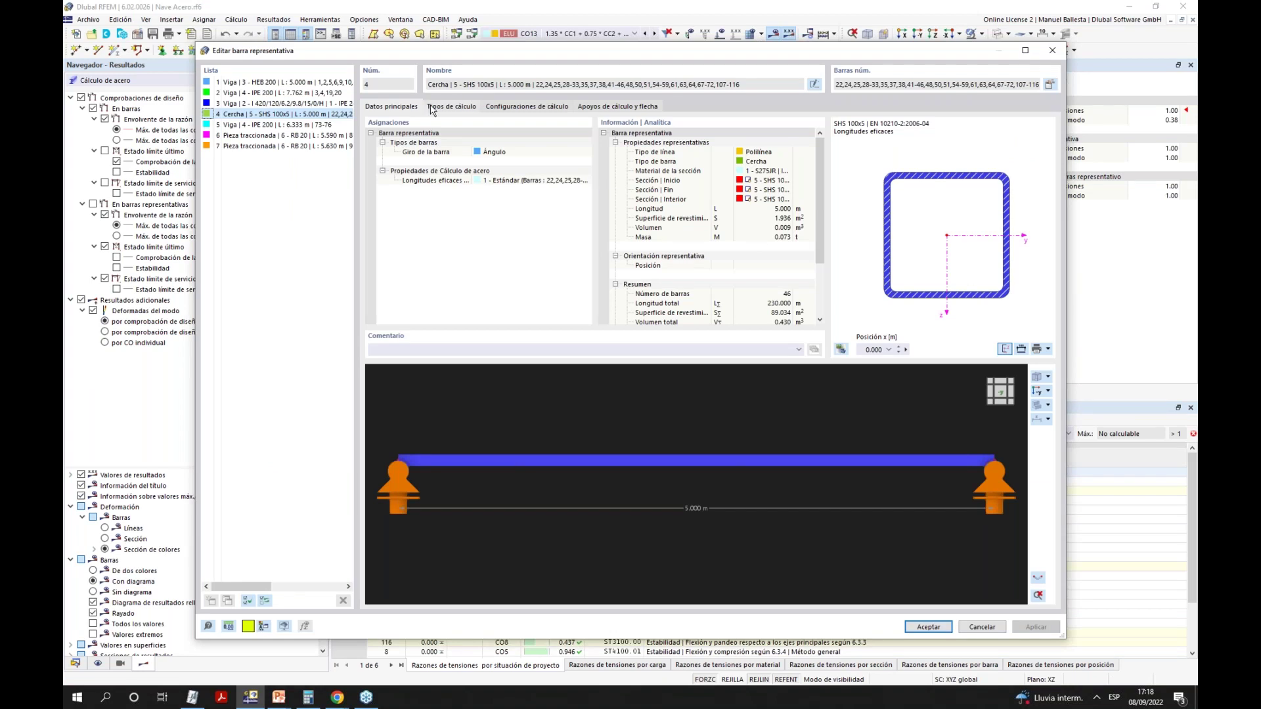
{"action": "left_click", "coordinate": [778, 182]}
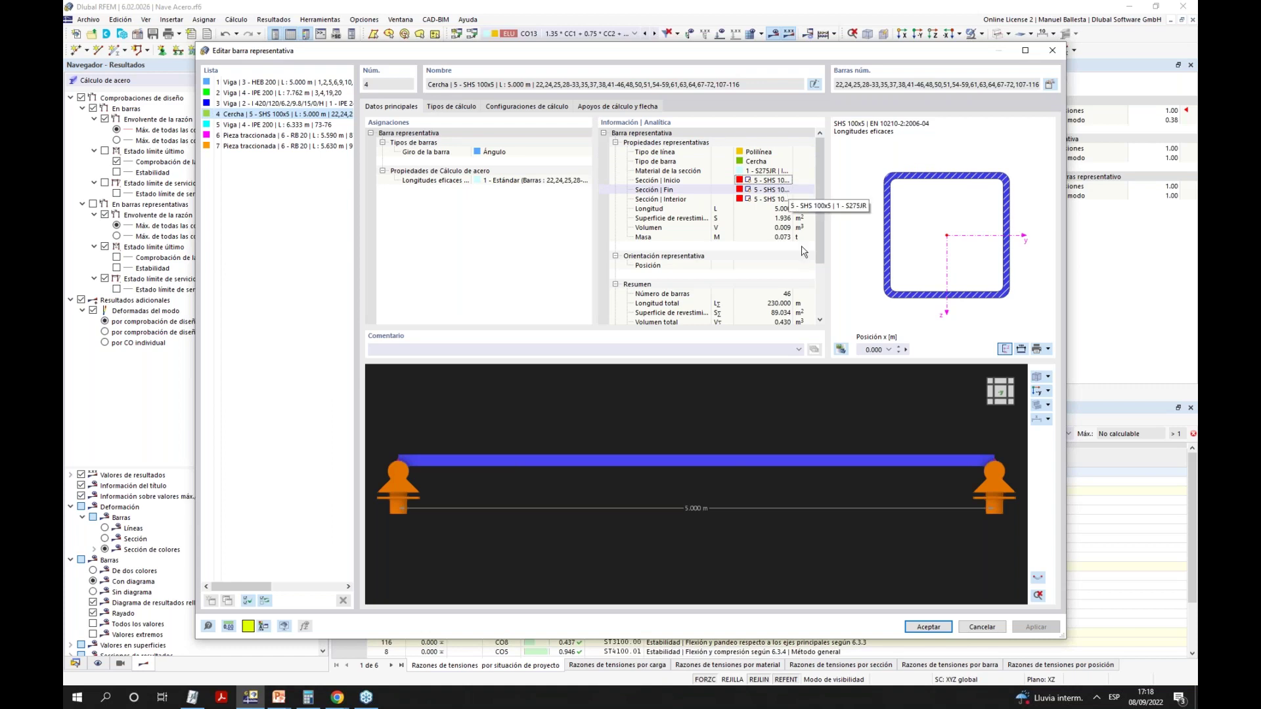
{"action": "left_click", "coordinate": [973, 628]}
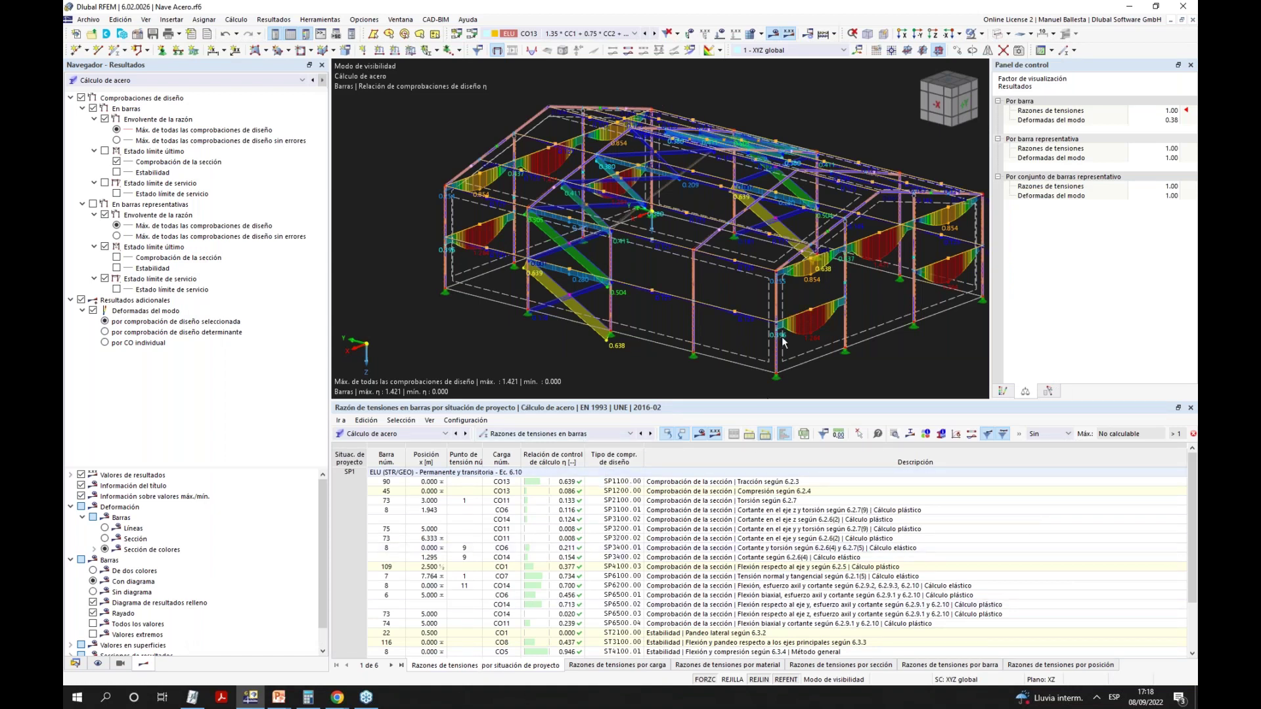
Locate the z-direction deflection check of member 111 under CO27 in the results table and on the gable wall.
{"action": "scroll", "coordinate": [819, 309], "scroll_direction": "up", "scroll_amount": 3}
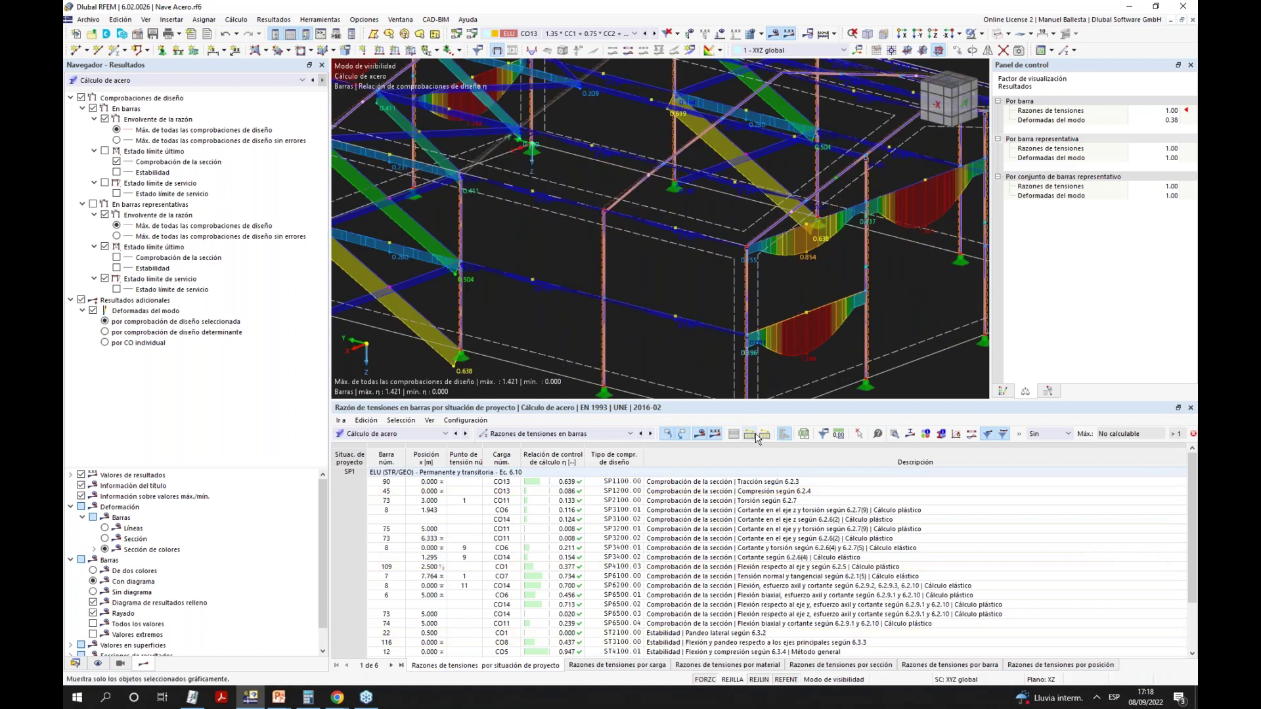
{"action": "scroll", "coordinate": [634, 583], "scroll_direction": "down", "scroll_amount": 2}
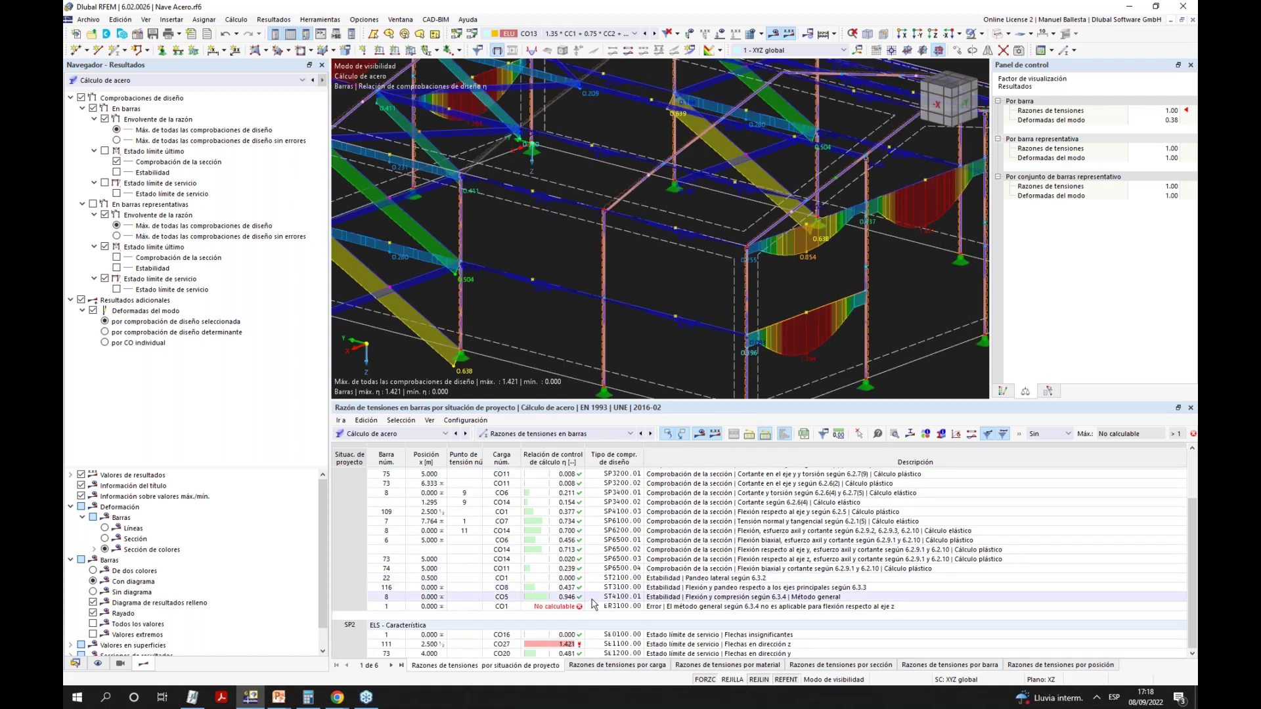
{"action": "left_click", "coordinate": [560, 644]}
{"action": "middle_click_drag", "start_coordinate": [767, 263], "coordinate": [675, 250]}
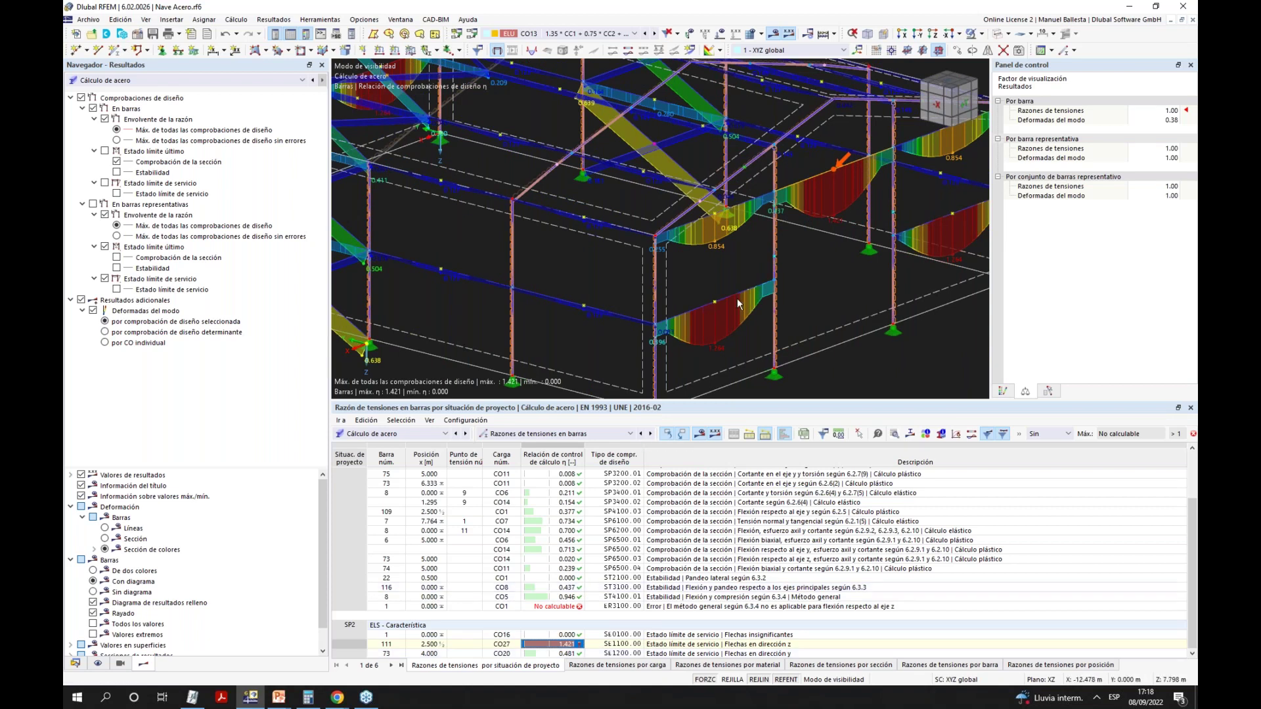
{"action": "scroll", "coordinate": [738, 304], "scroll_direction": "down", "scroll_amount": 3}
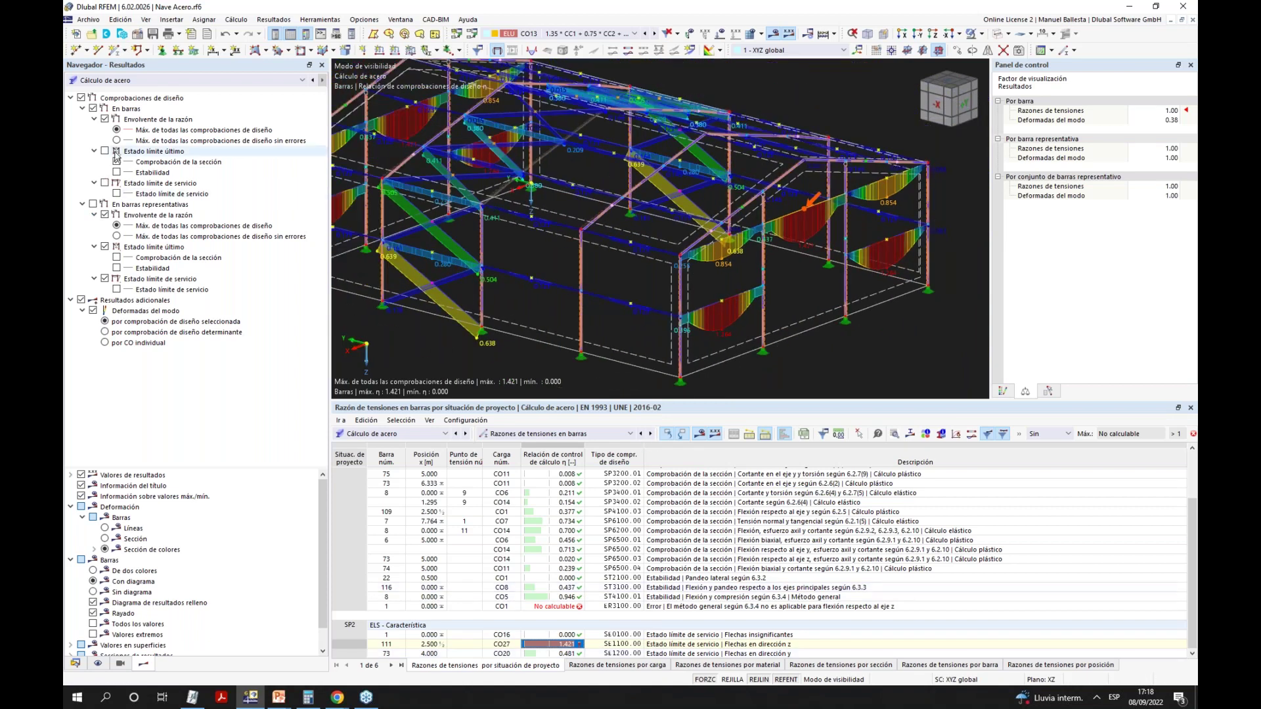
Show only the ultimate limit state stability ratios on the members instead of the ratio envelope, and inspect the frames.
{"action": "left_click", "coordinate": [106, 152]}
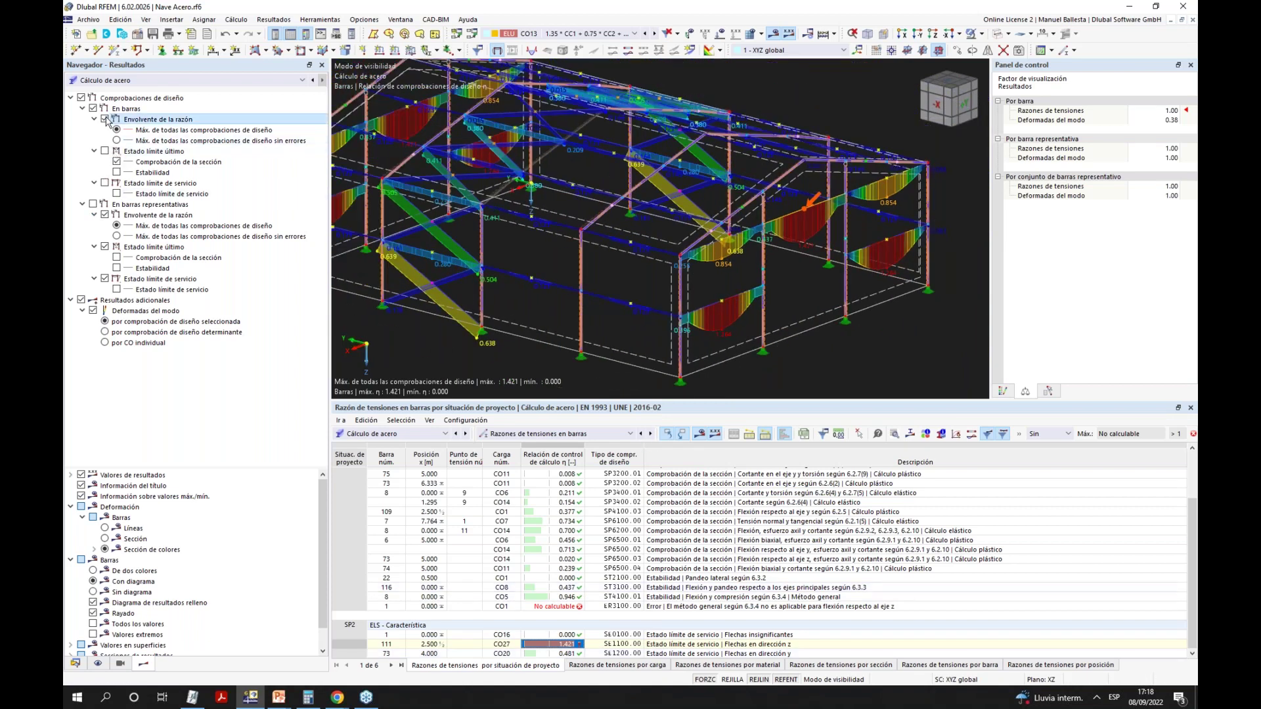
{"action": "left_click", "coordinate": [116, 161]}
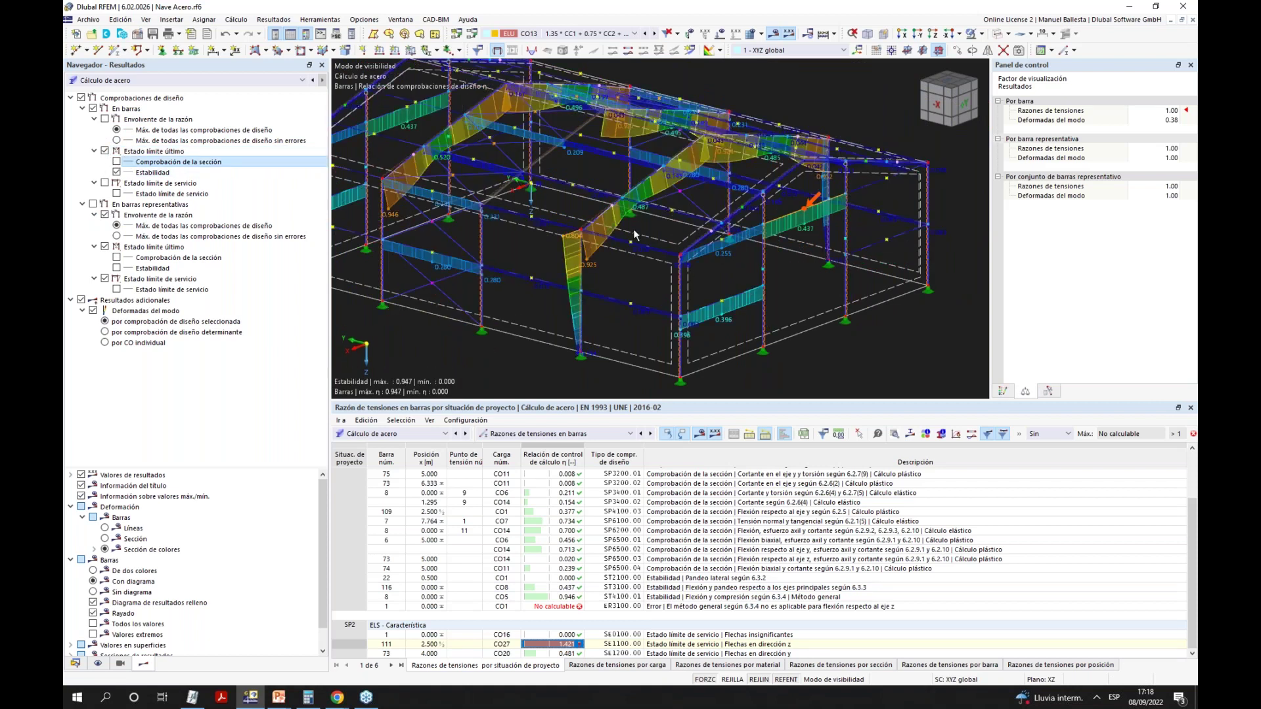
{"action": "middle_click_drag", "start_coordinate": [612, 241], "coordinate": [603, 153], "text": "ctrl"}
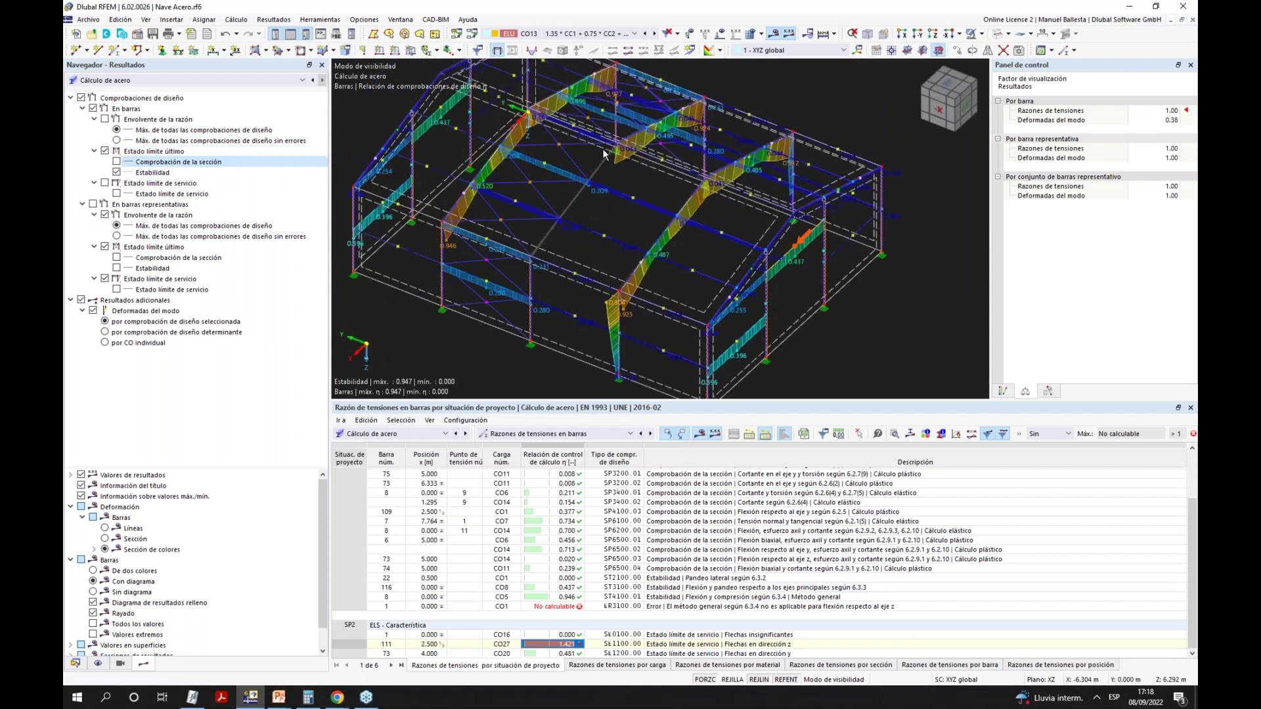
{"action": "middle_click_drag", "start_coordinate": [534, 243], "coordinate": [586, 258]}
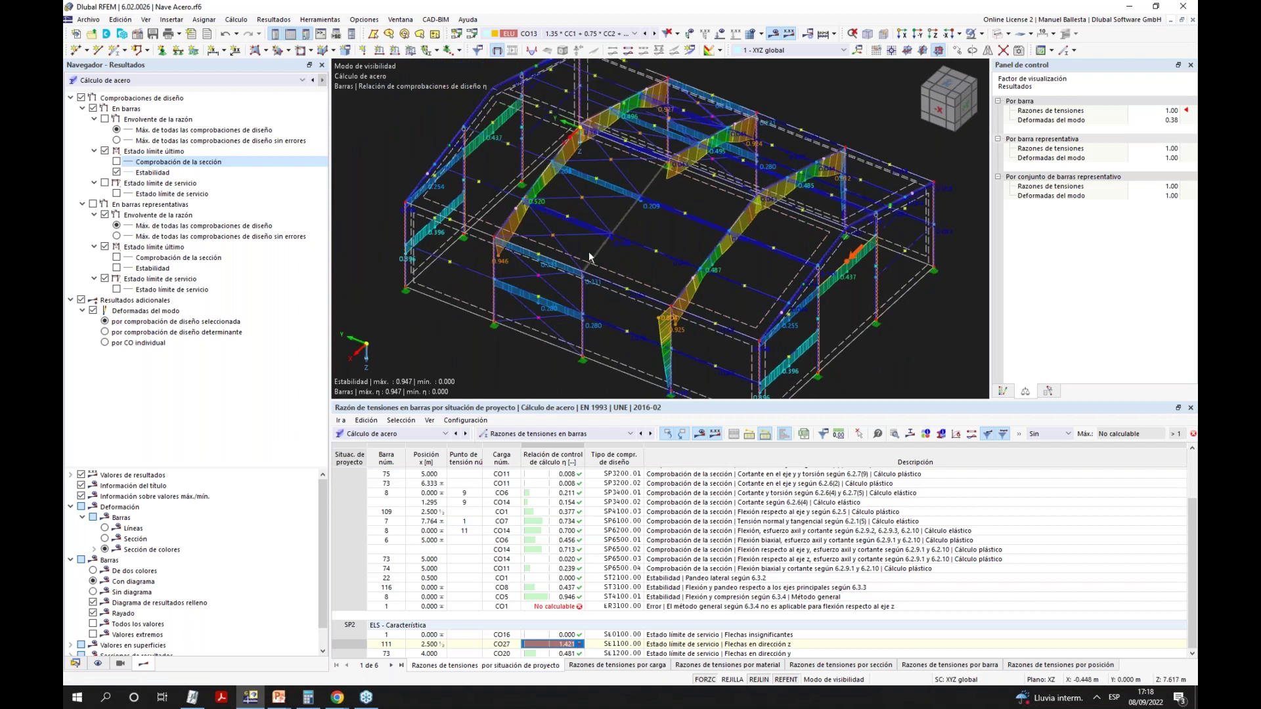
{"action": "scroll", "coordinate": [601, 260], "scroll_direction": "up", "scroll_amount": 3}
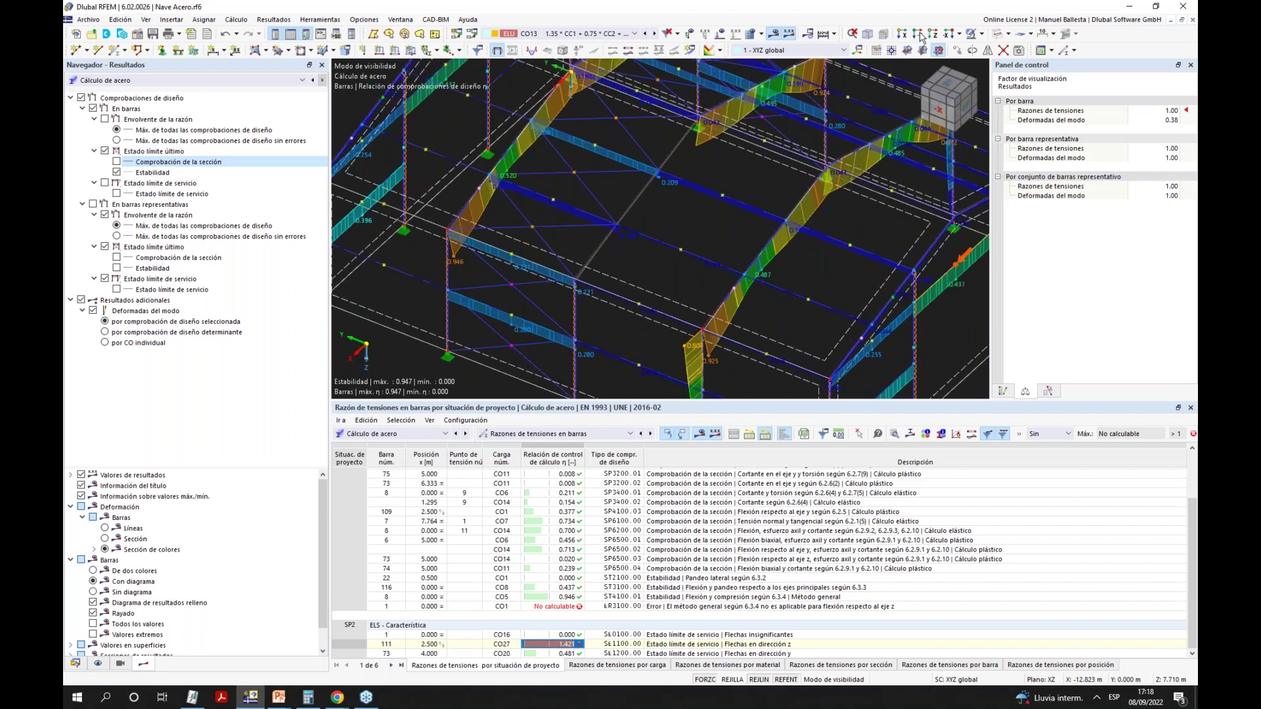
Isolate rafter member 12 so that only its stability ratios are displayed within the hall.
{"action": "left_click", "coordinate": [982, 36]}
{"action": "left_click", "coordinate": [593, 251]}
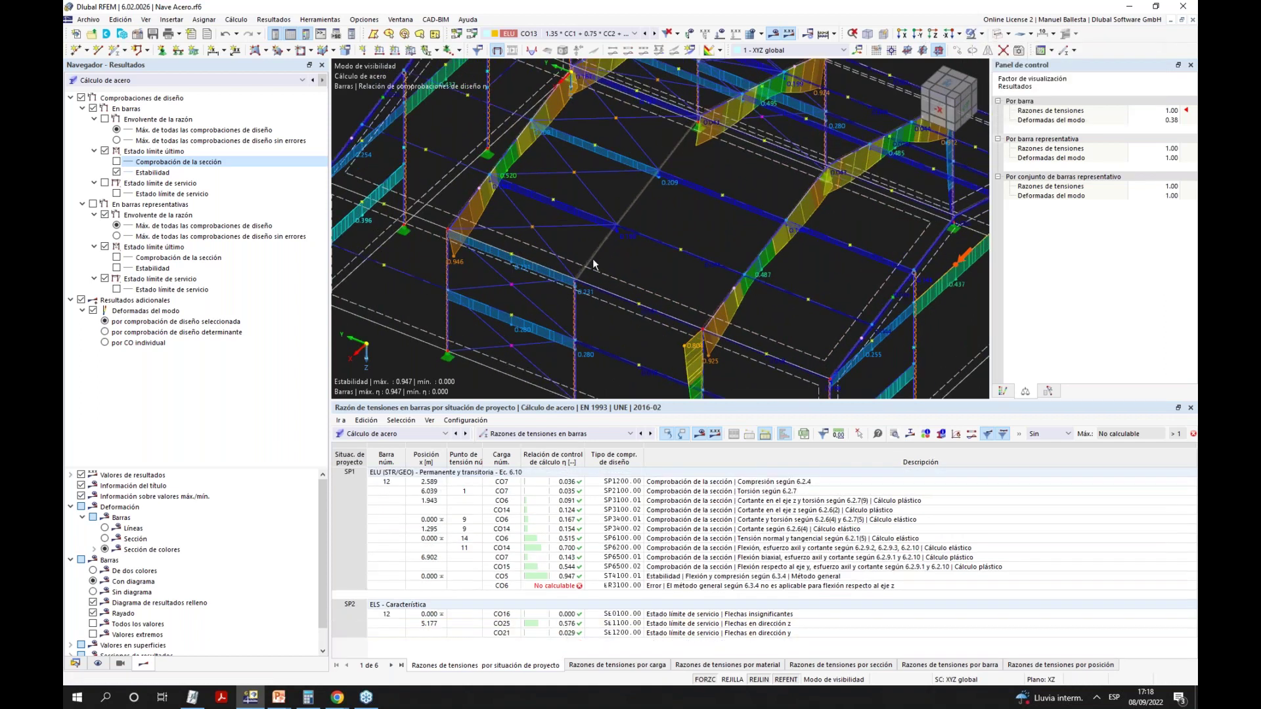
{"action": "scroll", "coordinate": [635, 203], "scroll_direction": "down", "scroll_amount": 3}
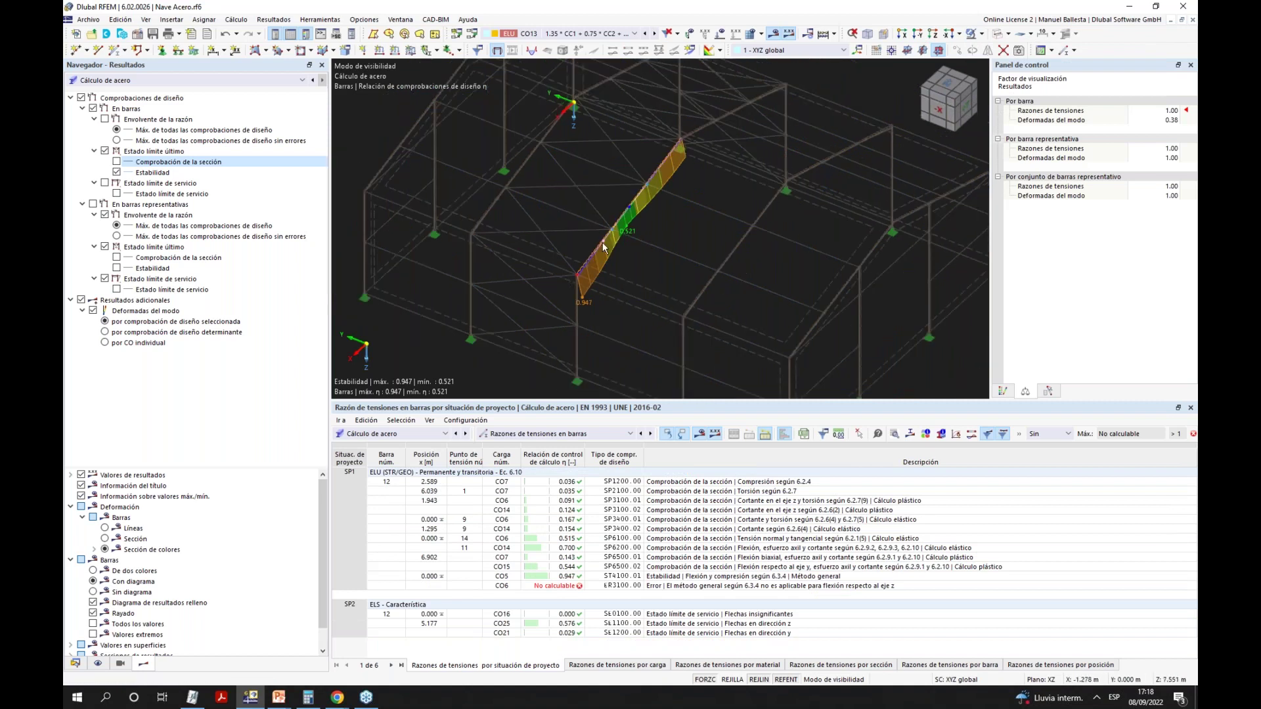
{"action": "scroll", "coordinate": [636, 204], "scroll_direction": "down", "scroll_amount": 3}
Locate member 12's non-calculable general method check for CO6 in the results table and on the rafter.
{"action": "left_click", "coordinate": [553, 585]}
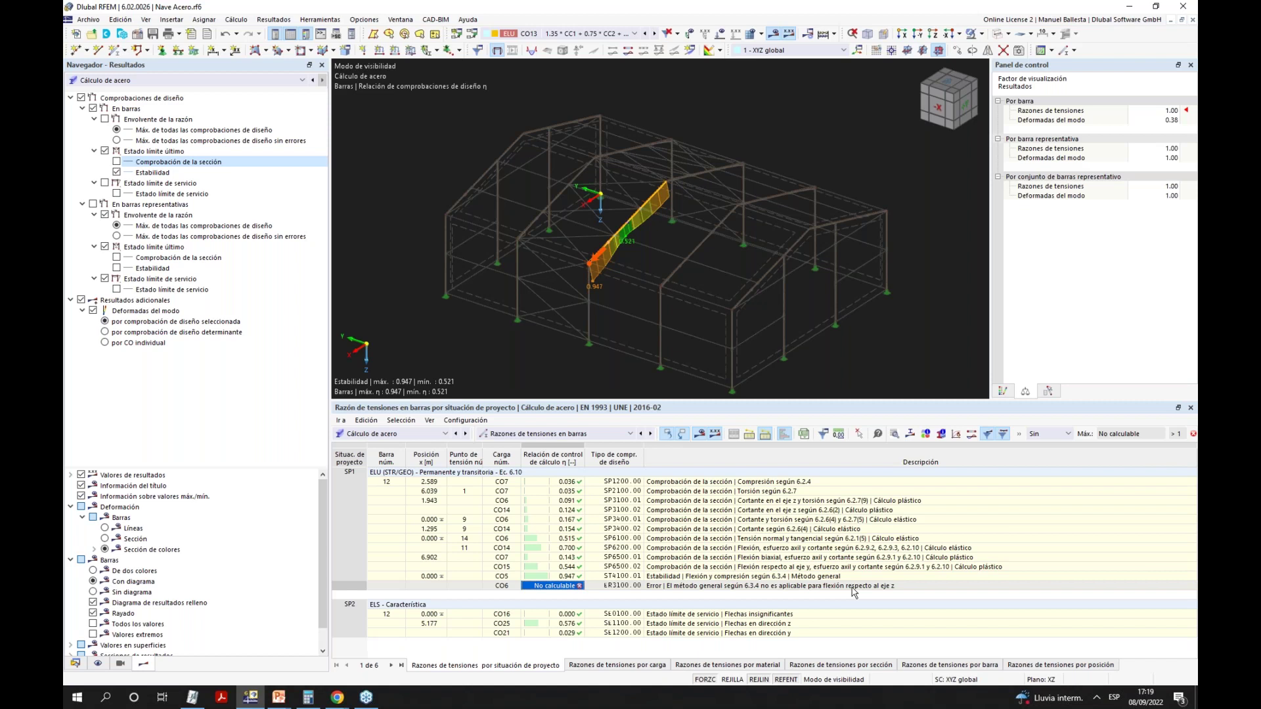
{"action": "scroll", "coordinate": [593, 227], "scroll_direction": "up", "scroll_amount": 3}
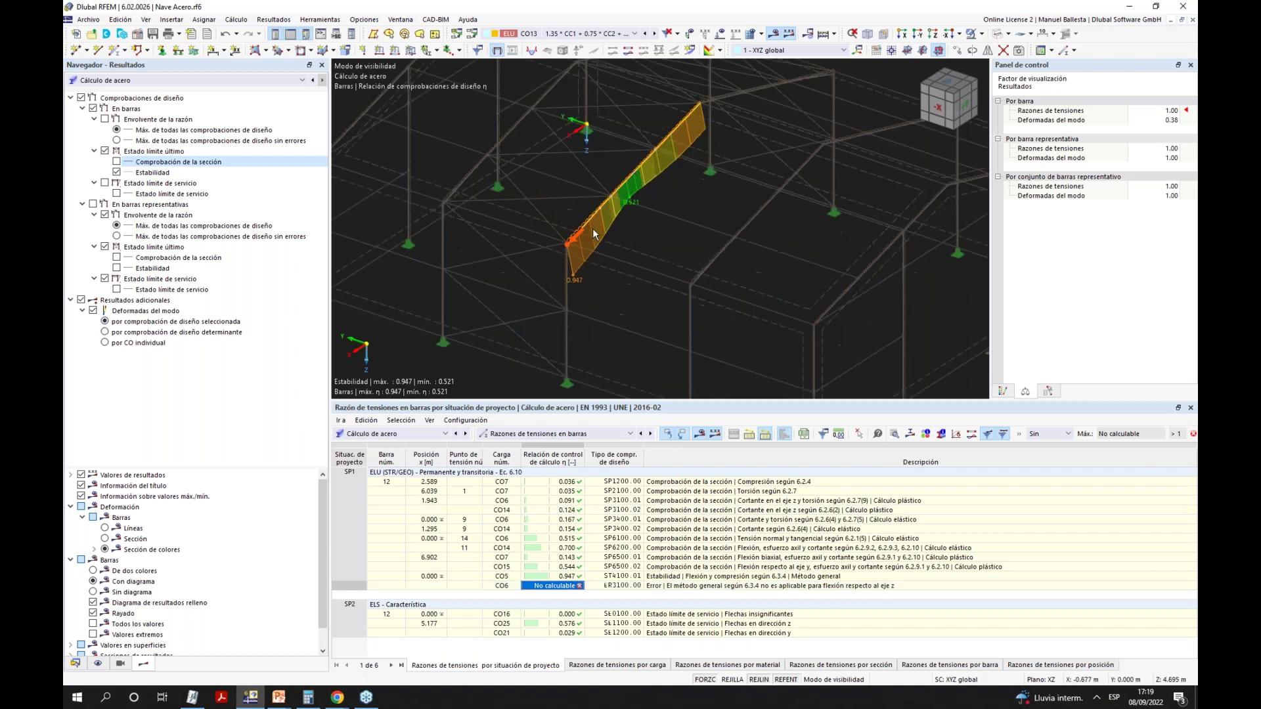
{"action": "scroll", "coordinate": [532, 259], "scroll_direction": "up", "scroll_amount": 1}
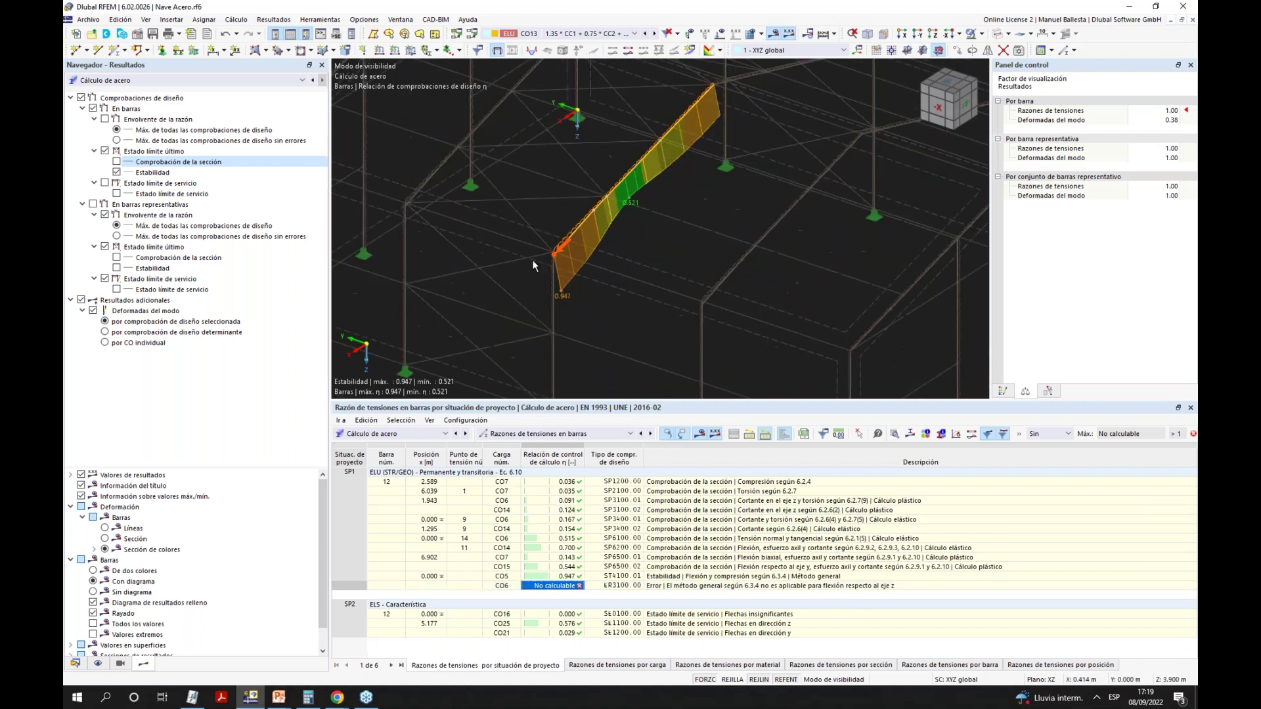
Try activating the torsional warping add-on (Alabeo por torsión, 7 GDL) in the model's base data, and discard the change.
{"action": "left_click", "coordinate": [75, 663]}
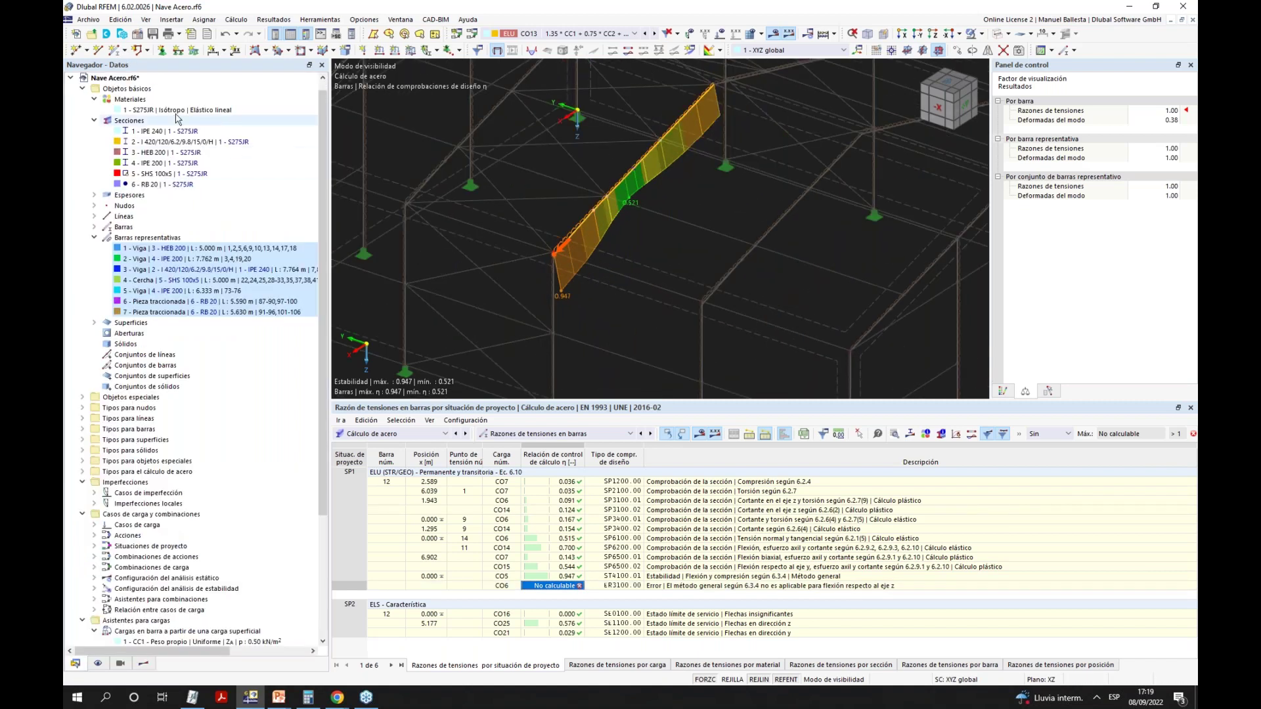
{"action": "scroll", "coordinate": [126, 90], "scroll_direction": "up", "scroll_amount": 1}
{"action": "right_click", "coordinate": [126, 89]}
{"action": "left_click", "coordinate": [150, 98]}
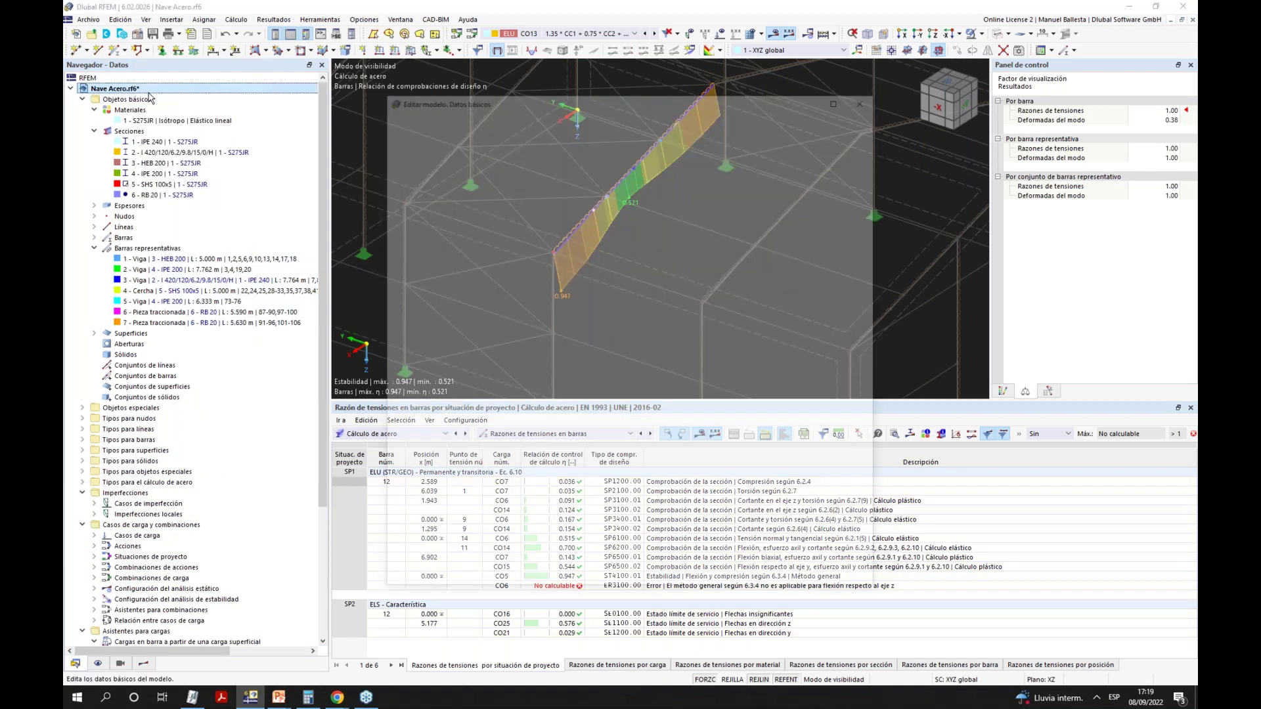
{"action": "left_click", "coordinate": [481, 120]}
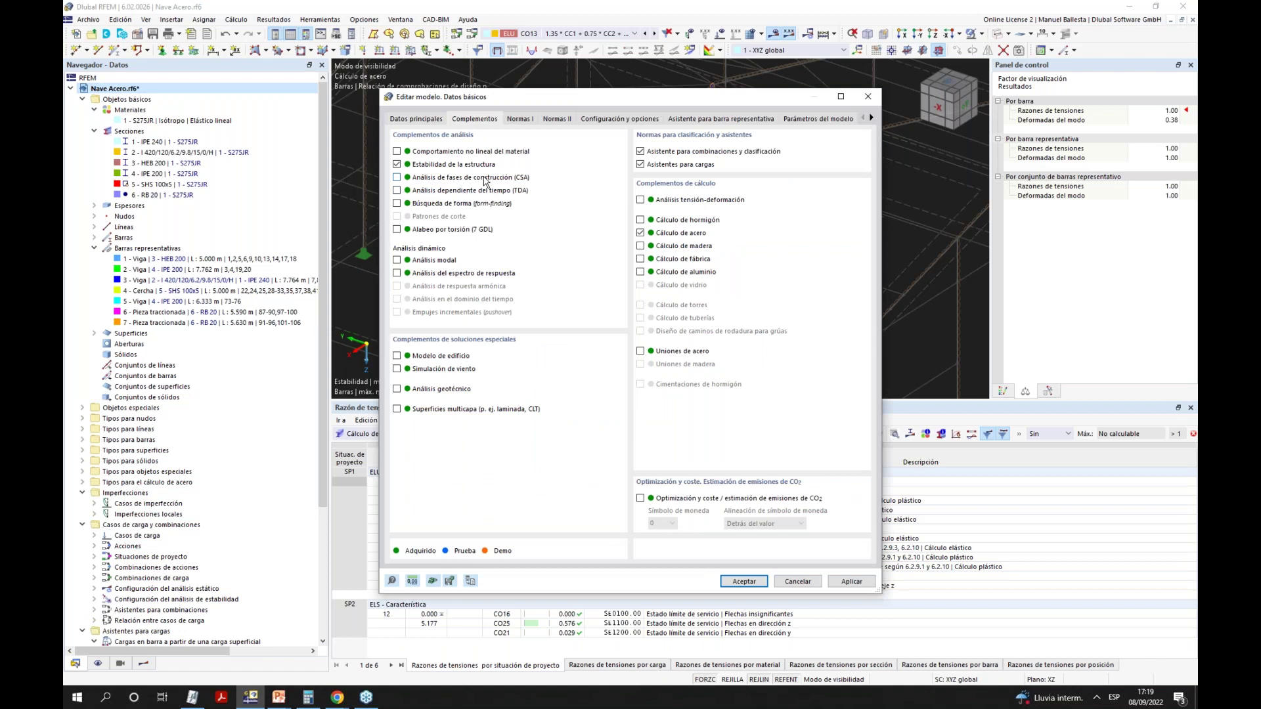
{"action": "left_click", "coordinate": [481, 231]}
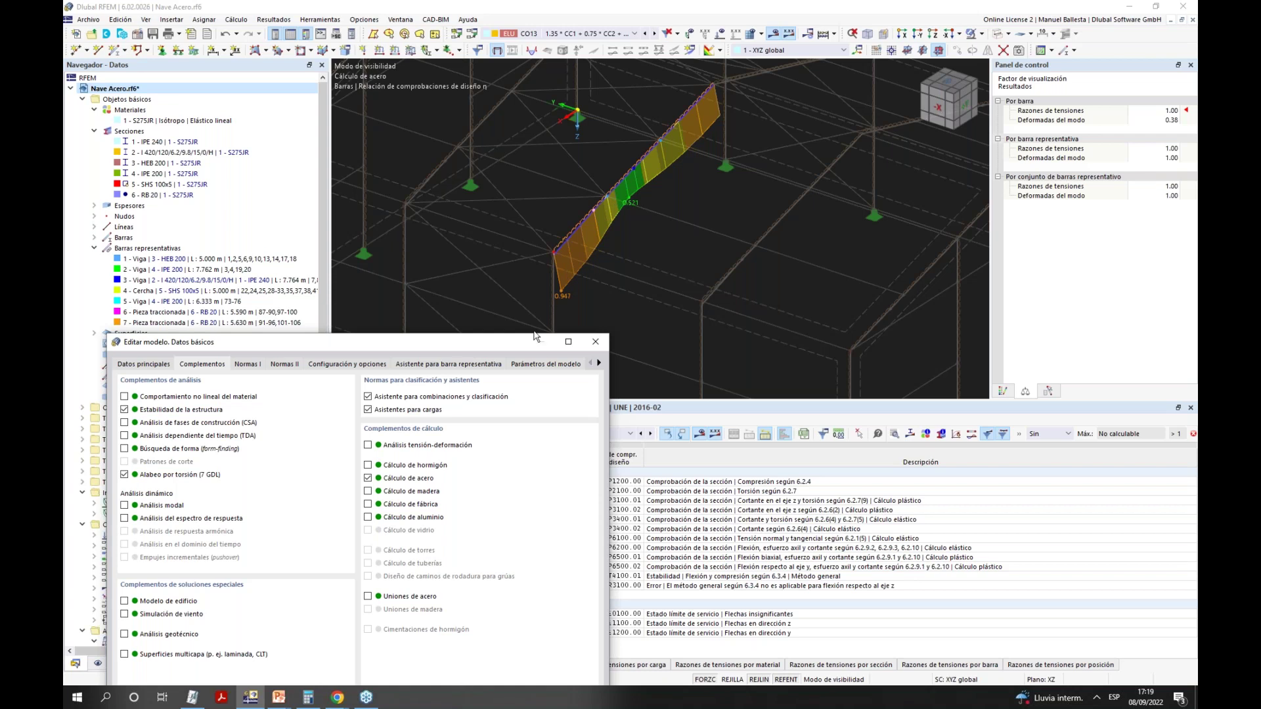
{"action": "left_click_drag", "start_coordinate": [499, 349], "coordinate": [532, 339]}
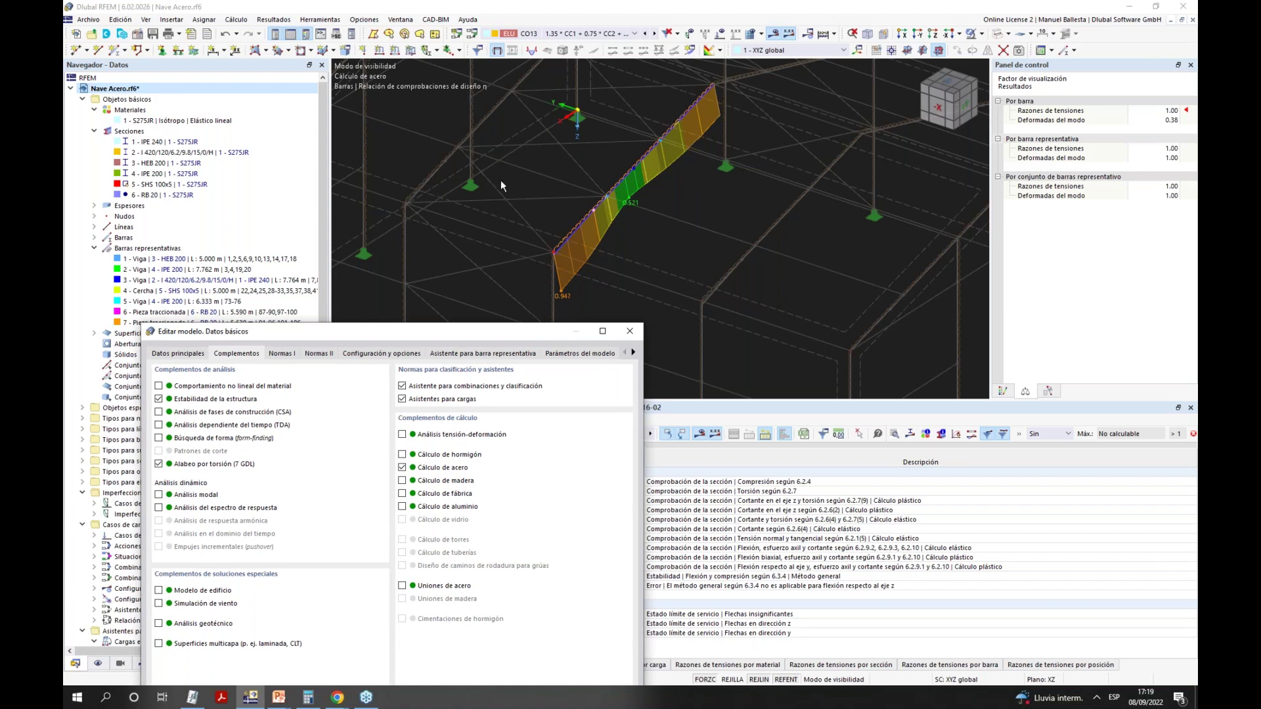
{"action": "left_click_drag", "start_coordinate": [538, 330], "coordinate": [441, 117]}
{"action": "left_click", "coordinate": [469, 636]}
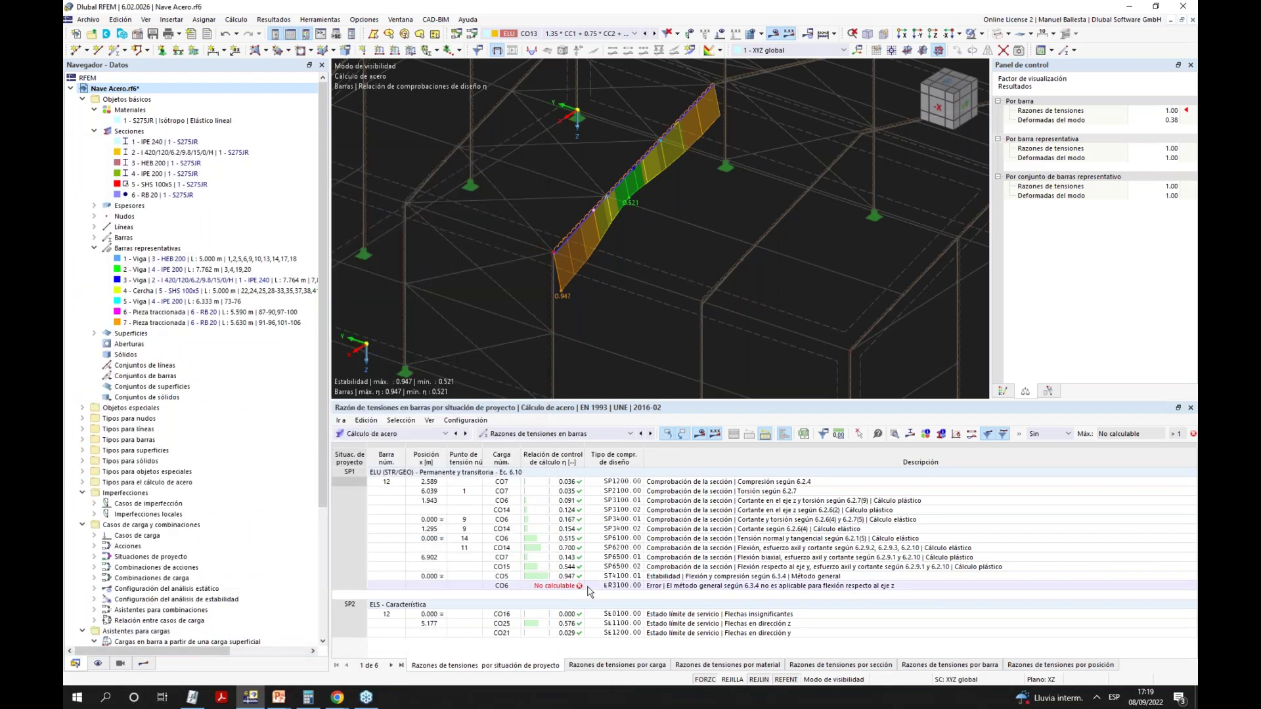
Cancel the isolation of member 12 to display the whole hall, and switch to the PowerPoint slide show.
{"action": "left_click", "coordinate": [980, 33]}
{"action": "left_click", "coordinate": [998, 112]}
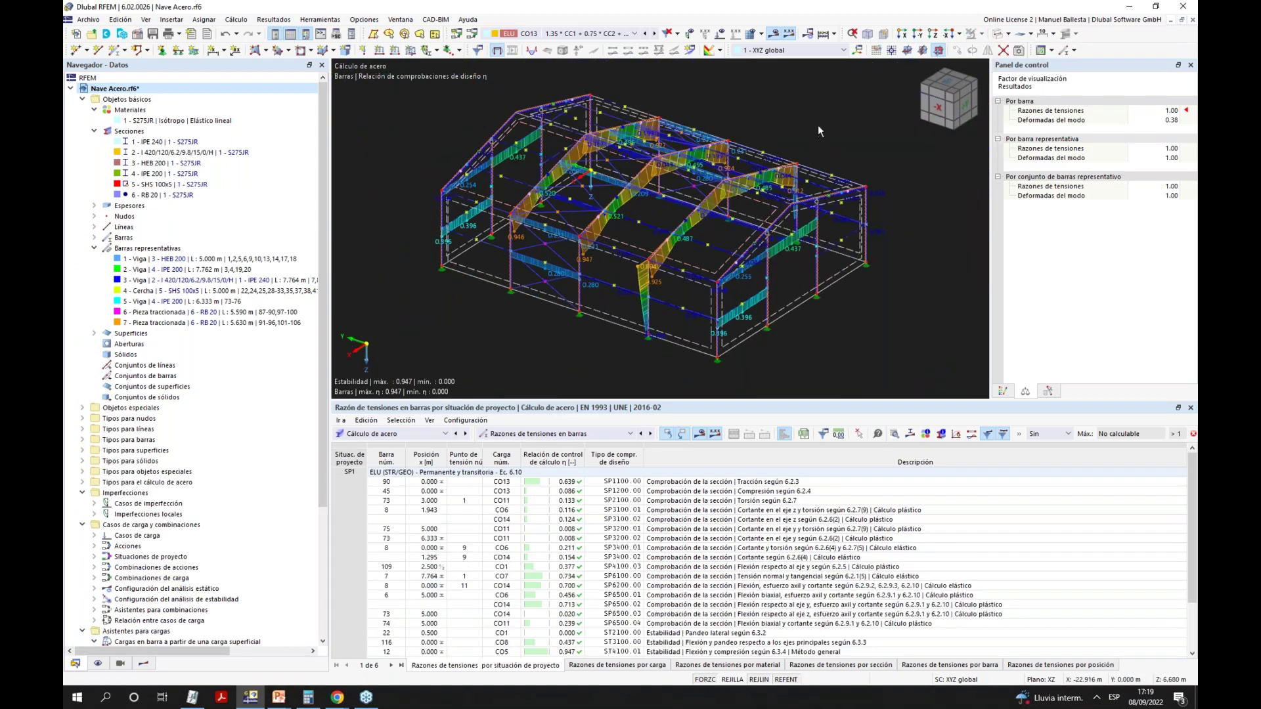
{"action": "mouse_move", "coordinate": [278, 698]}
{"action": "left_click", "coordinate": [317, 650]}
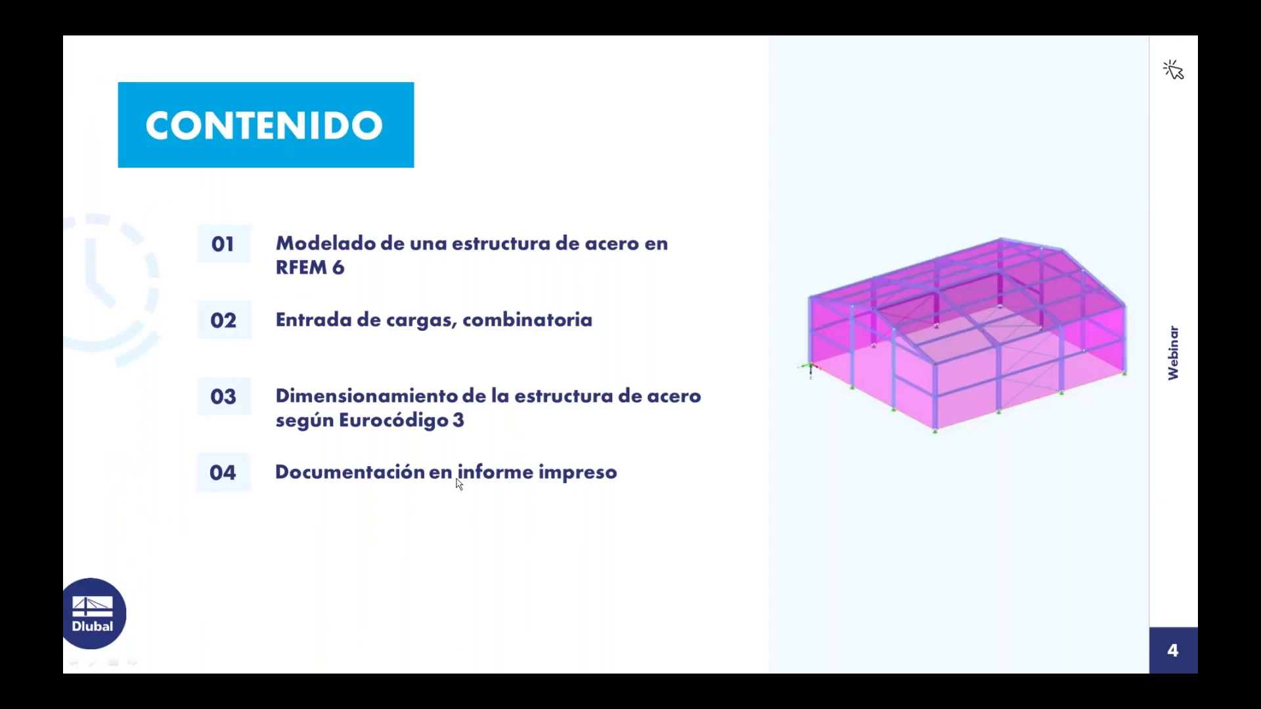
{"action": "left_click", "coordinate": [458, 484]}
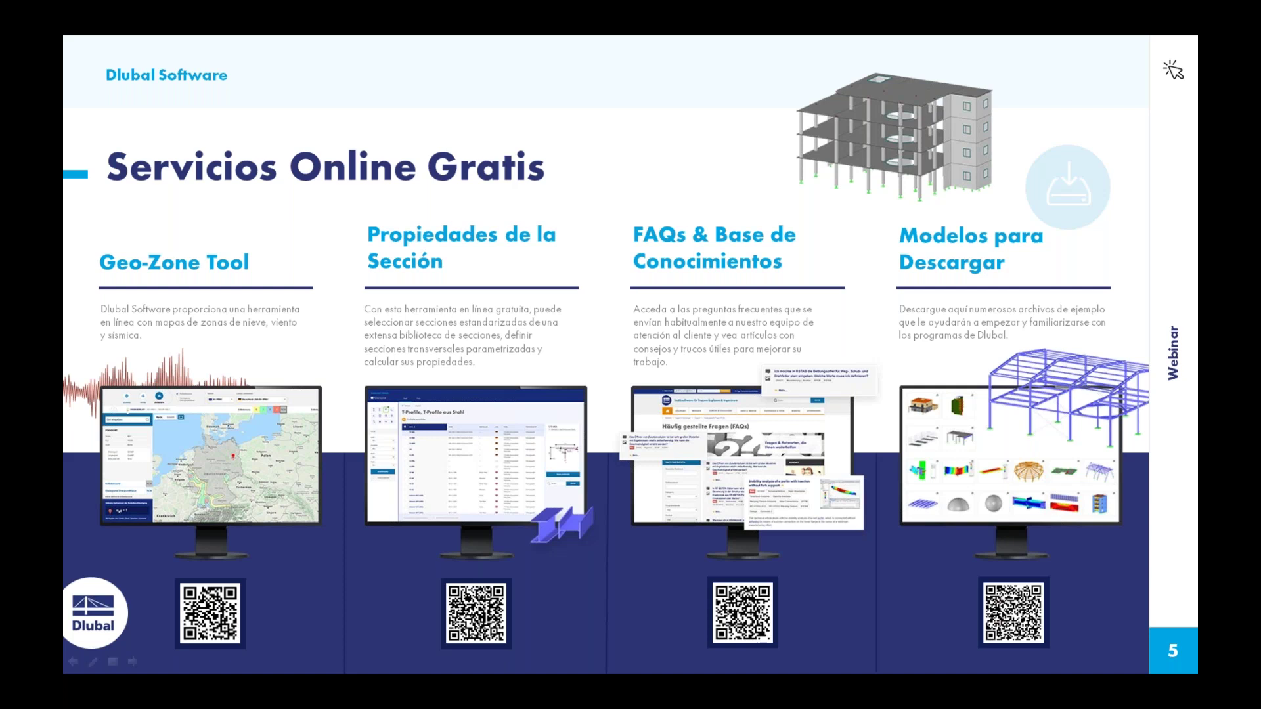
Switch to Chrome and view the RFEM 6, RSTAB 9, RSECTION 1 and RWIND 2 downloads on Dlubal's free trial page.
{"action": "key", "text": "alt+Tab"}
{"action": "mouse_move", "coordinate": [778, 151]}
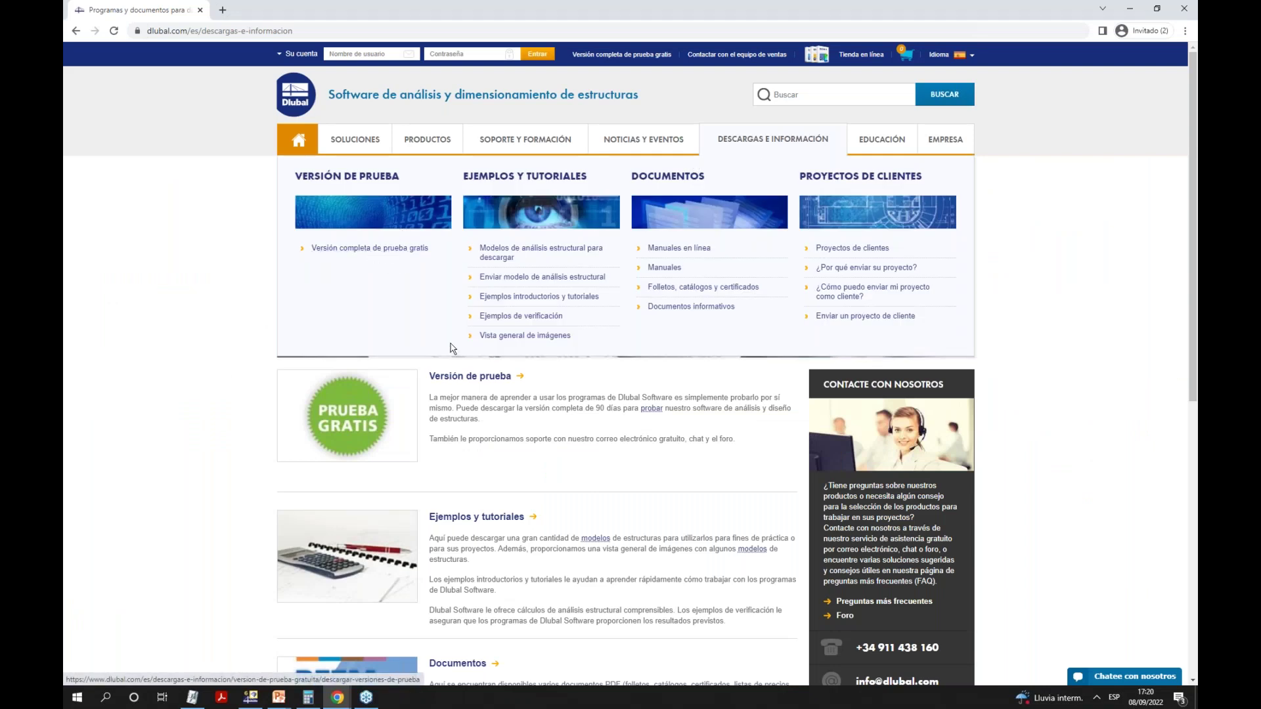
{"action": "left_click", "coordinate": [470, 376]}
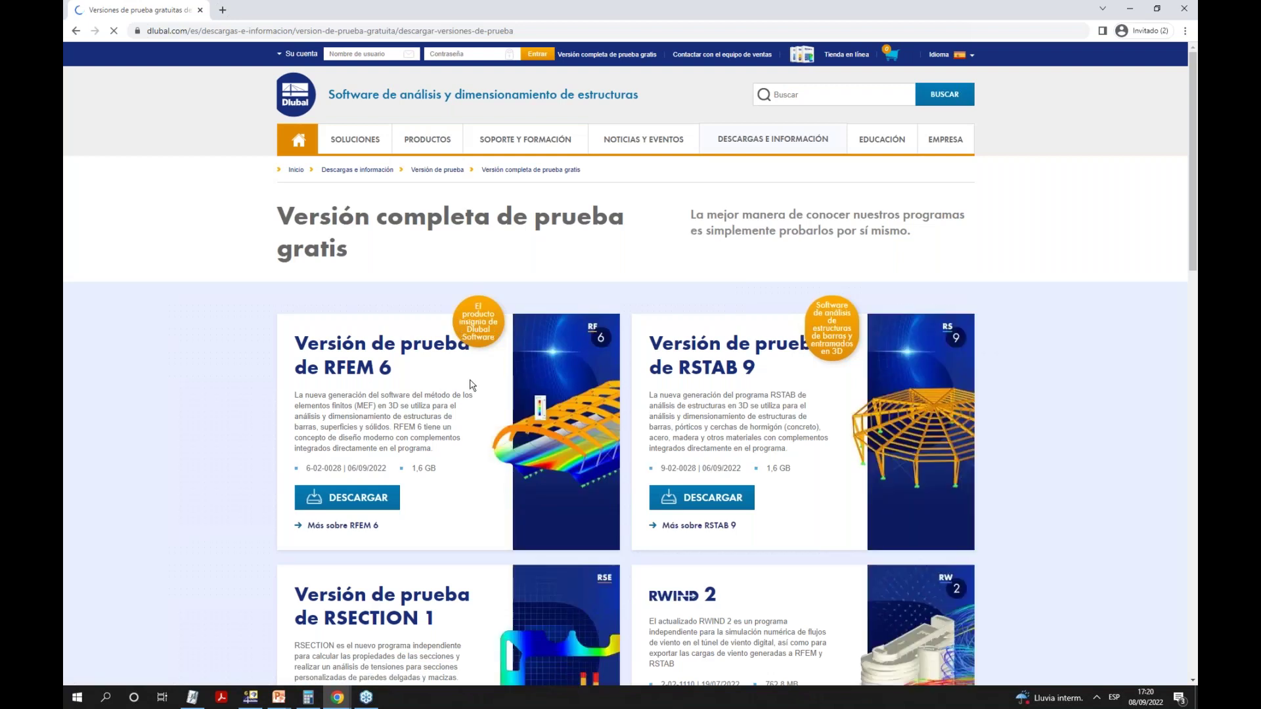
{"action": "scroll", "coordinate": [673, 403], "scroll_direction": "down", "scroll_amount": 3}
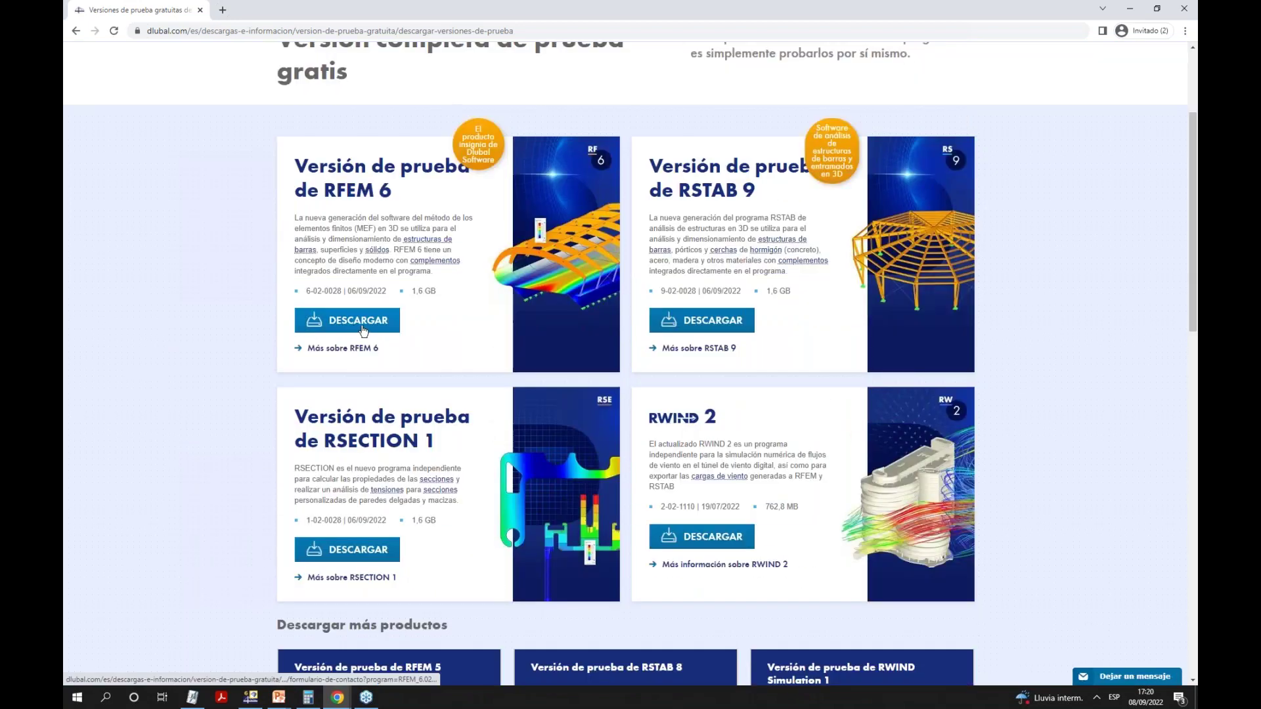
{"action": "scroll", "coordinate": [818, 432], "scroll_direction": "down", "scroll_amount": 3}
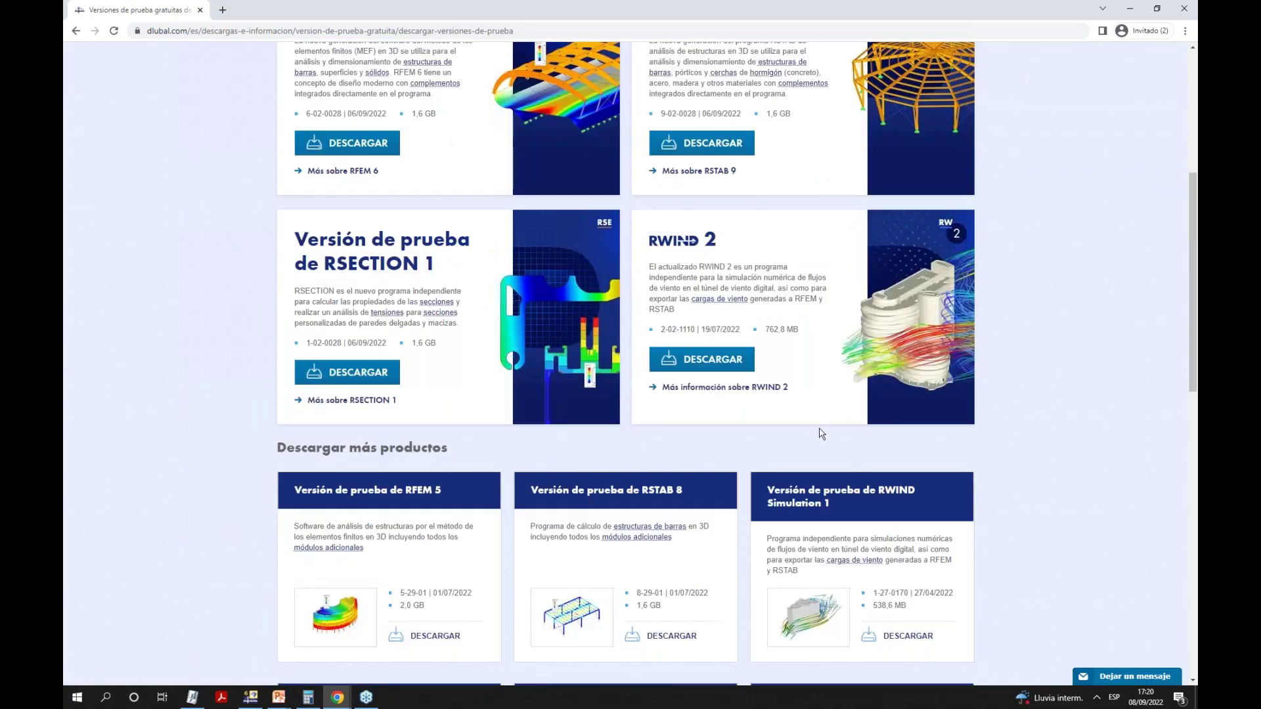
{"action": "scroll", "coordinate": [479, 235], "scroll_direction": "up", "scroll_amount": 3}
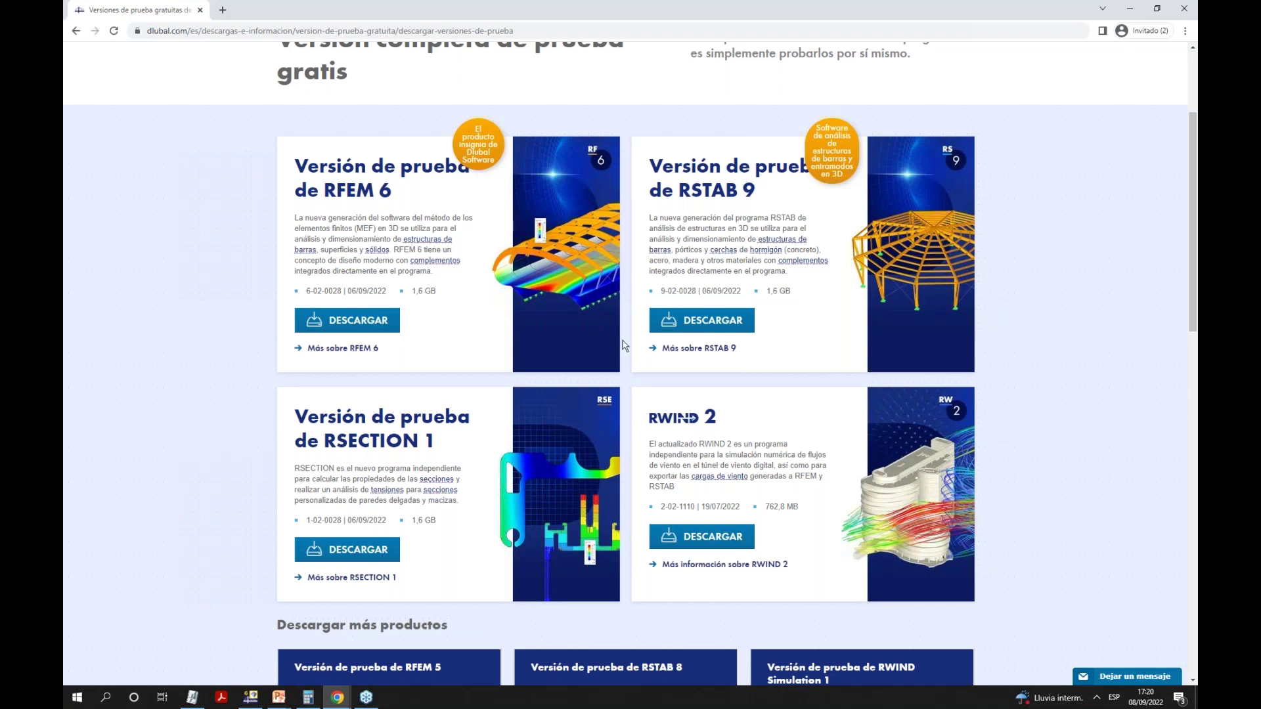
{"action": "left_click", "coordinate": [1130, 12]}
{"action": "left_click", "coordinate": [1065, 547]}
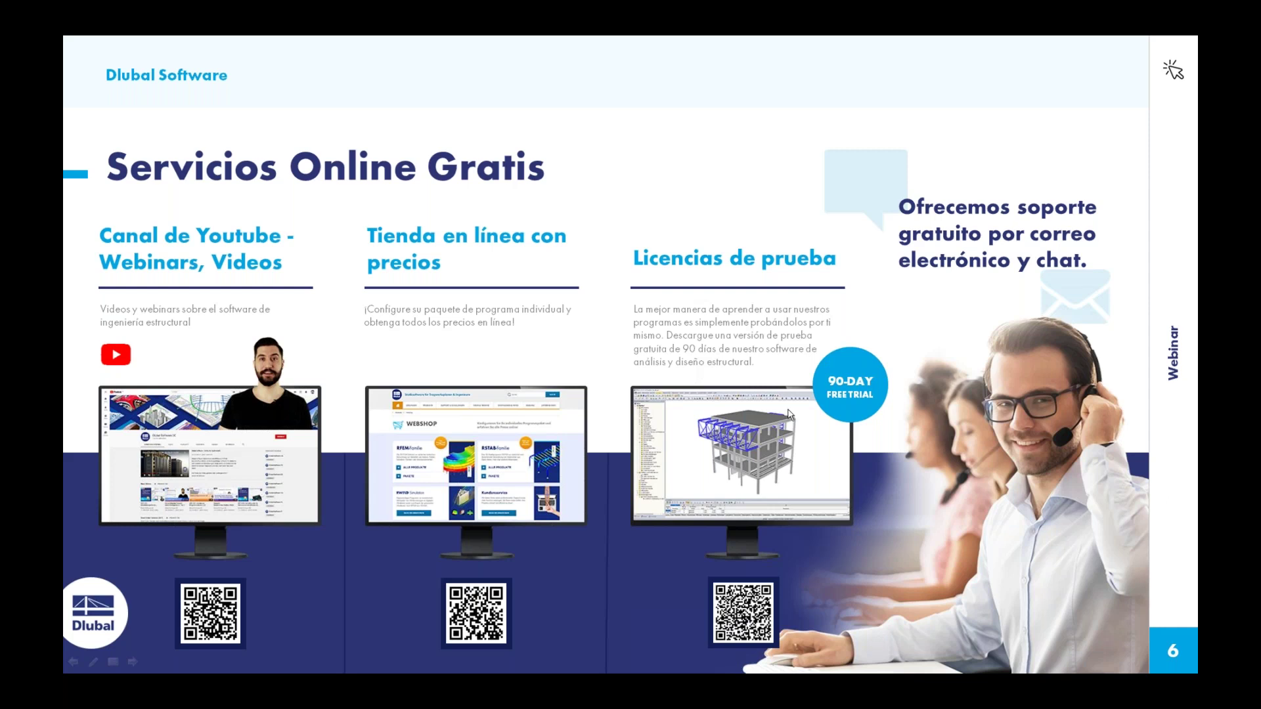
{"action": "key", "text": "Right"}
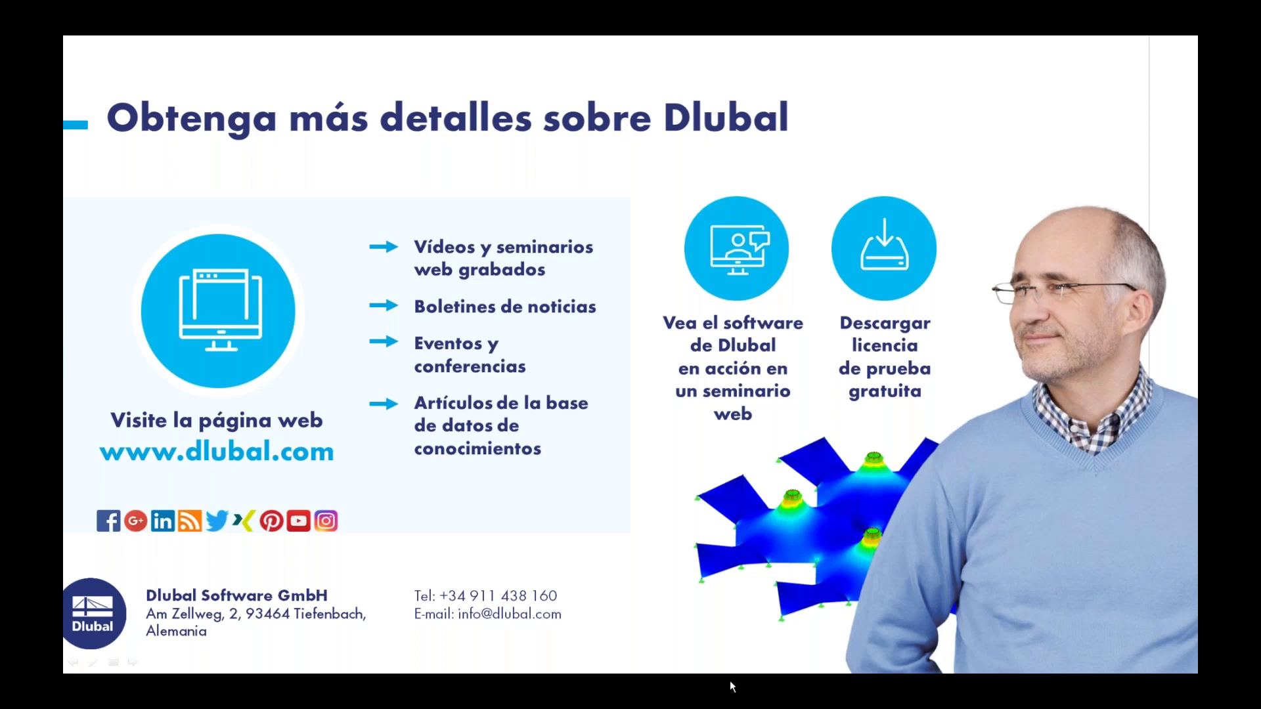
Switch back to Chrome, open Dlubal's Noticias y eventos page and locate its training section.
{"action": "key", "text": "alt+Tab"}
{"action": "scroll", "coordinate": [801, 154], "scroll_direction": "up", "scroll_amount": 3}
{"action": "mouse_move", "coordinate": [800, 154]}
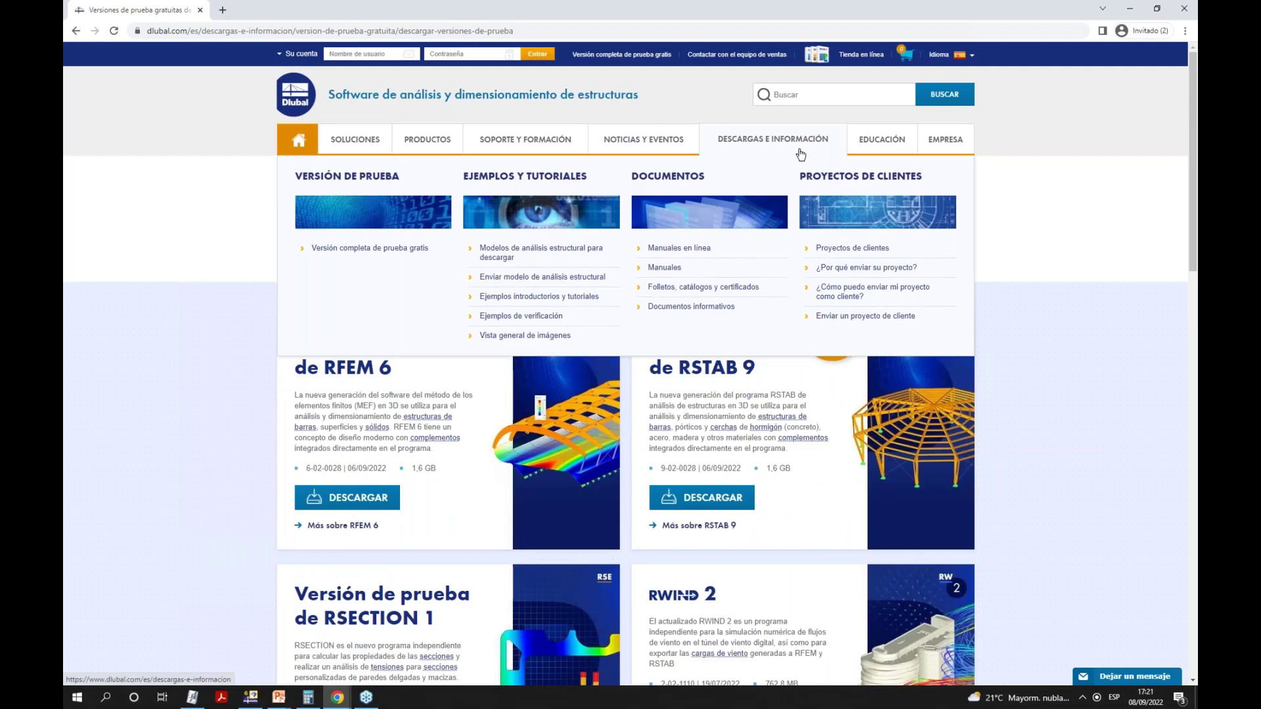
{"action": "mouse_move", "coordinate": [651, 142]}
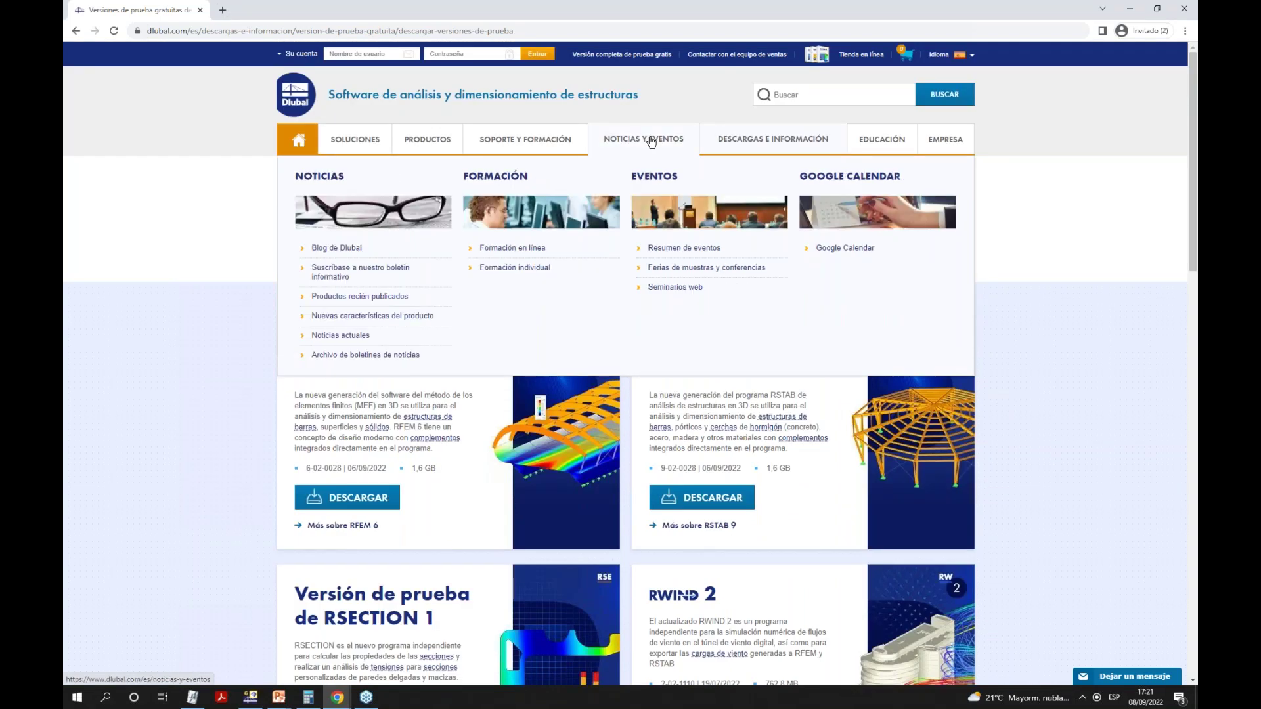
{"action": "left_click", "coordinate": [650, 142]}
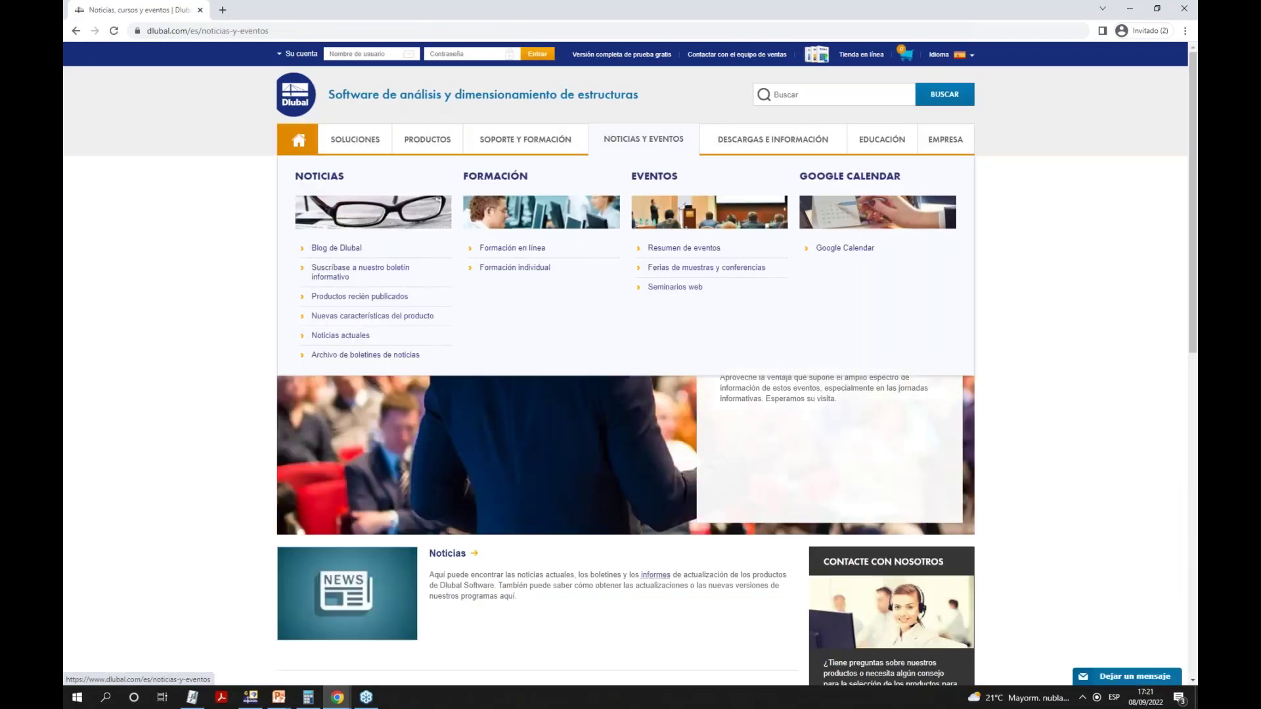
{"action": "scroll", "coordinate": [668, 169], "scroll_direction": "down", "scroll_amount": 4}
{"action": "scroll", "coordinate": [668, 169], "scroll_direction": "down", "scroll_amount": 6}
{"action": "scroll", "coordinate": [459, 108], "scroll_direction": "up", "scroll_amount": 1}
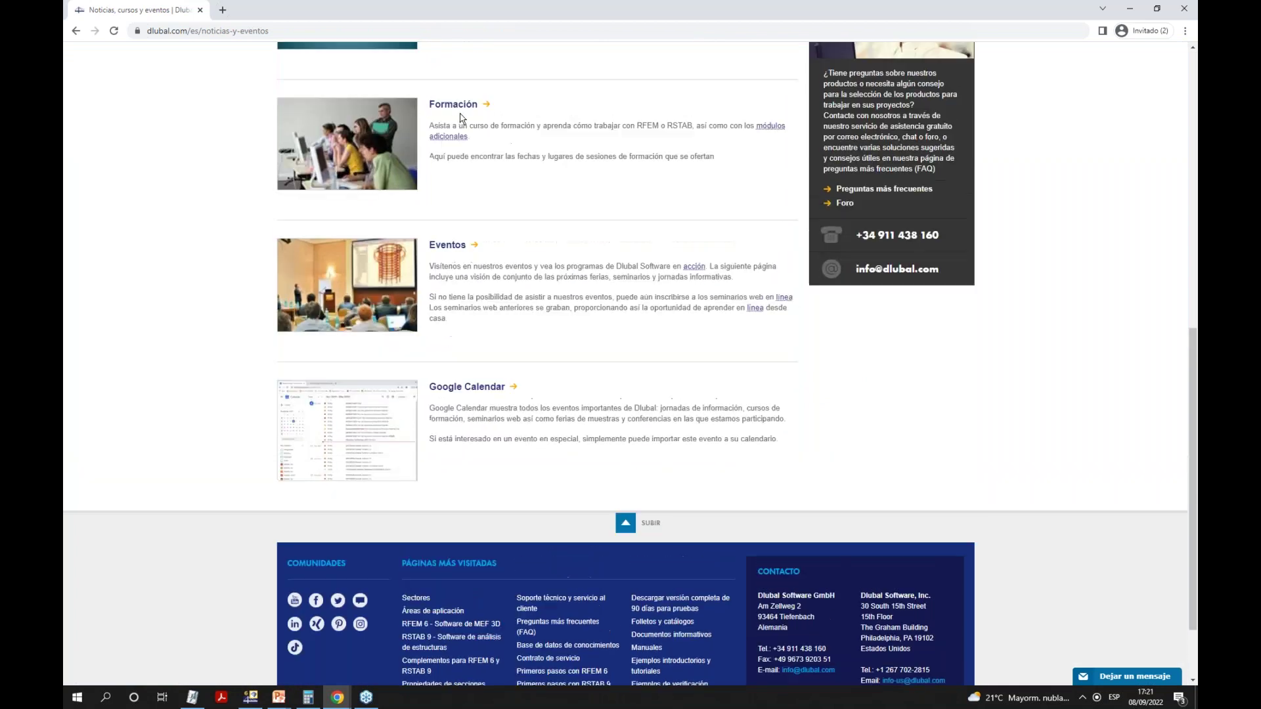
Open the Formación page and look over its training courses.
{"action": "left_click", "coordinate": [458, 106]}
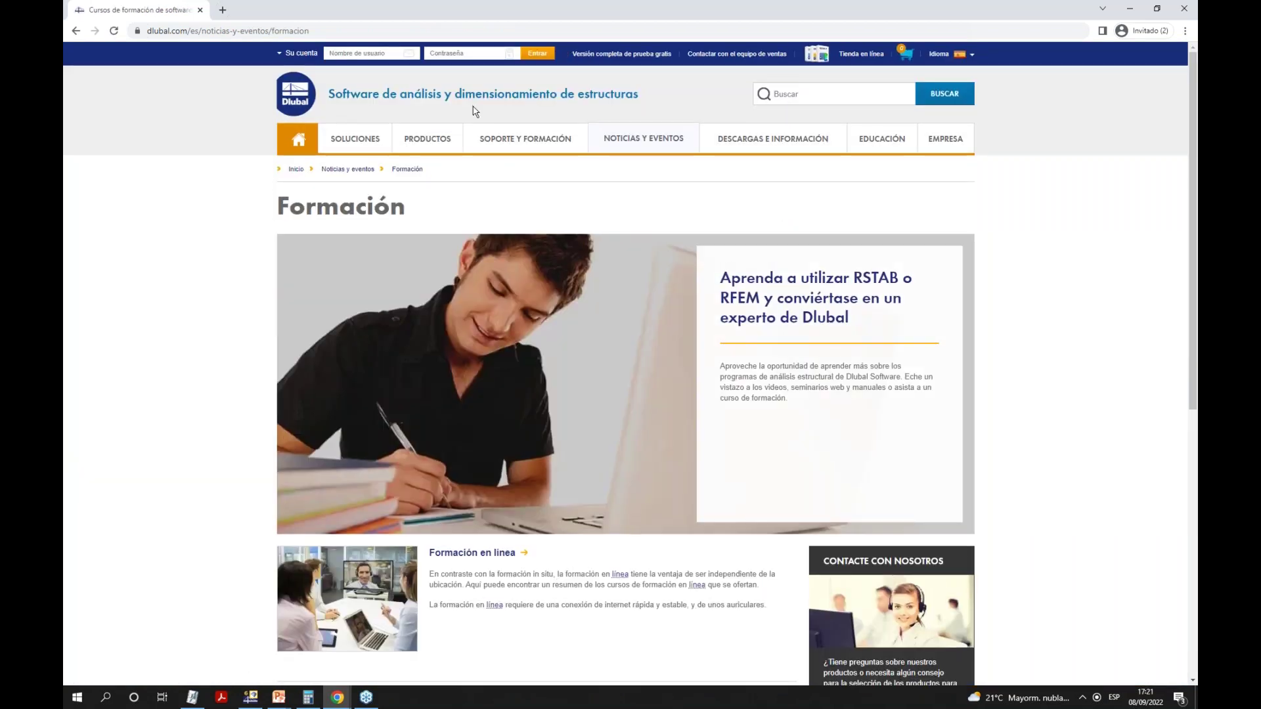
{"action": "scroll", "coordinate": [480, 112], "scroll_direction": "down", "scroll_amount": 5}
{"action": "scroll", "coordinate": [480, 112], "scroll_direction": "up", "scroll_amount": 5}
Open the Seminarios web page and search for web seminars with the language set to Español.
{"action": "mouse_move", "coordinate": [629, 140]}
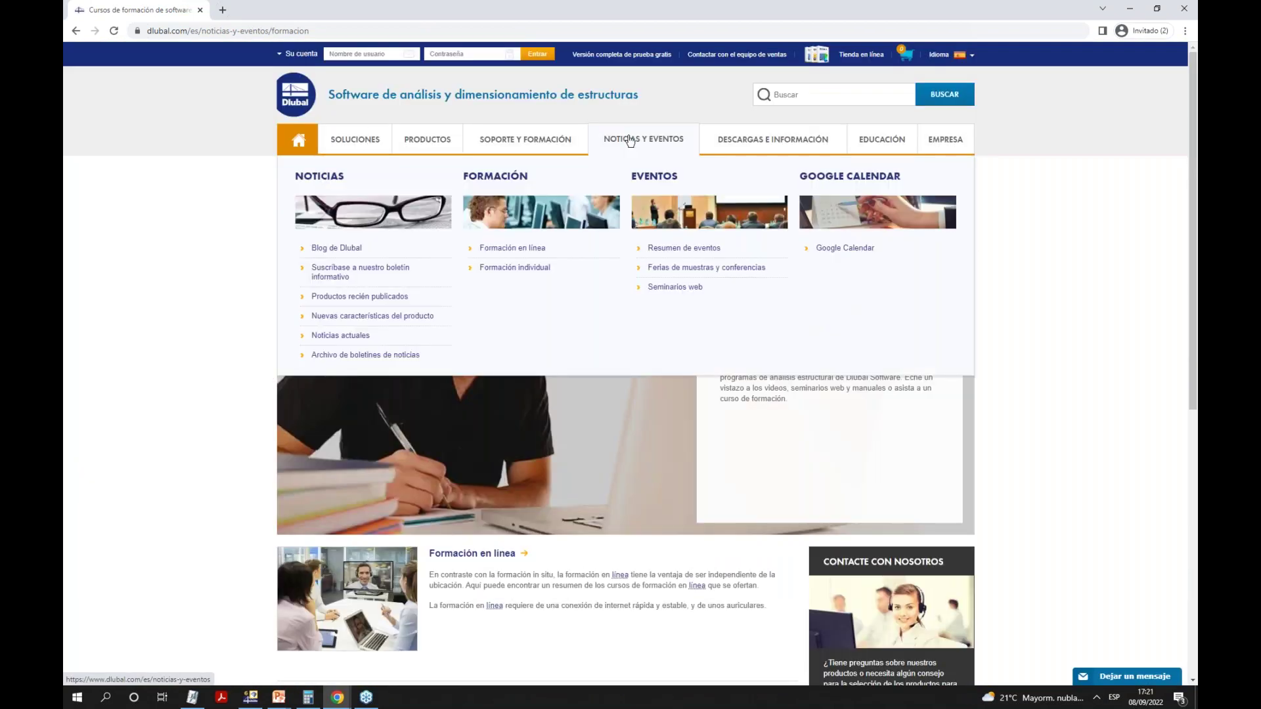
{"action": "left_click", "coordinate": [672, 287]}
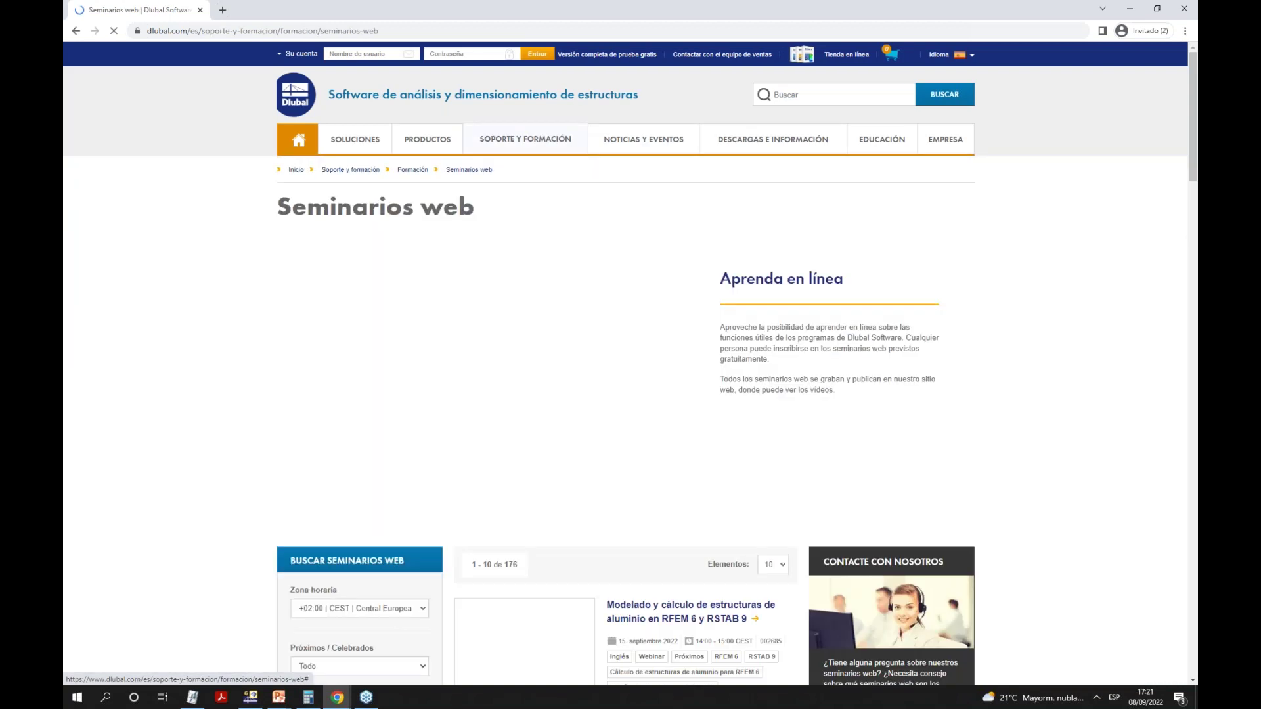
{"action": "scroll", "coordinate": [394, 413], "scroll_direction": "down", "scroll_amount": 6}
{"action": "left_click", "coordinate": [348, 408]}
{"action": "left_click", "coordinate": [342, 481]}
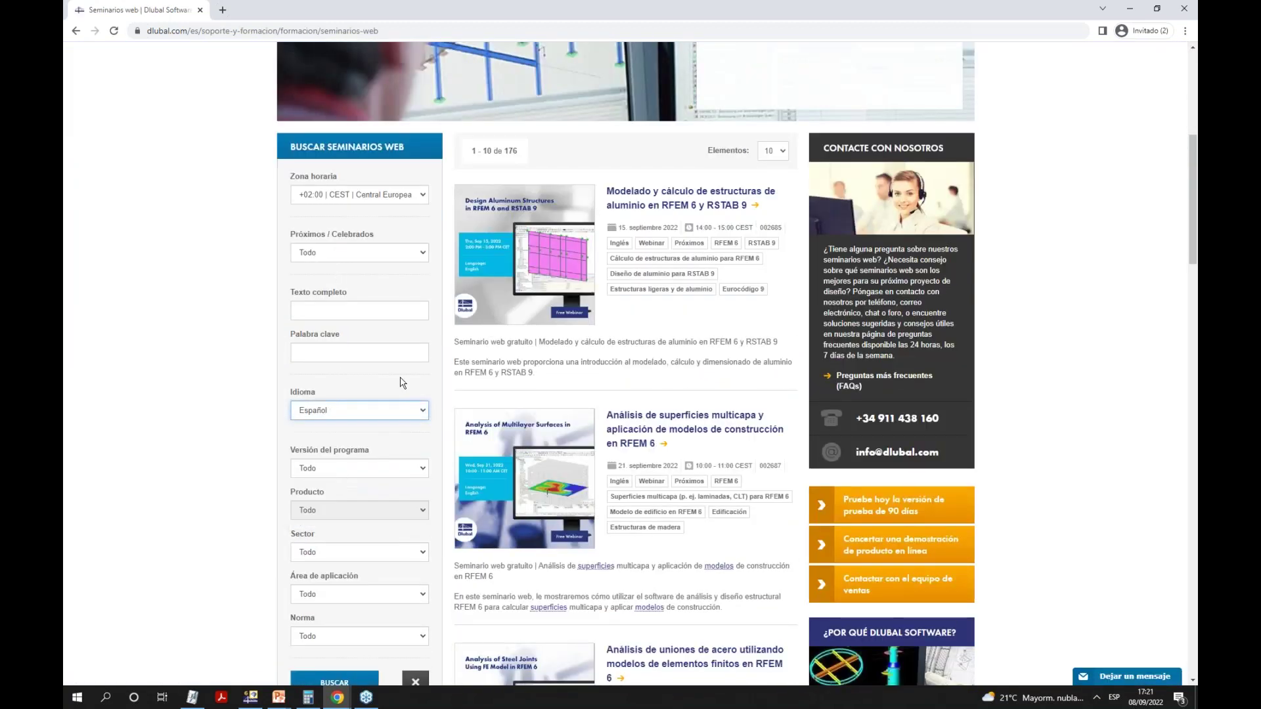
{"action": "scroll", "coordinate": [403, 382], "scroll_direction": "down", "scroll_amount": 2}
{"action": "left_click", "coordinate": [335, 566]}
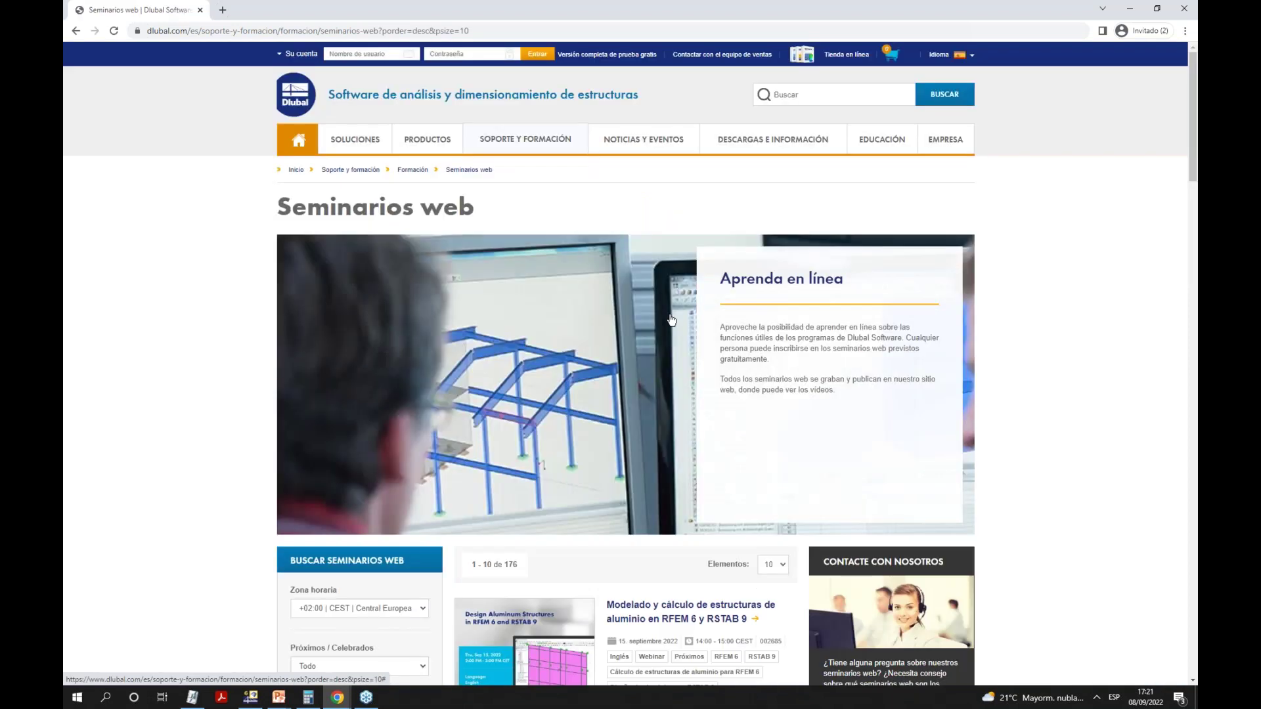
Try to restrict the web seminar list to upcoming ones (Próximos), and look through the listed seminars.
{"action": "scroll", "coordinate": [670, 320], "scroll_direction": "down", "scroll_amount": 6}
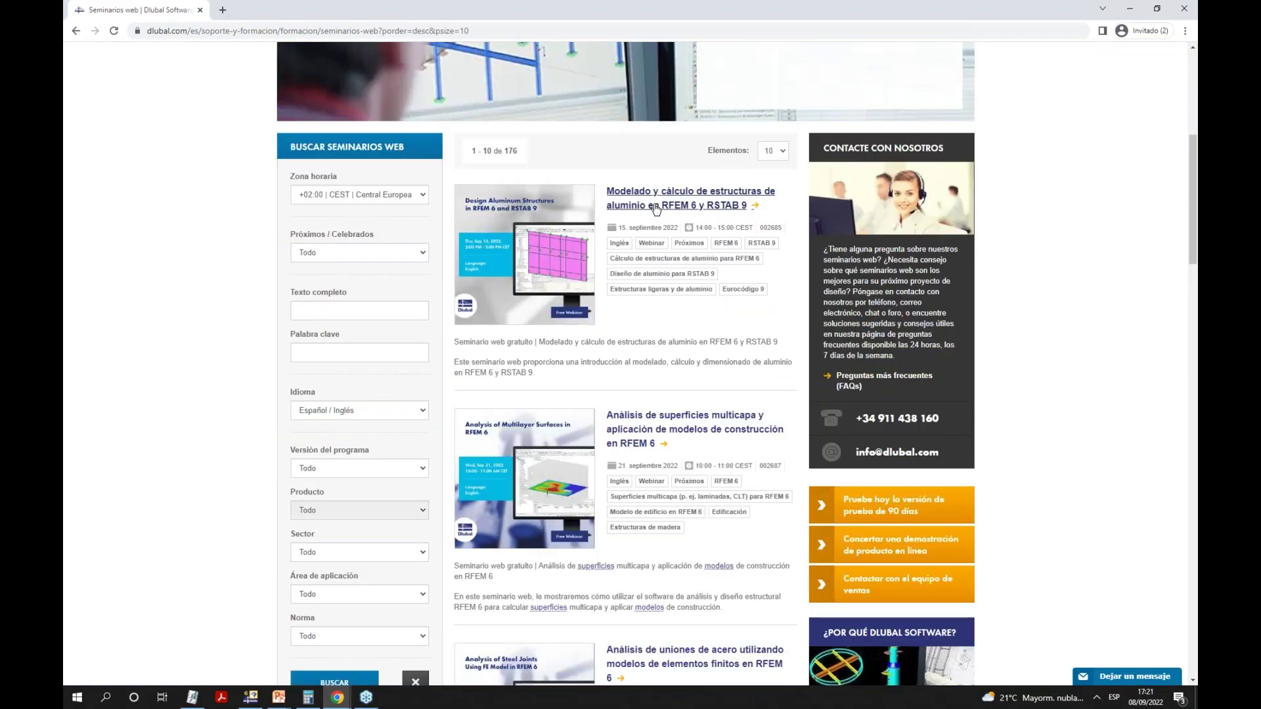
{"action": "scroll", "coordinate": [654, 209], "scroll_direction": "down", "scroll_amount": 3}
{"action": "scroll", "coordinate": [348, 141], "scroll_direction": "up", "scroll_amount": 1}
{"action": "left_click", "coordinate": [345, 135]}
{"action": "left_click", "coordinate": [346, 159]}
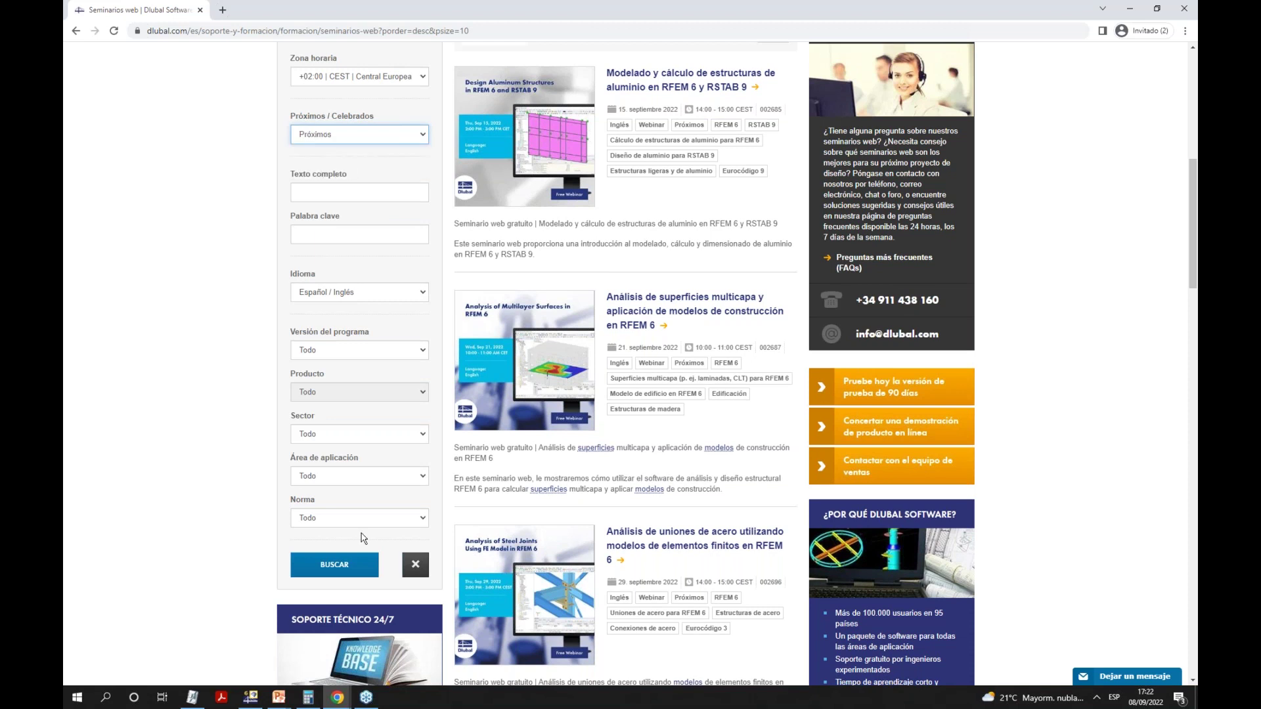
{"action": "left_click", "coordinate": [334, 566]}
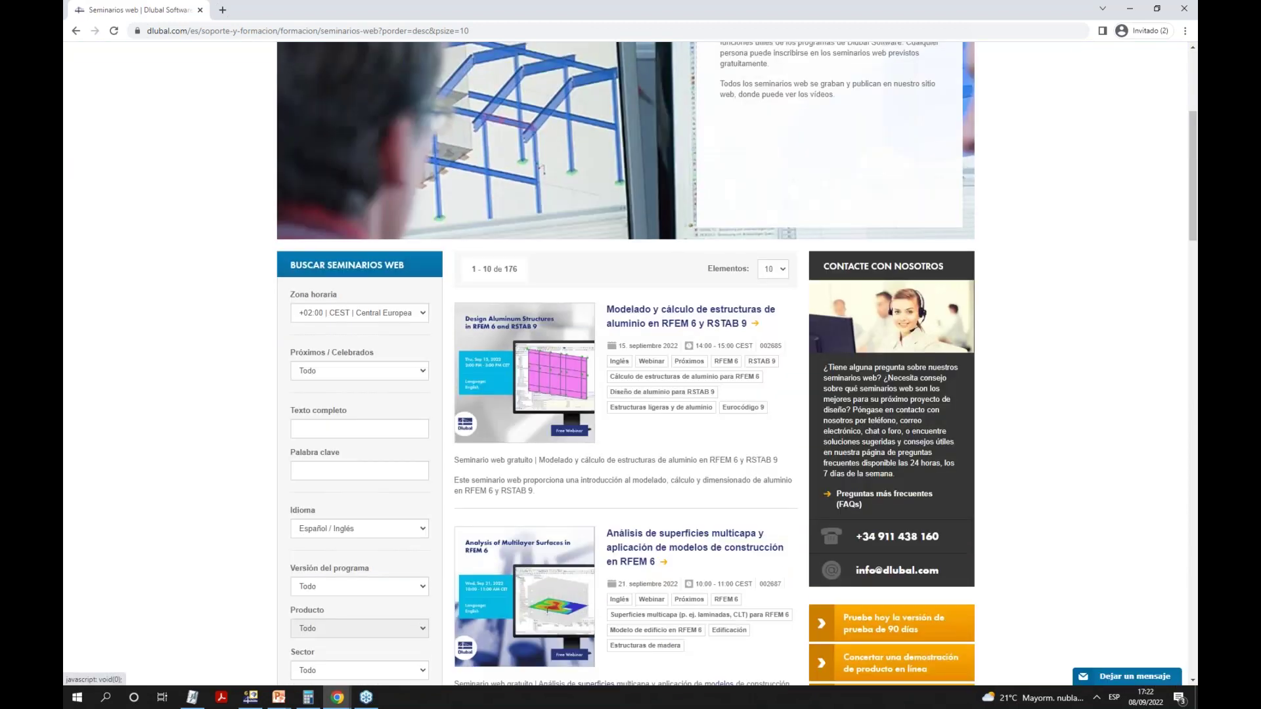
{"action": "scroll", "coordinate": [358, 154], "scroll_direction": "down", "scroll_amount": 4}
{"action": "left_click", "coordinate": [352, 135]}
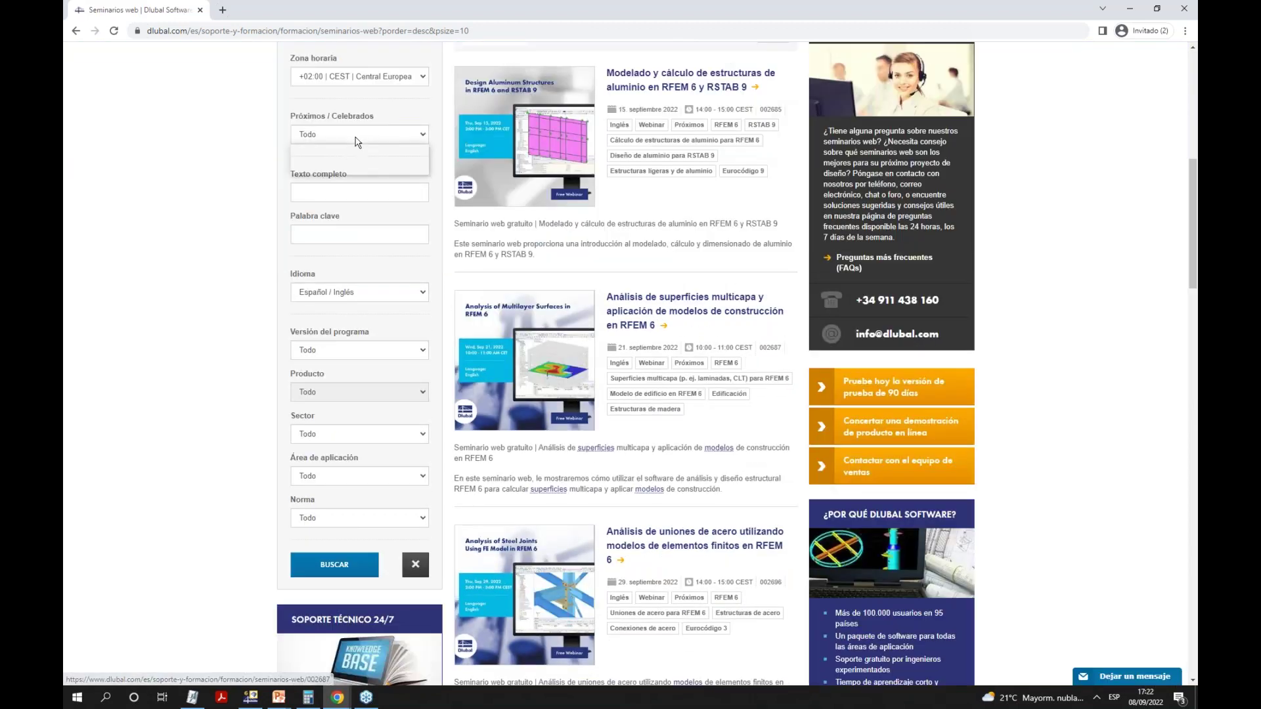
{"action": "left_click", "coordinate": [350, 160]}
{"action": "left_click", "coordinate": [336, 564]}
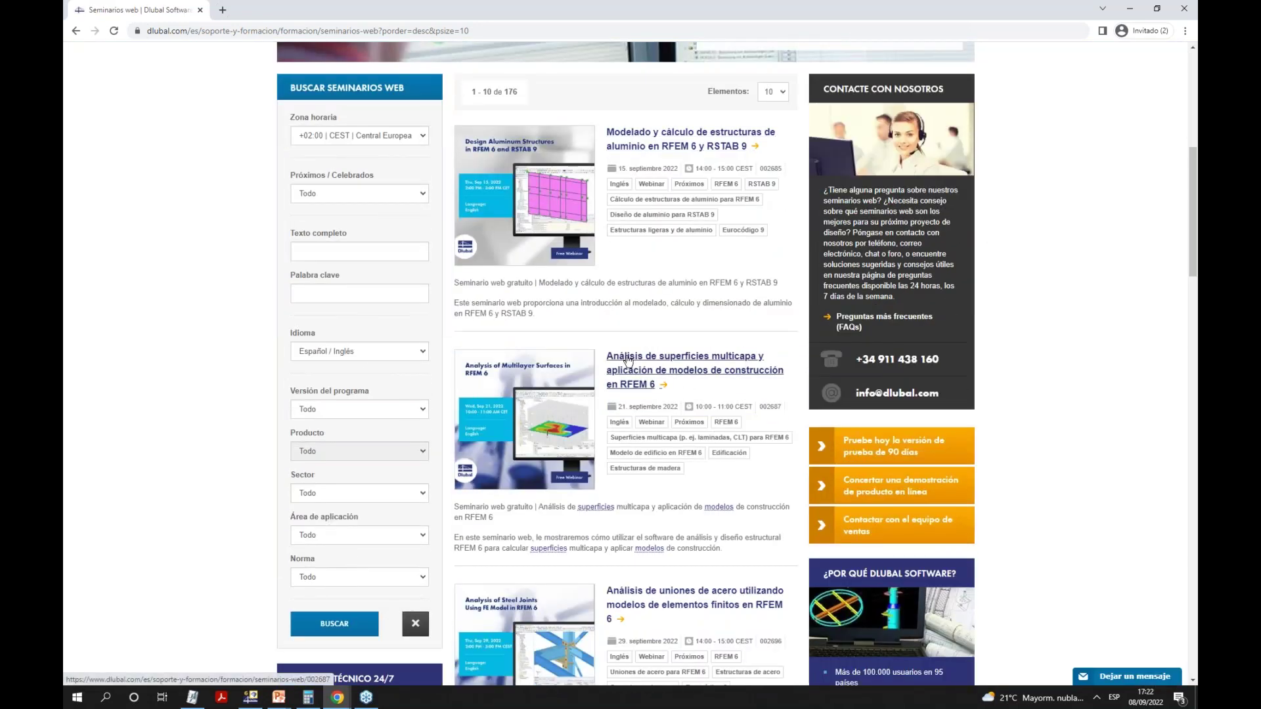
{"action": "scroll", "coordinate": [547, 430], "scroll_direction": "down", "scroll_amount": 3}
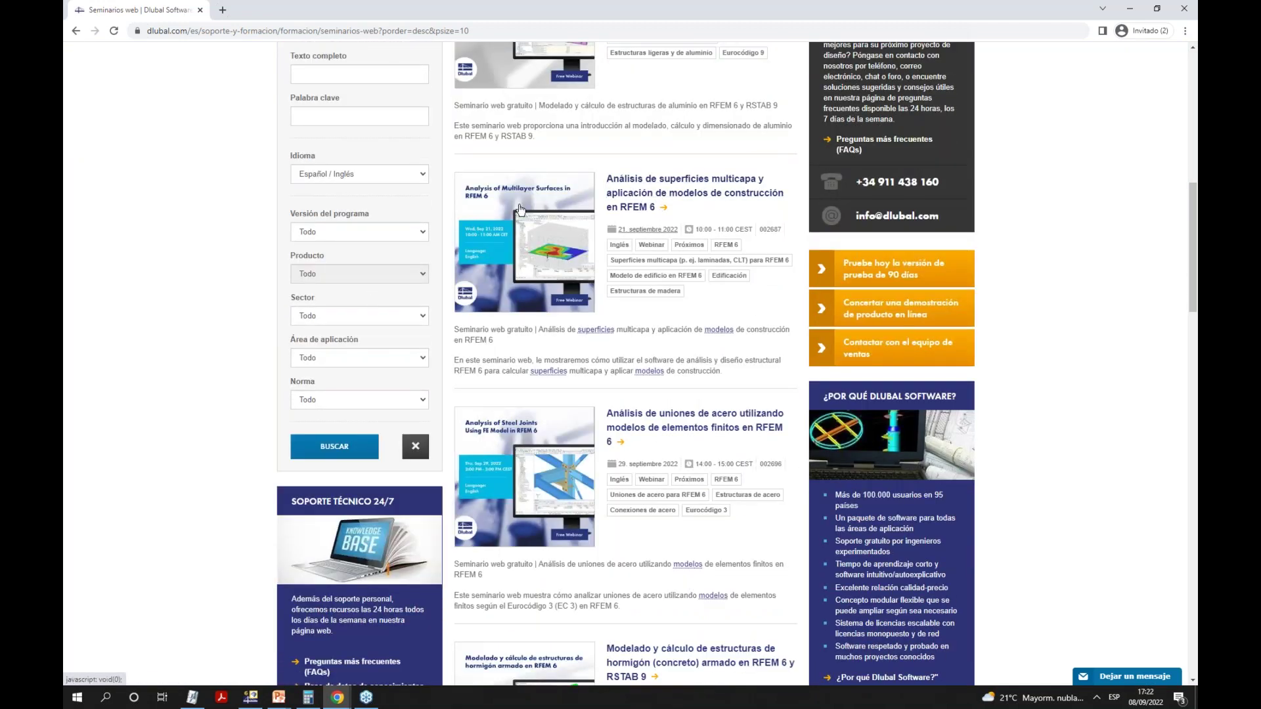
Retry the web seminar search with only the Español language filter.
{"action": "scroll", "coordinate": [392, 208], "scroll_direction": "up", "scroll_amount": 3}
{"action": "left_click", "coordinate": [355, 410]}
{"action": "left_click", "coordinate": [335, 464]}
{"action": "left_click", "coordinate": [352, 410]}
{"action": "left_click", "coordinate": [335, 474]}
{"action": "scroll", "coordinate": [407, 446], "scroll_direction": "down", "scroll_amount": 2}
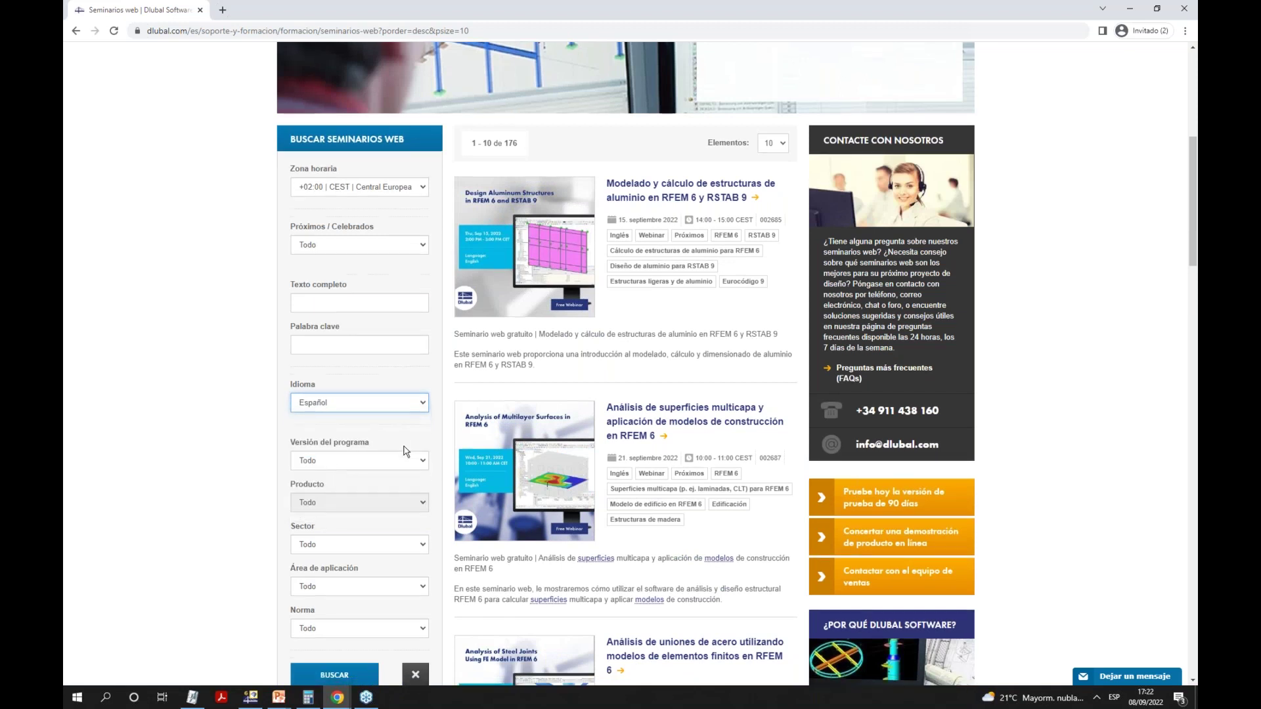
{"action": "left_click", "coordinate": [317, 566]}
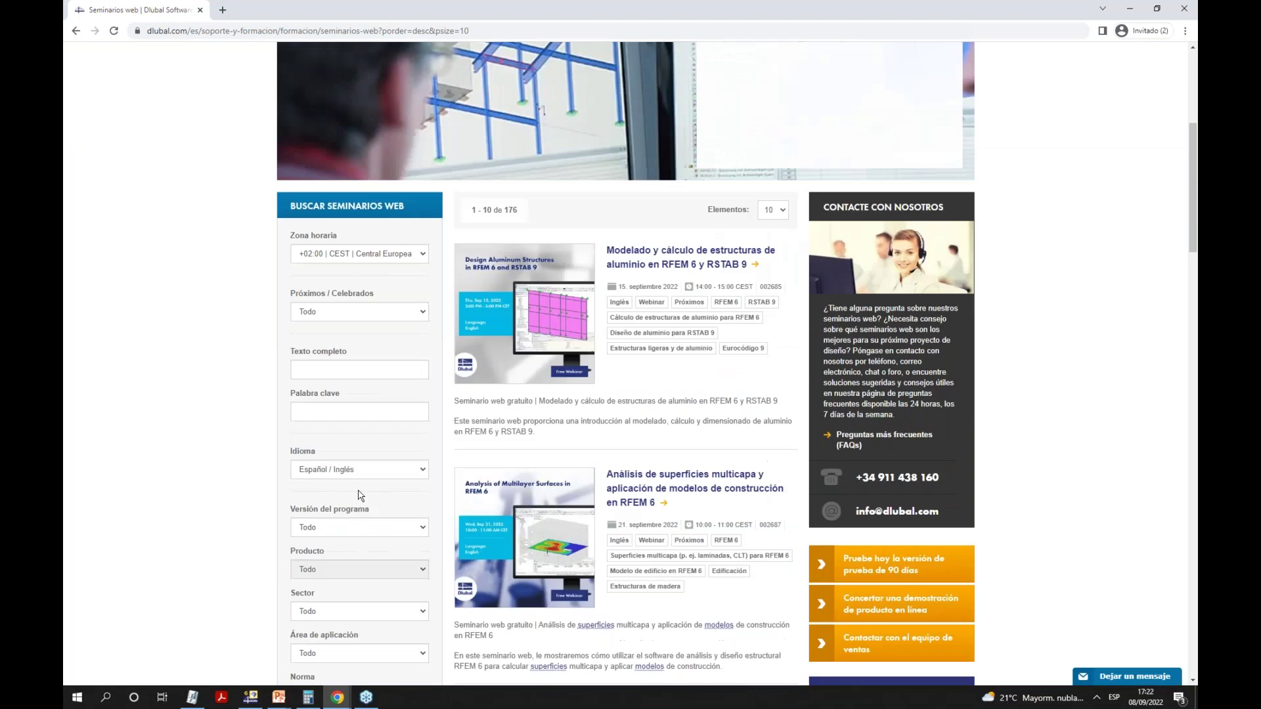
Locate the Spanish seminar on modelling and designing reinforced concrete structures in RFEM 6 and RSTAB 9 in the list.
{"action": "scroll", "coordinate": [392, 464], "scroll_direction": "down", "scroll_amount": 2}
{"action": "scroll", "coordinate": [628, 376], "scroll_direction": "down", "scroll_amount": 7}
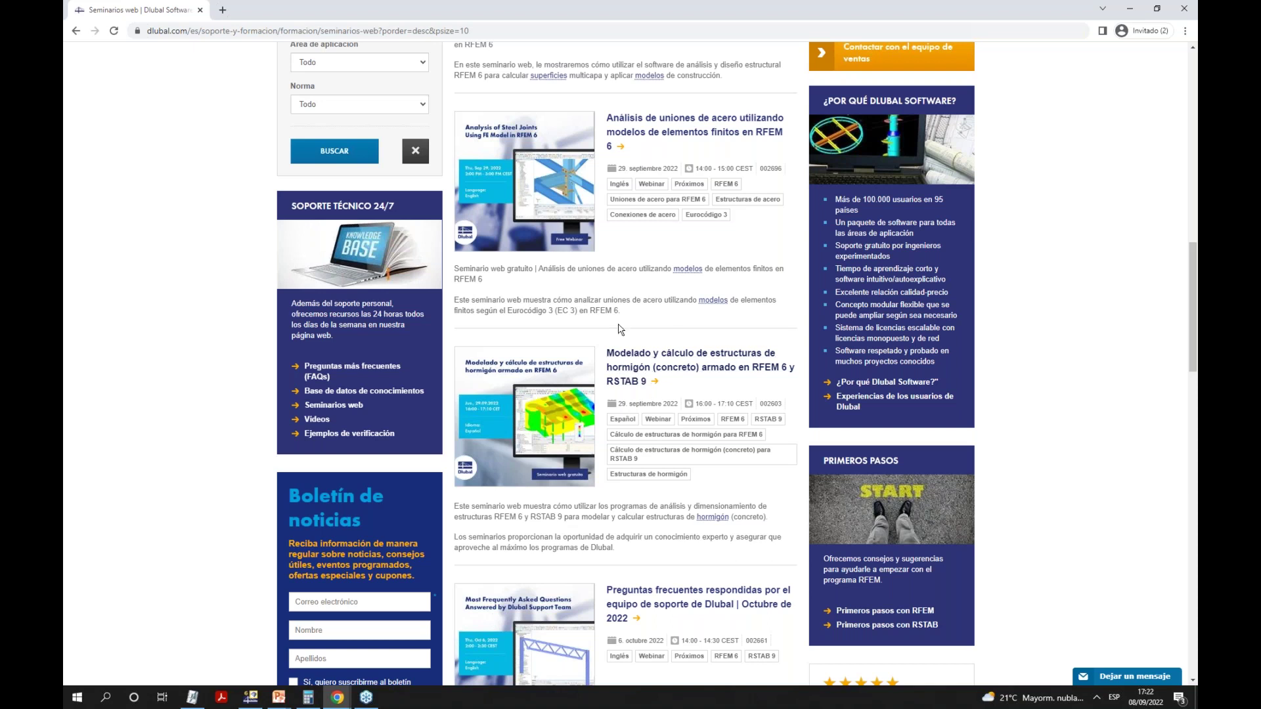
{"action": "scroll", "coordinate": [668, 372], "scroll_direction": "down", "scroll_amount": 2}
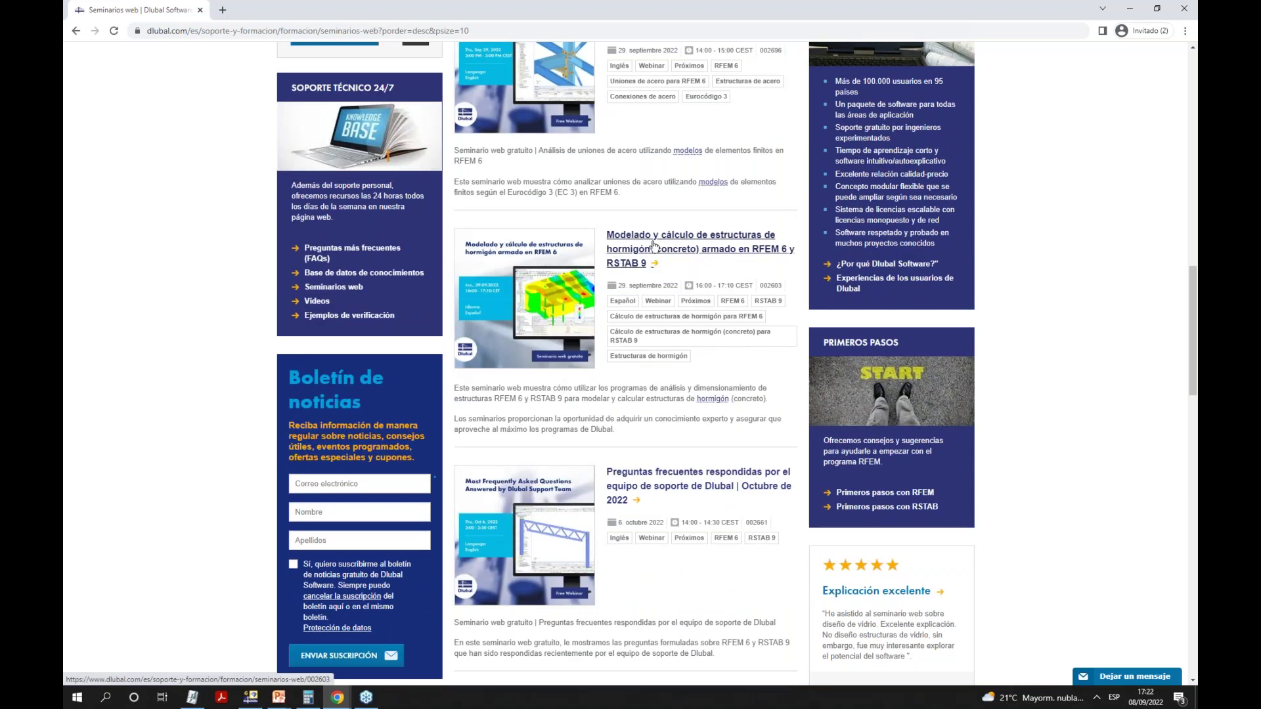
Reopen the Seminarios web page and check its Próximos / Celebrados filter, keeping it at Todo.
{"action": "scroll", "coordinate": [646, 283], "scroll_direction": "up", "scroll_amount": 15}
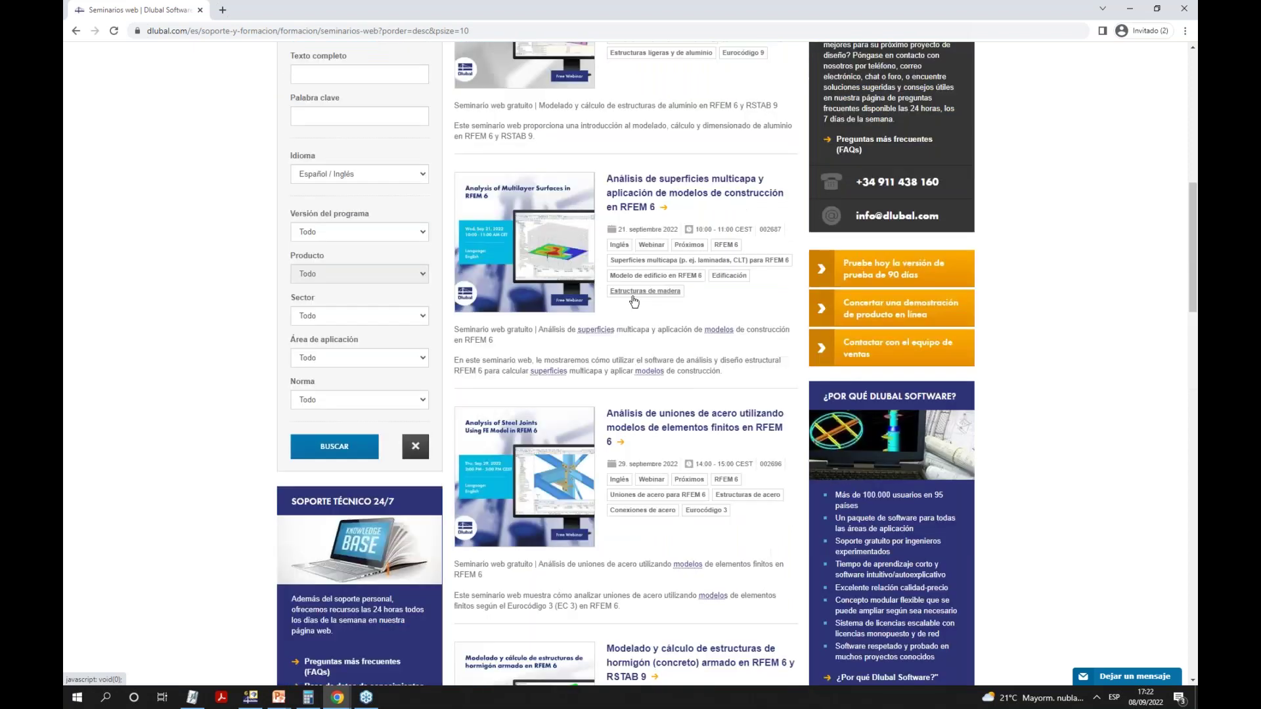
{"action": "mouse_move", "coordinate": [763, 133]}
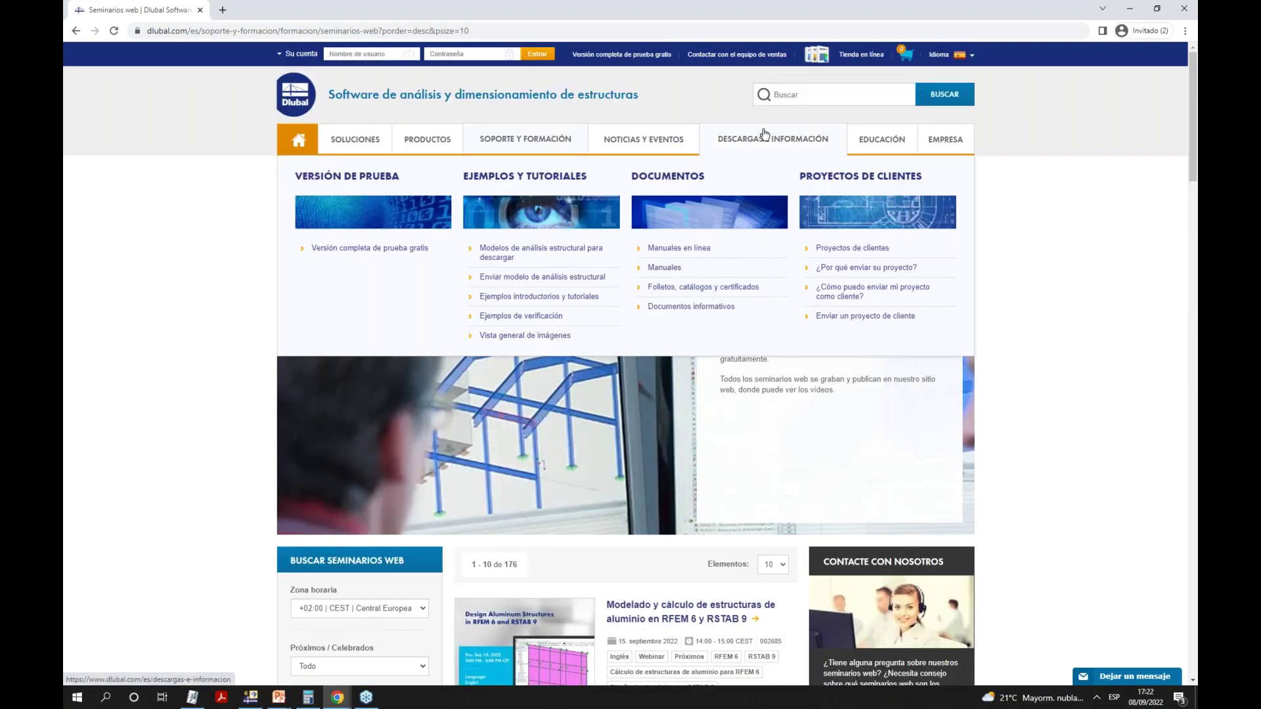
{"action": "mouse_move", "coordinate": [670, 143]}
{"action": "left_click", "coordinate": [683, 293]}
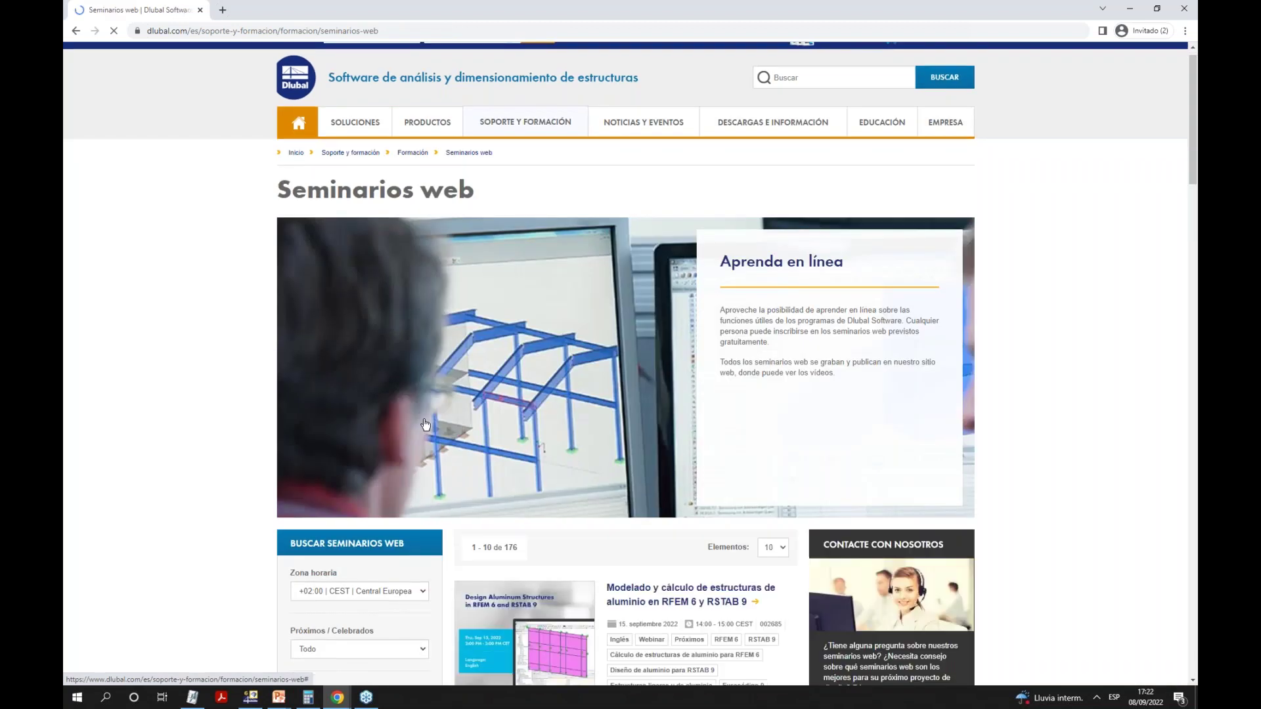
{"action": "scroll", "coordinate": [364, 264], "scroll_direction": "down", "scroll_amount": 6}
{"action": "scroll", "coordinate": [364, 264], "scroll_direction": "down", "scroll_amount": 2}
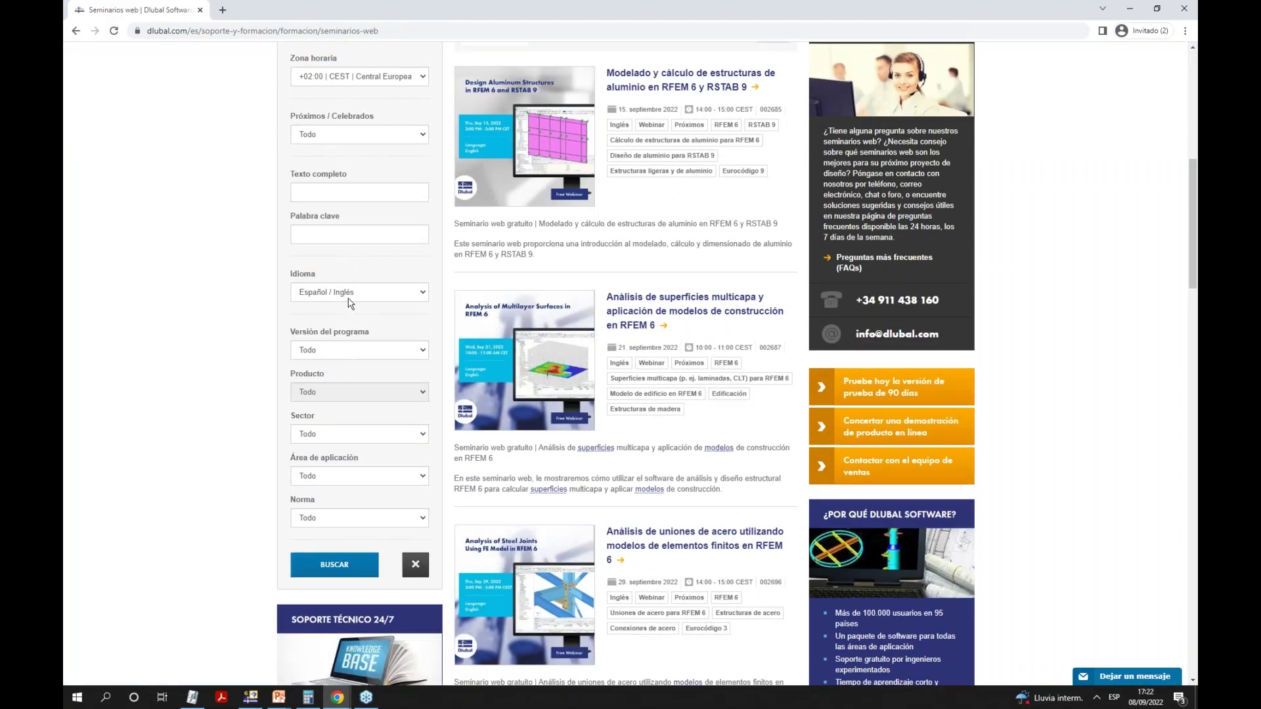
{"action": "left_click", "coordinate": [357, 133]}
{"action": "left_click", "coordinate": [355, 149]}
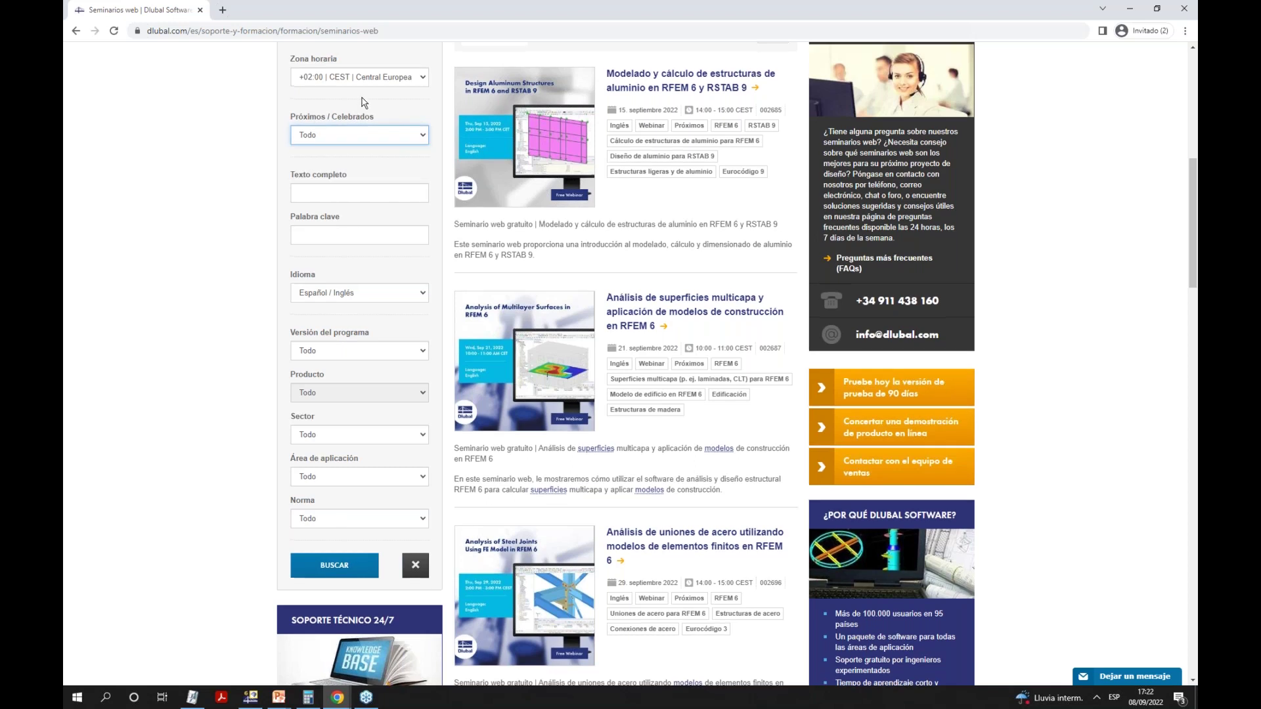
Open the online training courses page (Formación en línea) and look at the search filters and first courses.
{"action": "scroll", "coordinate": [428, 257], "scroll_direction": "up", "scroll_amount": 8}
{"action": "mouse_move", "coordinate": [660, 144]}
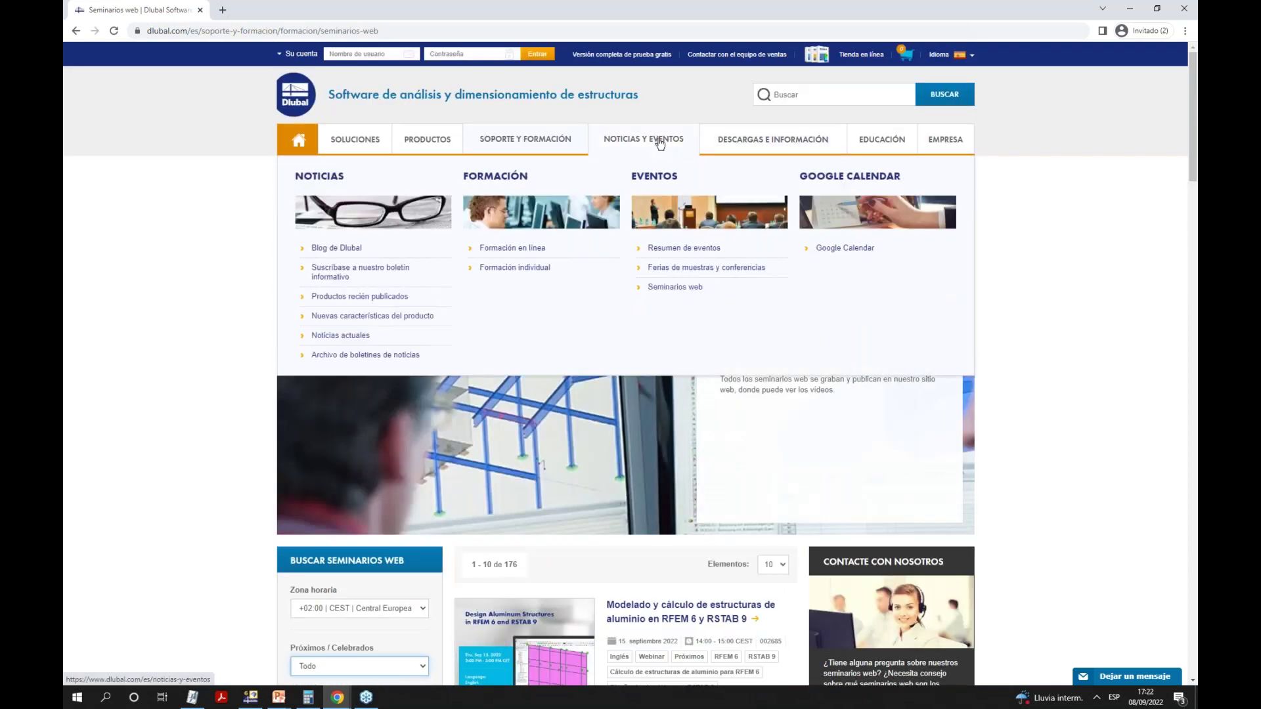
{"action": "left_click", "coordinate": [522, 249]}
{"action": "scroll", "coordinate": [545, 296], "scroll_direction": "down", "scroll_amount": 5}
{"action": "scroll", "coordinate": [570, 346], "scroll_direction": "down", "scroll_amount": 3}
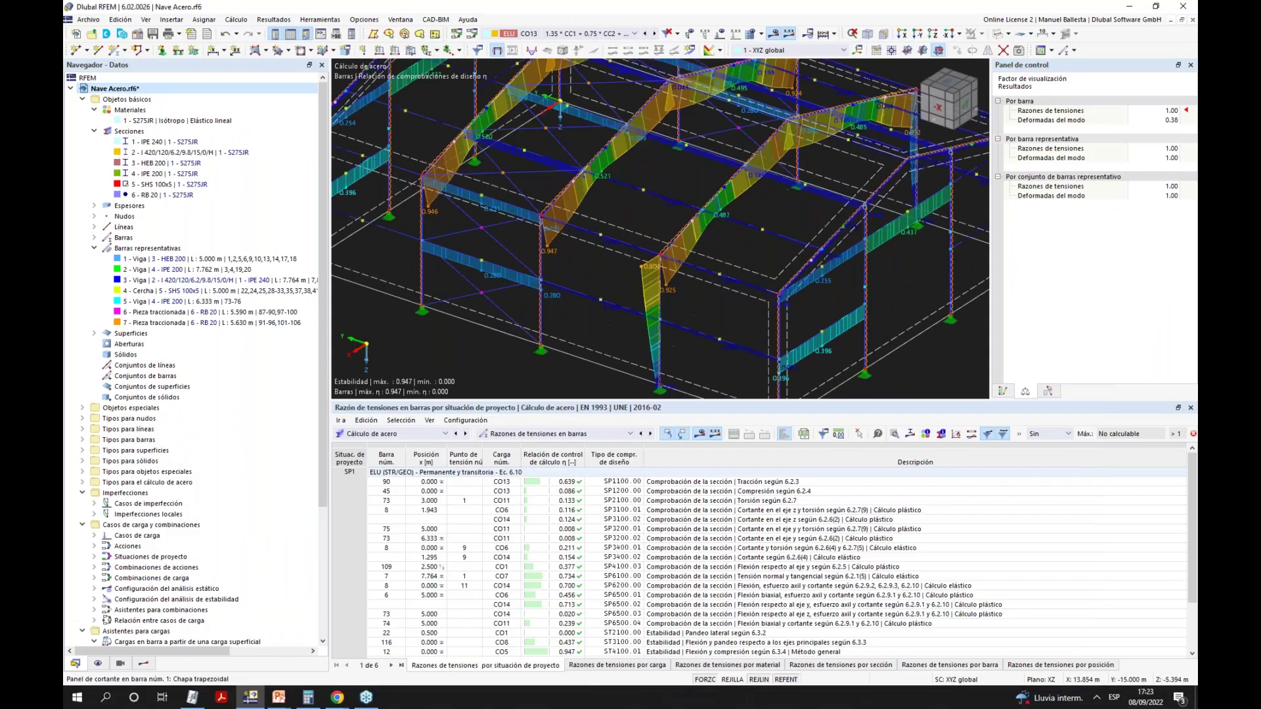
Switch to RFEM and examine the steel design ratio diagrams along the frame rafters near the eaves.
{"action": "scroll", "coordinate": [634, 151], "scroll_direction": "up", "scroll_amount": 3}
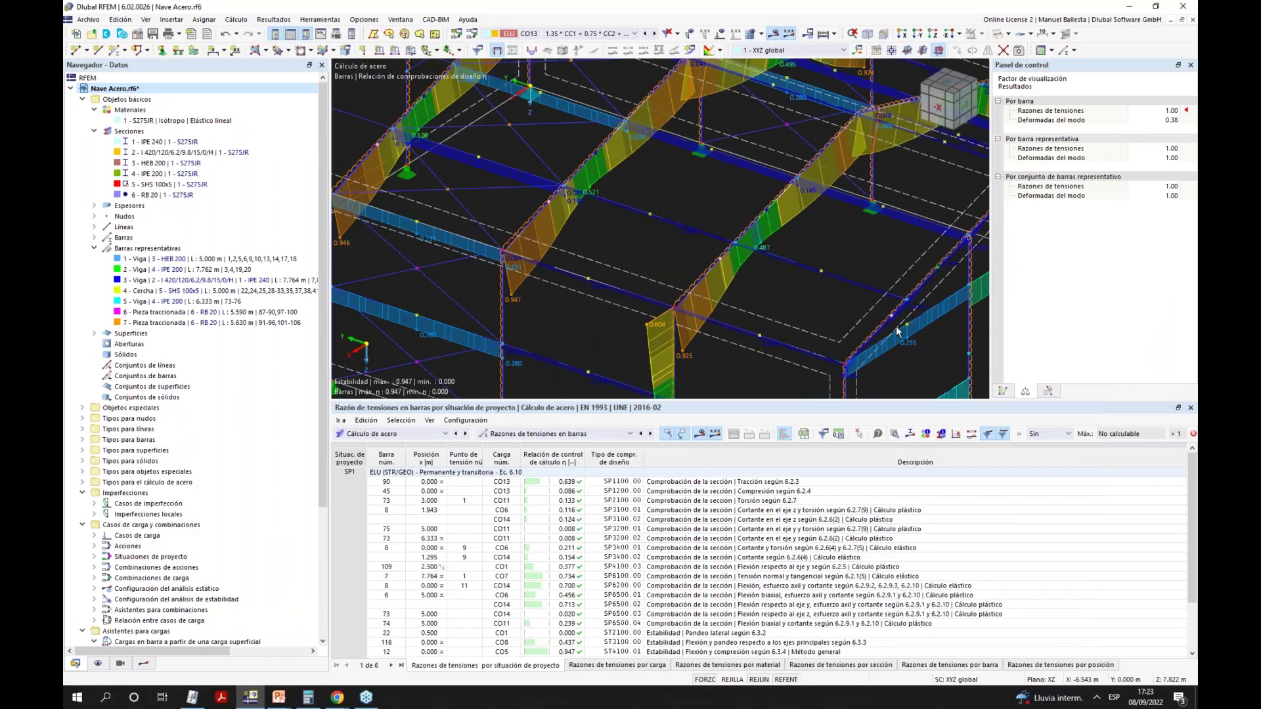
{"action": "middle_click_drag", "start_coordinate": [845, 319], "coordinate": [665, 295], "text": "ctrl"}
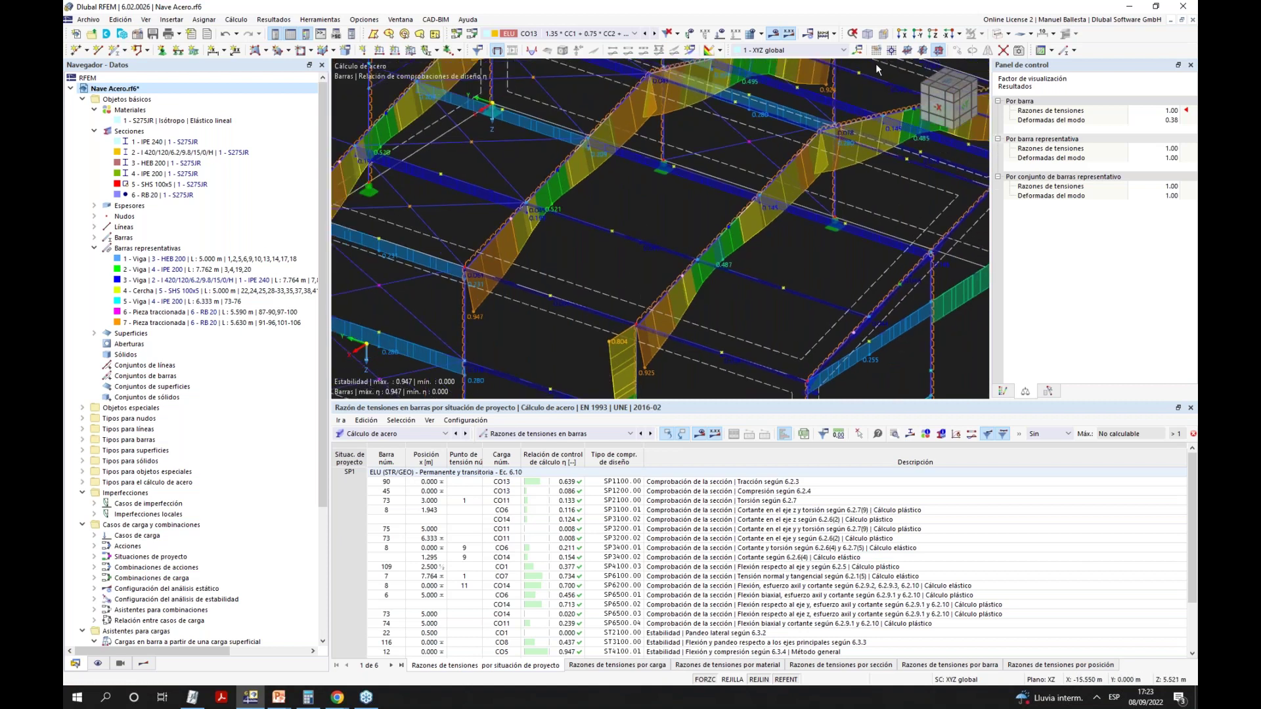
{"action": "middle_click_drag", "start_coordinate": [683, 305], "coordinate": [636, 322], "text": "ctrl"}
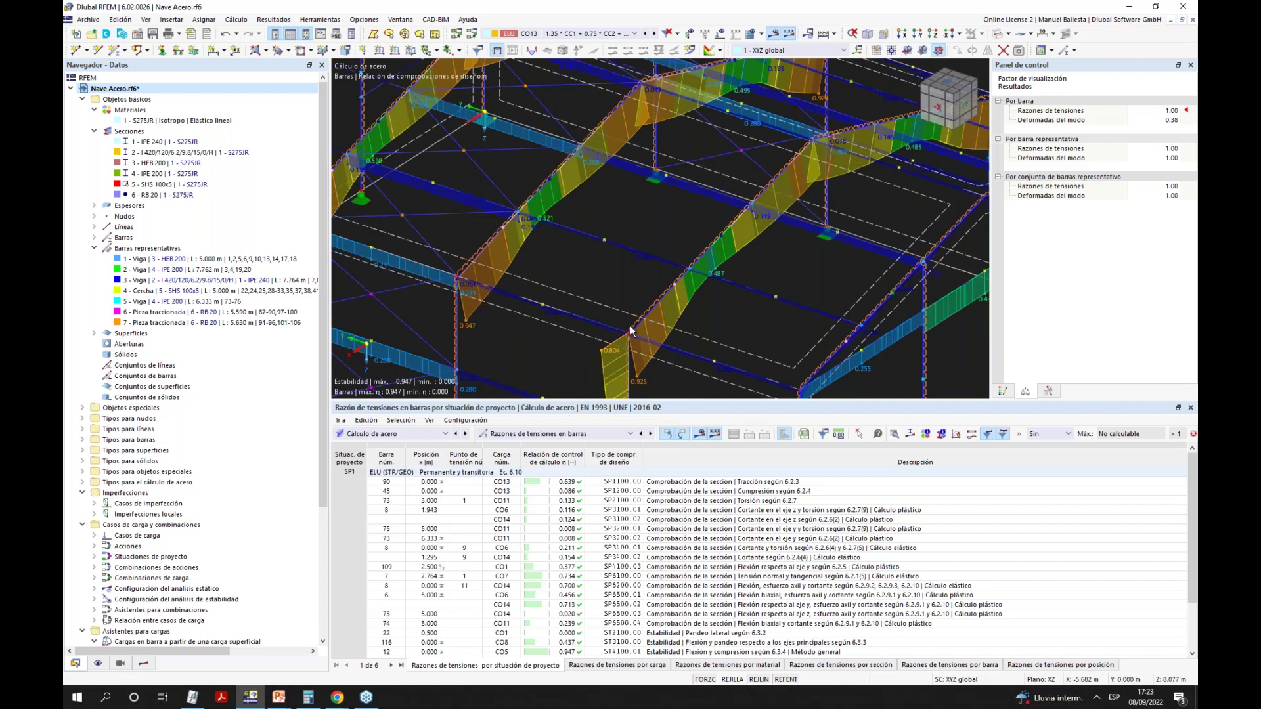
{"action": "scroll", "coordinate": [636, 330], "scroll_direction": "up", "scroll_amount": 5}
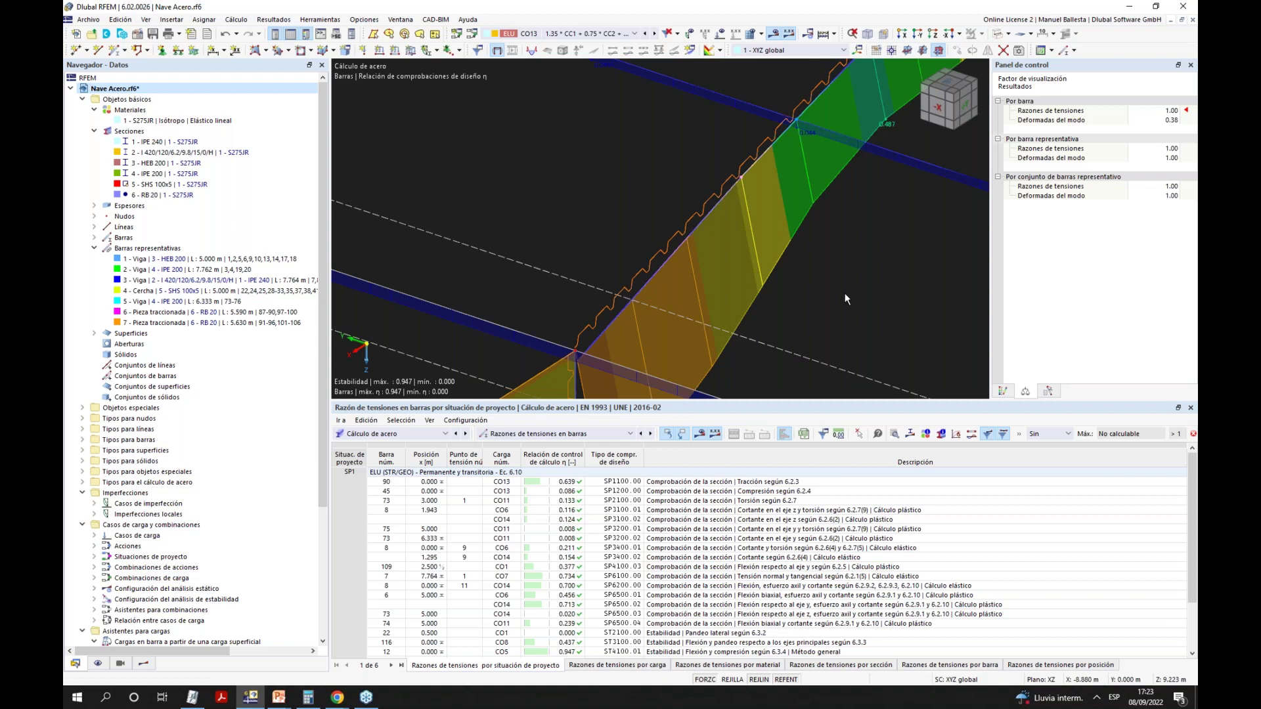
{"action": "scroll", "coordinate": [689, 315], "scroll_direction": "down", "scroll_amount": 5}
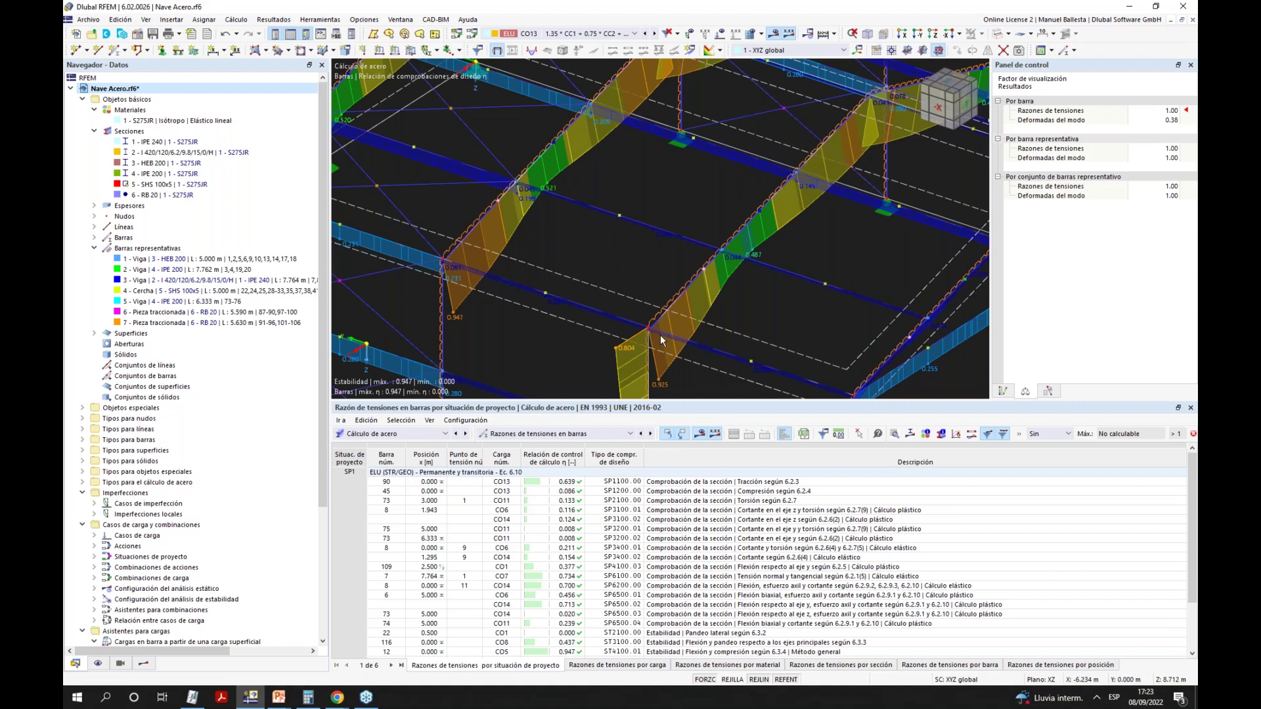
{"action": "middle_click_drag", "start_coordinate": [677, 332], "coordinate": [597, 335]}
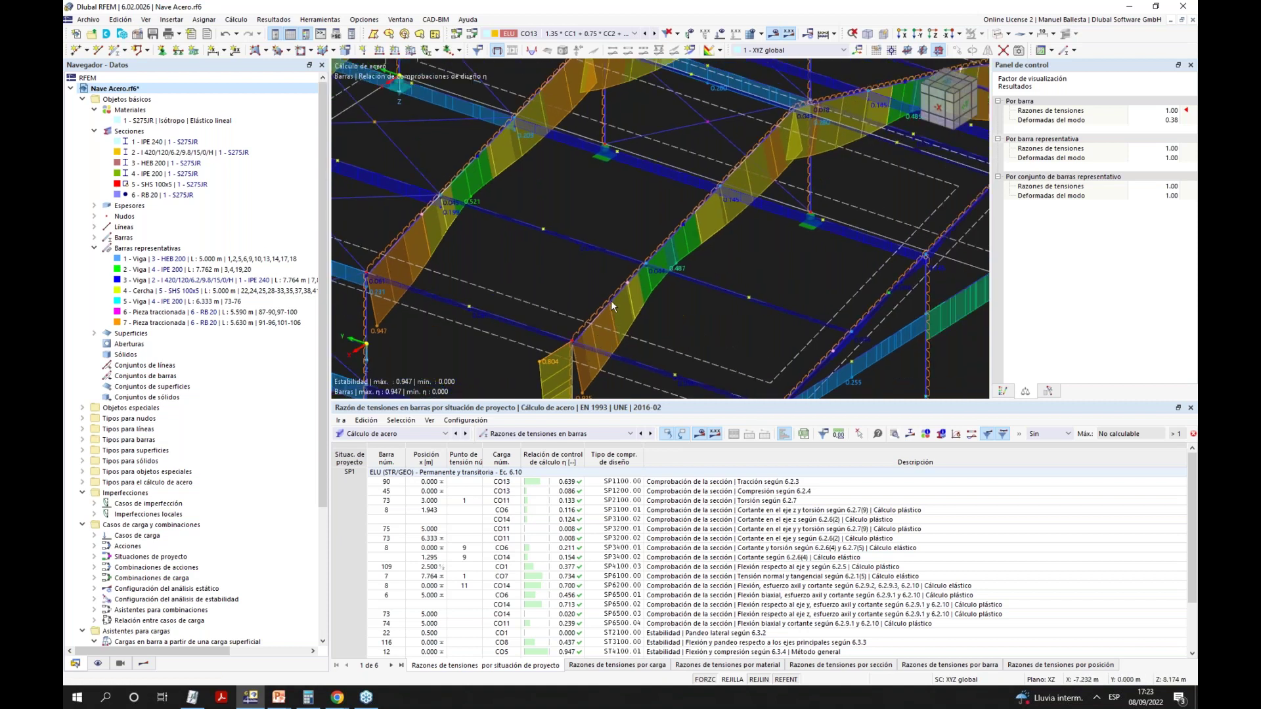
{"action": "scroll", "coordinate": [613, 299], "scroll_direction": "down", "scroll_amount": 2}
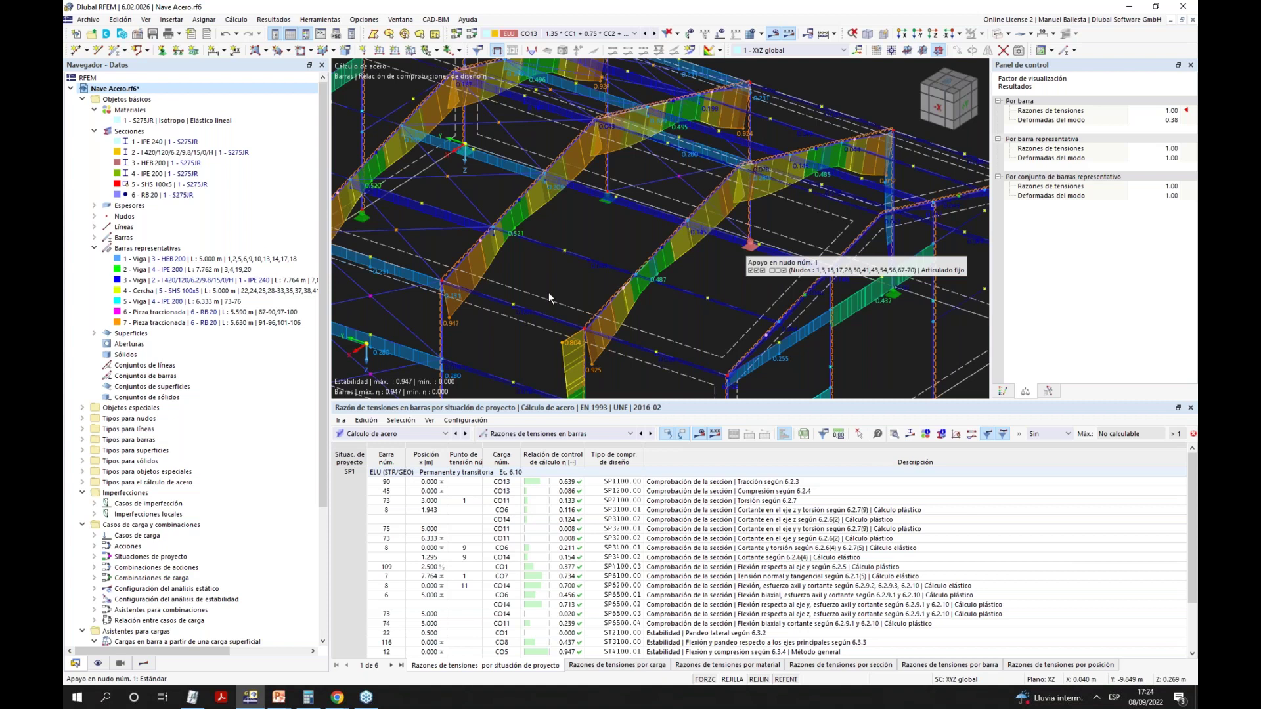
Examine close up the trapezoidal sheeting shear panel along the frame rafter, and compare it with the neighbouring frames.
{"action": "scroll", "coordinate": [586, 326], "scroll_direction": "up", "scroll_amount": 2}
{"action": "scroll", "coordinate": [588, 326], "scroll_direction": "up", "scroll_amount": 3}
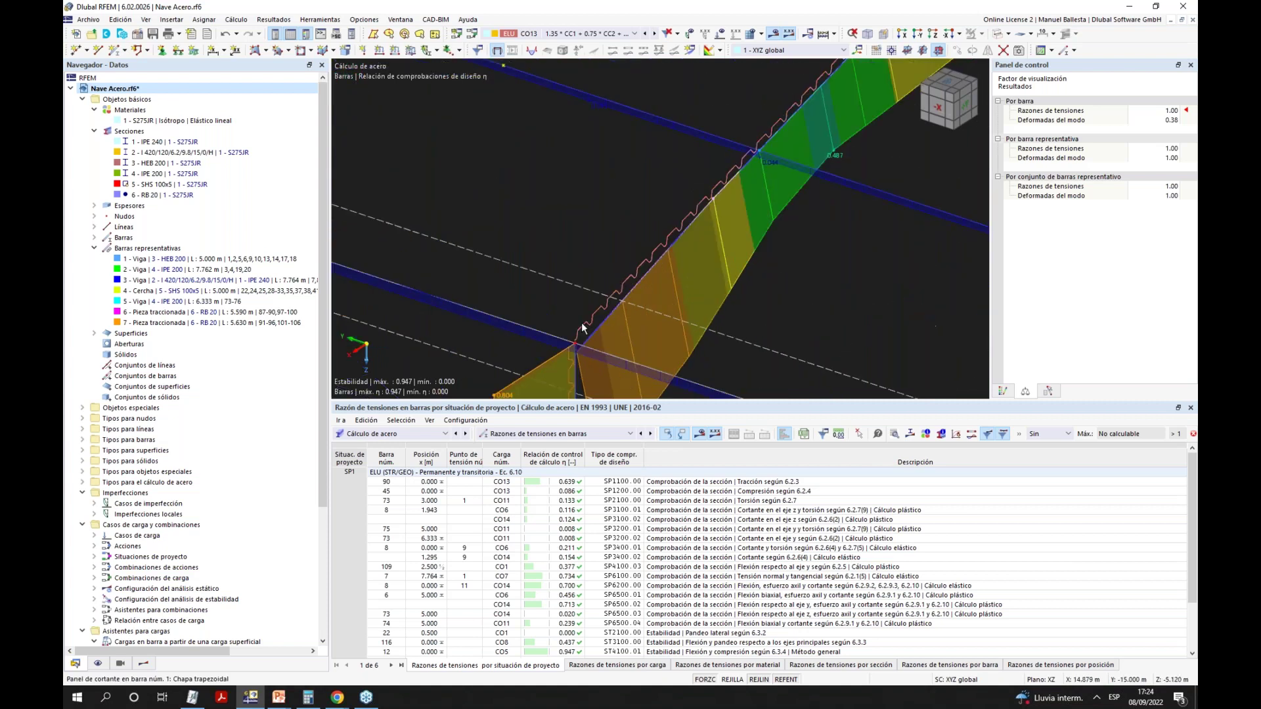
{"action": "scroll", "coordinate": [591, 327], "scroll_direction": "down", "scroll_amount": 1}
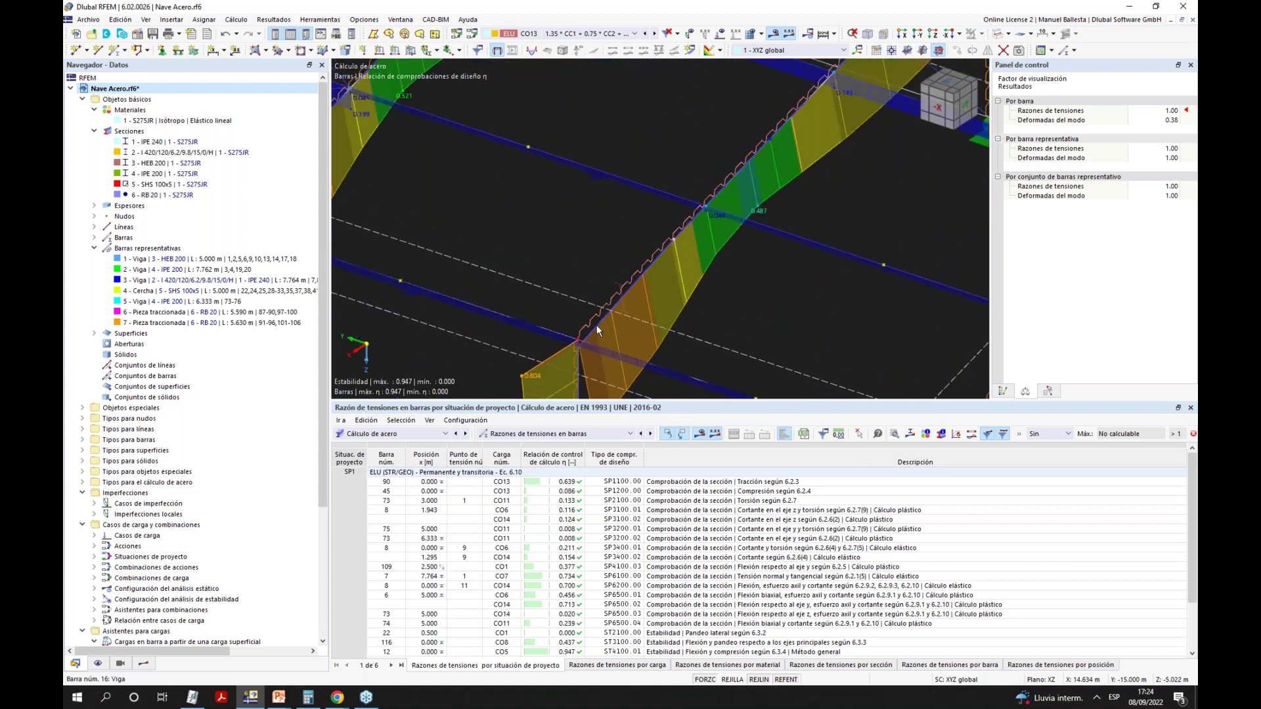
{"action": "scroll", "coordinate": [596, 325], "scroll_direction": "down", "scroll_amount": 3}
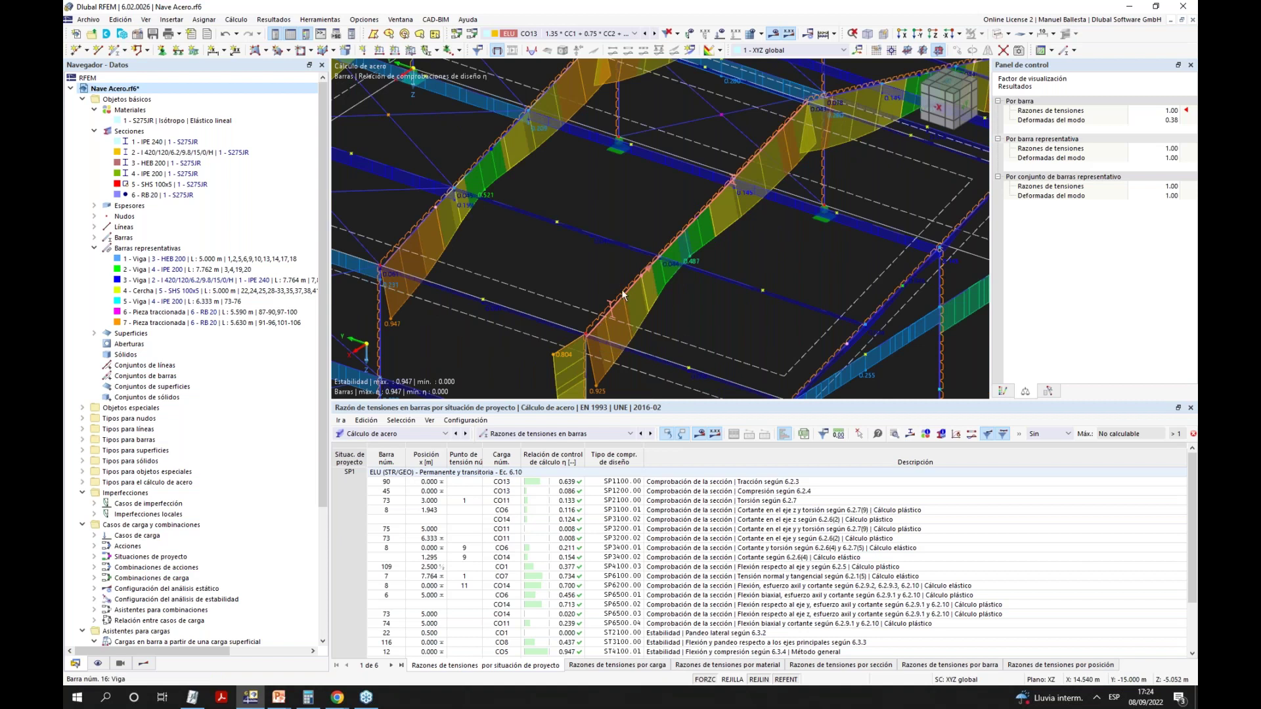
{"action": "scroll", "coordinate": [622, 295], "scroll_direction": "down", "scroll_amount": 2}
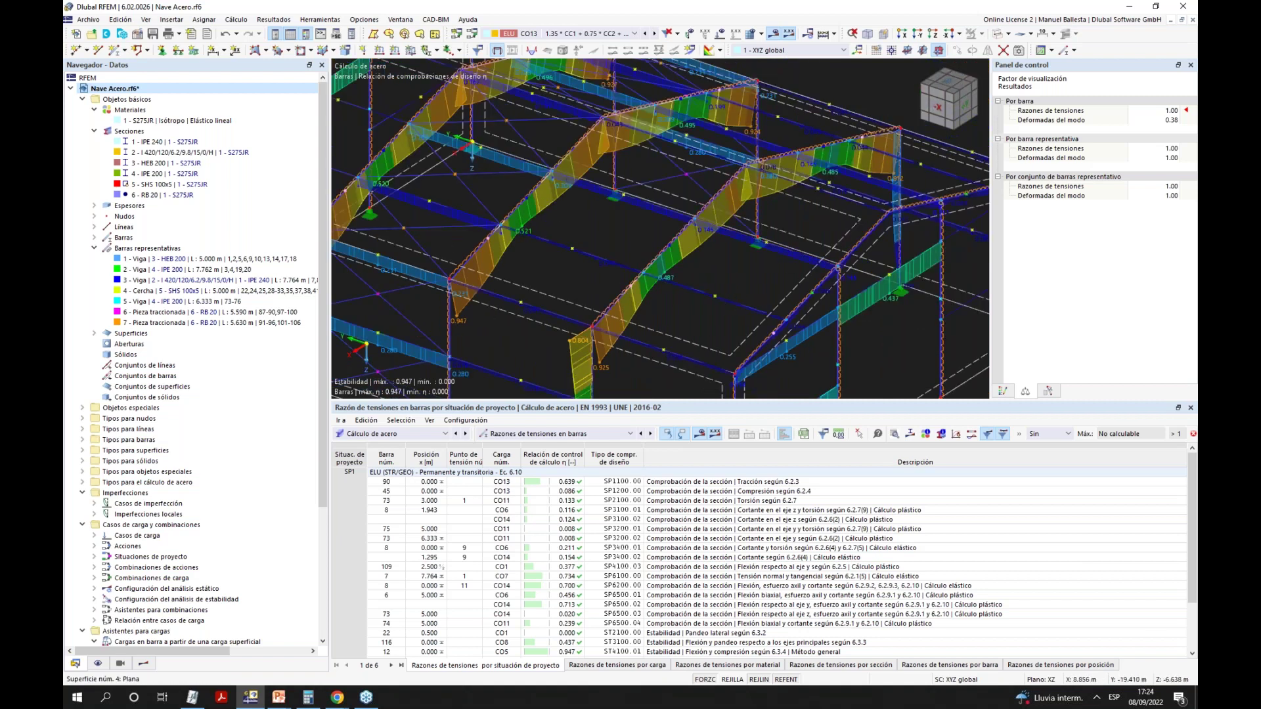
{"action": "scroll", "coordinate": [843, 236], "scroll_direction": "up", "scroll_amount": 2}
{"action": "scroll", "coordinate": [837, 199], "scroll_direction": "up", "scroll_amount": 2}
{"action": "scroll", "coordinate": [830, 220], "scroll_direction": "down", "scroll_amount": 2}
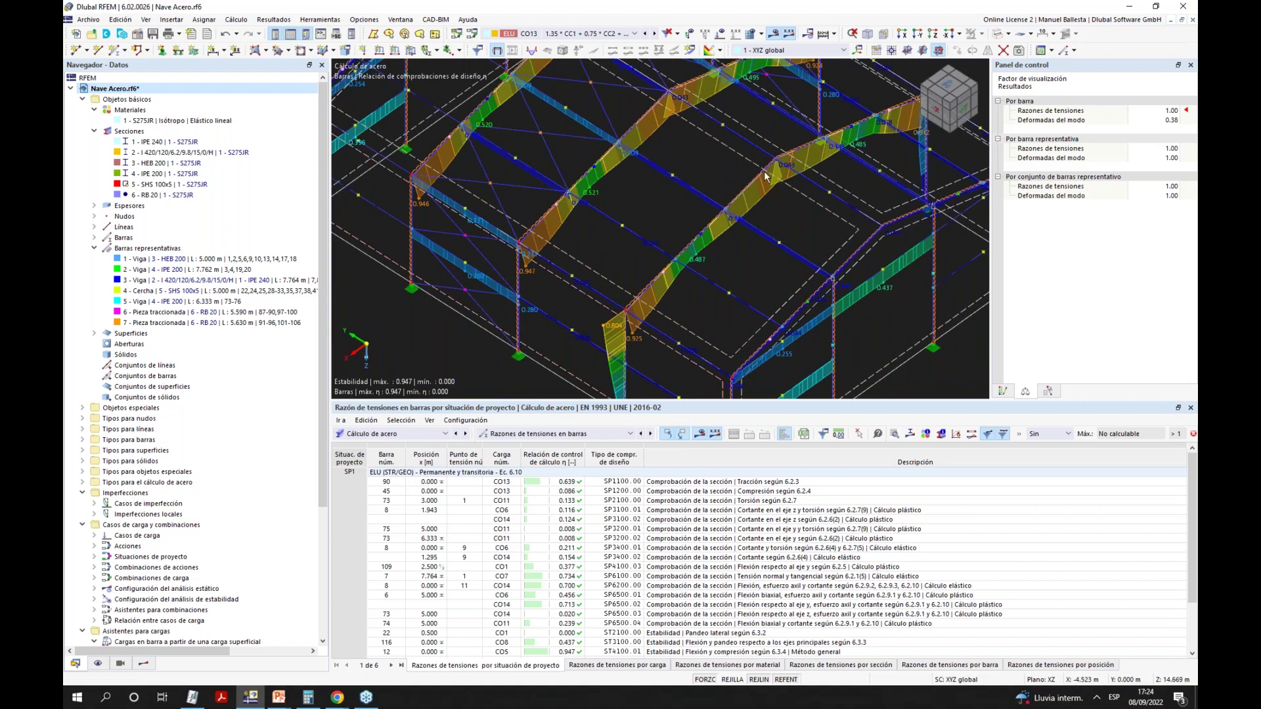
{"action": "scroll", "coordinate": [647, 304], "scroll_direction": "up", "scroll_amount": 2}
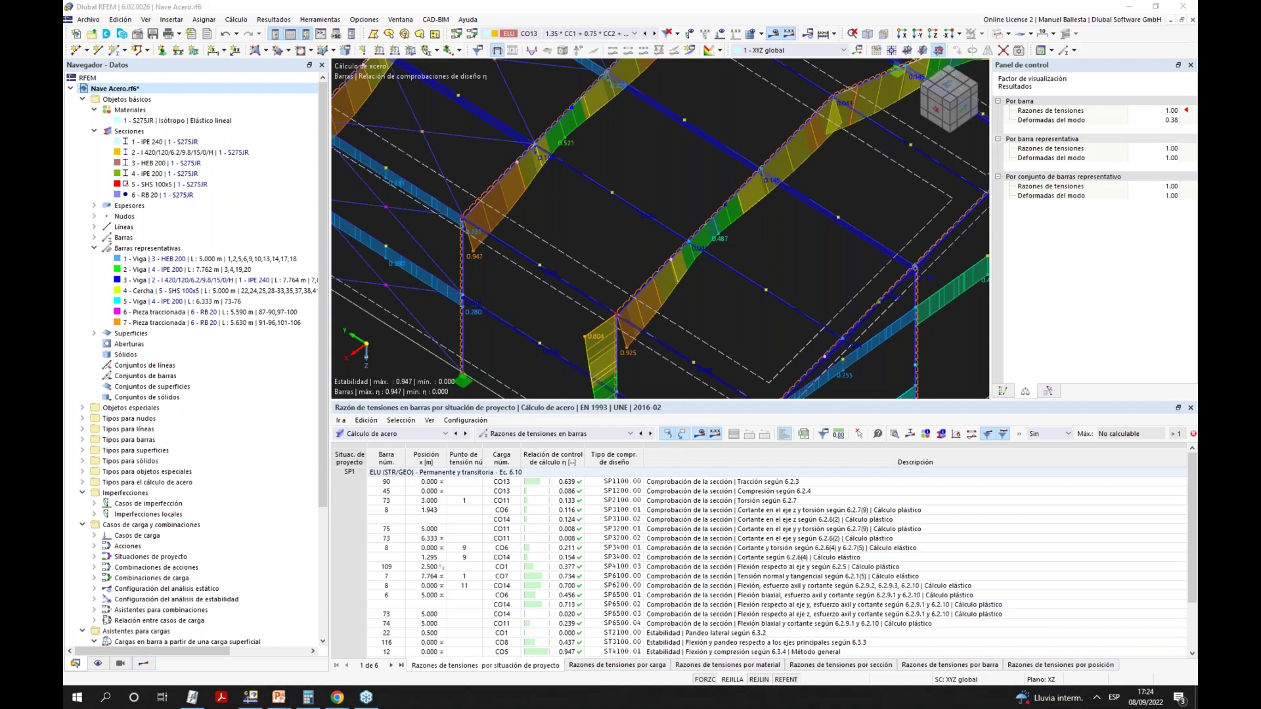
{"action": "scroll", "coordinate": [727, 298], "scroll_direction": "down", "scroll_amount": 1}
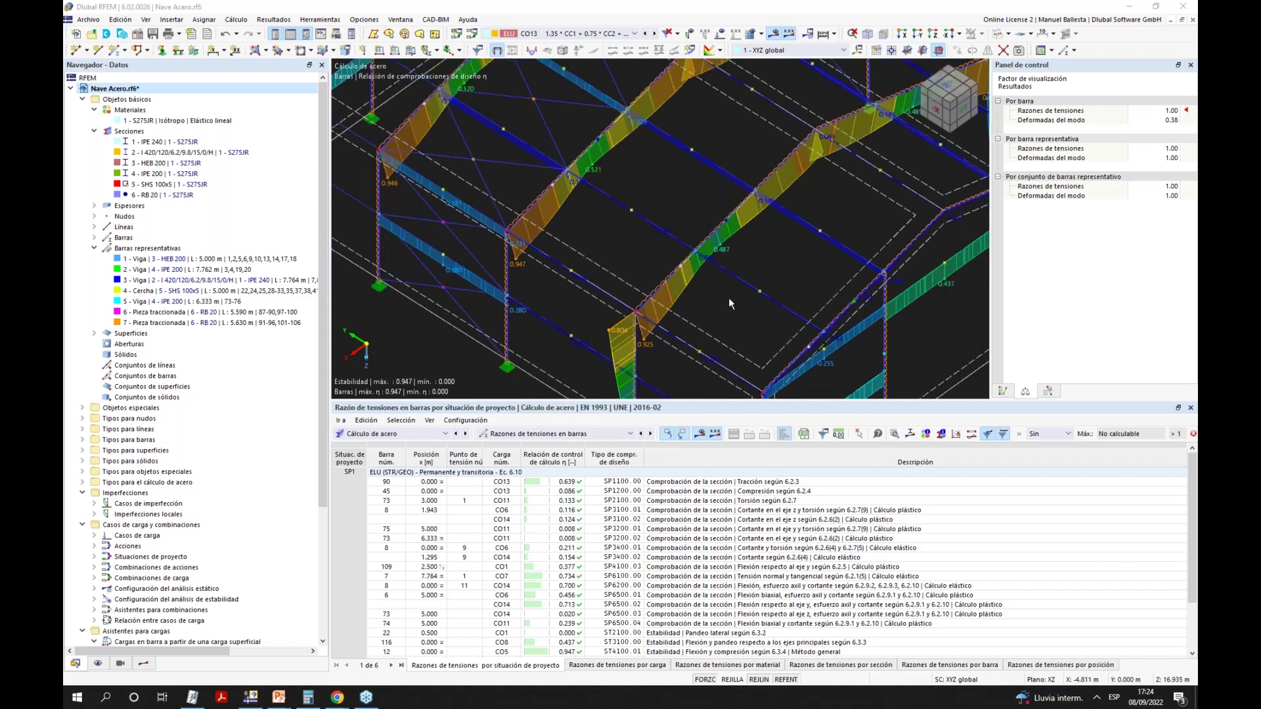
{"action": "scroll", "coordinate": [727, 297], "scroll_direction": "down", "scroll_amount": 2}
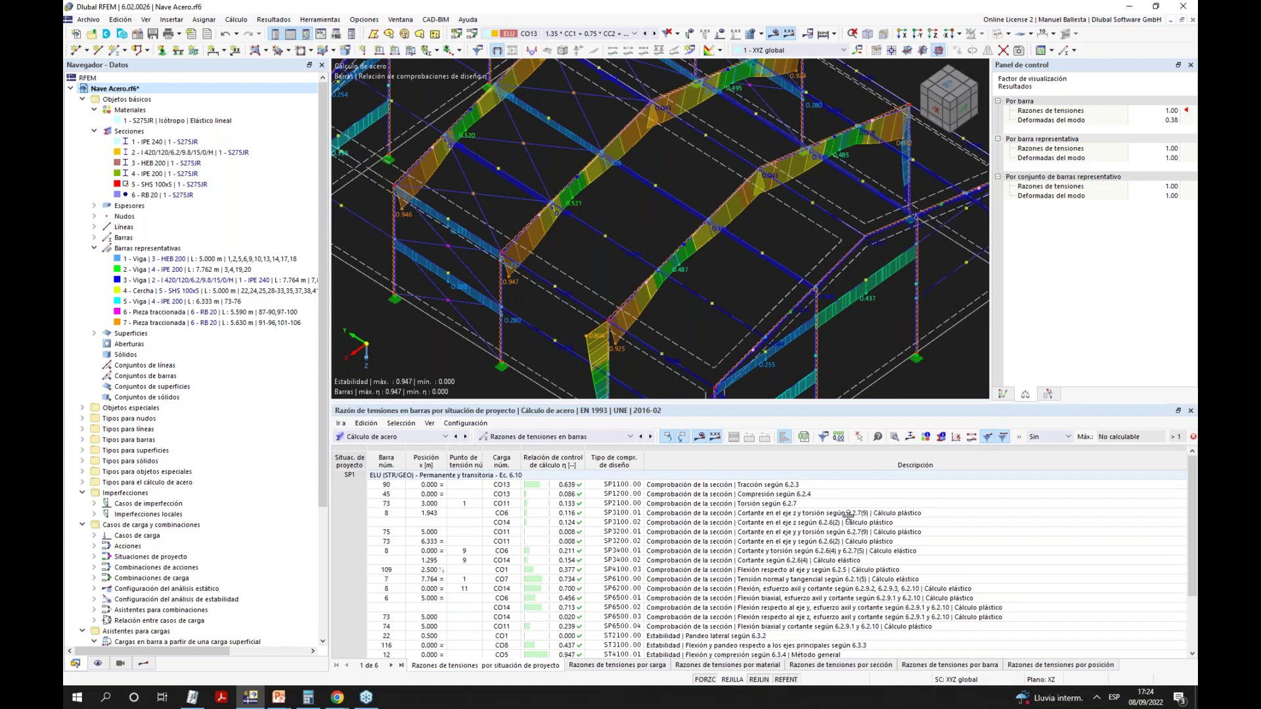
Enlarge the model view by shrinking the results table, and inspect the rafter's shear panel and the surrounding frames.
{"action": "left_click_drag", "start_coordinate": [570, 402], "coordinate": [570, 512]}
{"action": "scroll", "coordinate": [570, 368], "scroll_direction": "up", "scroll_amount": 3}
{"action": "scroll", "coordinate": [699, 379], "scroll_direction": "up", "scroll_amount": 4}
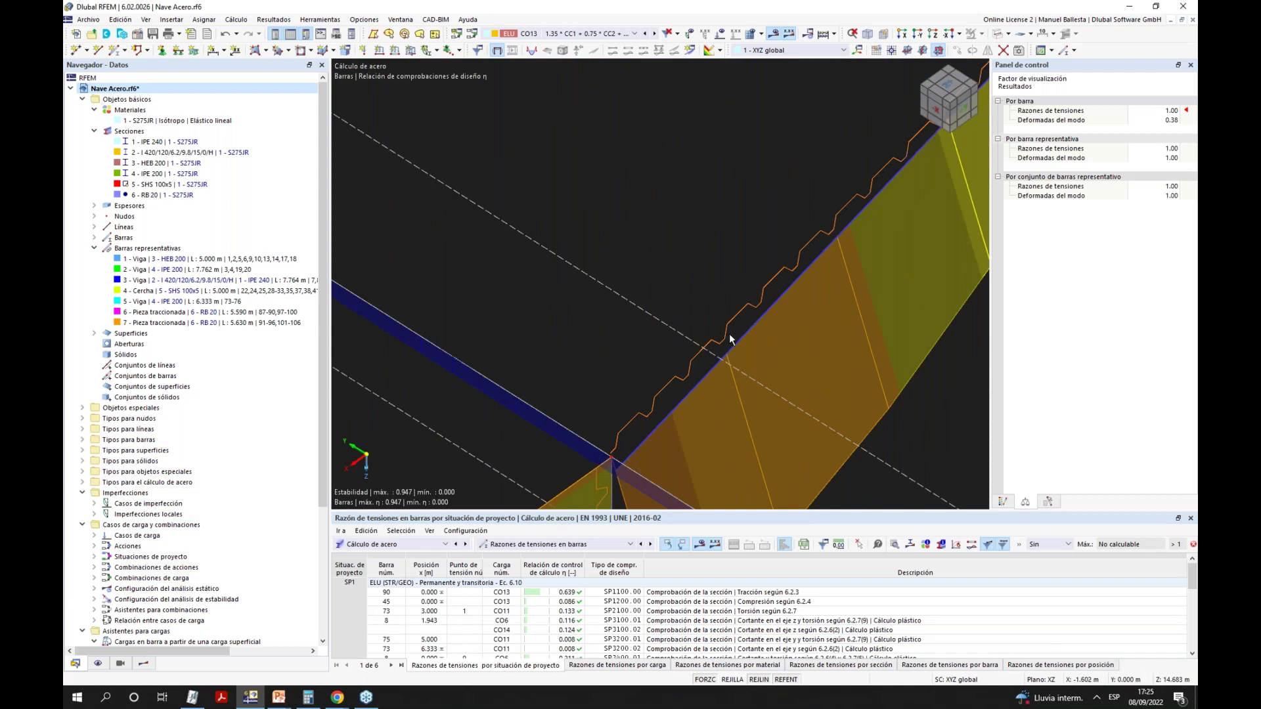
{"action": "scroll", "coordinate": [730, 338], "scroll_direction": "down", "scroll_amount": 5}
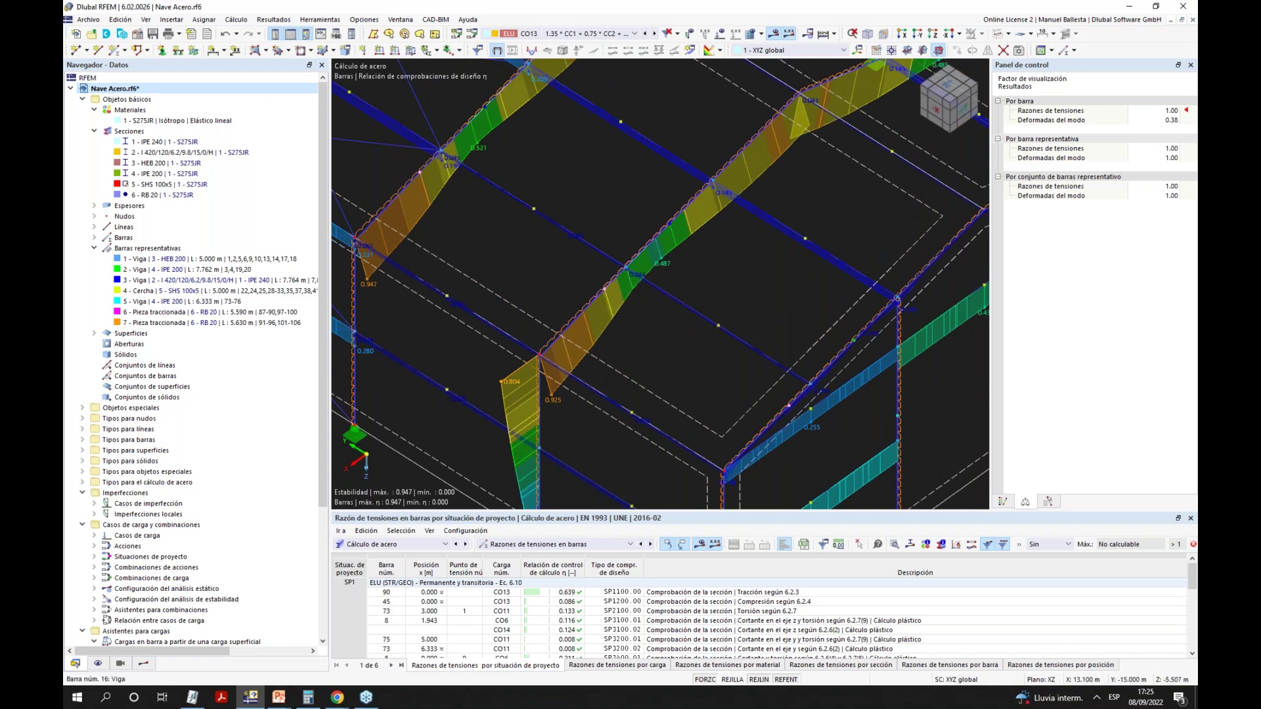
{"action": "scroll", "coordinate": [631, 328], "scroll_direction": "down", "scroll_amount": 3}
{"action": "scroll", "coordinate": [640, 345], "scroll_direction": "up", "scroll_amount": 1}
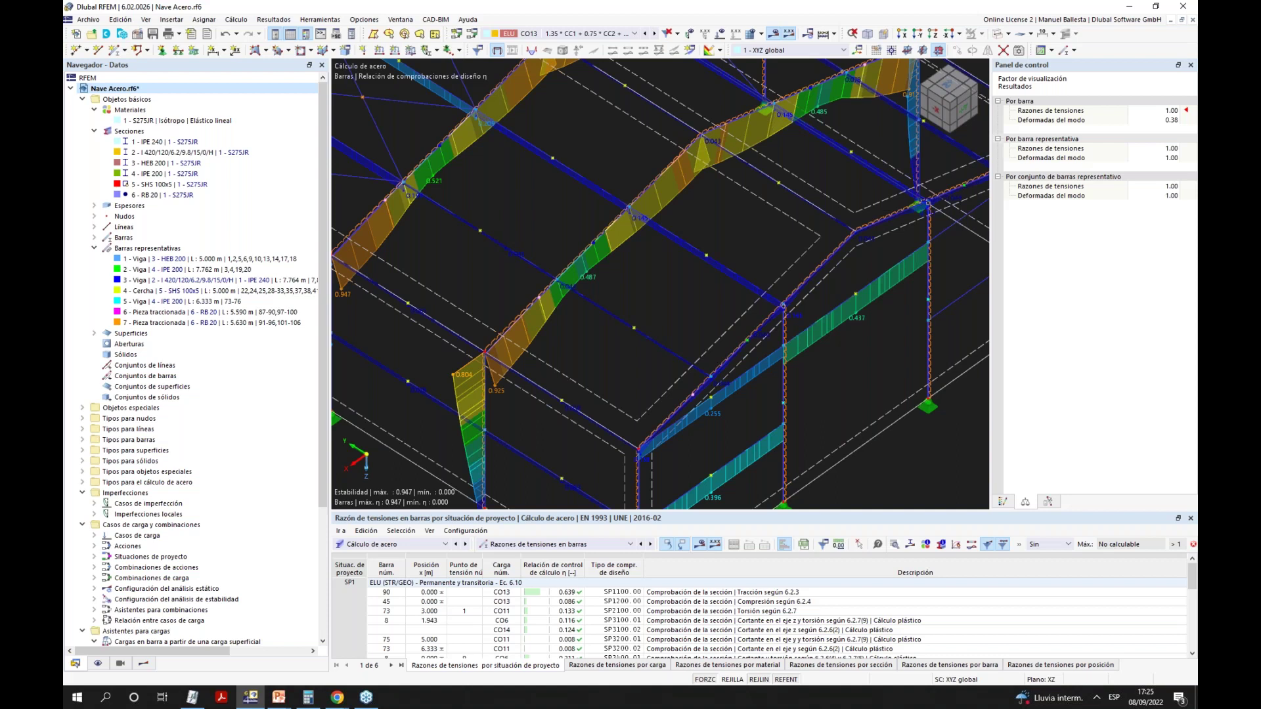
{"action": "middle_click_drag", "start_coordinate": [570, 400], "coordinate": [635, 421]}
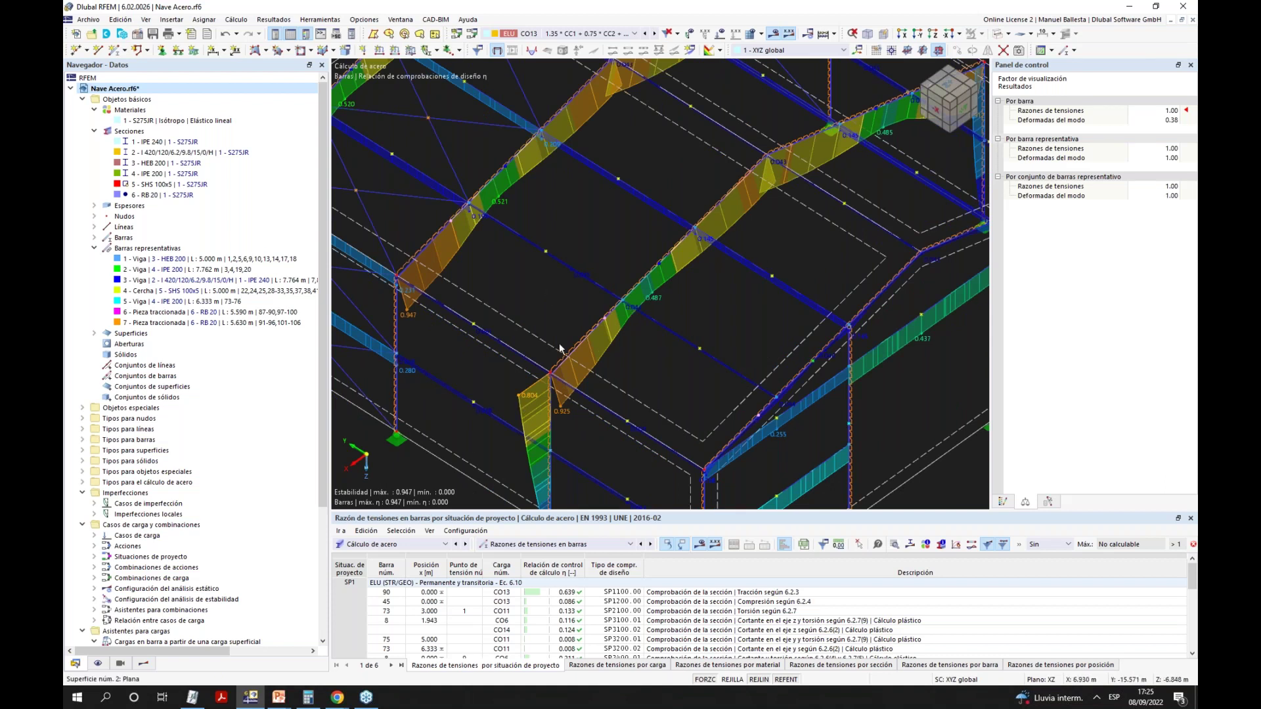
{"action": "middle_click_drag", "start_coordinate": [609, 464], "coordinate": [653, 413], "text": "ctrl"}
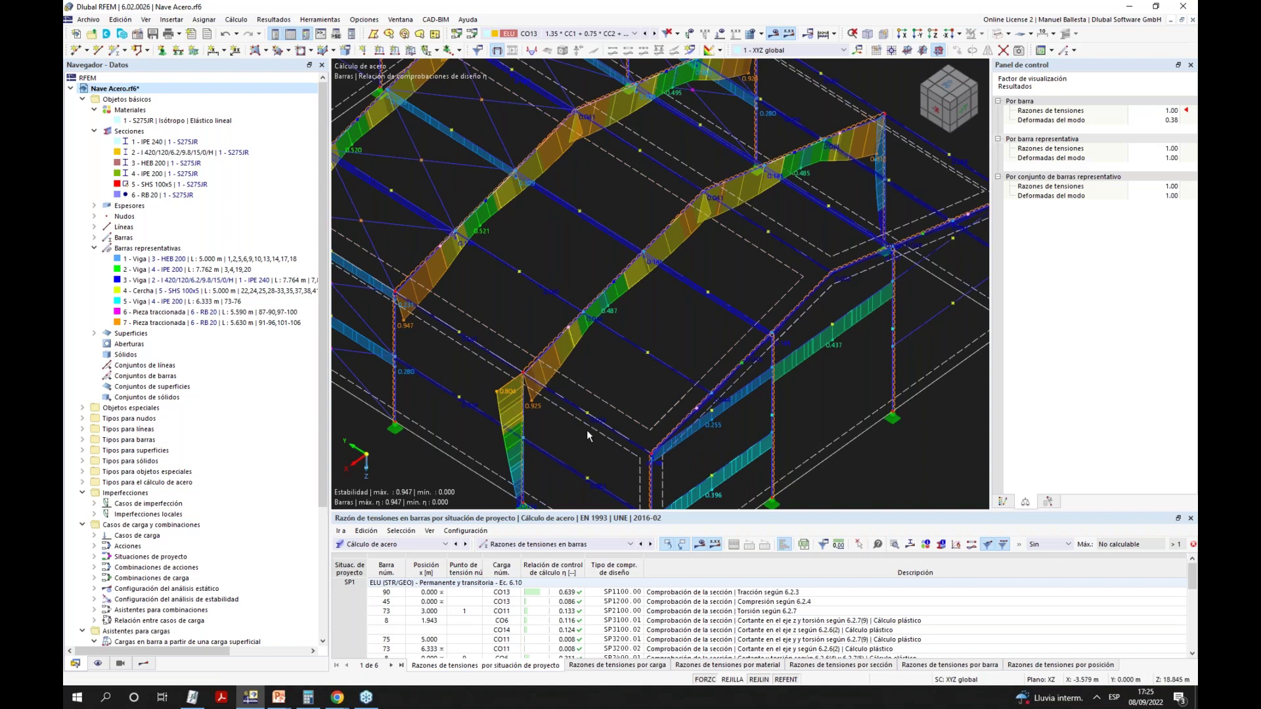
{"action": "scroll", "coordinate": [541, 297], "scroll_direction": "down", "scroll_amount": 2}
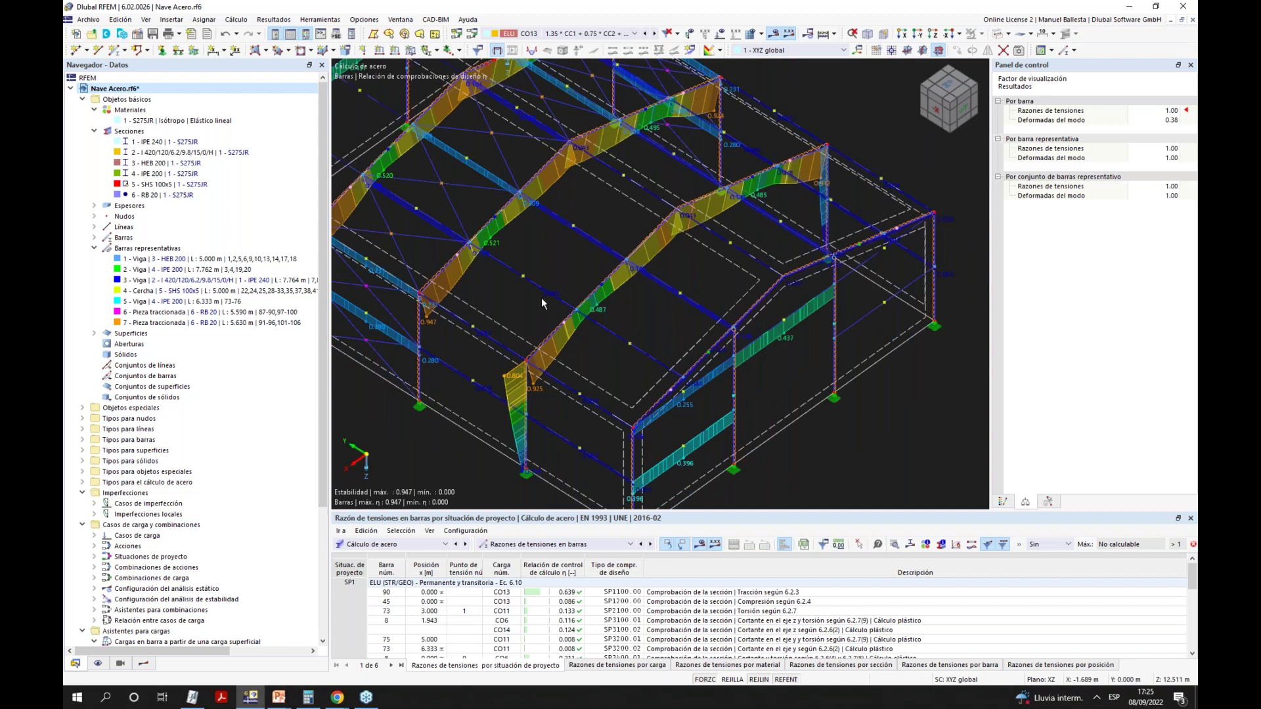
{"action": "scroll", "coordinate": [541, 297], "scroll_direction": "down", "scroll_amount": 2}
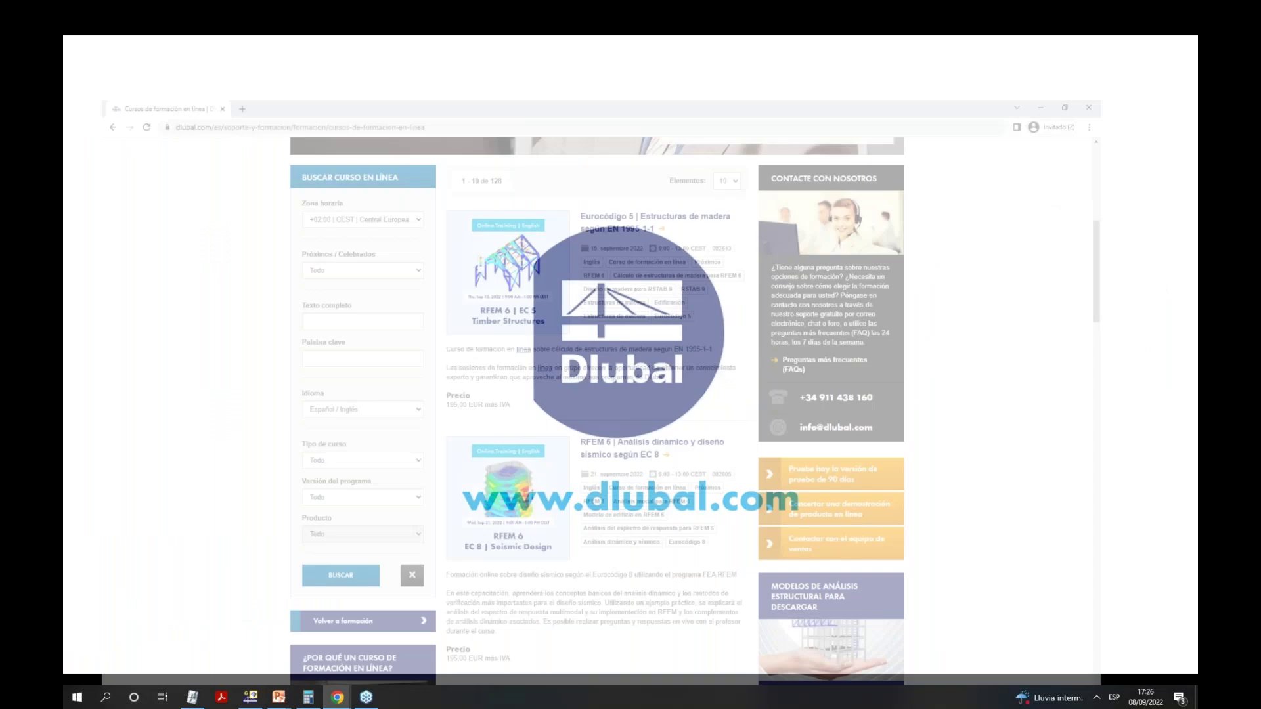
Switch back to the browser's online training page and search for courses with the language set to Español.
{"action": "scroll", "coordinate": [451, 173], "scroll_direction": "up", "scroll_amount": 6}
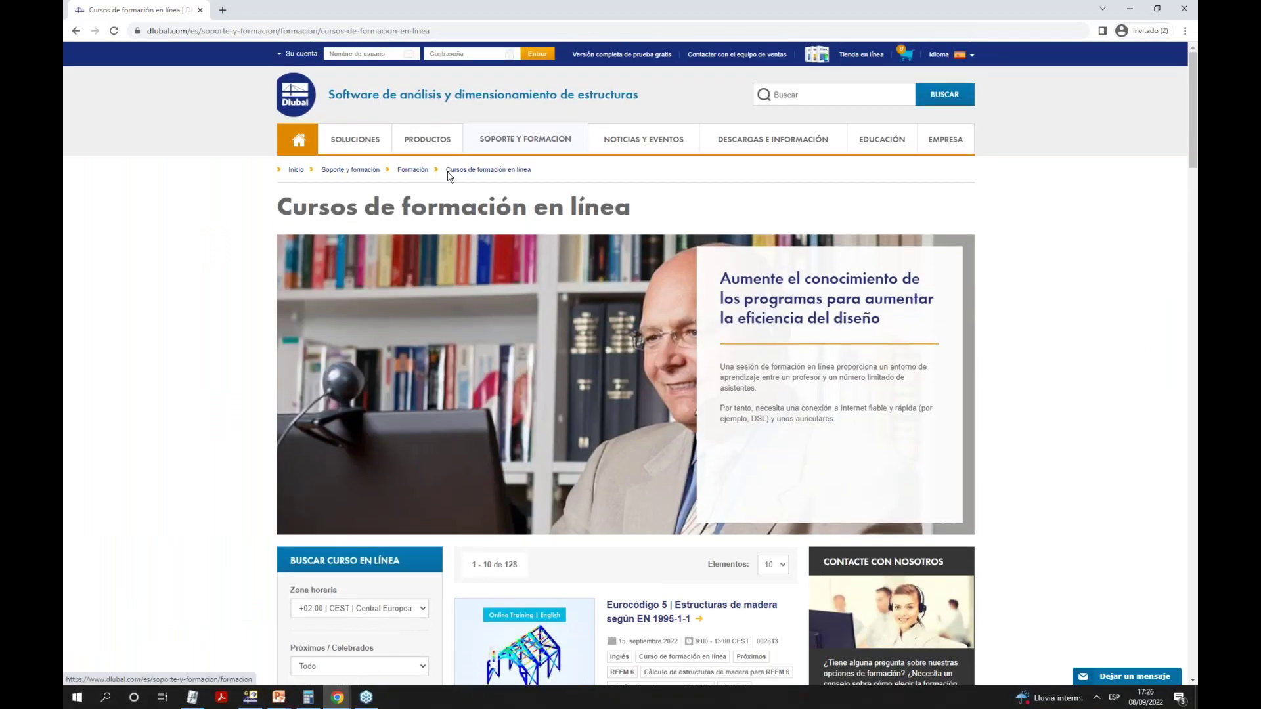
{"action": "scroll", "coordinate": [469, 175], "scroll_direction": "down", "scroll_amount": 1}
{"action": "scroll", "coordinate": [394, 355], "scroll_direction": "down", "scroll_amount": 7}
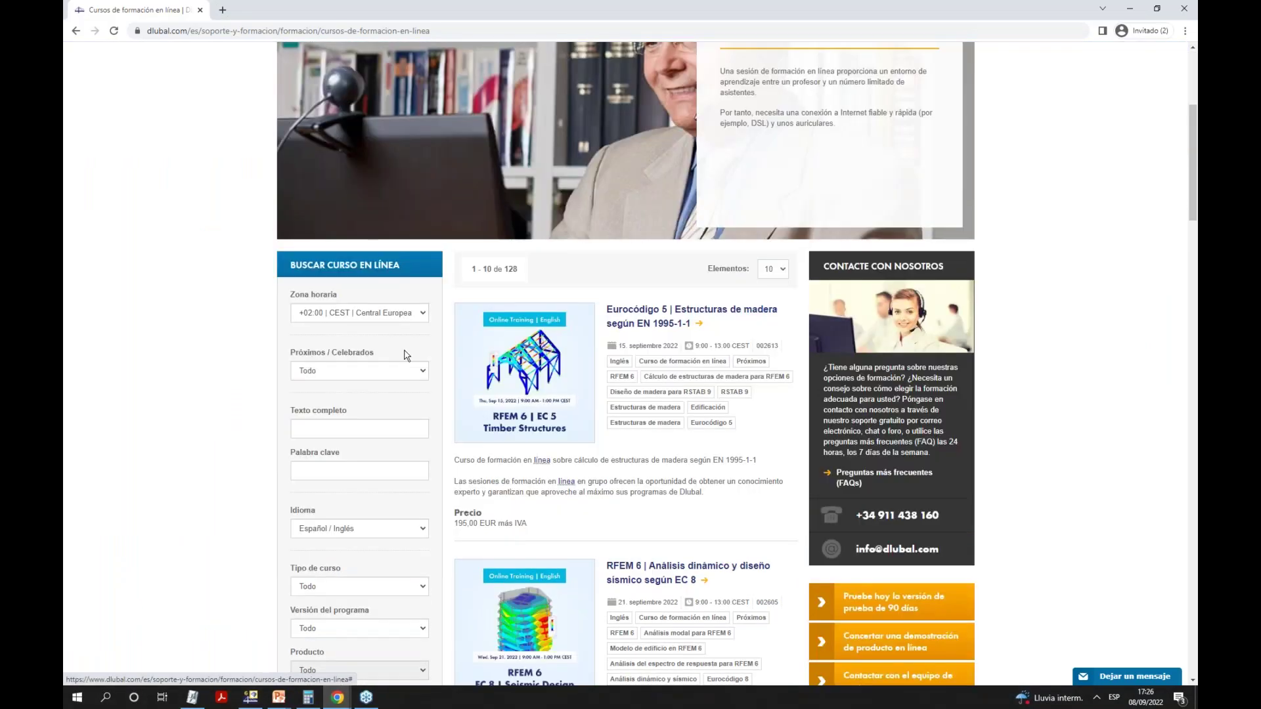
{"action": "left_click", "coordinate": [359, 352]}
{"action": "left_click", "coordinate": [361, 409]}
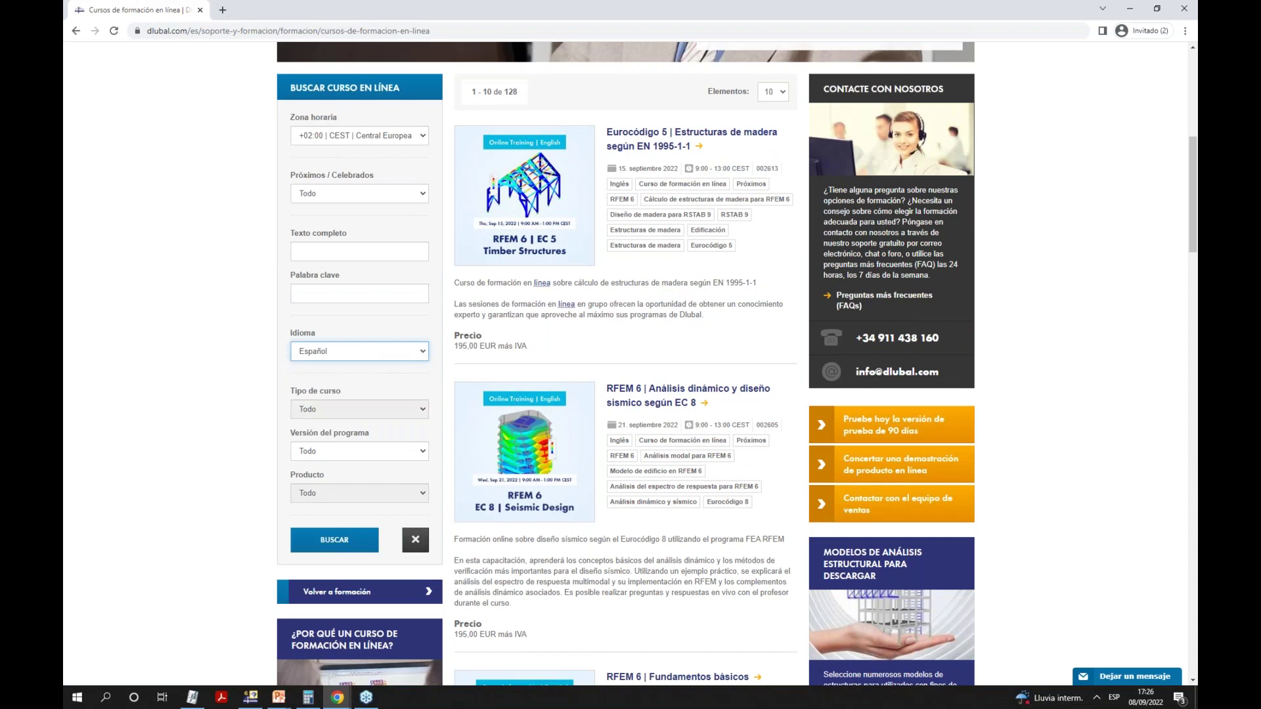
{"action": "left_click", "coordinate": [333, 539]}
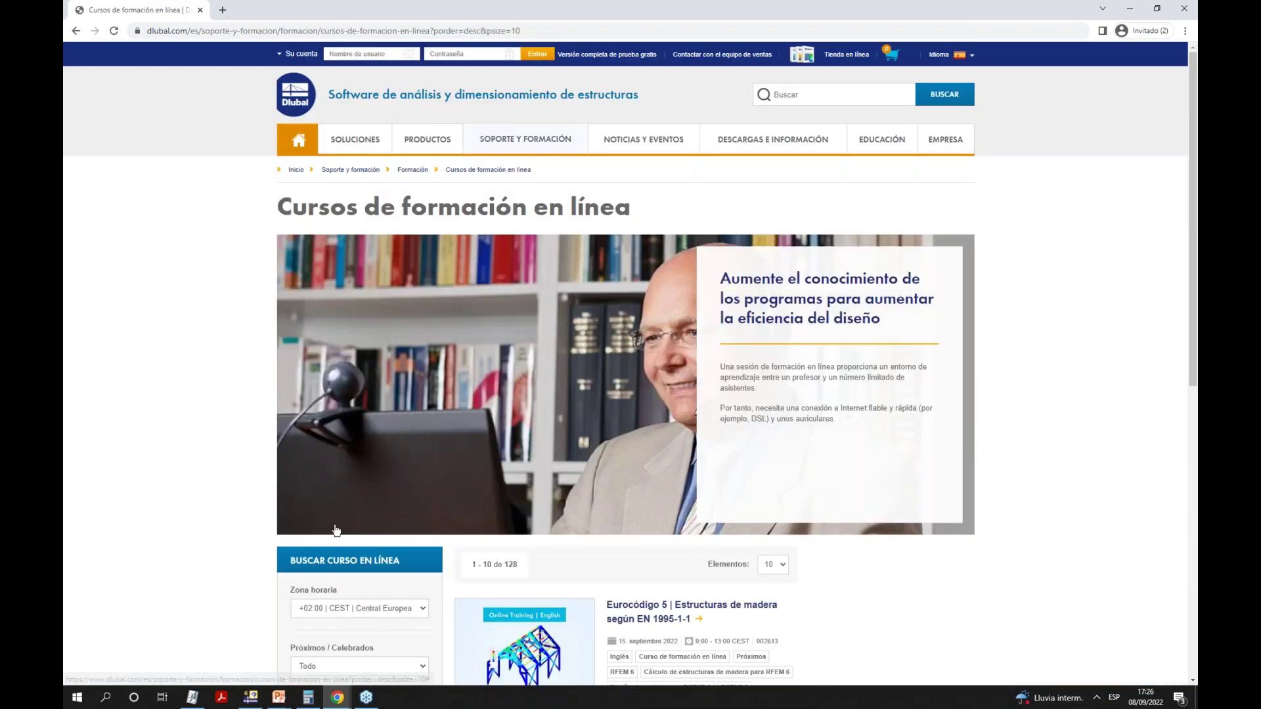
Locate the Spanish online course "RFEM 6 | Fundamentos básicos" of 22 September 2022 in the course list.
{"action": "scroll", "coordinate": [339, 525], "scroll_direction": "down", "scroll_amount": 10}
{"action": "scroll", "coordinate": [341, 523], "scroll_direction": "down", "scroll_amount": 2}
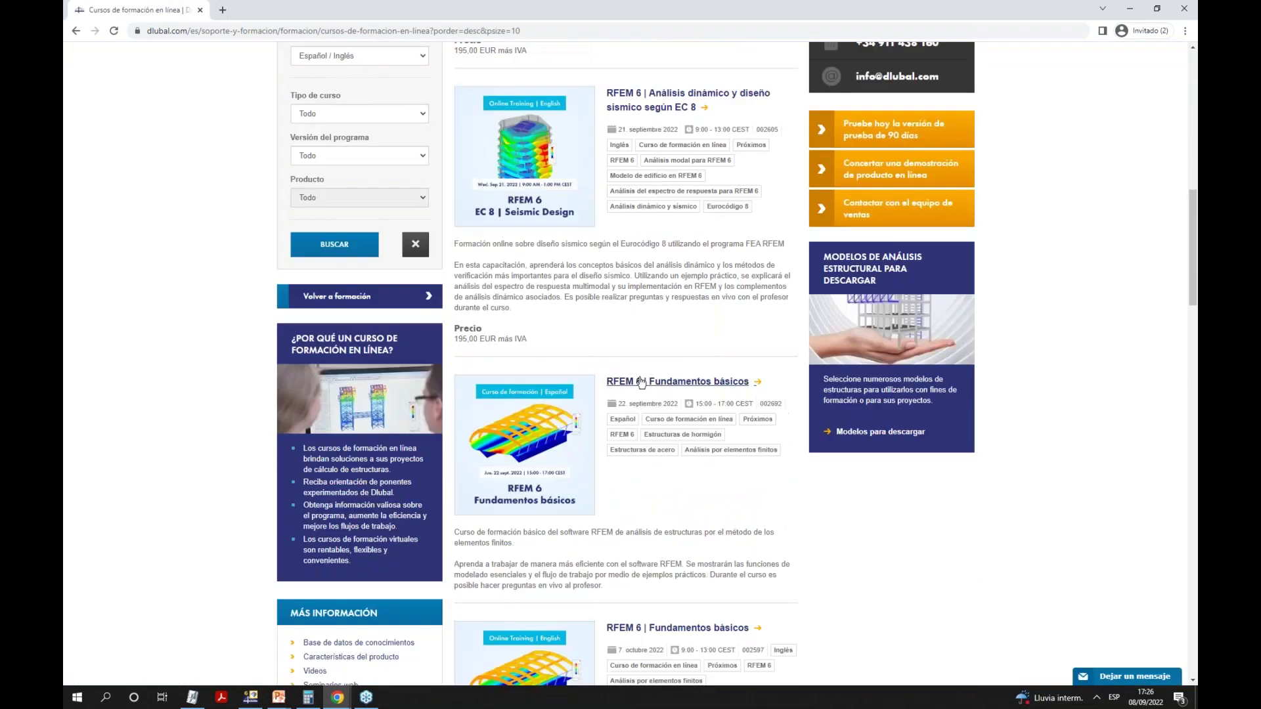
{"action": "scroll", "coordinate": [688, 382], "scroll_direction": "down", "scroll_amount": 1}
{"action": "scroll", "coordinate": [689, 361], "scroll_direction": "down", "scroll_amount": 1}
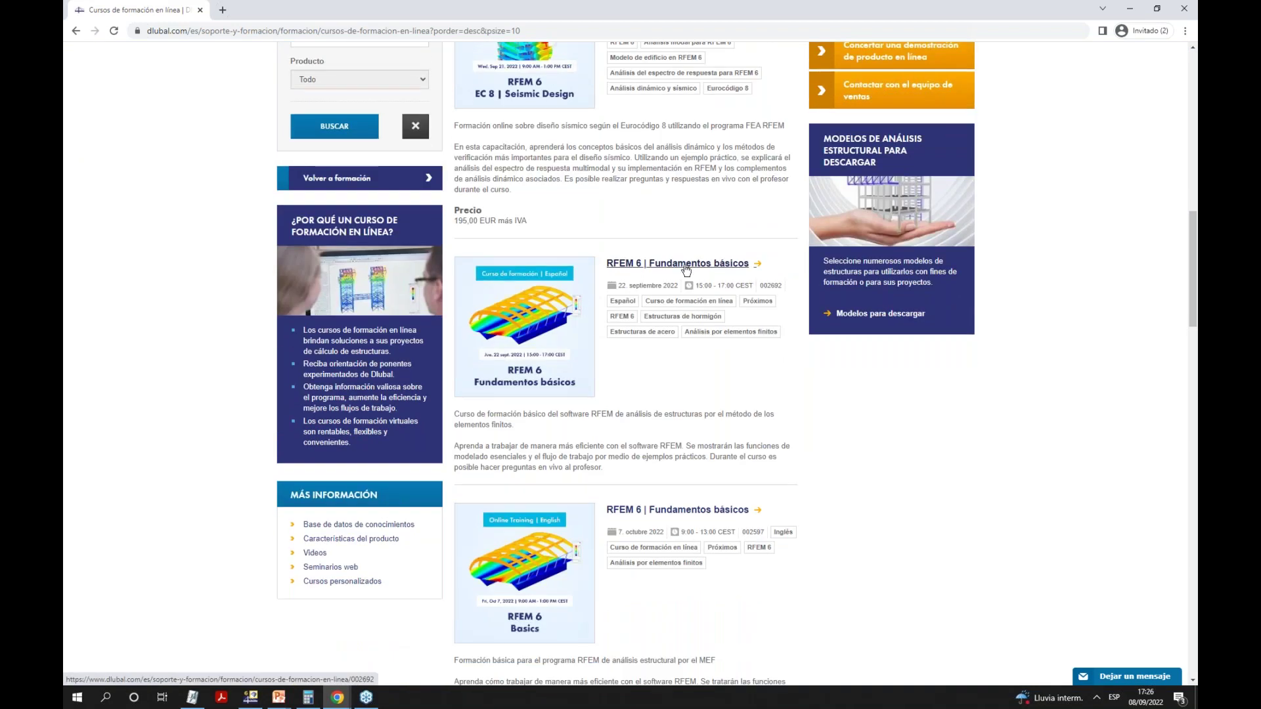
Open the Spanish course "RFEM 6 | Fundamentos básicos" of 22 September 2022 and review its schedule, programme, additional information and speakers.
{"action": "left_click", "coordinate": [667, 264]}
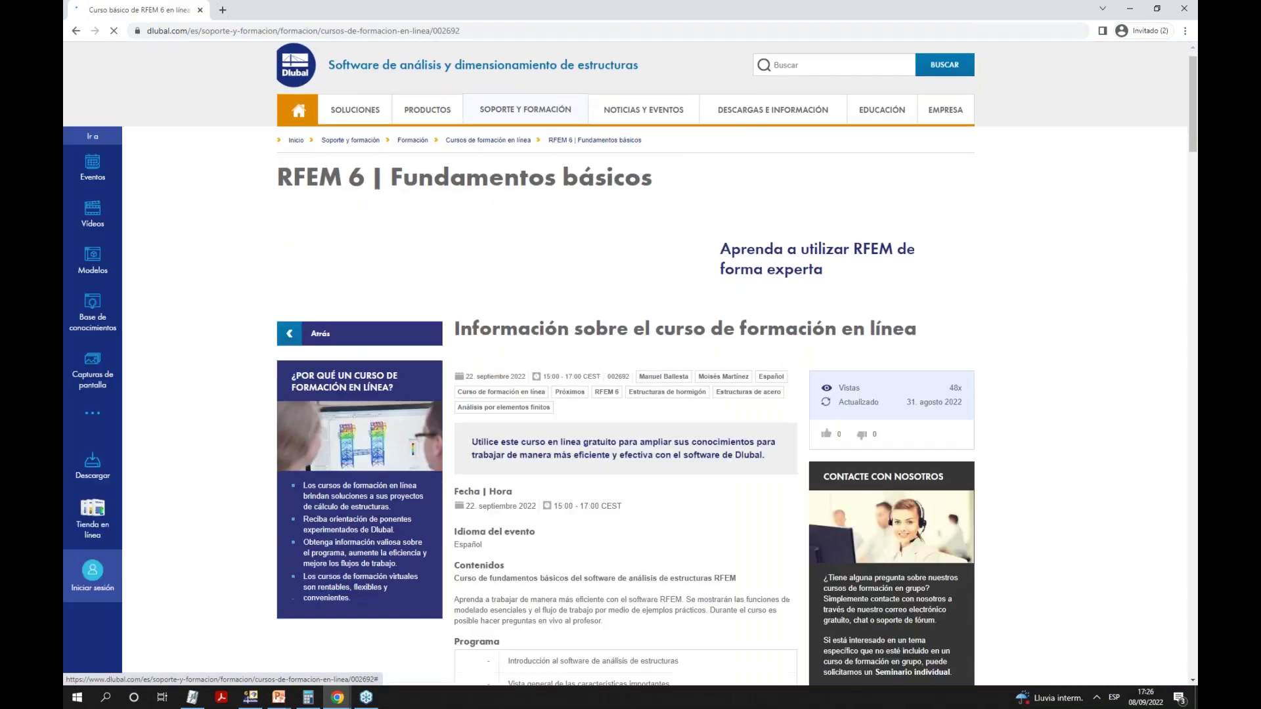
{"action": "scroll", "coordinate": [585, 344], "scroll_direction": "down", "scroll_amount": 4}
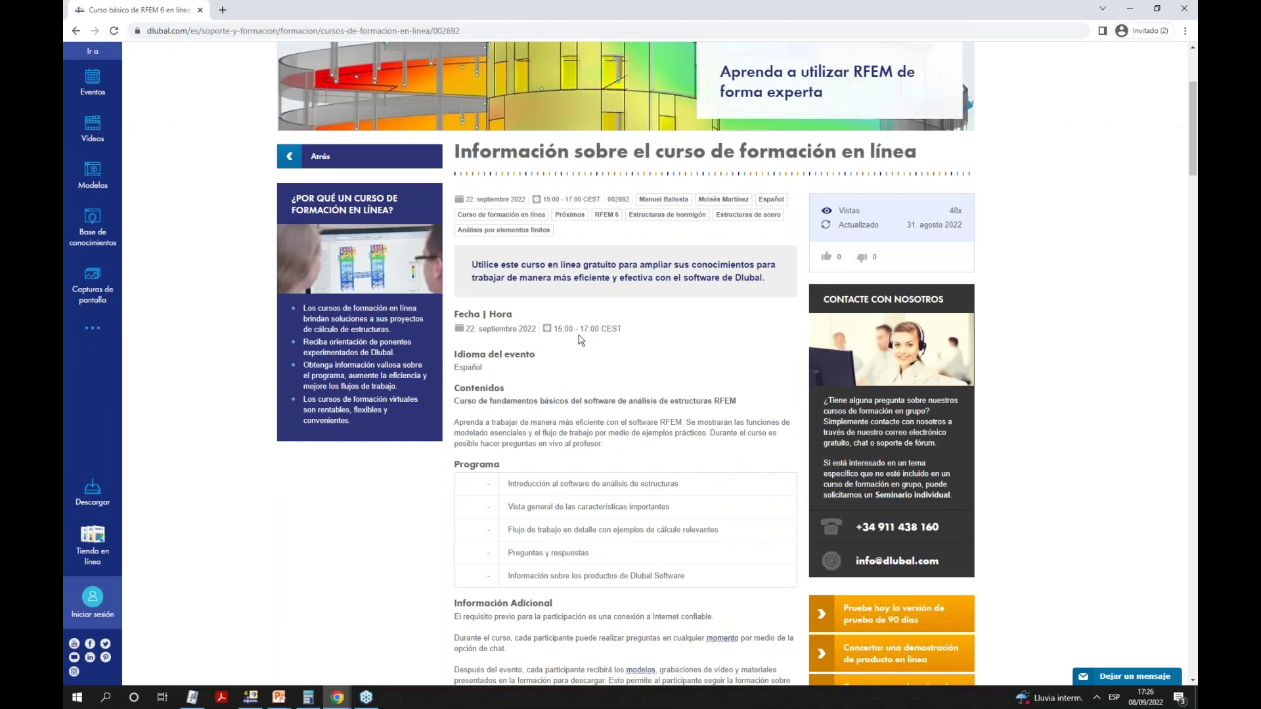
{"action": "scroll", "coordinate": [643, 341], "scroll_direction": "down", "scroll_amount": 4}
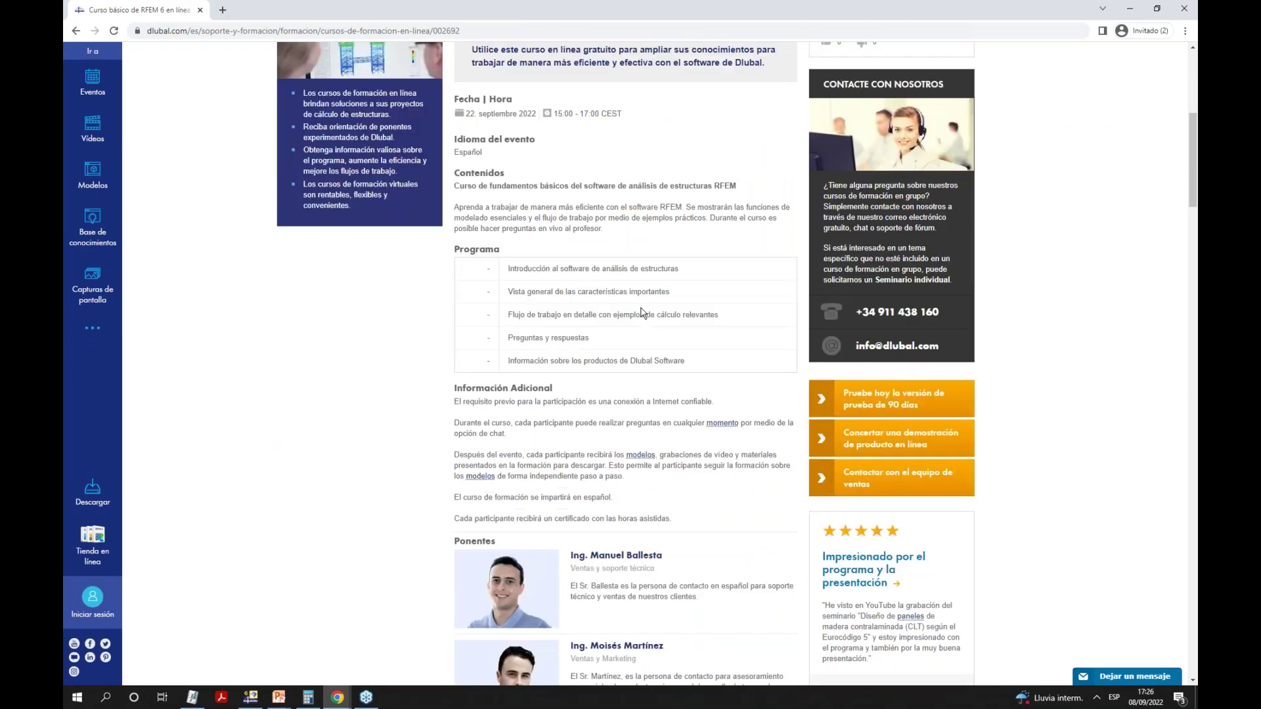
{"action": "scroll", "coordinate": [650, 308], "scroll_direction": "up", "scroll_amount": 2}
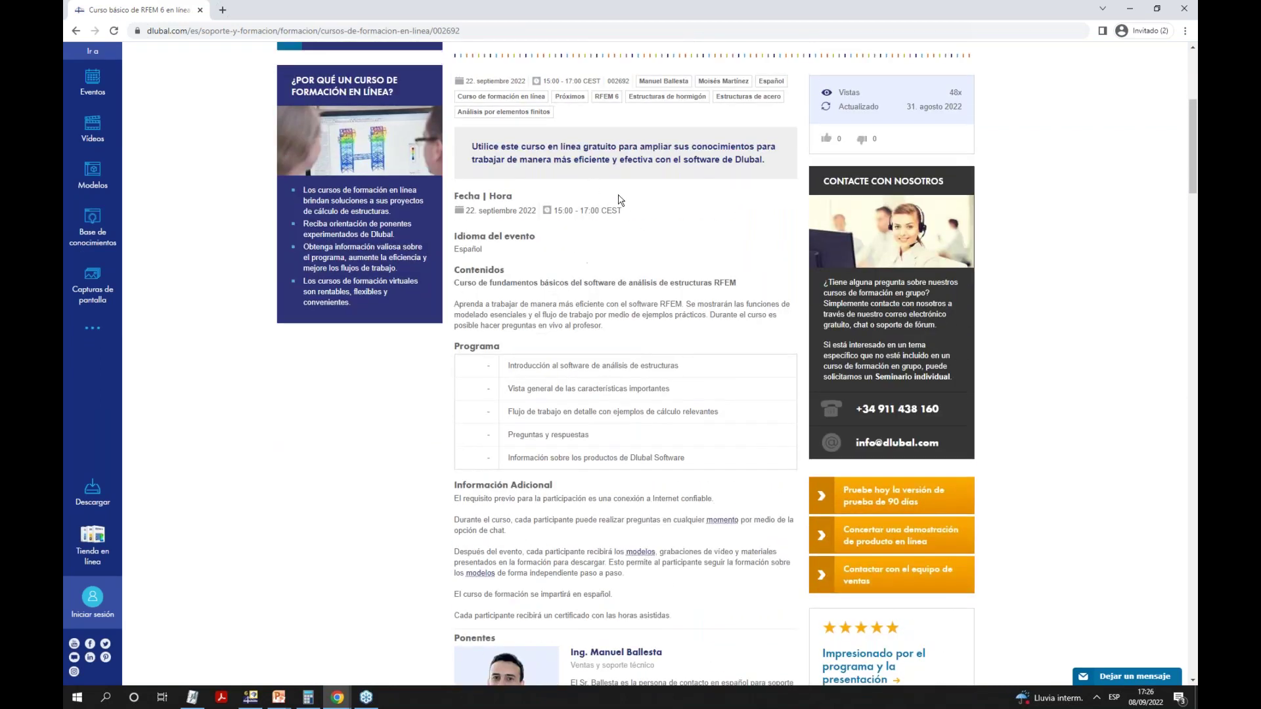
{"action": "scroll", "coordinate": [725, 291], "scroll_direction": "down", "scroll_amount": 6}
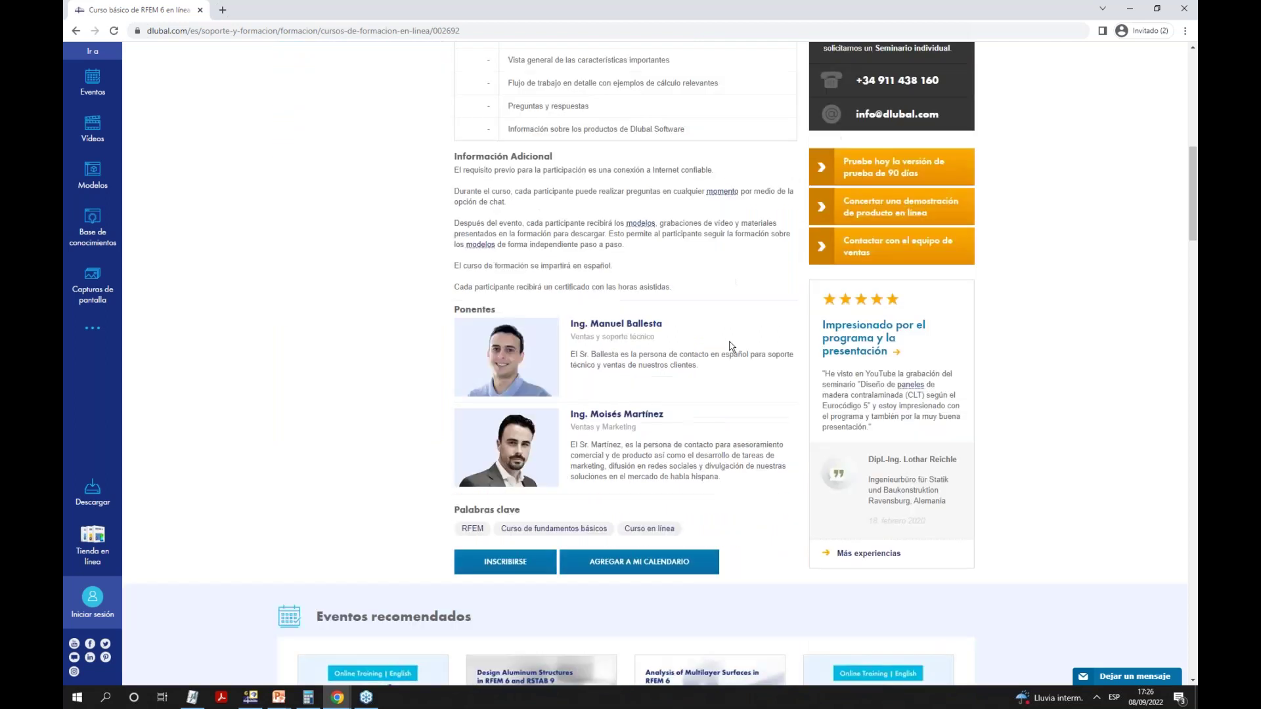
Look through the recommended events, videos, downloadable models and knowledge base articles below the course description.
{"action": "scroll", "coordinate": [494, 484], "scroll_direction": "down", "scroll_amount": 15}
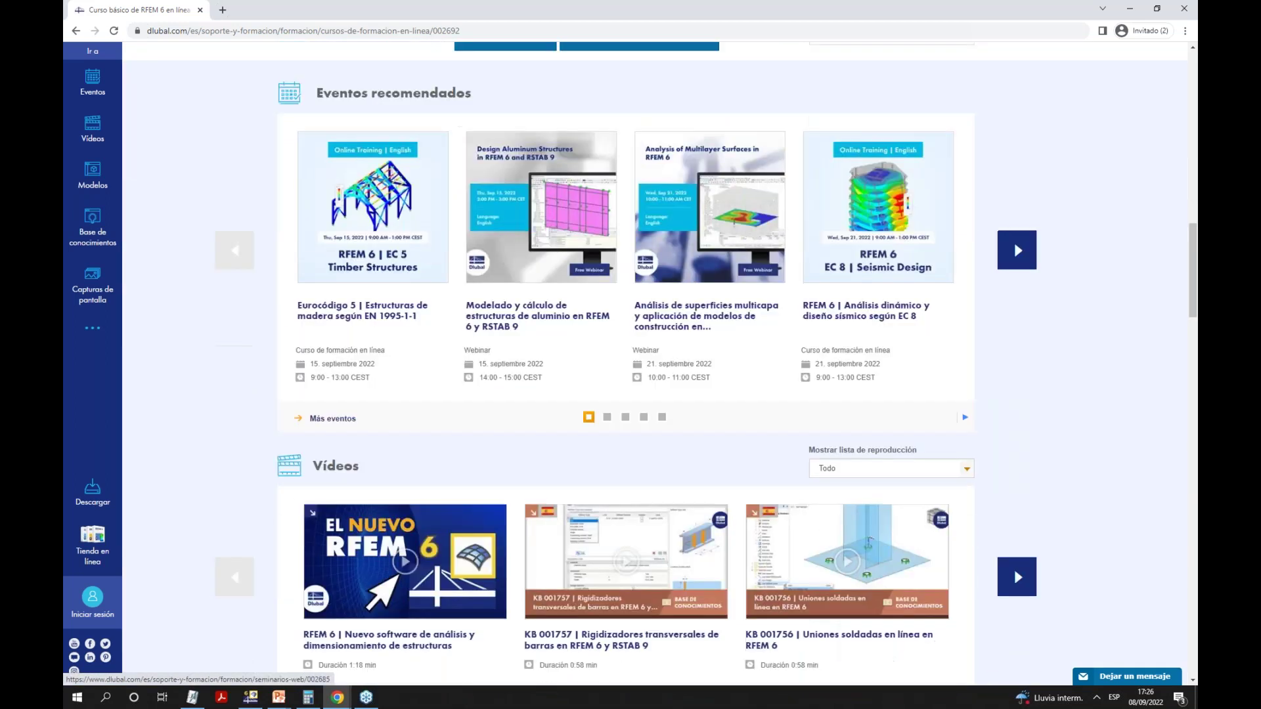
{"action": "scroll", "coordinate": [363, 458], "scroll_direction": "up", "scroll_amount": 6}
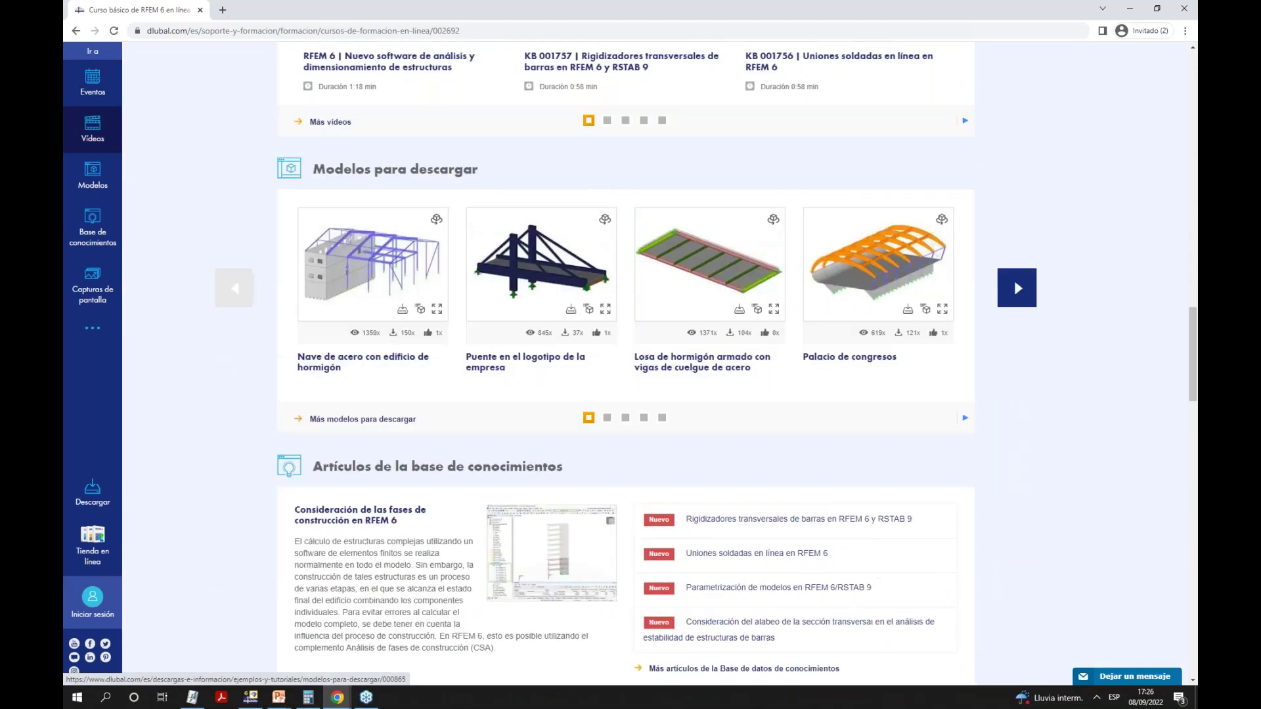
{"action": "scroll", "coordinate": [729, 413], "scroll_direction": "down", "scroll_amount": 3}
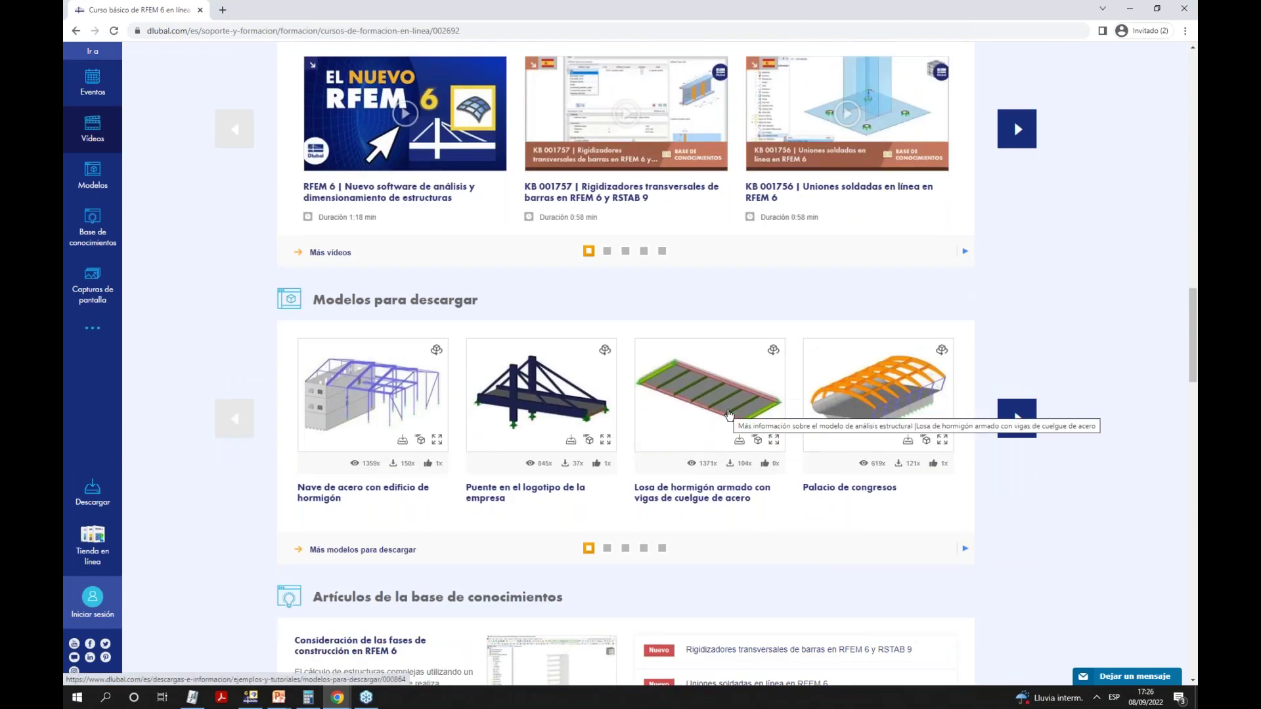
Return to the course details and check the registration and calendar options, the date and time, and the page's introduction.
{"action": "scroll", "coordinate": [729, 413], "scroll_direction": "up", "scroll_amount": 14}
{"action": "scroll", "coordinate": [731, 419], "scroll_direction": "up", "scroll_amount": 4}
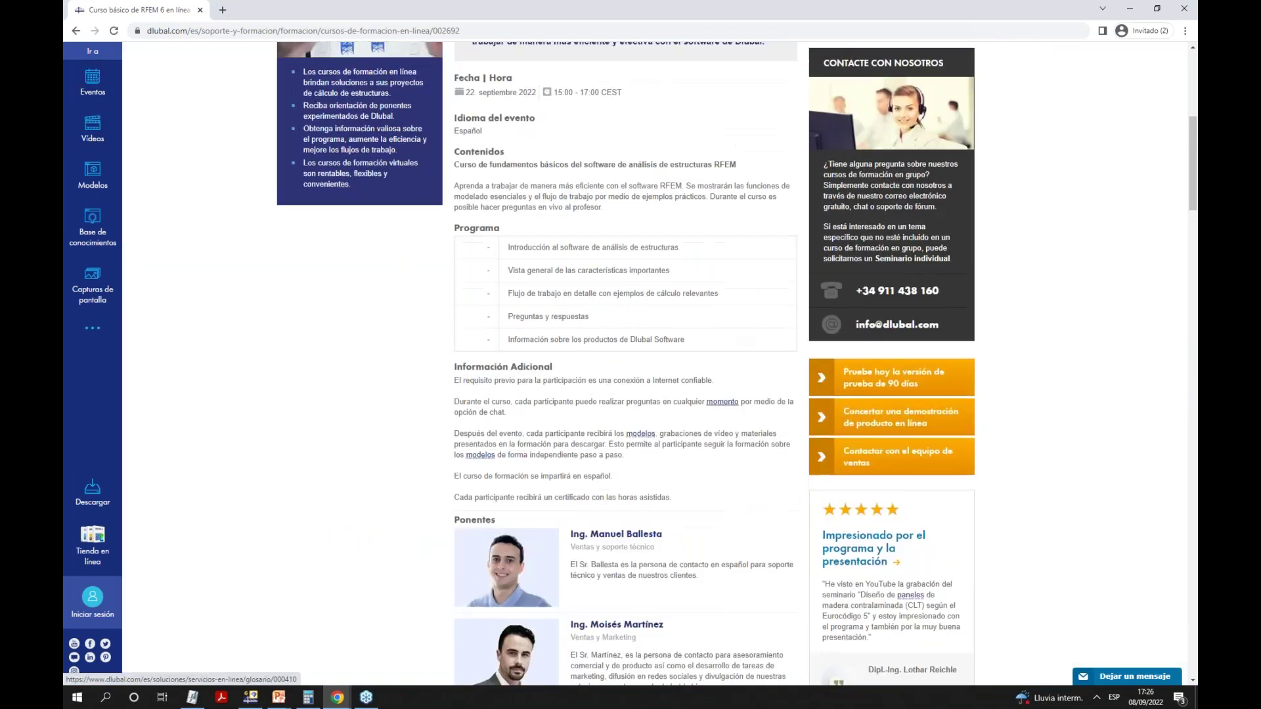
{"action": "scroll", "coordinate": [508, 542], "scroll_direction": "down", "scroll_amount": 5}
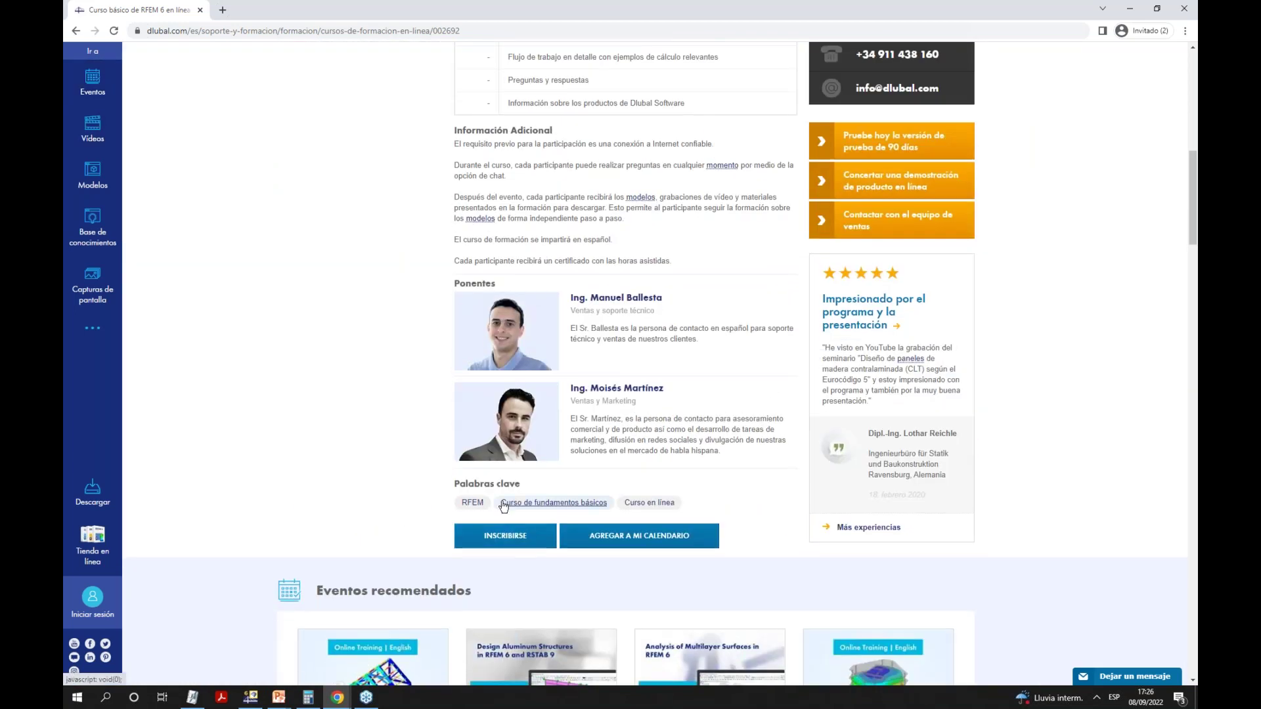
{"action": "scroll", "coordinate": [499, 394], "scroll_direction": "up", "scroll_amount": 5}
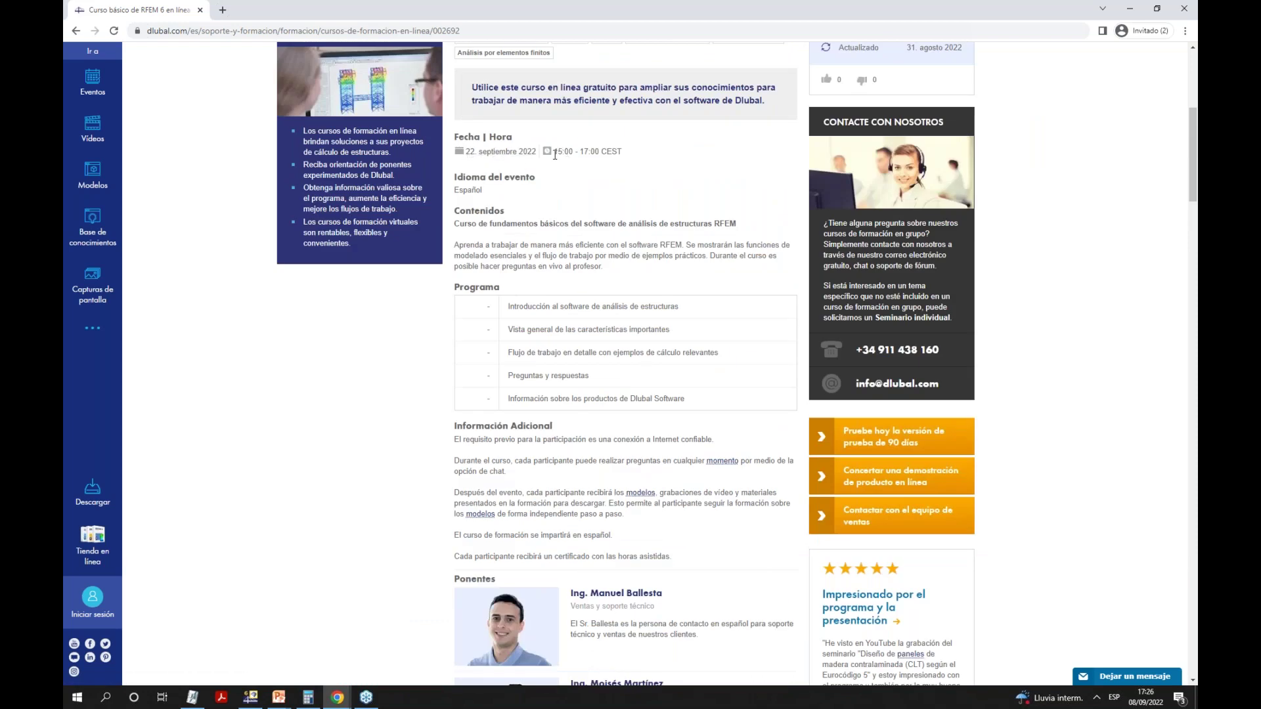
{"action": "scroll", "coordinate": [571, 346], "scroll_direction": "up", "scroll_amount": 2}
{"action": "scroll", "coordinate": [580, 343], "scroll_direction": "up", "scroll_amount": 1}
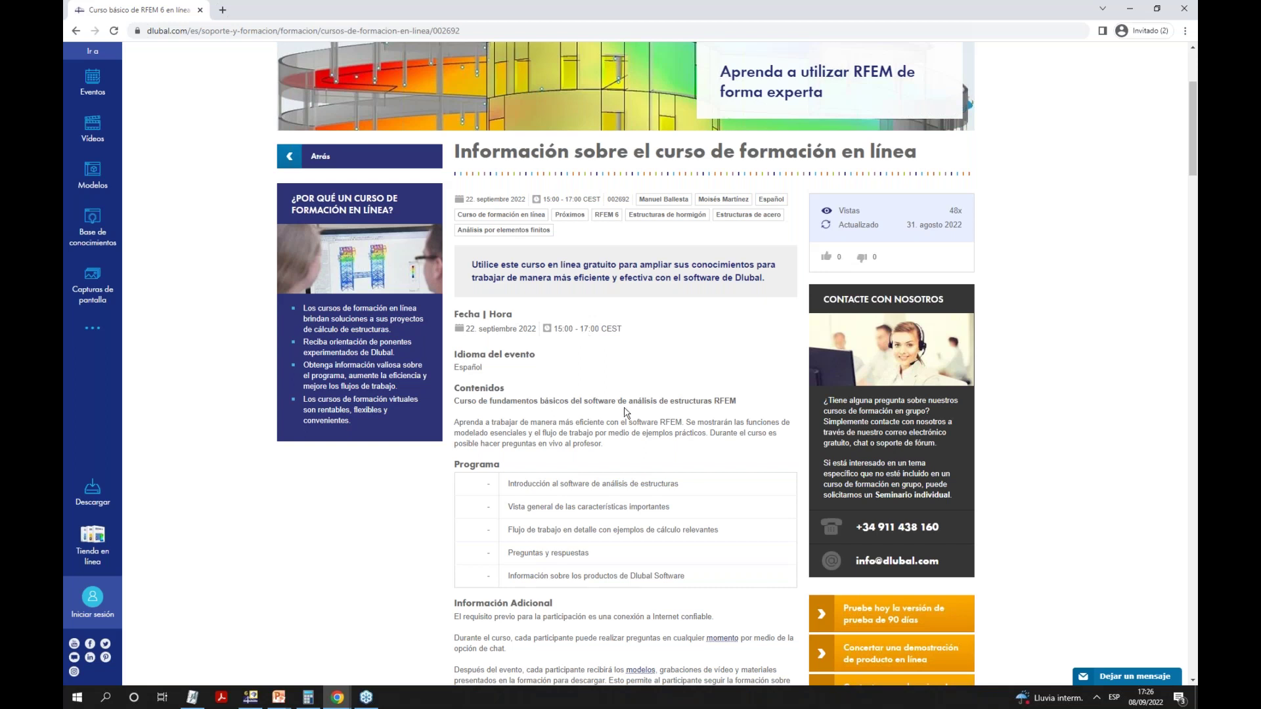
{"action": "scroll", "coordinate": [624, 413], "scroll_direction": "up", "scroll_amount": 3}
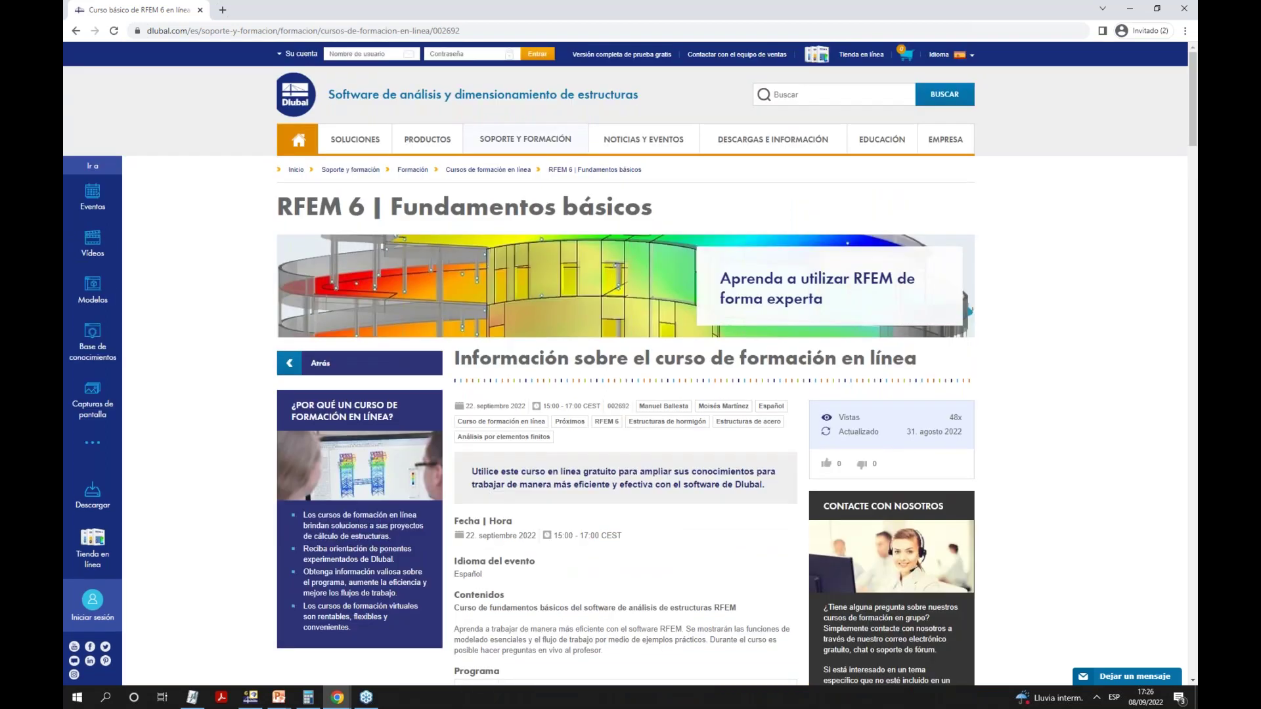